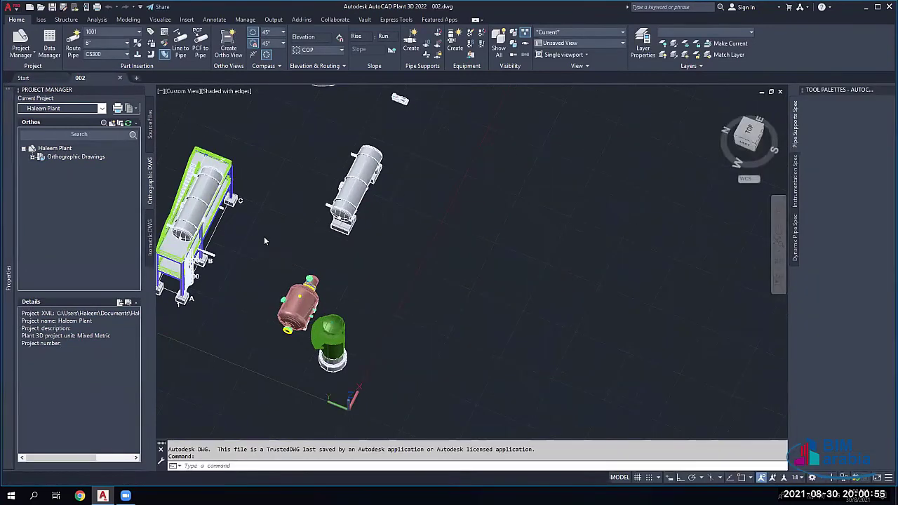
Step: Pan, zoom and orbit the Plant 3D model to a lower, side-on view
right_click(264, 236)
key(Escape)
key(Escape)
middle_drag(264, 236, 423, 223)
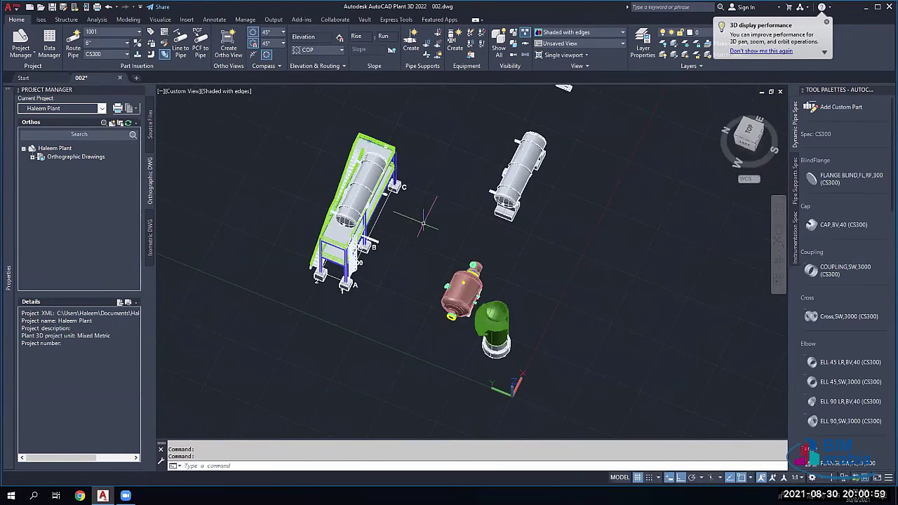
scroll(423, 223, up, 3)
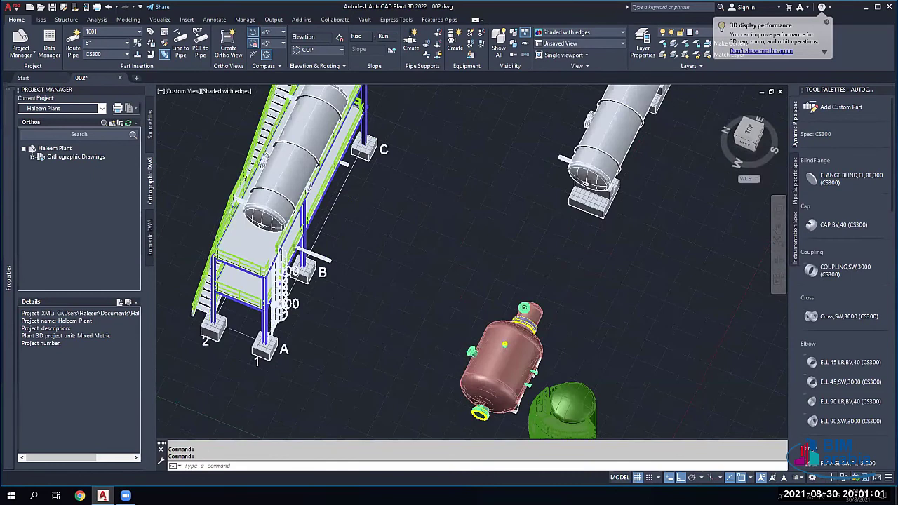
scroll(372, 214, down, 2)
shift+middle_drag(435, 239, 470, 208)
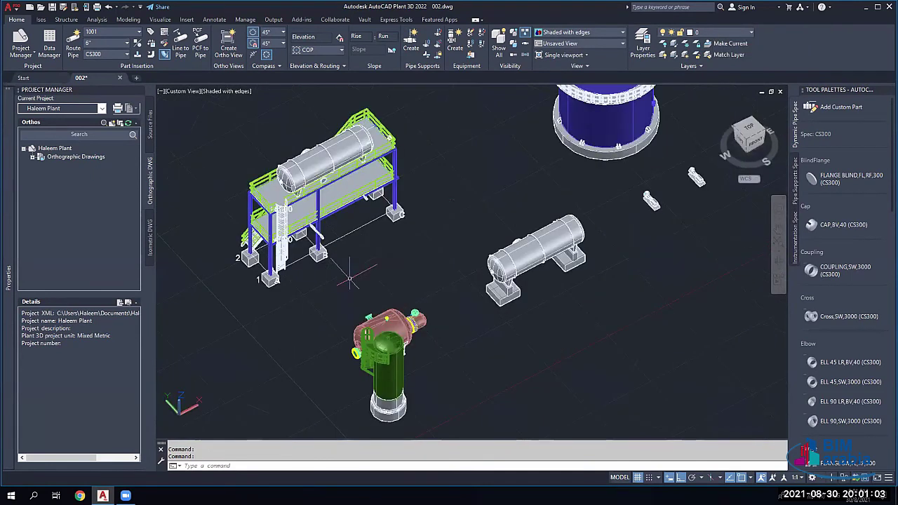
Step: Open the EQUIPMENT LAYOUT orthographic drawing and zoom and pan around its sheet
double_click(61, 157)
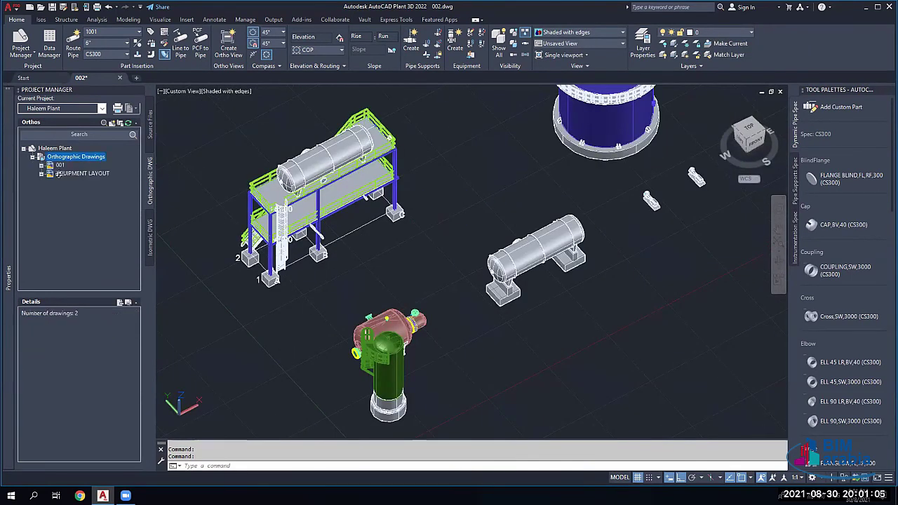
double_click(70, 173)
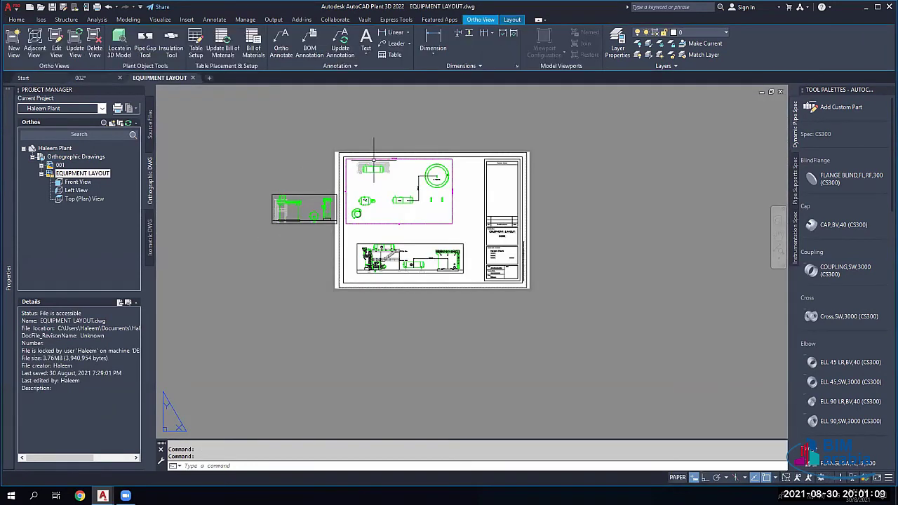
scroll(393, 179, up, 4)
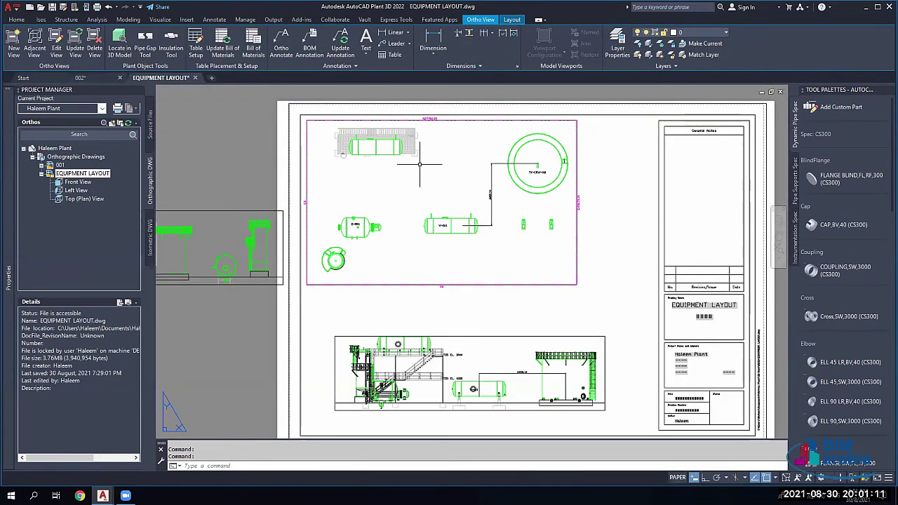
scroll(459, 171, down, 4)
middle_drag(495, 169, 440, 188)
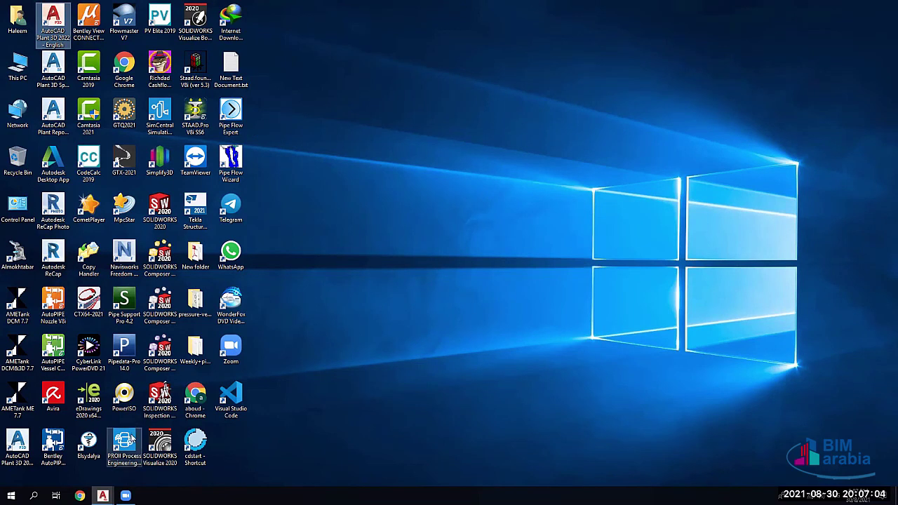
Step: Launch PRO/II Process Engineering 10.2 from its desktop shortcut
click(129, 441)
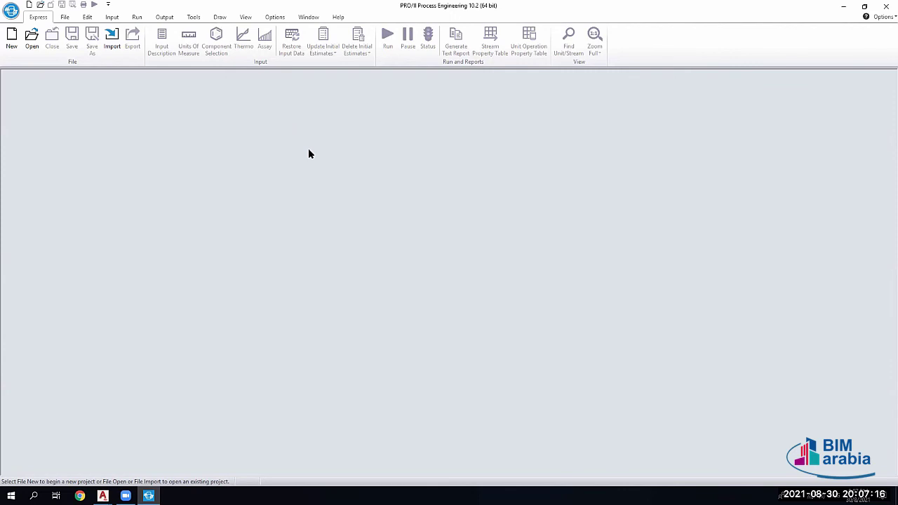
Step: Browse Simsci > PROII102 in the Open dialog, cancel, and bring up Task Manager
click(32, 39)
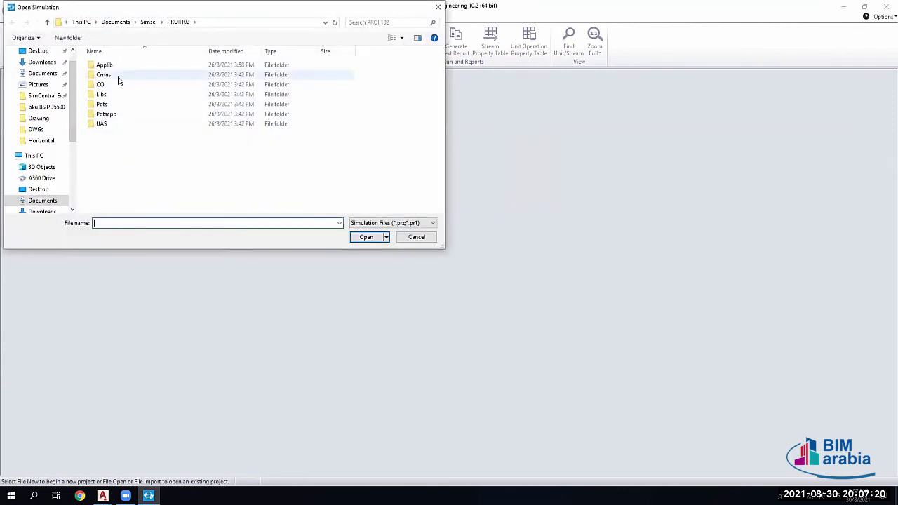
click(149, 24)
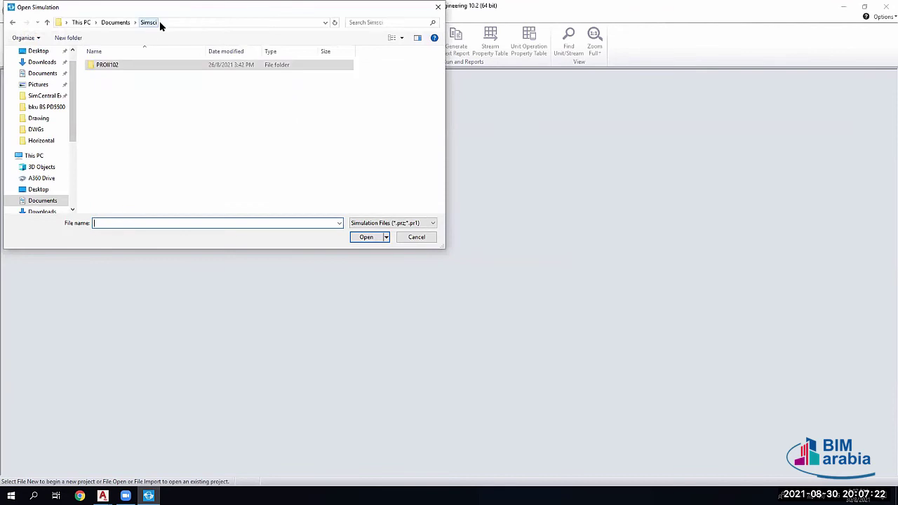
double_click(115, 65)
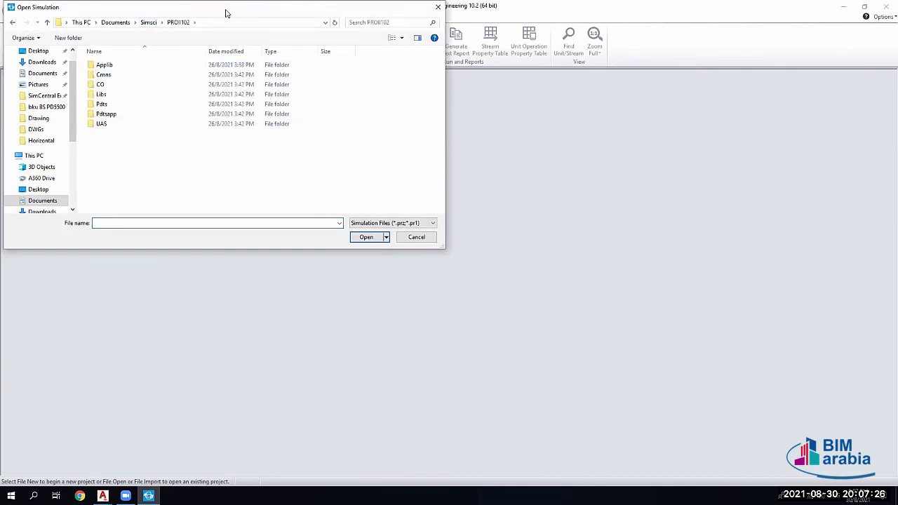
key(Escape)
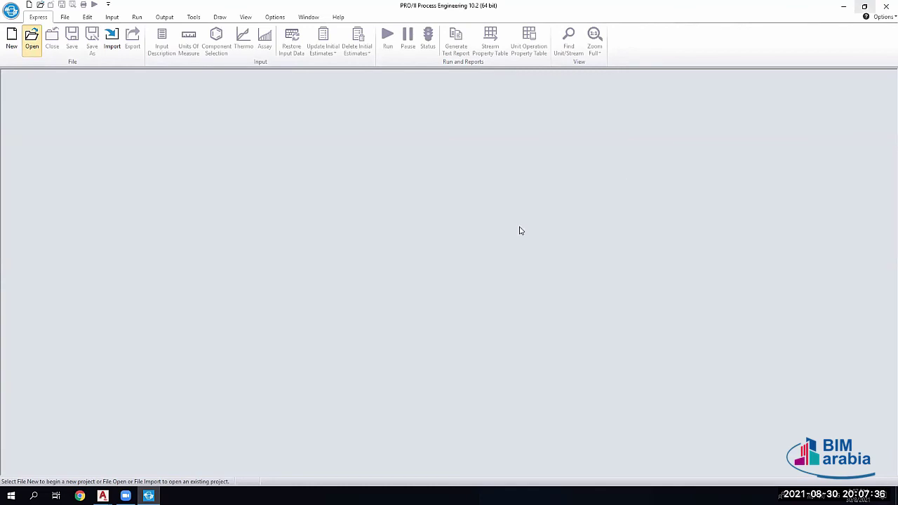
key(ctrl+shift+Escape)
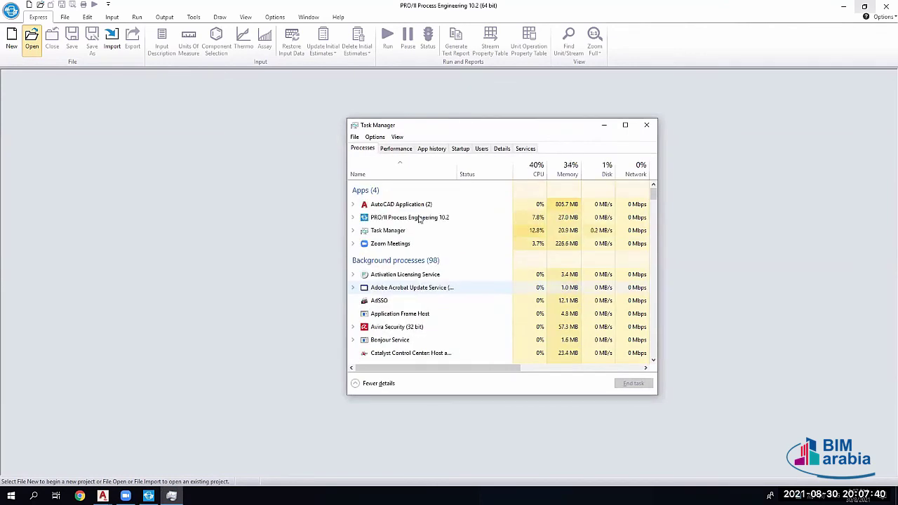
Step: End the PRO/II Process Engineering 10.2 task and launch SimCentral Simulation Platform
click(408, 218)
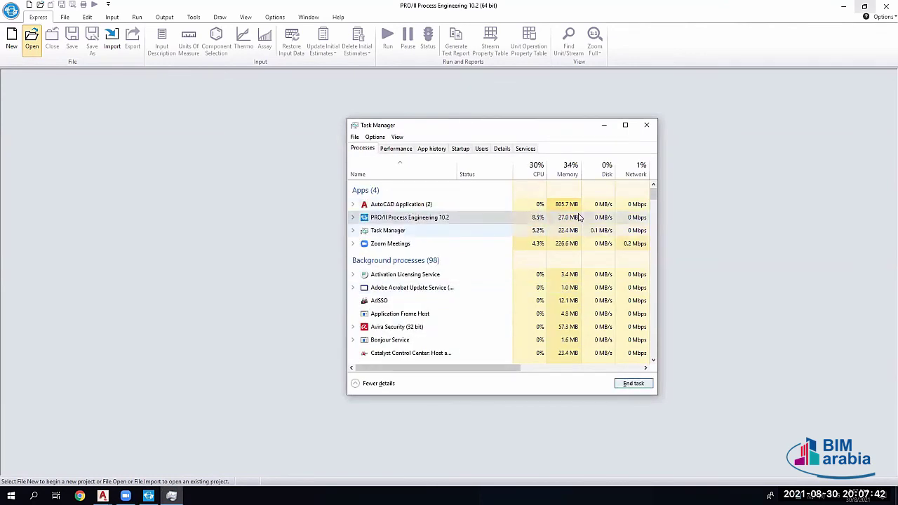
key(Delete)
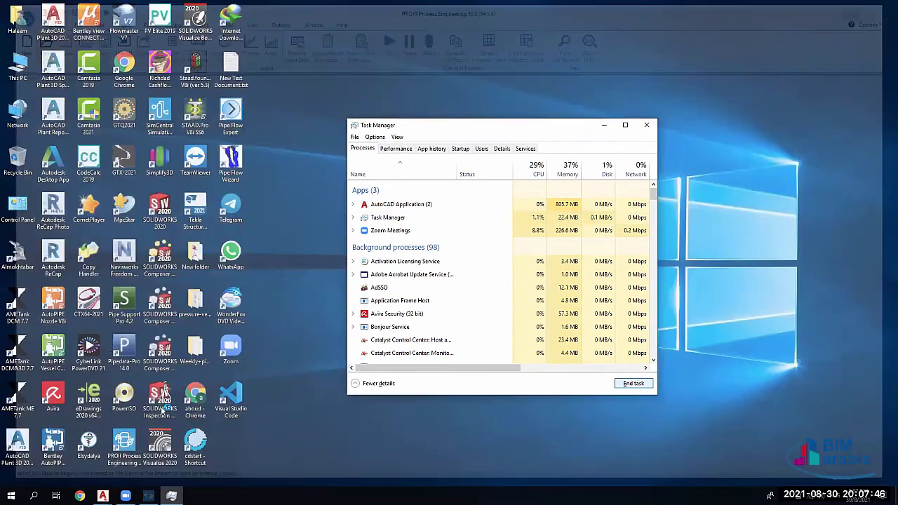
key(alt+F4)
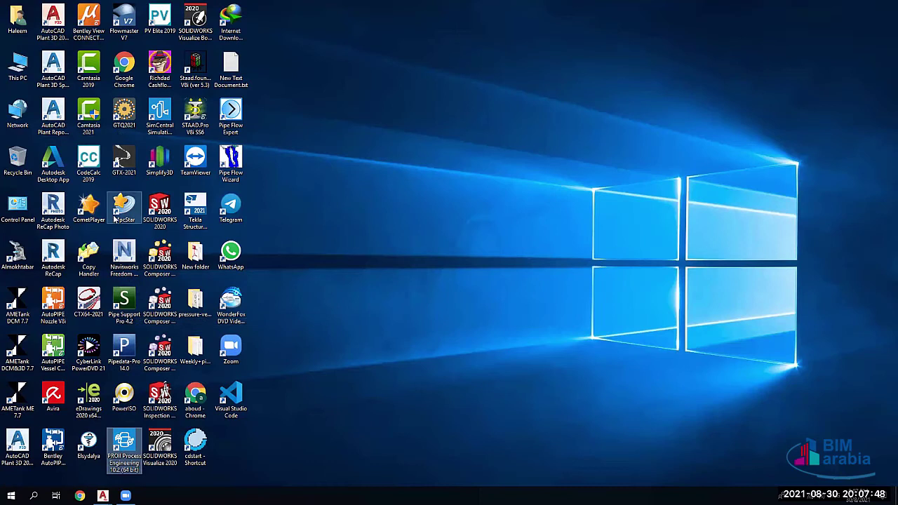
click(160, 114)
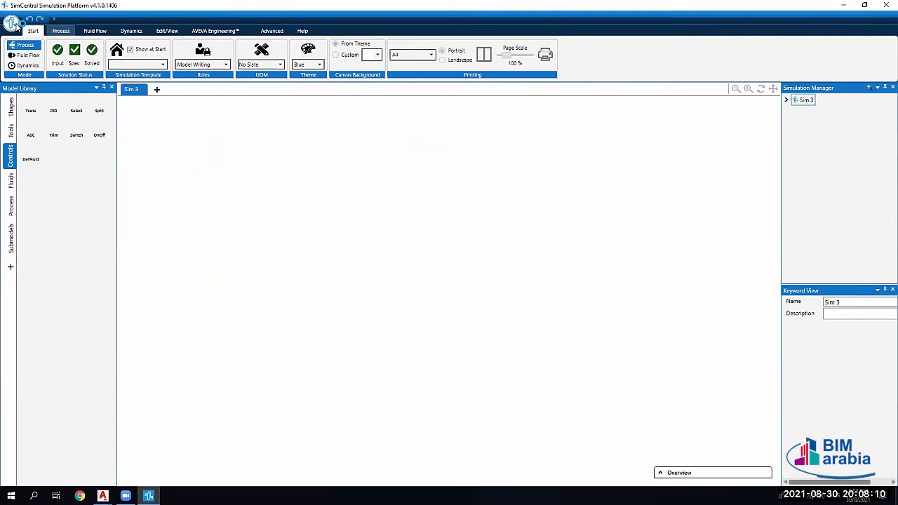
Step: Open the saved F1 - Flare Relief simulation
click(14, 23)
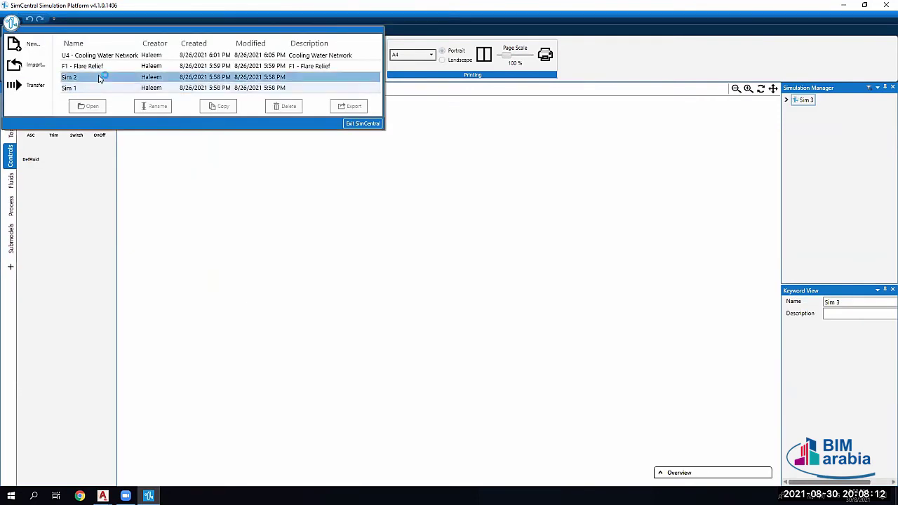
click(147, 72)
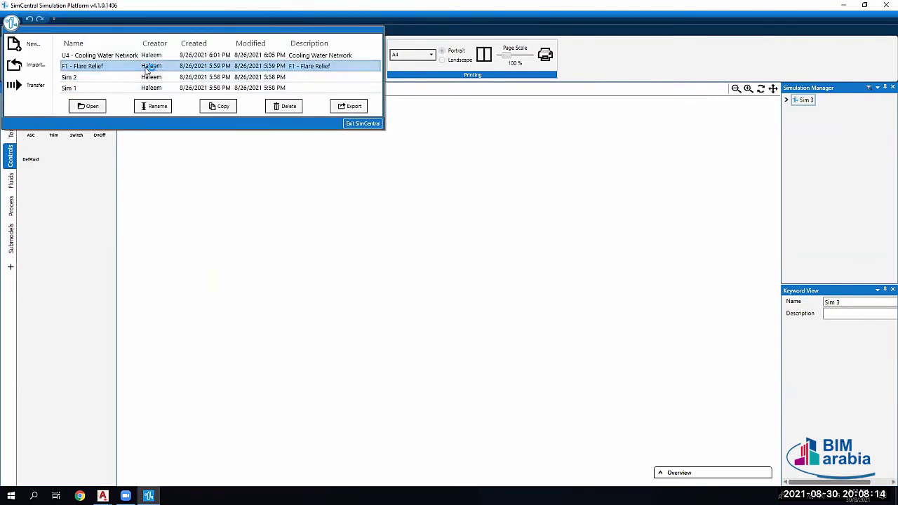
double_click(294, 65)
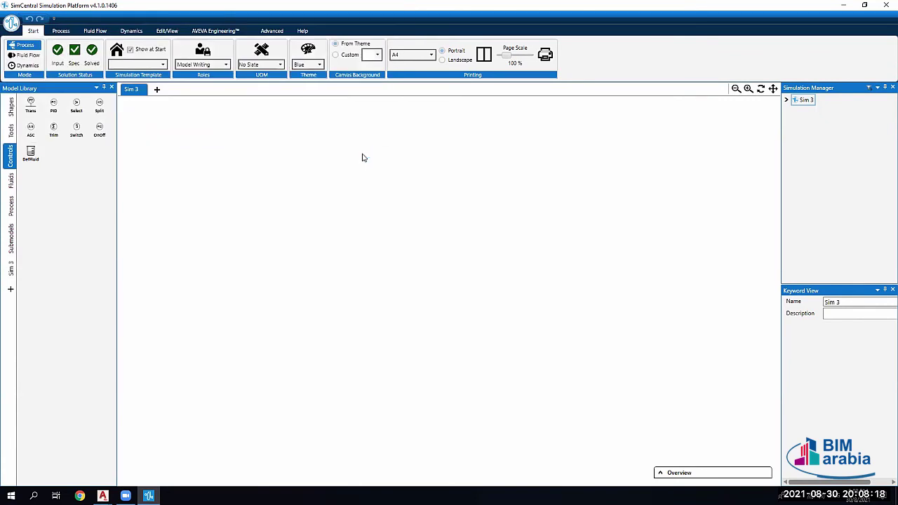
Step: Import F2 - Flare Relief Network.simx from the SimCentral Examples Simulations folder
click(10, 23)
click(33, 65)
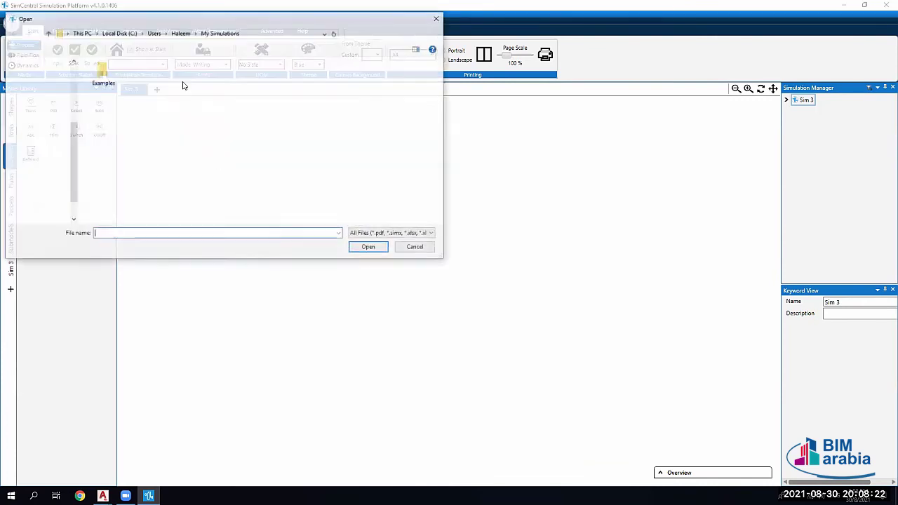
double_click(102, 74)
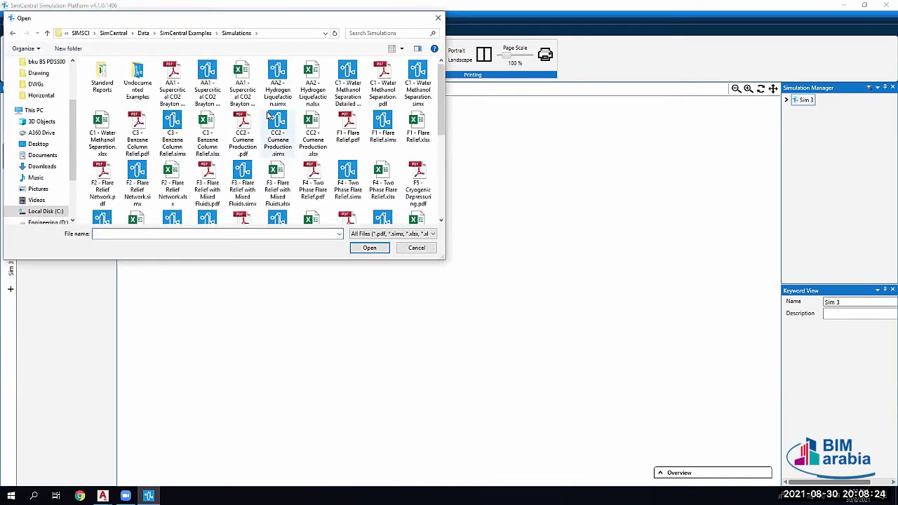
click(137, 174)
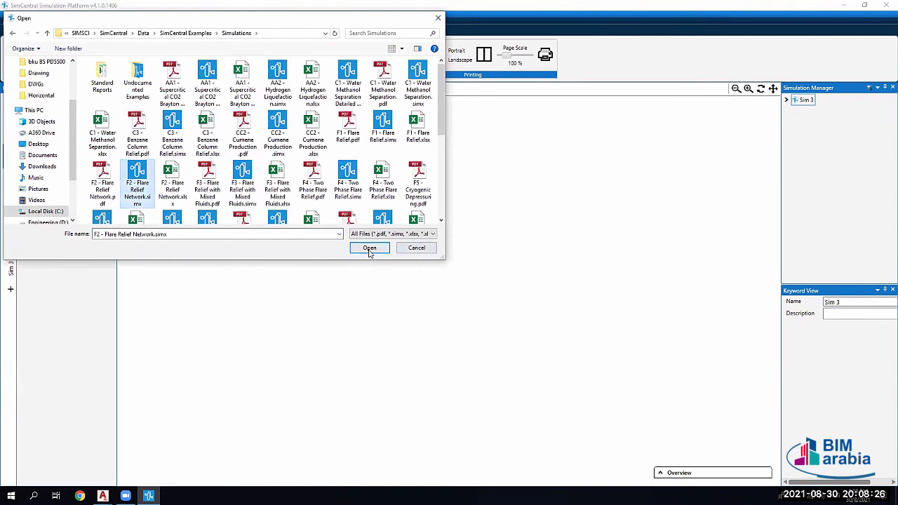
click(369, 248)
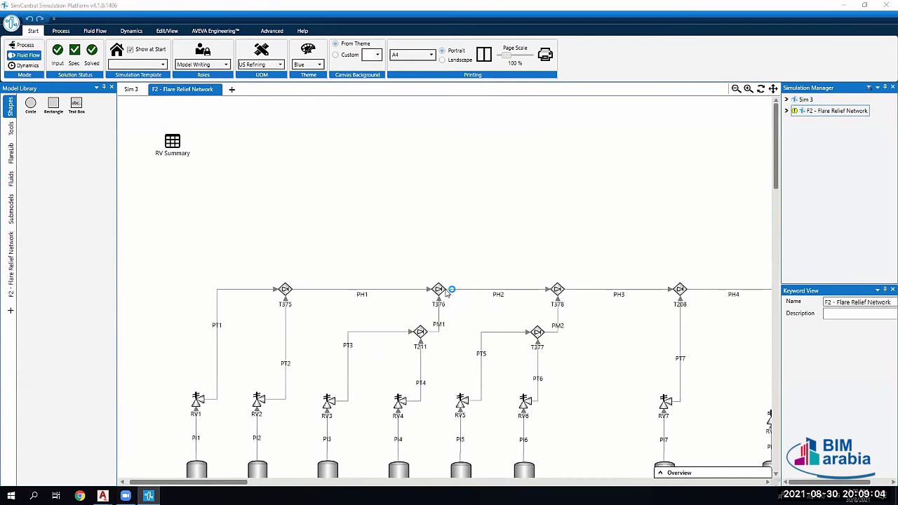
Step: Zoom out to survey the whole F2 - Flare Relief Network flowsheet
scroll(449, 291, down, 2)
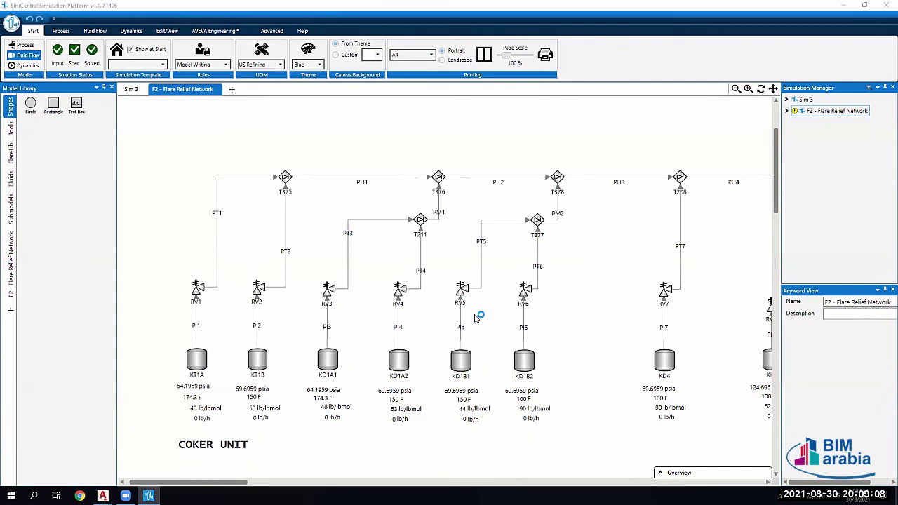
ctrl+scroll(475, 317, down, 1)
ctrl+scroll(519, 319, down, 5)
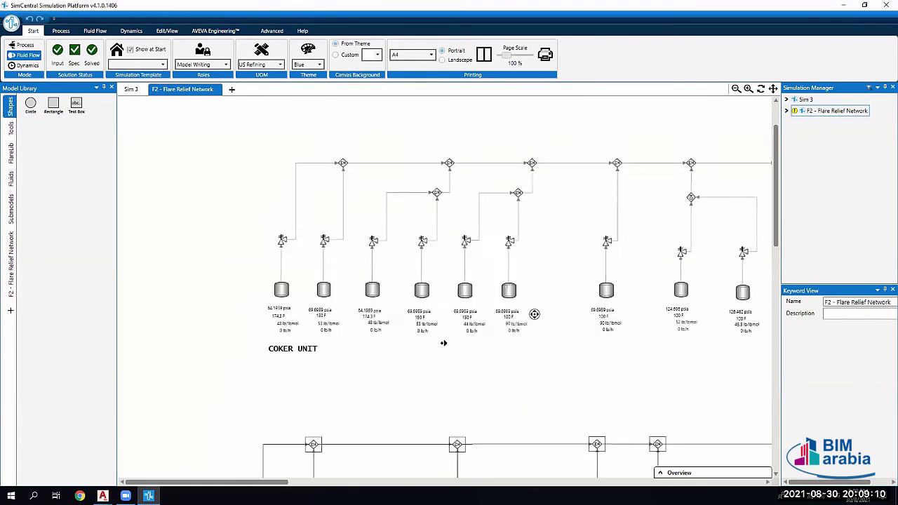
scroll(610, 328, down, 3)
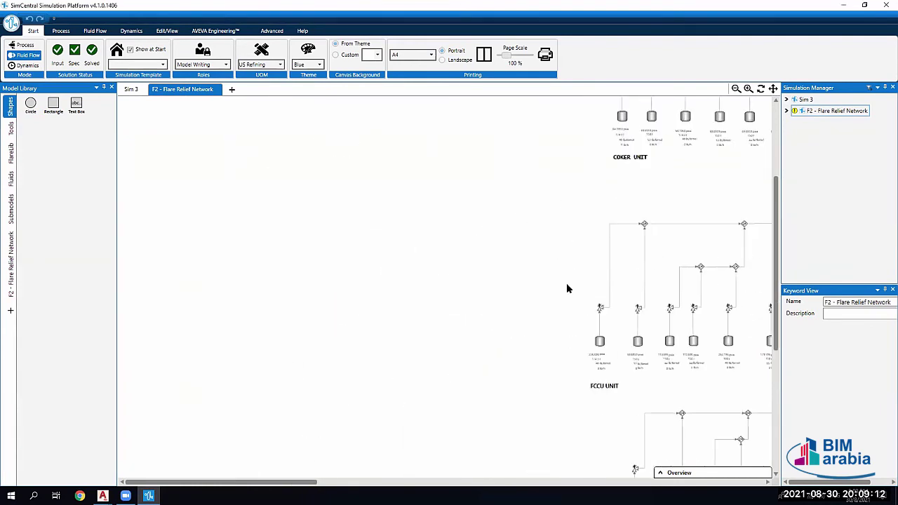
click(840, 112)
scroll(665, 265, up, 2)
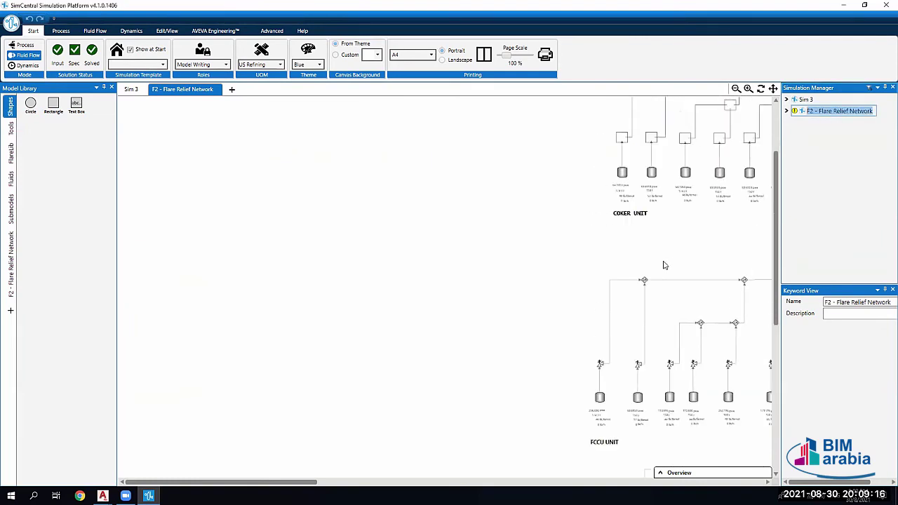
ctrl+scroll(665, 265, down, 2)
Step: Zoom around the Coker Unit, pan across the network, and show the saved simulations list
click(749, 89)
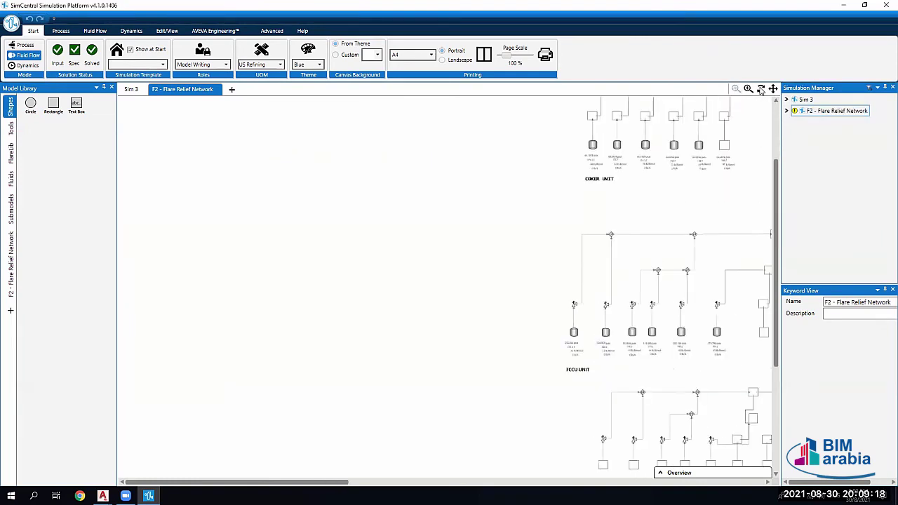
click(761, 91)
ctrl+scroll(600, 284, down, 5)
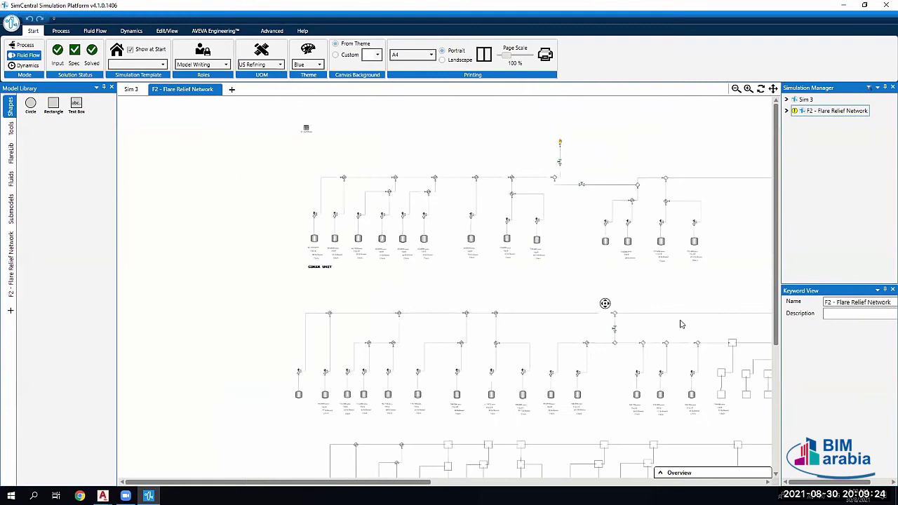
middle_click(595, 324)
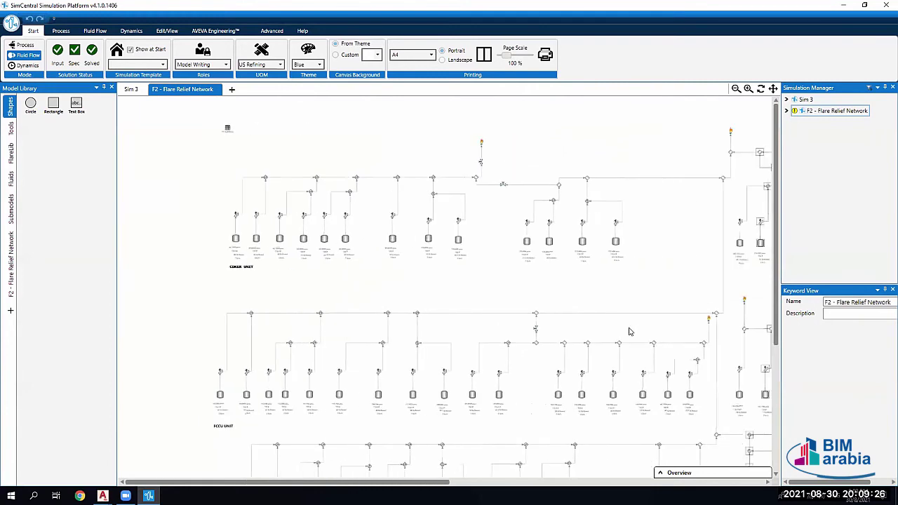
ctrl+scroll(635, 338, down, 2)
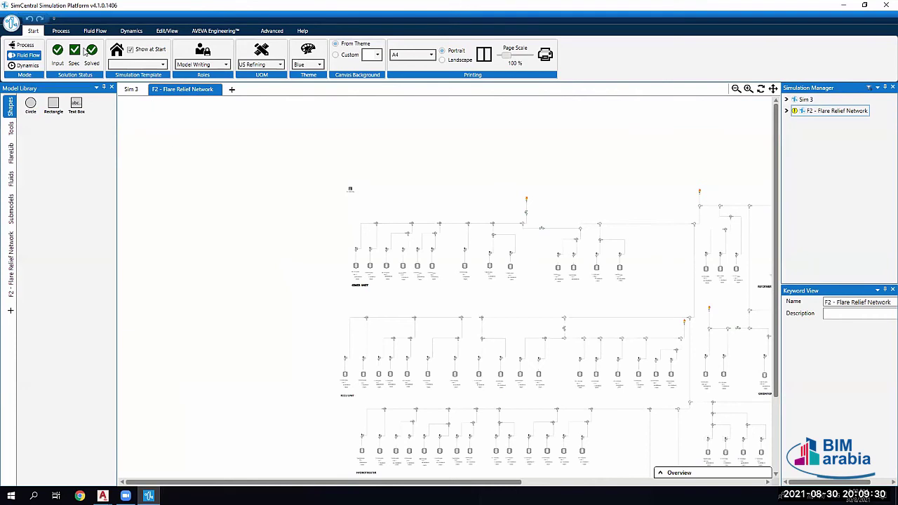
click(11, 25)
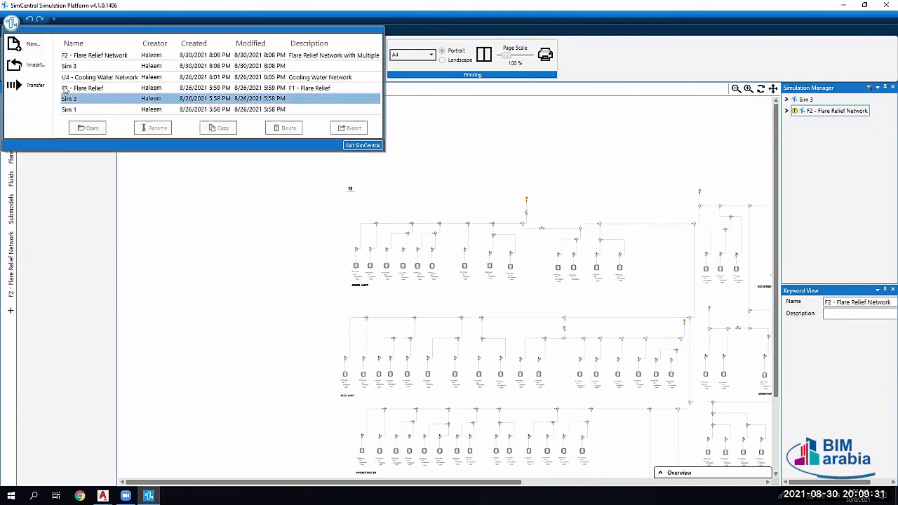
Step: Import AA2 - Hydrogen Liquefaction.simx from the SimCentral Examples Simulations folder
click(30, 70)
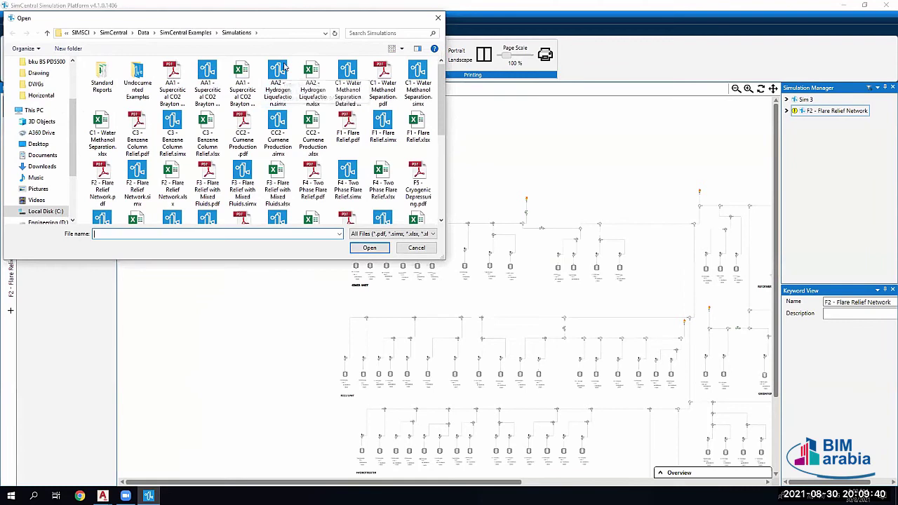
click(279, 73)
click(370, 247)
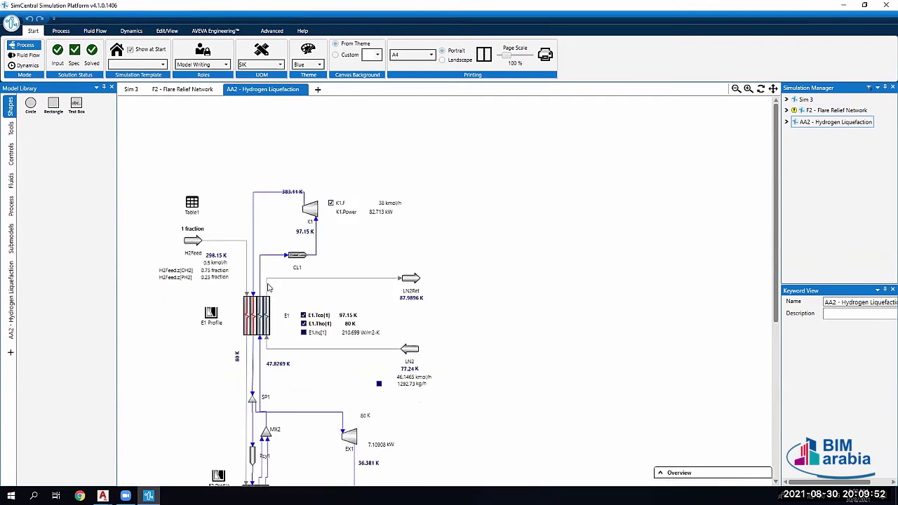
scroll(295, 266, down, 6)
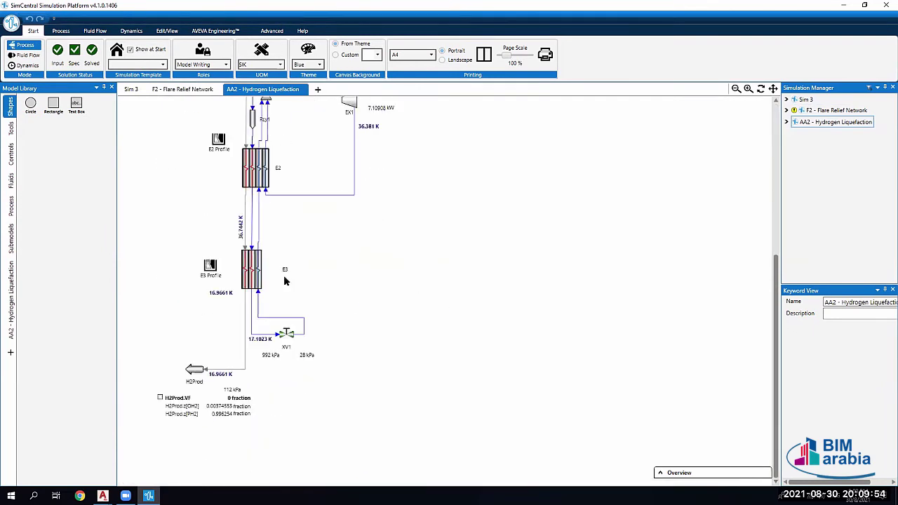
scroll(281, 279, up, 2)
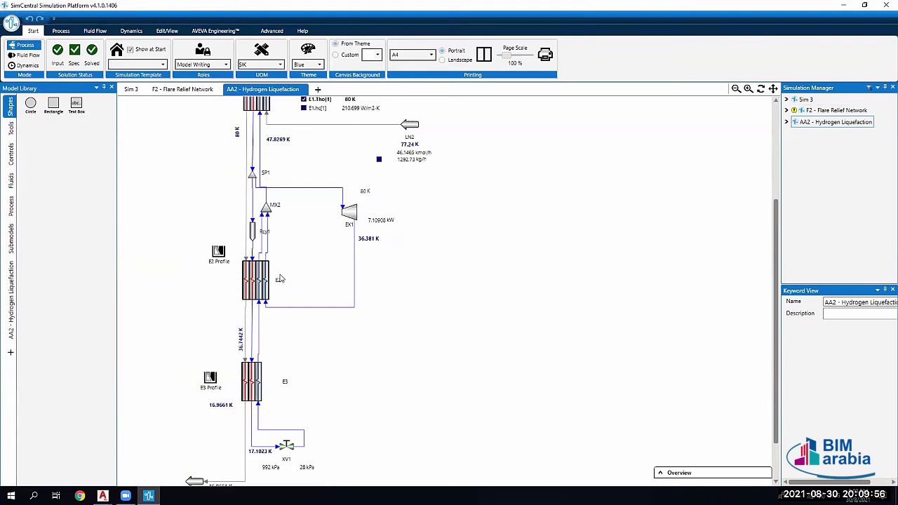
scroll(279, 279, up, 2)
scroll(251, 196, up, 3)
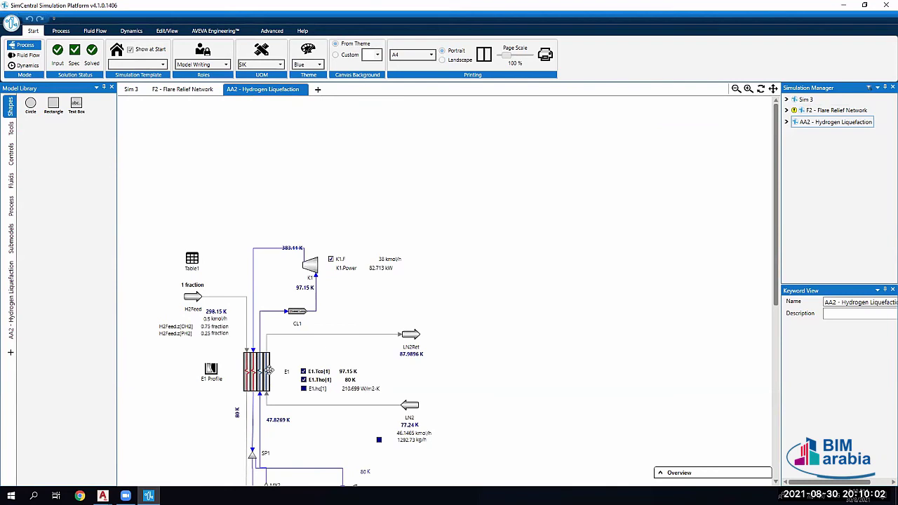
scroll(269, 371, down, 3)
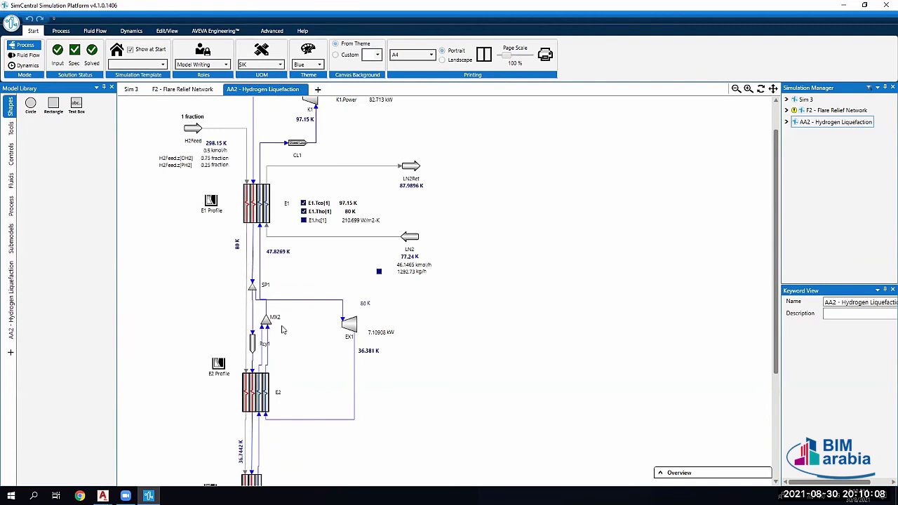
scroll(382, 316, down, 2)
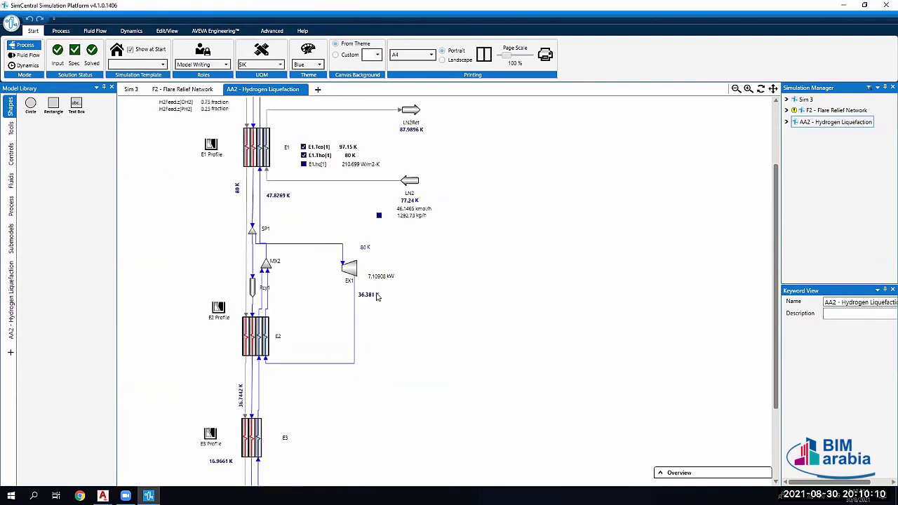
scroll(455, 220, up, 2)
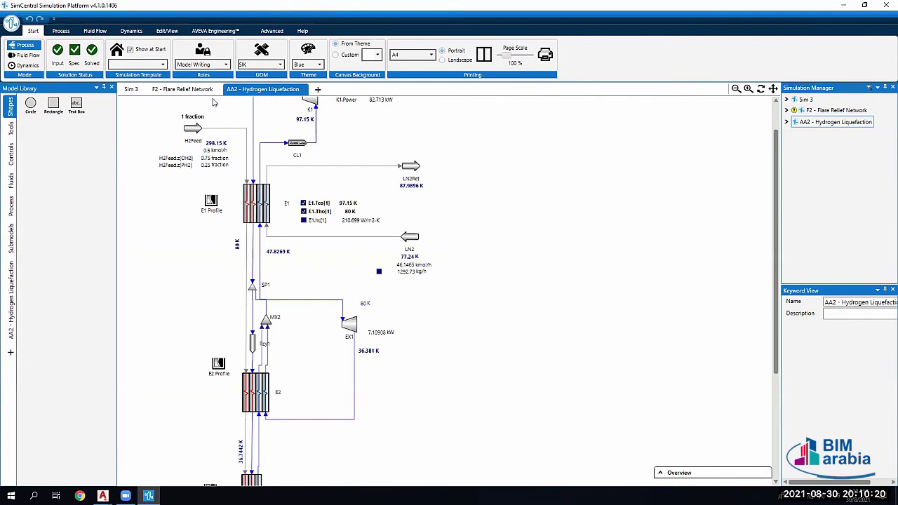
scroll(302, 201, down, 2)
scroll(302, 200, up, 6)
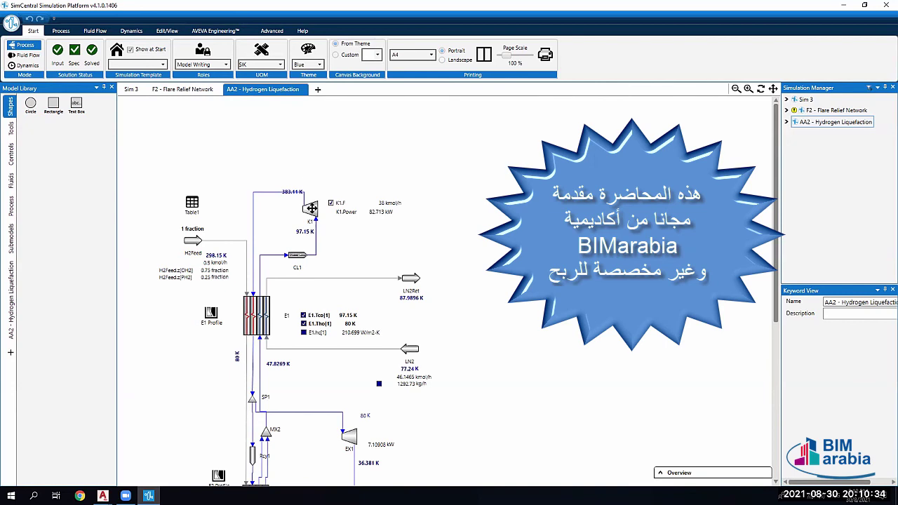
Step: Review K1's Headref, Q, P1, W, F and the operating values down to Pr
double_click(322, 215)
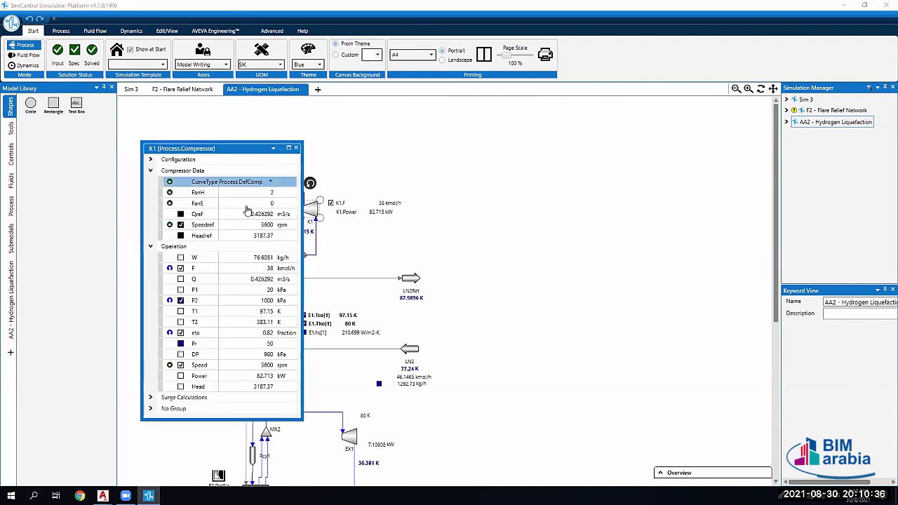
click(256, 236)
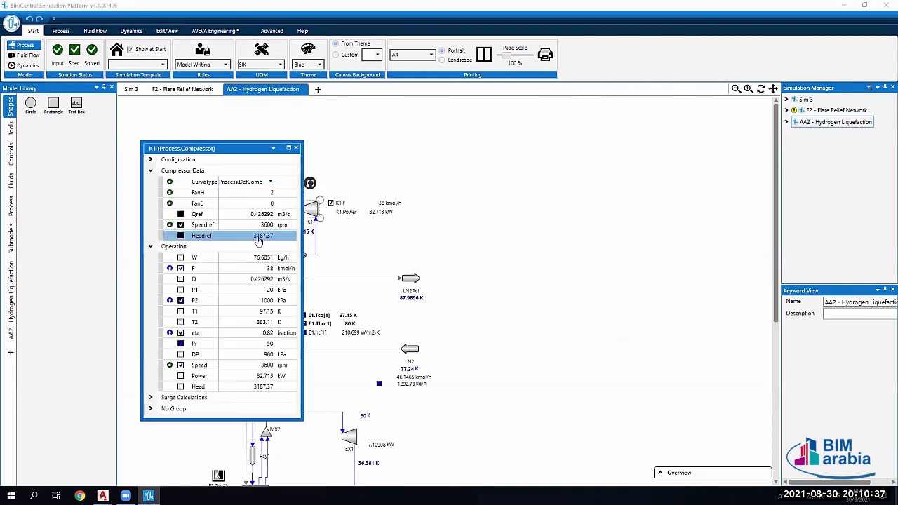
click(246, 279)
click(233, 290)
click(205, 258)
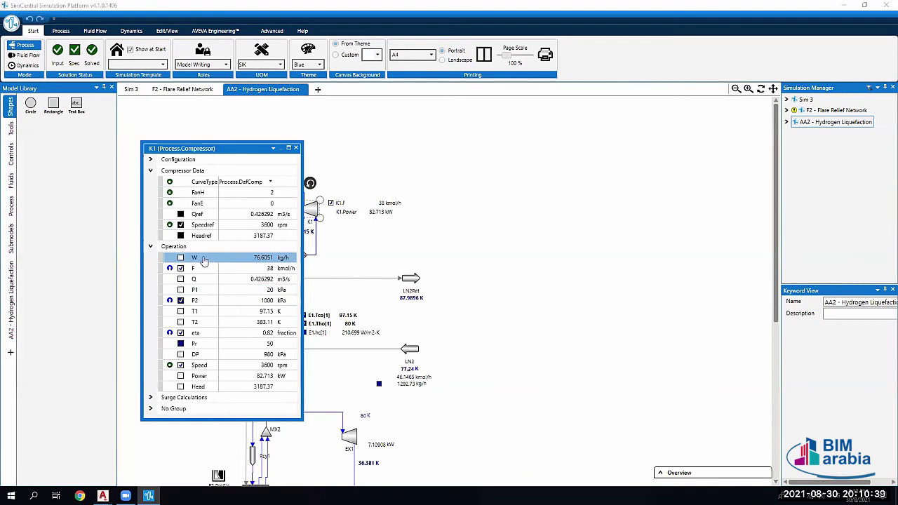
click(210, 270)
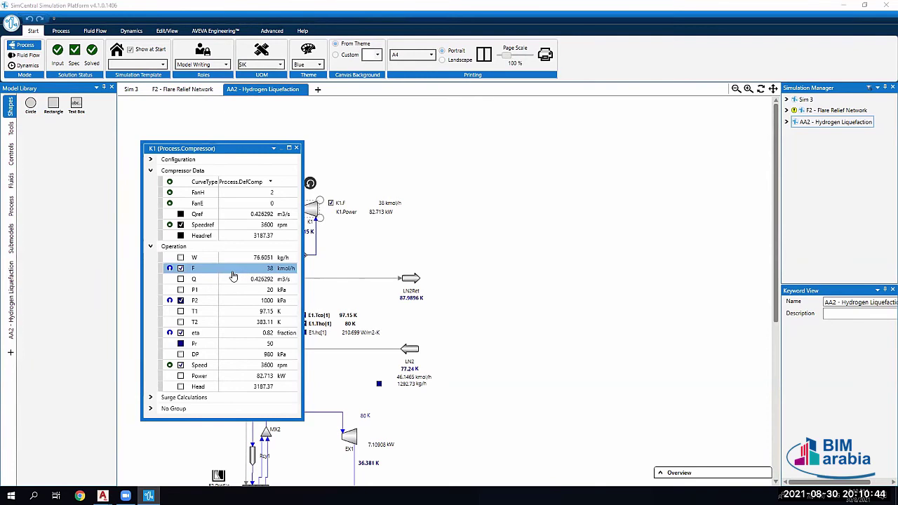
drag(234, 276, 237, 314)
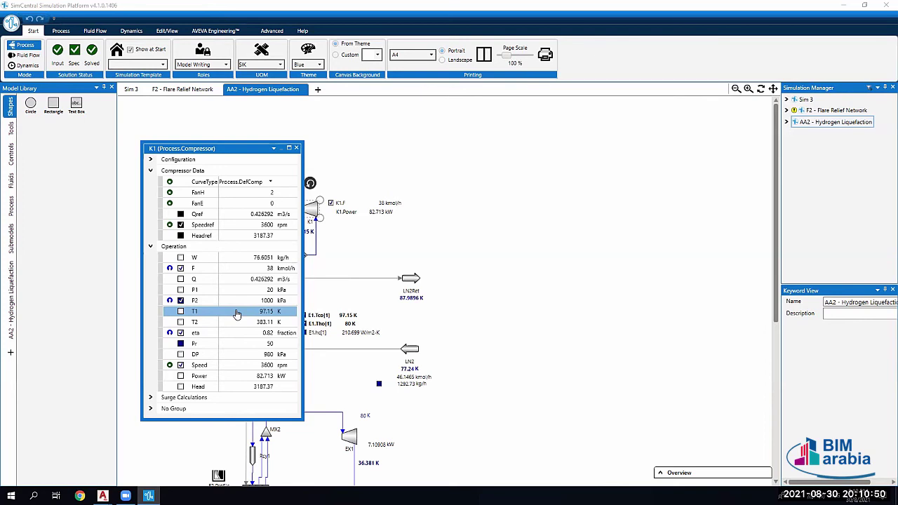
drag(237, 313, 313, 242)
Step: Scroll down to the H2Prod product, then show the Controls and Tools palettes
scroll(307, 273, down, 3)
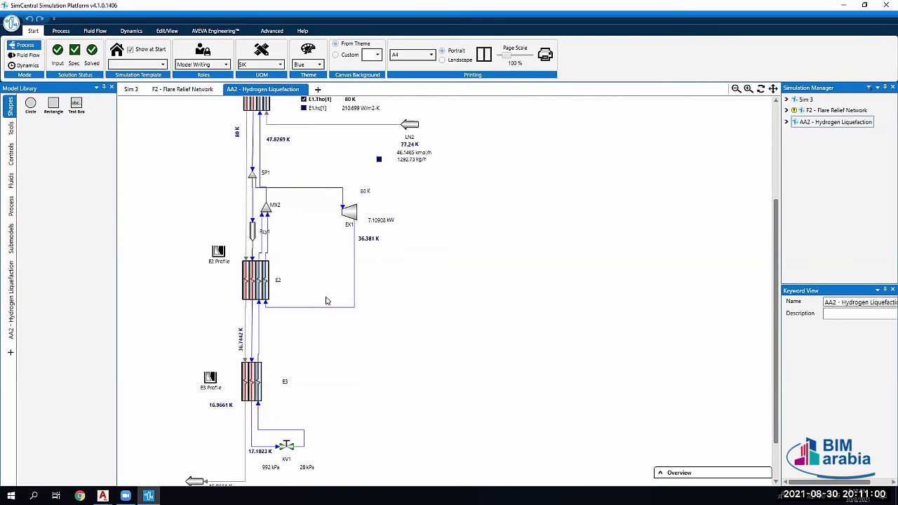
scroll(307, 296, down, 1)
scroll(308, 296, down, 2)
scroll(309, 299, up, 1)
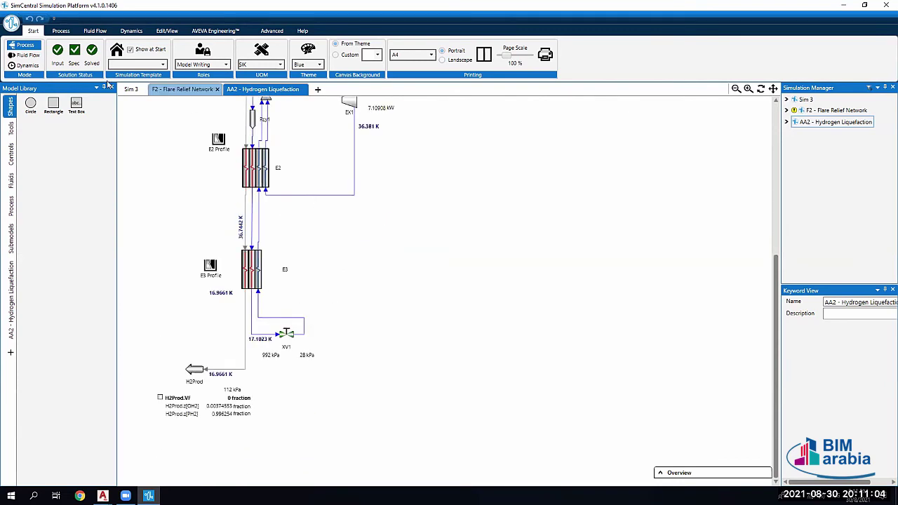
click(11, 131)
click(11, 133)
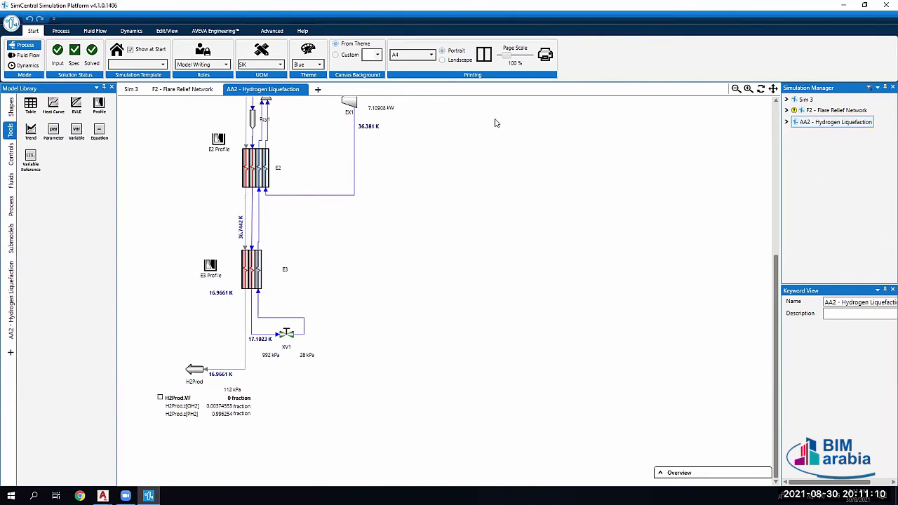
Step: Show SimCentral's Process library of unit operations and open the Column model
click(60, 31)
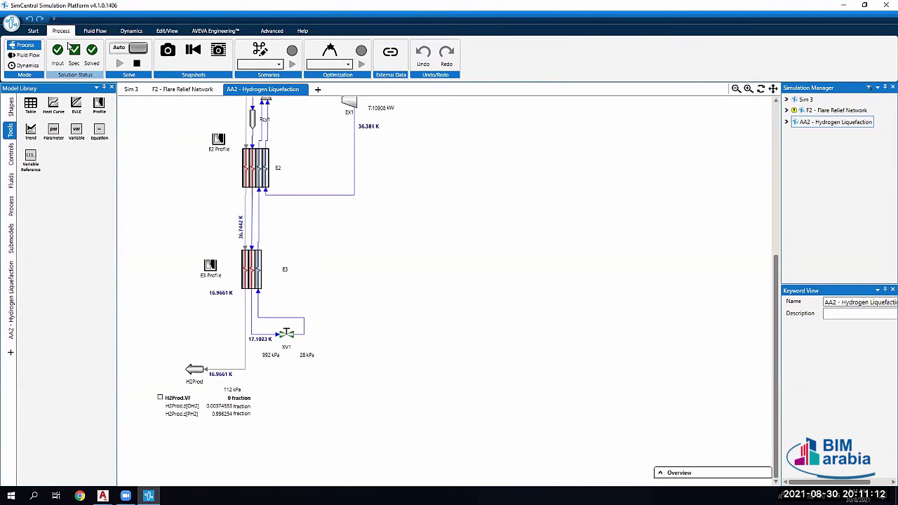
click(11, 206)
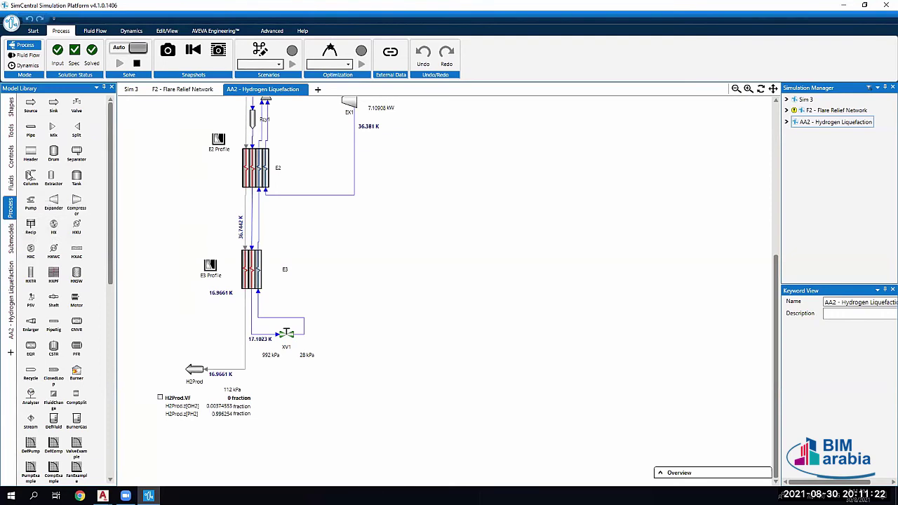
double_click(30, 175)
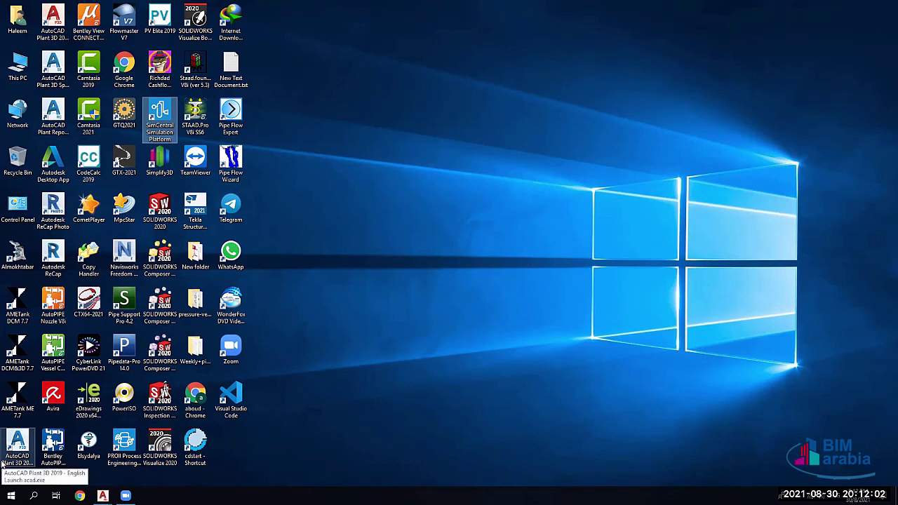
Step: Open the desktop New folder and select 14050863-D-P-1343.pdf
double_click(199, 258)
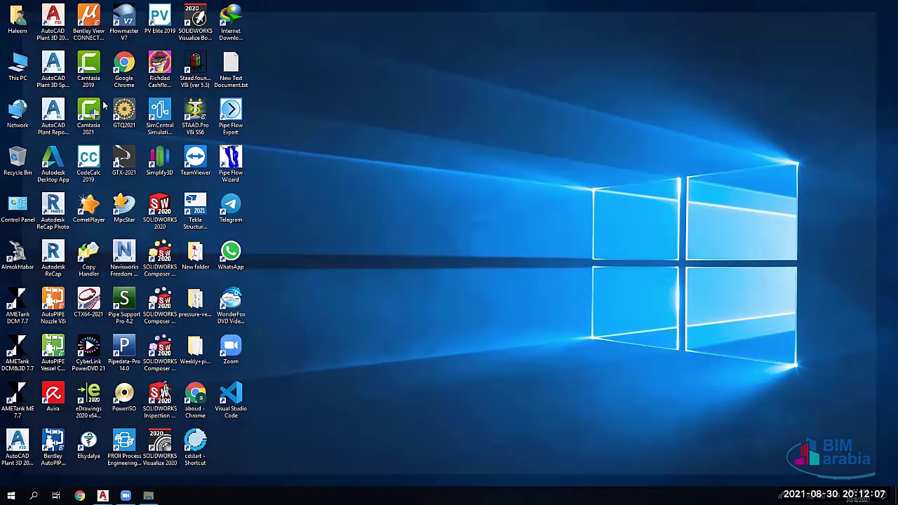
click(102, 104)
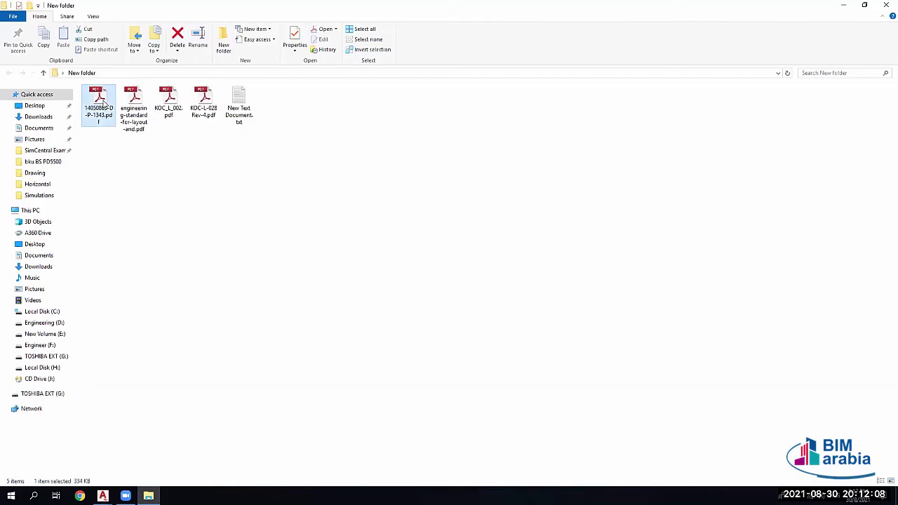
Step: Open 14050863-D-P-1343.pdf in Acrobat and zoom in to 150%
double_click(102, 104)
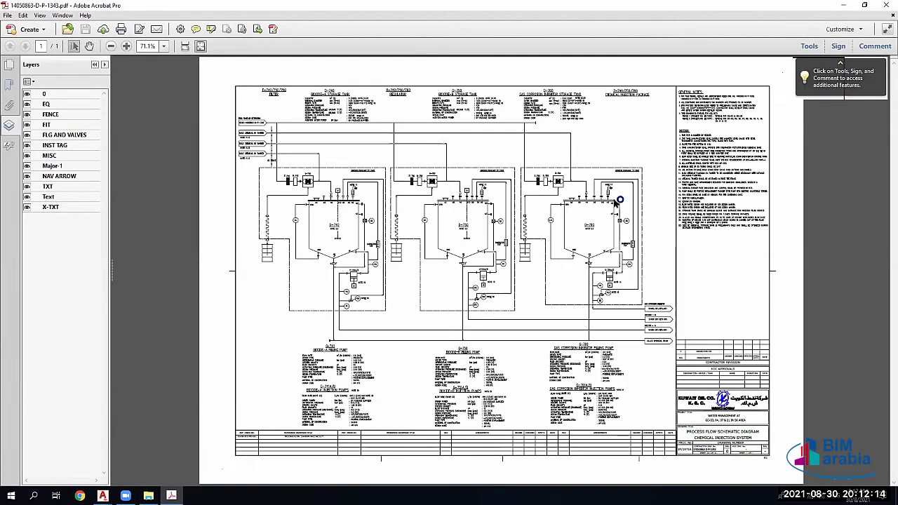
ctrl+scroll(652, 231, up, 2)
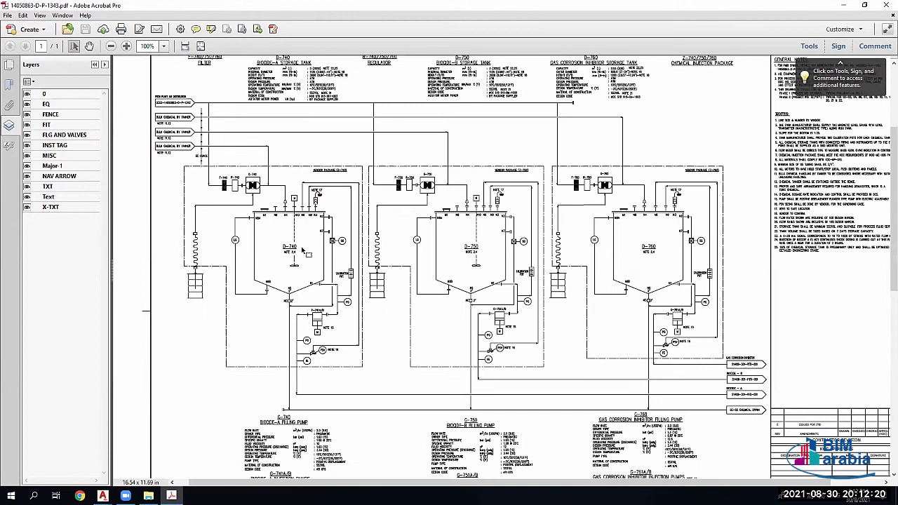
ctrl+scroll(280, 265, up, 2)
scroll(279, 265, up, 2)
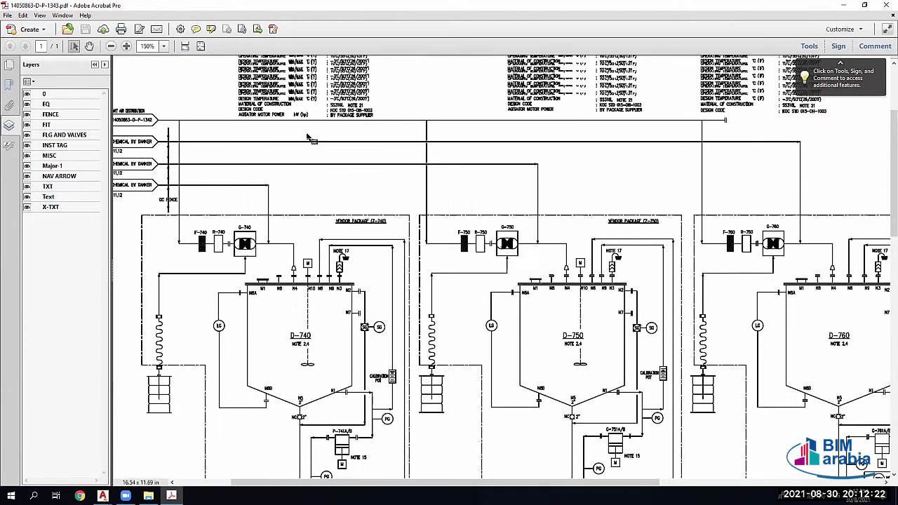
Step: Scroll around the diagram to examine storage tanks D-740, D-750 and D-760
scroll(276, 350, down, 1)
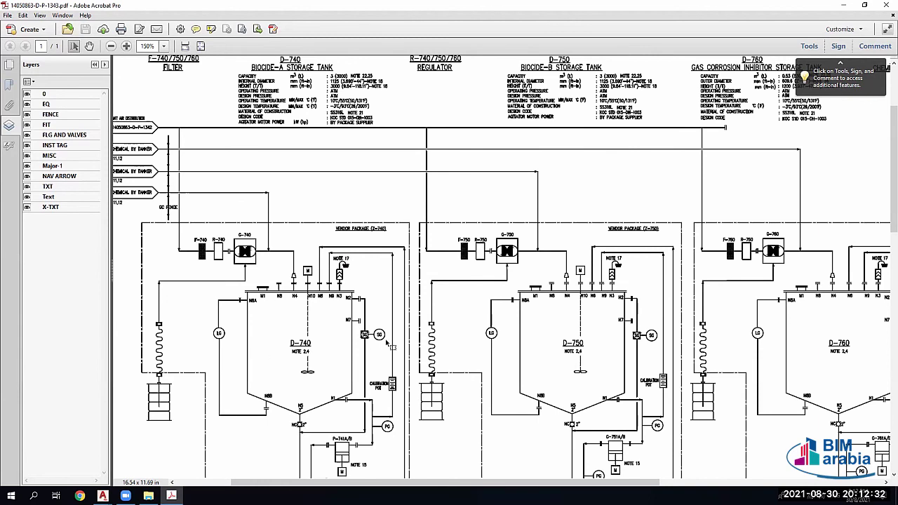
scroll(337, 381, down, 1)
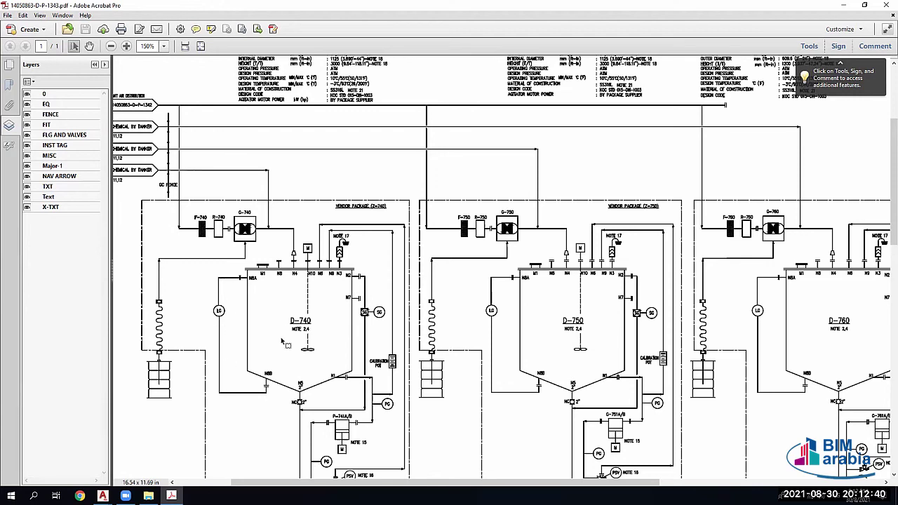
scroll(282, 343, down, 1)
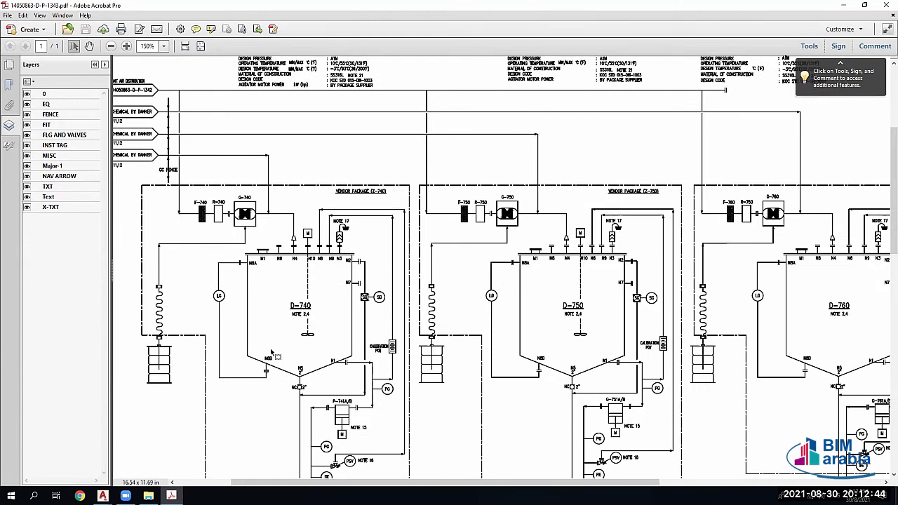
scroll(295, 339, down, 1)
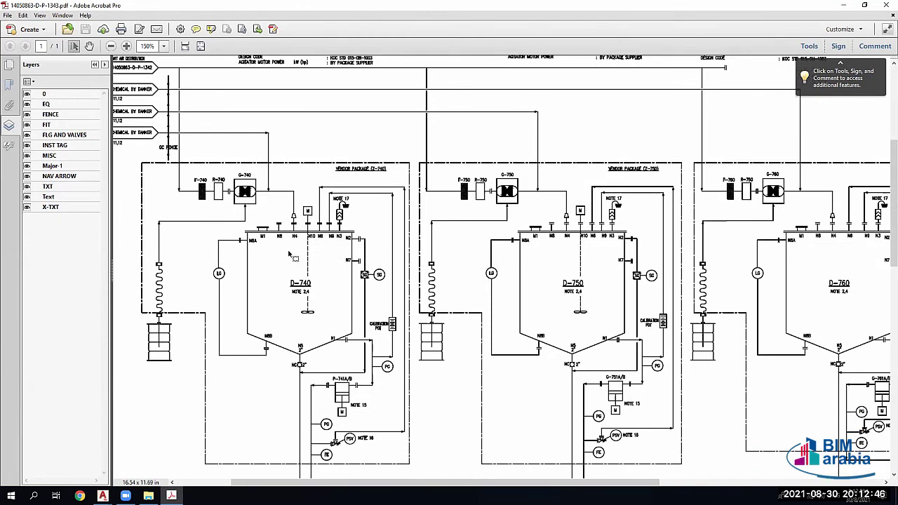
scroll(309, 240, down, 1)
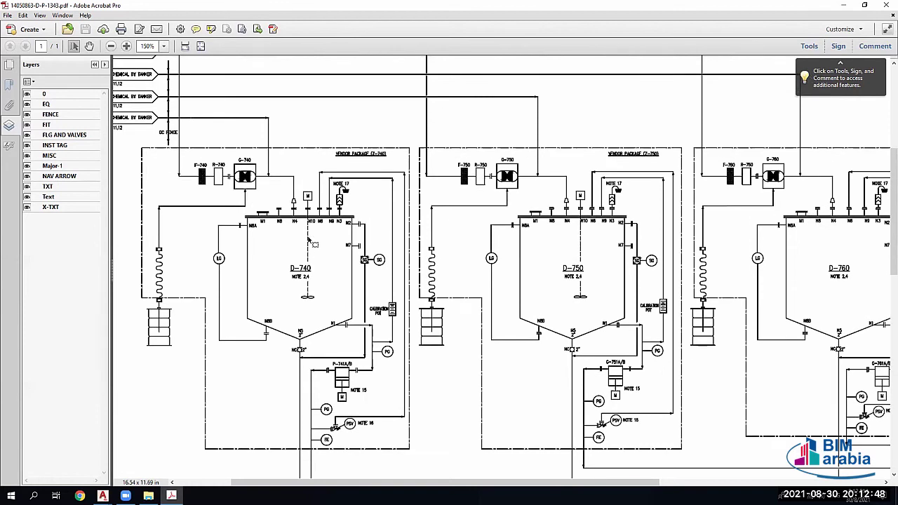
scroll(268, 247, up, 2)
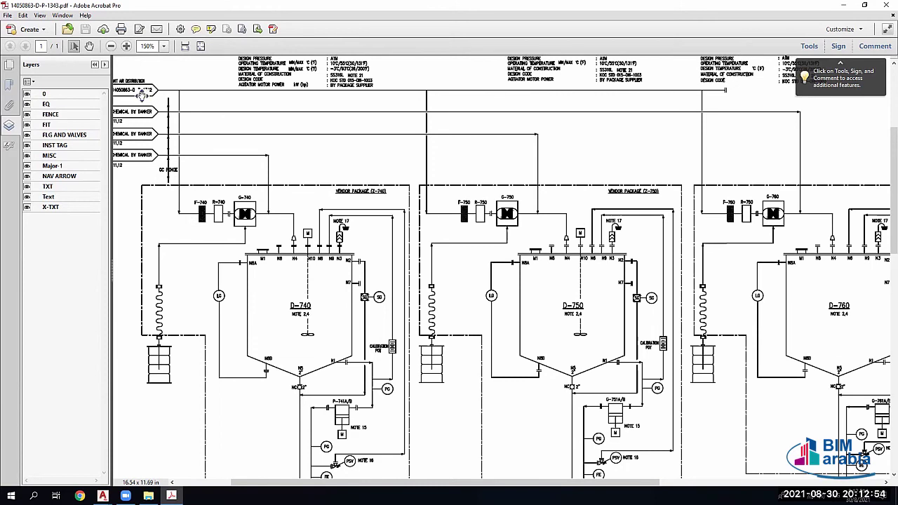
scroll(144, 94, left, 2)
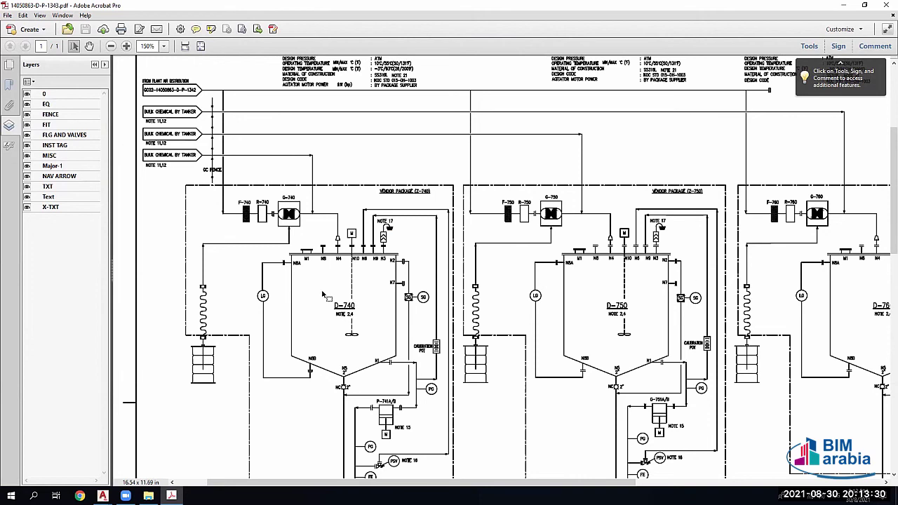
Step: Scroll down, across and back up through the D-750/D-760 filling pump P&ID
scroll(347, 331, down, 3)
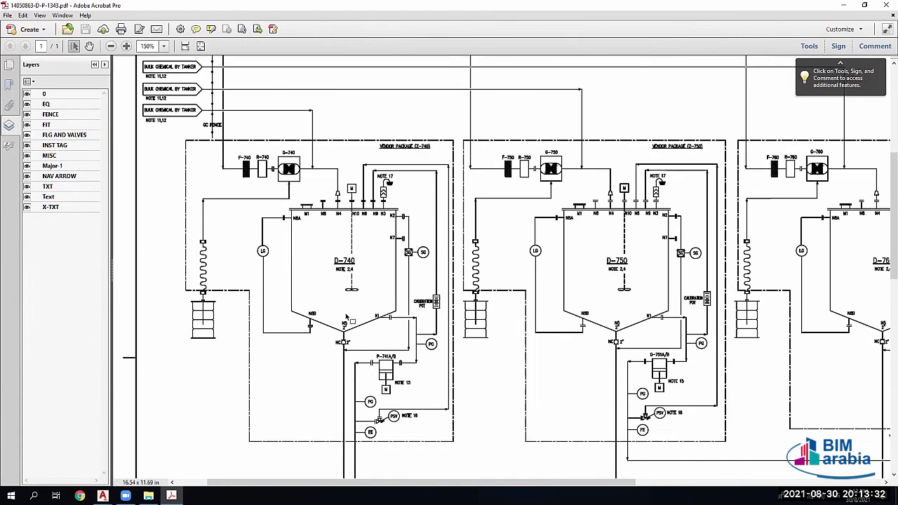
scroll(350, 281, down, 2)
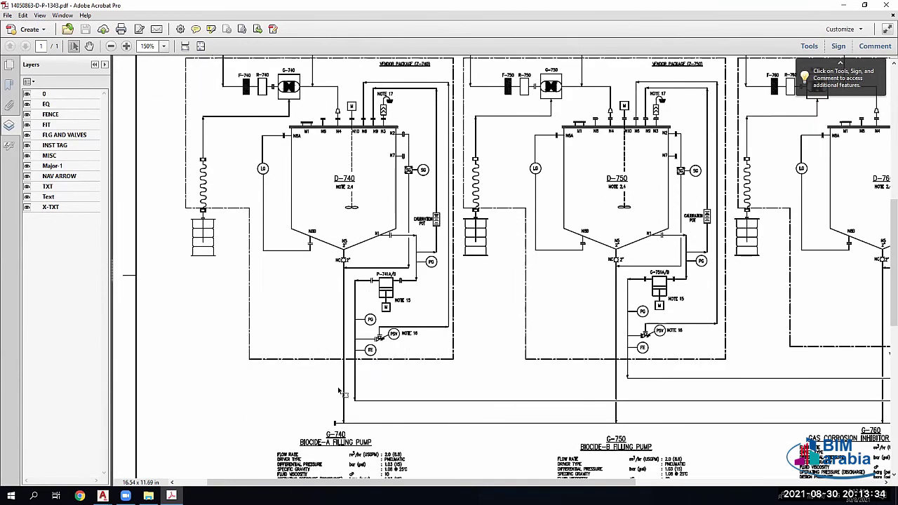
scroll(681, 402, down, 1)
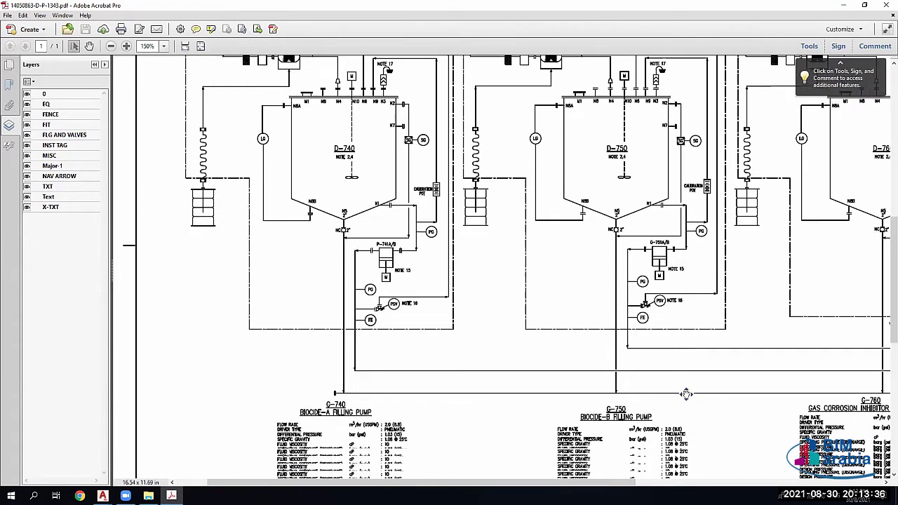
scroll(433, 376, right, 2)
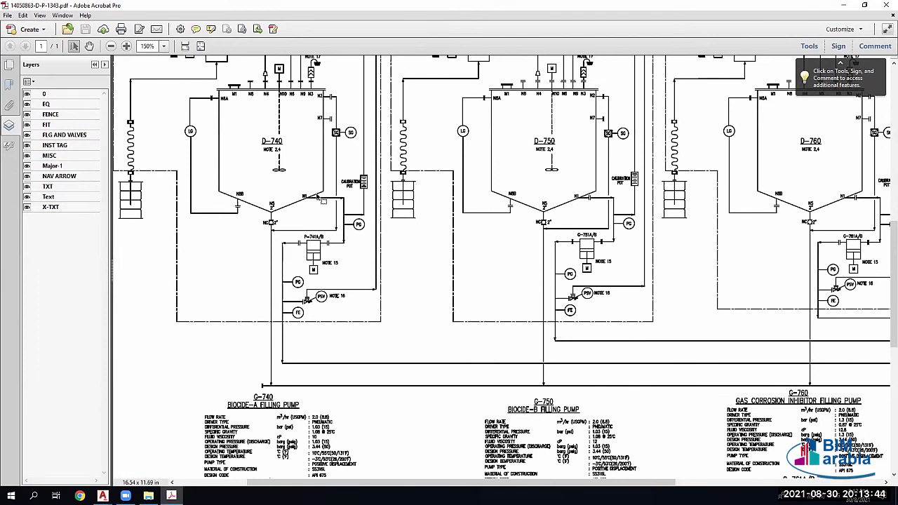
scroll(383, 321, up, 5)
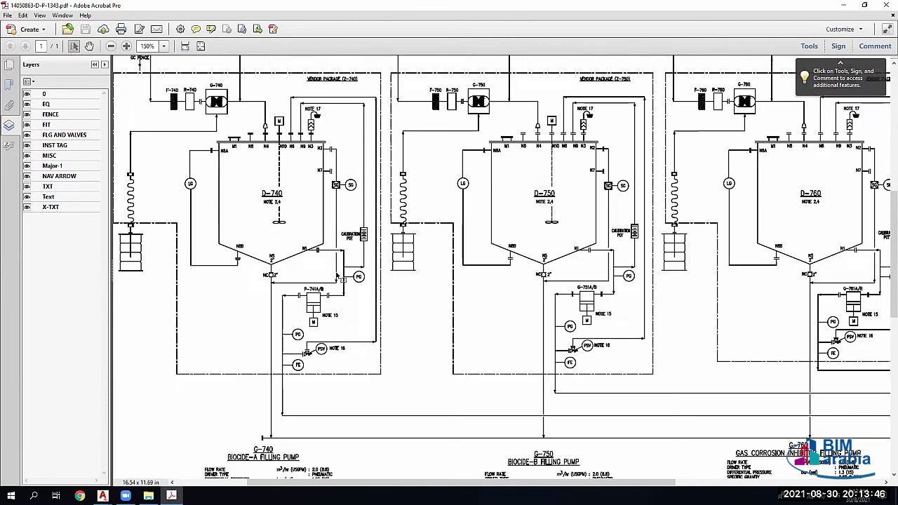
scroll(383, 322, up, 1)
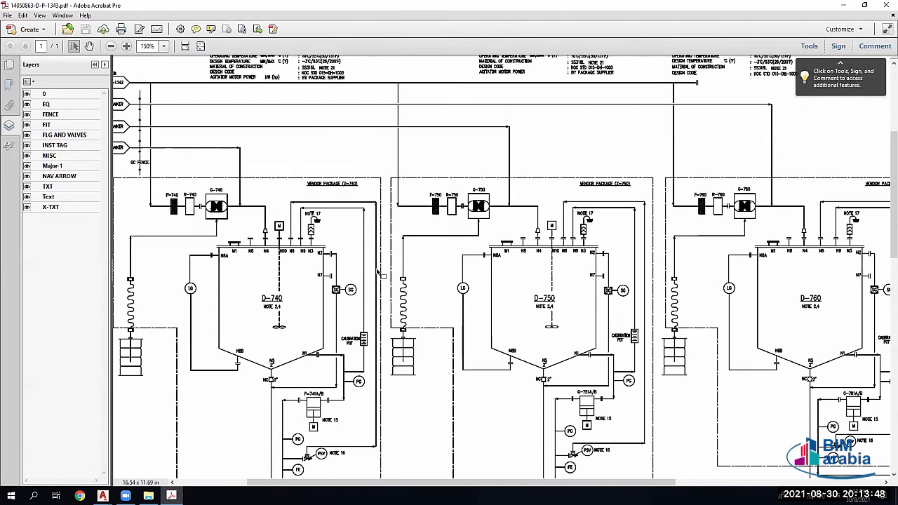
scroll(379, 272, up, 1)
scroll(351, 263, left, 1)
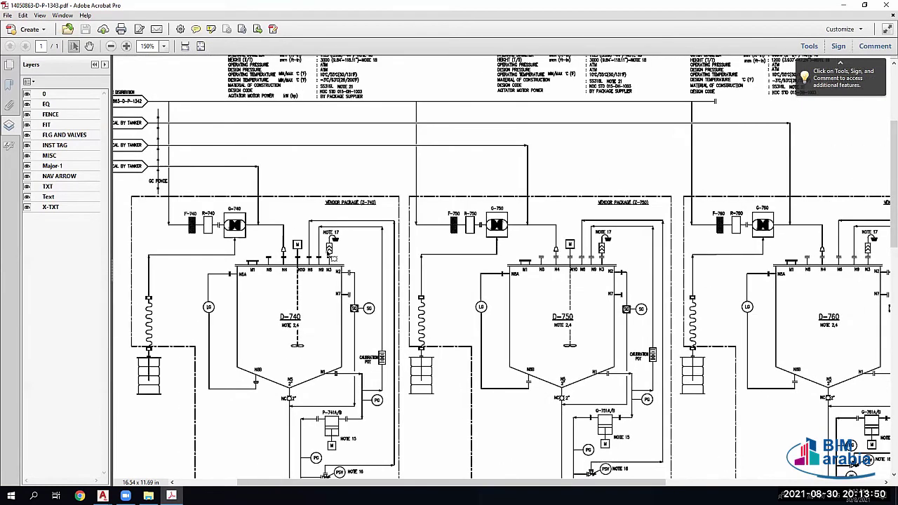
scroll(343, 191, up, 2)
scroll(344, 190, left, 3)
scroll(315, 143, up, 1)
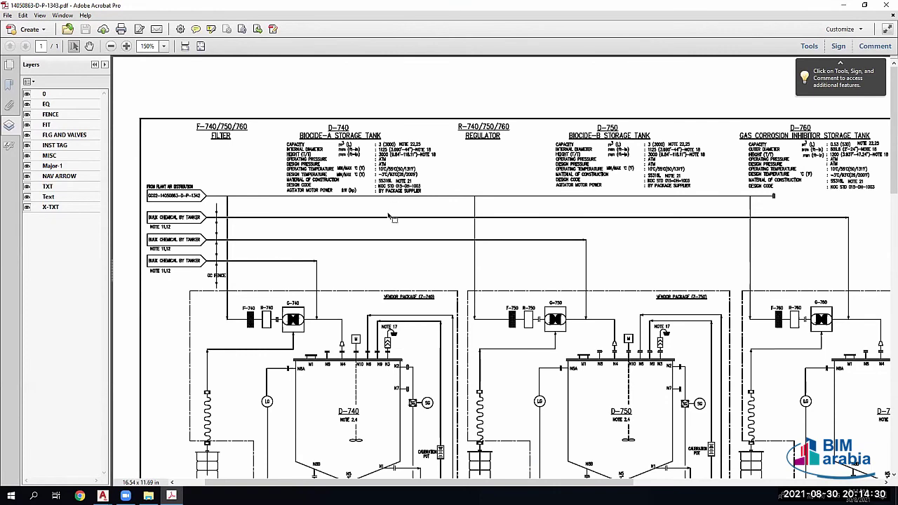
Step: Scroll down and to the right to review the lower-right part of the P&ID
scroll(411, 234, down, 2)
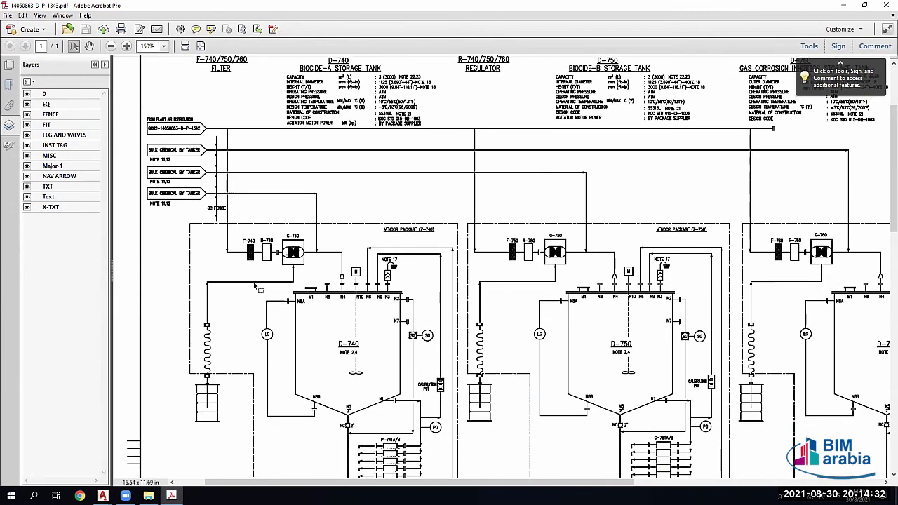
scroll(287, 323, down, 2)
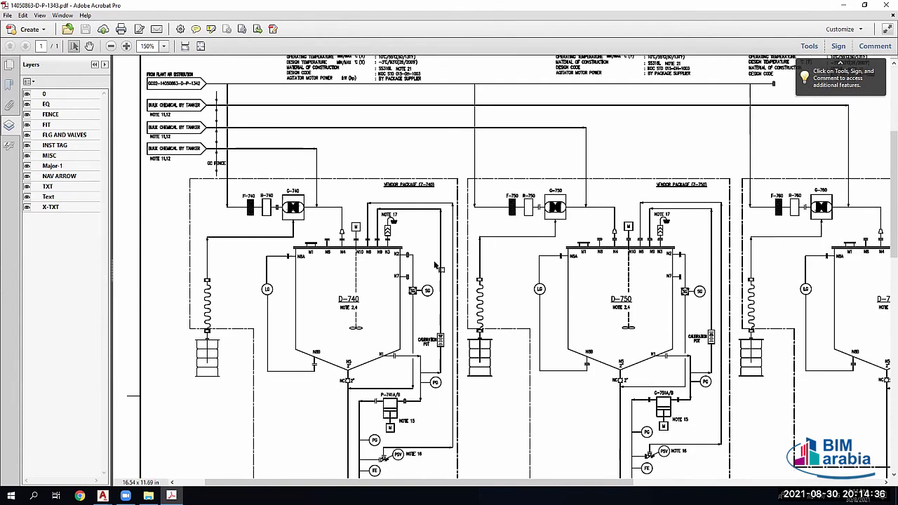
scroll(456, 288, down, 1)
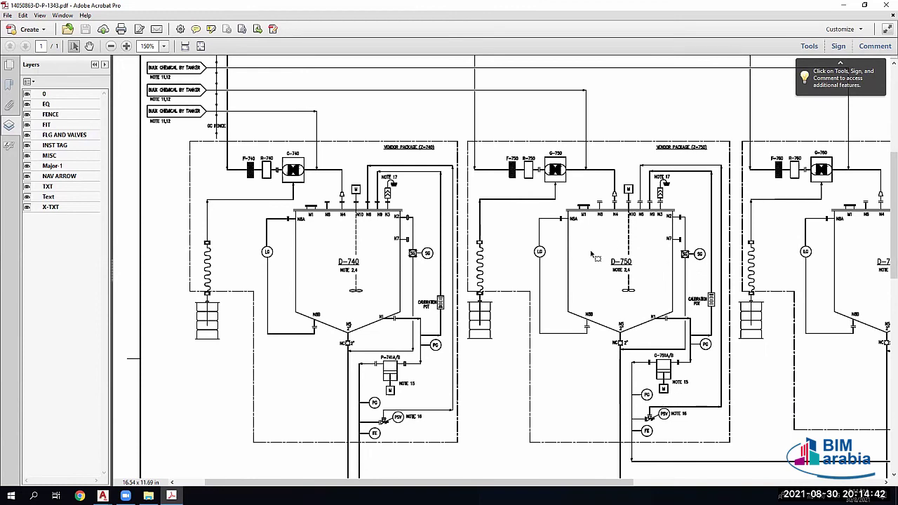
scroll(561, 339, down, 1)
scroll(673, 379, right, 3)
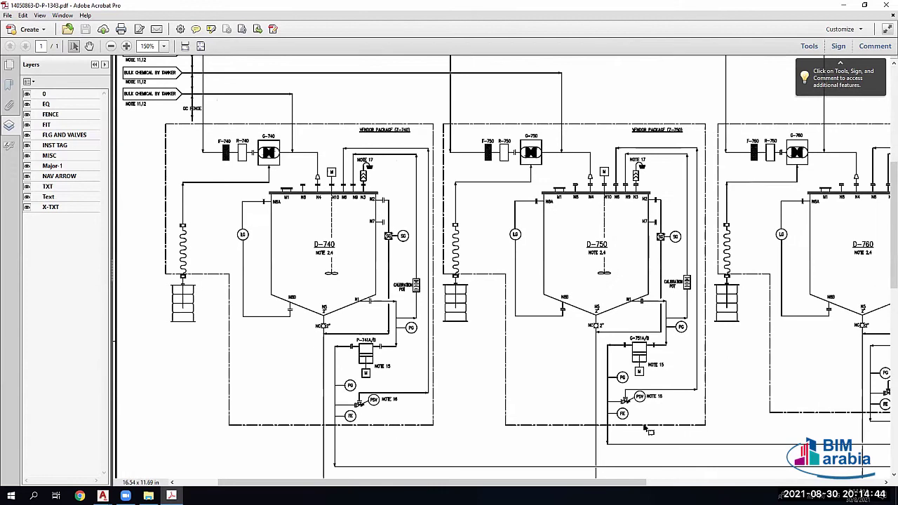
scroll(820, 429, right, 8)
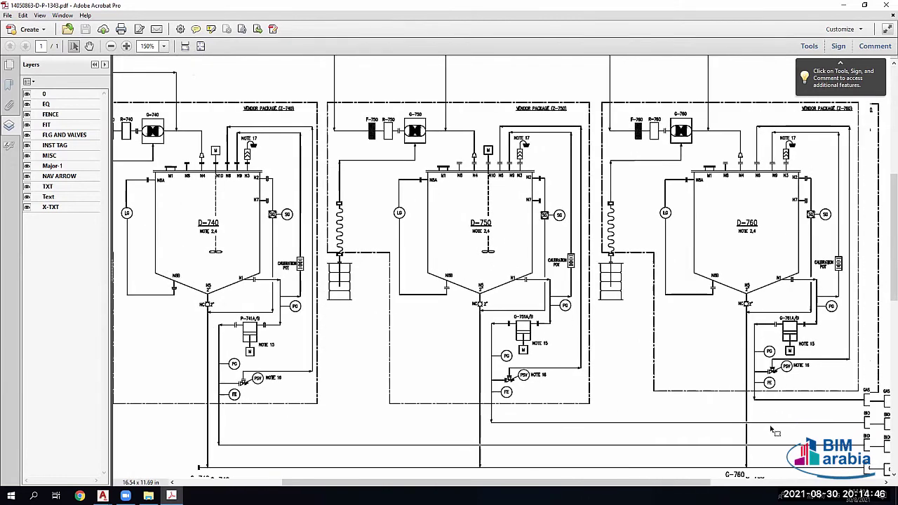
scroll(769, 426, right, 3)
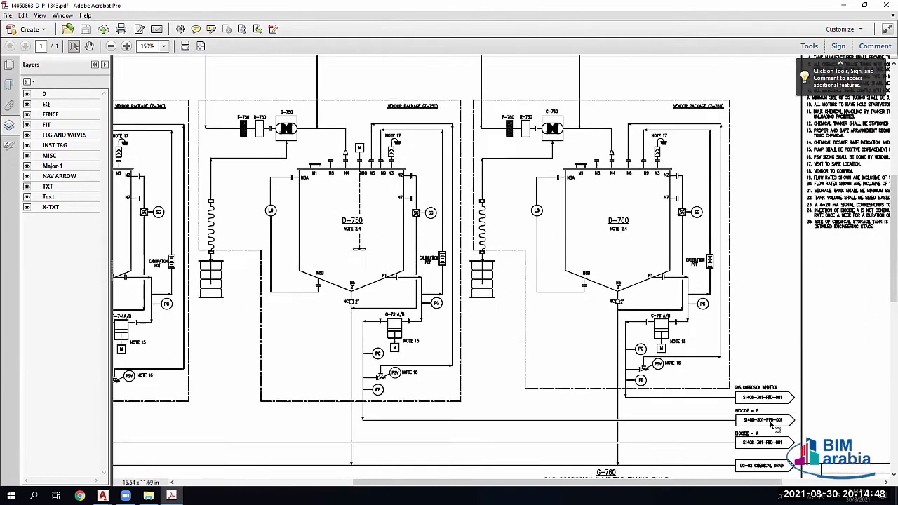
scroll(491, 315, down, 1)
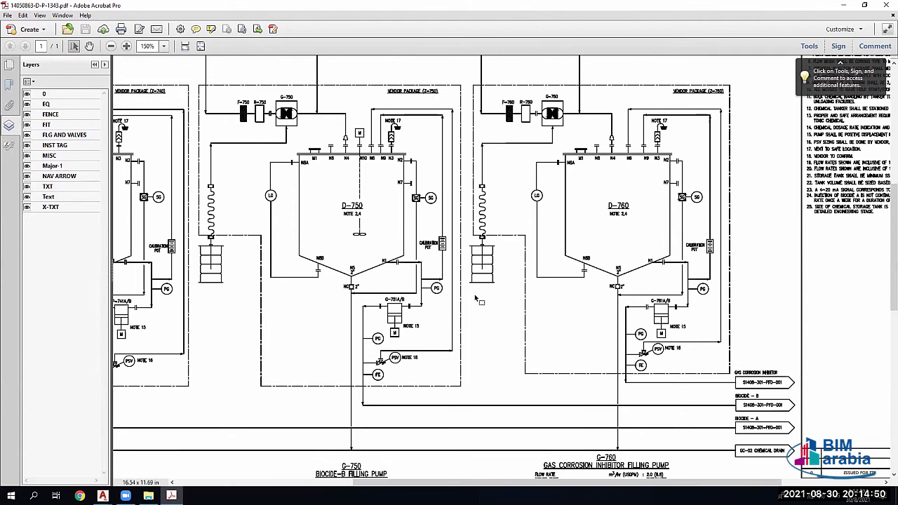
scroll(467, 296, down, 1)
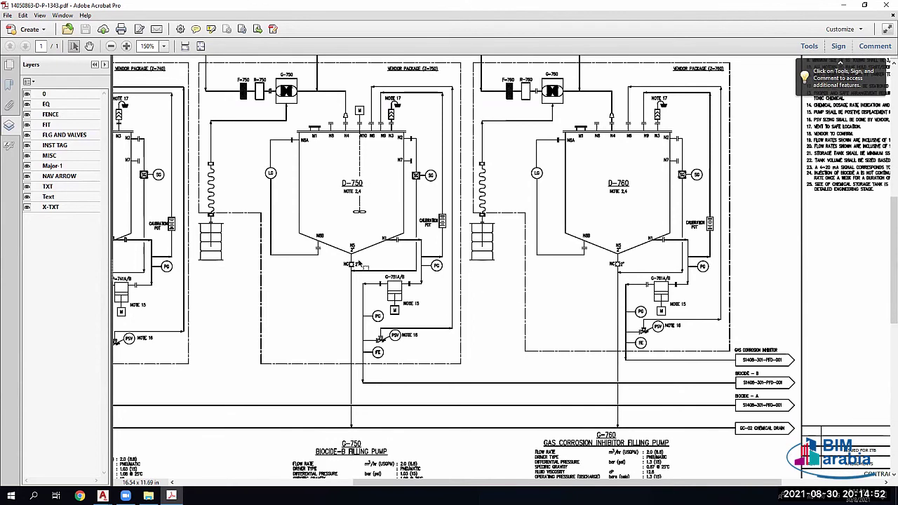
scroll(409, 167, up, 2)
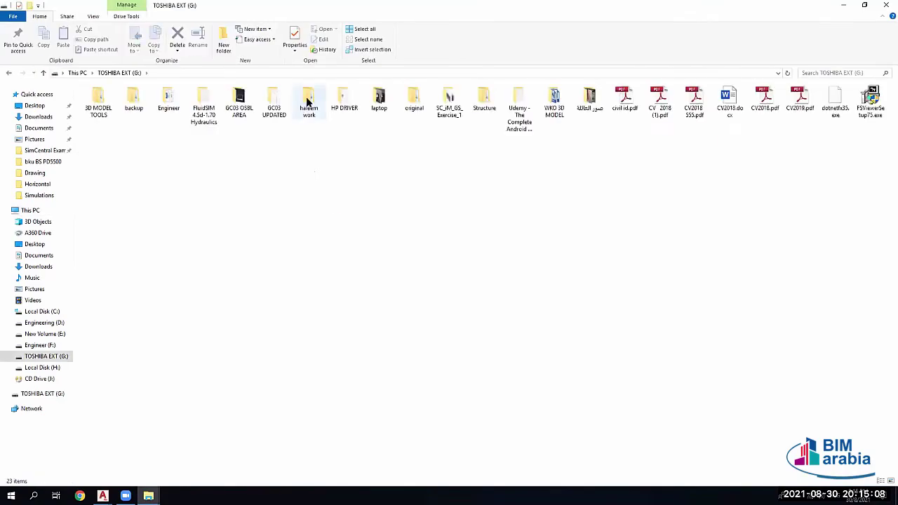
Step: Browse haleem work > Alghanim > DOCUMENT CONTRACT NO. 17051670 > P & ID into CHEM INJ
double_click(307, 101)
double_click(168, 98)
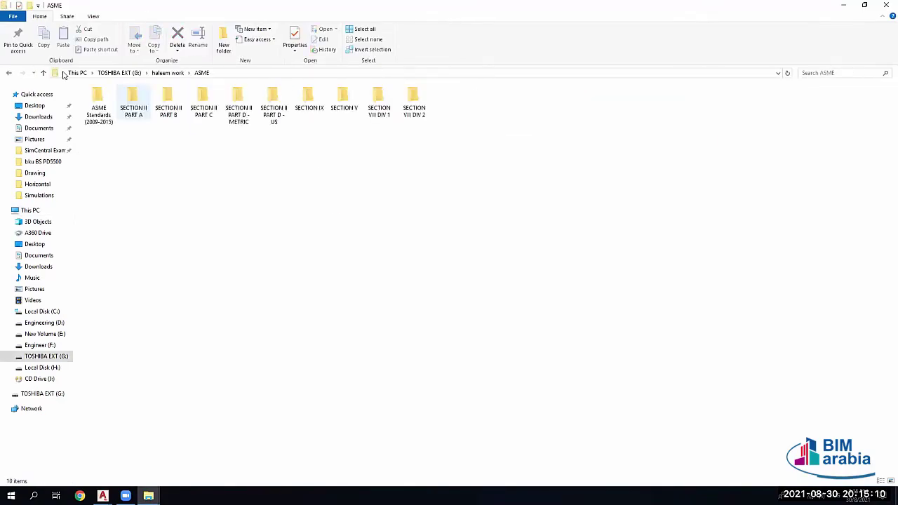
click(42, 73)
double_click(134, 102)
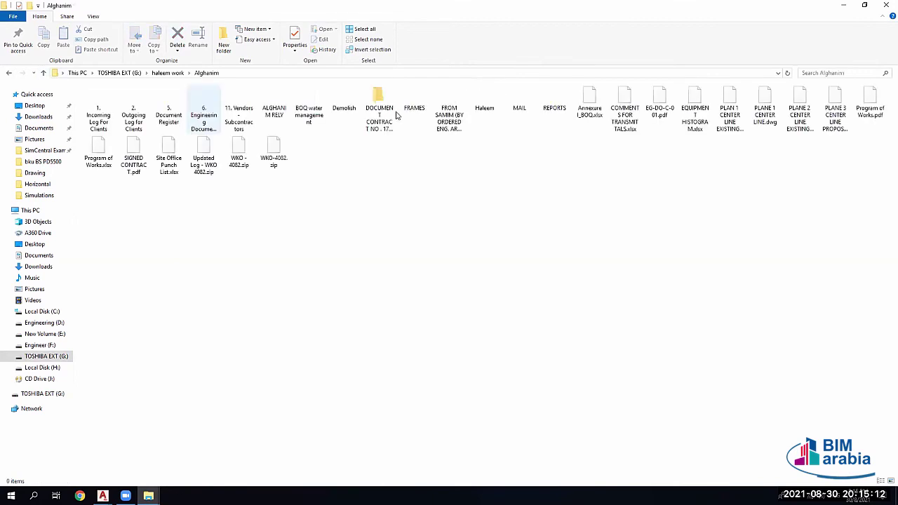
double_click(378, 112)
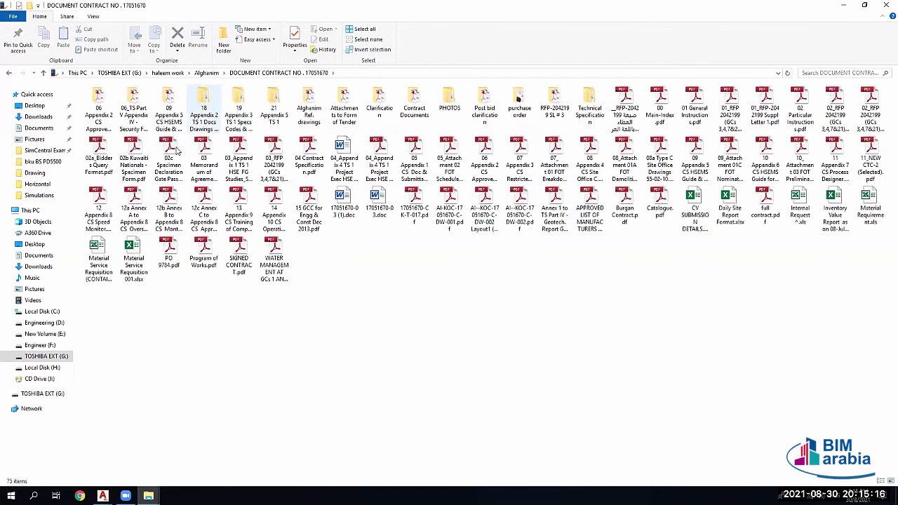
double_click(203, 111)
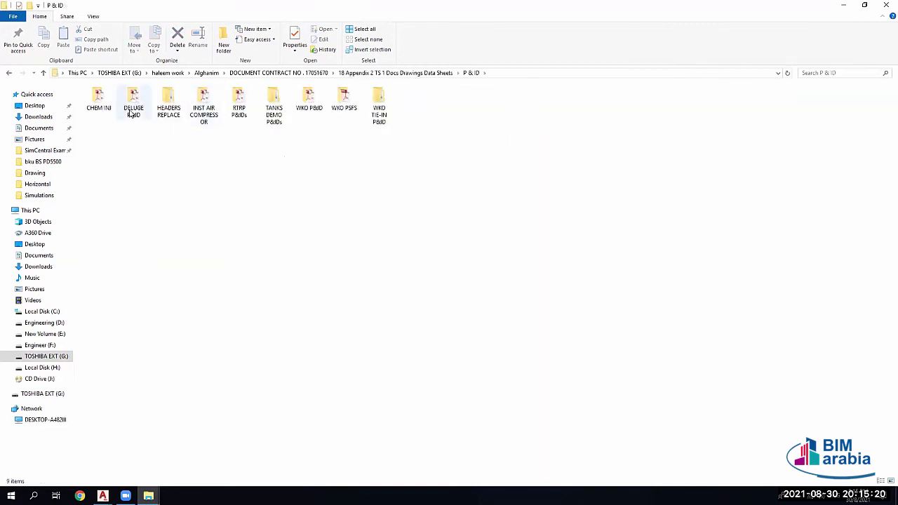
click(98, 102)
double_click(98, 102)
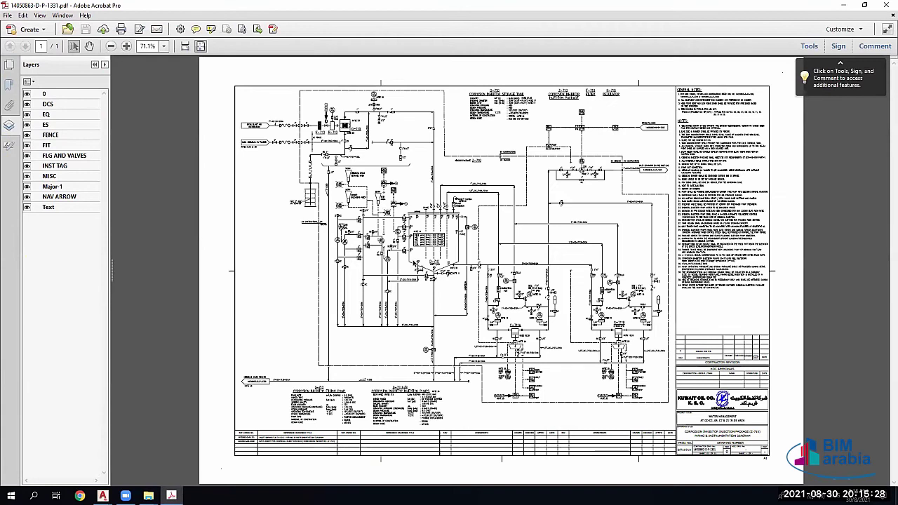
ctrl+scroll(418, 266, up, 3)
ctrl+scroll(334, 201, up, 3)
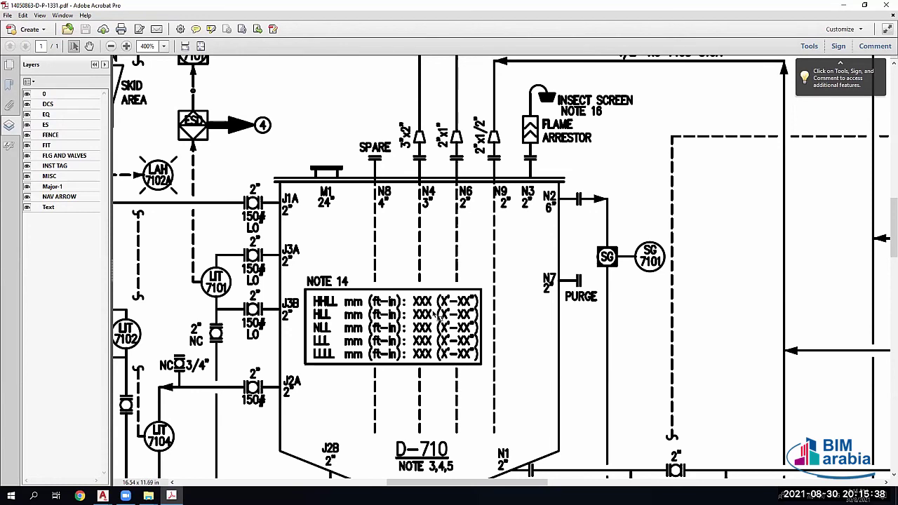
ctrl+scroll(439, 317, down, 2)
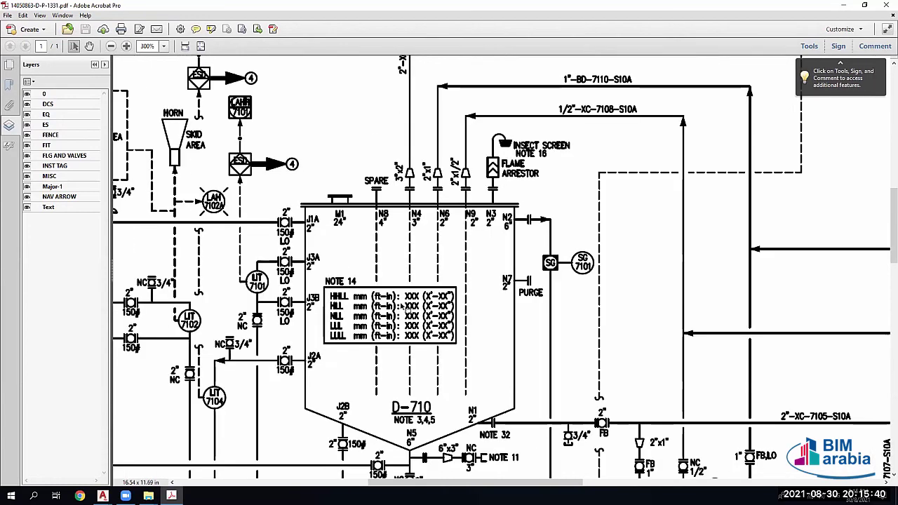
ctrl+scroll(405, 308, down, 3)
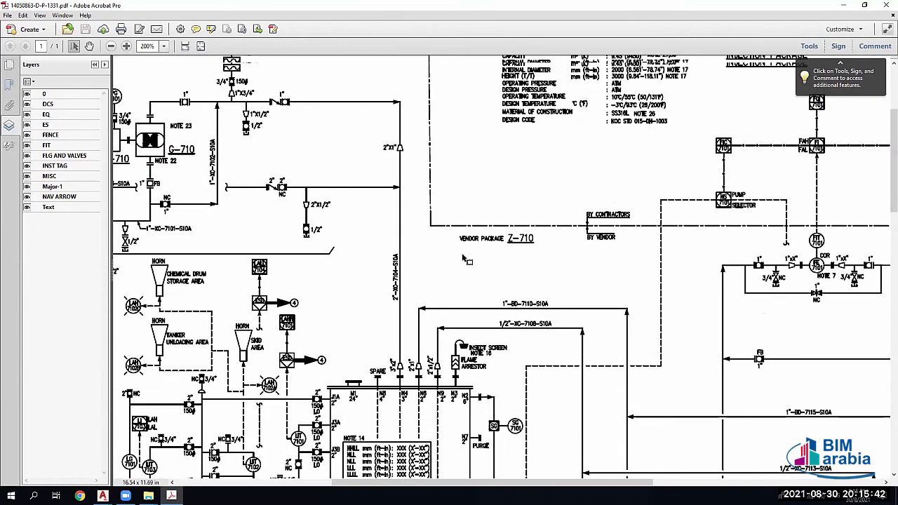
scroll(639, 156, up, 1)
scroll(595, 224, up, 3)
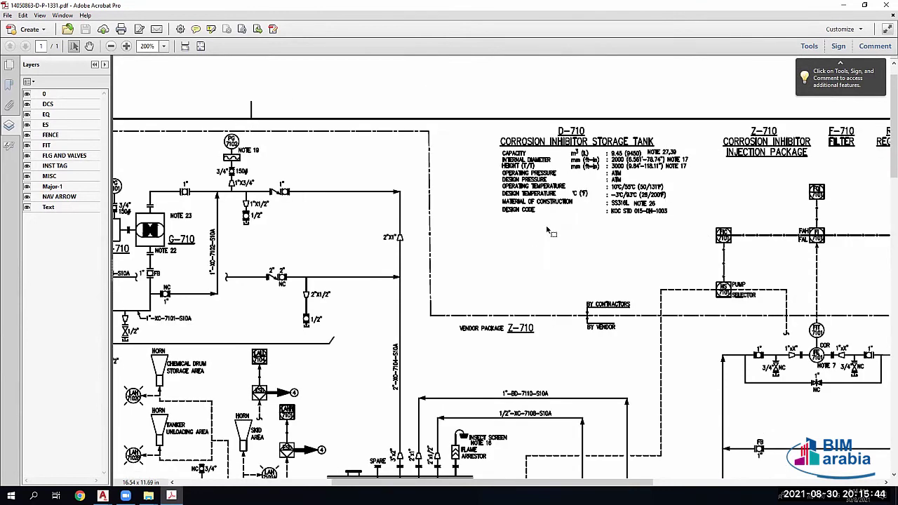
scroll(493, 272, left, 1)
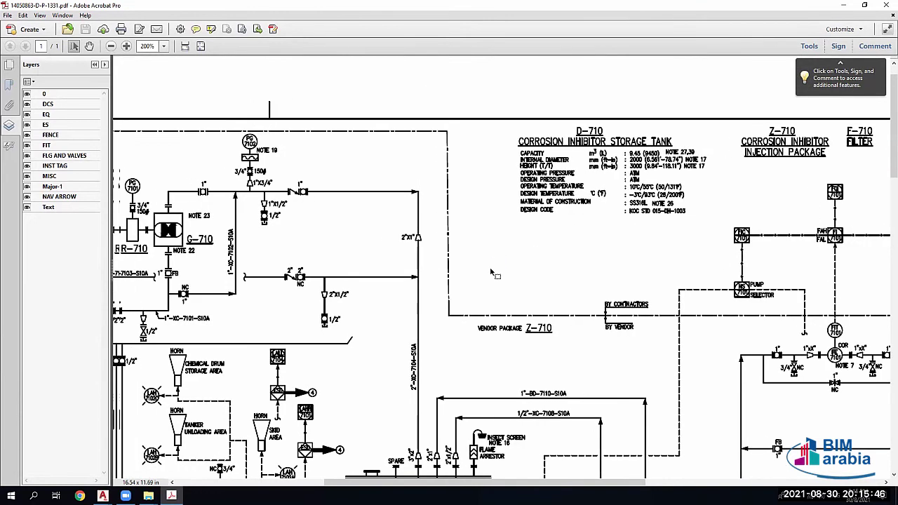
scroll(493, 272, left, 2)
scroll(565, 235, left, 2)
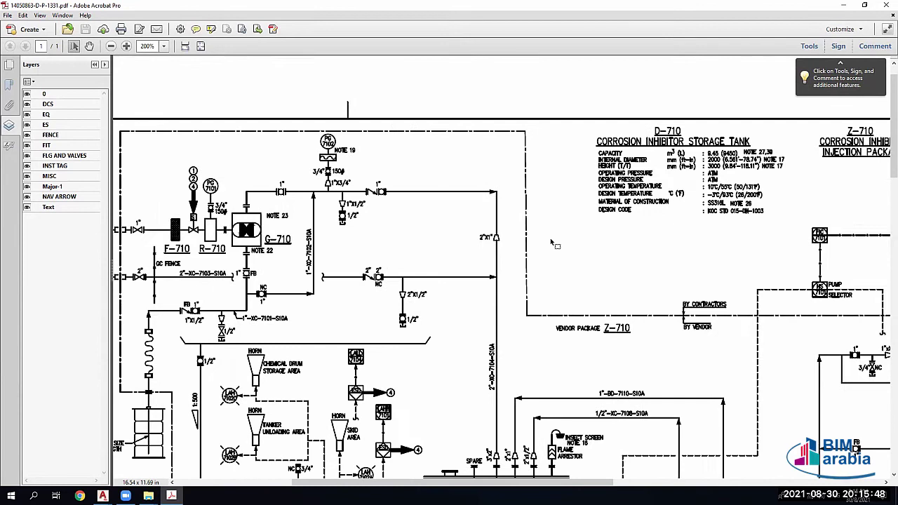
scroll(552, 243, left, 2)
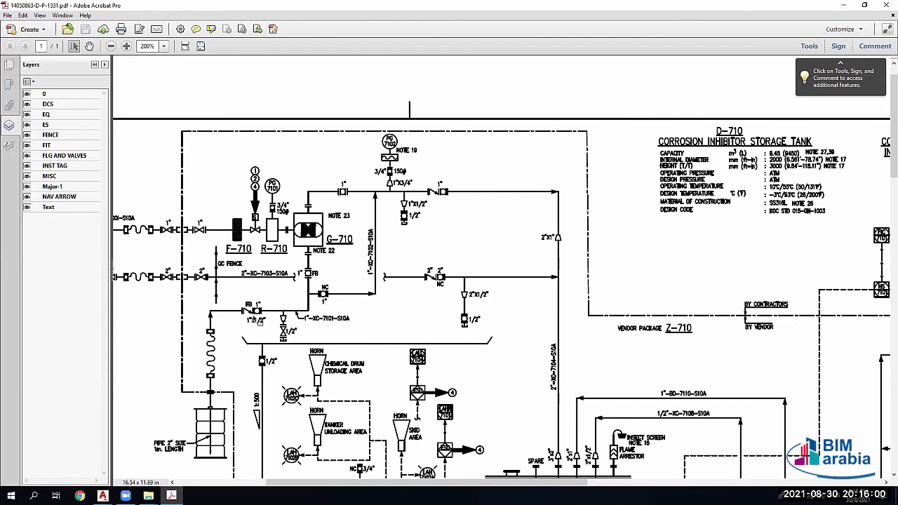
ctrl+scroll(256, 319, down, 2)
ctrl+scroll(449, 251, down, 1)
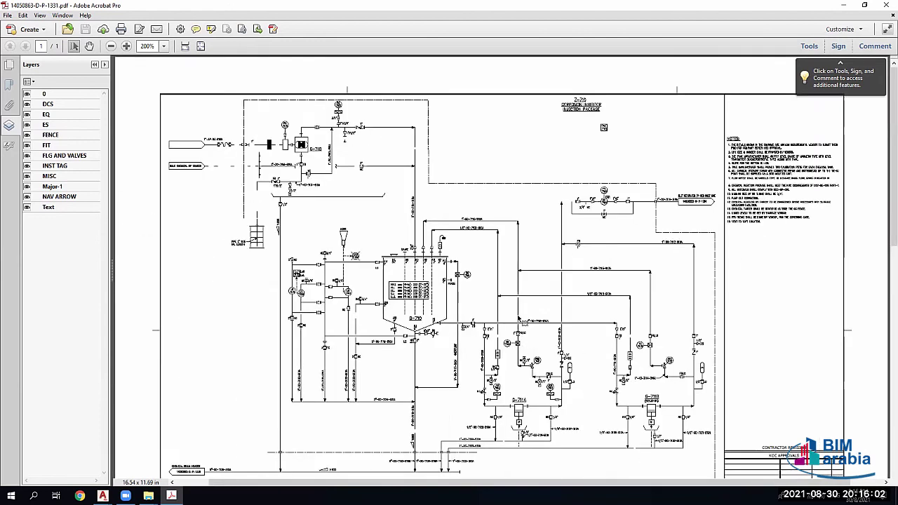
ctrl+scroll(524, 221, down, 2)
ctrl+scroll(518, 237, down, 1)
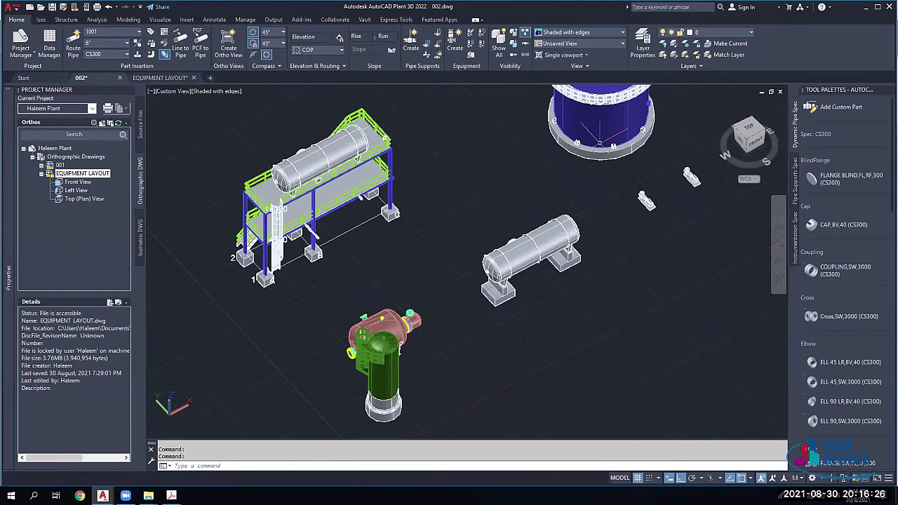
Step: Pan the 002 model to centre the blue storage tank, then return to the P&ID
middle_drag(570, 134, 482, 302)
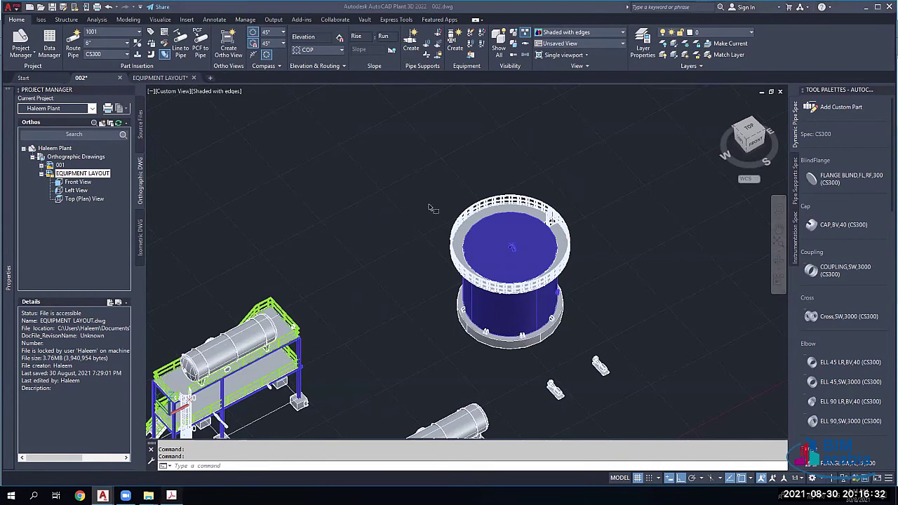
key(alt+Tab)
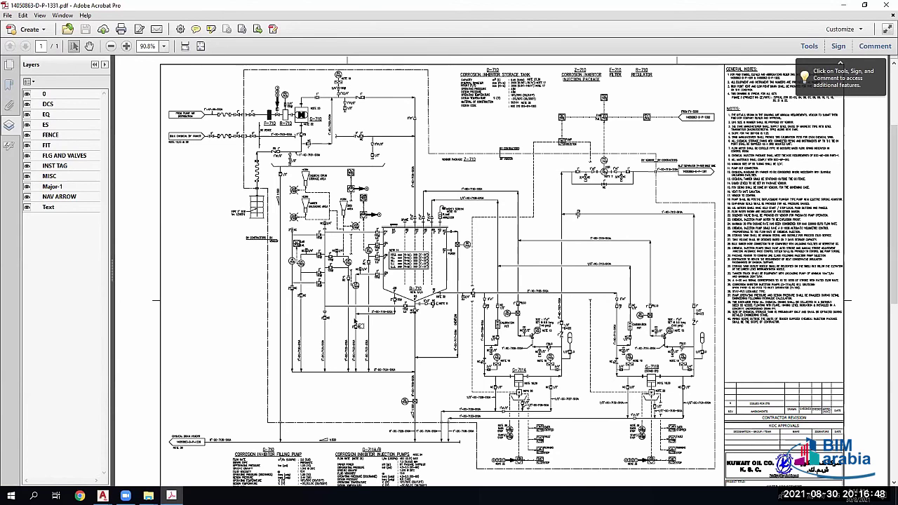
Step: Switch from Acrobat back to the EQUIPMENT LAYOUT.dwg sheet in AutoCAD Plant 3D
click(148, 496)
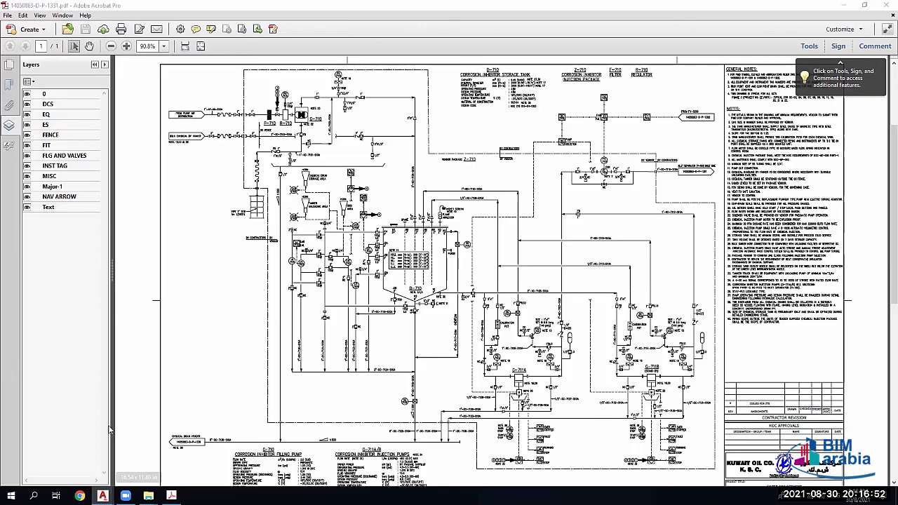
key(alt+Tab)
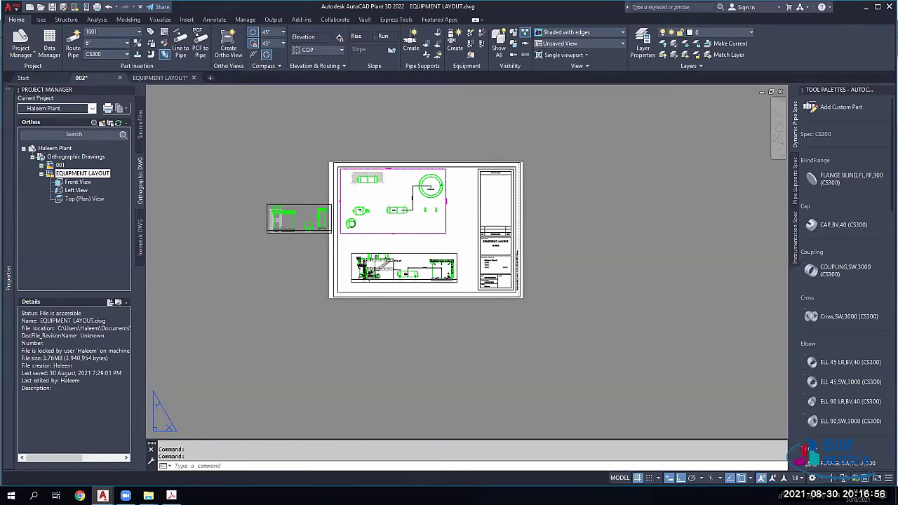
Step: Switch to 002.dwg, zoom into the blue tank's base, then return to the P&ID
key(ctrl+Tab)
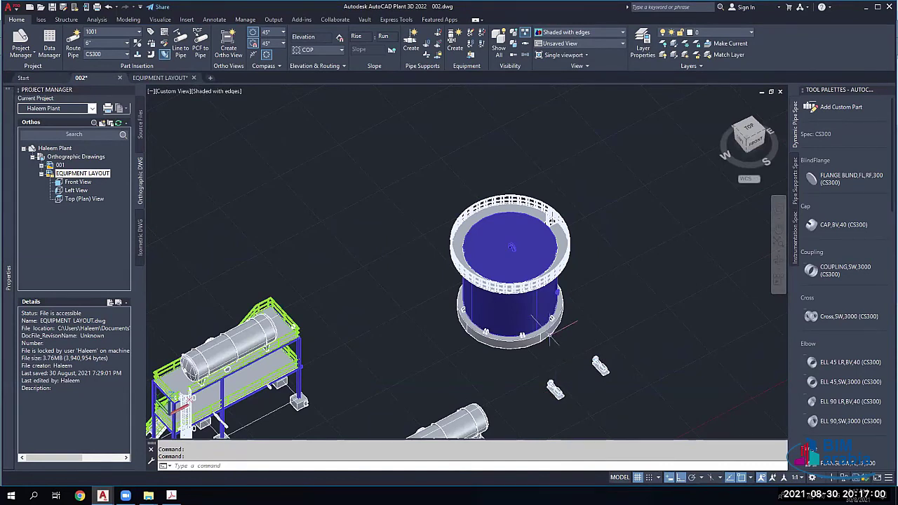
scroll(585, 354, up, 2)
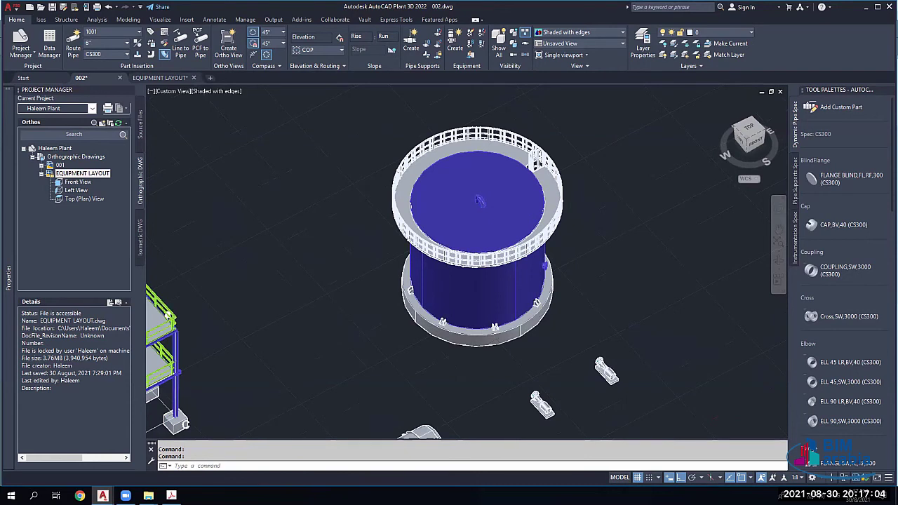
scroll(586, 354, up, 3)
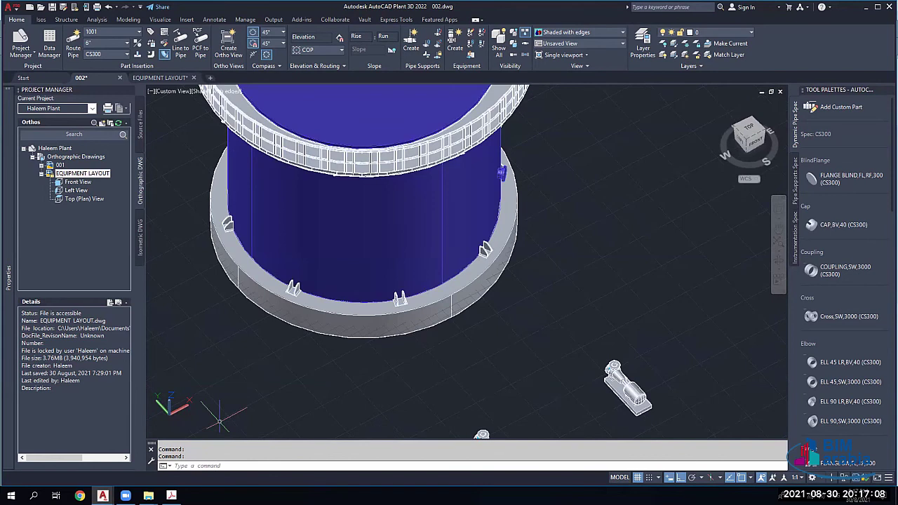
mouse_move(102, 496)
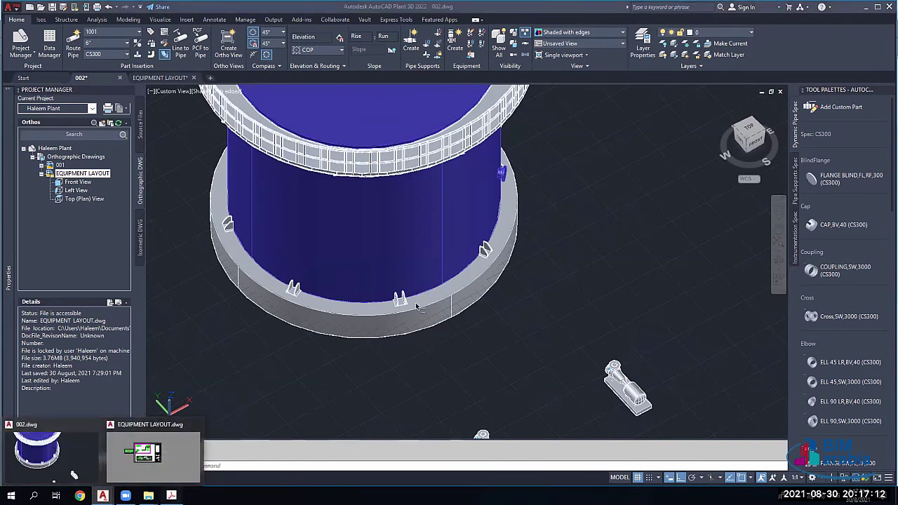
key(alt+Tab)
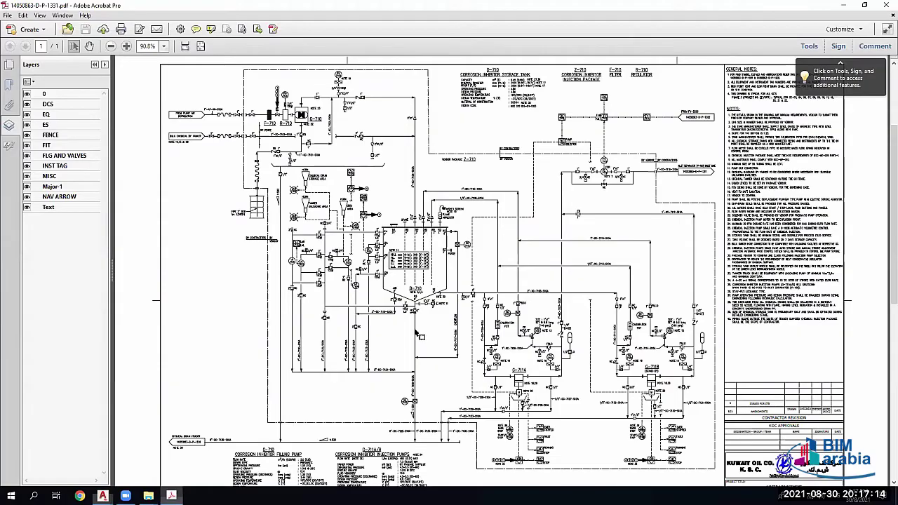
Step: Zoom in on the P&ID and pan to centre vessel D-710 and the lines to its right
scroll(397, 449, up, 1)
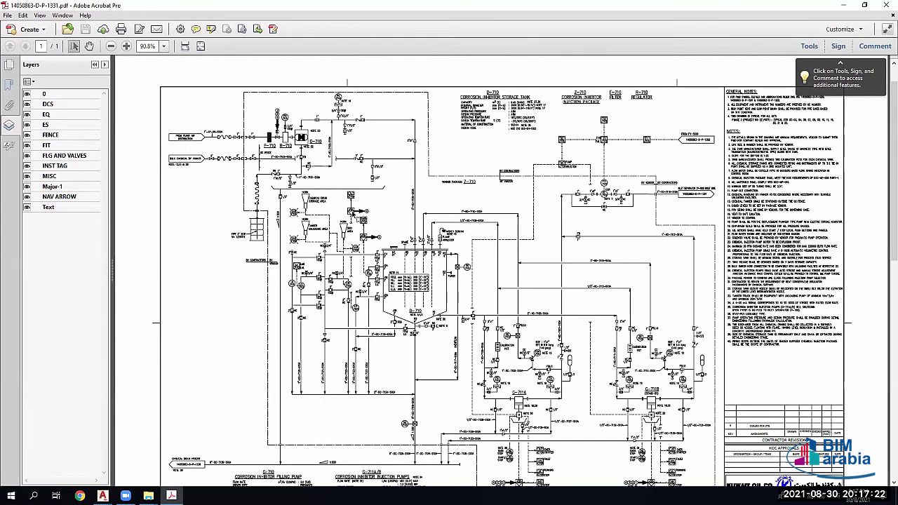
ctrl+scroll(357, 214, up, 1)
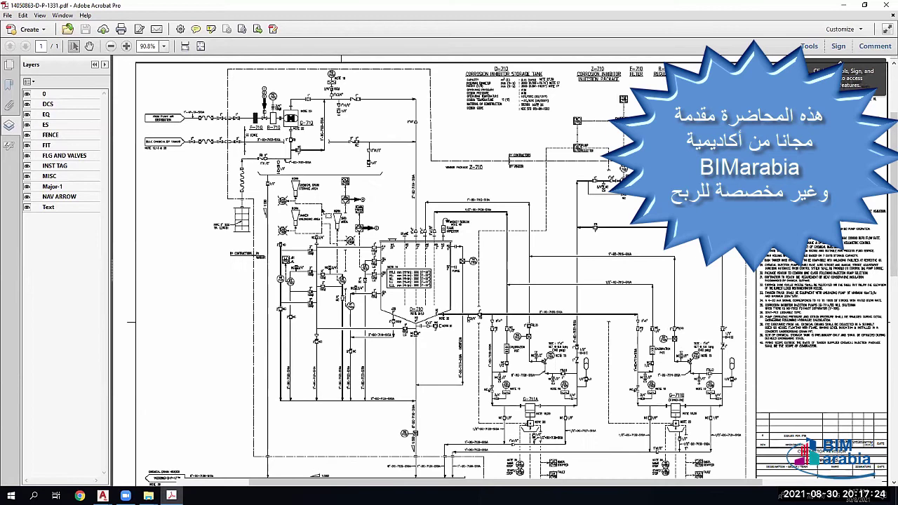
ctrl+scroll(328, 210, up, 1)
ctrl+scroll(377, 193, up, 3)
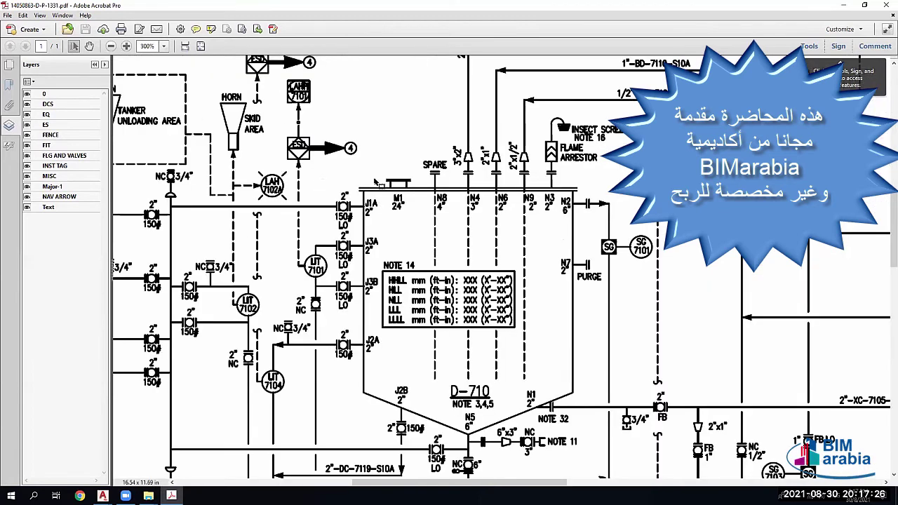
drag(484, 333, 423, 273)
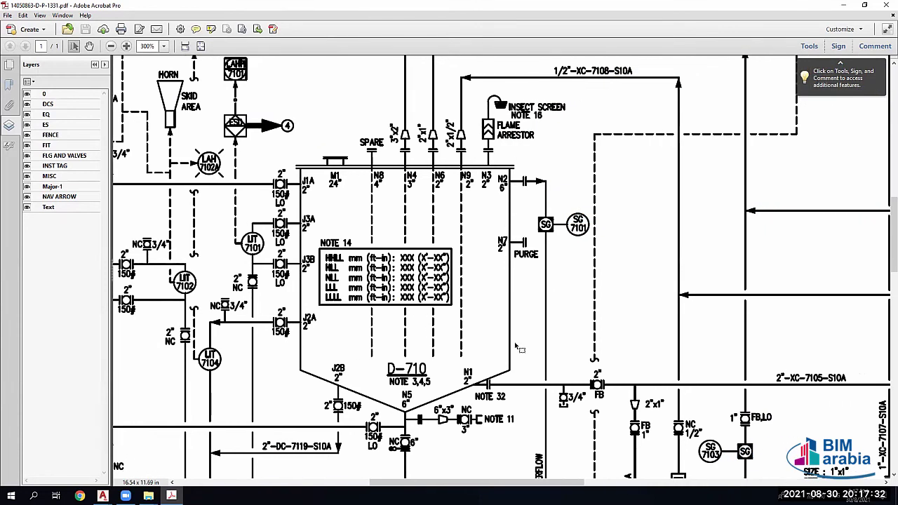
scroll(520, 348, down, 1)
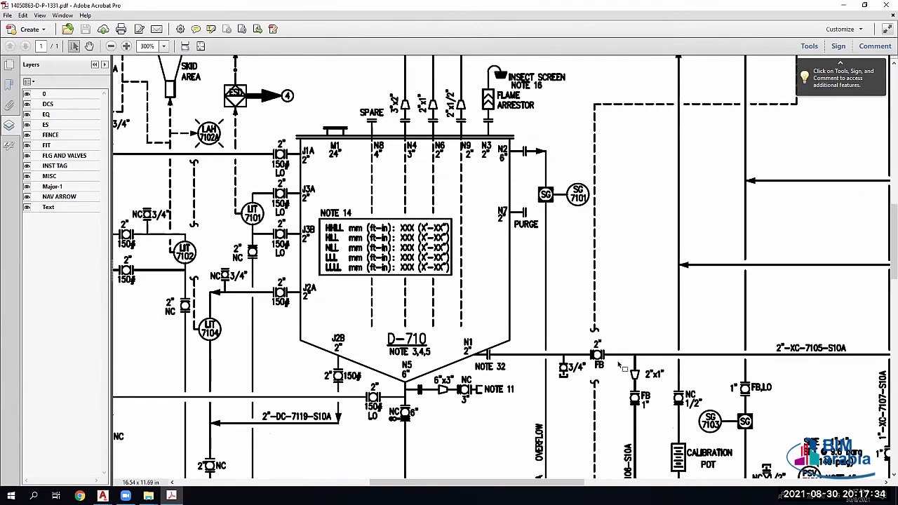
scroll(695, 361, down, 1)
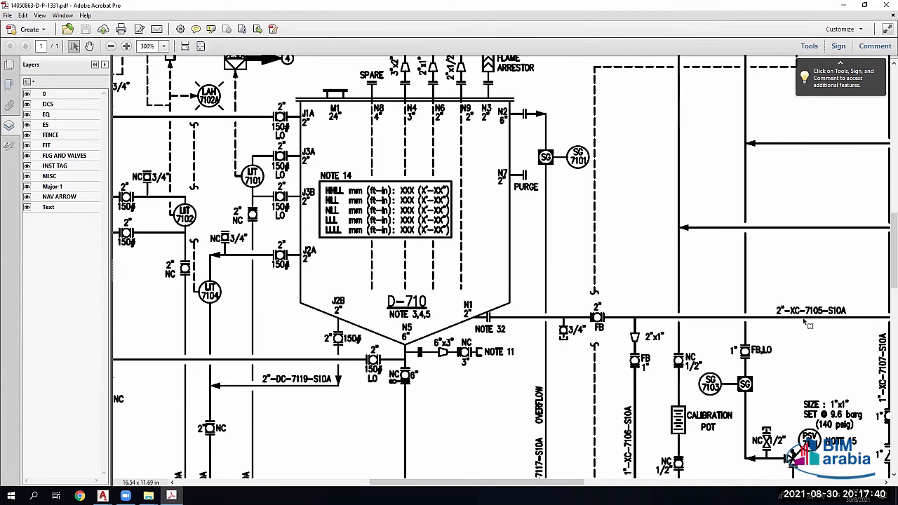
drag(809, 318, 738, 303)
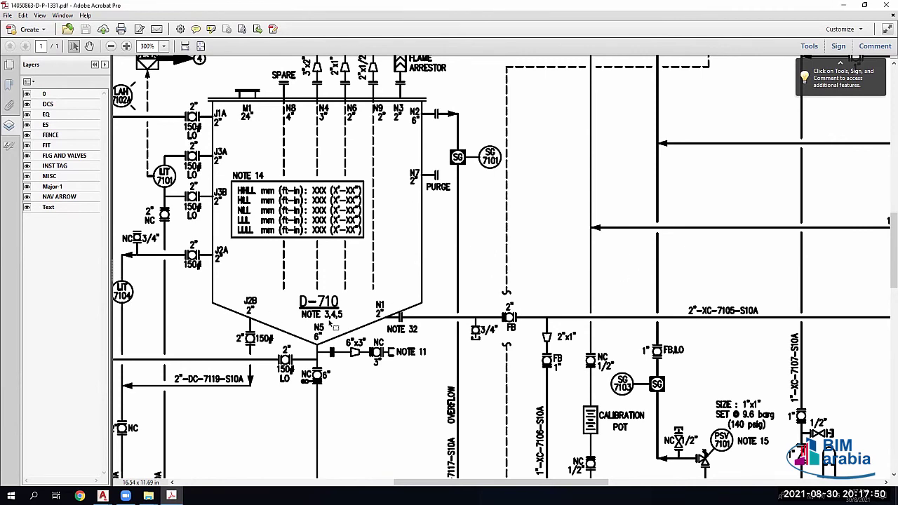
Step: Adjust the zoom to read LIT 7101–7104, LG 7101 and NOTE 14's level table
scroll(334, 319, down, 1)
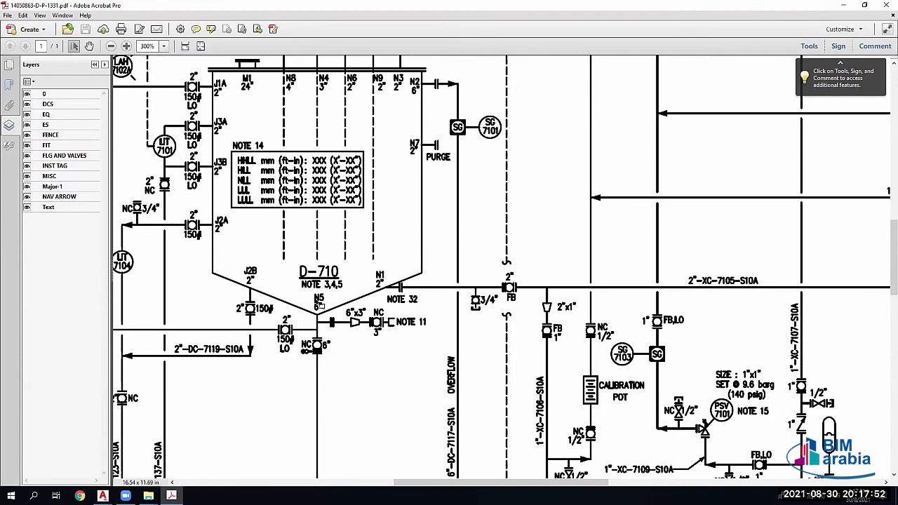
ctrl+scroll(303, 250, down, 1)
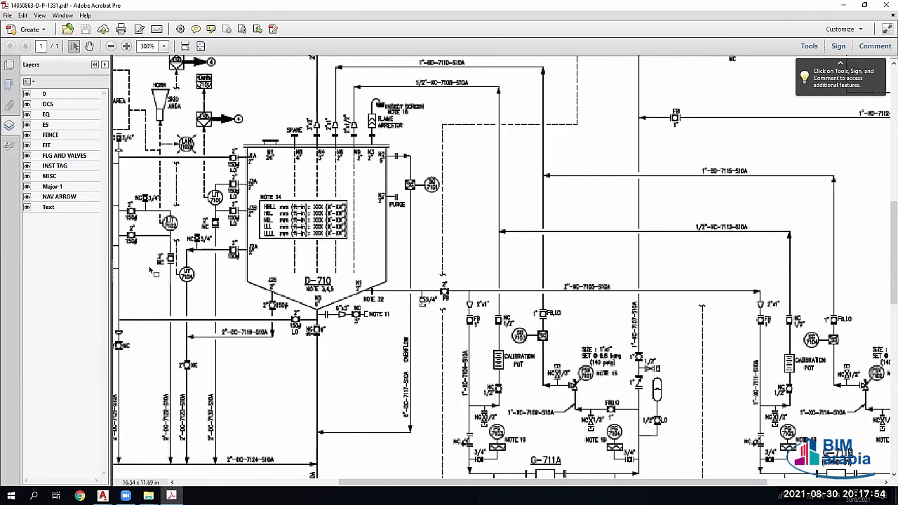
ctrl+scroll(247, 311, down, 1)
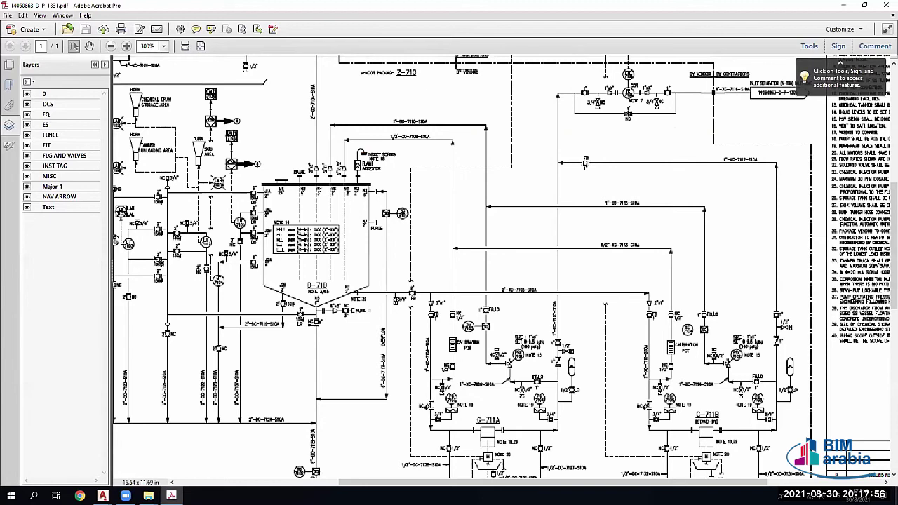
ctrl+scroll(158, 245, down, 1)
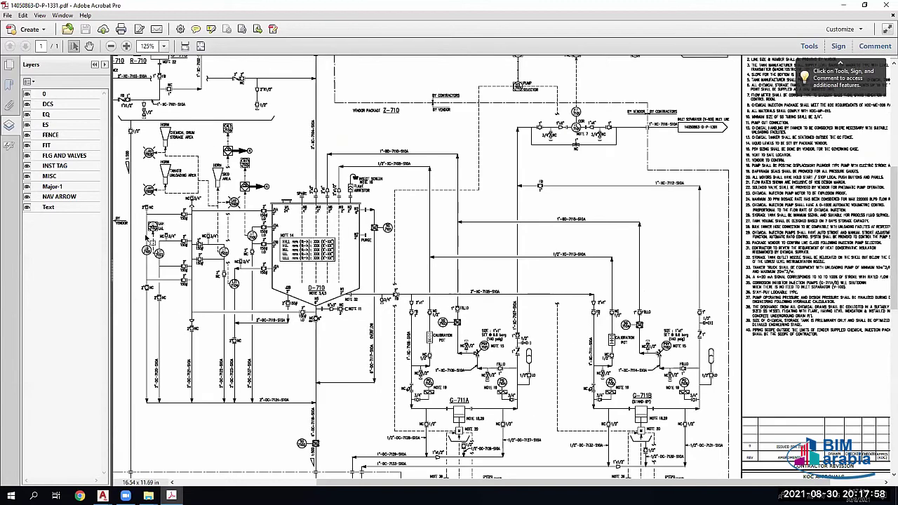
ctrl+scroll(150, 239, up, 1)
scroll(144, 251, up, 1)
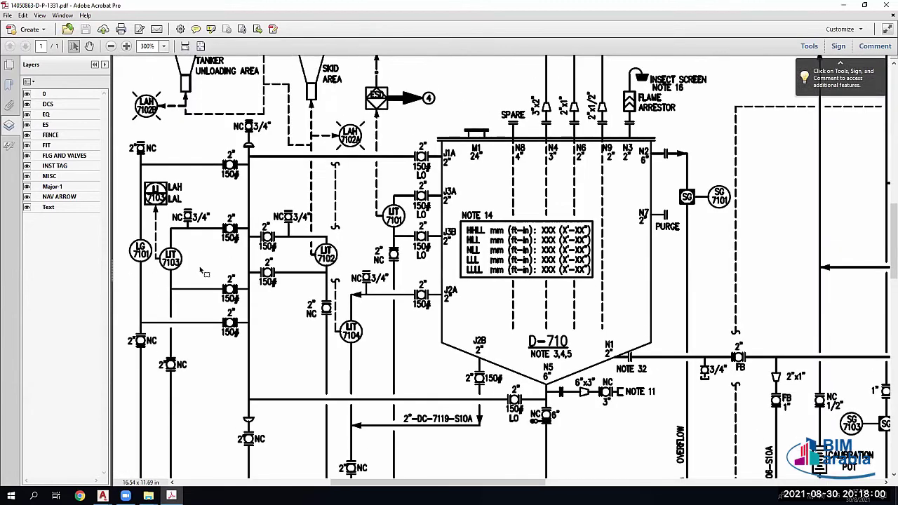
scroll(203, 269, down, 1)
ctrl+scroll(204, 267, up, 1)
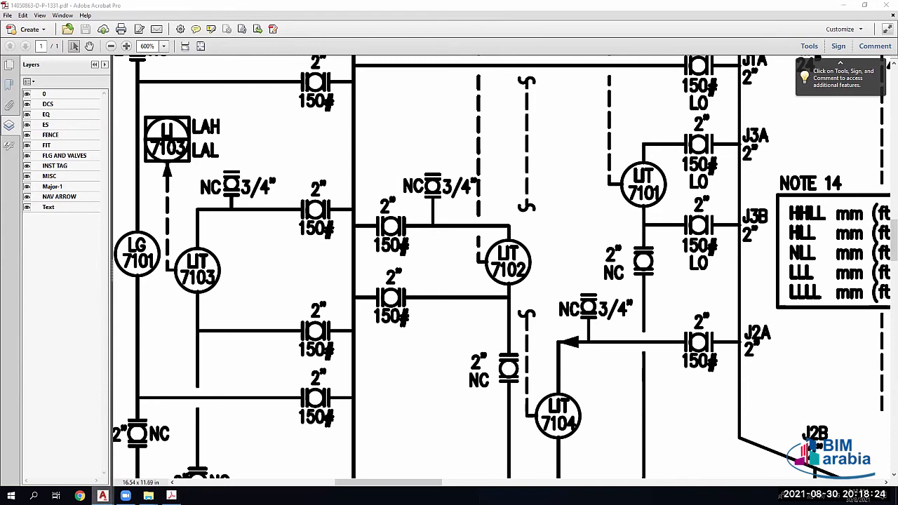
Step: Switch to the Plant 3D layout and zoom out and in over the tank, pumps and exchanger
key(alt+Tab)
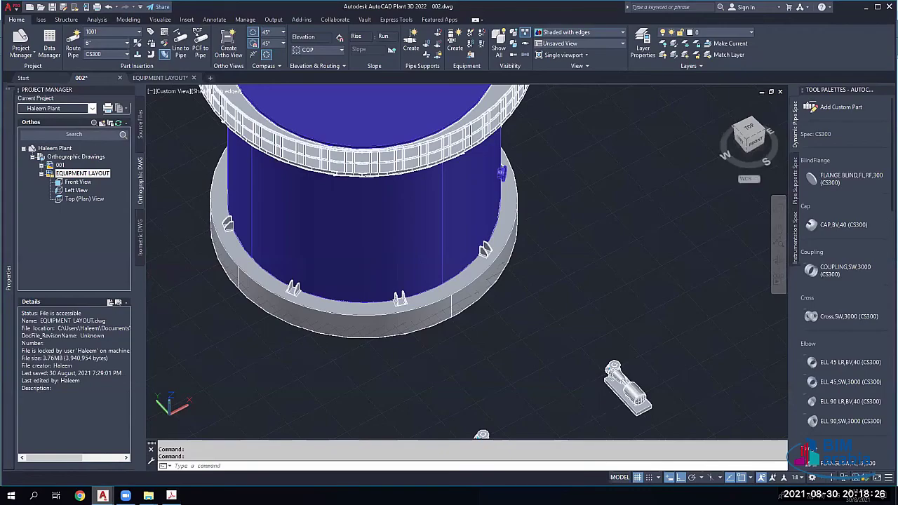
scroll(377, 265, down, 5)
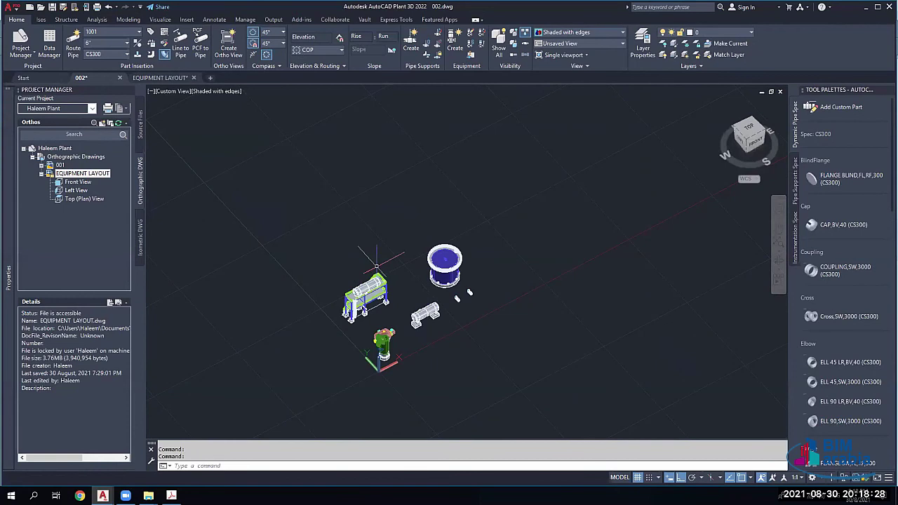
scroll(442, 316, up, 3)
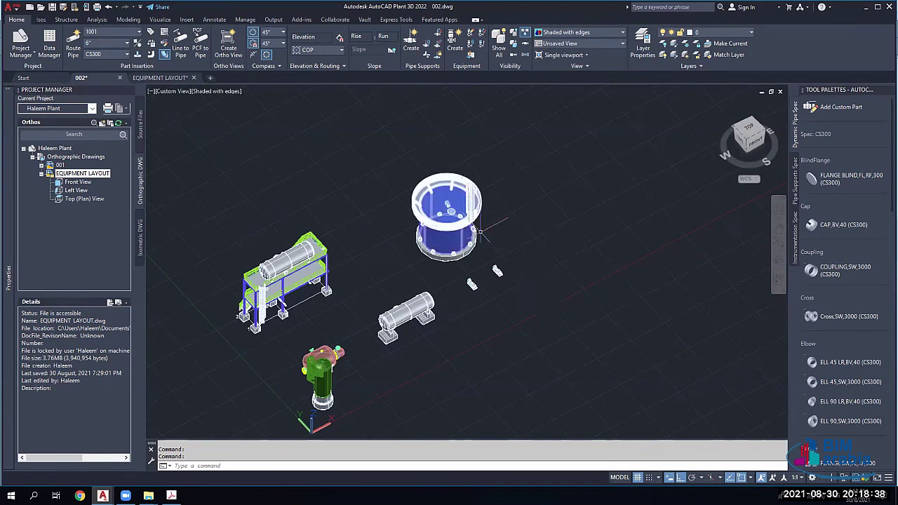
scroll(486, 340, up, 3)
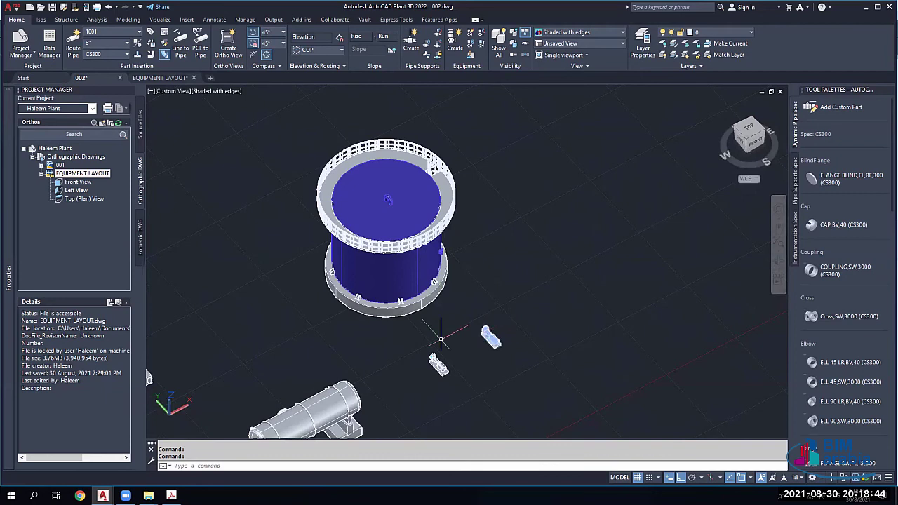
scroll(447, 215, down, 5)
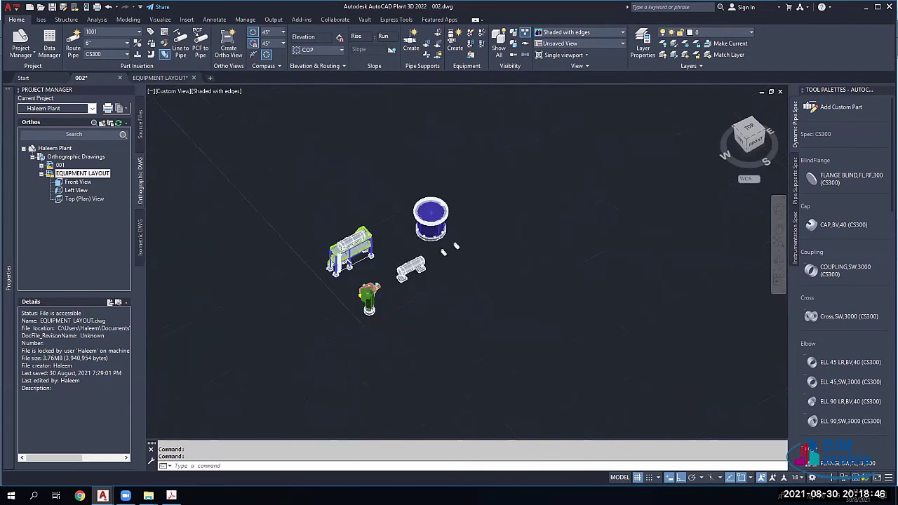
scroll(406, 235, up, 3)
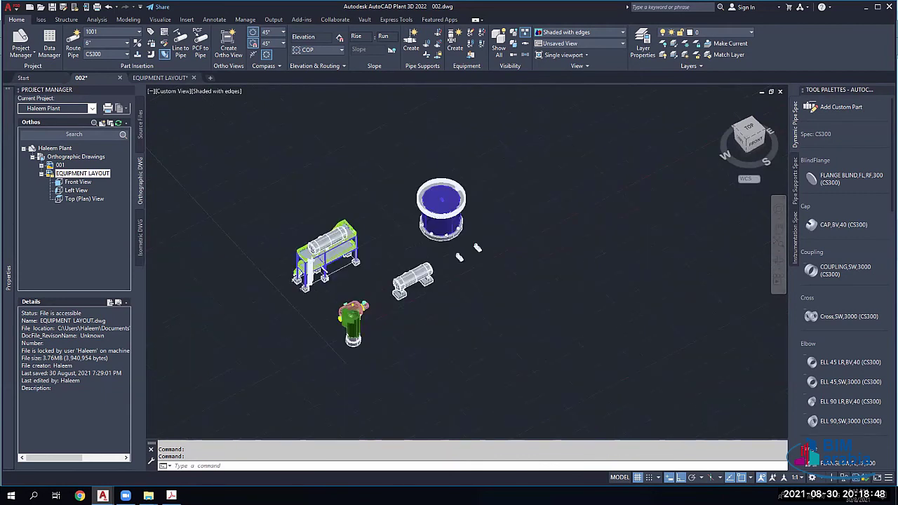
scroll(405, 242, up, 2)
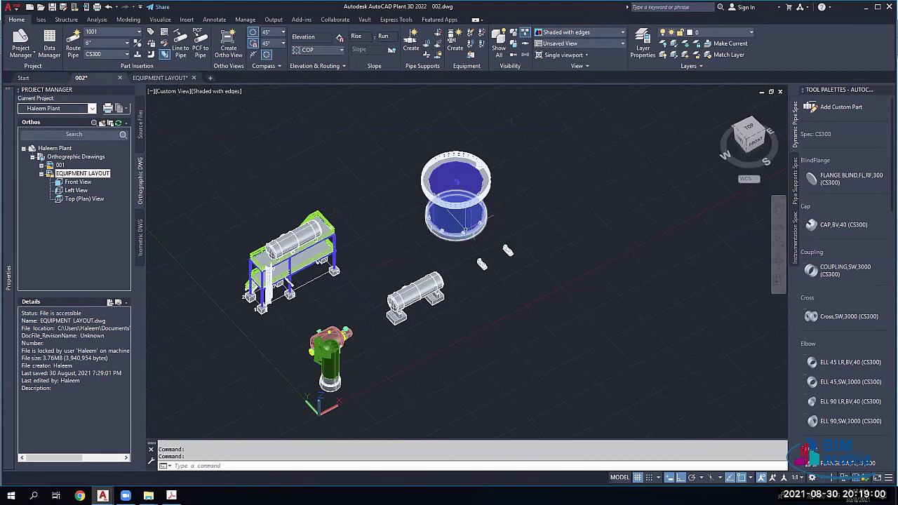
Step: Zoom closer into the equipment layout, then bring the P&ID back up in Acrobat
scroll(465, 230, up, 2)
scroll(471, 234, up, 1)
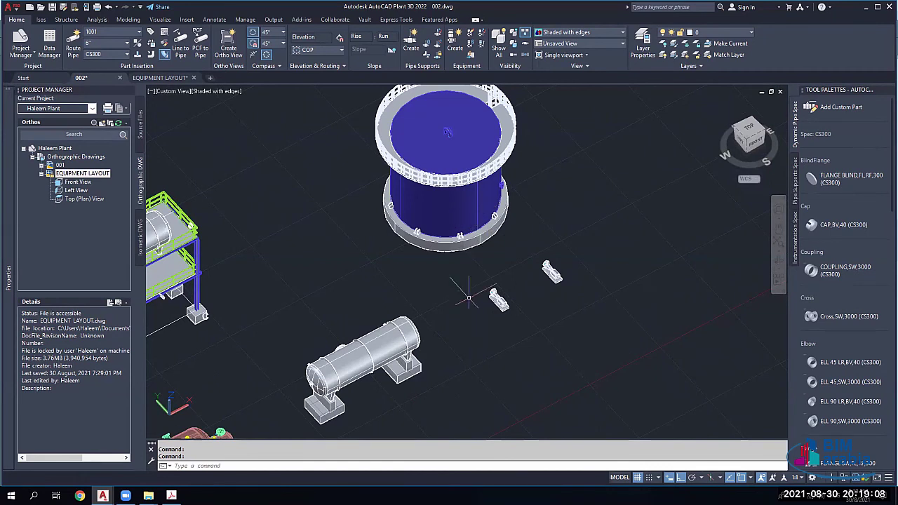
scroll(468, 298, up, 3)
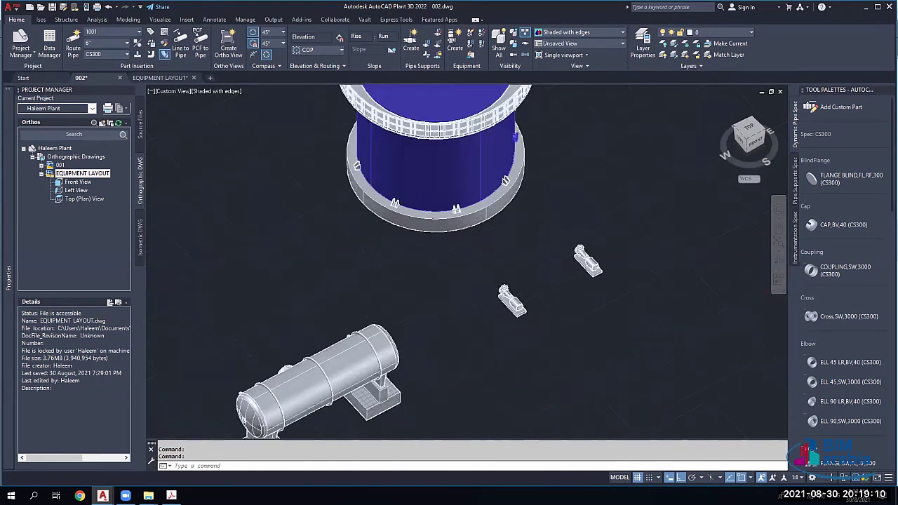
scroll(469, 298, up, 2)
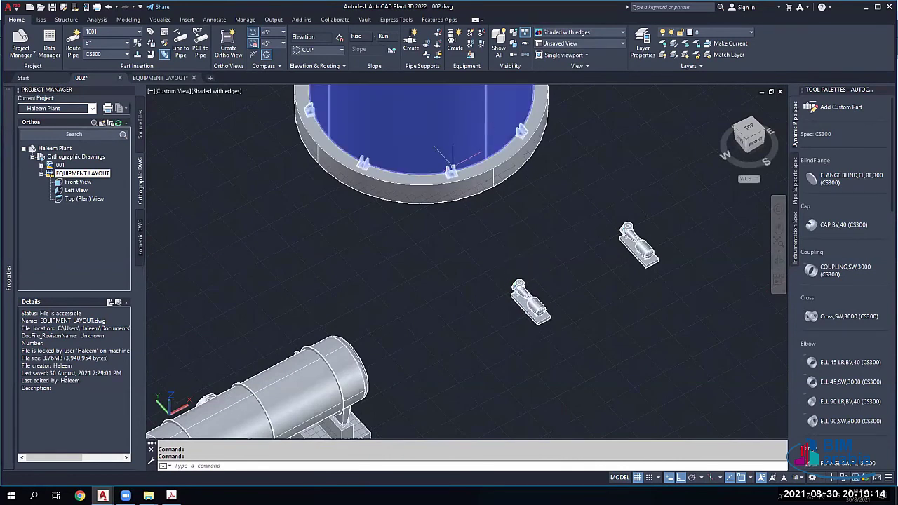
mouse_move(452, 166)
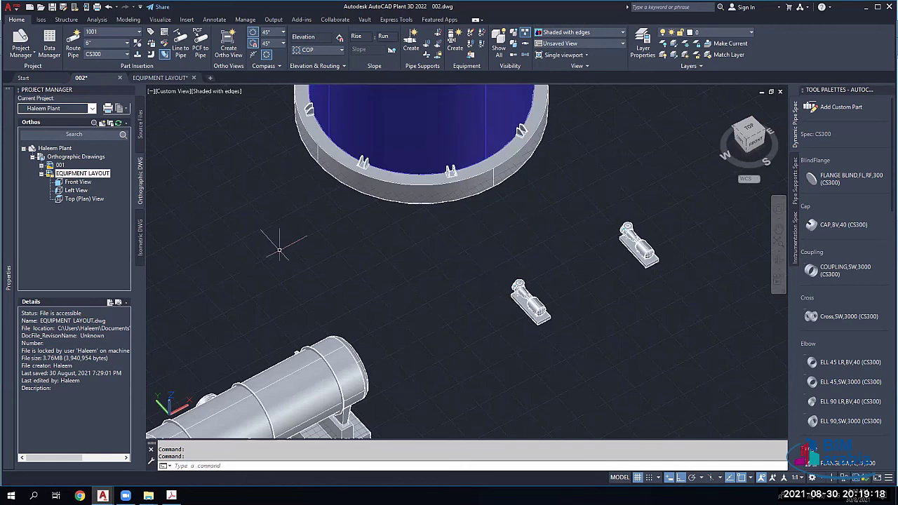
click(172, 496)
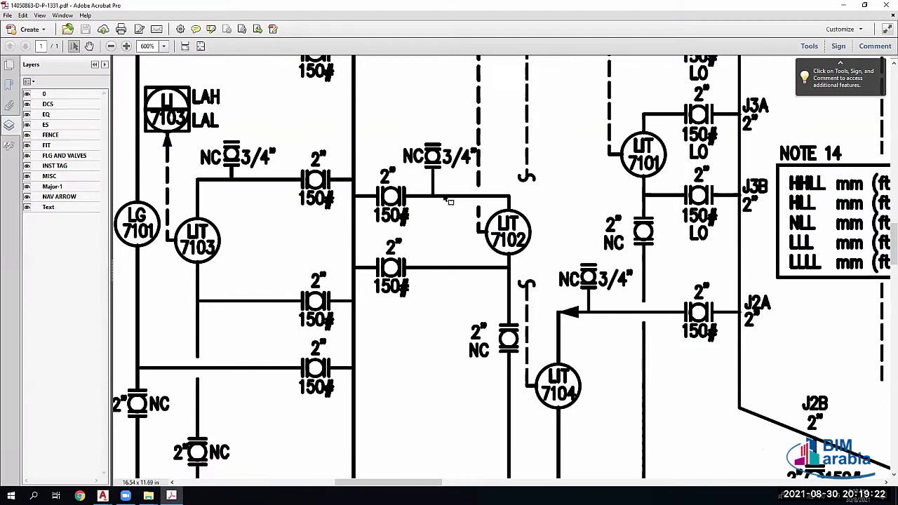
Step: Pan the P&ID from vessel D-710 down toward pump G-711A, then close the document
ctrl+scroll(449, 202, down, 3)
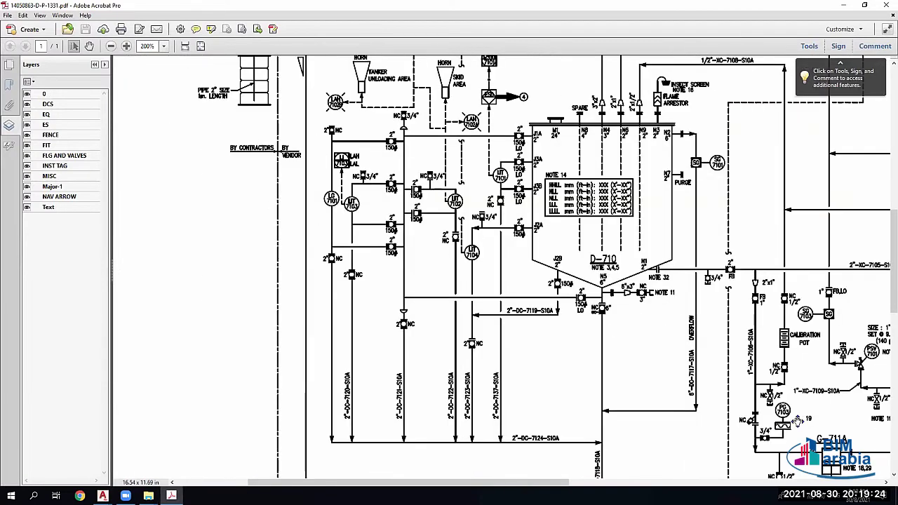
scroll(750, 392, right, 2)
scroll(702, 380, down, 3)
scroll(702, 381, right, 3)
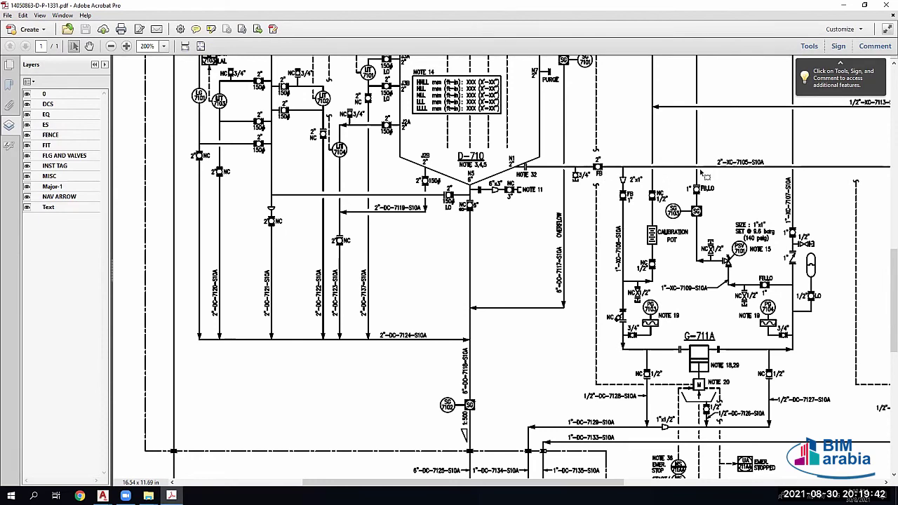
drag(575, 482, 621, 482)
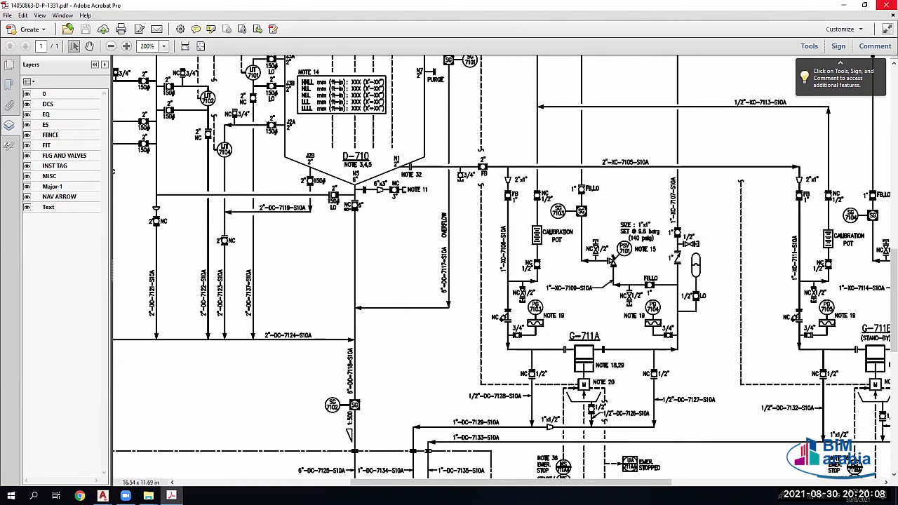
key(alt+F4)
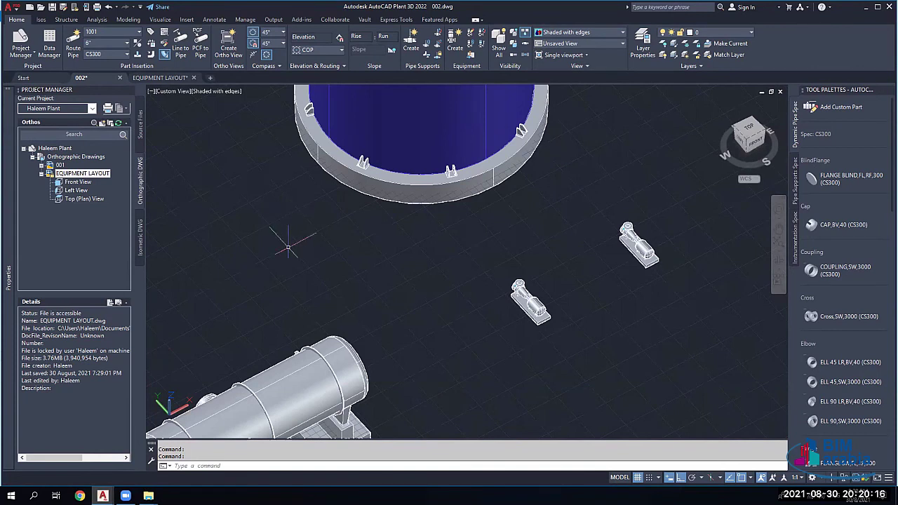
click(212, 376)
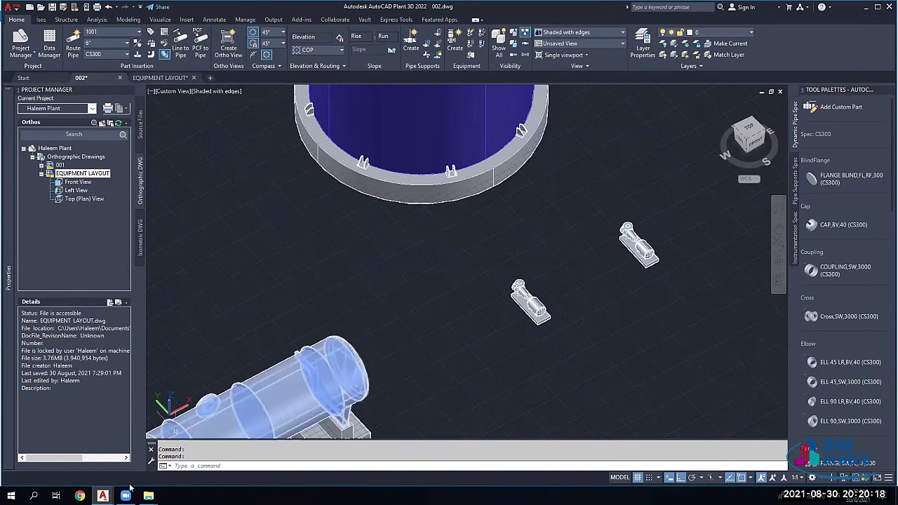
key(Escape)
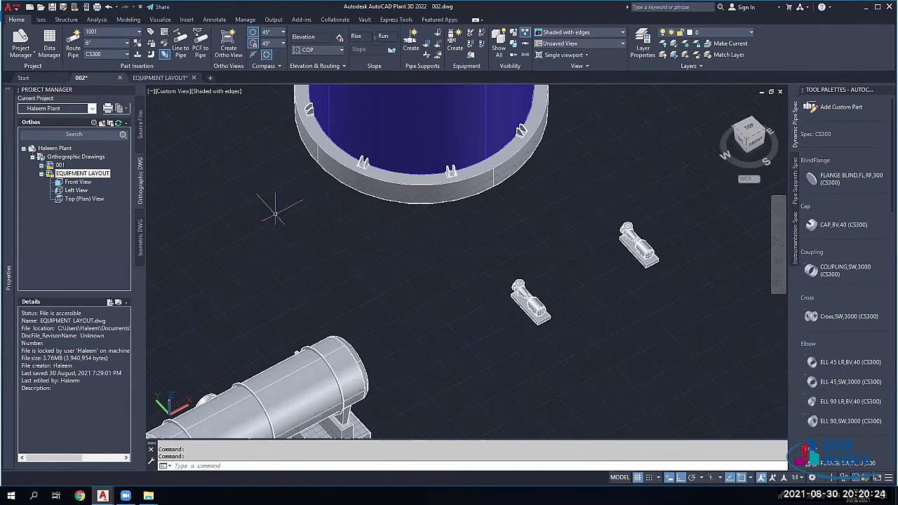
scroll(422, 186, down, 3)
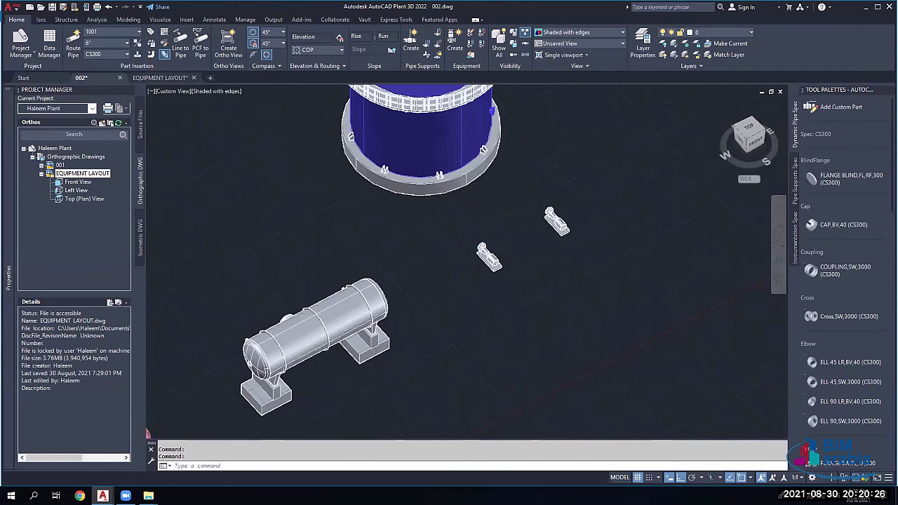
scroll(421, 146, down, 2)
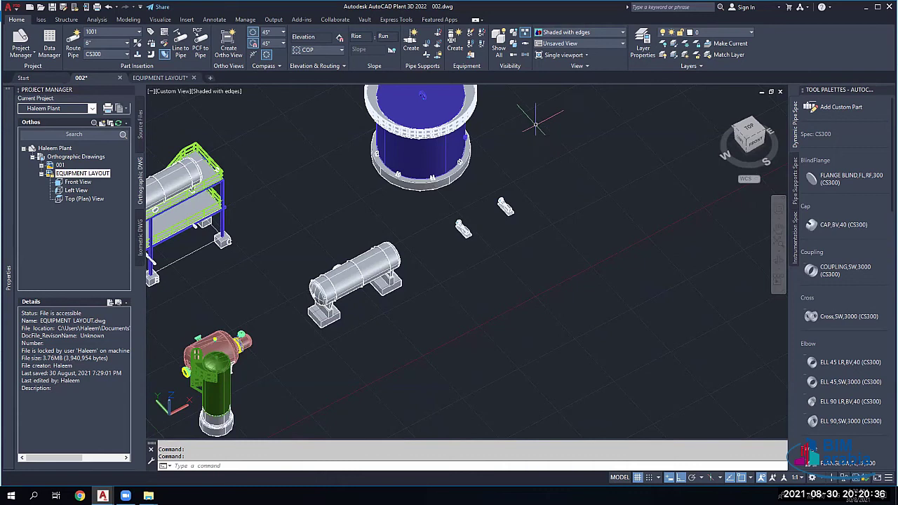
scroll(263, 228, down, 2)
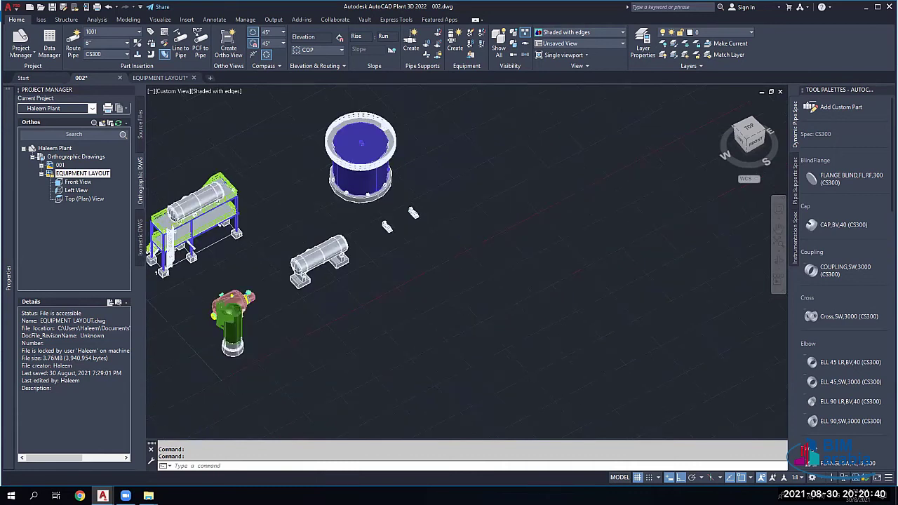
scroll(274, 231, down, 2)
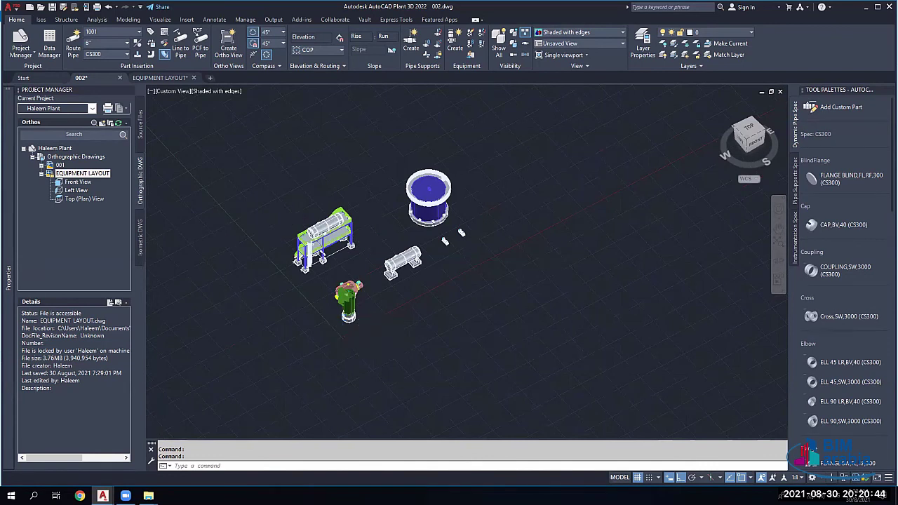
scroll(358, 244, up, 3)
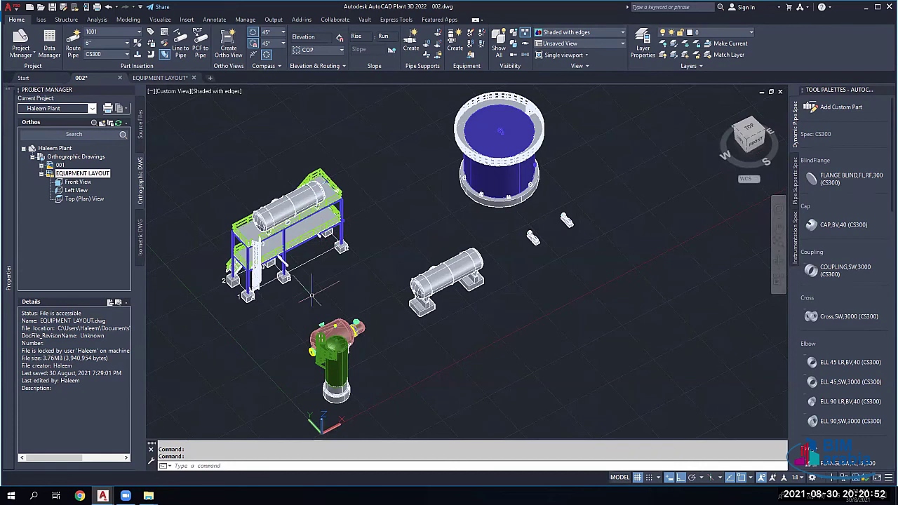
scroll(312, 294, up, 3)
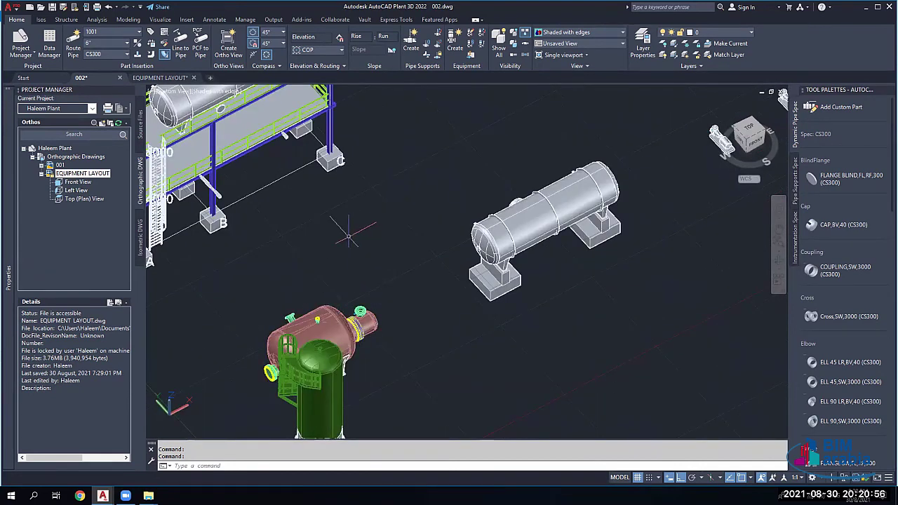
Step: Orbit and zoom in on the green column, platforms and red drum assembly
shift+middle_drag(309, 312, 286, 337)
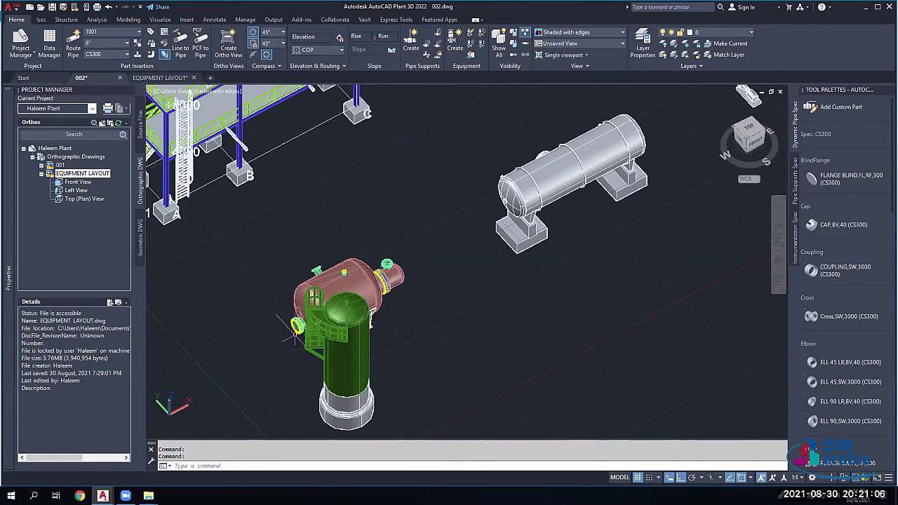
scroll(293, 327, down, 2)
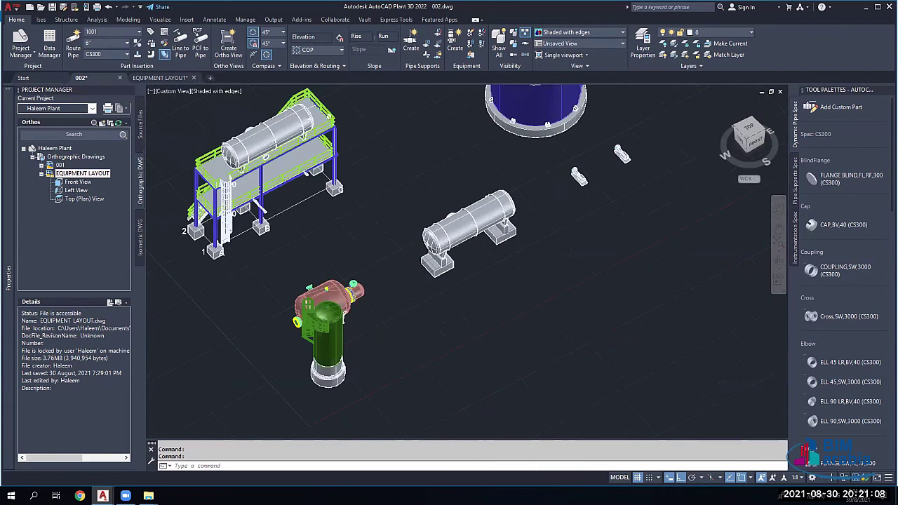
scroll(300, 310, down, 2)
scroll(312, 316, up, 4)
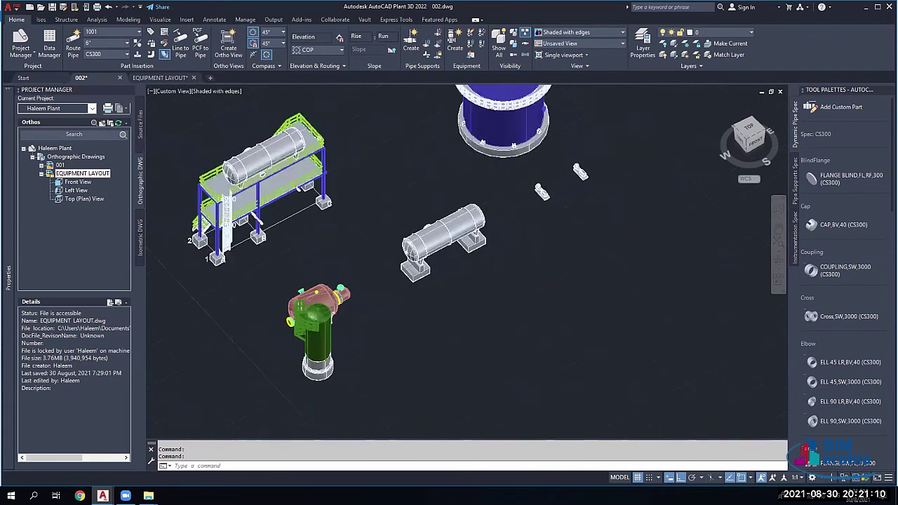
scroll(309, 316, up, 3)
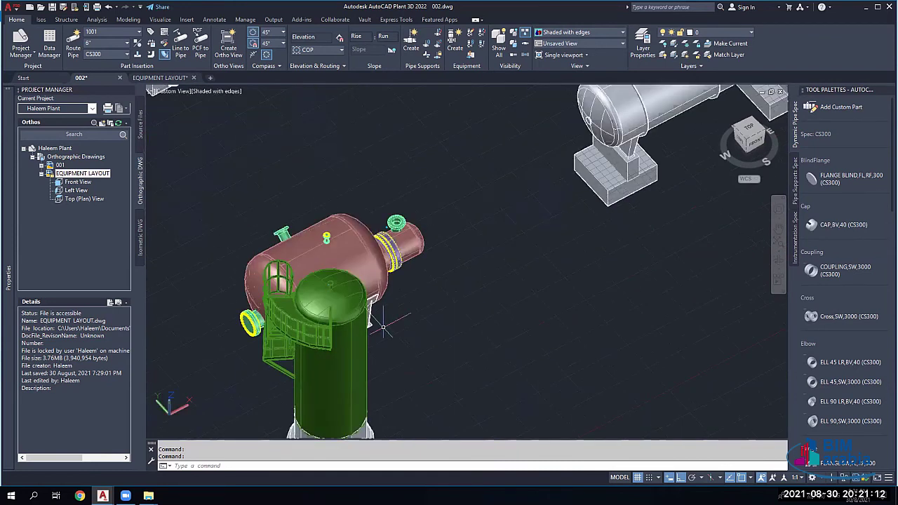
scroll(384, 326, down, 4)
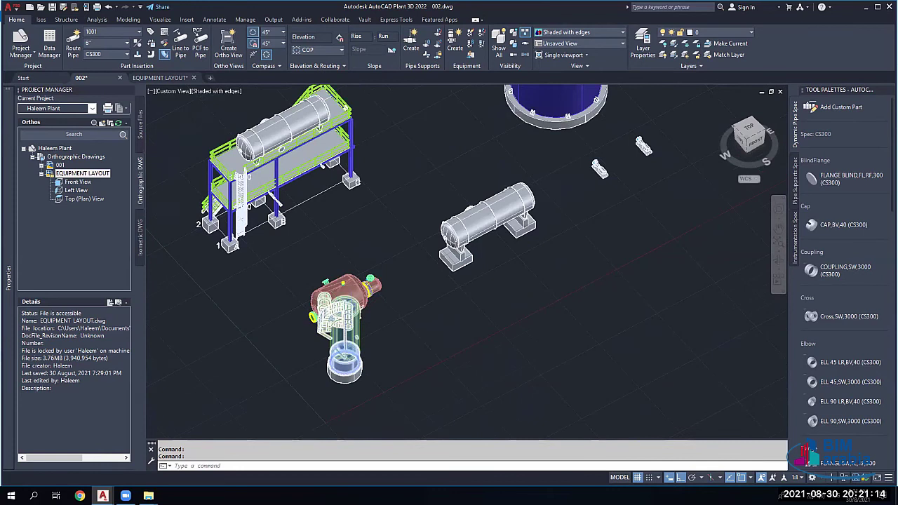
scroll(365, 319, up, 2)
scroll(335, 329, up, 2)
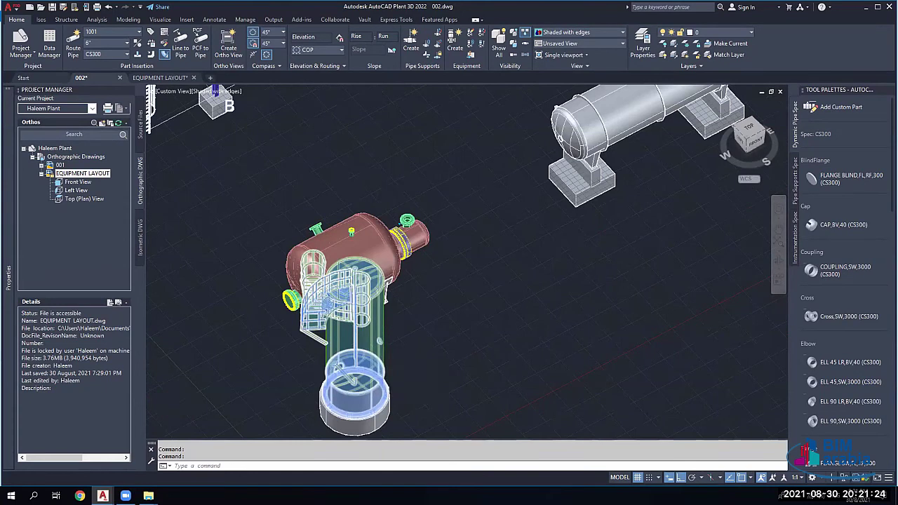
scroll(350, 342, up, 2)
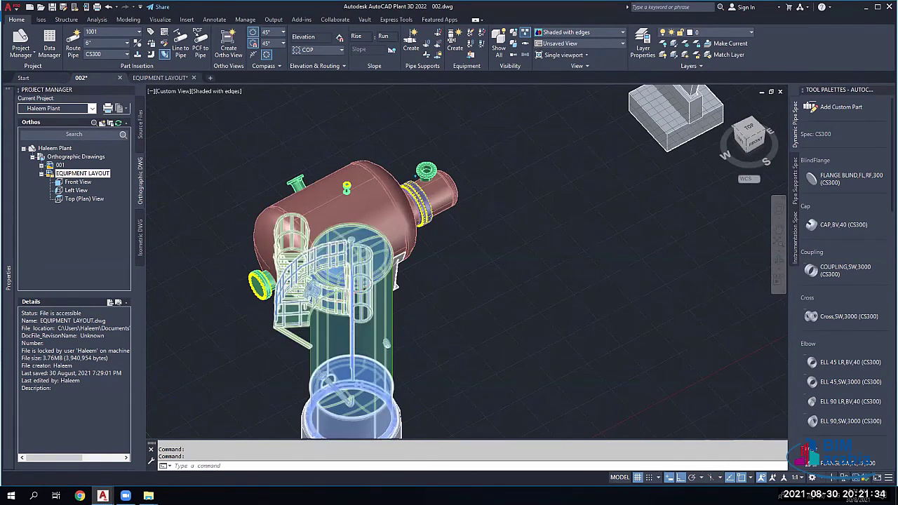
scroll(349, 308, down, 2)
scroll(411, 250, down, 2)
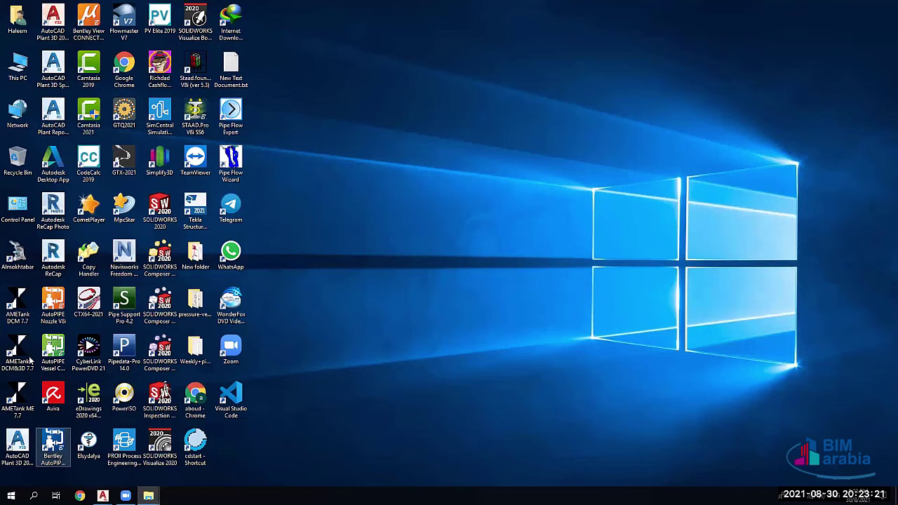
Step: Show the desktop and launch Bentley AutoPIPE Vessel from its desktop shortcut
key(super+d)
click(53, 351)
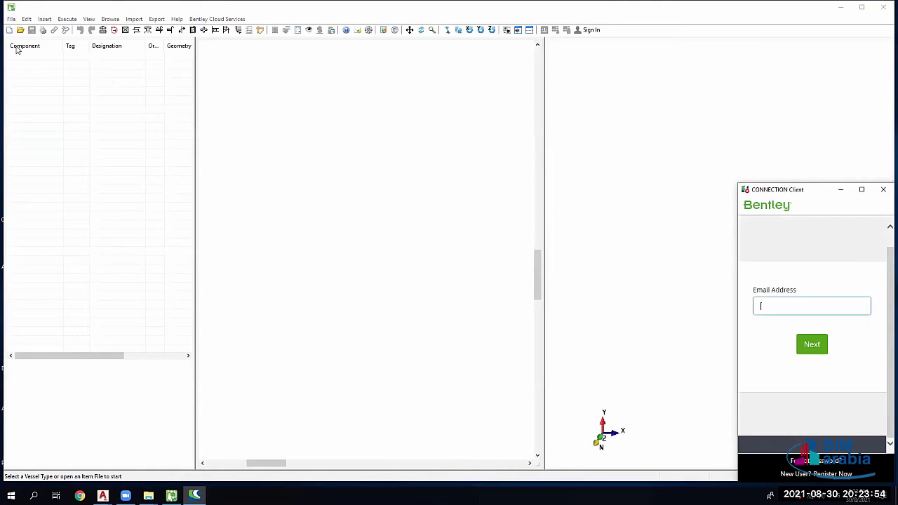
Step: Open the File menu once AutoPIPE Vessel has finished loading
click(11, 19)
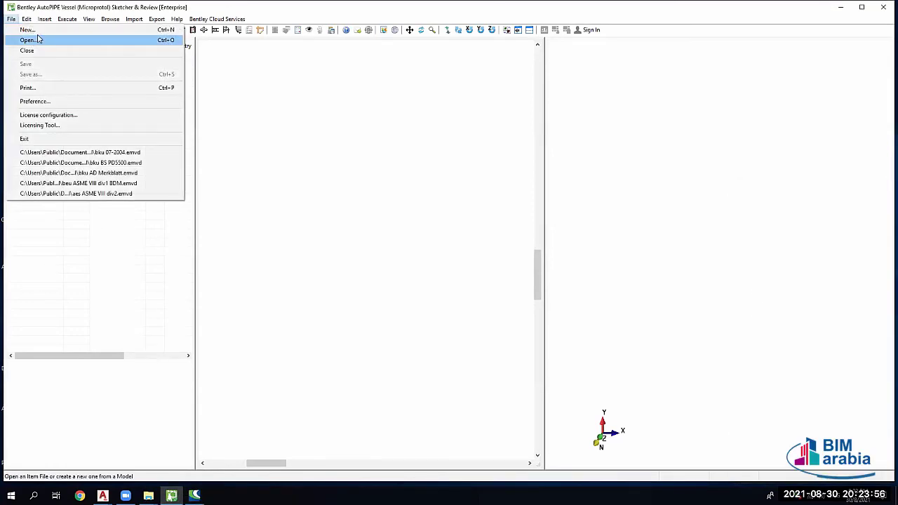
Step: Start a new model with Tank chosen as the vessel specification
click(42, 39)
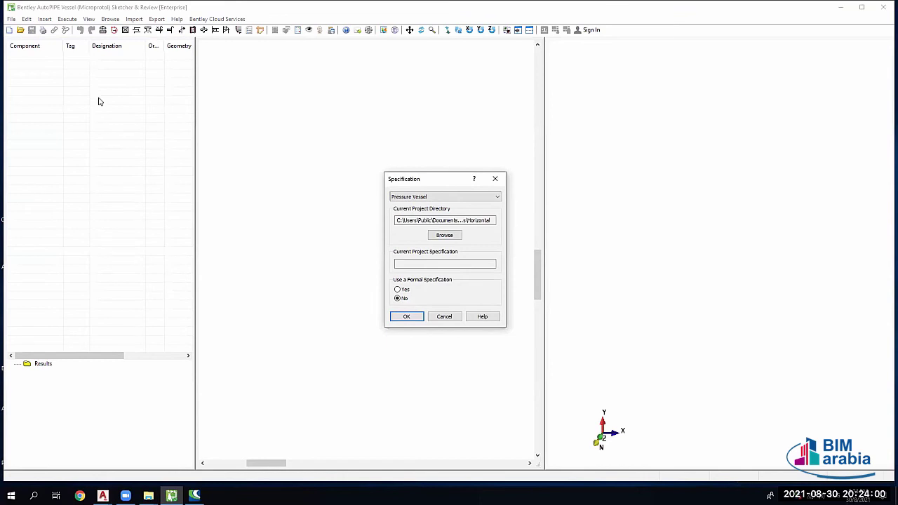
click(414, 149)
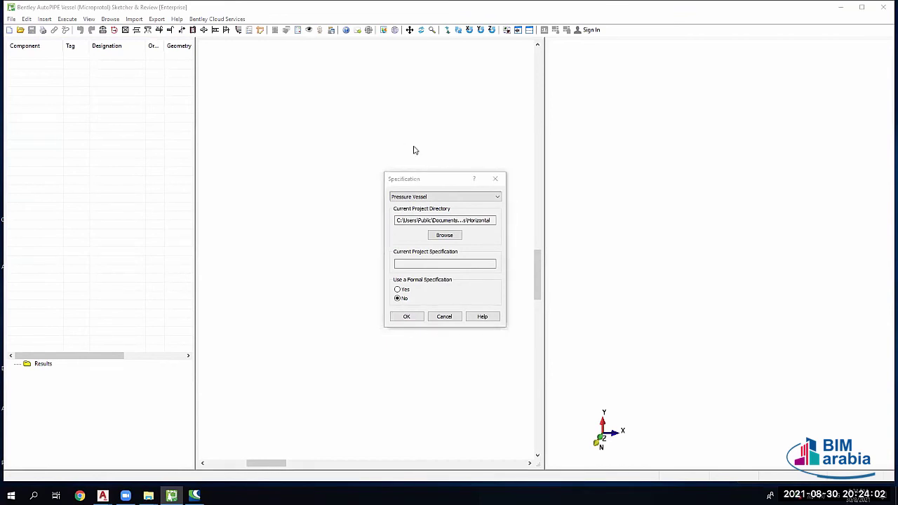
click(350, 169)
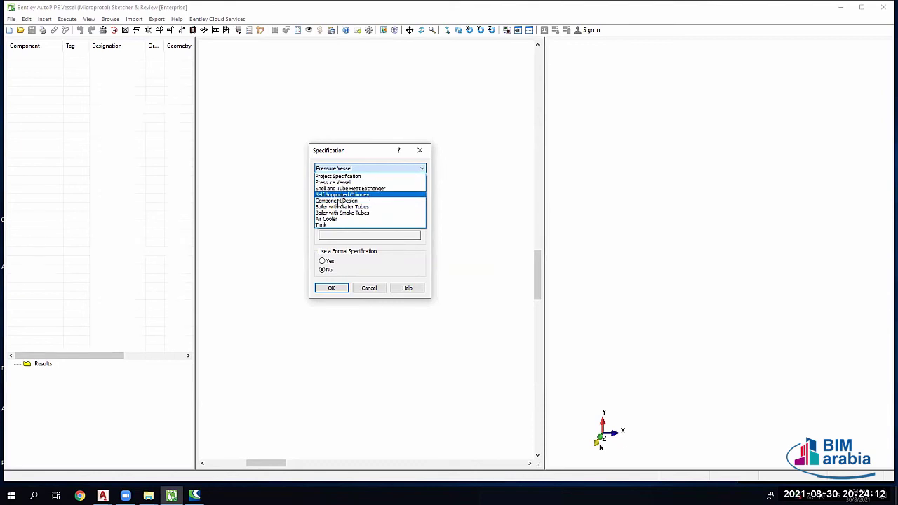
click(336, 225)
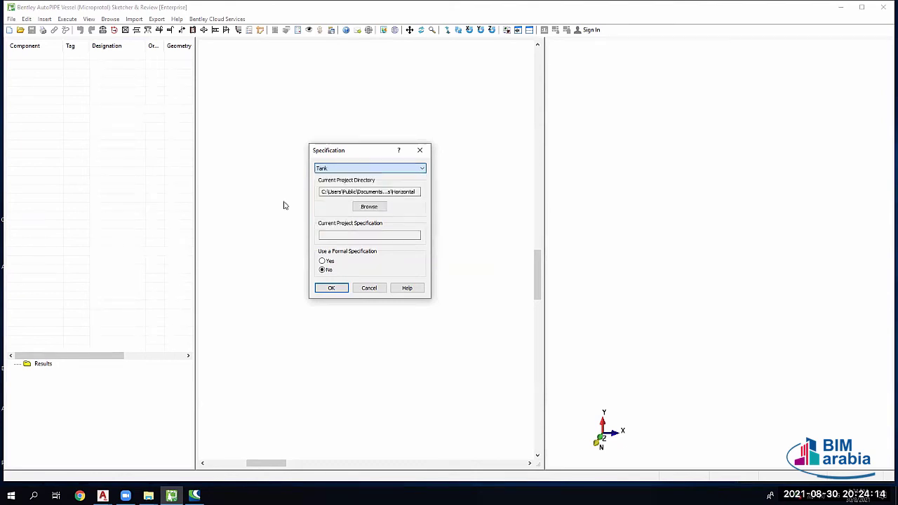
click(333, 287)
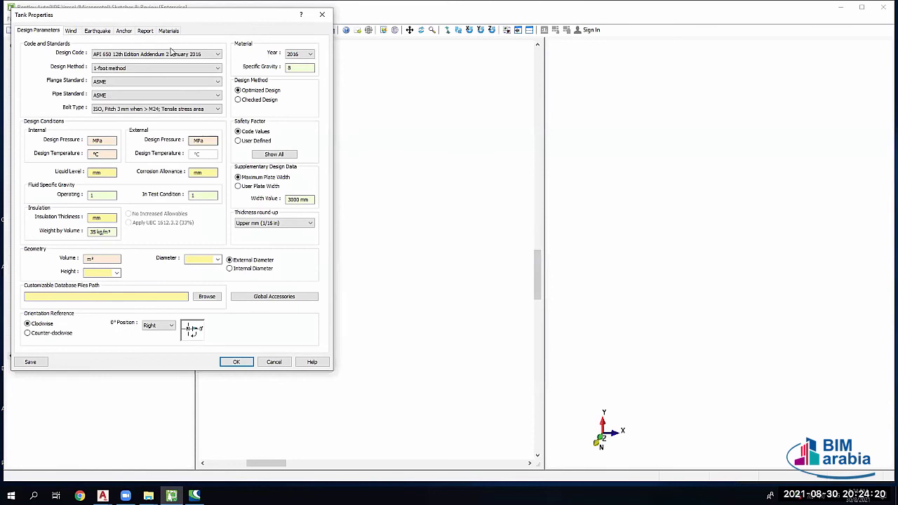
Step: Review the API 650 design code and wind settings, then cancel Tank Properties unchanged
click(169, 54)
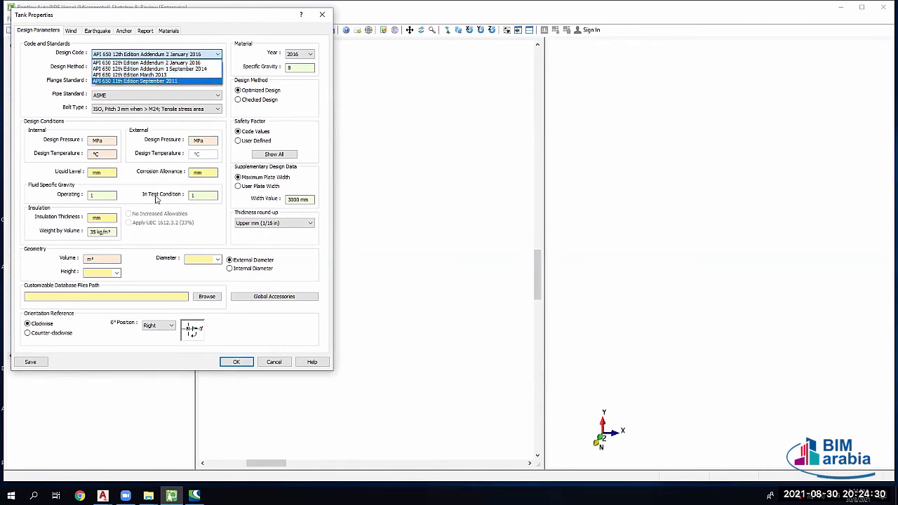
click(80, 47)
click(71, 30)
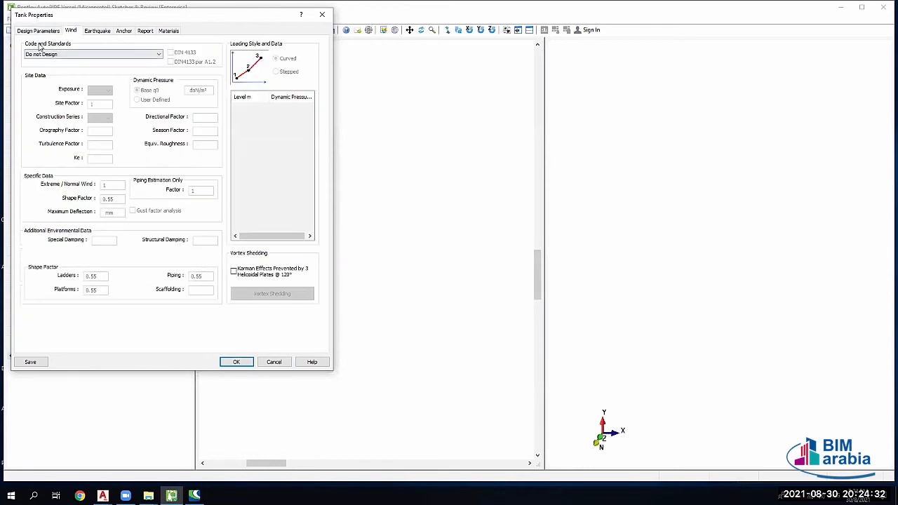
click(39, 31)
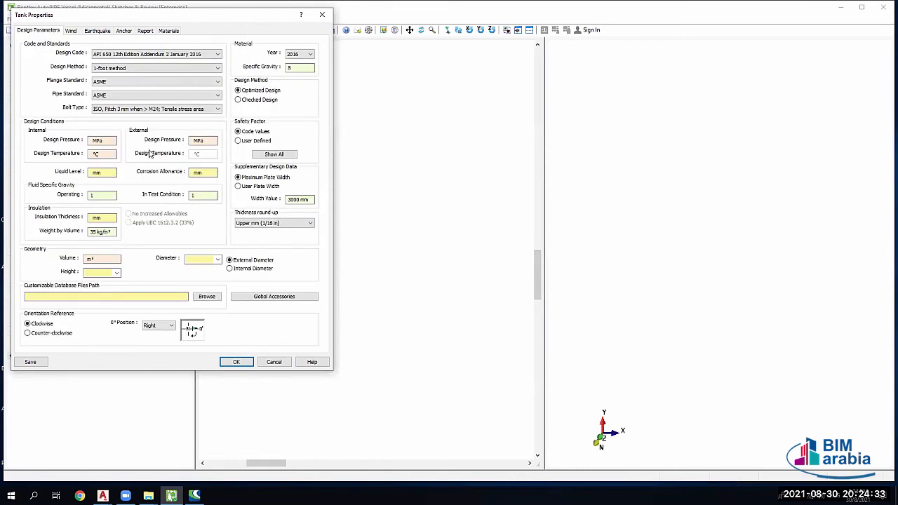
click(268, 362)
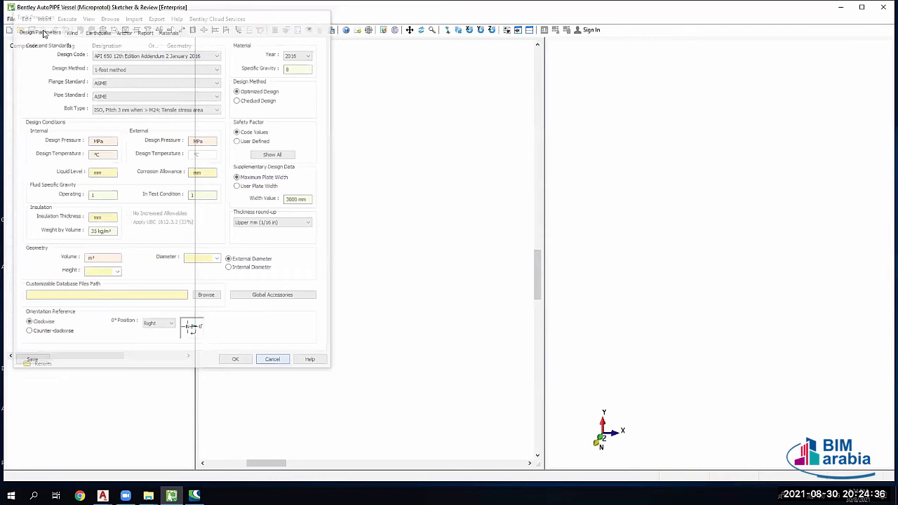
Step: Open the Tank.emvd example from Vessel Example Models > Tank, accepting the material update
click(26, 19)
click(11, 19)
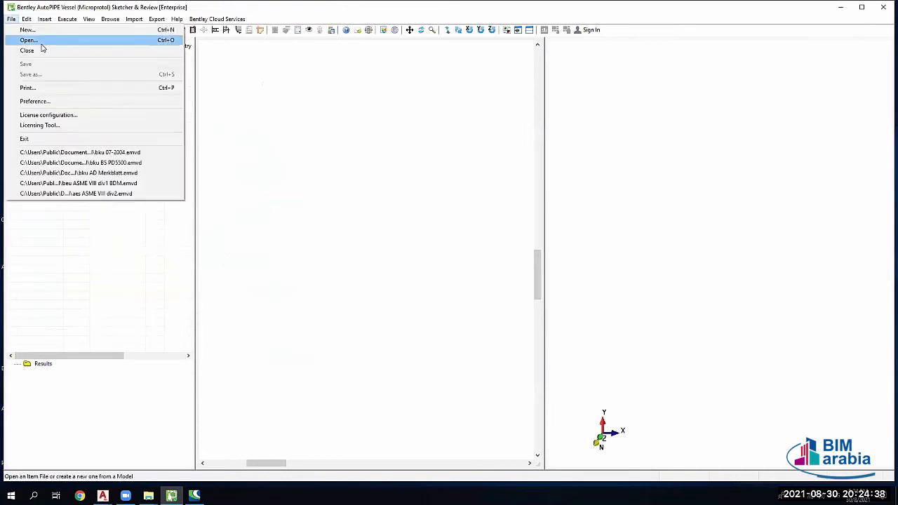
click(37, 42)
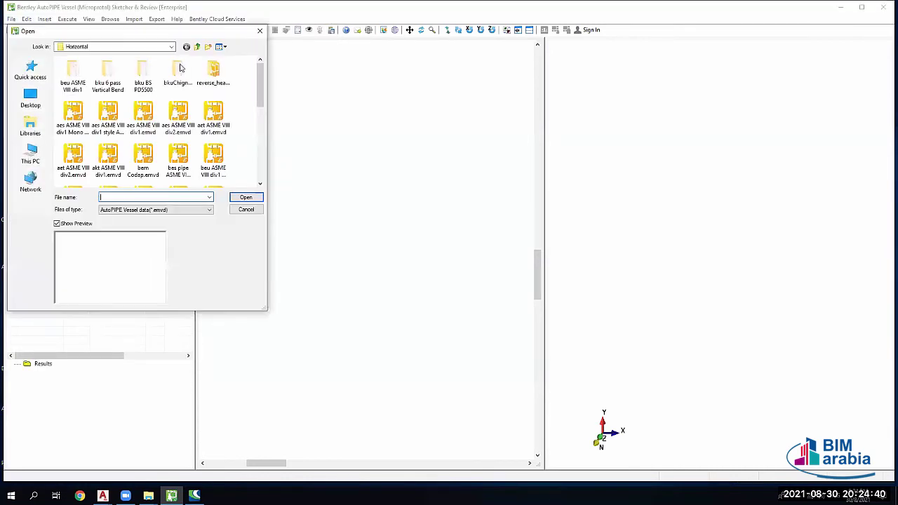
click(171, 47)
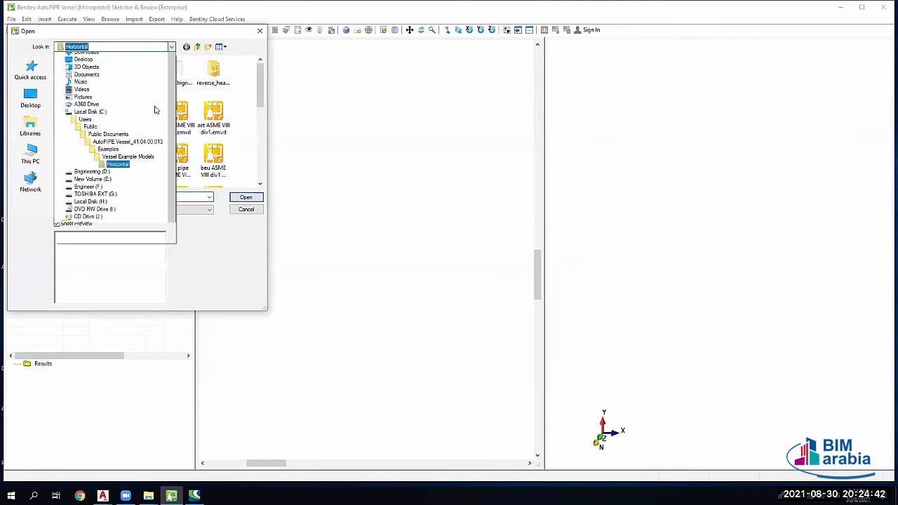
click(128, 191)
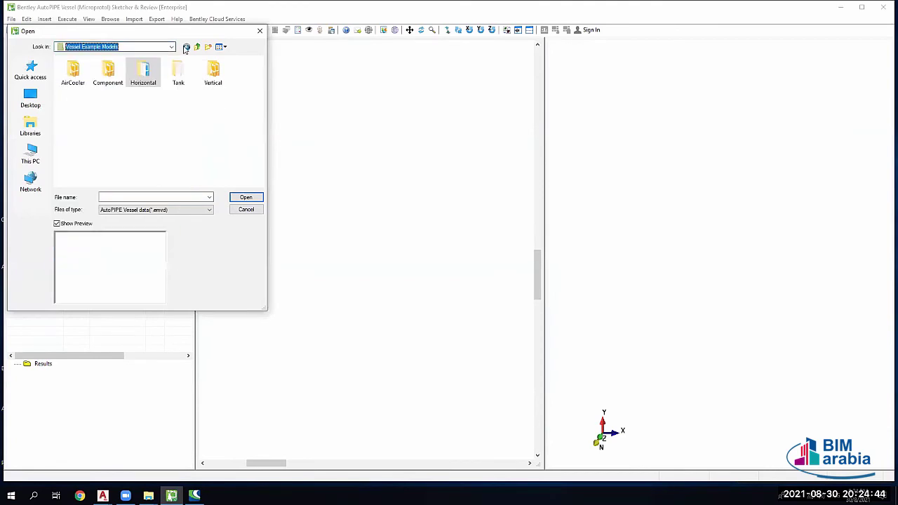
double_click(176, 72)
click(105, 73)
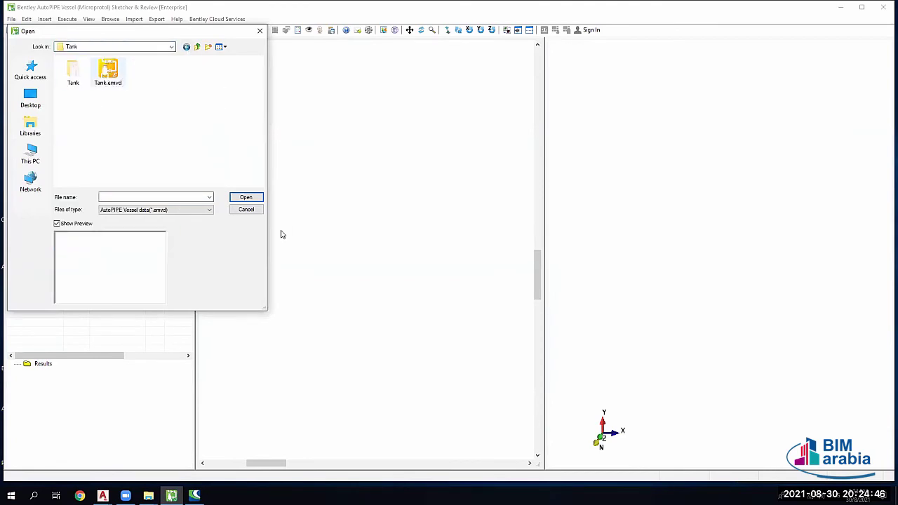
key(Return)
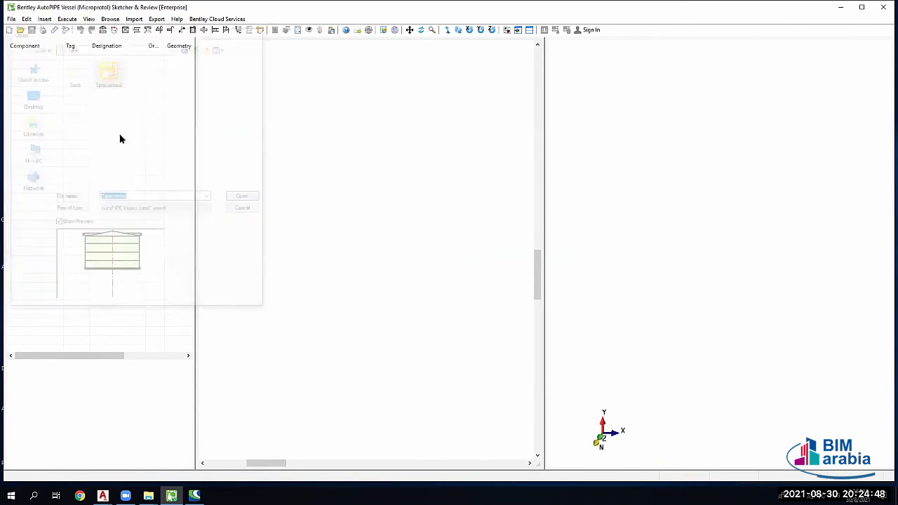
key(Return)
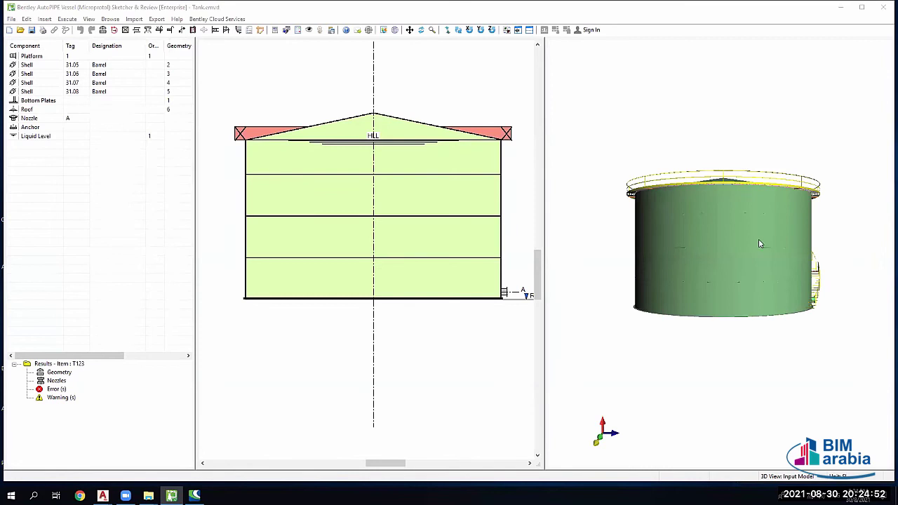
Step: Orbit the tank to view its spiral stair and roof, then close without saving
drag(758, 244, 774, 273)
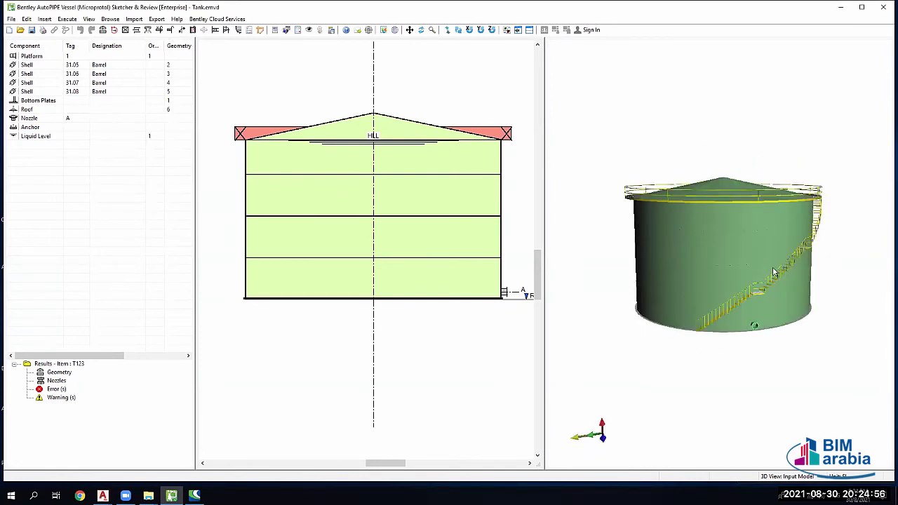
drag(690, 279, 683, 251)
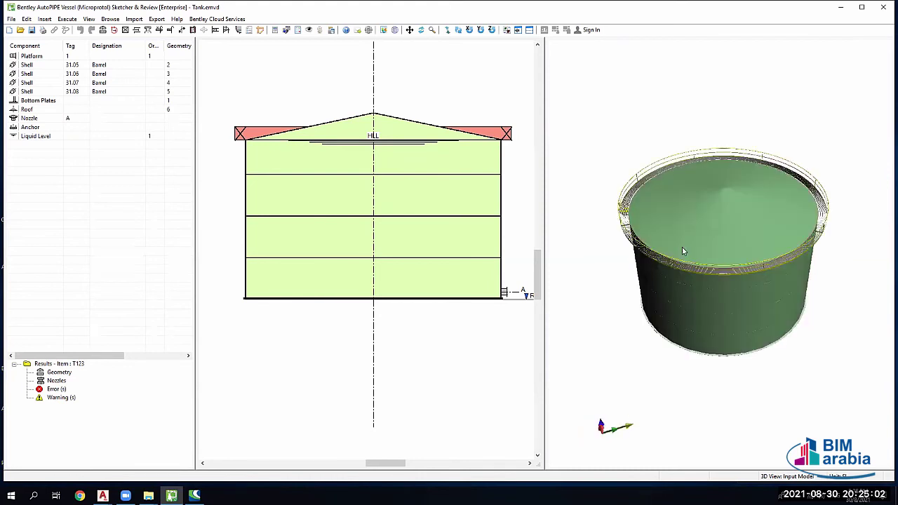
drag(641, 197, 696, 263)
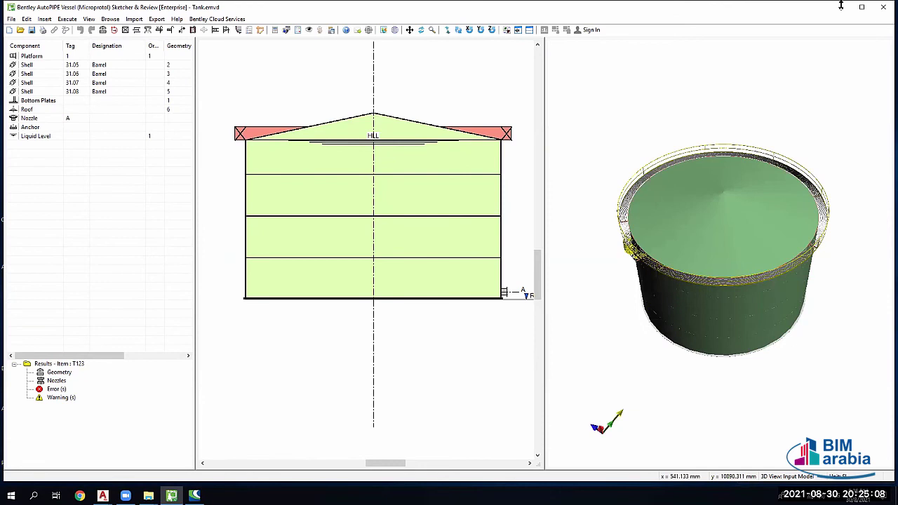
click(884, 7)
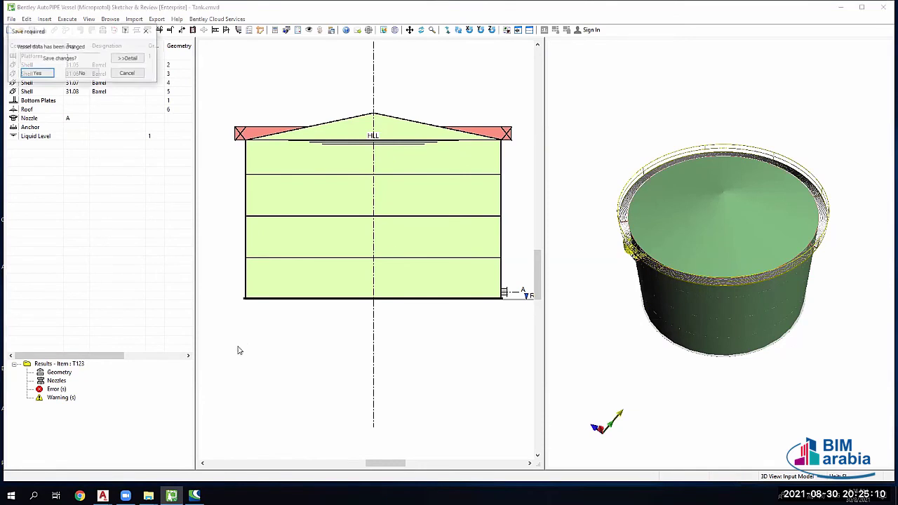
click(82, 73)
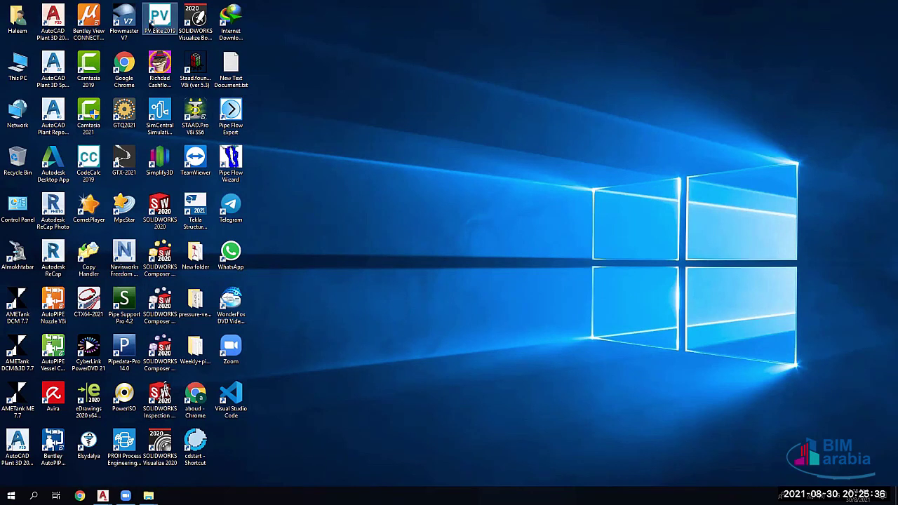
Step: Try launching PV Elite 2019 and dismiss the error it shows
double_click(159, 33)
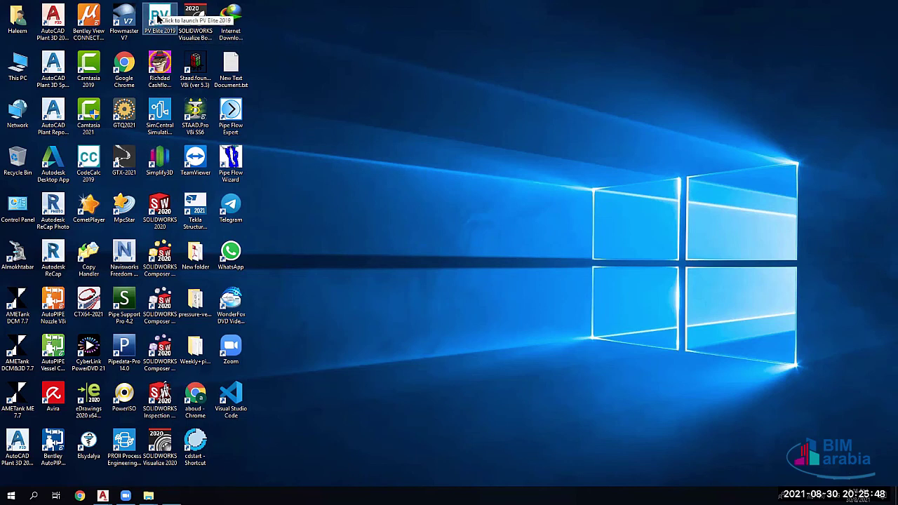
click(520, 282)
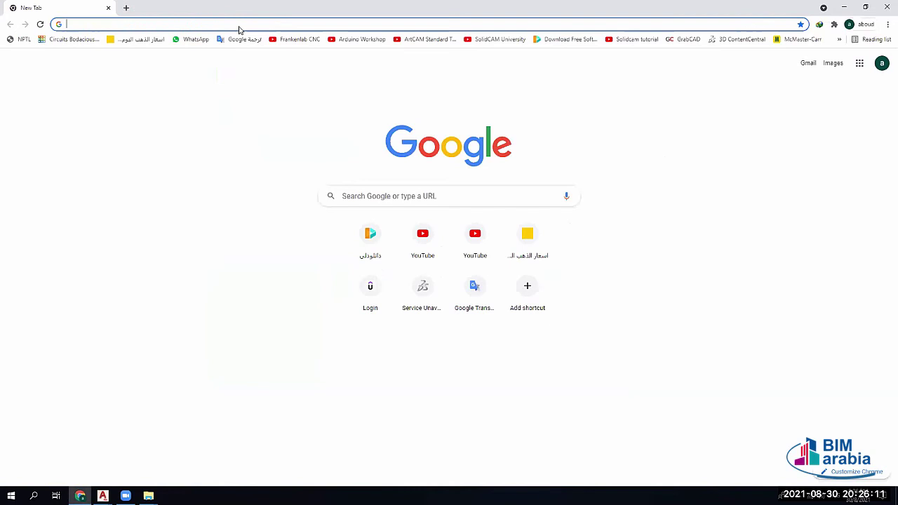
Step: Search downloadly.ir for TANK, scroll the AMETank, CODE TANK and PV Elite results, then show the desktop
click(238, 29)
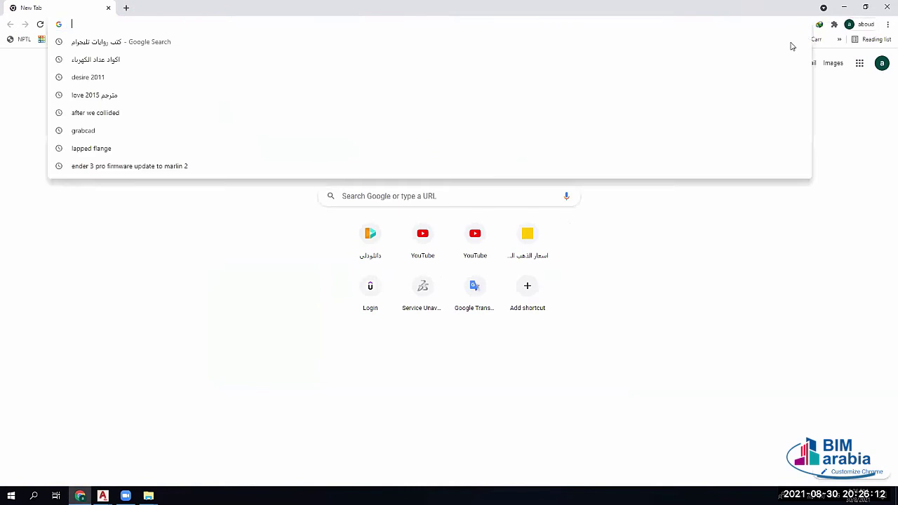
click(568, 39)
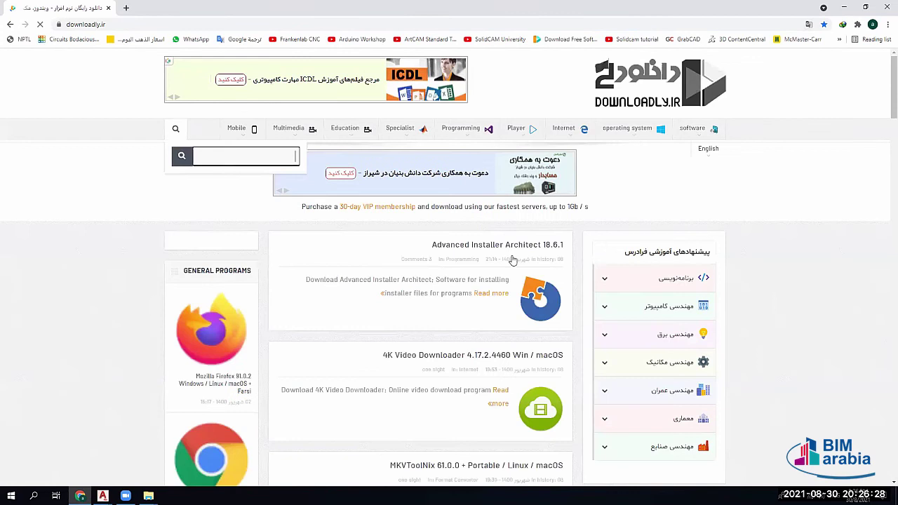
text(TANK)
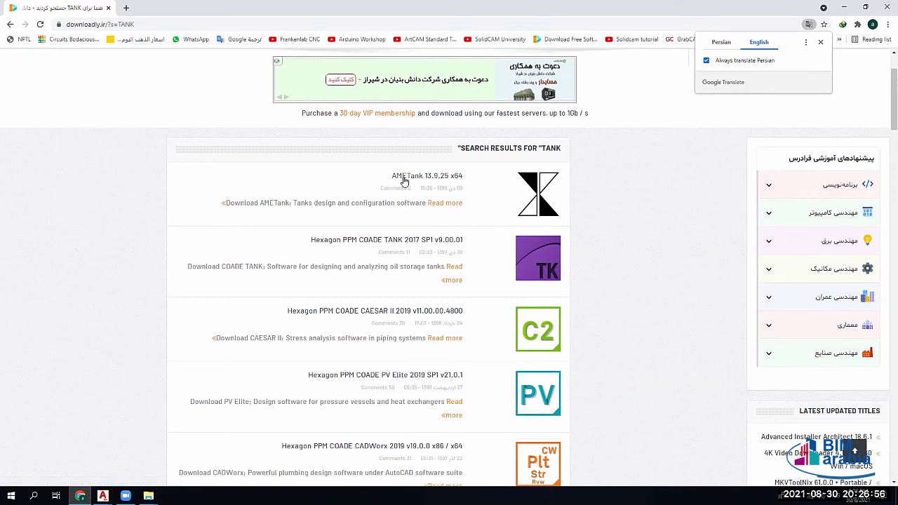
scroll(483, 298, down, 3)
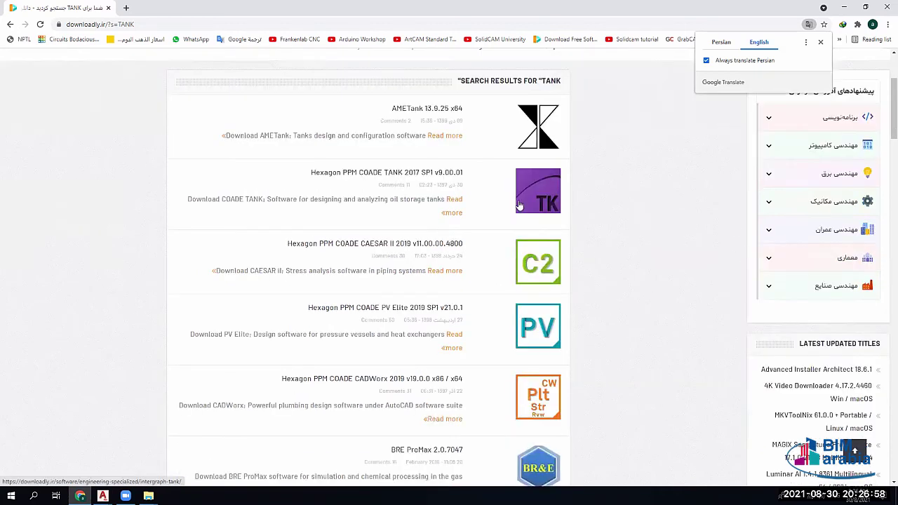
scroll(200, 123, down, 1)
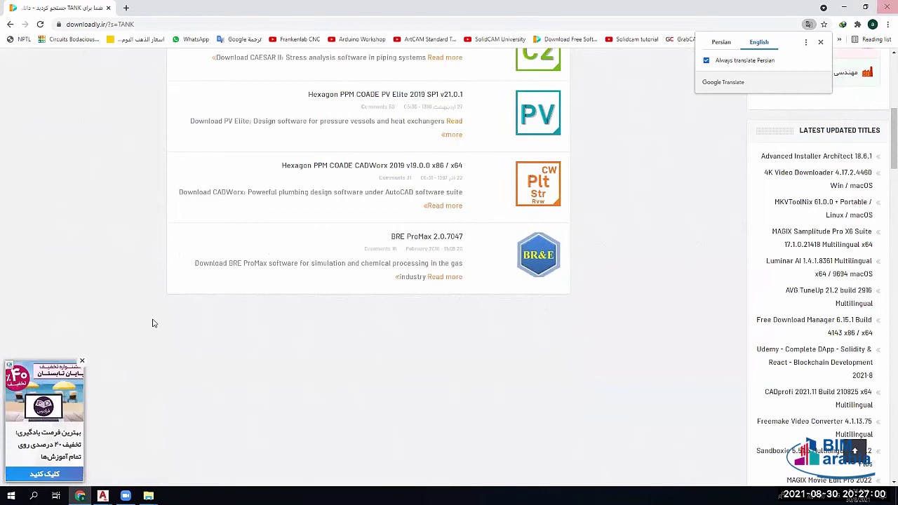
key(super+d)
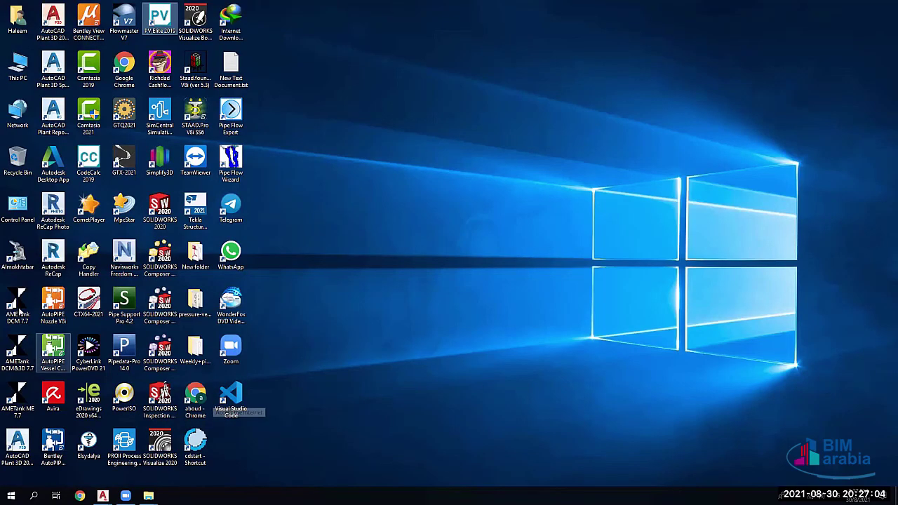
Step: Launch AMETank DCM 7.7, accept its licence notice, then exit and confirm closing
click(22, 313)
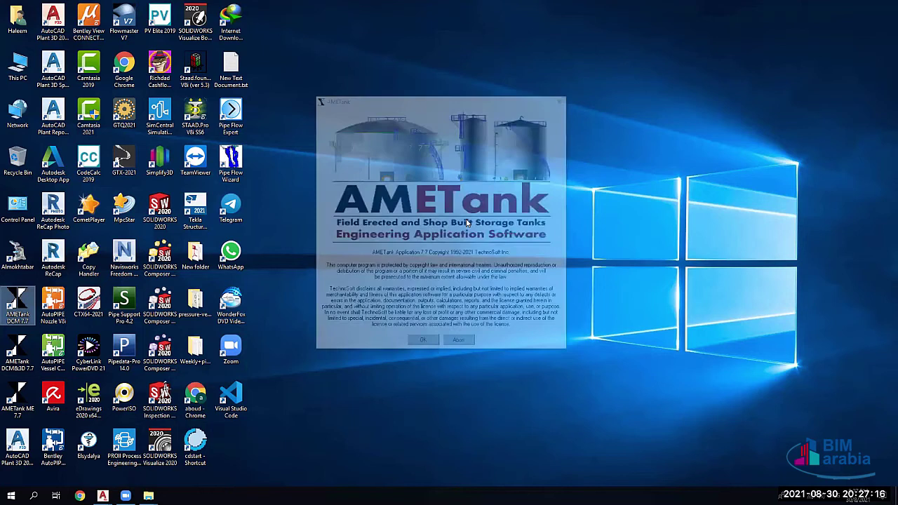
key(Return)
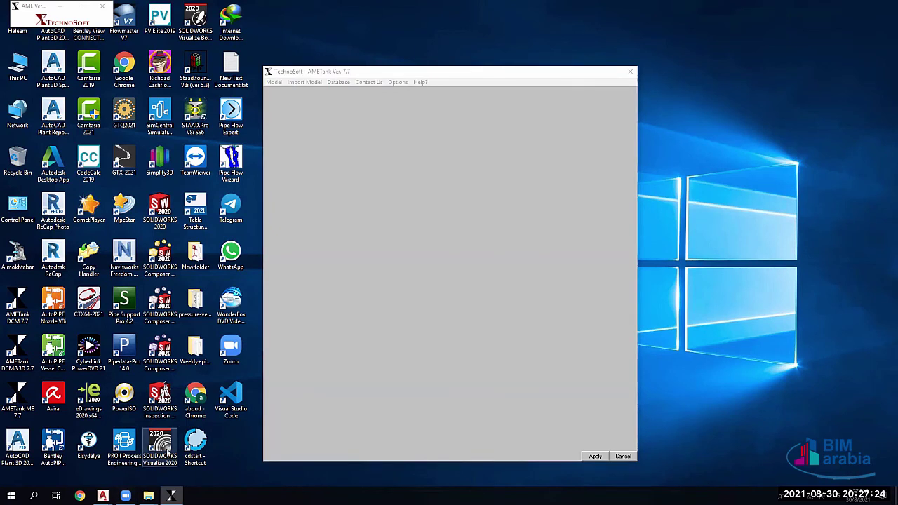
click(630, 72)
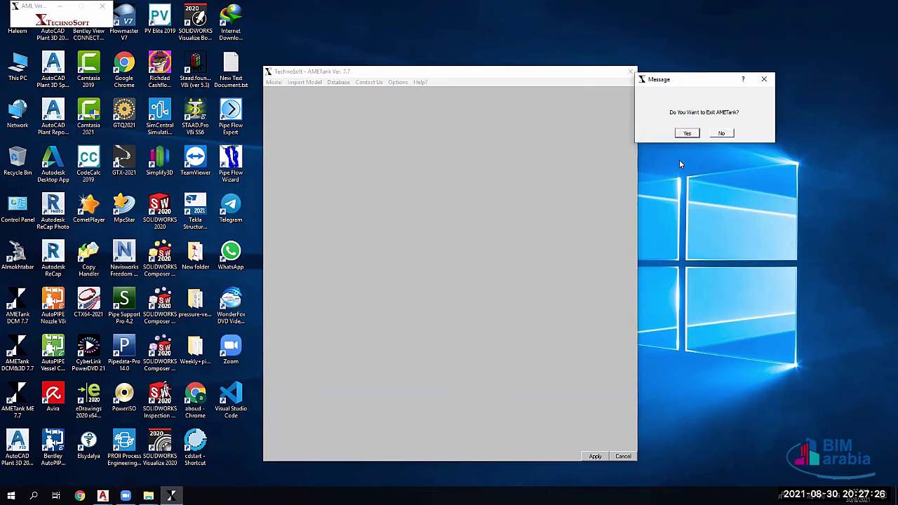
key(Return)
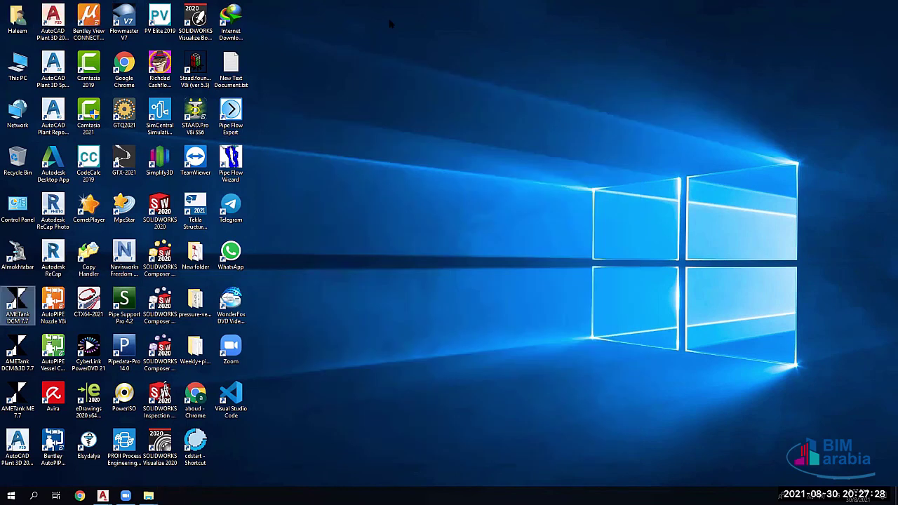
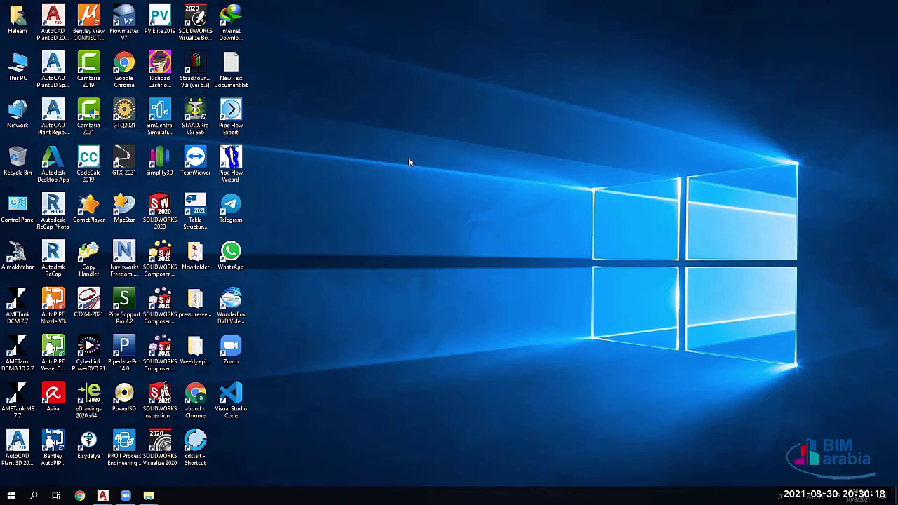
Step: Browse from This PC to the WKO 3D MODEL folder on the TOSHIBA EXT (G:) drive
key(super+e)
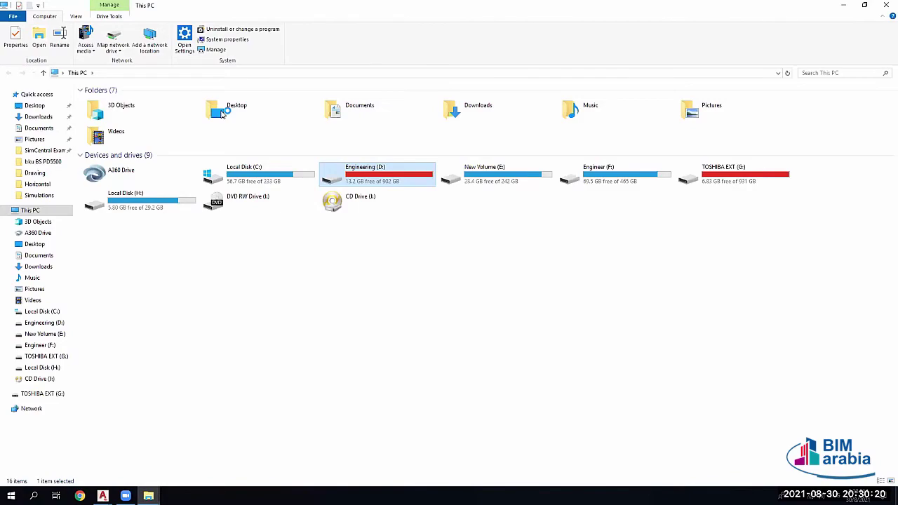
double_click(358, 172)
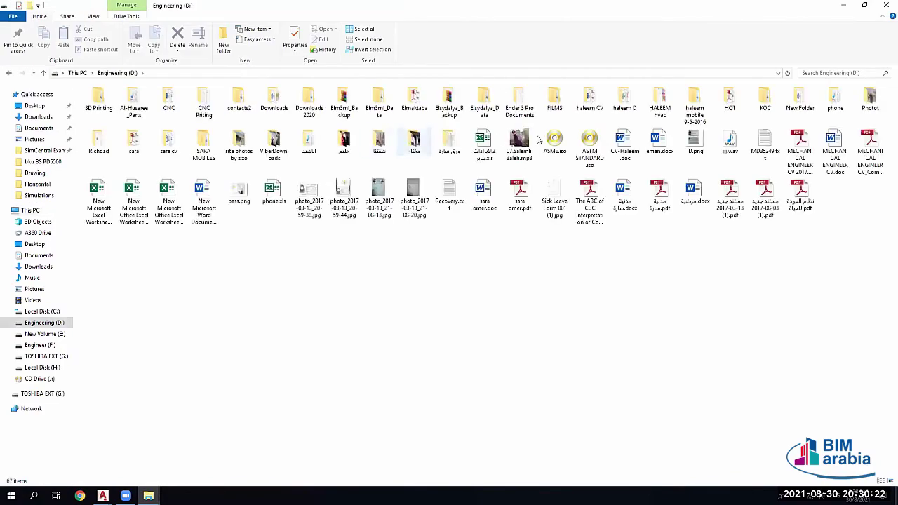
click(42, 73)
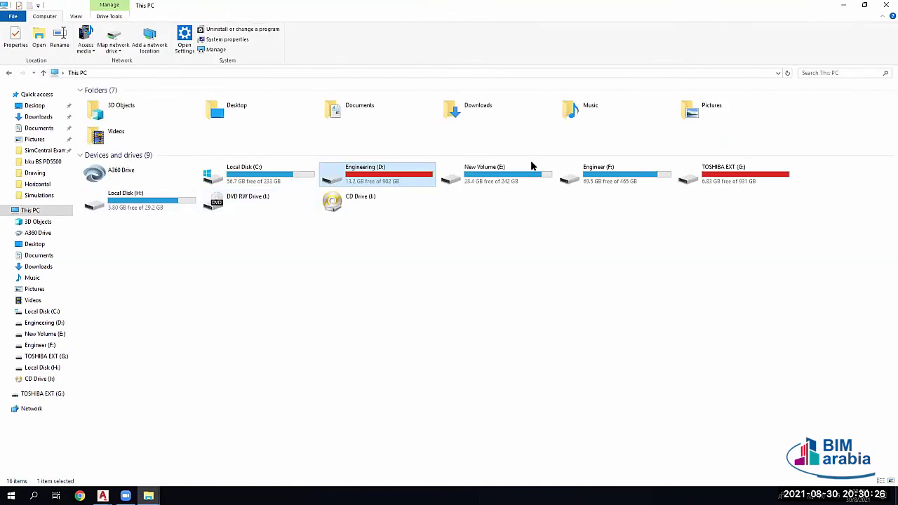
double_click(721, 176)
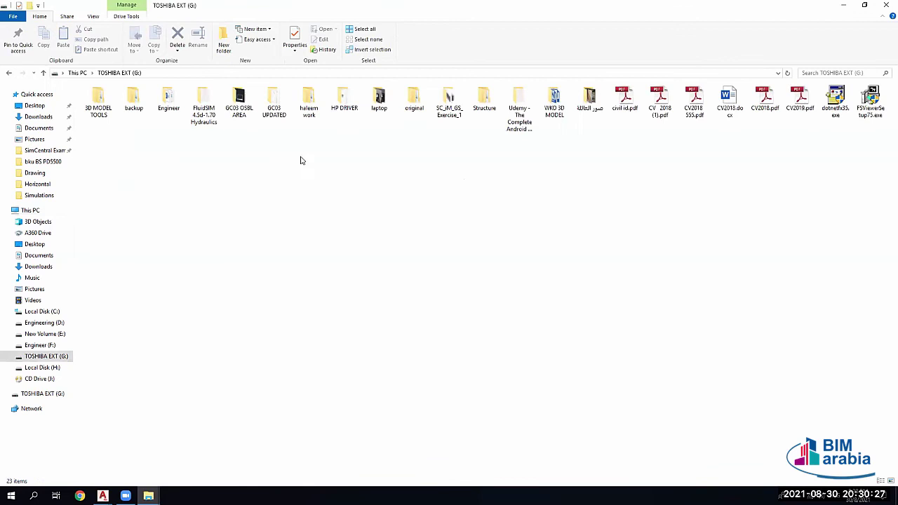
double_click(282, 112)
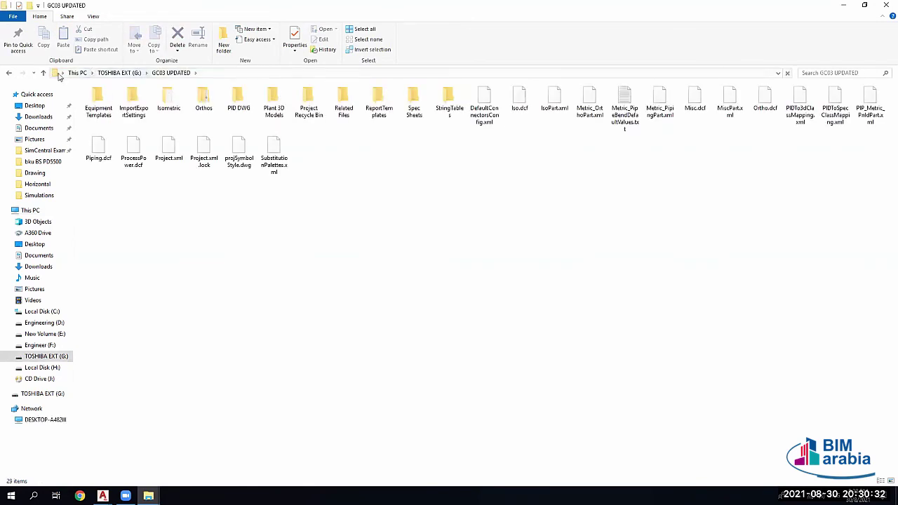
key(alt+Left)
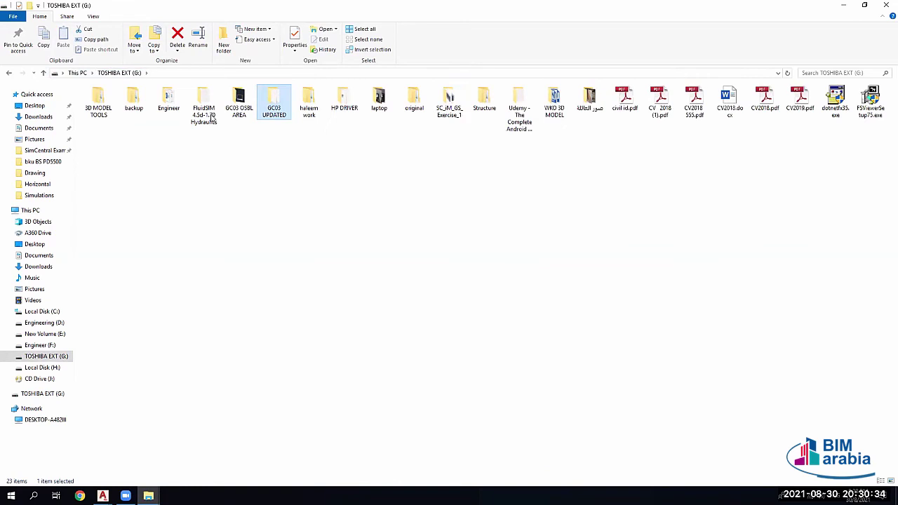
double_click(554, 103)
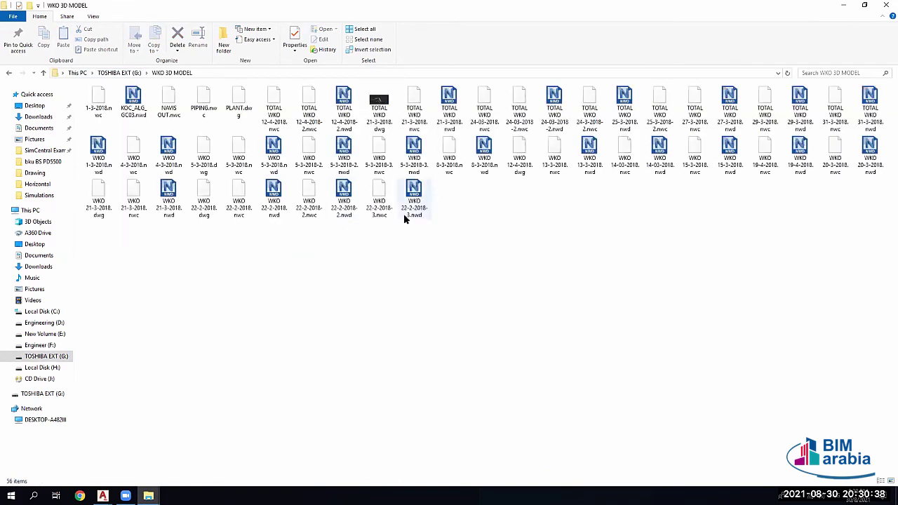
Step: Open TOTAL WKO 21-3-2018.dwg from that folder with the AutoCAD application
click(139, 112)
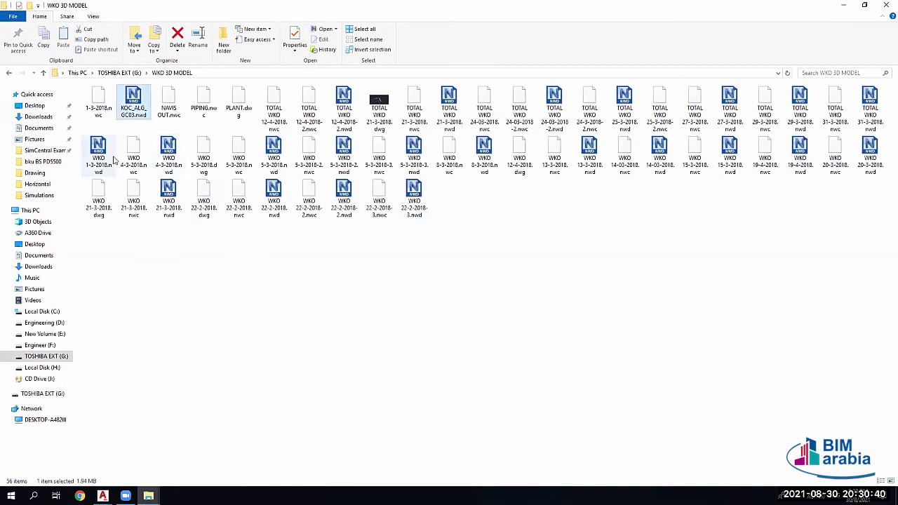
click(109, 158)
click(353, 109)
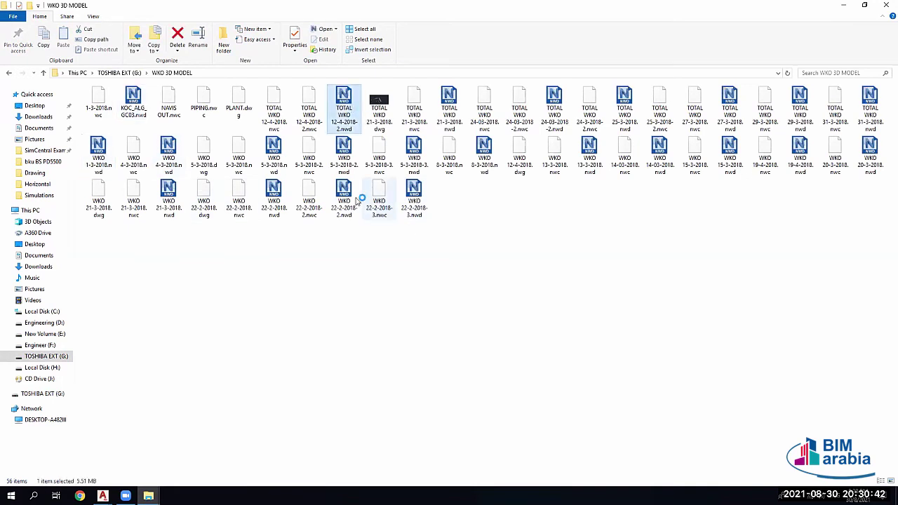
double_click(379, 105)
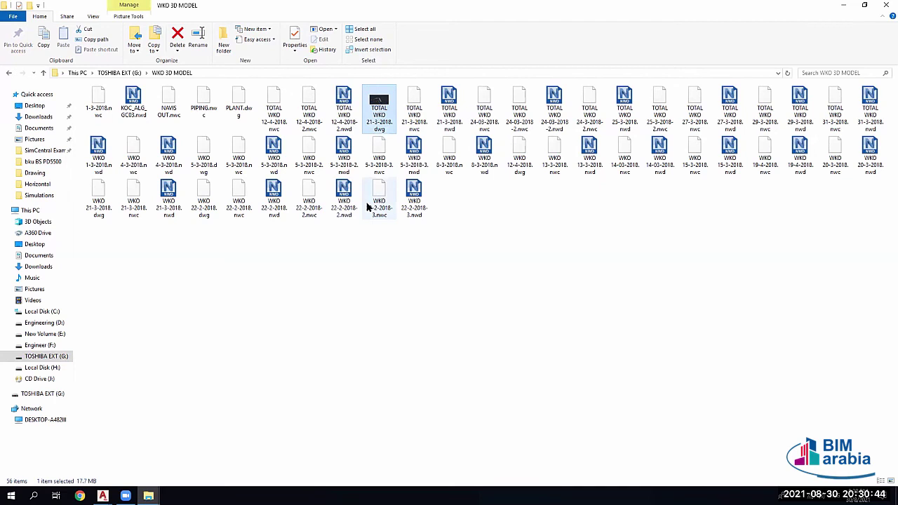
click(426, 205)
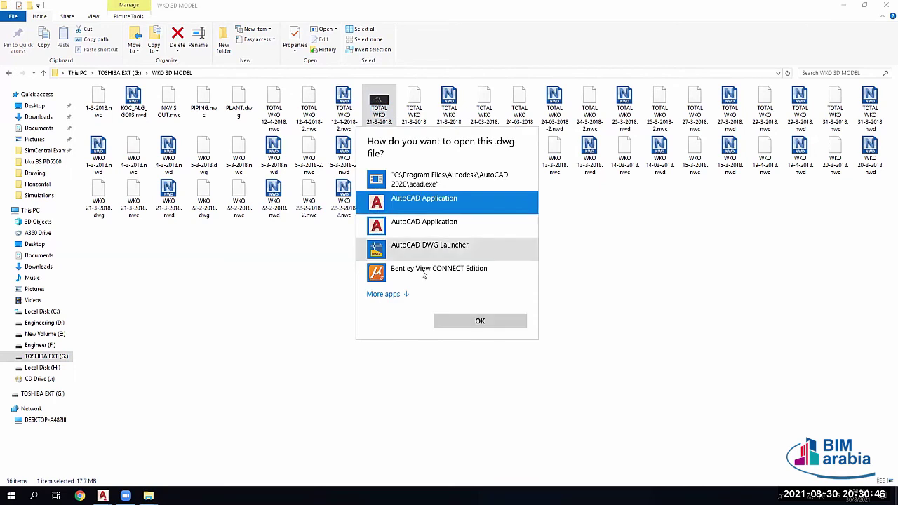
Step: Confirm opening TOTAL WKO 21-3-2018.dwg in AutoCAD, then switch to the Navisworks model
key(Return)
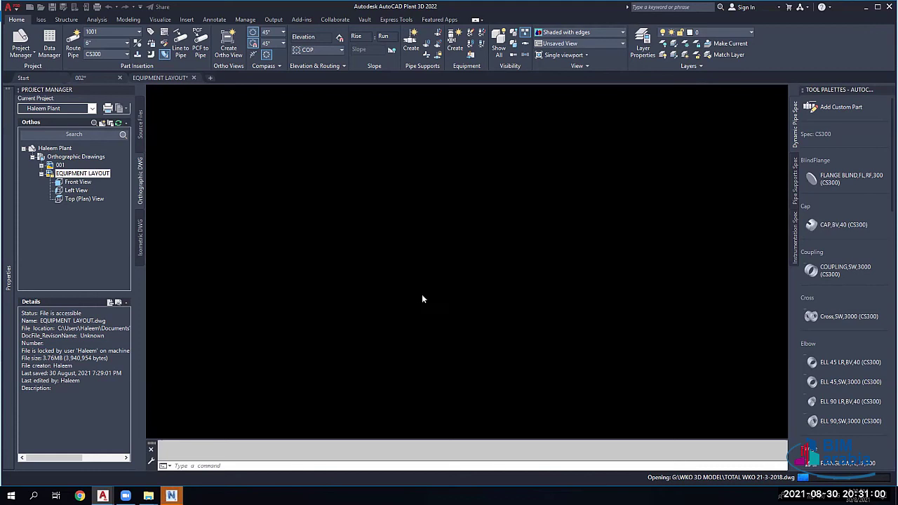
key(alt+Tab)
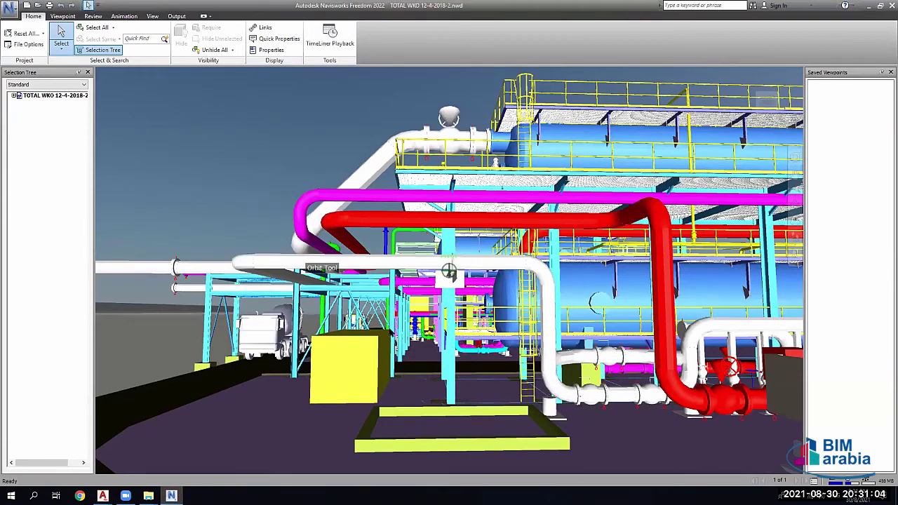
Step: Hide the purple paving surface in the Navisworks model to expose the footings
mouse_move(449, 270)
mouse_down()
mouse_move(451, 300)
mouse_move(406, 242)
mouse_move(426, 173)
mouse_up()
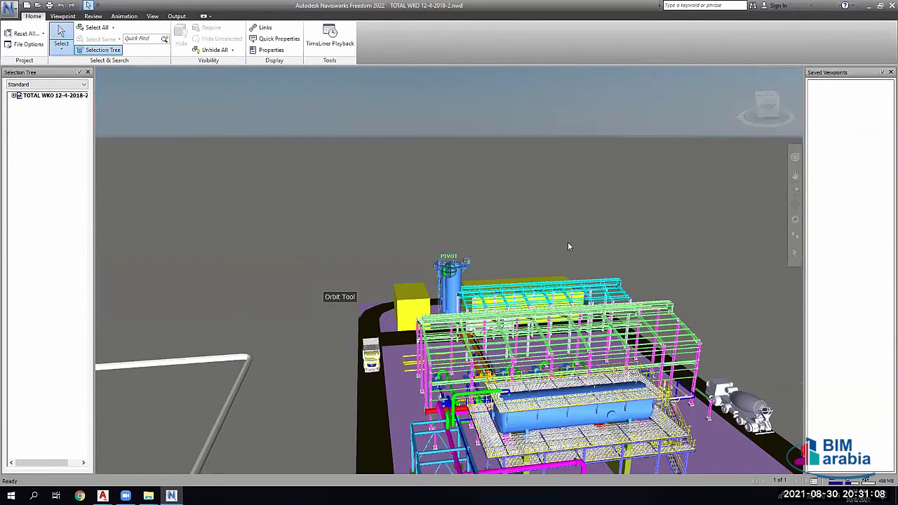
key(ctrl+z)
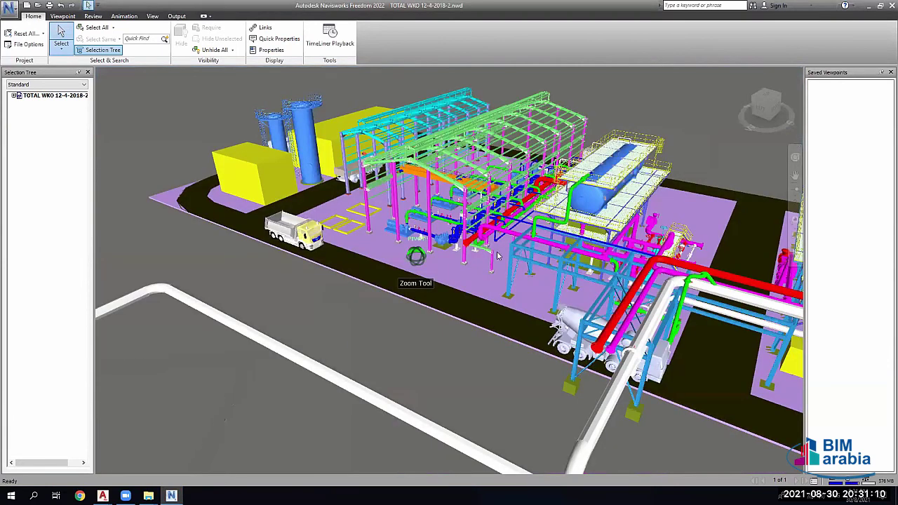
scroll(519, 283, up, 3)
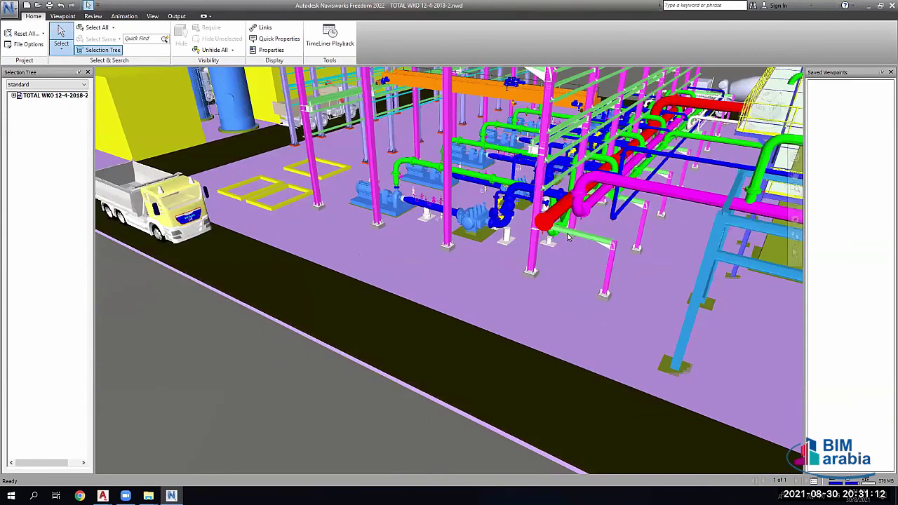
click(550, 272)
key(ctrl+h)
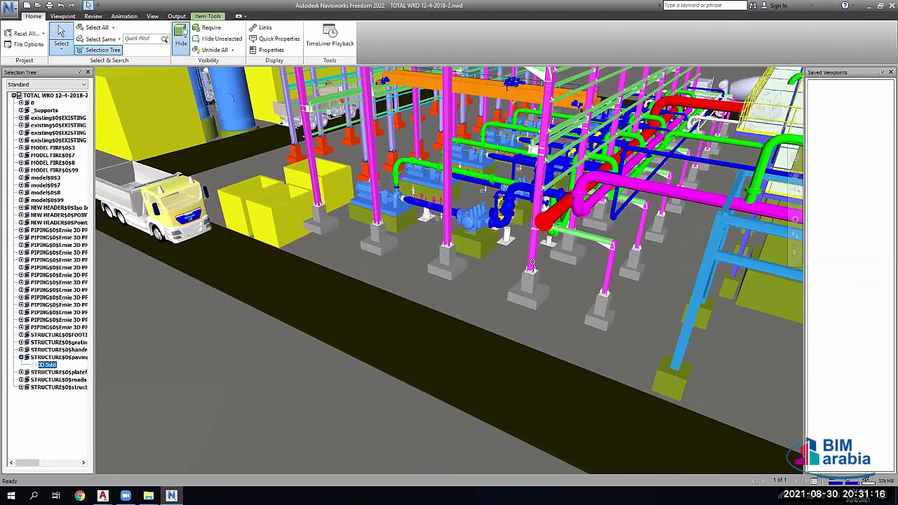
Step: Inspect the pumps and pipe rack from closer and higher viewpoints, then clear the selection
scroll(530, 277, up, 2)
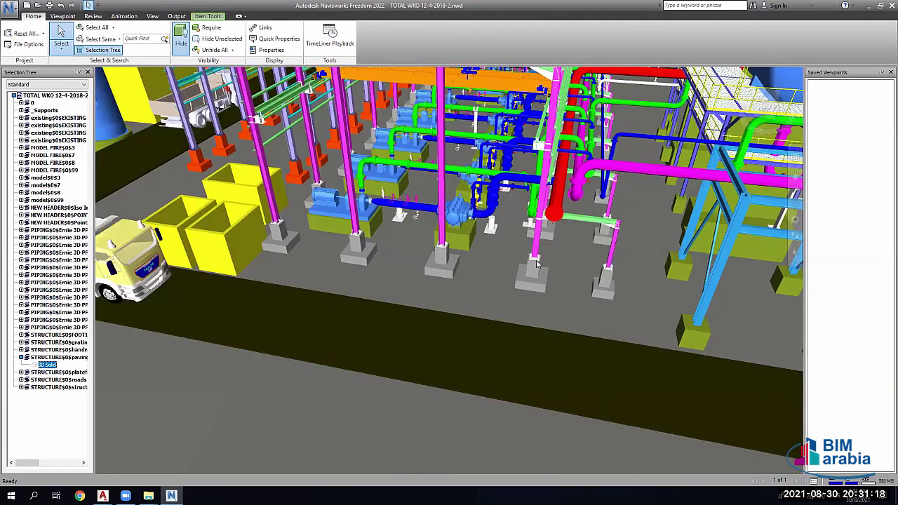
scroll(519, 210, up, 2)
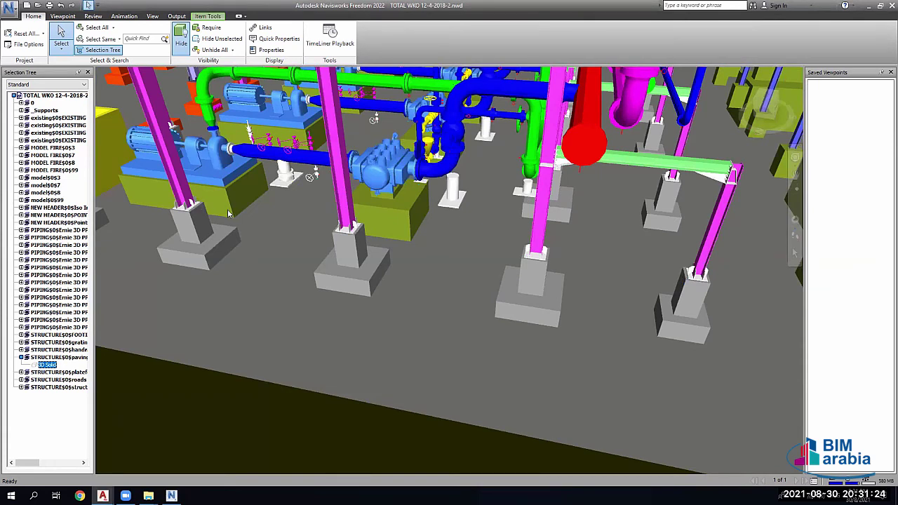
scroll(513, 192, down, 2)
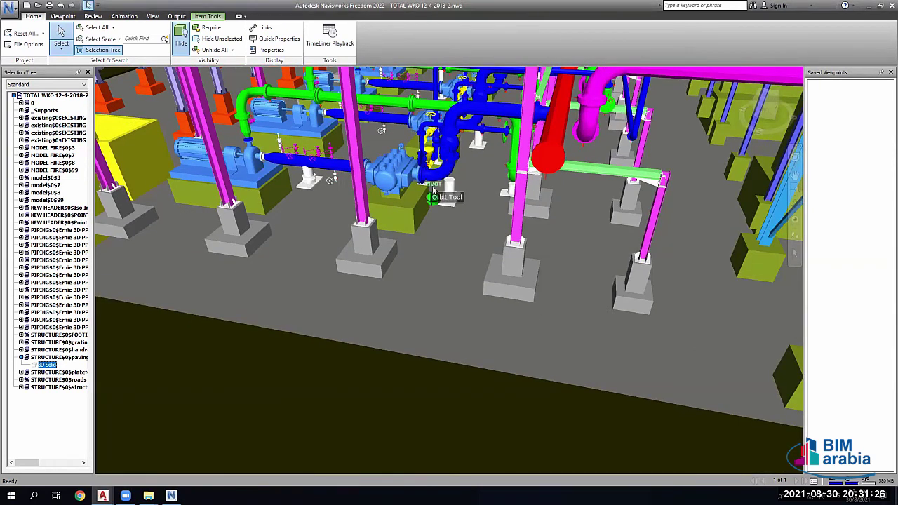
shift+middle_drag(506, 223, 484, 254)
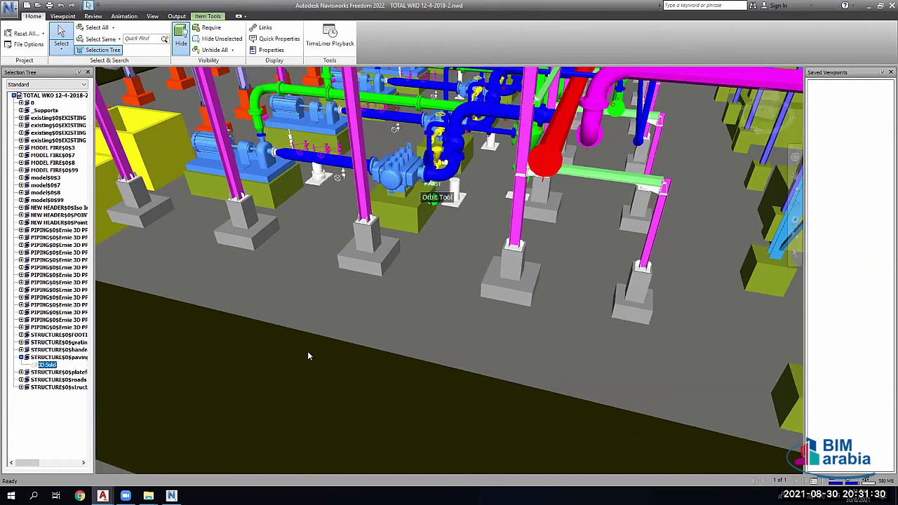
scroll(307, 350, up, 2)
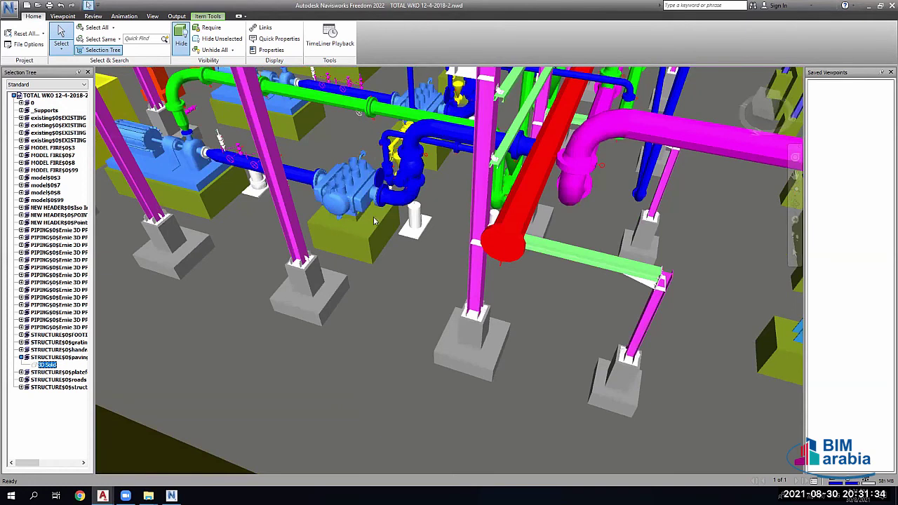
key(ctrl+z)
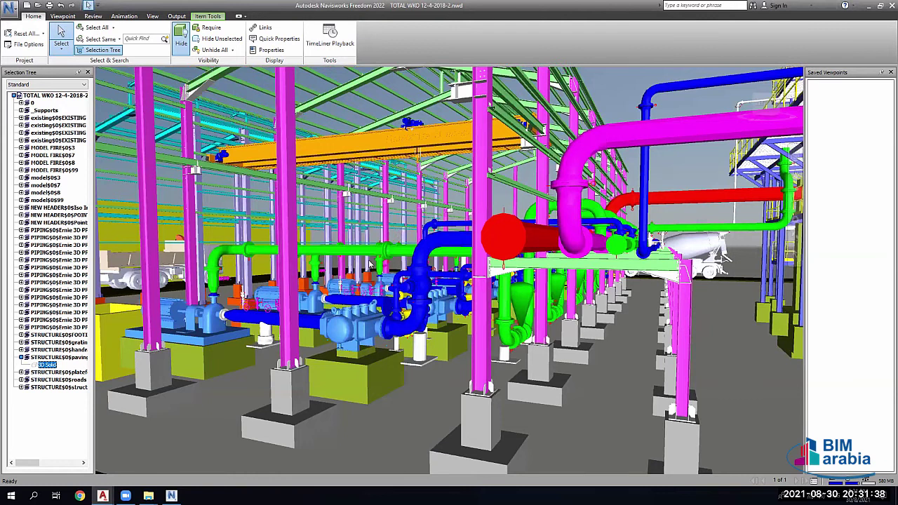
key(ctrl+z)
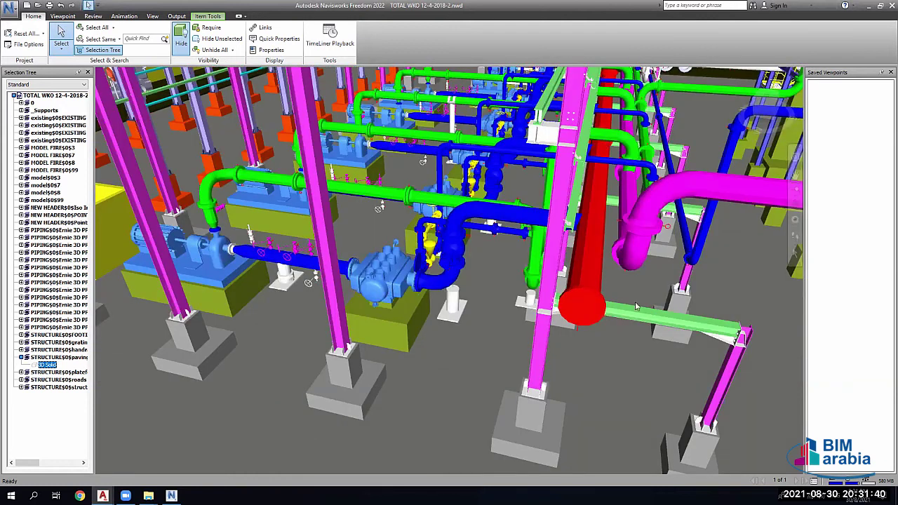
key(ctrl+z)
key(ctrl+z)
key(ctrl+z)
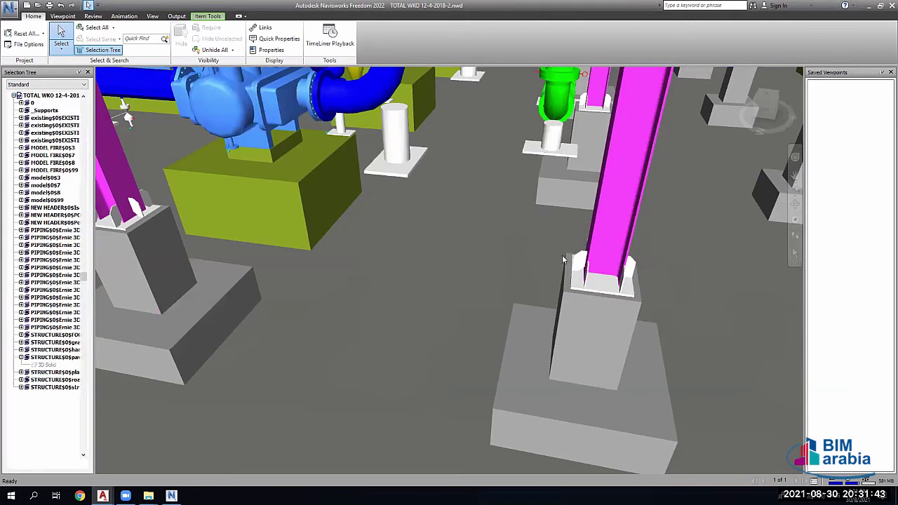
click(563, 260)
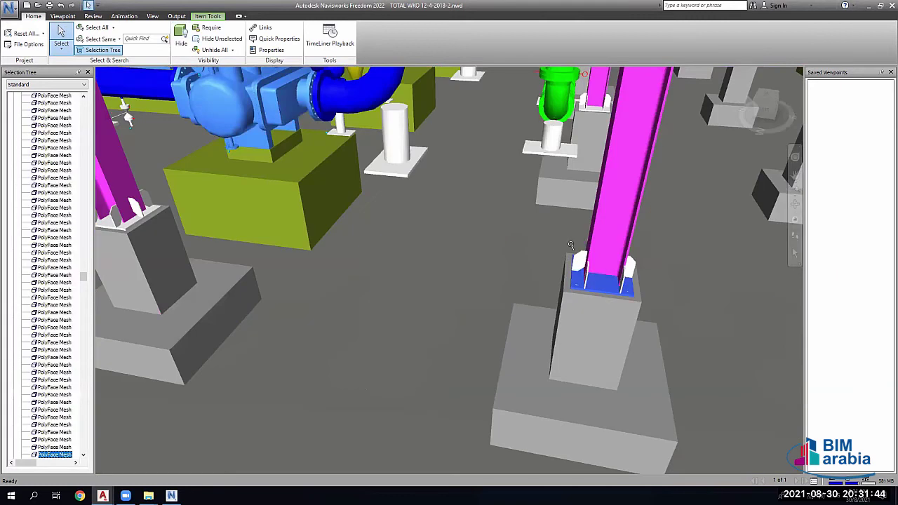
scroll(563, 259, down, 2)
scroll(586, 279, down, 1)
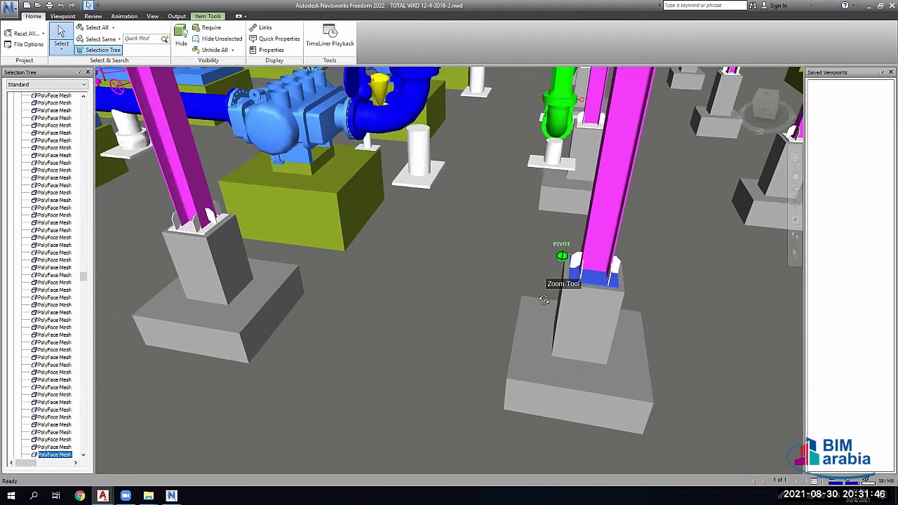
scroll(566, 261, down, 2)
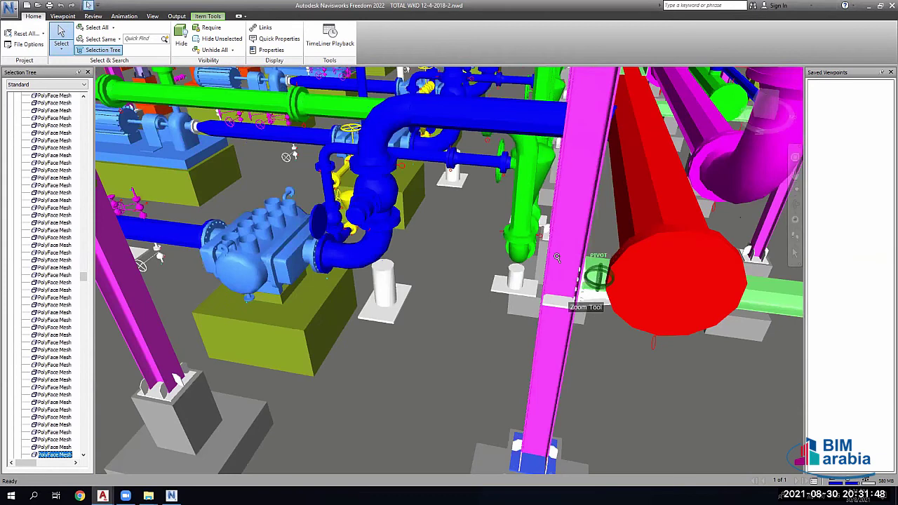
scroll(587, 102, up, 2)
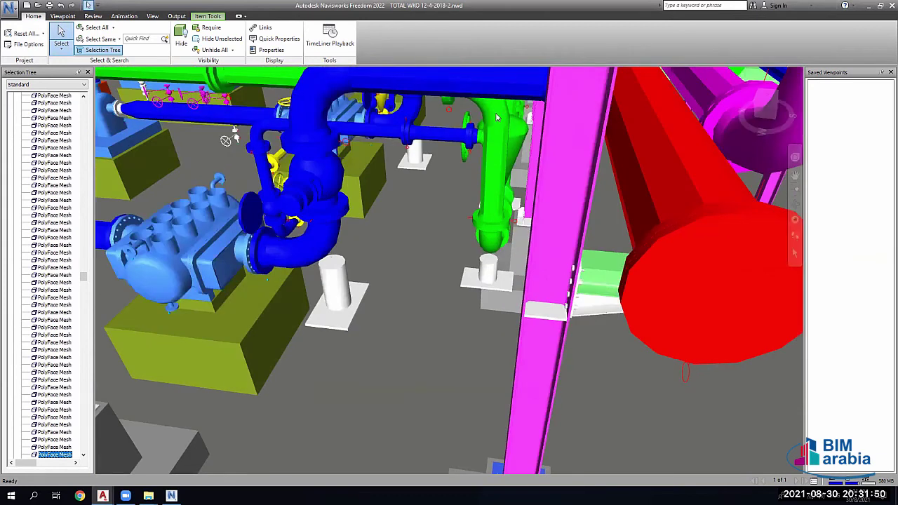
scroll(570, 254, down, 3)
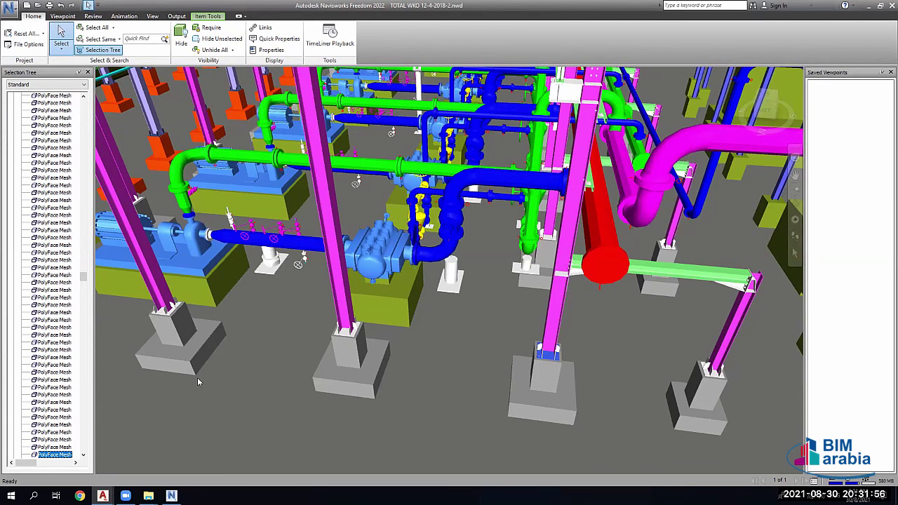
mouse_move(119, 482)
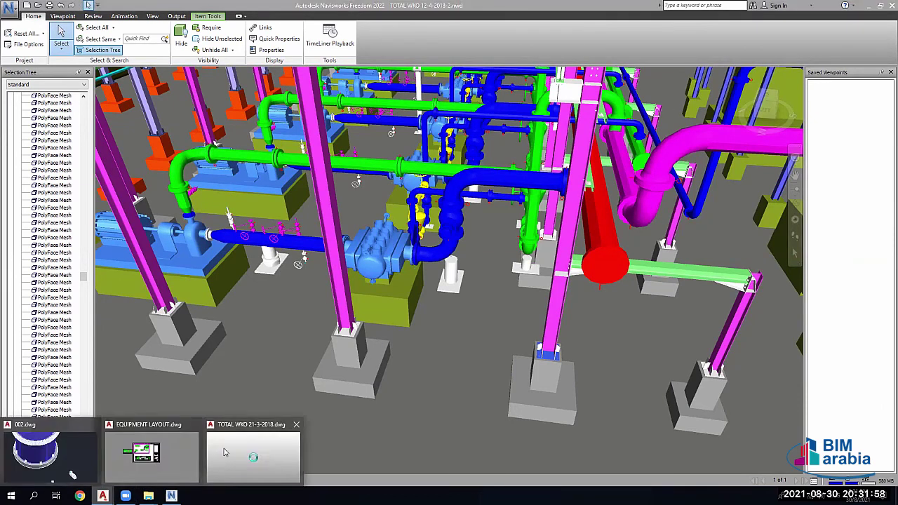
Step: Back in AutoCAD, pan and zoom onto the equipment skid at the pipe run's end
key(alt+Tab)
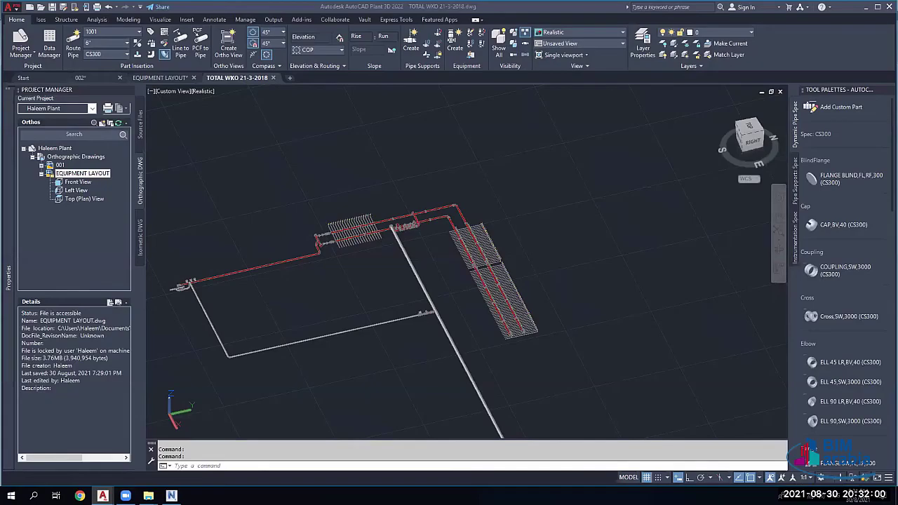
scroll(437, 386, down, 3)
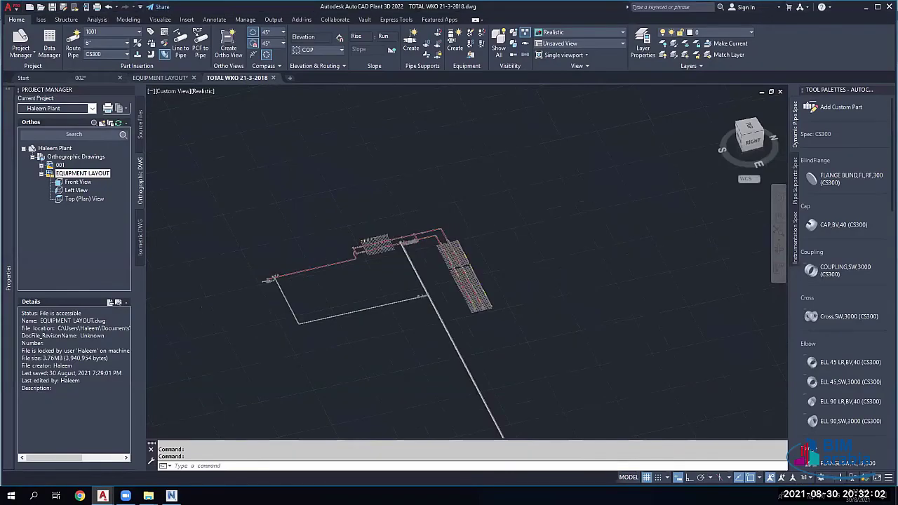
middle_drag(437, 386, 414, 126)
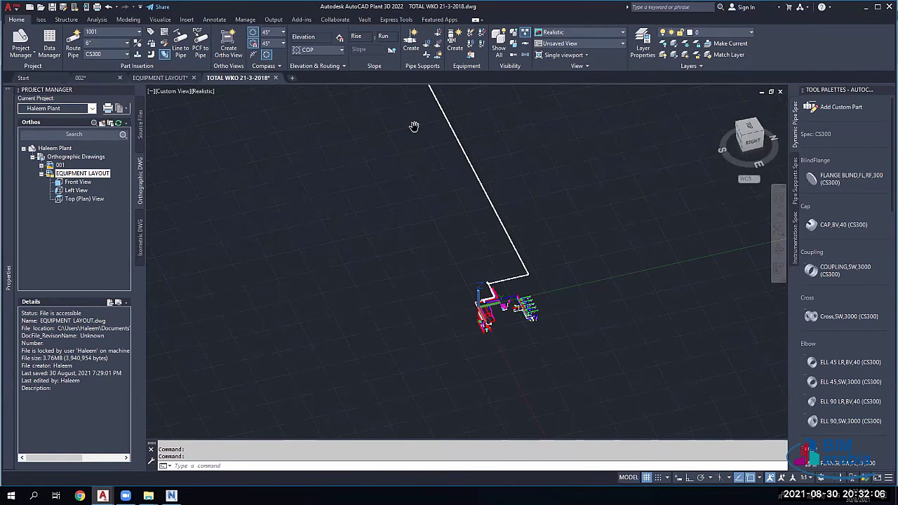
middle_drag(414, 127, 413, 128)
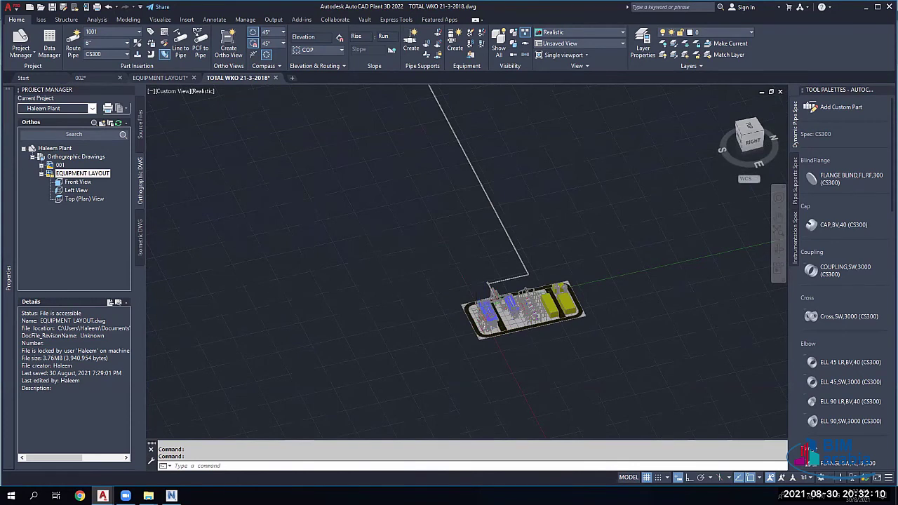
scroll(532, 305, up, 1)
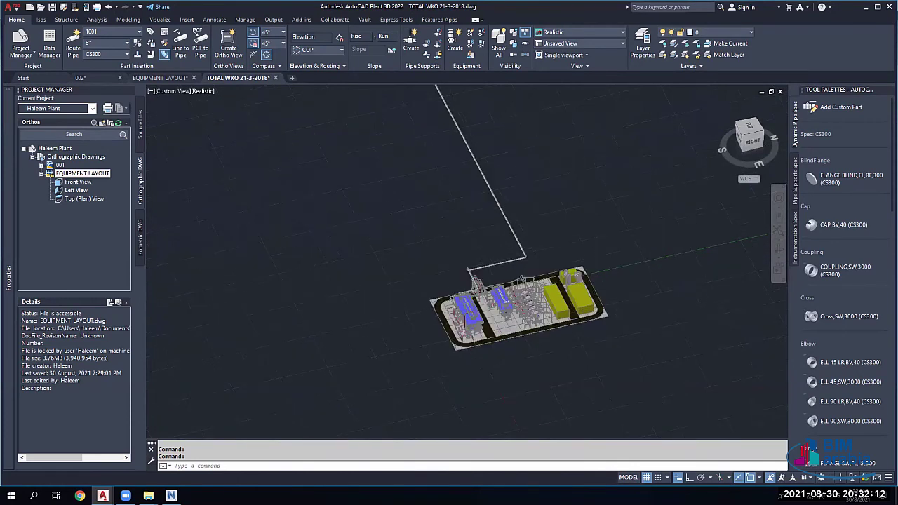
scroll(534, 313, up, 2)
scroll(533, 318, up, 1)
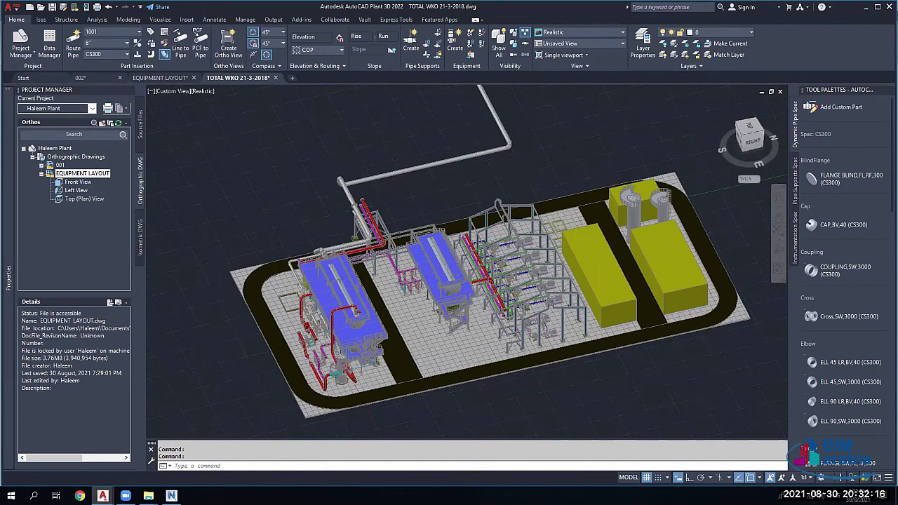
scroll(534, 318, up, 1)
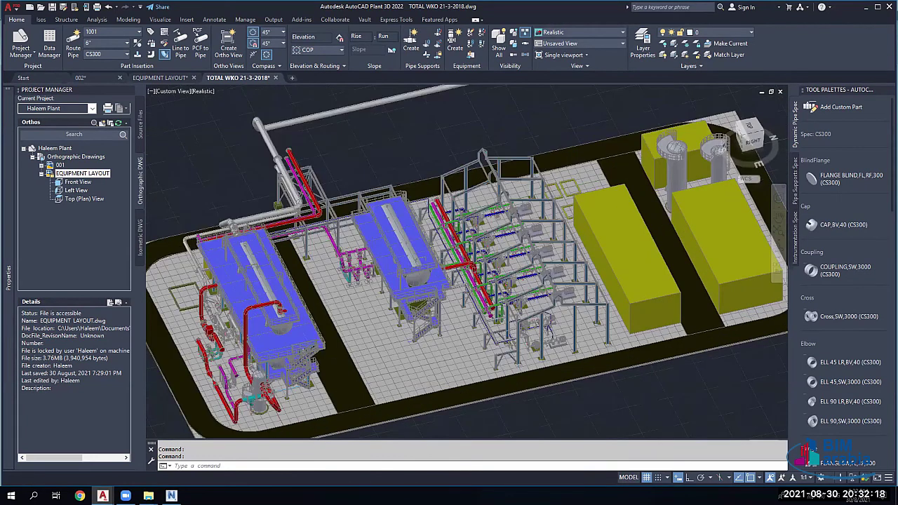
scroll(546, 307, up, 1)
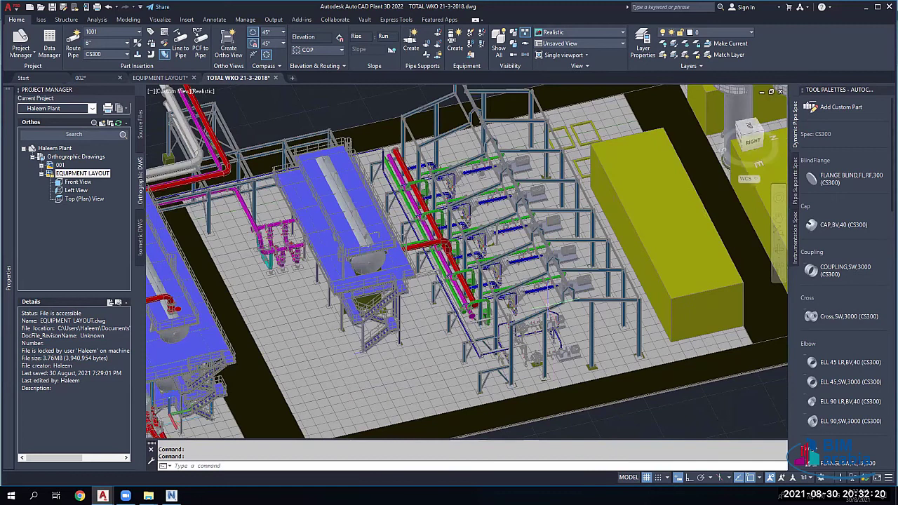
Step: Select the whole plant model, clear the selection, and zoom further into the pipe rack
key(ctrl+a)
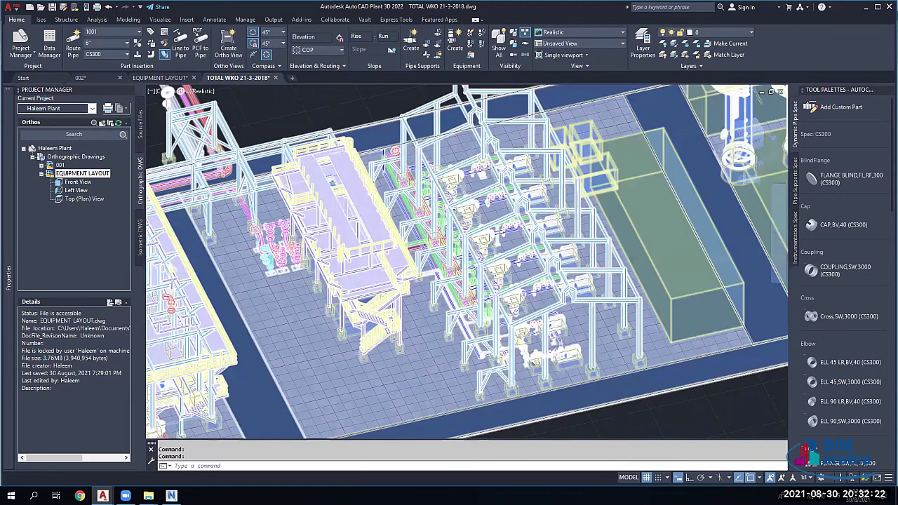
scroll(463, 266, up, 2)
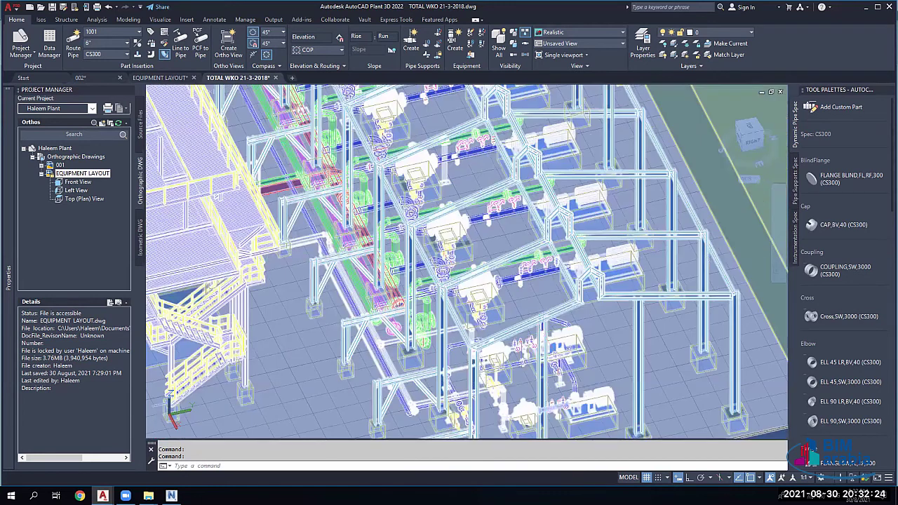
key(Escape)
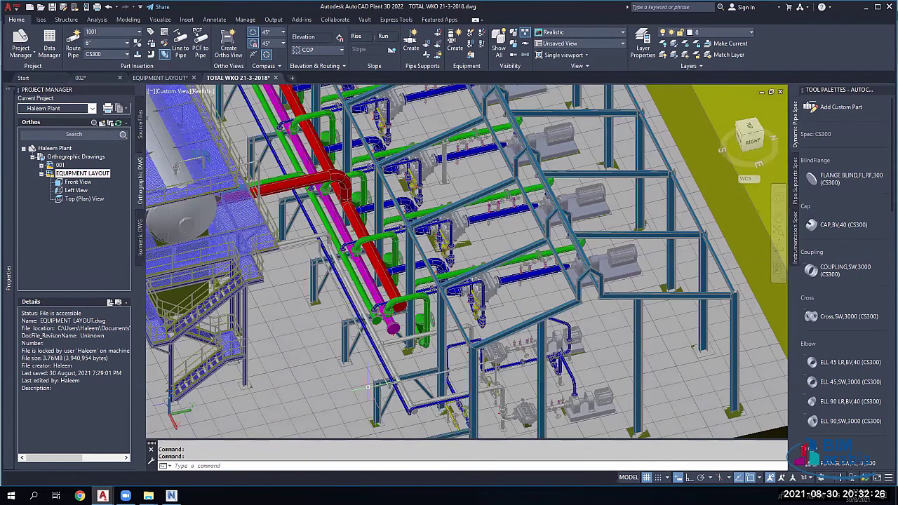
key(ctrl+a)
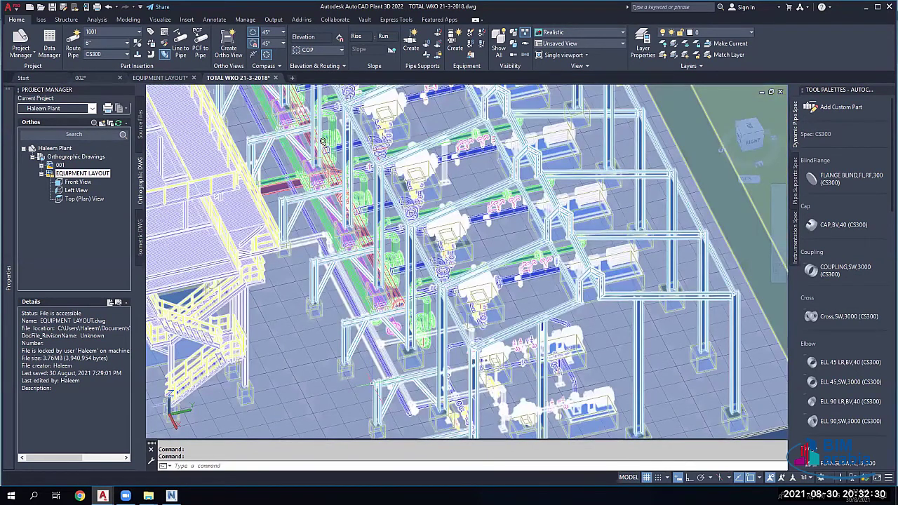
key(Escape)
scroll(313, 134, up, 5)
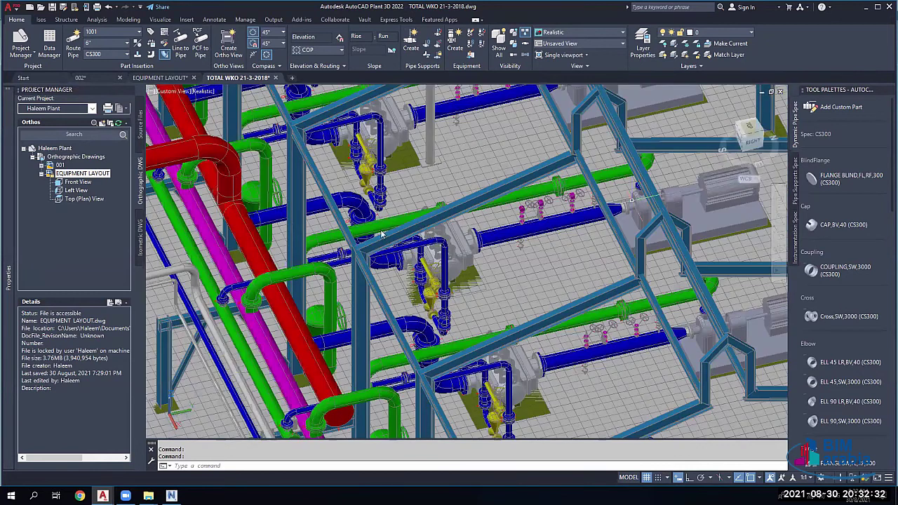
key(alt+Tab)
Step: Orbit and zoom around the steel sheds and pipe rack down to a ground-level view
middle_drag(358, 176, 357, 195)
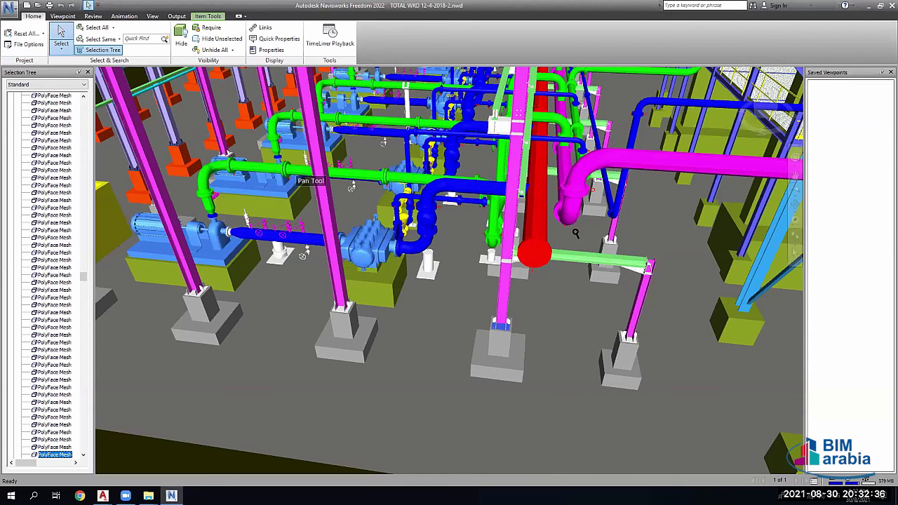
shift+middle_drag(500, 245, 318, 194)
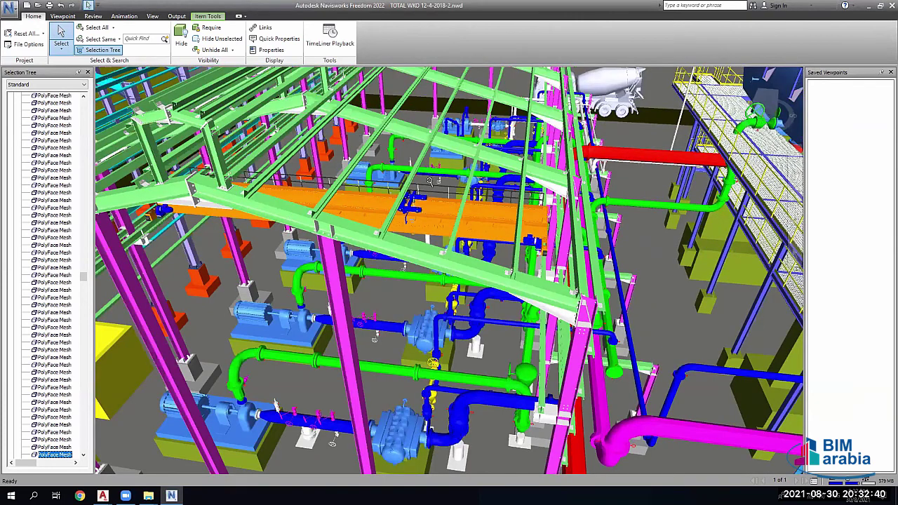
shift+middle_drag(520, 237, 491, 239)
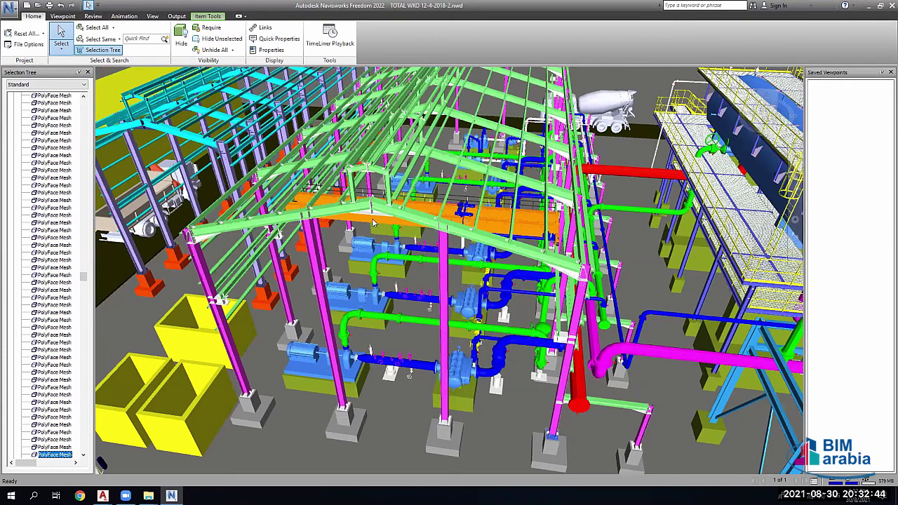
scroll(375, 224, down, 1)
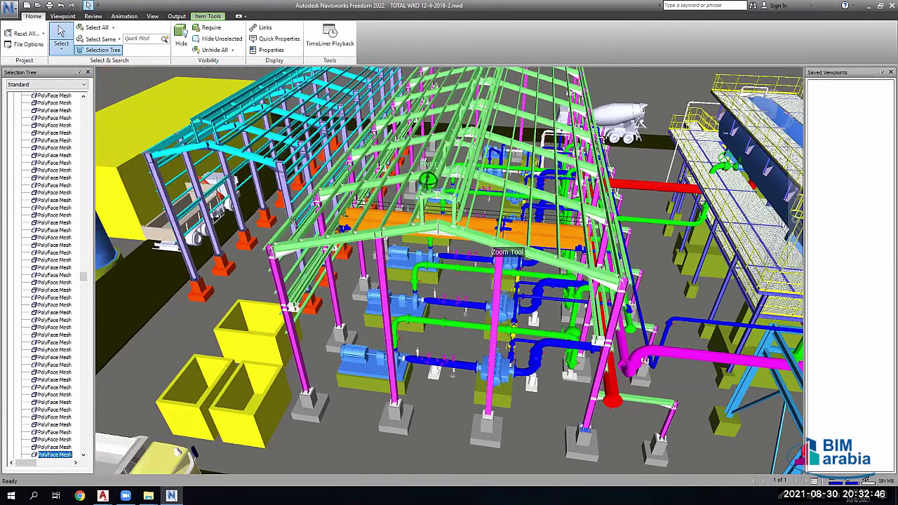
scroll(294, 223, up, 3)
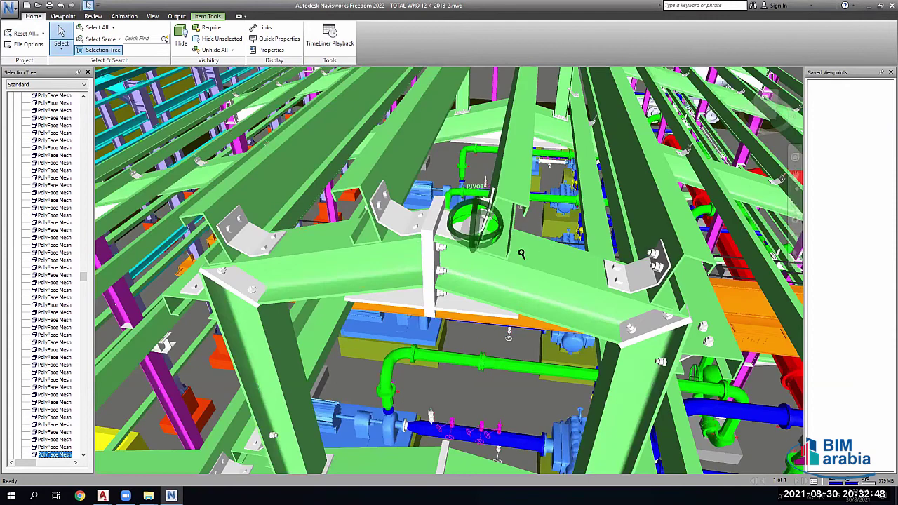
scroll(487, 266, down, 3)
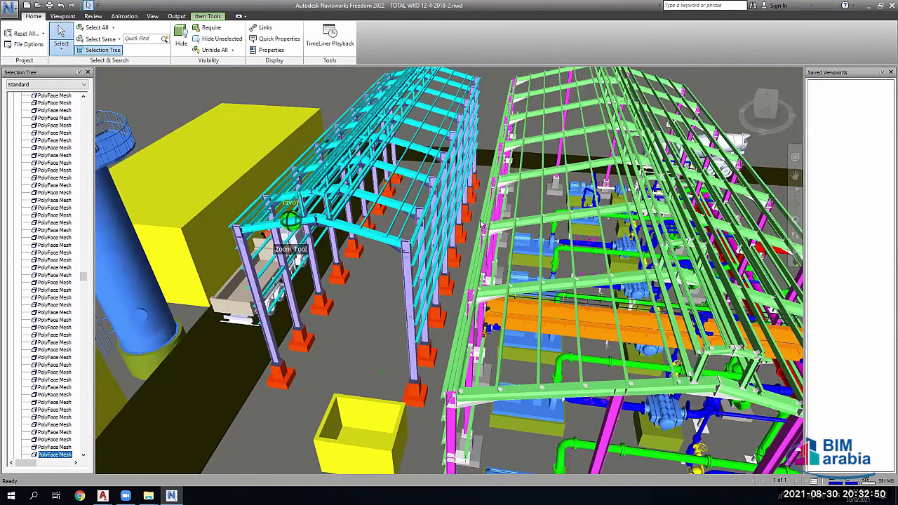
scroll(459, 183, up, 1)
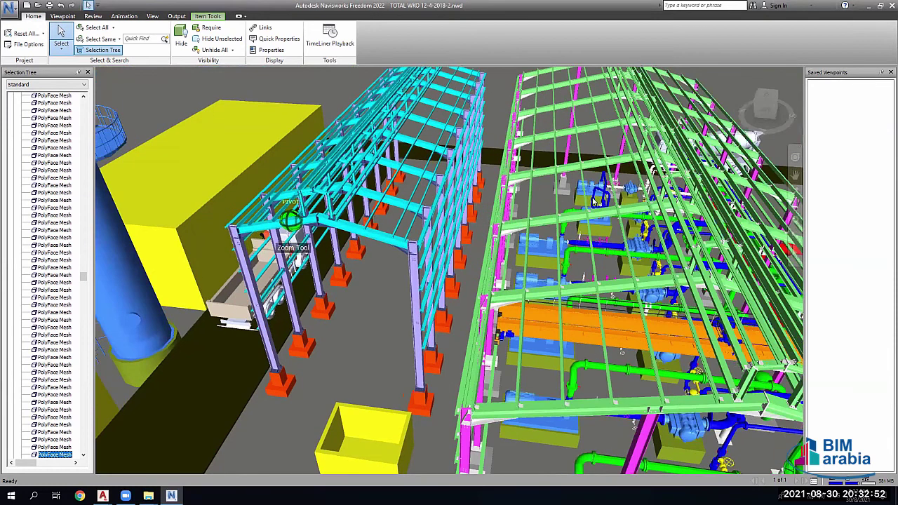
shift+middle_drag(457, 203, 436, 293)
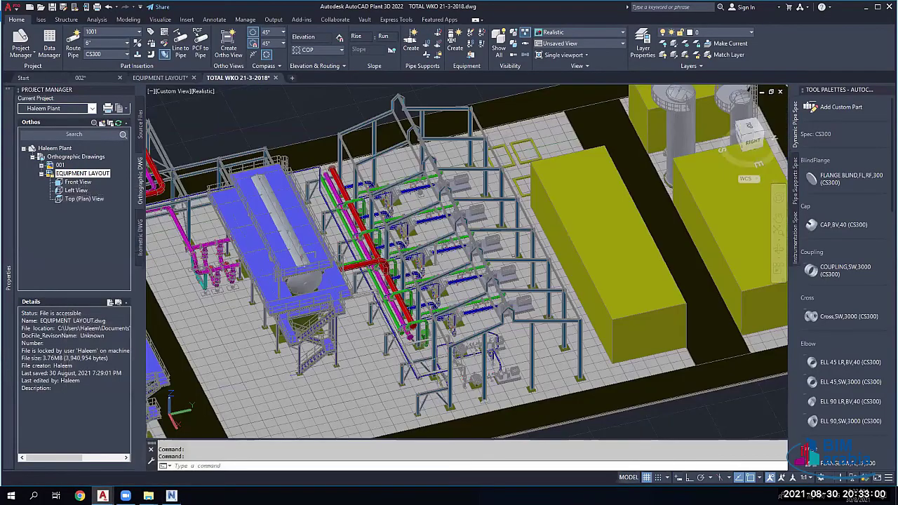
Step: Select all objects in the plant model and zoom in on the pipe rack
key(ctrl+a)
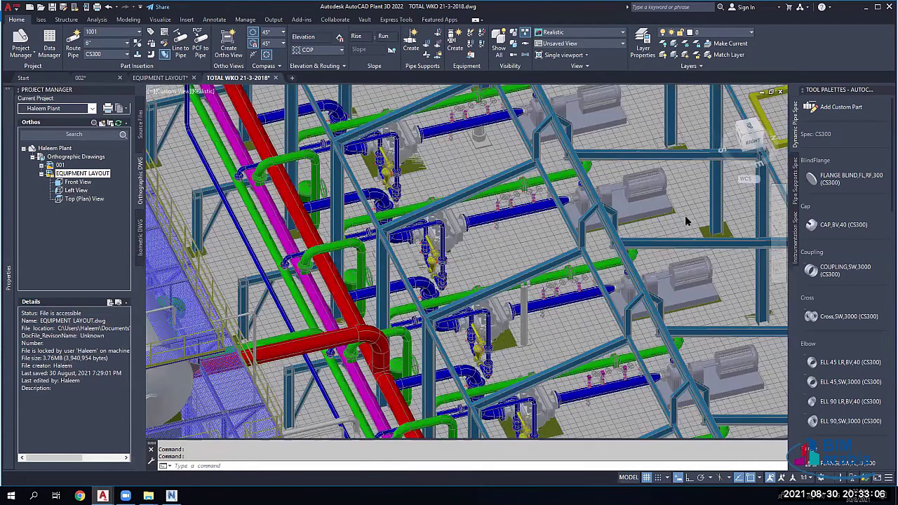
scroll(414, 279, up, 2)
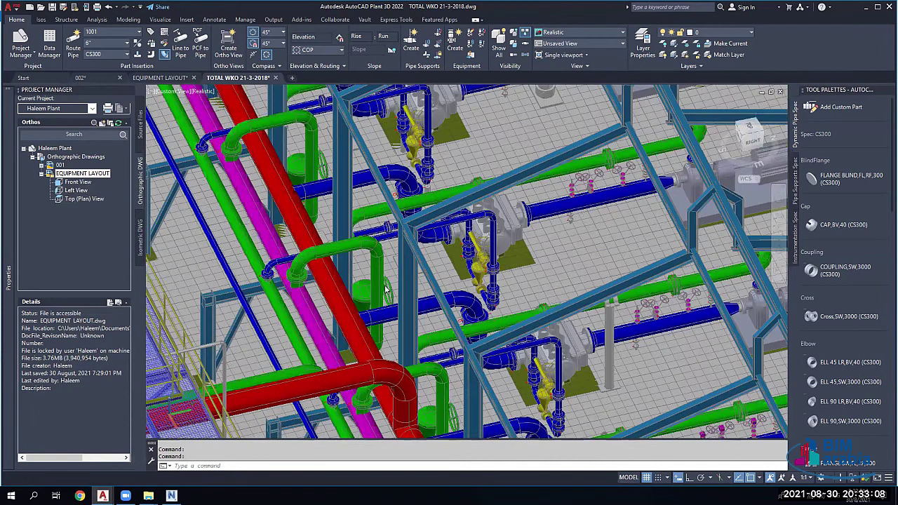
Step: Open the PIPING block in the Block Editor and zoom around its plan layout
double_click(259, 205)
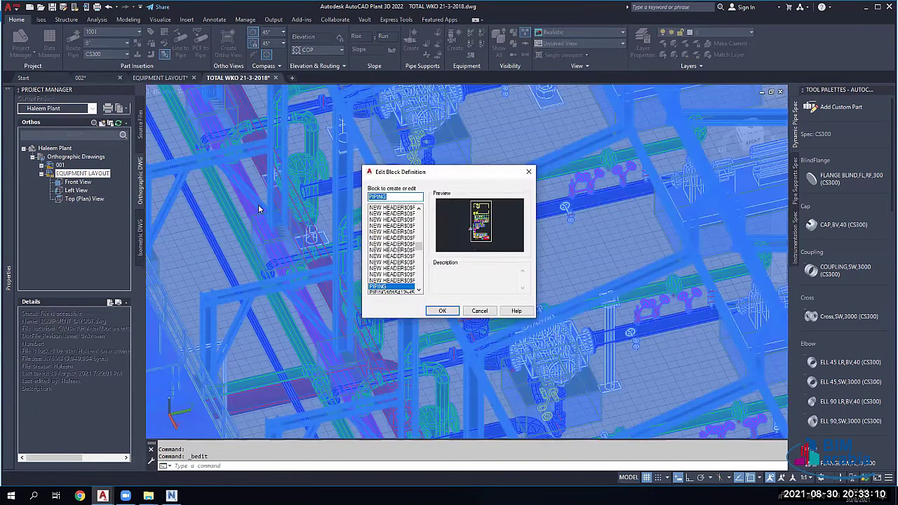
key(Return)
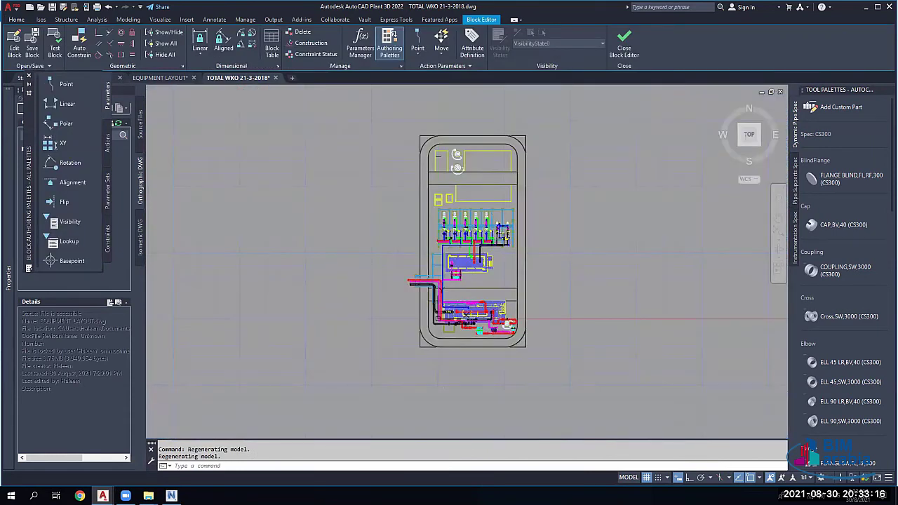
scroll(459, 244, up, 5)
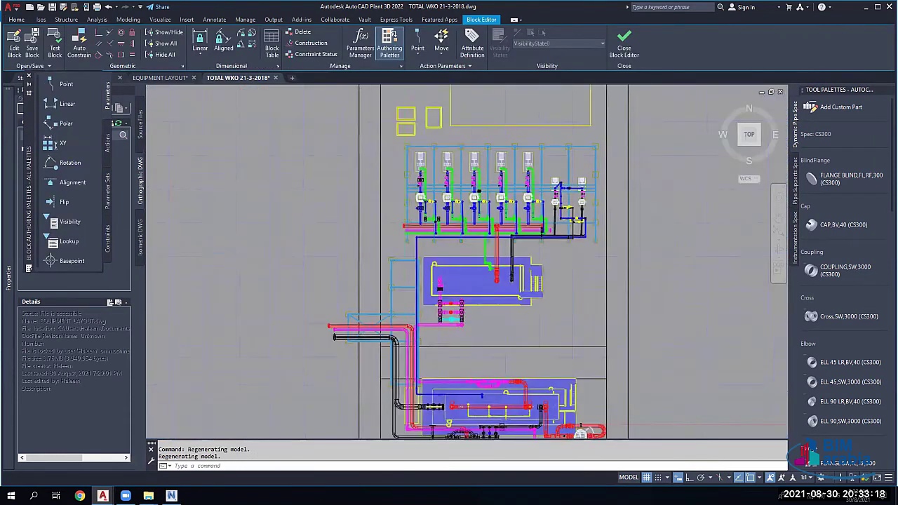
scroll(470, 234, up, 6)
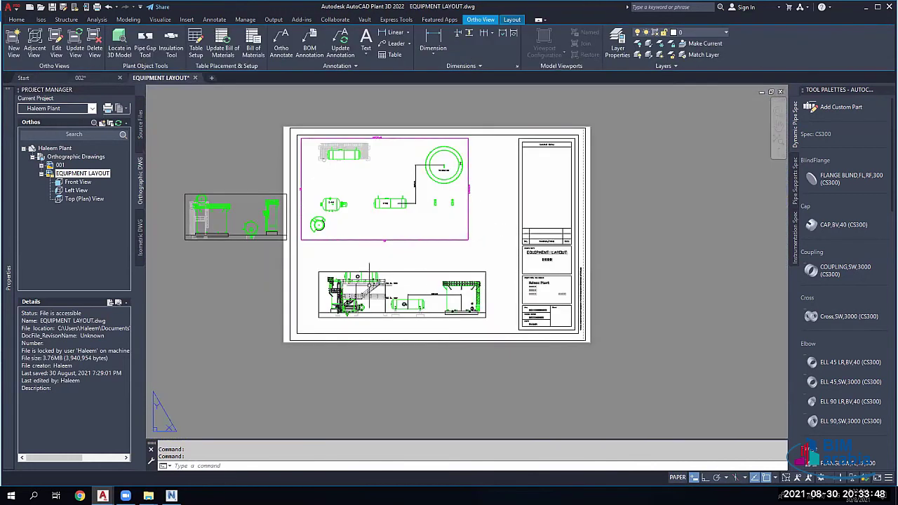
Step: Zoom in and out in paper space until the full sheet border is visible
scroll(361, 281, up, 6)
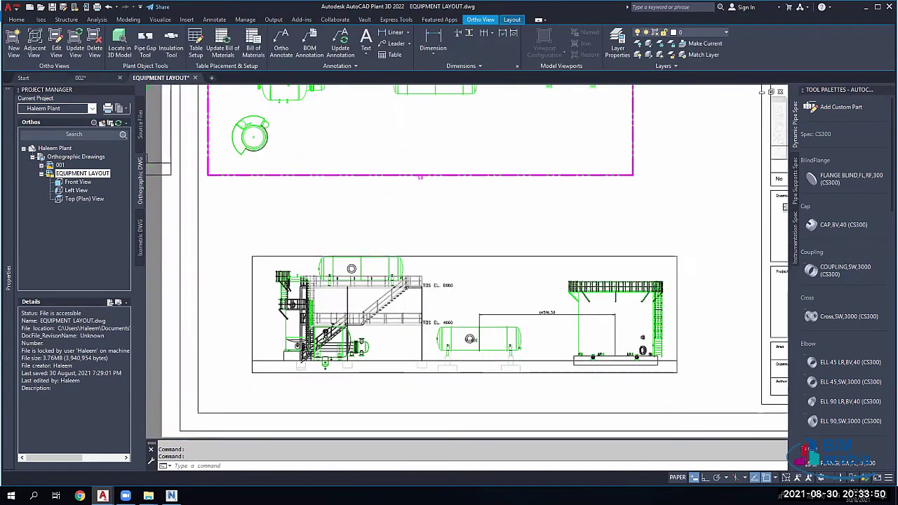
scroll(361, 282, down, 6)
scroll(407, 238, up, 5)
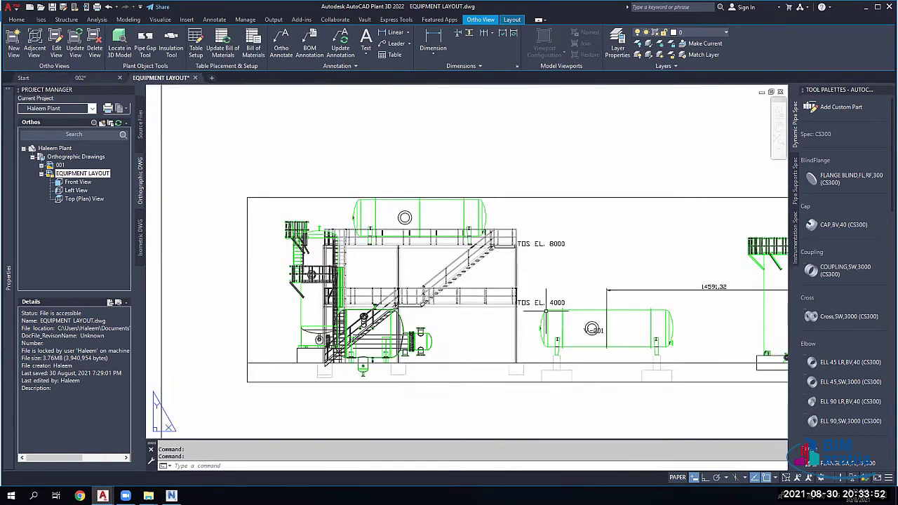
scroll(438, 207, down, 5)
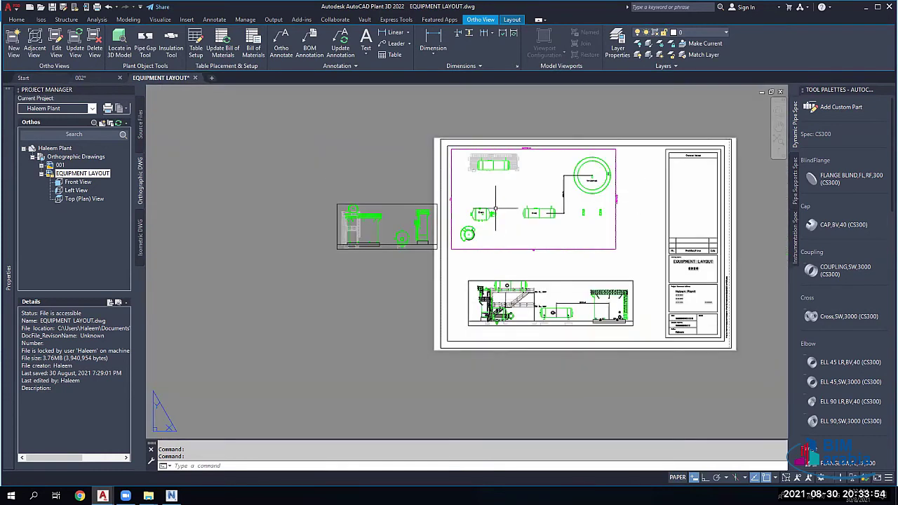
scroll(493, 210, down, 5)
scroll(494, 210, up, 5)
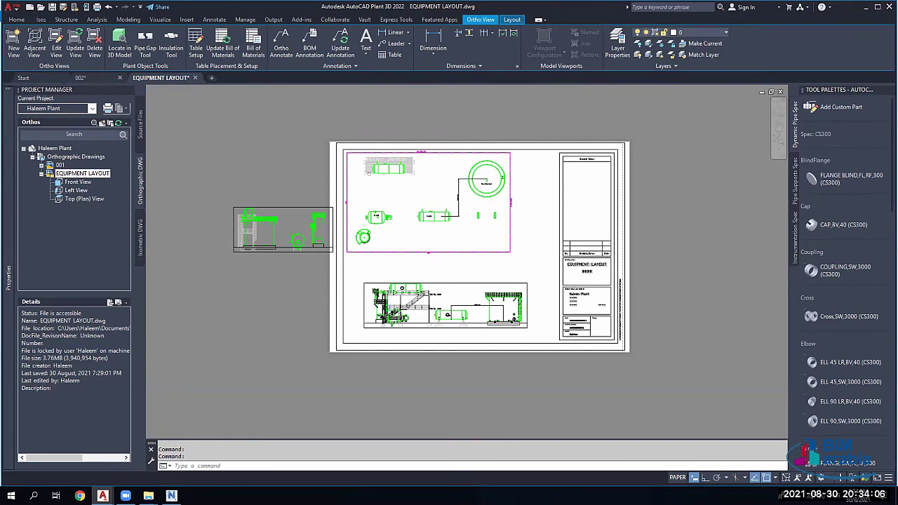
scroll(435, 209, up, 4)
Step: Lasso-select objects in the plan view, then zoom back out over the sheet
click(434, 160)
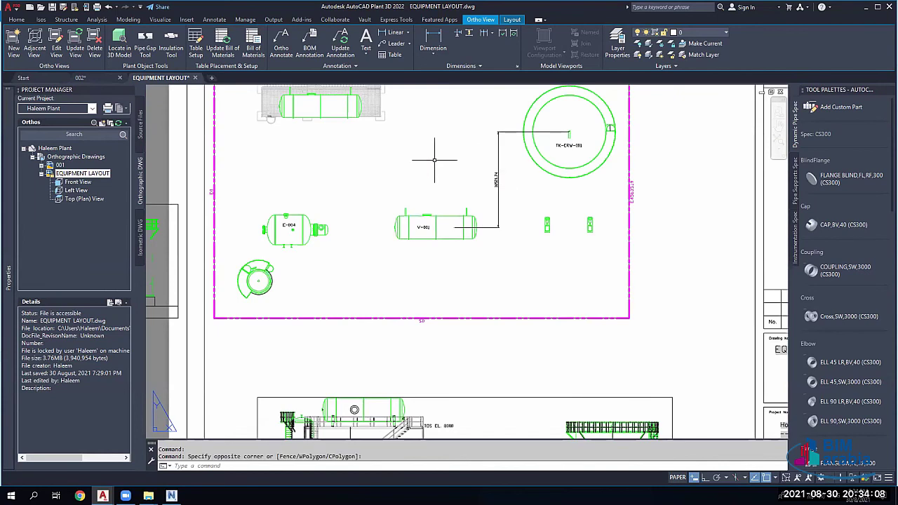
mouse_move(434, 160)
mouse_down()
mouse_move(411, 174)
mouse_move(407, 157)
mouse_move(456, 135)
mouse_up()
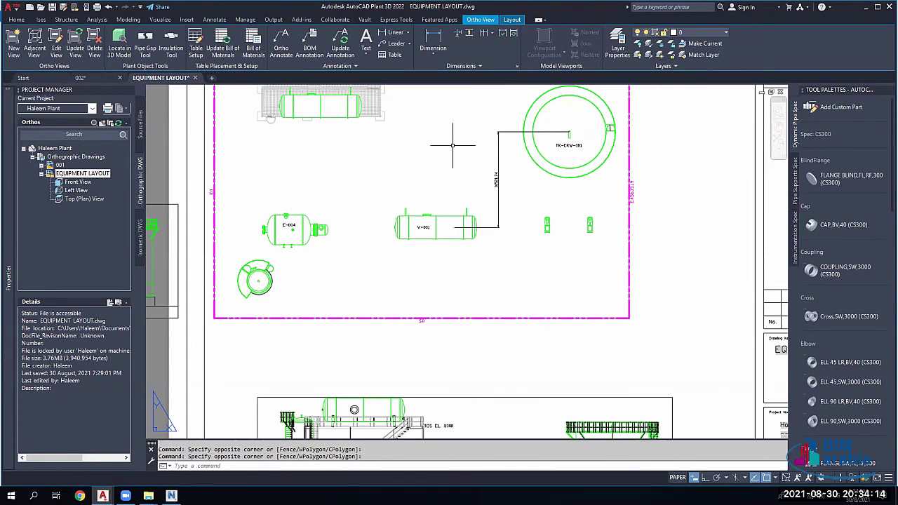
click(460, 144)
click(375, 174)
scroll(453, 173, down, 4)
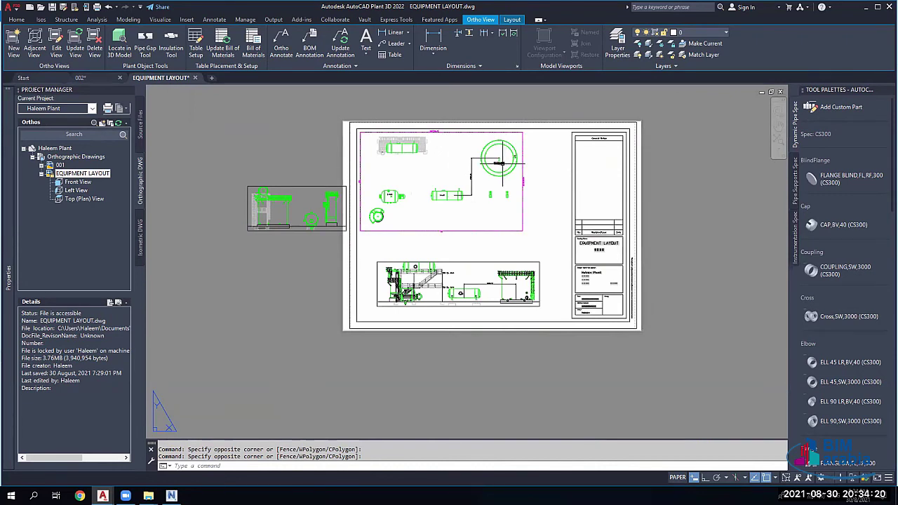
mouse_move(500, 163)
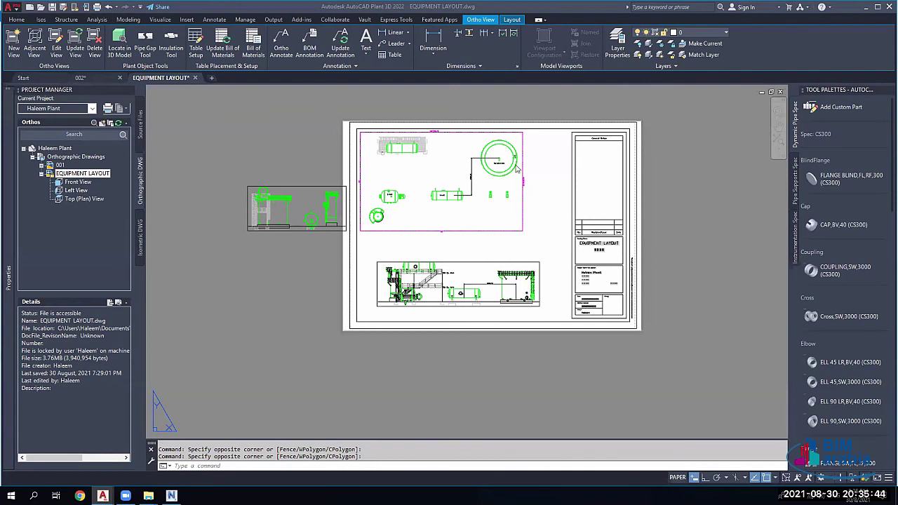
Step: Zoom into the title block's Project Name and Address box
scroll(478, 179, up, 2)
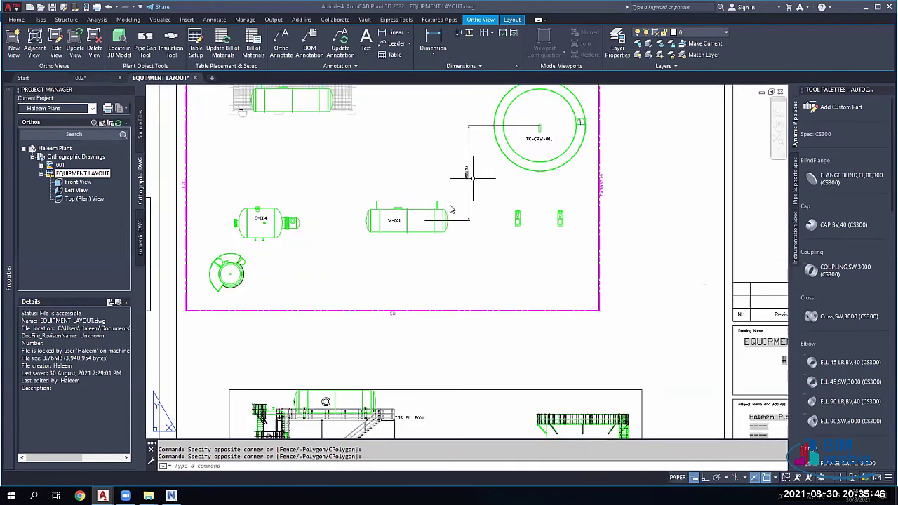
scroll(472, 191, down, 5)
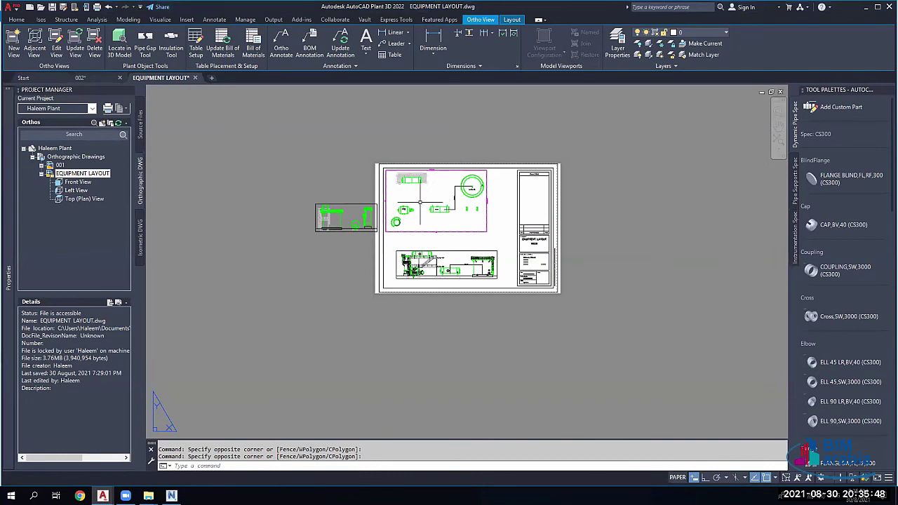
scroll(393, 190, up, 2)
scroll(449, 218, down, 4)
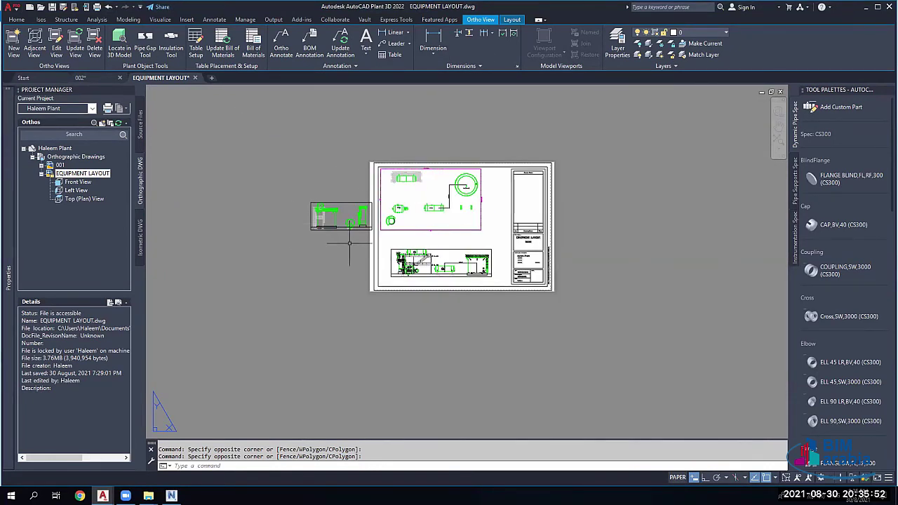
scroll(456, 276, up, 4)
scroll(421, 231, down, 5)
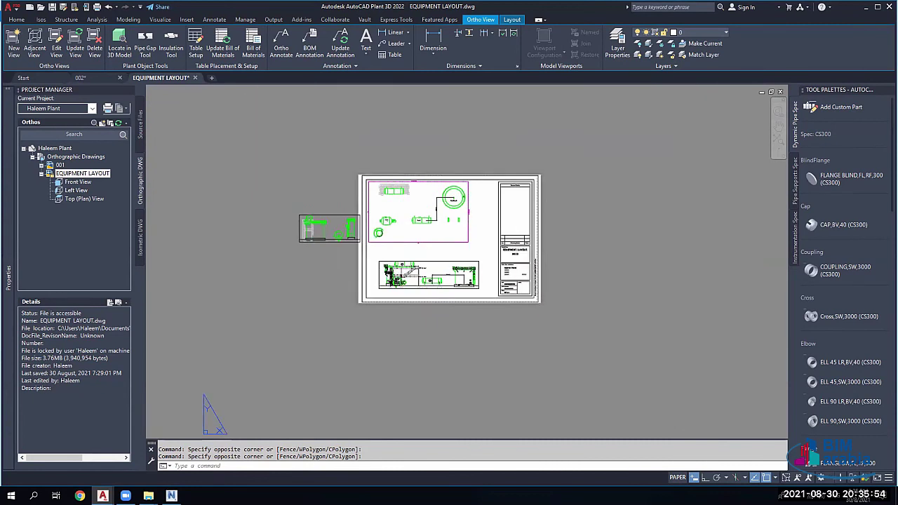
scroll(331, 236, up, 1)
scroll(312, 274, up, 1)
scroll(260, 243, down, 4)
scroll(386, 280, up, 6)
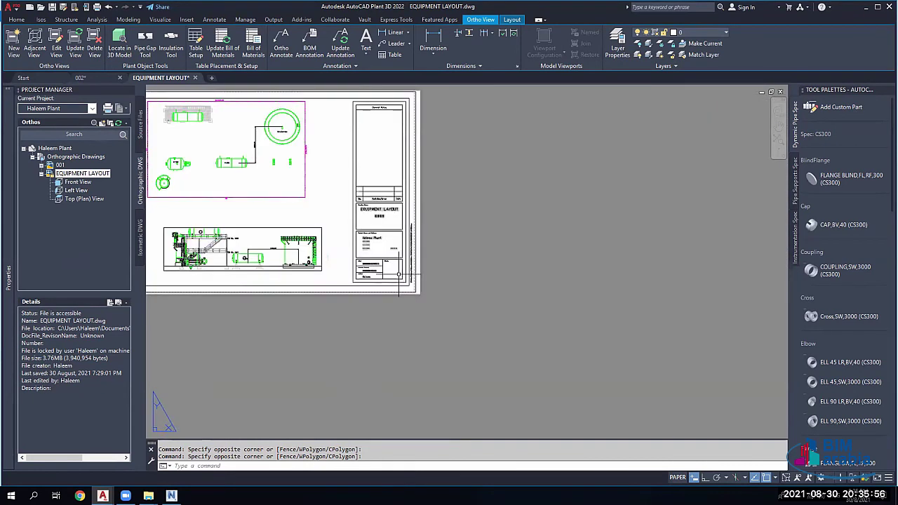
scroll(323, 231, up, 5)
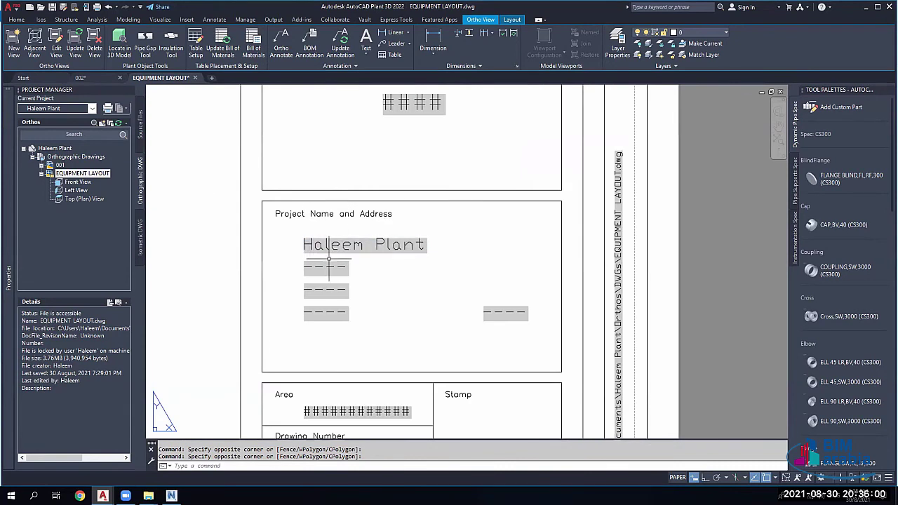
Step: Try editing the first dashed address placeholder, cancel, and show the project's details instead
click(327, 260)
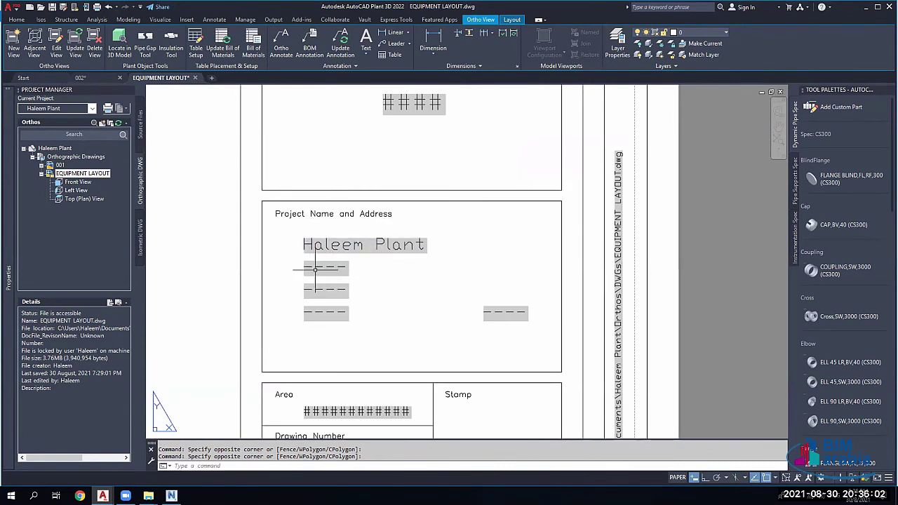
click(295, 271)
double_click(325, 268)
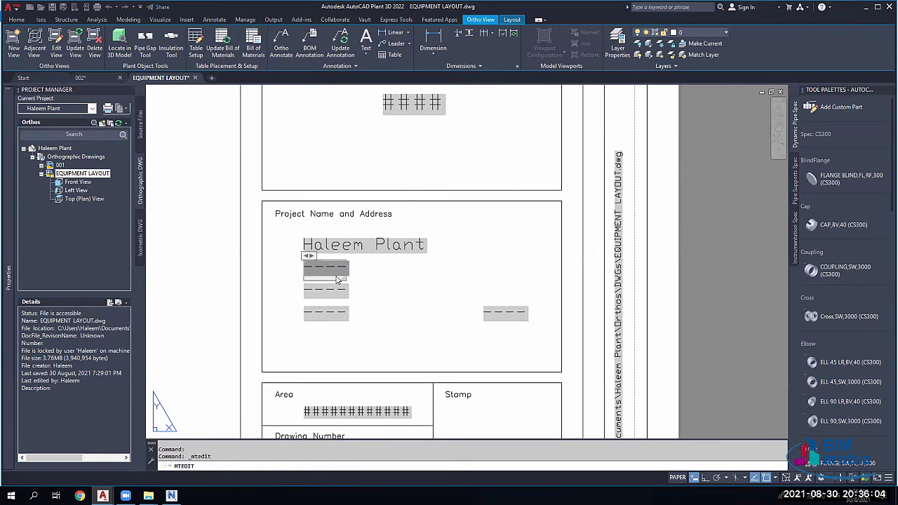
key(Escape)
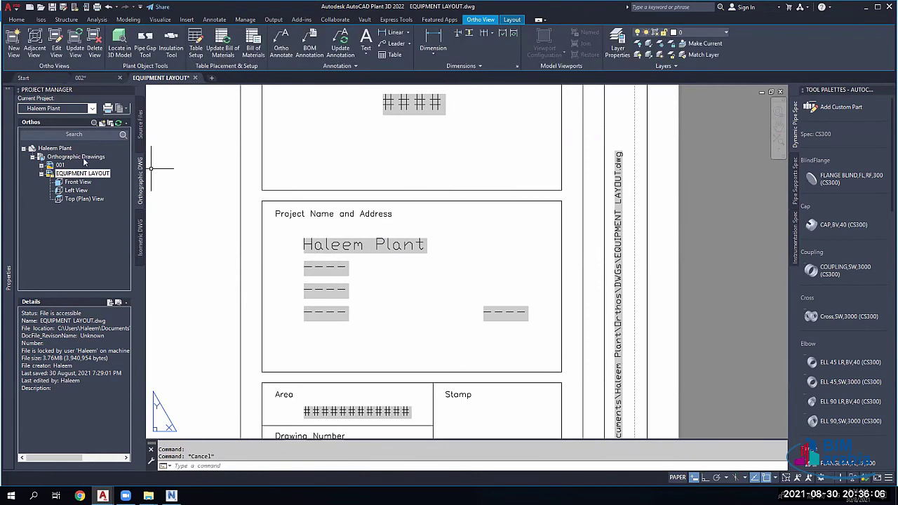
click(55, 149)
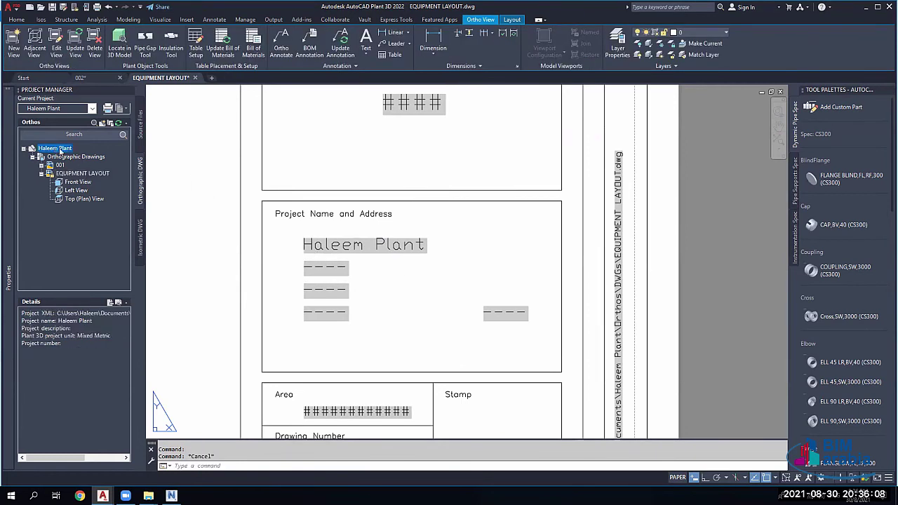
Step: Open the Project Details page of the project's Project Setup
right_click(60, 150)
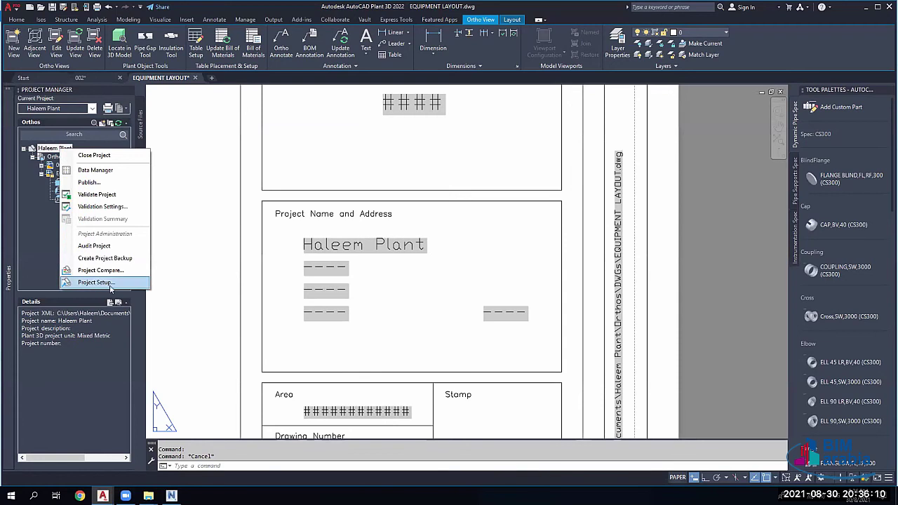
click(111, 288)
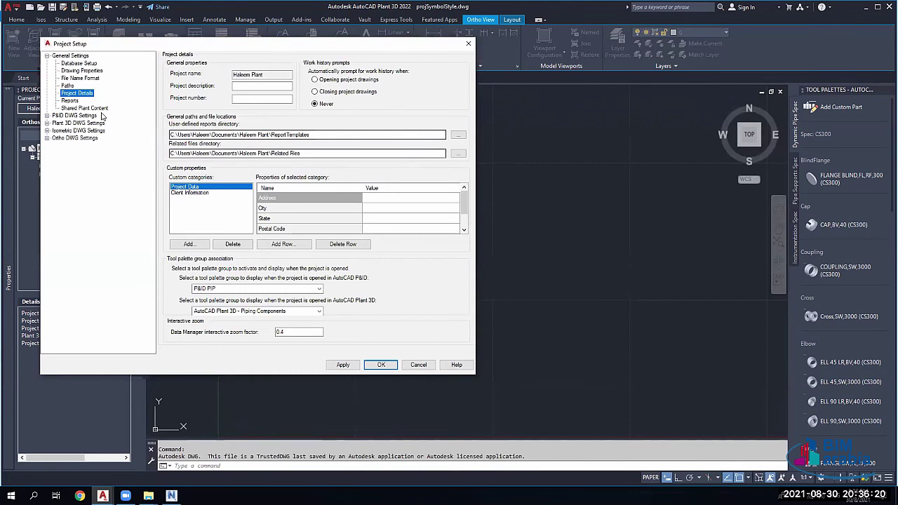
click(76, 57)
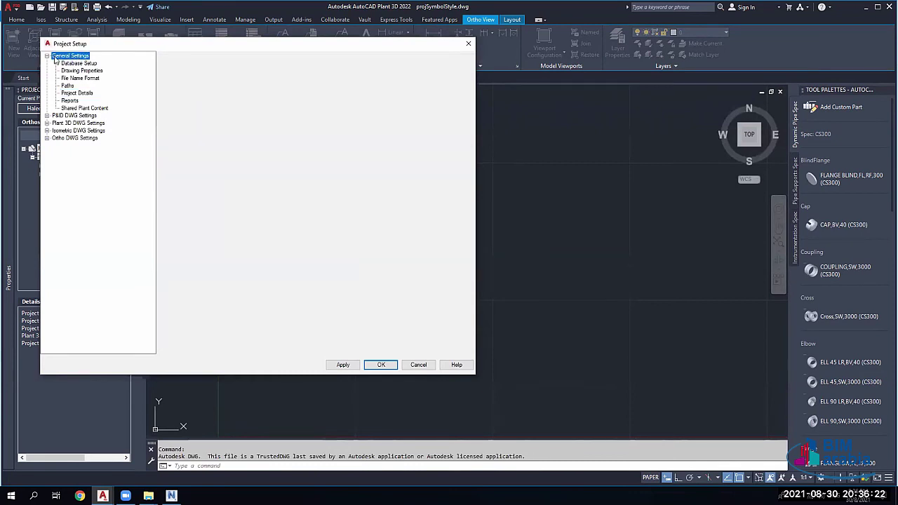
click(79, 95)
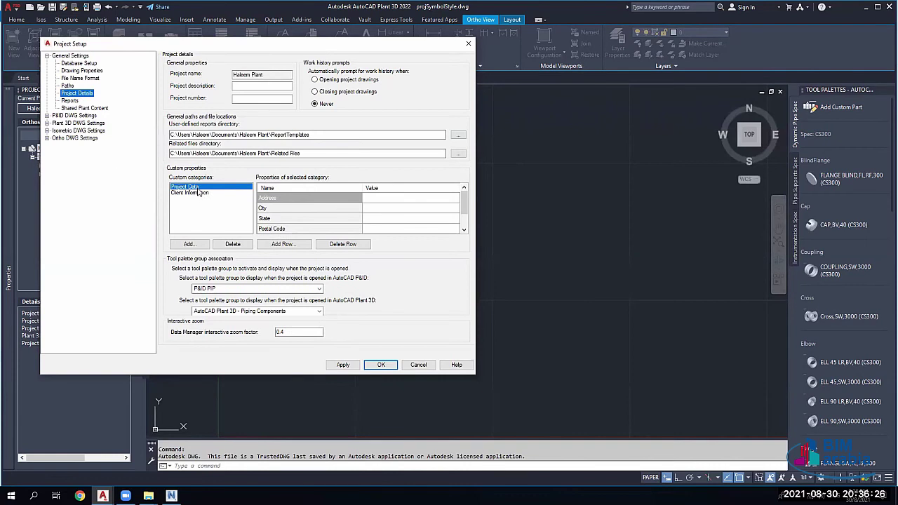
Step: Enter POWER PLANT as the project description, replacing the mistyped text
click(250, 85)
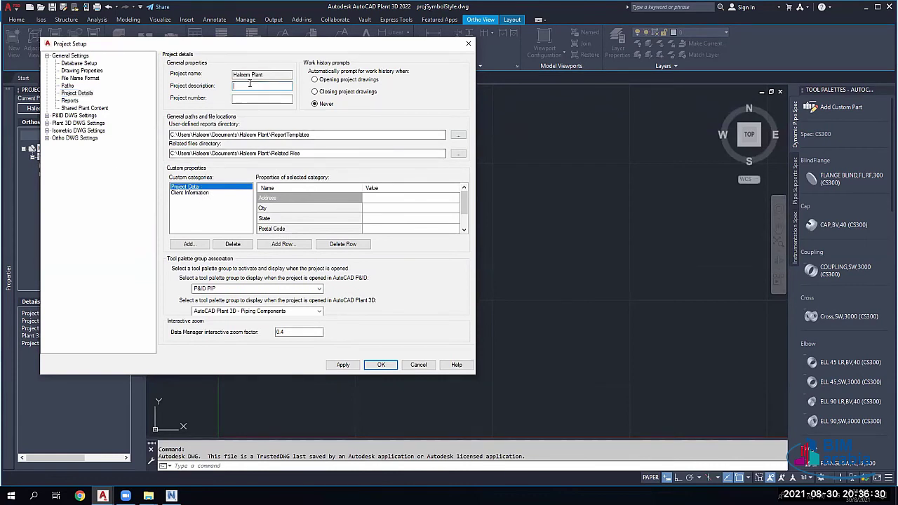
text(pOW)
key(BackSpace)
key(BackSpace)
key(BackSpace)
double_click(265, 83)
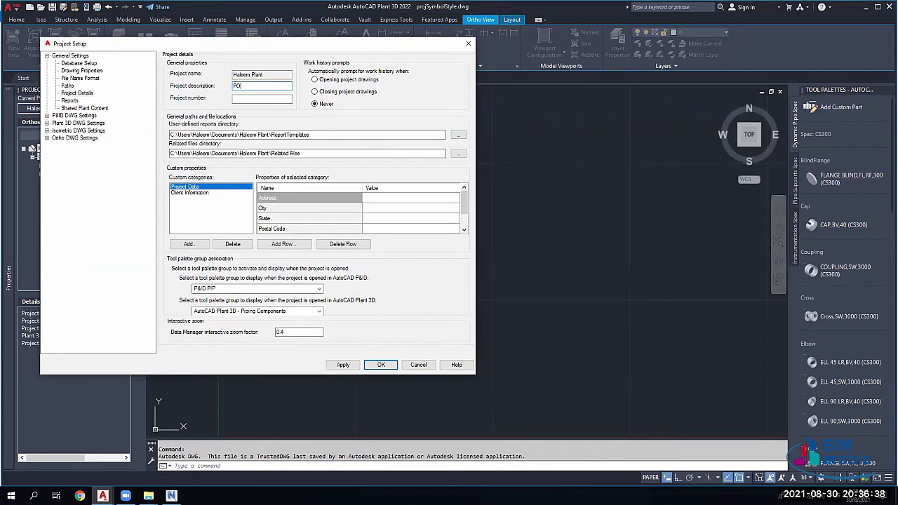
text(POWER PLANT)
click(257, 98)
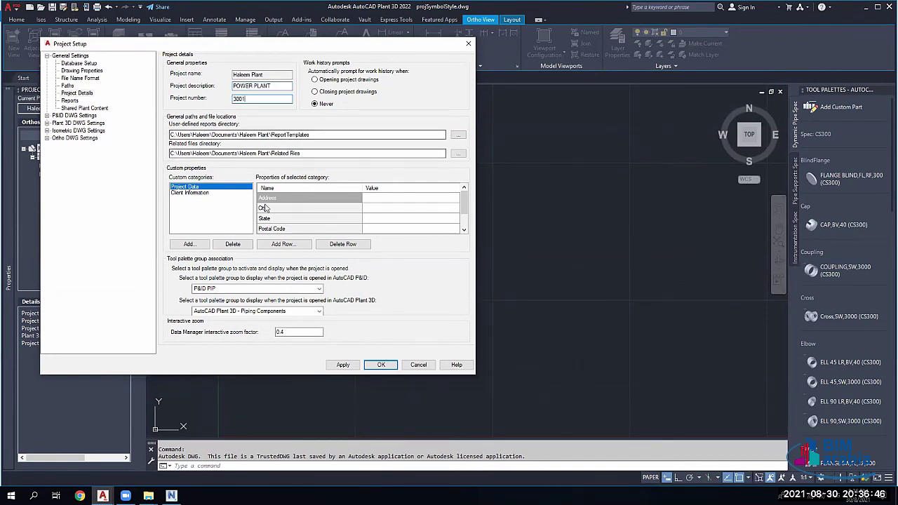
Step: Fill in the project's address, state and project manager values, then apply with OK
click(385, 197)
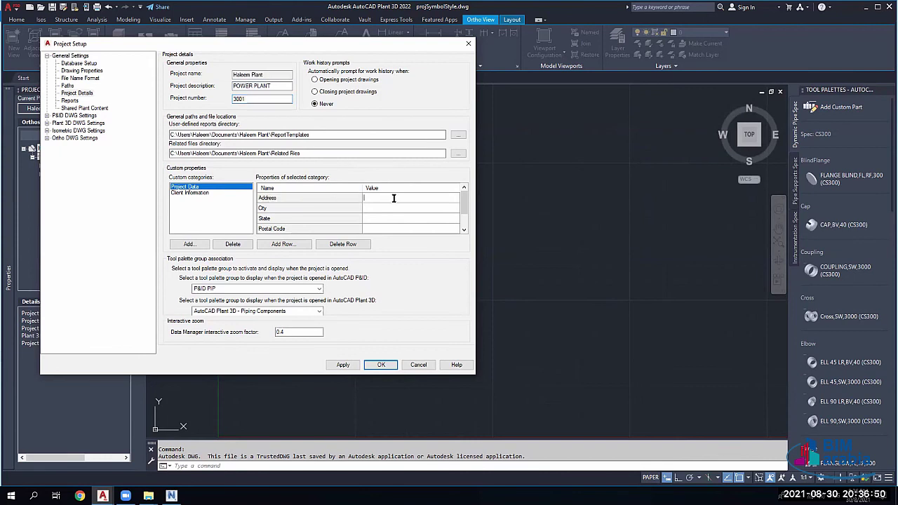
text(MANSOURA)
double_click(394, 198)
text(DAKAHLMANSOURA)
click(396, 218)
scroll(419, 226, down, 1)
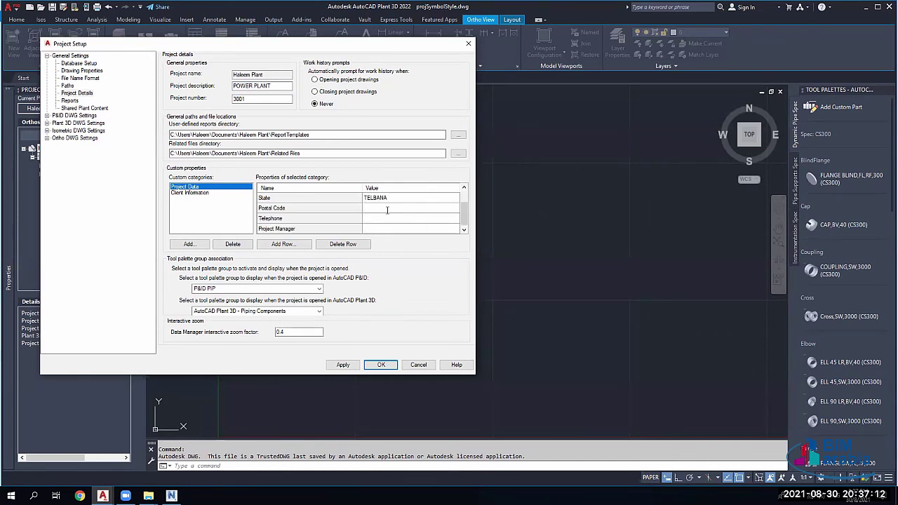
click(397, 227)
text(HALEEM2)
click(379, 365)
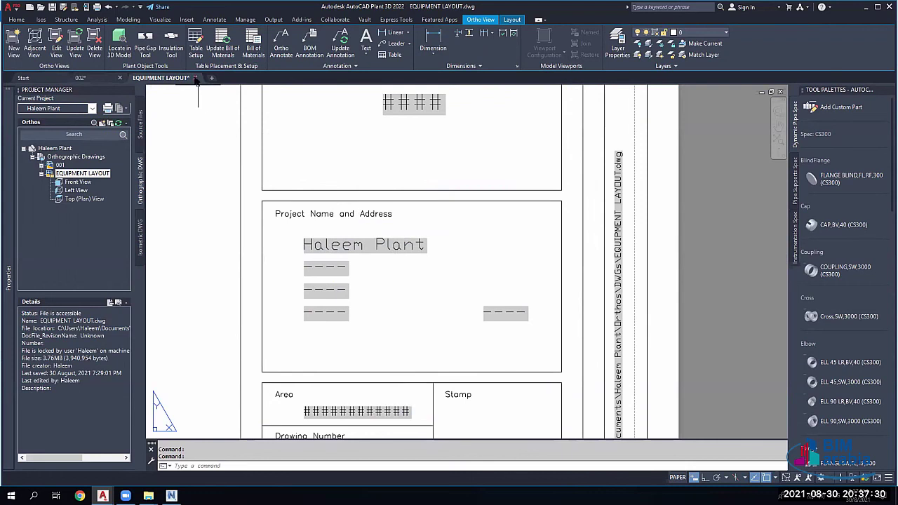
Step: Accept the title block update, reopen EQUIPMENT LAYOUT, and bring the Area and Drawing Number boxes into view
click(431, 270)
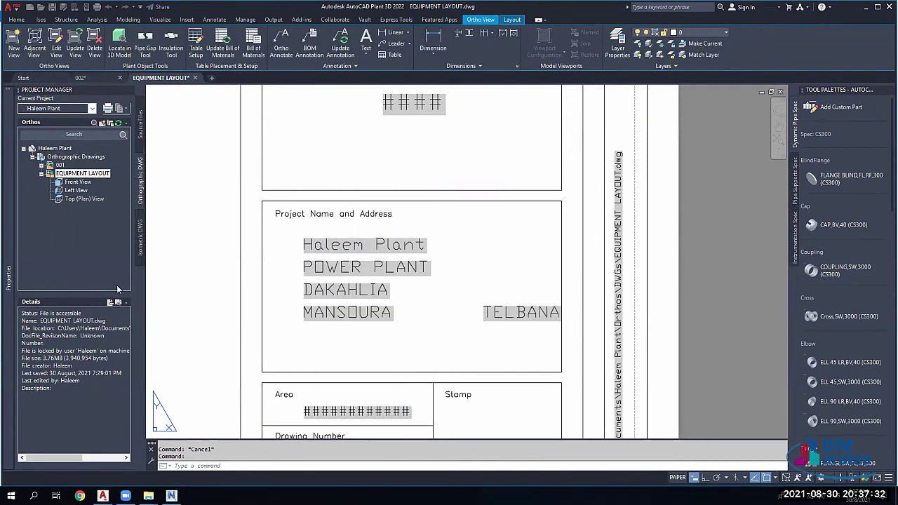
double_click(74, 175)
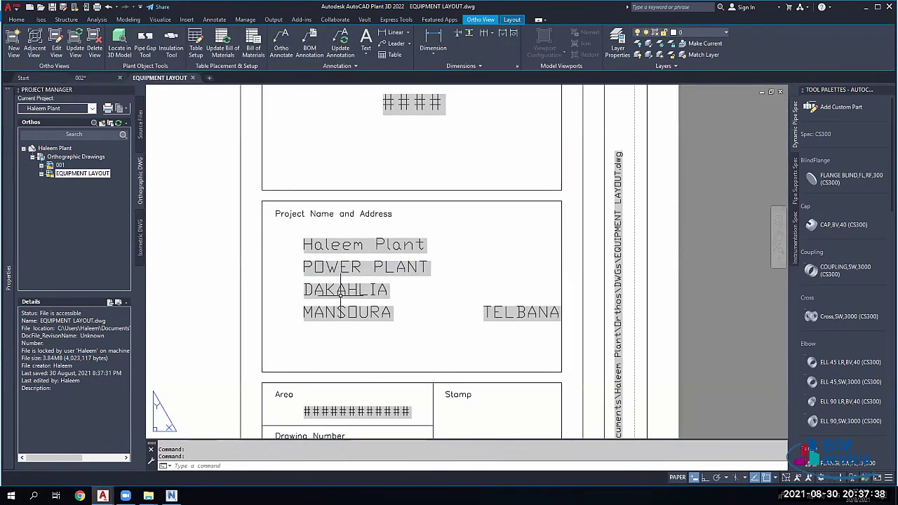
scroll(442, 249, down, 1)
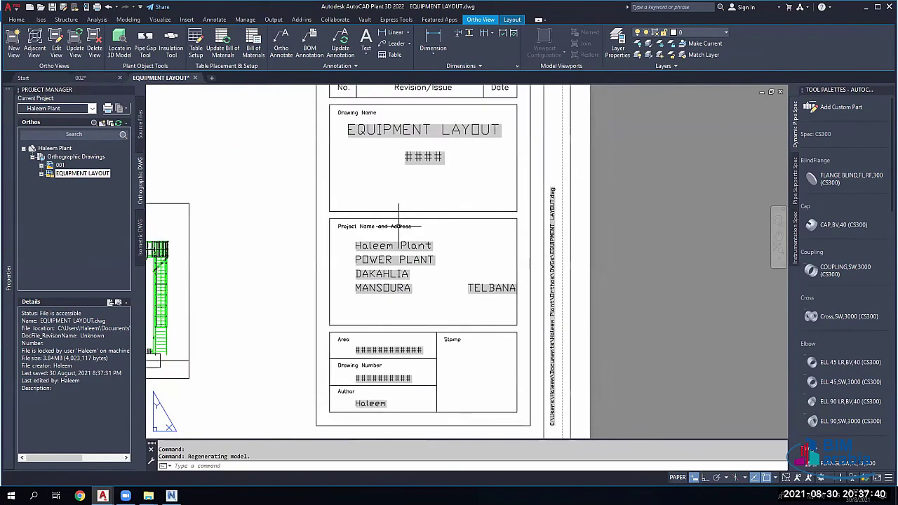
scroll(385, 359, up, 4)
middle_drag(357, 327, 357, 205)
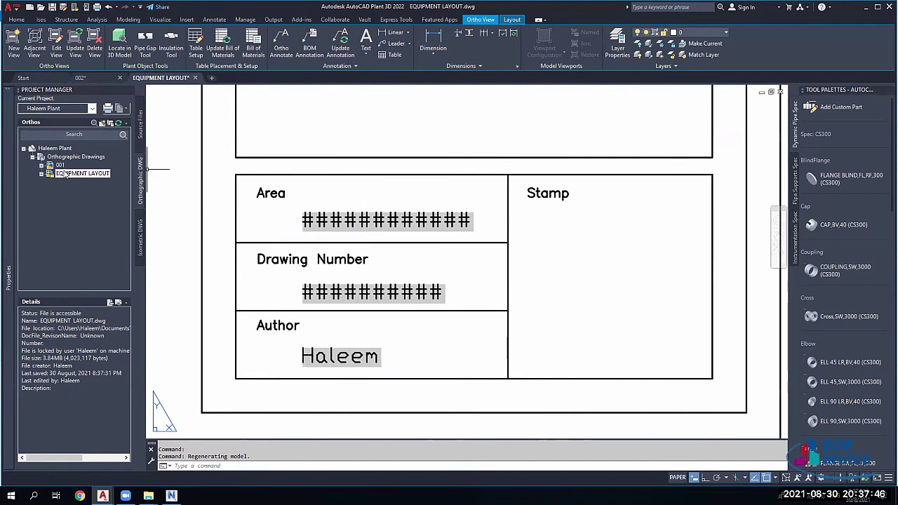
Step: Set EQUIPMENT LAYOUT's drawing properties to DWG Number EL-001 and Drawing Area AREA 01, then apply
right_click(87, 175)
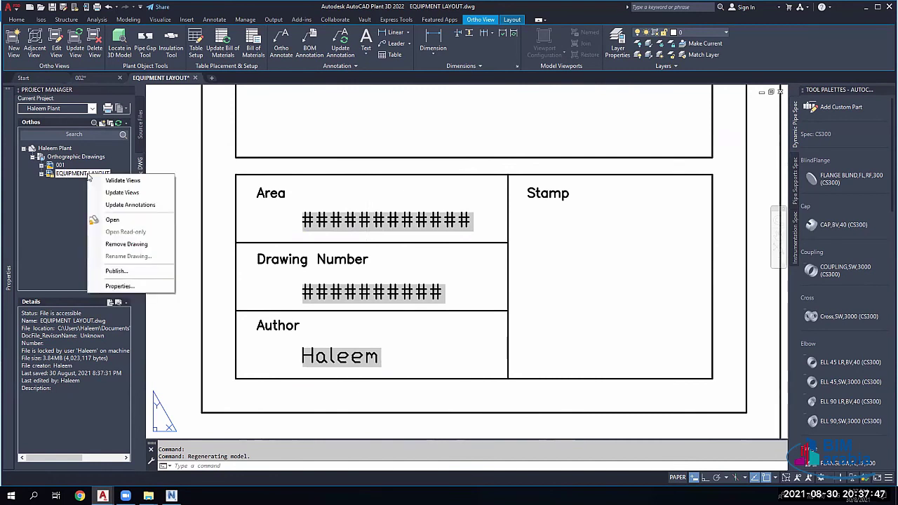
click(119, 286)
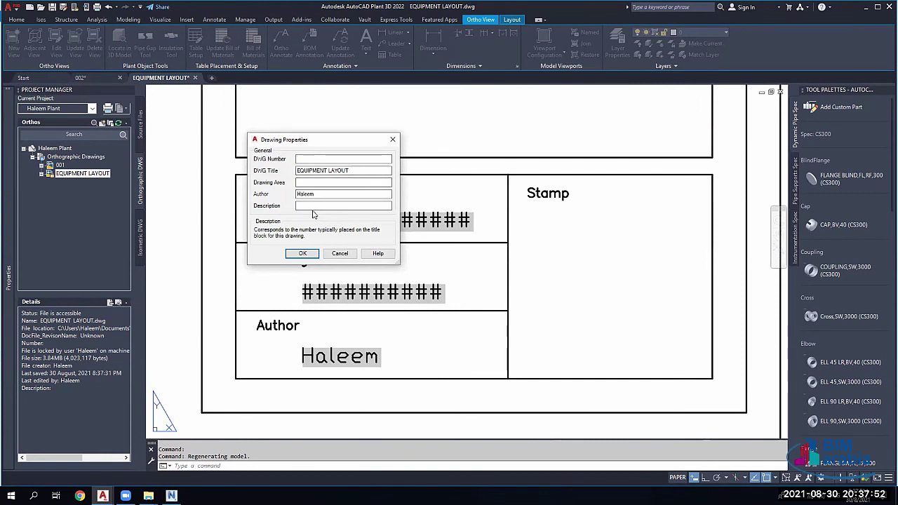
text(EL-001)
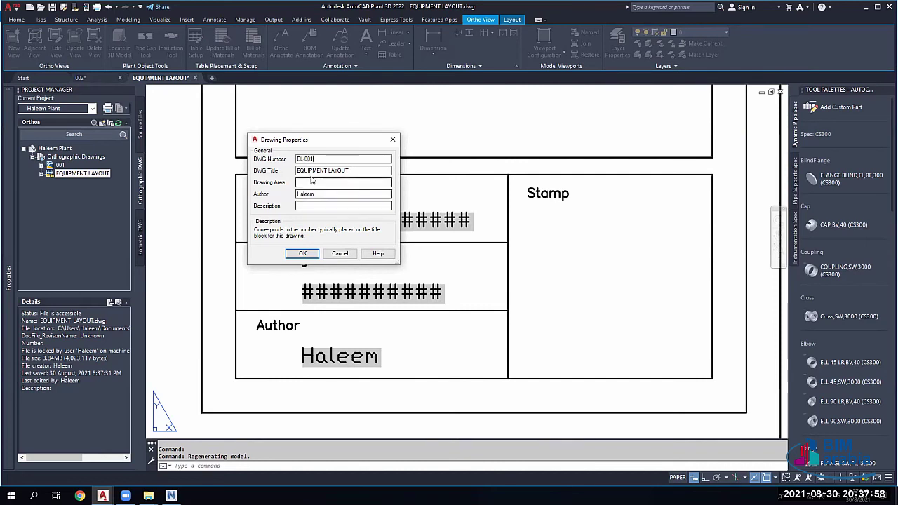
click(344, 183)
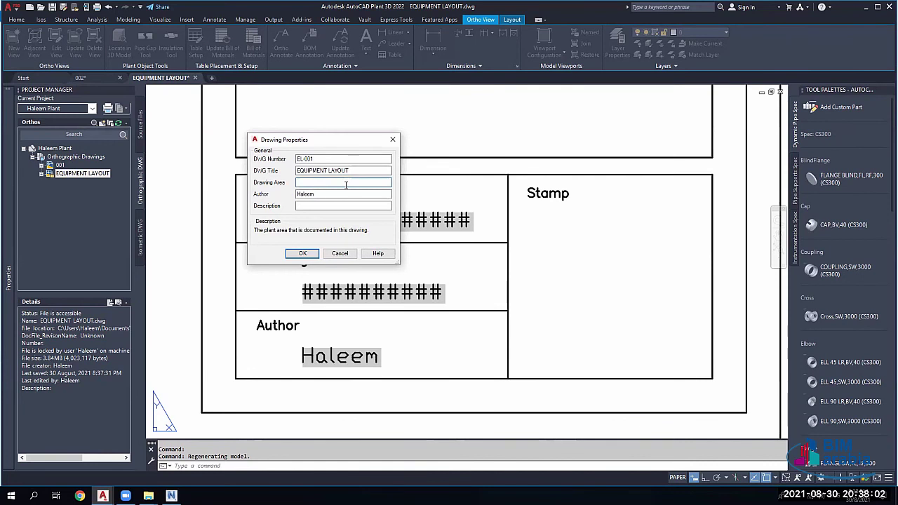
text(F)
text(GLUE )
text(RAEA01)
double_click(334, 182)
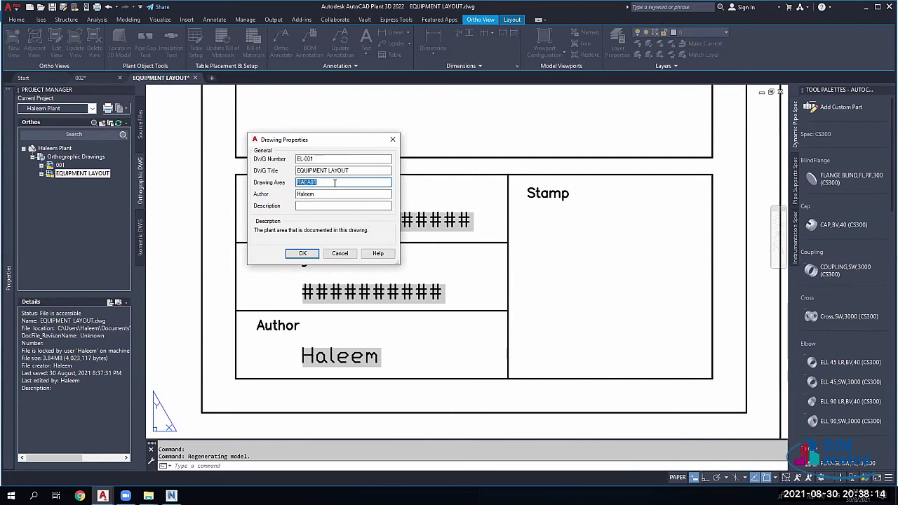
text(AREA)
click(334, 205)
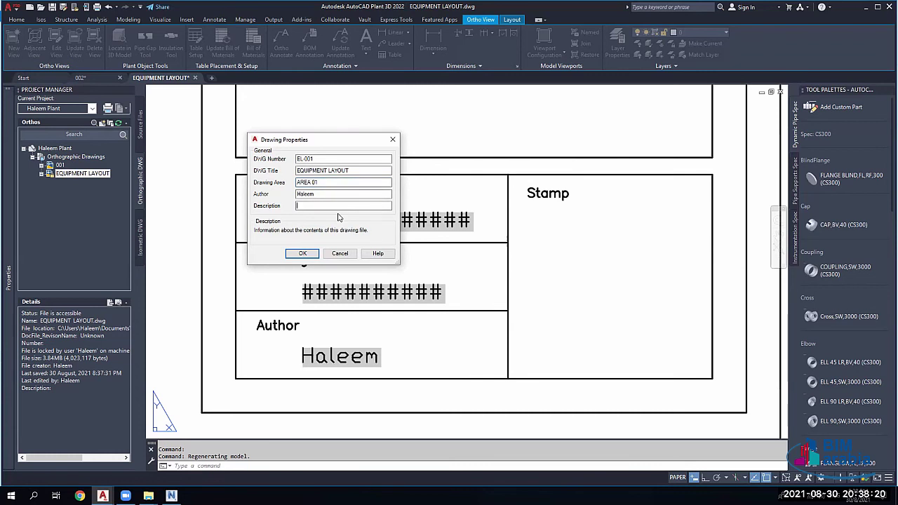
click(303, 253)
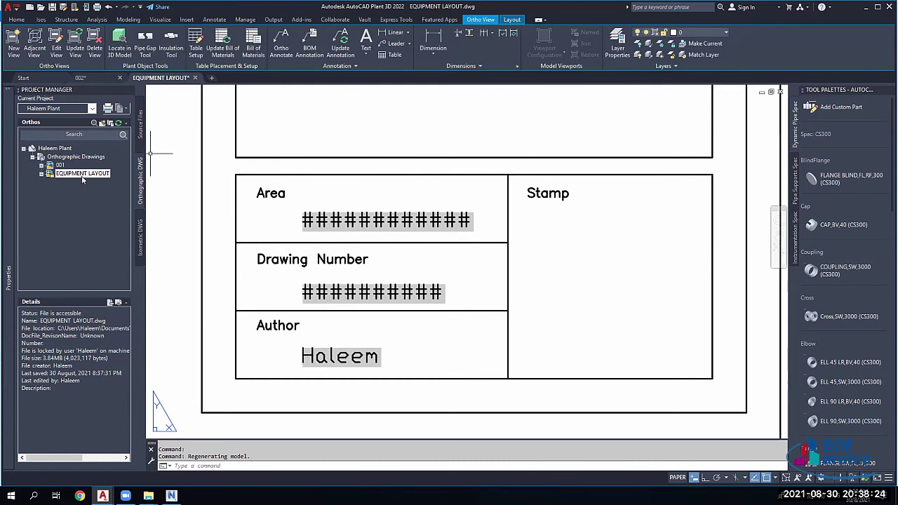
Step: Save the drawing and check that the title block shows AREA 01 and EL-001
click(195, 77)
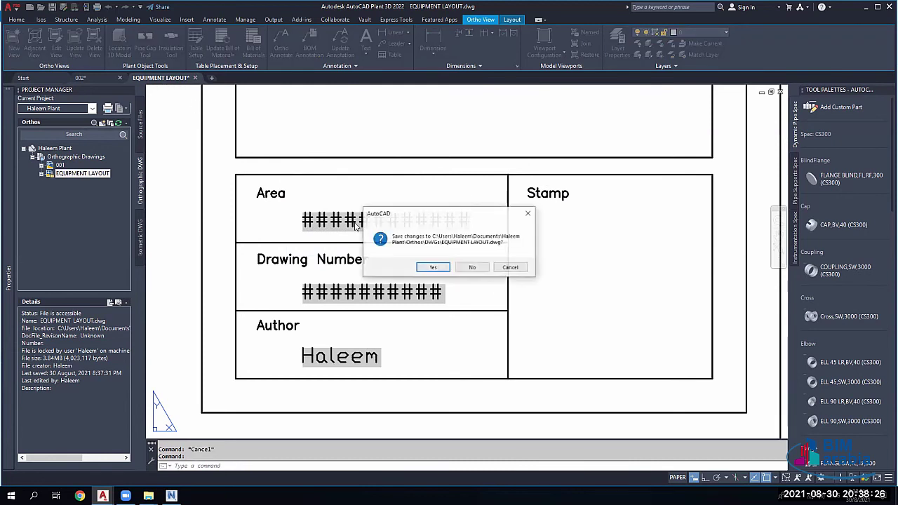
key(Escape)
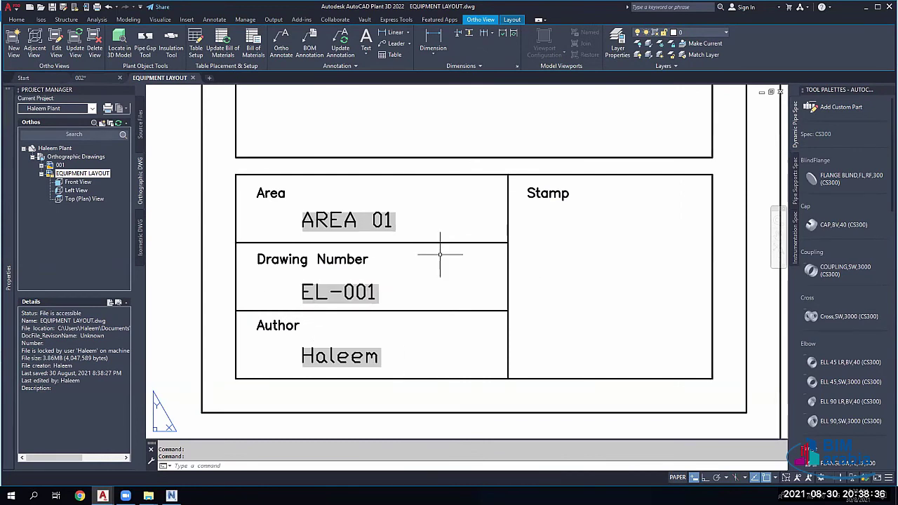
scroll(440, 252, down, 5)
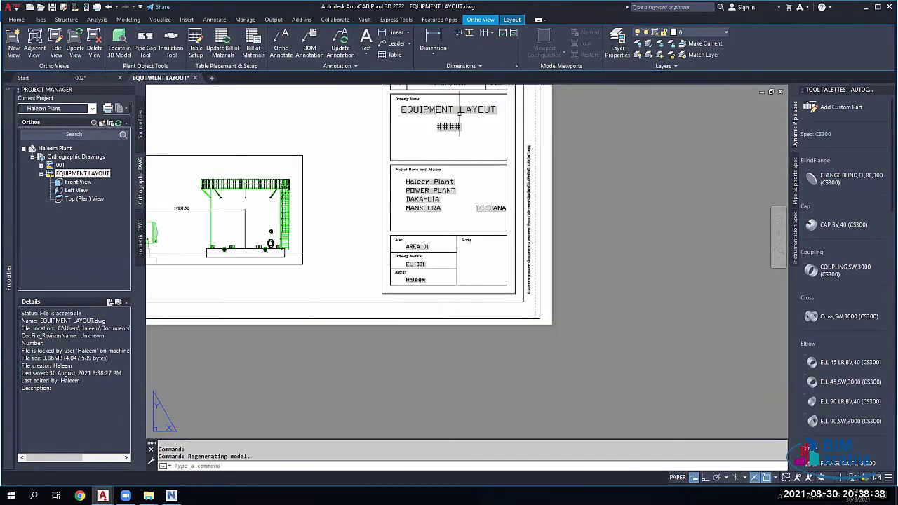
scroll(434, 163, up, 6)
mouse_move(433, 158)
middle_down()
mouse_move(431, 257)
mouse_move(489, 290)
middle_up()
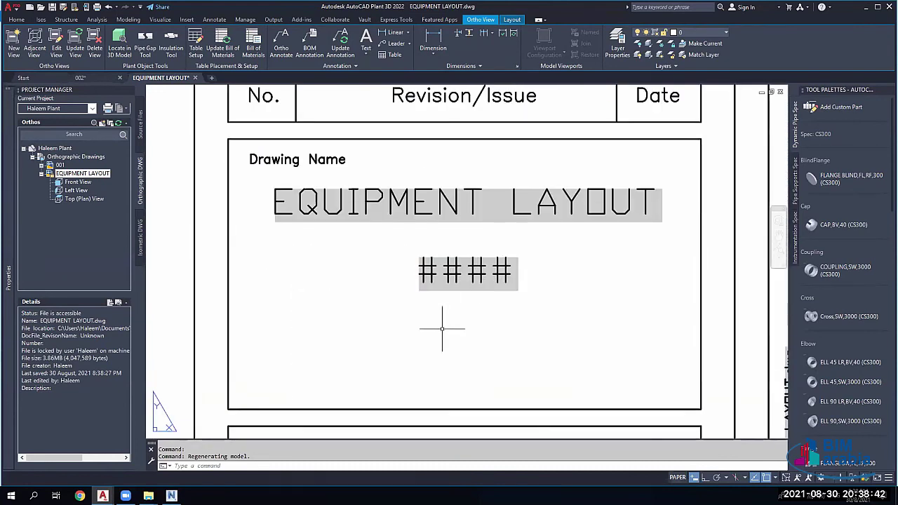
scroll(442, 321, down, 8)
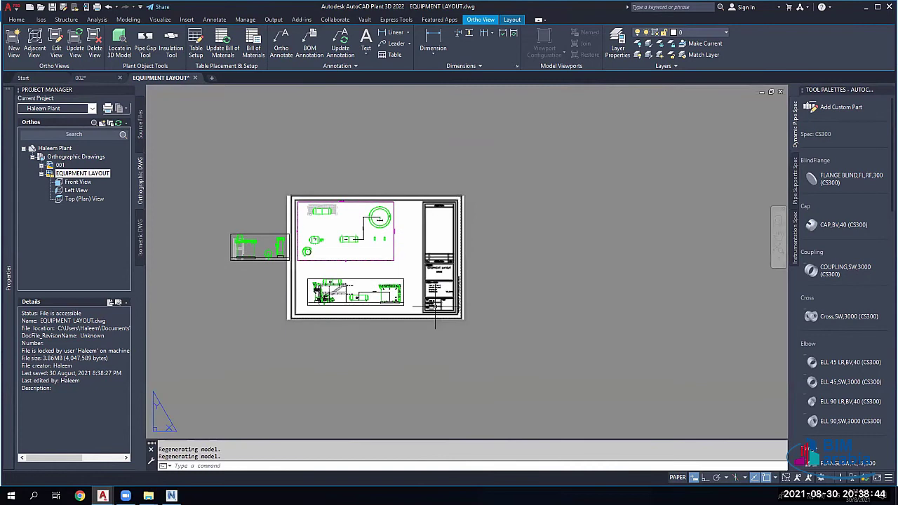
scroll(425, 293, up, 8)
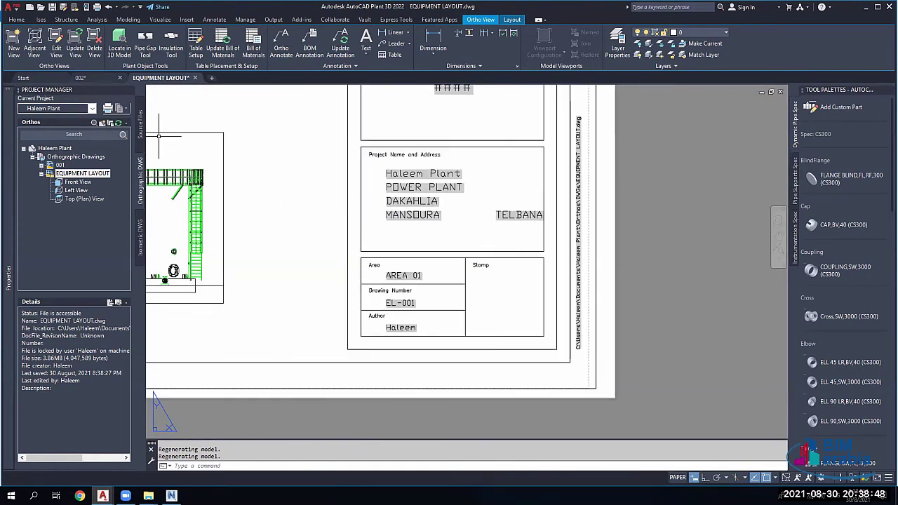
click(54, 148)
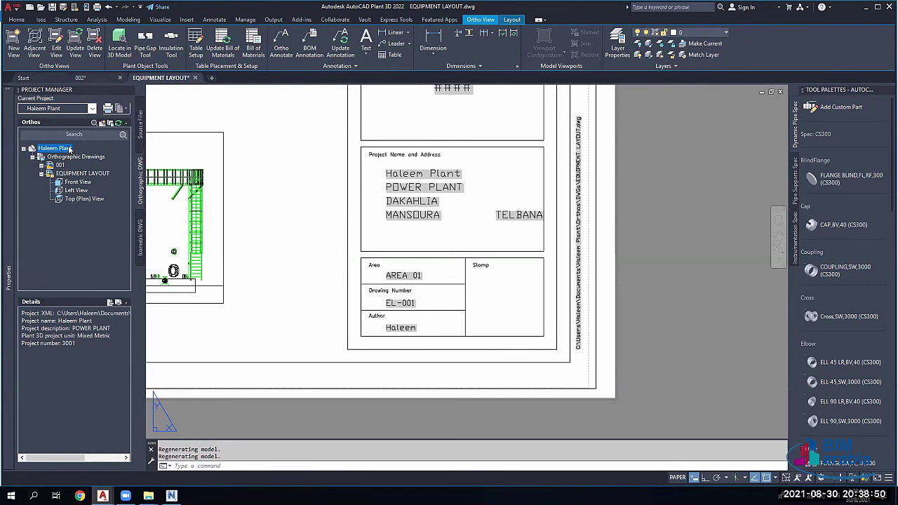
click(55, 149)
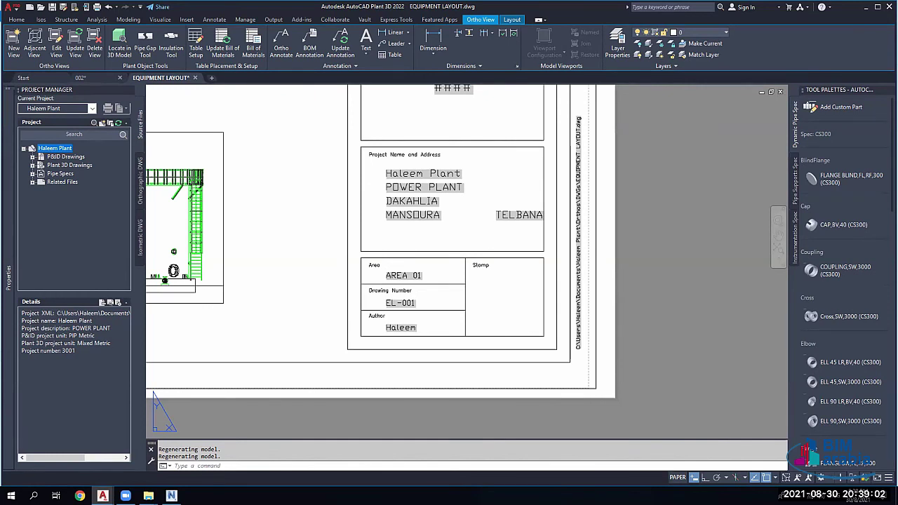
click(141, 179)
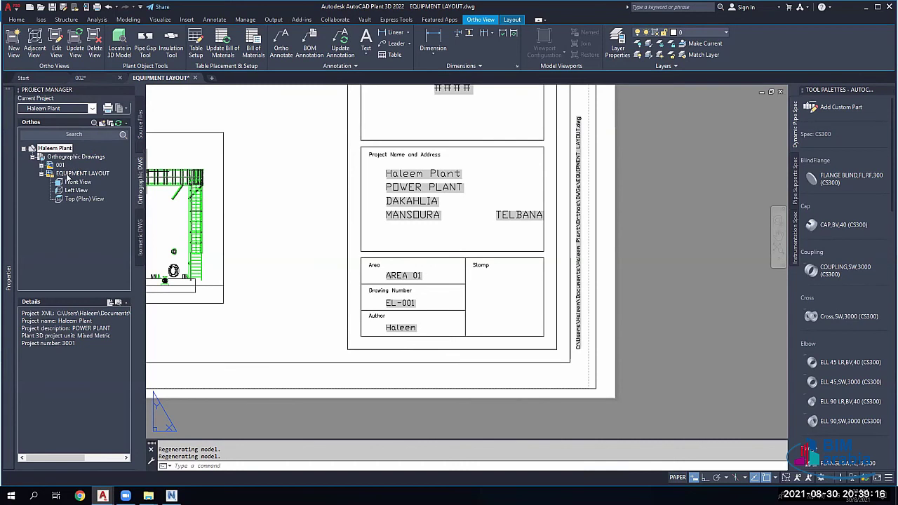
click(70, 174)
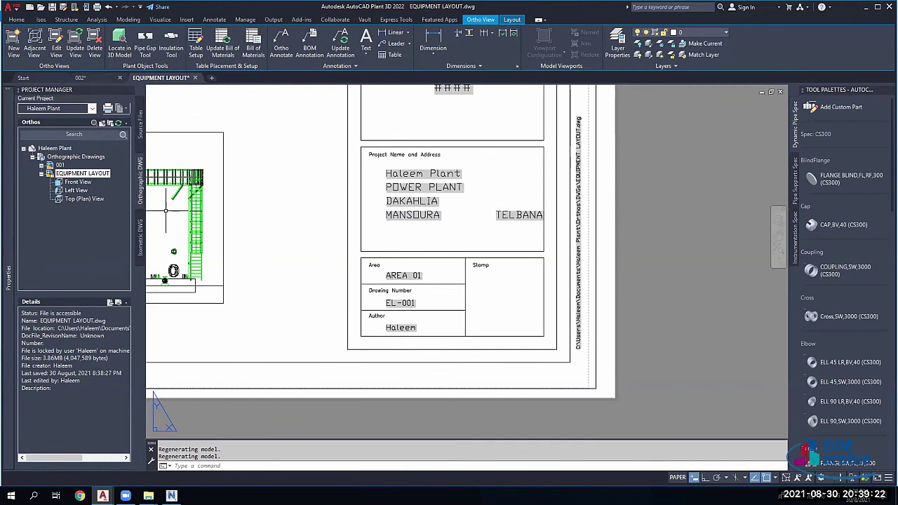
click(139, 237)
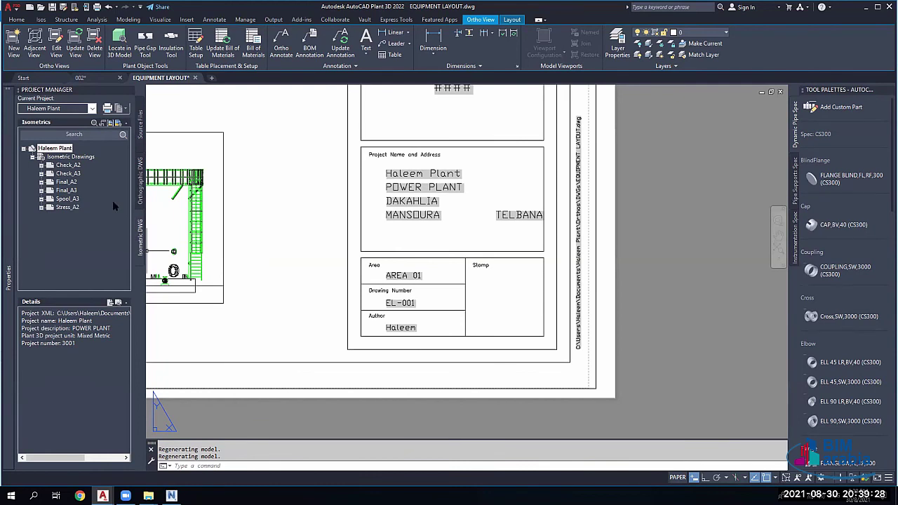
click(139, 191)
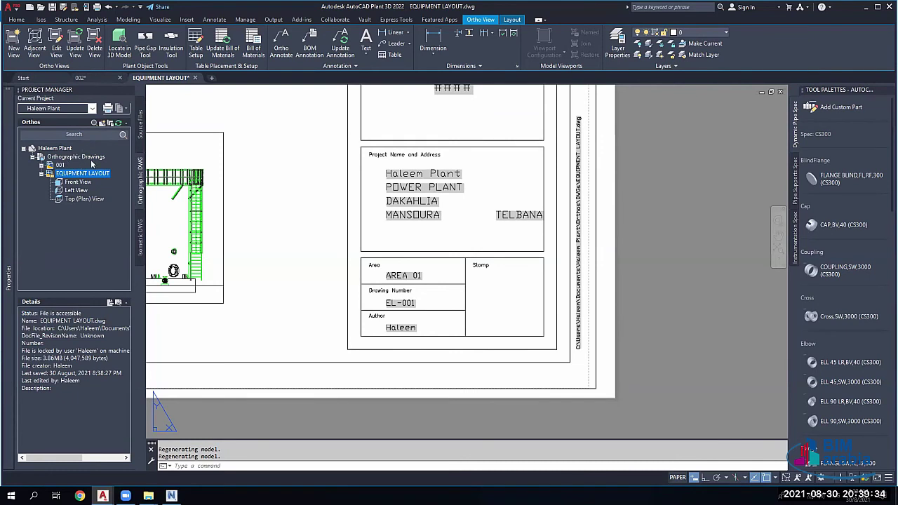
click(139, 126)
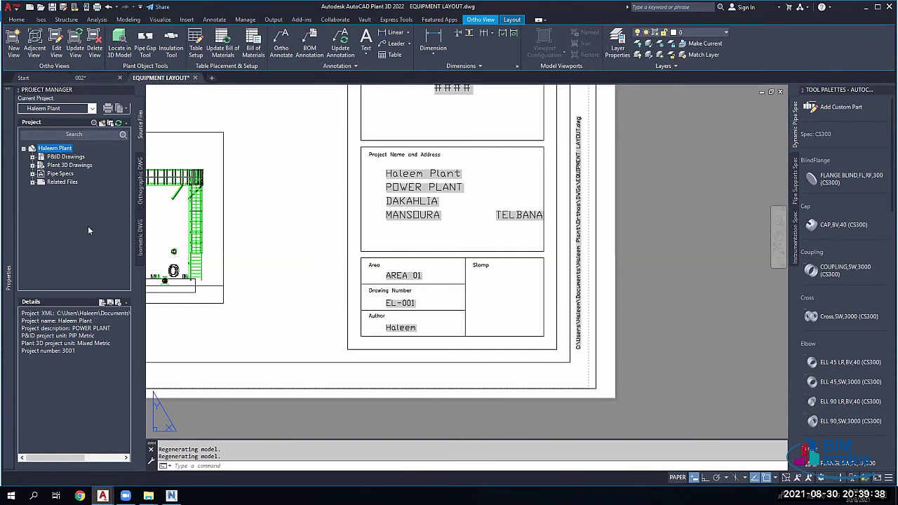
click(53, 182)
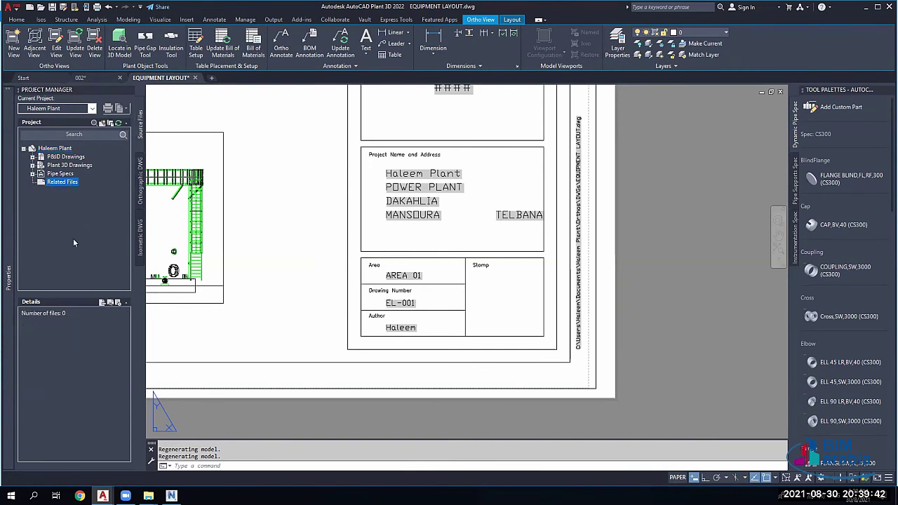
click(138, 185)
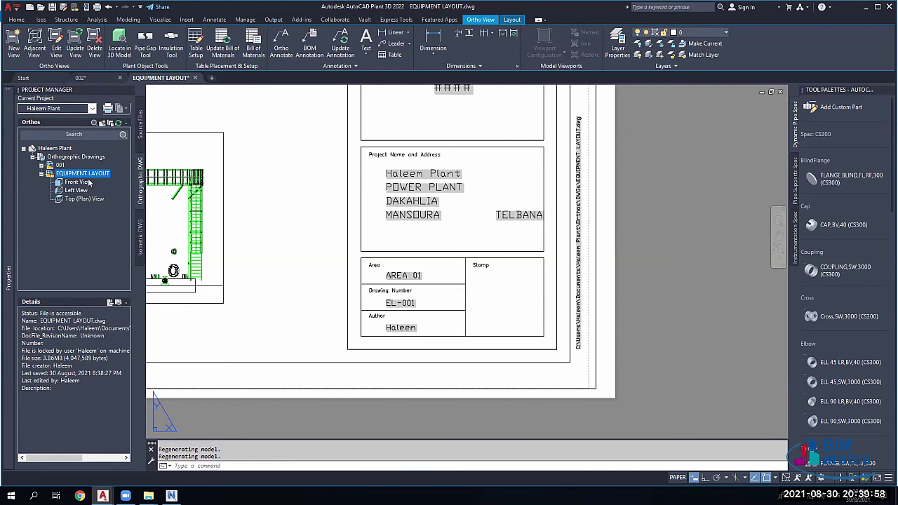
Step: Inspect EQUIPMENT LAYOUT's Front, Top (Plan) and Left View entries in Project Manager
click(81, 182)
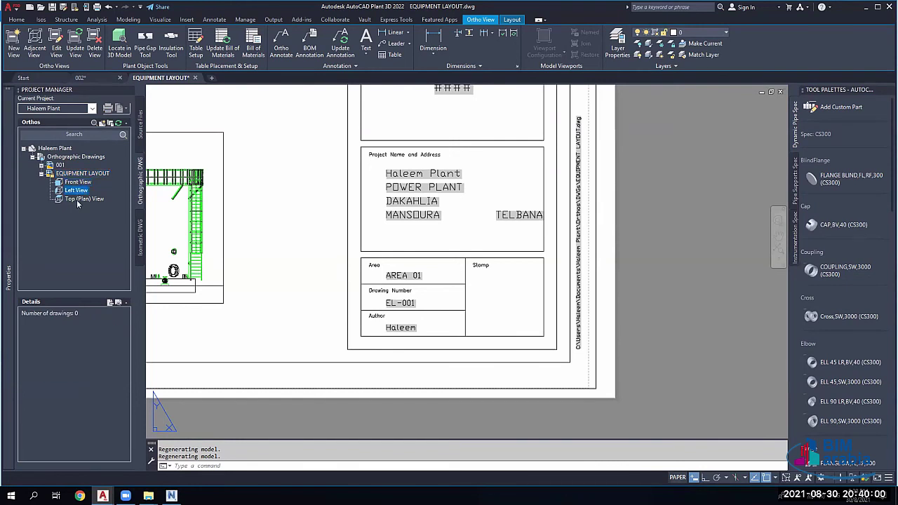
click(83, 199)
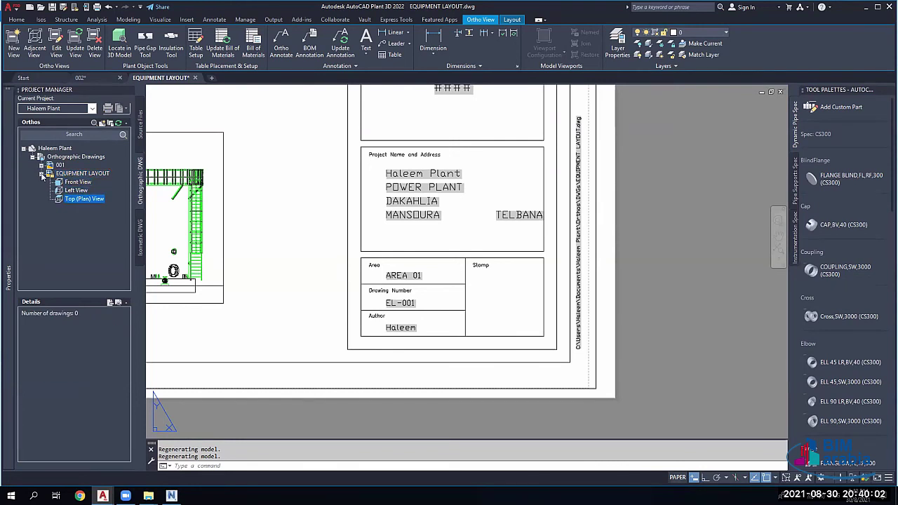
click(49, 174)
click(70, 190)
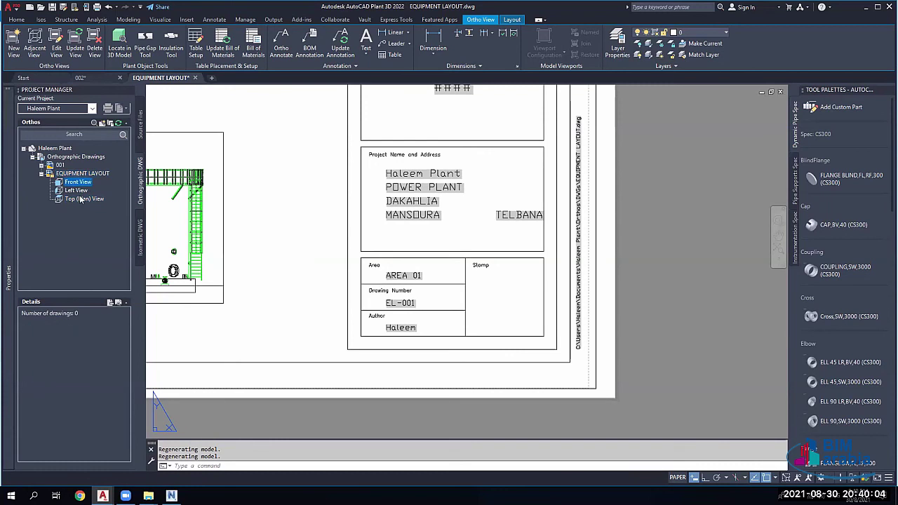
right_click(76, 183)
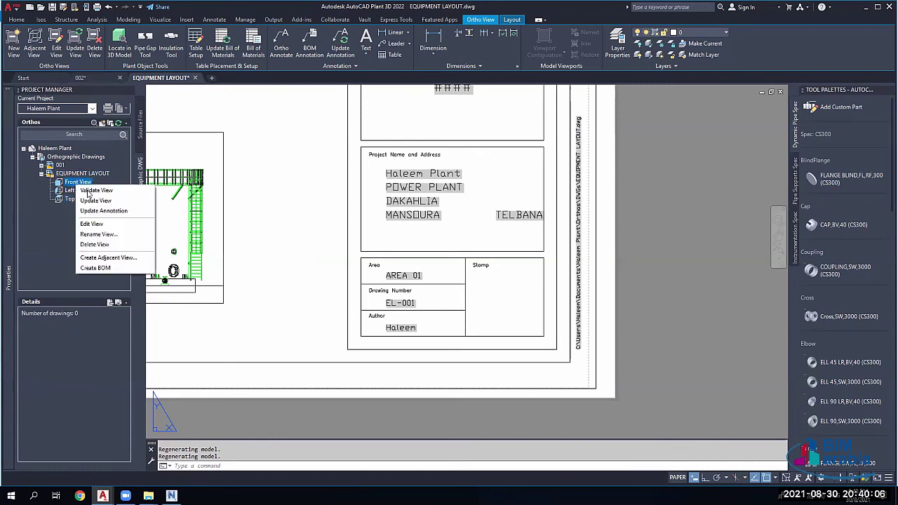
click(57, 238)
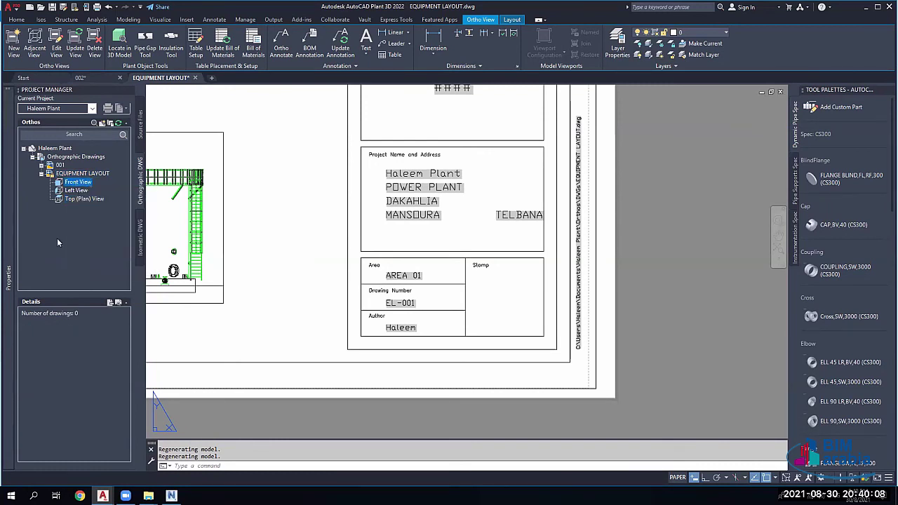
Step: Zoom and pan around the regenerated EQUIPMENT LAYOUT sheet to see it whole
scroll(346, 239, down, 5)
middle_drag(347, 239, 477, 263)
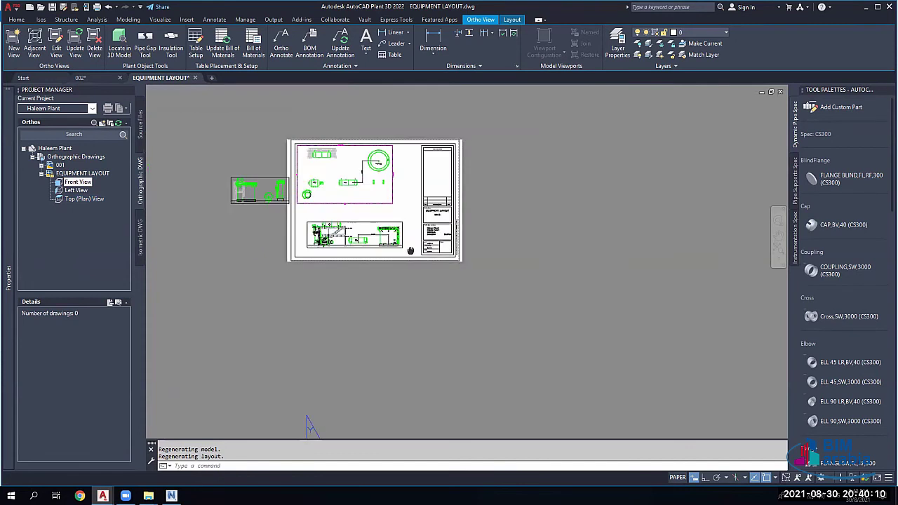
scroll(379, 183, up, 6)
scroll(379, 186, down, 5)
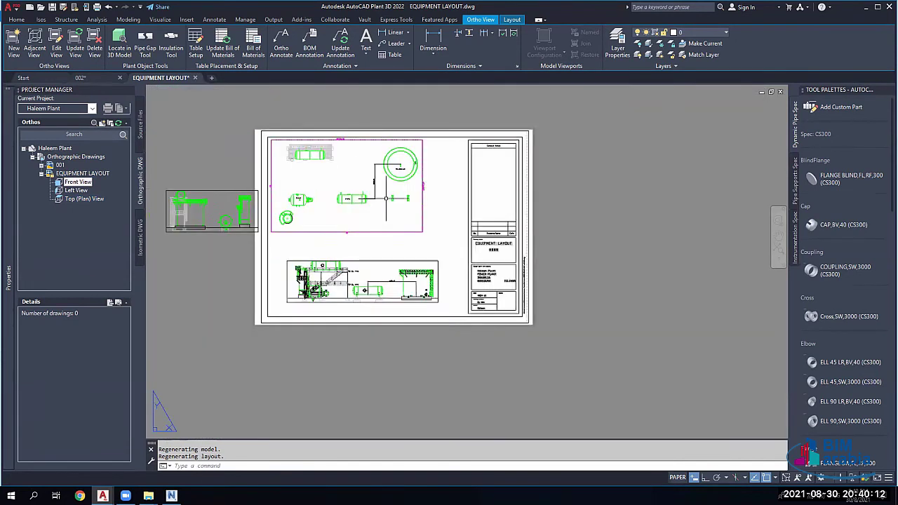
middle_drag(379, 186, 459, 149)
scroll(565, 242, up, 4)
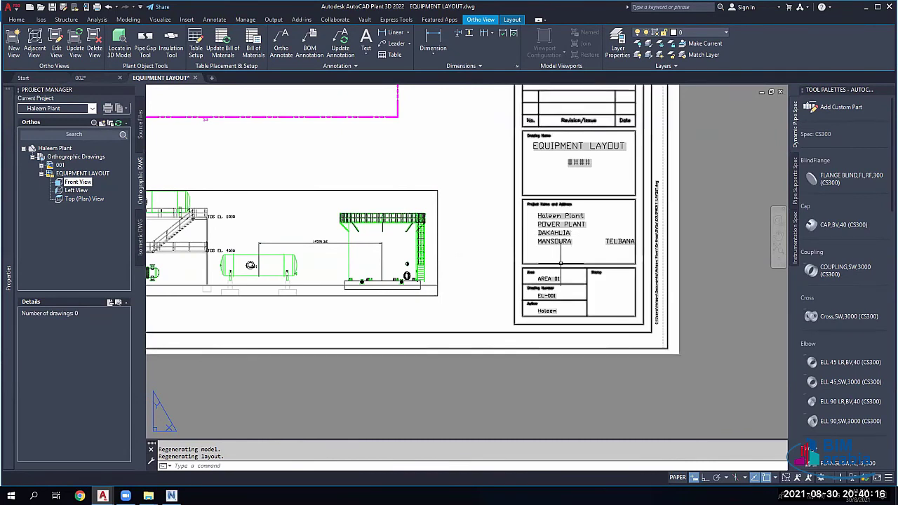
scroll(561, 264, down, 3)
middle_drag(312, 106, 362, 154)
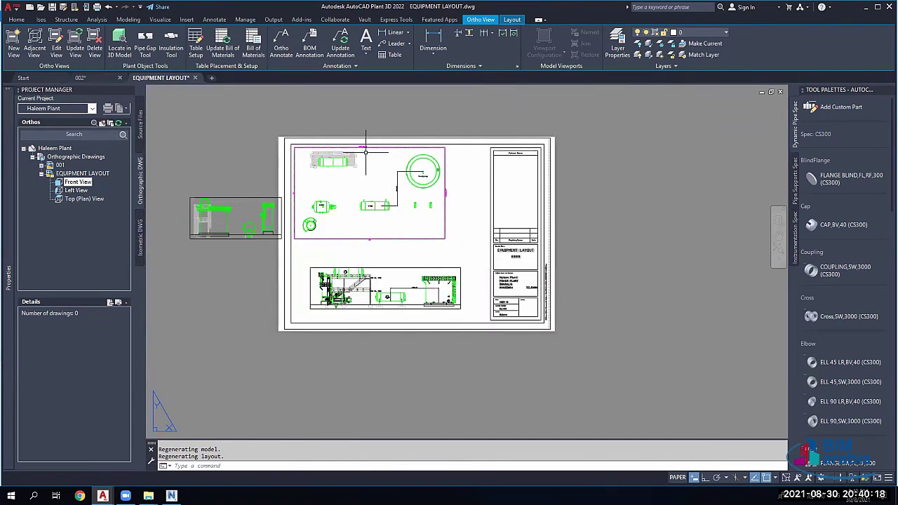
scroll(365, 151, up, 5)
scroll(267, 224, down, 3)
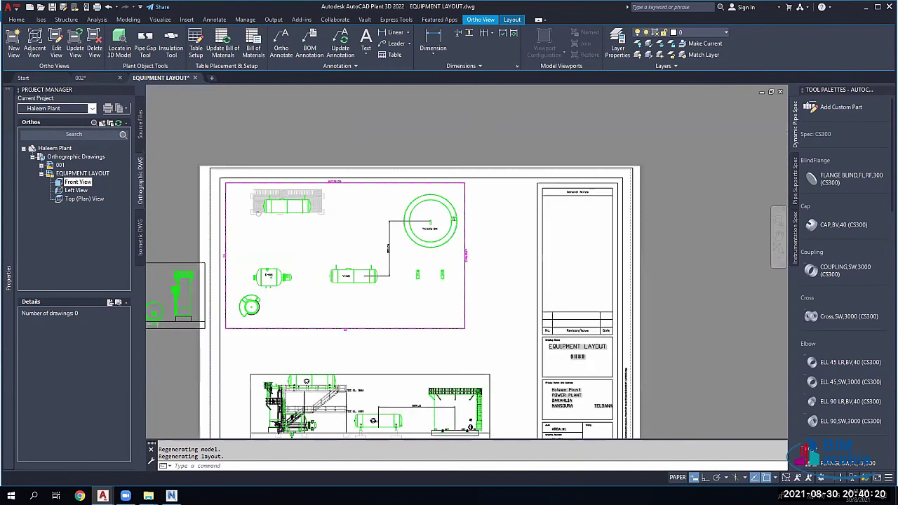
scroll(304, 250, down, 1)
scroll(304, 251, up, 5)
middle_drag(339, 299, 340, 278)
scroll(371, 260, down, 5)
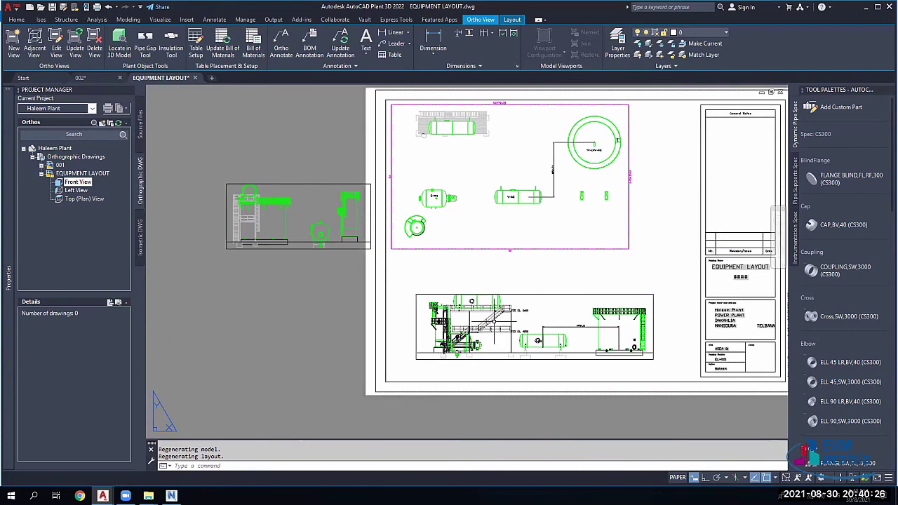
middle_drag(491, 287, 503, 250)
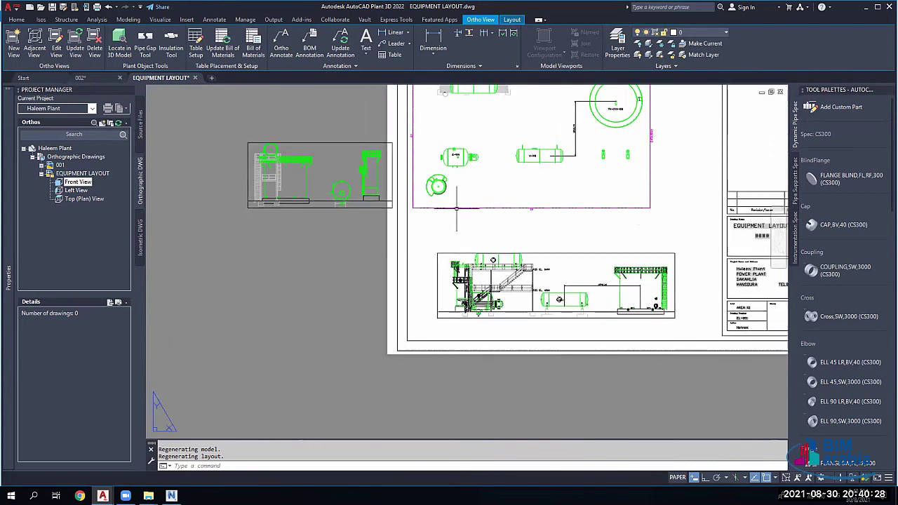
middle_drag(413, 200, 388, 186)
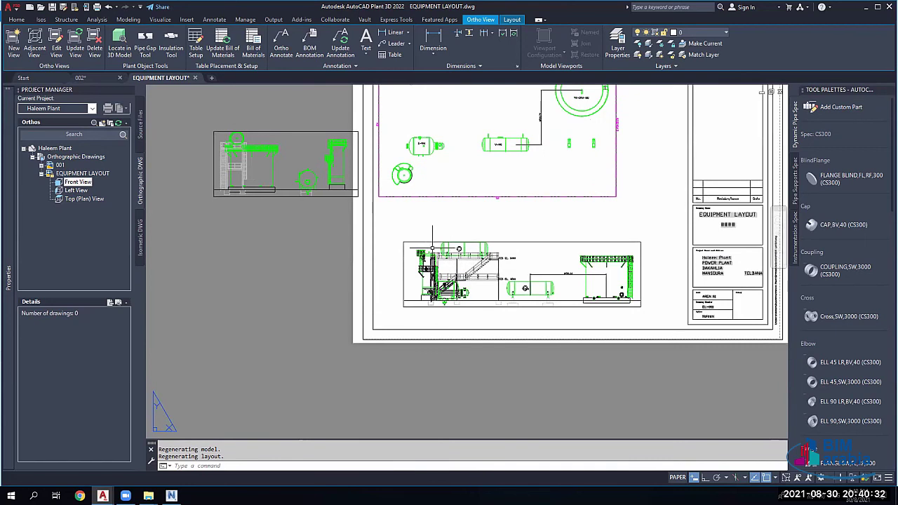
scroll(499, 284, up, 5)
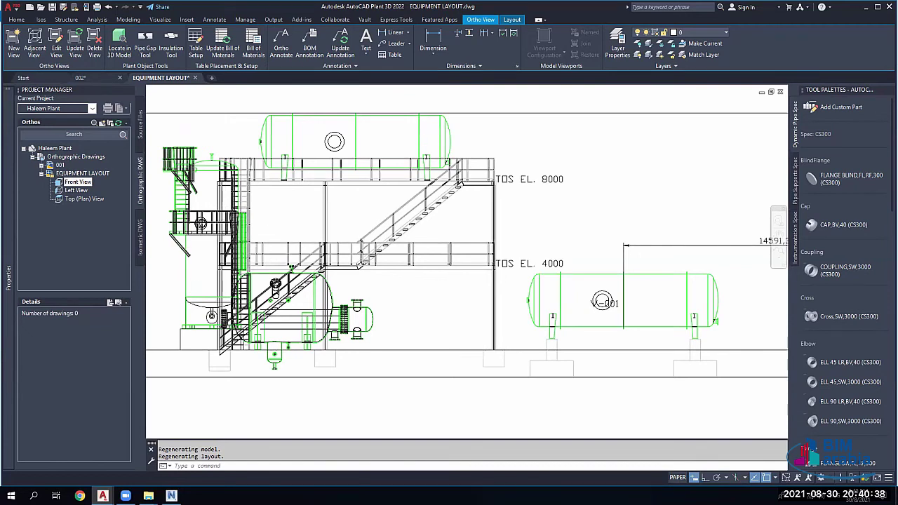
scroll(329, 232, down, 2)
scroll(256, 243, down, 4)
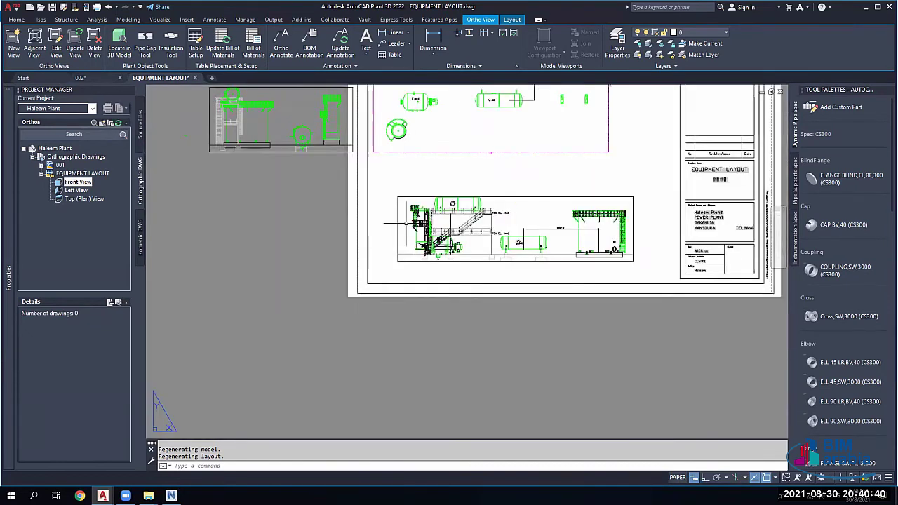
Step: Try Adjacent View from the side view, then the plan view viewport, dismissing each attempt
click(303, 202)
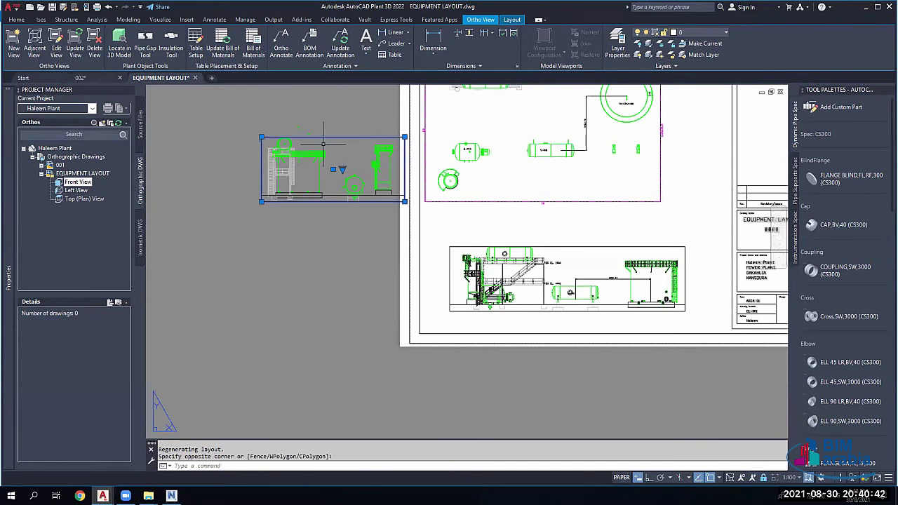
click(35, 42)
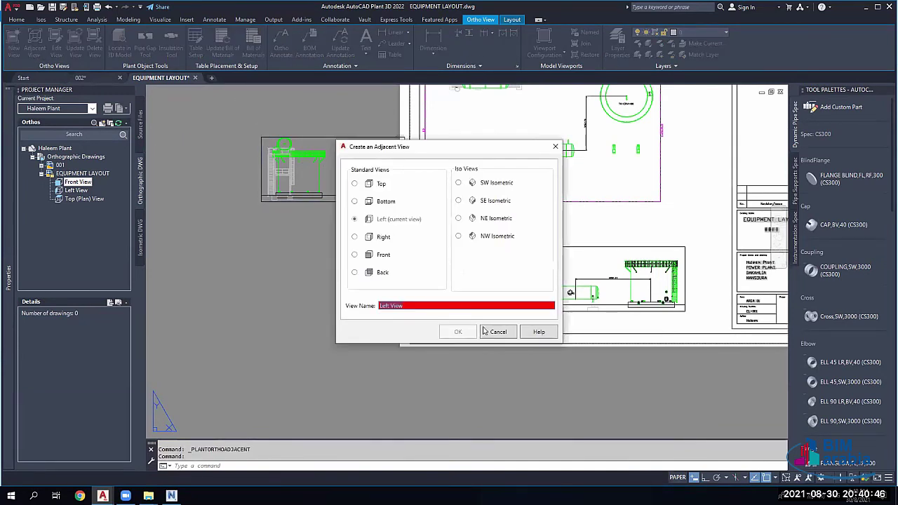
click(498, 331)
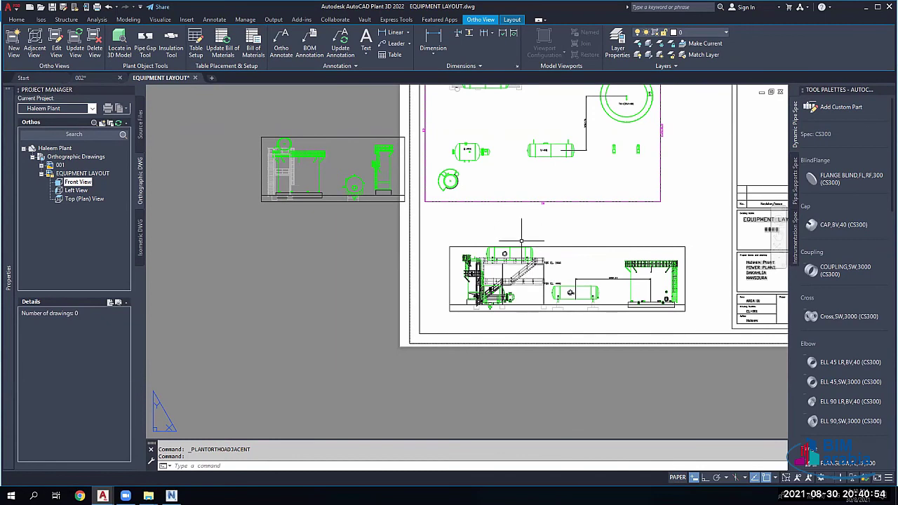
click(510, 203)
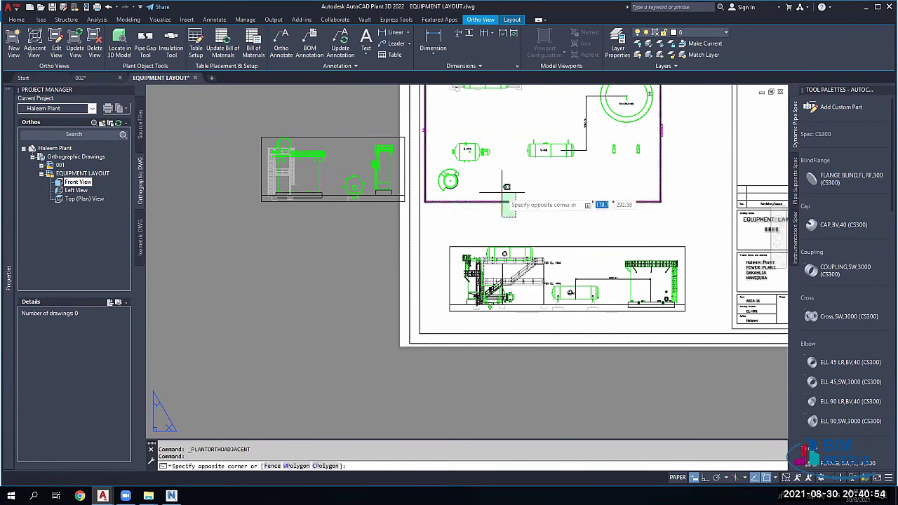
click(35, 43)
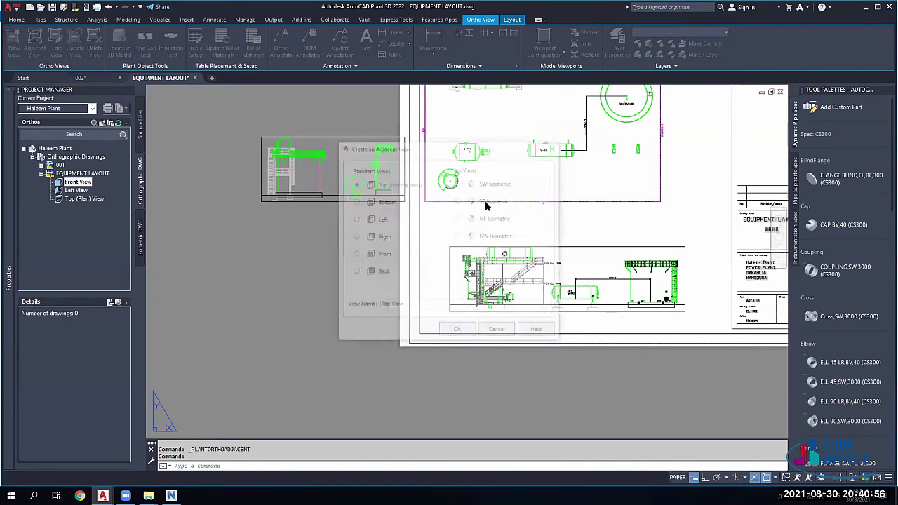
click(554, 148)
Step: Rerun Adjacent View with the Top View as base and choose Front
click(32, 46)
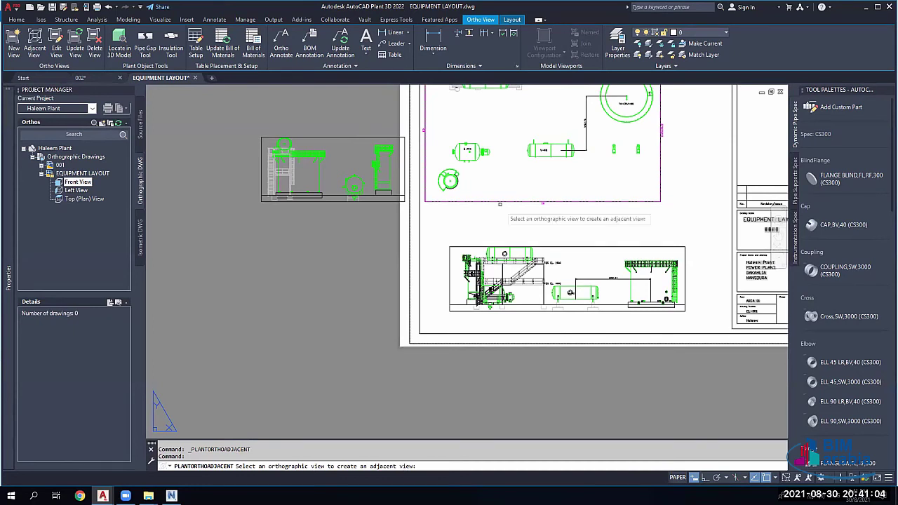
click(494, 198)
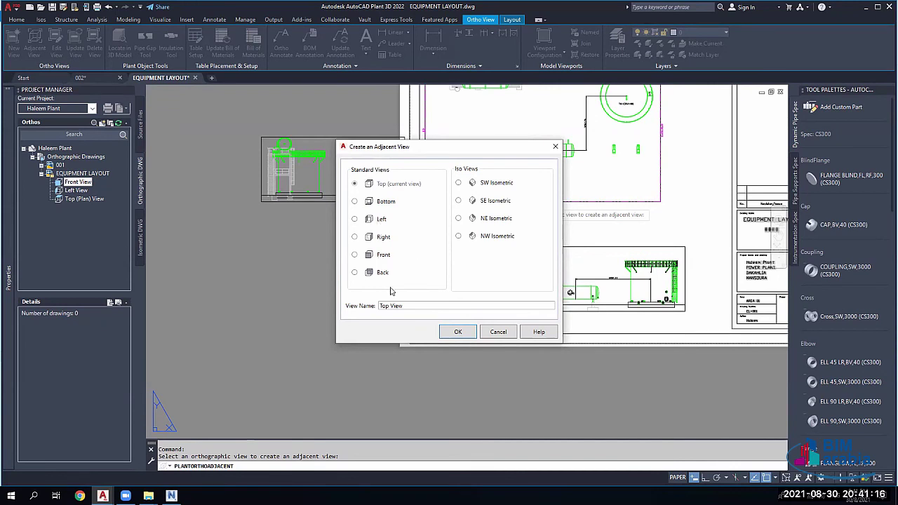
click(369, 259)
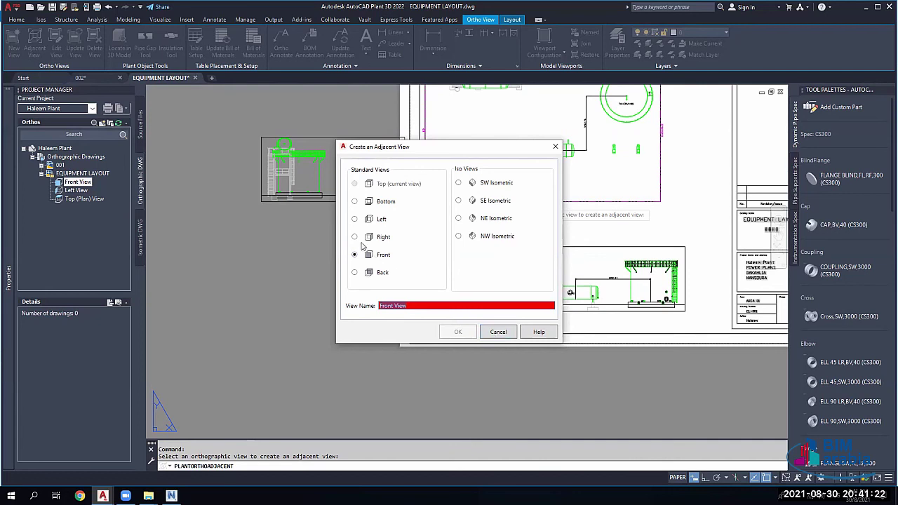
Step: Cancel the dialog, window-select the side view, try a Front adjacent view, then abandon it
click(498, 332)
click(346, 118)
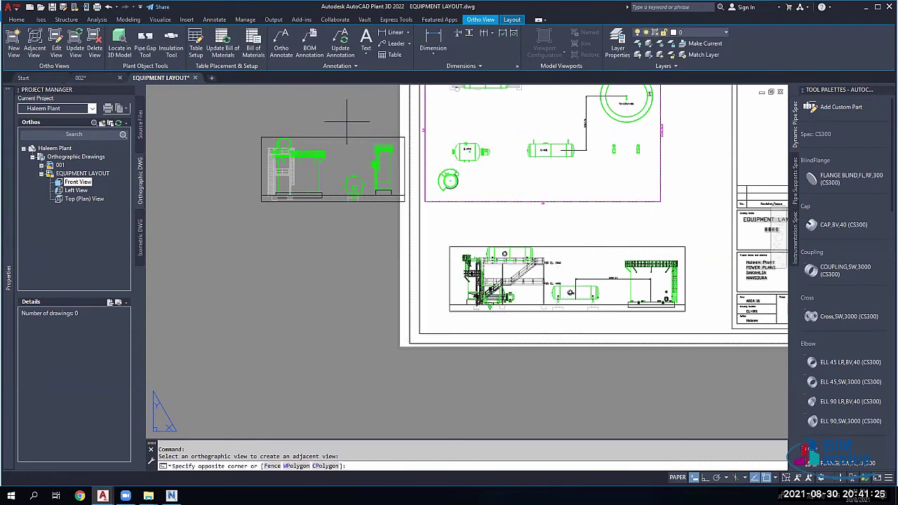
click(322, 148)
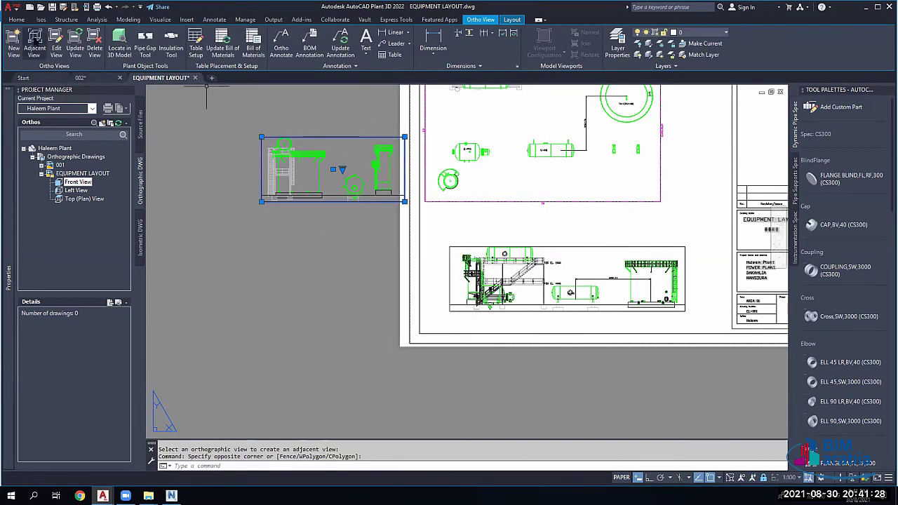
click(34, 41)
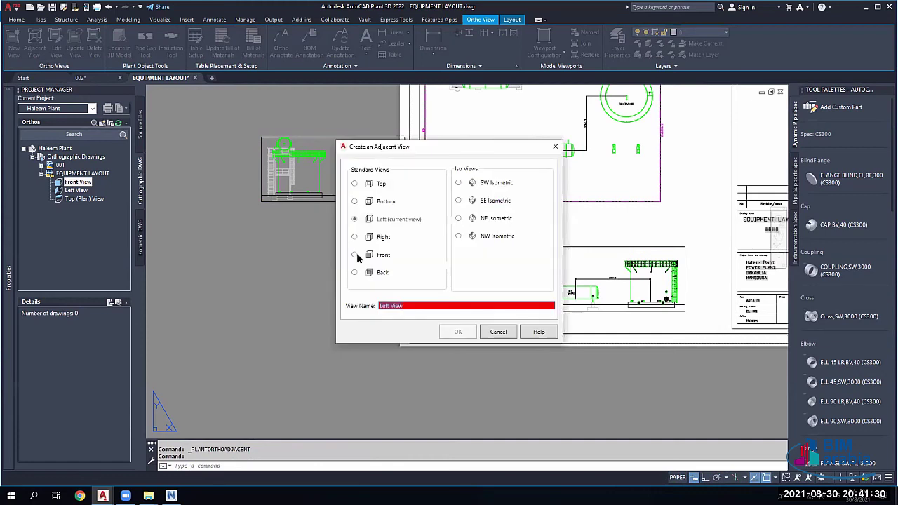
click(355, 255)
key(Escape)
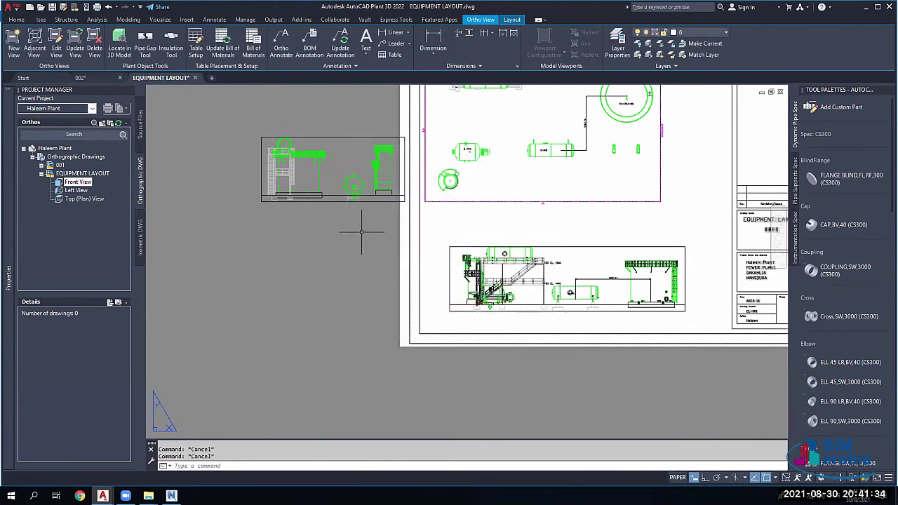
click(360, 233)
Step: Retry Adjacent View from the side view, toggling Front and Right, then cancel without creating it
click(195, 150)
click(42, 48)
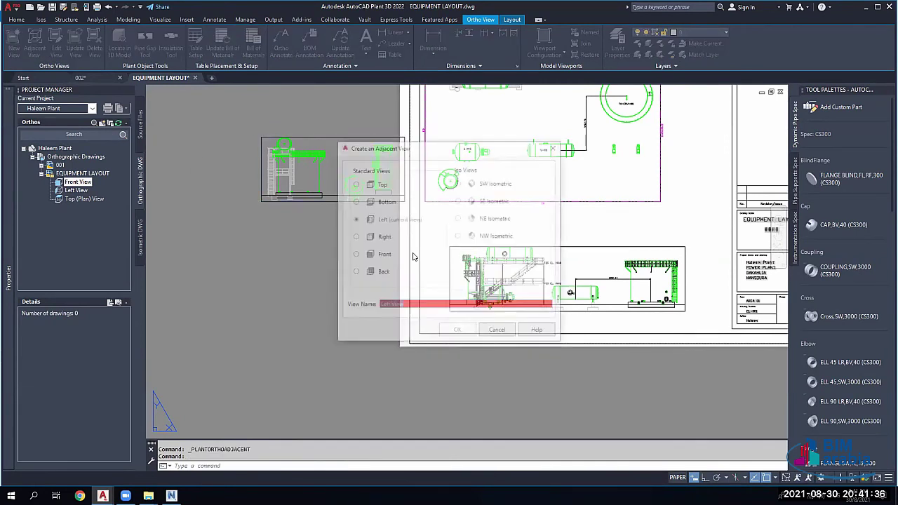
click(355, 255)
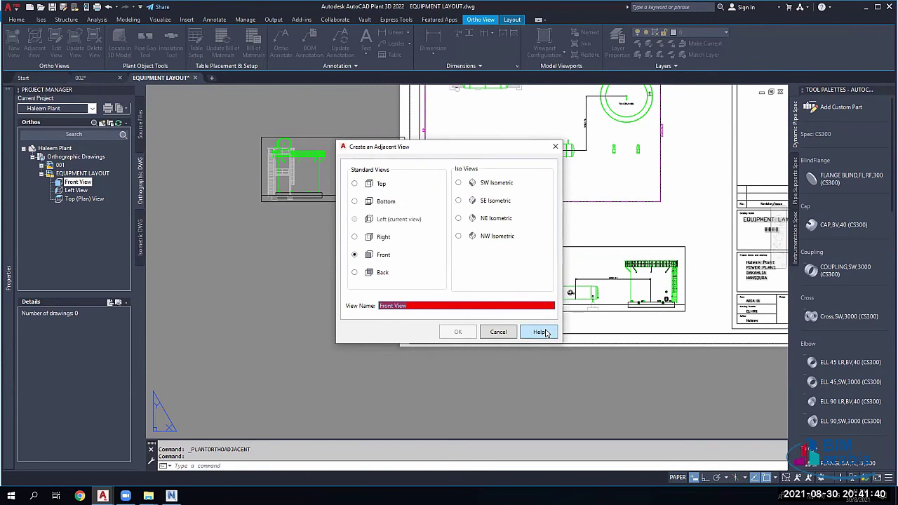
click(355, 237)
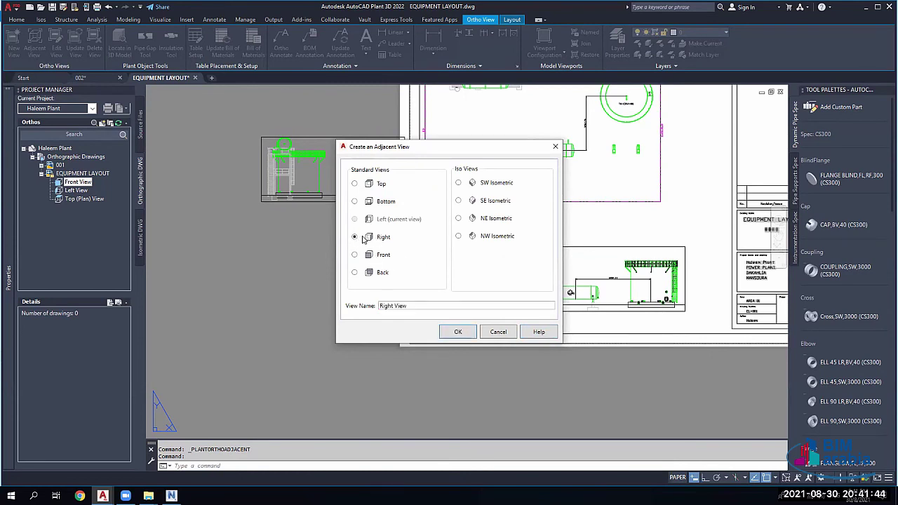
click(354, 256)
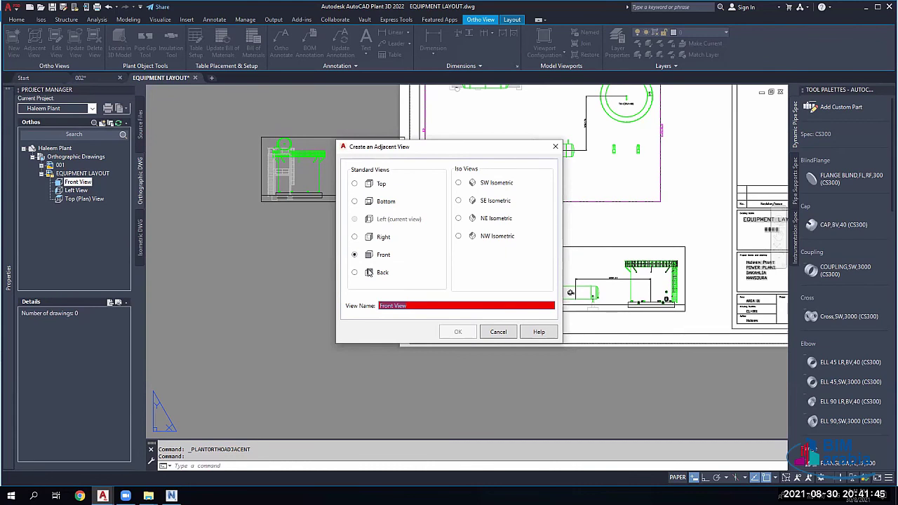
click(497, 331)
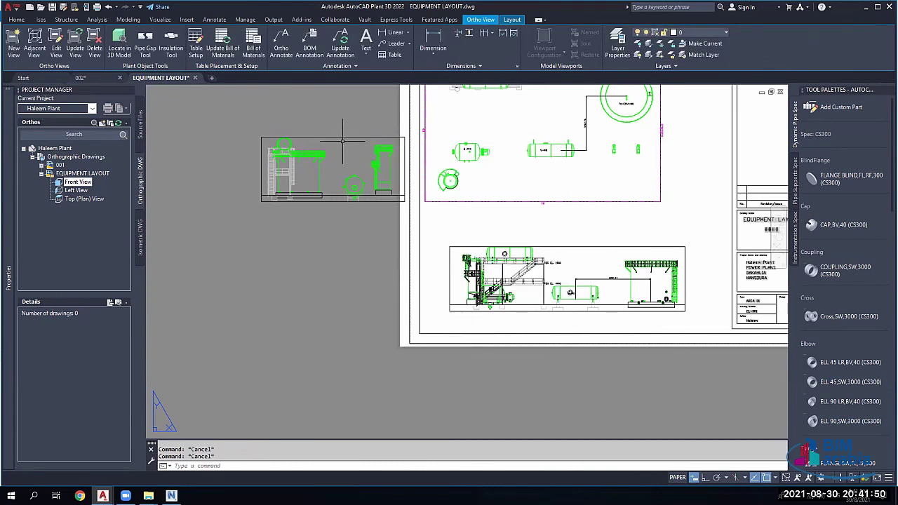
click(321, 129)
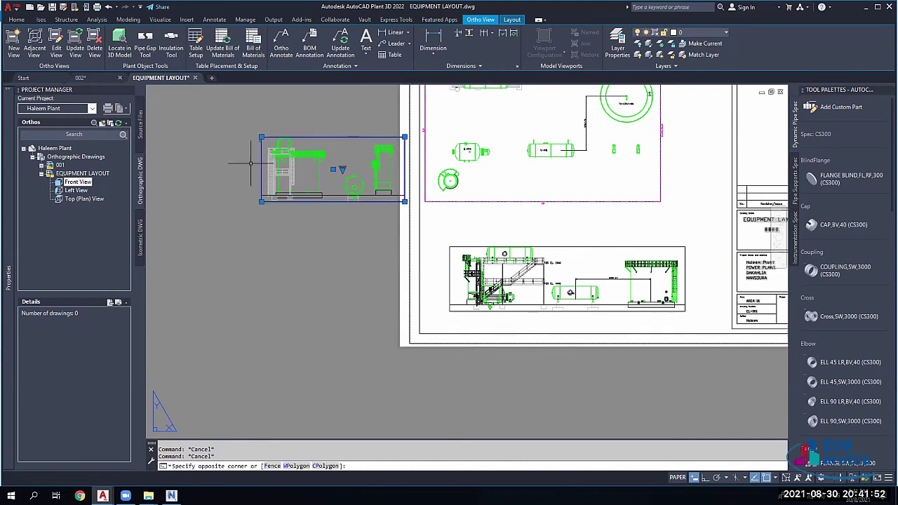
Step: Look over the sheet, clear the viewport selection, and start a new ortho view with Ctrl+N
click(250, 162)
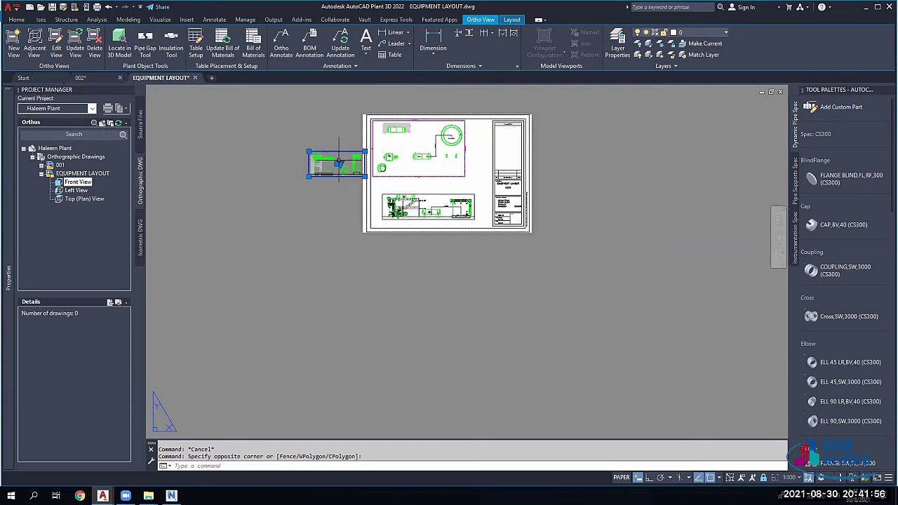
scroll(339, 163, up, 2)
scroll(322, 162, up, 6)
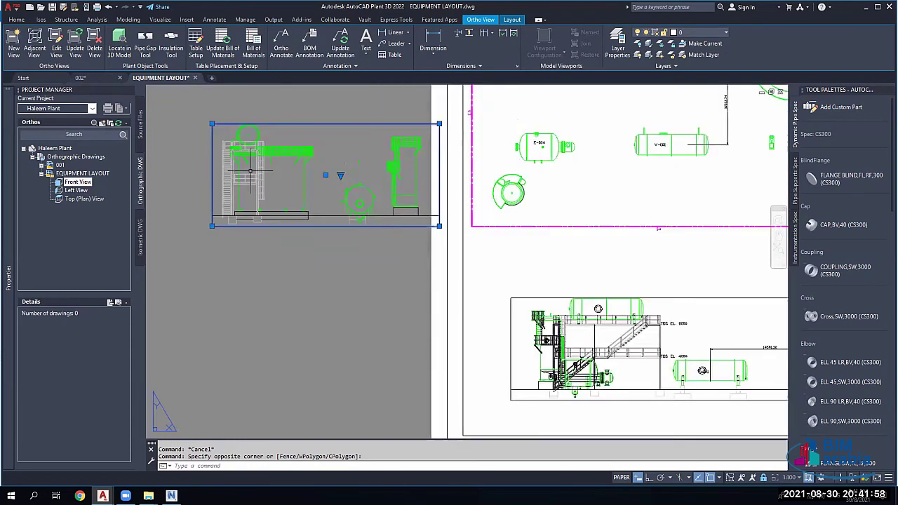
scroll(260, 180, down, 4)
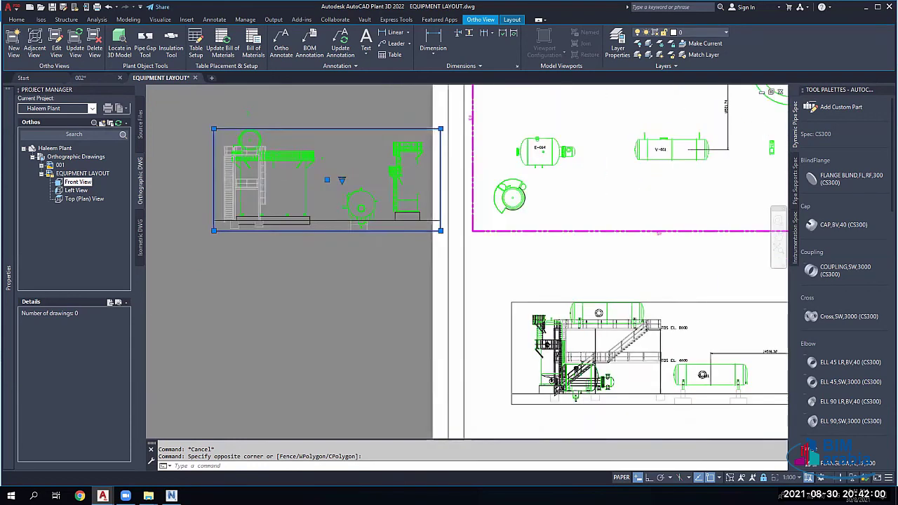
middle_drag(260, 180, 189, 121)
scroll(402, 228, up, 2)
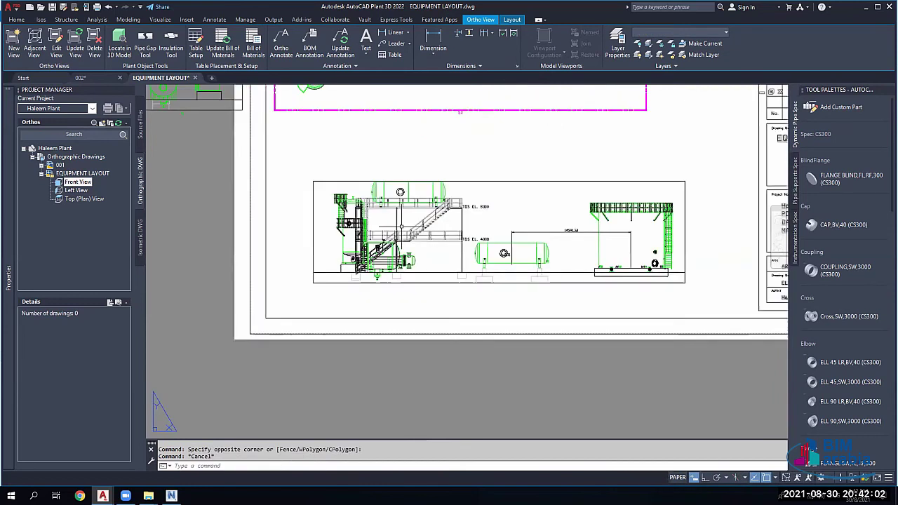
key(Escape)
key(Escape)
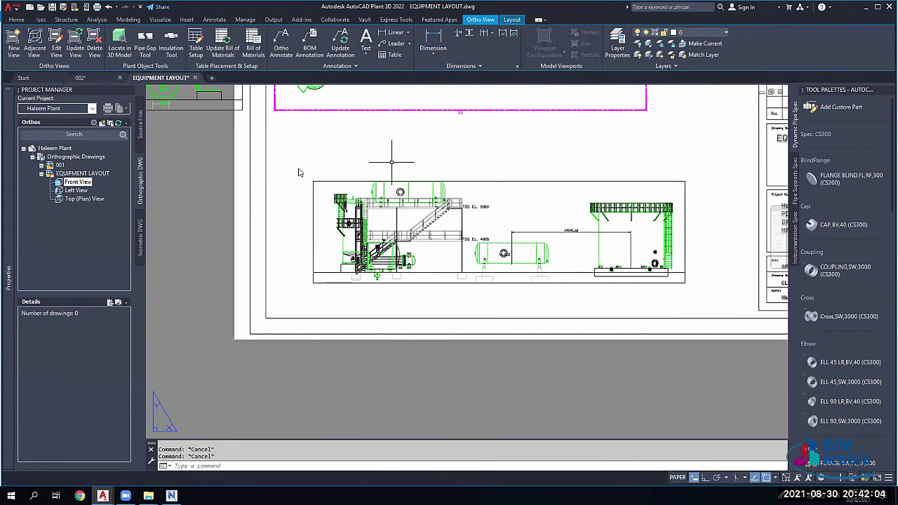
key(ctrl+n)
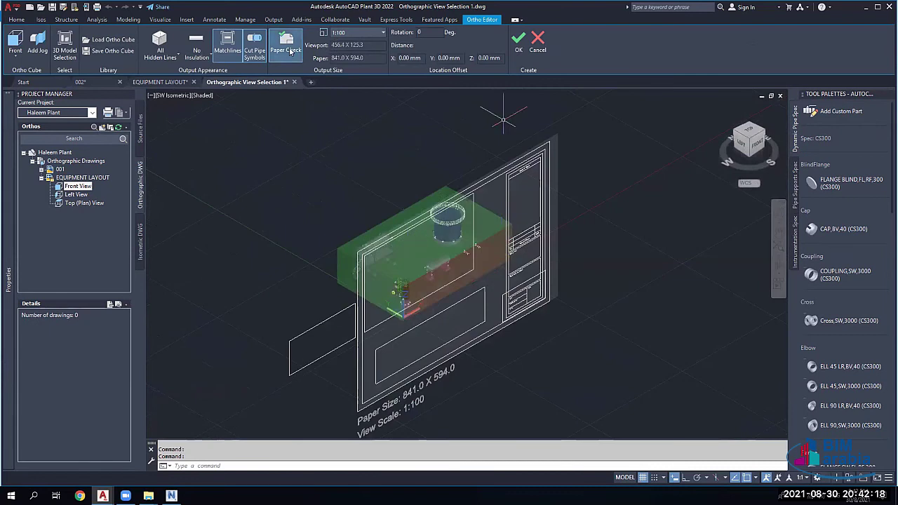
Step: Toggle Paper Check on to compare the view with the 841 x 594 sheet, then off
click(290, 51)
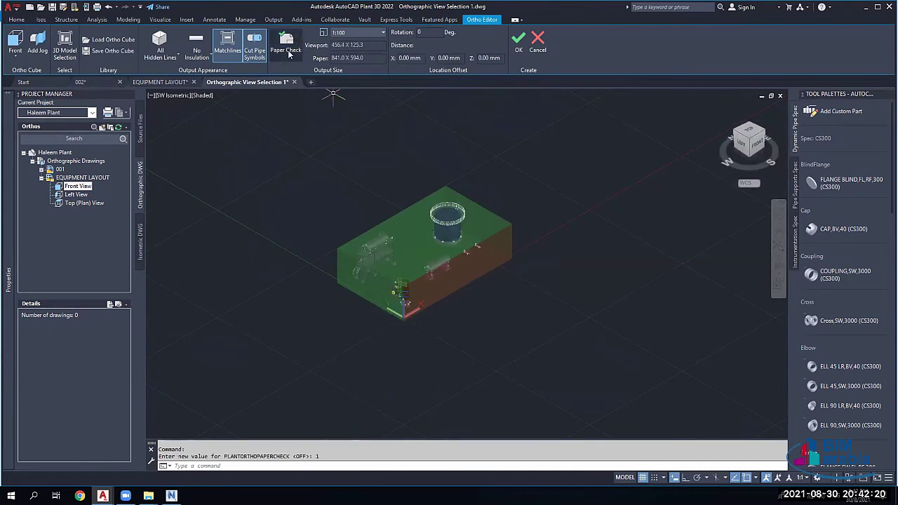
click(288, 50)
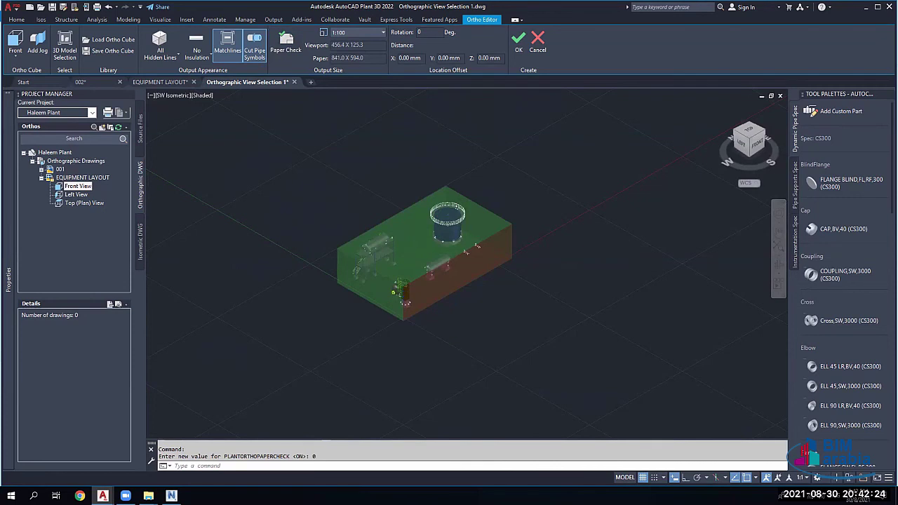
scroll(435, 326, up, 2)
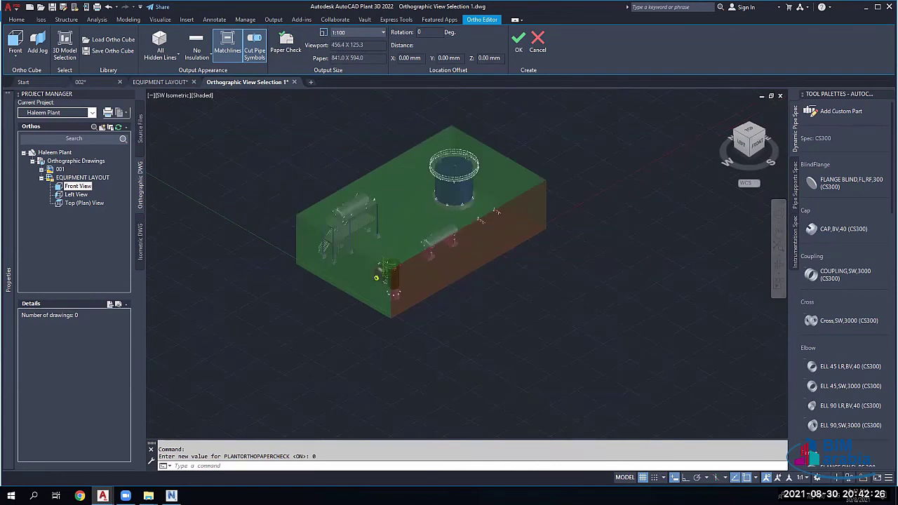
Step: With Ortho on, pull the cube's side face inward to exclude the horizontal vessel and pump
shift+middle_drag(432, 324, 533, 277)
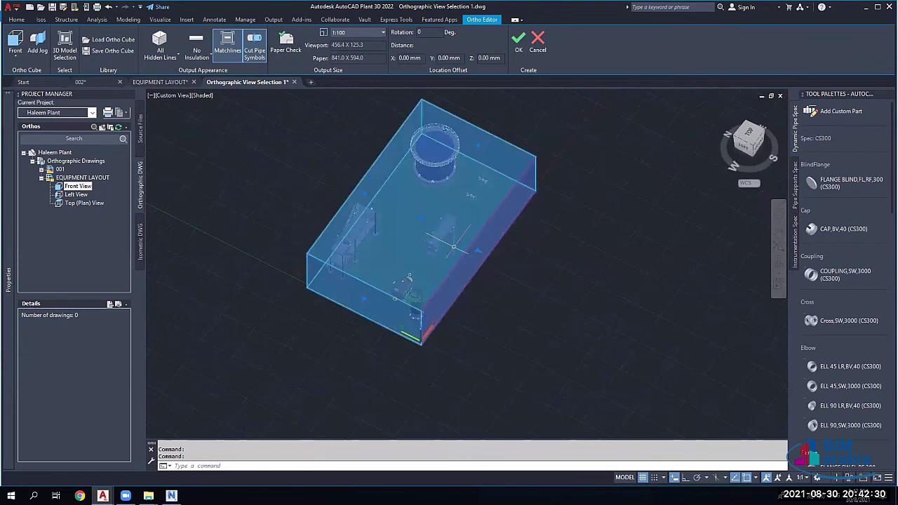
click(478, 251)
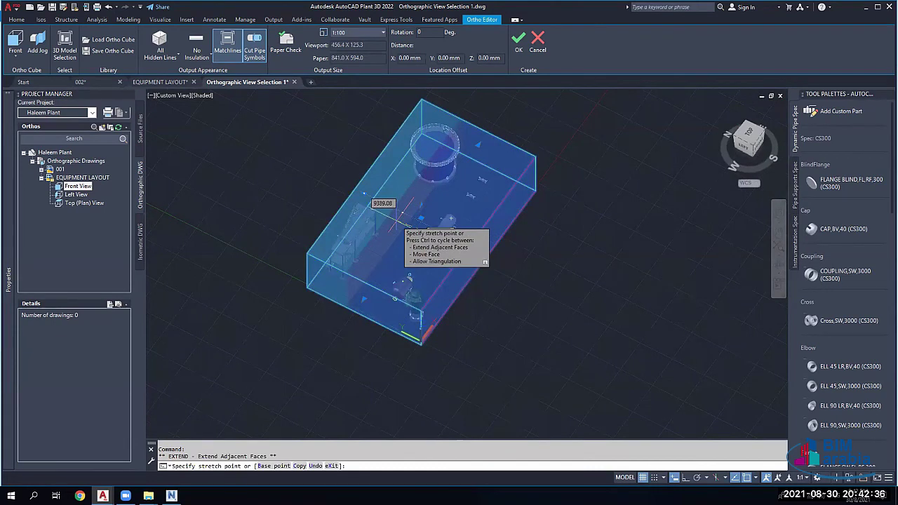
key(F8)
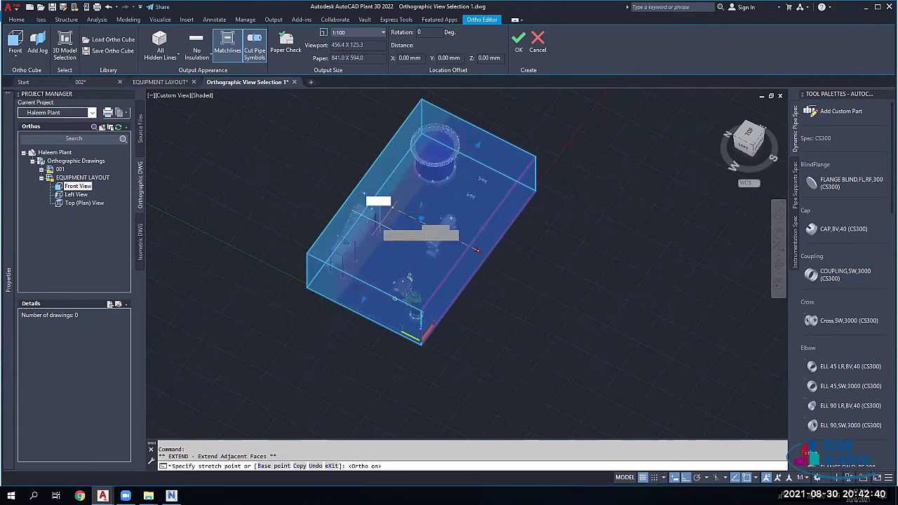
click(385, 207)
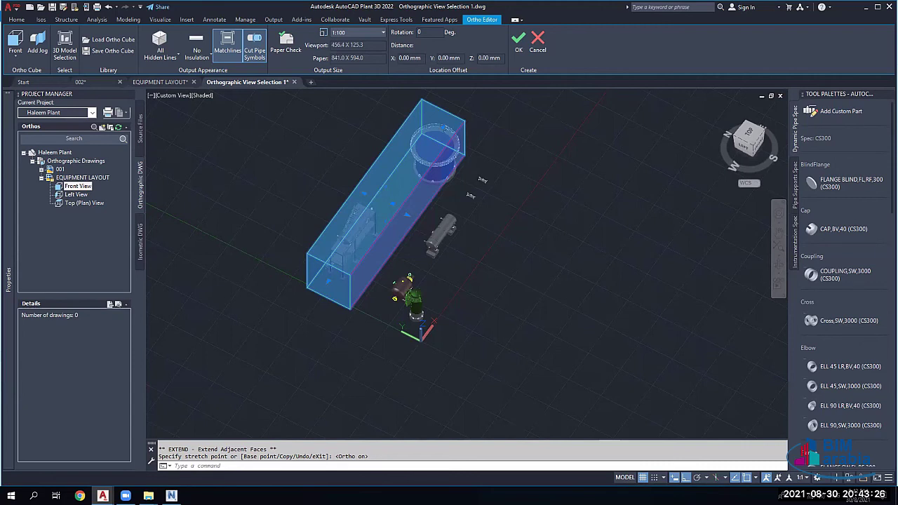
Step: End the AutoCAD Application process from Windows Task Manager
key(ctrl+shift+Escape)
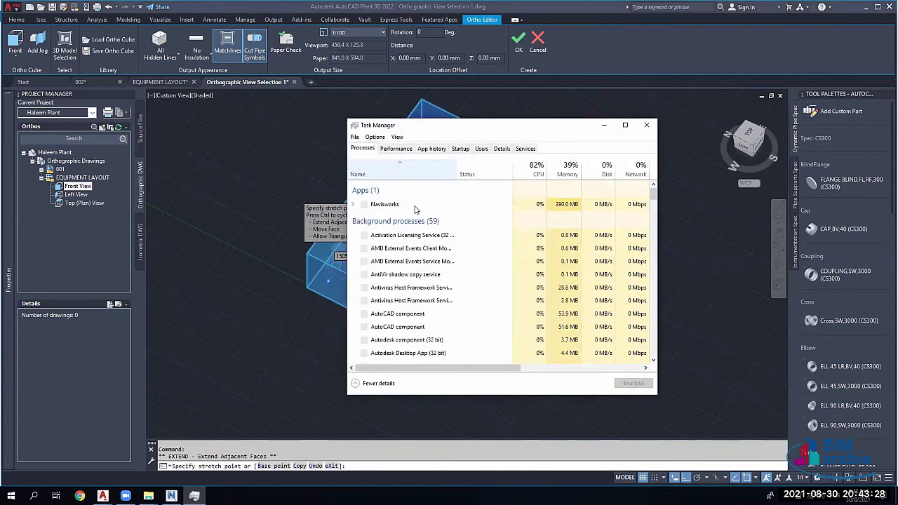
right_click(415, 205)
click(433, 232)
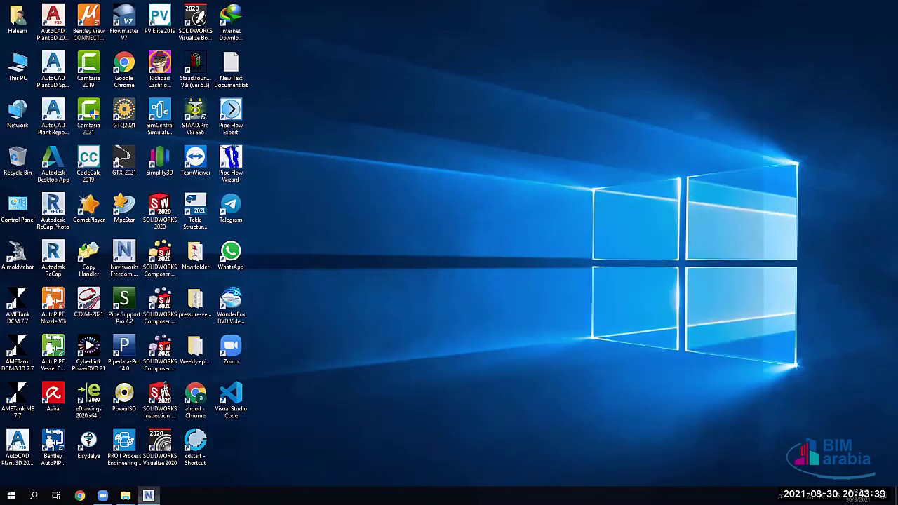
Step: Close the two File Explorer windows, refresh the desktop and launch AutoCAD Plant 3D 2022 from its shortcut
mouse_move(124, 495)
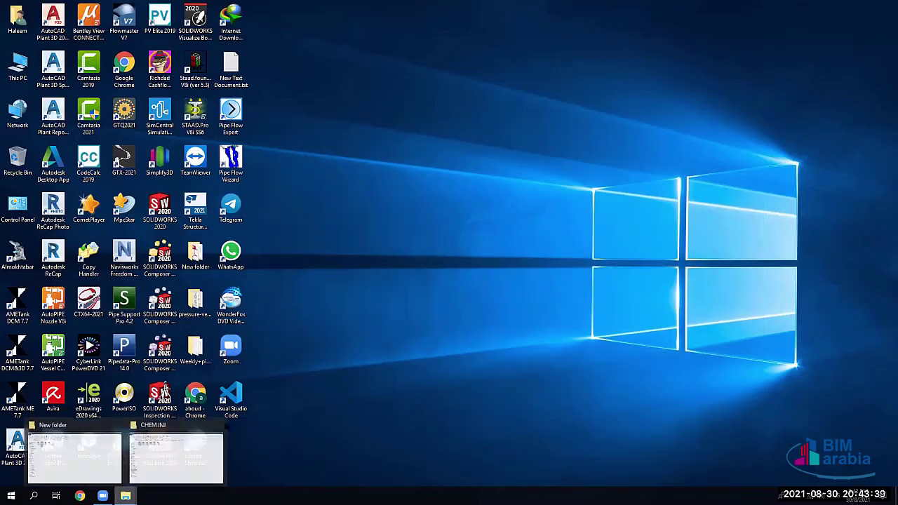
click(215, 424)
click(173, 426)
right_click(425, 232)
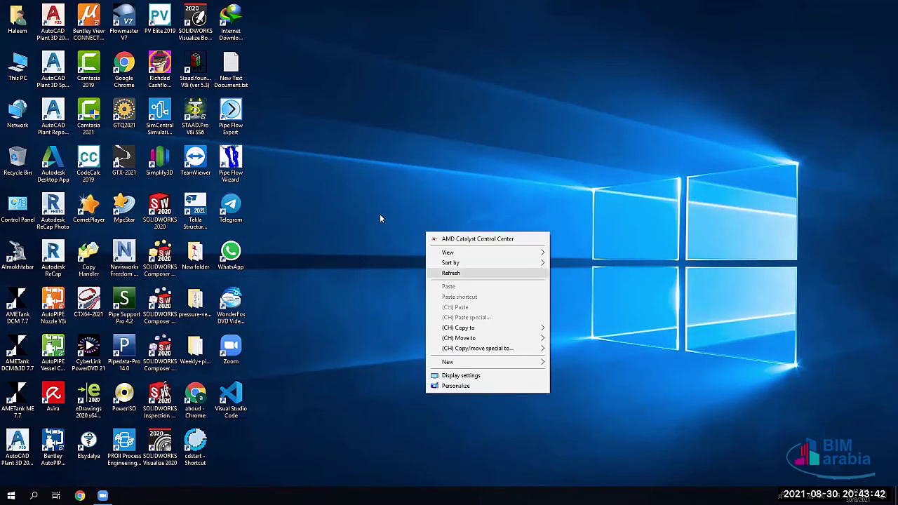
click(294, 184)
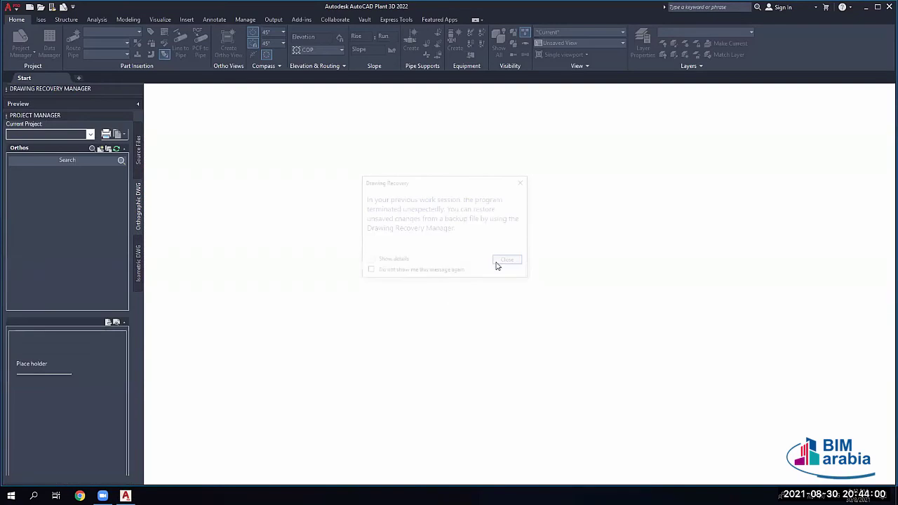
Step: Dismiss the Drawing Recovery notice, collapse the Project Manager and open the EQUIPMENT LAYOUT drawing
click(497, 262)
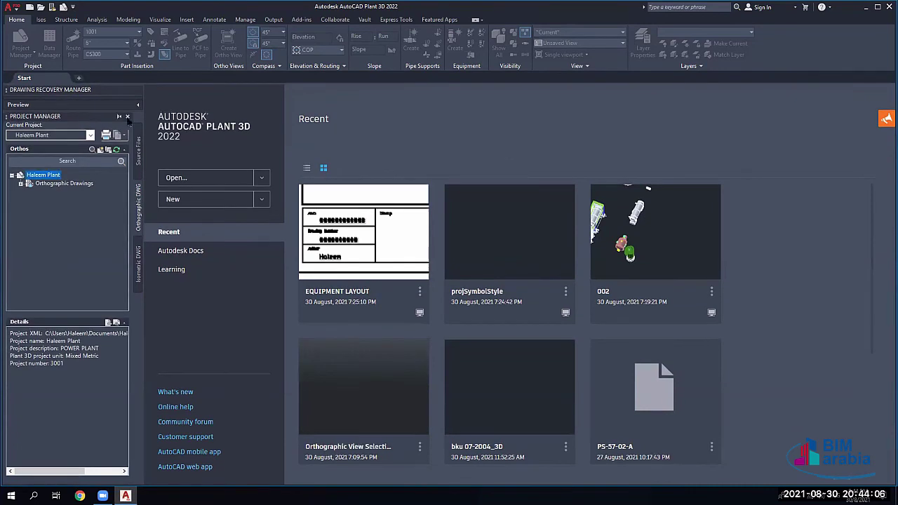
click(129, 91)
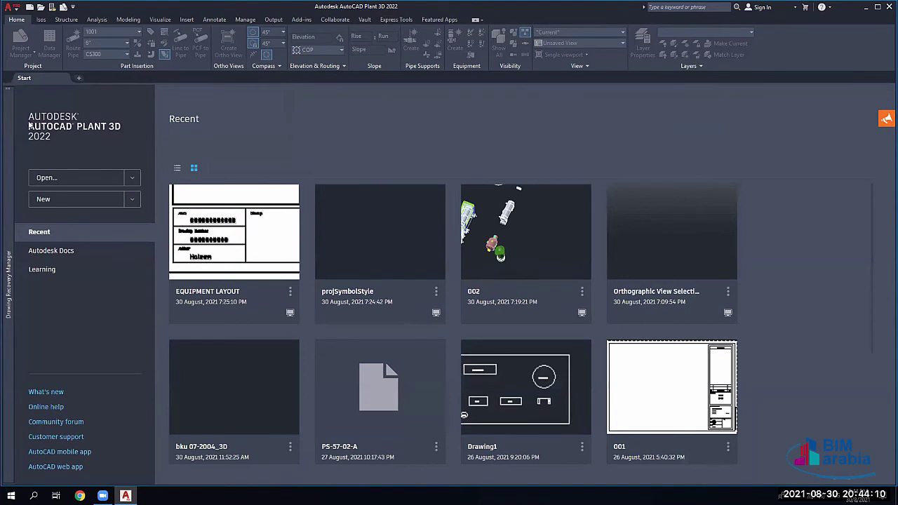
click(207, 220)
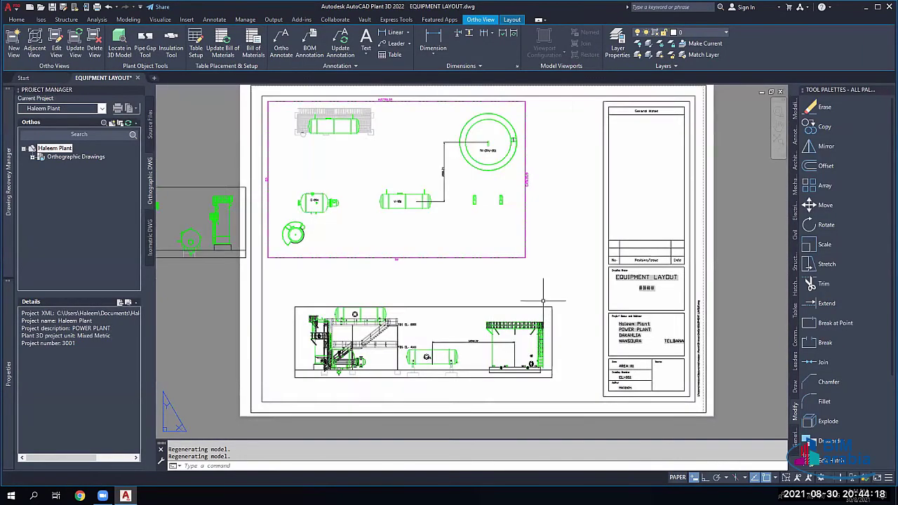
Step: Select the front elevation view and bring up its 3D selection box in the Ortho Editor
scroll(487, 281, down, 2)
middle_drag(449, 267, 435, 239)
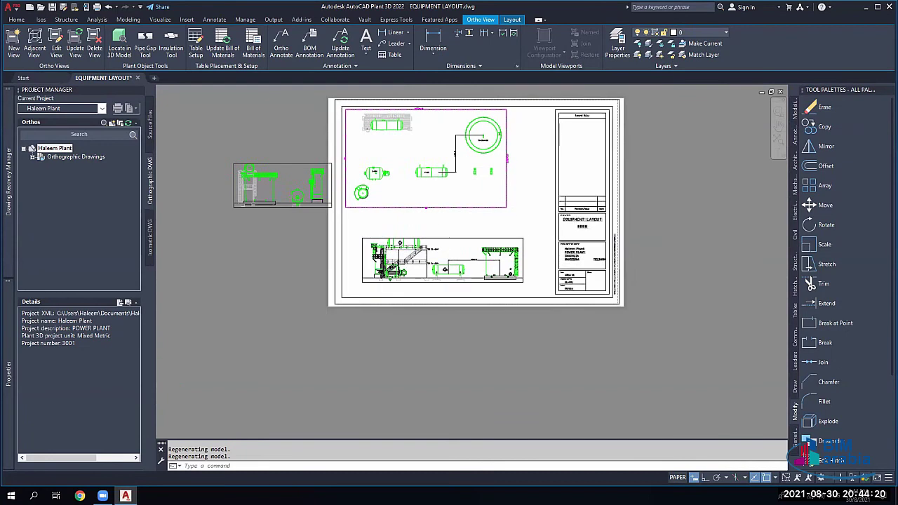
scroll(419, 224, up, 2)
click(418, 246)
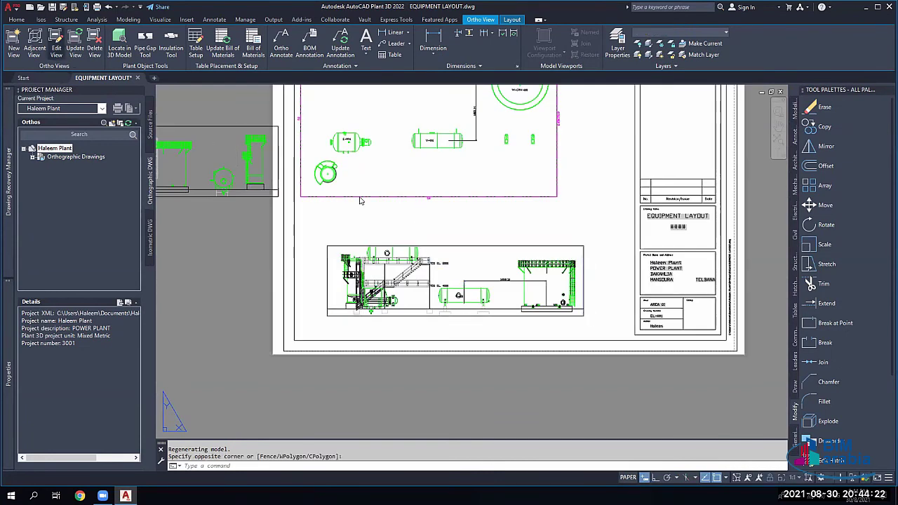
double_click(419, 246)
key(ctrl+n)
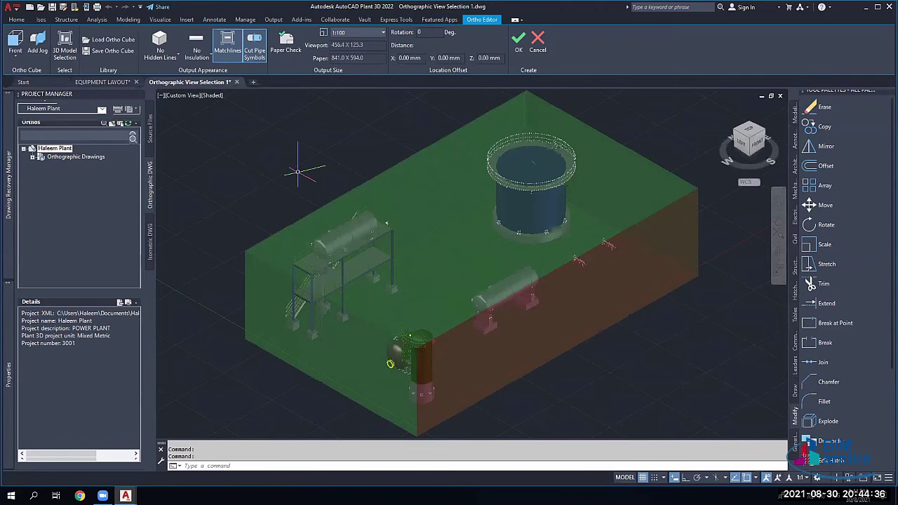
Step: With Ortho on, pull the front and side faces of the view box in toward the stair structure
click(685, 478)
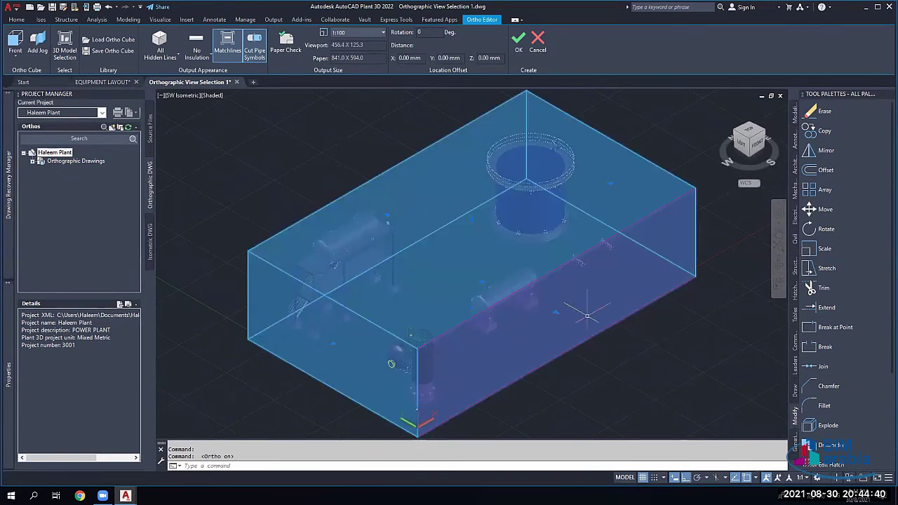
click(556, 311)
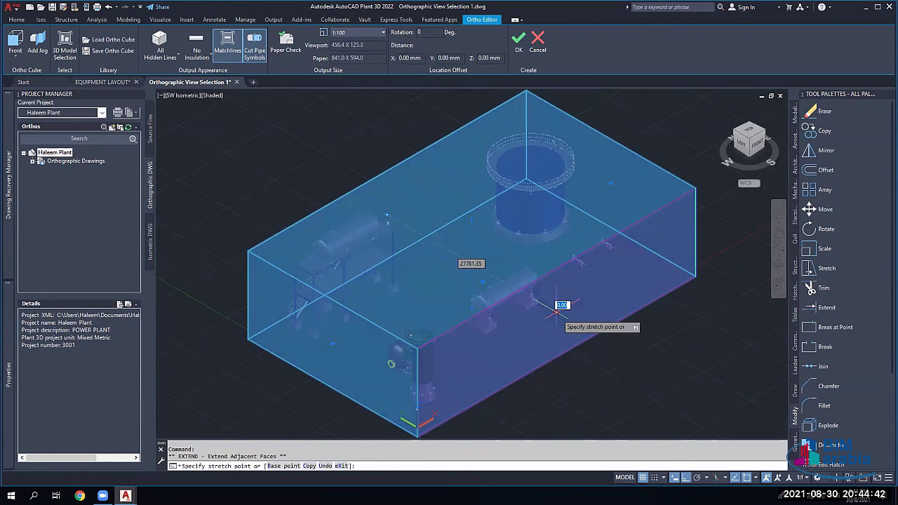
click(457, 256)
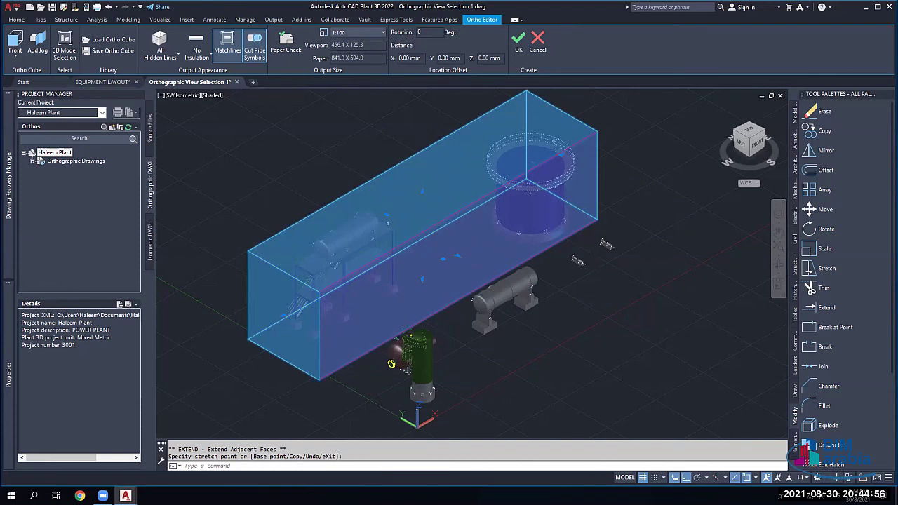
click(354, 256)
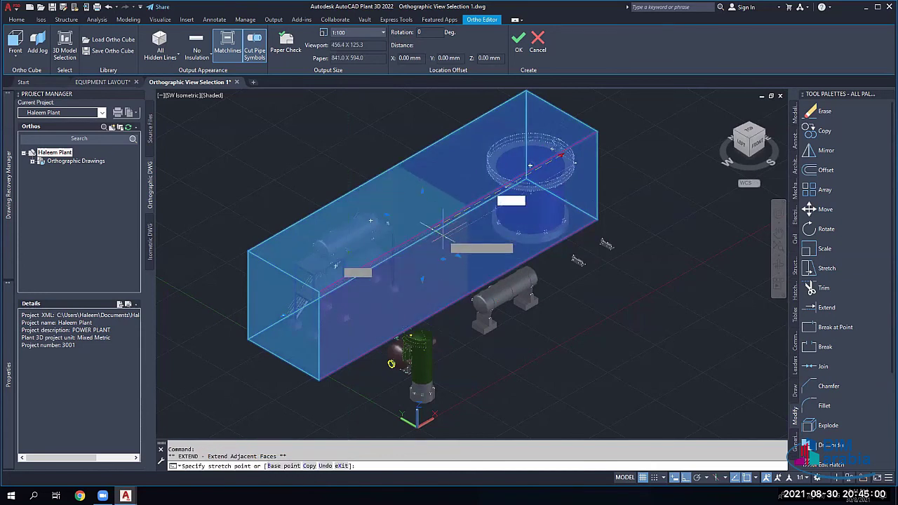
scroll(441, 232, up, 2)
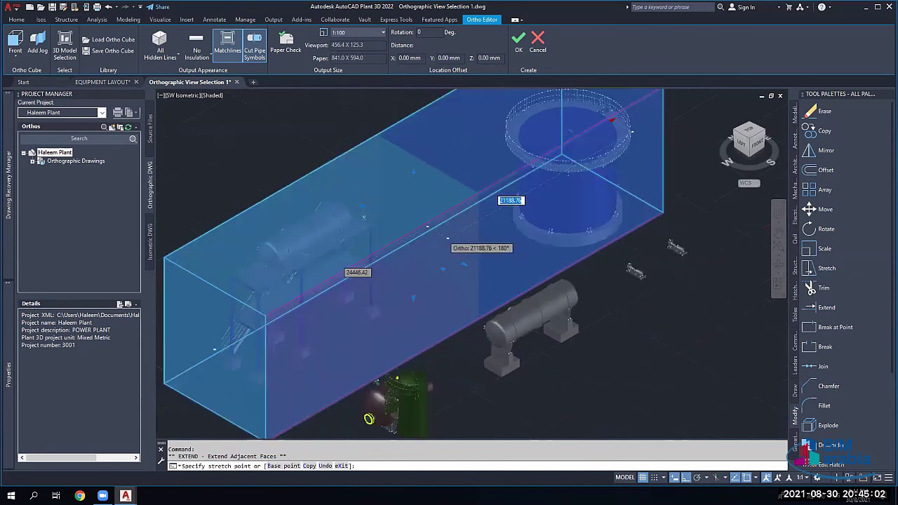
scroll(426, 227, up, 1)
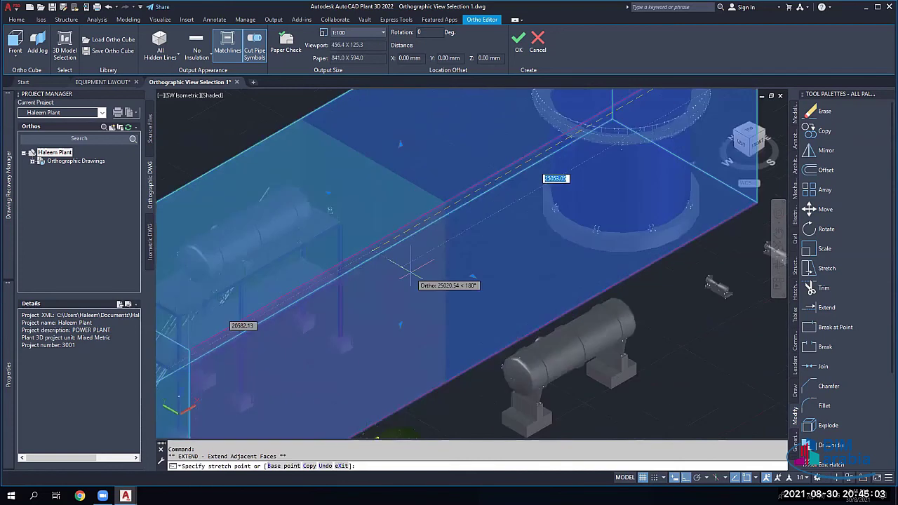
click(326, 327)
Step: Orbit to another face and tighten the box around the stair platform and tank
scroll(350, 332, down, 3)
scroll(395, 376, down, 2)
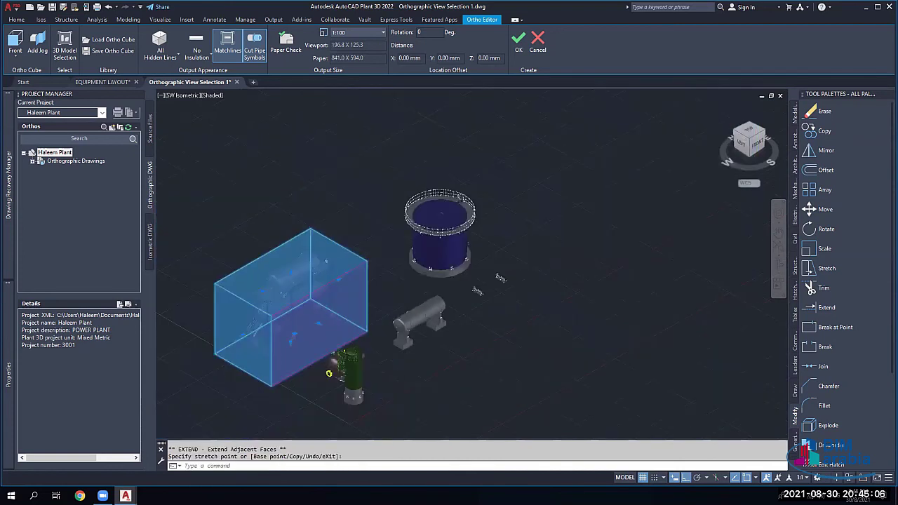
shift+middle_drag(329, 373, 281, 337)
click(305, 299)
click(274, 334)
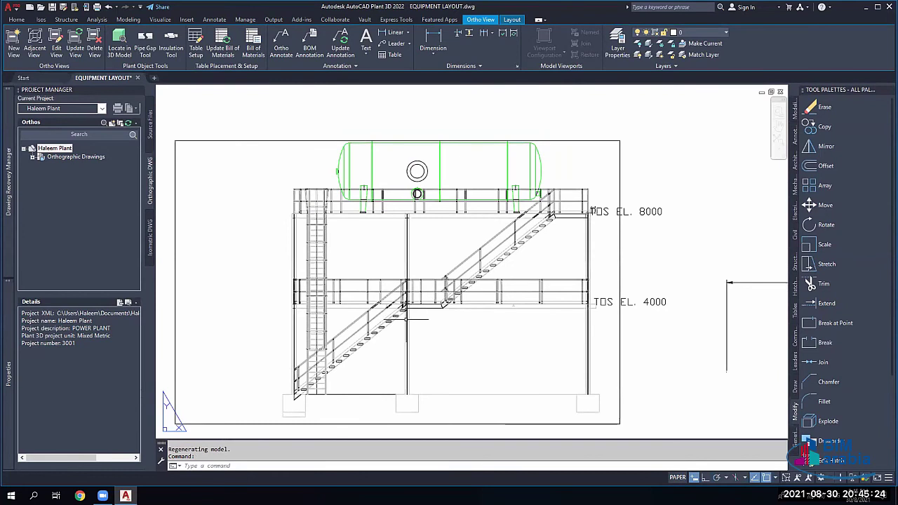
Step: Create a Right adjacent view from the front view and place it to its right
scroll(422, 290, down, 2)
scroll(407, 316, down, 4)
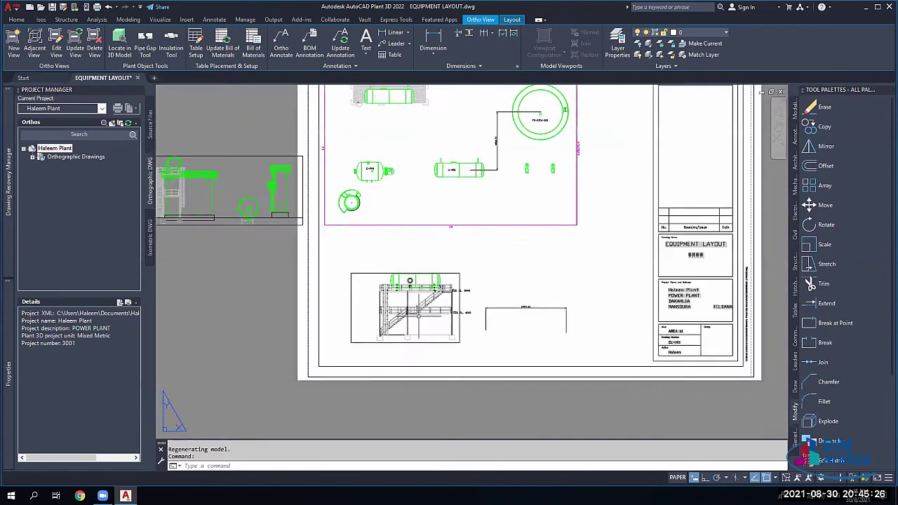
scroll(474, 308, up, 2)
click(351, 308)
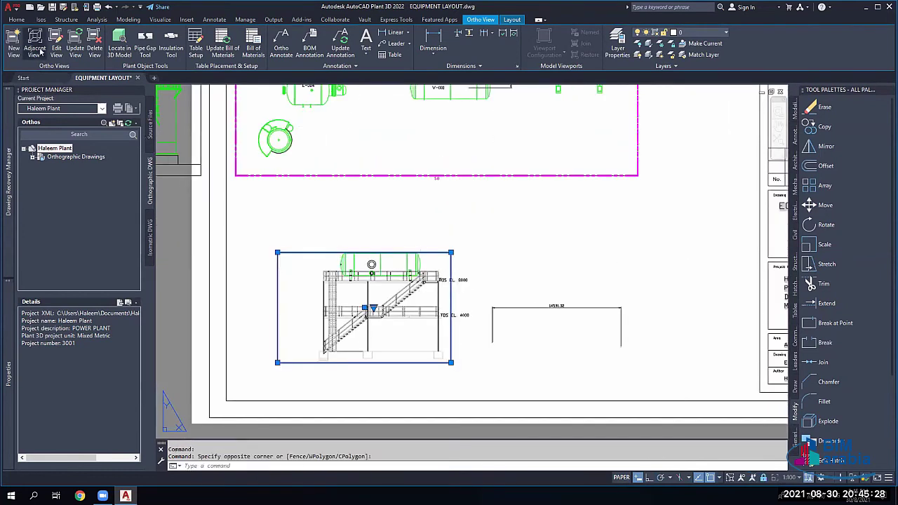
click(40, 52)
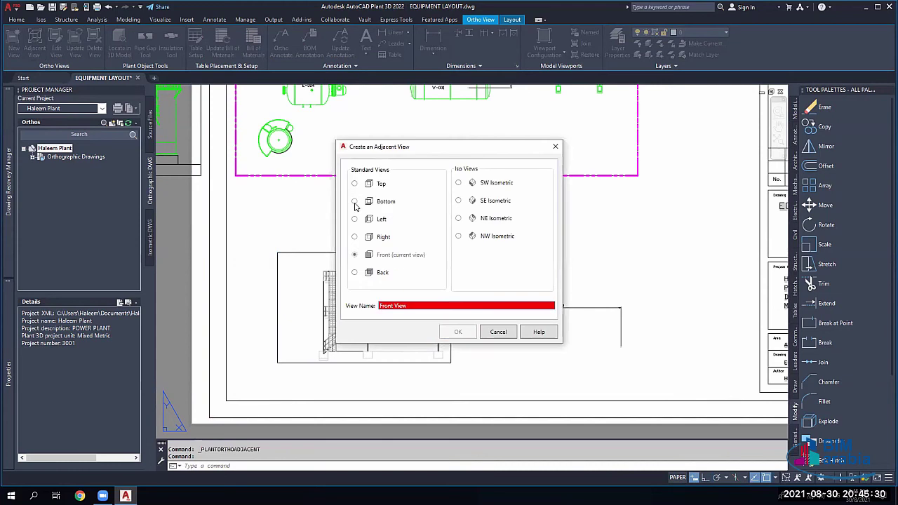
click(355, 202)
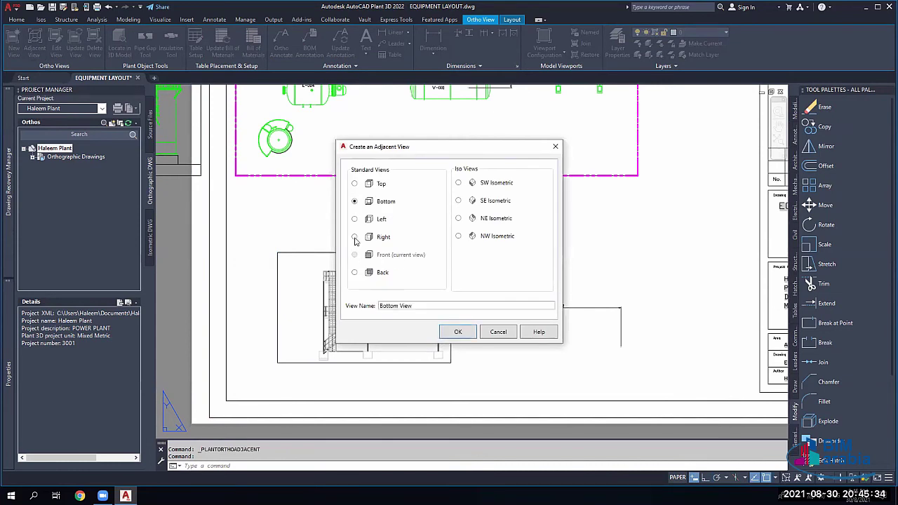
click(354, 237)
click(457, 332)
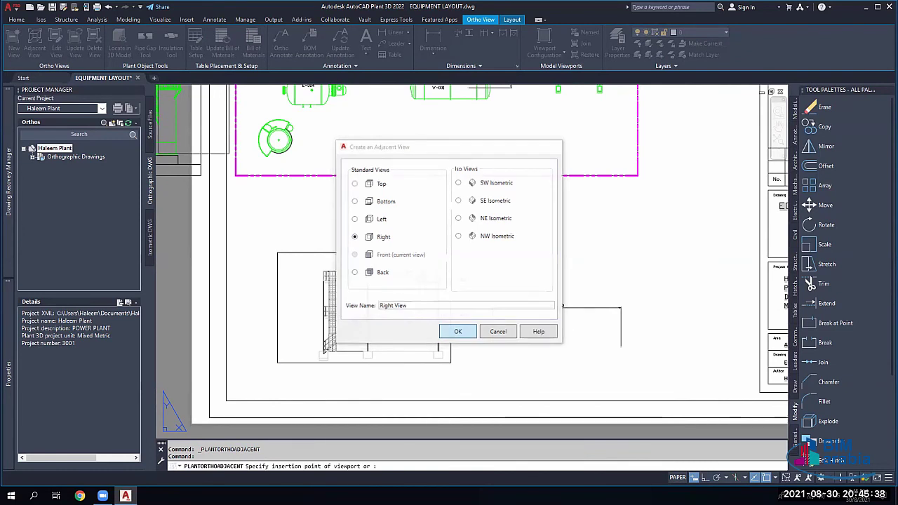
scroll(596, 347, up, 3)
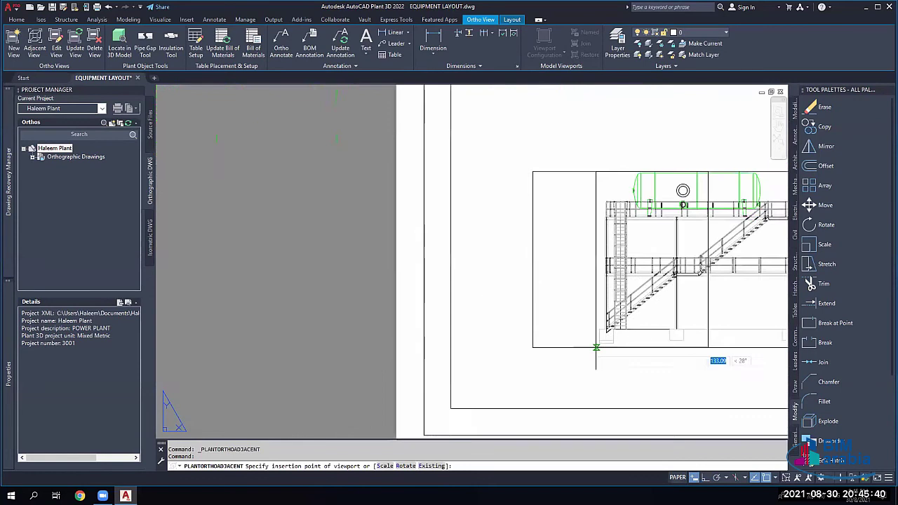
middle_drag(595, 348, 517, 351)
click(517, 351)
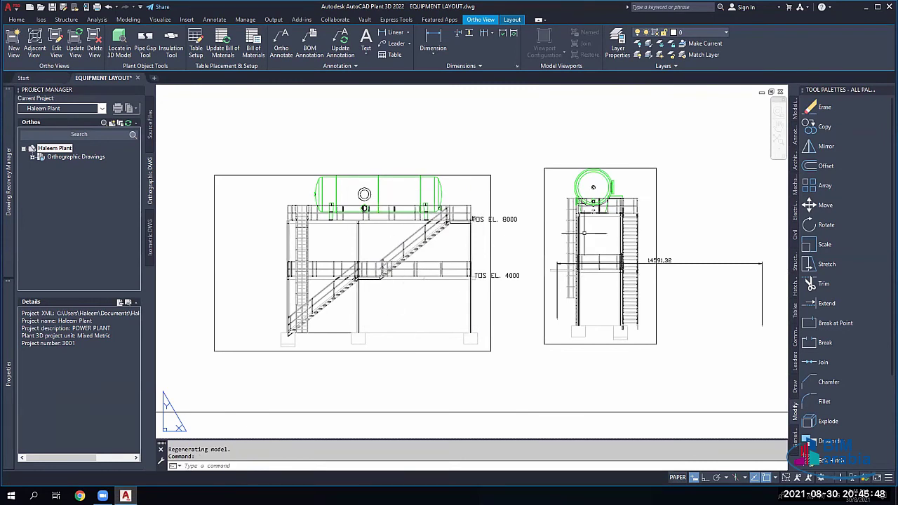
Step: Delete the stray 14591,32 dimension from the sheet
scroll(593, 214, up, 8)
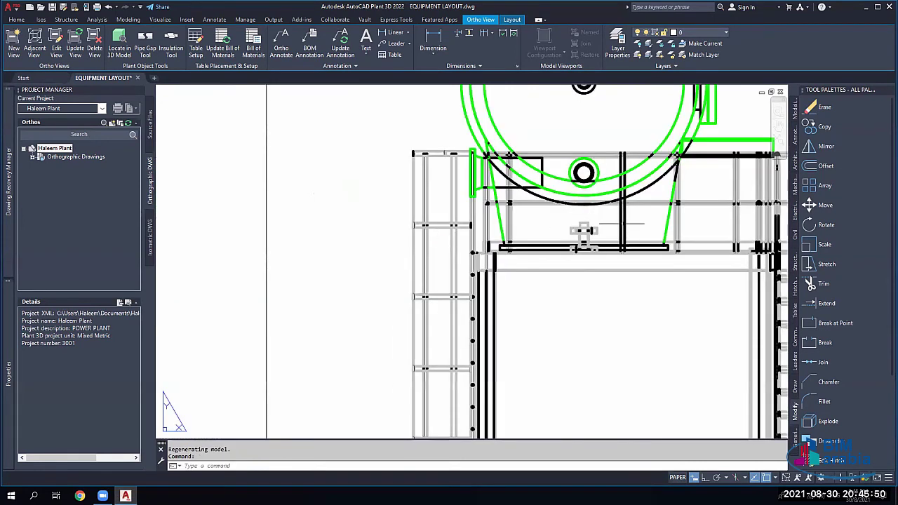
scroll(583, 231, down, 5)
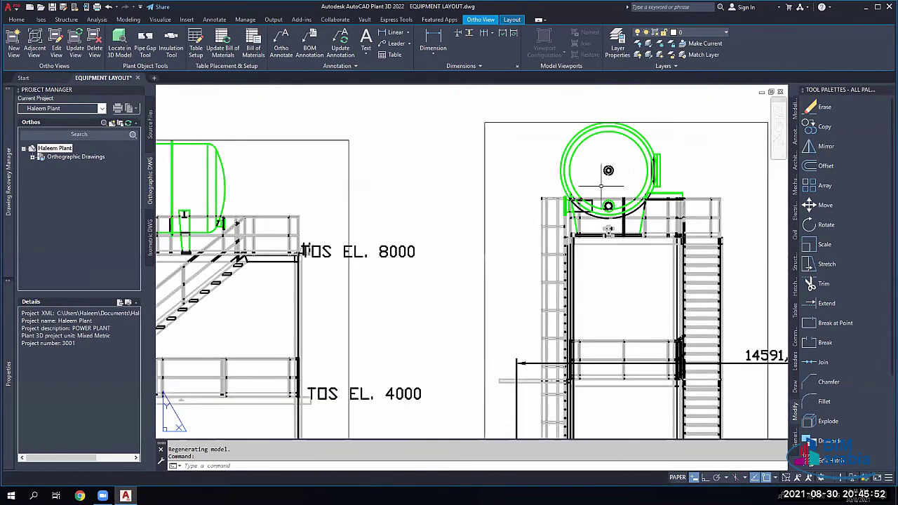
scroll(583, 232, down, 3)
scroll(583, 232, up, 2)
scroll(564, 268, up, 2)
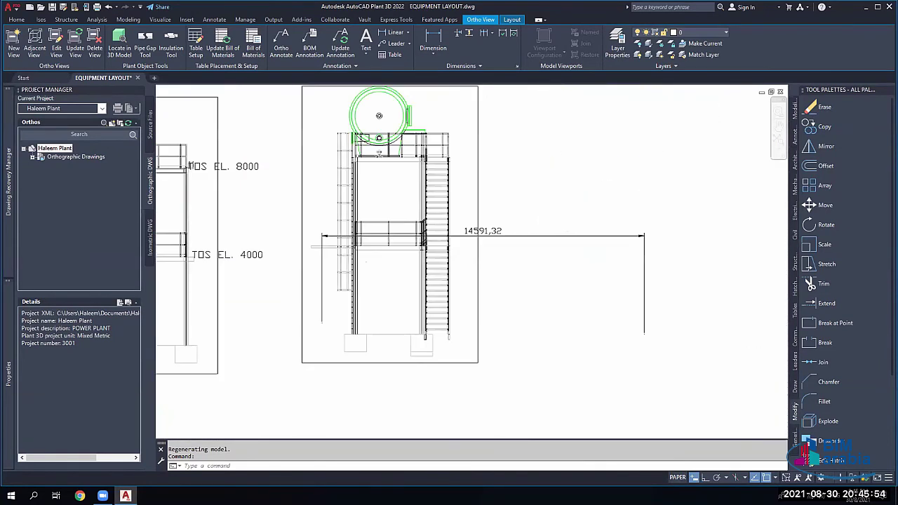
scroll(564, 269, up, 2)
click(564, 235)
key(Delete)
scroll(564, 269, down, 6)
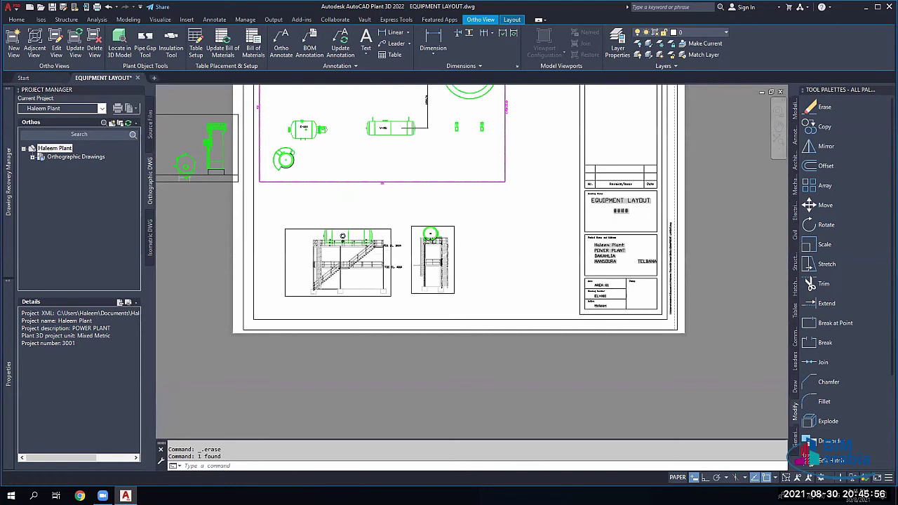
scroll(430, 235, down, 2)
scroll(456, 246, up, 2)
scroll(480, 265, down, 2)
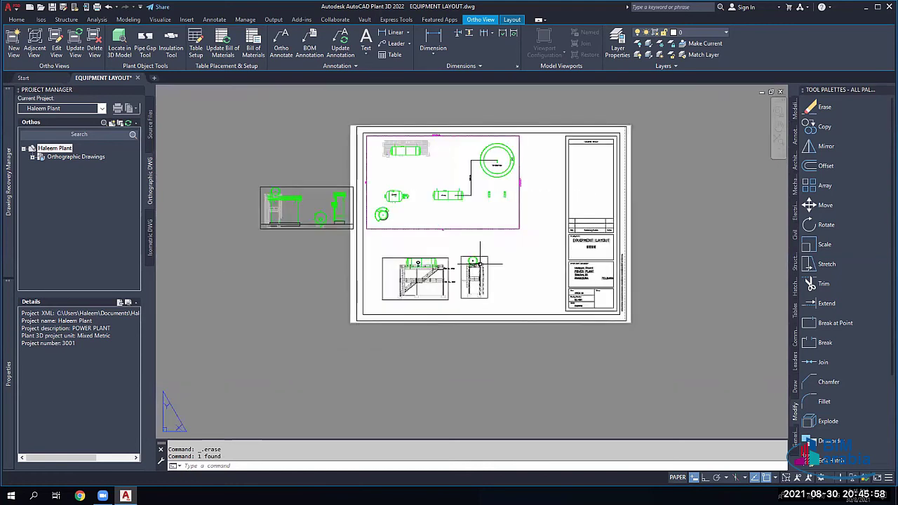
scroll(480, 265, up, 2)
scroll(456, 211, down, 4)
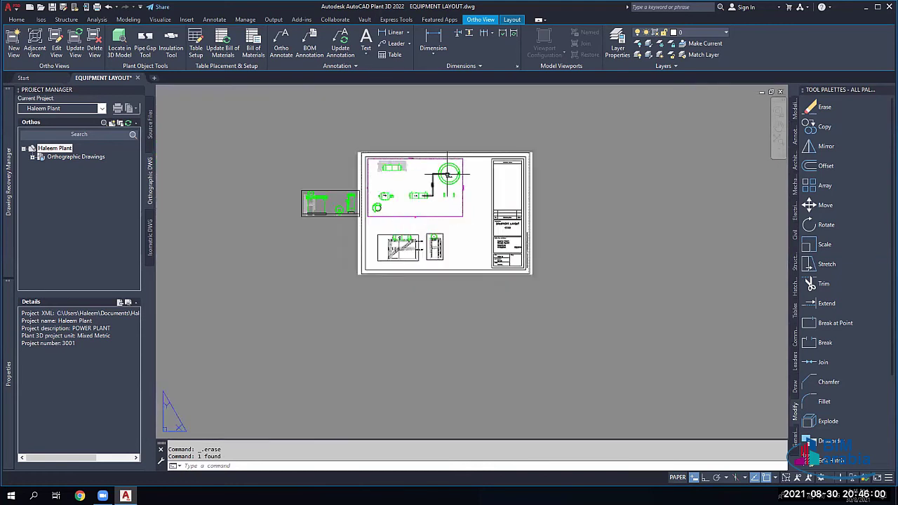
scroll(448, 174, up, 2)
scroll(447, 175, up, 2)
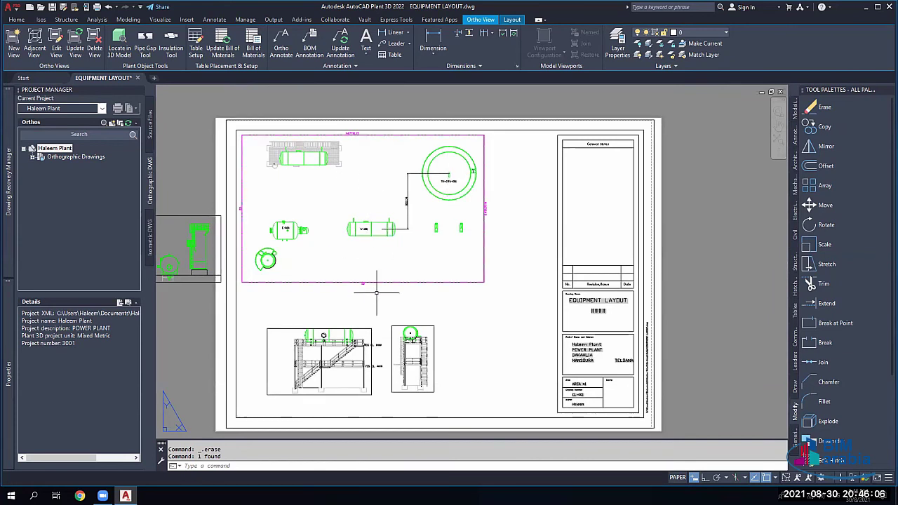
Step: Create an SE Isometric adjacent view from the plan view and place it above the sheet
click(517, 249)
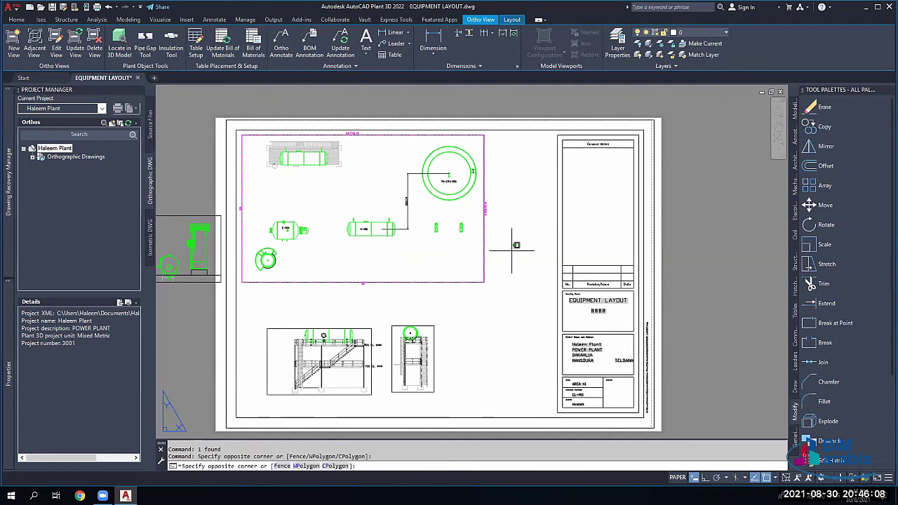
click(444, 291)
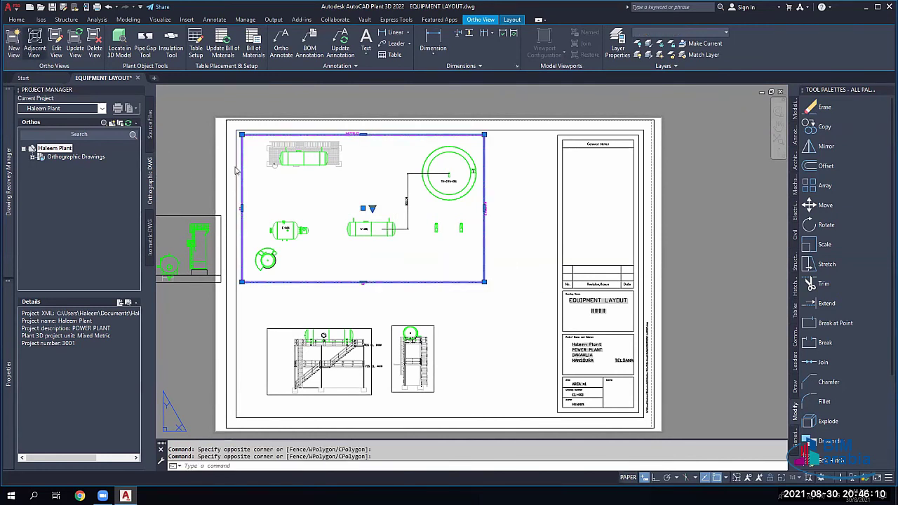
click(34, 43)
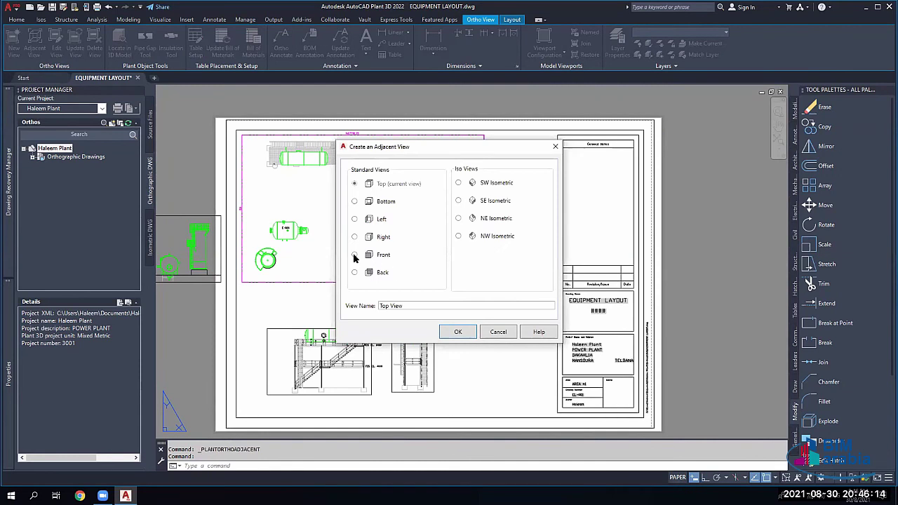
click(354, 255)
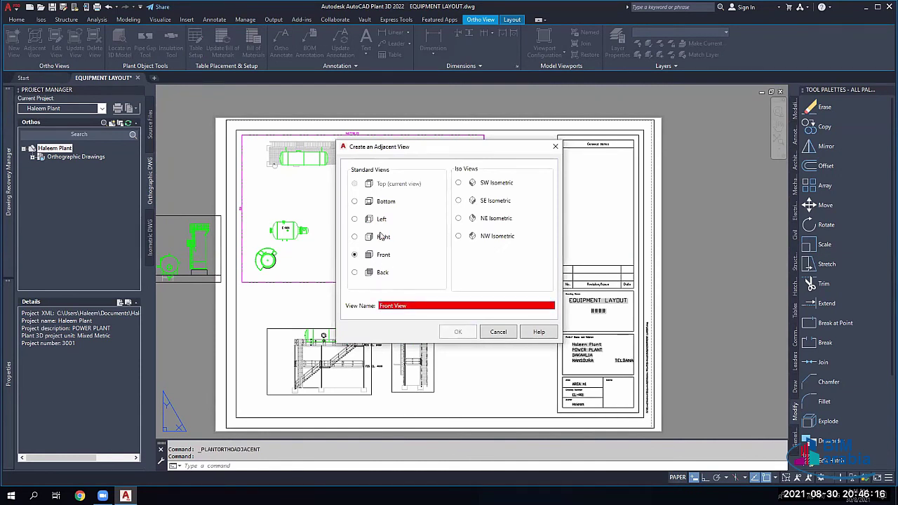
click(459, 201)
click(457, 331)
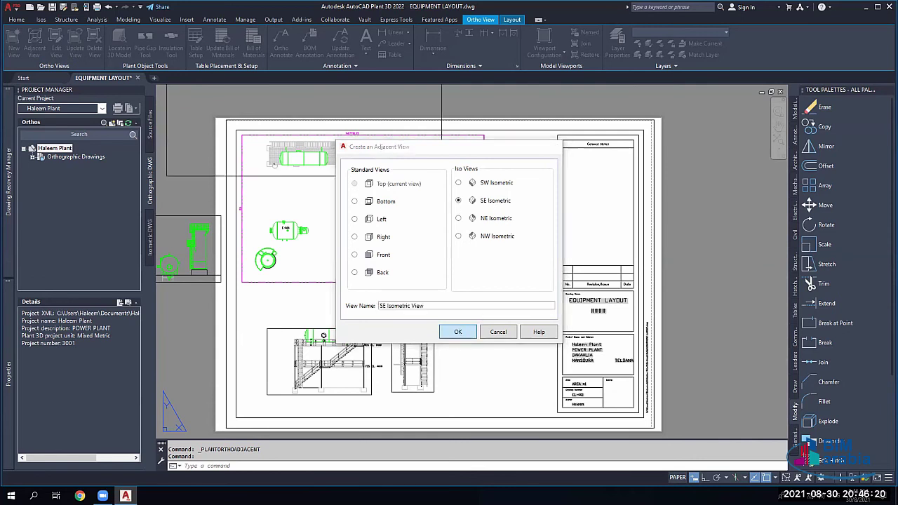
scroll(512, 273, down, 4)
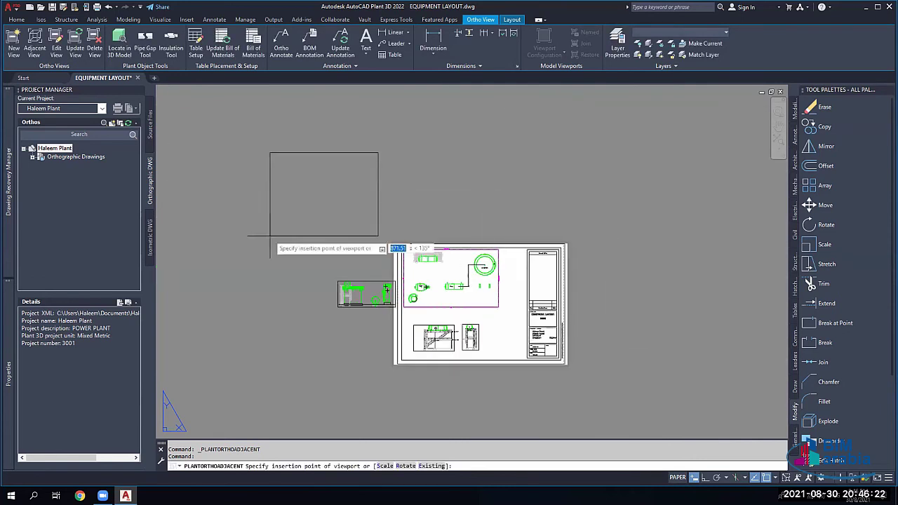
click(279, 271)
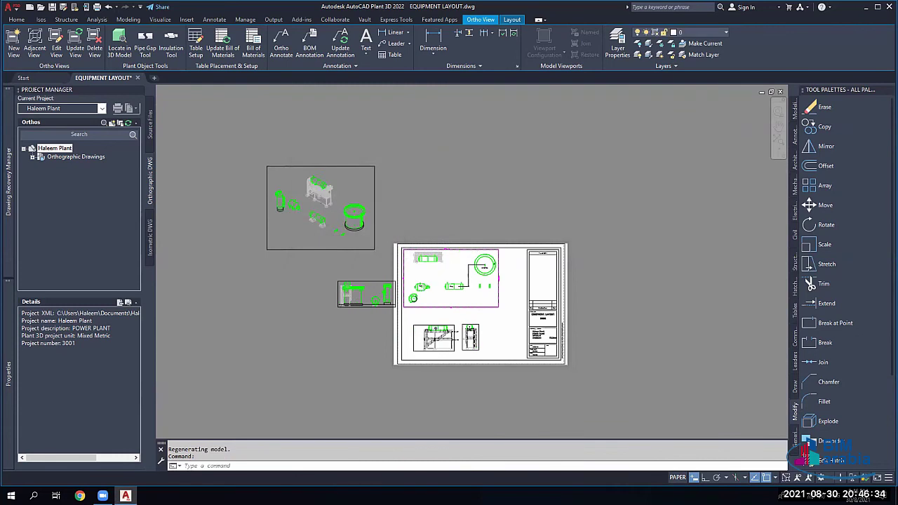
Step: Frame the new isometric view and open it in the Ortho Editor with Edit View
scroll(324, 212, up, 2)
scroll(324, 212, up, 1)
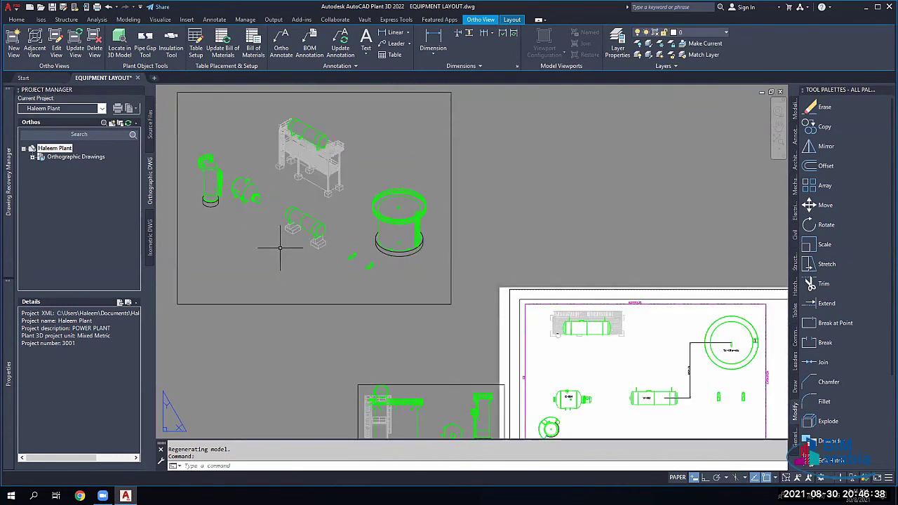
scroll(359, 232, up, 1)
scroll(327, 194, down, 2)
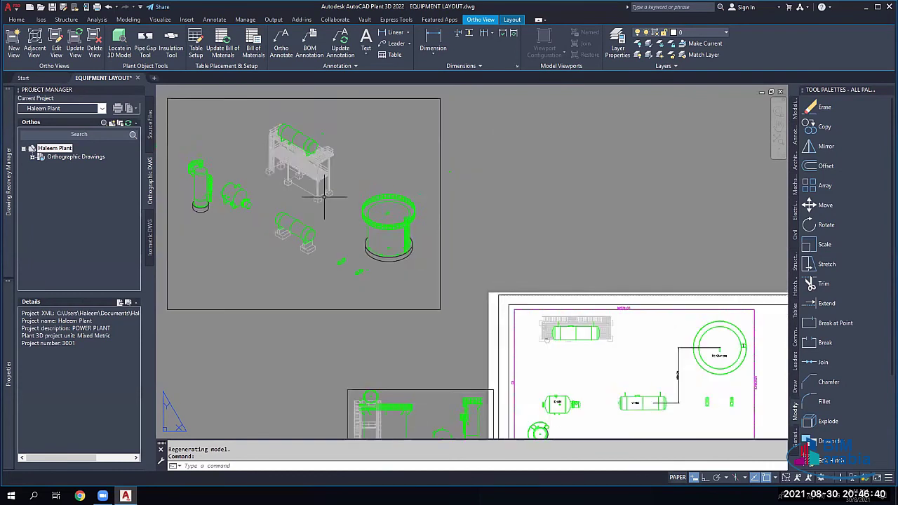
scroll(297, 295, up, 2)
mouse_move(374, 354)
middle_down()
mouse_move(419, 334)
mouse_move(440, 352)
mouse_move(435, 402)
mouse_move(503, 411)
middle_up()
scroll(418, 214, up, 2)
click(317, 256)
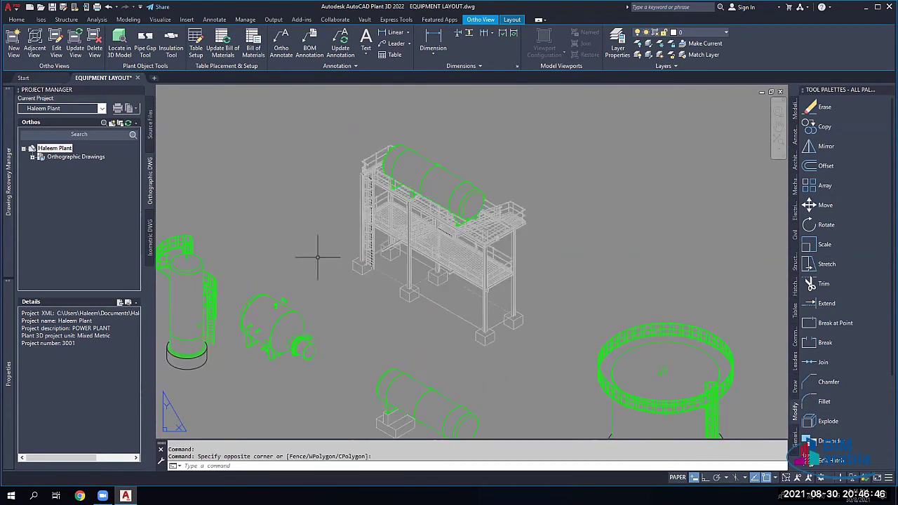
scroll(323, 232, down, 3)
click(56, 48)
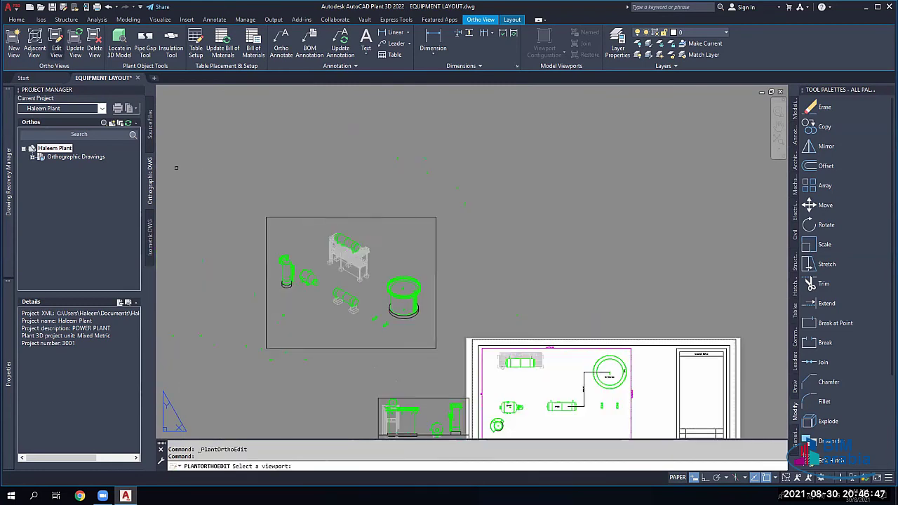
click(329, 225)
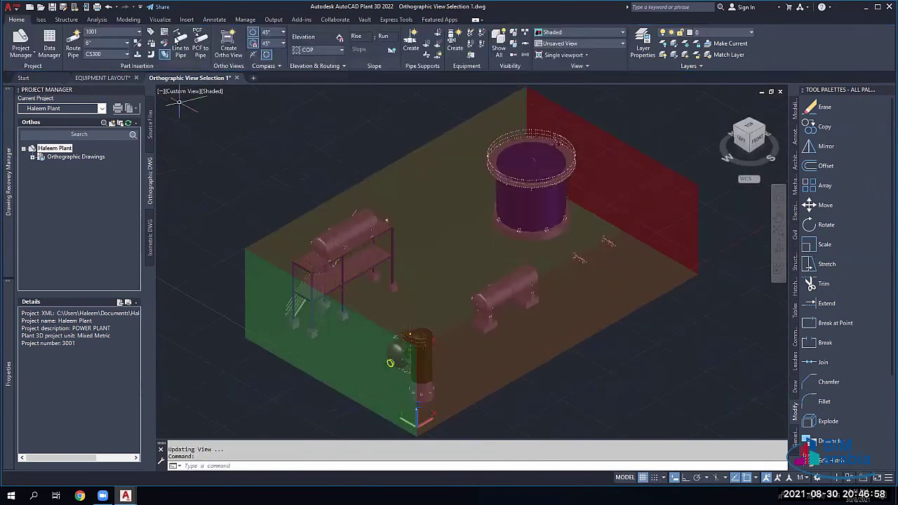
Step: Set Hidden Line Piping to All Hidden Lines, regenerate the SE isometric view and pan to inspect it
click(179, 58)
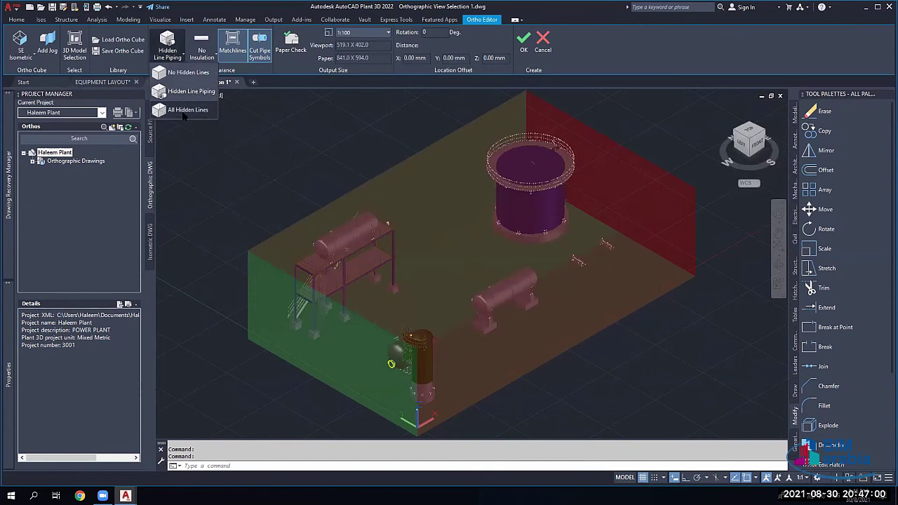
click(186, 112)
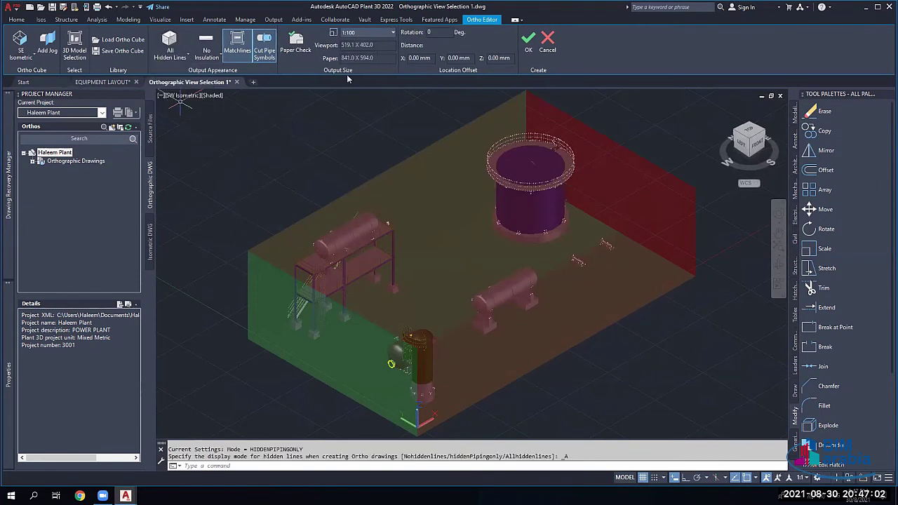
click(529, 42)
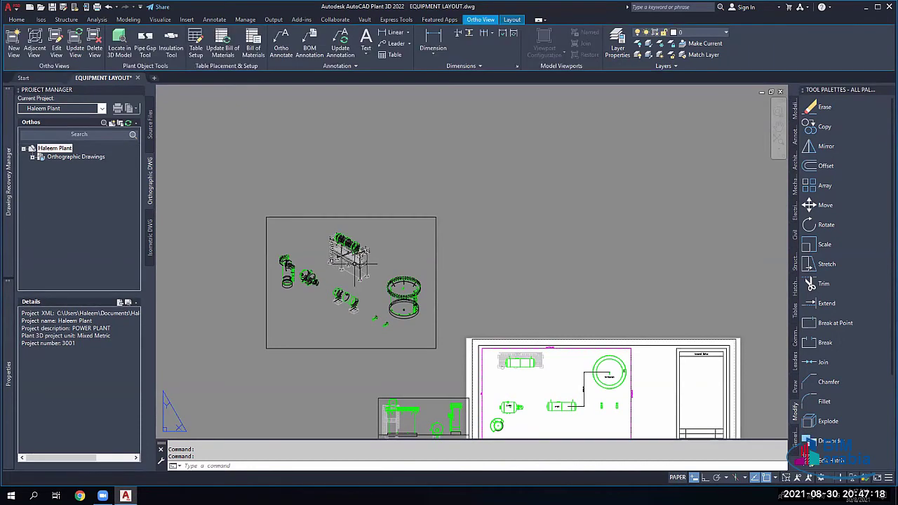
scroll(353, 266, up, 4)
scroll(363, 237, up, 2)
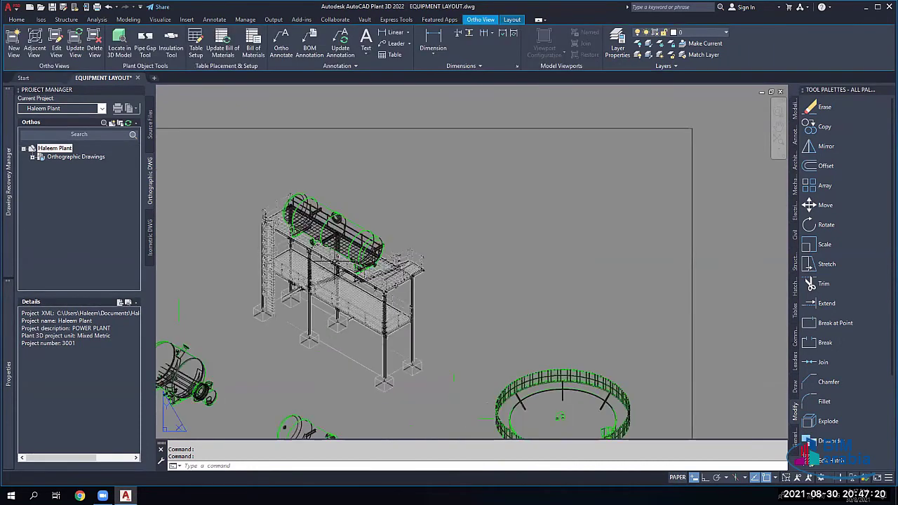
scroll(407, 344, down, 3)
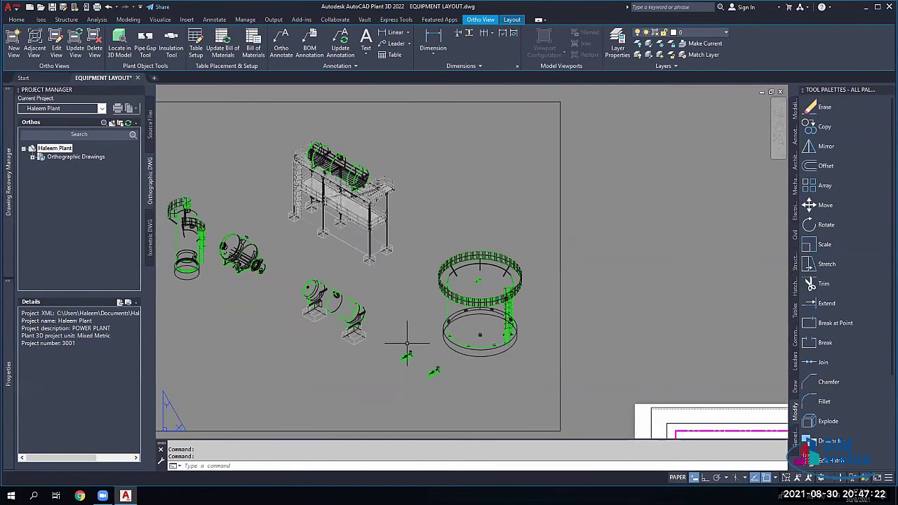
middle_drag(407, 344, 373, 320)
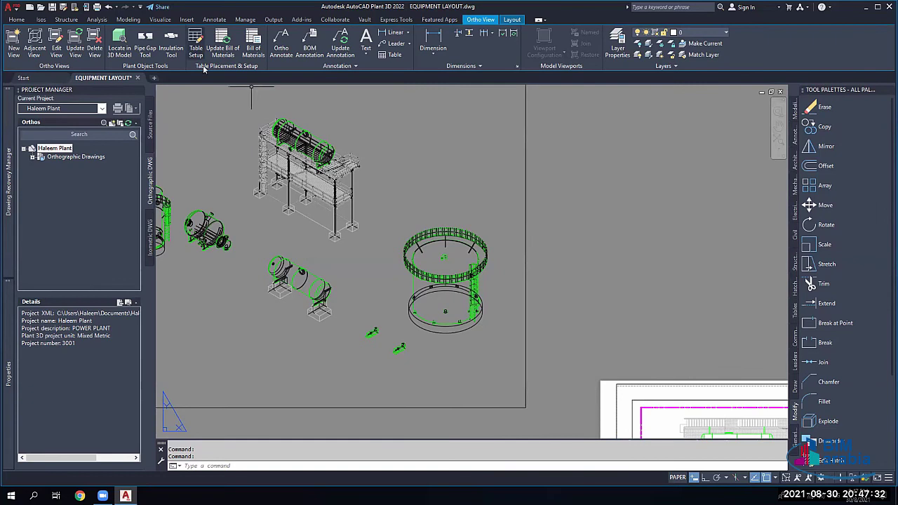
Step: Cancel a mistaken Edit View pick, then rerun Edit View on the SE isometric viewport
click(56, 44)
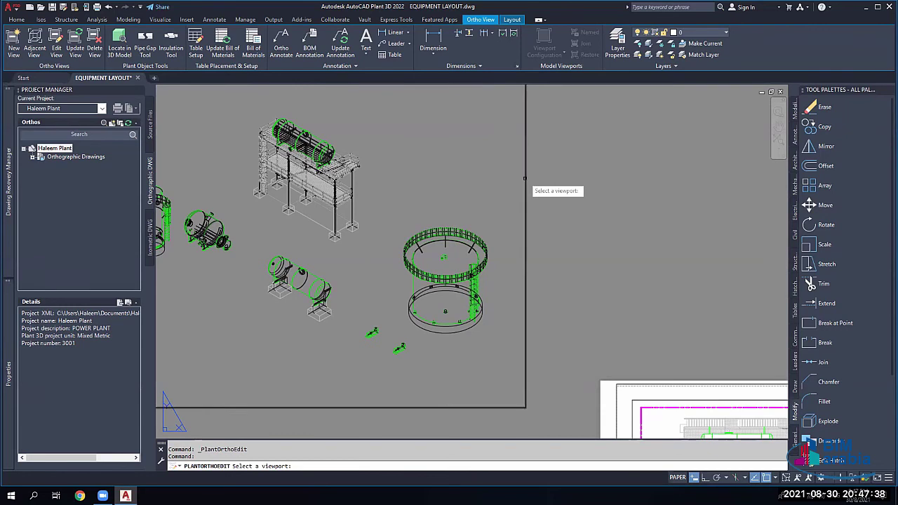
click(538, 257)
click(513, 264)
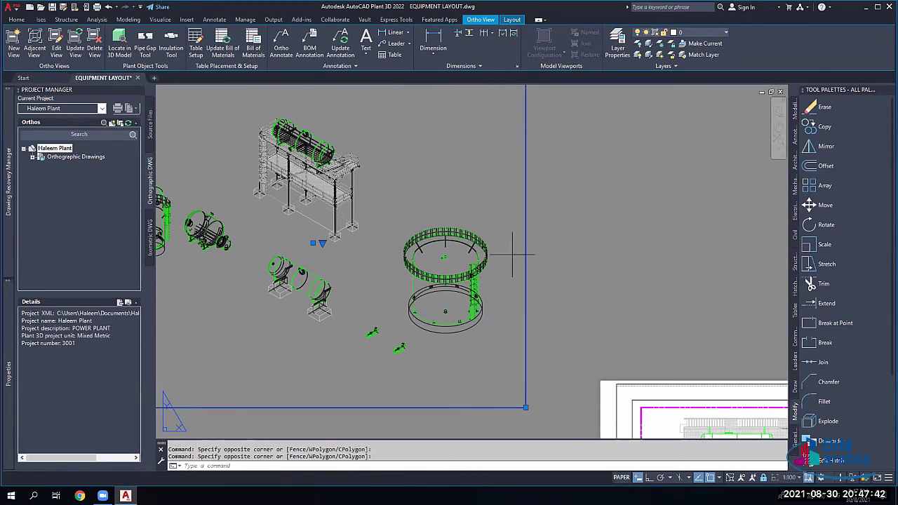
right_click(513, 256)
key(Escape)
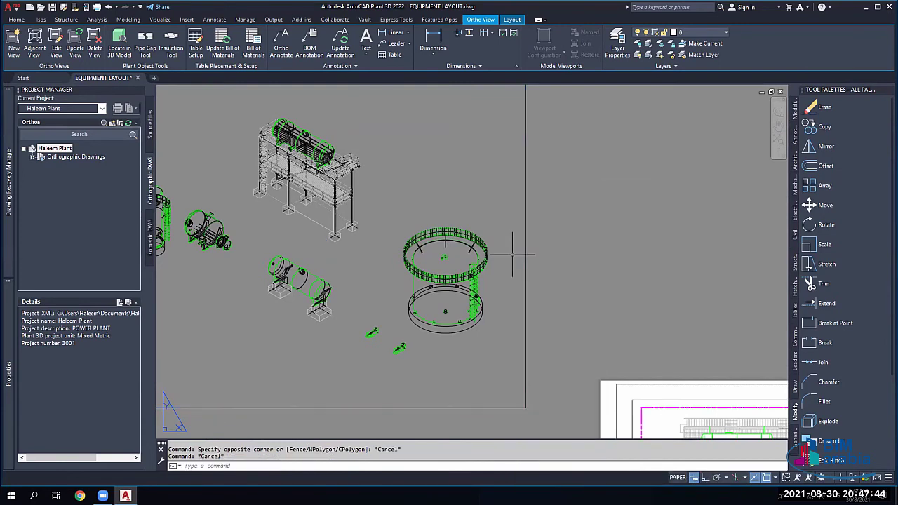
click(56, 44)
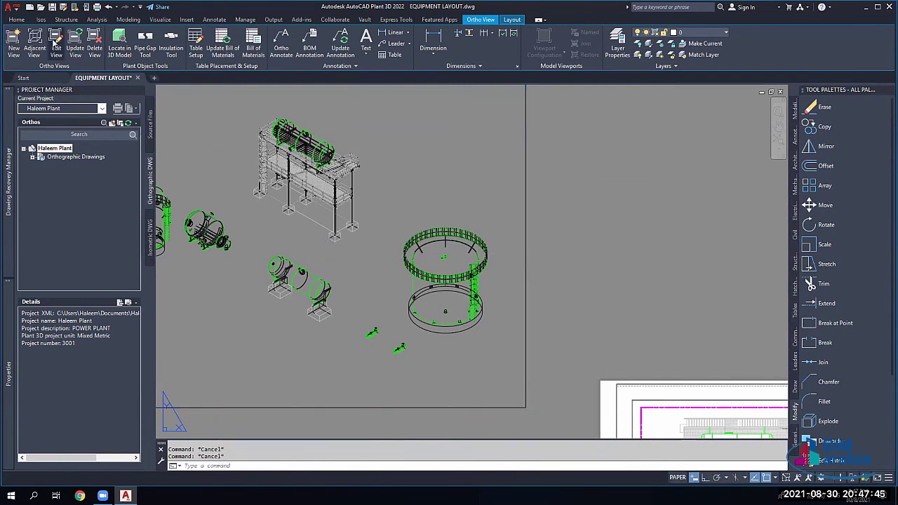
click(527, 184)
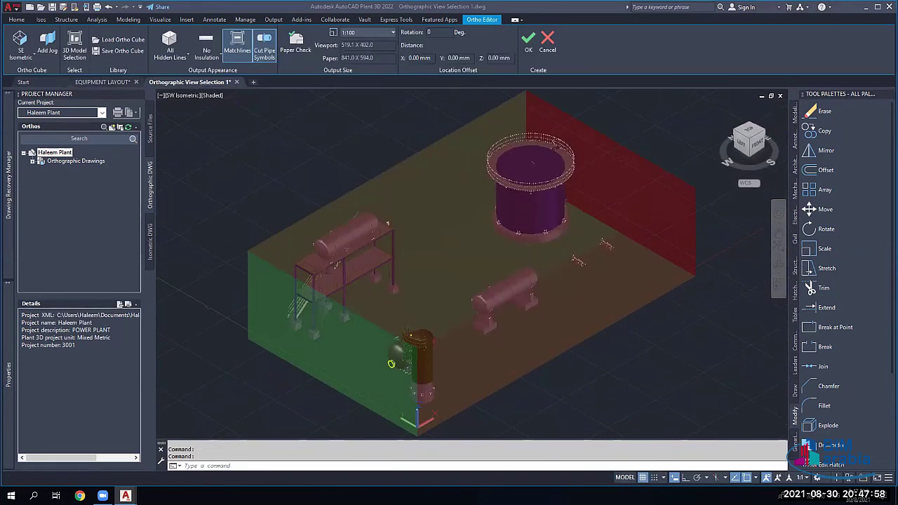
Step: Shrink the ortho cube from its left side
click(347, 340)
click(335, 342)
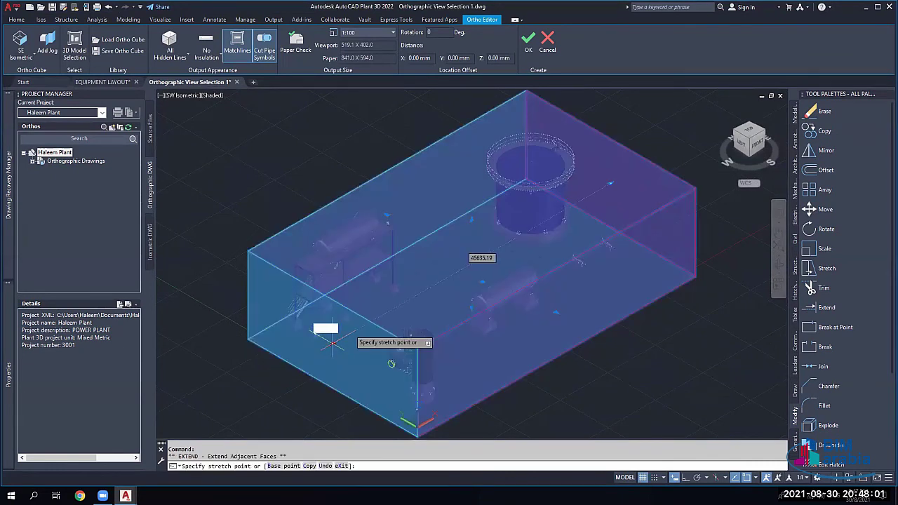
click(451, 274)
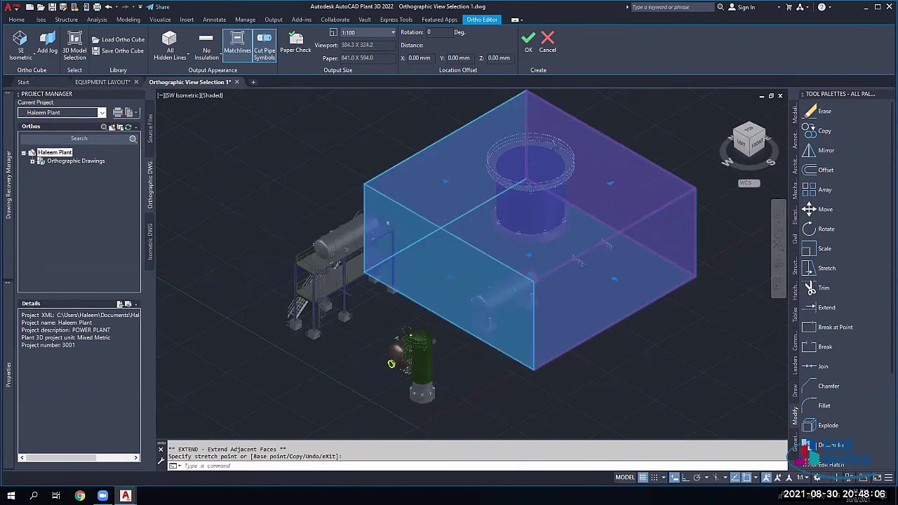
scroll(342, 322, up, 3)
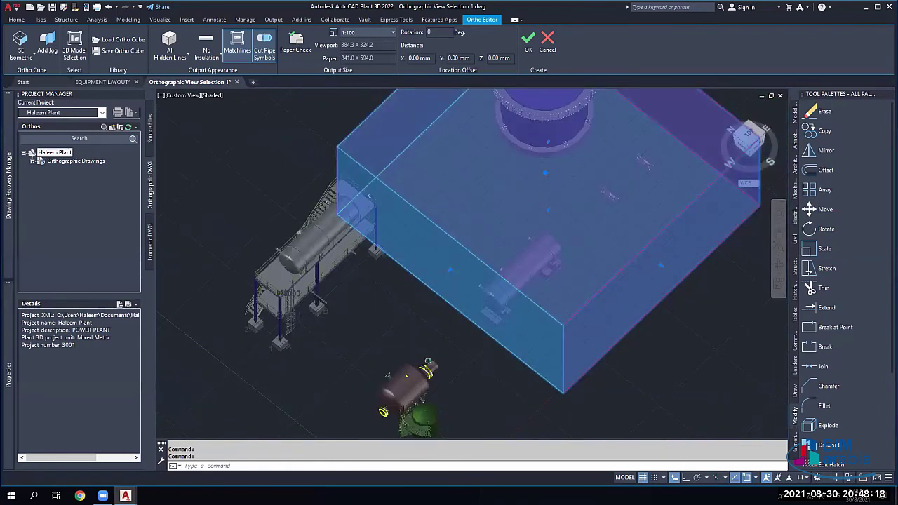
key(Escape)
key(Escape)
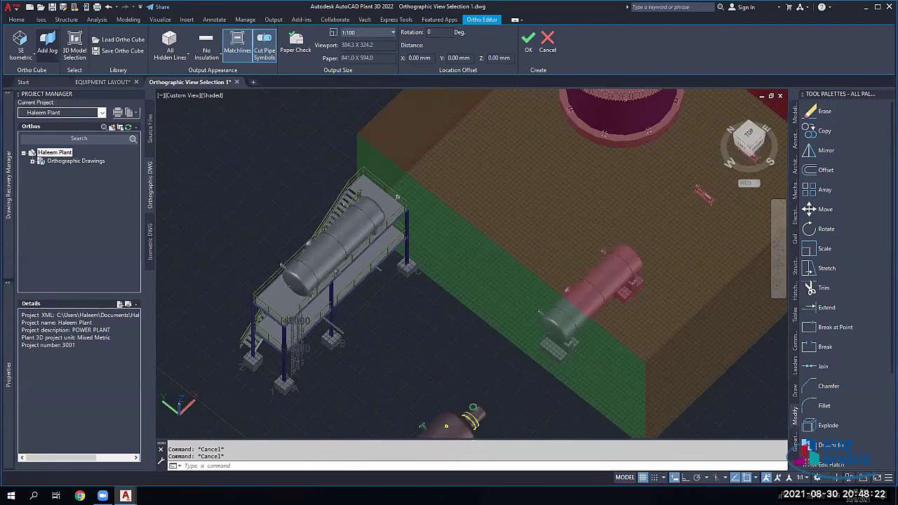
Step: Stretch the remaining cube faces to crop the box around the tank and pumps
click(393, 185)
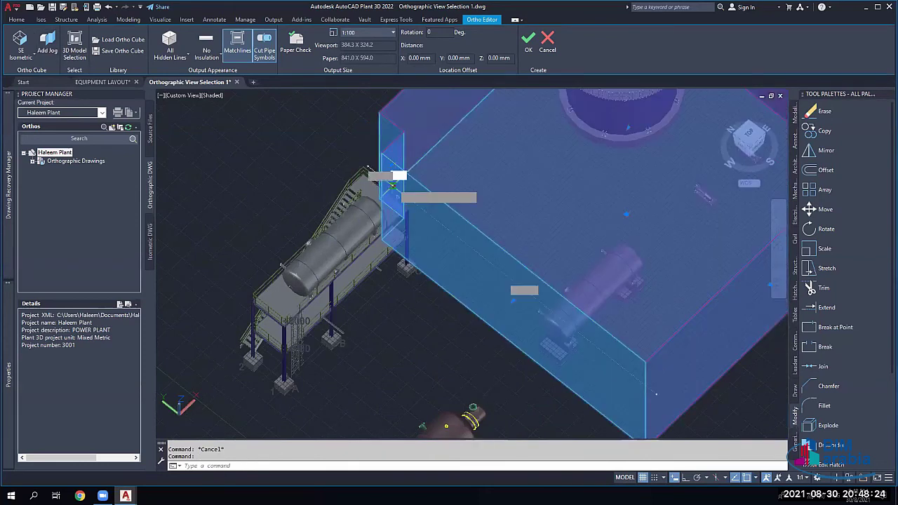
click(480, 251)
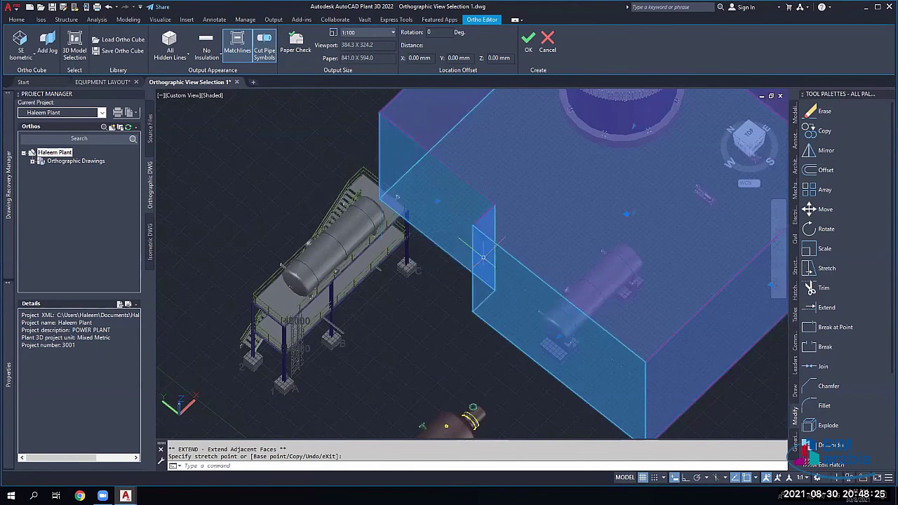
click(437, 201)
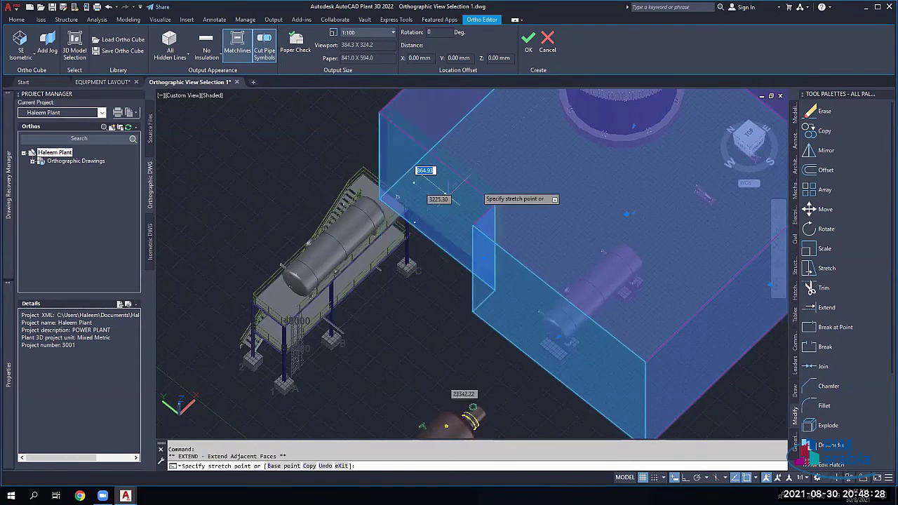
click(576, 149)
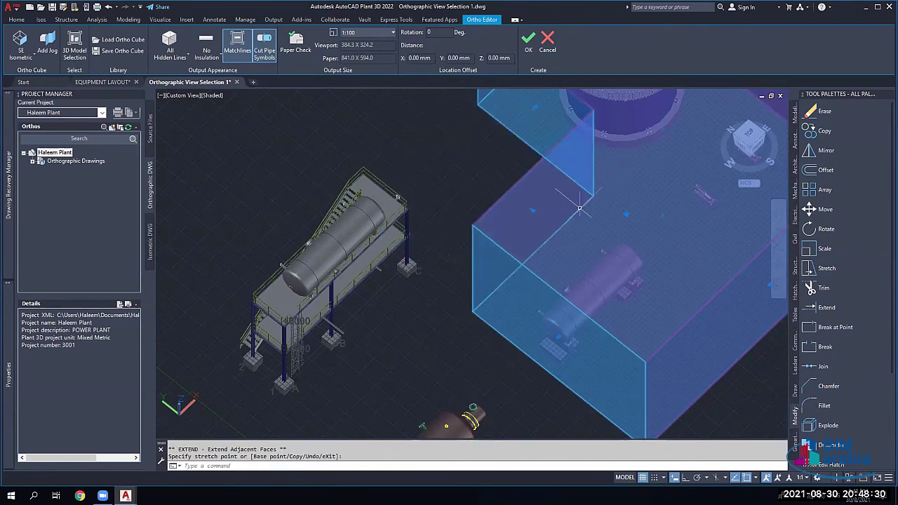
click(533, 210)
click(573, 240)
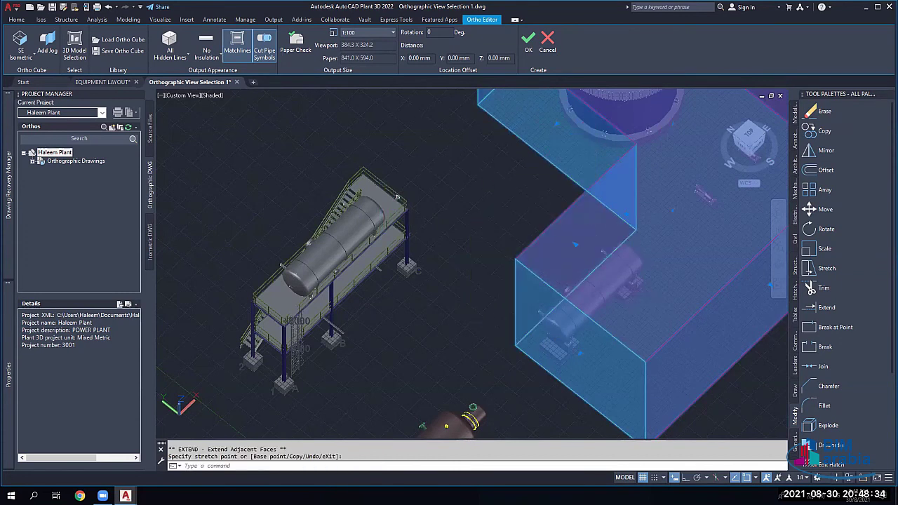
key(Escape)
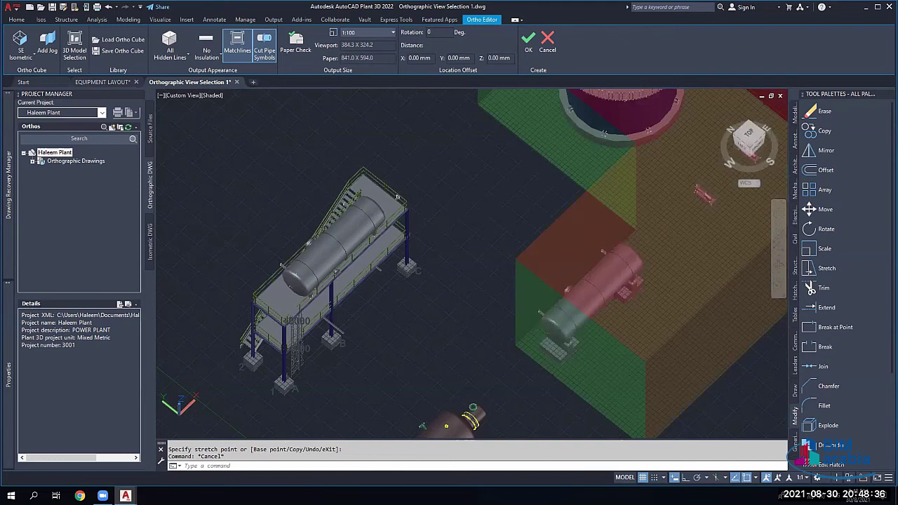
Step: Orbit to confirm the cube encloses the equipment, then accept it to generate the view
shift+middle_drag(449, 280, 505, 280)
shift+middle_drag(562, 337, 561, 342)
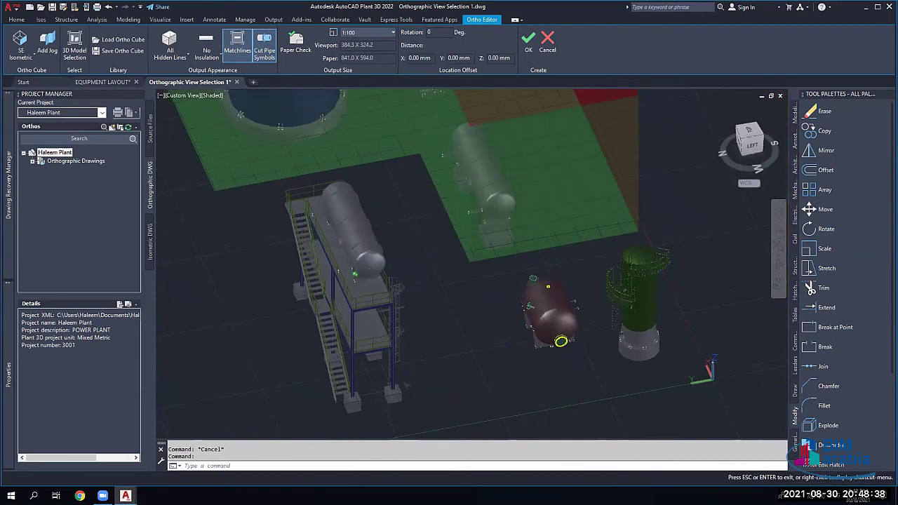
scroll(337, 262, down, 2)
shift+middle_drag(421, 280, 310, 200)
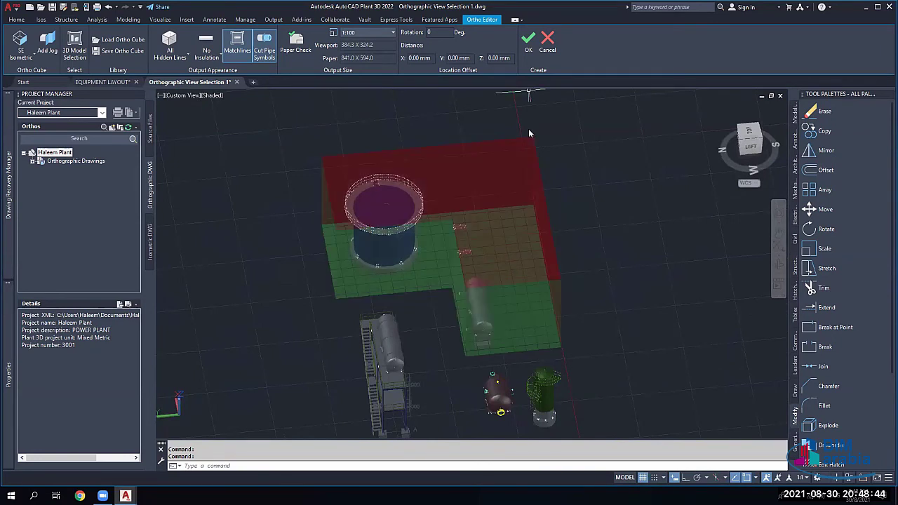
click(528, 41)
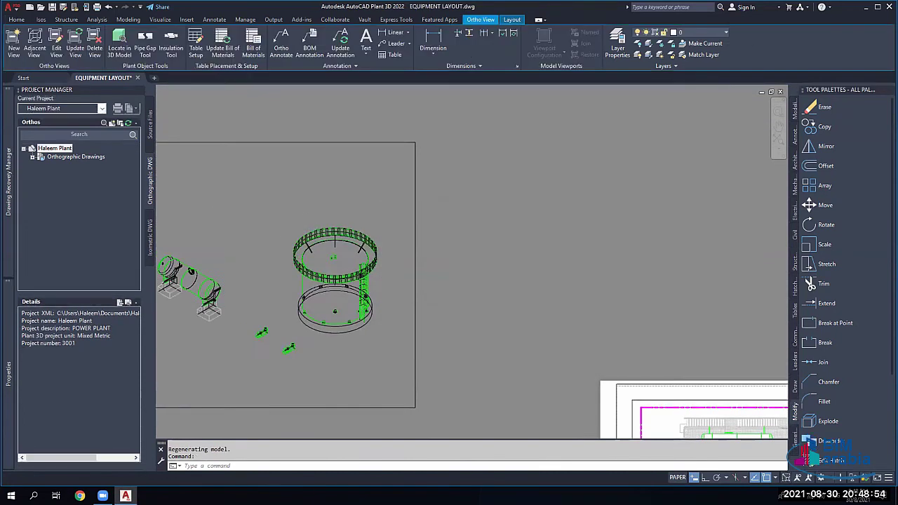
Step: Inspect the regenerated views across the EQUIPMENT LAYOUT sheet and start a Linear dimension
scroll(296, 226, down, 2)
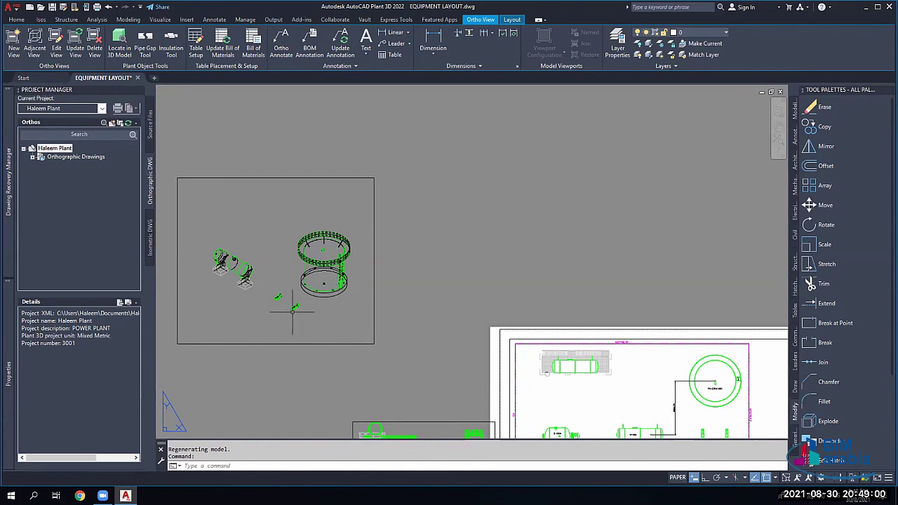
scroll(539, 312, down, 5)
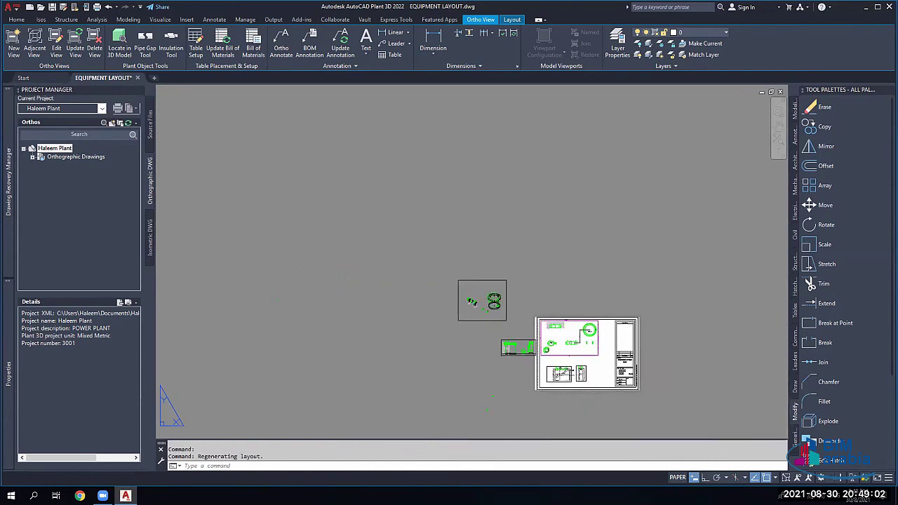
middle_drag(539, 312, 465, 245)
scroll(515, 314, up, 10)
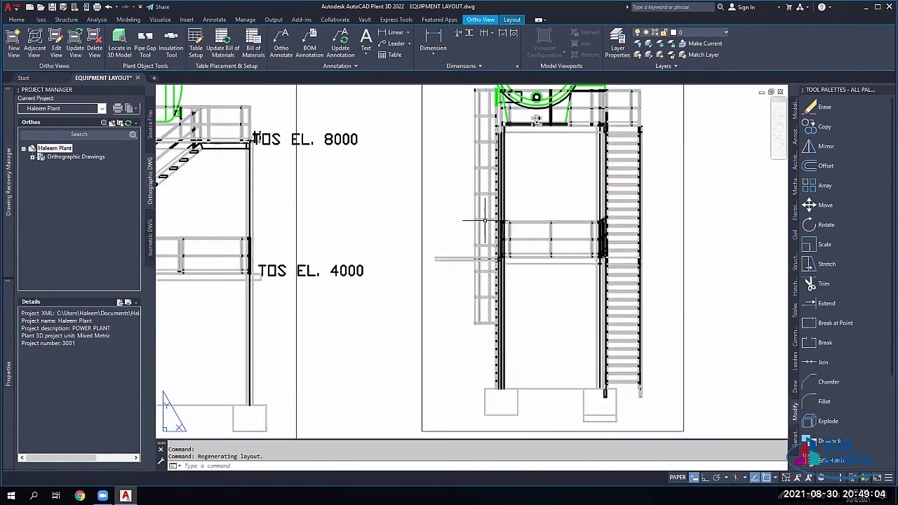
scroll(440, 249, down, 2)
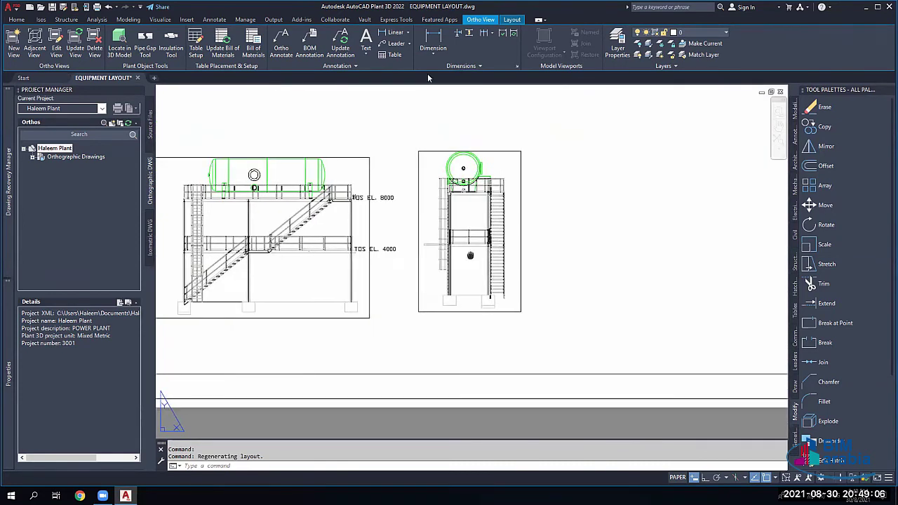
scroll(440, 249, up, 10)
scroll(379, 239, down, 10)
click(433, 38)
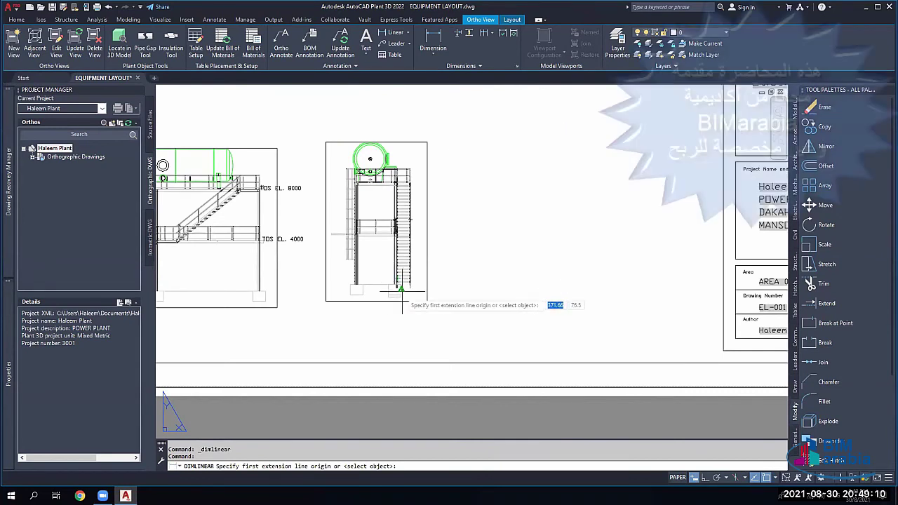
Step: Dimension the 2833,51 distance between the right and left footings below the side view
scroll(402, 305, up, 5)
click(355, 322)
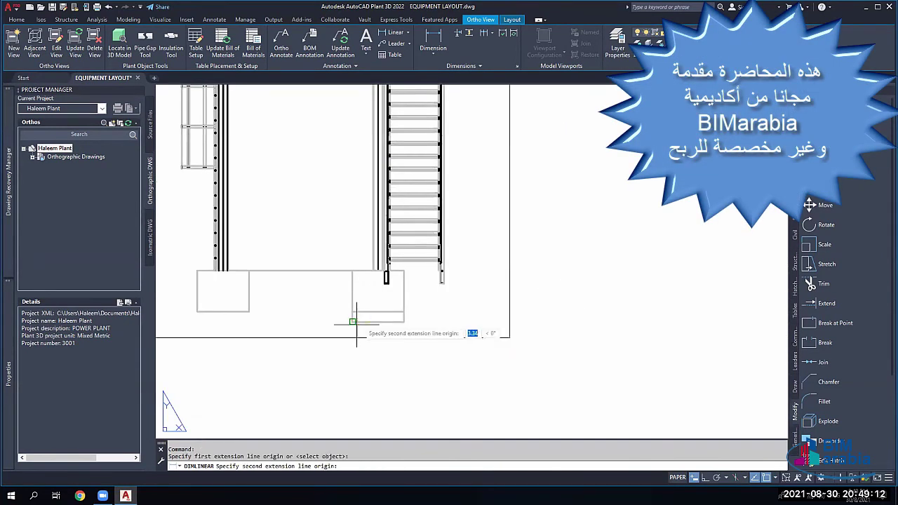
click(224, 311)
click(277, 391)
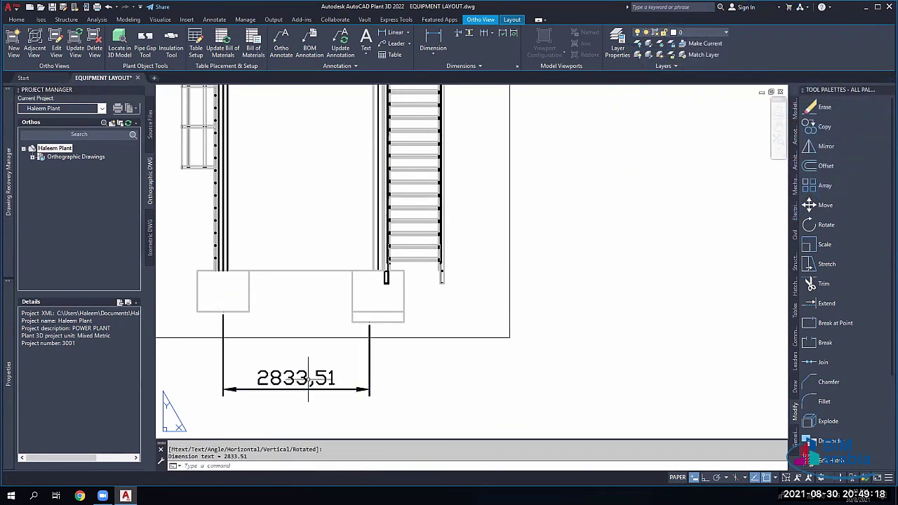
Step: Continue the chain with dimensions 1466,28, 2283,72 and 1500
click(483, 34)
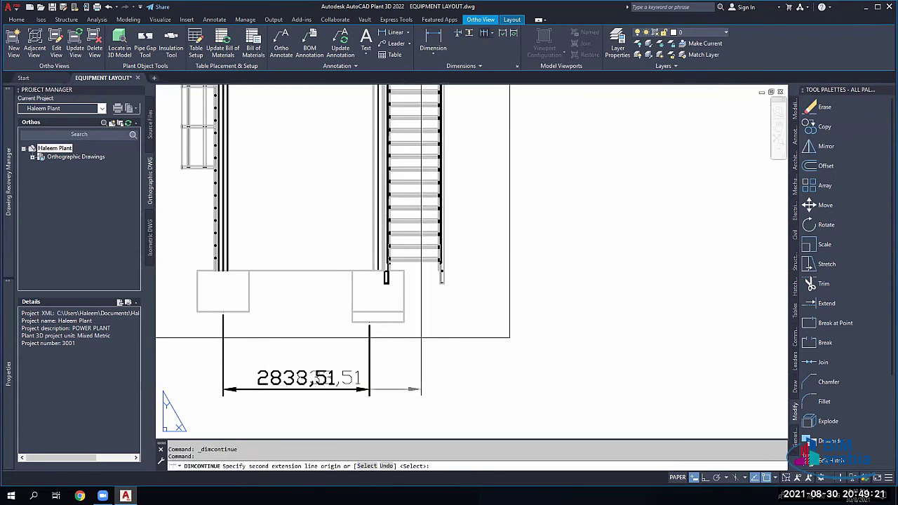
click(434, 286)
click(509, 286)
click(627, 286)
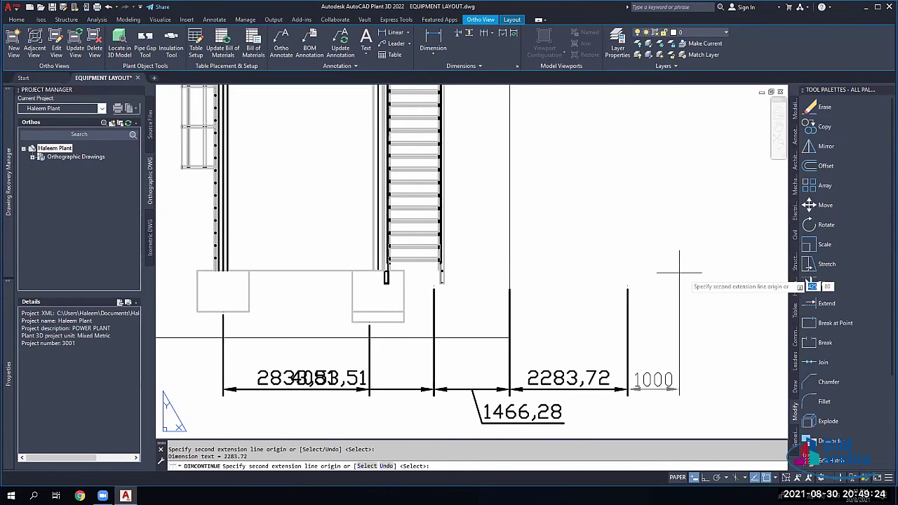
click(705, 276)
key(Escape)
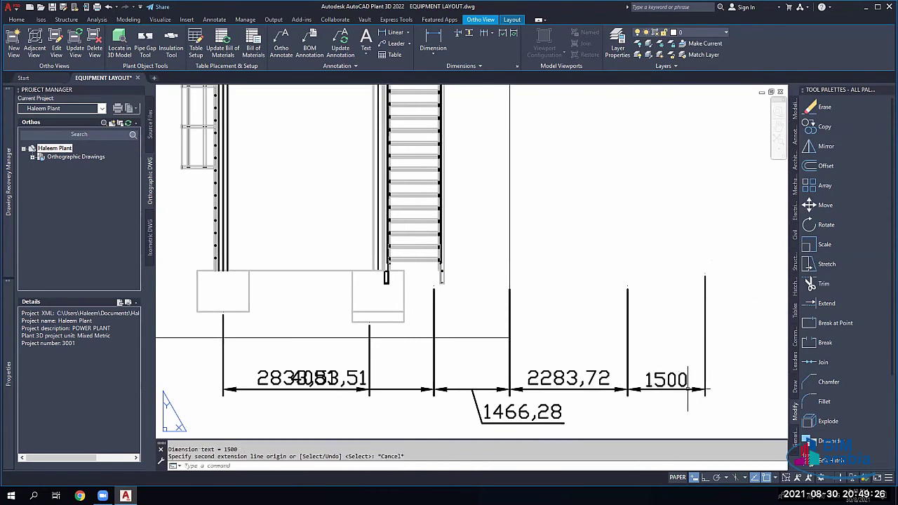
Step: Undo the extra 137.93 and 470.85 stair dimensions and show the other chaining options
scroll(511, 336, down, 4)
key(Return)
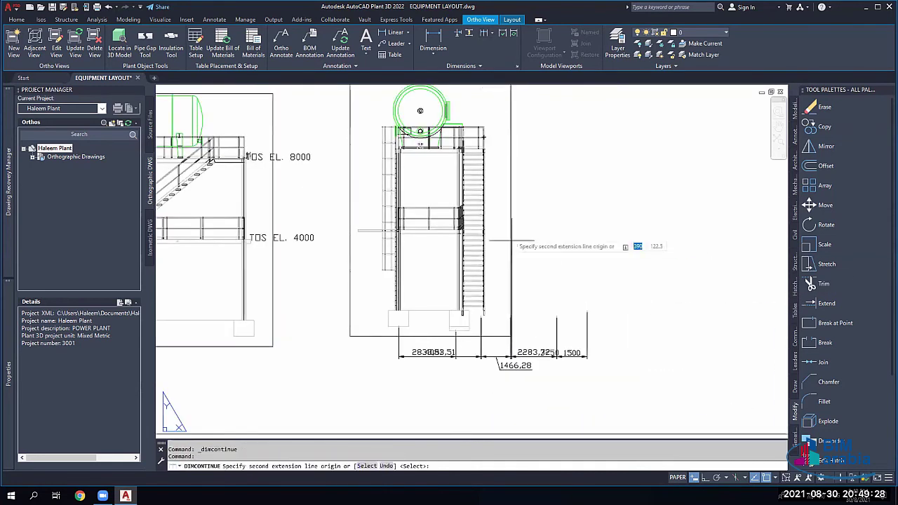
click(461, 219)
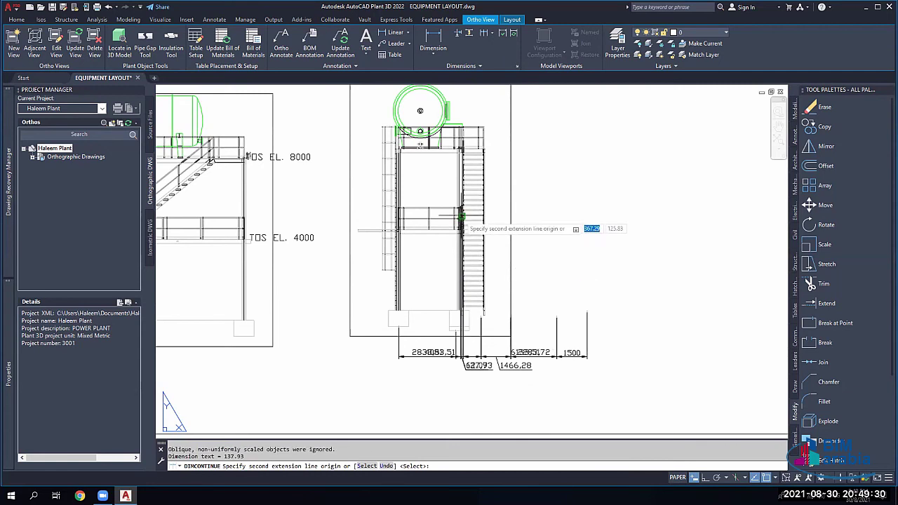
click(477, 235)
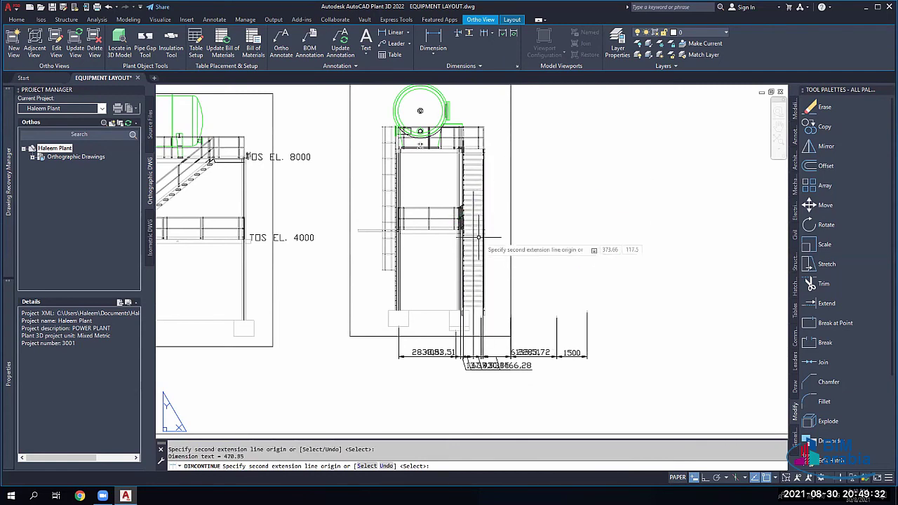
key(Escape)
key(ctrl+z)
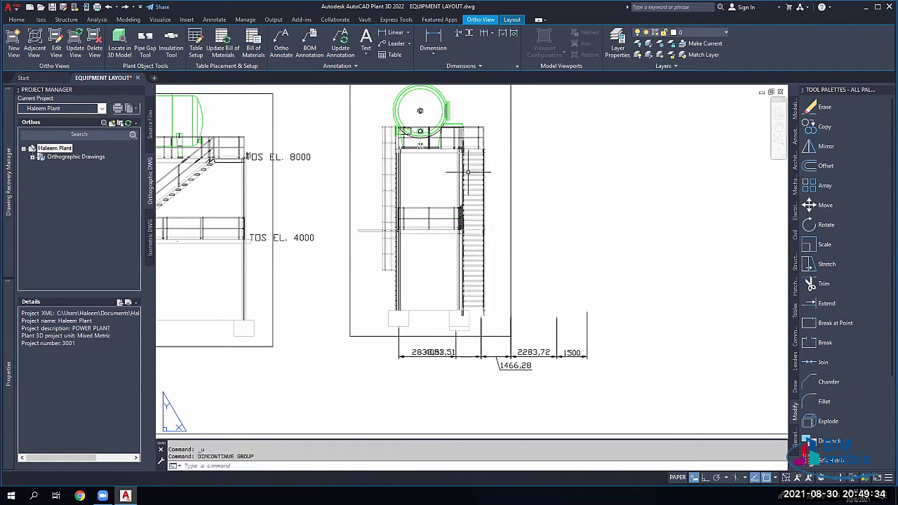
click(493, 33)
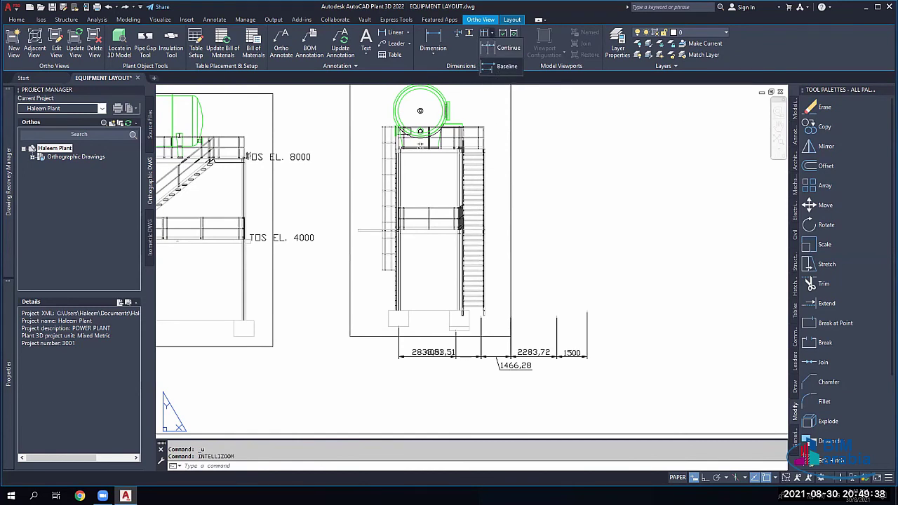
Step: Try Baseline dimensioning from the footing dimension and then Dimension Space, cancelling both
click(505, 66)
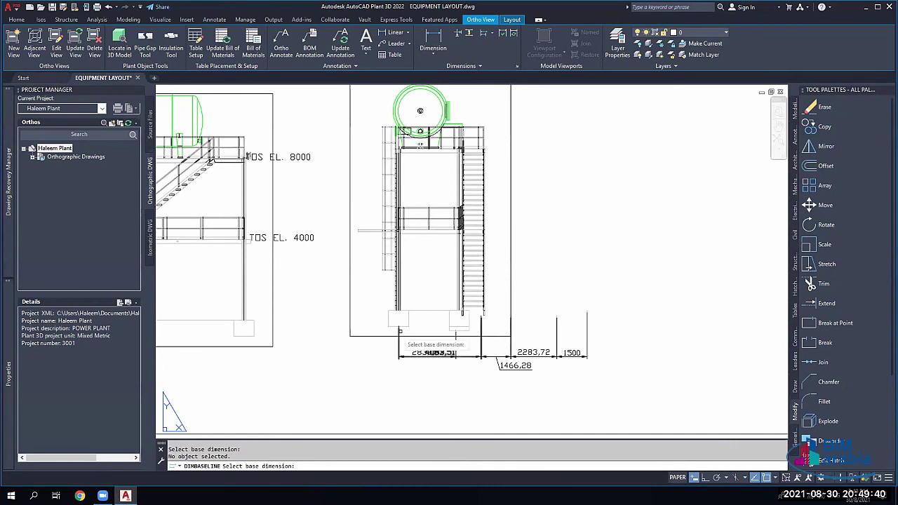
click(435, 354)
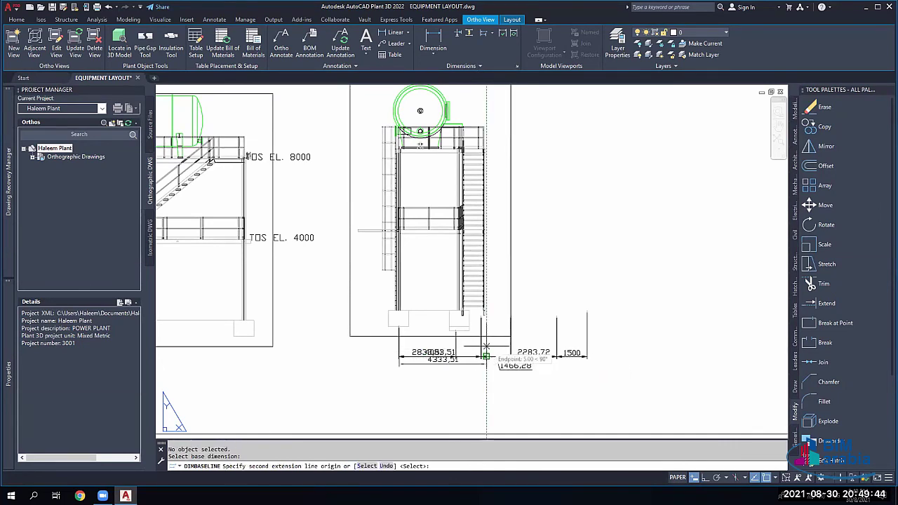
key(Escape)
key(Escape)
key(Escape)
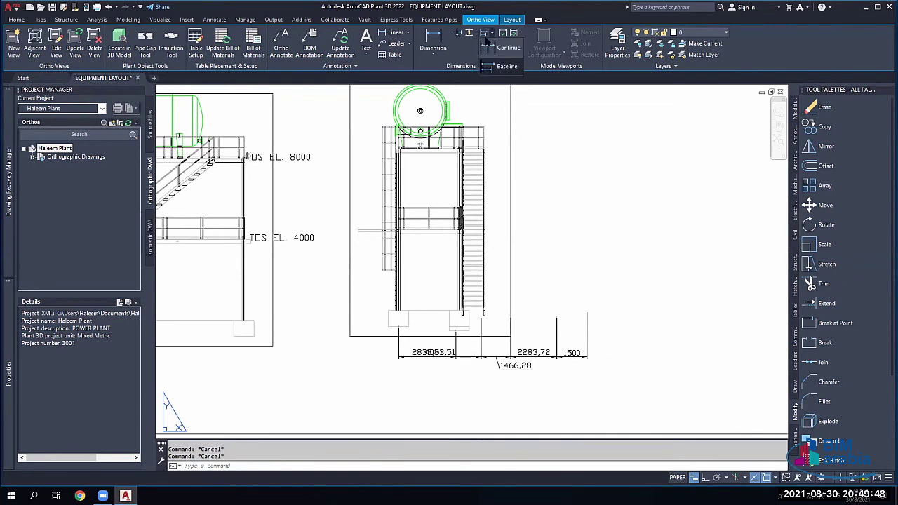
click(468, 34)
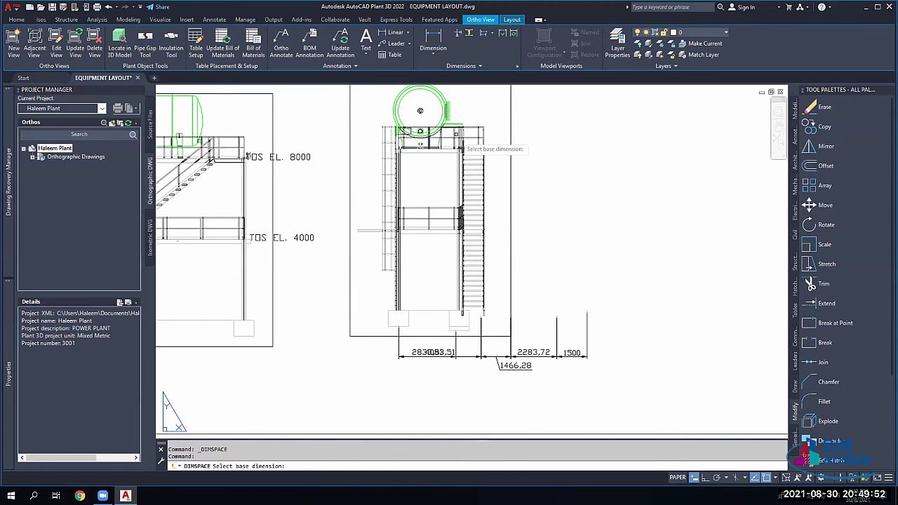
key(Escape)
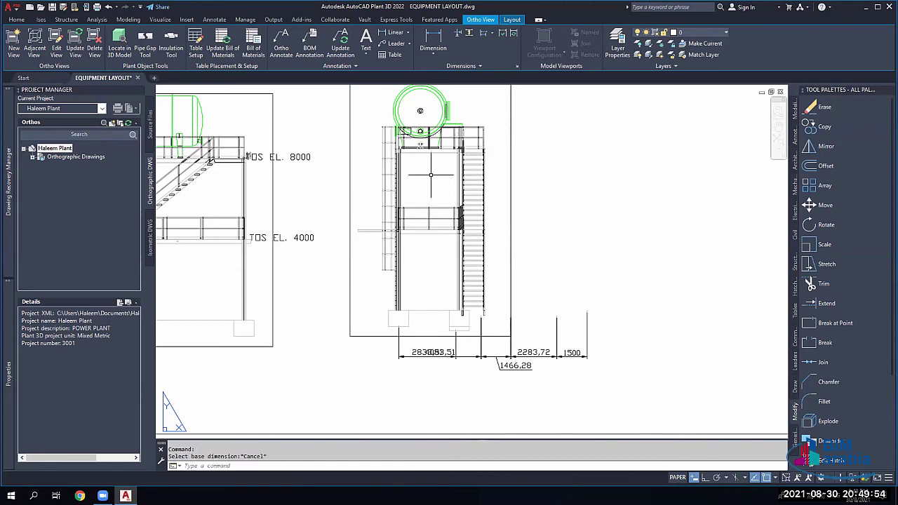
Step: Zoom out to the sheet and bring up the layout shortcut menu with the Ortho Annotate options
scroll(430, 175, down, 3)
key(Escape)
key(Escape)
scroll(290, 113, up, 5)
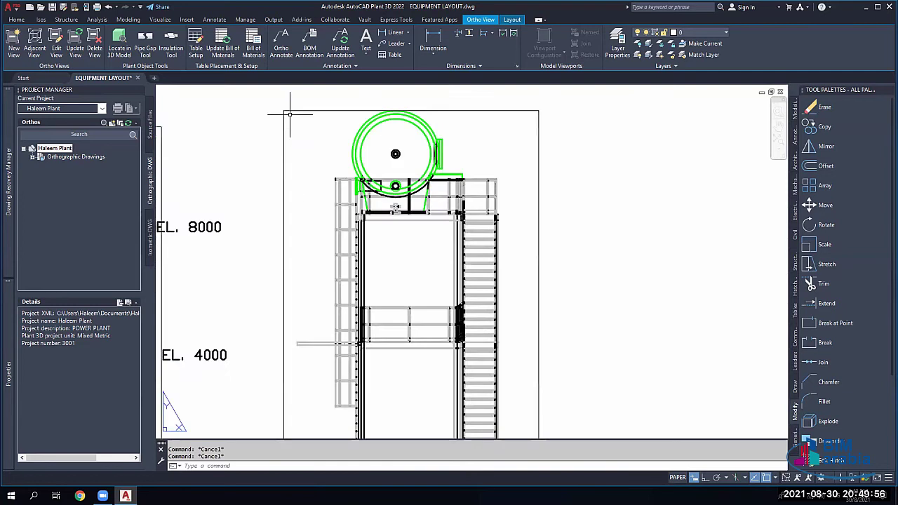
scroll(290, 113, down, 5)
scroll(315, 172, up, 1)
right_click(463, 170)
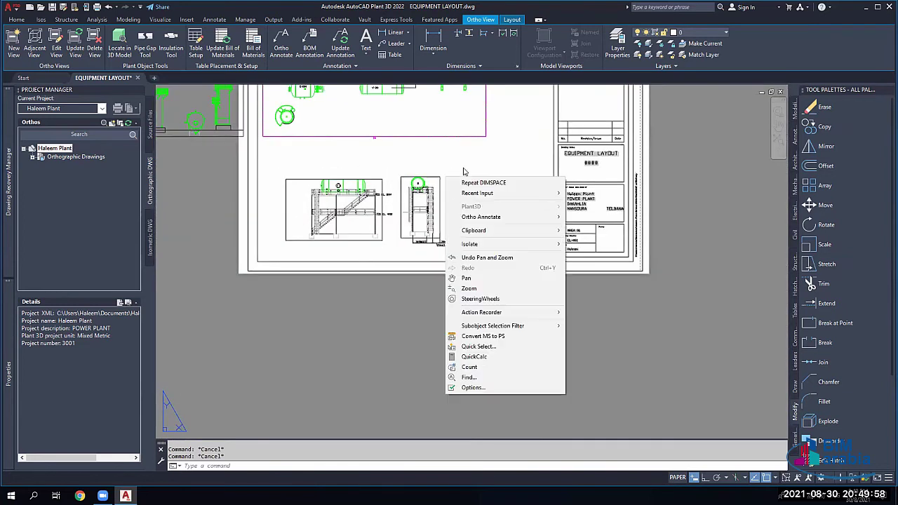
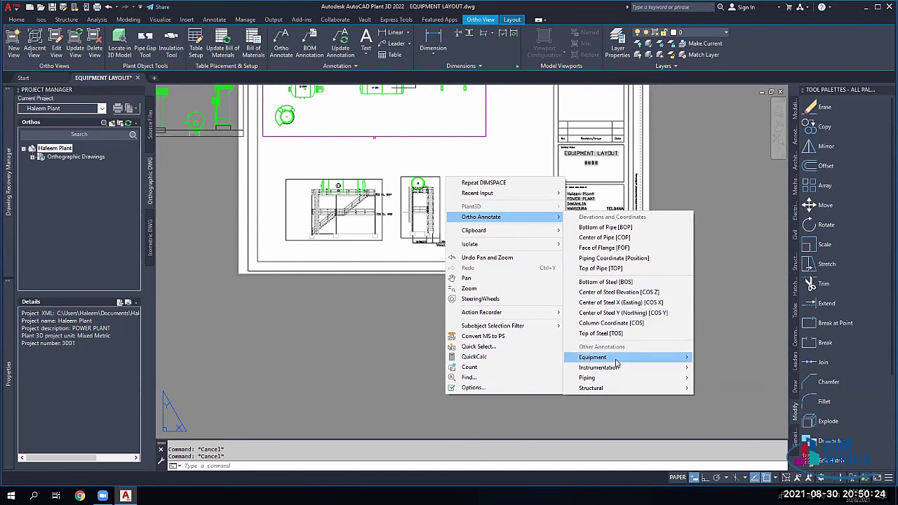
Step: Start a Column Callout [Column ID] ortho annotation from the Ortho Annotate > Structural menu
mouse_move(616, 359)
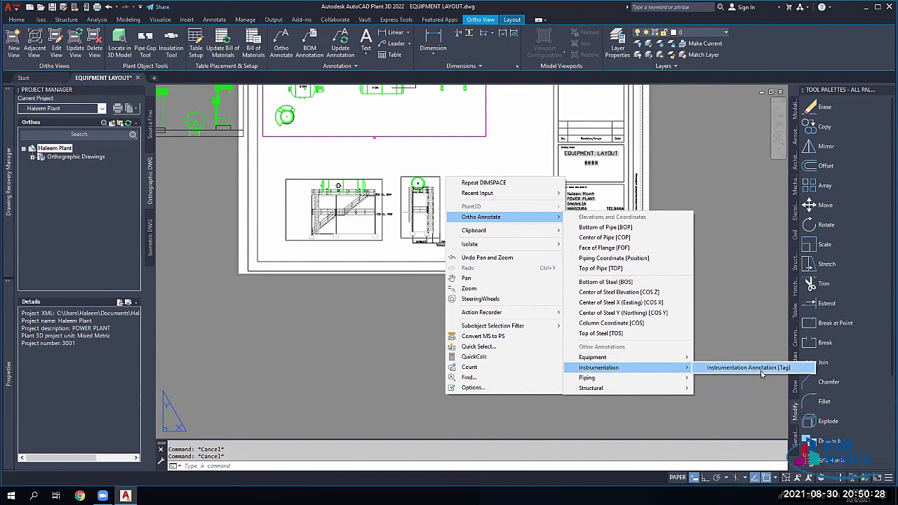
mouse_move(640, 377)
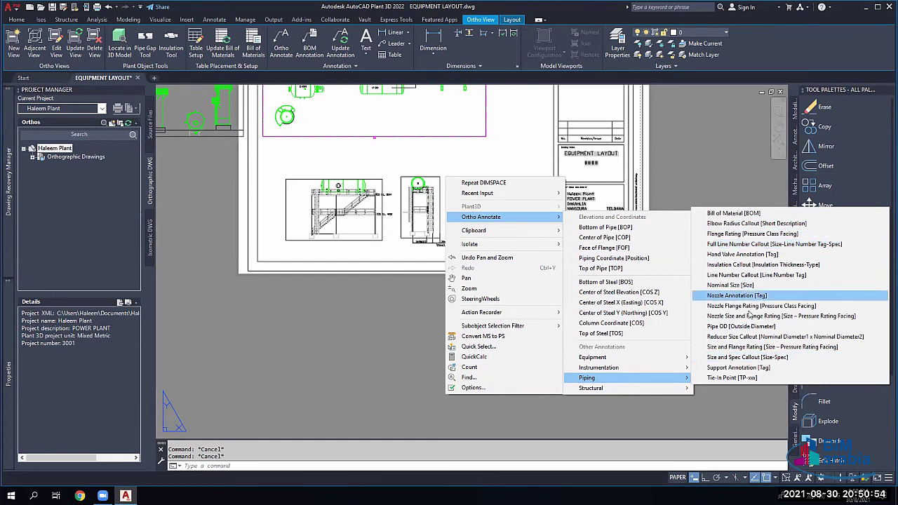
mouse_move(619, 390)
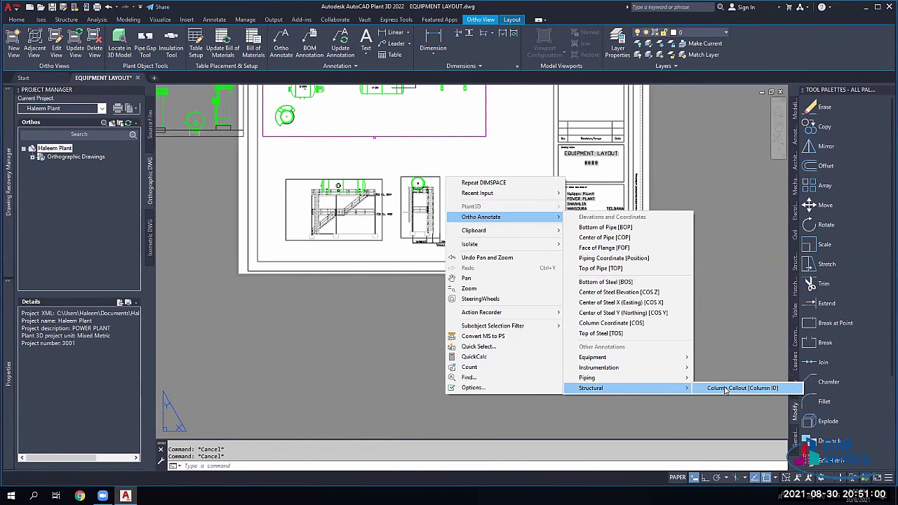
click(726, 390)
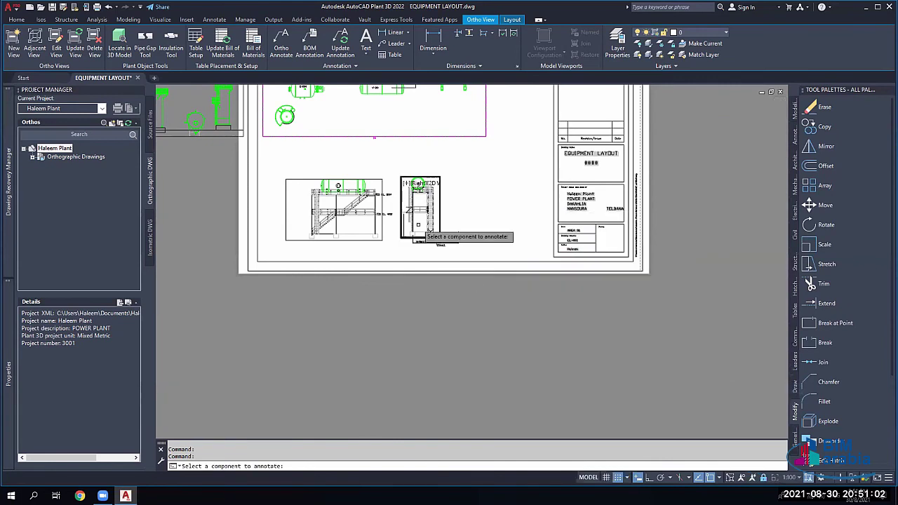
Step: Cancel the column callout and erase the small stray pill shape from the EQUIPMENT LAYOUT sheet
scroll(383, 226, down, 4)
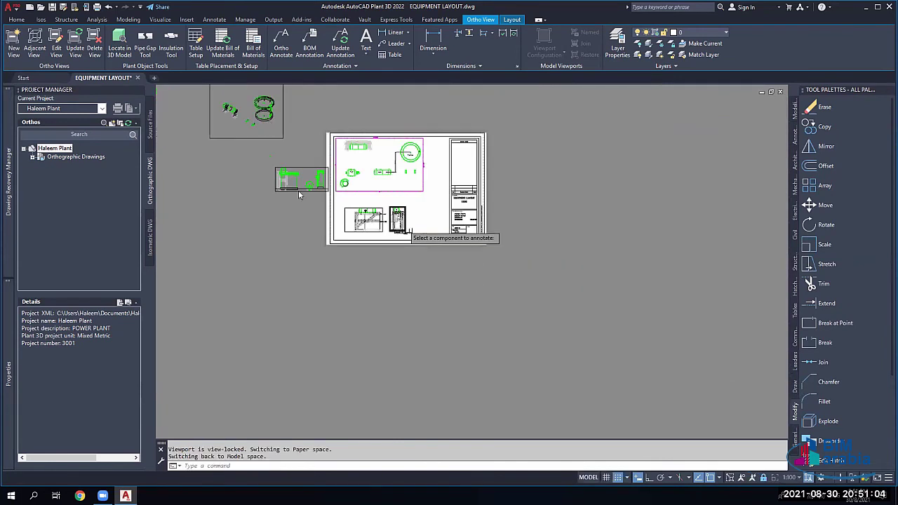
scroll(379, 228, up, 8)
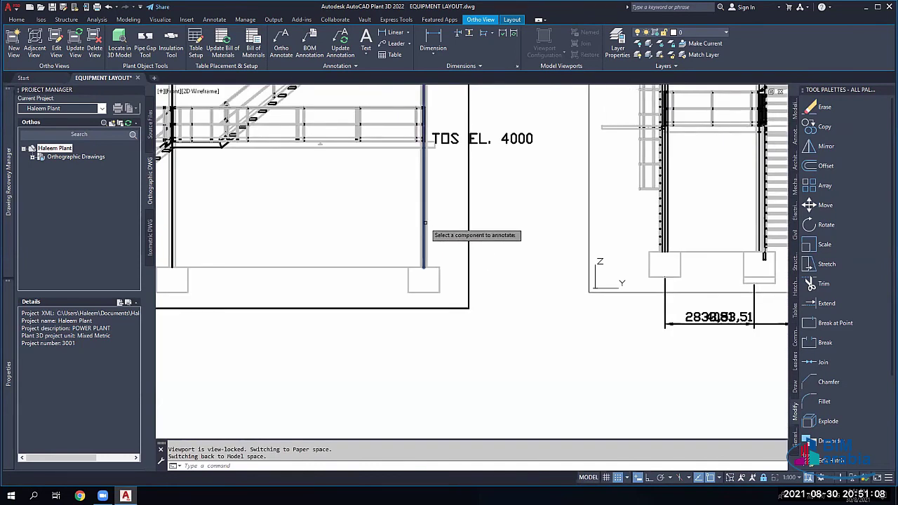
scroll(346, 222, up, 5)
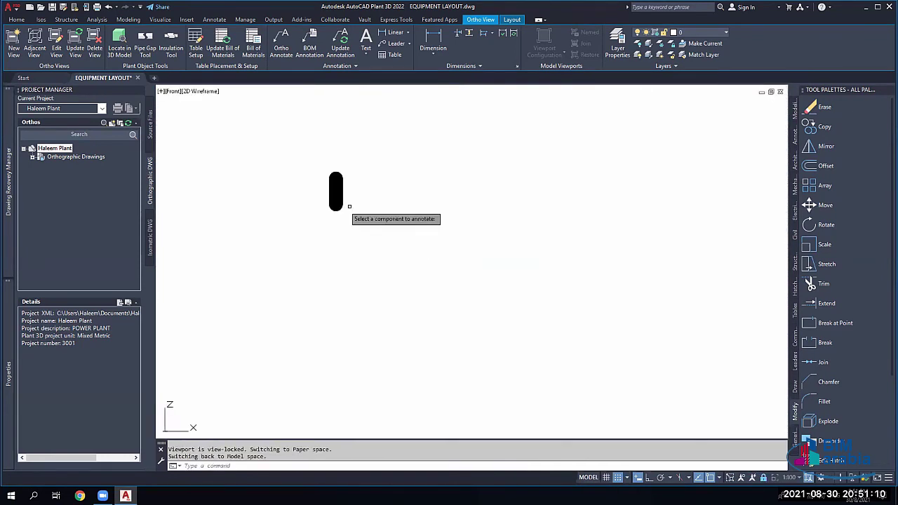
key(Escape)
click(335, 191)
click(333, 205)
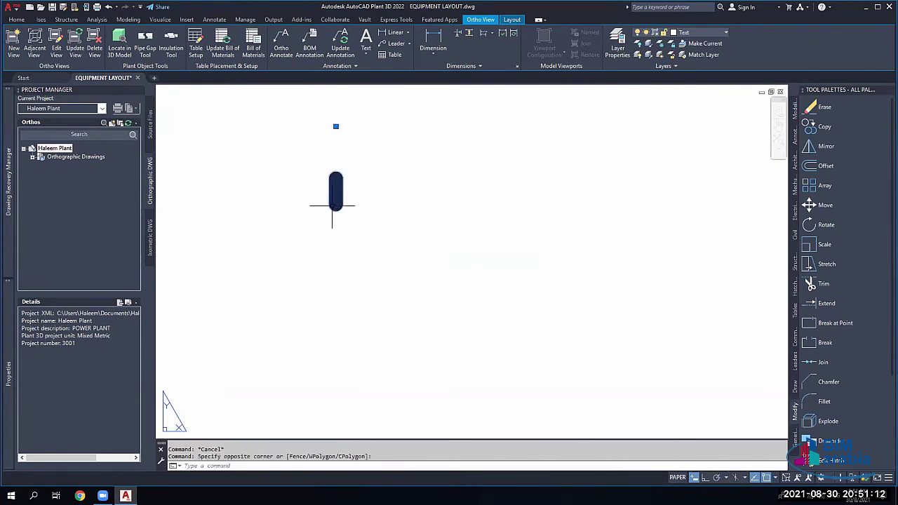
key(Delete)
scroll(340, 231, down, 8)
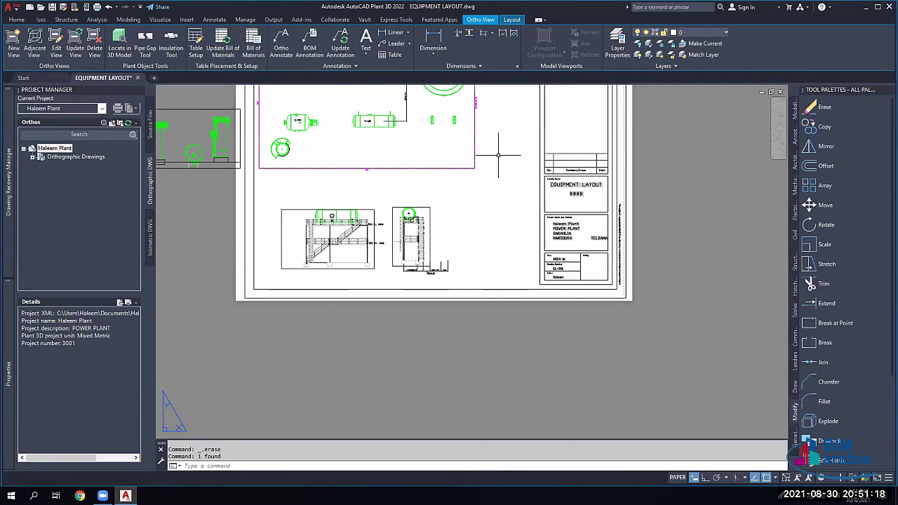
scroll(465, 163, down, 5)
scroll(465, 163, up, 4)
middle_drag(547, 211, 549, 294)
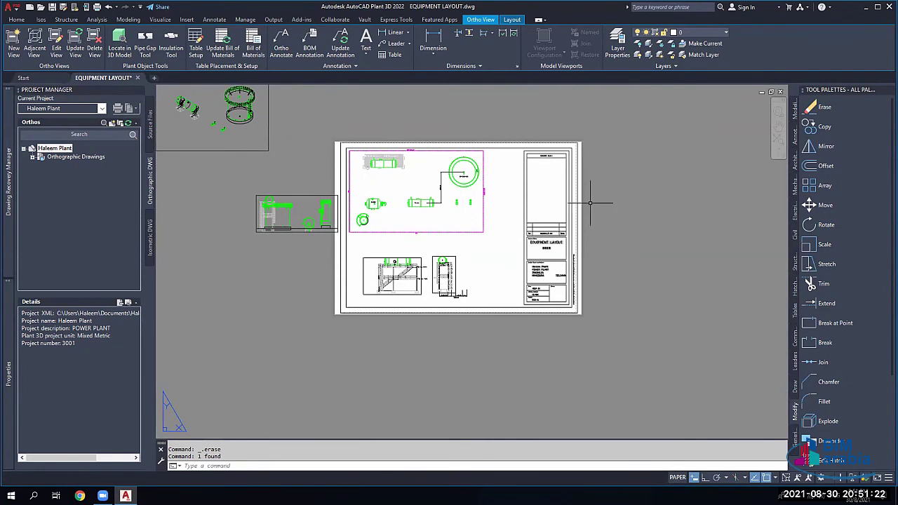
Step: Select the equipment plan viewport and rescale it from its scale grip list
click(490, 214)
click(481, 214)
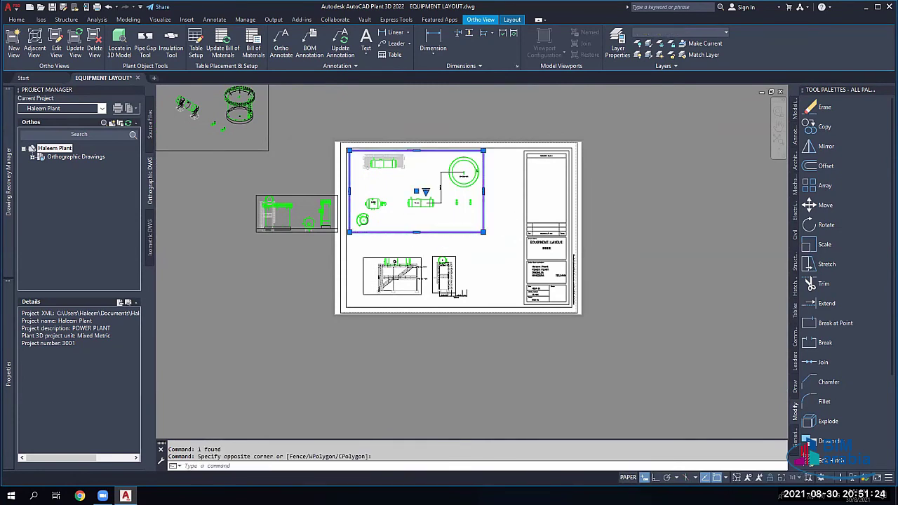
scroll(429, 212, up, 2)
scroll(428, 212, up, 2)
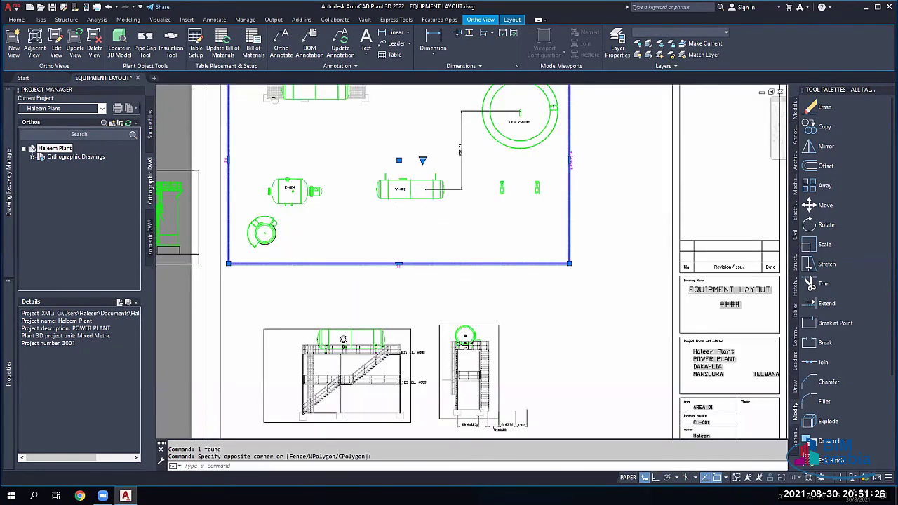
scroll(429, 211, down, 2)
key(Escape)
key(Escape)
click(497, 231)
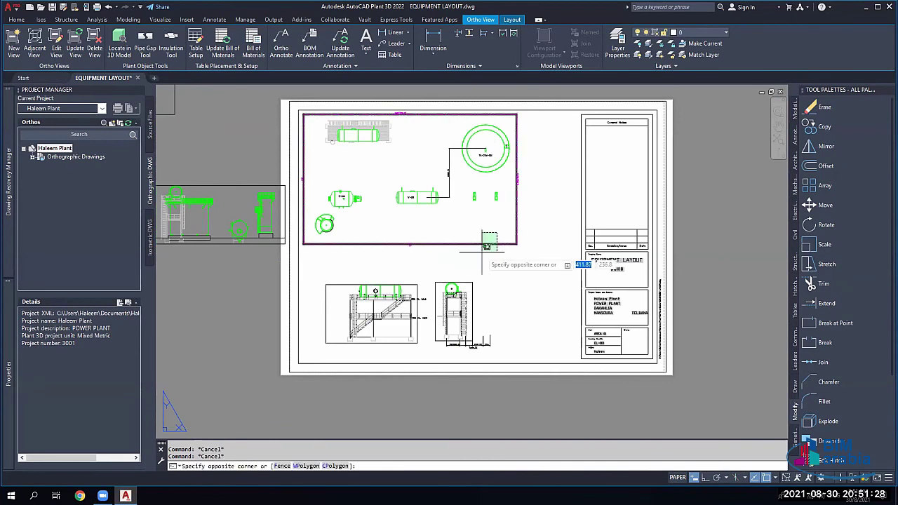
click(481, 250)
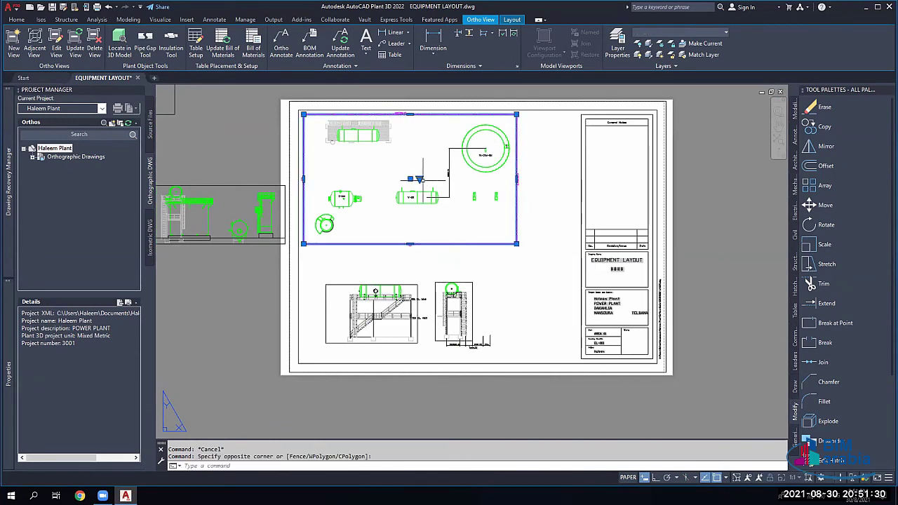
click(419, 179)
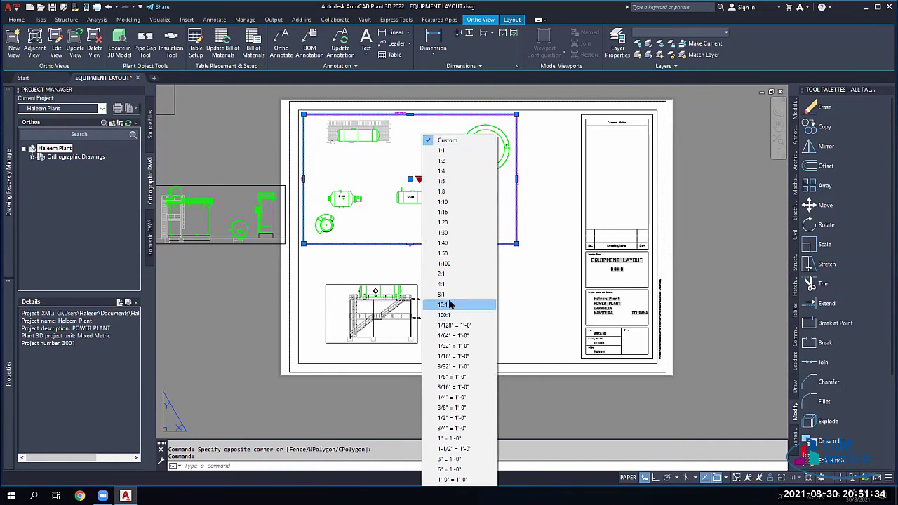
click(451, 253)
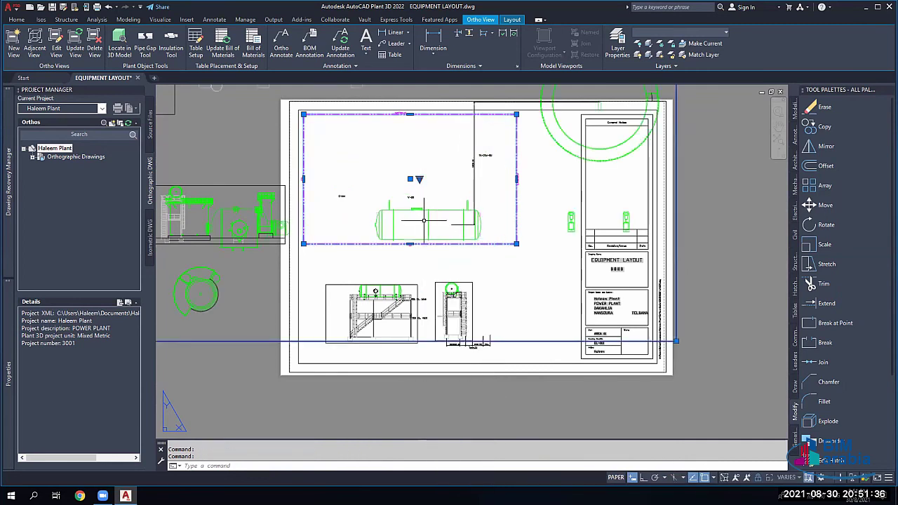
Step: Set the plan viewport's scale to 1:50
scroll(423, 220, down, 8)
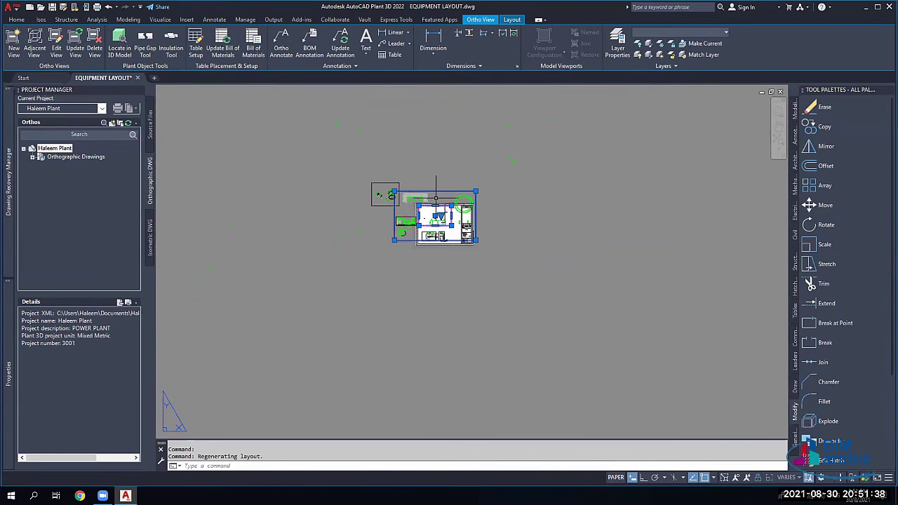
scroll(436, 199, up, 6)
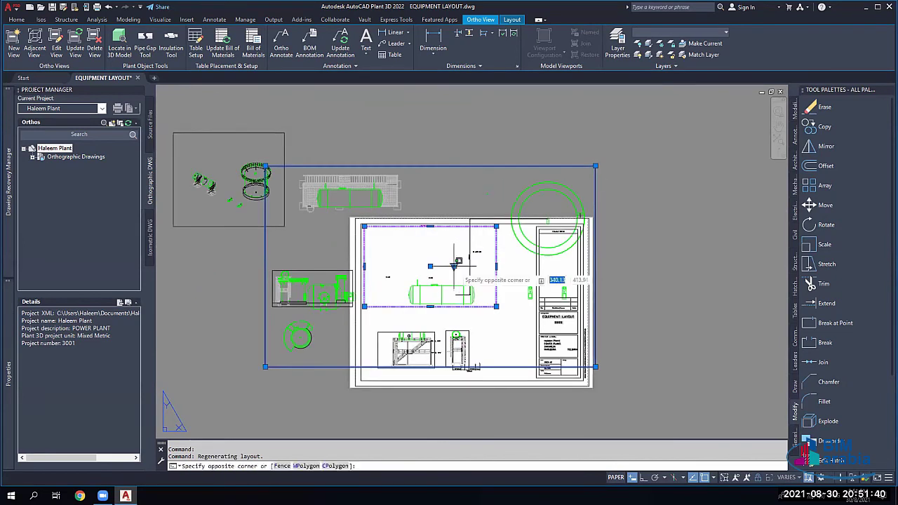
click(456, 267)
click(454, 267)
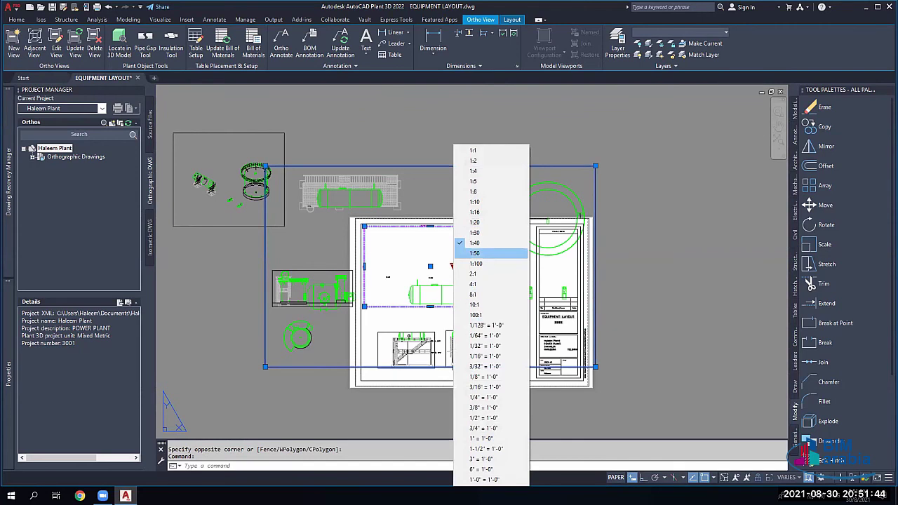
click(475, 253)
middle_drag(315, 288, 342, 263)
Step: Select the isometric model viewport and check its scale list without changing the scale
click(321, 176)
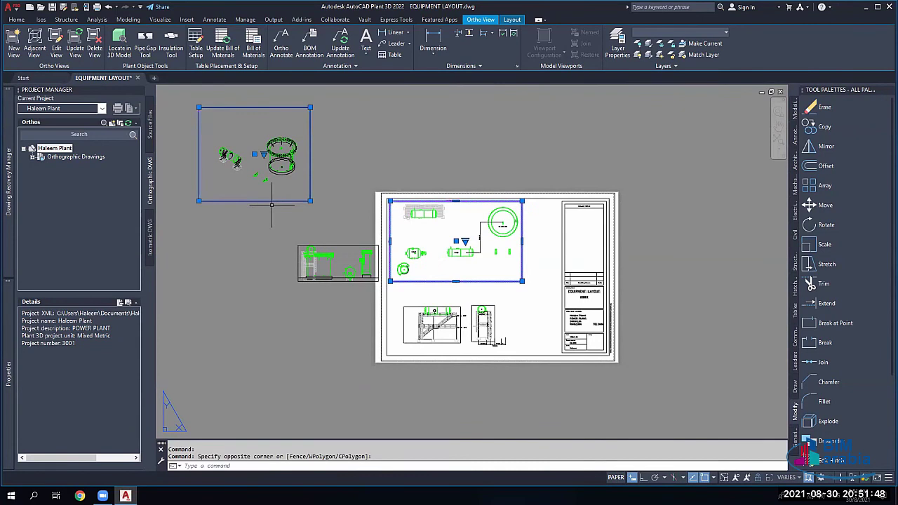
click(199, 105)
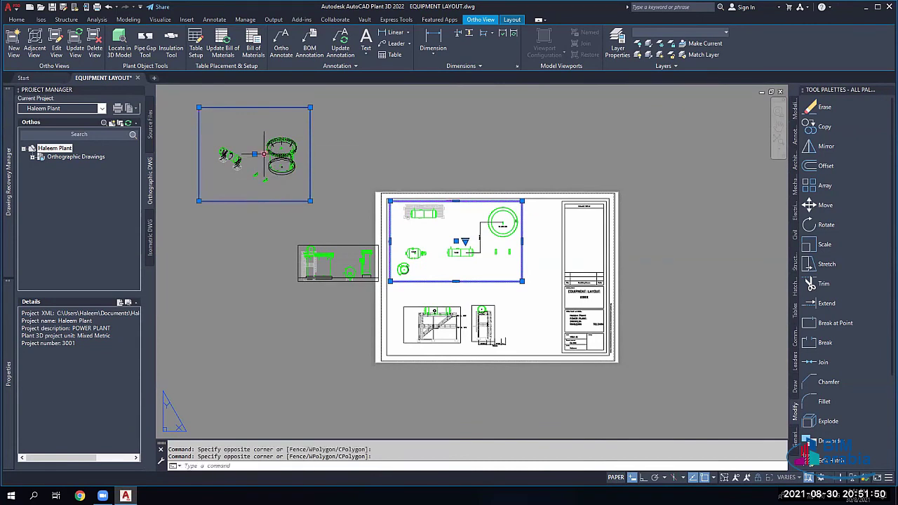
click(264, 153)
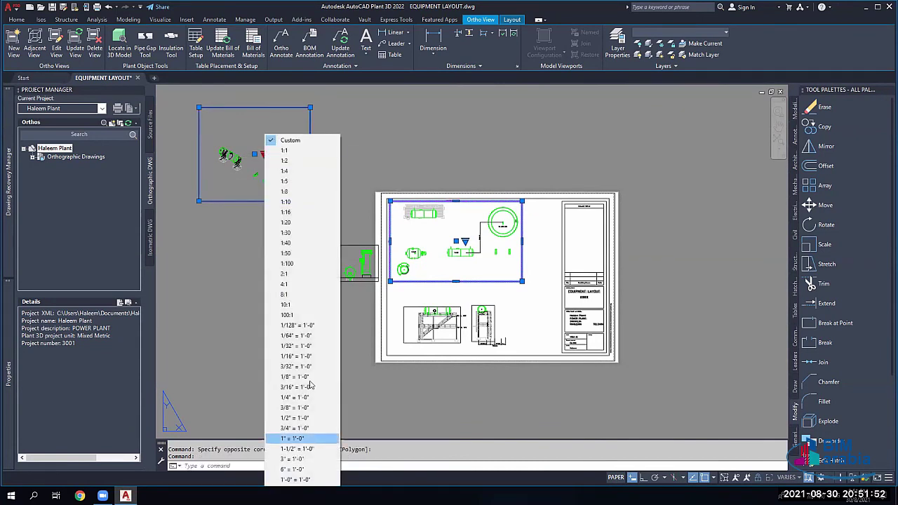
click(225, 303)
key(Escape)
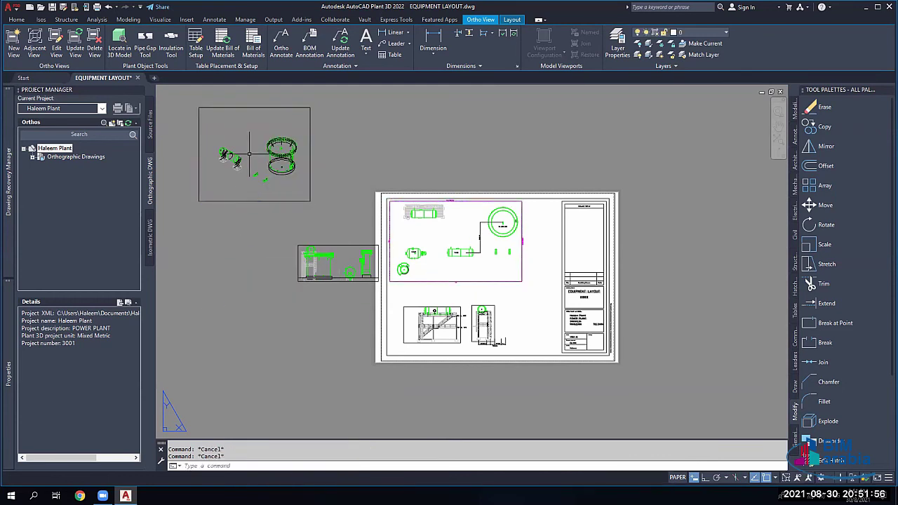
click(241, 230)
Step: Move the isometric viewport above the sheet and expand the Orthographic Drawings list
click(254, 154)
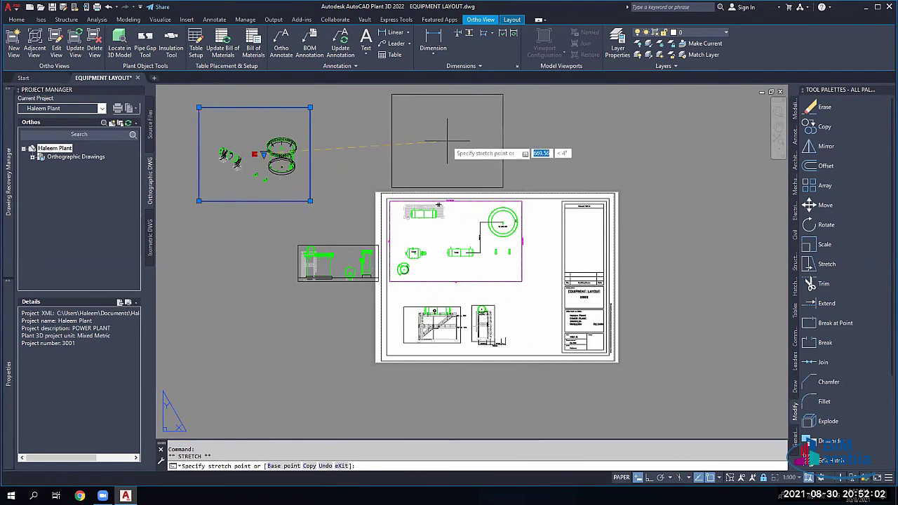
click(447, 141)
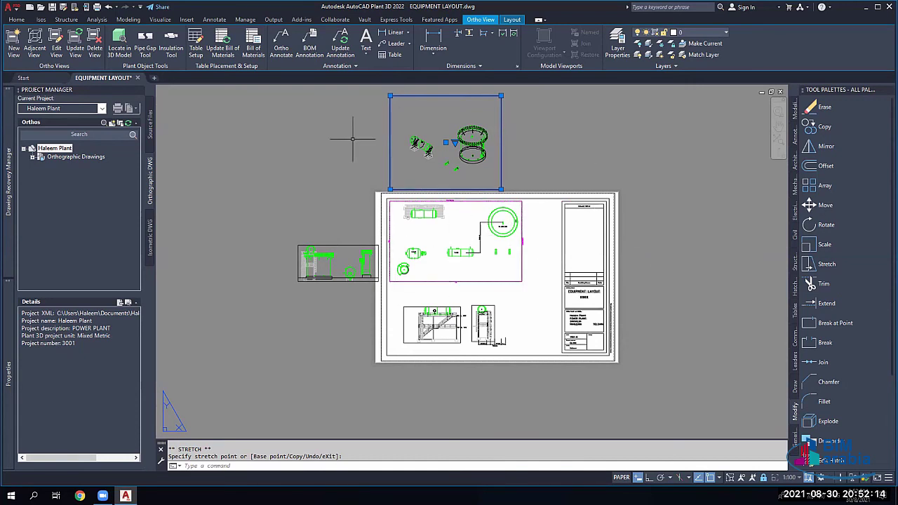
double_click(67, 157)
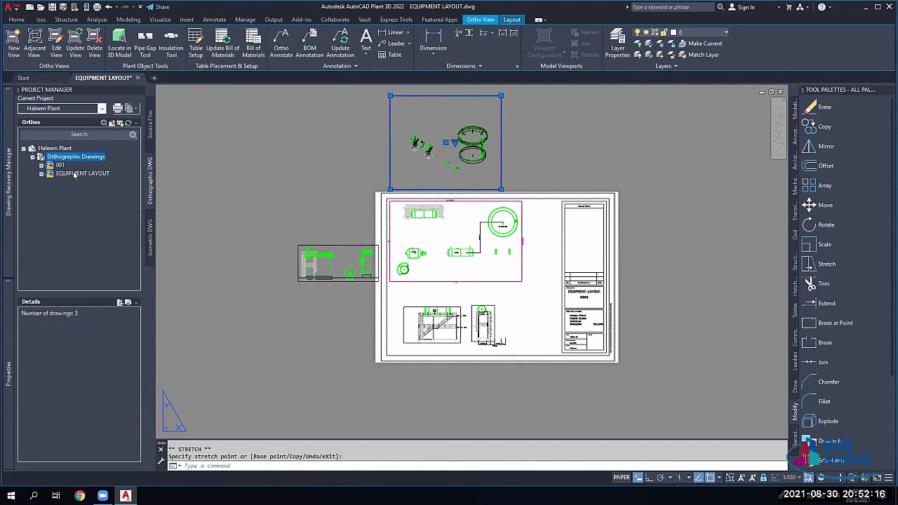
Step: Clear the selection and close the EQUIPMENT LAYOUT drawing
right_click(72, 173)
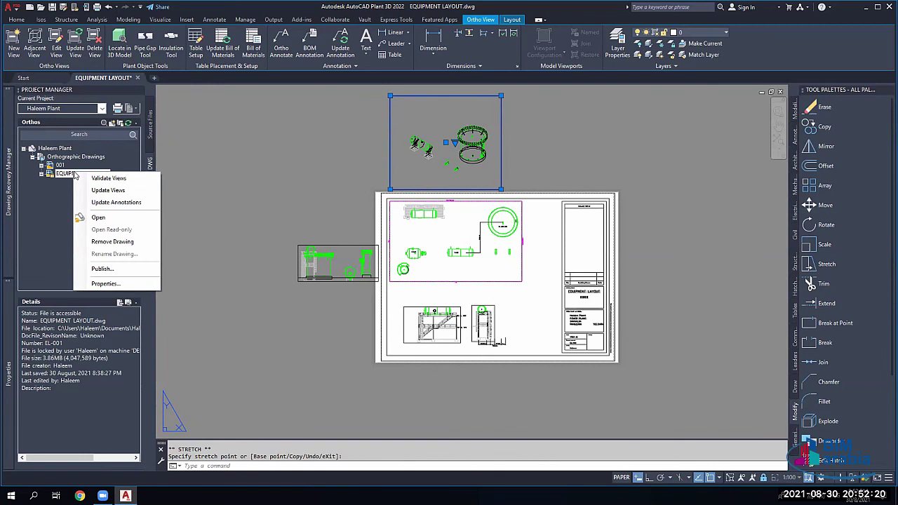
click(235, 184)
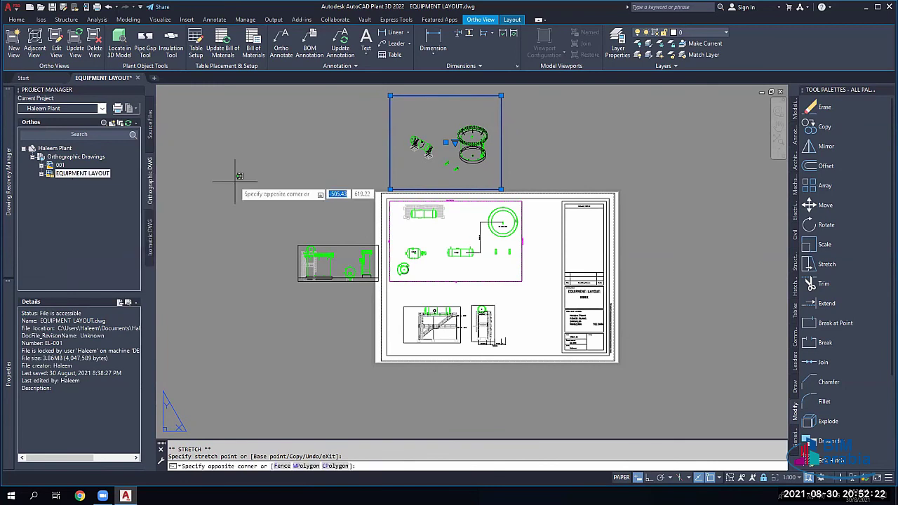
key(Escape)
key(Escape)
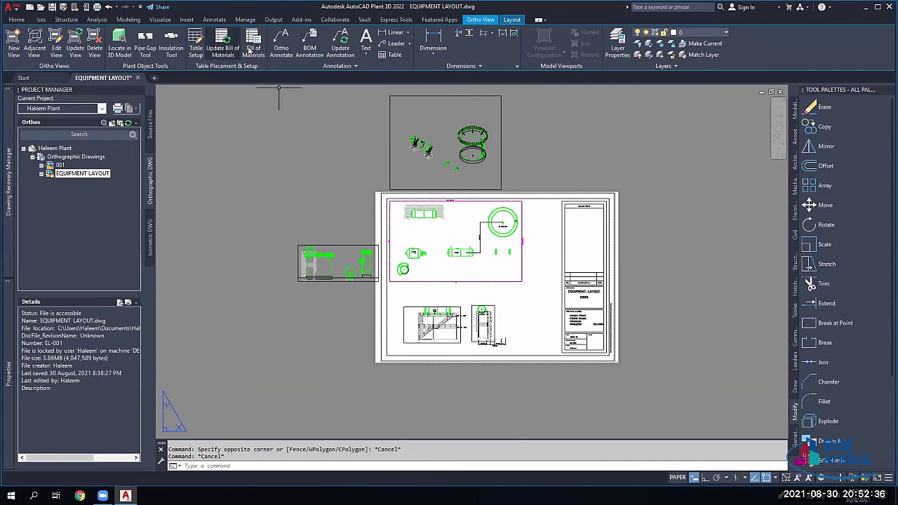
click(137, 78)
Step: Save EQUIPMENT LAYOUT on close, then open 002 from Source Files > Plant 3D Drawings
click(472, 267)
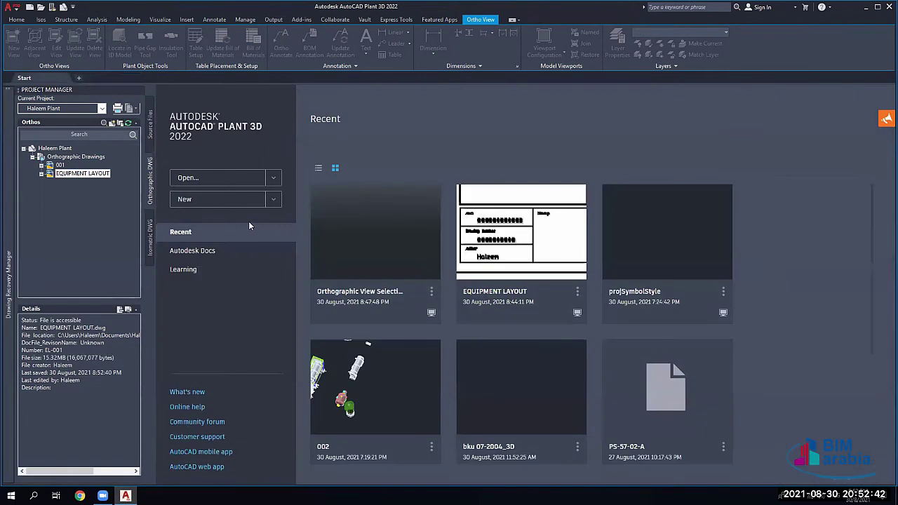
click(150, 125)
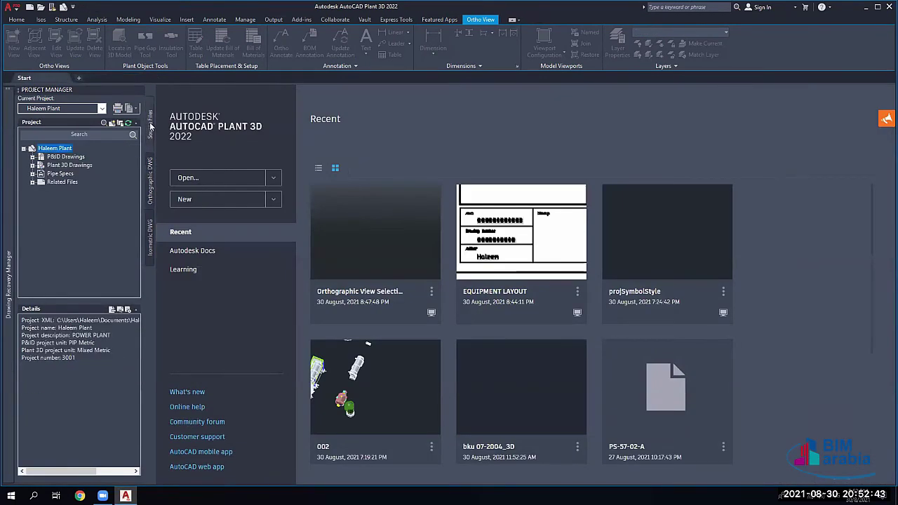
double_click(41, 165)
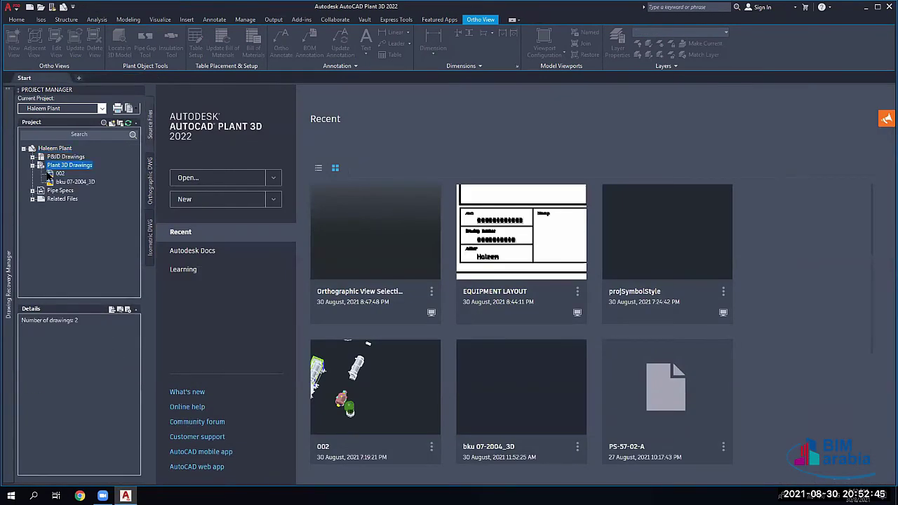
double_click(59, 173)
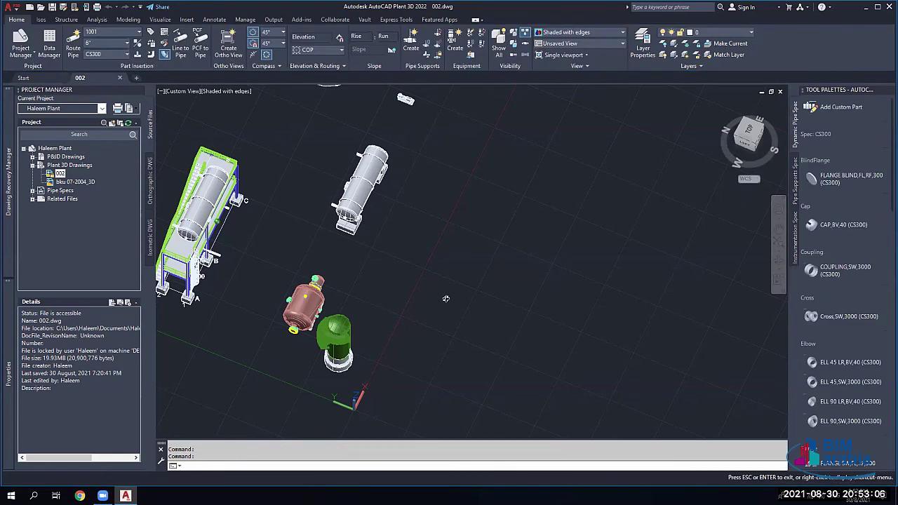
mouse_move(446, 299)
shift+middle_down()
mouse_move(435, 303)
mouse_move(461, 300)
shift+middle_up()
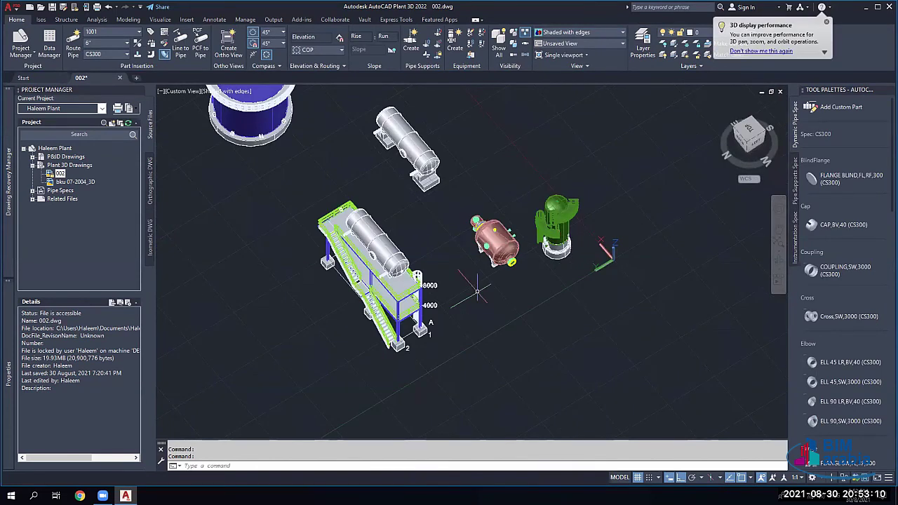
scroll(477, 291, up, 3)
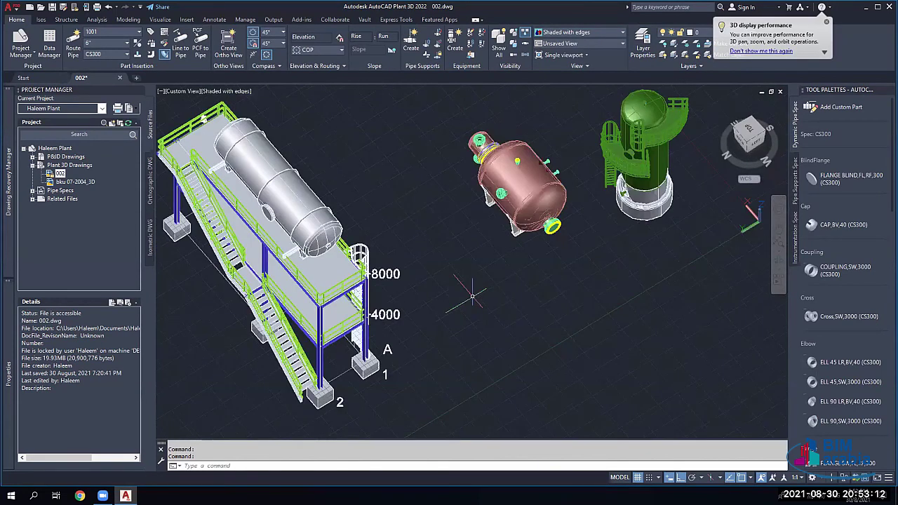
middle_drag(472, 295, 523, 360)
shift+right_click(419, 94)
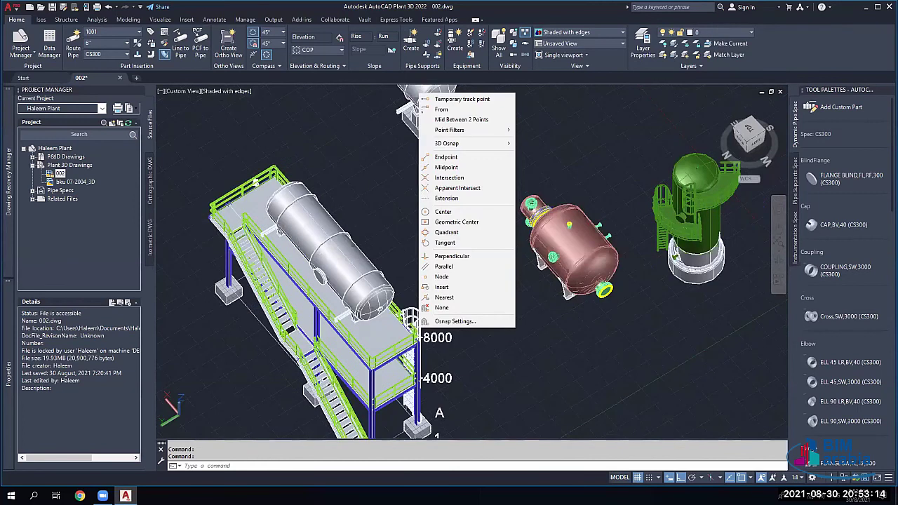
shift+middle_drag(419, 93, 453, 321)
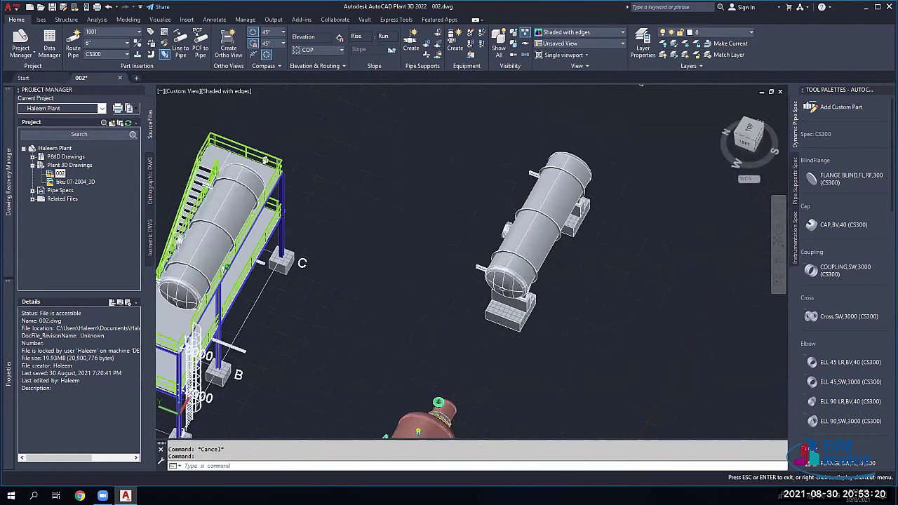
shift+middle_drag(274, 254, 667, 430)
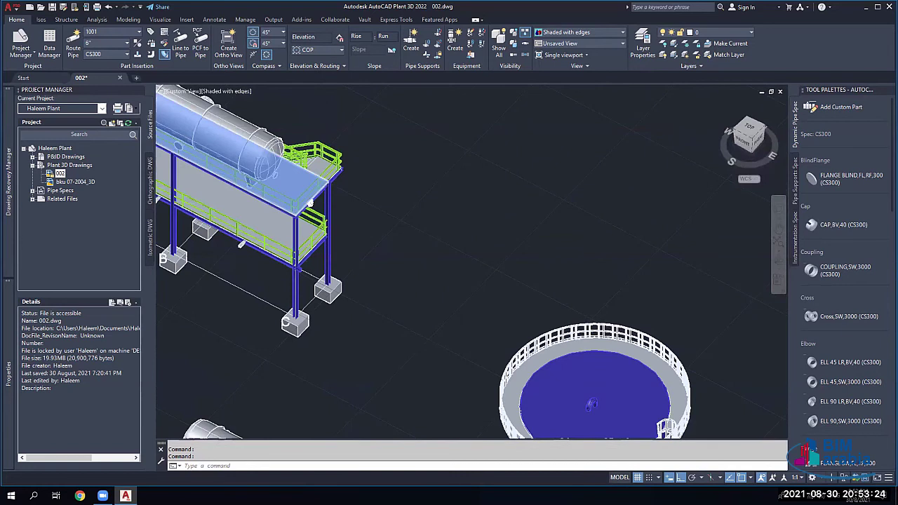
scroll(308, 231, up, 3)
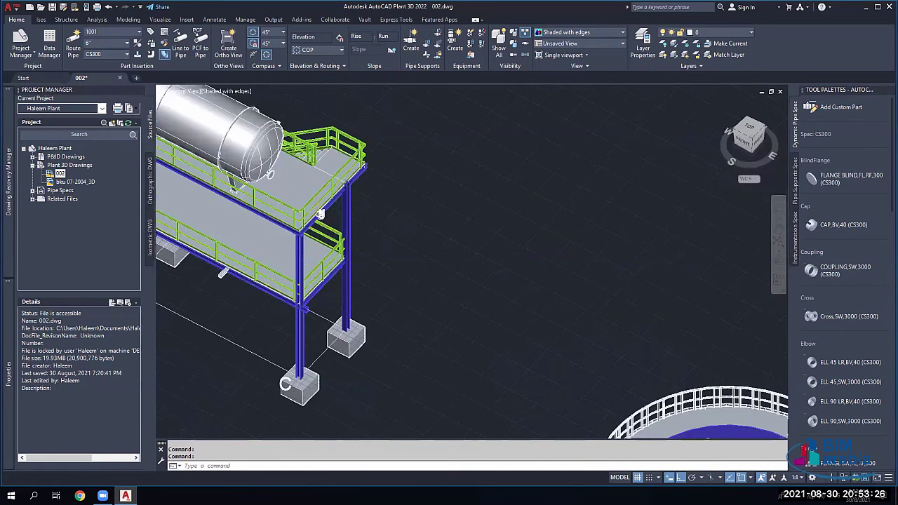
scroll(336, 231, up, 2)
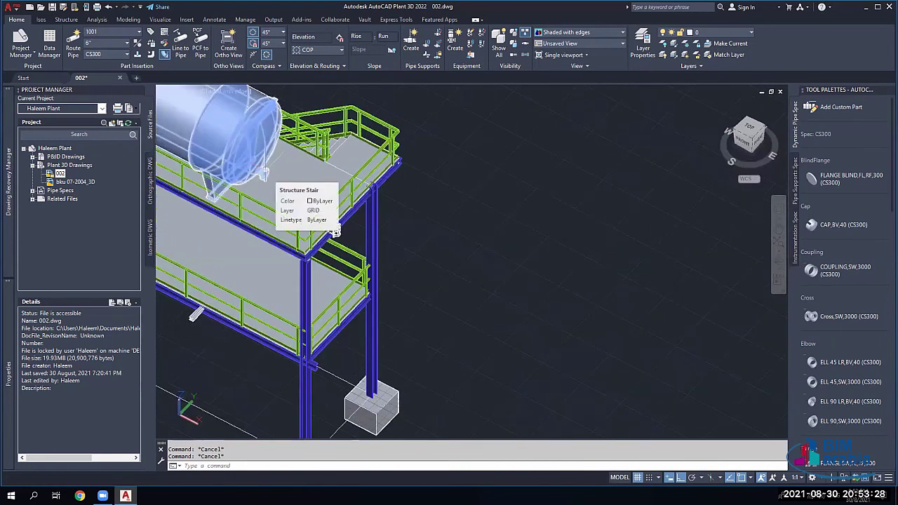
click(336, 232)
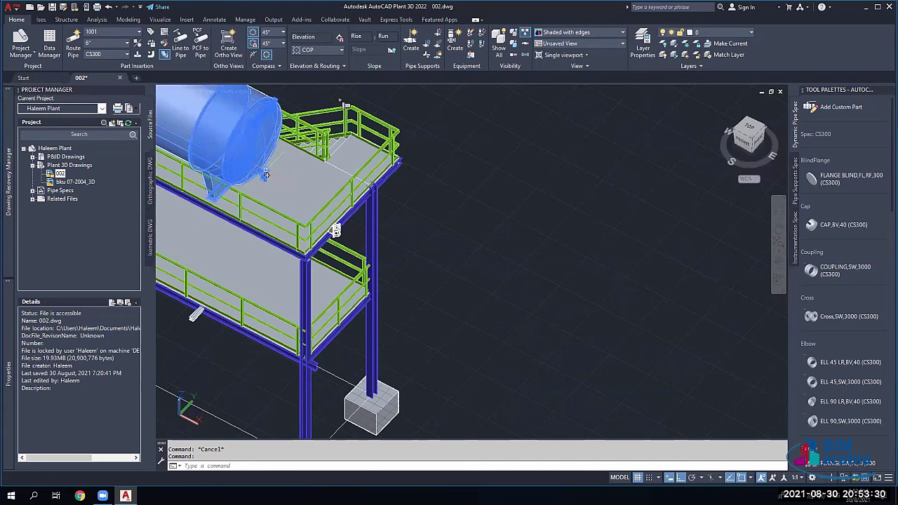
key(Escape)
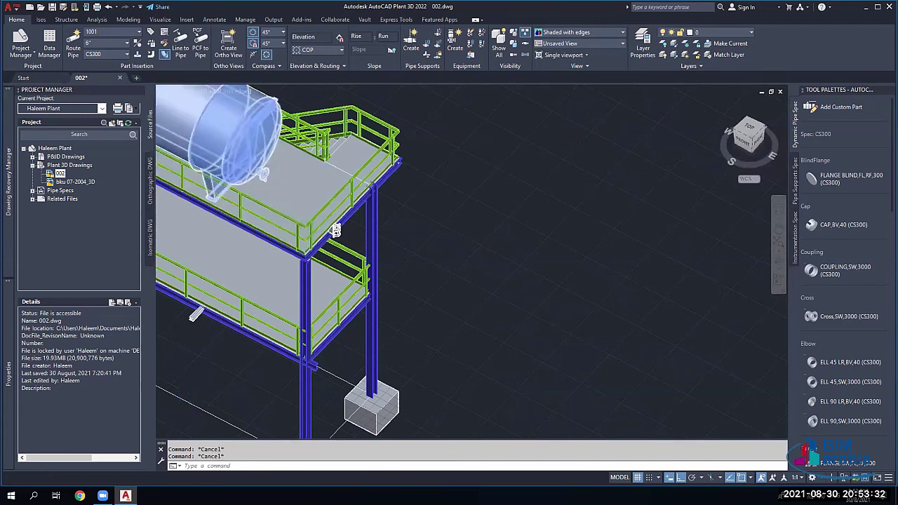
scroll(336, 231, up, 3)
click(278, 180)
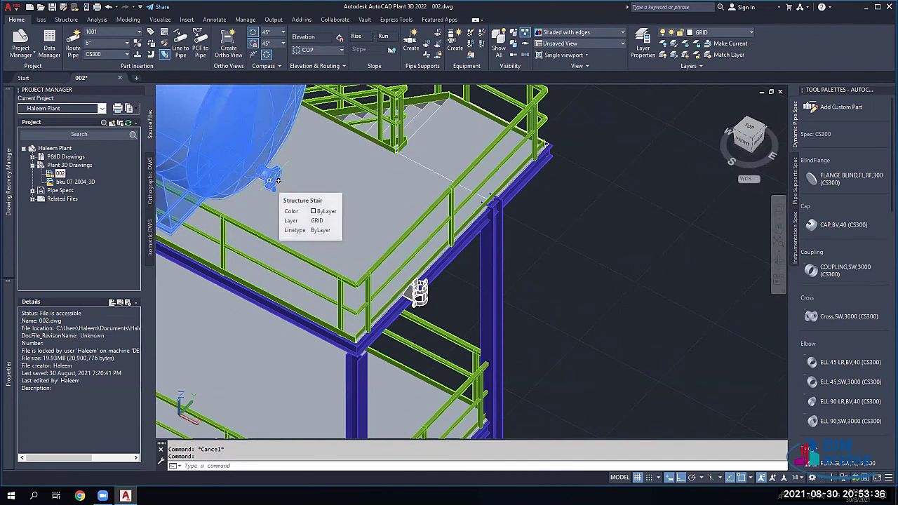
key(Escape)
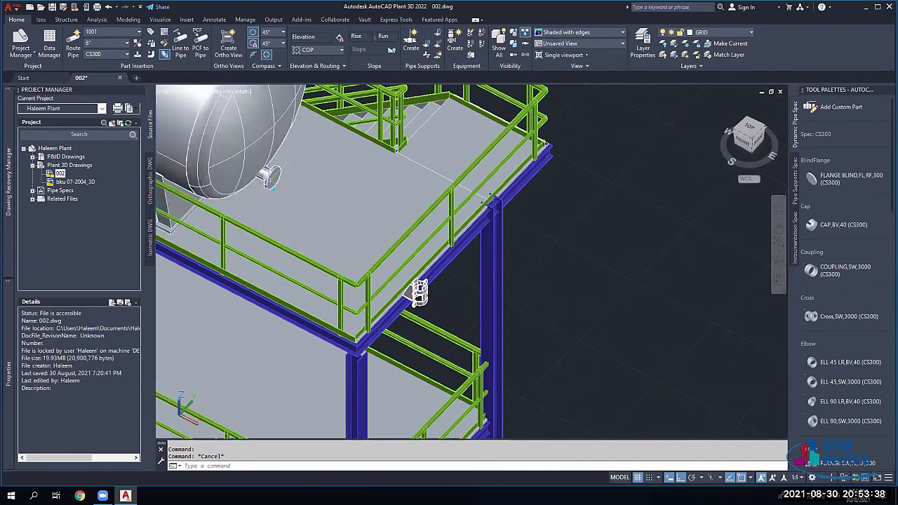
shift+middle_drag(270, 181, 267, 125)
click(267, 124)
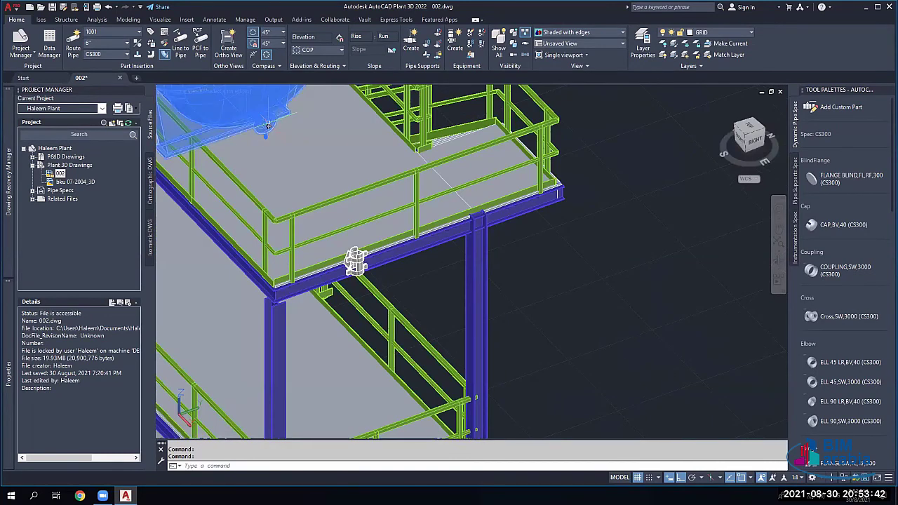
right_click(256, 109)
mouse_move(392, 244)
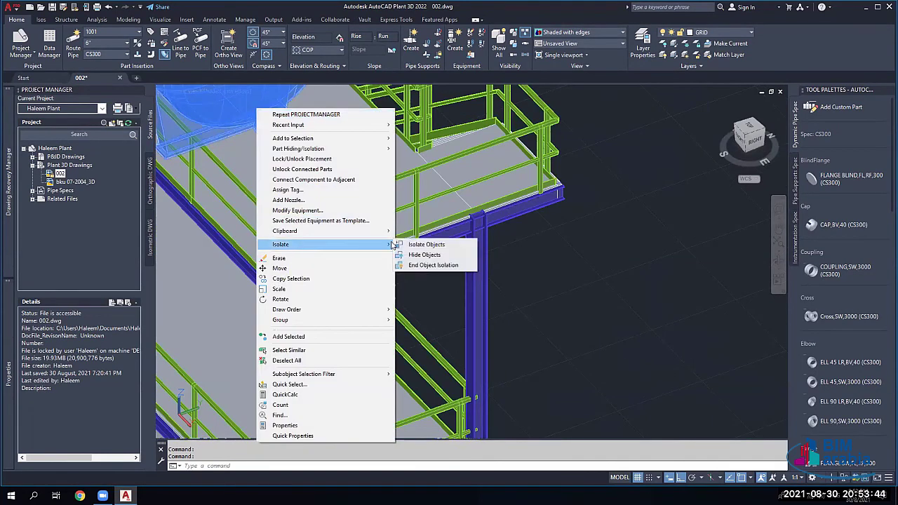
click(429, 245)
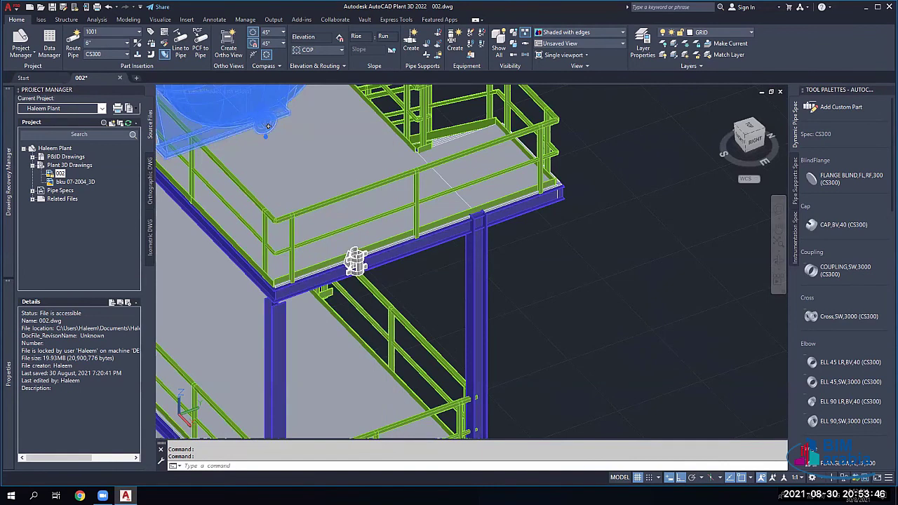
click(284, 143)
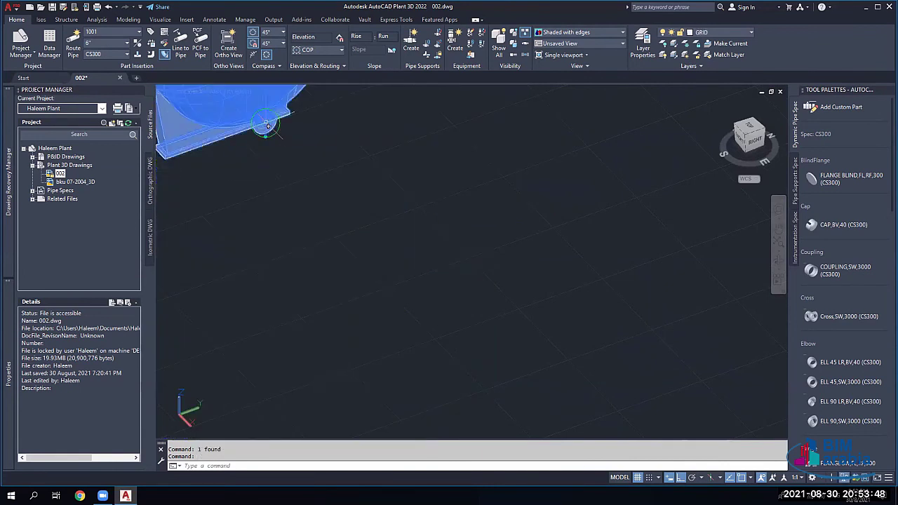
key(Escape)
key(Escape)
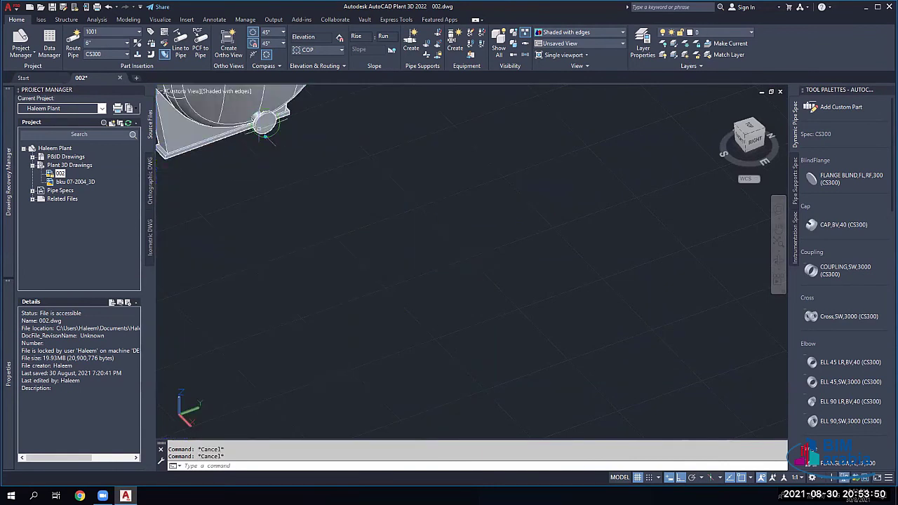
mouse_move(265, 135)
click(265, 125)
scroll(265, 125, down, 2)
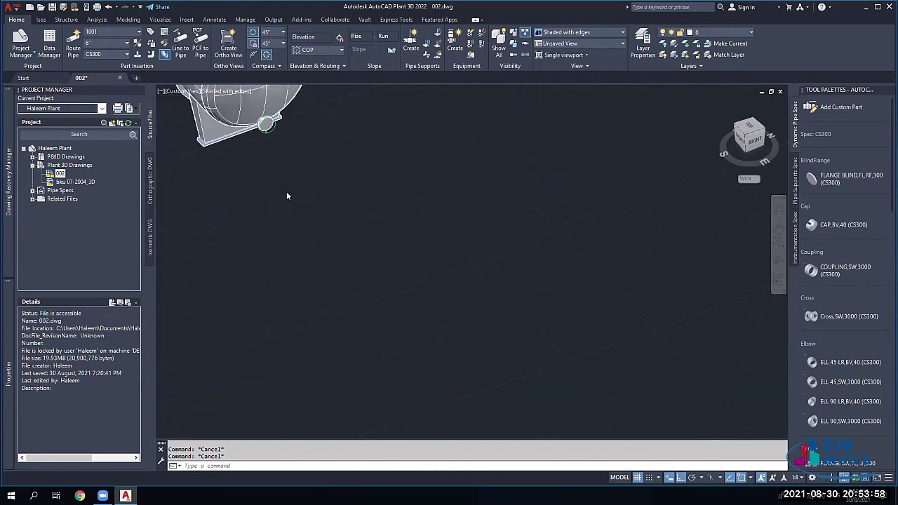
right_click(277, 186)
click(441, 266)
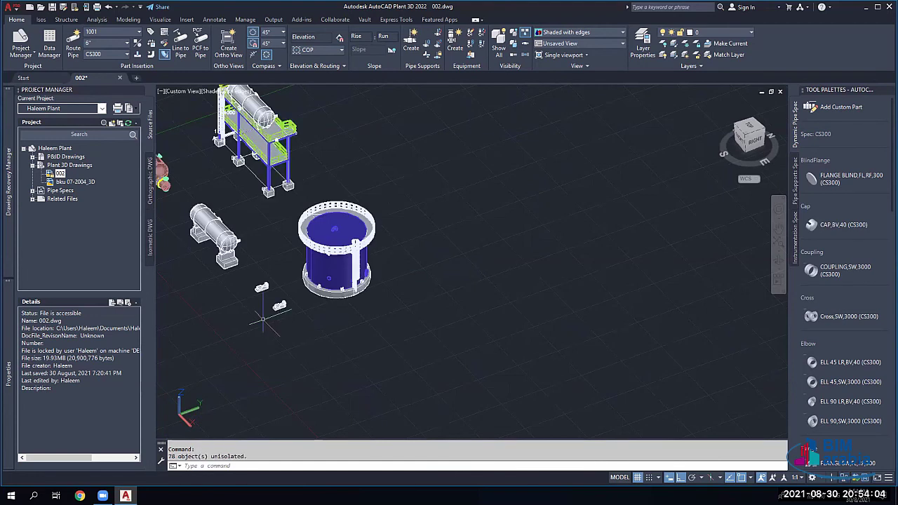
scroll(217, 228, up, 3)
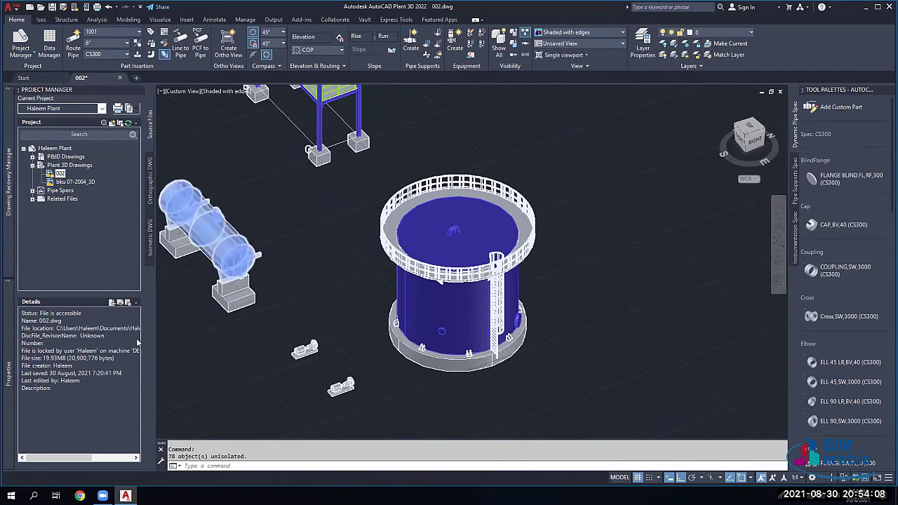
scroll(257, 279, up, 3)
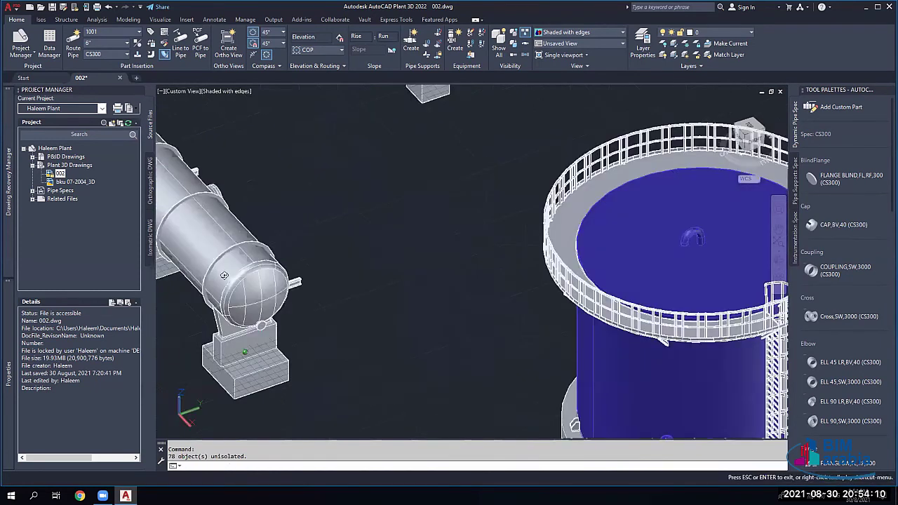
shift+middle_drag(288, 275, 252, 242)
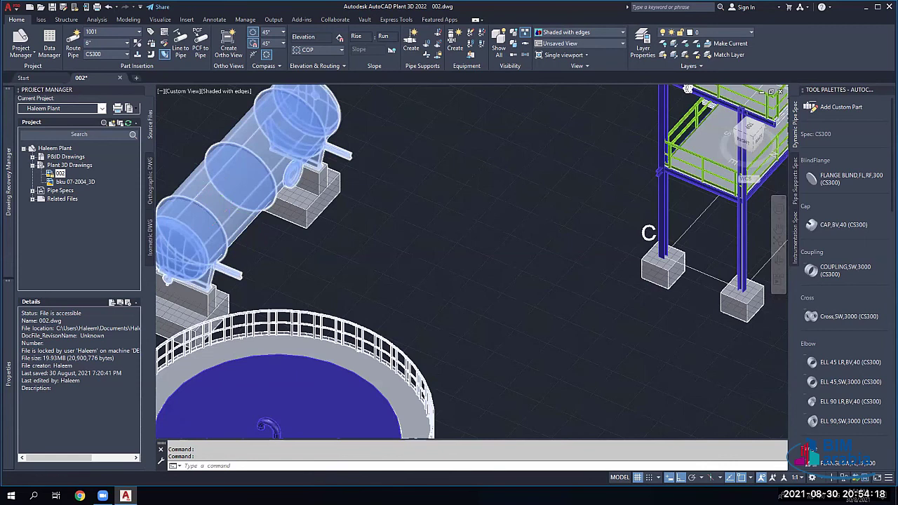
scroll(210, 191, down, 2)
scroll(214, 192, down, 2)
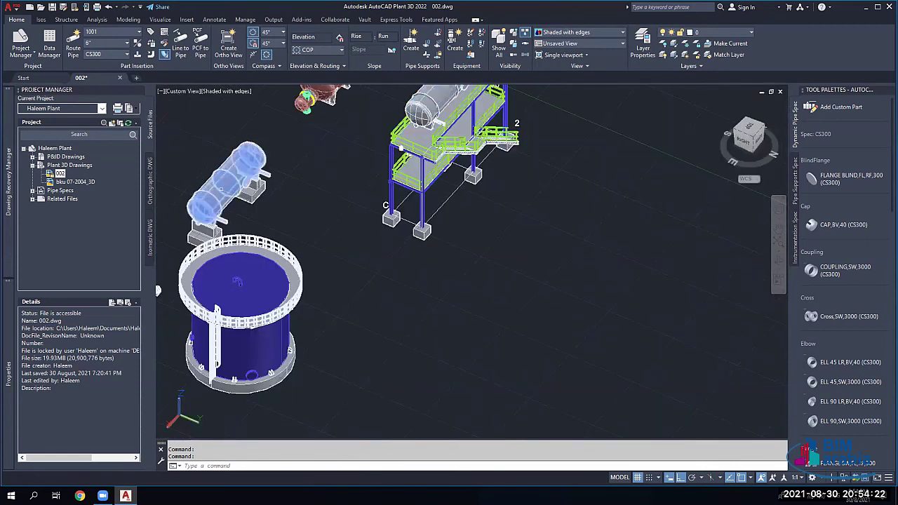
shift+middle_drag(219, 191, 364, 199)
scroll(363, 200, up, 4)
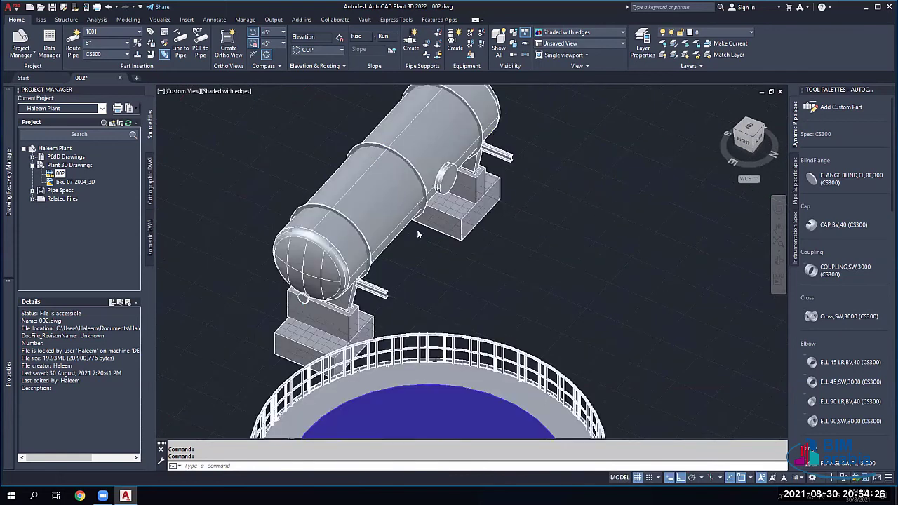
Step: Start adding a nozzle to the vessel with its A angle set to 90
click(419, 237)
right_click(419, 242)
click(418, 243)
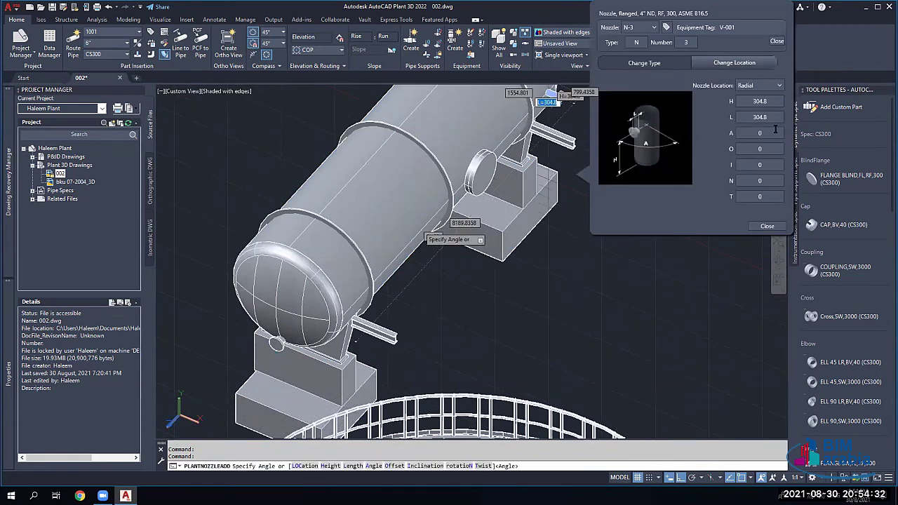
double_click(759, 102)
click(759, 133)
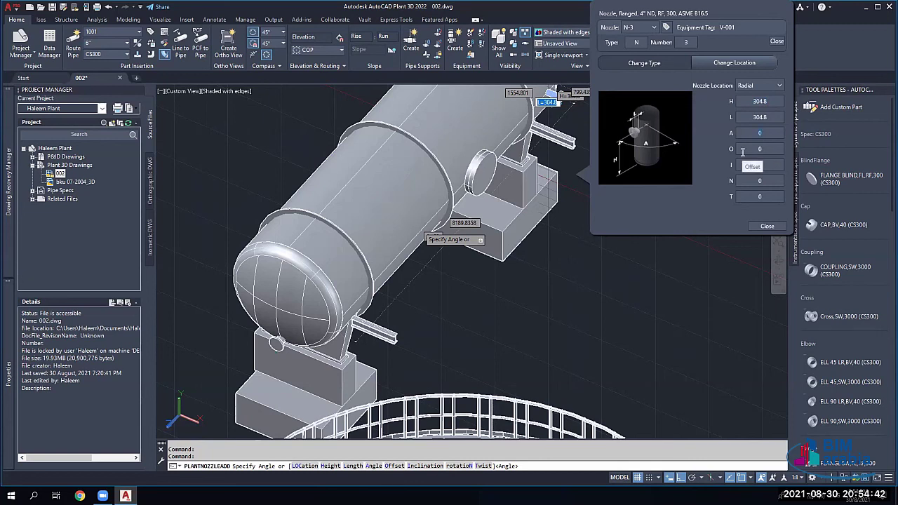
text(90)
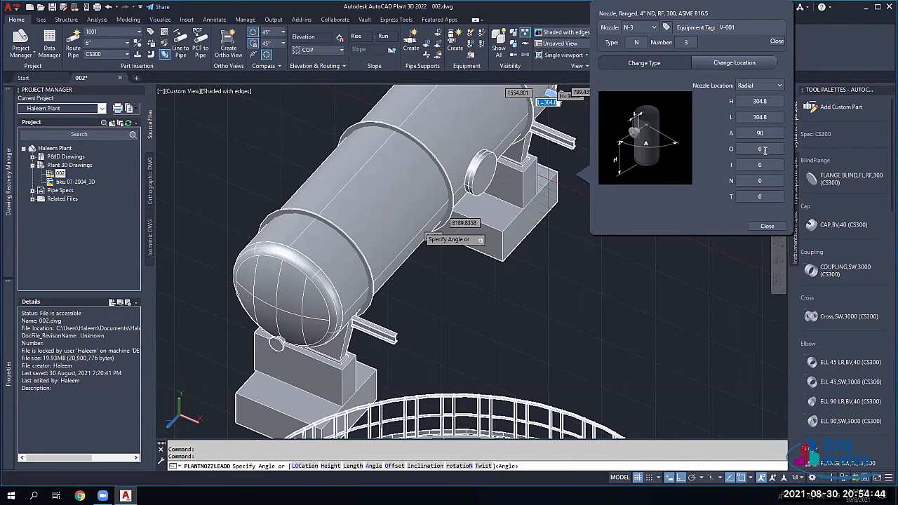
click(764, 150)
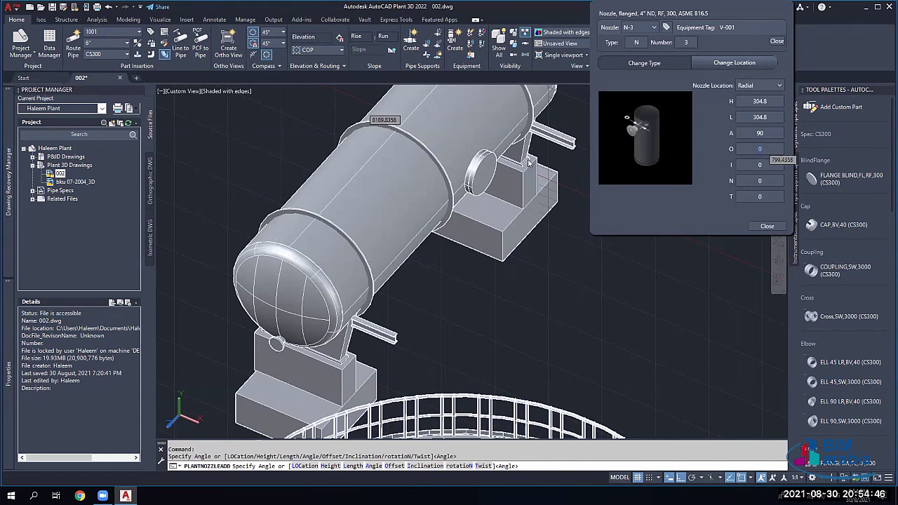
Step: Close the nozzle settings and cancel PLANTNOZZLEADD, leaving vessel V-001 without the new nozzle
scroll(386, 169, down, 3)
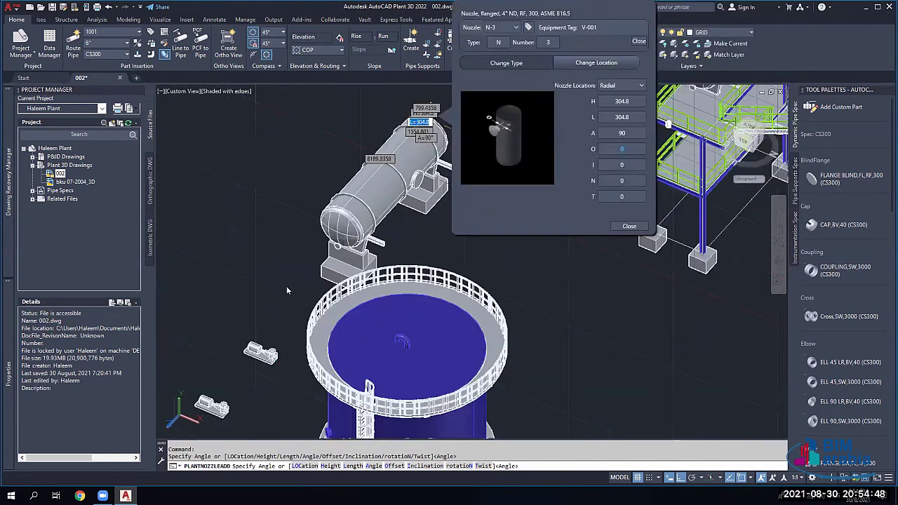
scroll(286, 290, up, 5)
scroll(286, 210, down, 3)
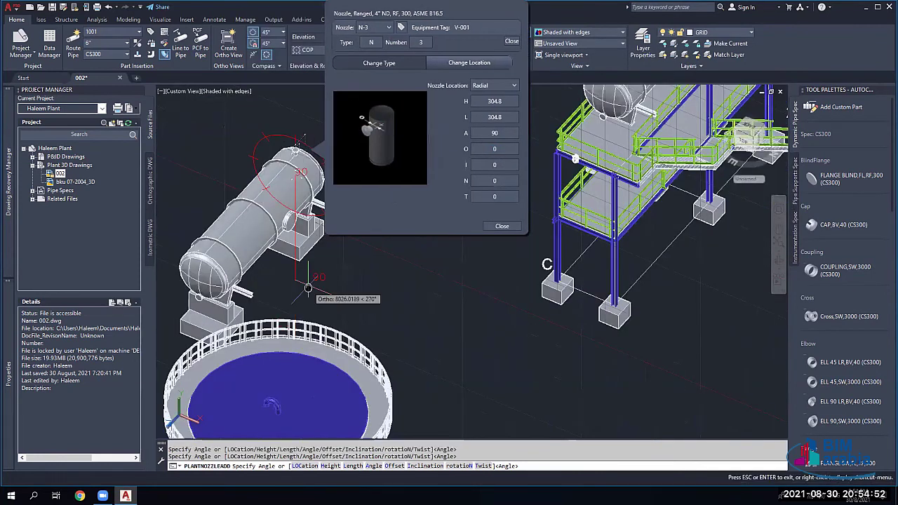
middle_drag(299, 175, 298, 298)
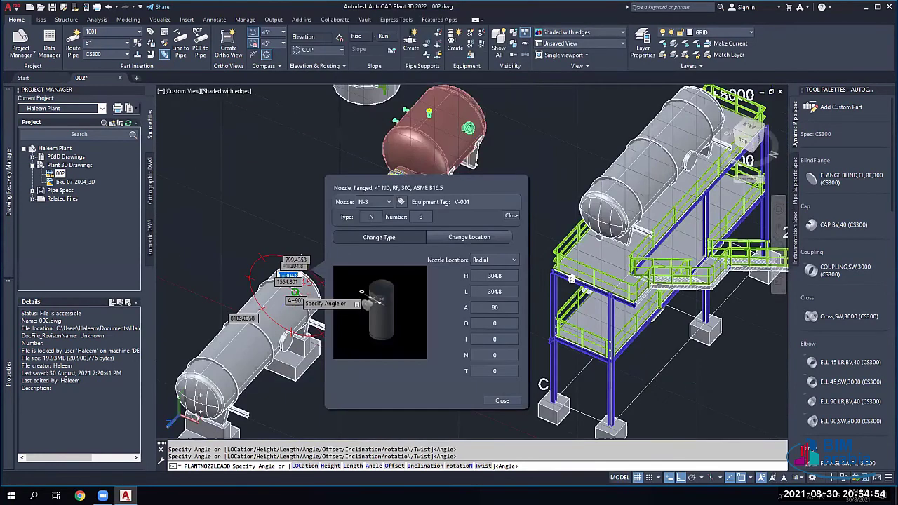
scroll(295, 291, up, 2)
click(309, 253)
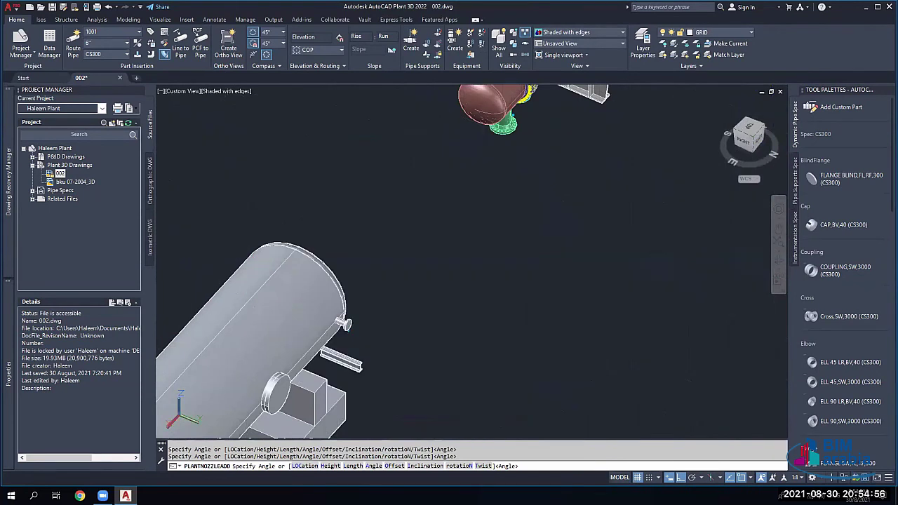
key(Escape)
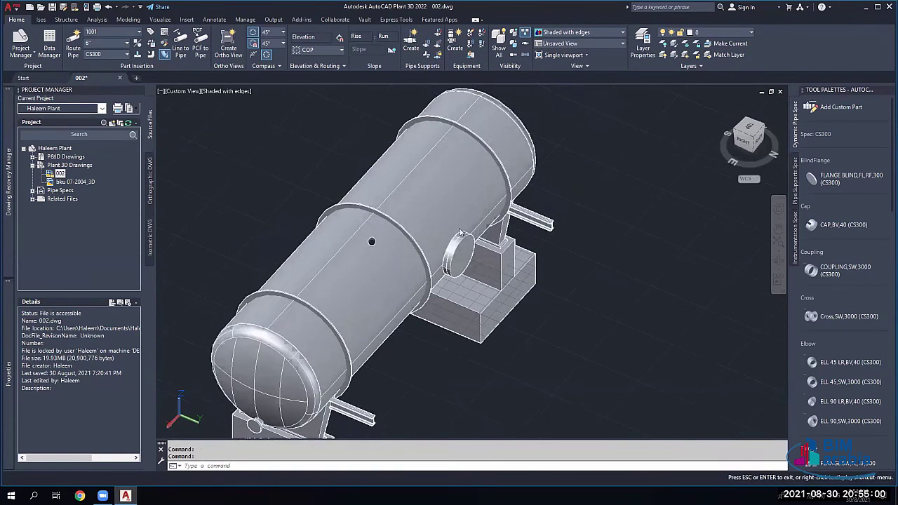
Step: Add a nozzle to tank V-001 with angle A 90 and H 5000
click(392, 162)
right_click(383, 152)
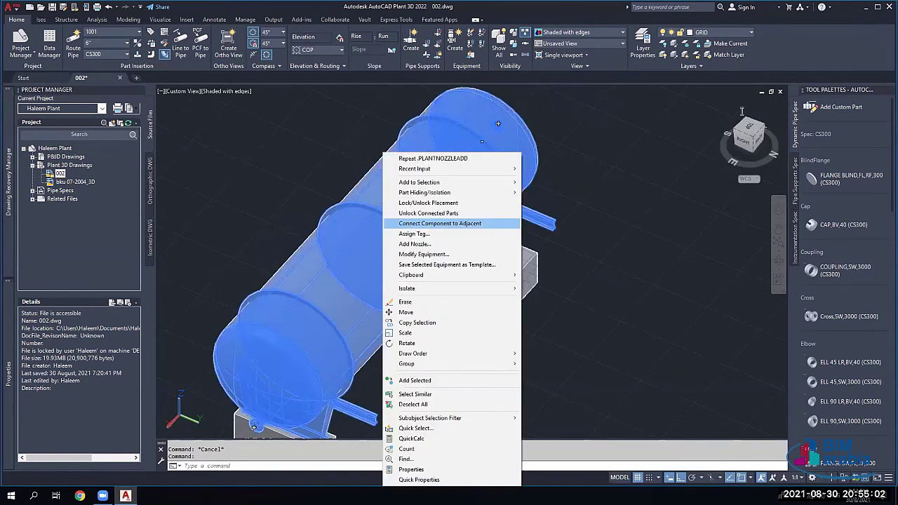
key(Return)
click(747, 144)
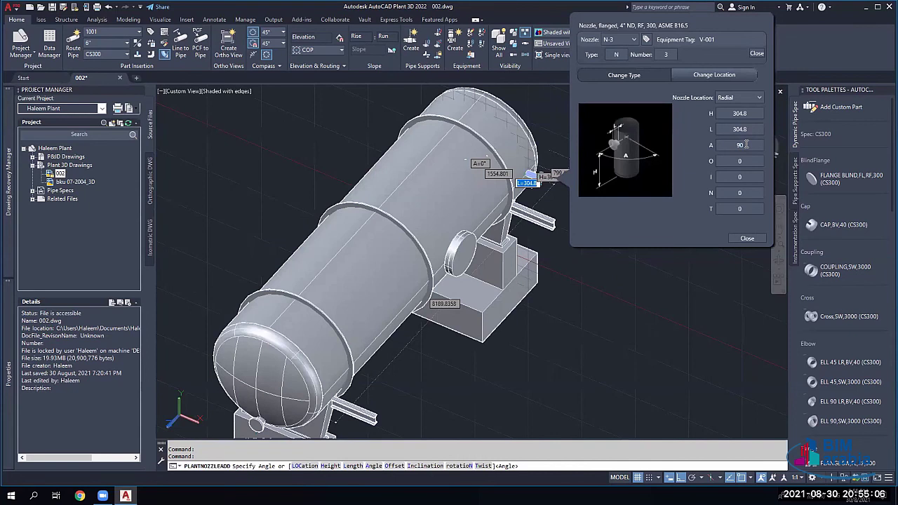
text(90)
key(Tab)
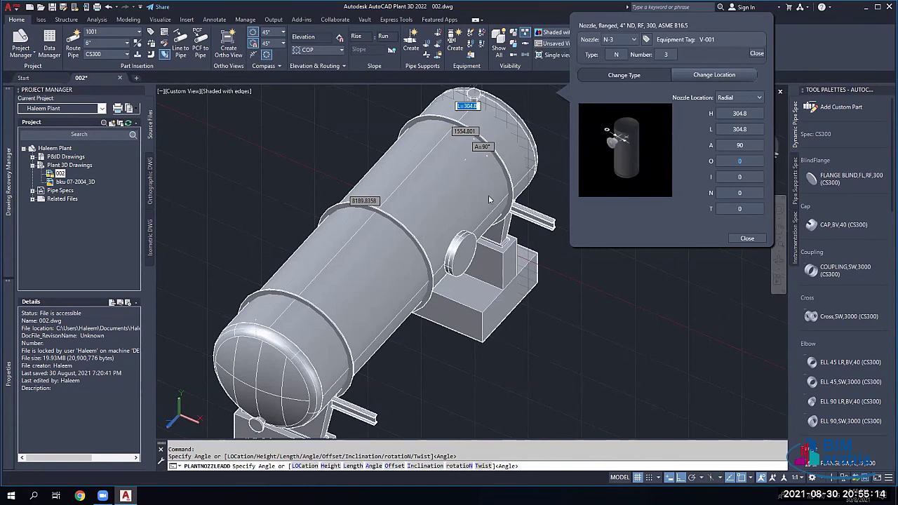
click(739, 115)
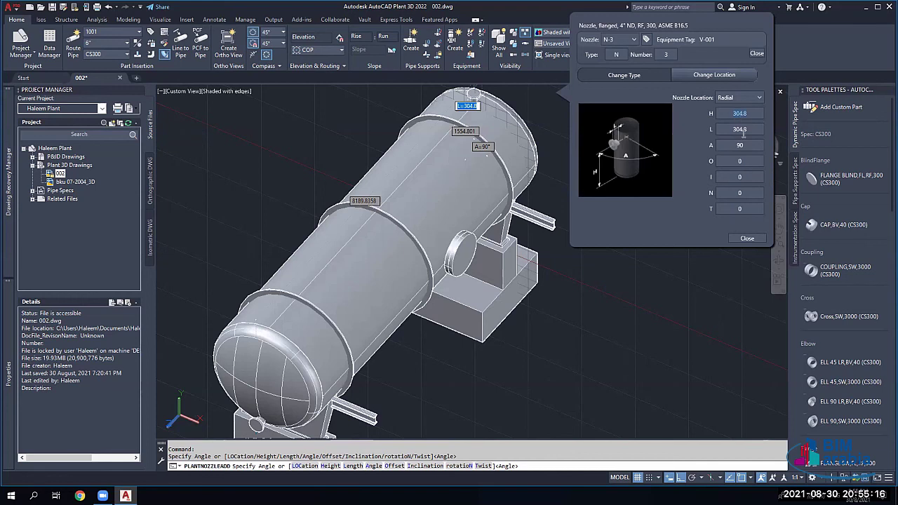
text(5000)
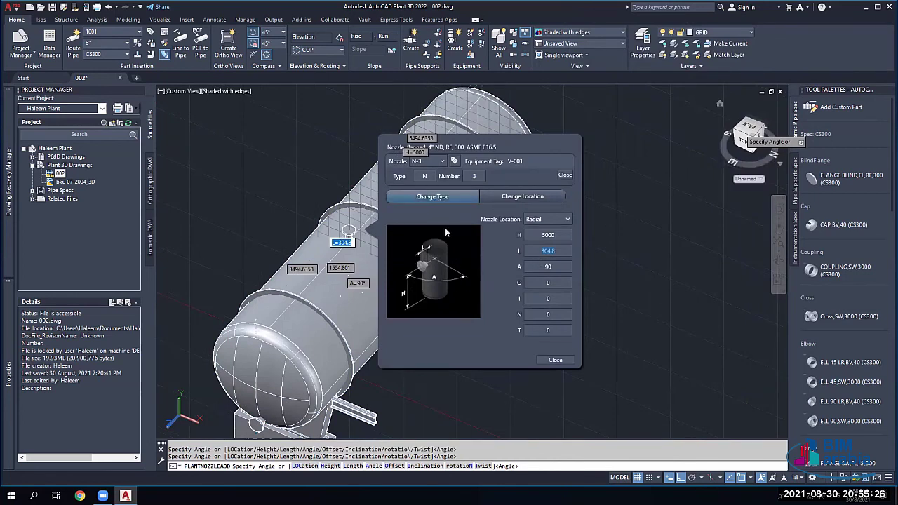
Step: Change the nozzle type to a 6" flanged RF class 300 nozzle and close the settings
click(463, 256)
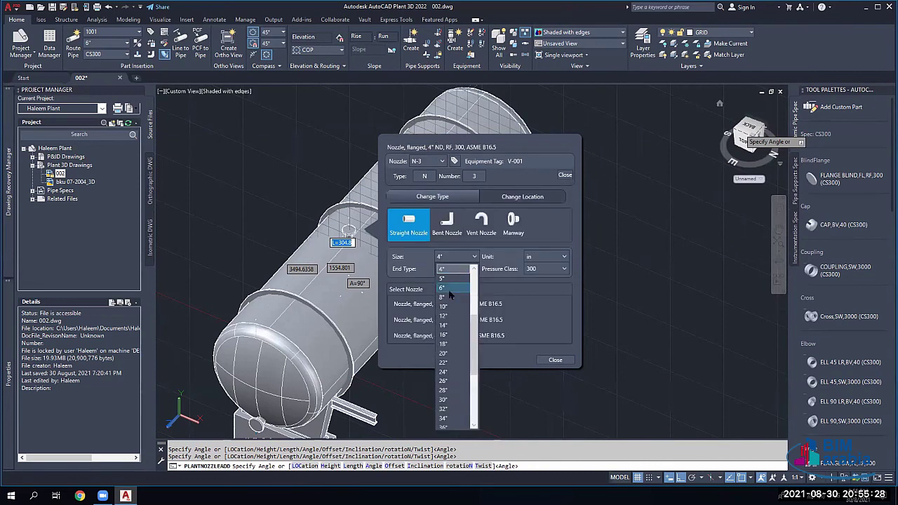
click(454, 312)
click(462, 322)
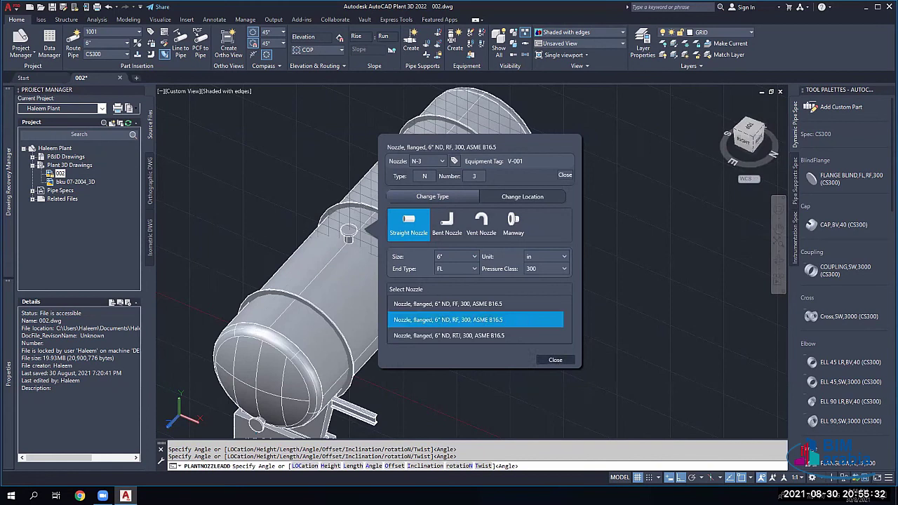
click(555, 360)
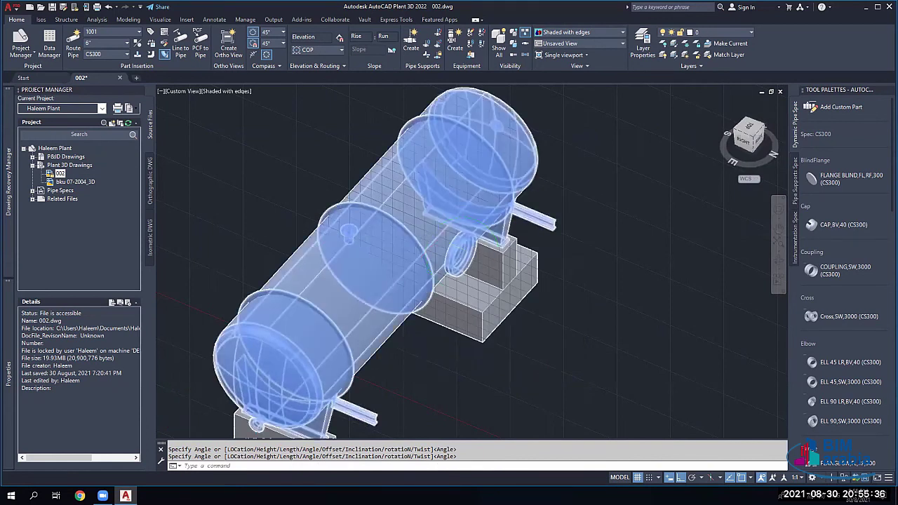
scroll(330, 235, down, 2)
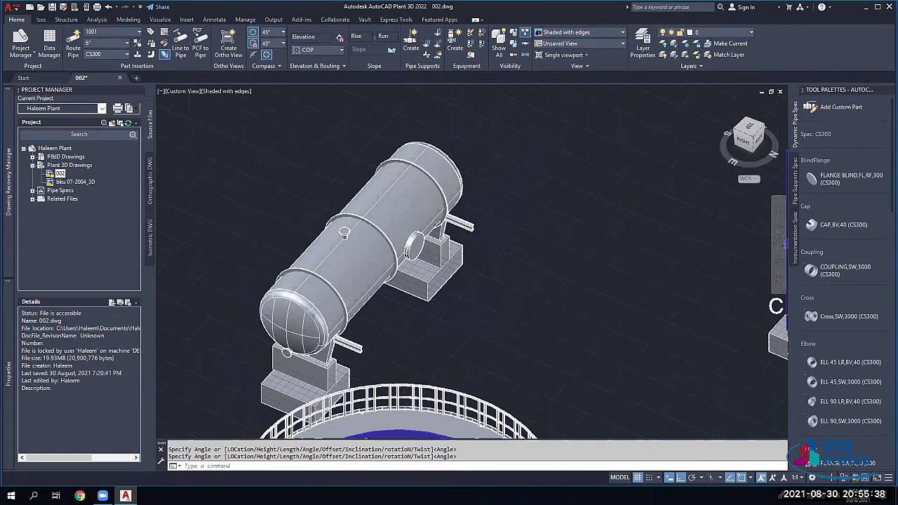
scroll(354, 231, down, 1)
scroll(339, 233, up, 3)
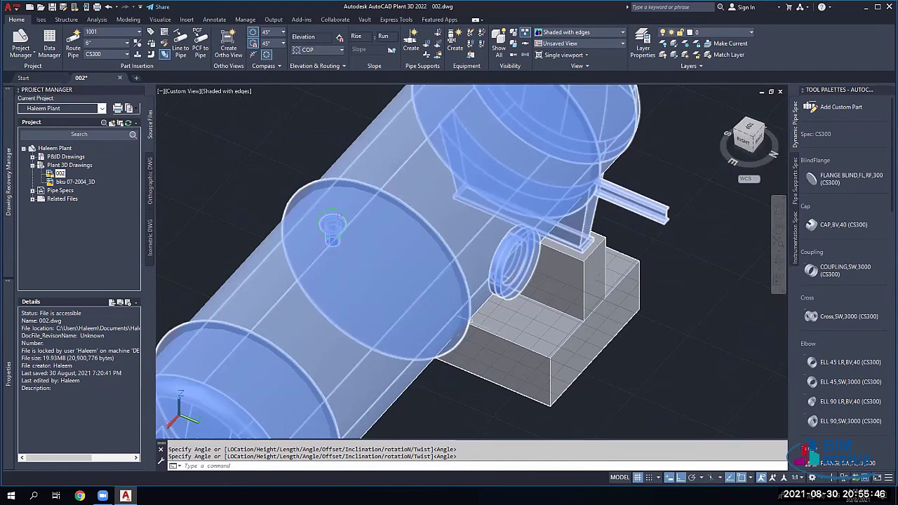
scroll(535, 249, down, 3)
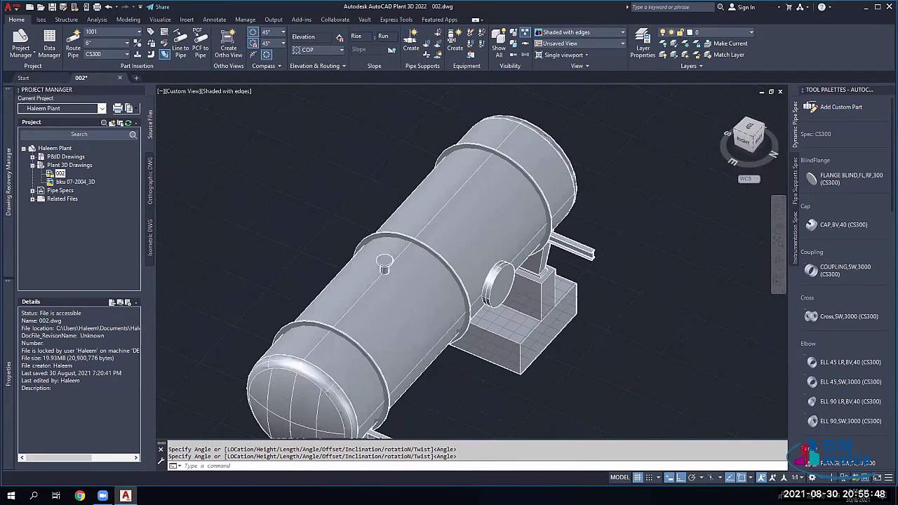
scroll(535, 249, down, 2)
middle_drag(535, 249, 372, 316)
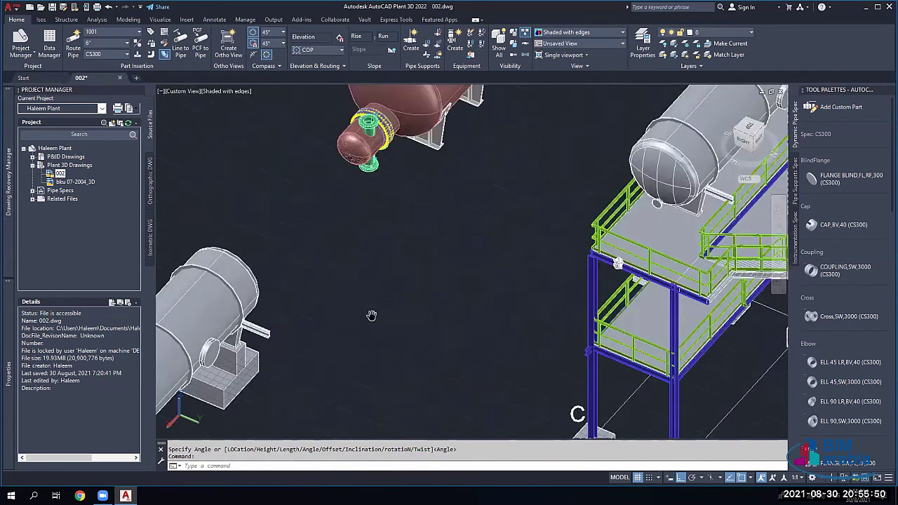
scroll(372, 315, down, 4)
scroll(501, 281, up, 2)
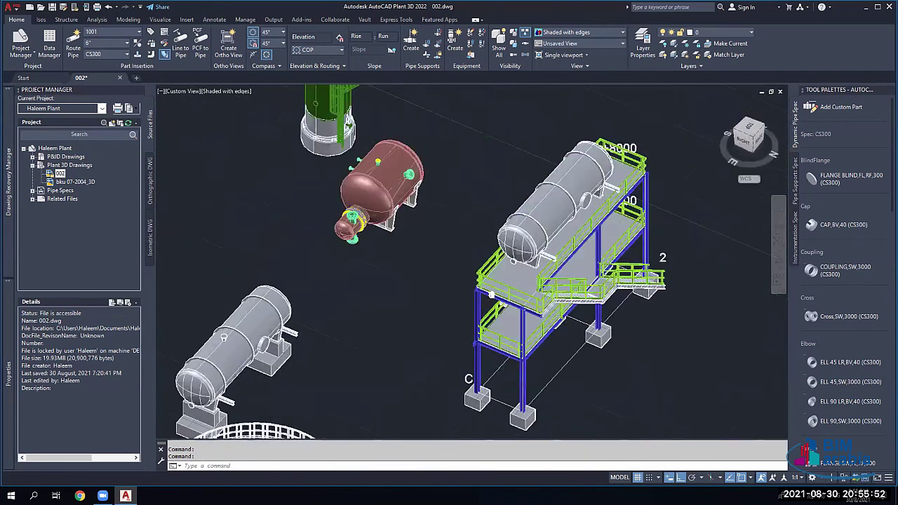
scroll(491, 295, up, 3)
scroll(468, 350, up, 1)
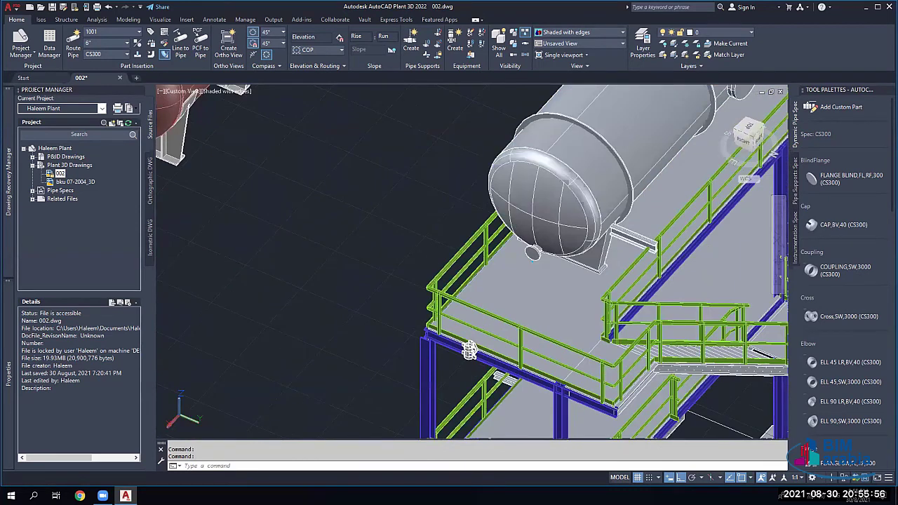
scroll(469, 349, up, 2)
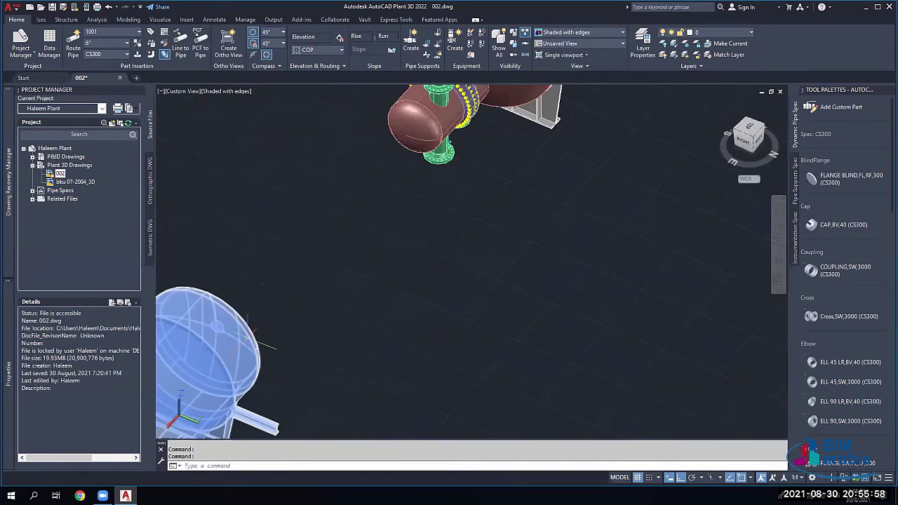
middle_drag(247, 338, 431, 278)
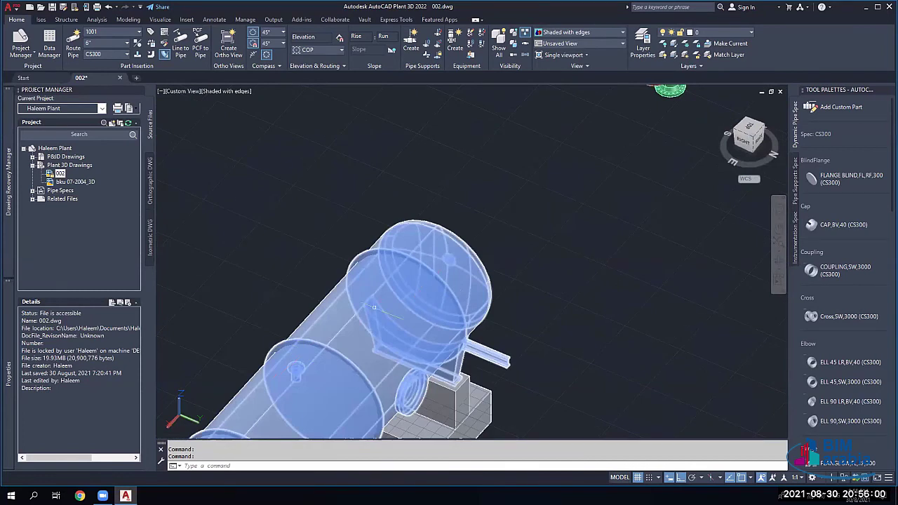
middle_drag(390, 302, 421, 204)
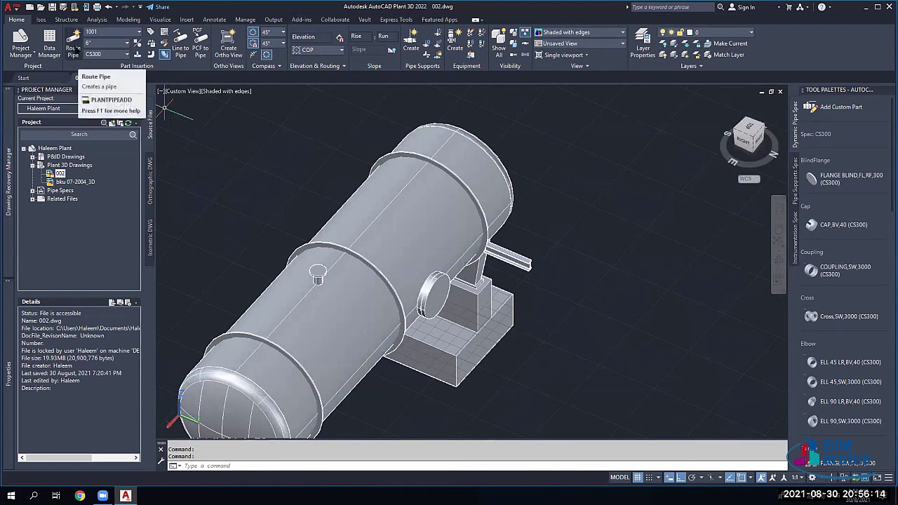
Step: Route a 6" CS300 pipe beside the tank through a start point and two bends
click(73, 50)
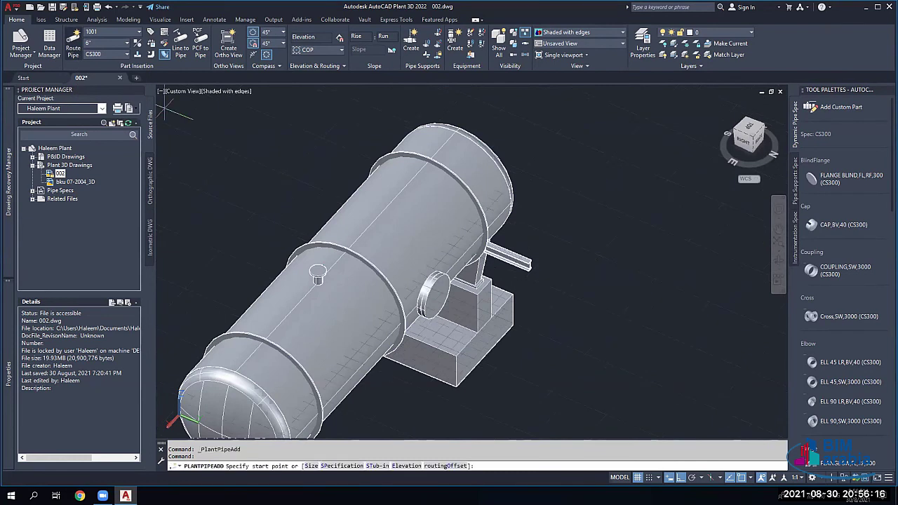
click(215, 201)
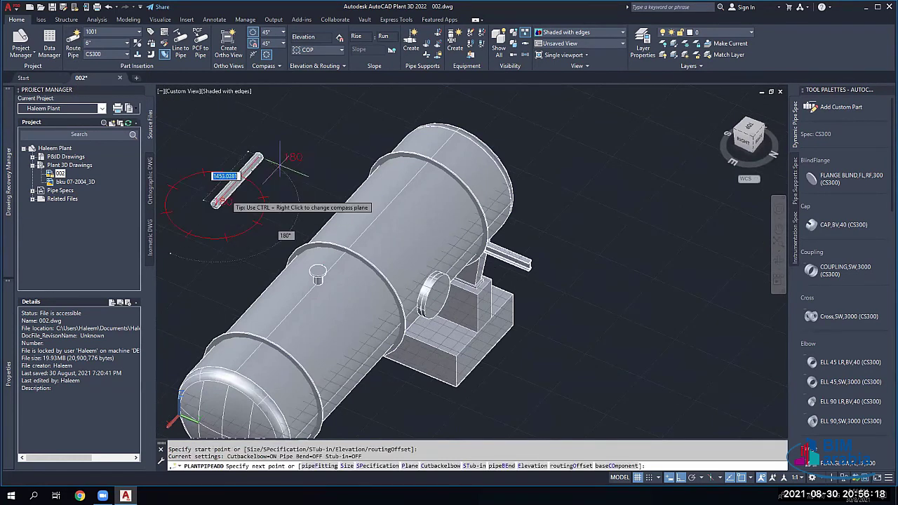
click(282, 142)
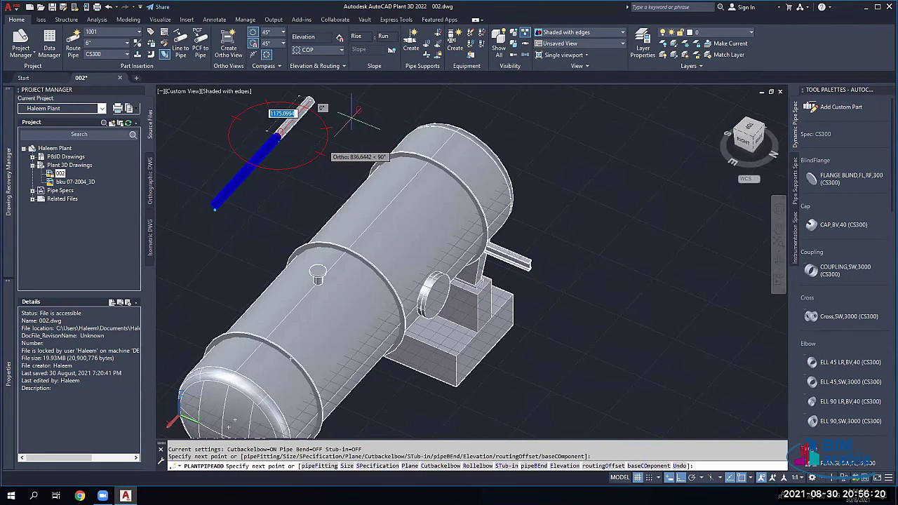
scroll(309, 168, up, 5)
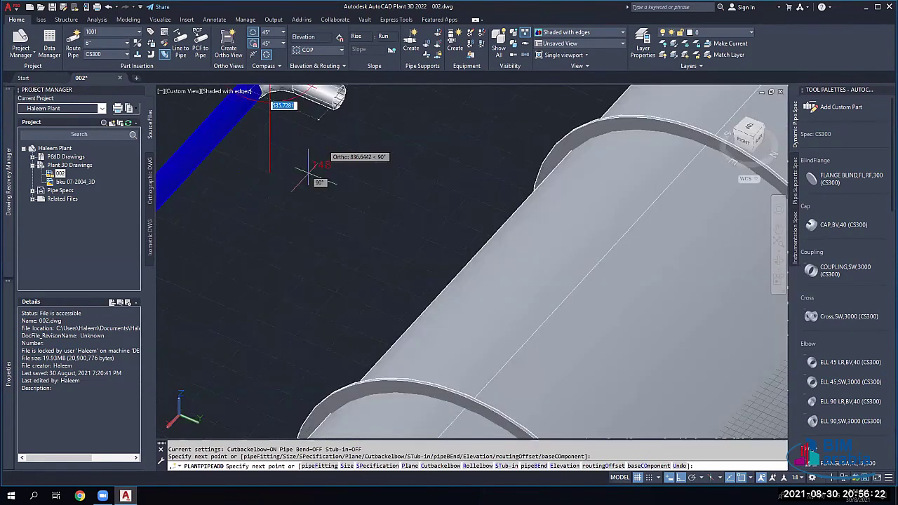
scroll(309, 169, down, 5)
click(326, 286)
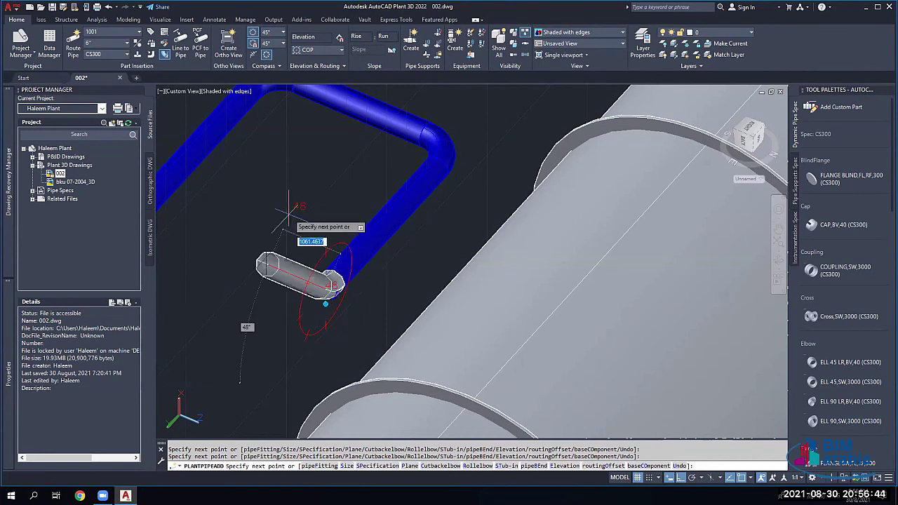
key(Escape)
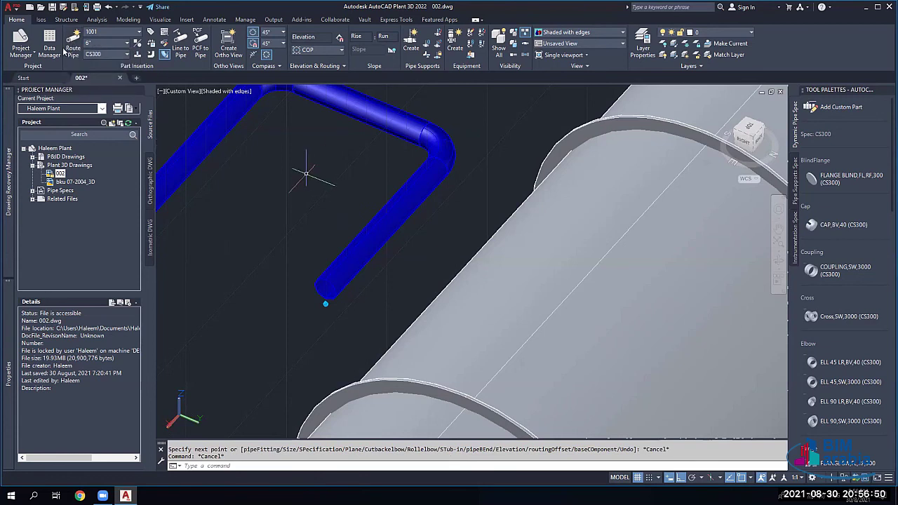
click(138, 32)
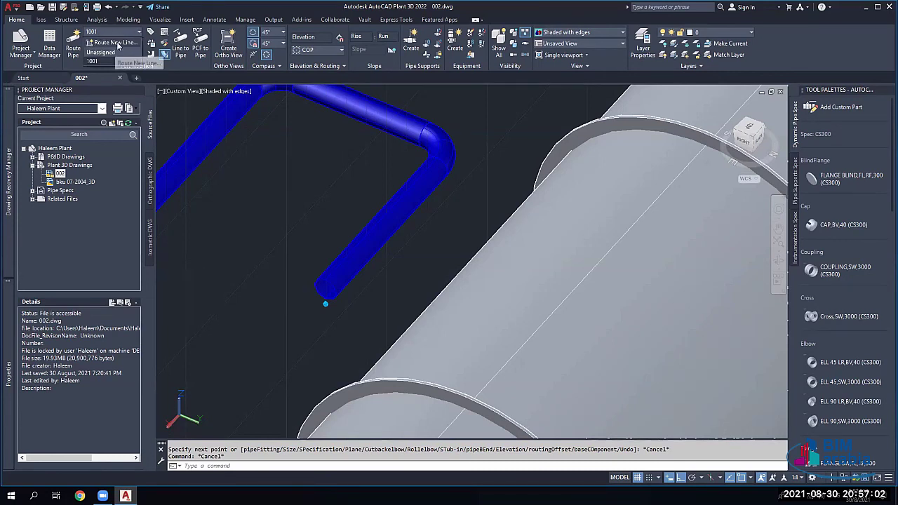
Step: Create and assign line number 1001 with 10" size and CS150 spec
click(112, 43)
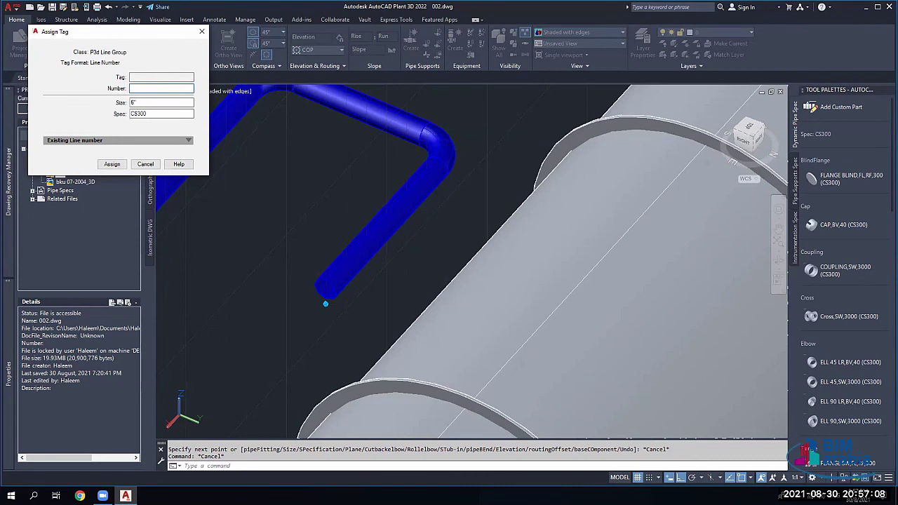
text(1001)
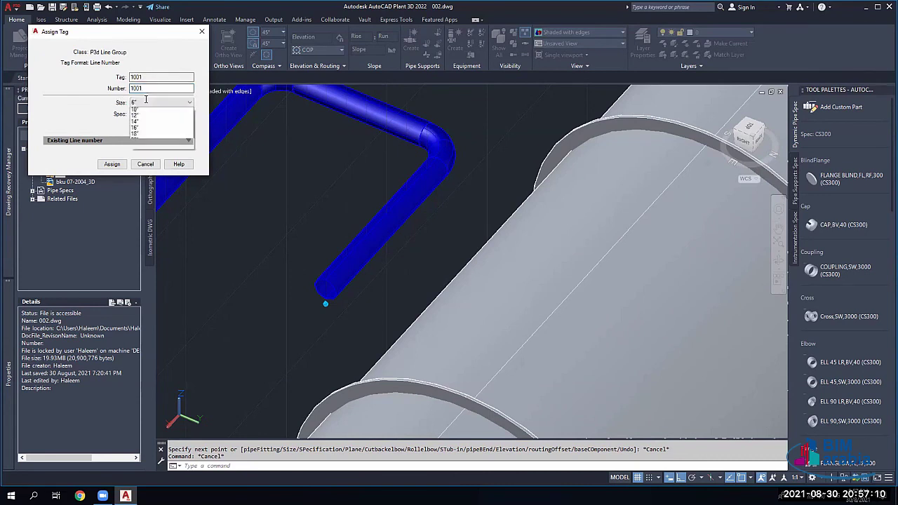
click(143, 102)
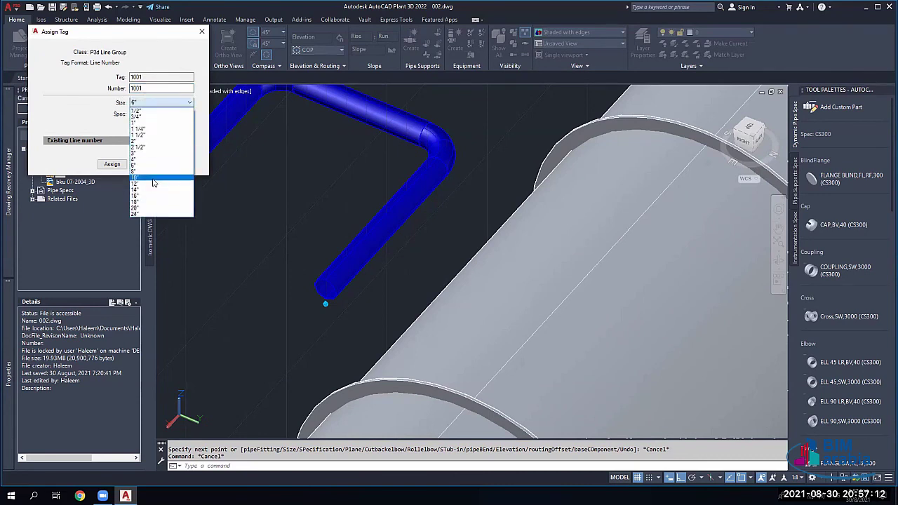
click(153, 178)
click(160, 114)
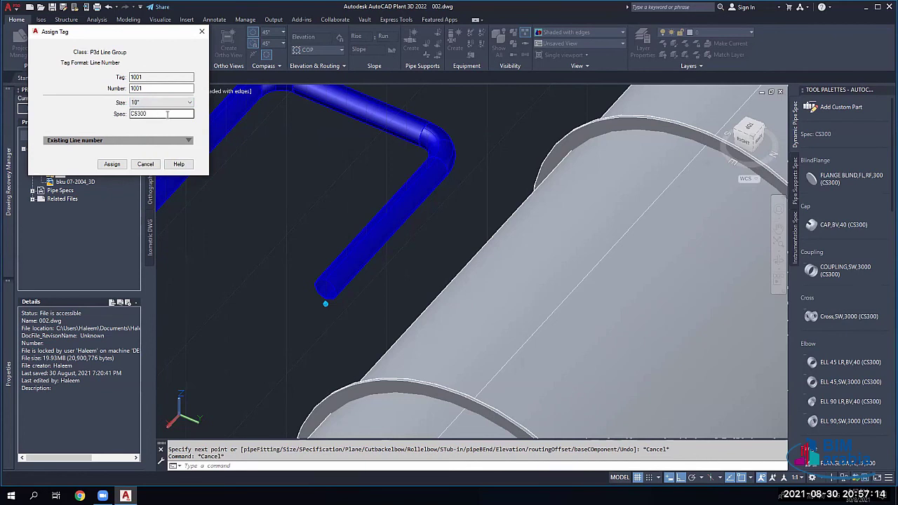
click(161, 114)
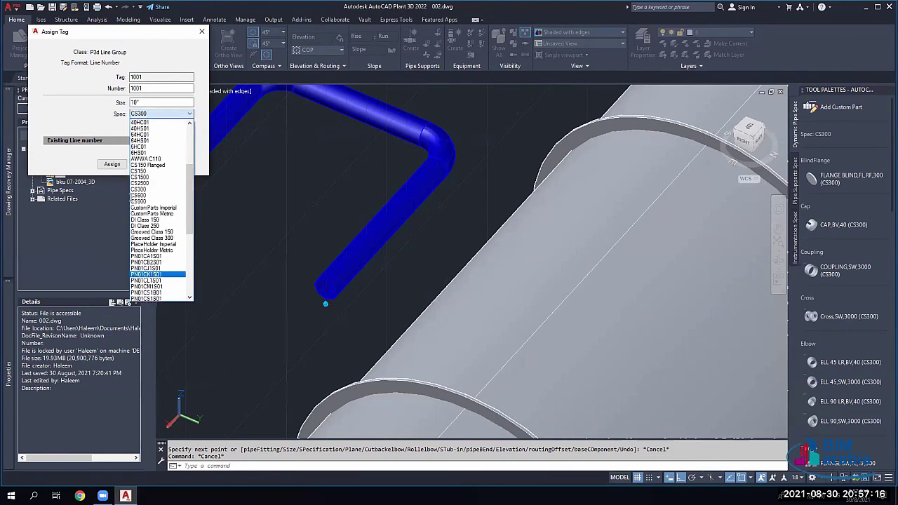
scroll(132, 198, down, 6)
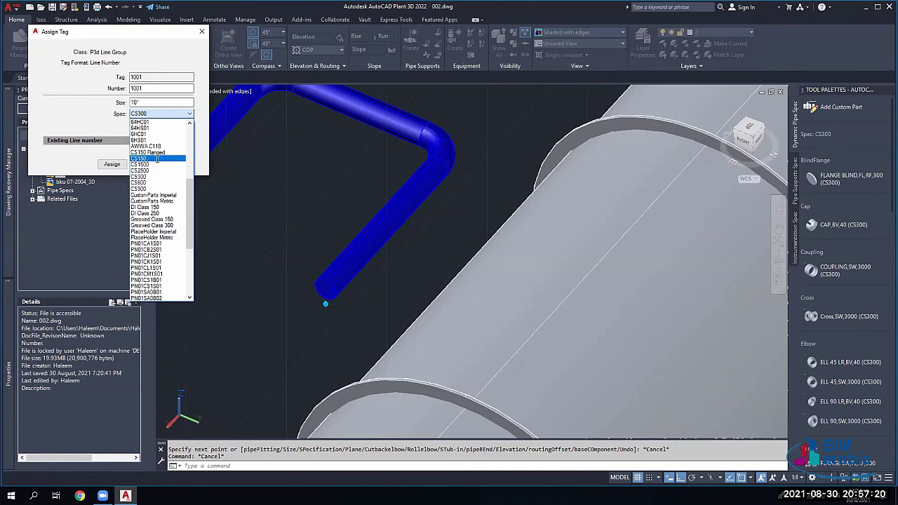
click(147, 158)
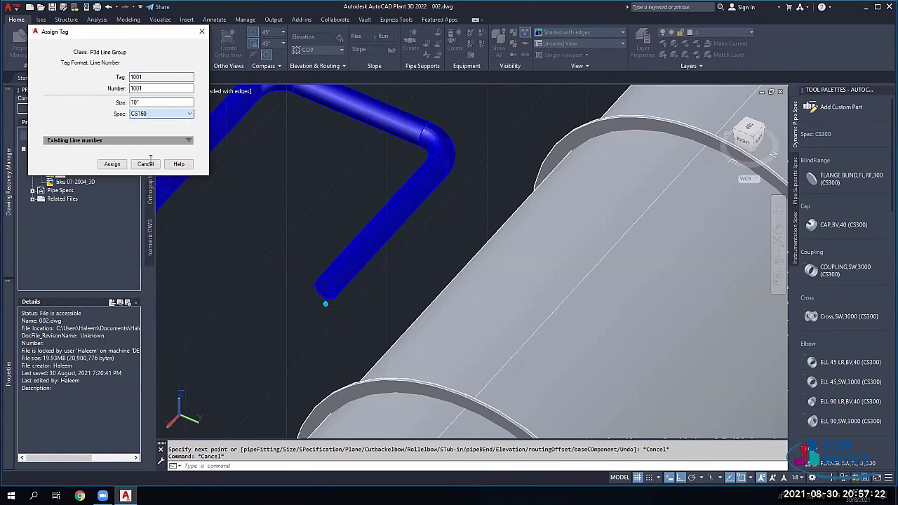
click(111, 165)
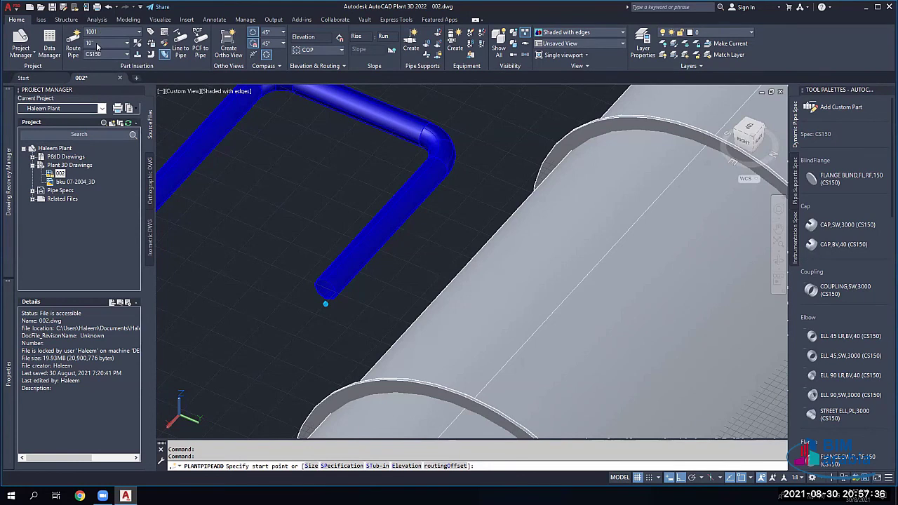
Step: Set the routing size to 4" and the spec to CS300, after briefly trying CS600
click(119, 44)
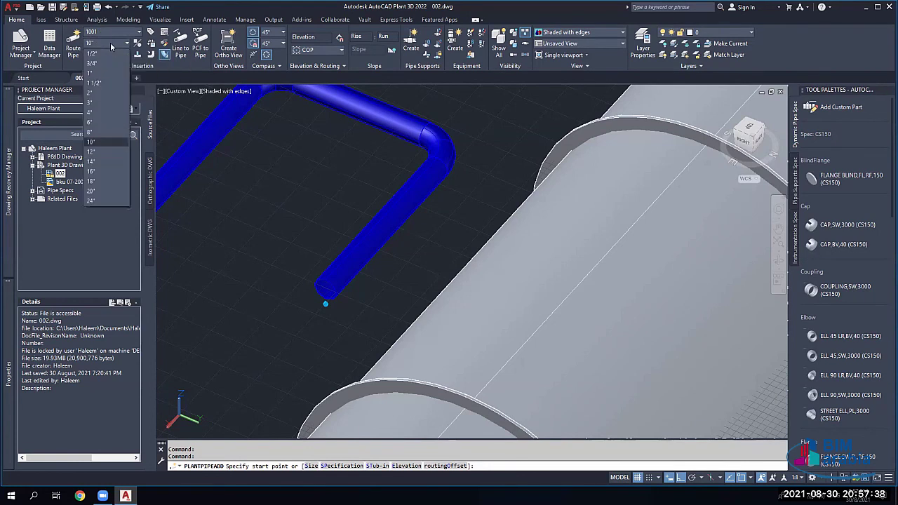
click(90, 112)
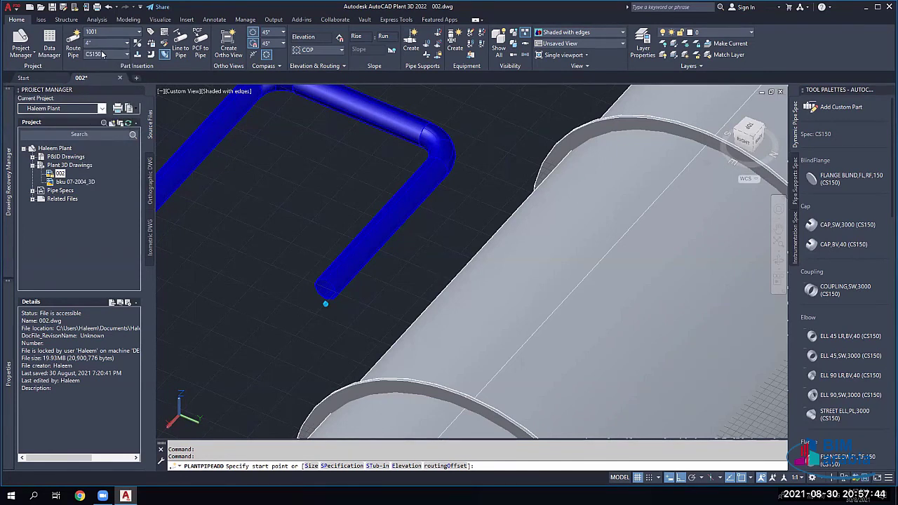
click(108, 55)
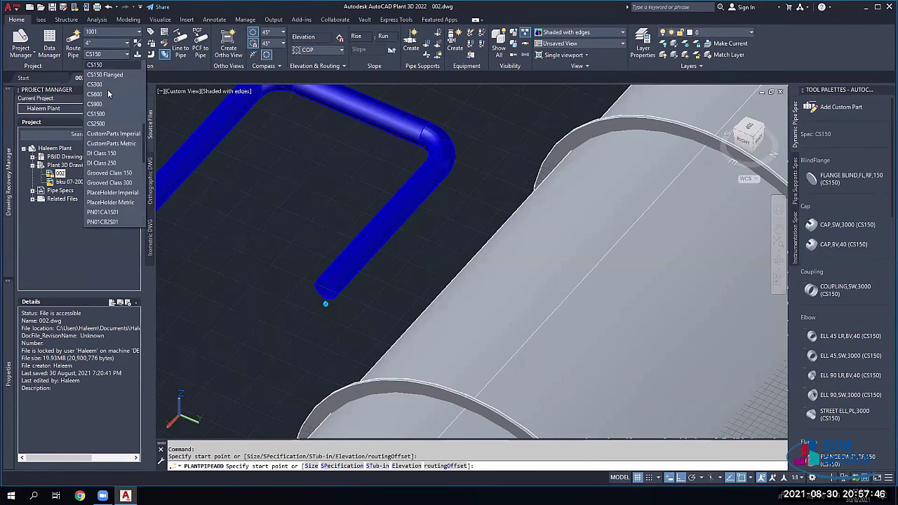
click(104, 84)
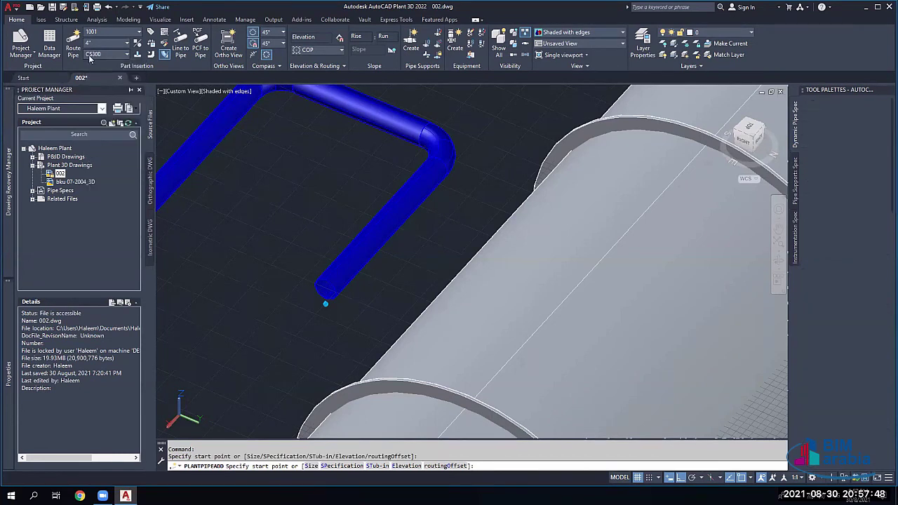
click(98, 55)
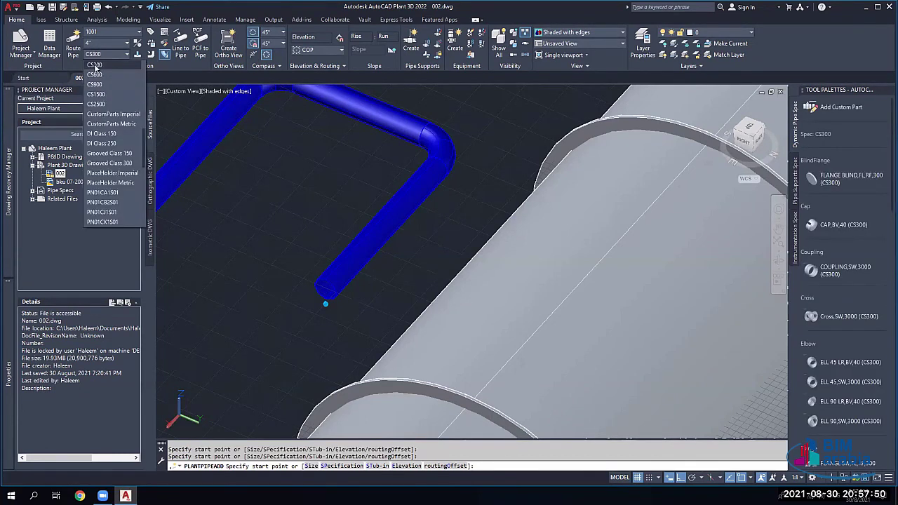
click(89, 63)
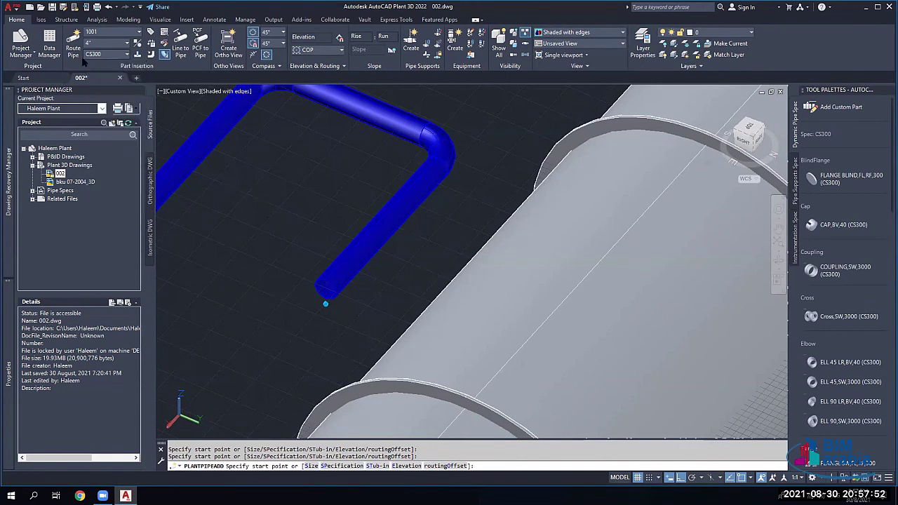
click(97, 56)
click(98, 76)
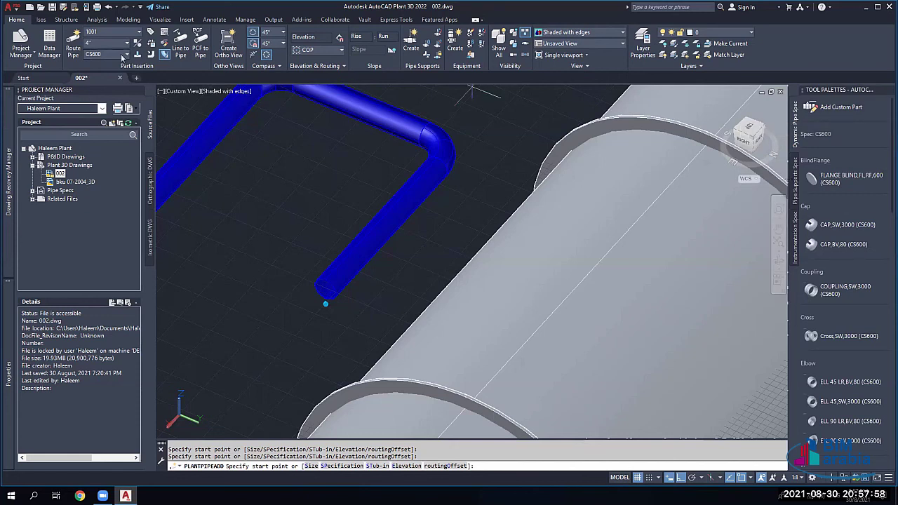
click(115, 55)
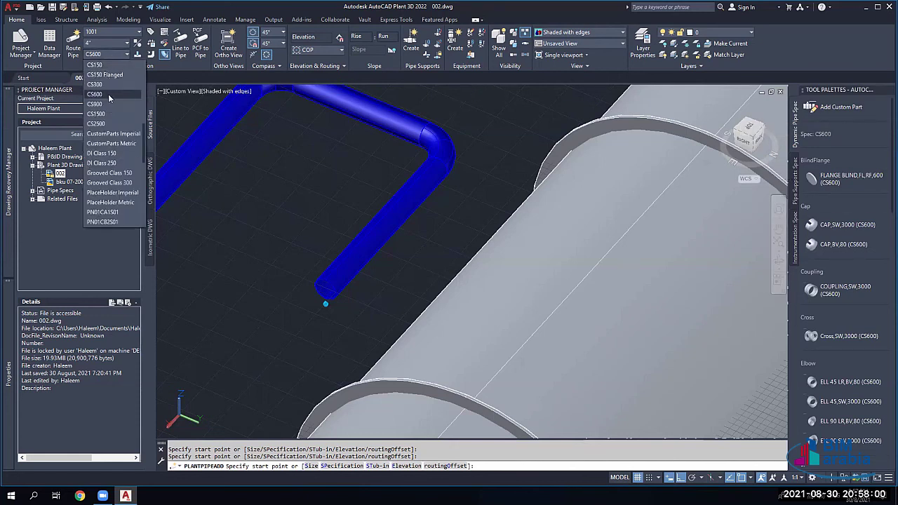
click(100, 86)
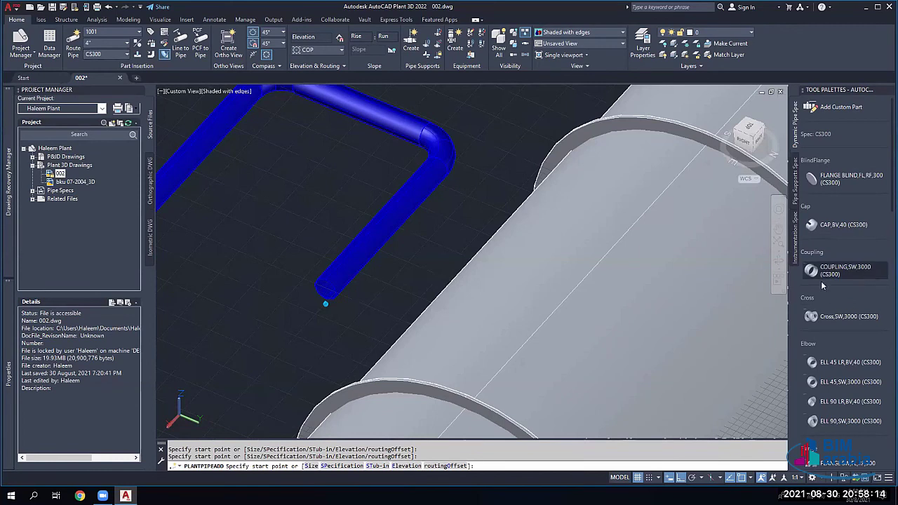
scroll(828, 346, down, 5)
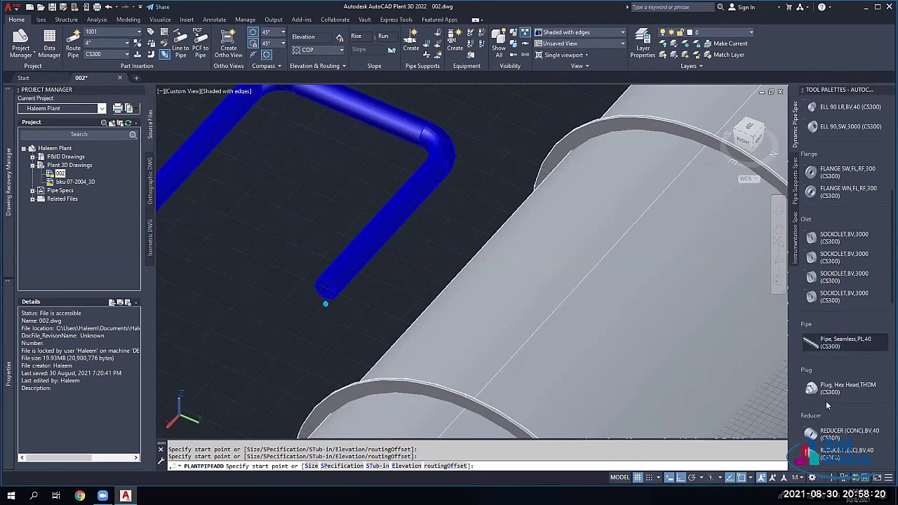
scroll(863, 295, down, 2)
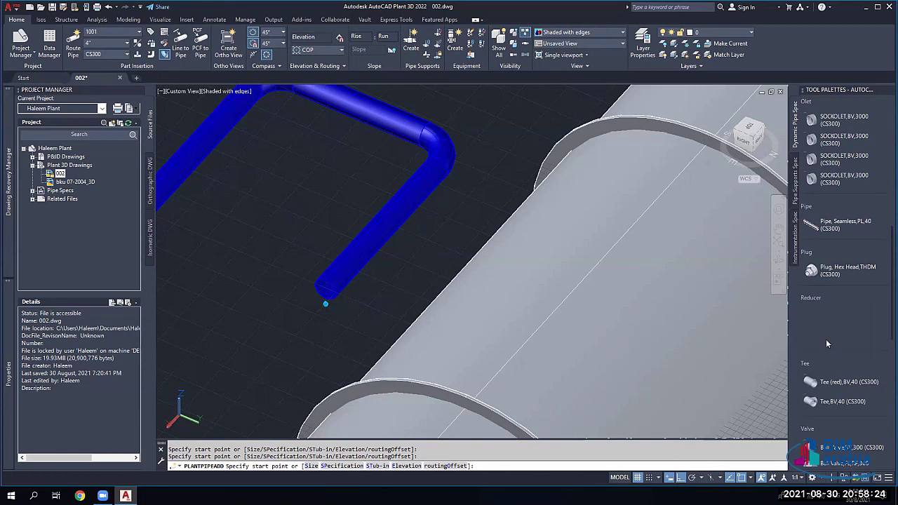
scroll(846, 330, down, 2)
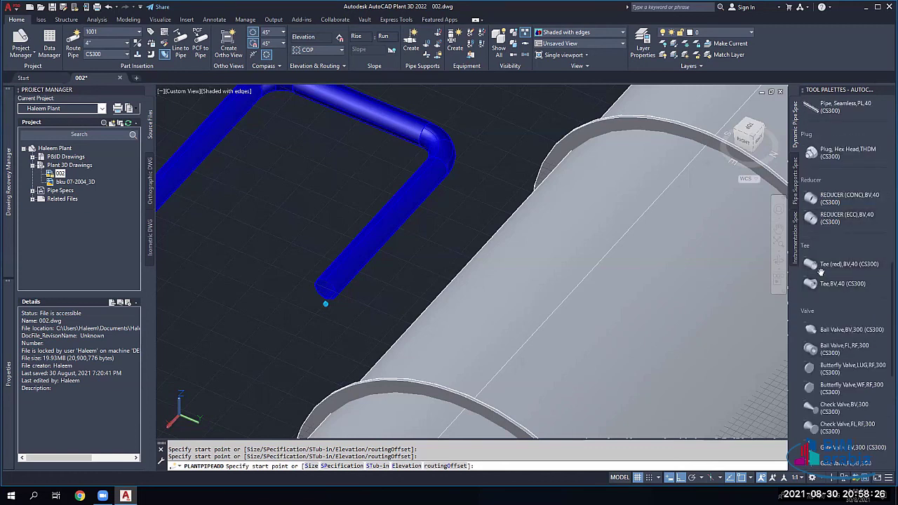
scroll(841, 330, down, 1)
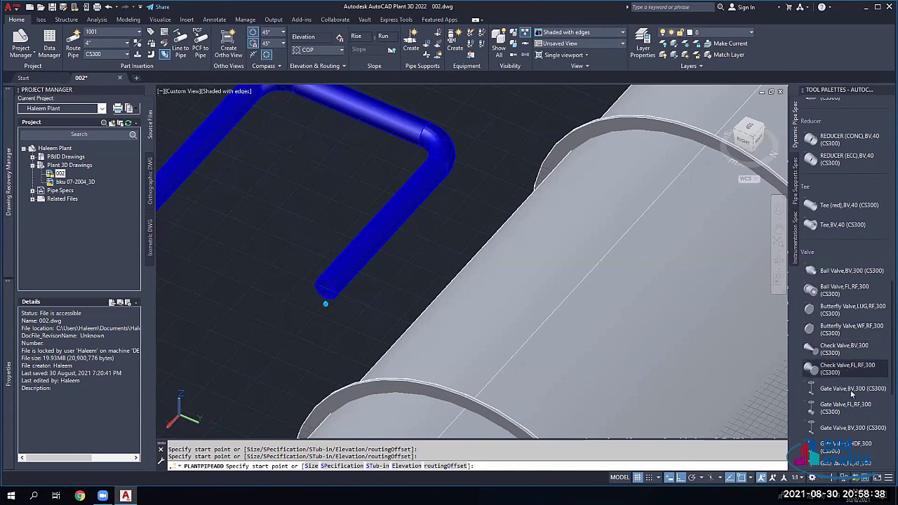
scroll(844, 361, down, 3)
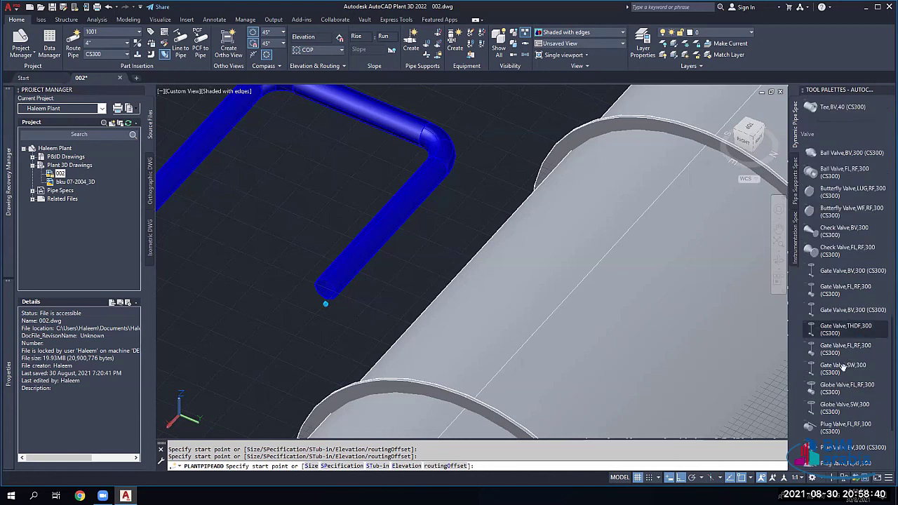
scroll(843, 367, down, 3)
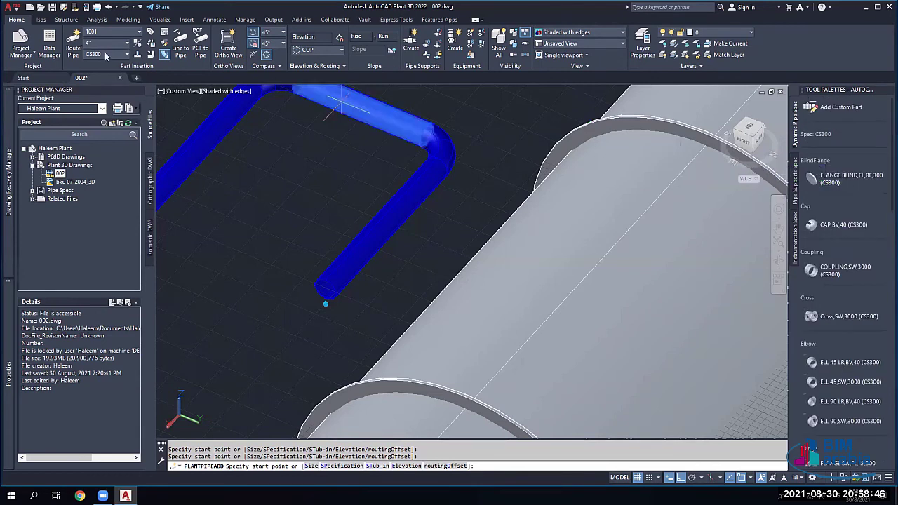
Step: Switch the routing spec from CS600 to CS150 and open the CS150 sheet in the Spec Viewer
click(106, 54)
click(105, 83)
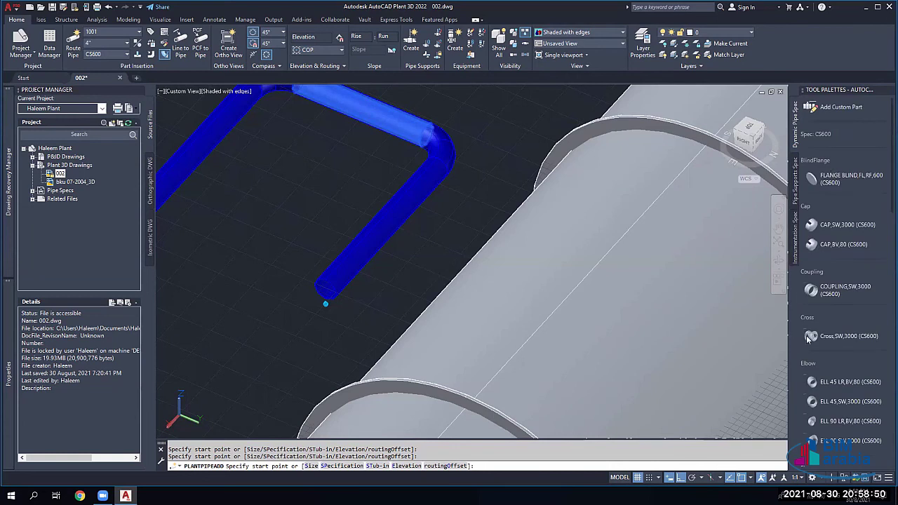
scroll(814, 364, down, 10)
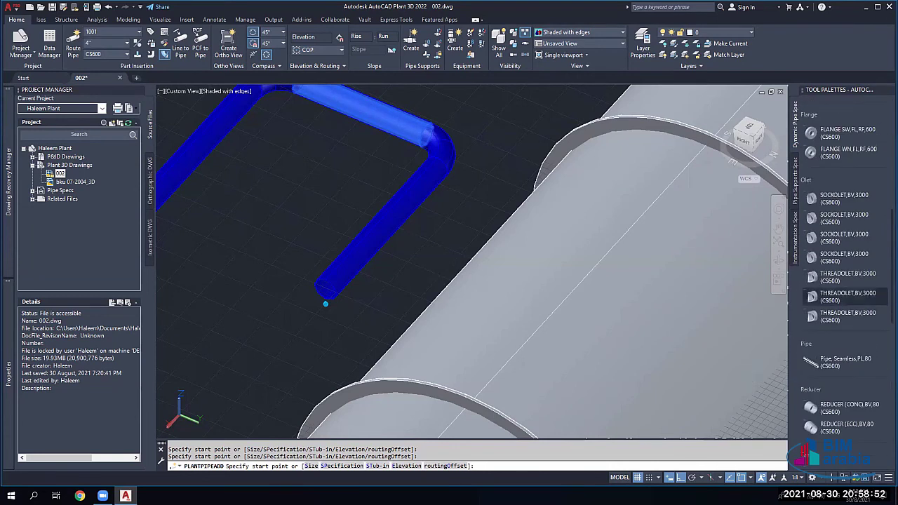
click(92, 56)
scroll(96, 99, up, 2)
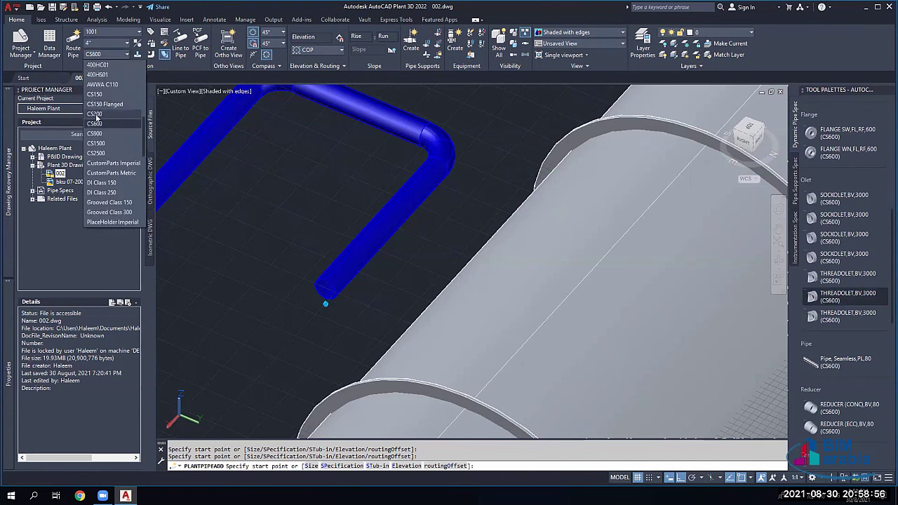
click(95, 94)
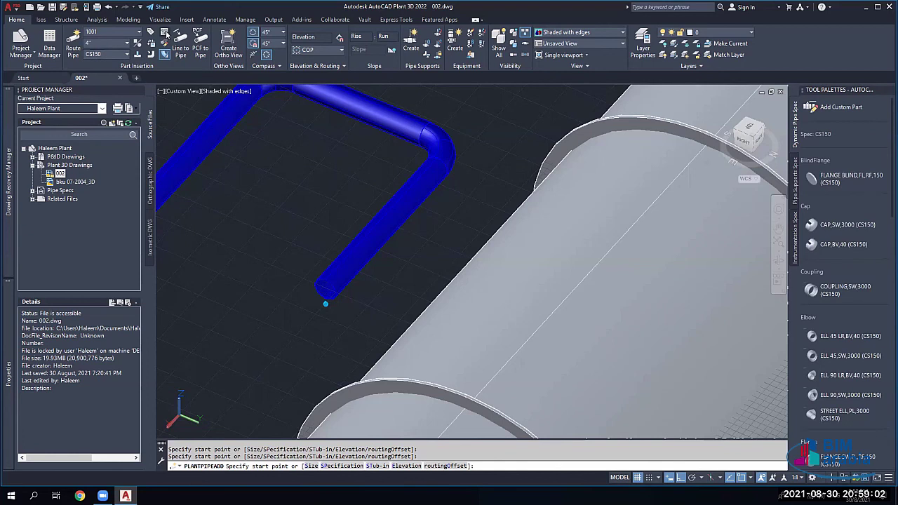
click(166, 33)
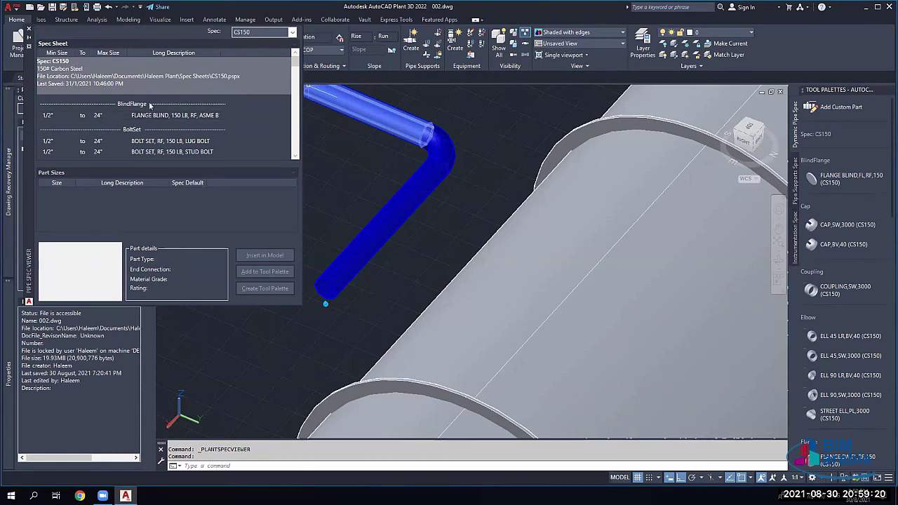
Step: Inspect the lug bolt set sizes, the 1/2" cap and the 150 LB socket-weld flange details
drag(222, 53, 282, 54)
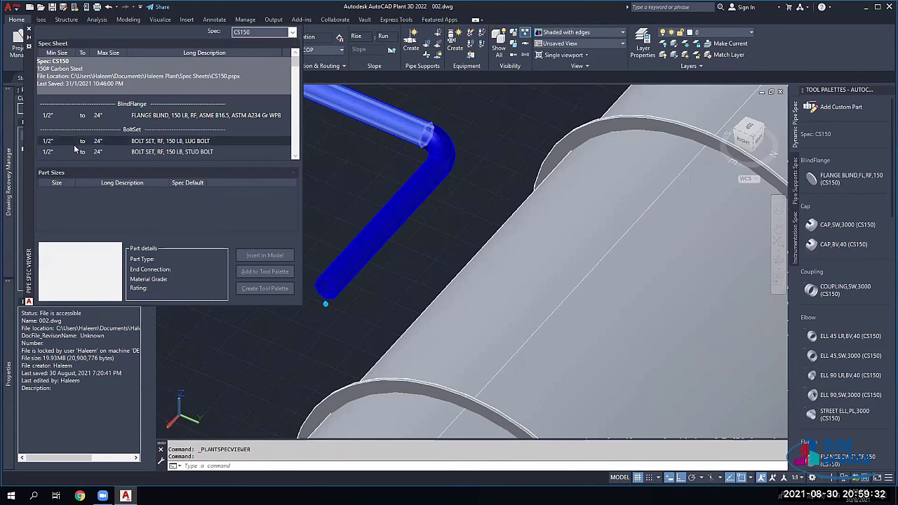
click(166, 146)
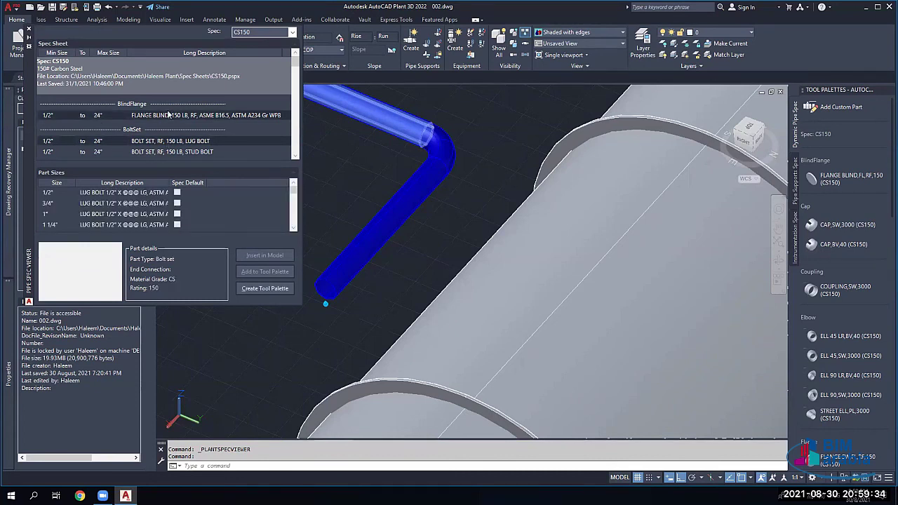
scroll(168, 114, down, 2)
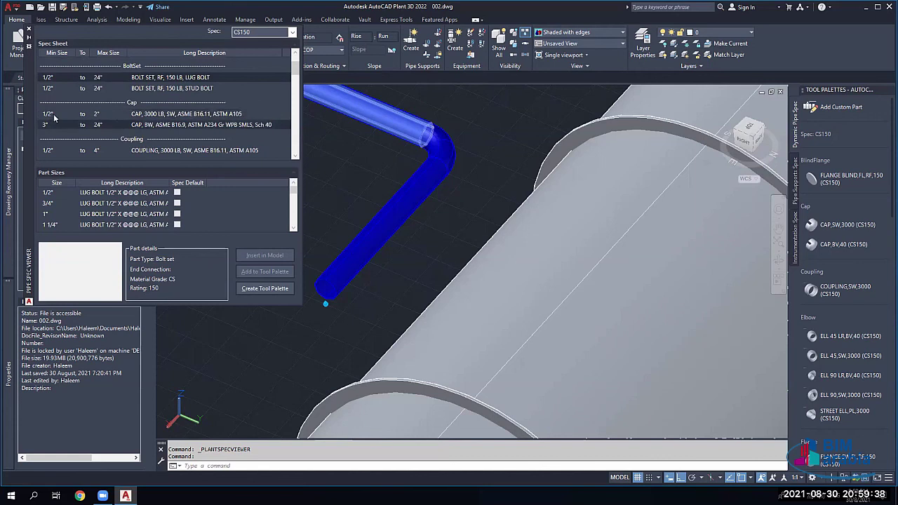
click(150, 114)
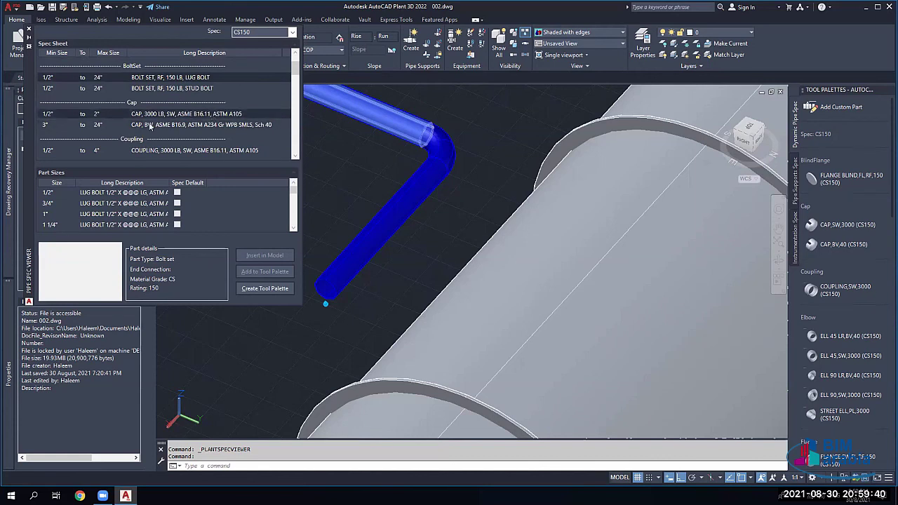
scroll(150, 116, down, 5)
click(54, 99)
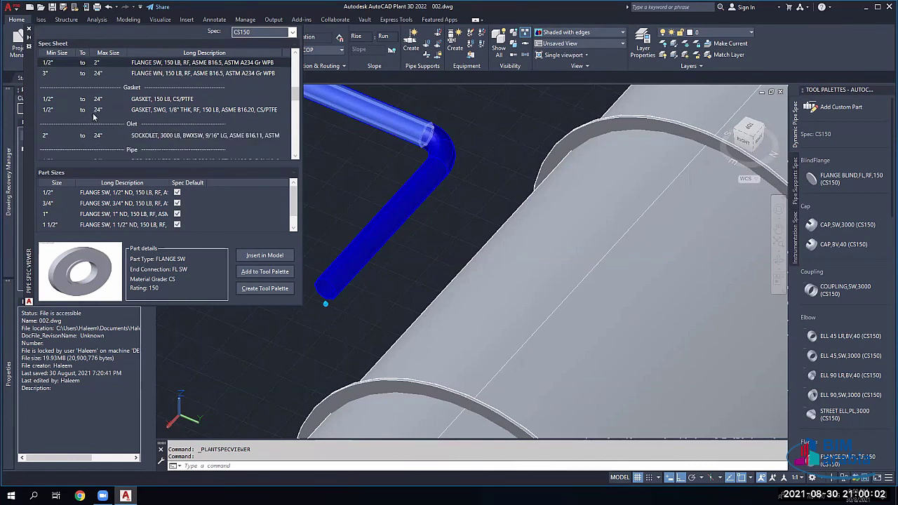
Step: Inspect the butterfly and swing check valves, then list the butt-weld check valve sizes to 36"
scroll(126, 123, down, 4)
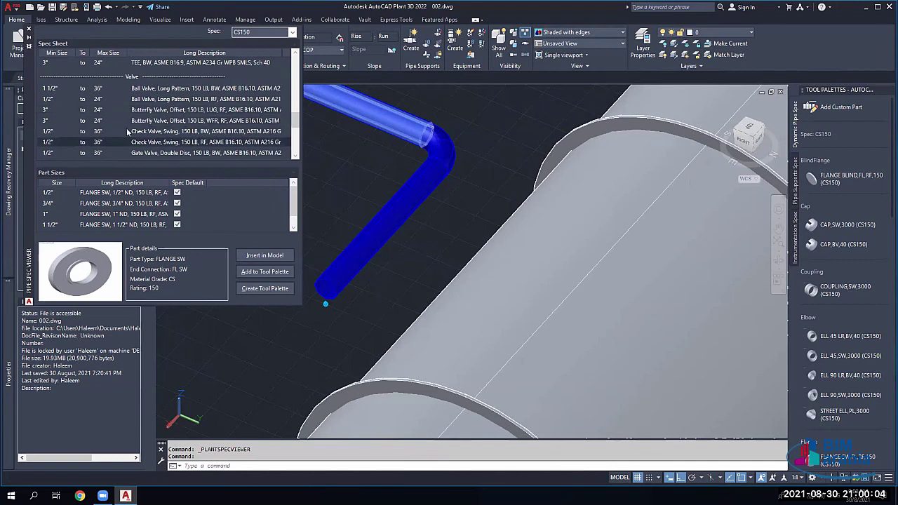
click(105, 109)
click(105, 142)
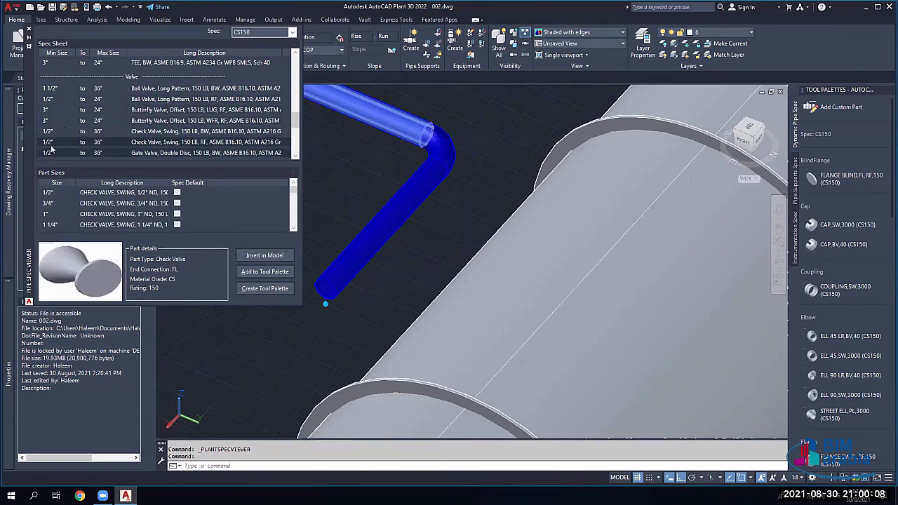
click(85, 132)
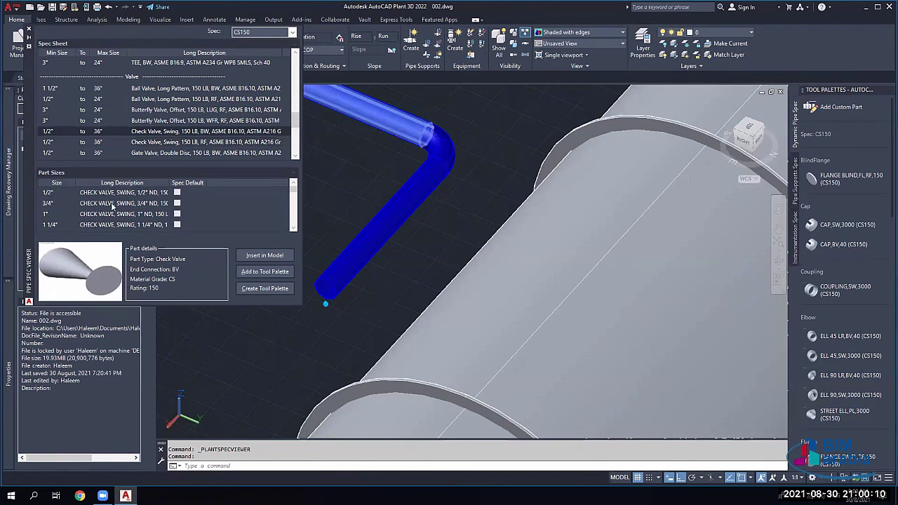
double_click(168, 181)
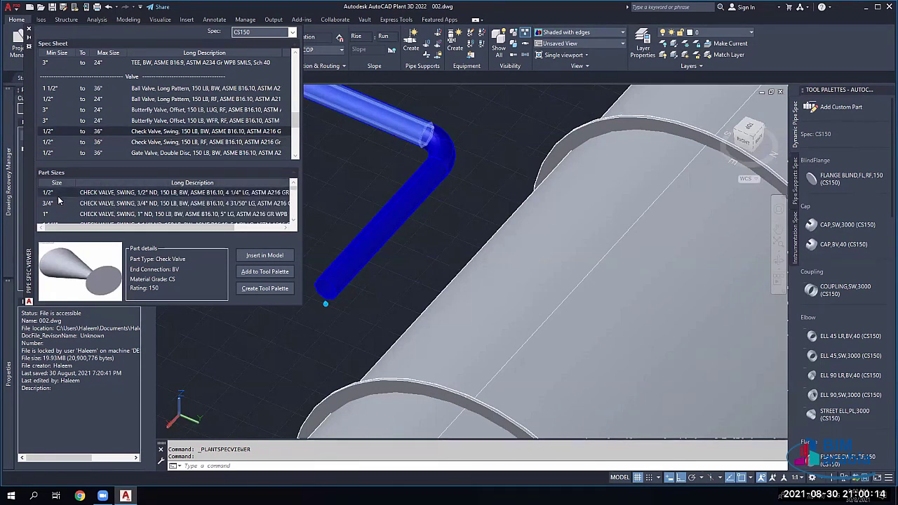
scroll(59, 206, down, 5)
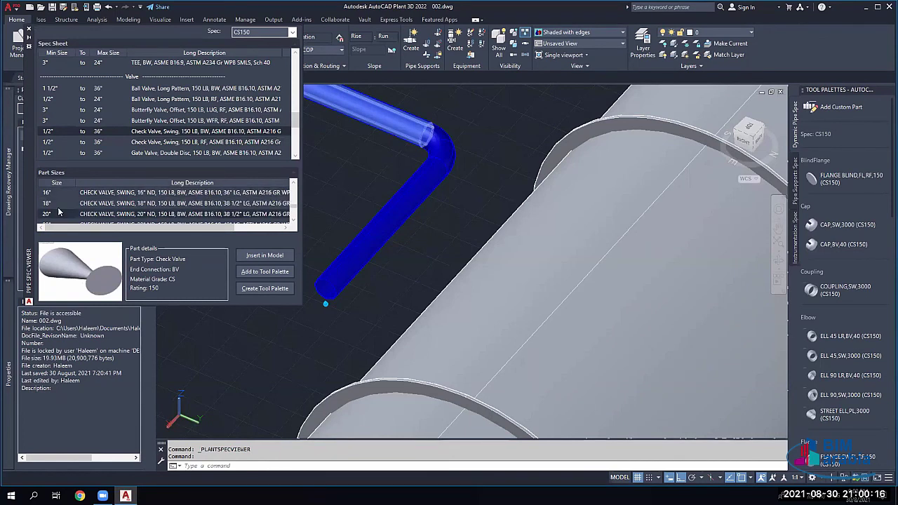
scroll(54, 218, down, 3)
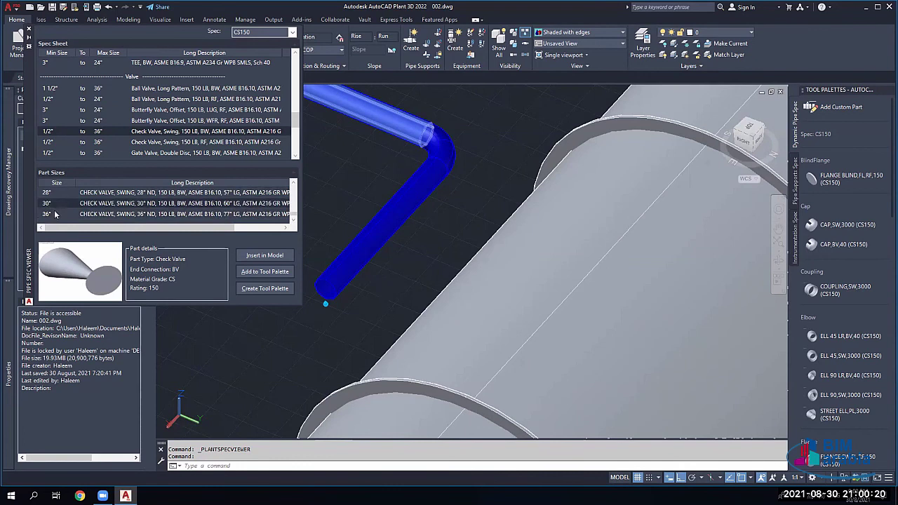
click(56, 214)
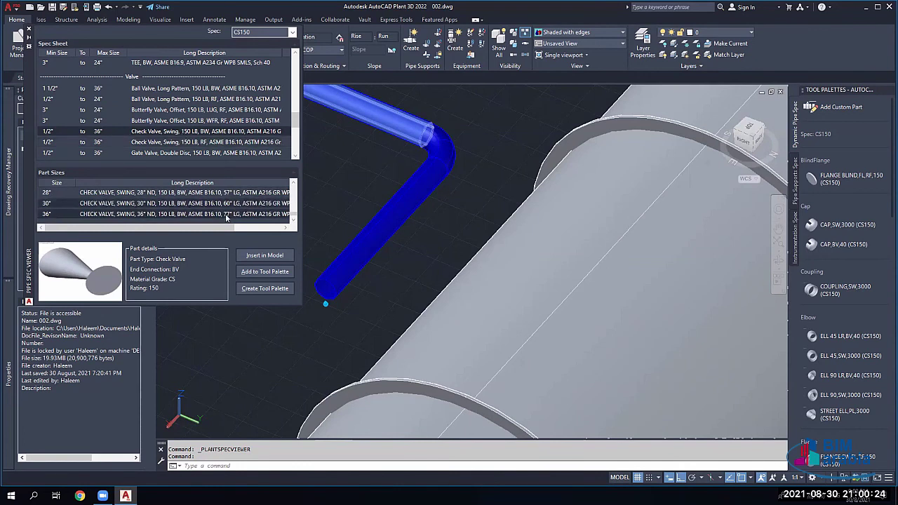
Step: Adjust the spec sheet columns, close the Spec Viewer and show the desktop
drag(135, 226, 156, 228)
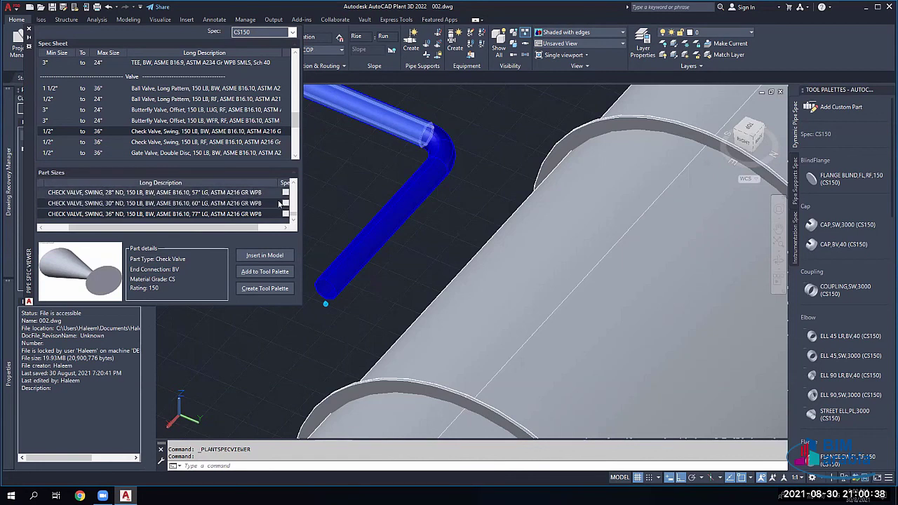
drag(239, 229, 182, 228)
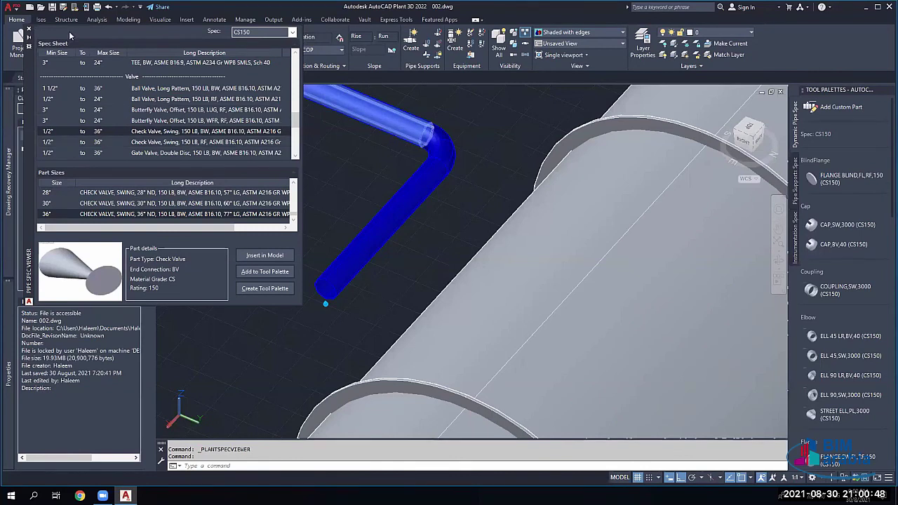
click(29, 32)
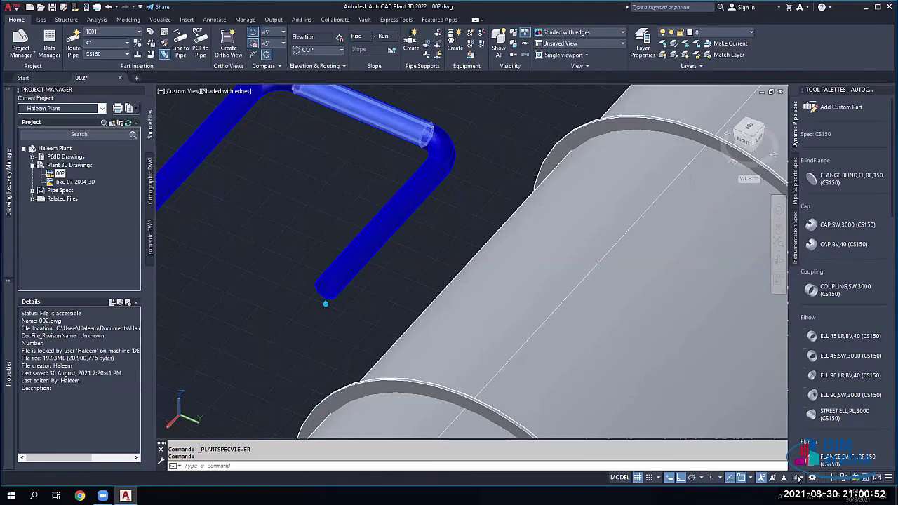
key(super+d)
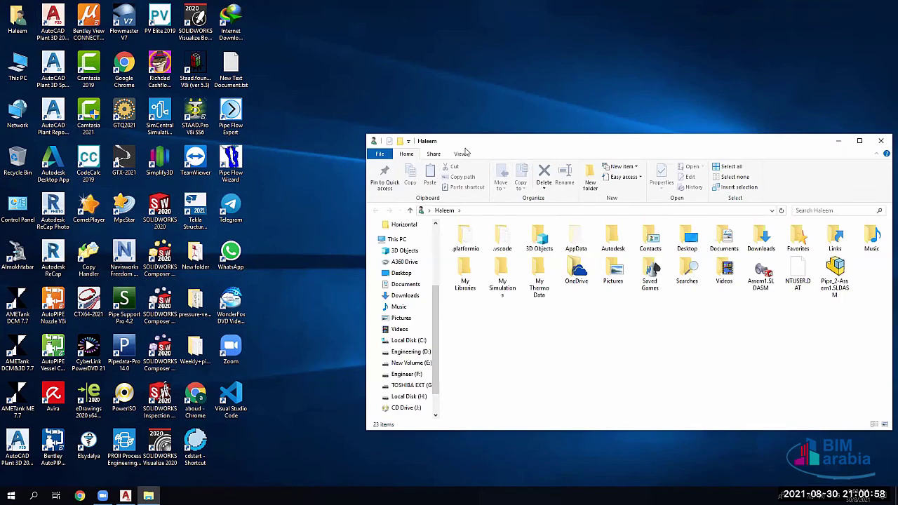
Step: Browse to Engineer (F:) > Downloads 2021 > Compressed > PIP > Piping and open PN03CS1S01.pdf
double_click(468, 137)
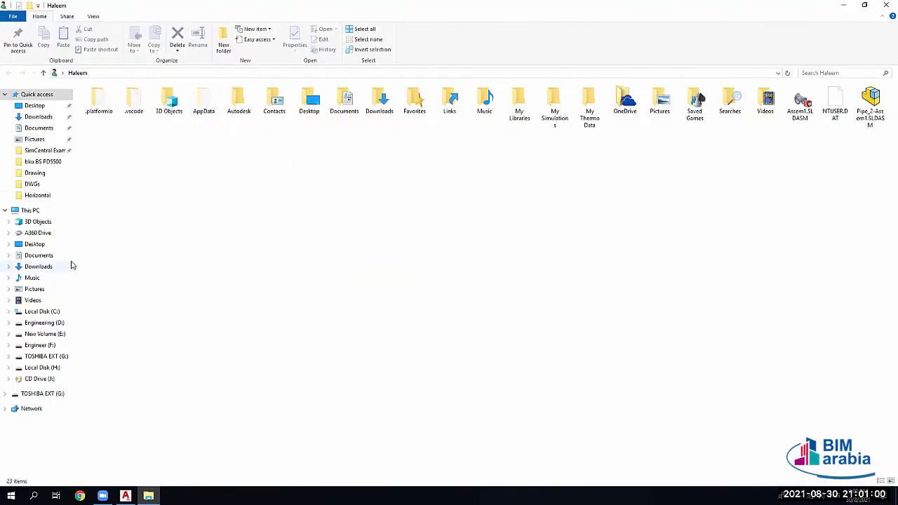
click(49, 346)
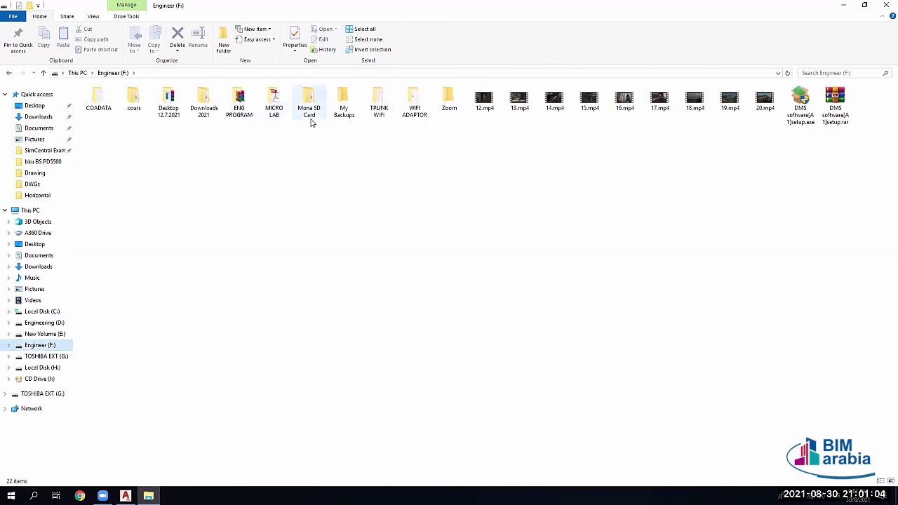
double_click(203, 102)
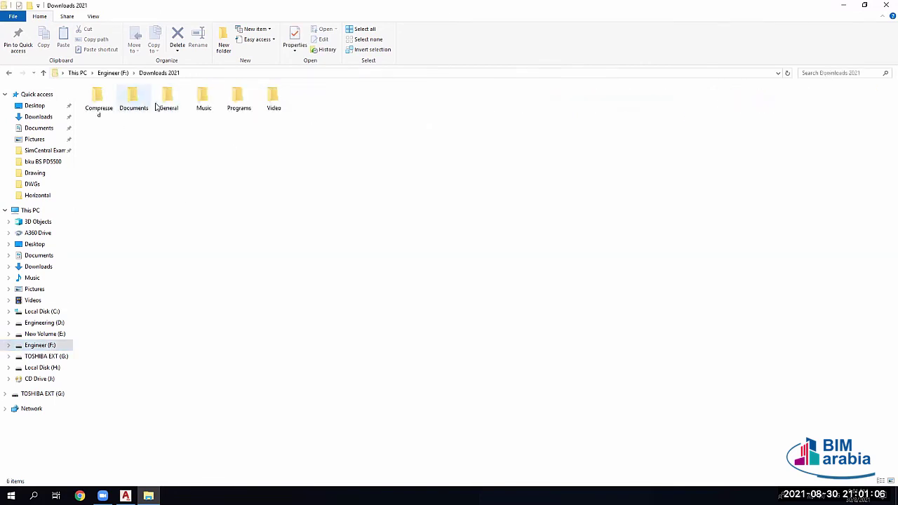
double_click(98, 101)
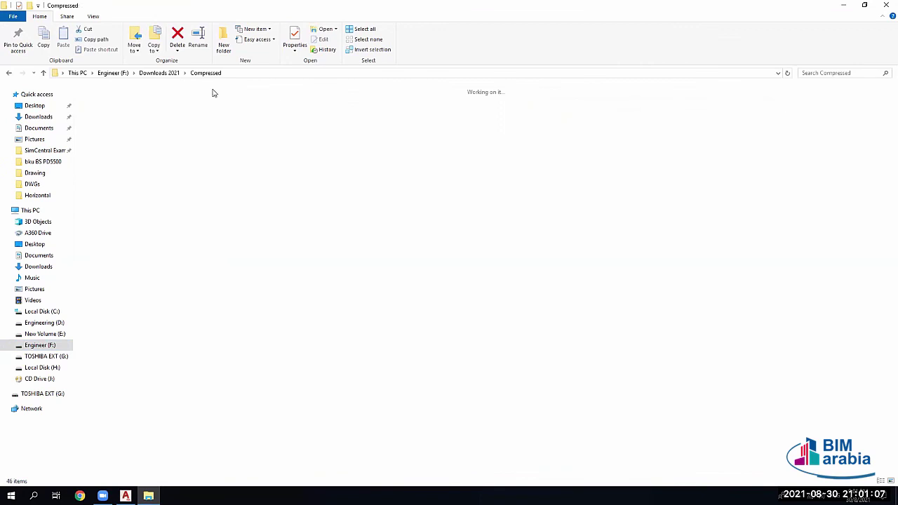
click(168, 105)
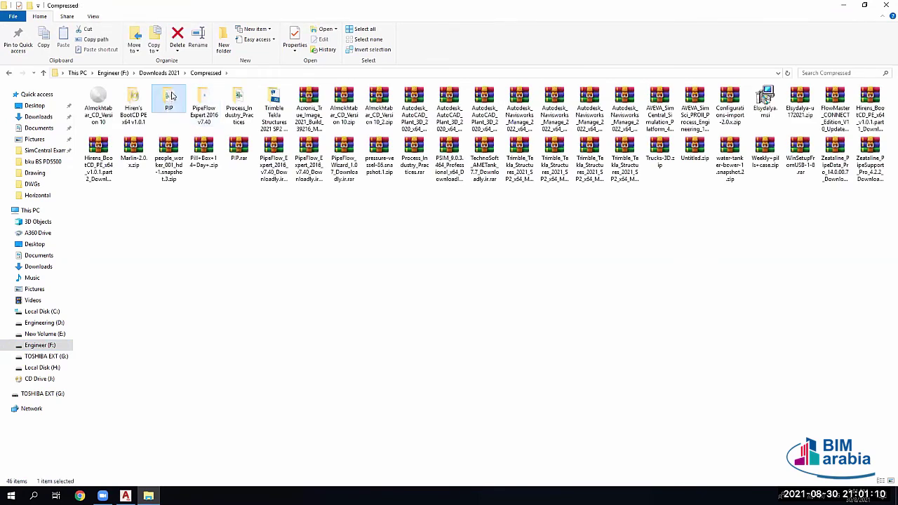
double_click(168, 105)
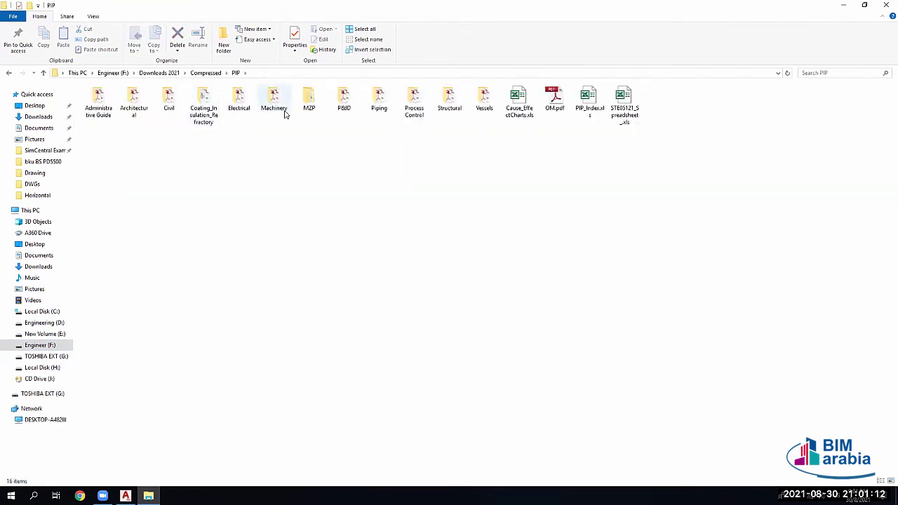
double_click(381, 98)
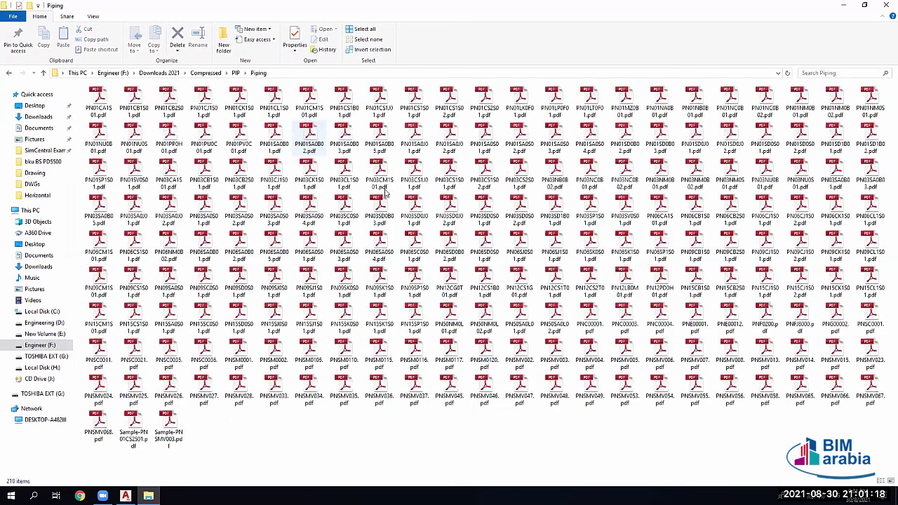
double_click(451, 176)
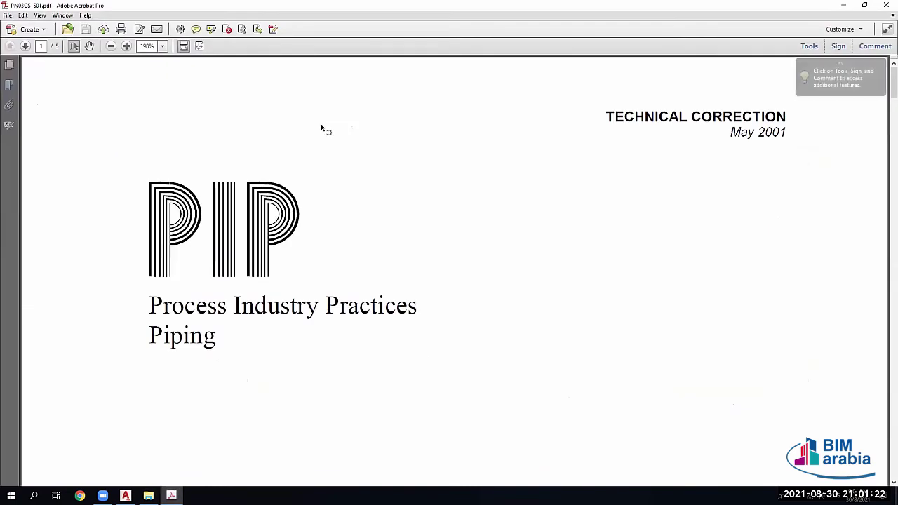
Step: Highlight 3CS1S01, Class and Carbon in the PDF title, then scroll to the Technical Correction section
scroll(320, 124, down, 5)
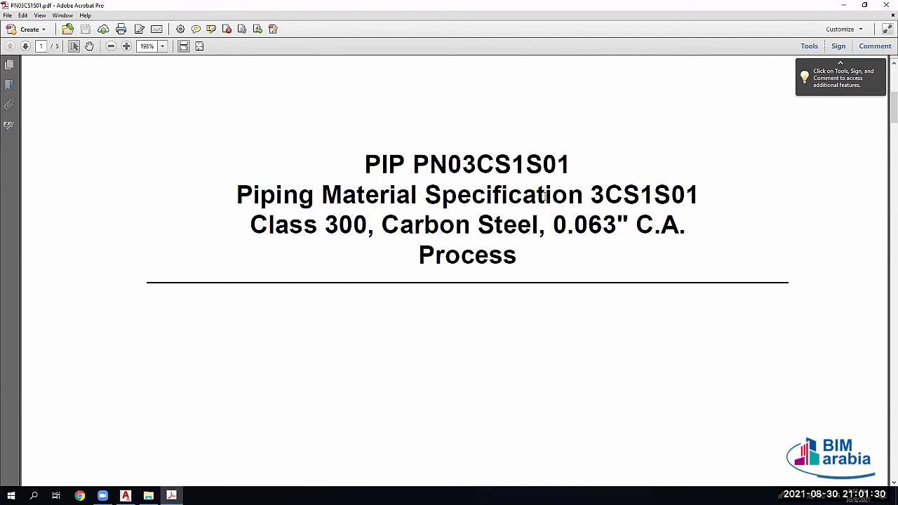
drag(595, 197, 689, 196)
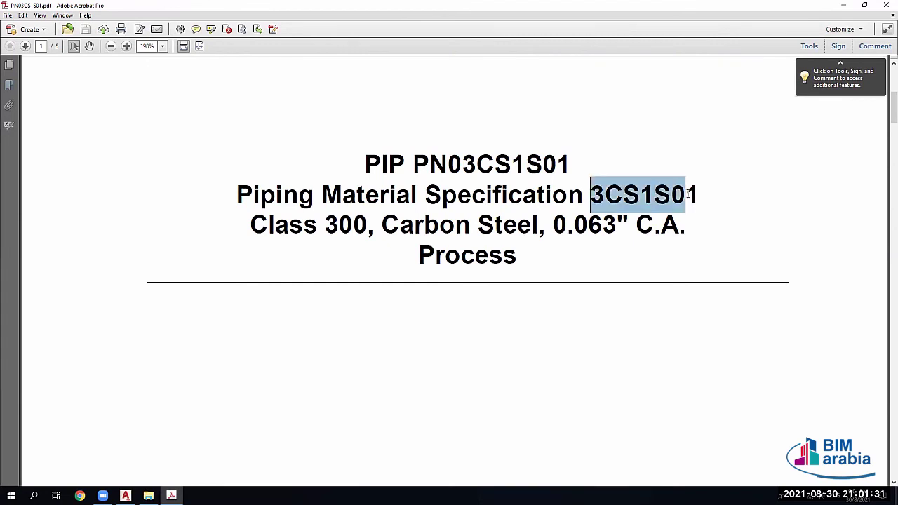
click(650, 196)
drag(275, 225, 322, 226)
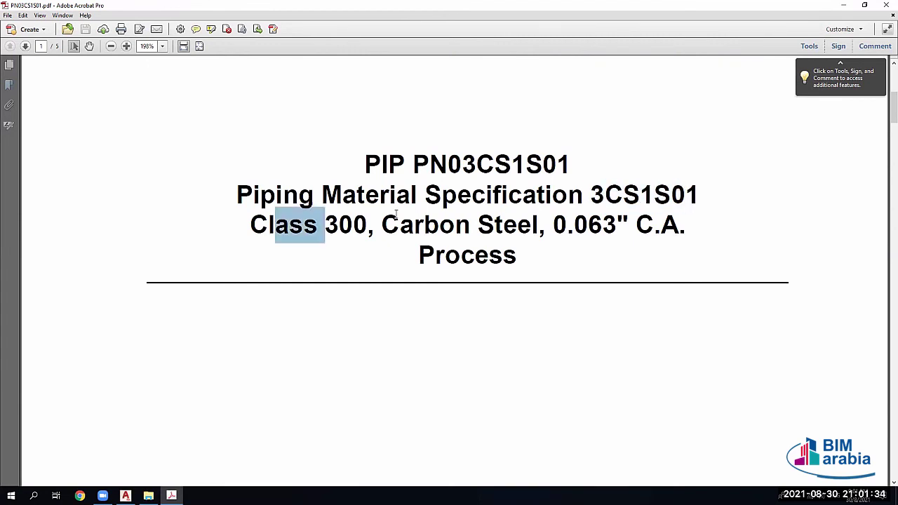
drag(398, 219, 470, 224)
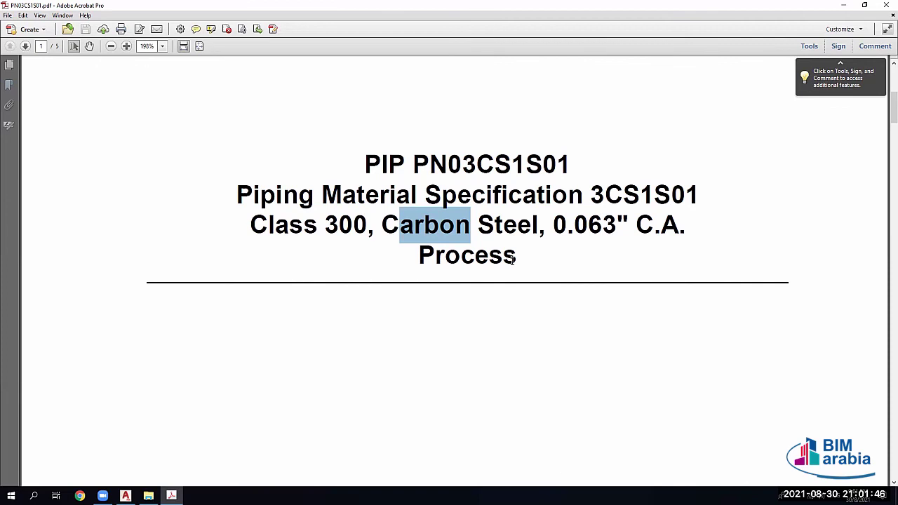
scroll(572, 233, down, 10)
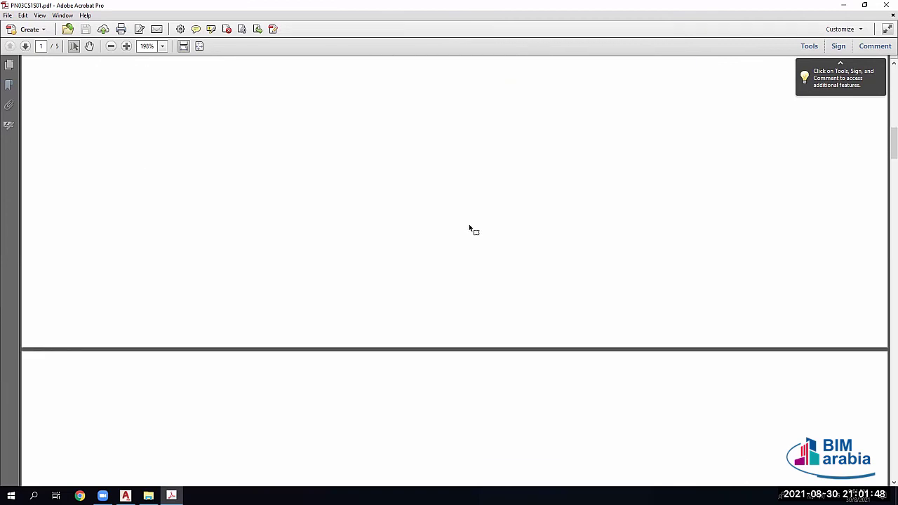
scroll(470, 228, down, 8)
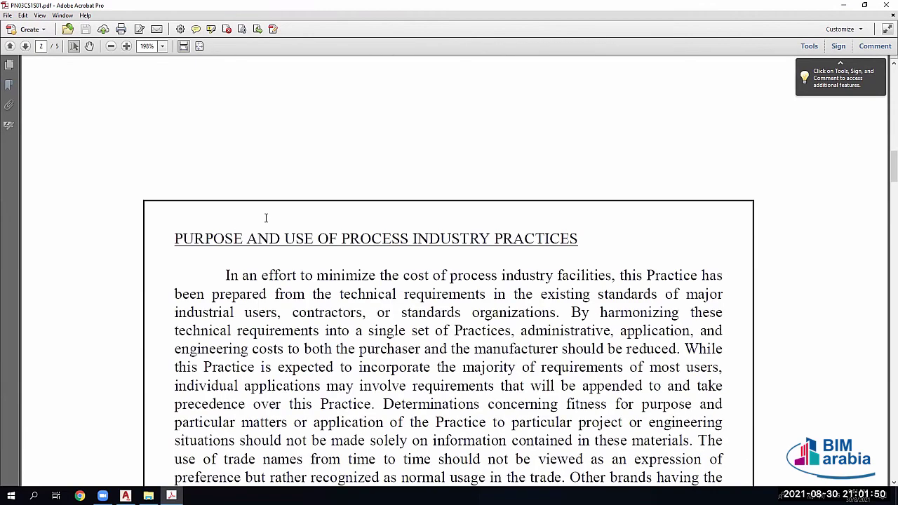
scroll(330, 245, down, 10)
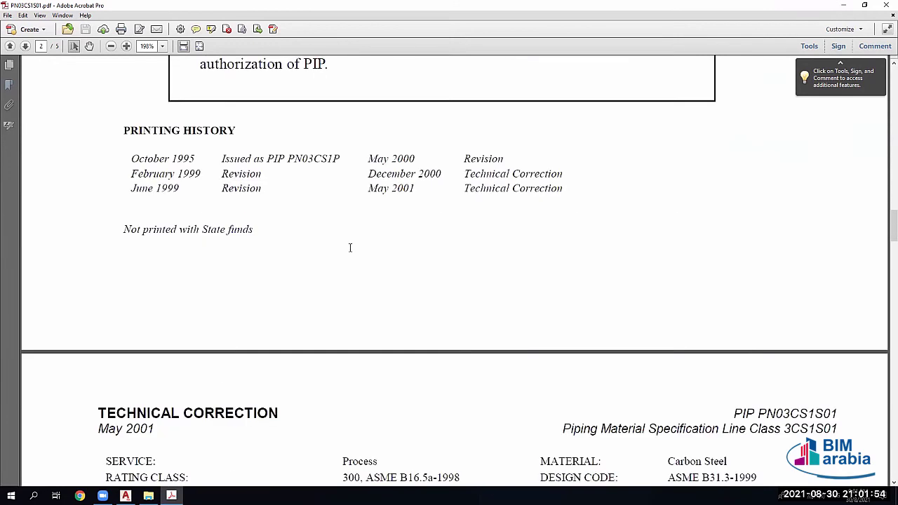
scroll(351, 249, down, 5)
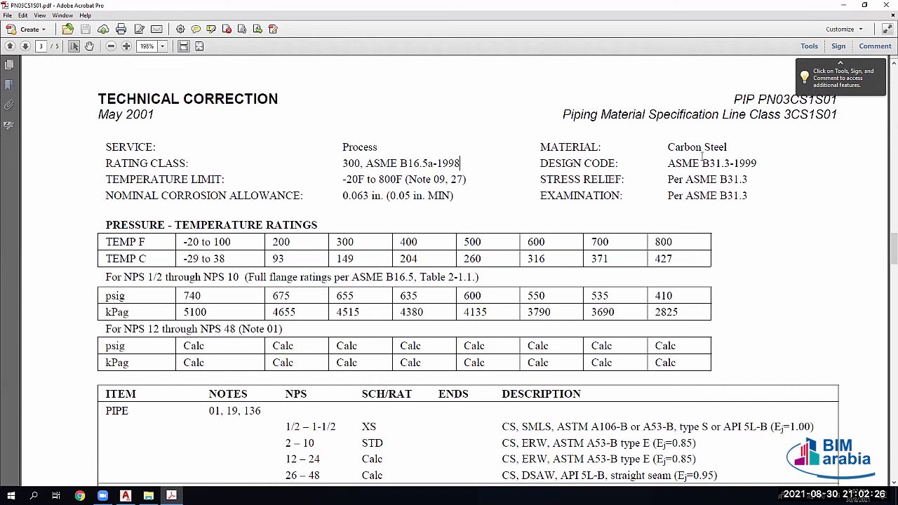
drag(664, 150, 775, 156)
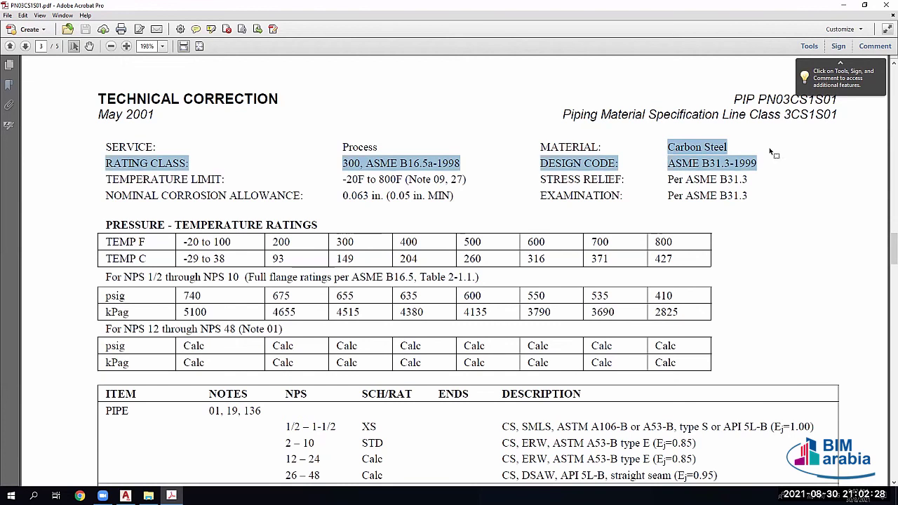
click(774, 156)
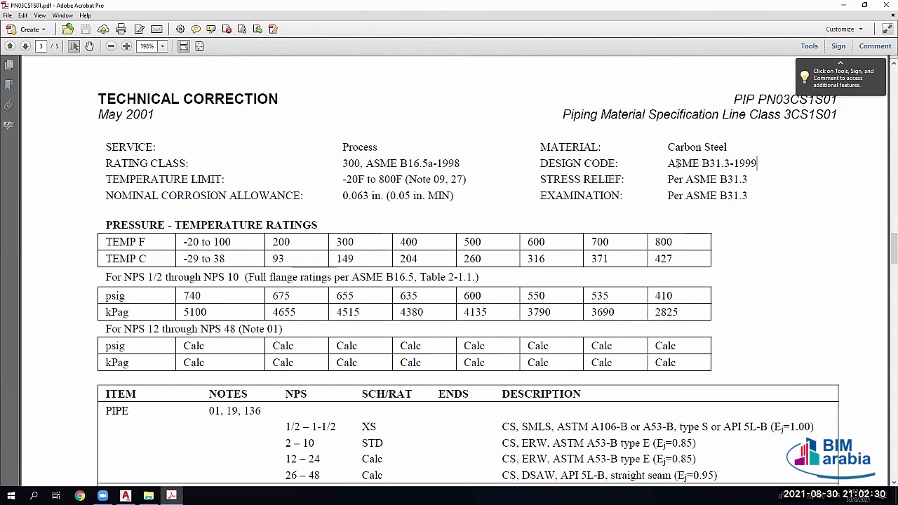
drag(662, 164, 759, 164)
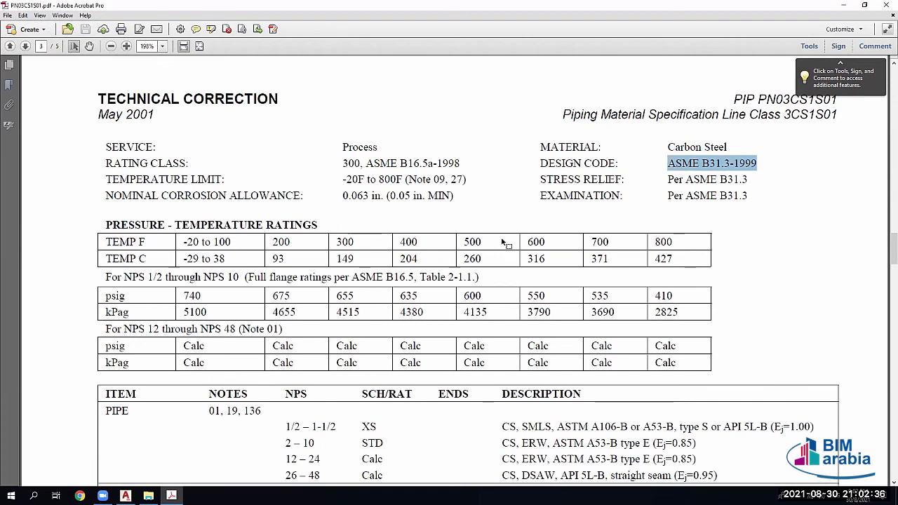
scroll(144, 281, down, 3)
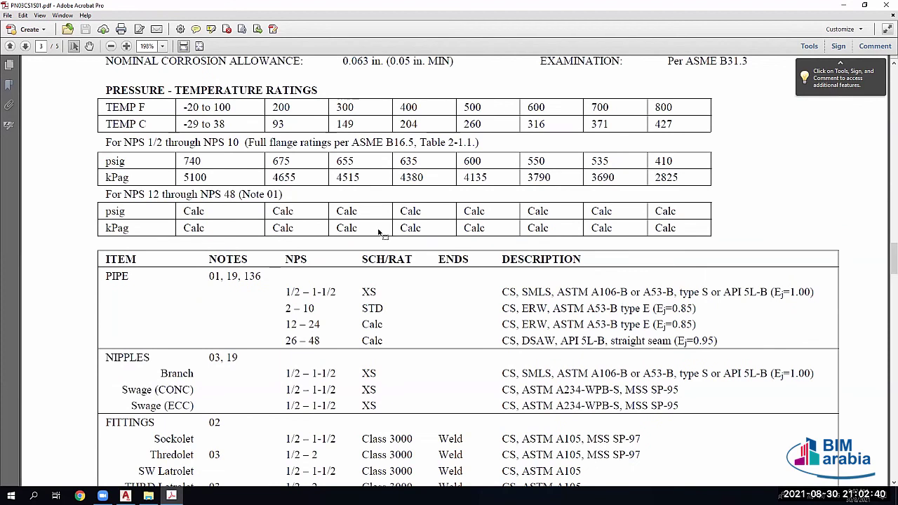
scroll(377, 217, down, 3)
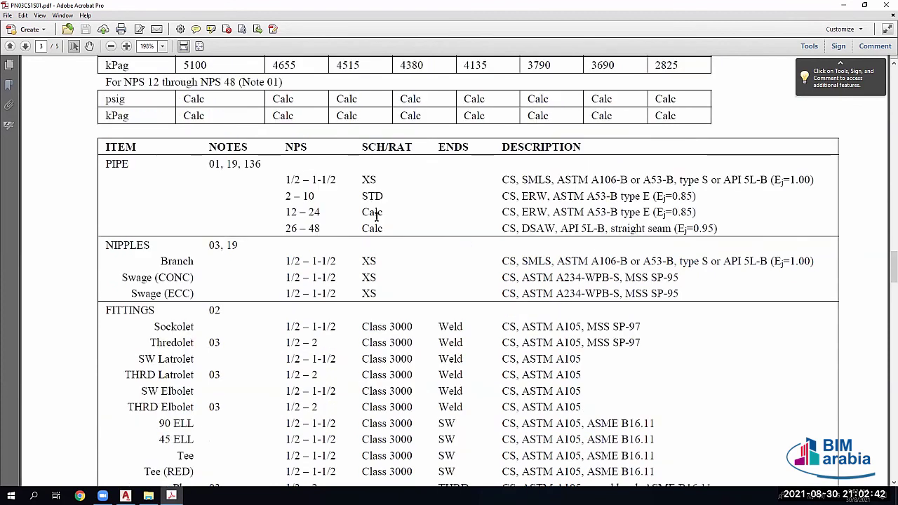
scroll(376, 217, down, 3)
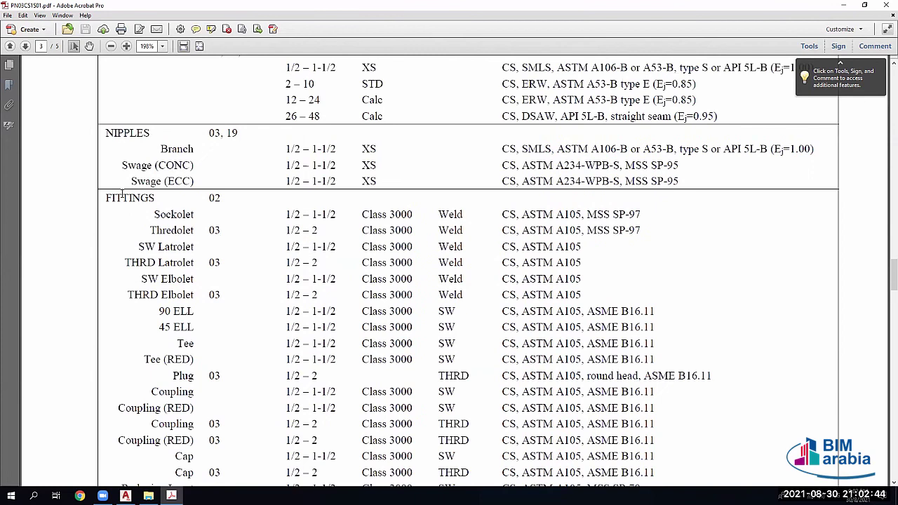
scroll(218, 162, up, 5)
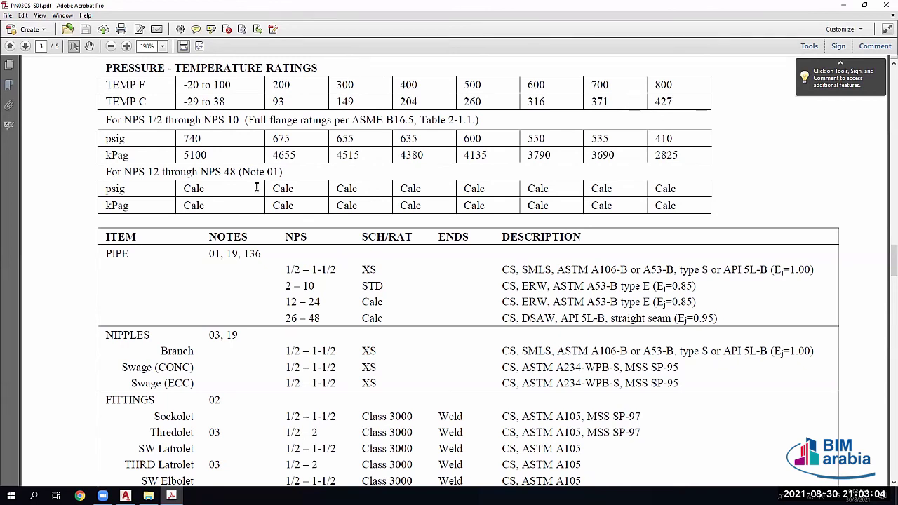
scroll(220, 183, down, 2)
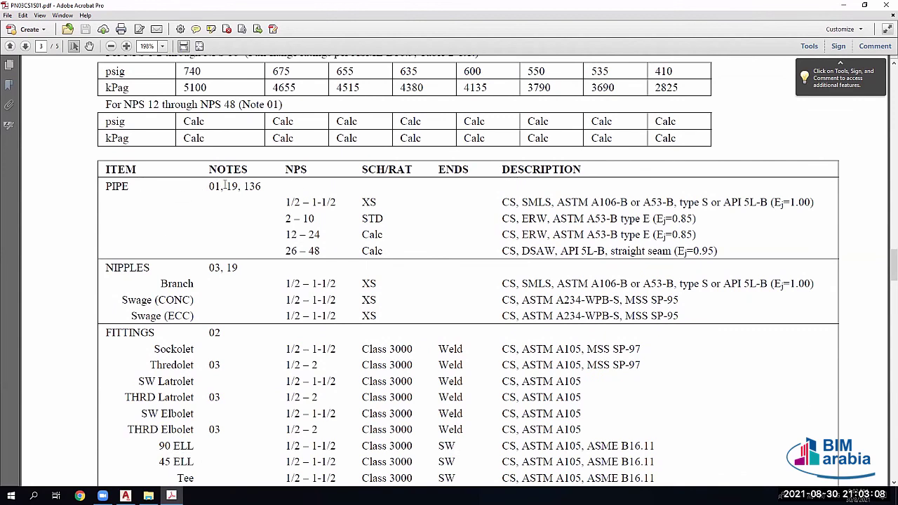
scroll(238, 223, down, 4)
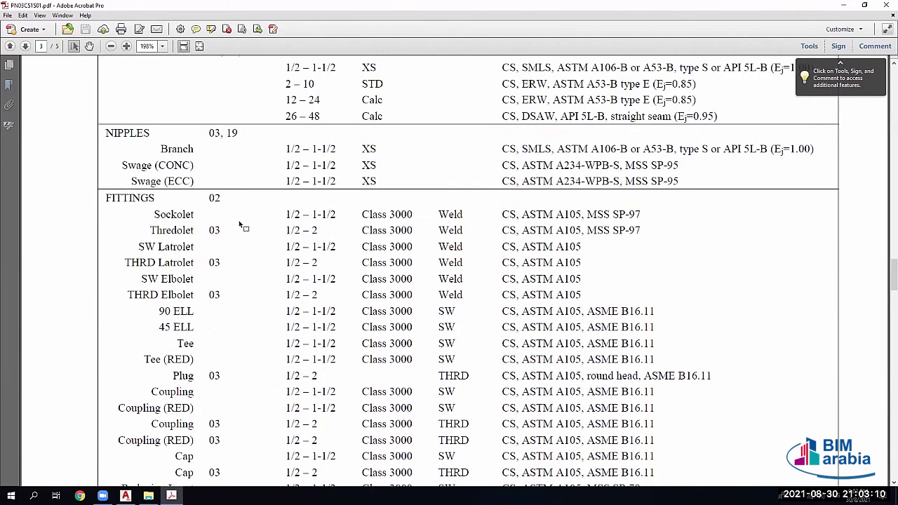
scroll(239, 225, down, 4)
scroll(240, 225, up, 4)
scroll(237, 222, up, 3)
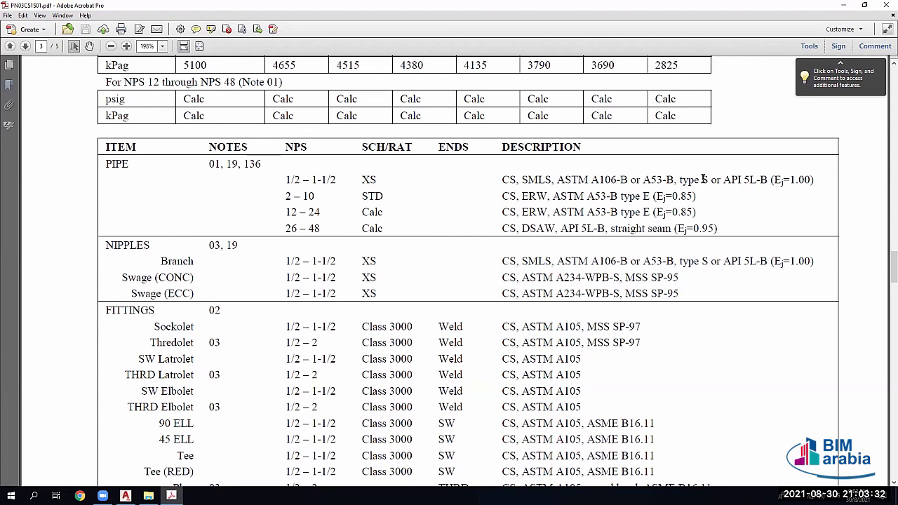
drag(710, 180, 643, 180)
click(665, 180)
drag(767, 180, 724, 179)
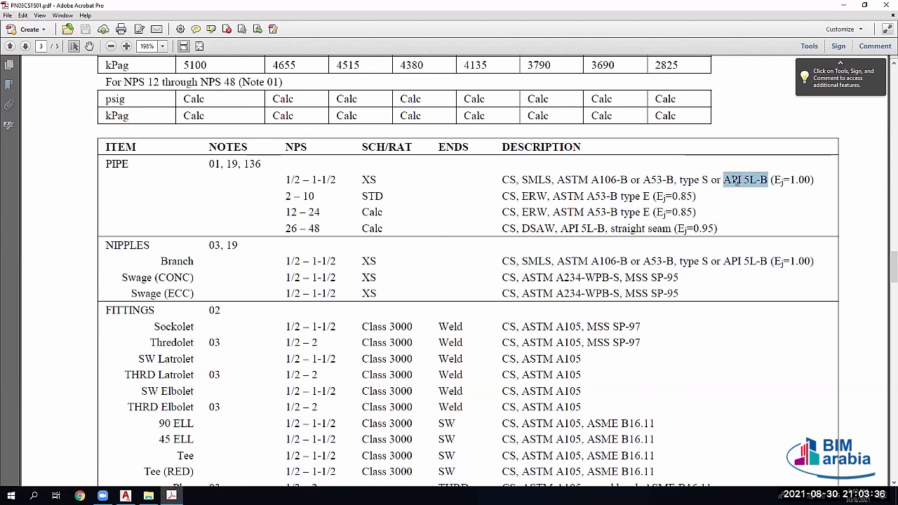
click(732, 178)
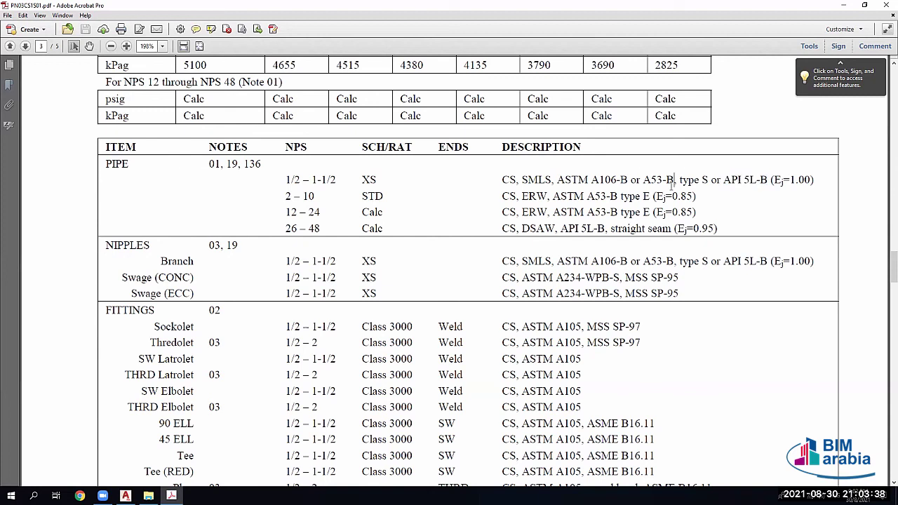
drag(593, 179, 617, 179)
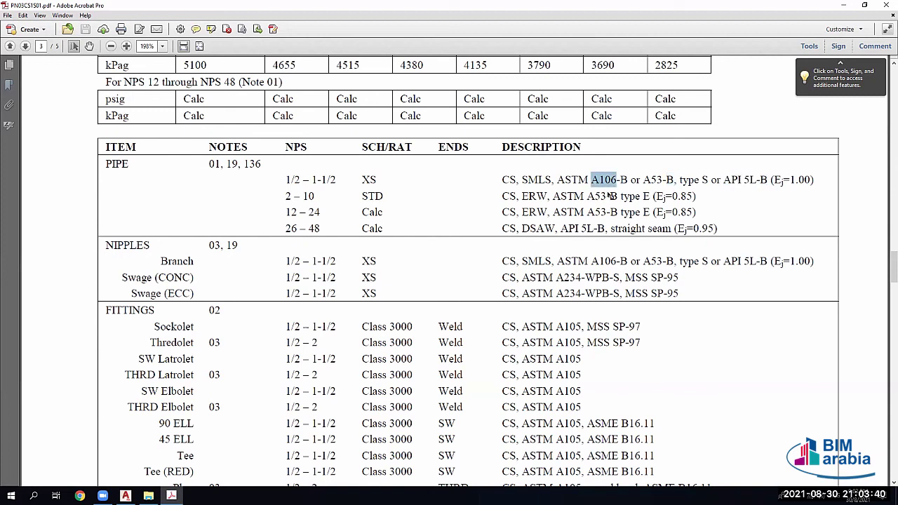
click(626, 183)
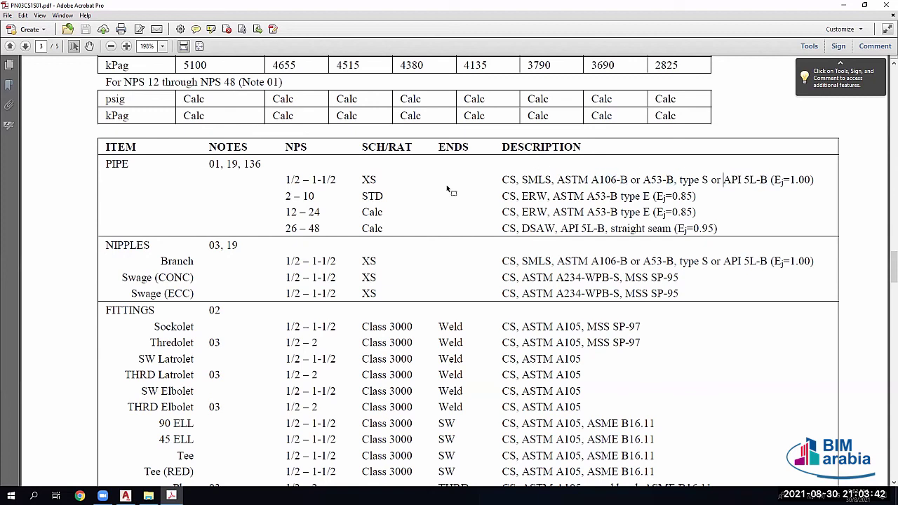
drag(364, 196, 386, 197)
click(329, 181)
scroll(328, 179, up, 2)
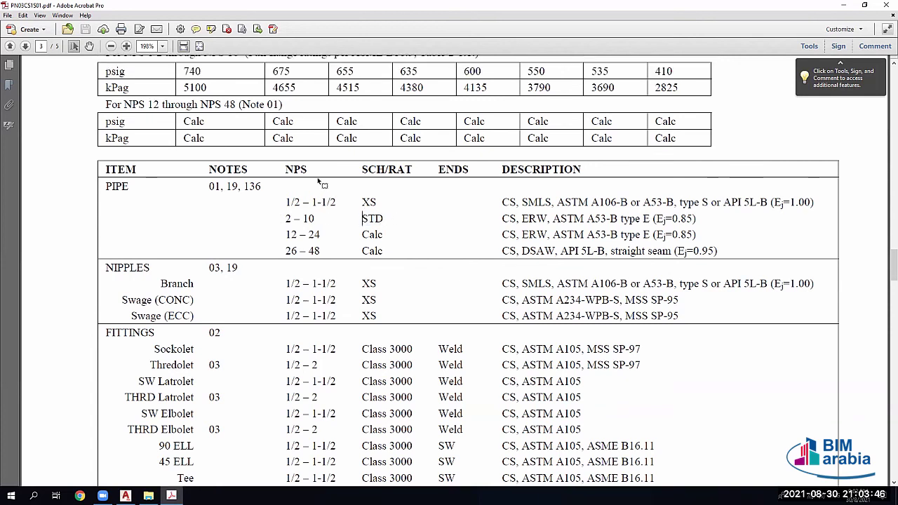
scroll(161, 231, up, 2)
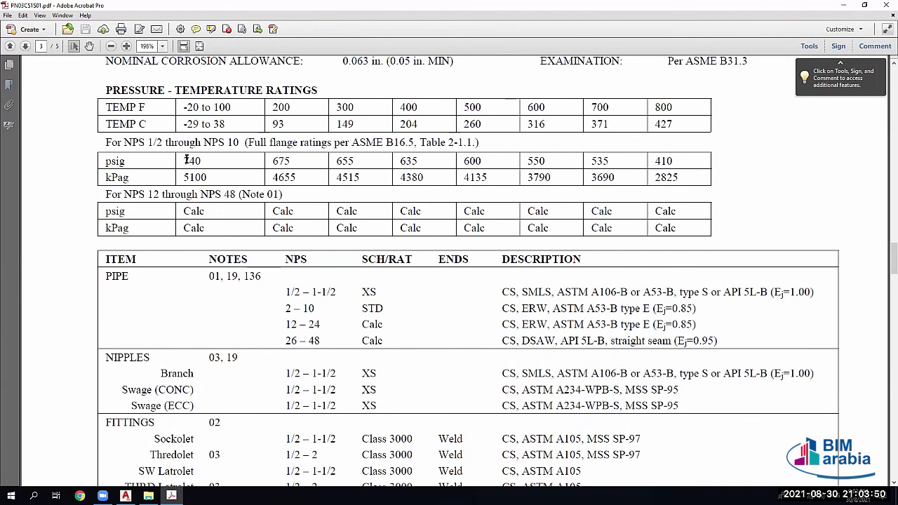
drag(181, 160, 112, 176)
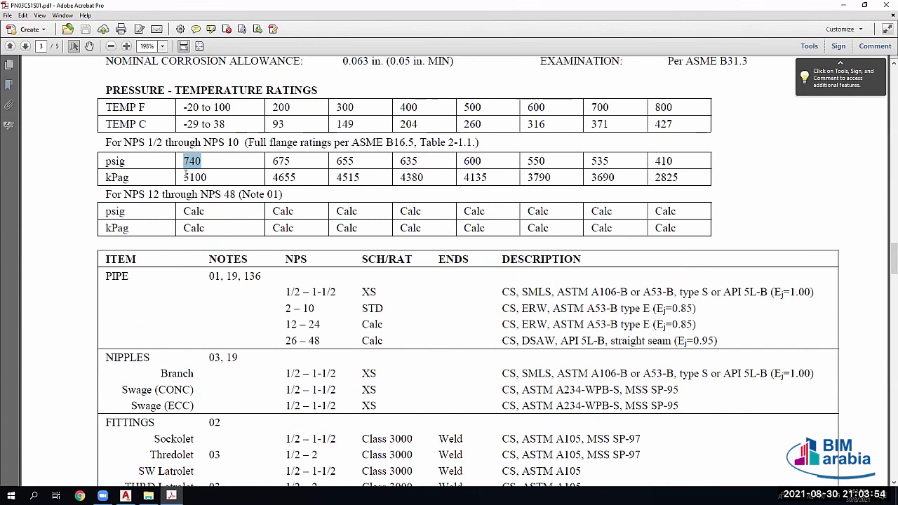
drag(204, 176, 175, 167)
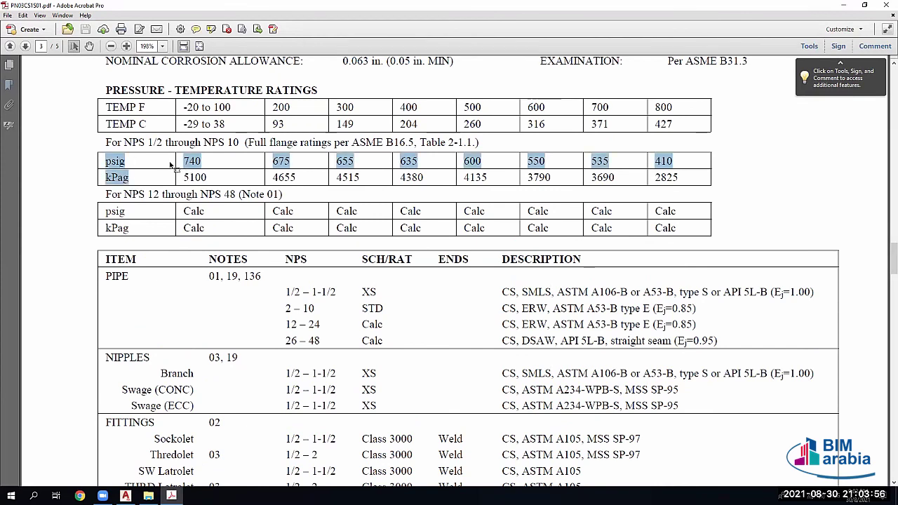
click(141, 181)
click(127, 162)
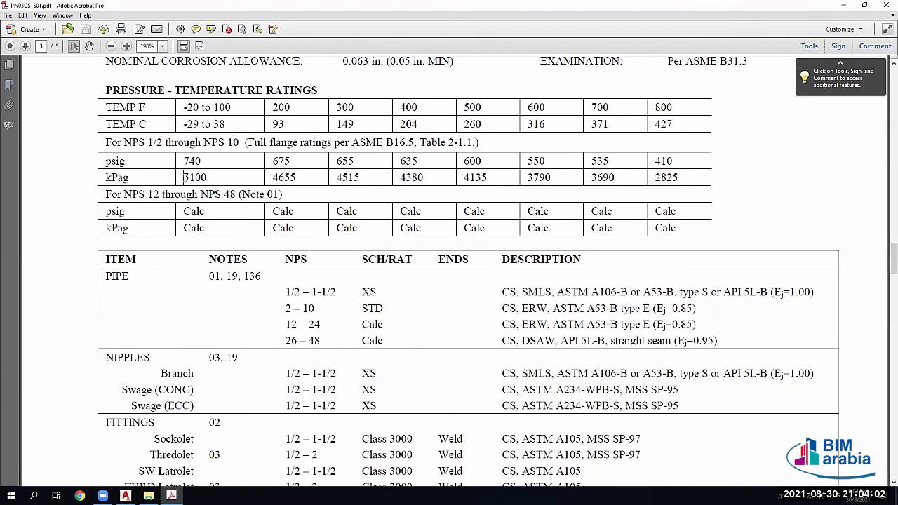
drag(183, 178, 210, 177)
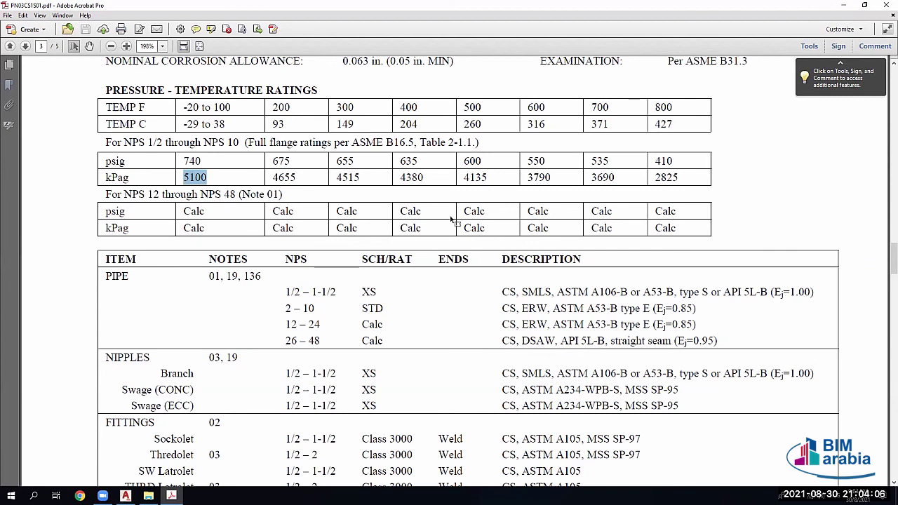
Step: Highlight the ERW A53-B description, the 26–48 size range and Calc in the pipe table
scroll(498, 264, down, 3)
scroll(498, 264, down, 6)
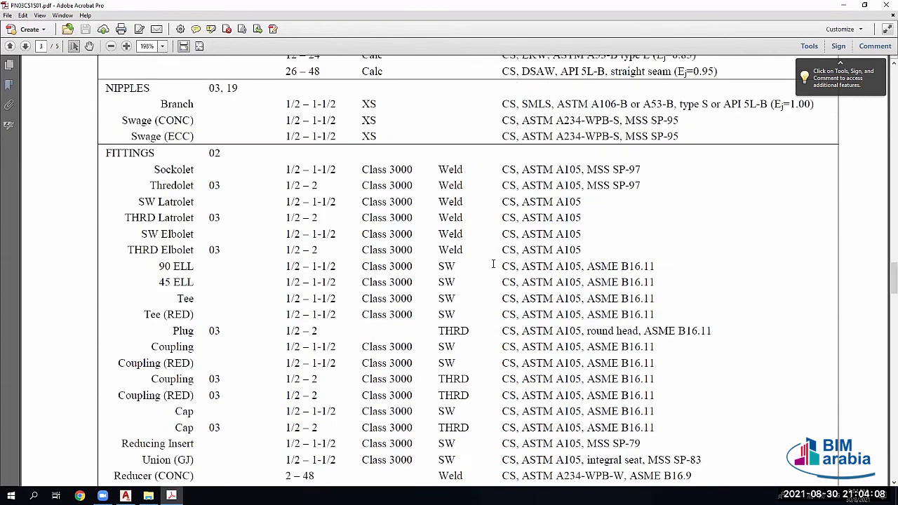
scroll(435, 250, down, 7)
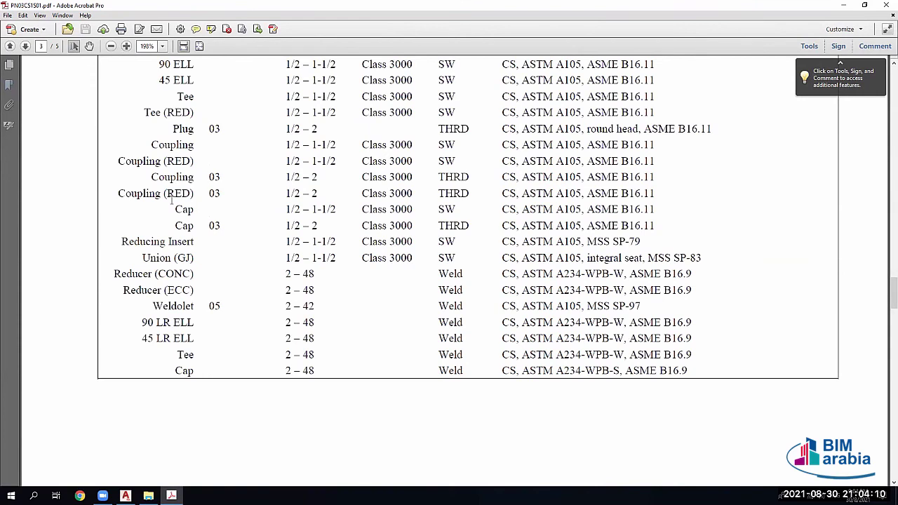
scroll(172, 201, up, 7)
scroll(245, 124, up, 4)
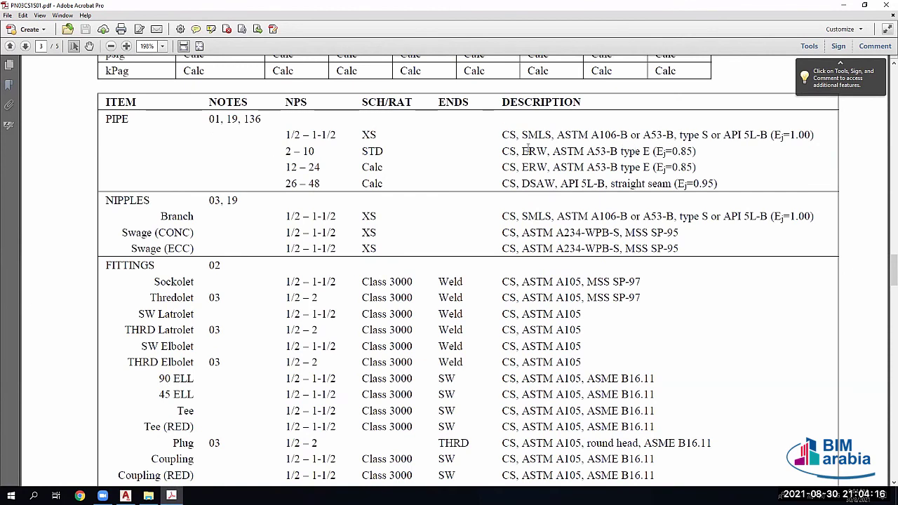
drag(523, 149, 717, 159)
click(294, 175)
drag(285, 182, 715, 184)
click(557, 167)
double_click(363, 168)
click(369, 160)
Step: Scroll to the end of the PDF, close it and return to the Plant 3D drawing 002
scroll(484, 274, down, 6)
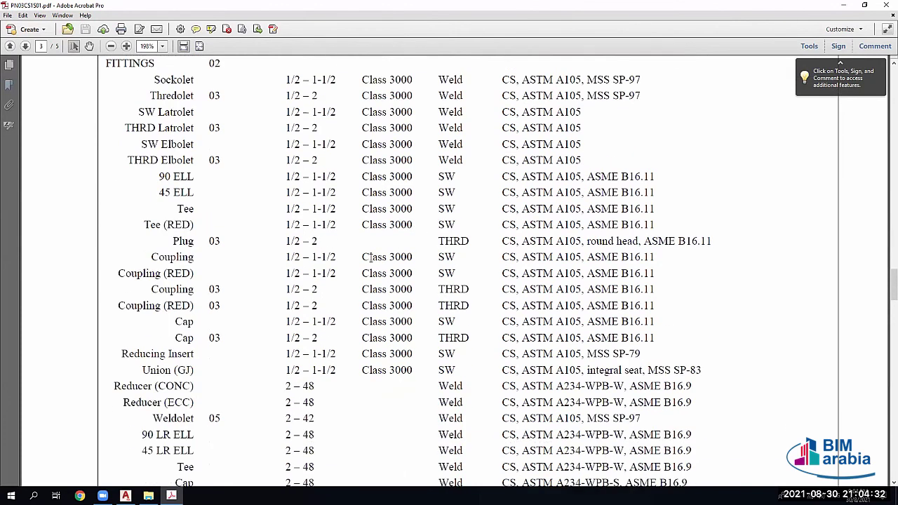
scroll(365, 263, down, 15)
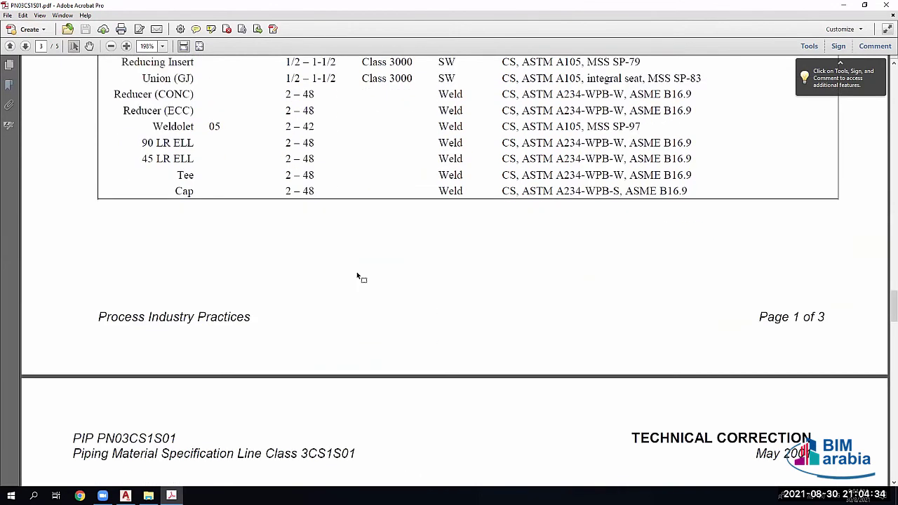
scroll(352, 181, down, 5)
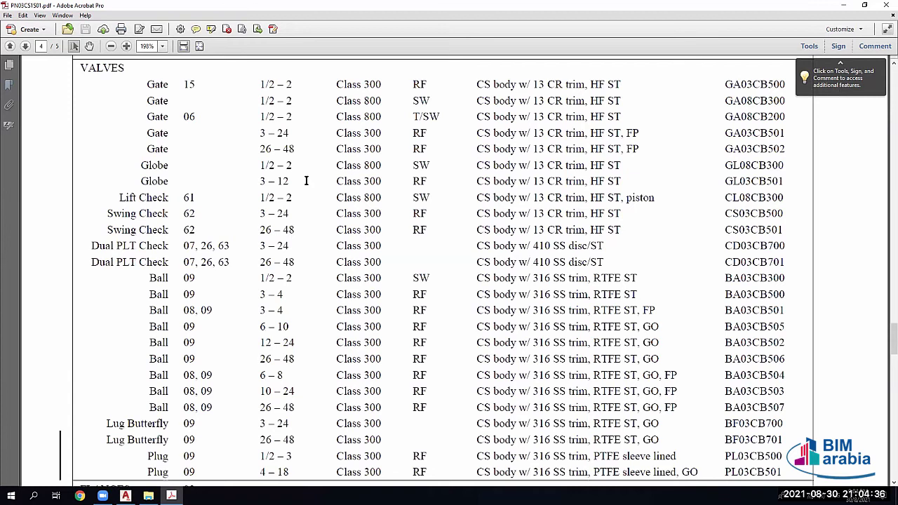
scroll(379, 226, down, 8)
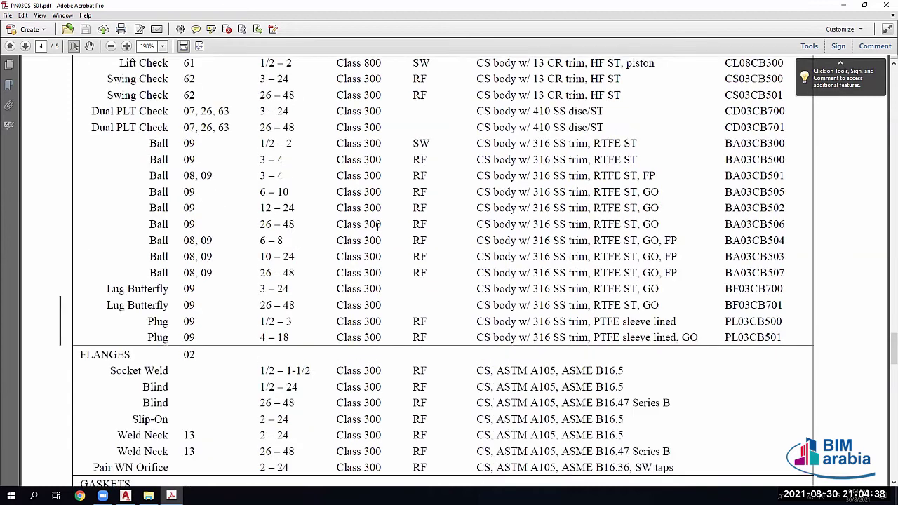
scroll(429, 217, down, 20)
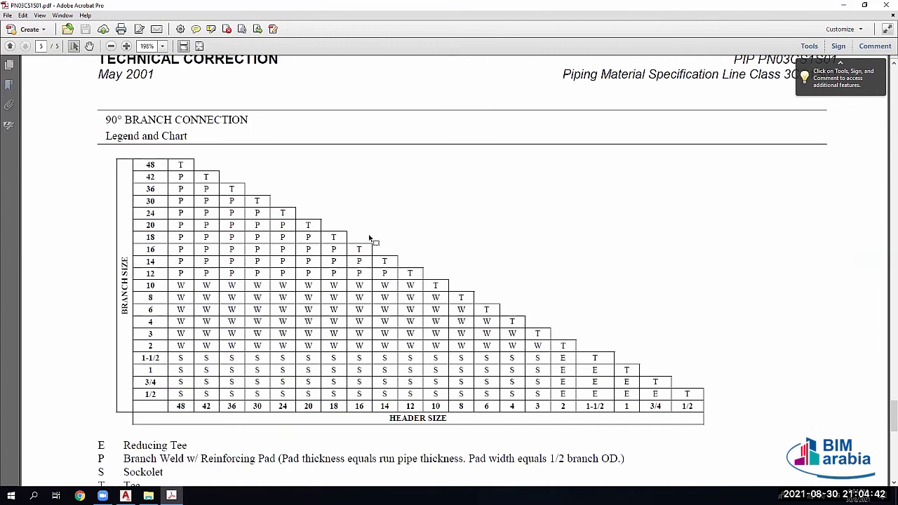
scroll(377, 184, down, 4)
scroll(376, 184, down, 4)
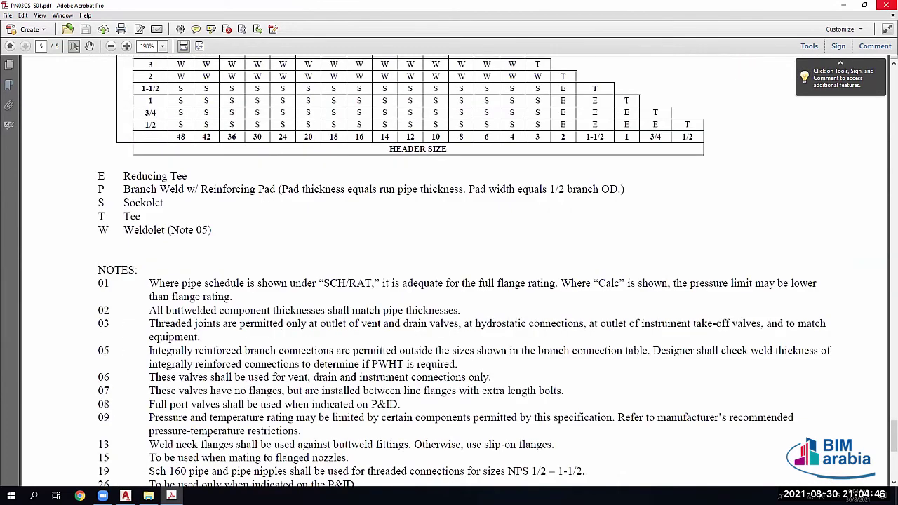
key(alt+F4)
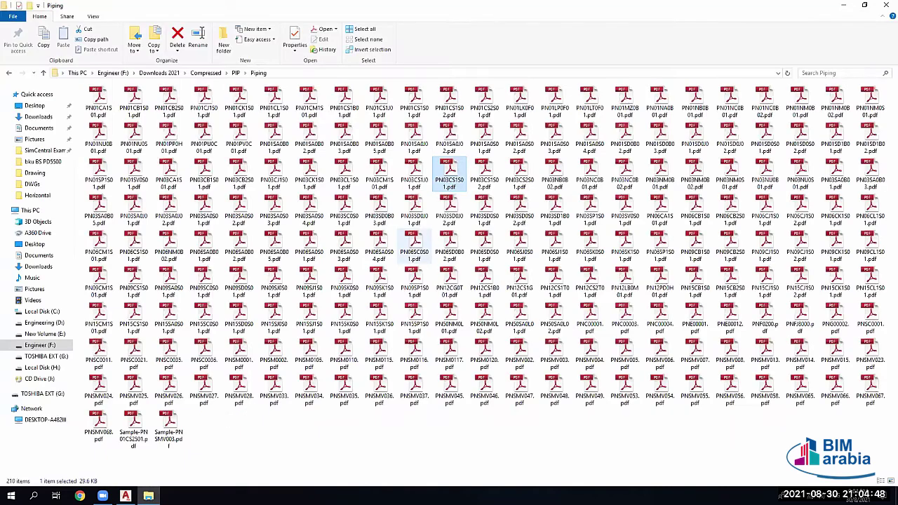
key(alt+Tab)
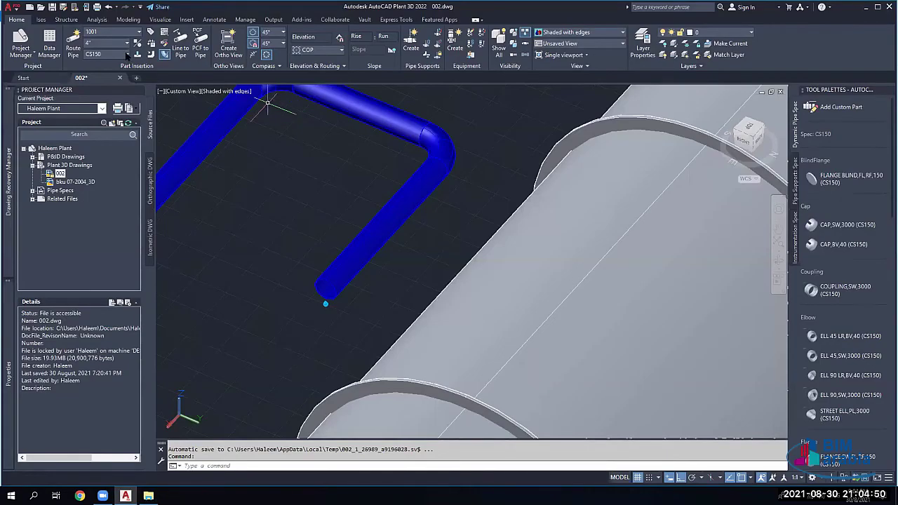
click(127, 54)
Step: Make PN01SA0B02 the current spec and view its spec sheet, briefly checking the spec PDF folder
scroll(106, 162, down, 5)
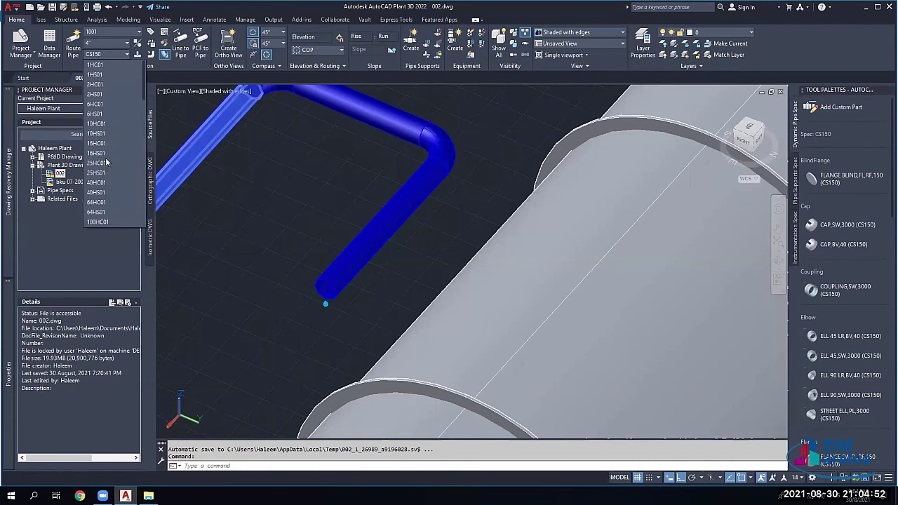
scroll(105, 169, down, 5)
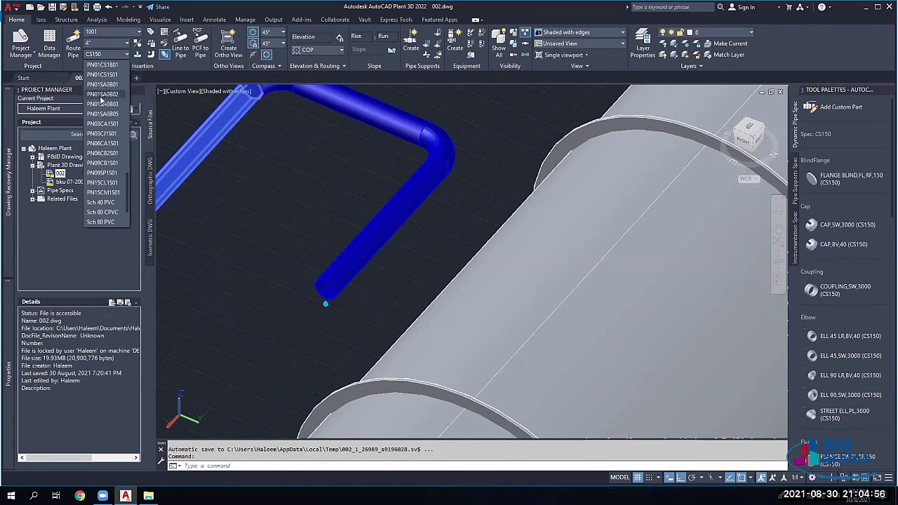
click(102, 96)
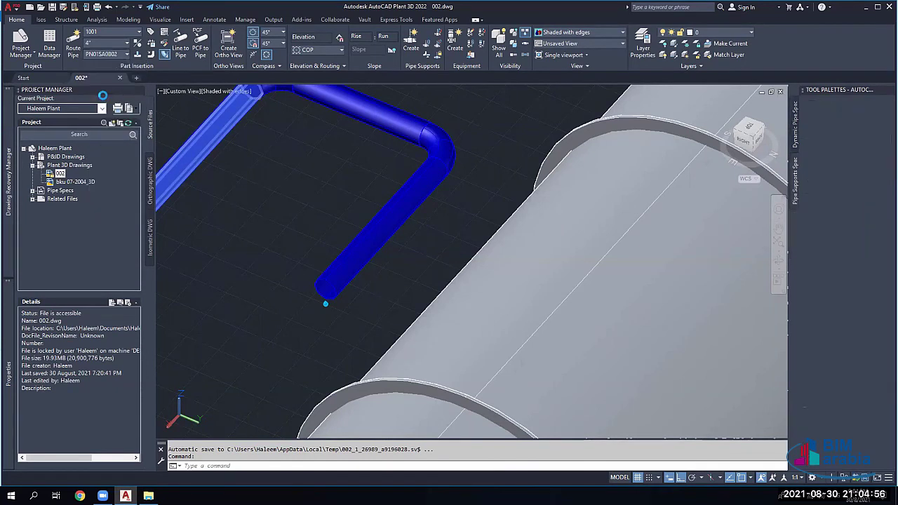
click(164, 35)
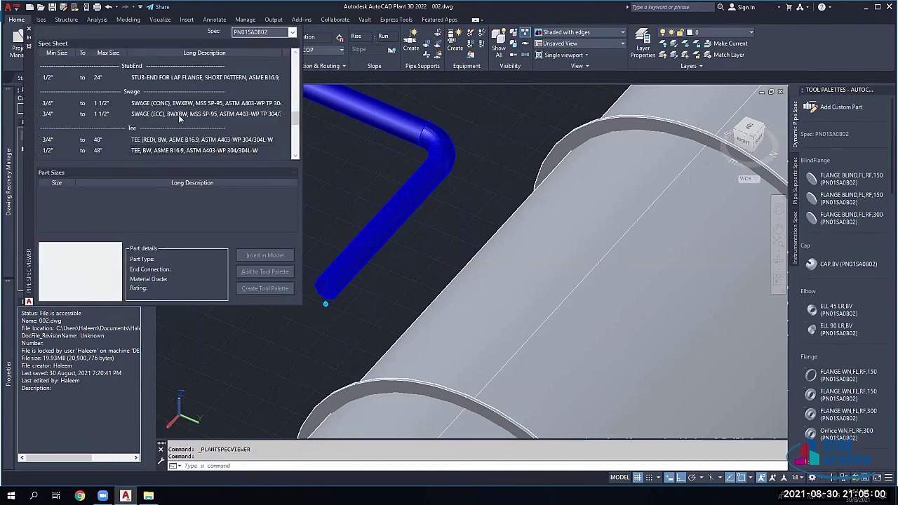
scroll(204, 105, down, 5)
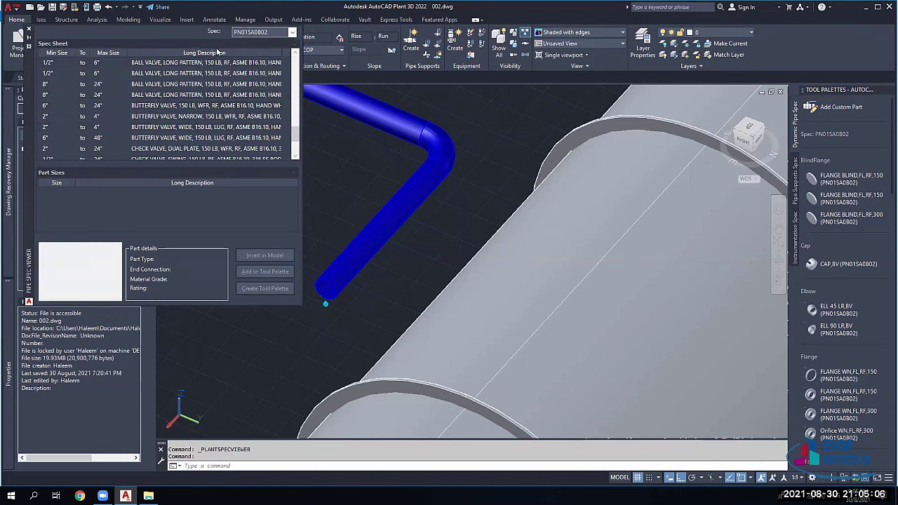
key(alt+Down)
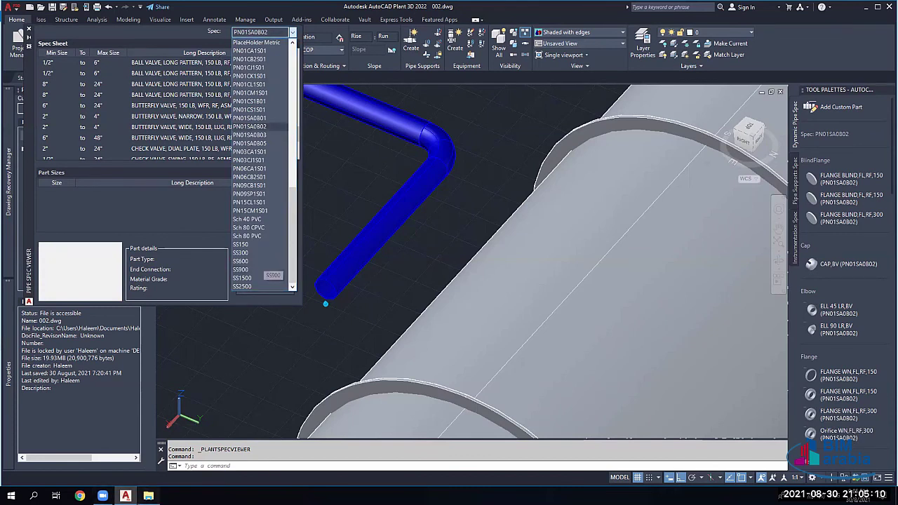
key(alt+Tab)
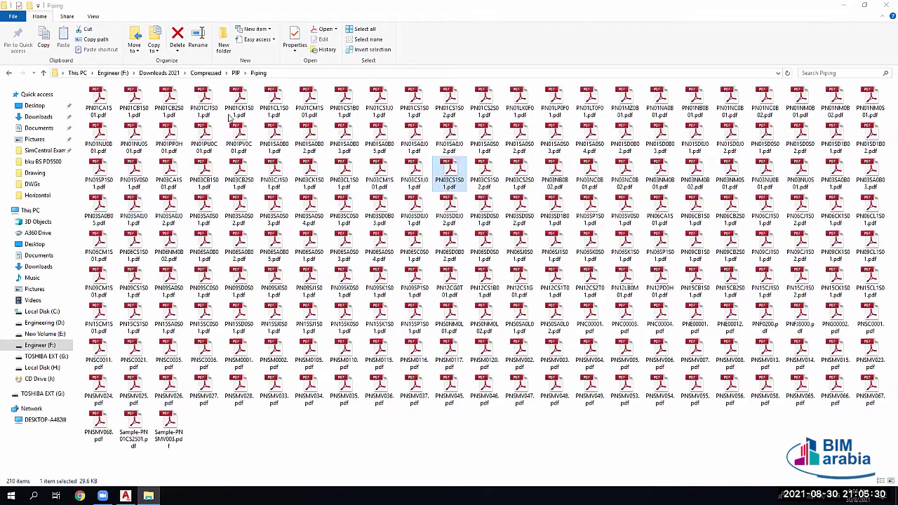
key(alt+Tab)
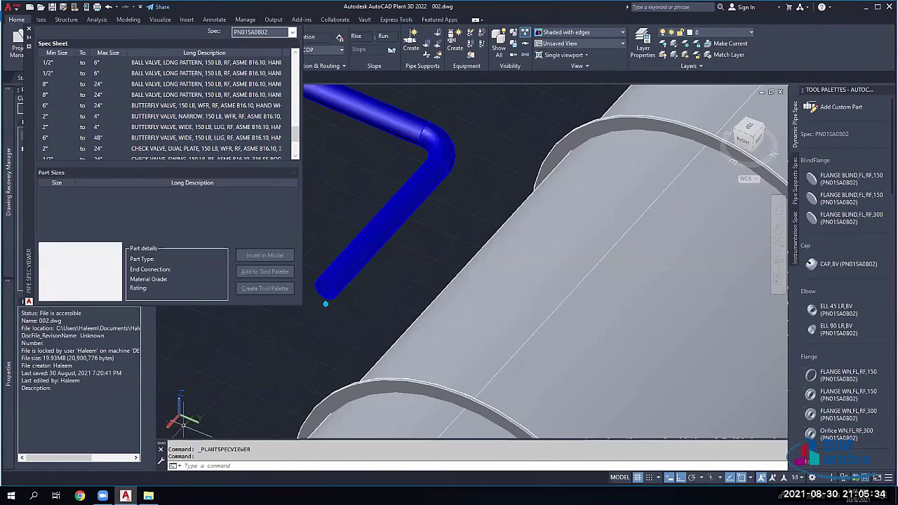
Step: Open PN03SD0S02.pdf, scroll through its pressure ratings and pipe items, then close it and return to Plant 3D
mouse_move(150, 492)
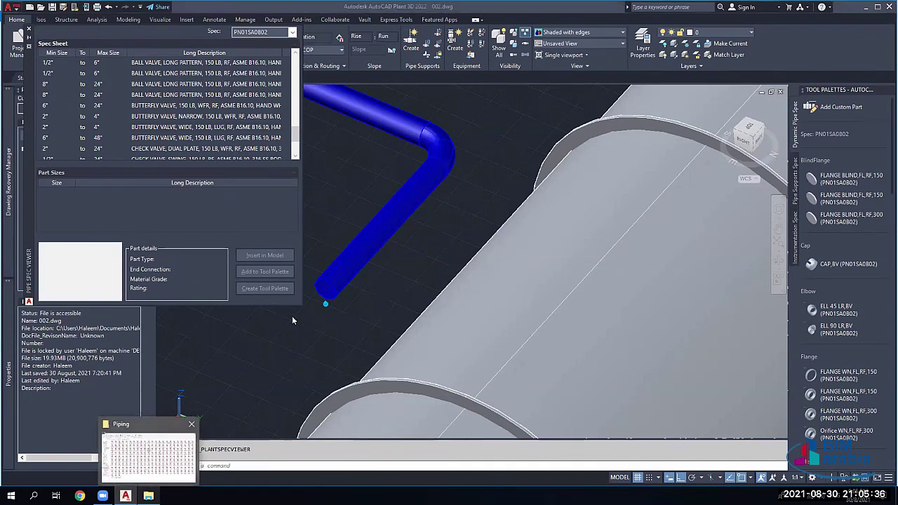
key(alt+Tab)
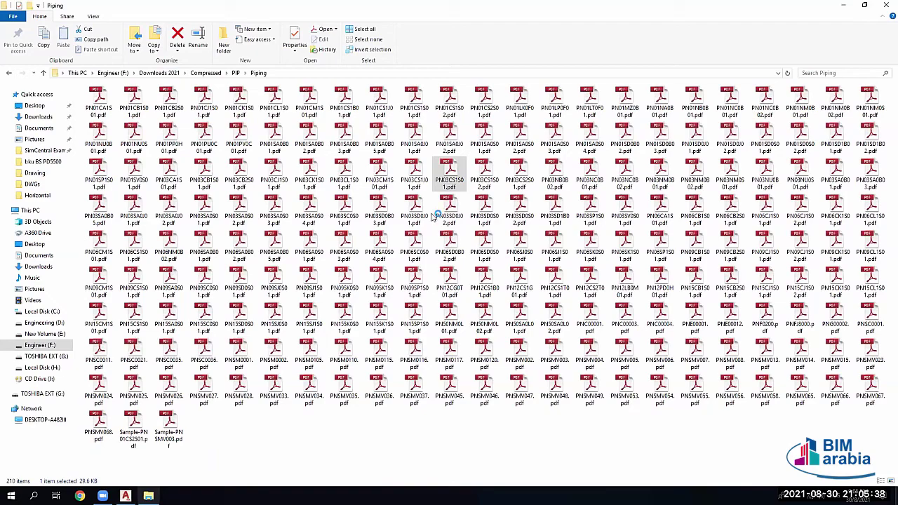
double_click(517, 213)
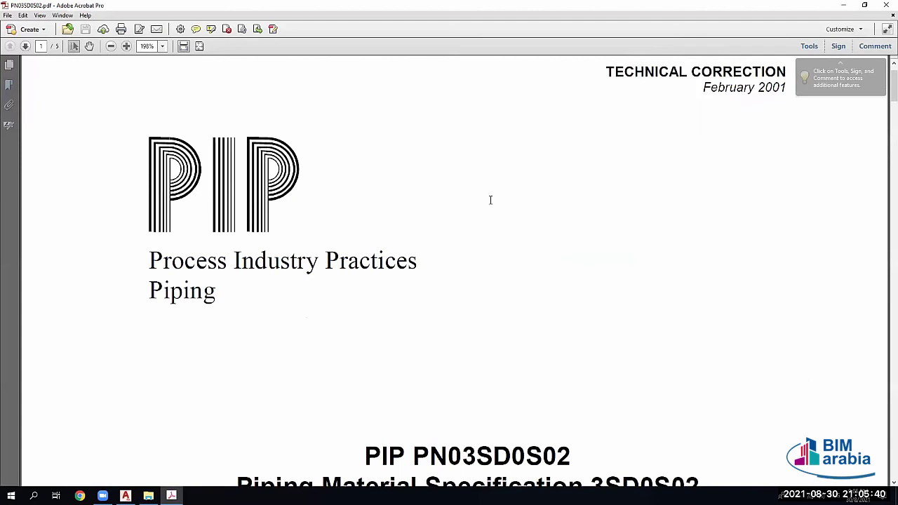
scroll(490, 197, down, 10)
scroll(490, 214, down, 5)
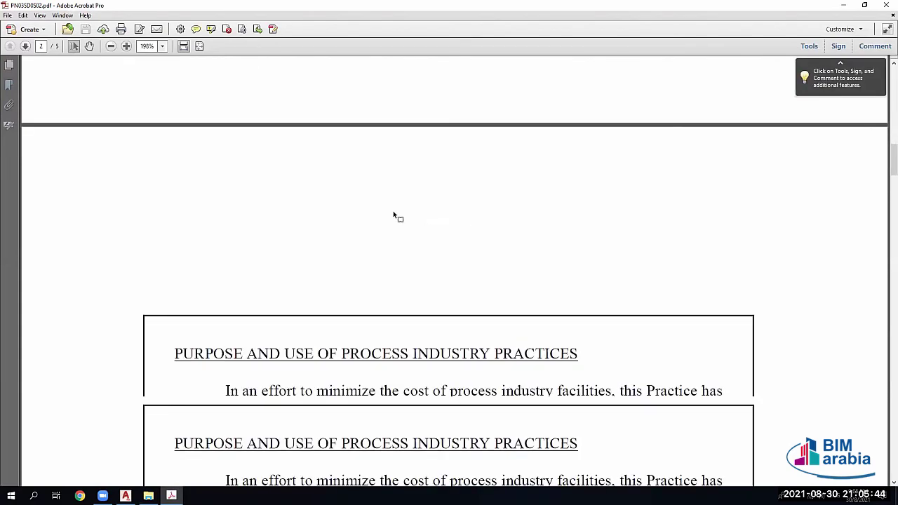
scroll(395, 215, down, 5)
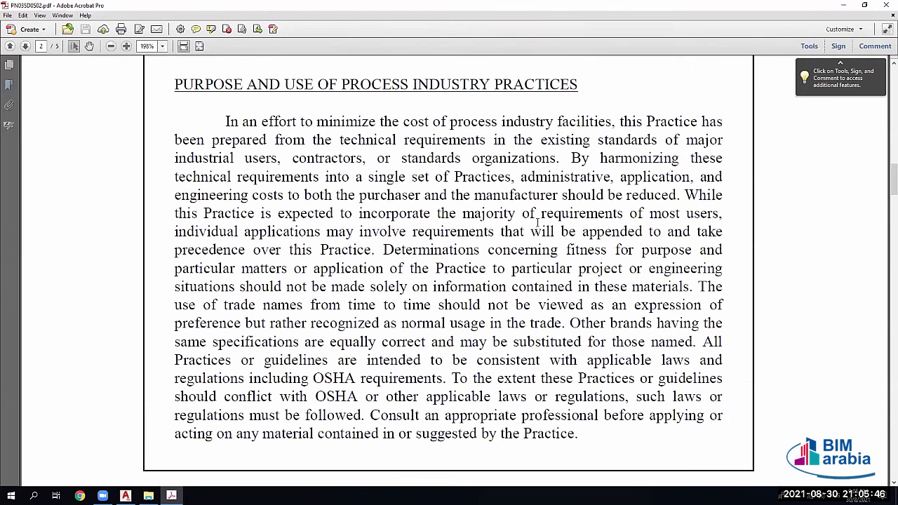
scroll(538, 222, down, 6)
scroll(540, 224, down, 6)
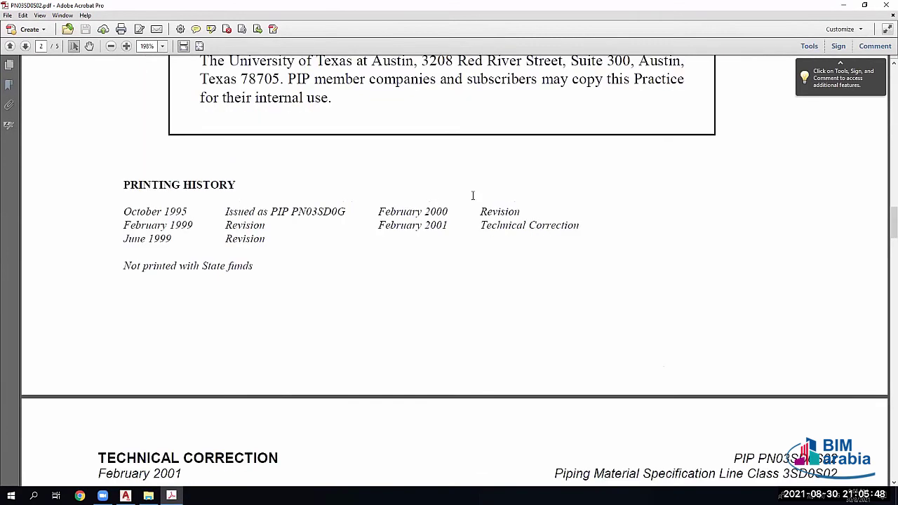
scroll(472, 196, down, 5)
scroll(527, 140, down, 2)
scroll(666, 105, up, 1)
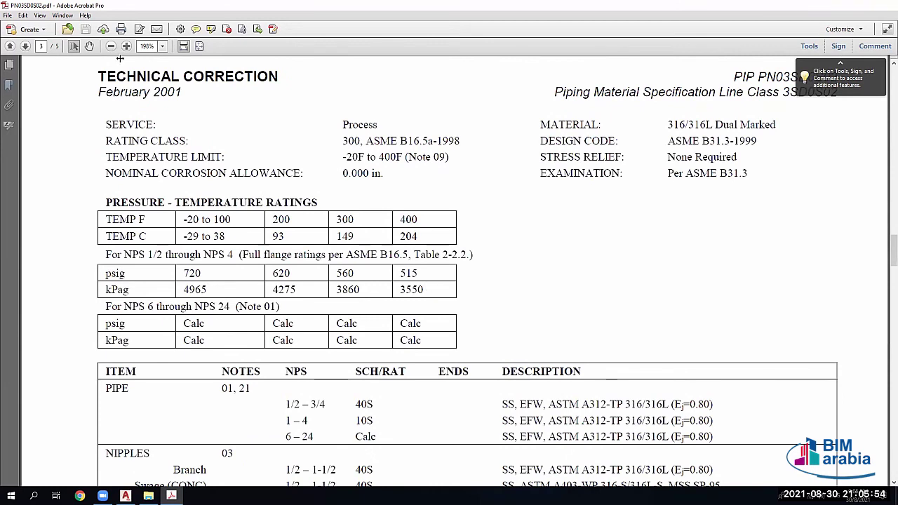
key(alt+F4)
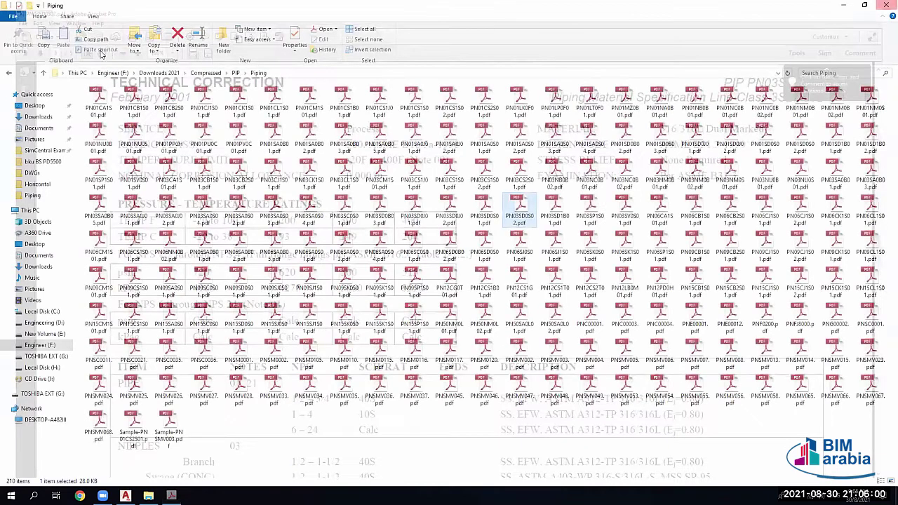
key(alt+Tab)
Step: Close the spec sheet and pick CS150 from the spec list as the current routing spec
click(127, 54)
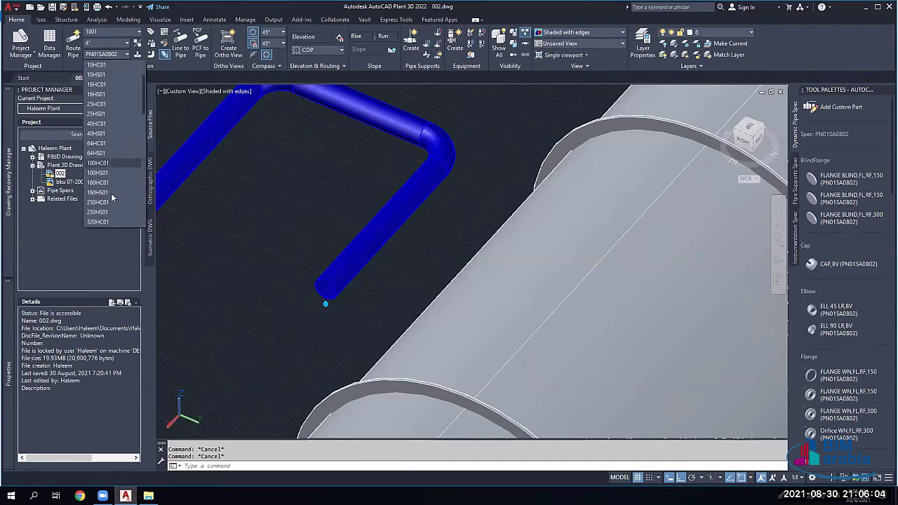
scroll(113, 159, down, 1)
scroll(111, 162, up, 3)
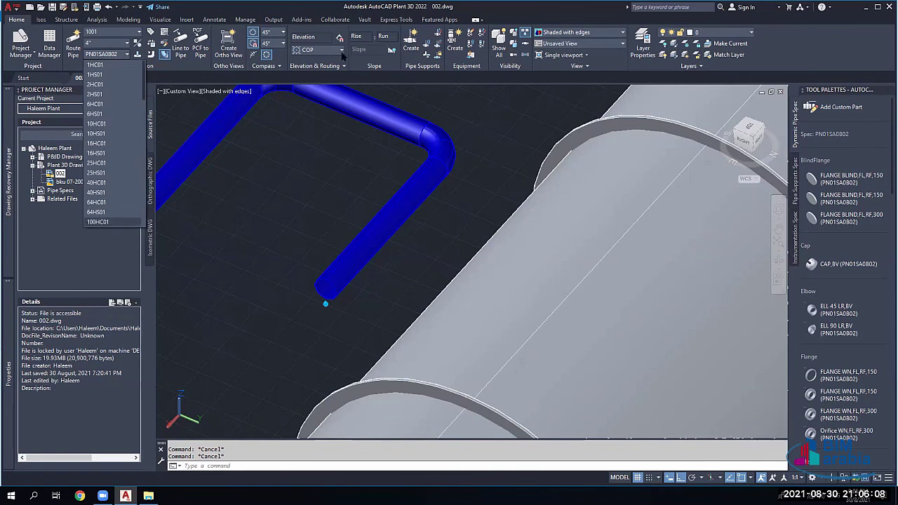
click(786, 232)
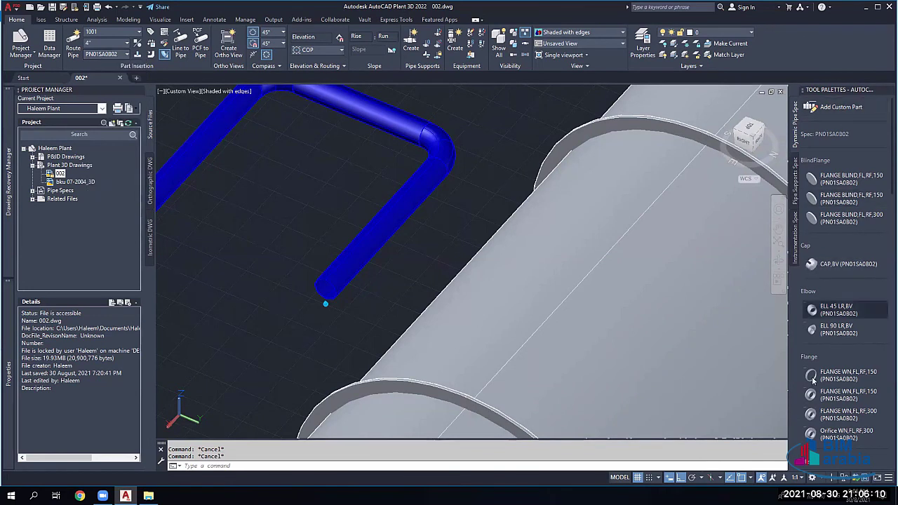
click(95, 54)
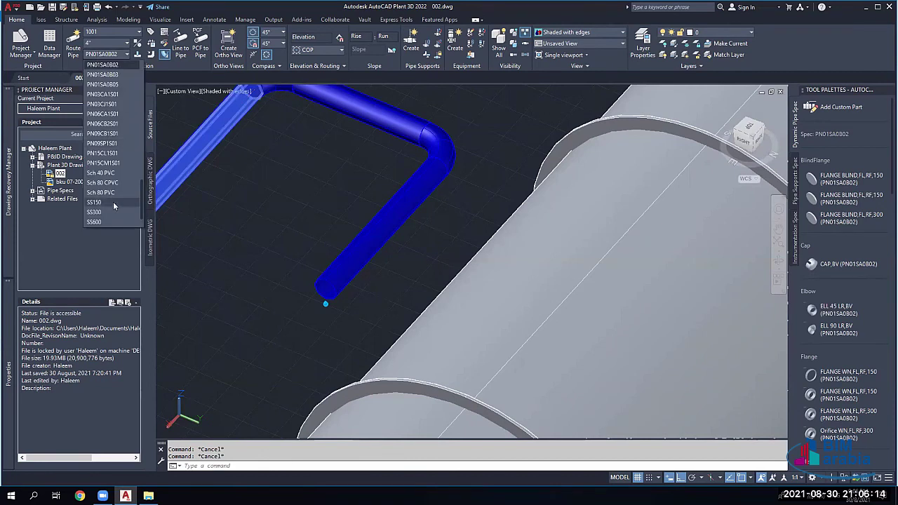
scroll(113, 201, down, 5)
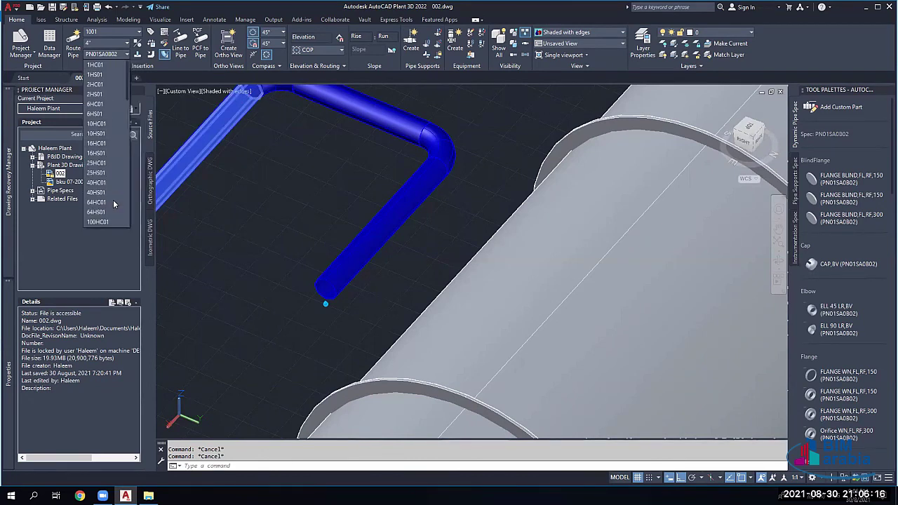
scroll(113, 201, up, 5)
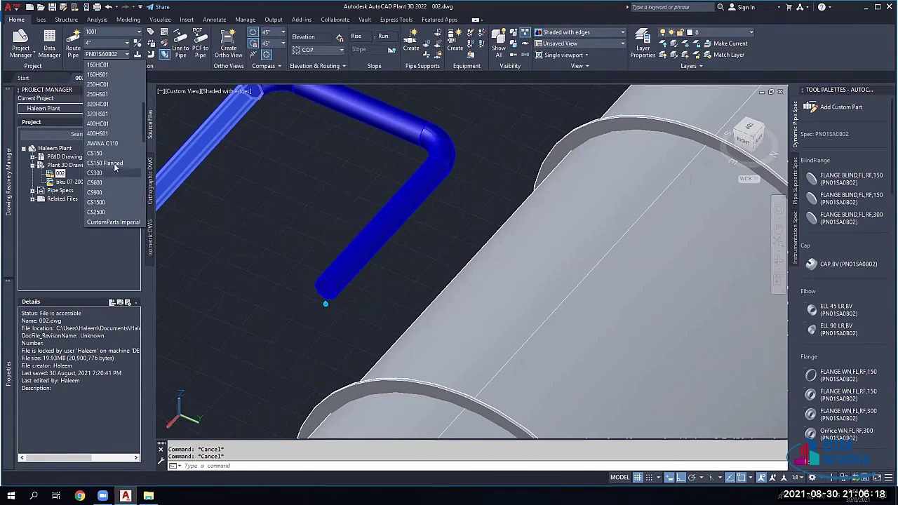
click(103, 159)
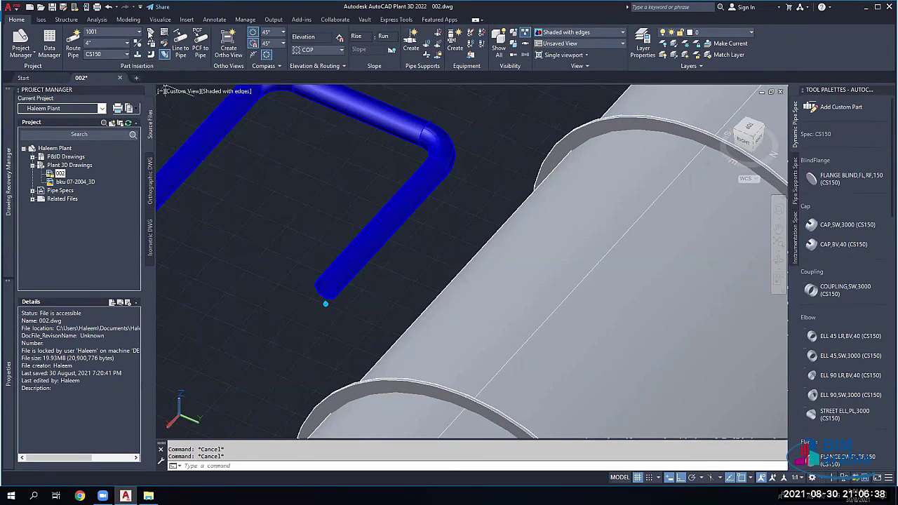
click(113, 33)
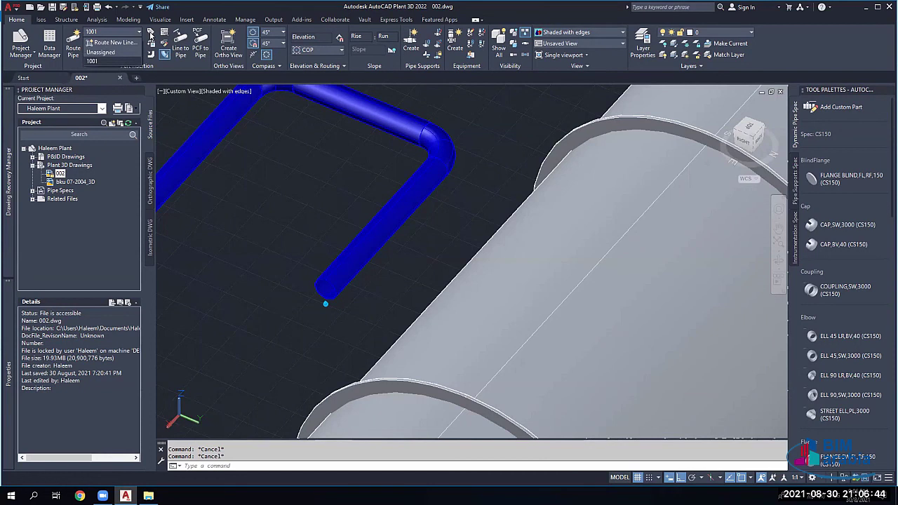
click(164, 54)
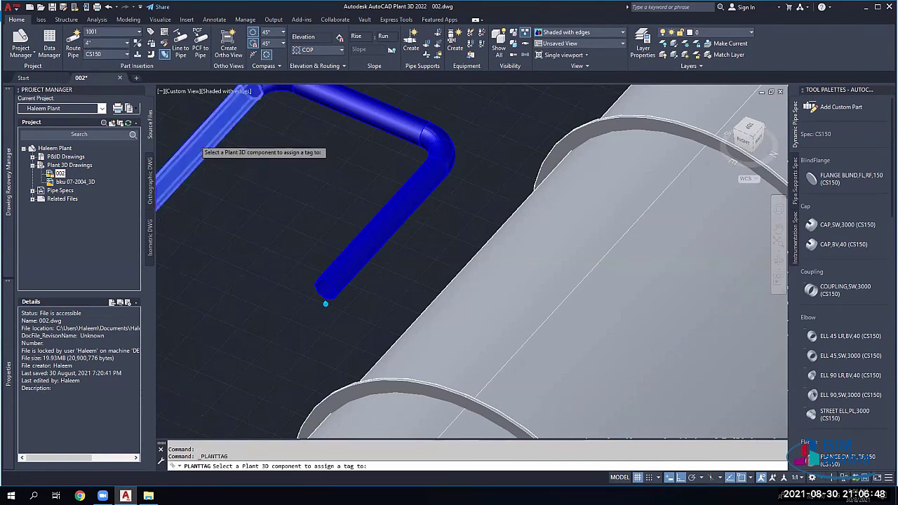
scroll(200, 145, down, 2)
key(Escape)
scroll(199, 144, down, 3)
scroll(299, 148, up, 3)
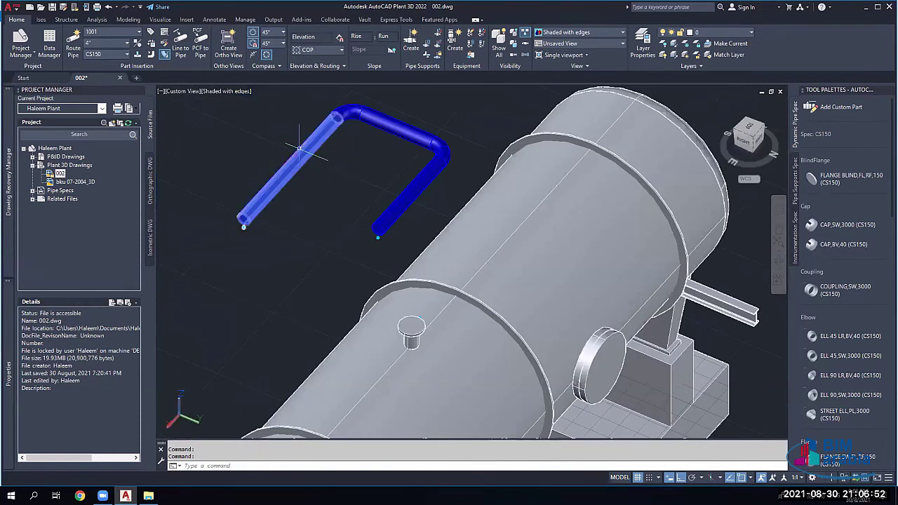
scroll(300, 148, up, 2)
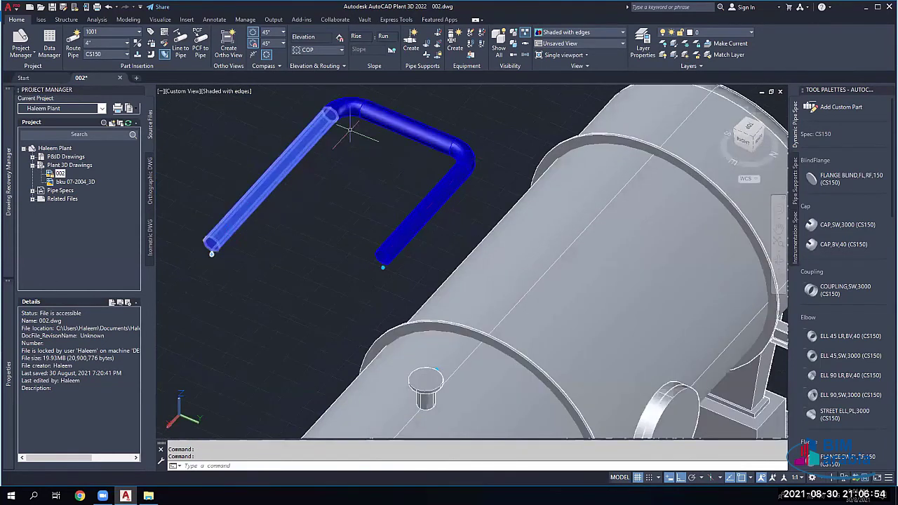
drag(351, 130, 297, 89)
key(Return)
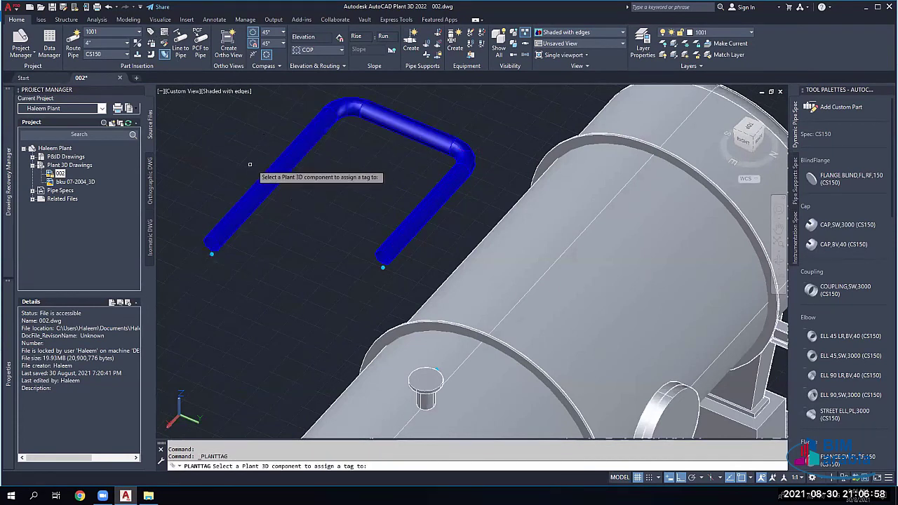
click(502, 270)
click(499, 267)
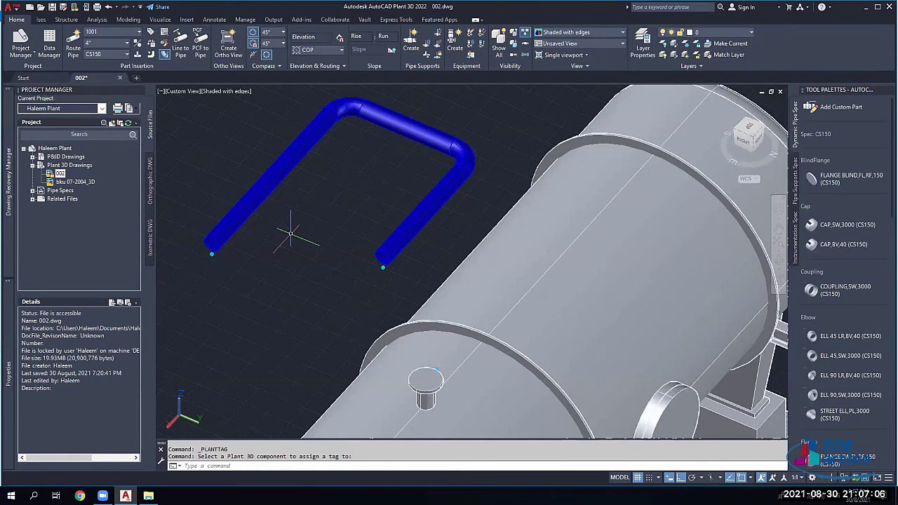
click(259, 189)
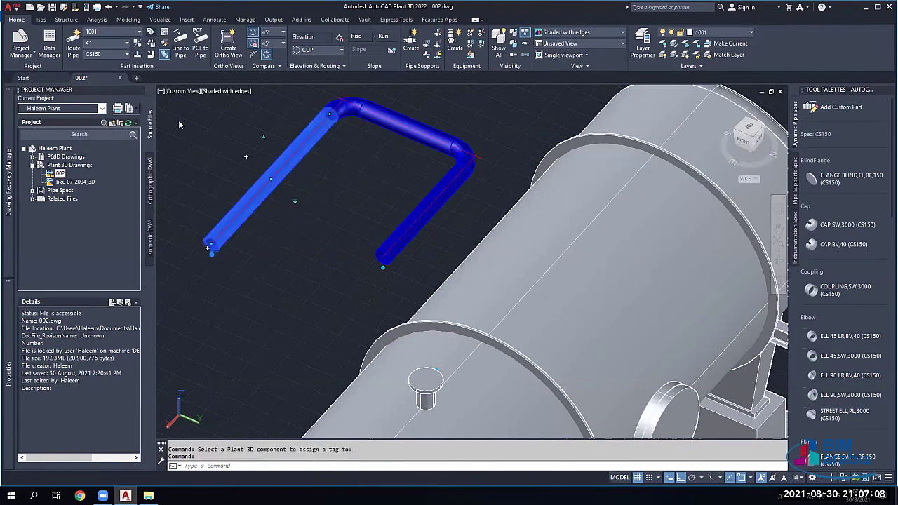
click(497, 267)
key(Escape)
key(Escape)
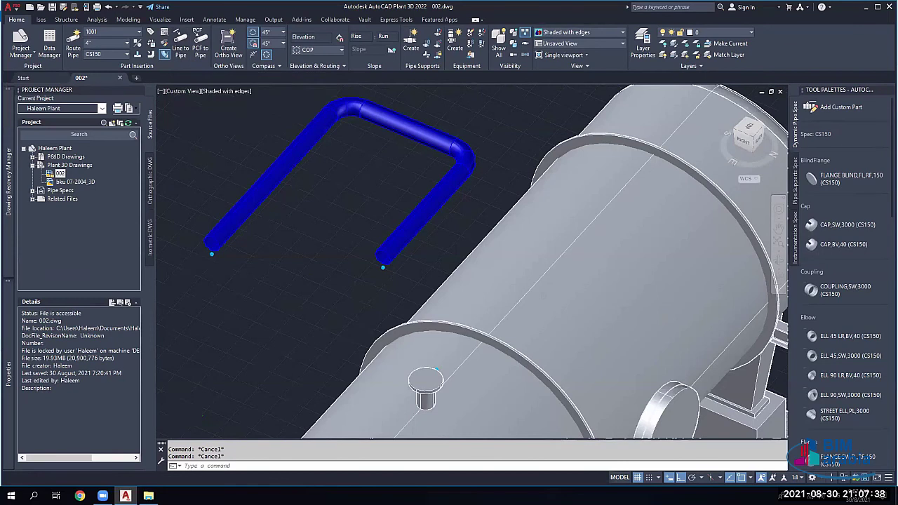
Step: With LINE, draw a four-corner zigzag path rising vertically above the blue pipe, then start Line to Pipe
scroll(333, 222, down, 2)
scroll(471, 264, down, 2)
middle_drag(136, 111, 231, 175)
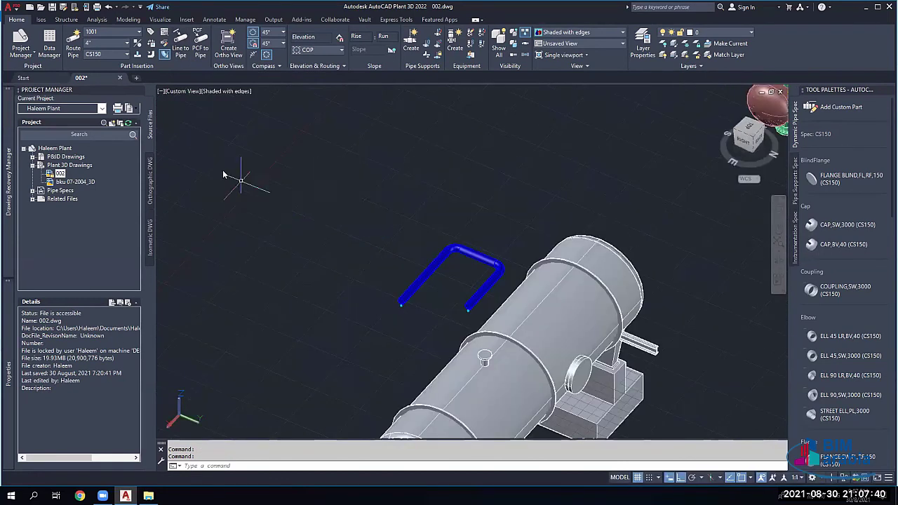
text(l)
key(Return)
click(226, 188)
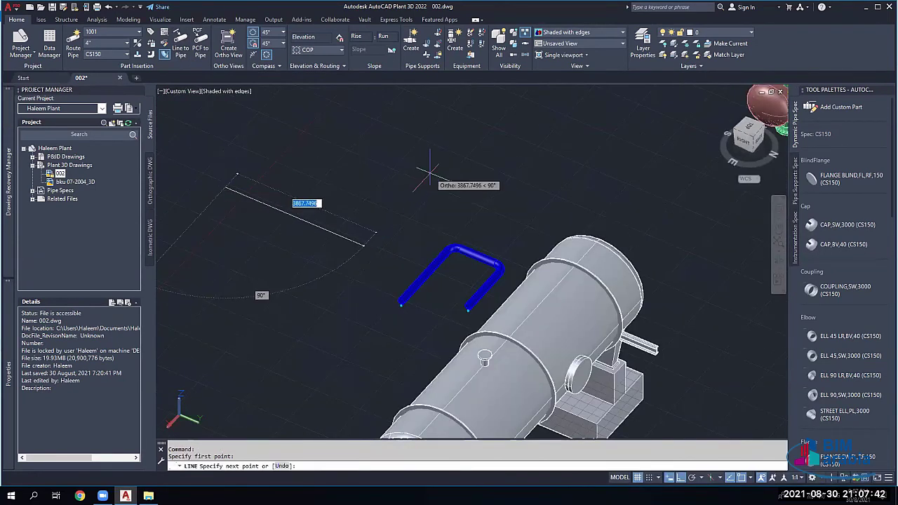
click(361, 244)
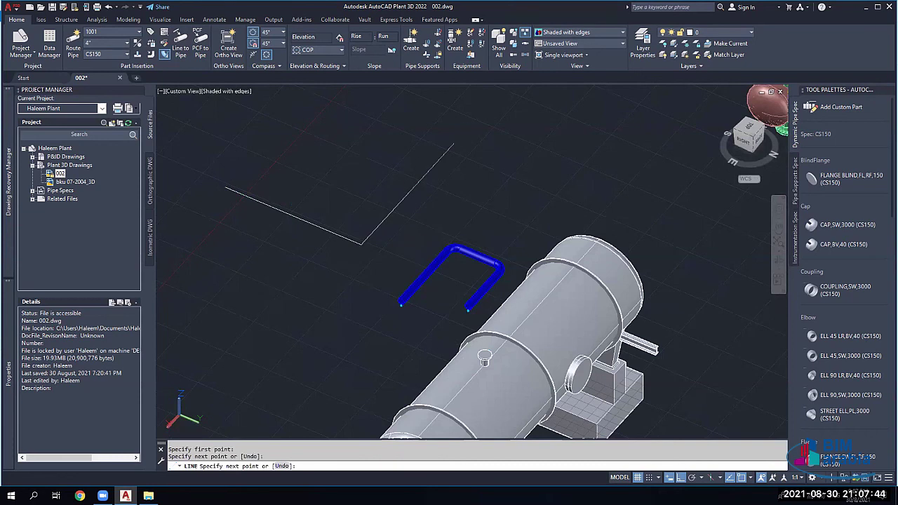
click(454, 144)
click(516, 168)
click(525, 118)
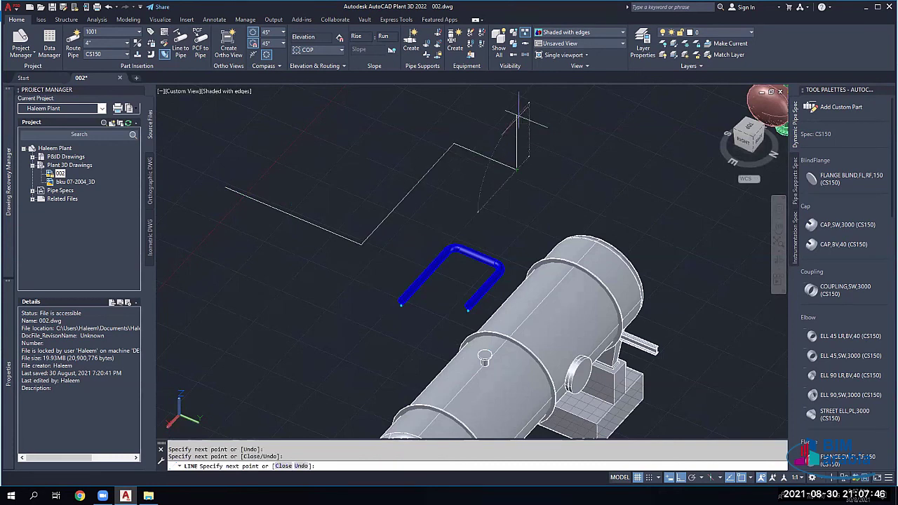
right_click(525, 117)
click(540, 123)
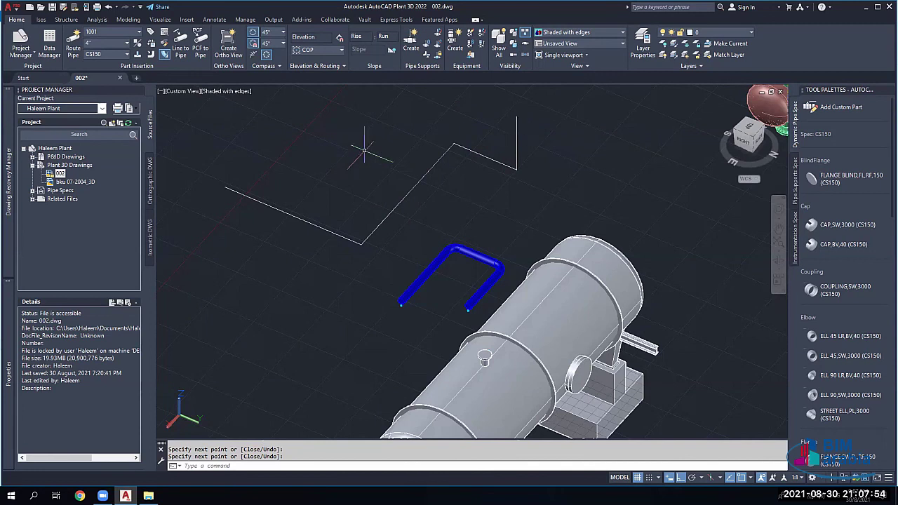
click(163, 54)
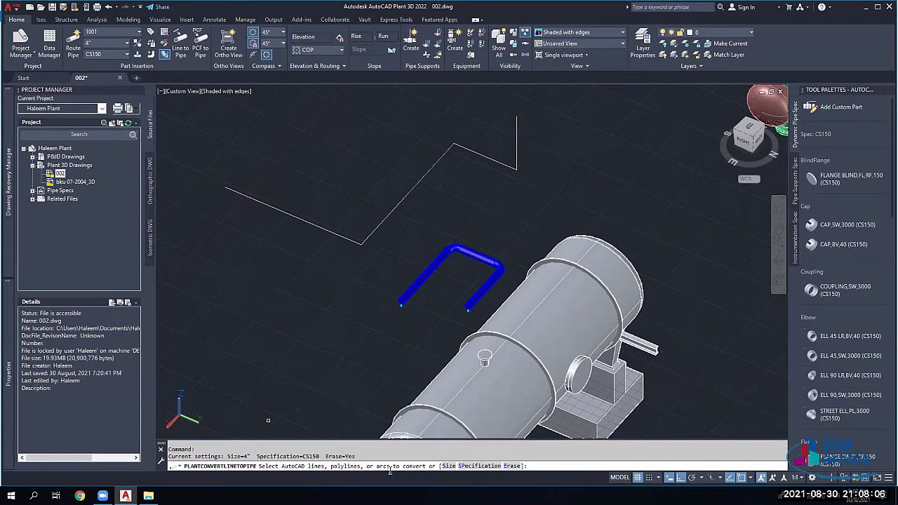
Step: Convert the four zigzag lines into a yellow 4" CS150 pipe run with elbows
click(317, 227)
click(393, 211)
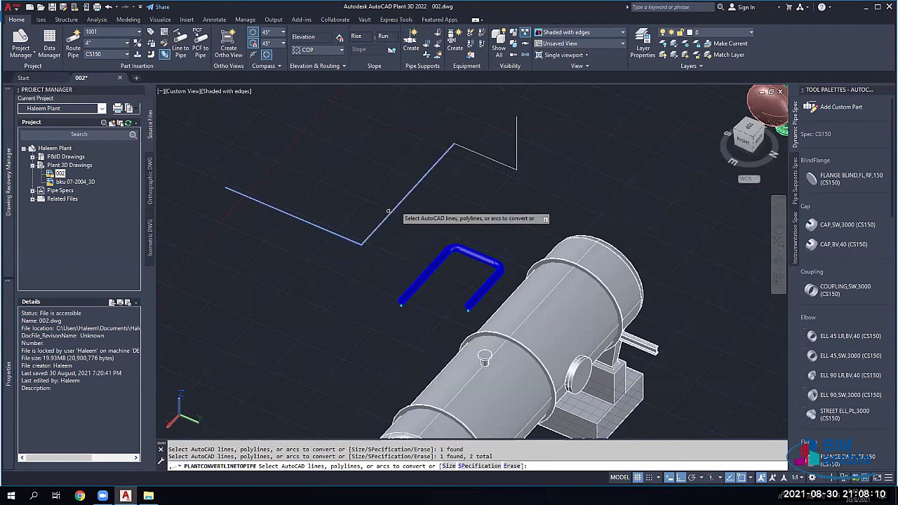
click(479, 154)
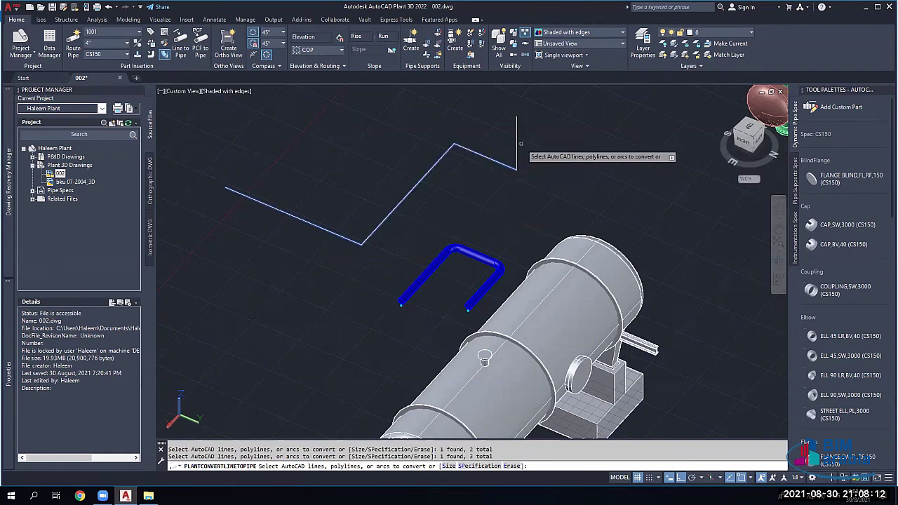
click(516, 142)
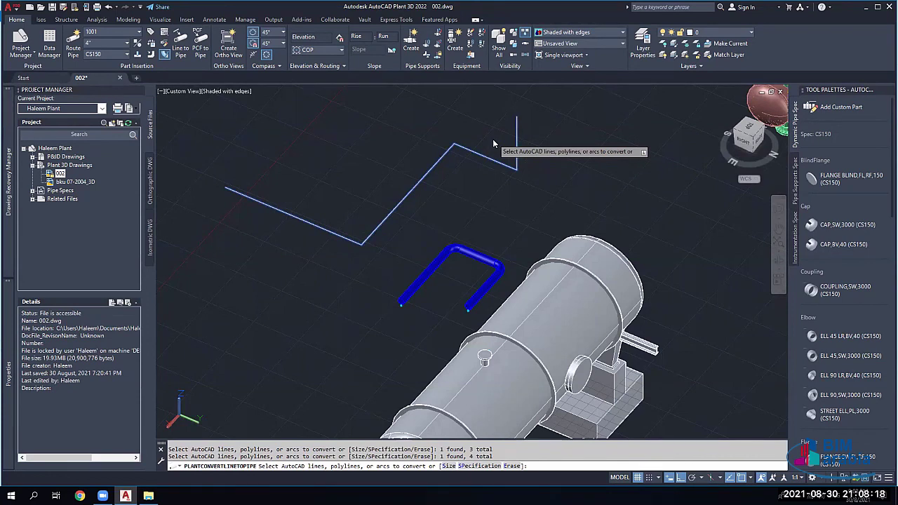
right_click(493, 144)
click(500, 146)
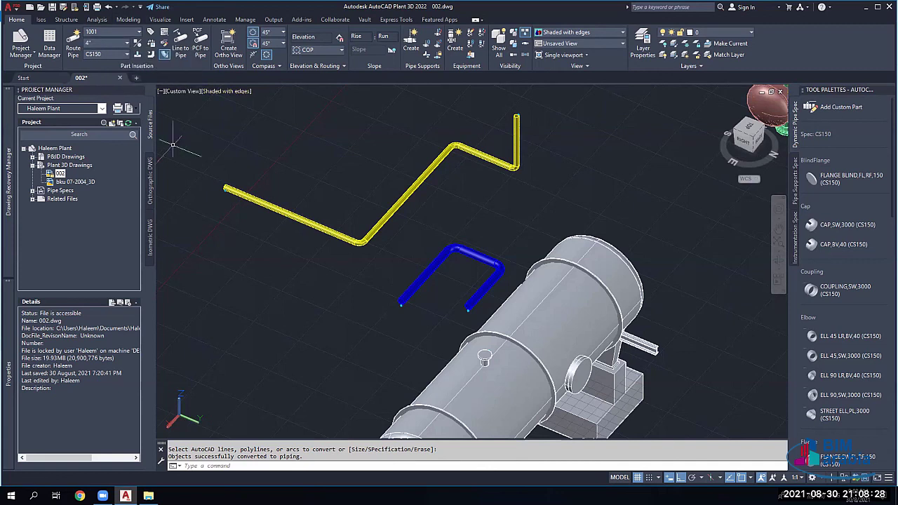
Step: Browse the layer drop-down list and cancel the colour picker without changes
click(751, 33)
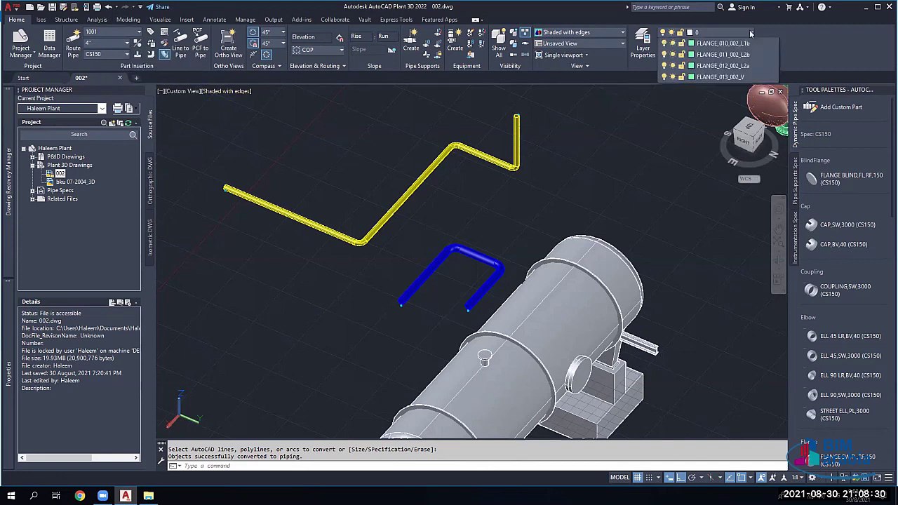
scroll(717, 189, down, 5)
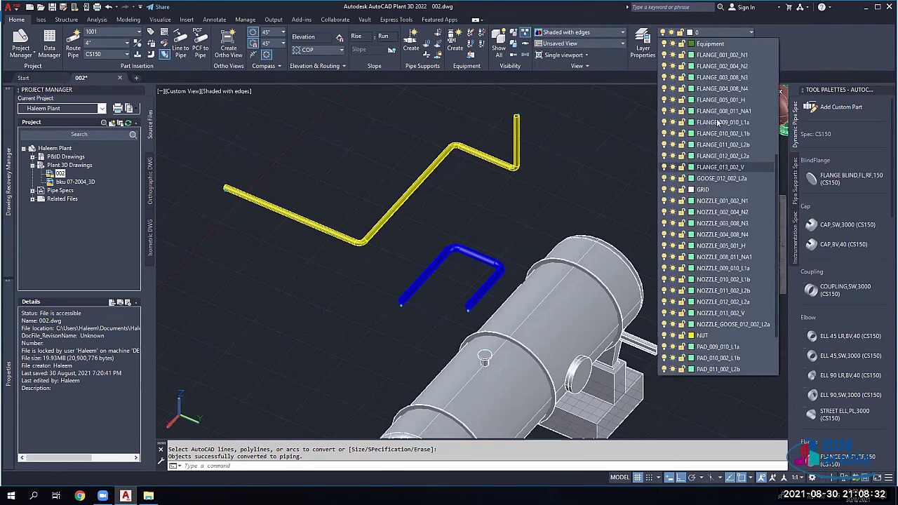
scroll(717, 203, up, 5)
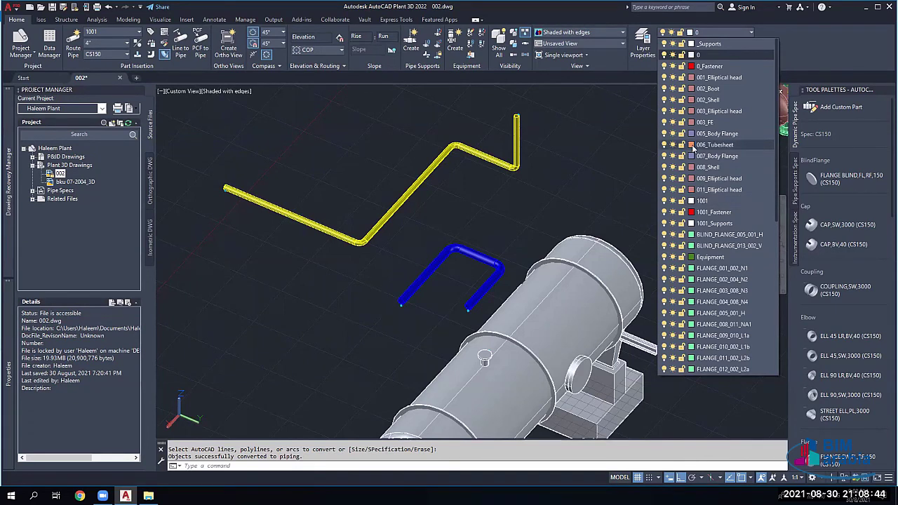
click(486, 190)
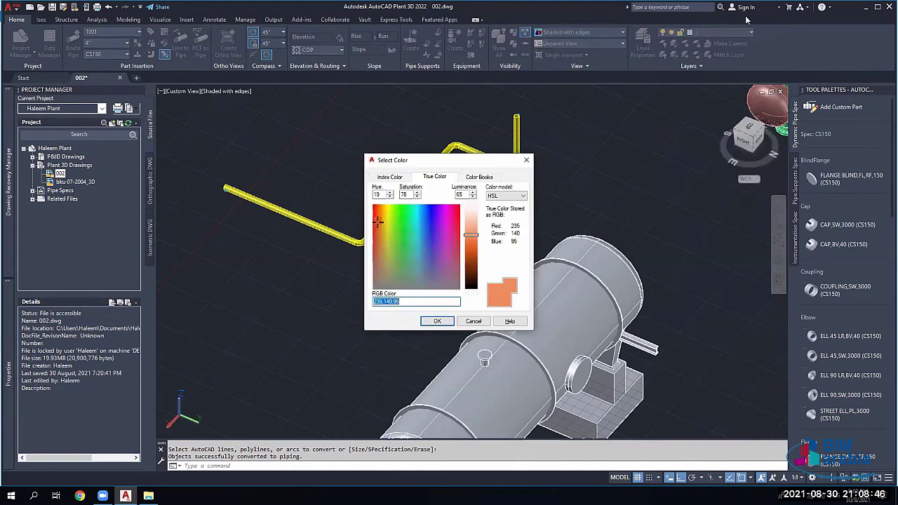
key(Escape)
Step: In Layer Properties, turn off all 55 layers, then turn only layer 1001 back on
click(641, 43)
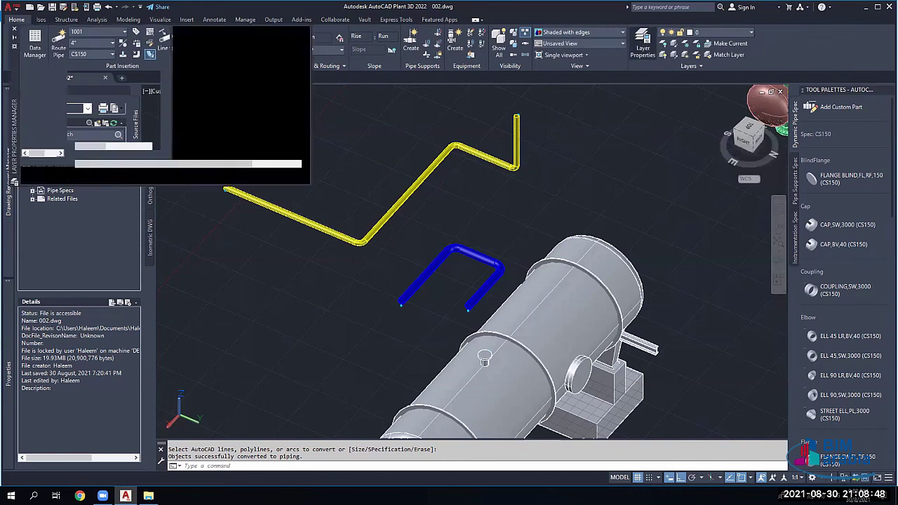
click(90, 117)
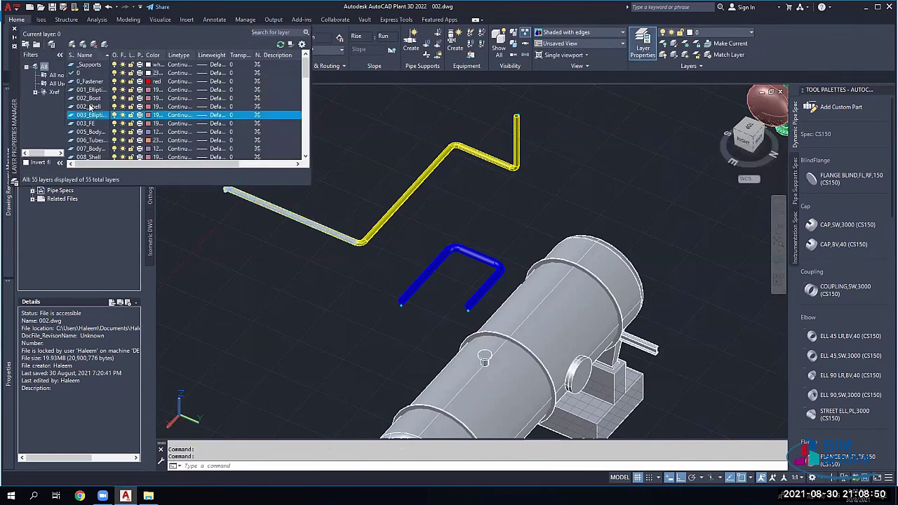
key(ctrl+a)
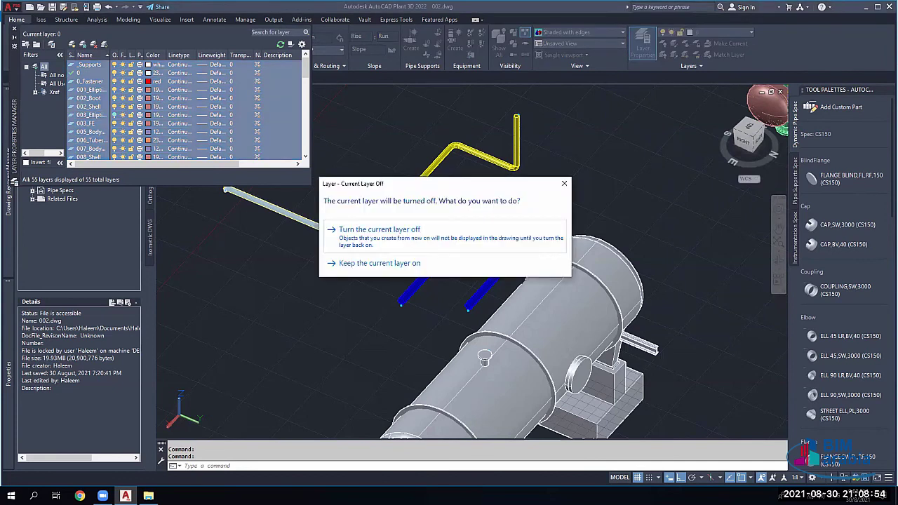
click(379, 231)
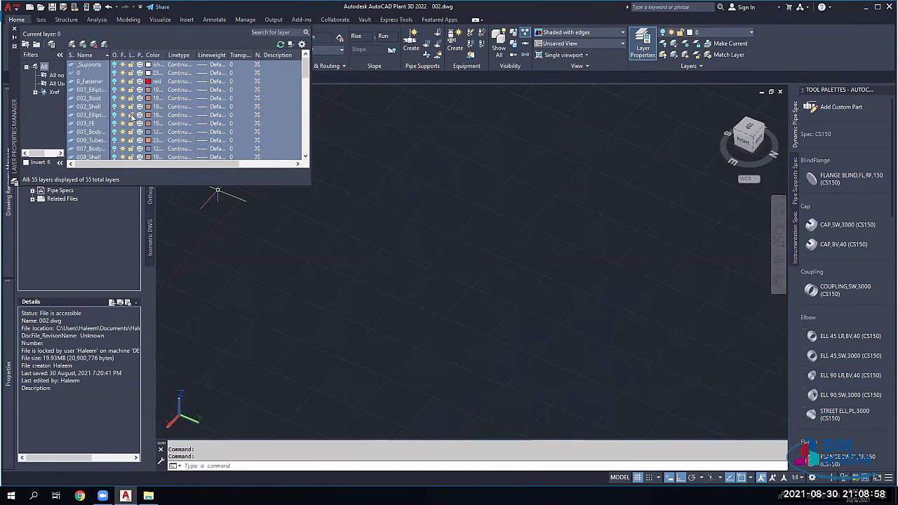
scroll(96, 156, down, 2)
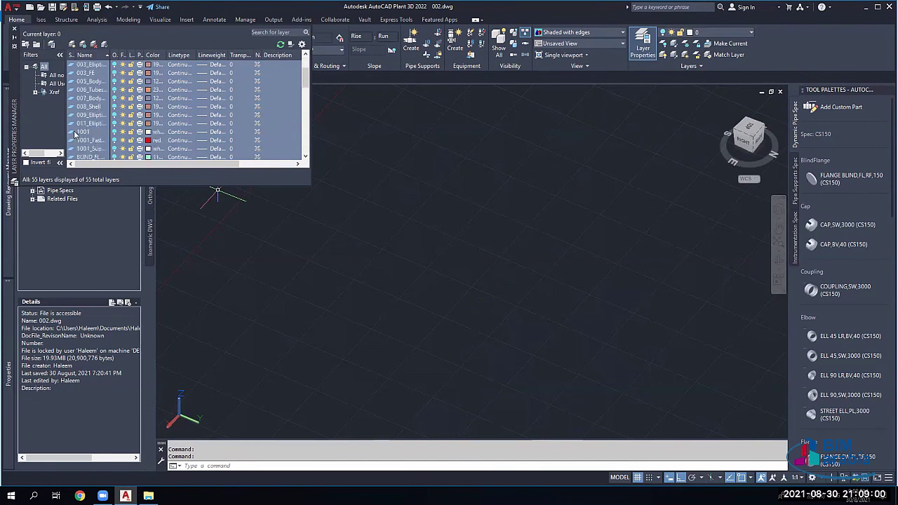
click(95, 132)
click(114, 131)
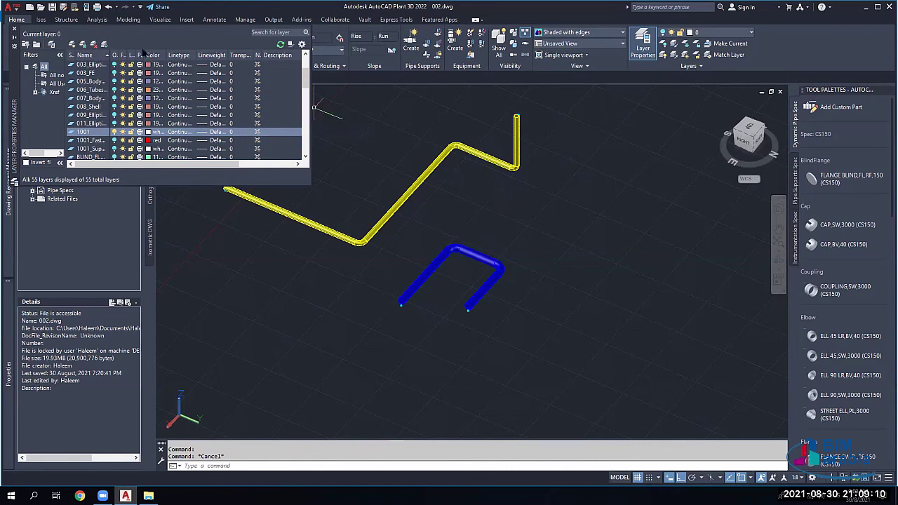
click(14, 30)
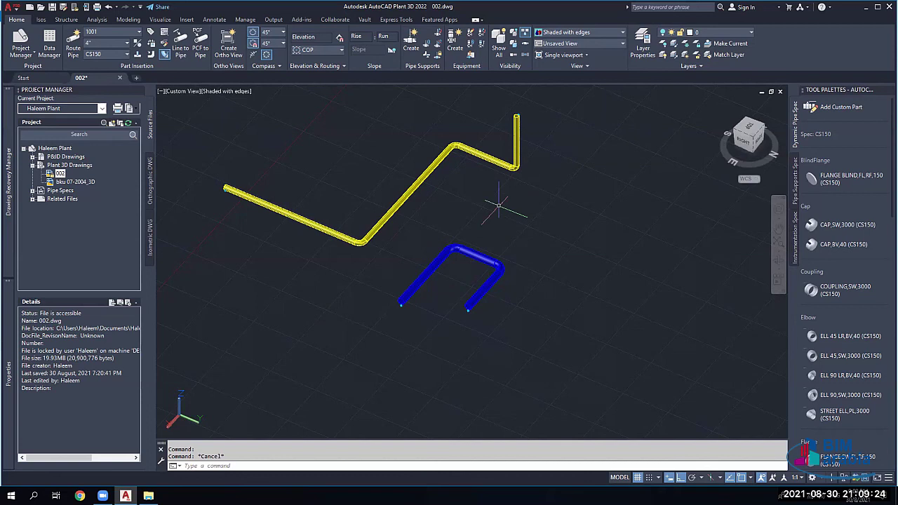
Step: Select both test pipes, then turn on all 55 layers so the vessel appears
key(Escape)
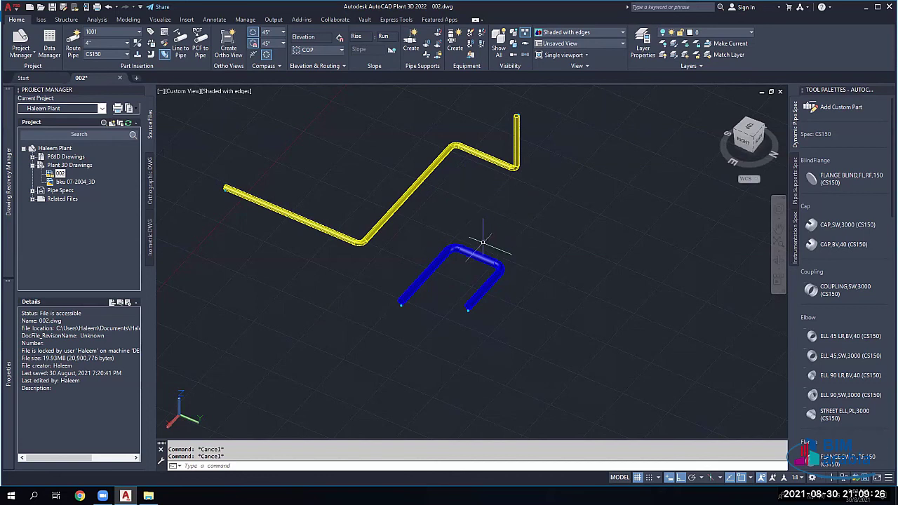
click(527, 121)
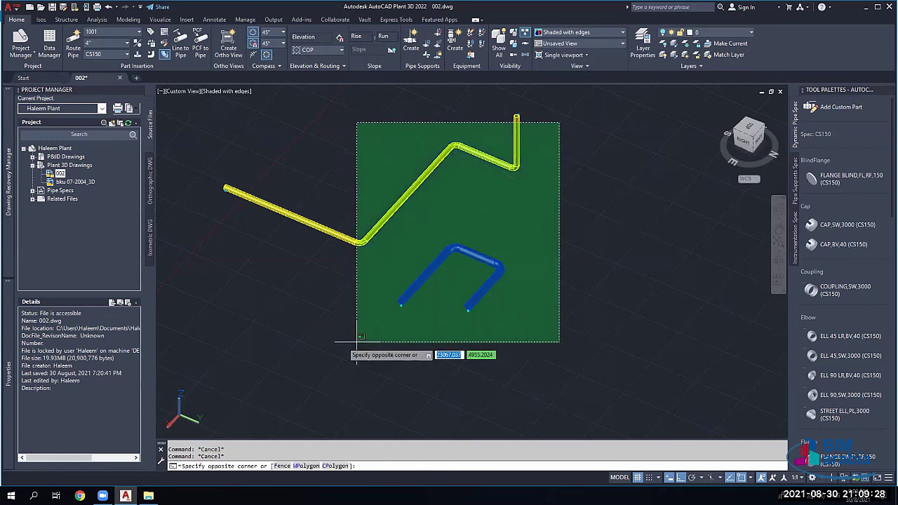
click(222, 365)
click(643, 44)
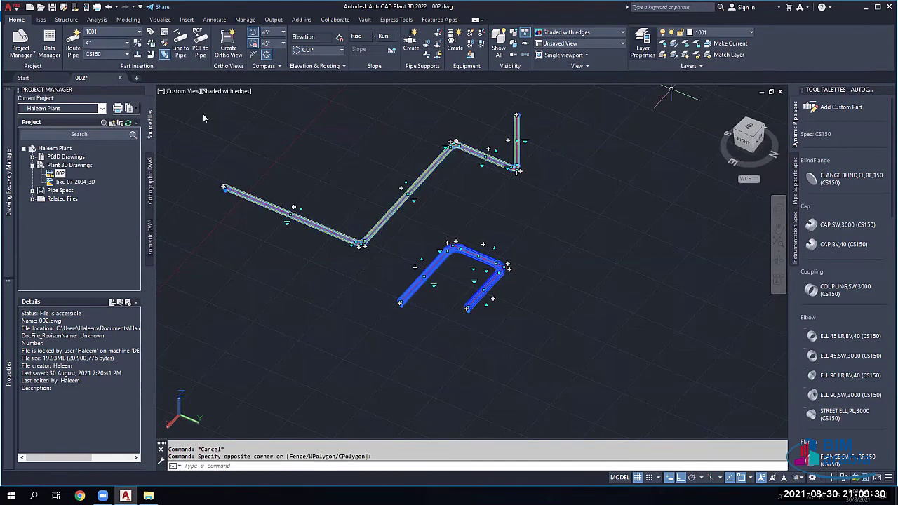
click(102, 97)
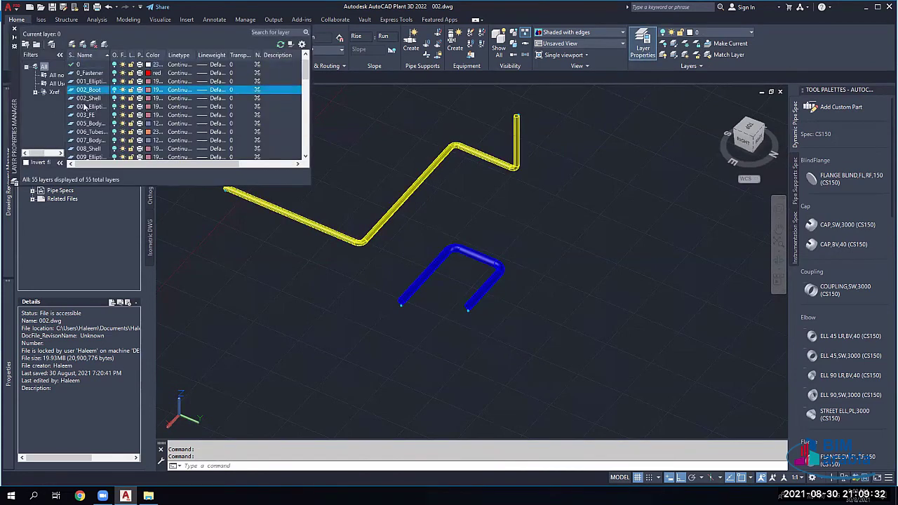
key(ctrl+a)
click(115, 90)
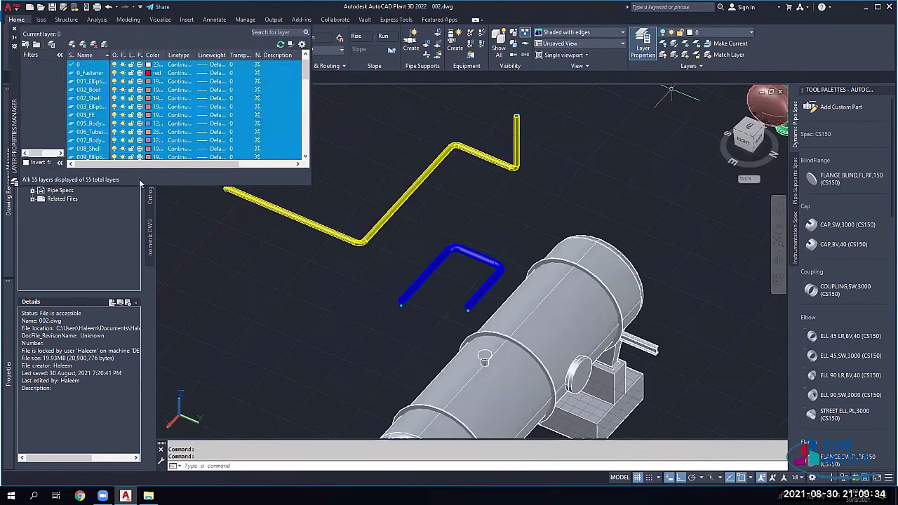
key(Escape)
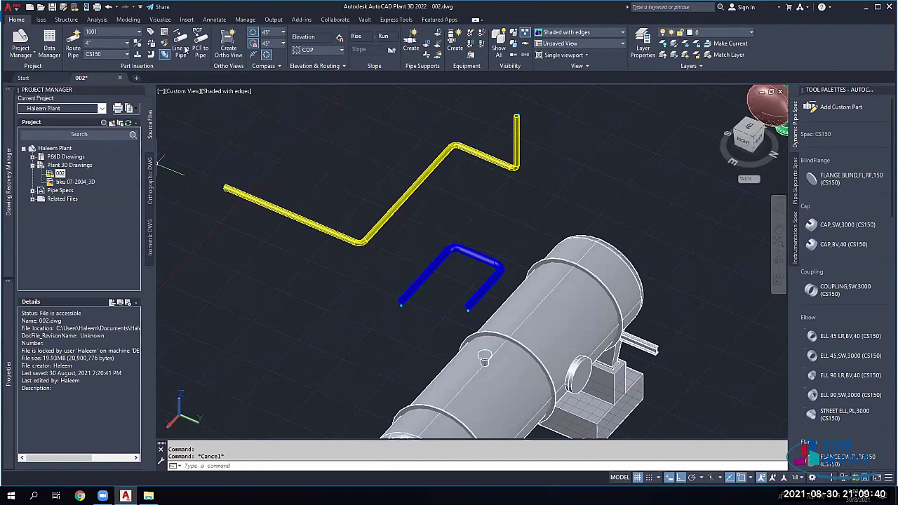
Step: Try several selection windows over the pipe runs and vessel, then clear the selection
scroll(437, 211, down, 3)
click(482, 157)
key(Escape)
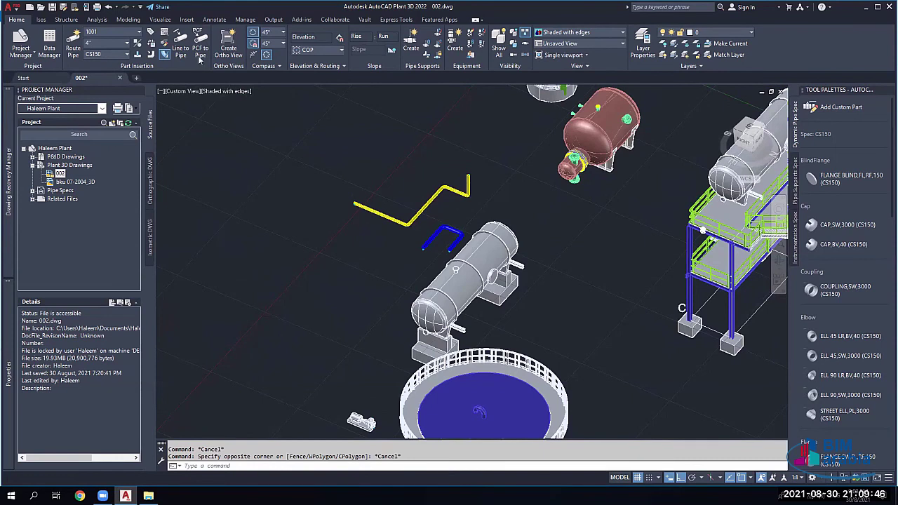
scroll(442, 256, down, 2)
scroll(449, 280, up, 2)
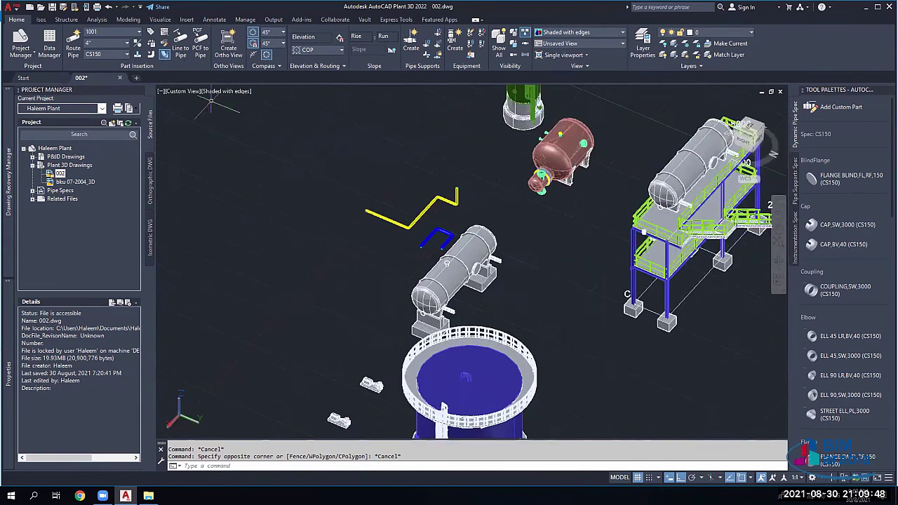
scroll(421, 253, up, 2)
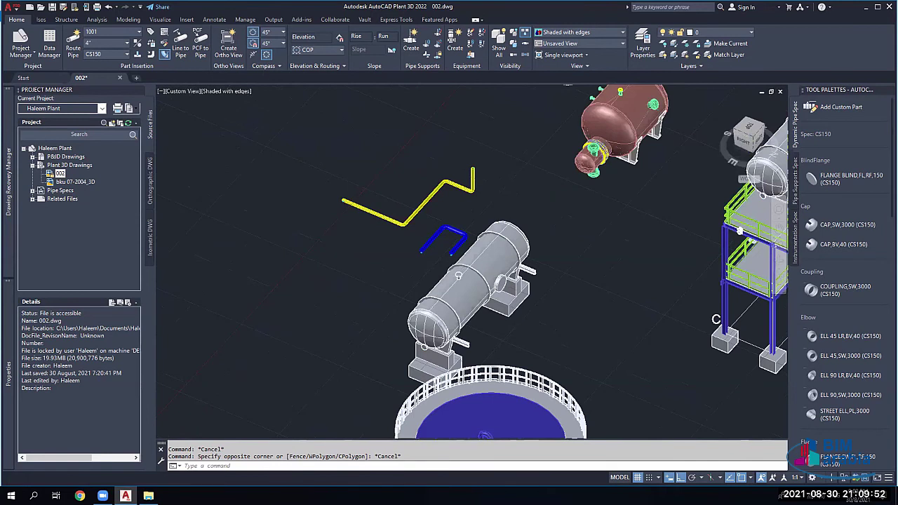
scroll(428, 242, up, 2)
click(441, 166)
click(400, 211)
click(525, 176)
click(453, 128)
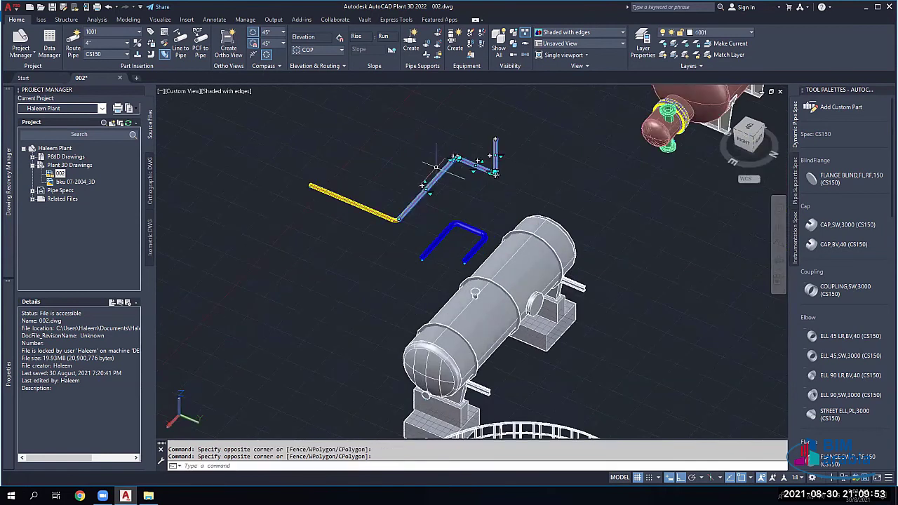
click(501, 126)
click(281, 259)
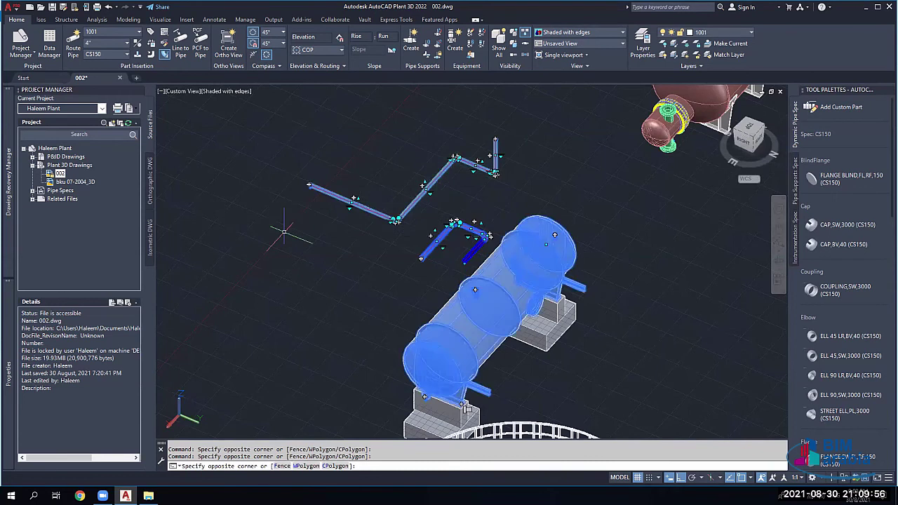
key(Escape)
key(Escape)
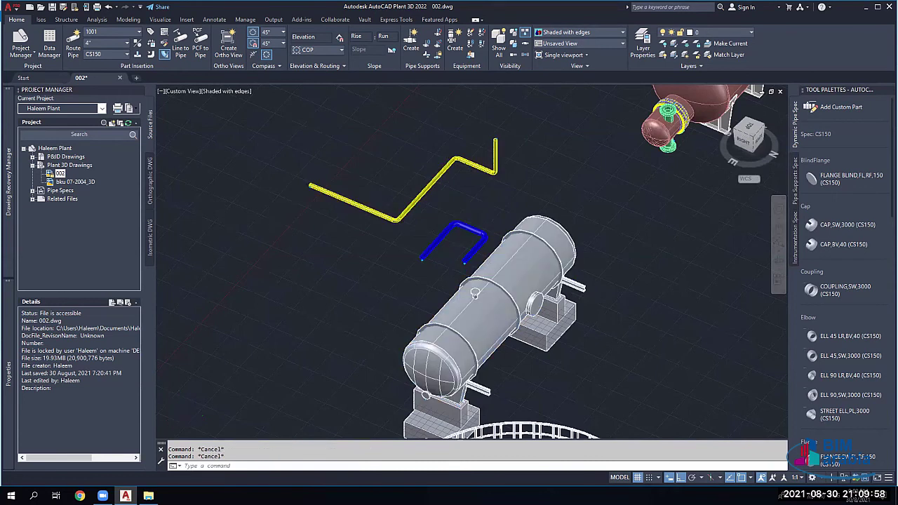
scroll(403, 212, up, 3)
Step: Select the left yellow pipe segment and add all its connected parts to the selection
click(407, 220)
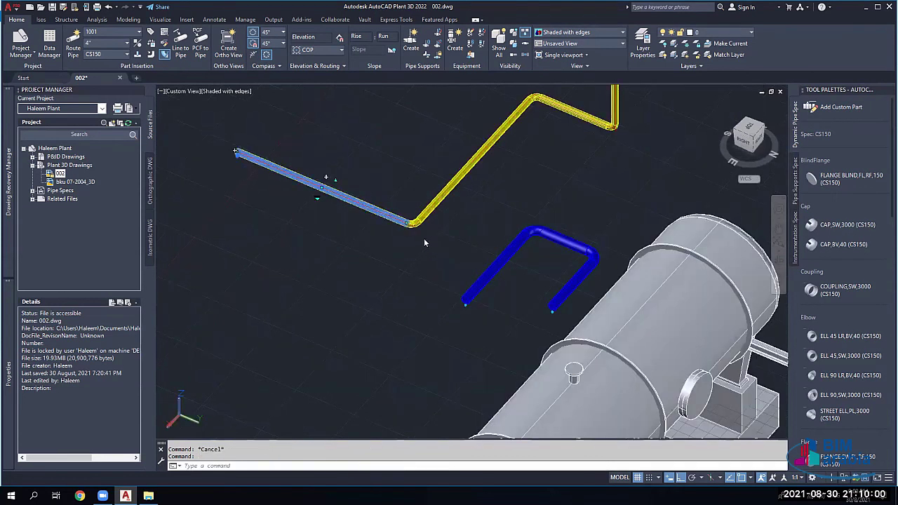
right_click(387, 215)
mouse_move(436, 213)
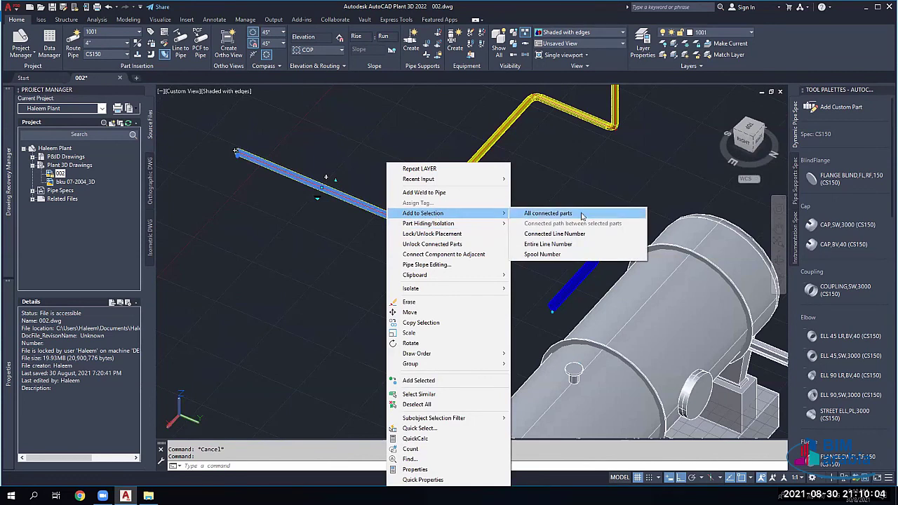
click(581, 214)
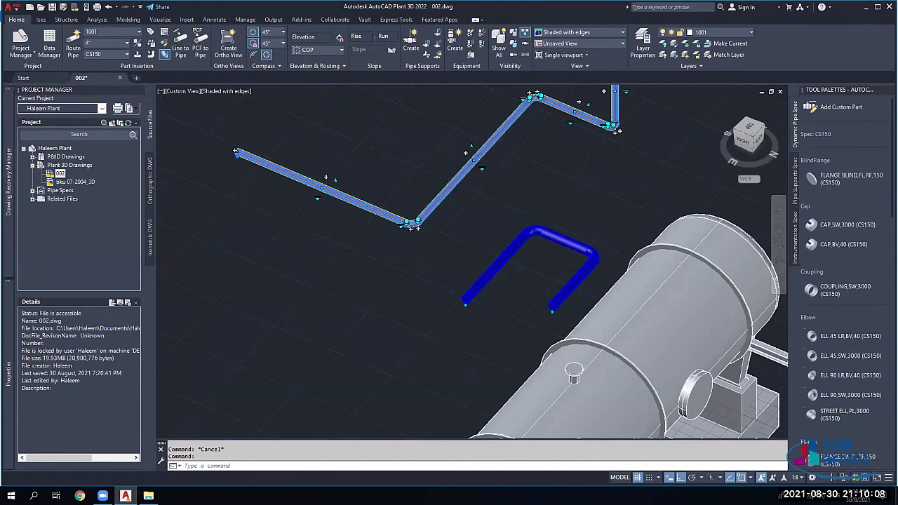
scroll(558, 161, down, 2)
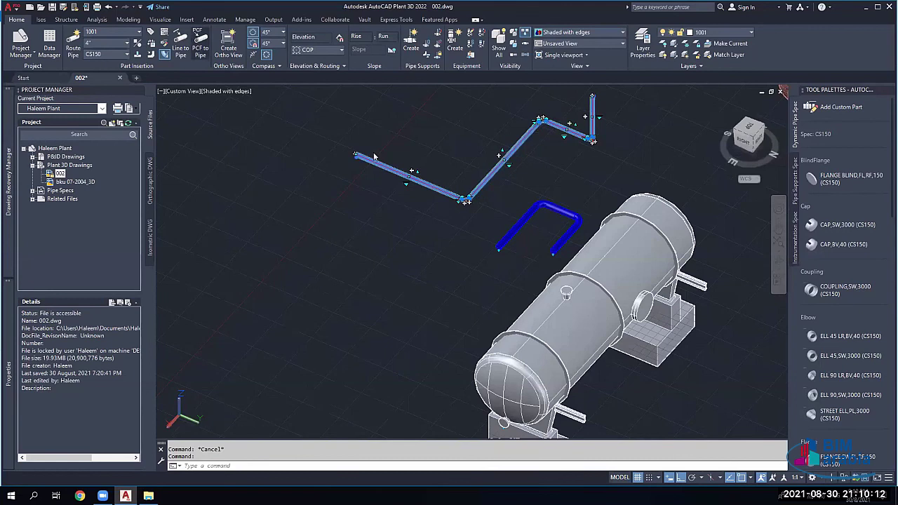
click(200, 49)
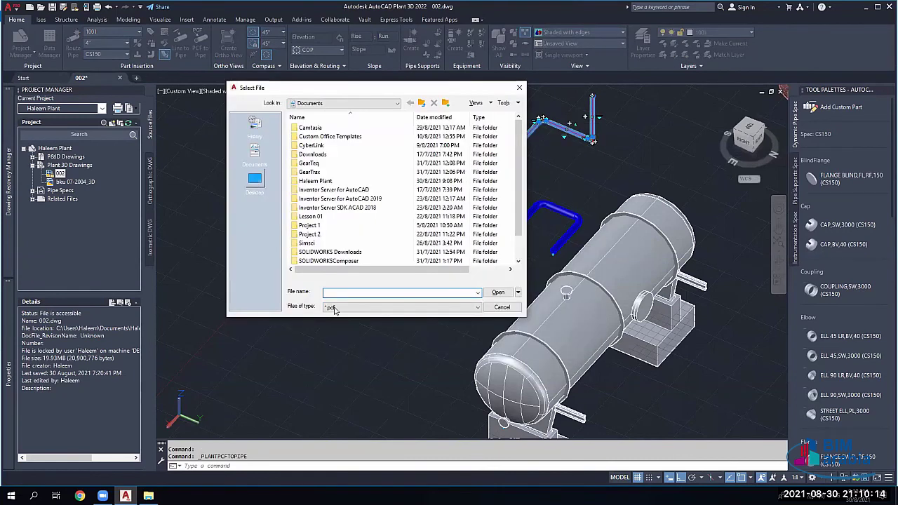
Step: Browse to the Desktop, enter 1001 as the file name, and leave the picker without importing
click(255, 181)
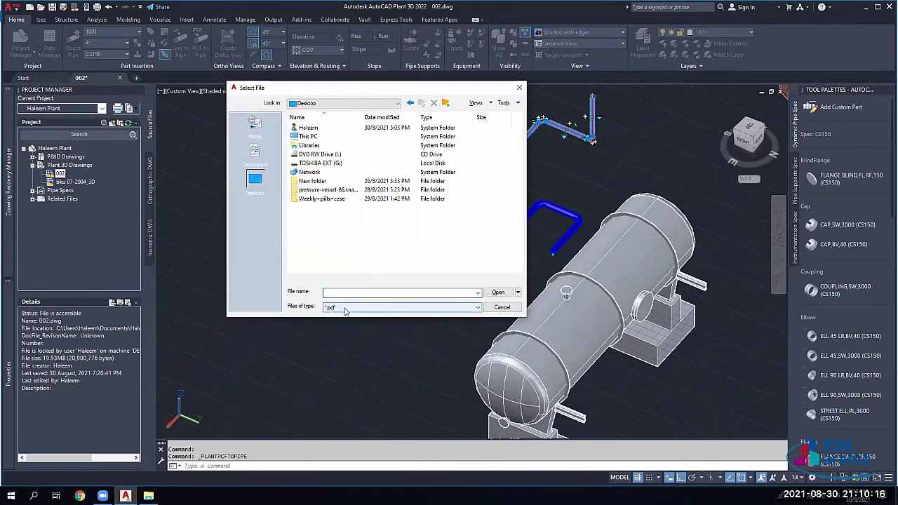
click(343, 294)
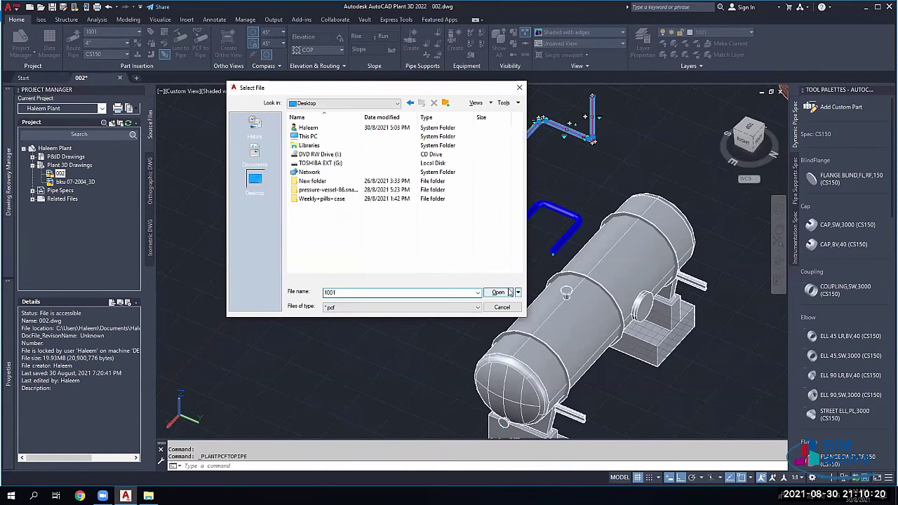
key(Return)
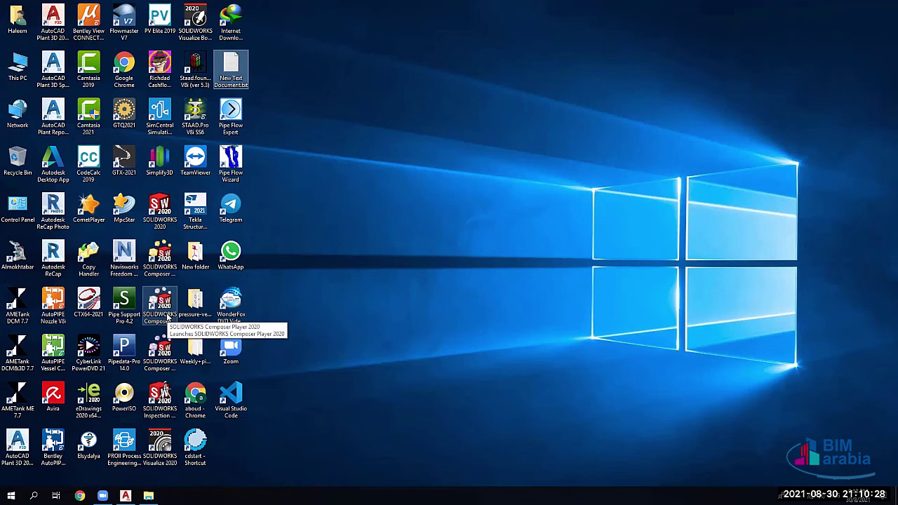
Step: Refresh the Windows desktop and bring the AutoCAD Plant 3D window back
right_click(316, 297)
click(343, 340)
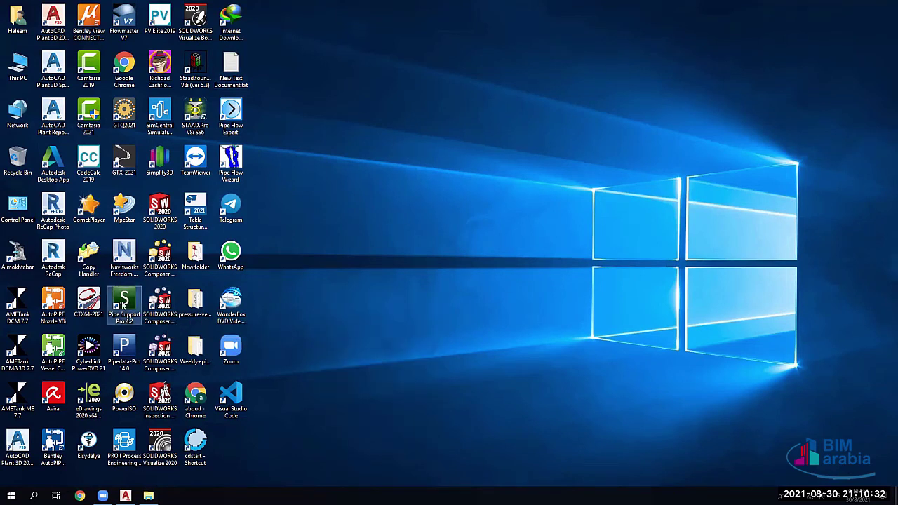
click(122, 303)
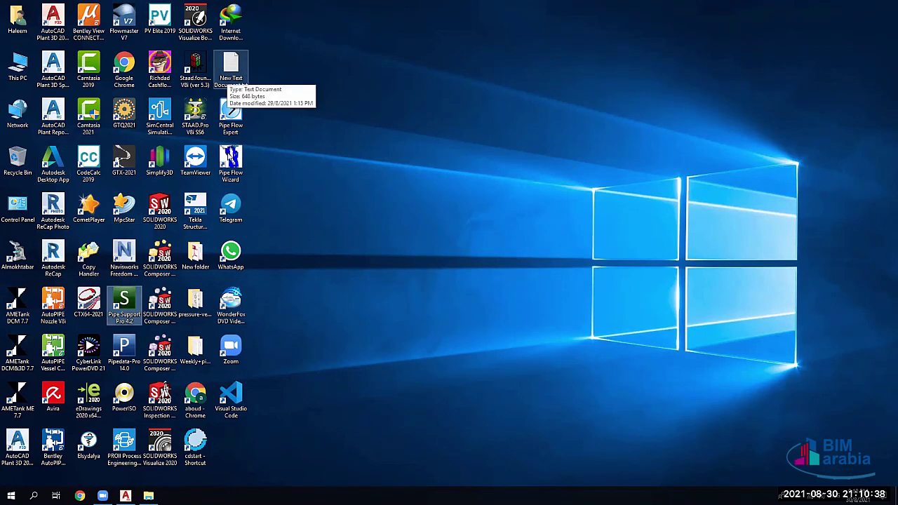
right_click(304, 223)
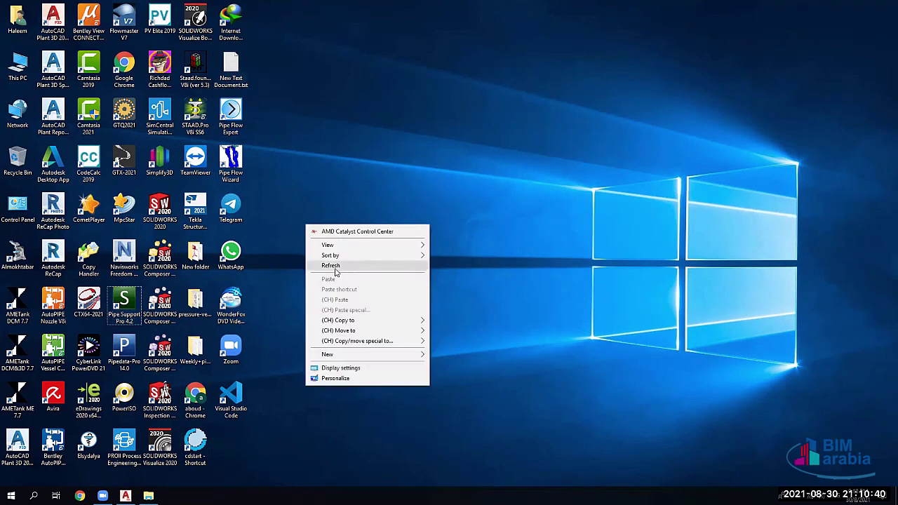
click(280, 196)
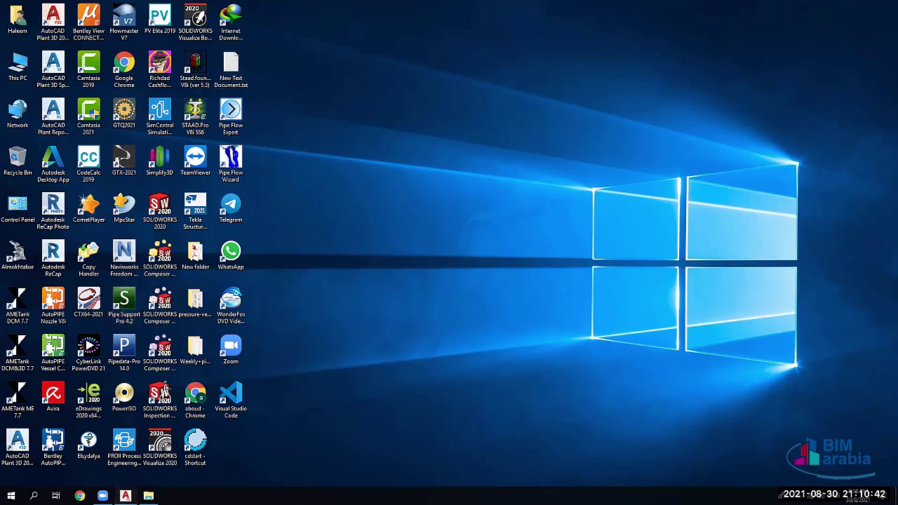
click(125, 496)
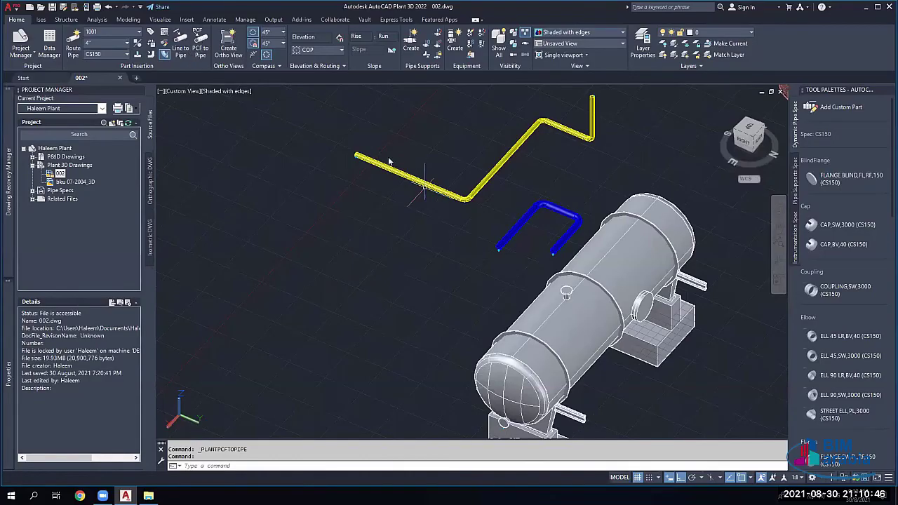
Step: Dismiss the PCF file picker and select the diagonal yellow pipe with all connected parts
key(Return)
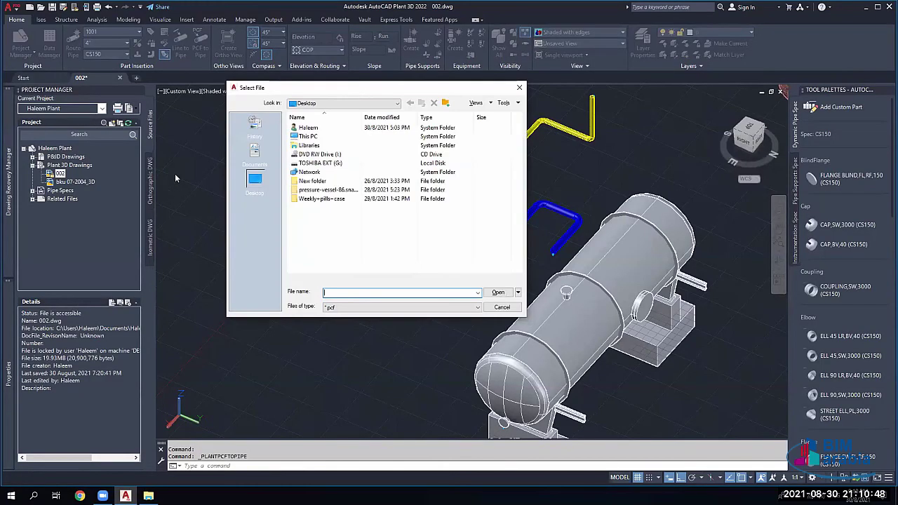
drag(295, 87, 218, 78)
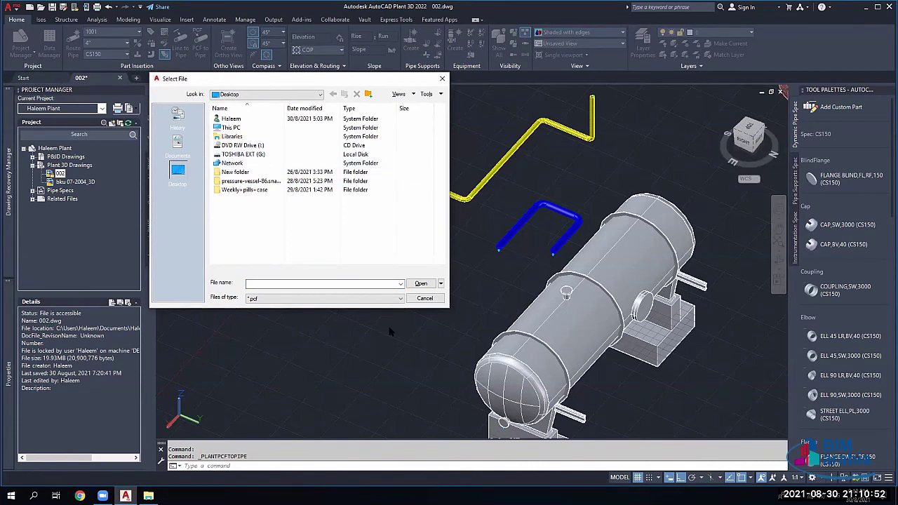
key(Escape)
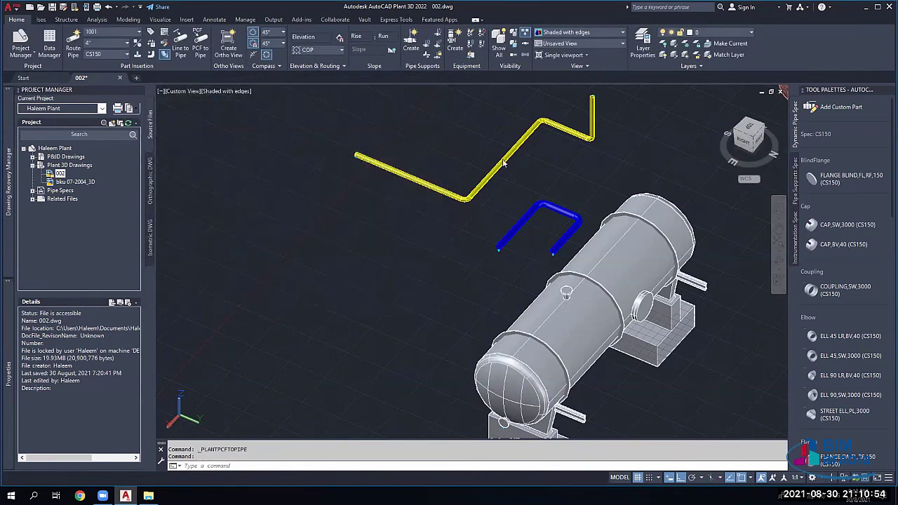
click(503, 163)
right_click(500, 158)
mouse_move(551, 210)
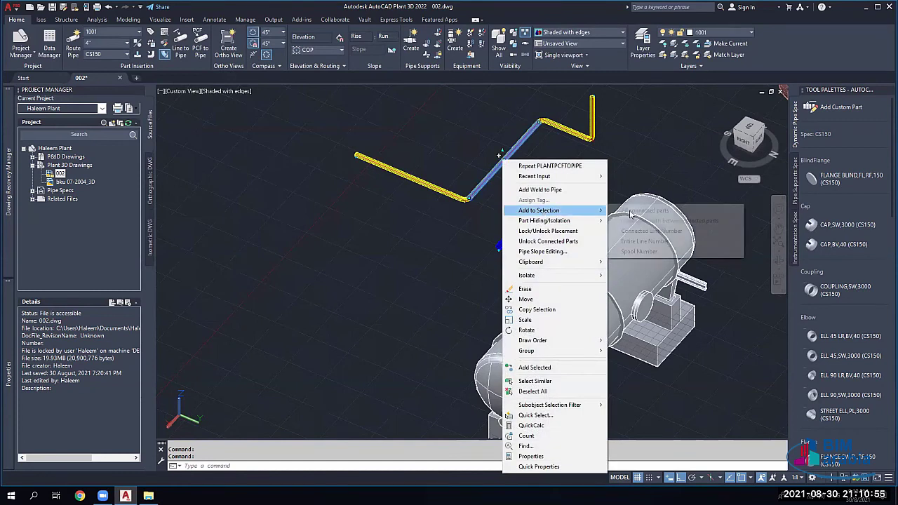
click(671, 211)
Step: Import the 1001 PCF file from the Documents folder as pipe
click(200, 46)
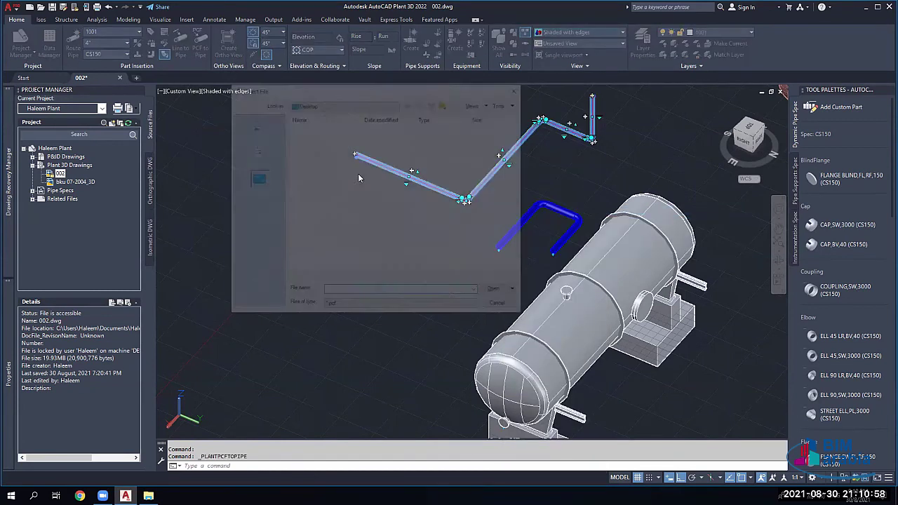
click(254, 153)
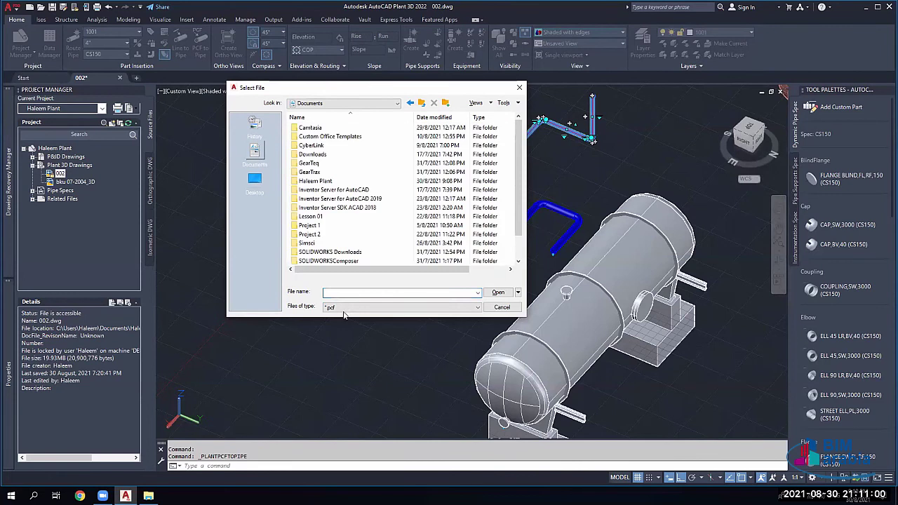
text(1001)
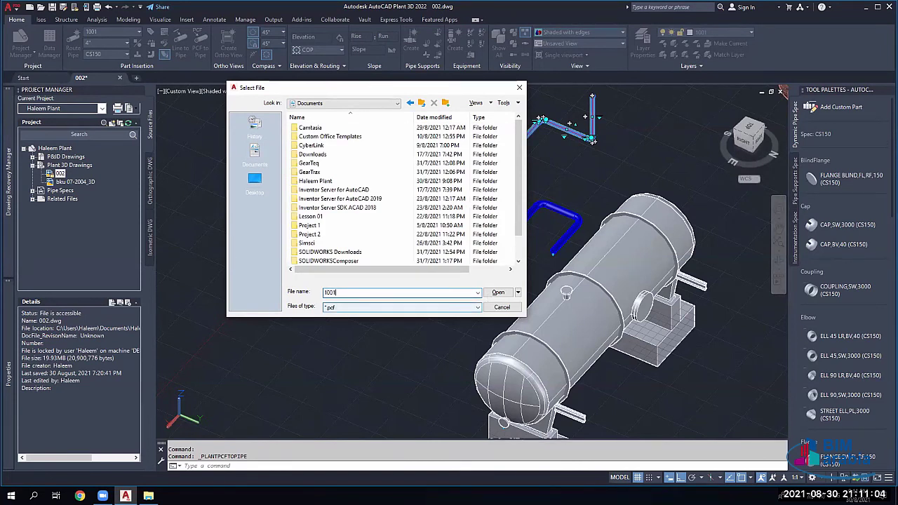
key(Return)
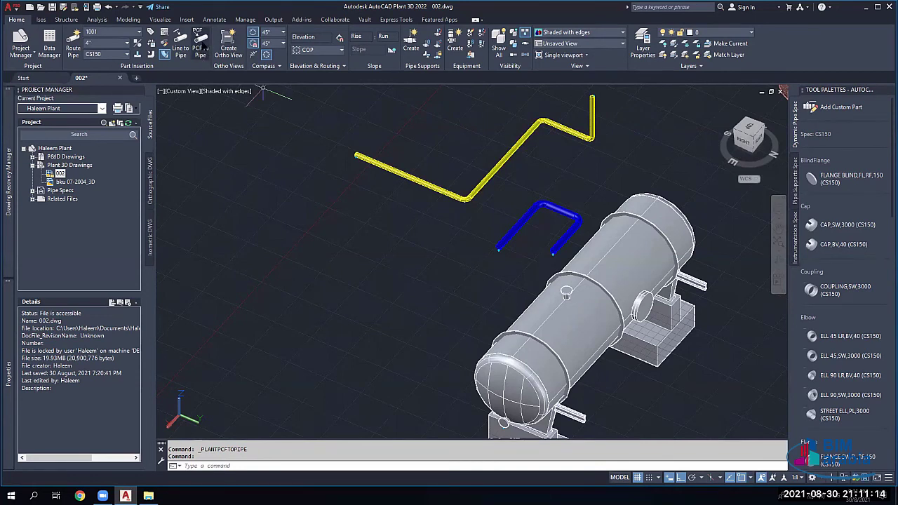
Step: Delete the yellow pipes using crossing selection windows
click(41, 19)
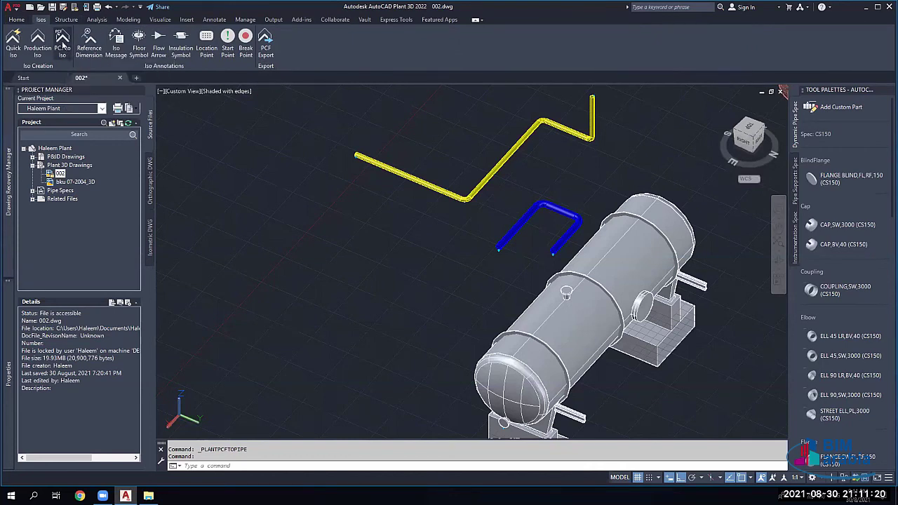
click(16, 19)
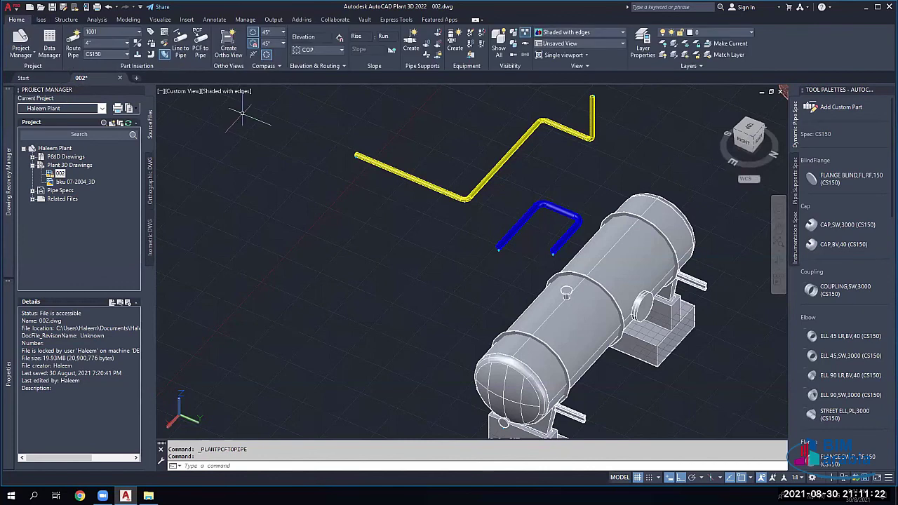
click(556, 110)
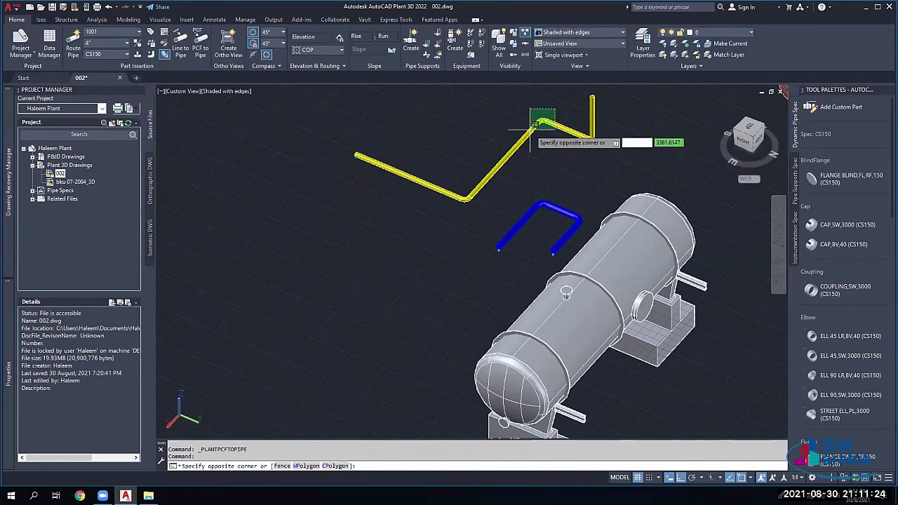
click(373, 225)
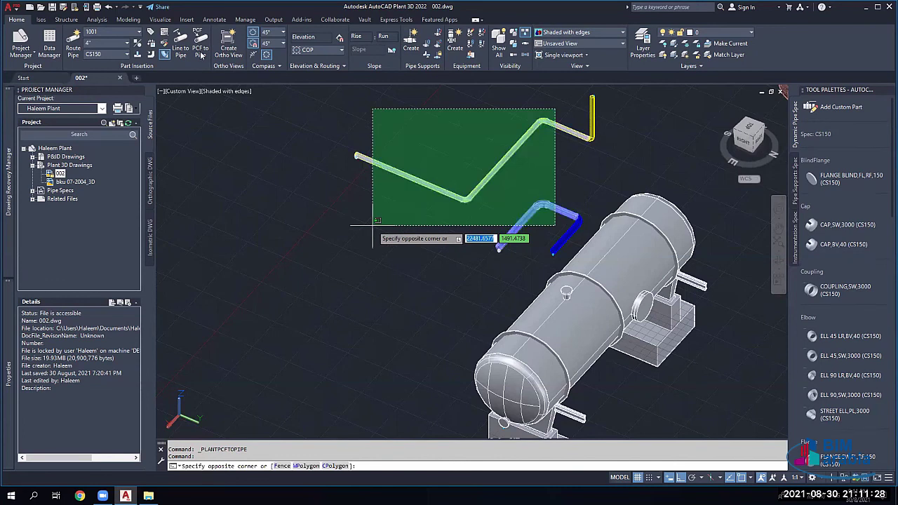
key(Delete)
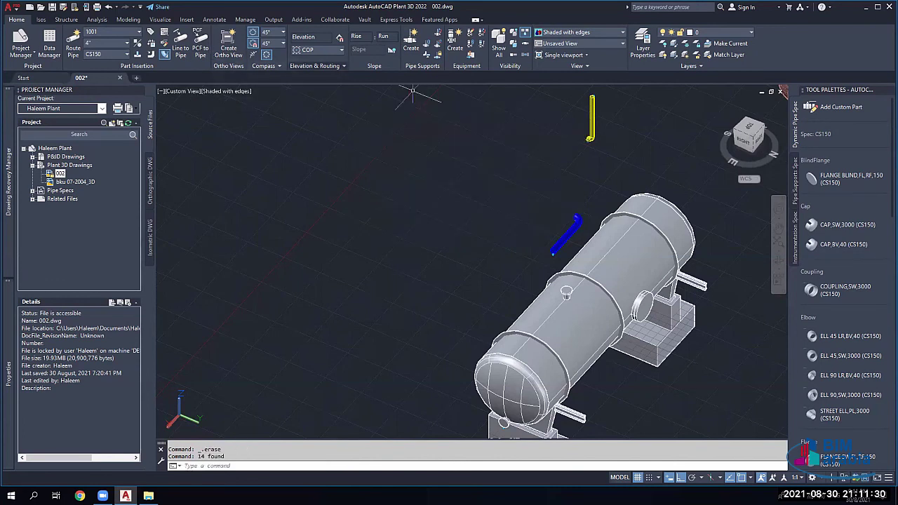
click(749, 95)
click(582, 151)
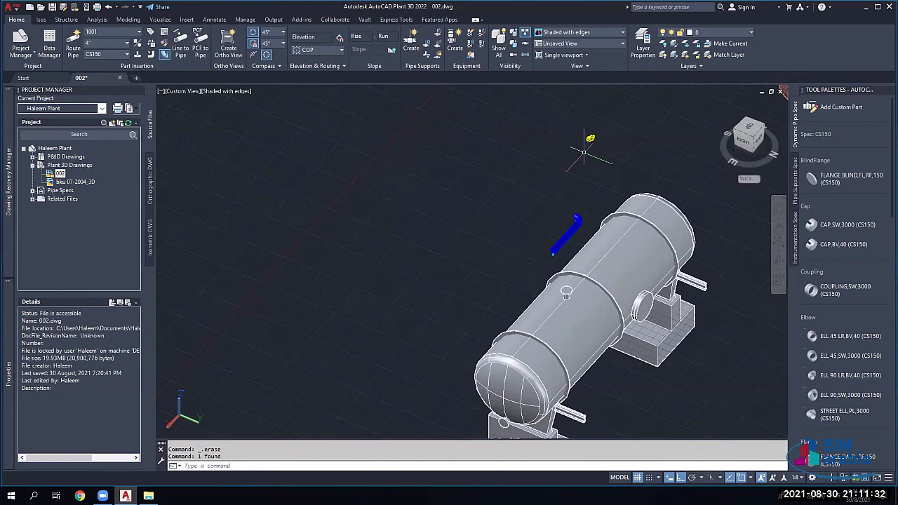
key(Delete)
Step: Erase the blue pipe through its right-click Erase option
click(565, 235)
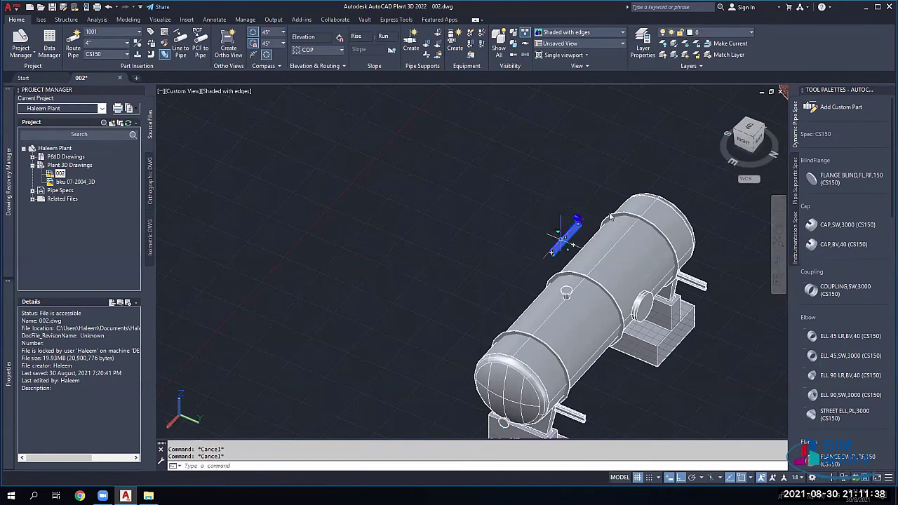
right_click(575, 232)
click(598, 302)
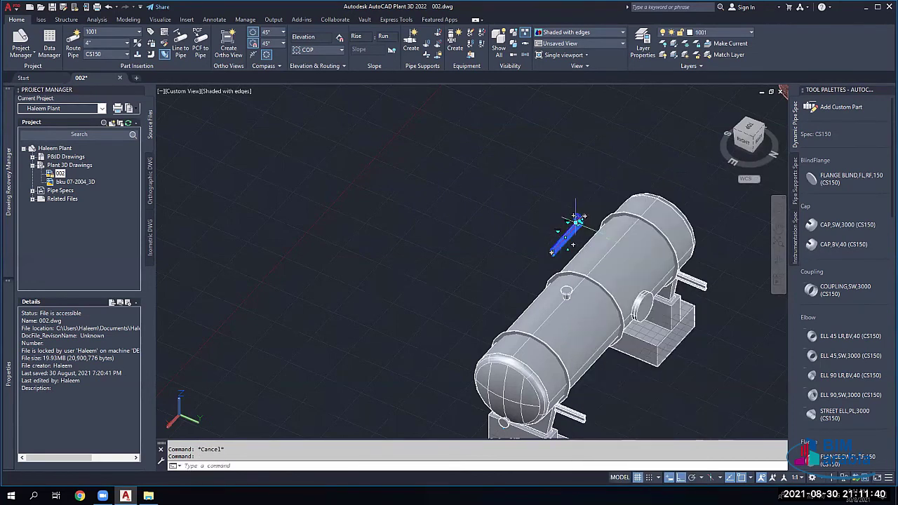
key(Escape)
key(Escape)
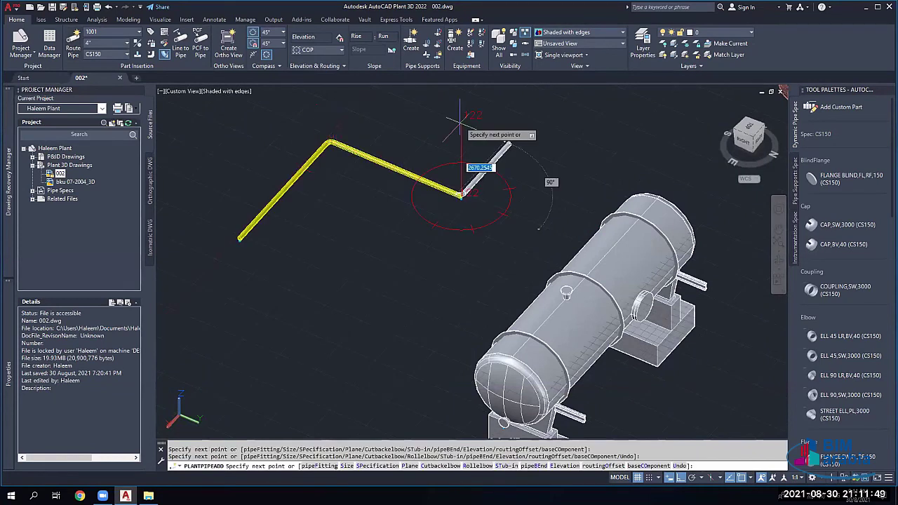
Step: Finish the vertical rise from the end elbow and select the whole yellow pipe run
click(459, 126)
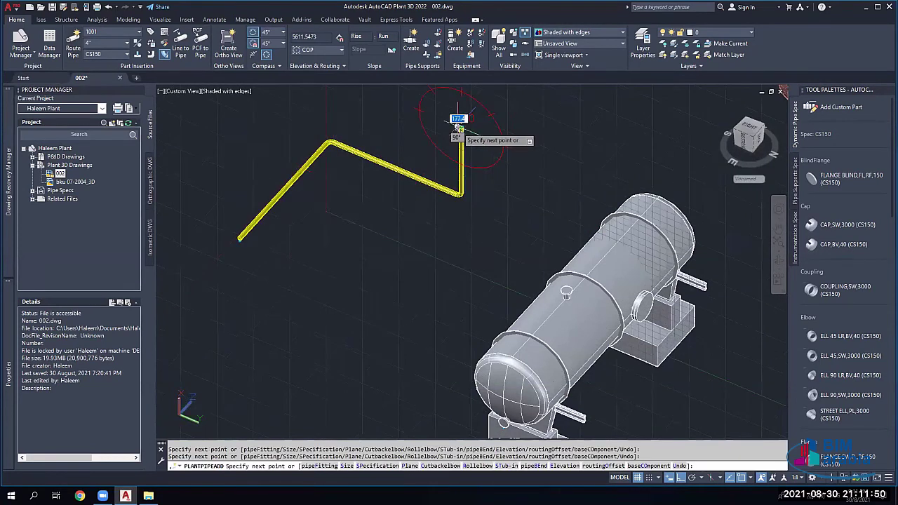
key(Escape)
key(Escape)
click(489, 122)
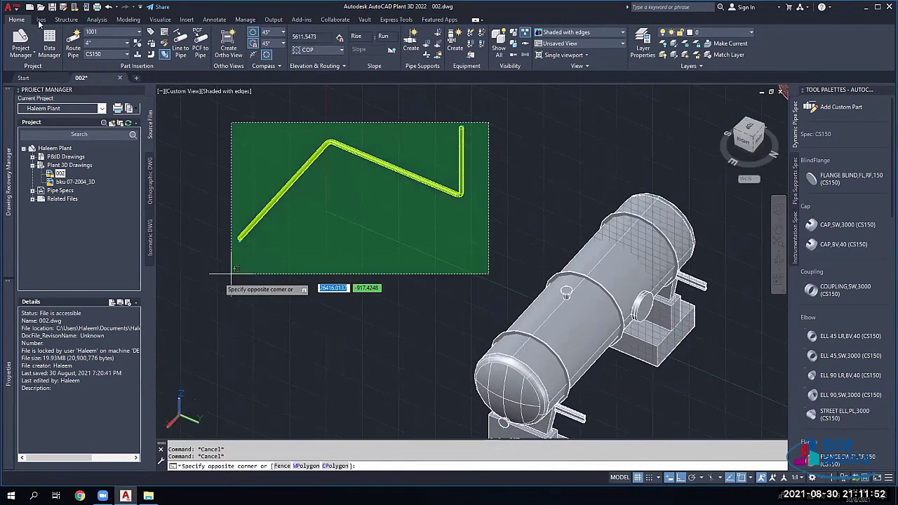
click(231, 273)
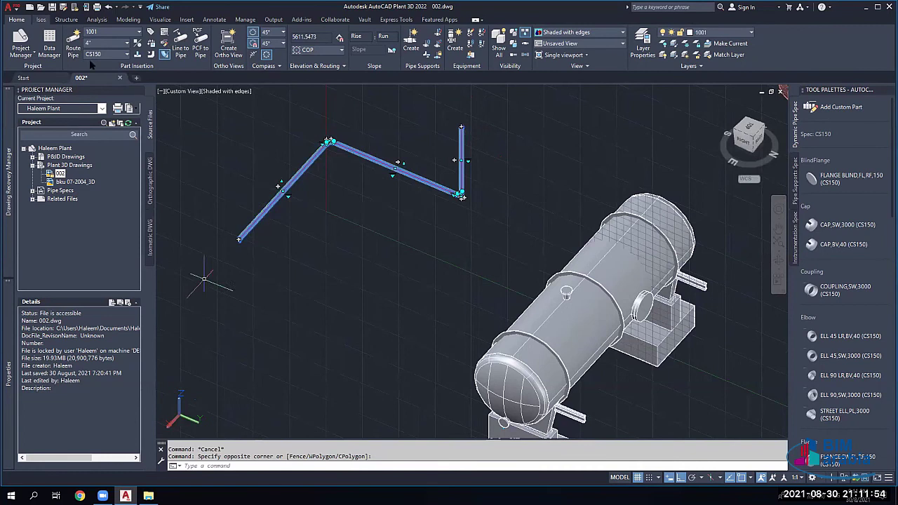
Step: Check the PCF to Iso settings with Iso Type Check_A2, then close without creating
click(41, 19)
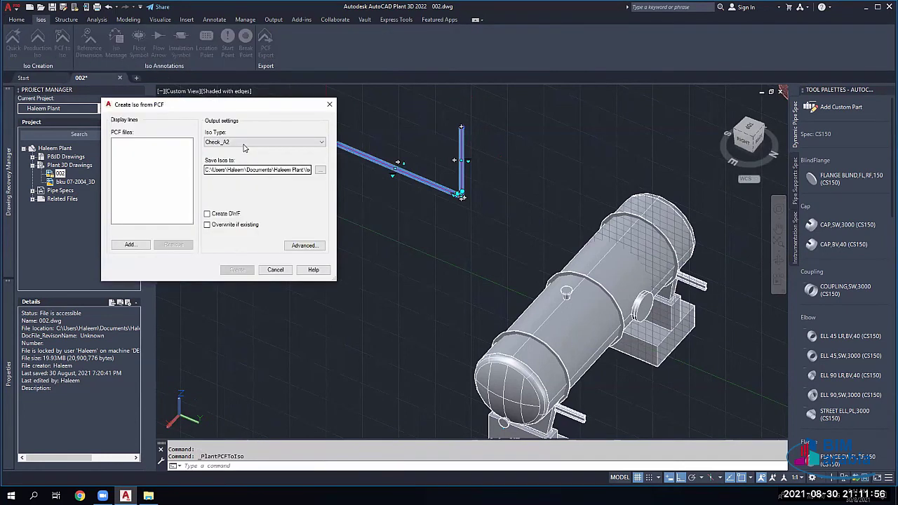
click(244, 143)
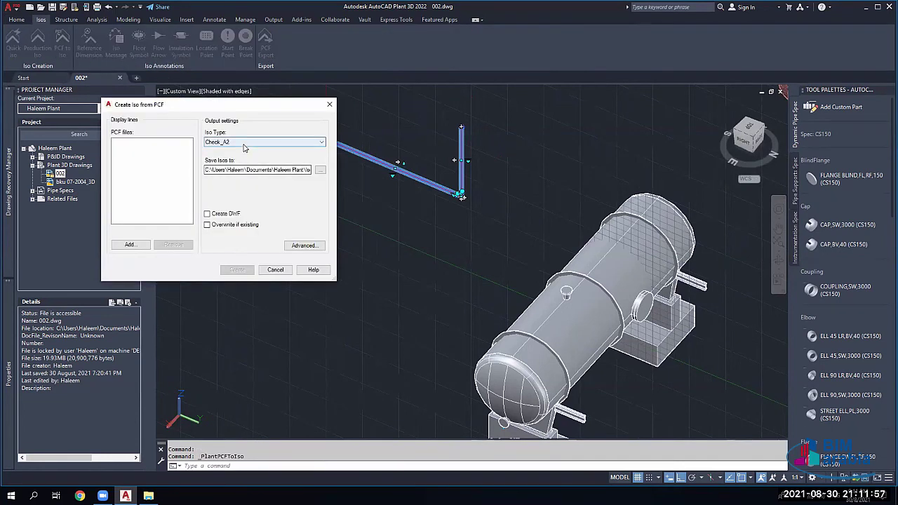
click(293, 287)
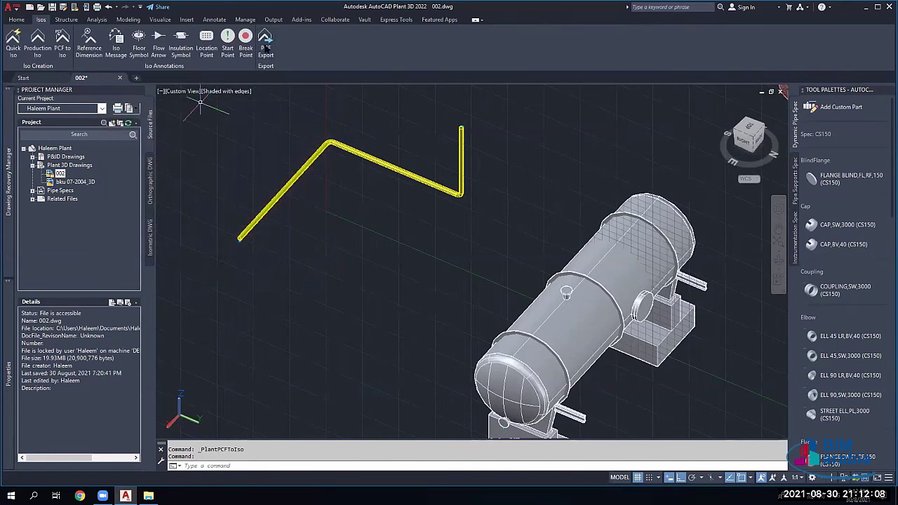
Step: Export the yellow line 1001 as a PCF file saved to the Desktop
click(240, 249)
click(265, 43)
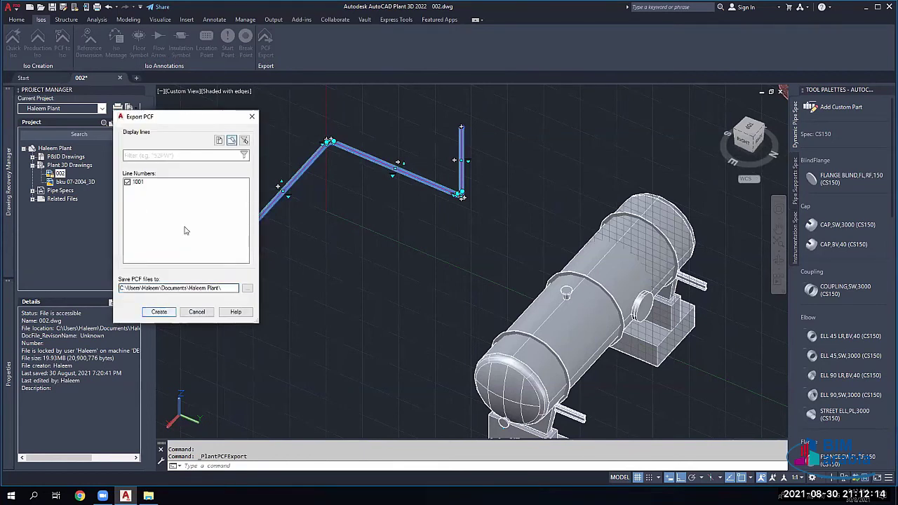
click(247, 288)
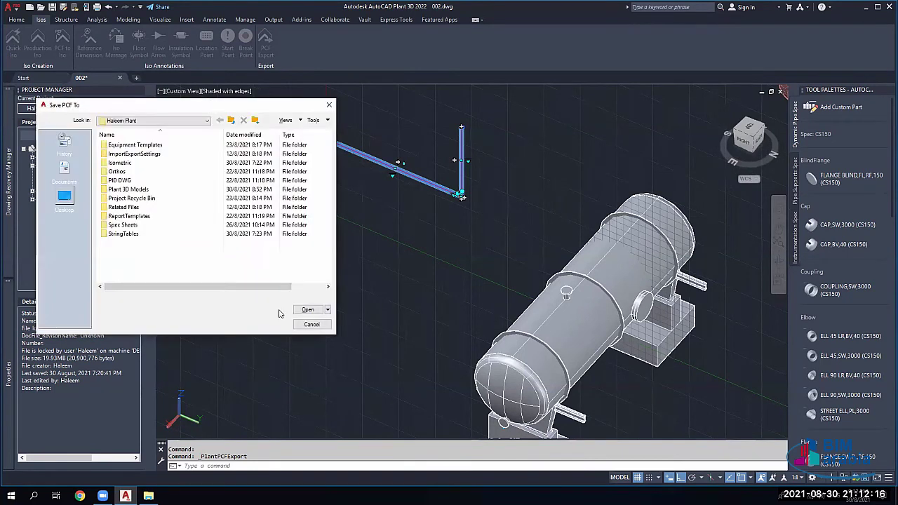
key(Return)
click(159, 312)
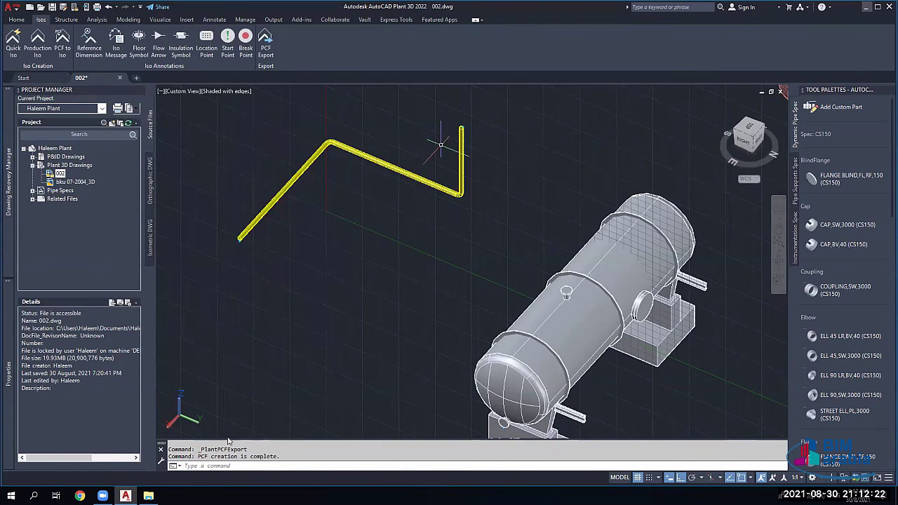
Step: Open 1001.pcf in Notepad++, review its CO-ORDS records, then close it
key(super+d)
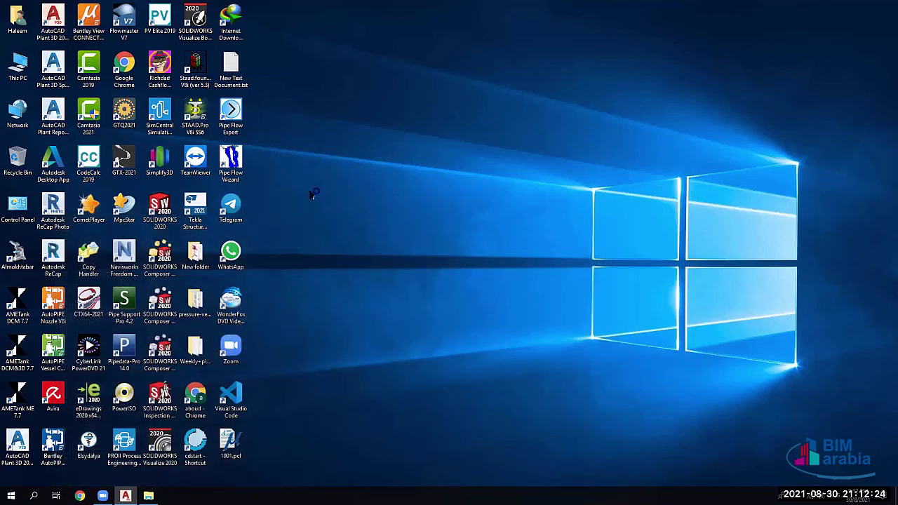
right_click(230, 436)
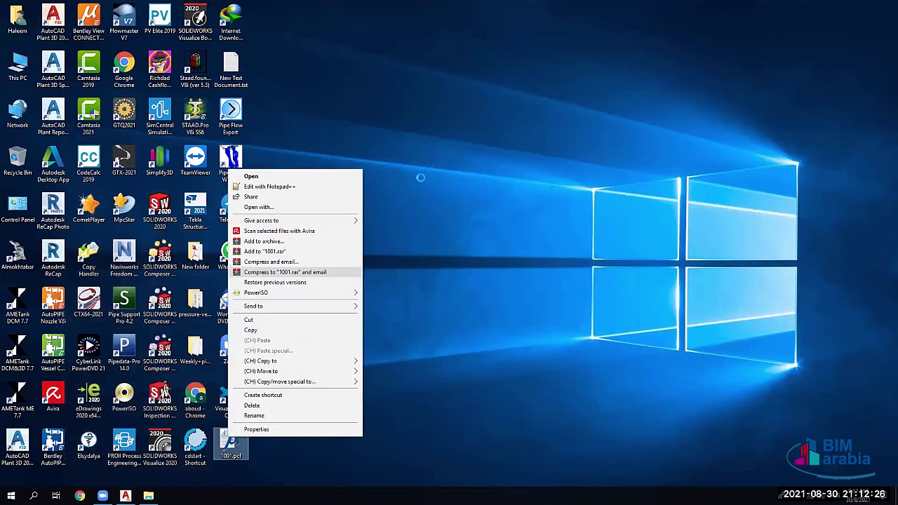
key(n)
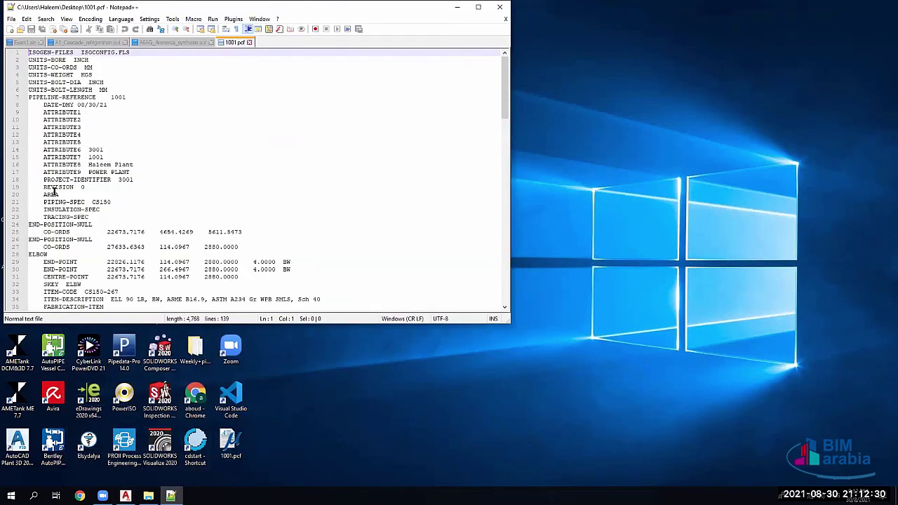
scroll(128, 191, down, 2)
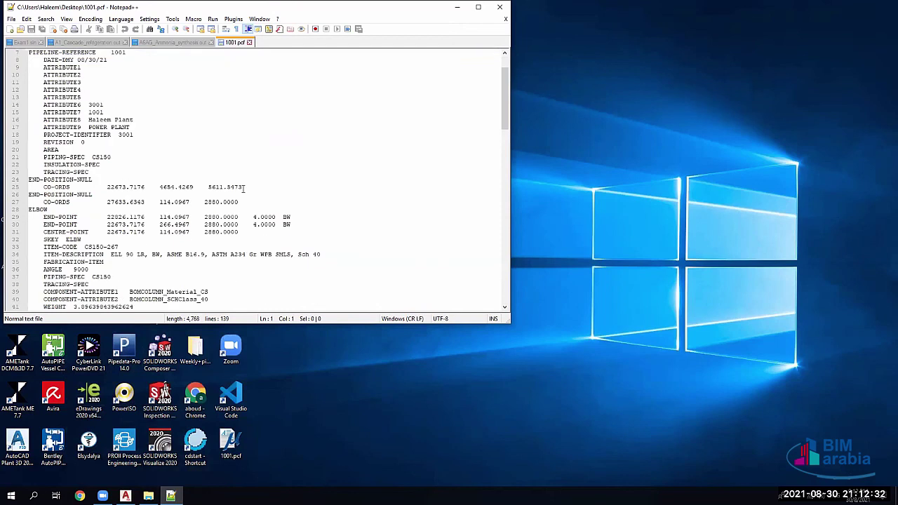
click(121, 201)
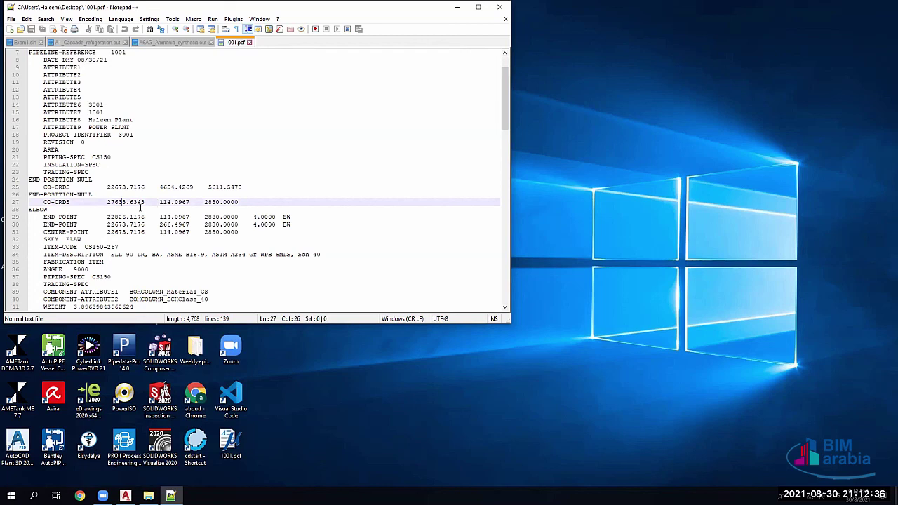
scroll(127, 203, down, 1)
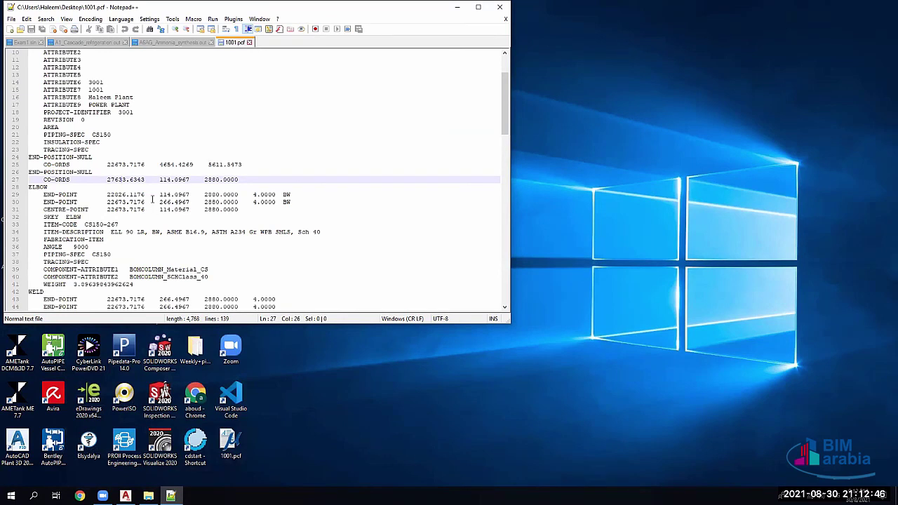
scroll(181, 151, down, 4)
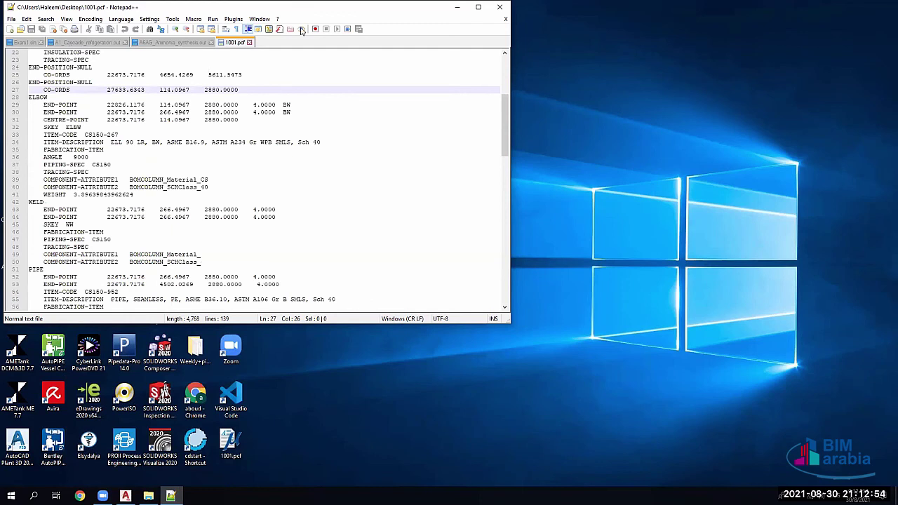
scroll(91, 75, down, 16)
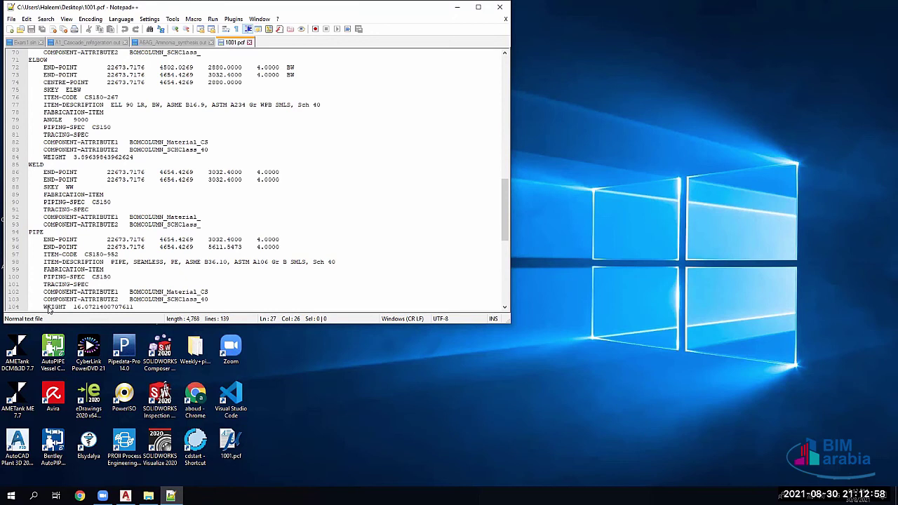
key(alt+F4)
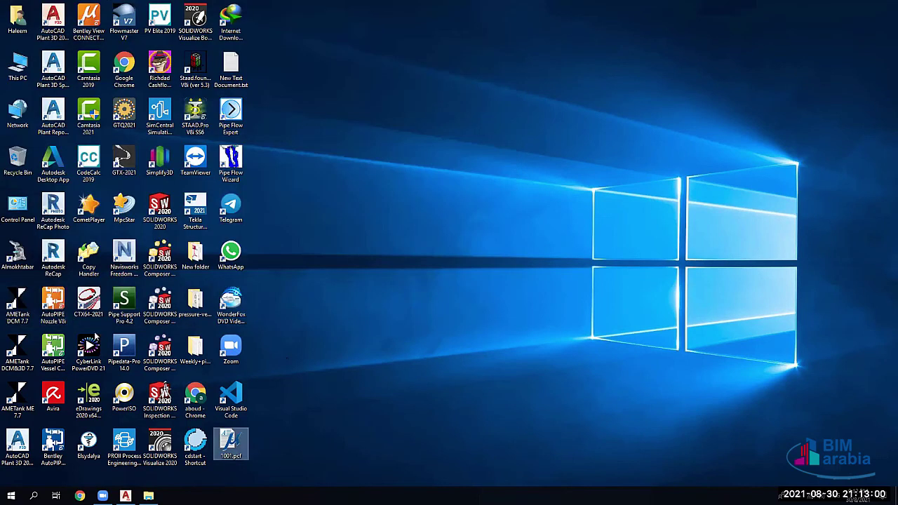
Step: Back in Plant 3D, create piping from the 1001 PCF file
click(56, 324)
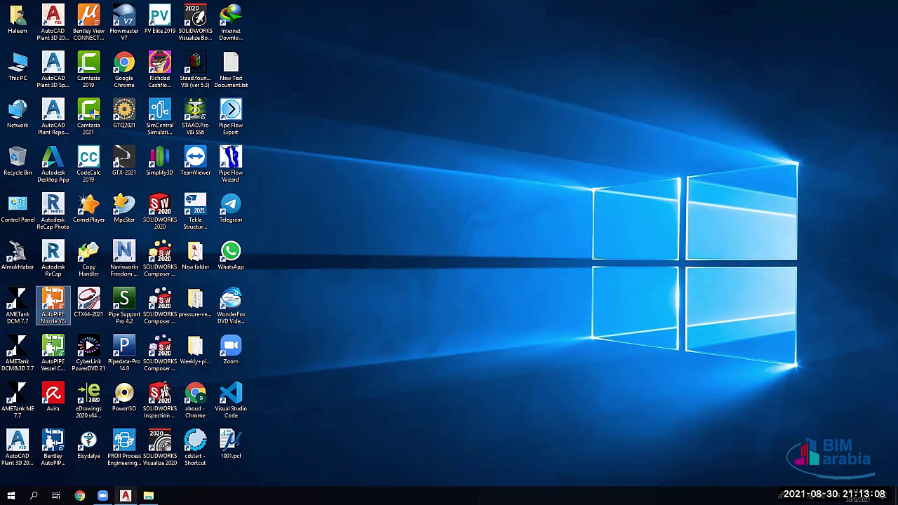
click(125, 496)
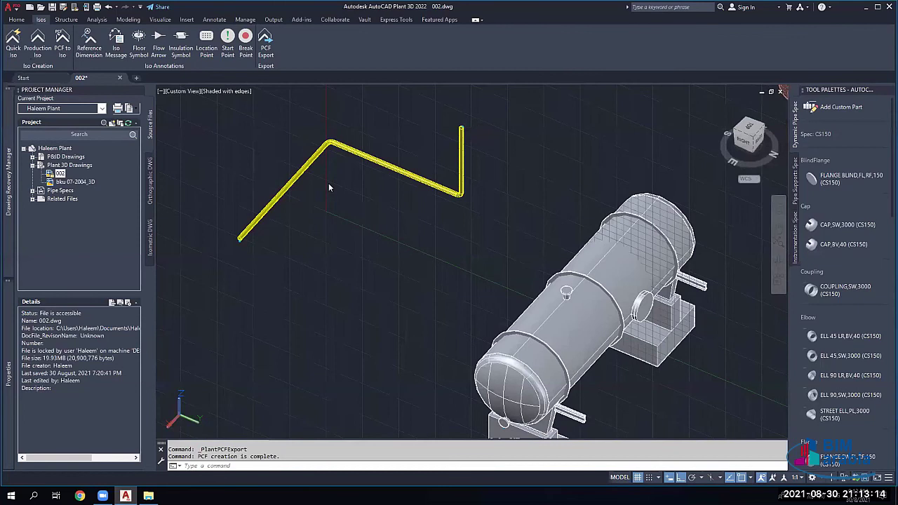
click(200, 48)
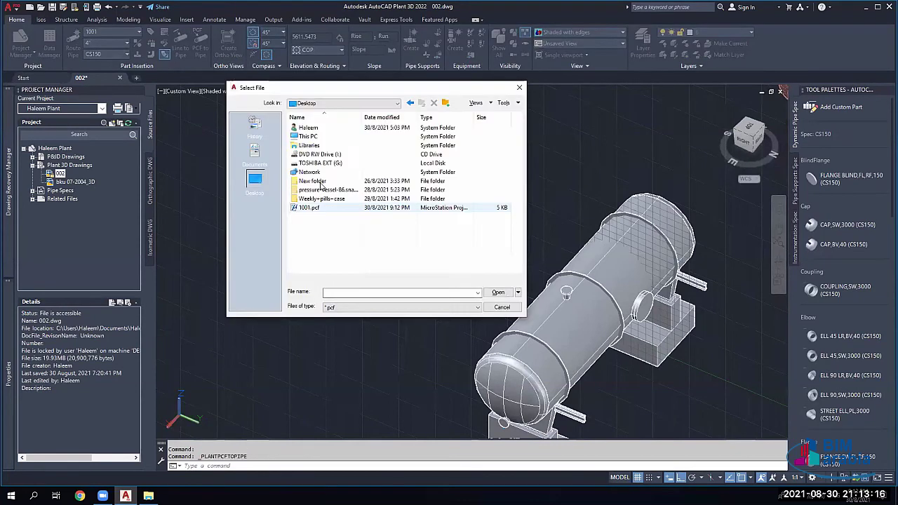
key(Return)
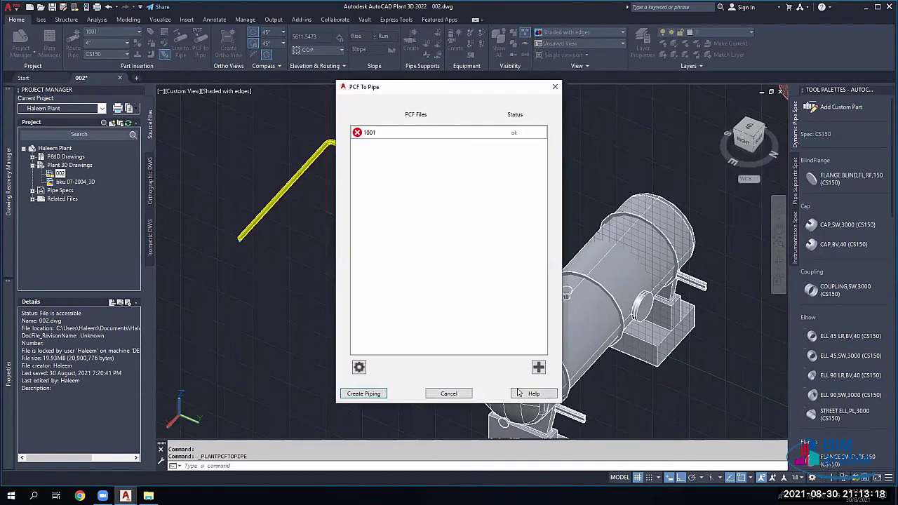
click(386, 395)
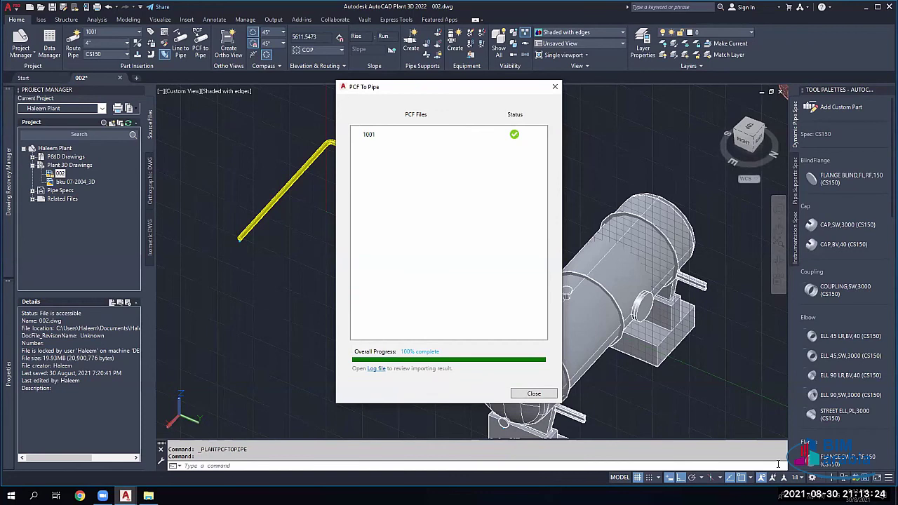
key(Escape)
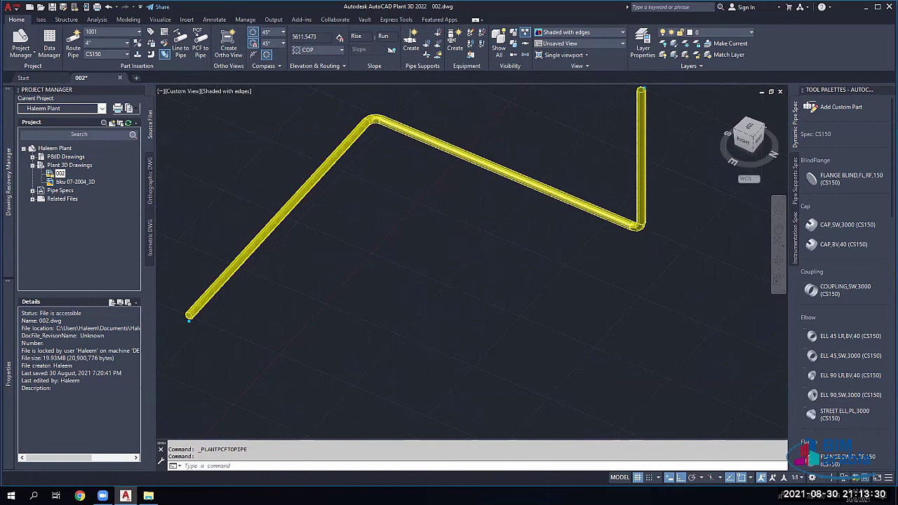
Step: Erase the imported pipe run's legs and elbow, leaving no piping in the model
scroll(286, 167, up, 2)
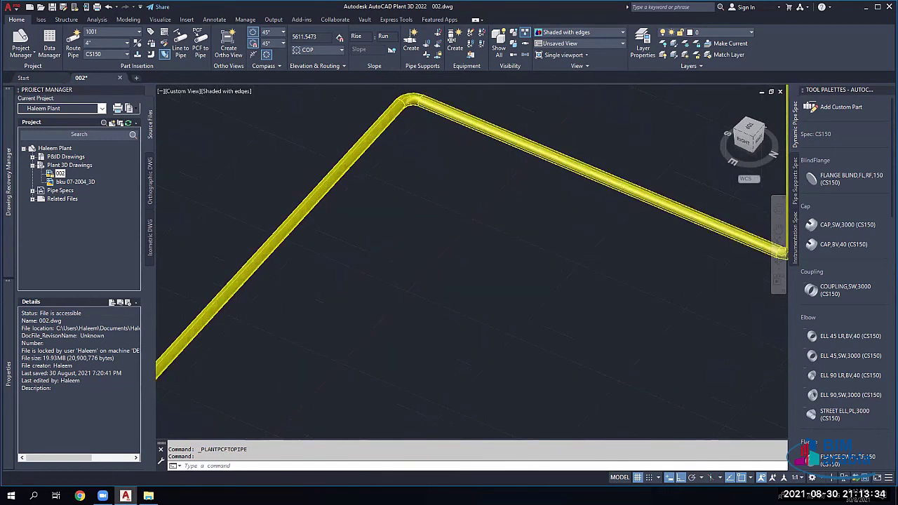
key(Delete)
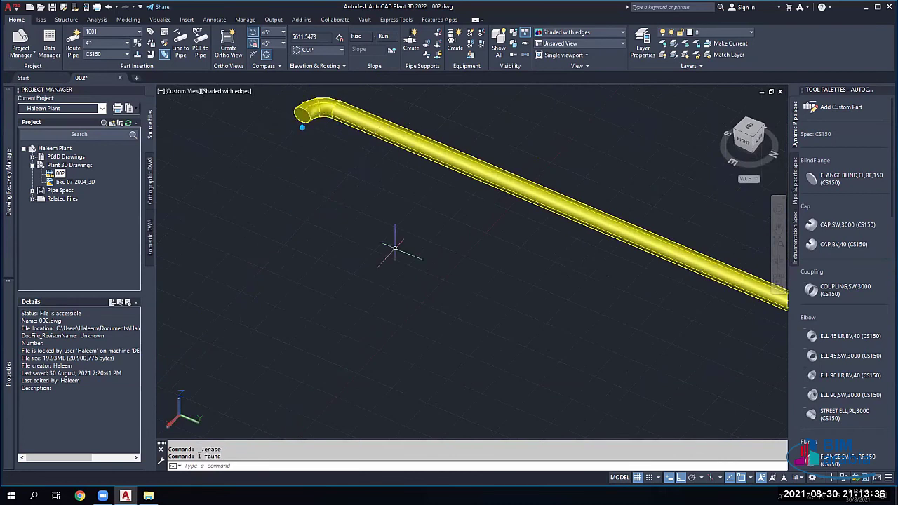
click(307, 127)
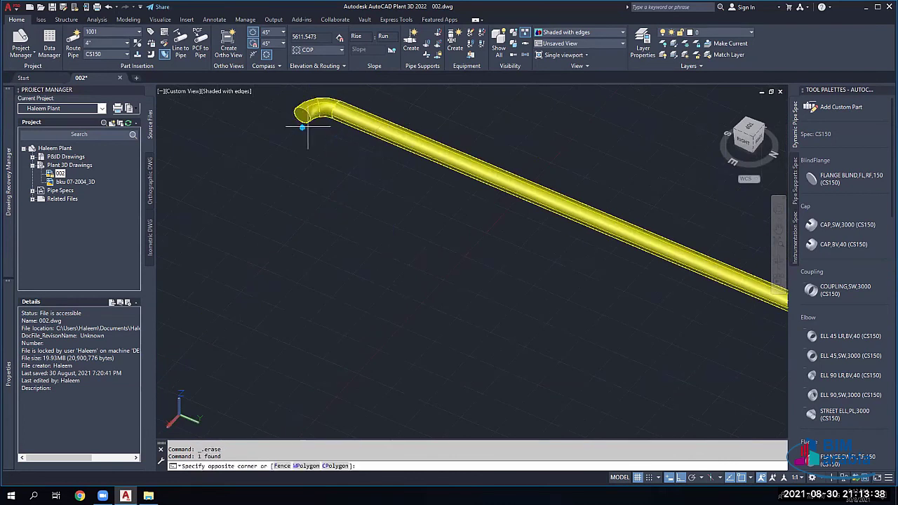
click(298, 120)
key(Delete)
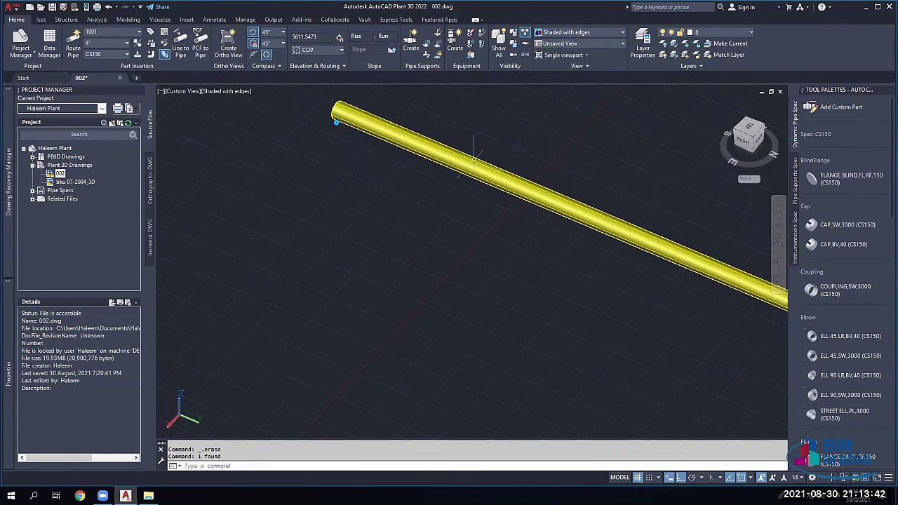
scroll(474, 155, down, 2)
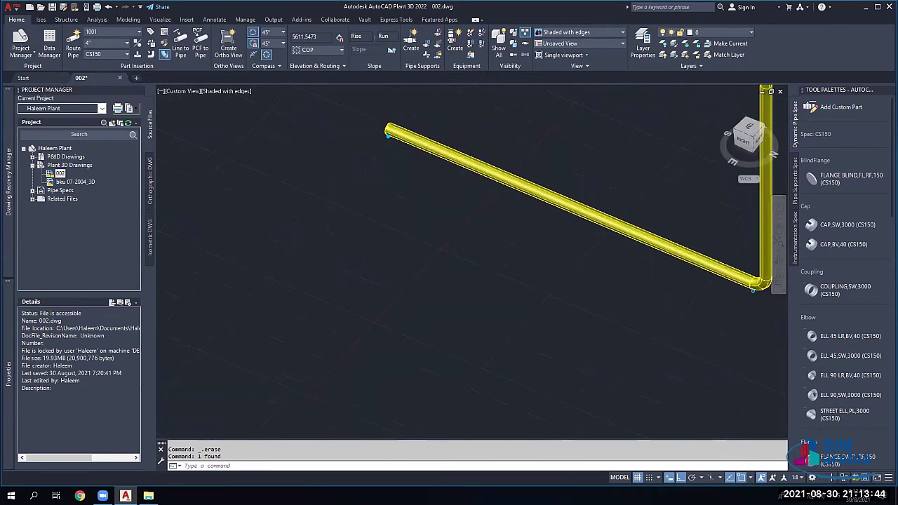
scroll(483, 160, down, 2)
key(Delete)
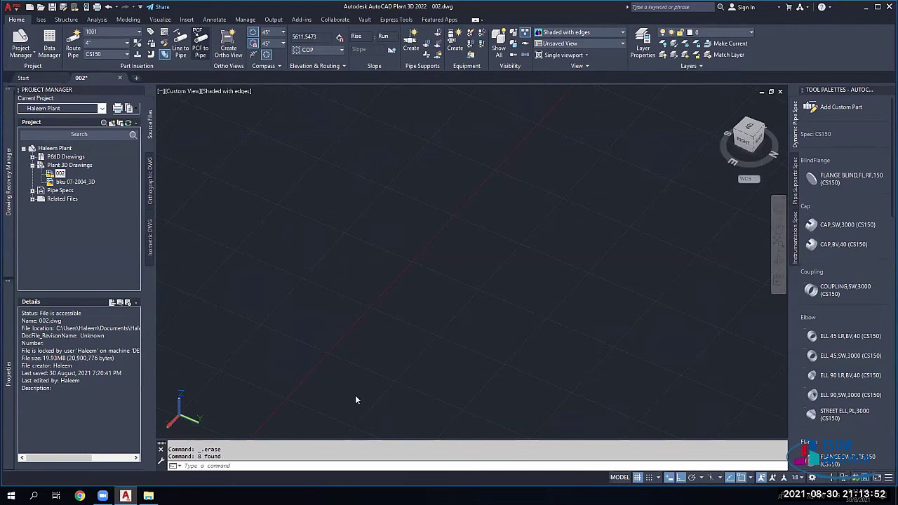
click(200, 45)
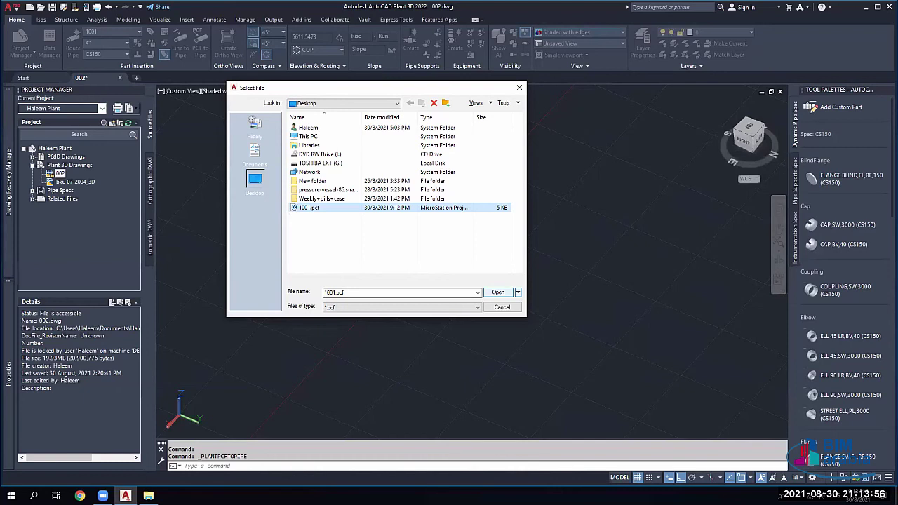
key(Return)
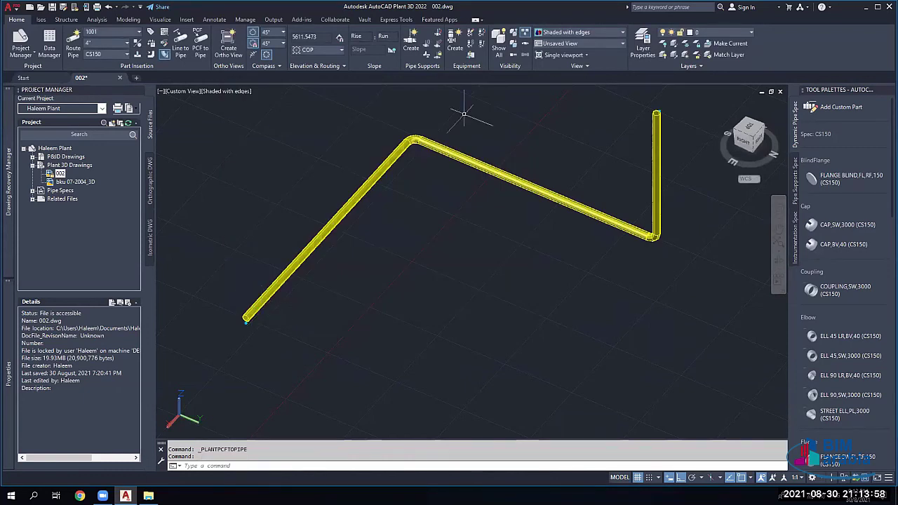
click(677, 204)
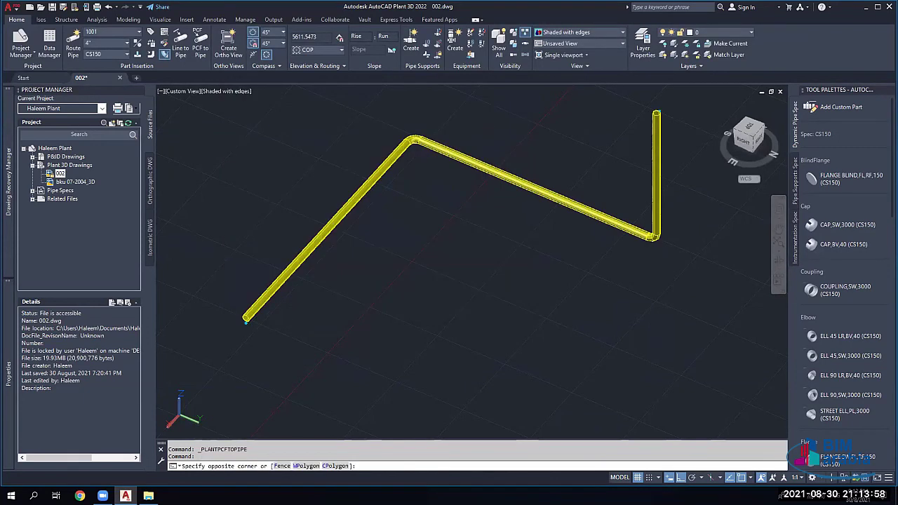
click(191, 293)
key(Delete)
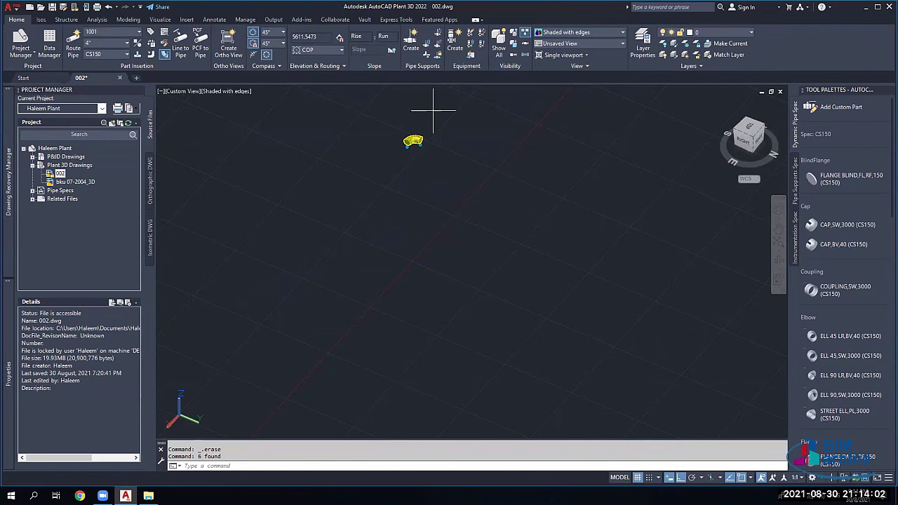
click(427, 115)
click(401, 150)
key(Delete)
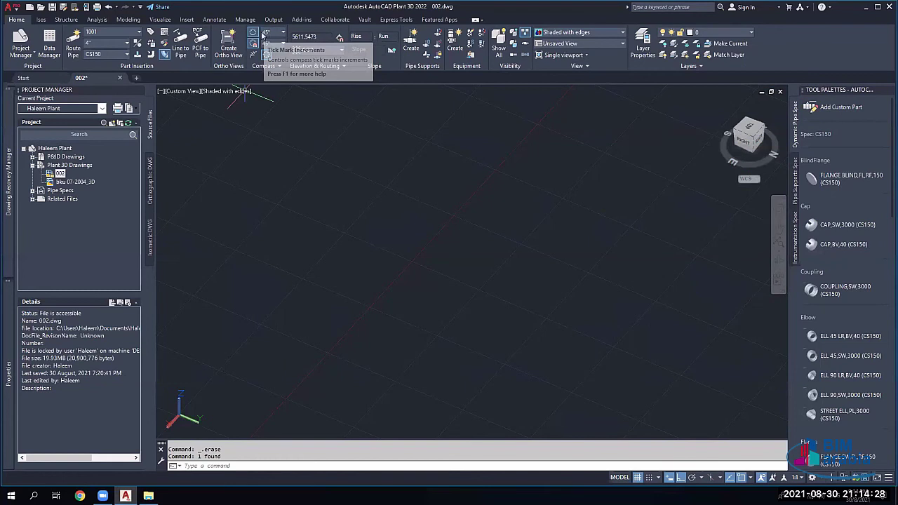
Step: Set the compass tick-mark angle increment to 23°
click(253, 33)
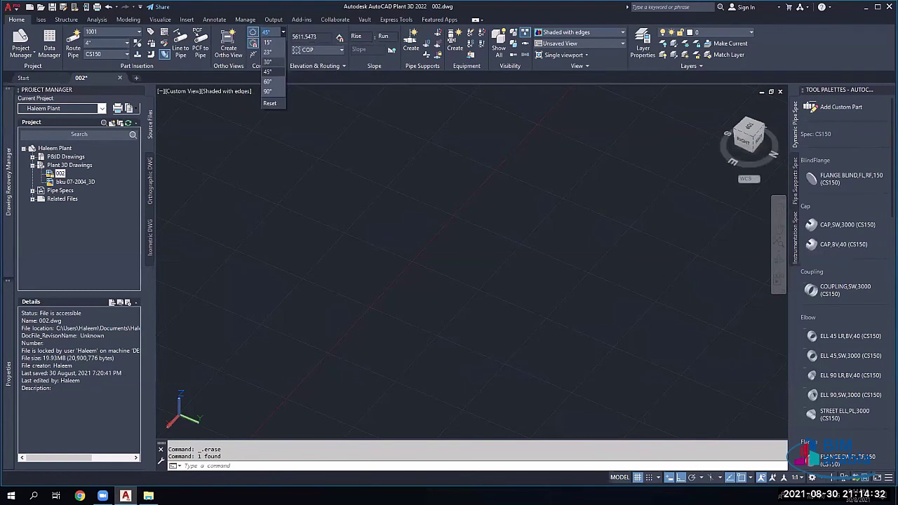
key(Escape)
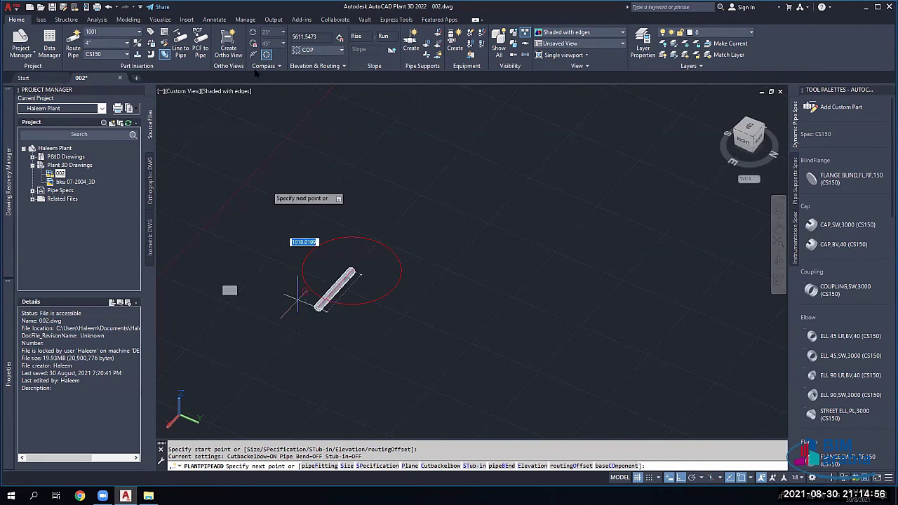
Step: Turn on the compass and snap toggles and route the first straight pipe segment
click(251, 34)
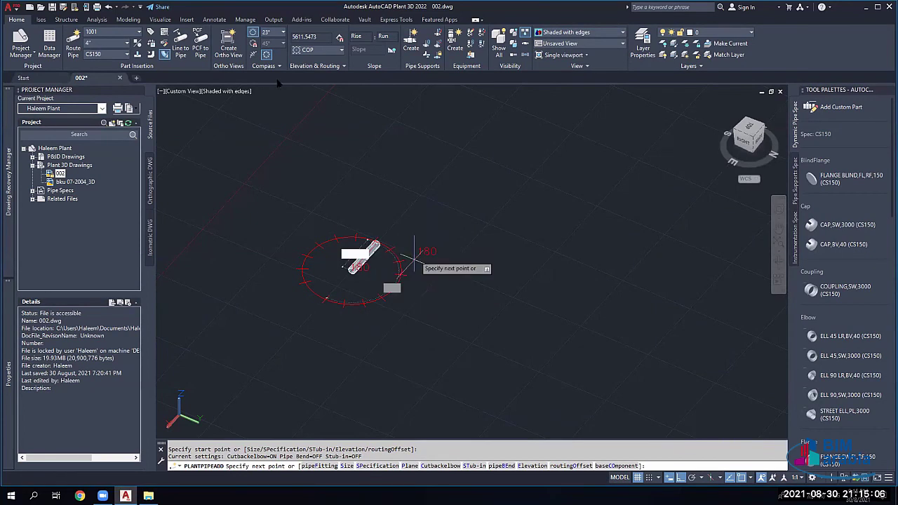
click(254, 44)
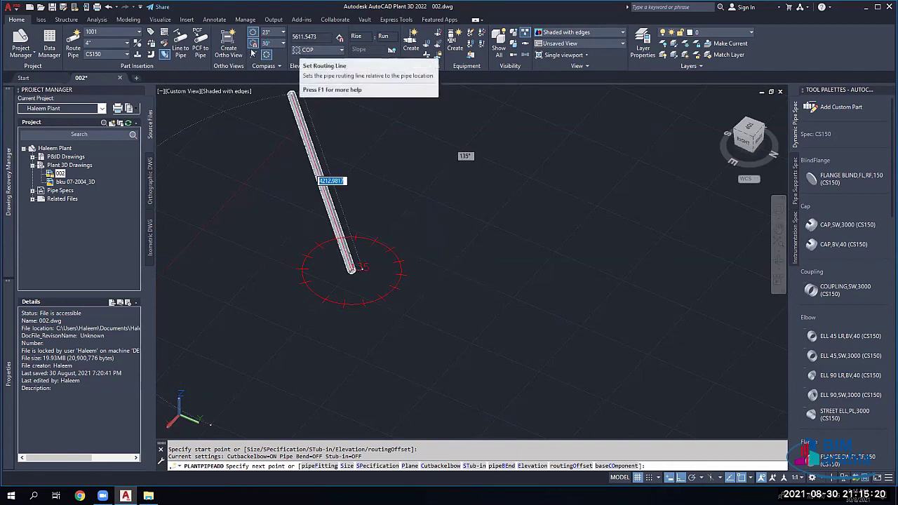
click(290, 91)
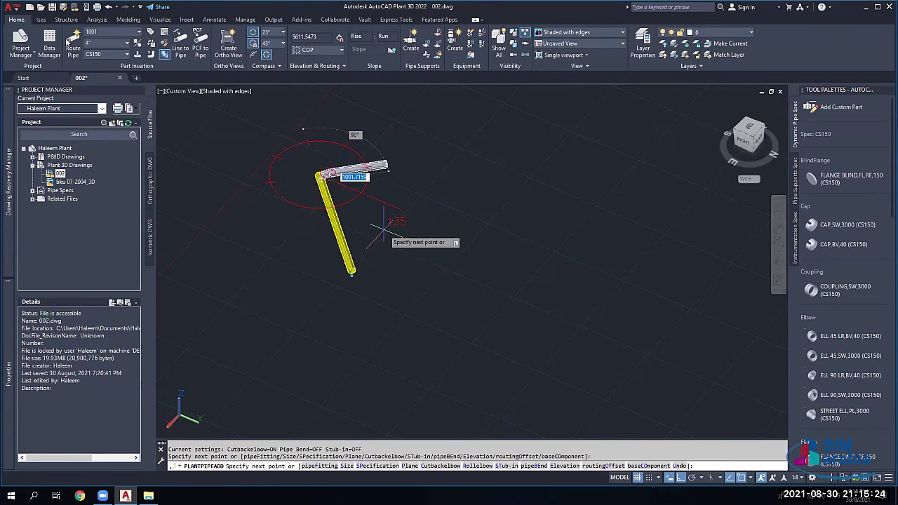
key(Return)
key(Return)
Step: With ortho turned off via F8, route a second straight pipe segment ending to the right
click(383, 191)
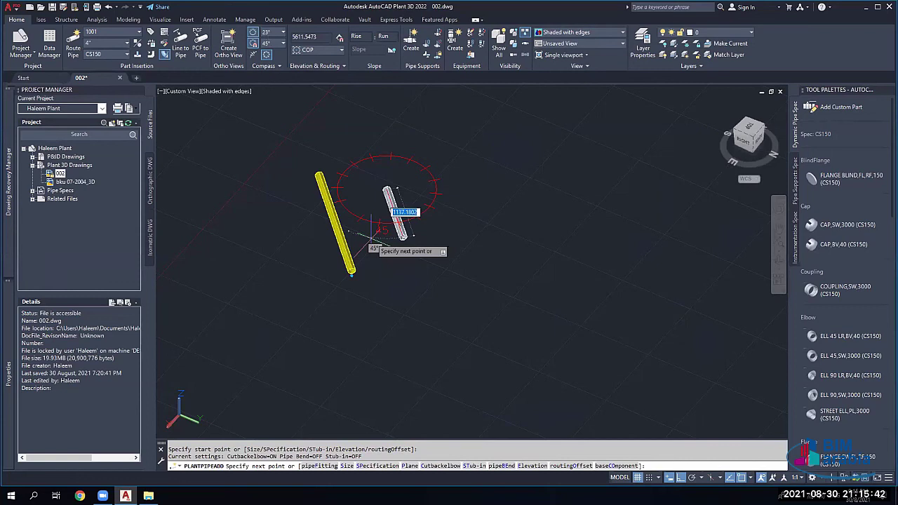
key(F8)
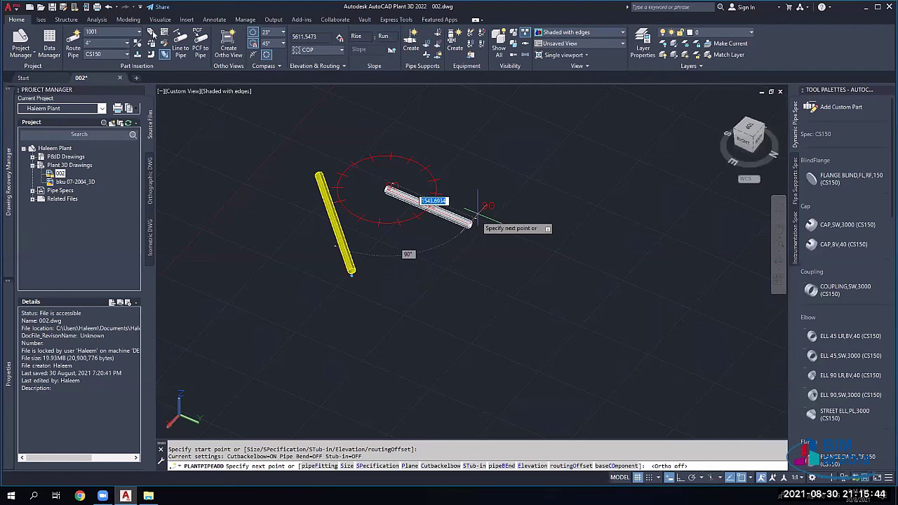
key(Escape)
click(73, 43)
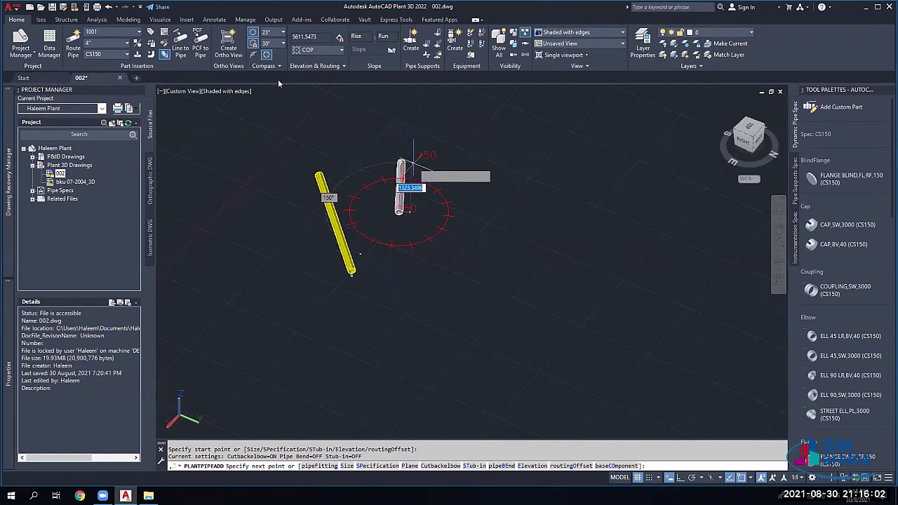
scroll(274, 43, down, 1)
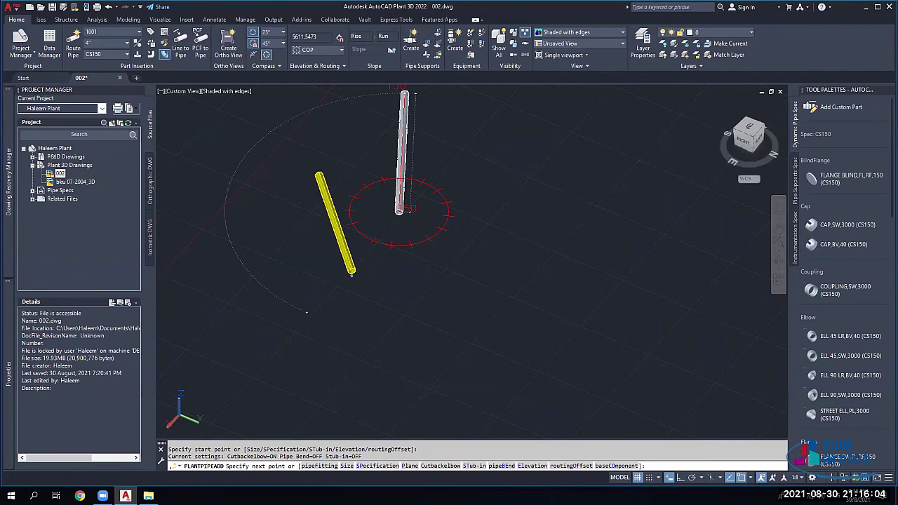
click(471, 203)
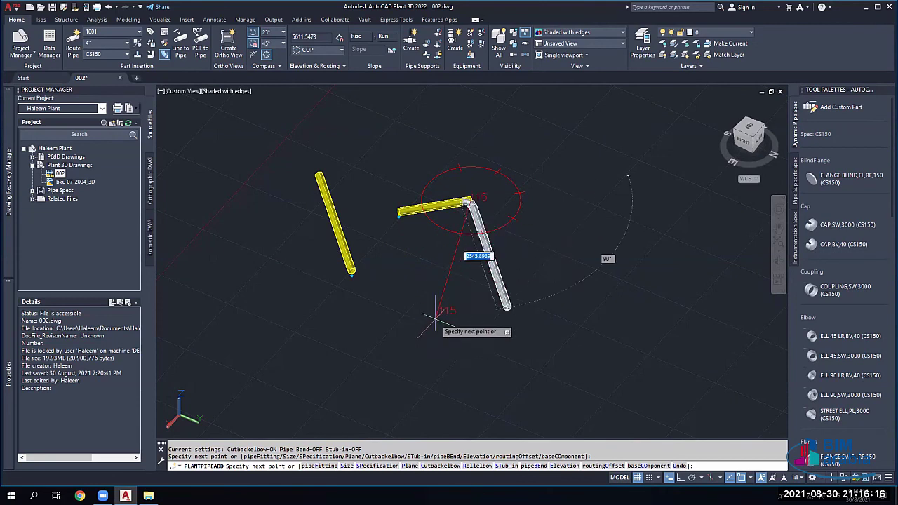
key(Escape)
key(Escape)
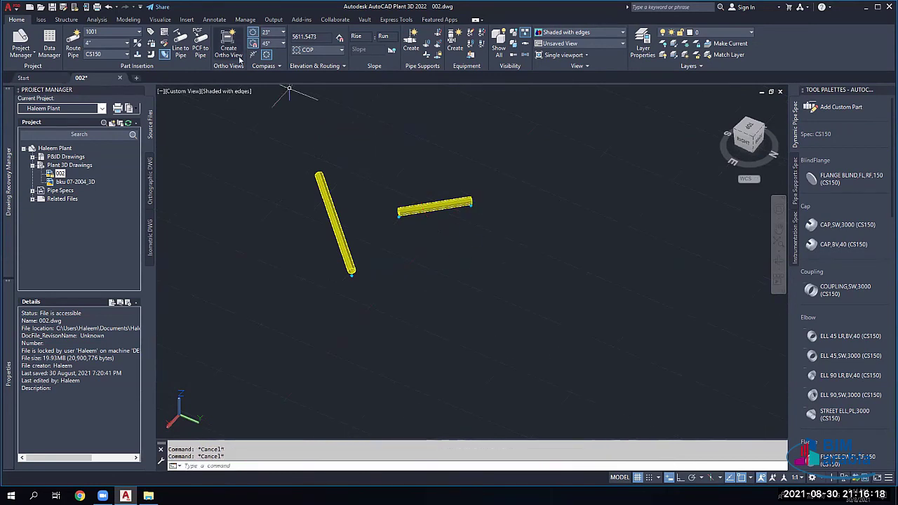
Step: Start one more pipe from a new point, then cancel it
key(Return)
click(416, 280)
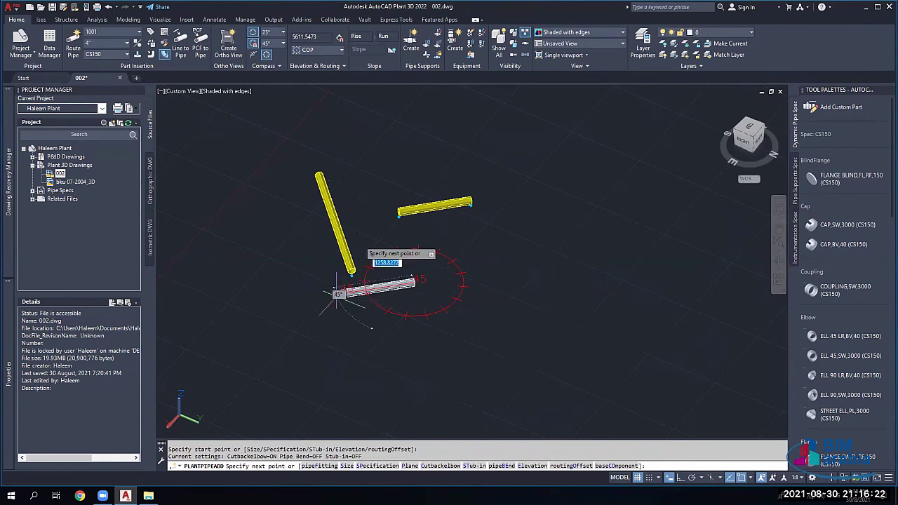
key(Escape)
key(Escape)
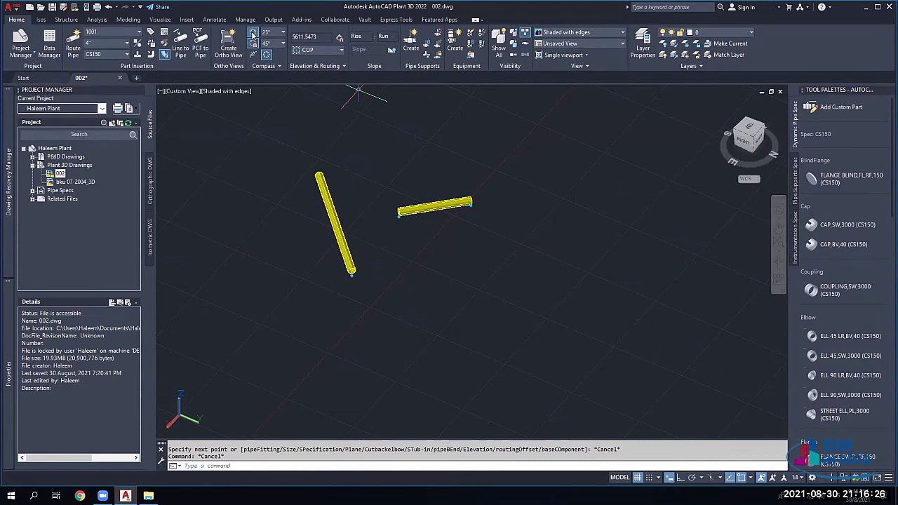
Step: Set the compass increment to 15° and route a short diagonal pipe
click(283, 32)
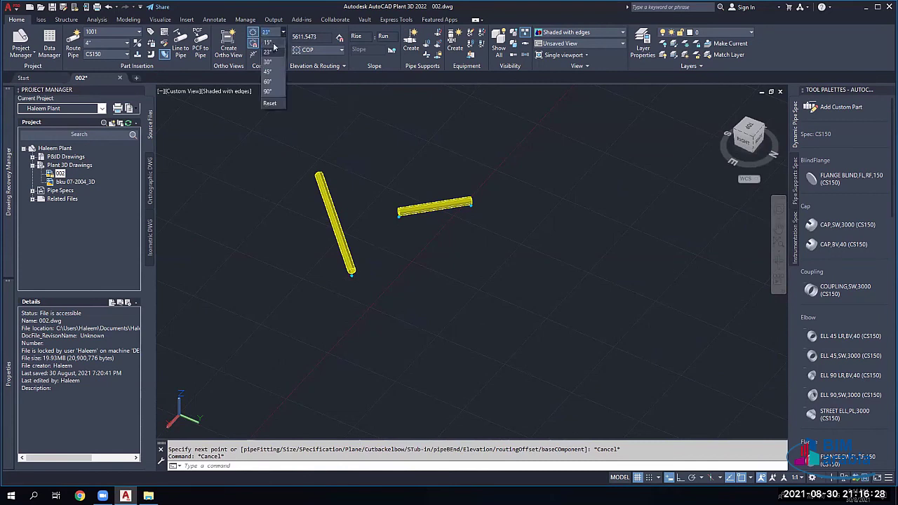
click(268, 42)
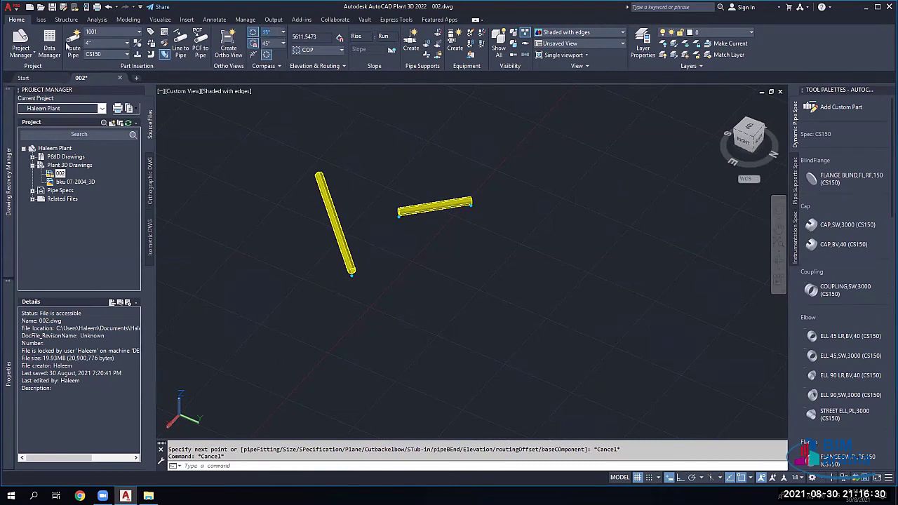
key(Return)
click(470, 334)
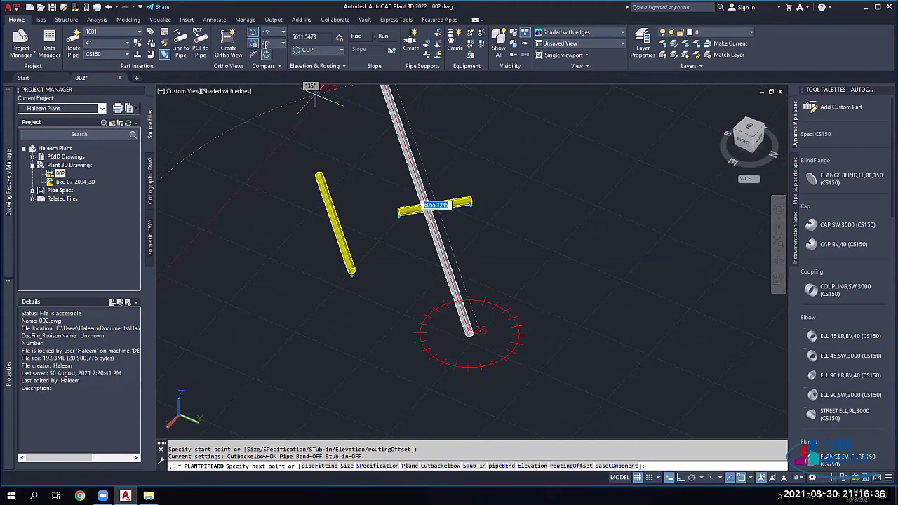
click(284, 43)
click(277, 59)
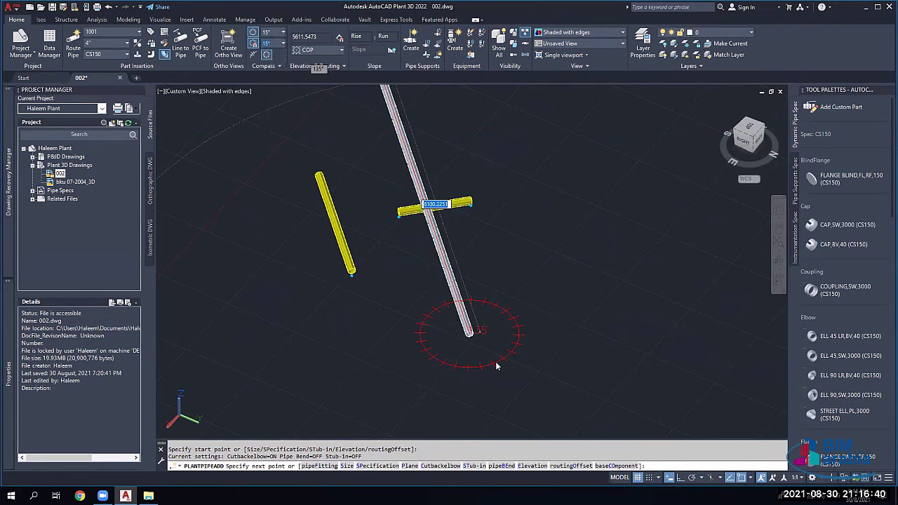
click(506, 290)
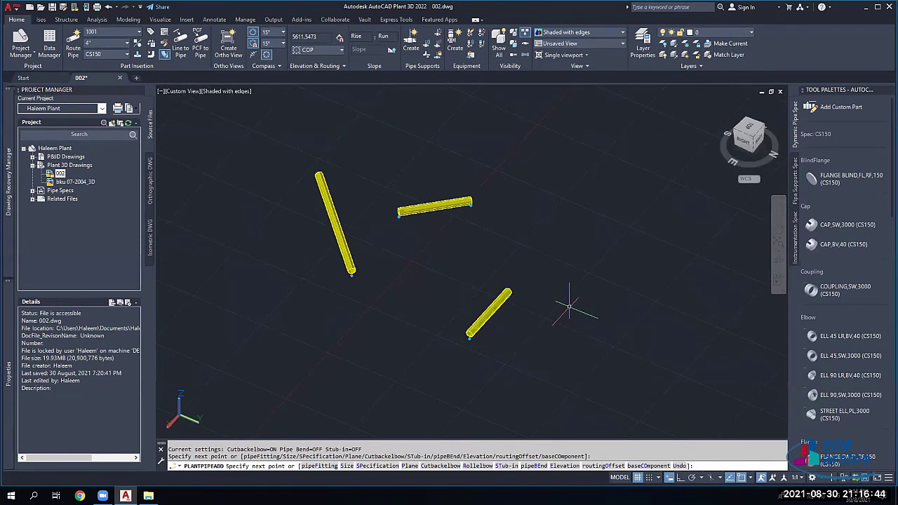
key(Escape)
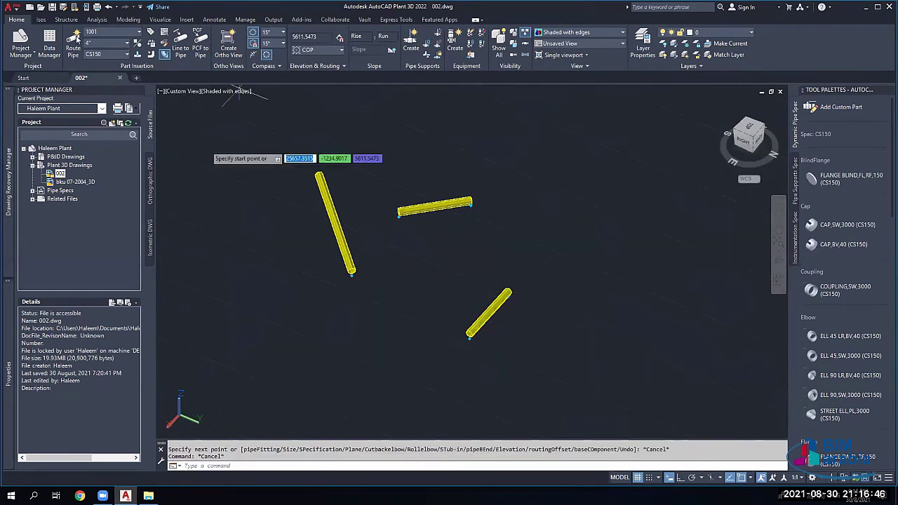
Step: Set both compass snap angle dropdowns to 45°
click(275, 295)
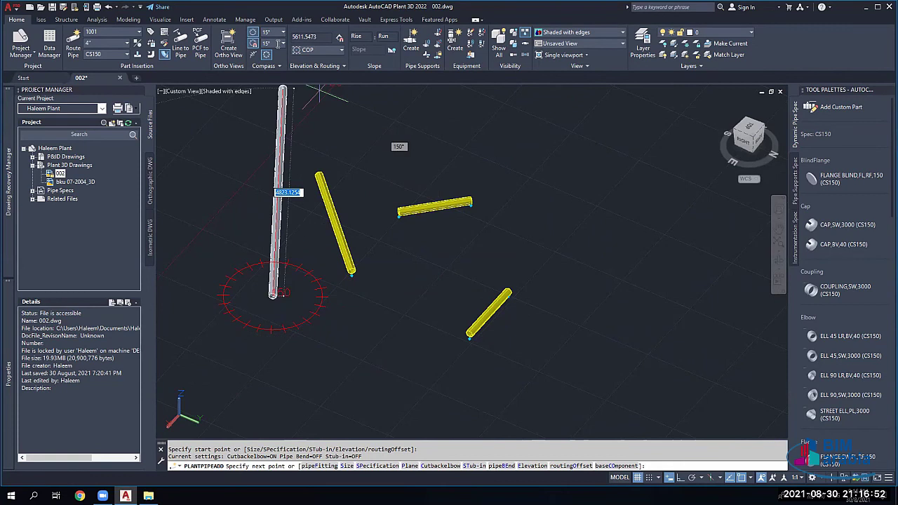
key(Escape)
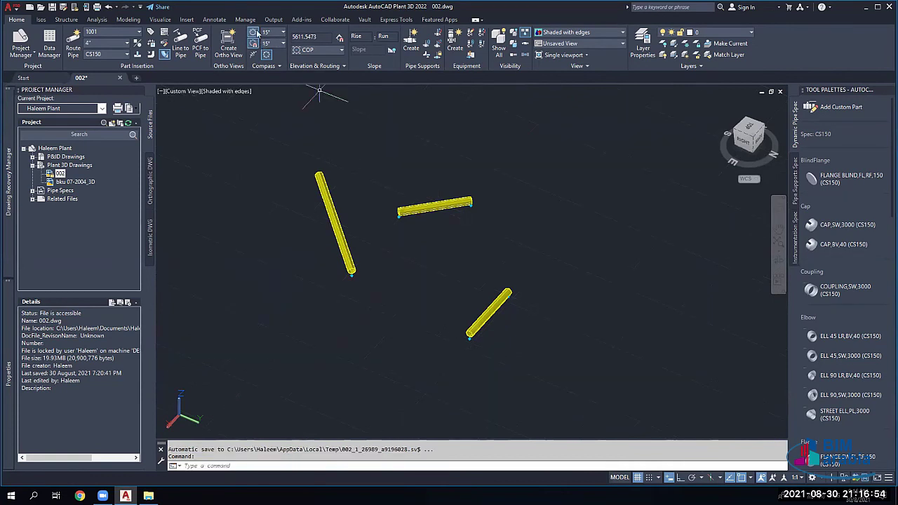
click(277, 32)
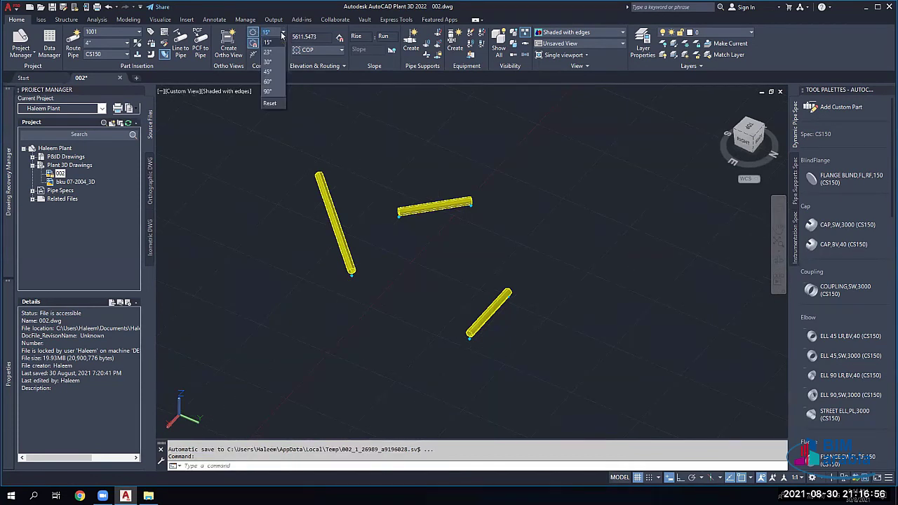
click(268, 73)
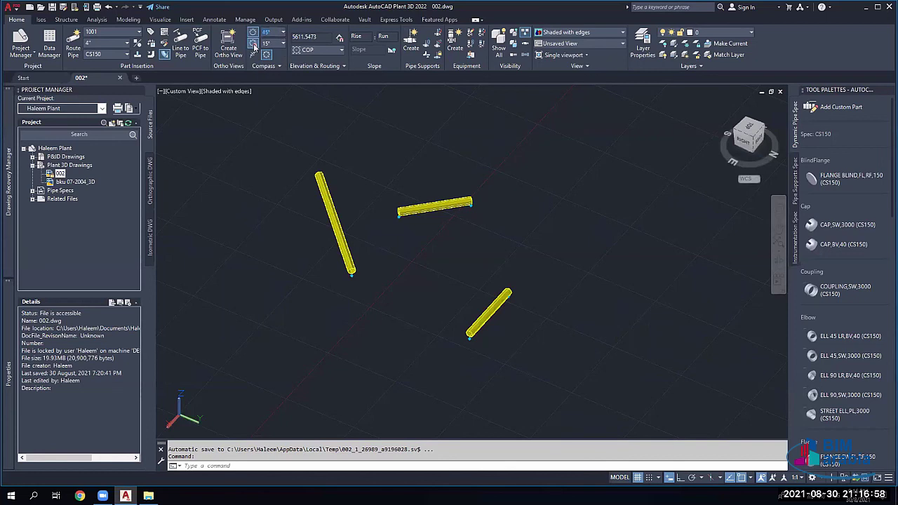
click(284, 43)
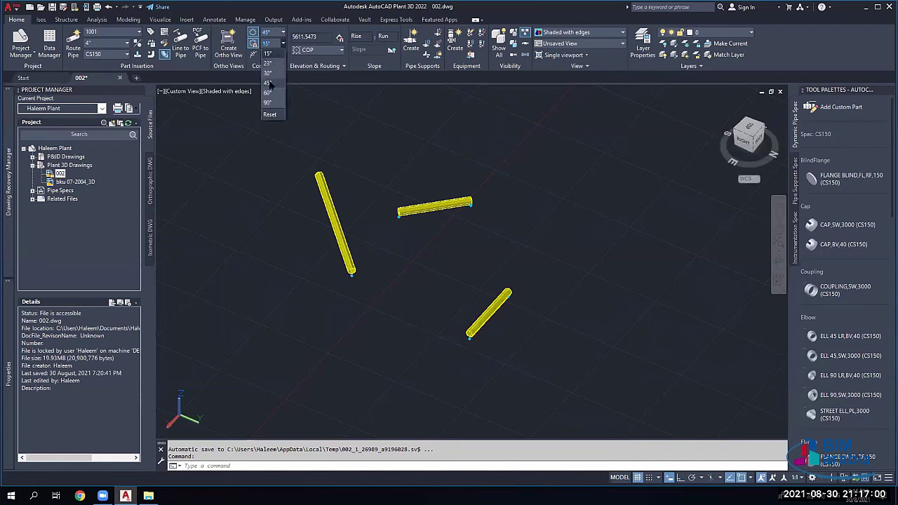
click(265, 45)
text(45)
key(Return)
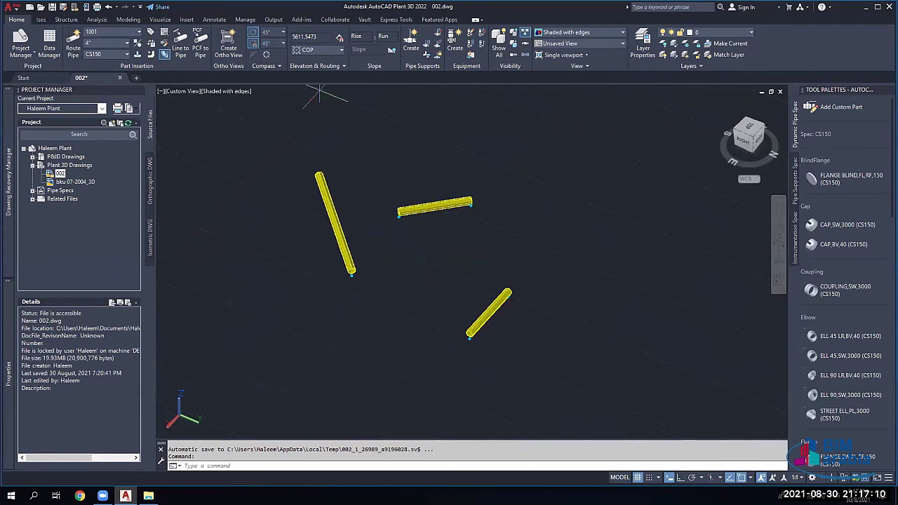
Step: Turn on the routing compass and tolerances, then start a new pipe from a picked point
click(273, 246)
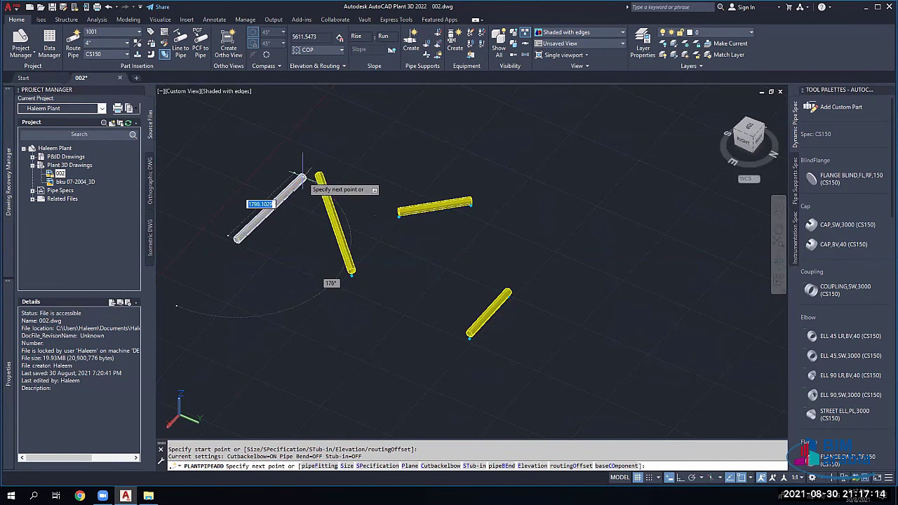
key(Escape)
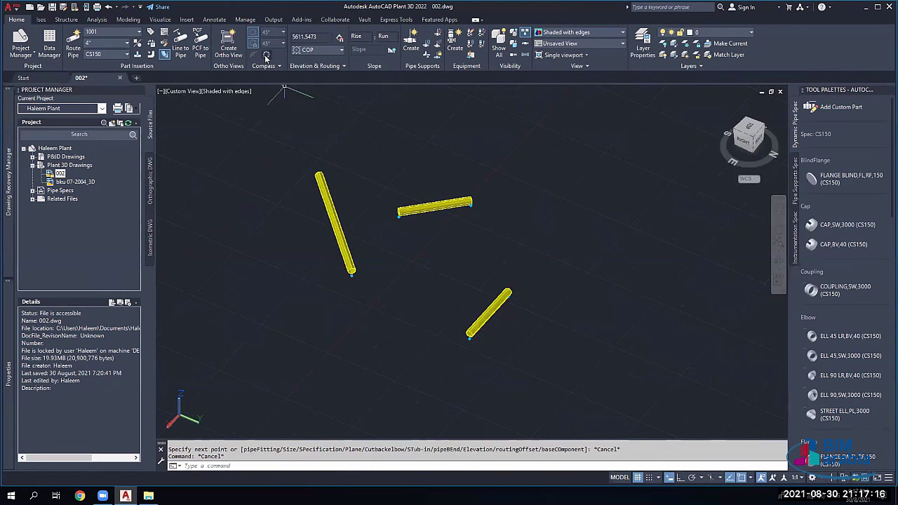
click(266, 56)
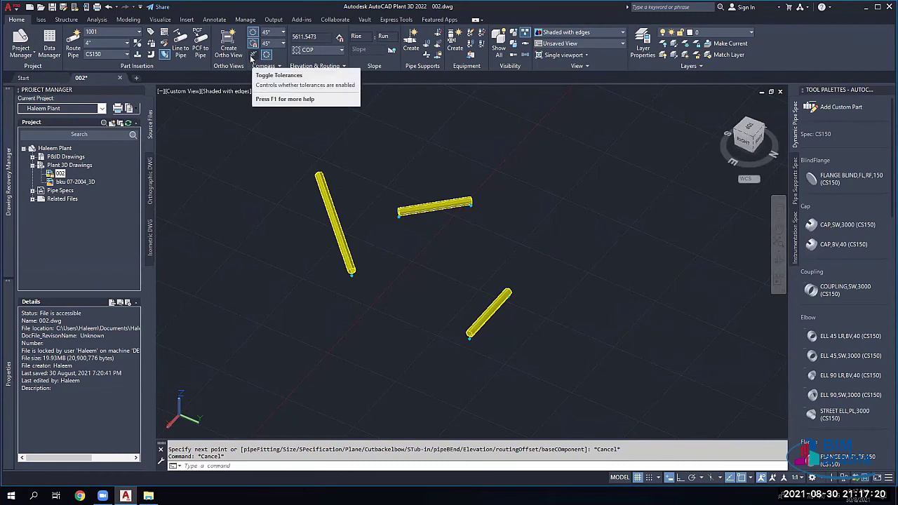
click(252, 56)
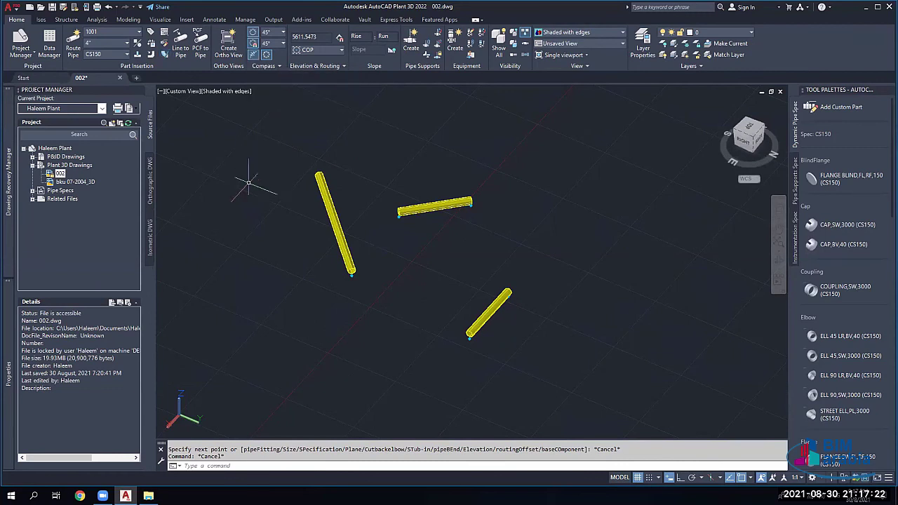
click(73, 46)
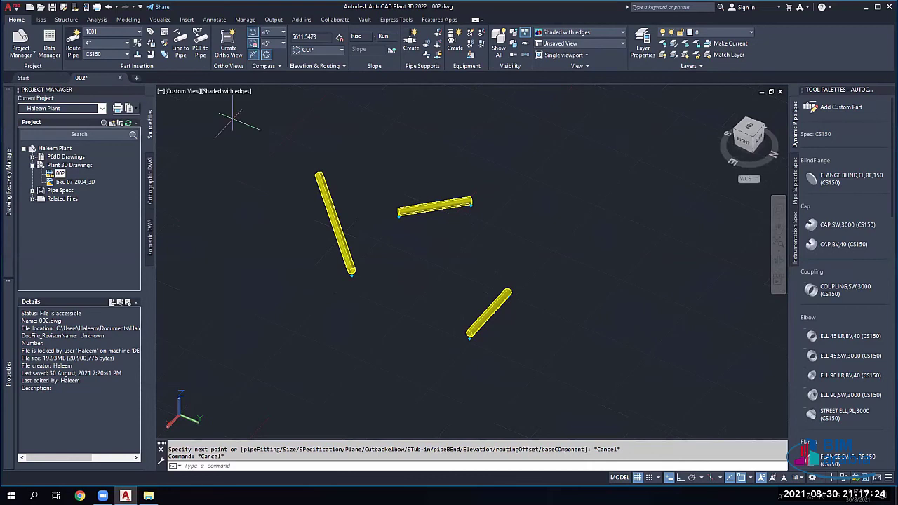
click(232, 212)
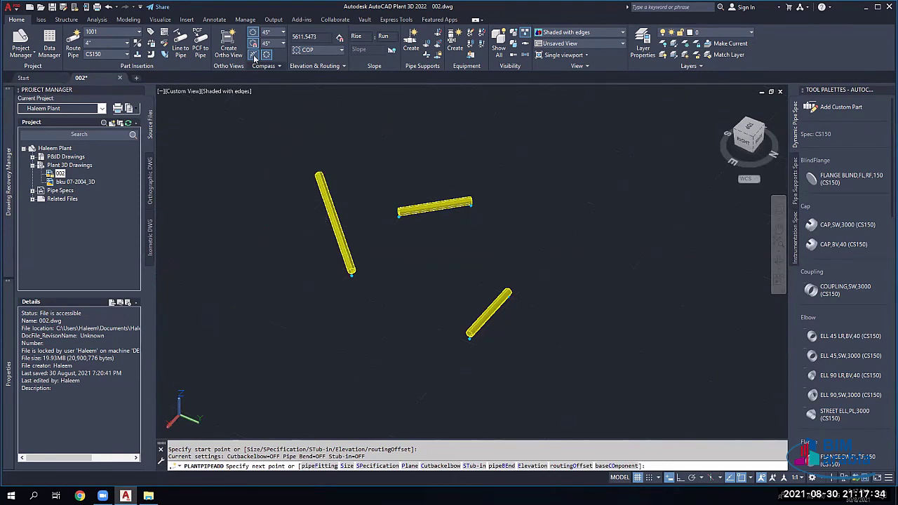
Step: Cancel the pending route and turn on Toggle Elevation Snap beside the elevation field
key(Escape)
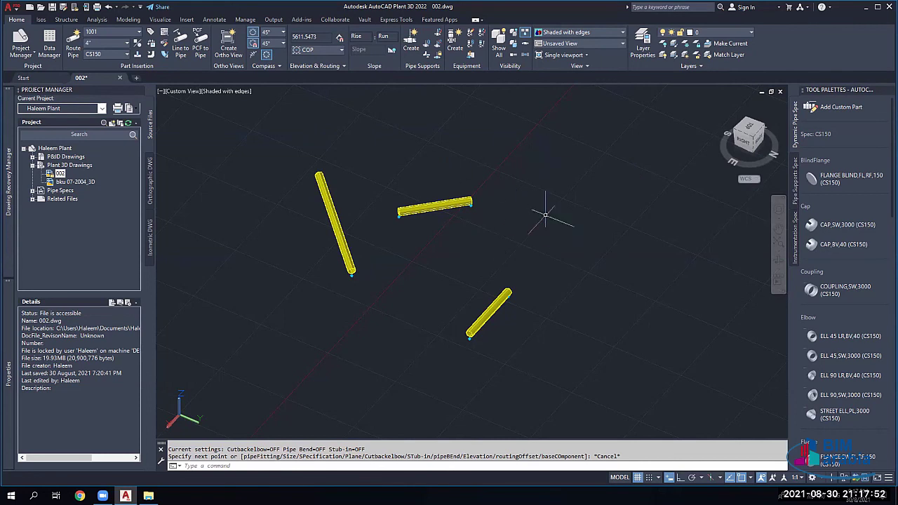
click(315, 41)
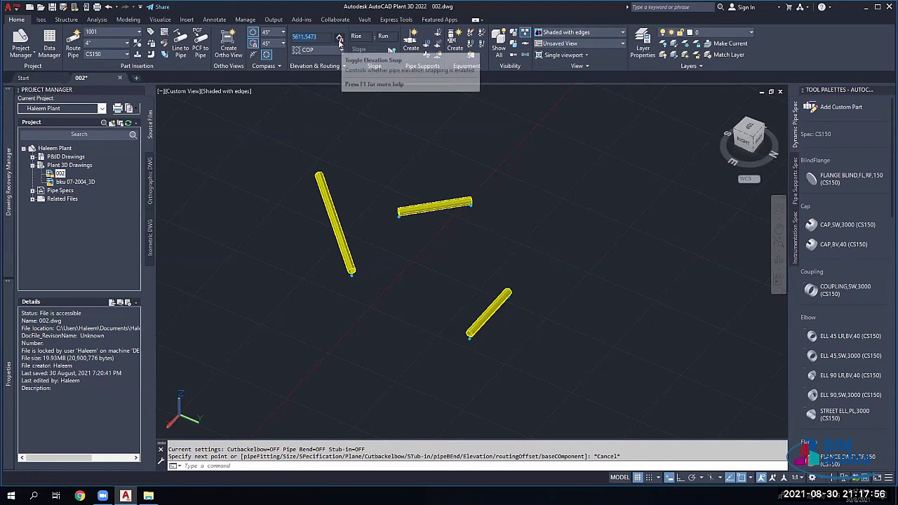
click(340, 40)
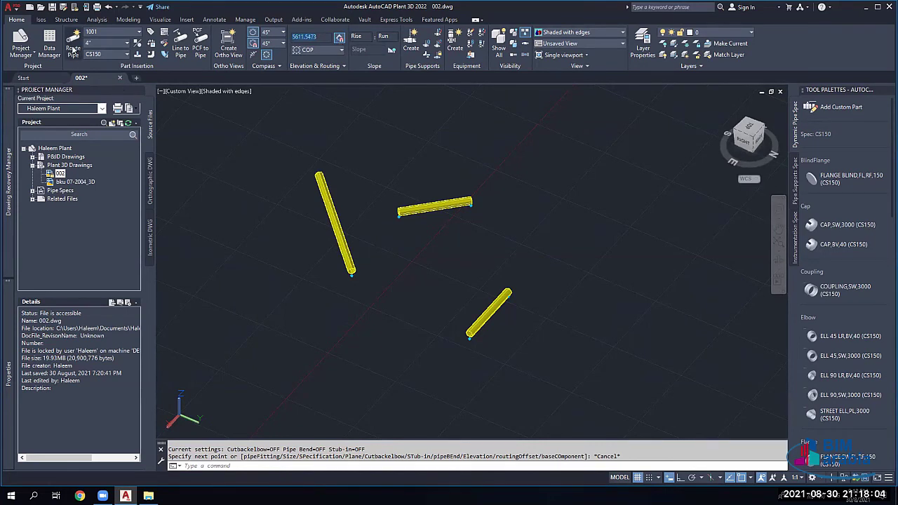
Step: Route a straight top pipe at elevation 2000 between two points and select it
key(Return)
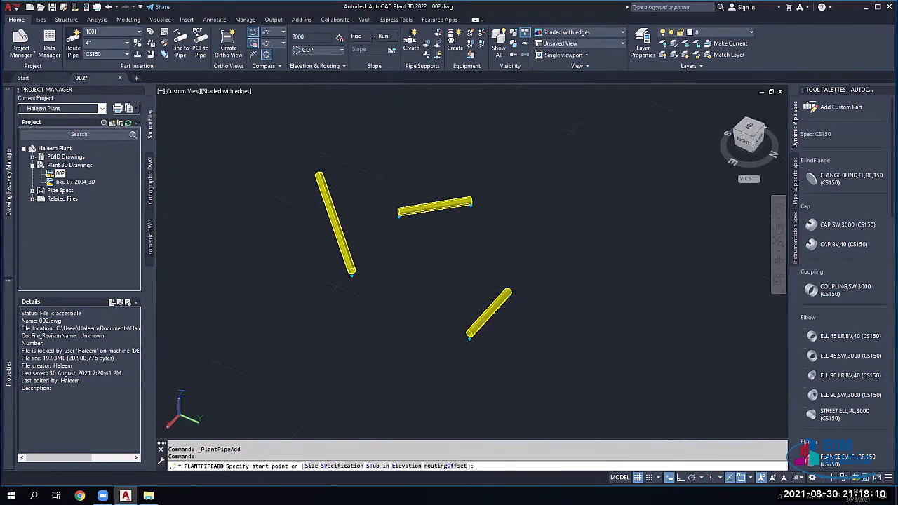
click(392, 149)
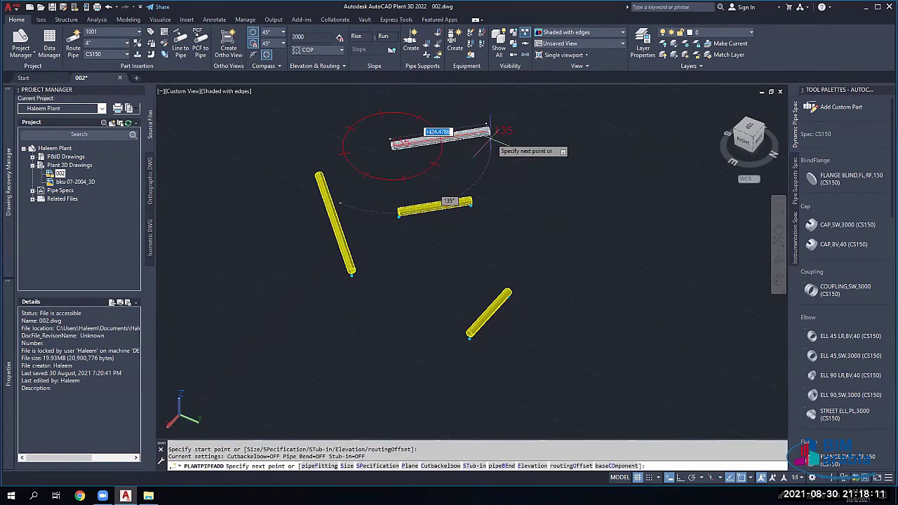
click(541, 126)
key(Escape)
click(426, 130)
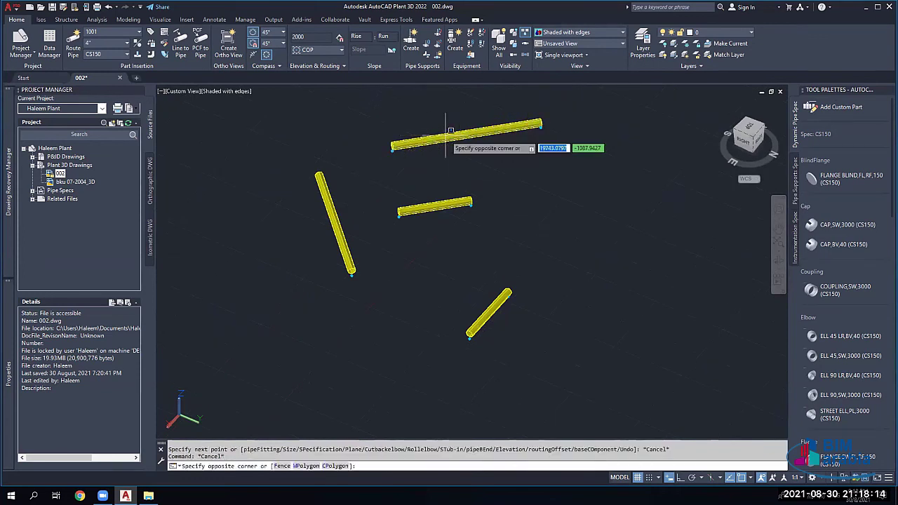
click(448, 131)
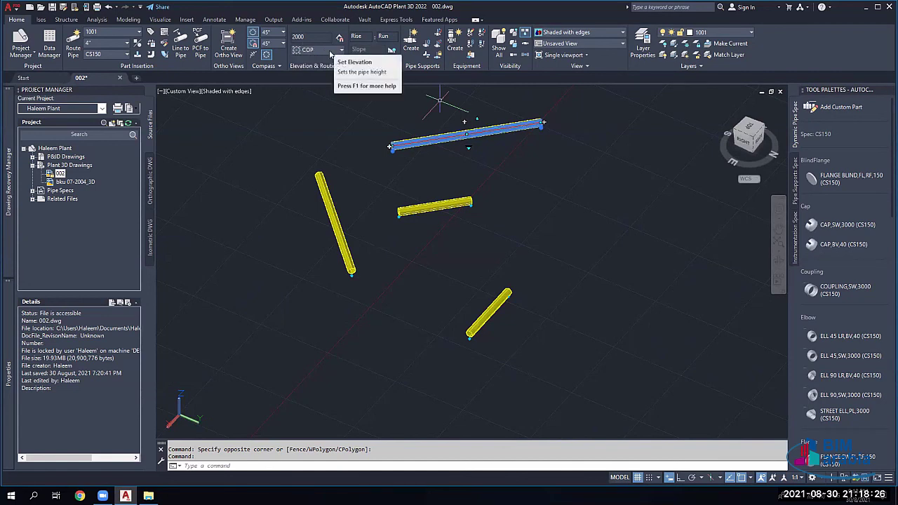
Step: Keep centre-of-pipe (COP) as the routing line at elevation 2000
click(315, 49)
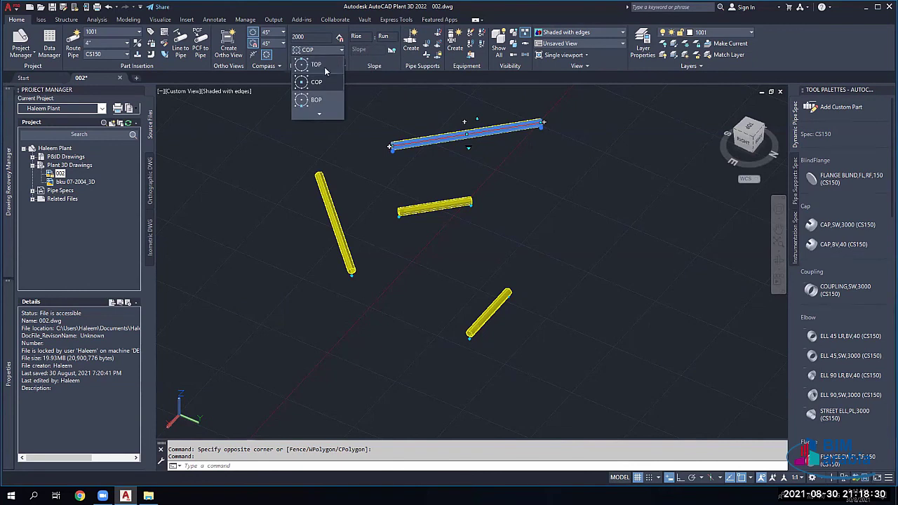
click(319, 114)
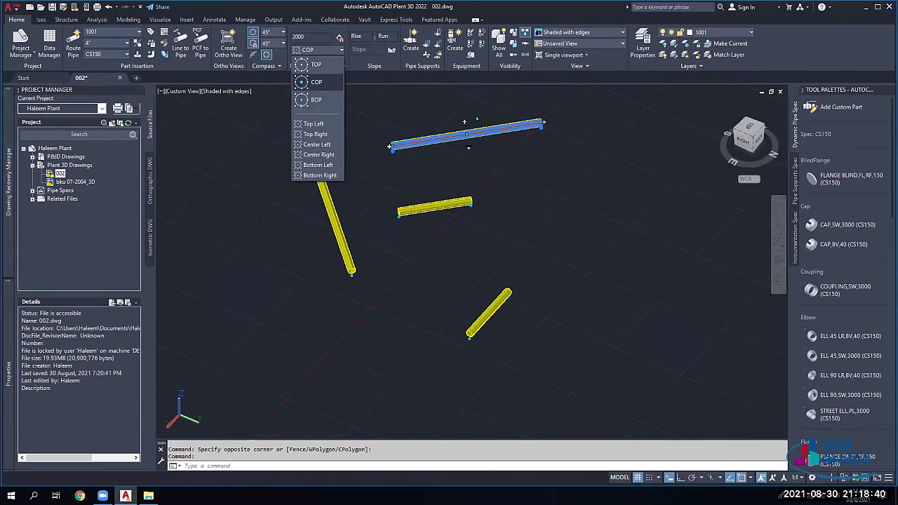
click(343, 87)
click(314, 41)
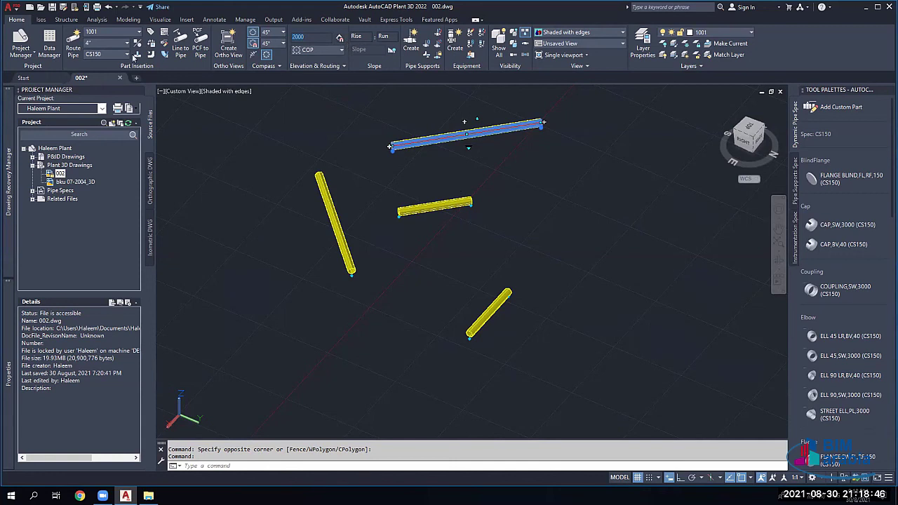
Step: Route a straight pipe to the lower right between two points, then orbit the view
click(70, 42)
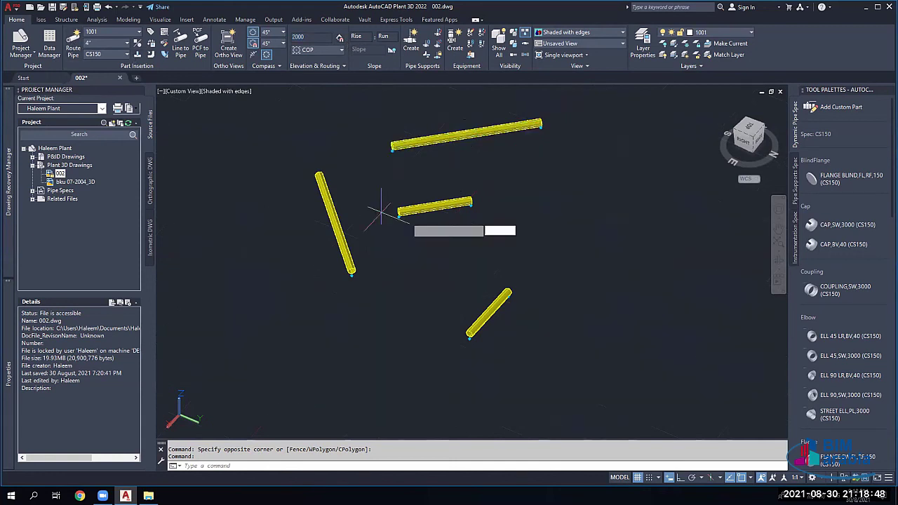
click(501, 263)
click(666, 237)
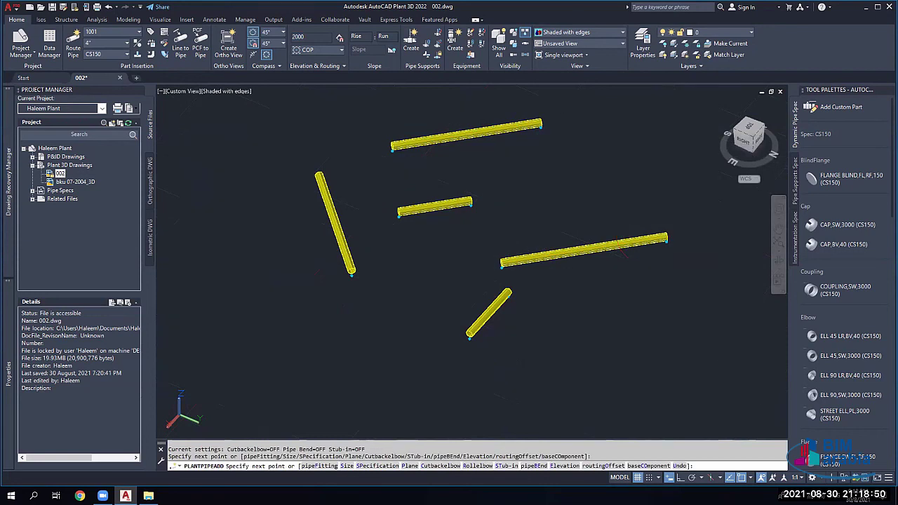
key(Escape)
shift+middle_drag(536, 238, 558, 234)
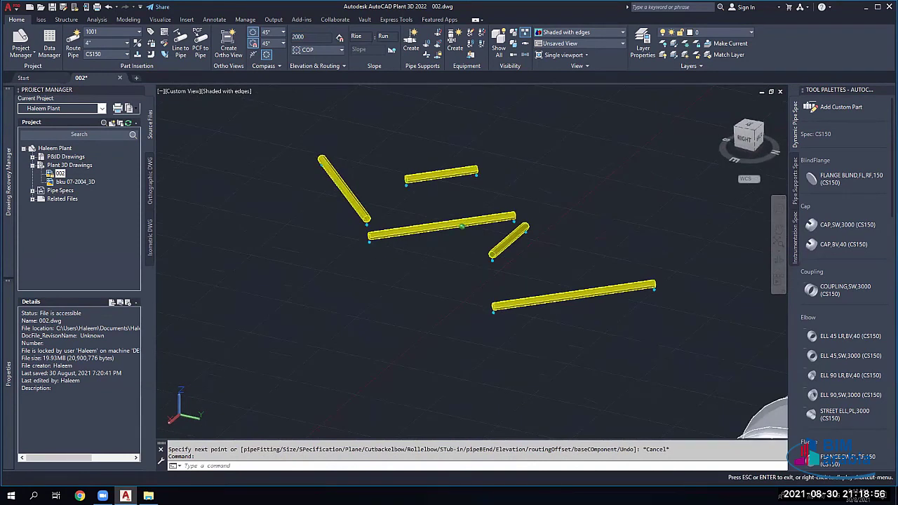
Step: Window-select all five test pipes and delete them
click(551, 326)
click(276, 158)
key(Delete)
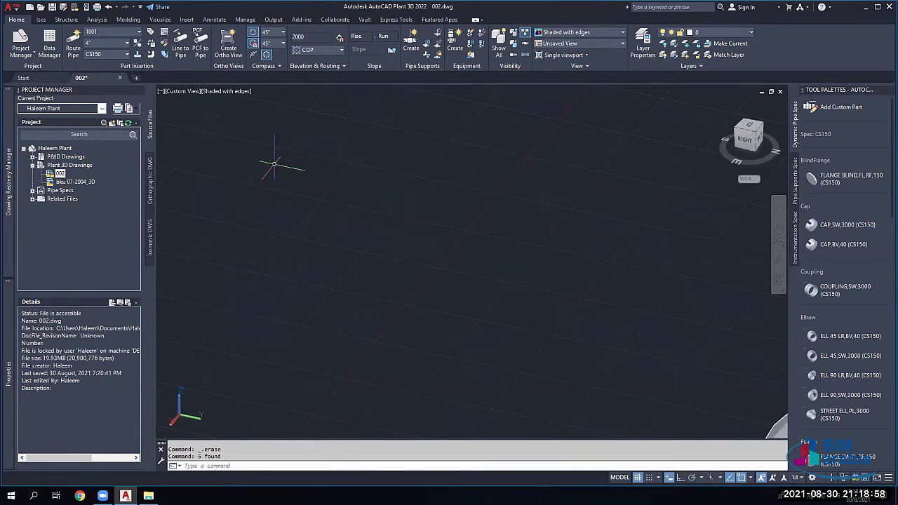
Step: Switch the routing line to bottom-of-pipe (BOP) and bring the steel structure into view
click(320, 53)
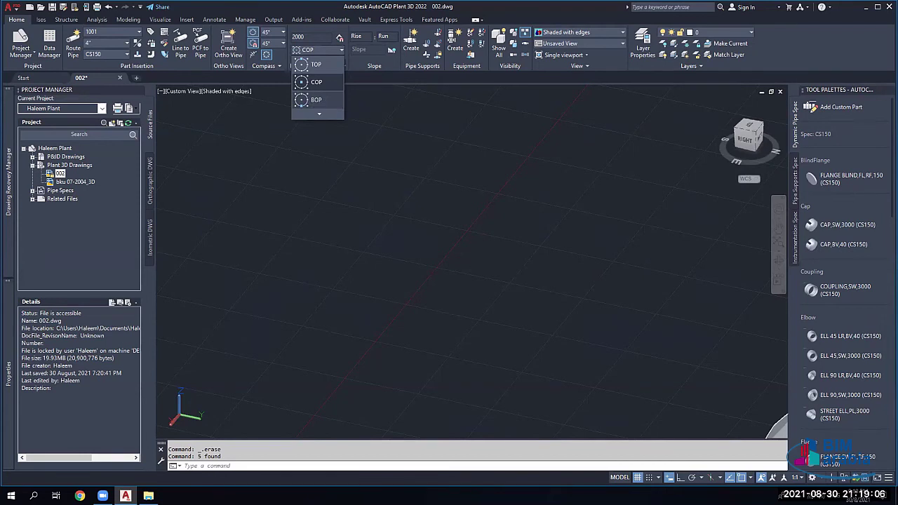
click(317, 101)
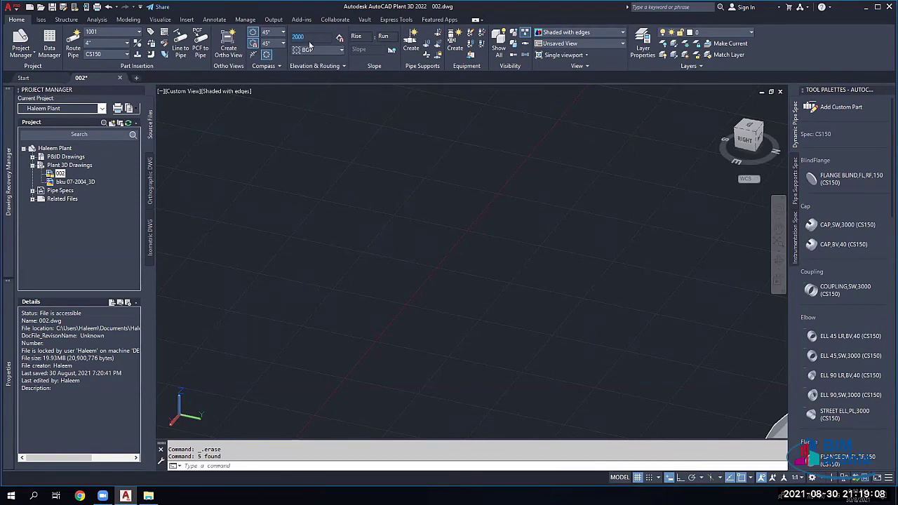
scroll(470, 263, down, 3)
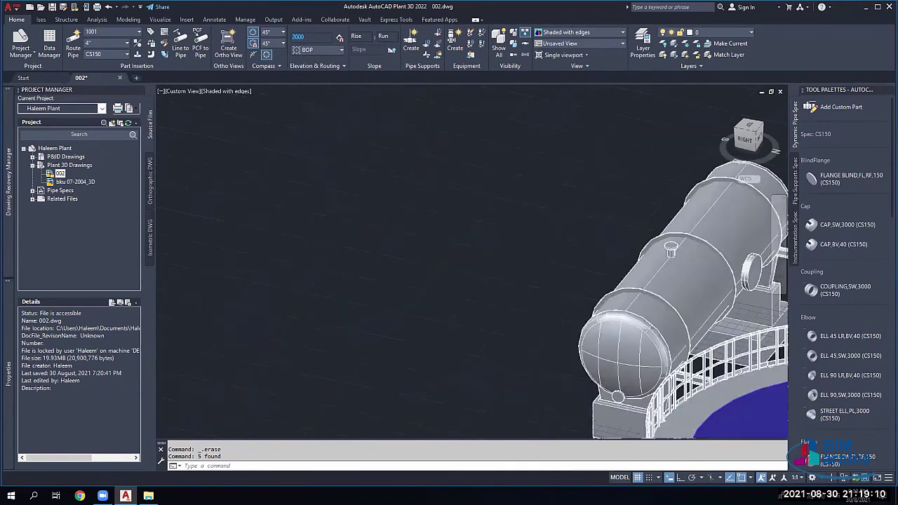
scroll(467, 165, down, 2)
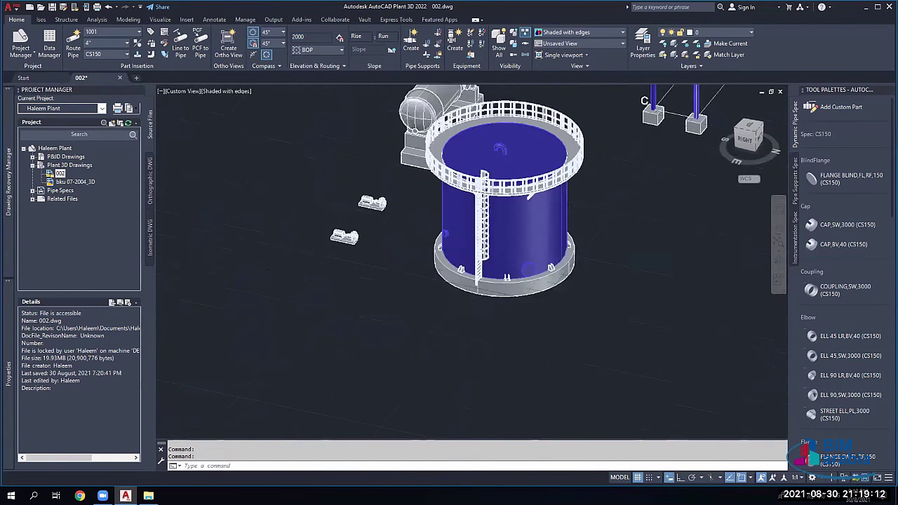
scroll(467, 165, down, 2)
middle_drag(584, 175, 469, 310)
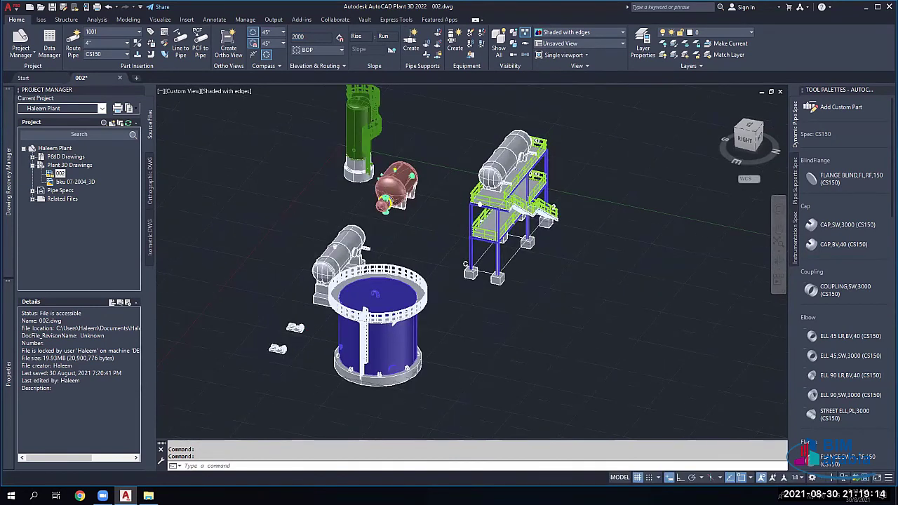
scroll(394, 247, up, 3)
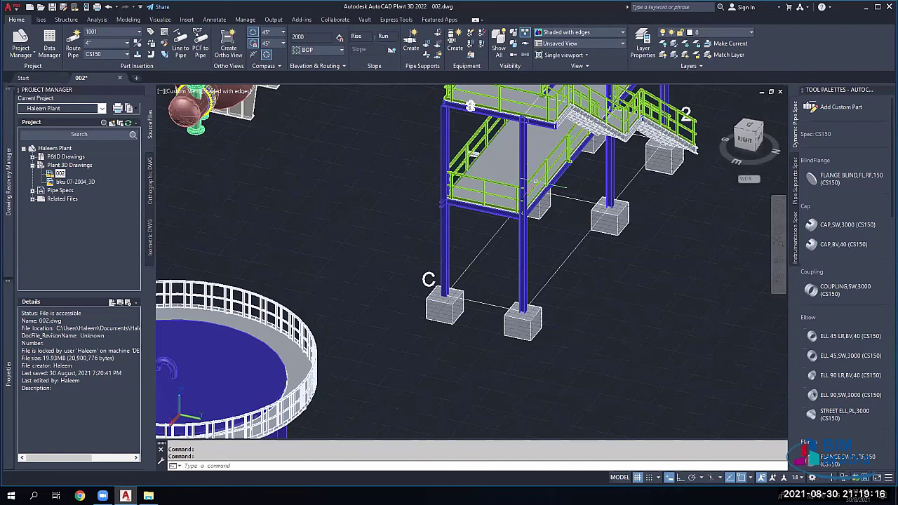
middle_drag(536, 181, 393, 175)
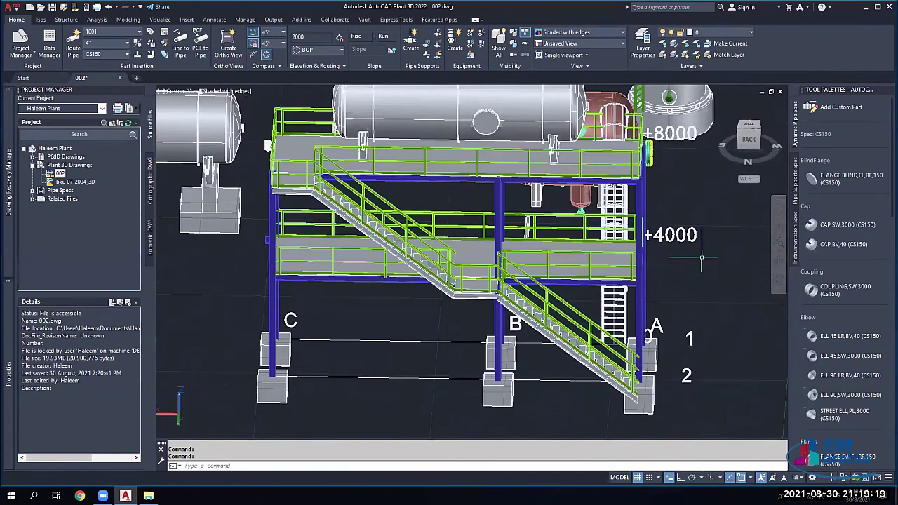
click(318, 42)
Step: Set the routing elevation to 4000 and route a test pipe on the platform level
text(4000)
click(73, 48)
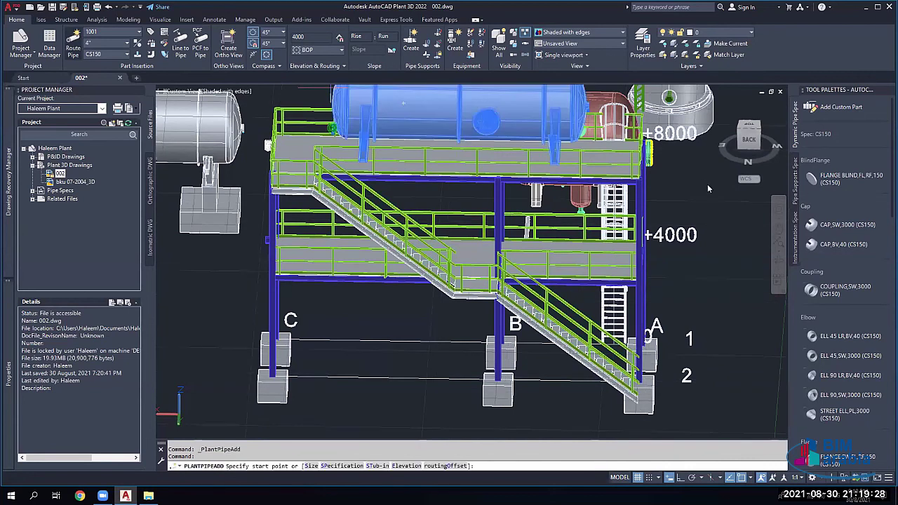
click(707, 184)
right_click(767, 190)
click(782, 210)
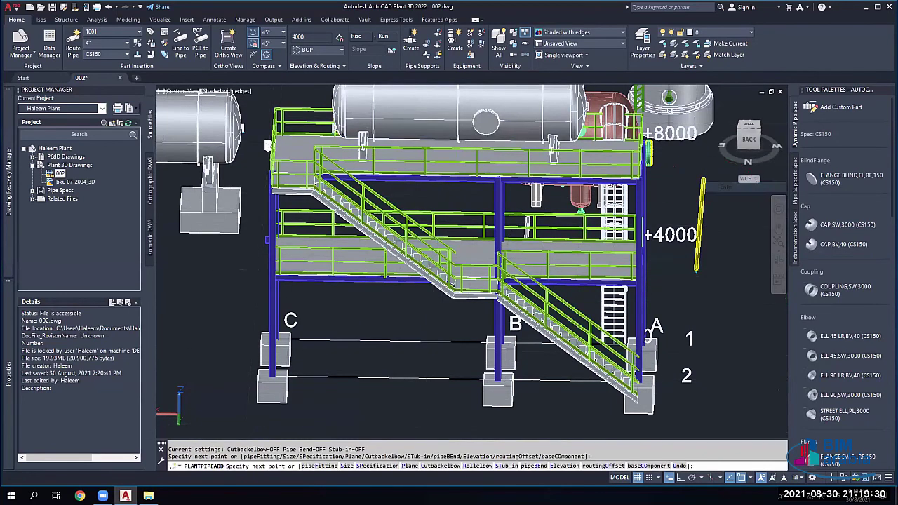
key(Return)
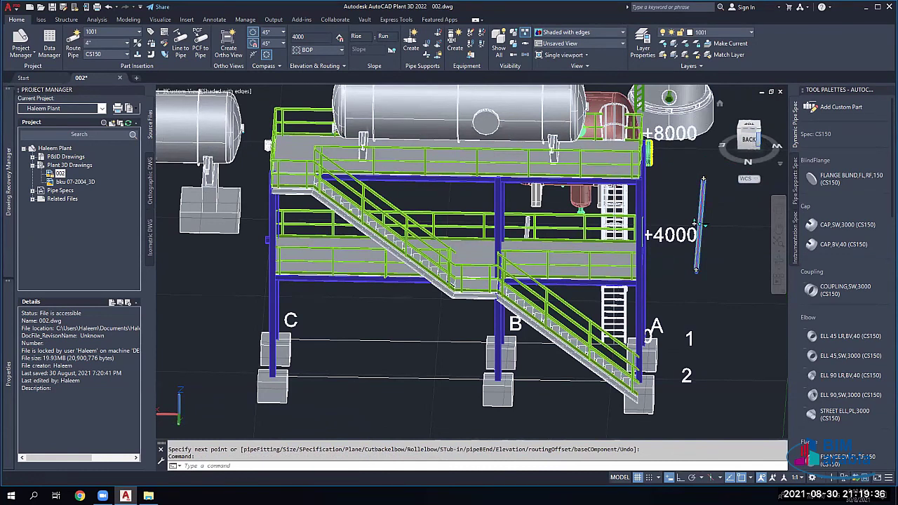
Step: Orbit to inspect the test pipe, then window-select and delete it
shift+middle_drag(694, 225, 467, 260)
scroll(354, 266, up, 6)
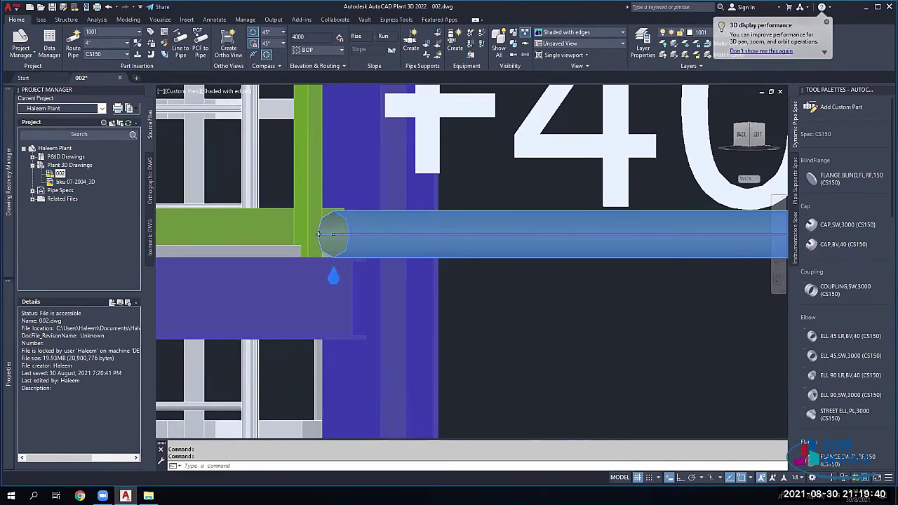
scroll(336, 239, down, 4)
scroll(336, 239, down, 2)
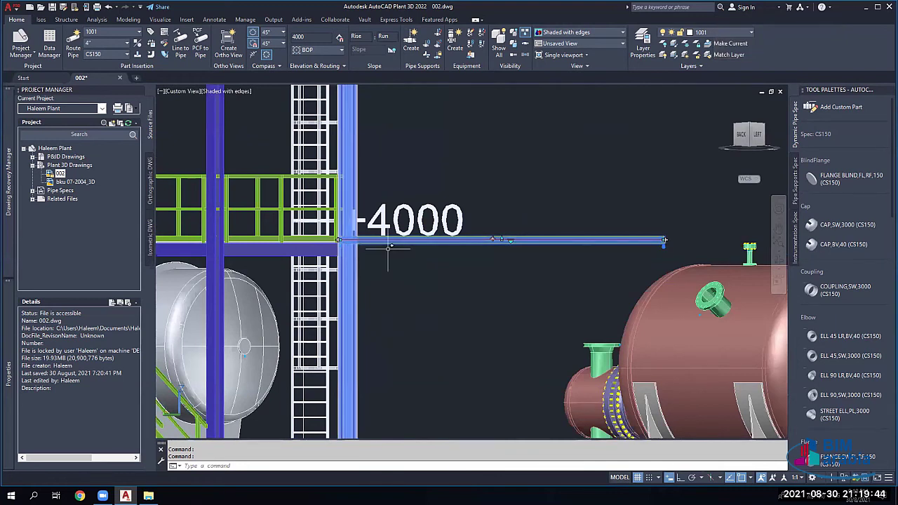
click(611, 240)
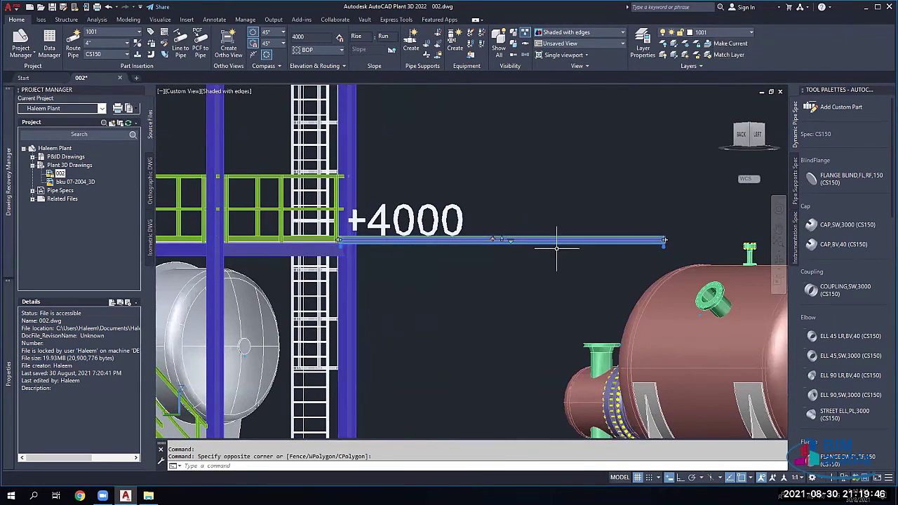
click(556, 248)
key(Delete)
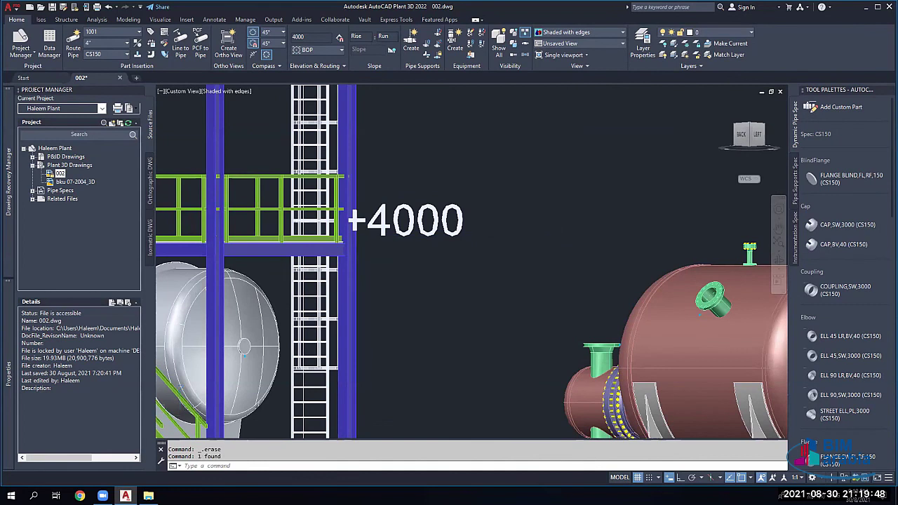
scroll(497, 276, down, 5)
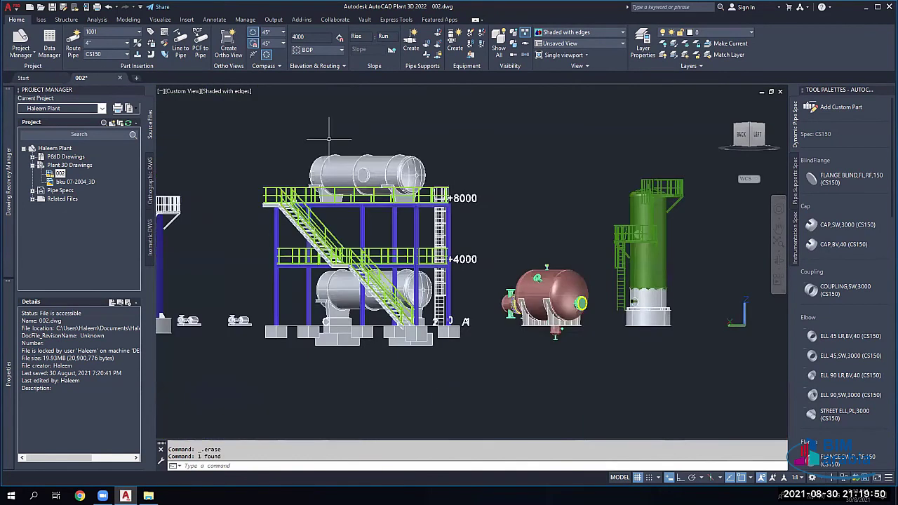
Step: Toggle Dynamic Input in the status bar customization list and leave it on
middle_drag(281, 153, 276, 234)
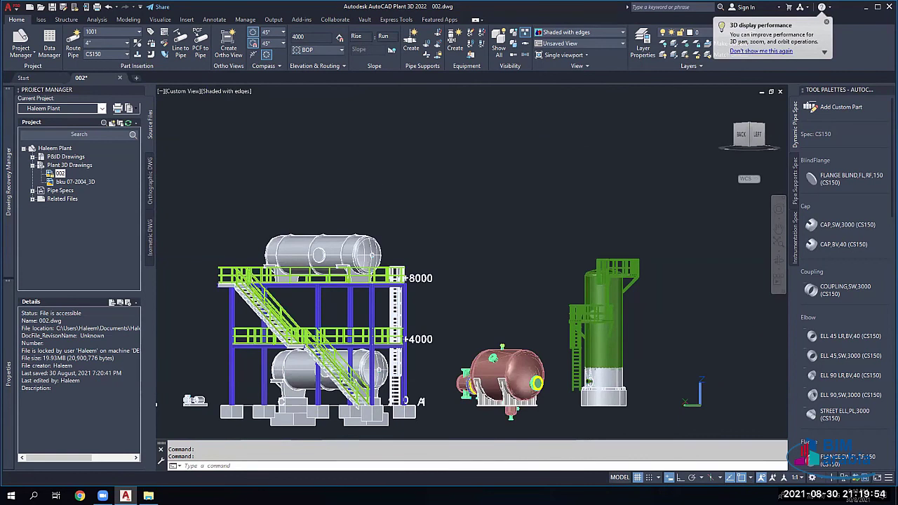
middle_drag(358, 184, 331, 274)
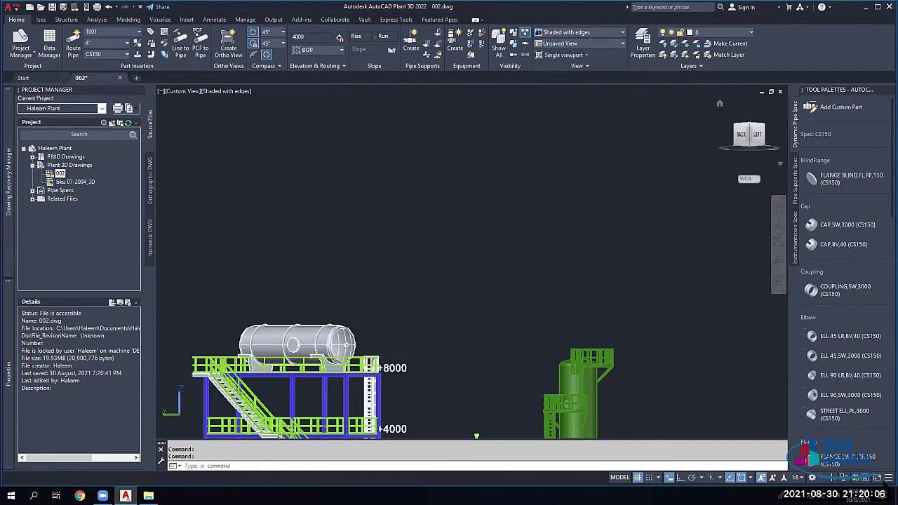
click(887, 480)
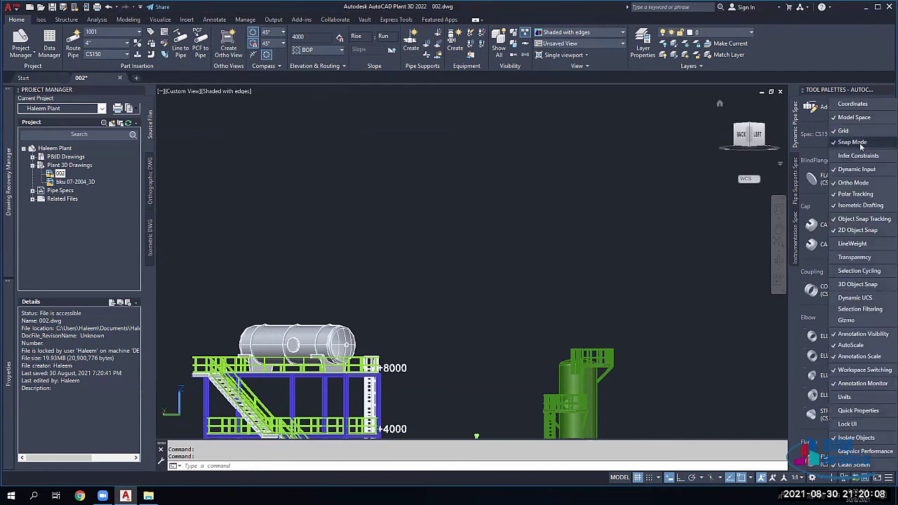
click(874, 171)
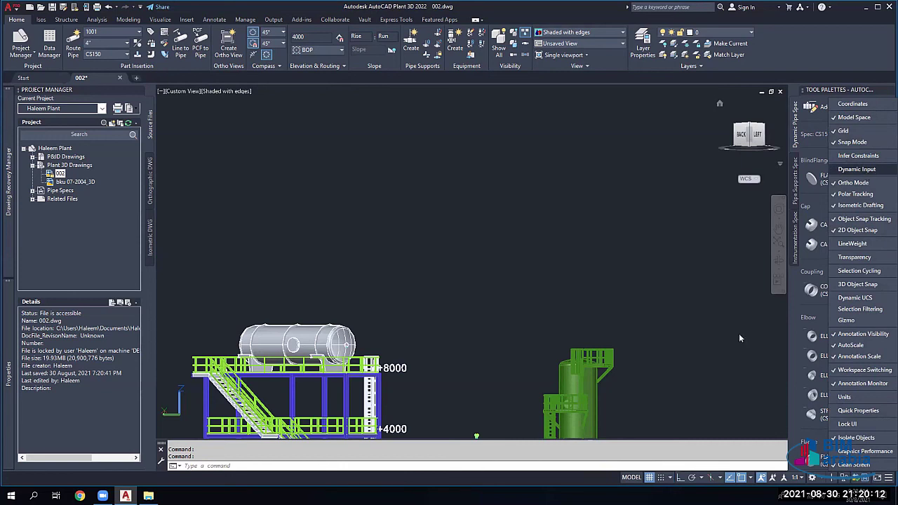
click(857, 169)
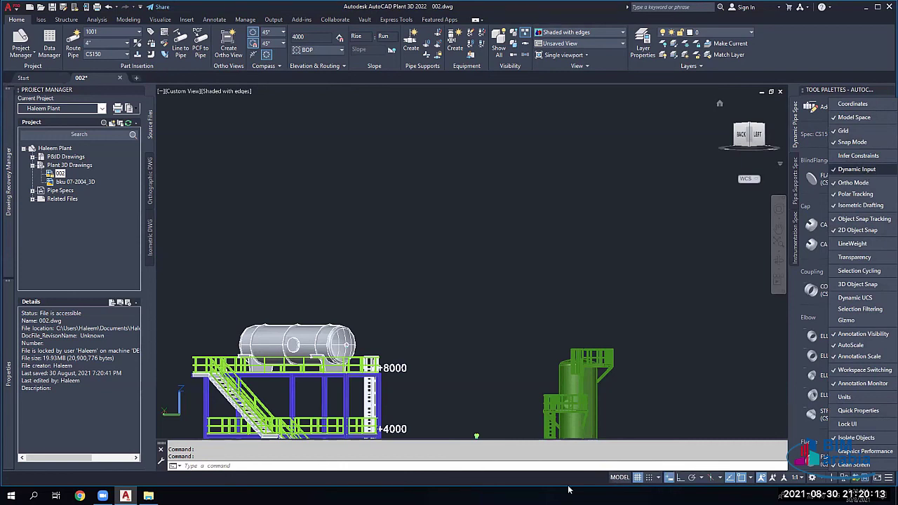
click(670, 478)
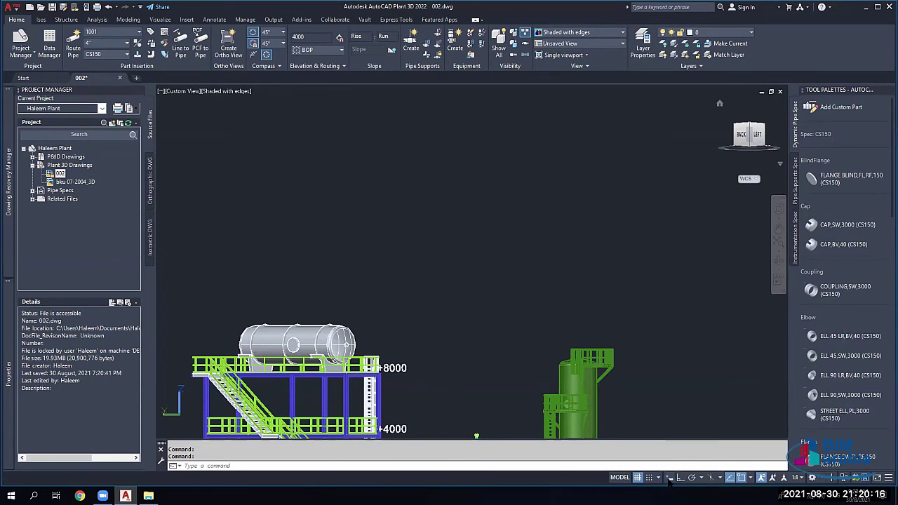
click(669, 478)
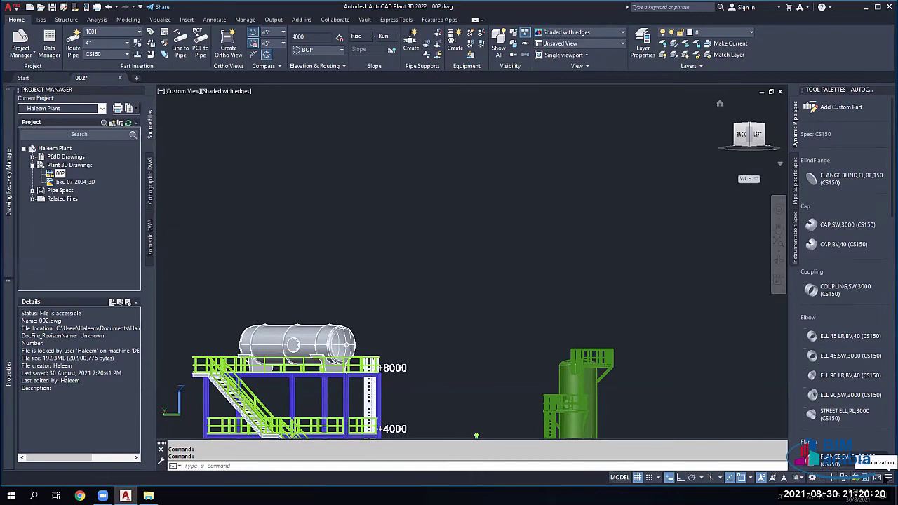
click(888, 478)
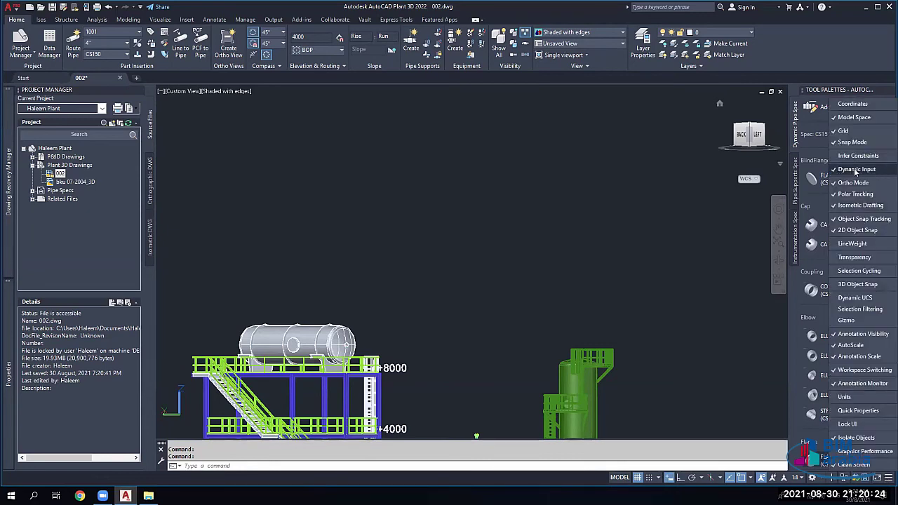
click(696, 173)
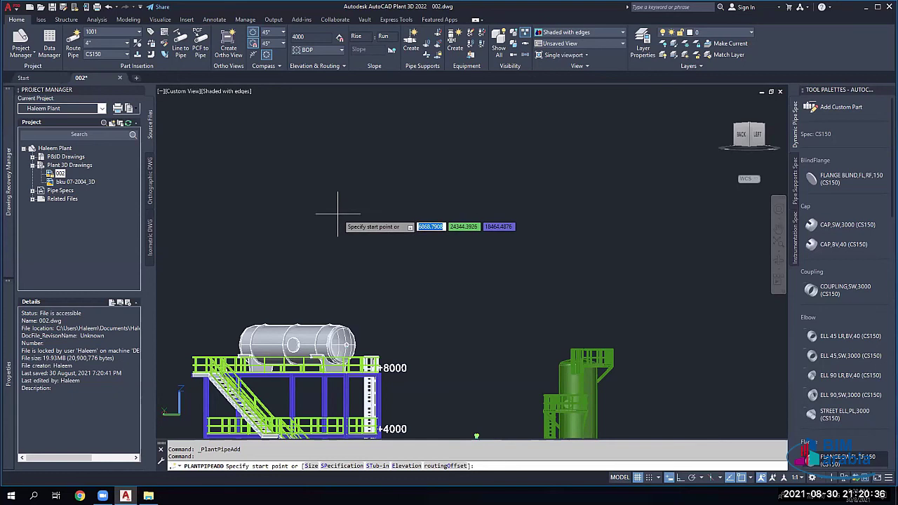
Step: Route a pipe from origin 0,0,0 with a 1000 segment and 60° angle, then cancel
text(0)
key(Tab)
text(0)
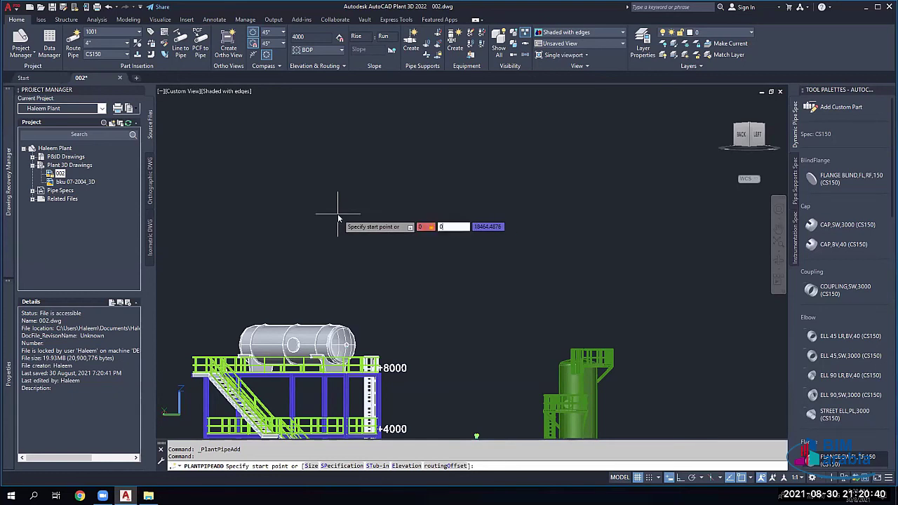
key(Tab)
text(0)
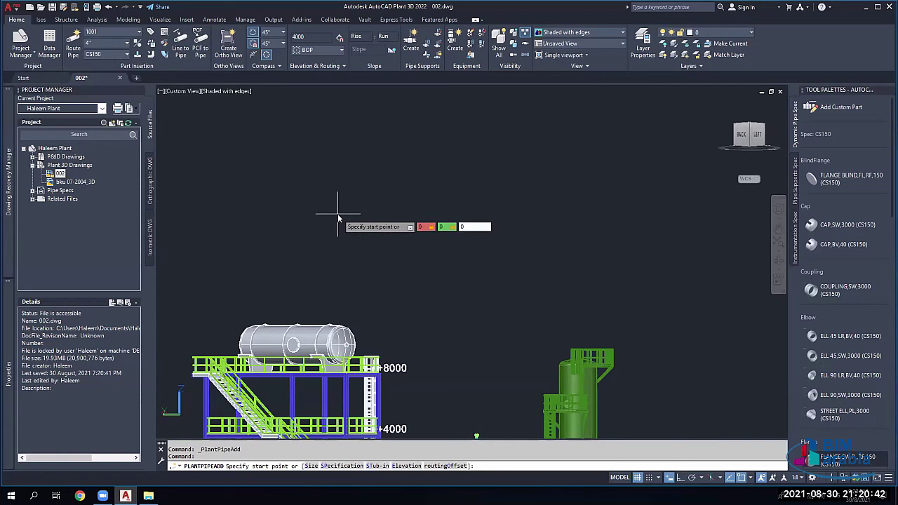
key(Return)
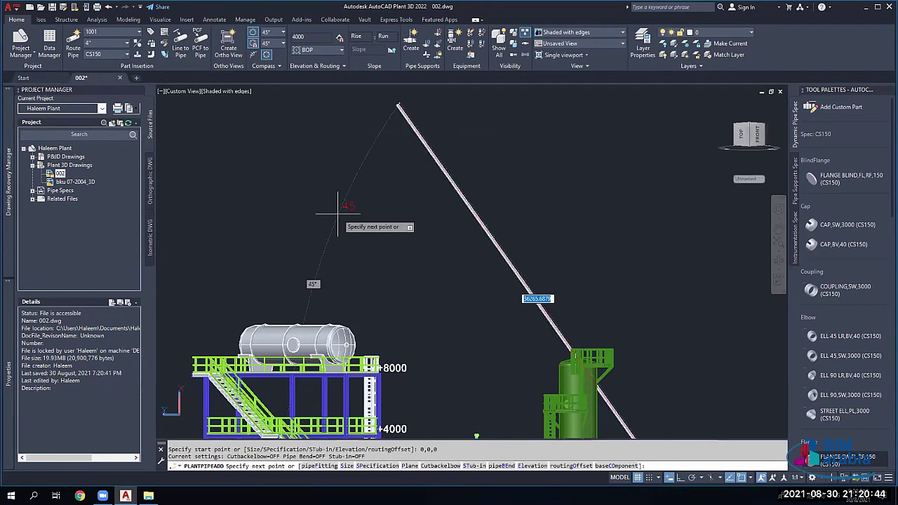
scroll(545, 269, down, 5)
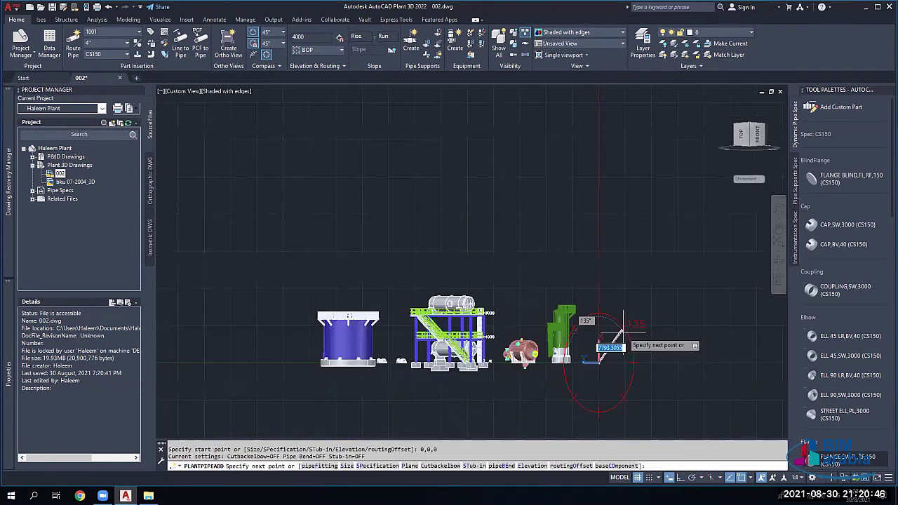
scroll(516, 305, up, 5)
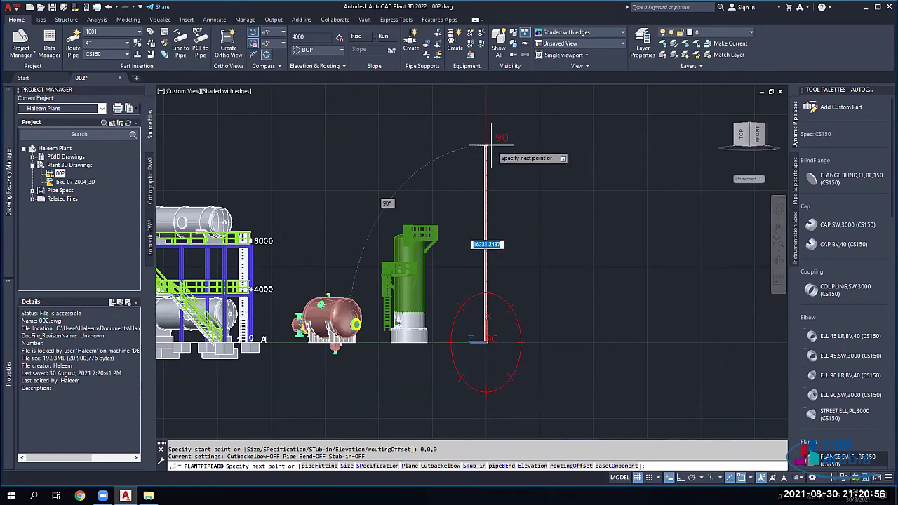
text(1000)
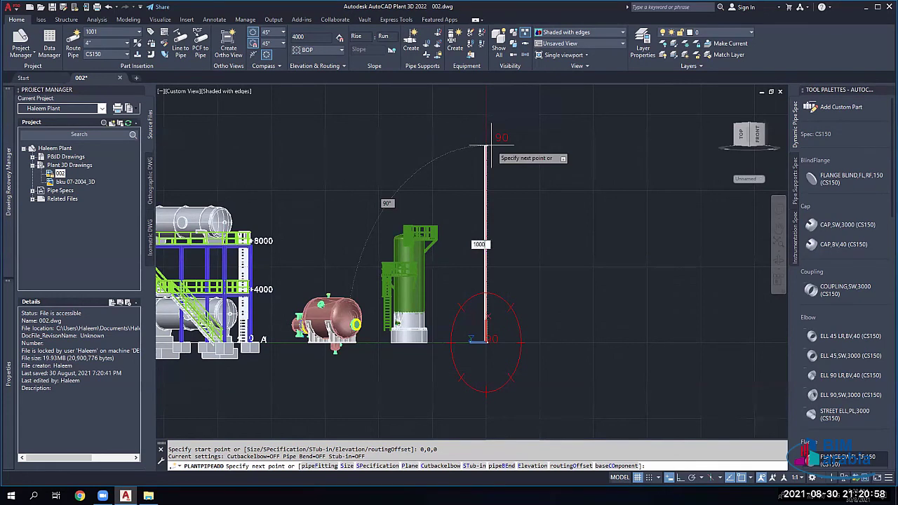
key(Return)
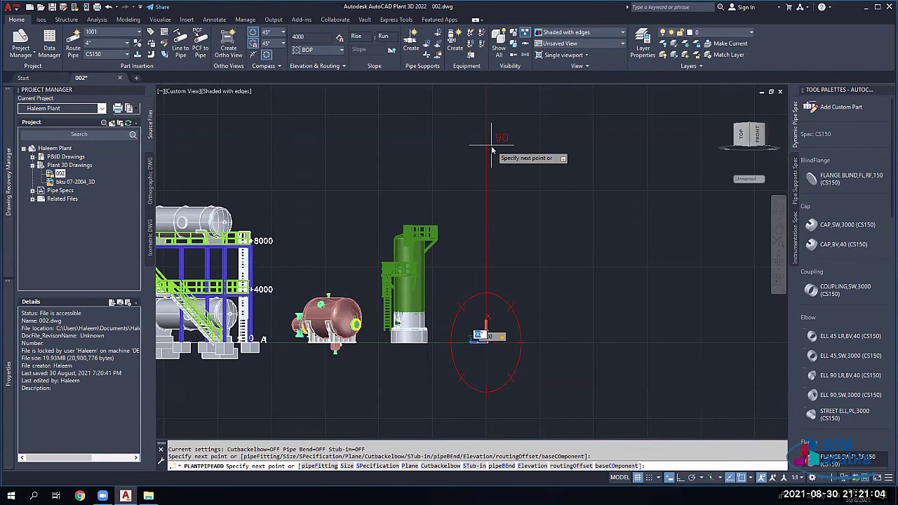
text(60)
key(Return)
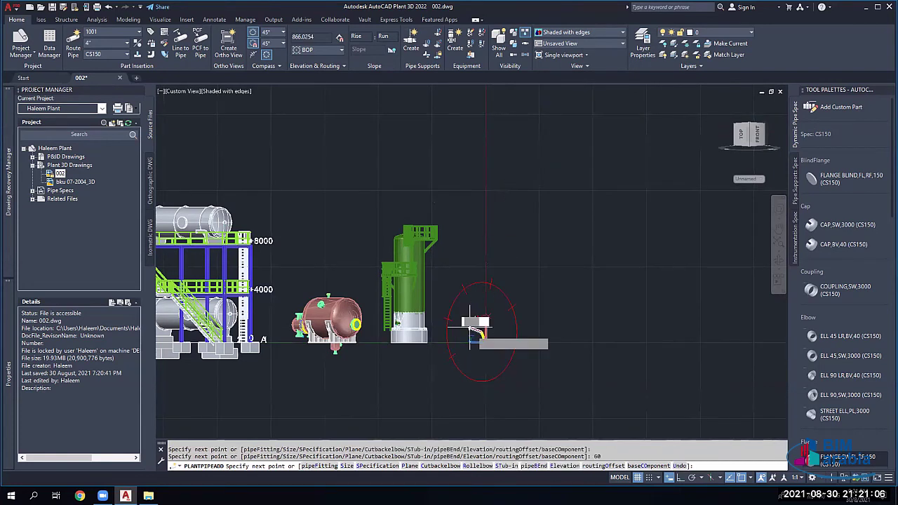
scroll(478, 322, up, 5)
key(Escape)
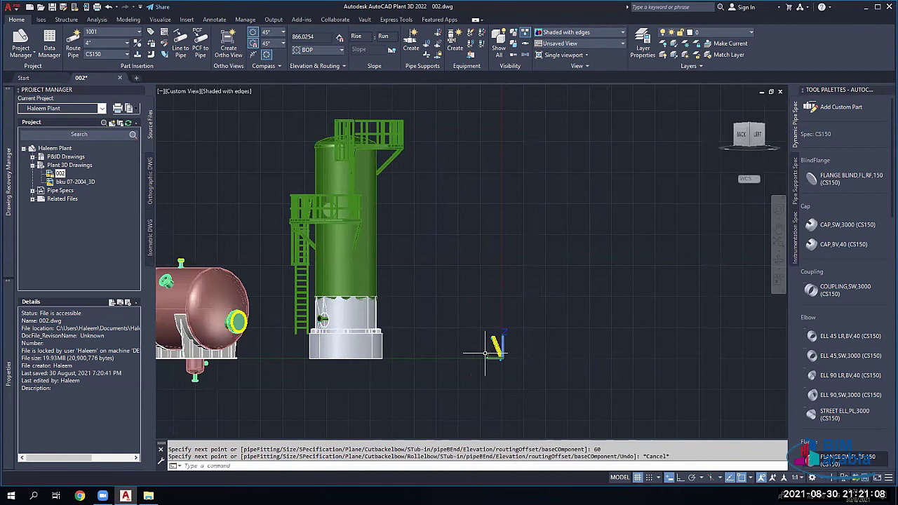
Step: Zoom to the column base and delete the small yellow test pipe there
shift+middle_drag(484, 343, 273, 372)
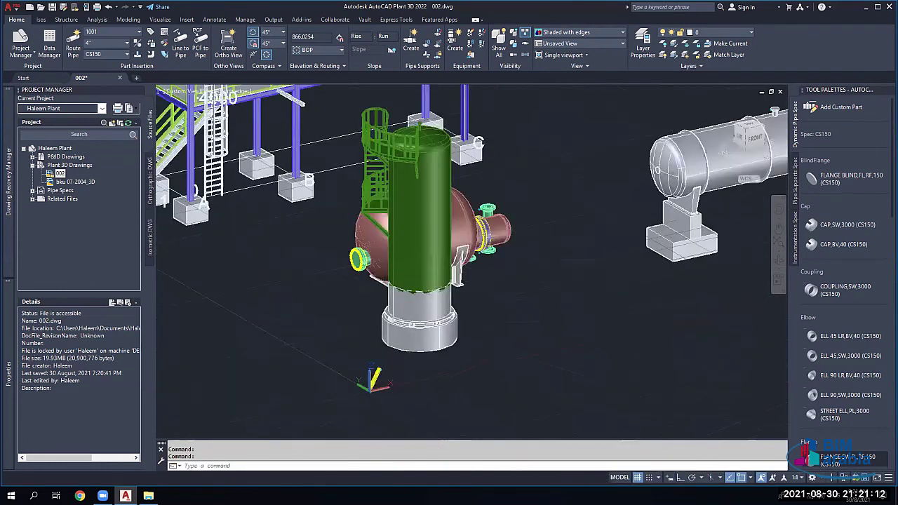
scroll(280, 365, up, 3)
middle_drag(610, 386, 294, 322)
scroll(435, 351, up, 2)
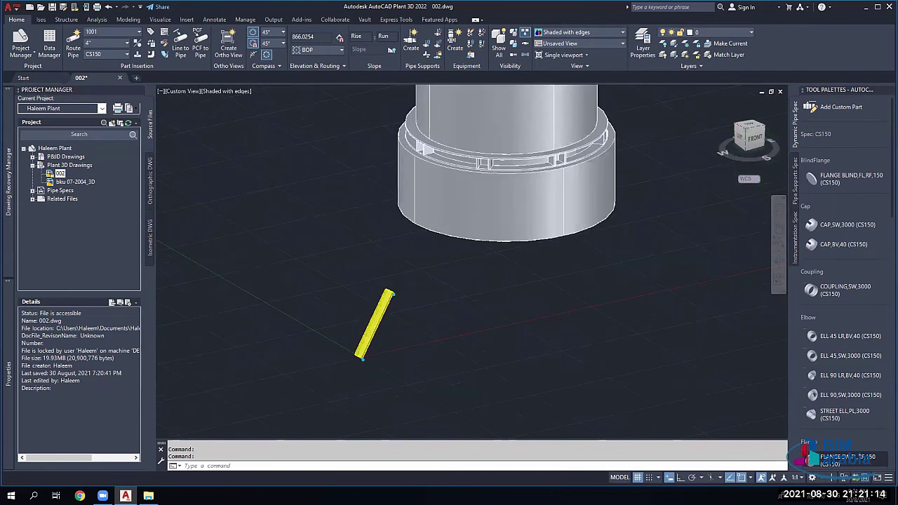
scroll(379, 327, up, 1)
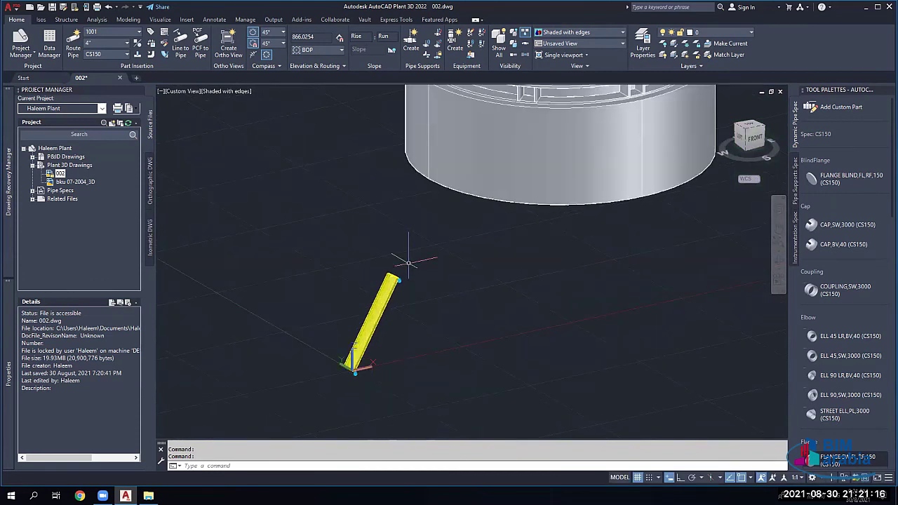
click(393, 292)
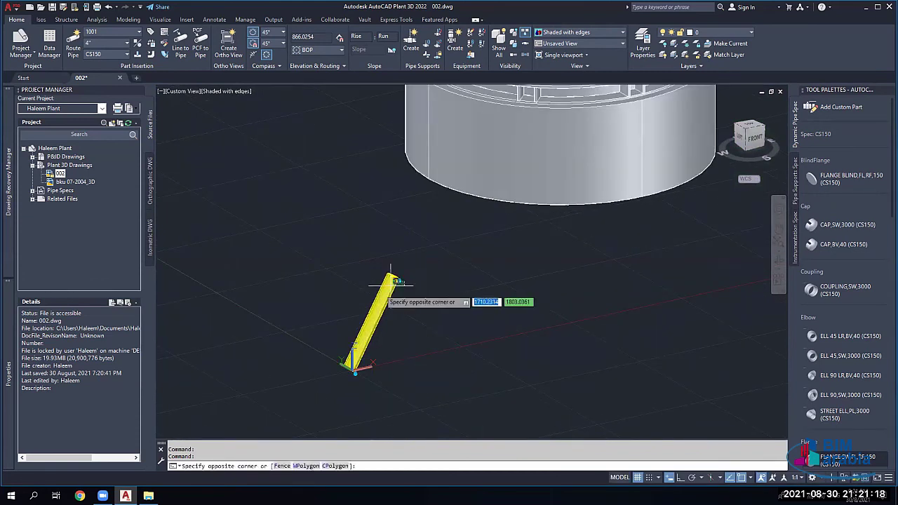
click(403, 277)
key(Delete)
scroll(364, 301, down, 2)
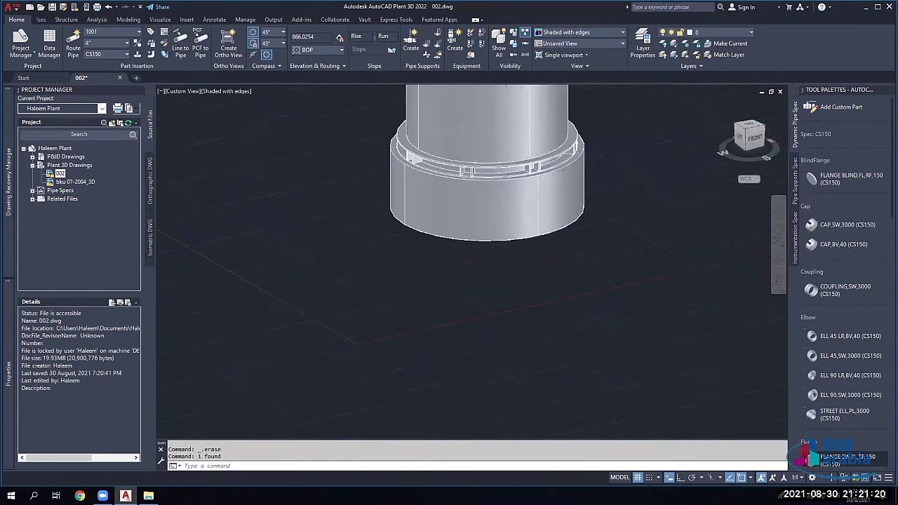
scroll(364, 300, down, 2)
Step: Route a pipe with a horizontal length, an angled horizontal leg and a vertical riser
scroll(364, 300, down, 3)
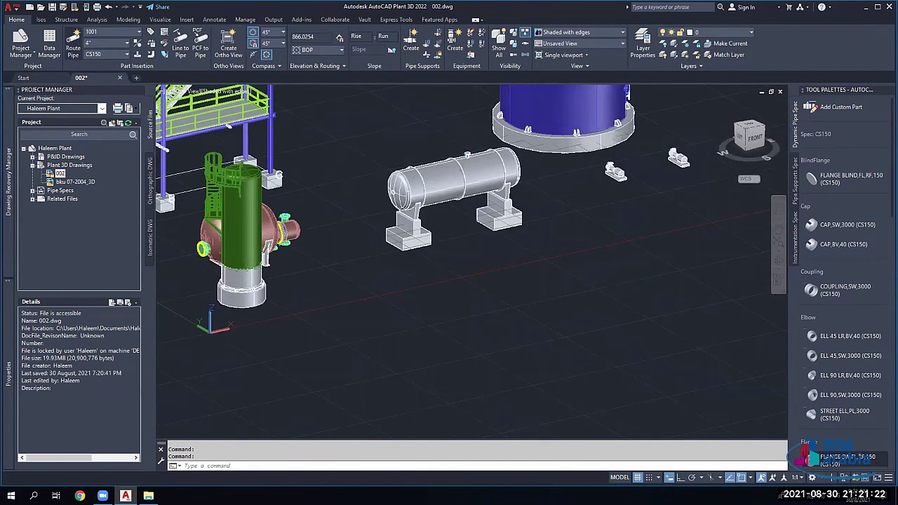
click(437, 363)
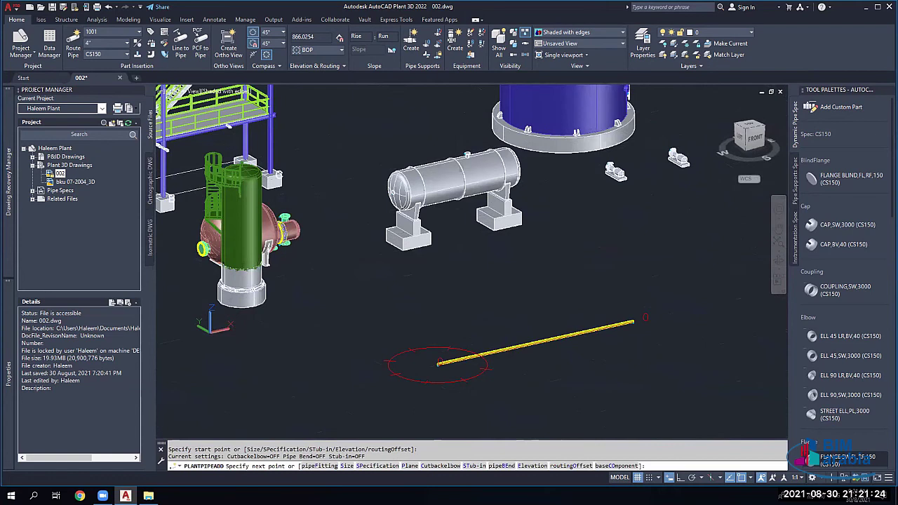
click(634, 322)
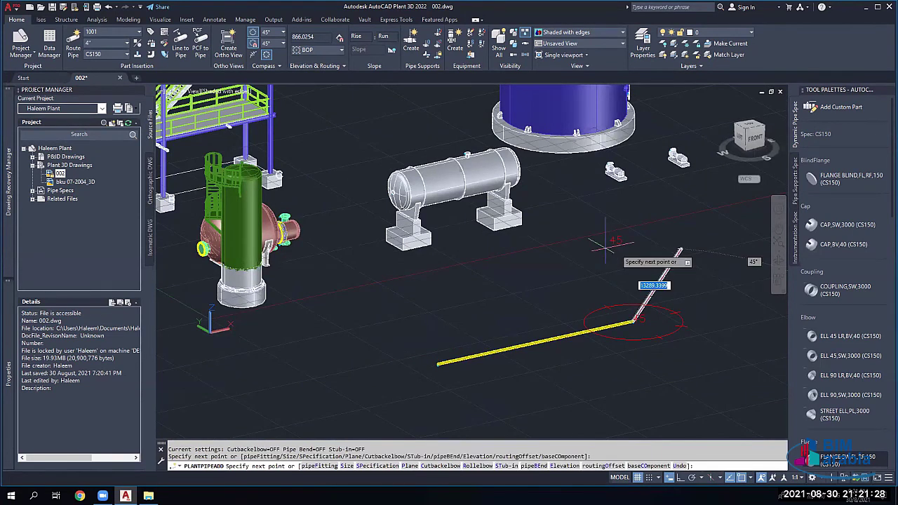
click(574, 272)
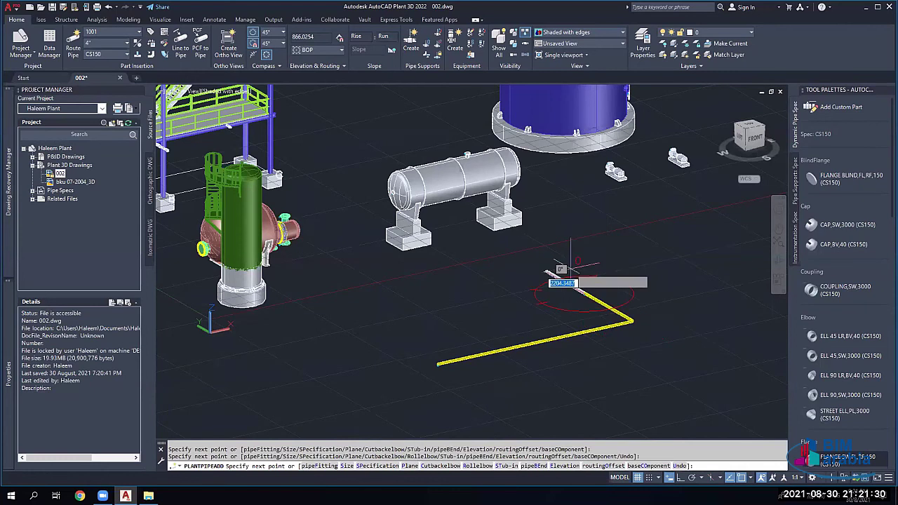
click(585, 222)
key(Escape)
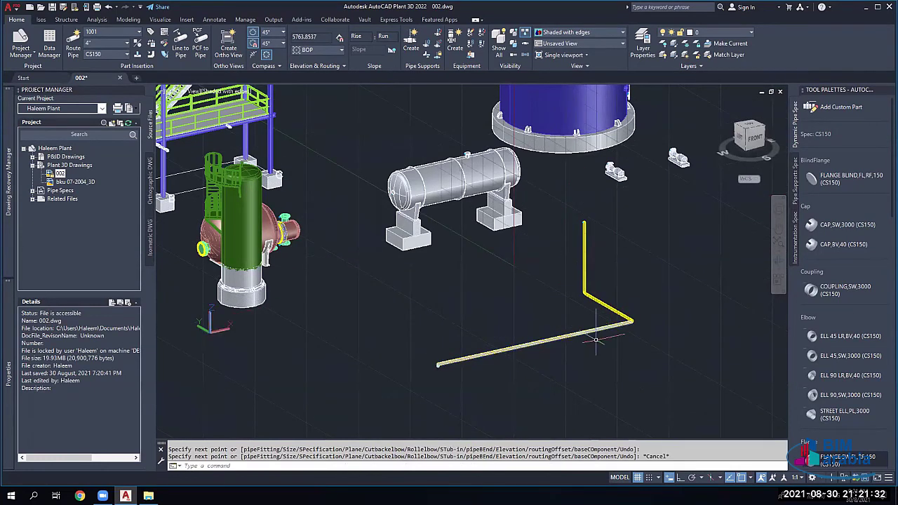
Step: Select the lower horizontal pipe of the new run
scroll(595, 340, up, 3)
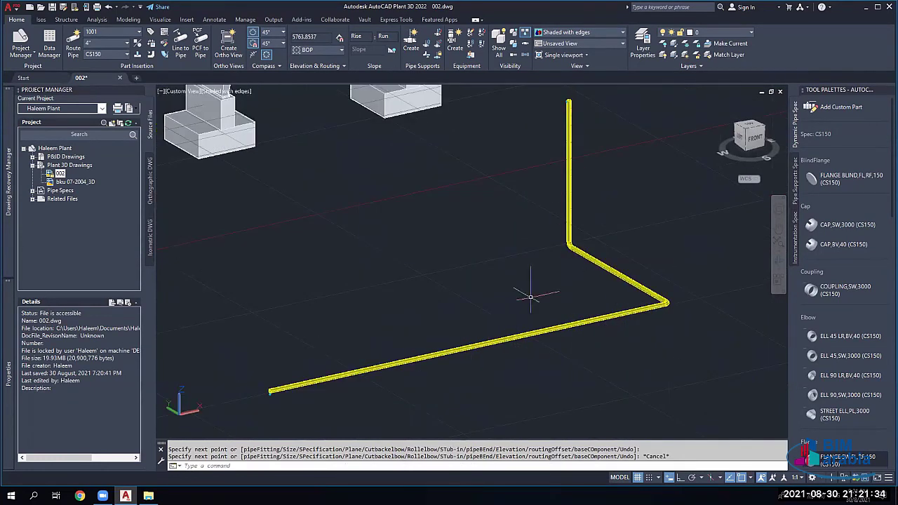
click(502, 330)
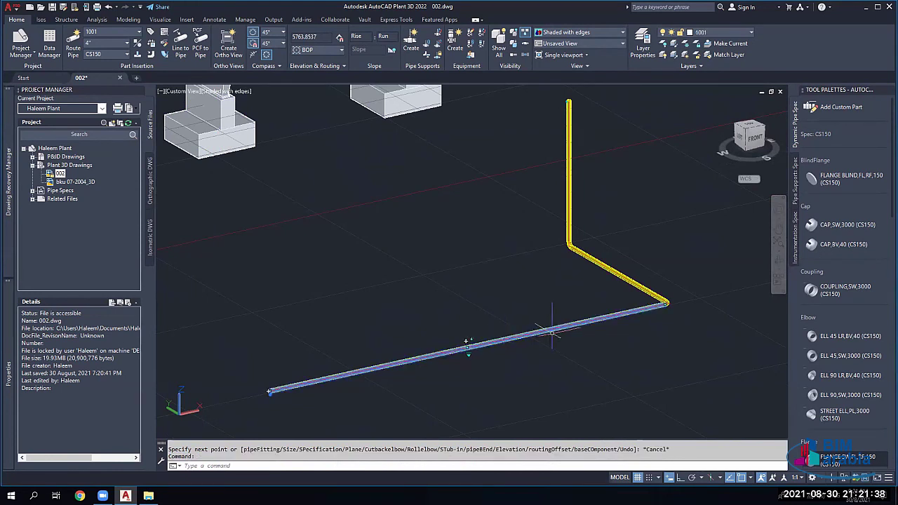
key(Escape)
click(637, 306)
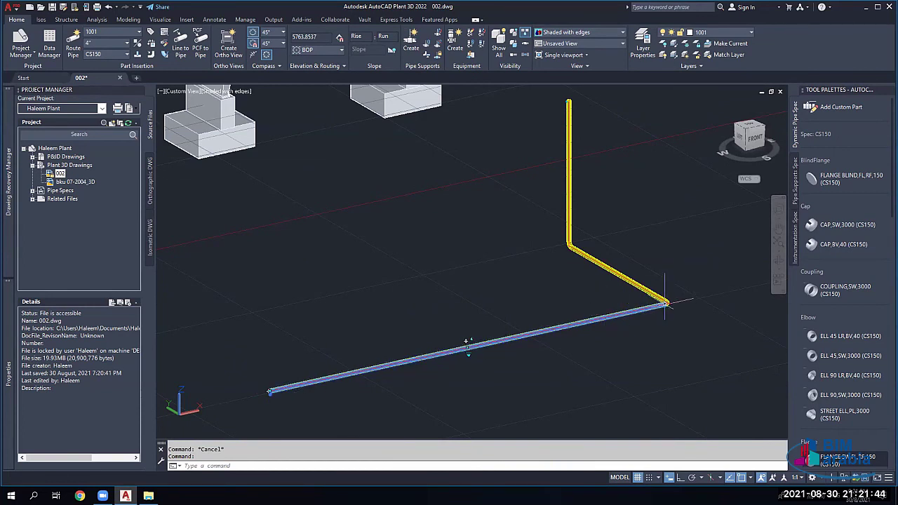
scroll(665, 303, up, 2)
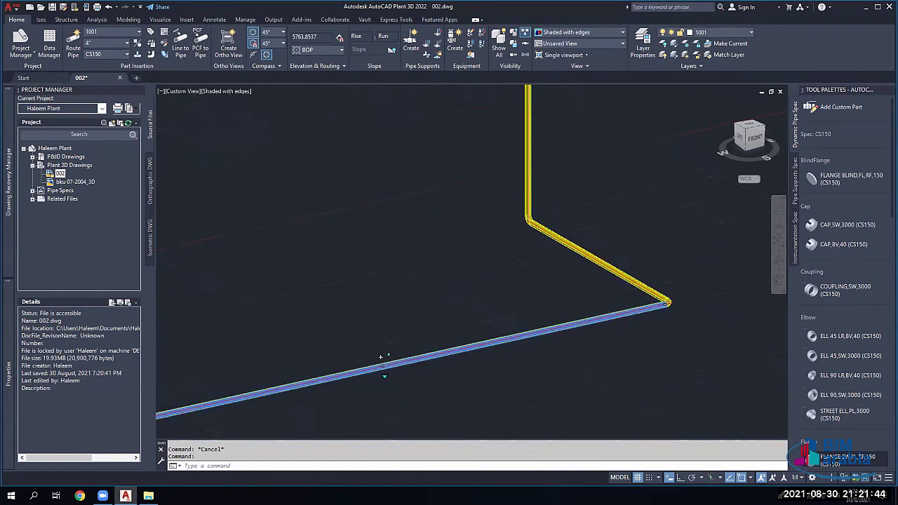
Step: With Ortho on, grip-stretch the pipe junction further left along the pipe
click(258, 380)
scroll(258, 379, down, 2)
scroll(436, 354, down, 3)
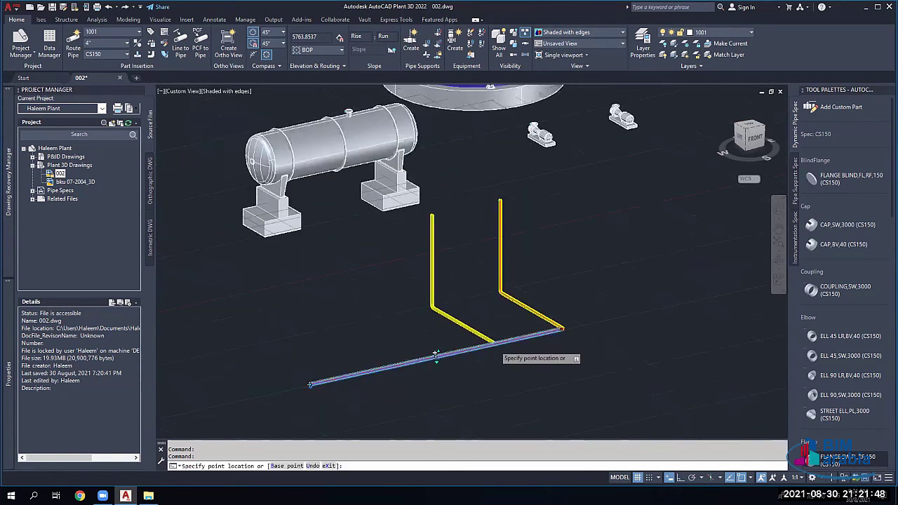
scroll(436, 354, down, 4)
scroll(481, 331, up, 7)
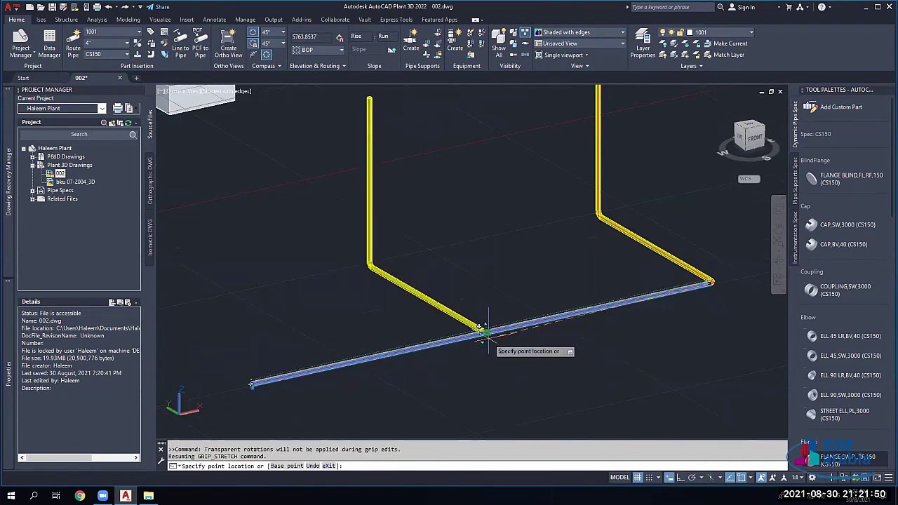
key(F8)
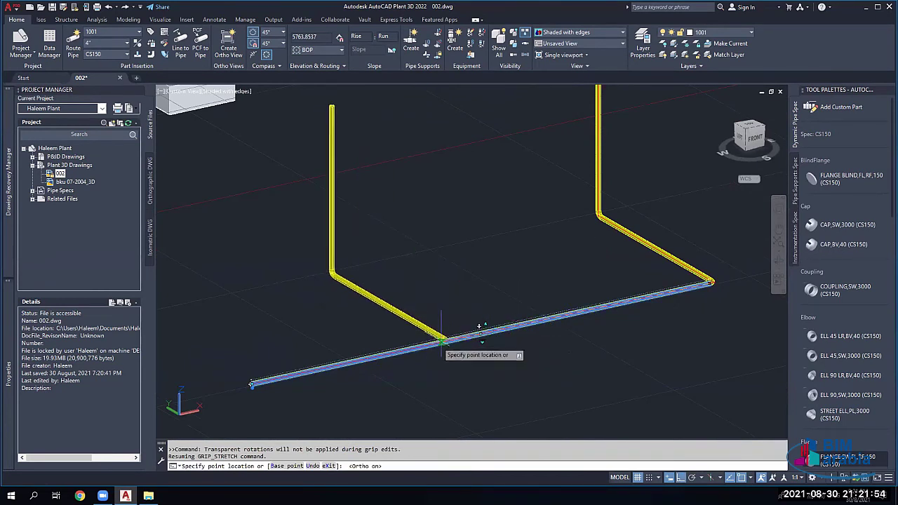
click(438, 343)
middle_drag(378, 371, 505, 339)
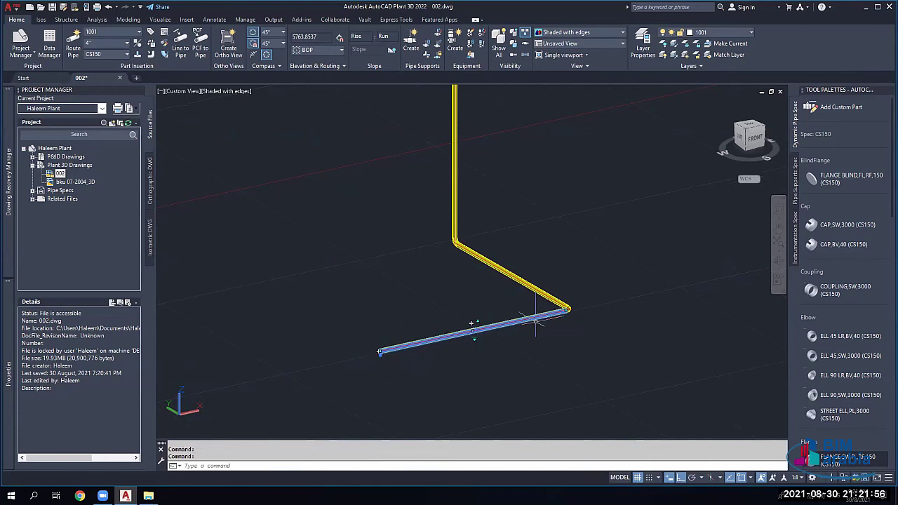
Step: Enter 1000 in the lower pipe's elevation grip fields and finish the edit
click(471, 324)
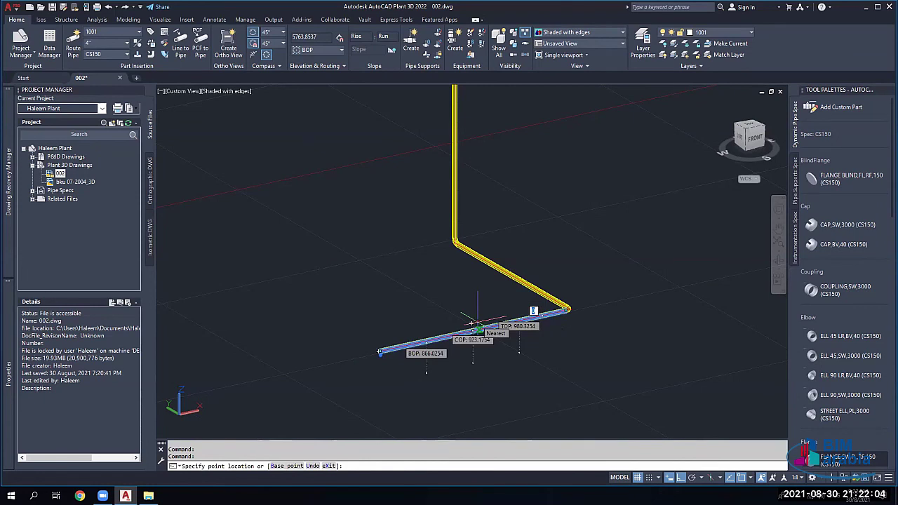
key(Tab)
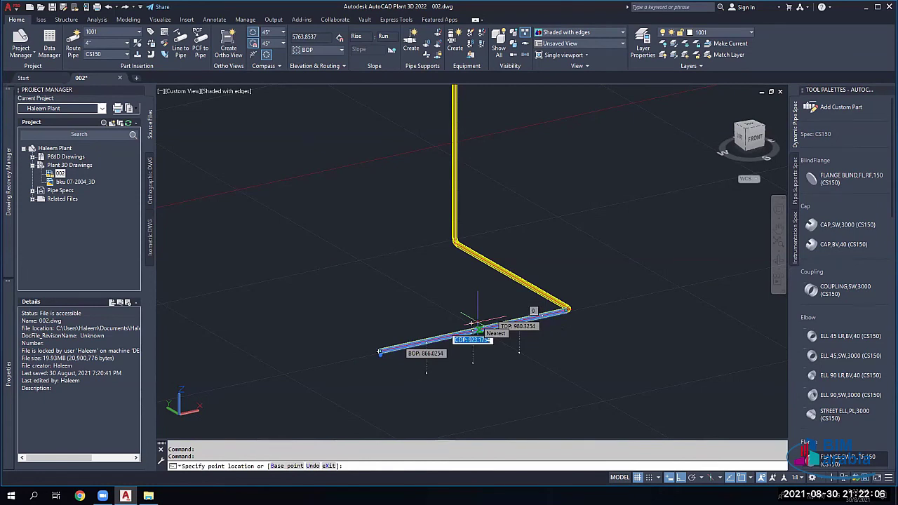
key(Tab)
key(Tab)
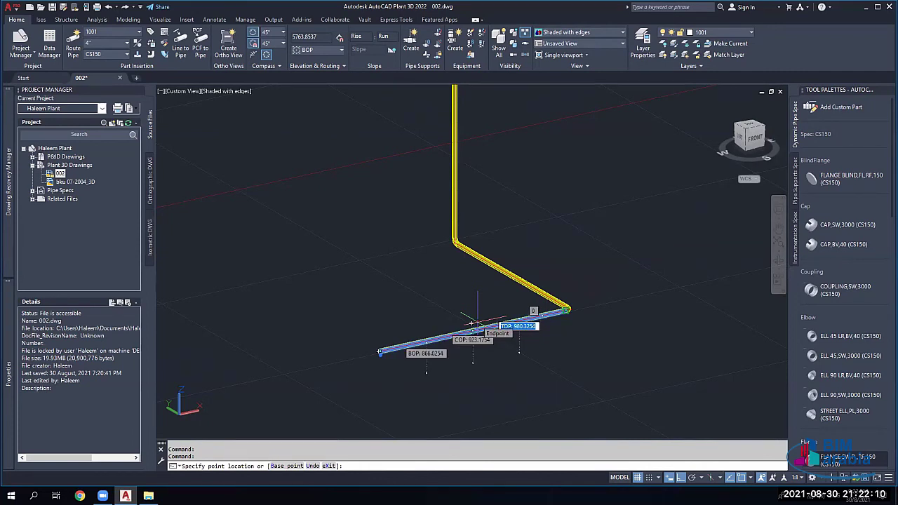
key(Tab)
key(Tab)
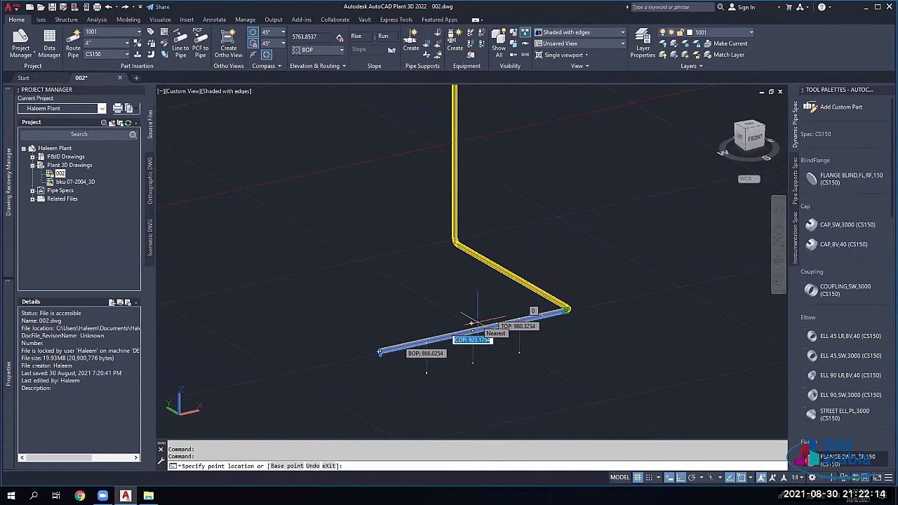
text(1000)
key(Return)
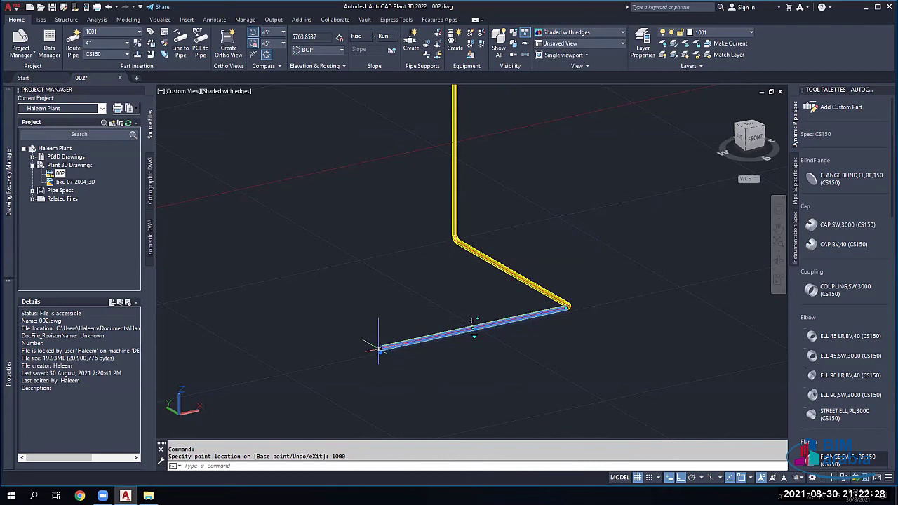
key(Return)
key(Escape)
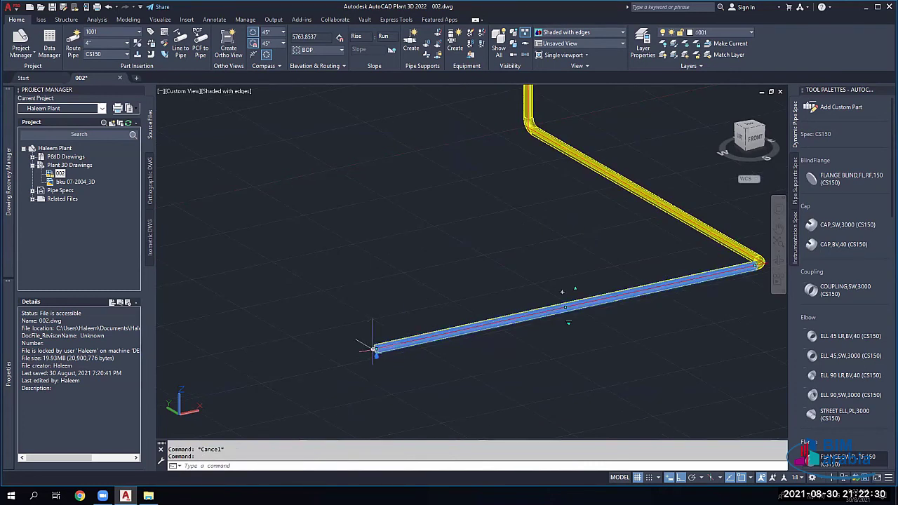
Step: Drag the lower pipe's left end grip to a 1000 length
click(374, 348)
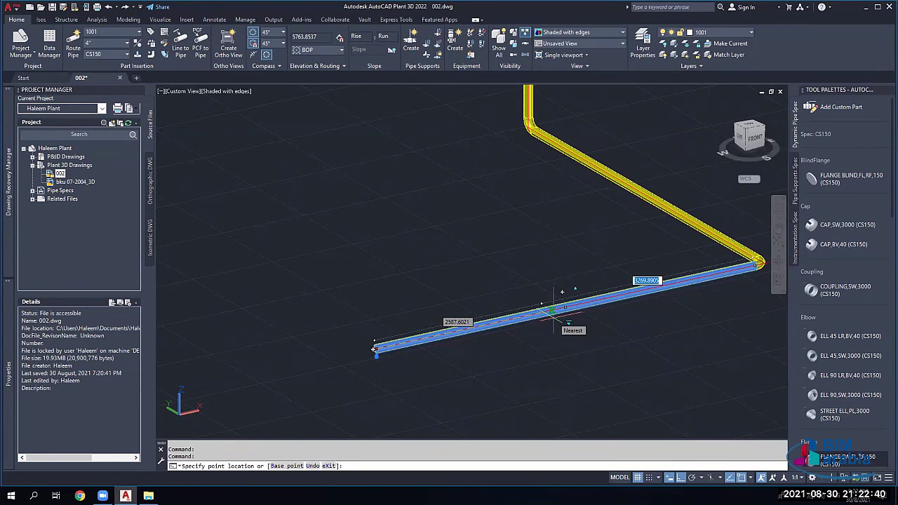
text(1000)
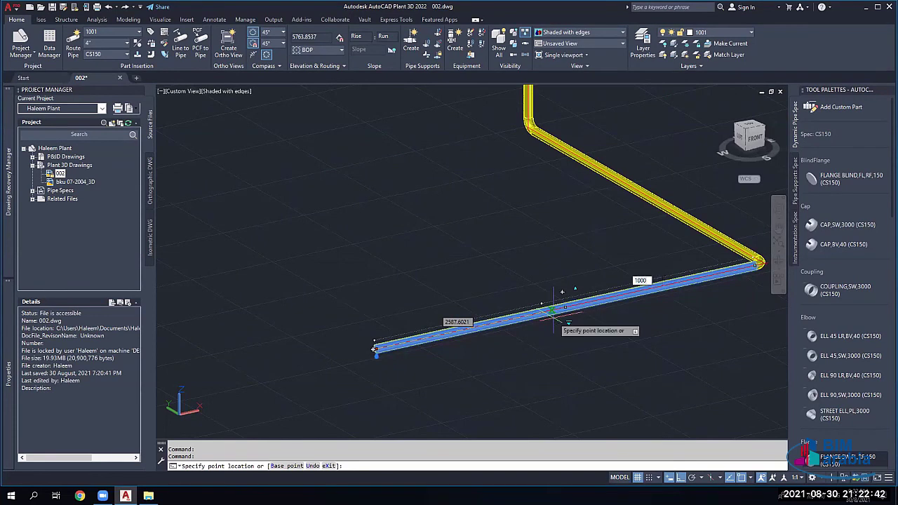
key(Return)
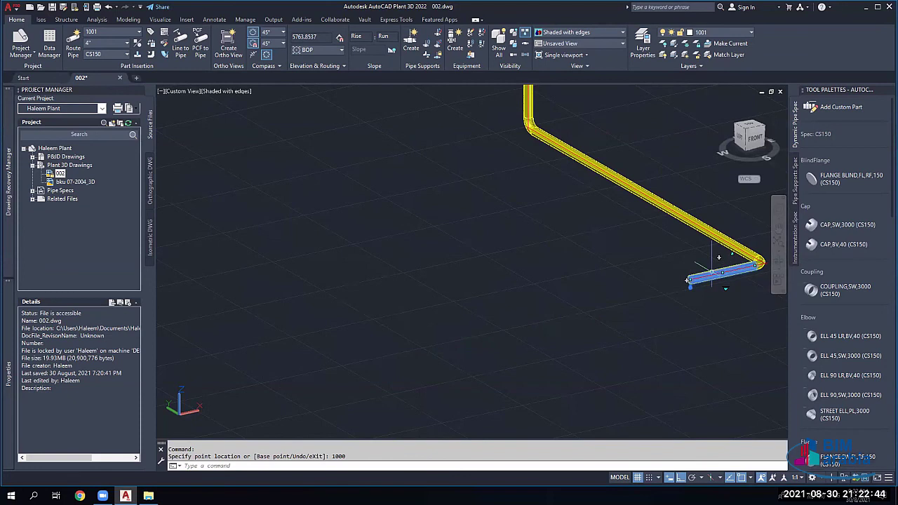
middle_drag(778, 266, 645, 294)
middle_drag(585, 285, 508, 311)
key(Escape)
Step: Select the angled leg, then undo an accidental window erase of the pipes
click(400, 239)
click(423, 257)
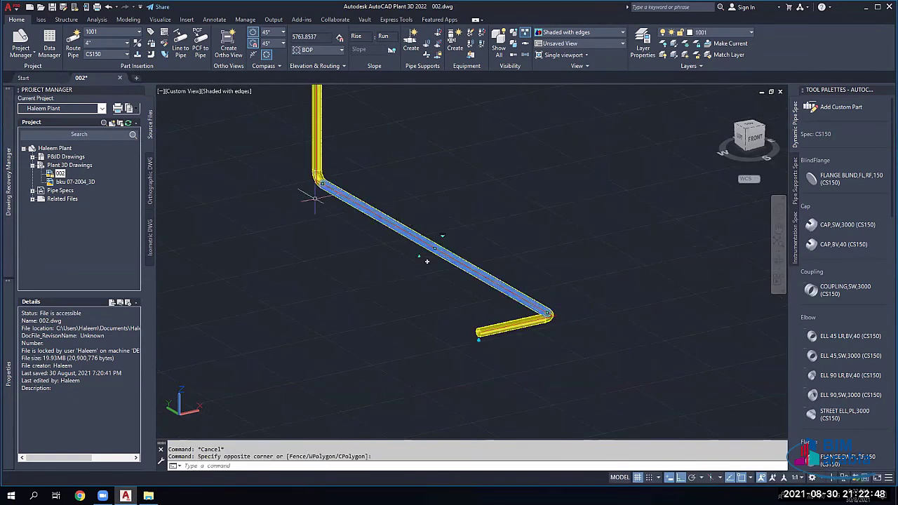
click(322, 183)
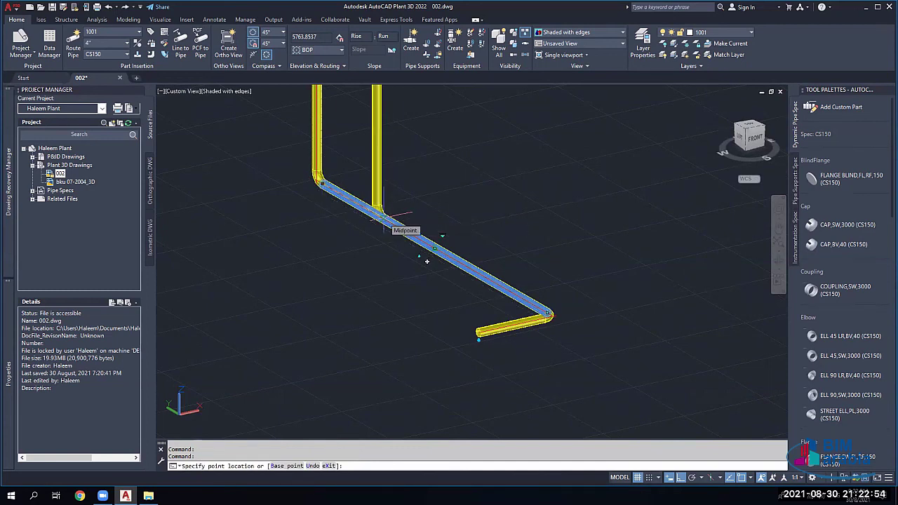
key(Escape)
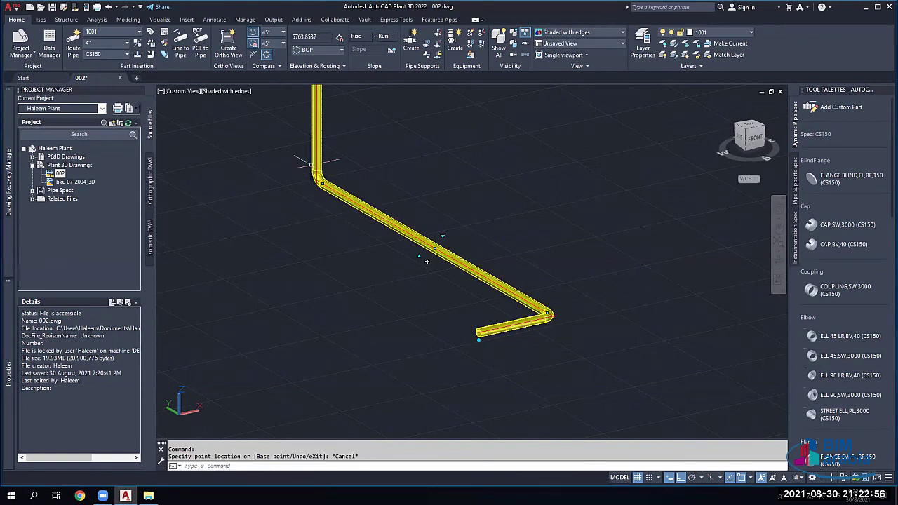
click(327, 156)
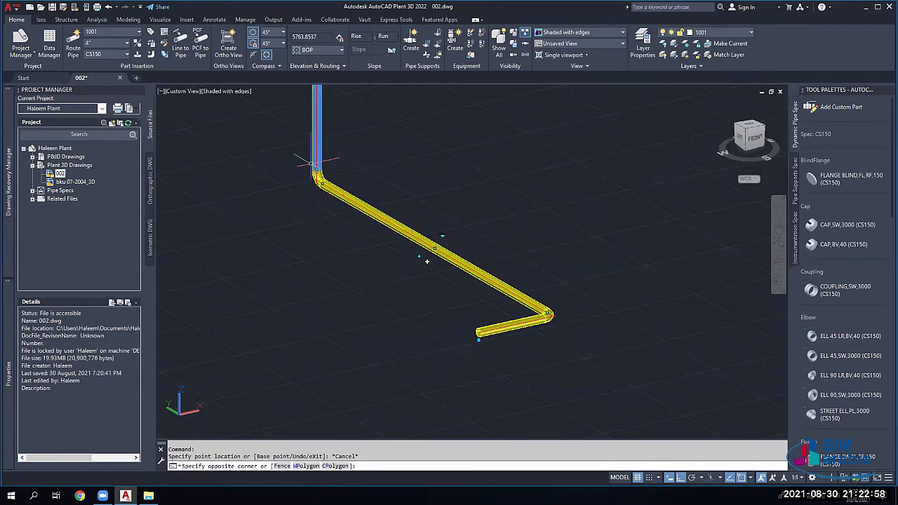
click(316, 164)
key(Delete)
key(ctrl+z)
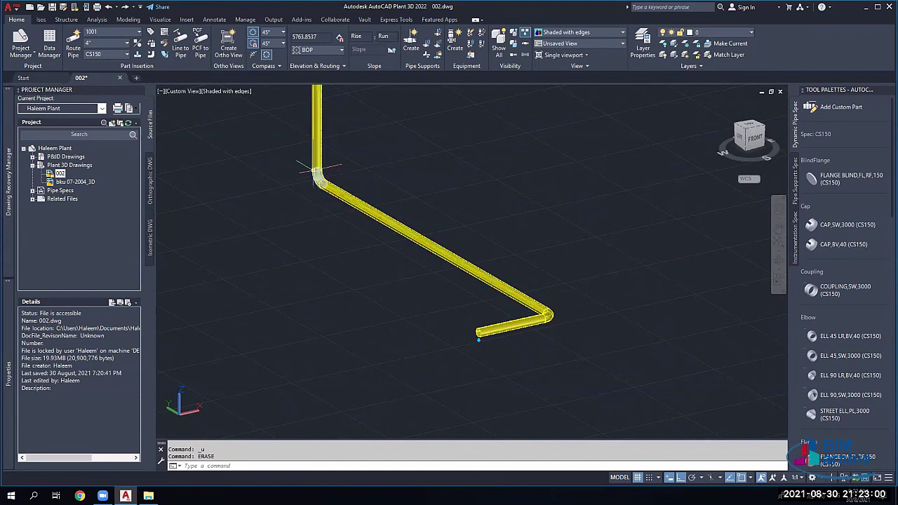
Step: Delete the vertical riser and the upper elbow, then grab the sloped pipe's end grip
click(317, 151)
key(Delete)
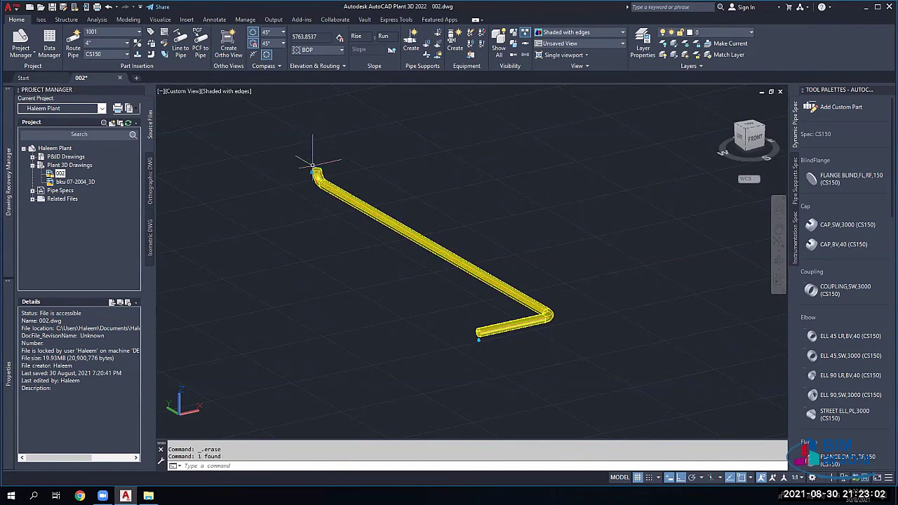
click(313, 168)
key(Delete)
click(324, 184)
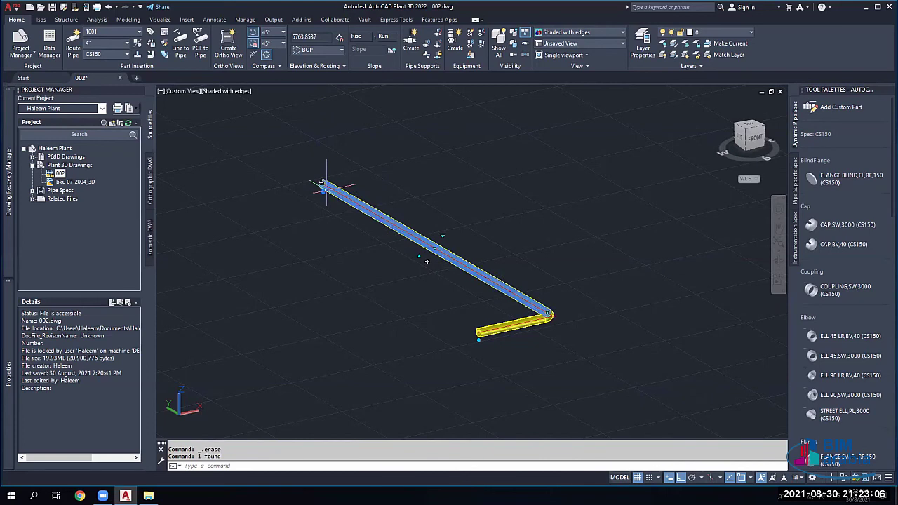
click(325, 184)
Step: Set the long sloped pipe's length to 3000 at its upper end grip
scroll(323, 183, up, 3)
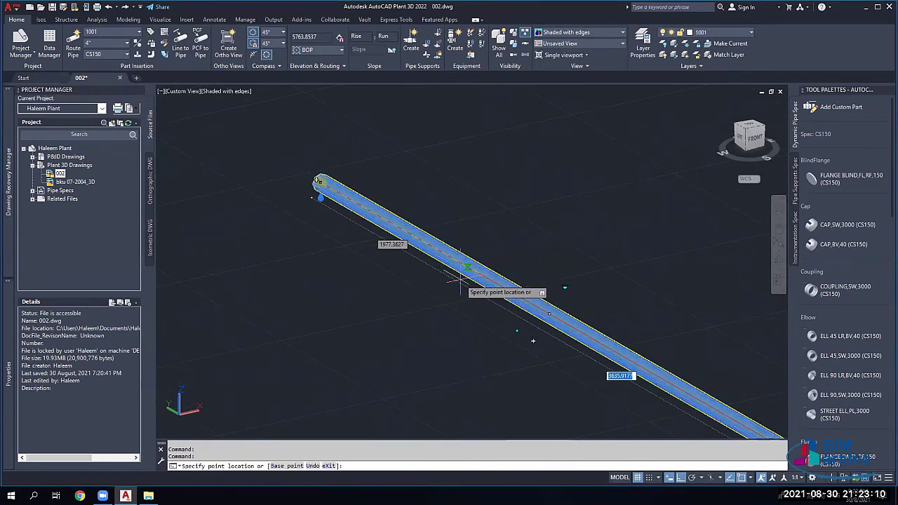
click(506, 317)
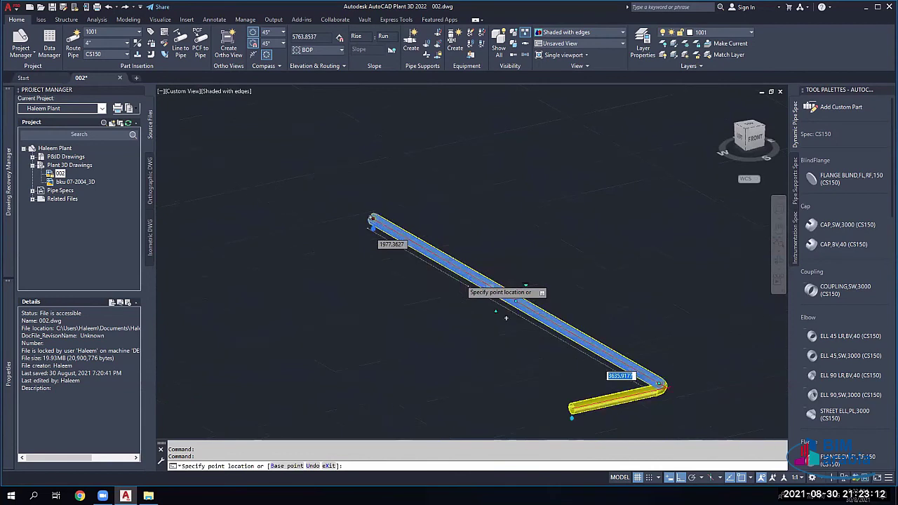
scroll(460, 278, down, 4)
text(3000)
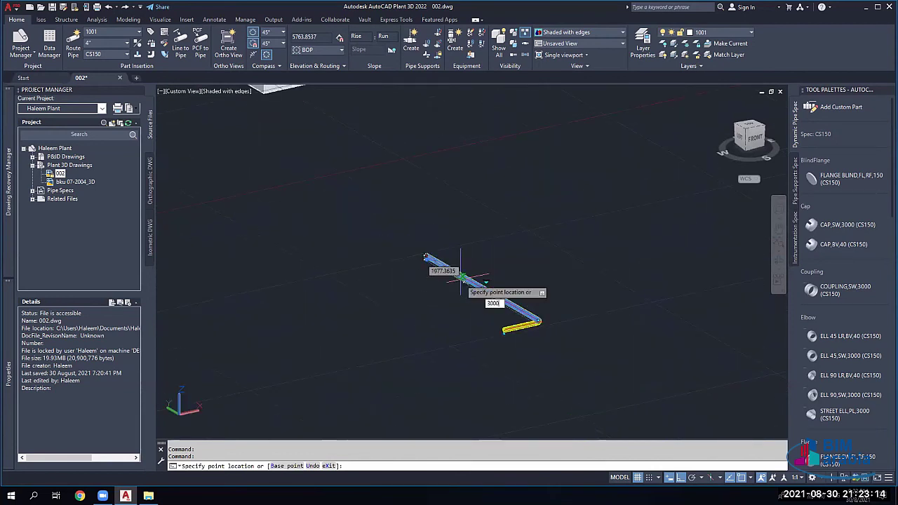
key(Return)
scroll(430, 305, up, 5)
scroll(565, 367, down, 4)
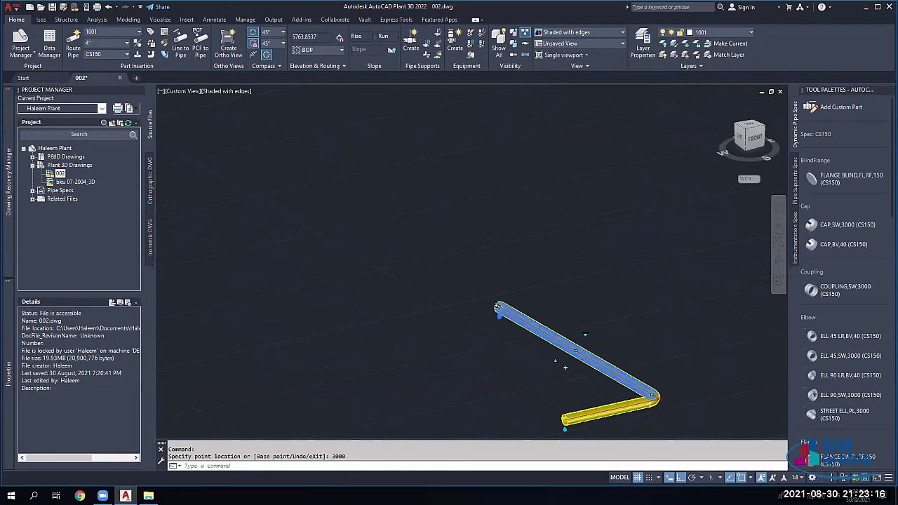
scroll(565, 367, down, 2)
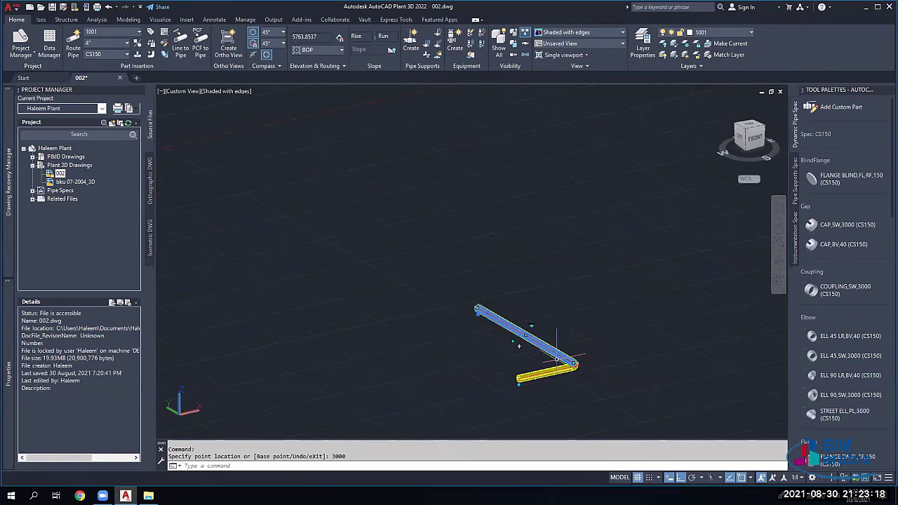
key(Escape)
Step: Select the short lower horizontal pipe
scroll(556, 360, up, 3)
scroll(484, 335, up, 5)
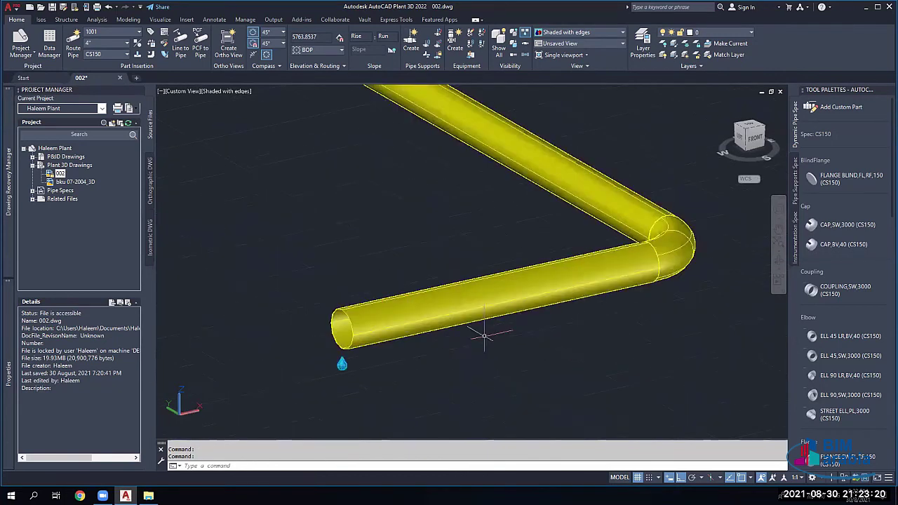
scroll(484, 336, down, 3)
scroll(453, 308, up, 1)
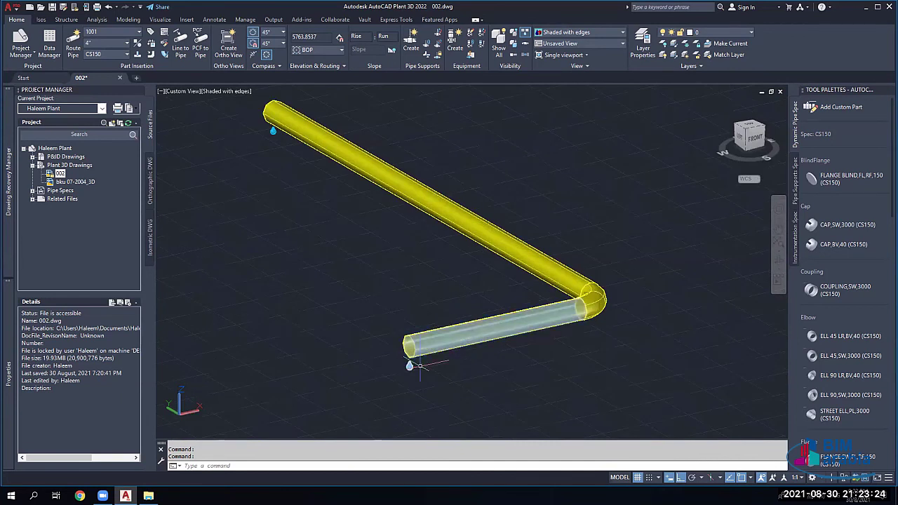
scroll(410, 335, up, 3)
click(410, 335)
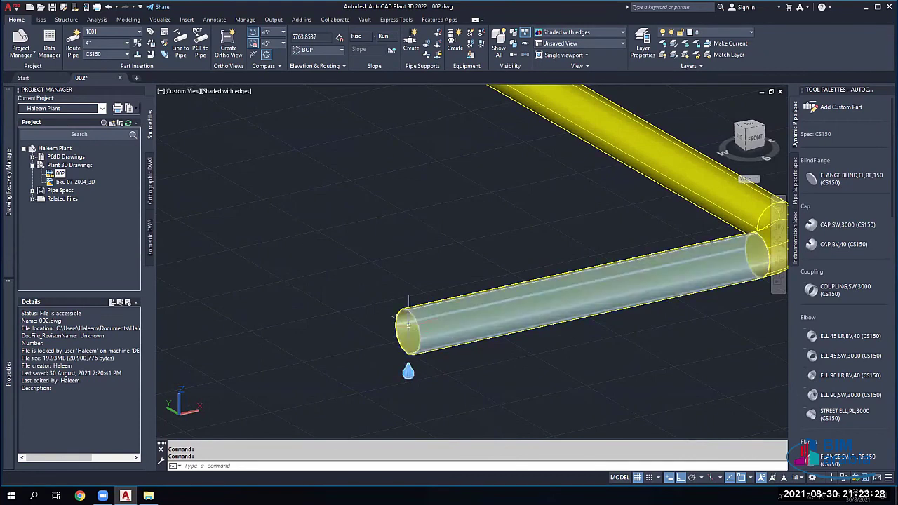
scroll(408, 324, up, 3)
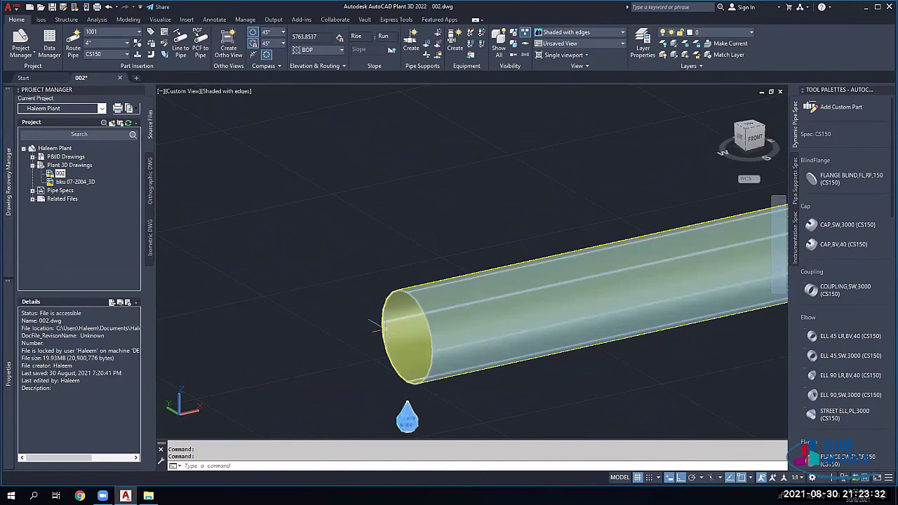
Step: Place a FLANGE BLIND,FL,RF,150 on the short pipe's open end with rotation 0
click(842, 188)
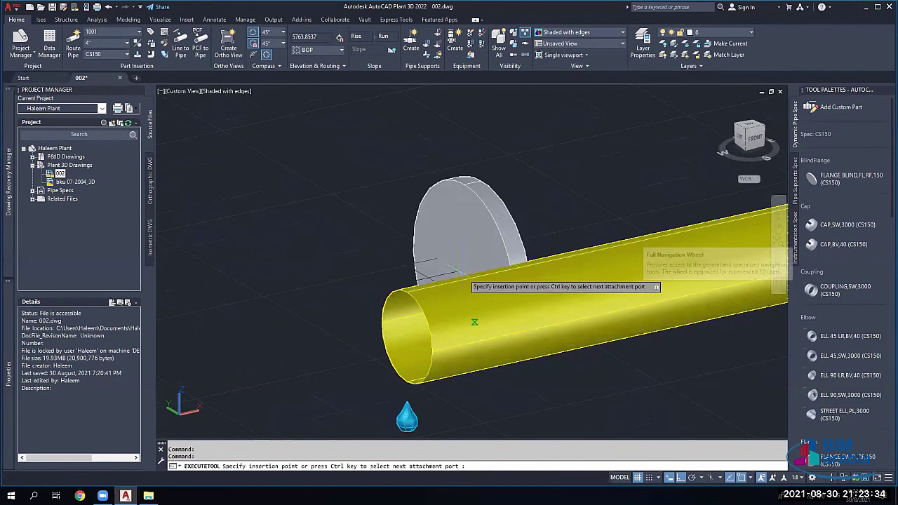
key(ctrl)
key(ctrl)
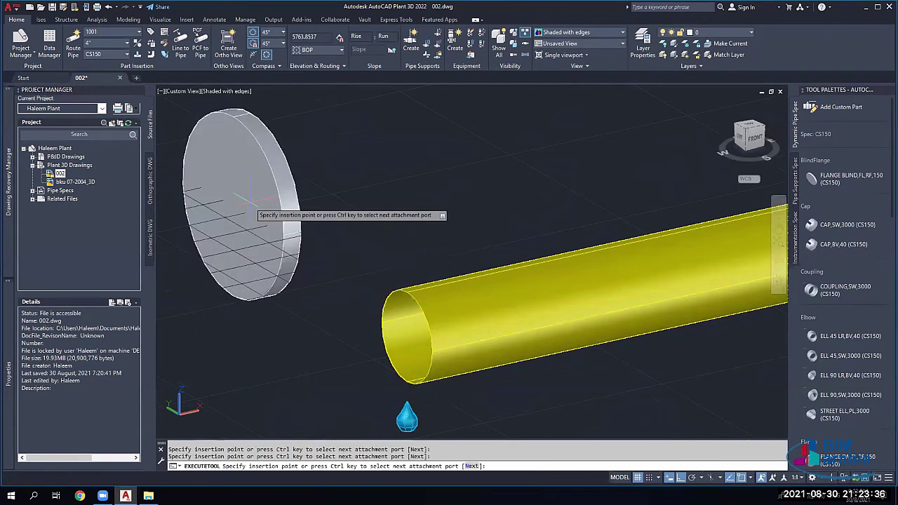
click(362, 328)
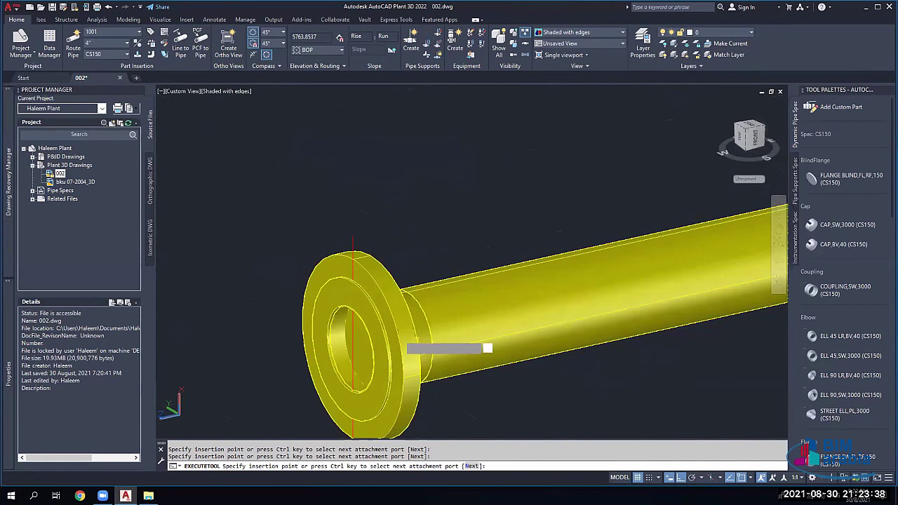
click(401, 351)
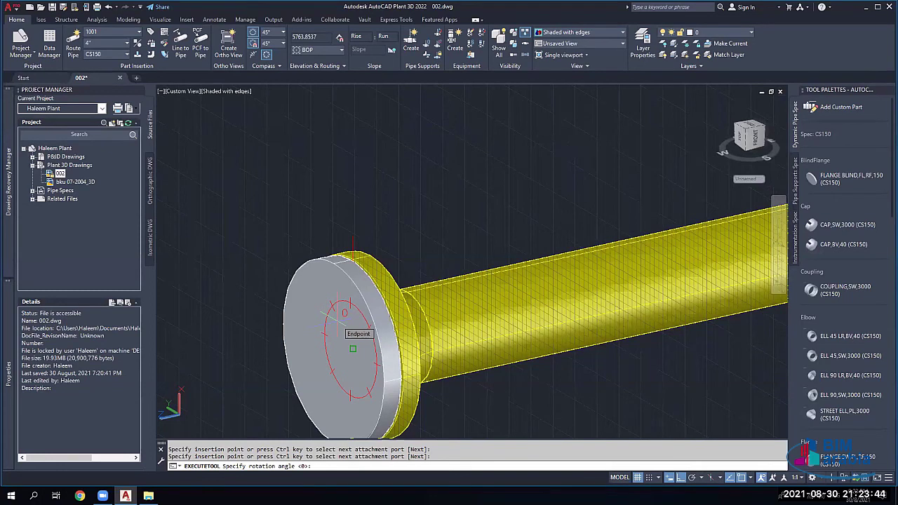
click(353, 349)
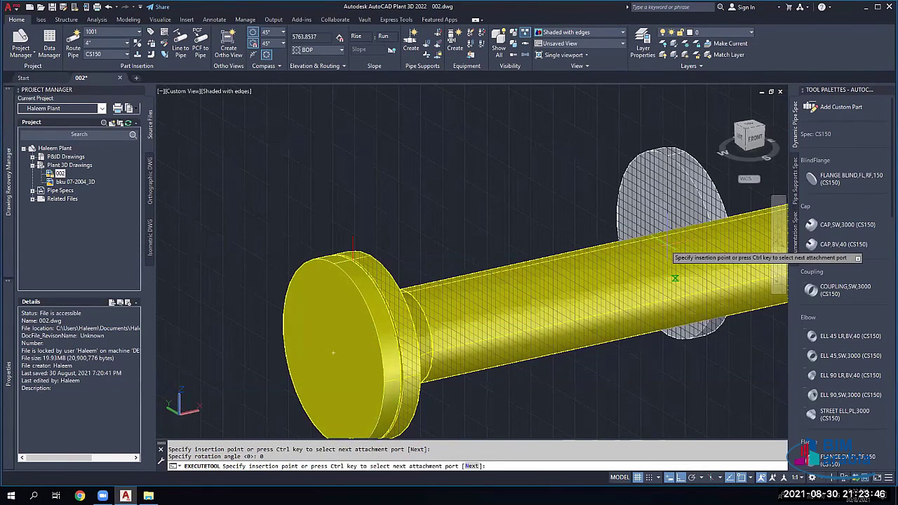
key(Escape)
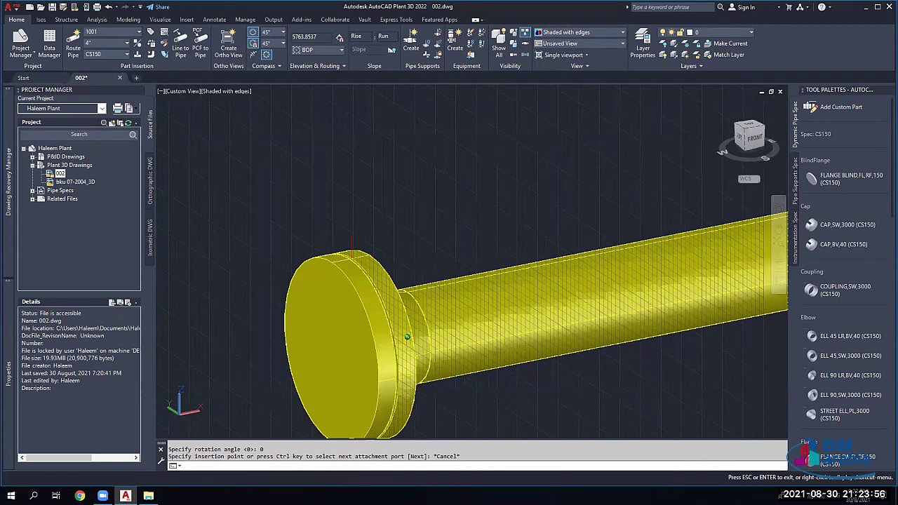
click(343, 380)
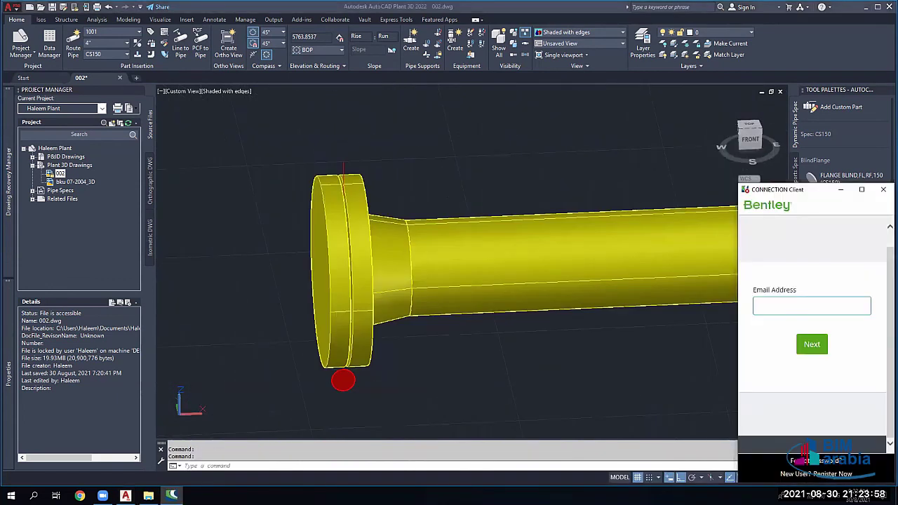
Step: Erase the blind flange from the short pipe's end and zoom out
click(330, 281)
key(Delete)
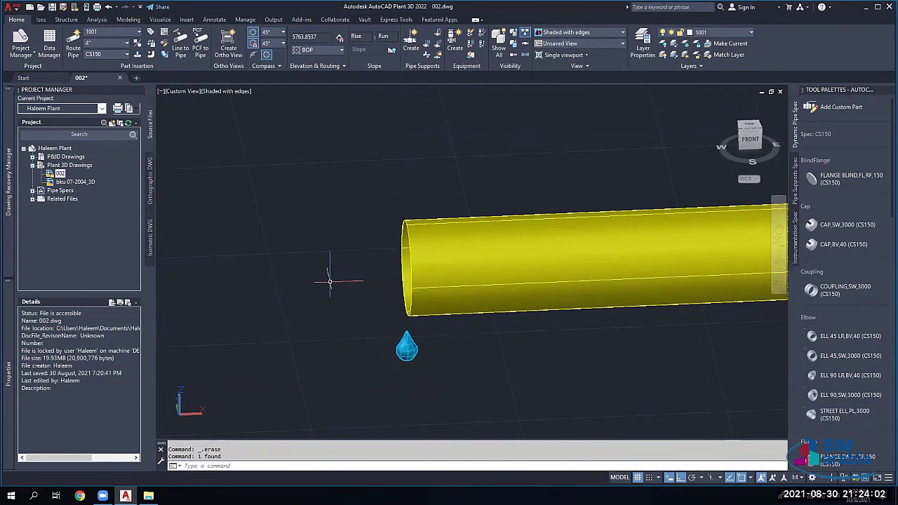
scroll(330, 282, down, 3)
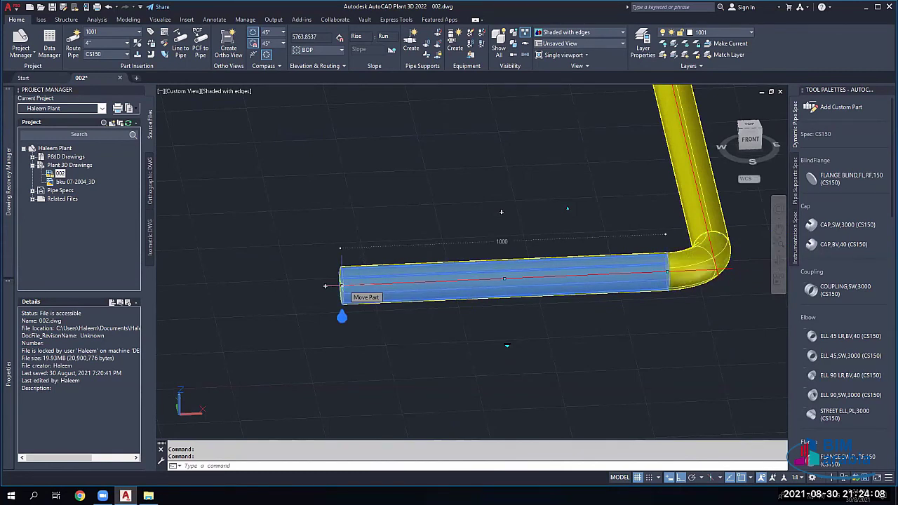
Step: Move the short lower pipe and its elbow 1000 with the Move Part grip
click(503, 278)
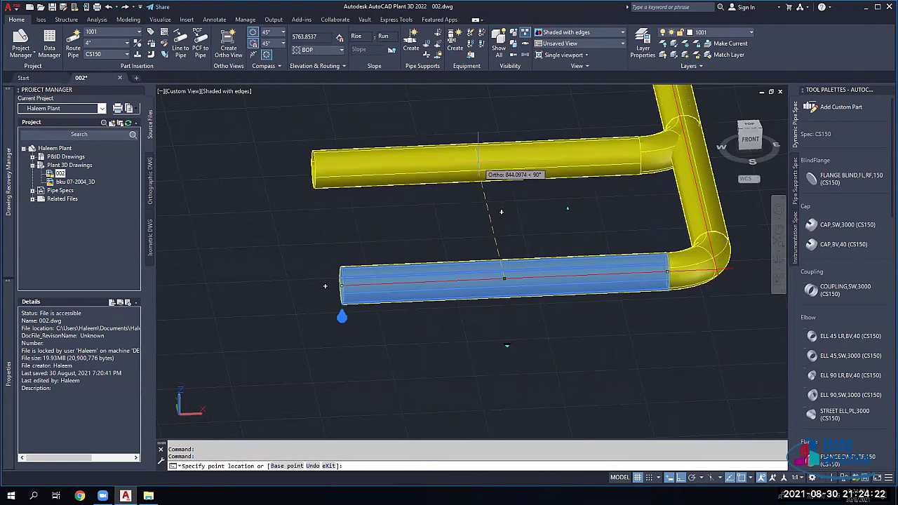
text(1000)
key(Return)
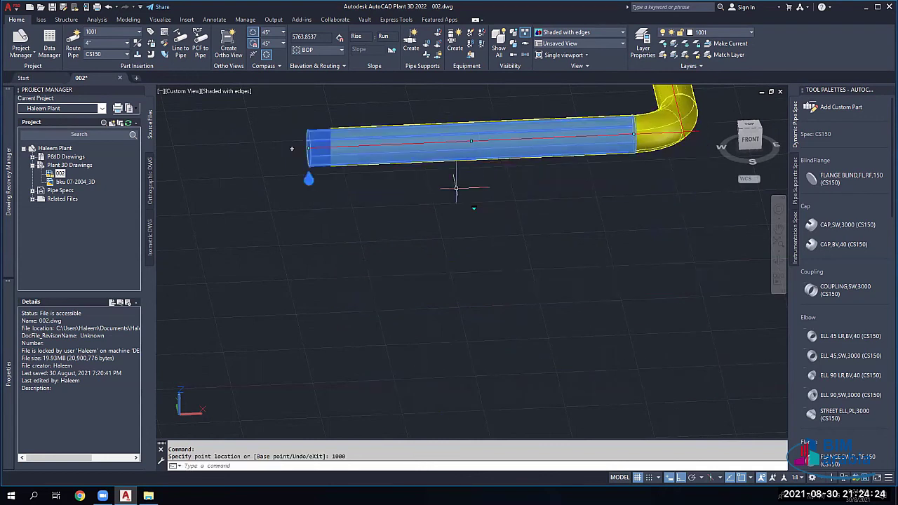
Step: Shorten the short pipe by 500 from its open end grip
scroll(456, 188, down, 5)
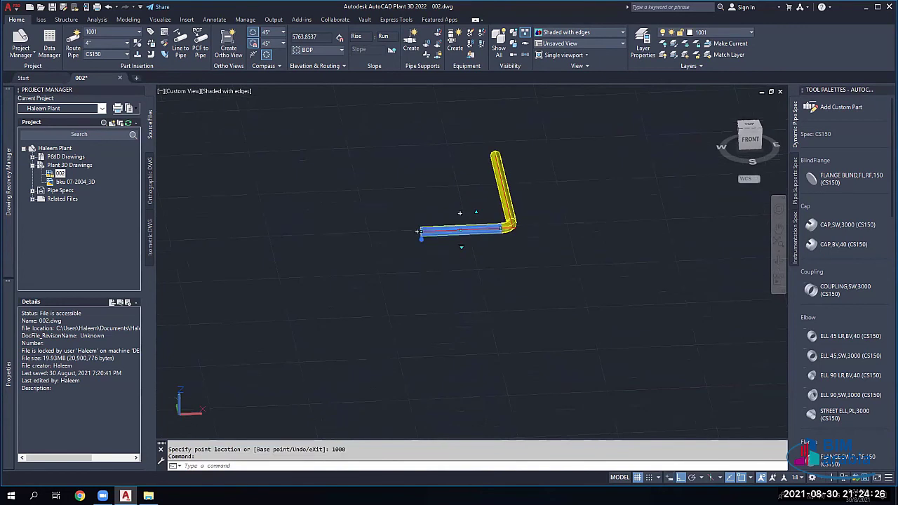
scroll(459, 239, up, 5)
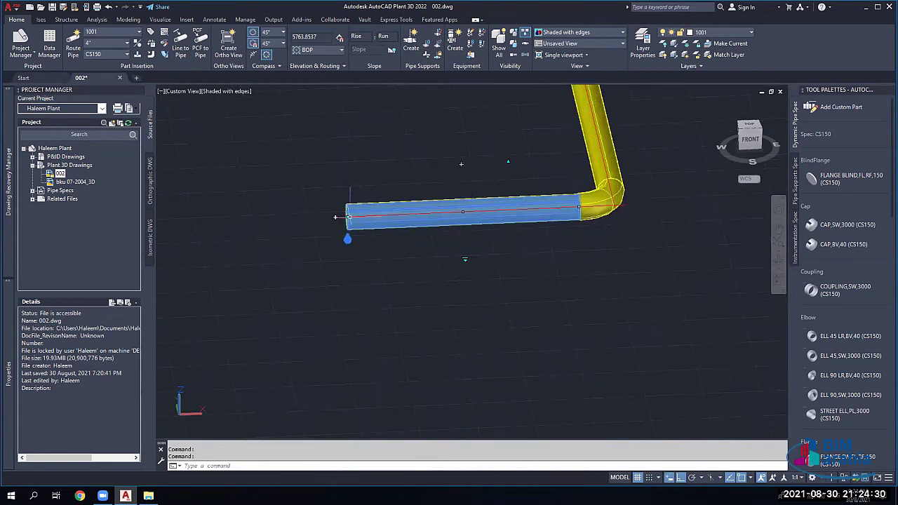
click(336, 216)
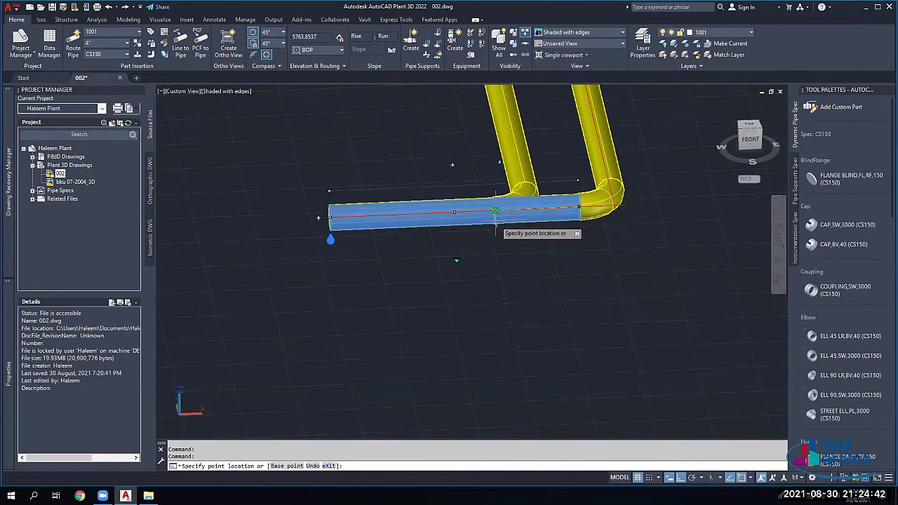
text(500)
key(Return)
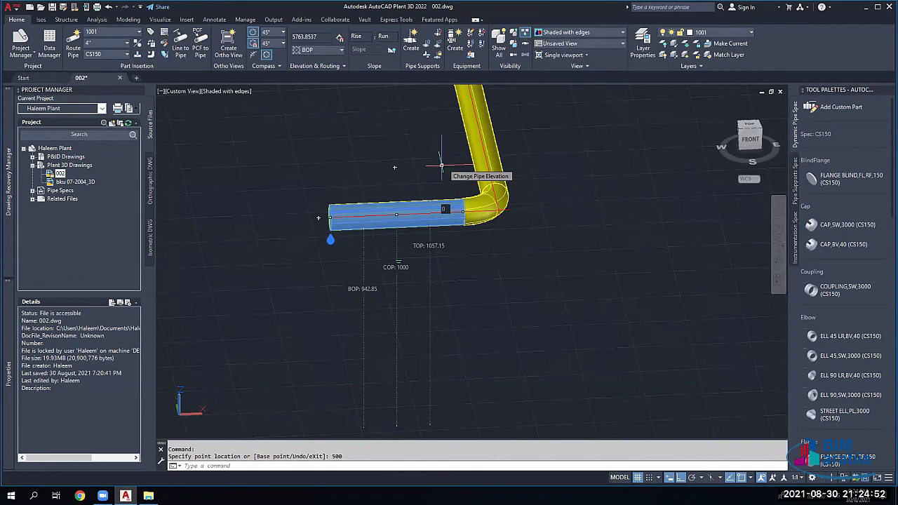
Step: Shift the straight pipe segment 10 units using its grip's input fields
click(441, 167)
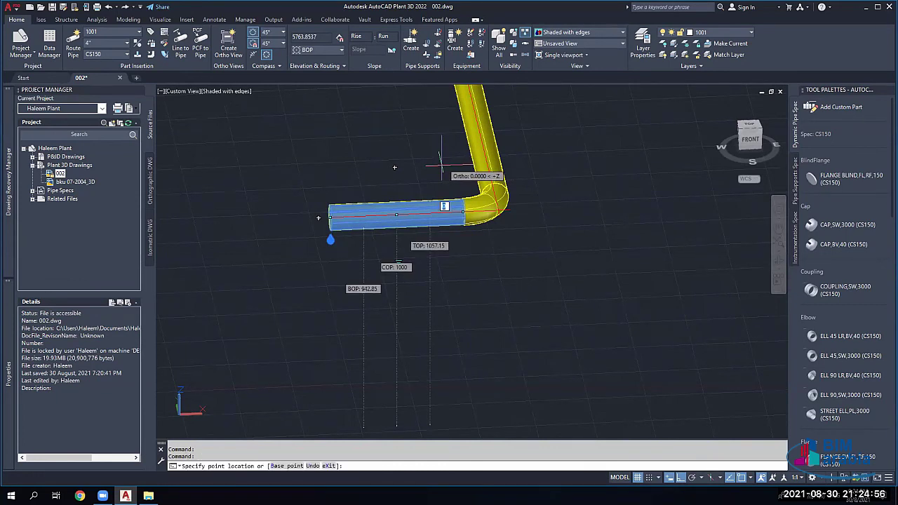
key(Tab)
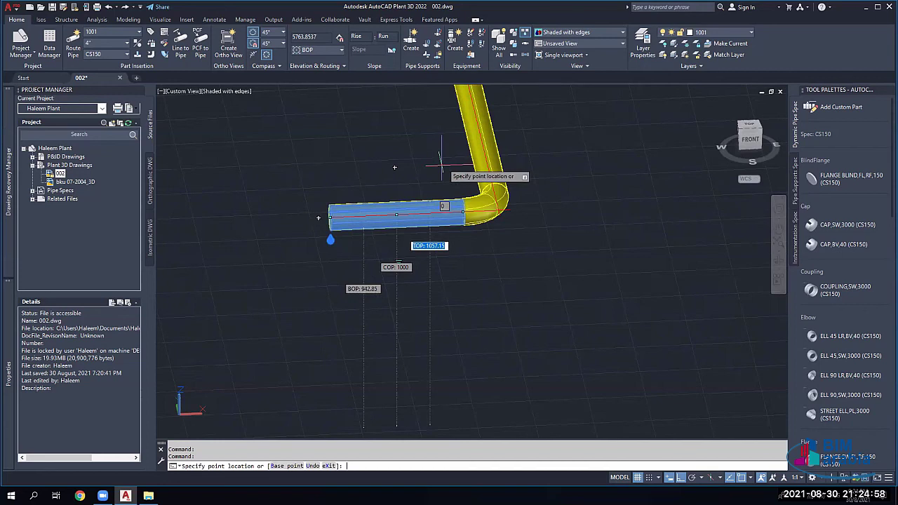
key(Tab)
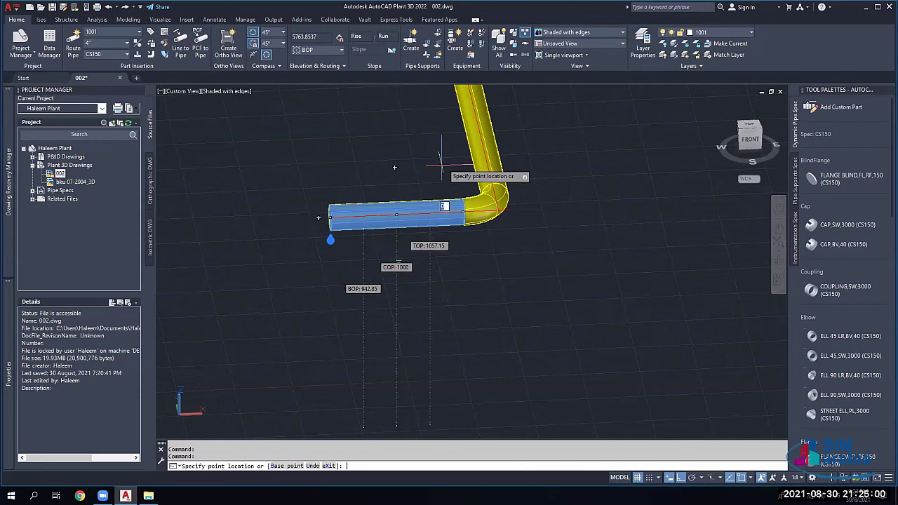
key(Tab)
key(Tab)
key(Tab)
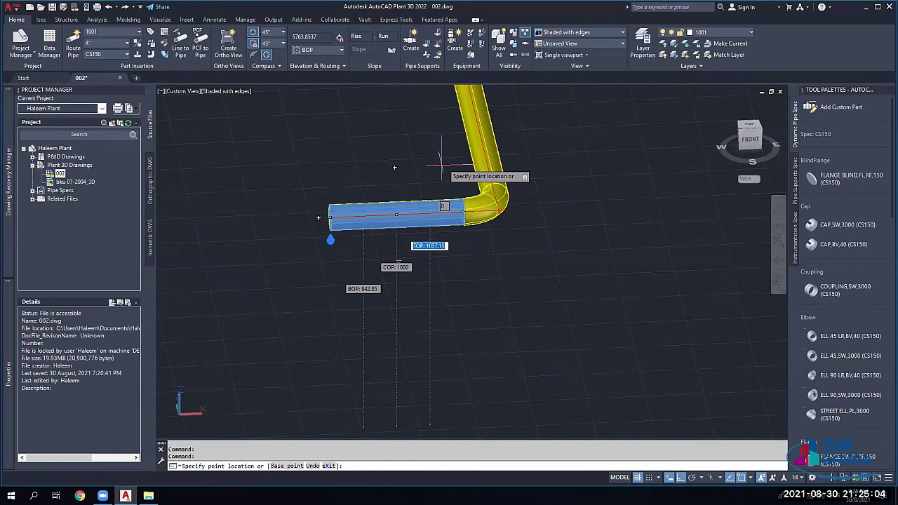
key(Tab)
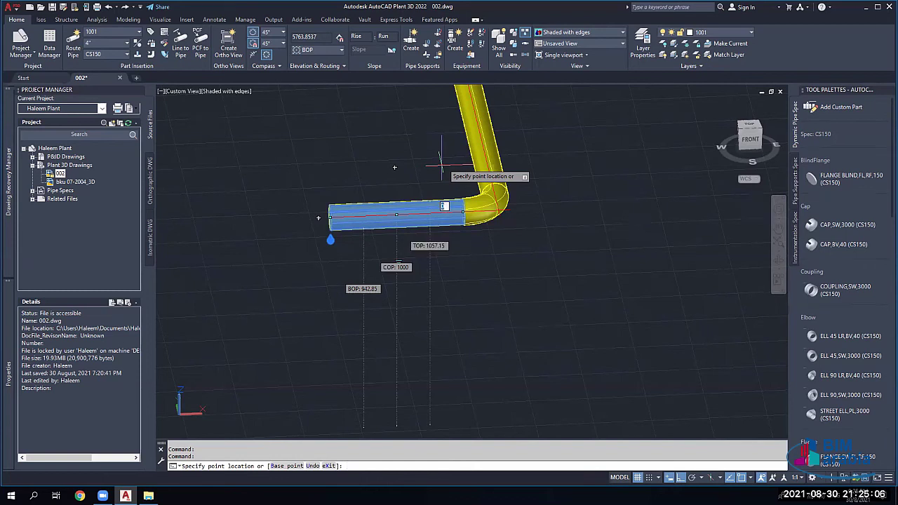
text(10)
key(Return)
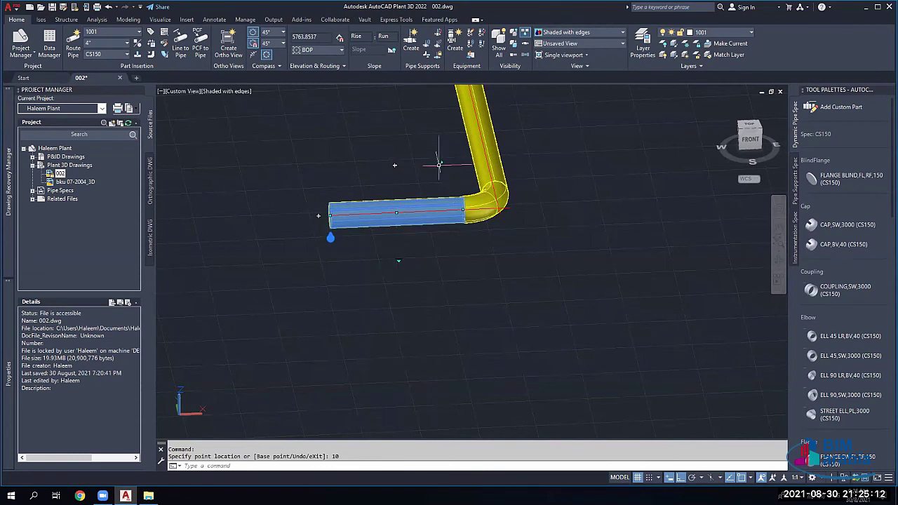
Step: Set the pipe's centre-of-pipe (COP) elevation to 1000
mouse_move(441, 164)
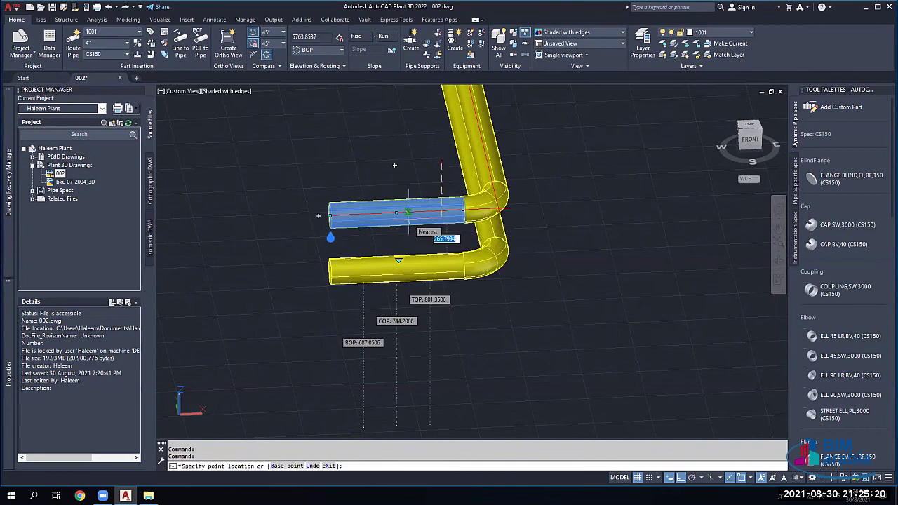
key(Tab)
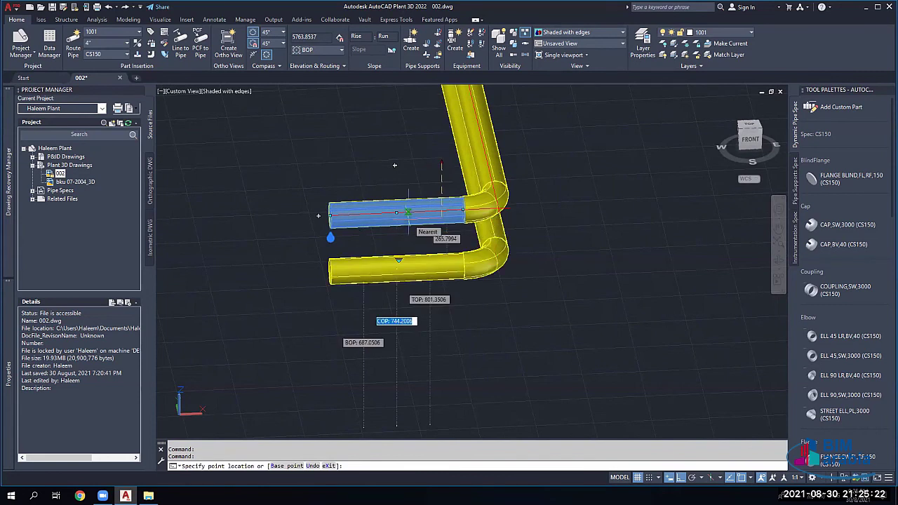
text(100)
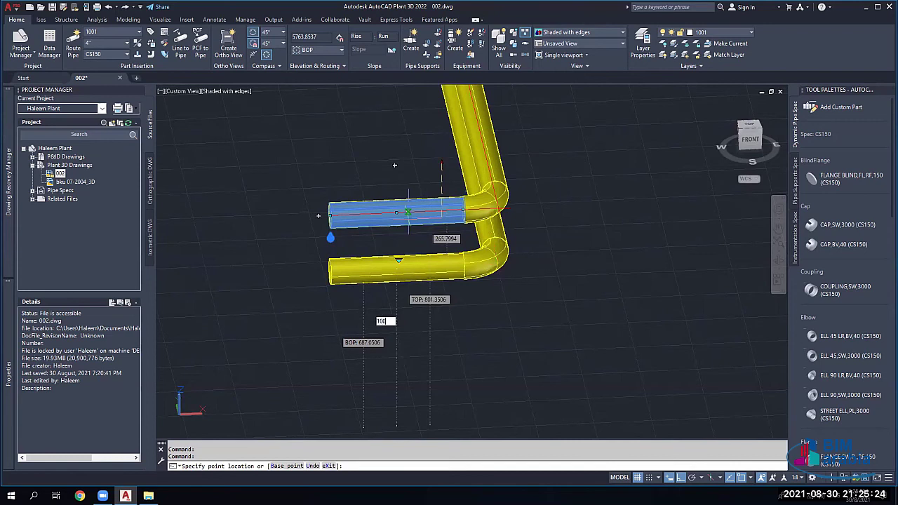
text(0)
key(Return)
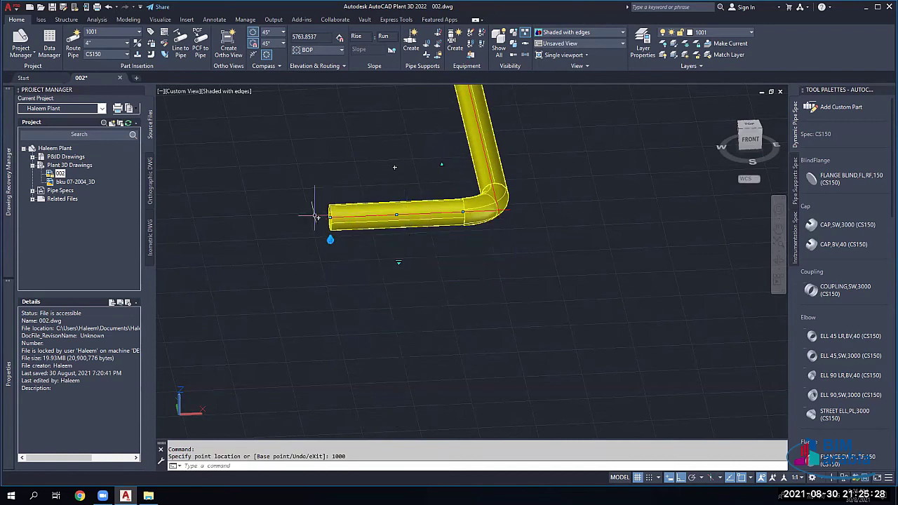
scroll(316, 217, up, 5)
scroll(323, 225, down, 2)
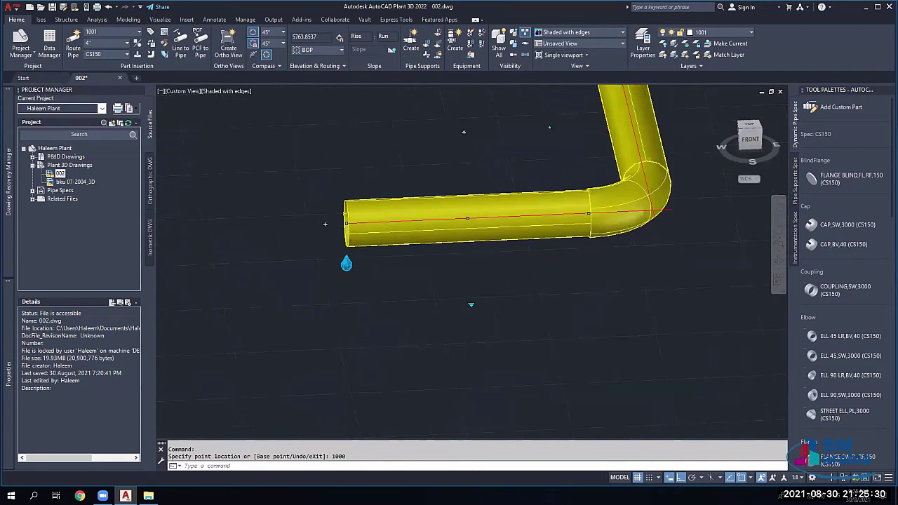
scroll(325, 225, down, 2)
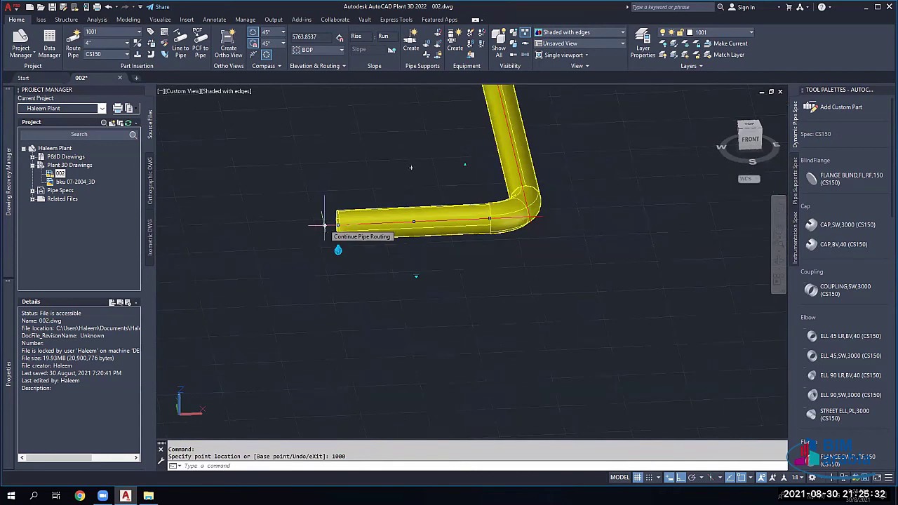
click(324, 224)
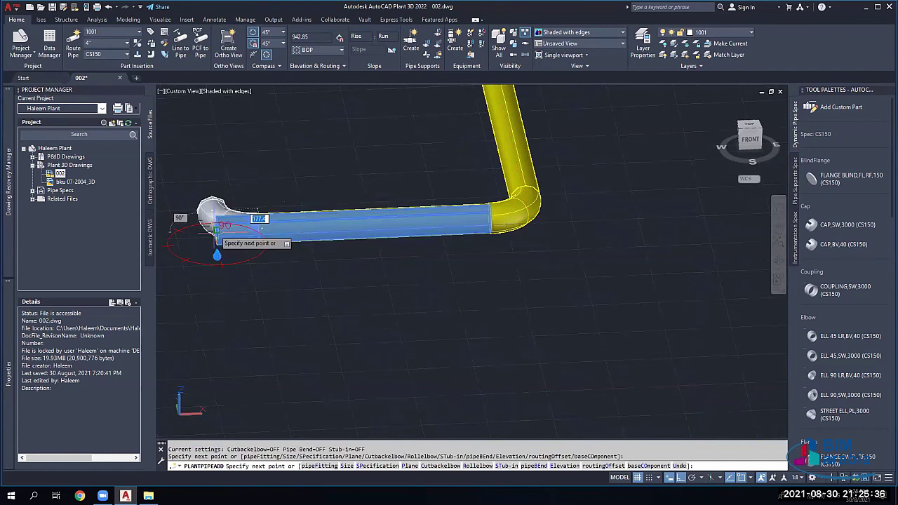
click(216, 231)
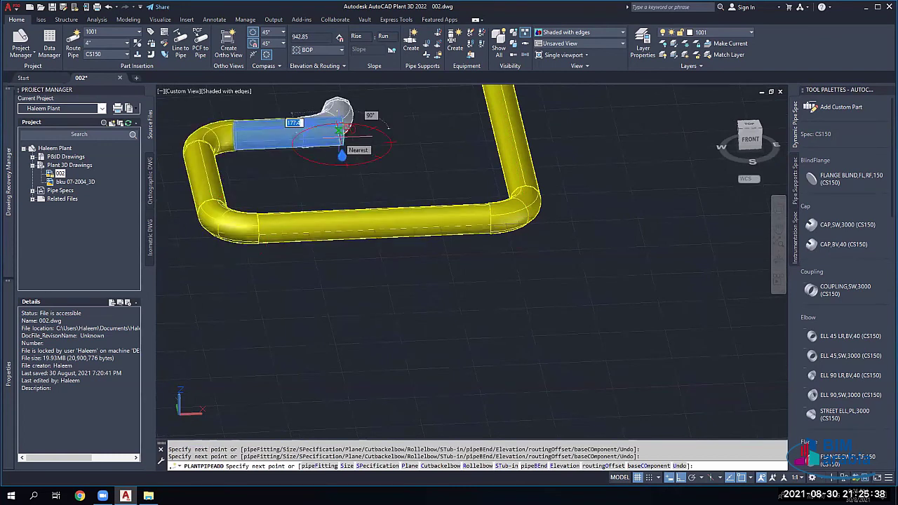
click(342, 137)
key(Escape)
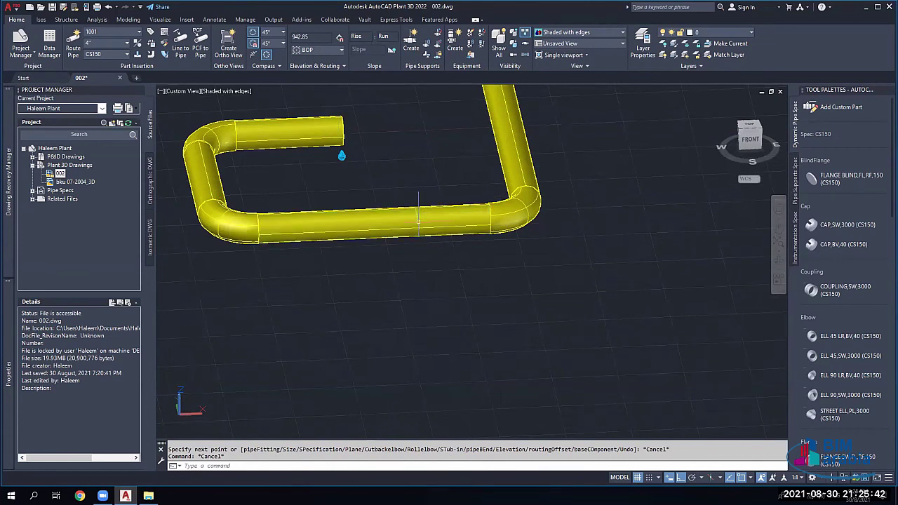
key(ctrl+z)
scroll(406, 217, up, 2)
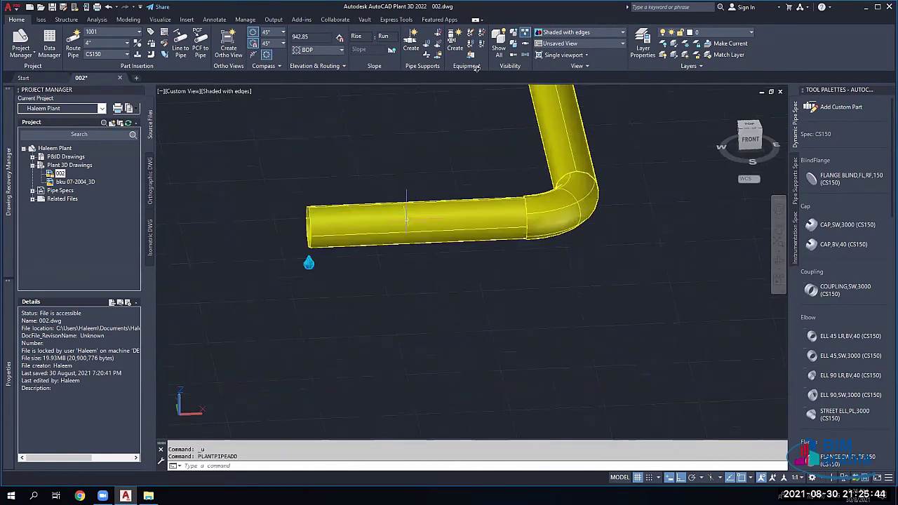
Step: Insert a tee on the short lower pipe and route a short vertical branch upward
click(411, 217)
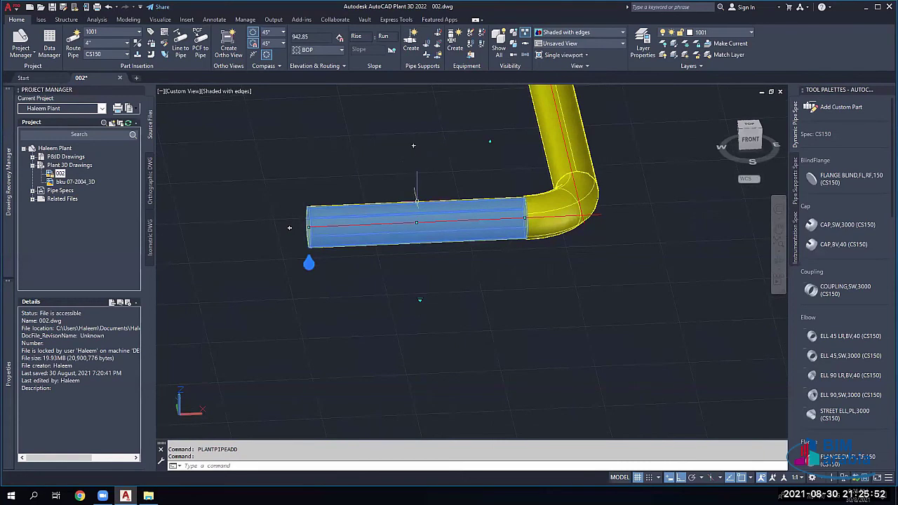
click(412, 146)
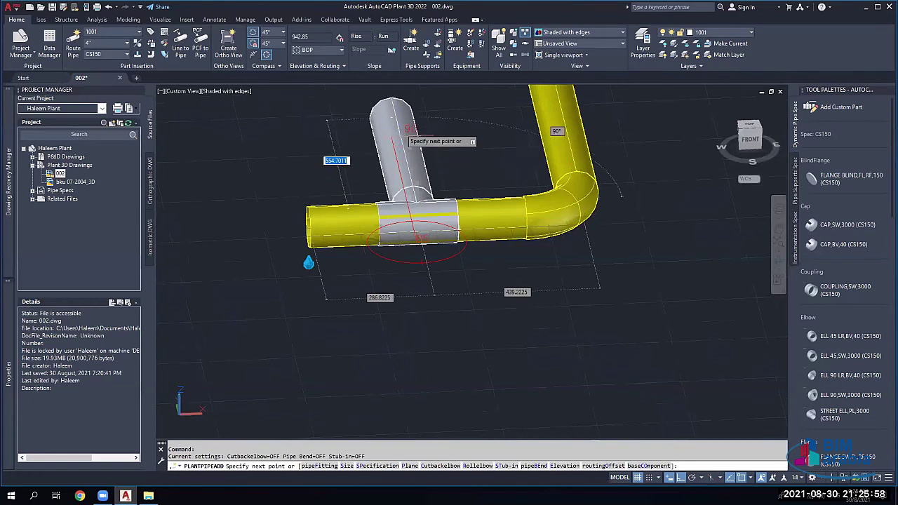
click(408, 151)
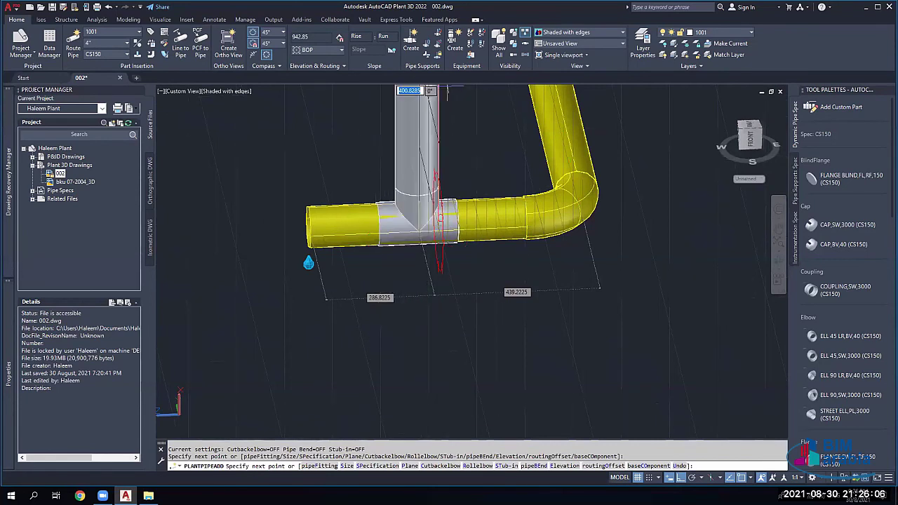
middle_drag(442, 141, 442, 257)
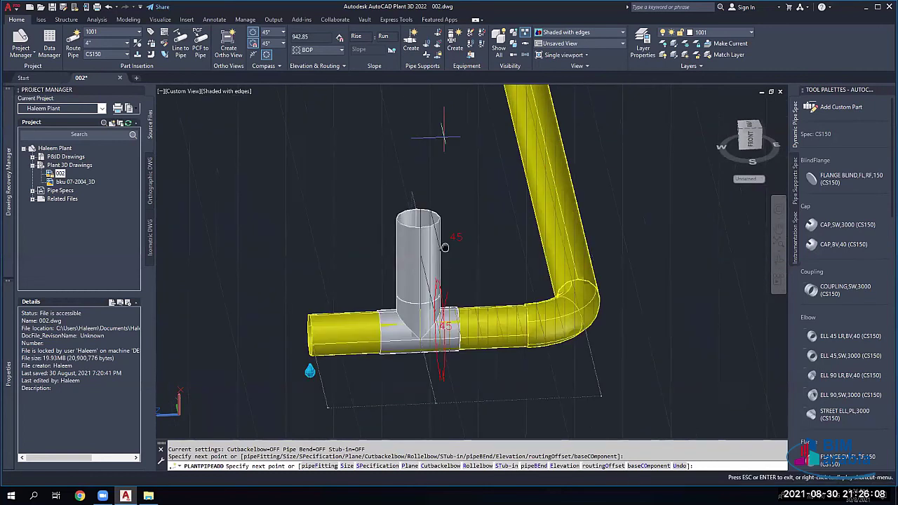
click(436, 175)
key(Escape)
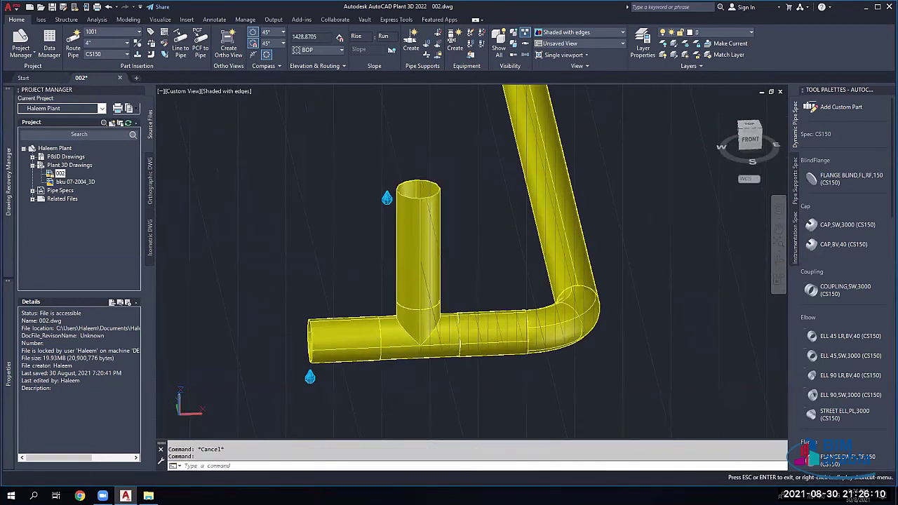
middle_drag(423, 274, 461, 179)
scroll(451, 228, up, 6)
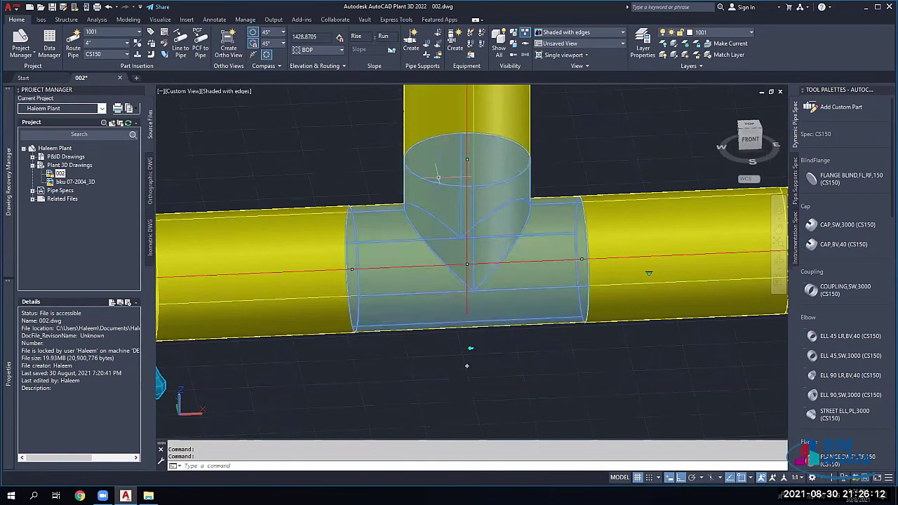
Step: Slide the tee along the pipe by 100, then by 500
scroll(465, 196, down, 2)
scroll(464, 196, down, 5)
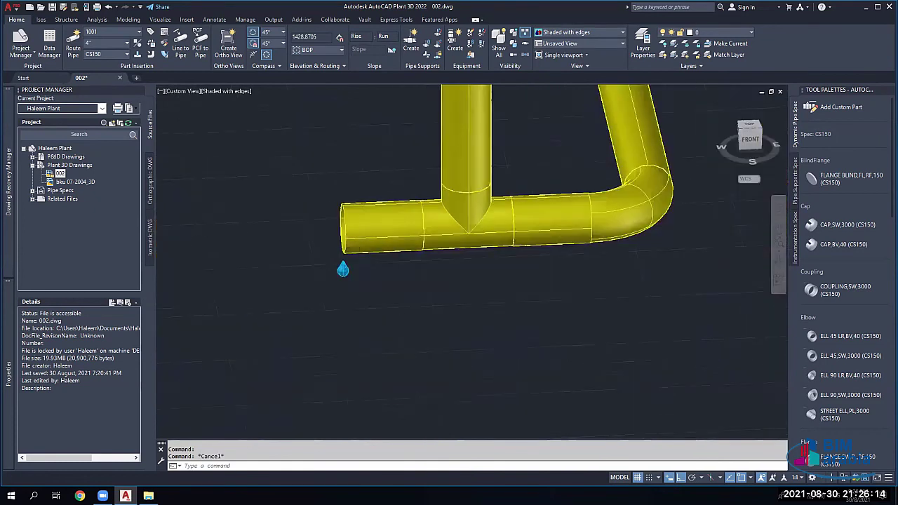
scroll(451, 215, up, 4)
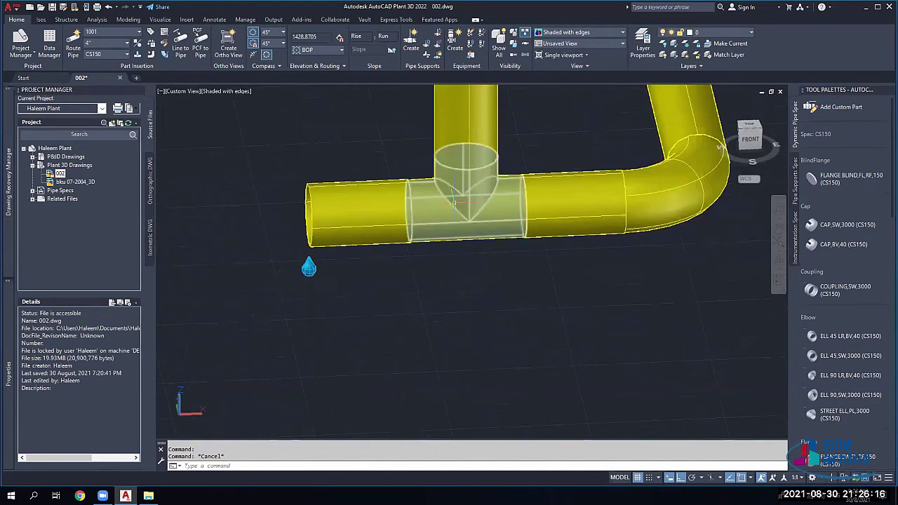
click(452, 217)
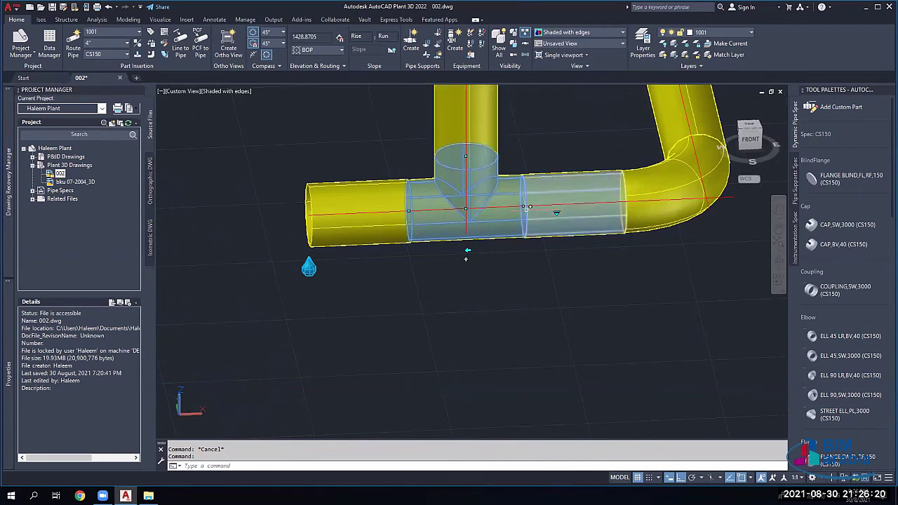
click(528, 207)
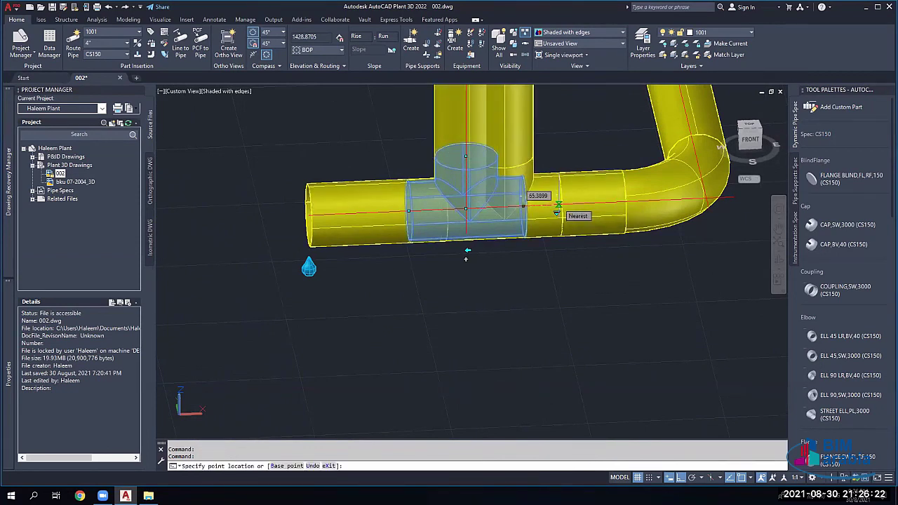
text(100)
key(Return)
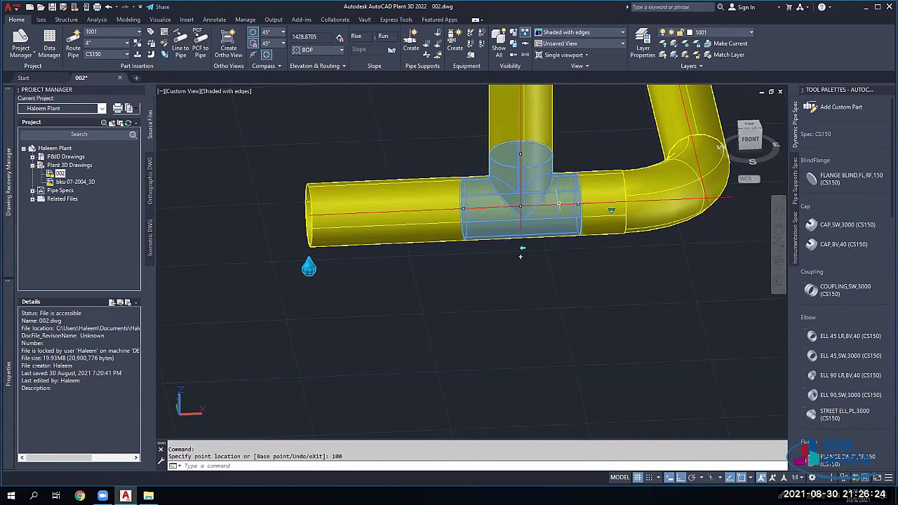
click(519, 207)
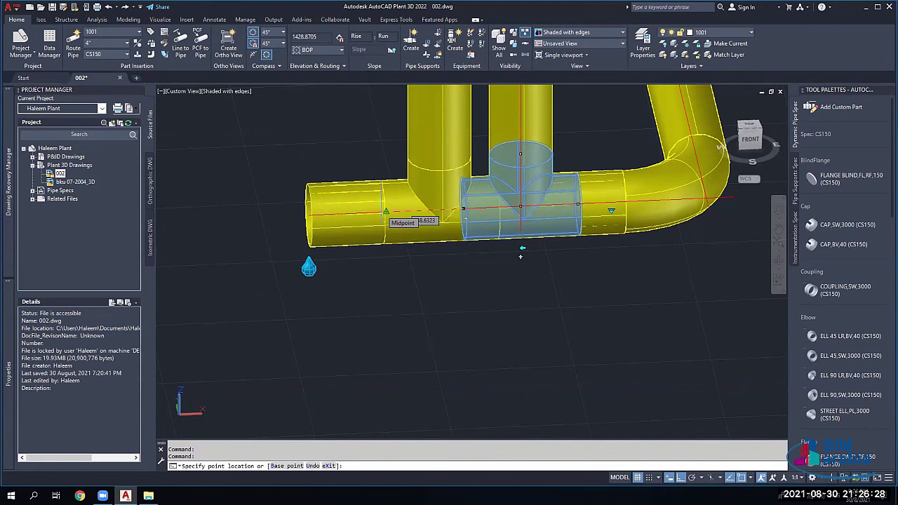
text(500)
key(Return)
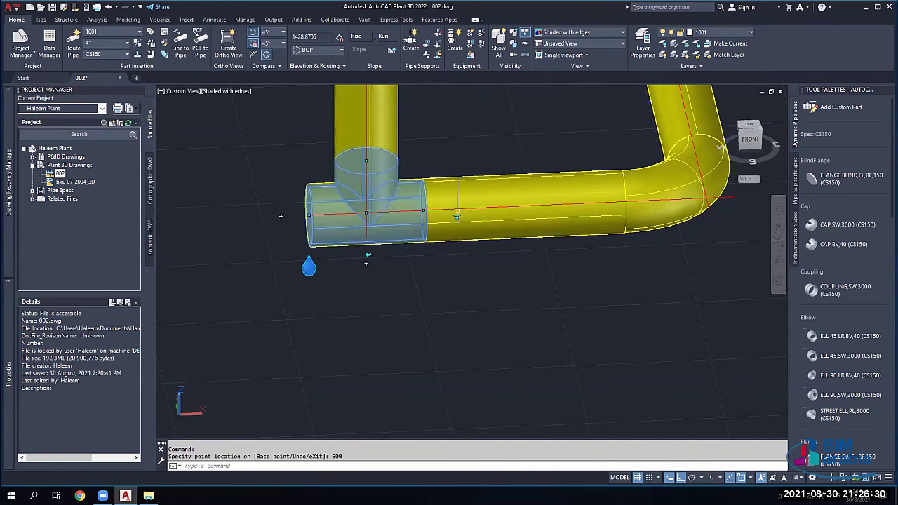
key(Escape)
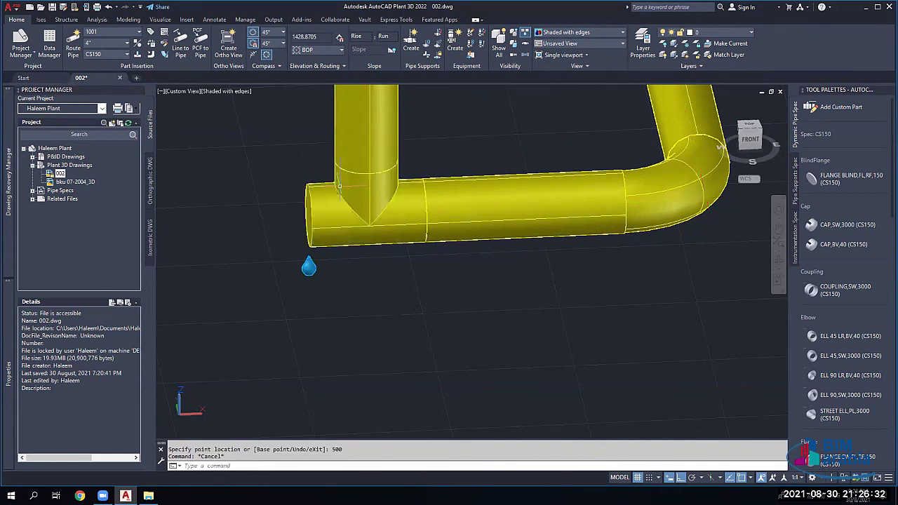
Step: Reselect the tee and begin grip-sliding it along the pipe again
shift+middle_drag(366, 263, 370, 205)
click(371, 205)
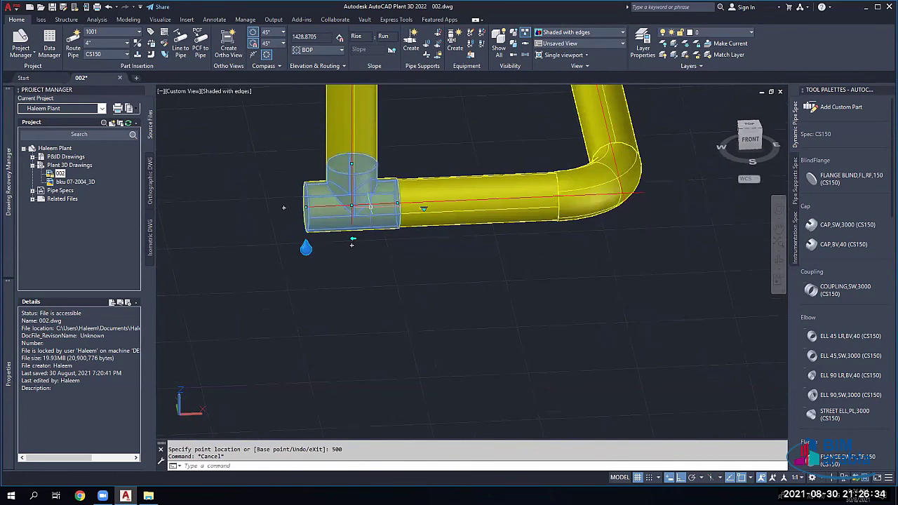
click(370, 206)
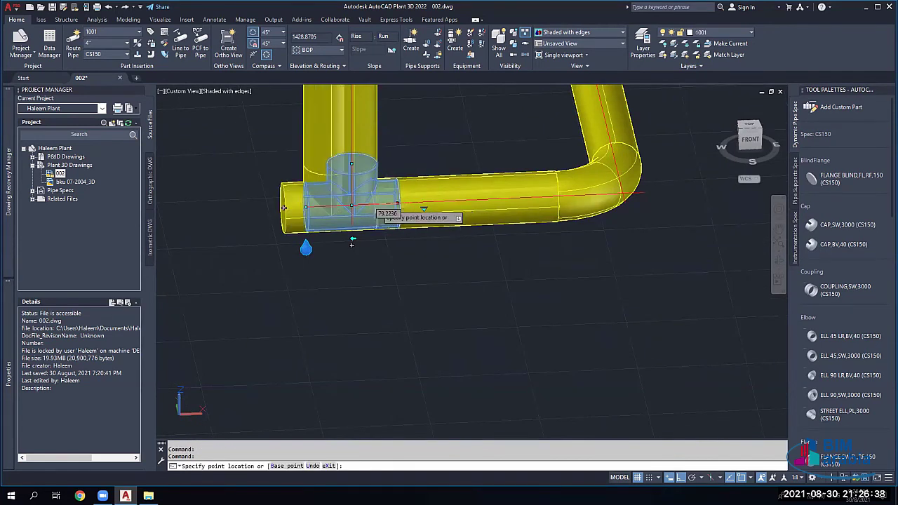
key(Escape)
key(Escape)
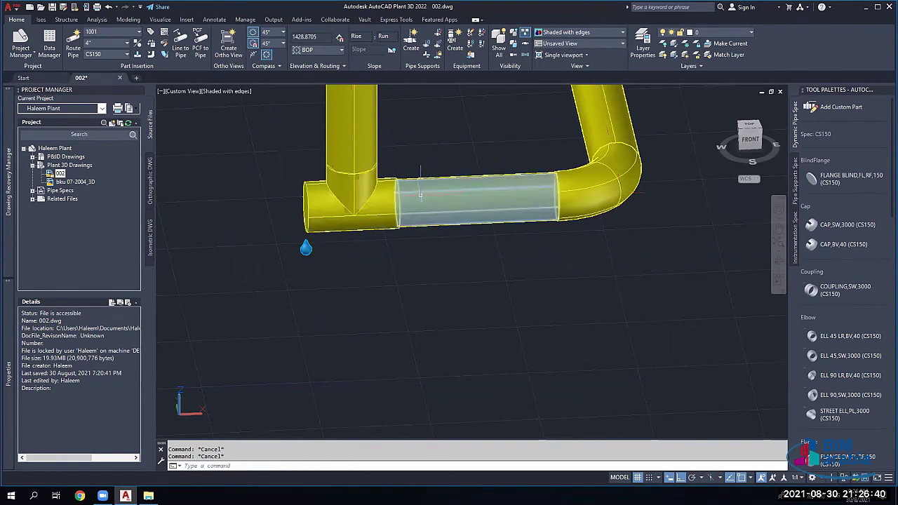
click(387, 205)
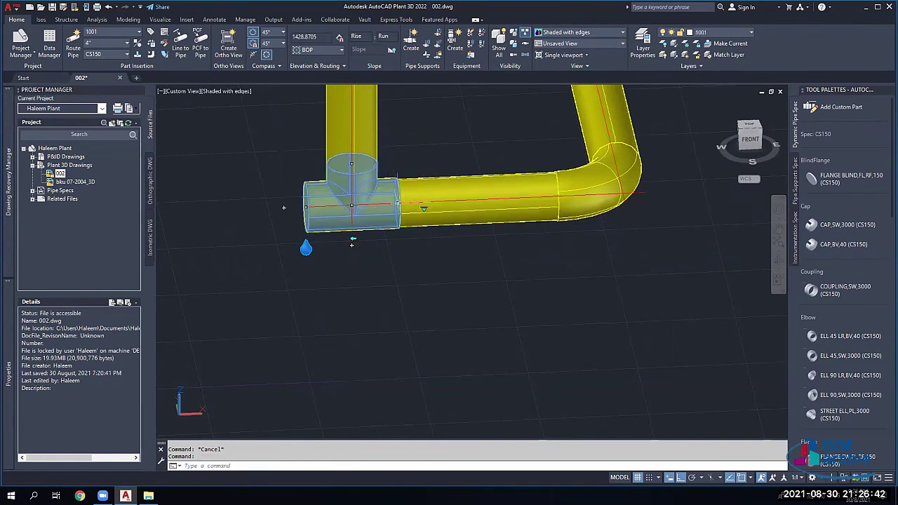
click(352, 205)
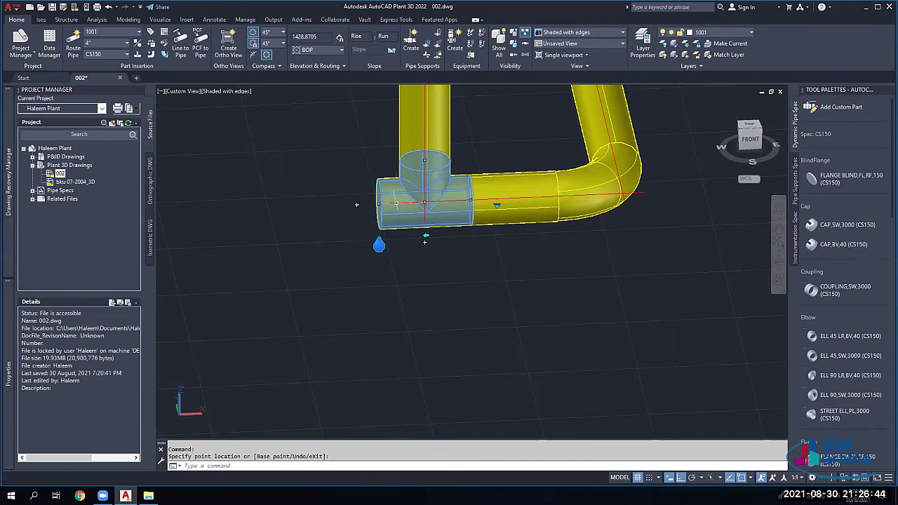
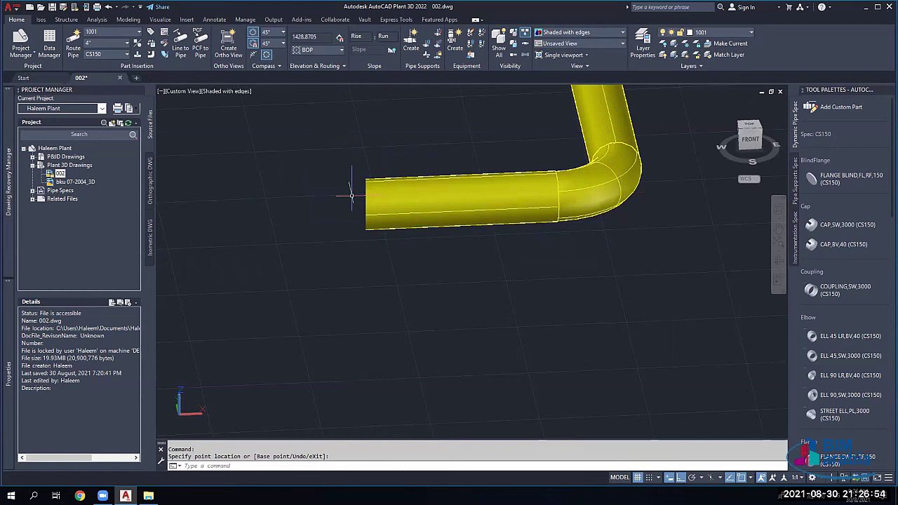
Step: Cancel the placement and undo three edits to remove the tee and its vertical branch
key(Escape)
key(Escape)
click(421, 145)
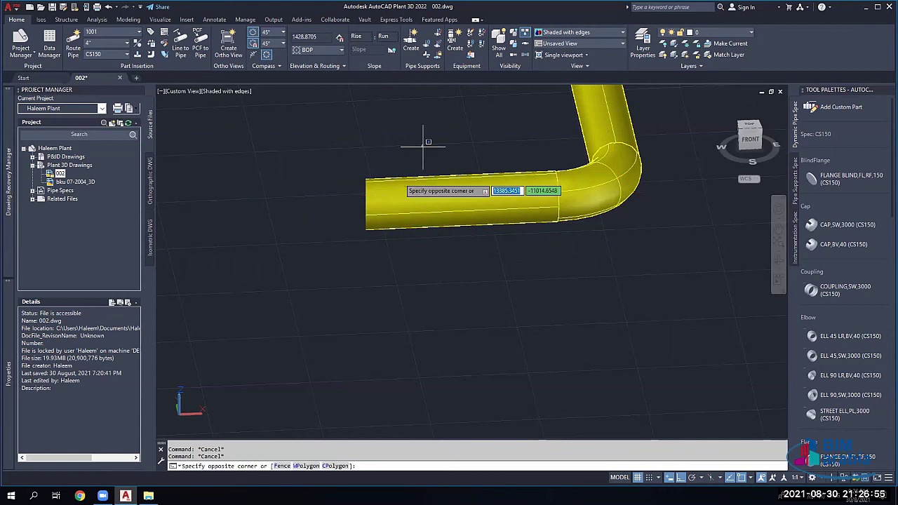
click(306, 221)
mouse_move(289, 212)
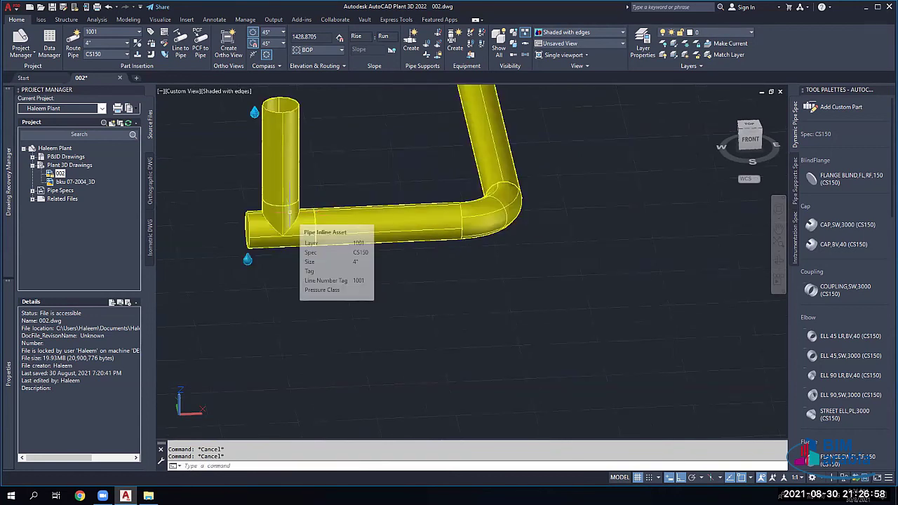
key(ctrl+z)
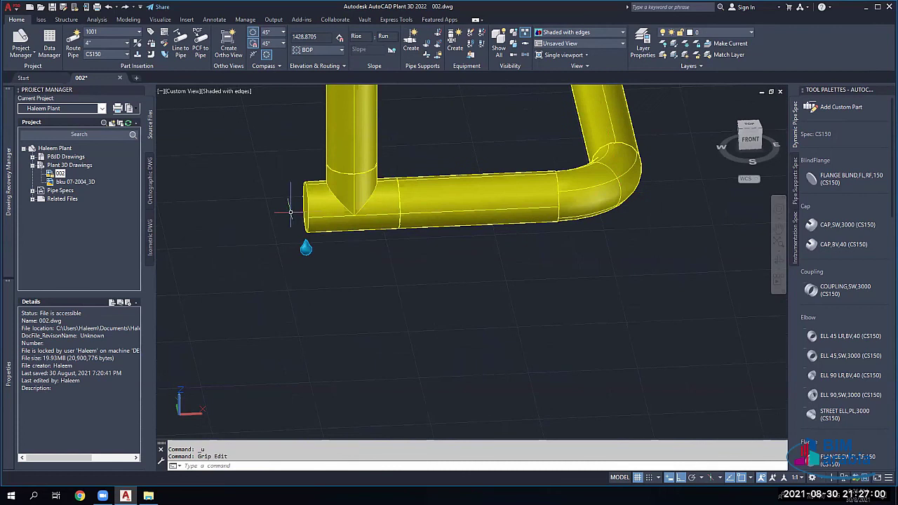
key(ctrl+z)
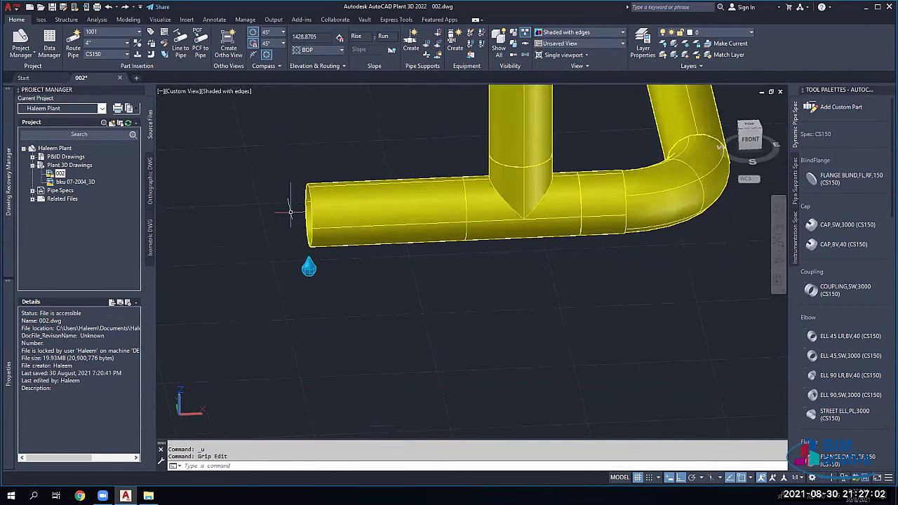
key(ctrl+z)
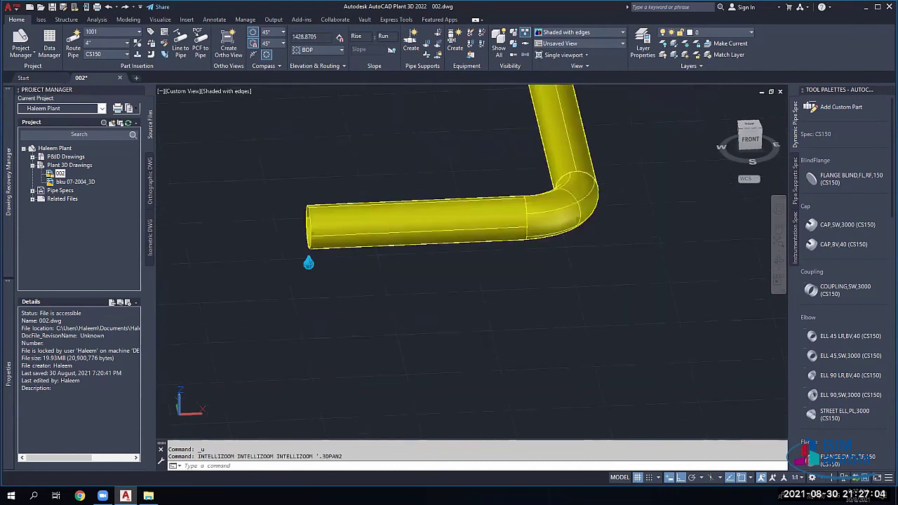
Step: Try the Continue Routing grip on the straight horizontal pipe, then cancel it
scroll(382, 217, up, 2)
scroll(381, 216, up, 2)
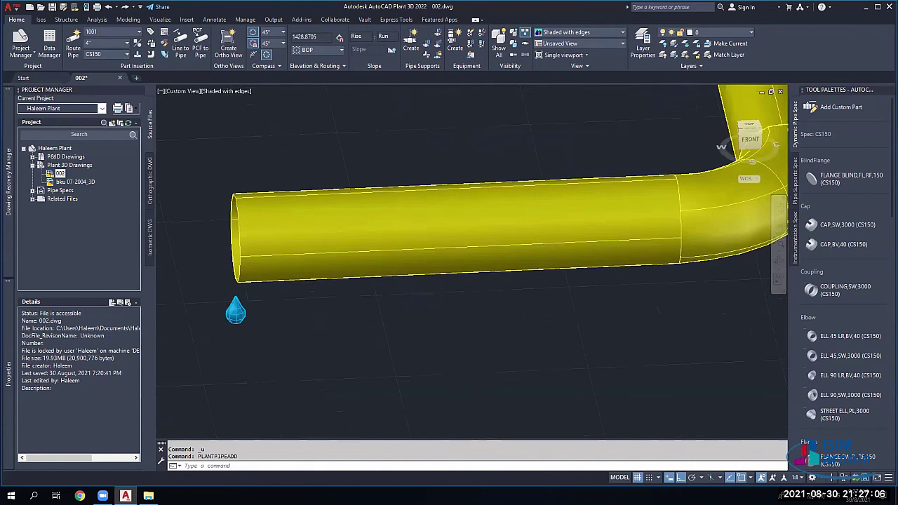
scroll(442, 227, down, 2)
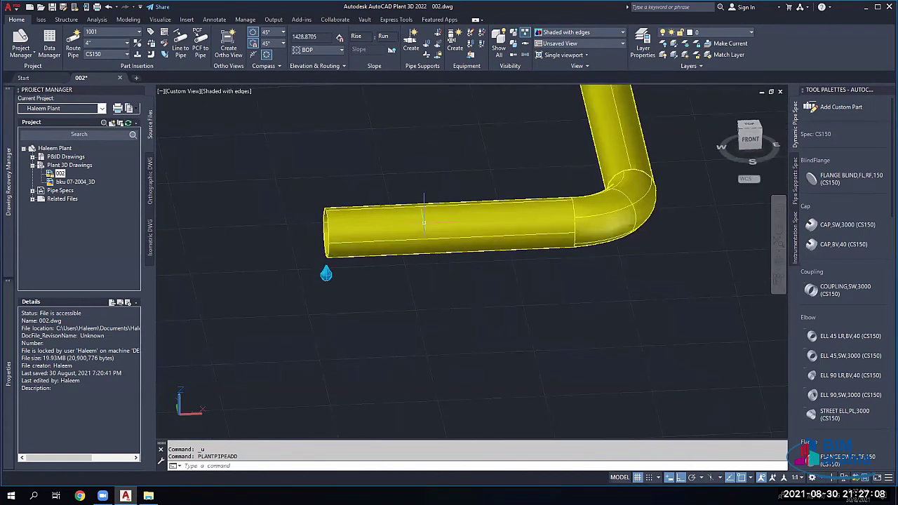
click(444, 224)
click(444, 139)
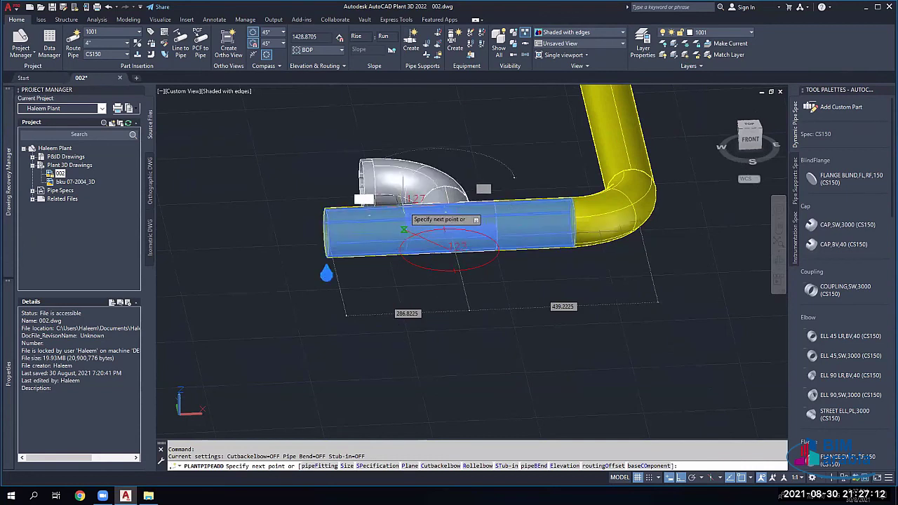
key(Escape)
scroll(407, 200, down, 3)
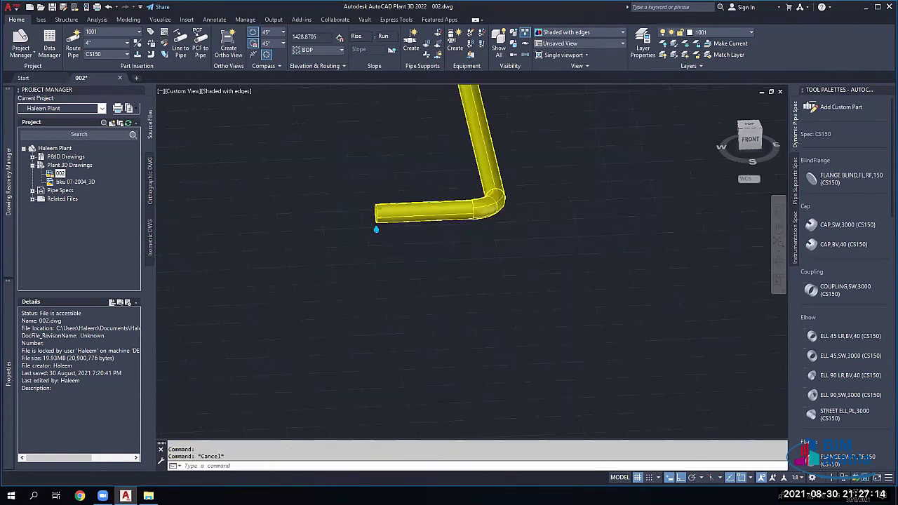
Step: Show the straight pipe's substitute part list, dismiss it, and reselect the pipe
click(443, 209)
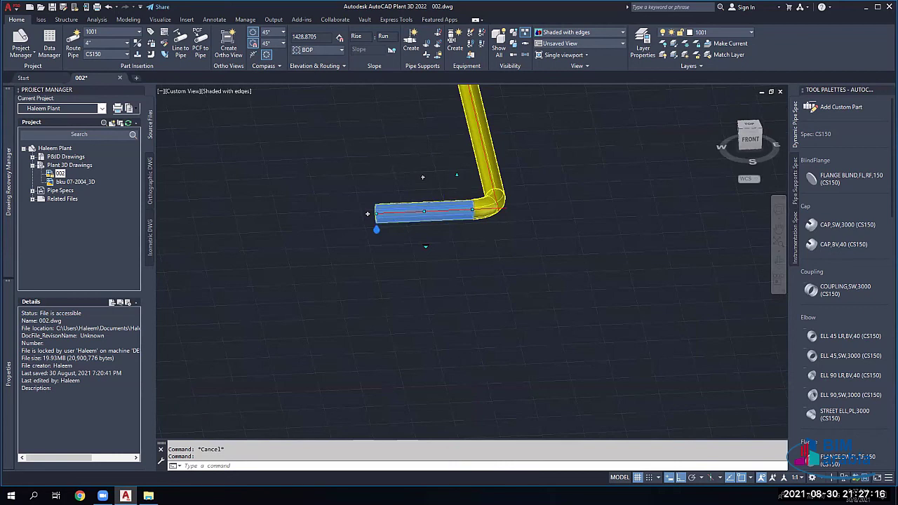
scroll(417, 221, up, 3)
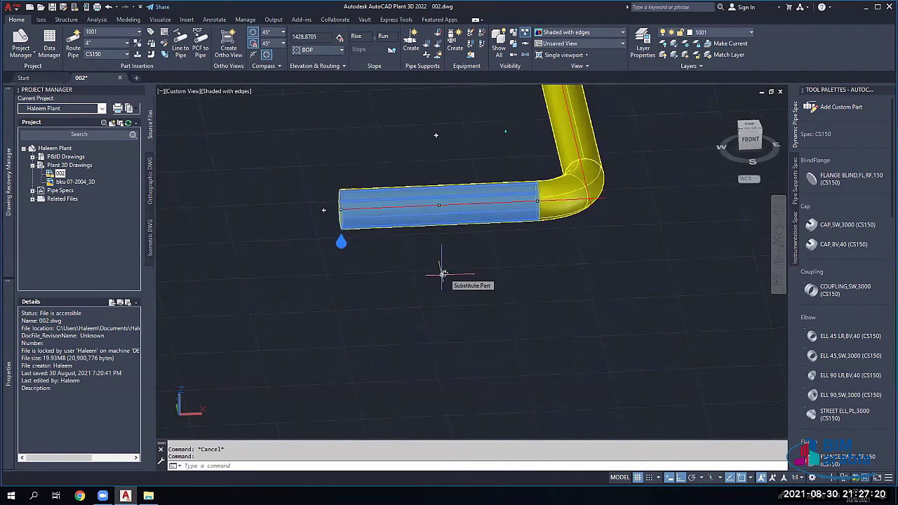
click(442, 275)
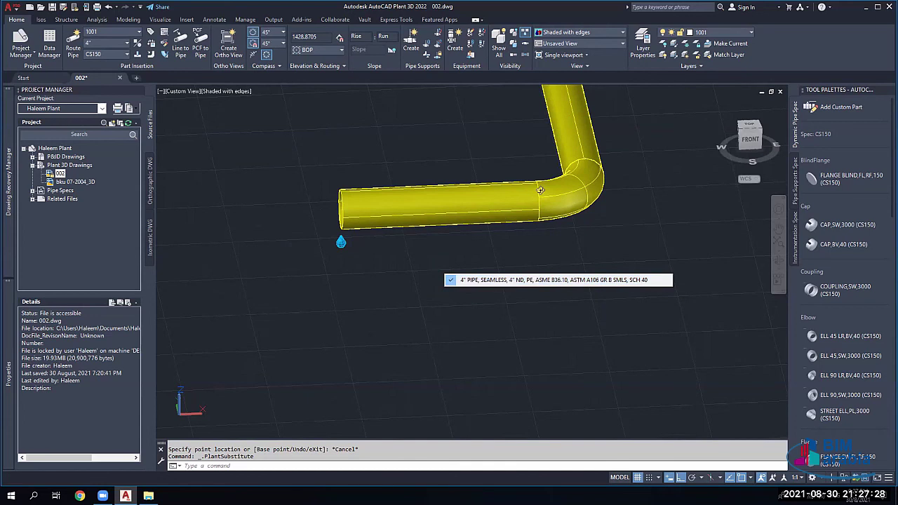
key(Escape)
scroll(539, 188, down, 4)
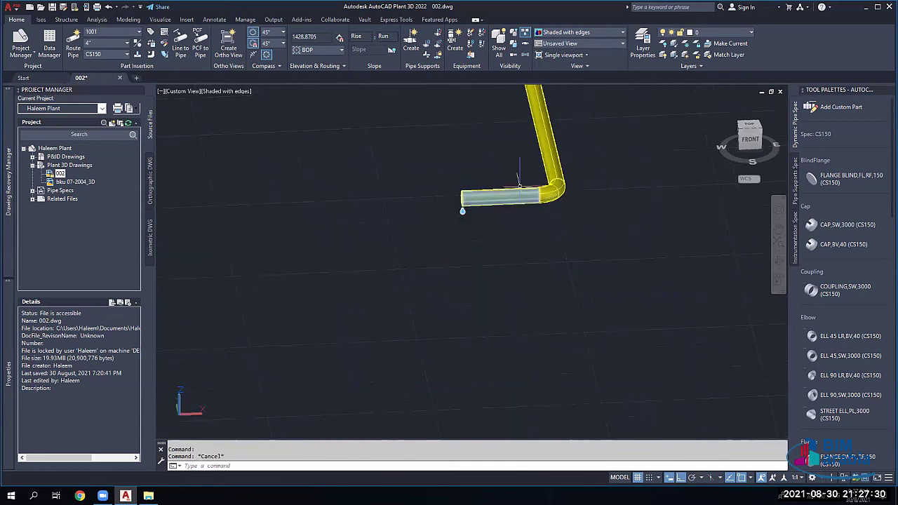
click(499, 196)
Step: Delete the straight pipe and drag the remaining elbow to a new position
key(Delete)
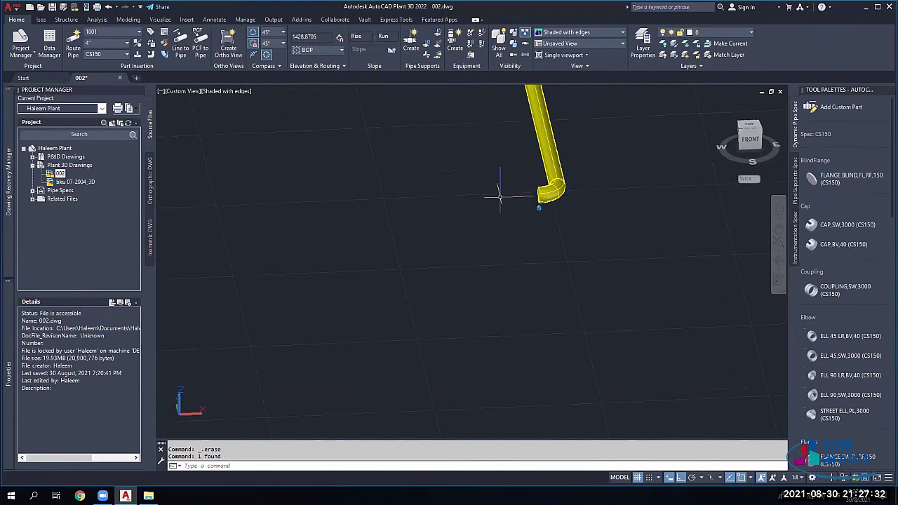
scroll(539, 196, up, 2)
click(532, 196)
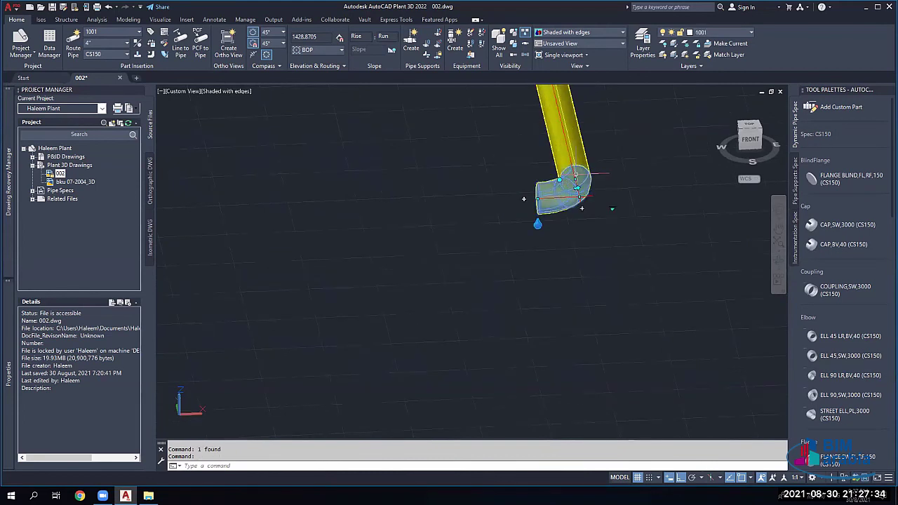
scroll(524, 198, up, 2)
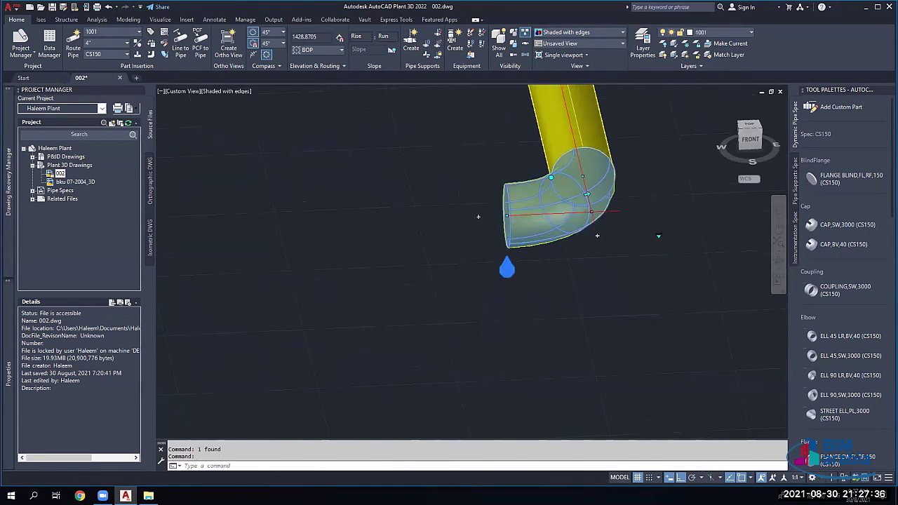
scroll(584, 204, up, 3)
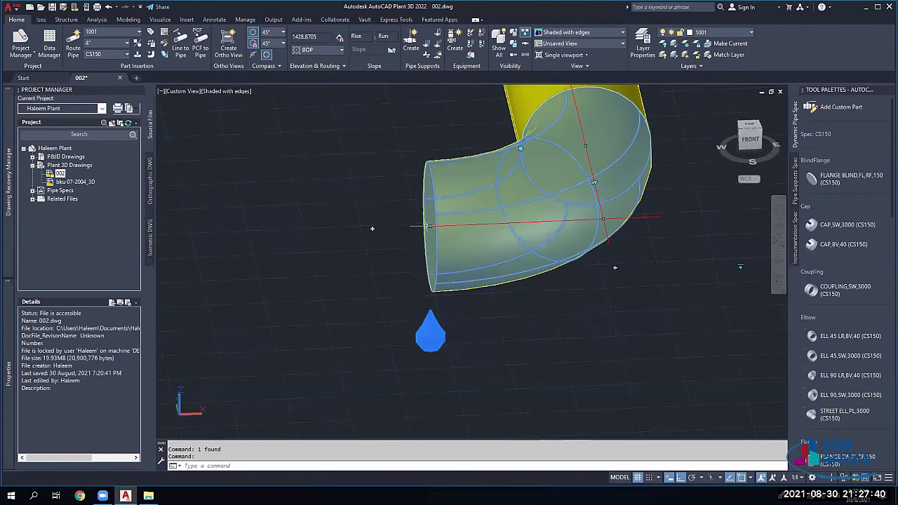
click(429, 225)
mouse_move(550, 197)
middle_down()
mouse_move(395, 203)
mouse_move(542, 208)
middle_up()
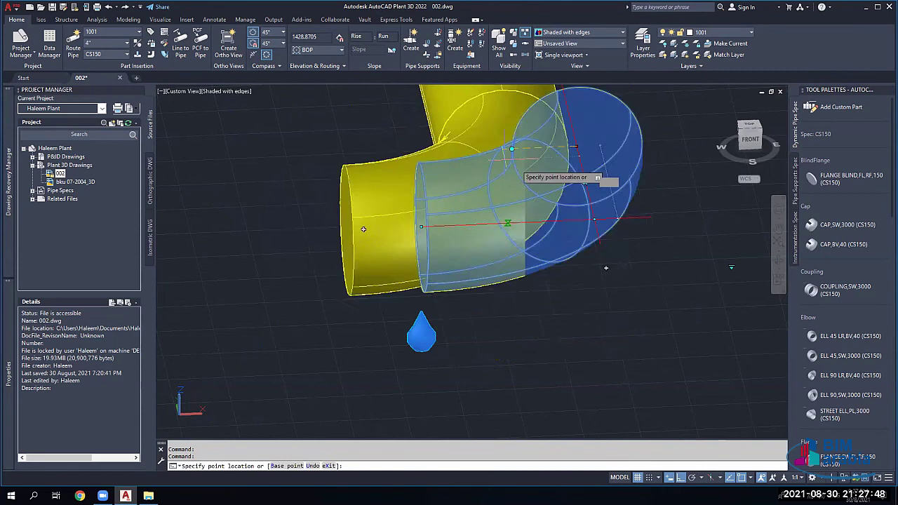
scroll(527, 151, down, 5)
click(528, 149)
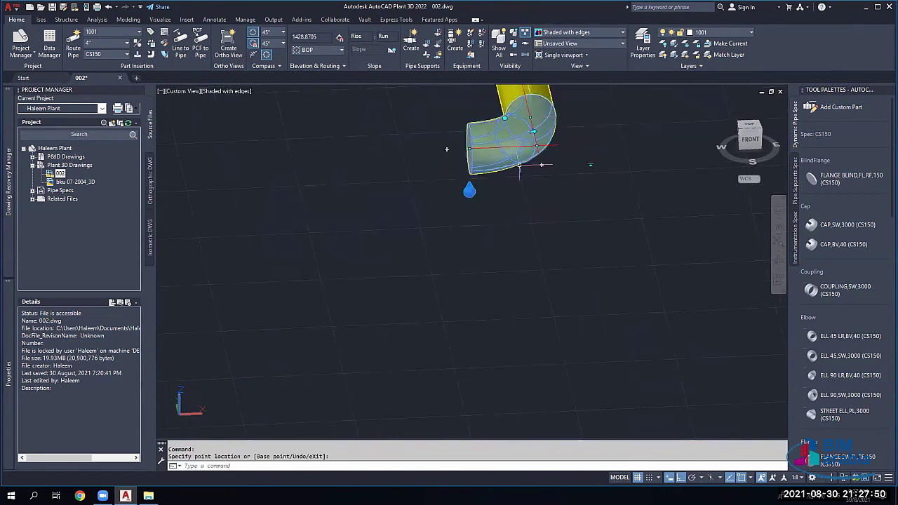
Step: Cancel a new route from the elbow's open end and delete the leftover straight pipe
scroll(523, 160, down, 2)
click(523, 160)
scroll(421, 224, up, 6)
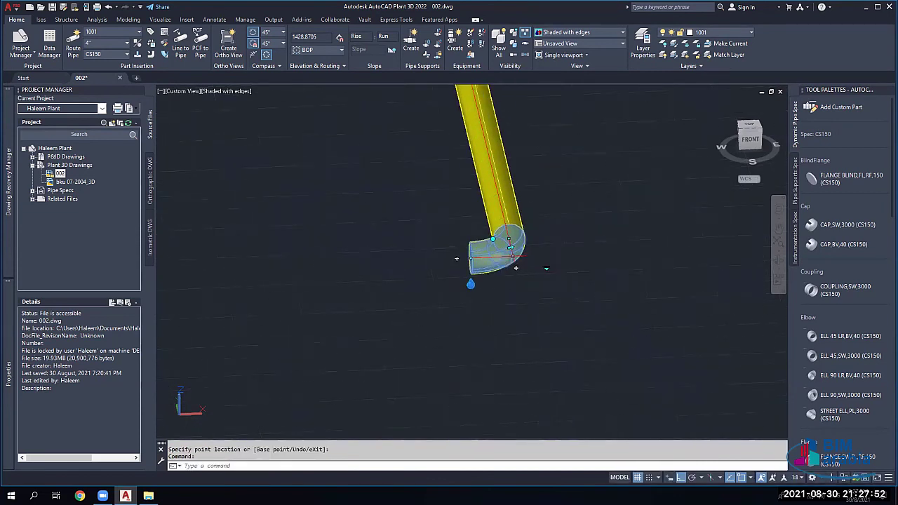
click(370, 247)
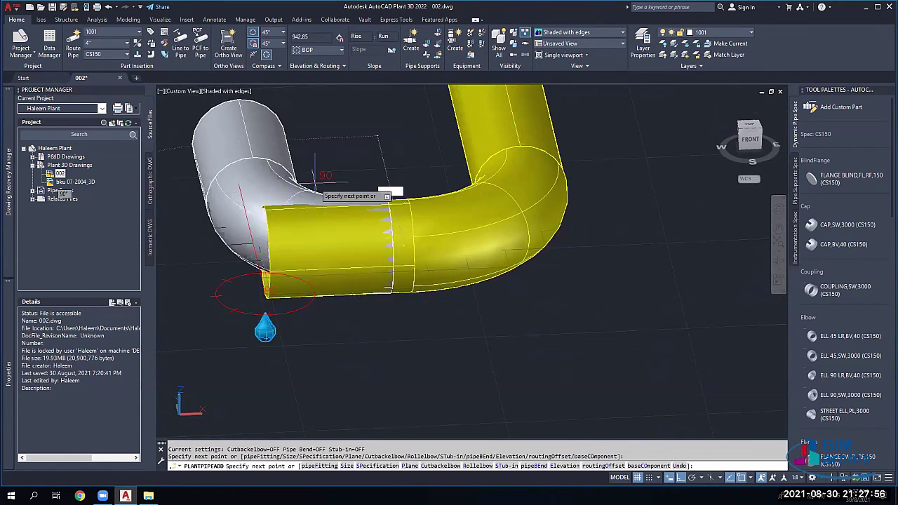
key(Escape)
click(317, 234)
key(Delete)
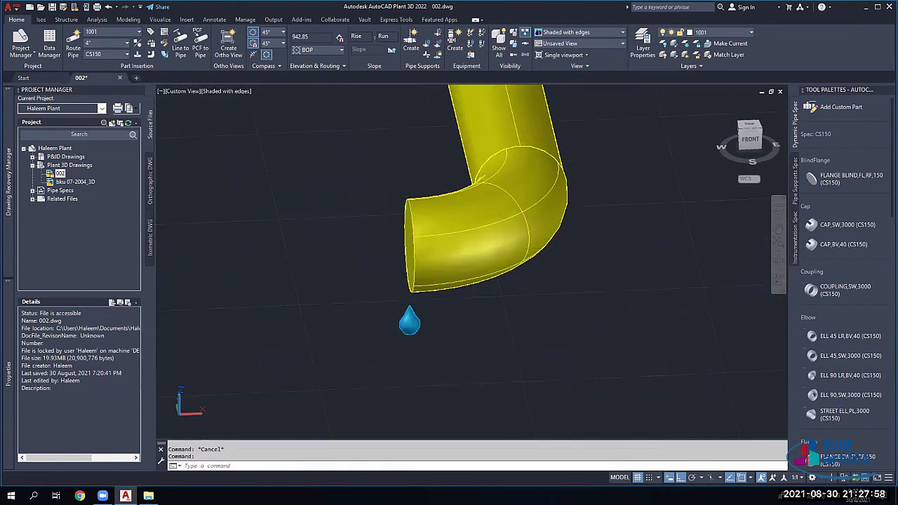
Step: Flip the elbow right and back, then delete and restore the elbow and vertical pipe
click(469, 214)
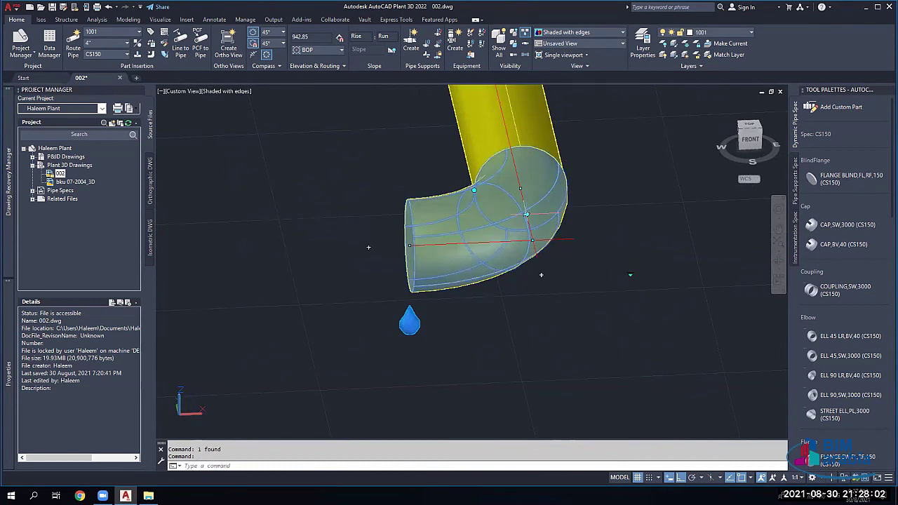
click(526, 214)
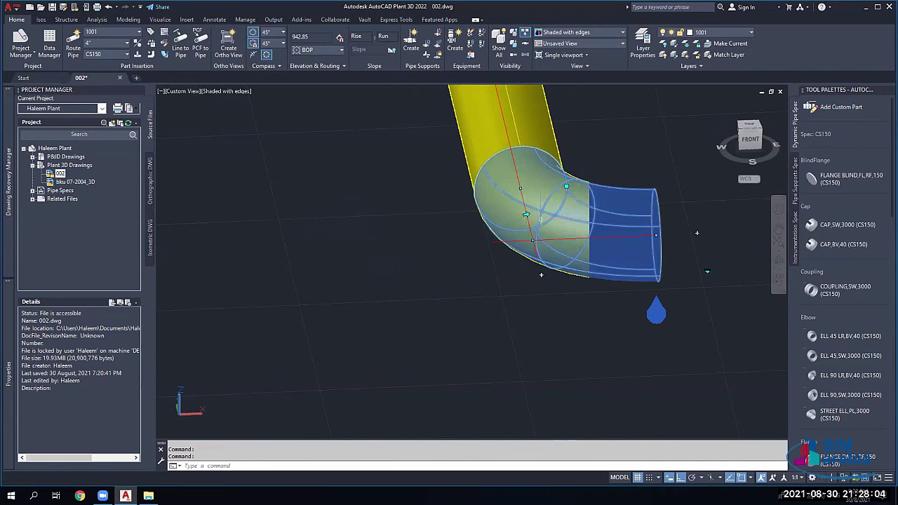
click(526, 214)
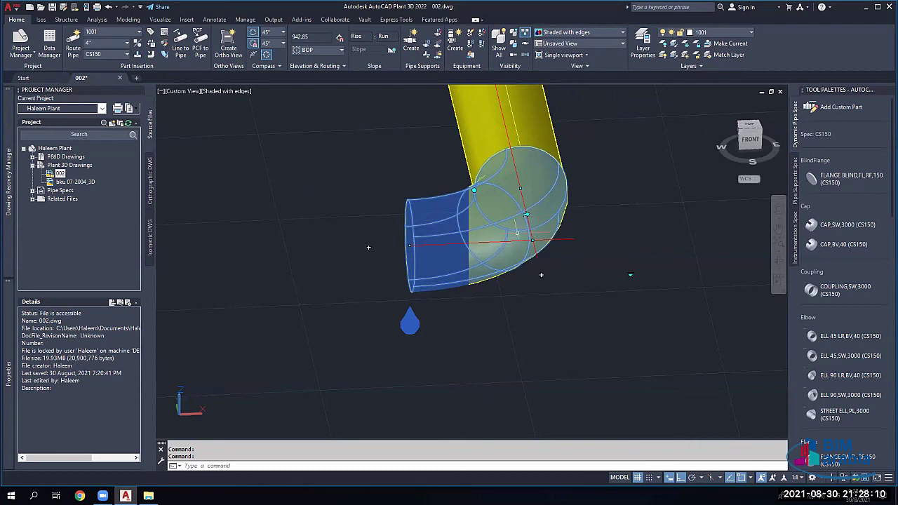
click(525, 129)
key(Delete)
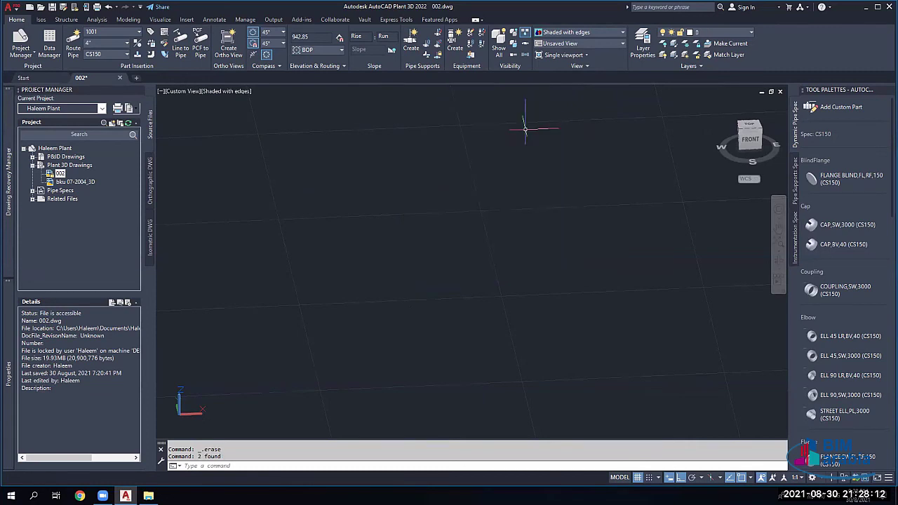
key(ctrl+z)
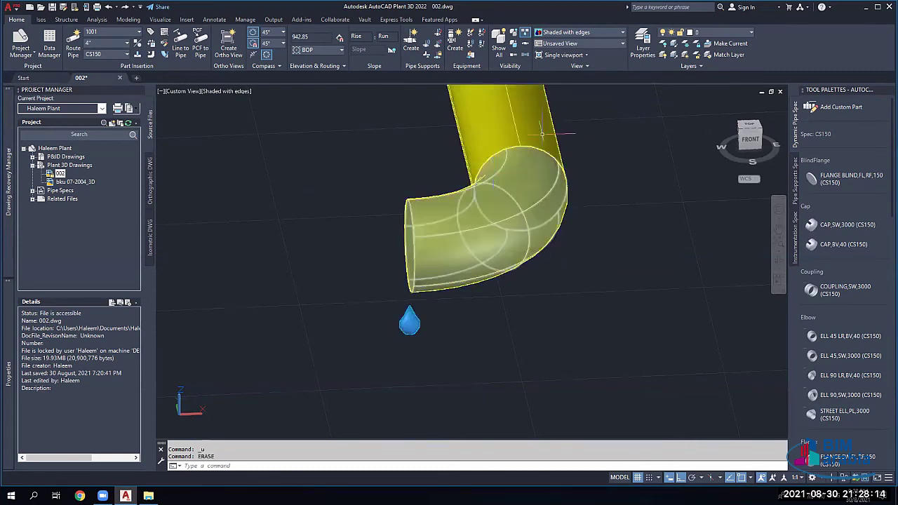
Step: Delete the upper vertical pipe and flip the lone elbow to bend the other way
click(544, 123)
key(Delete)
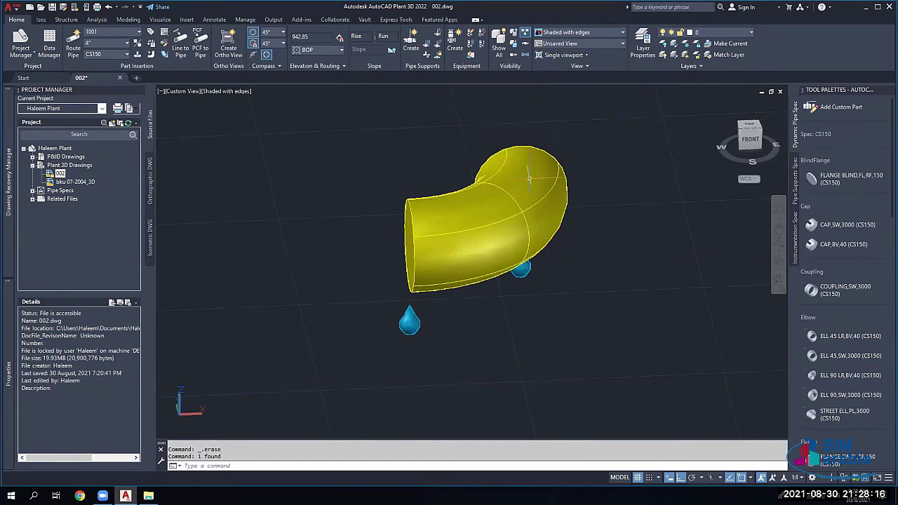
click(539, 175)
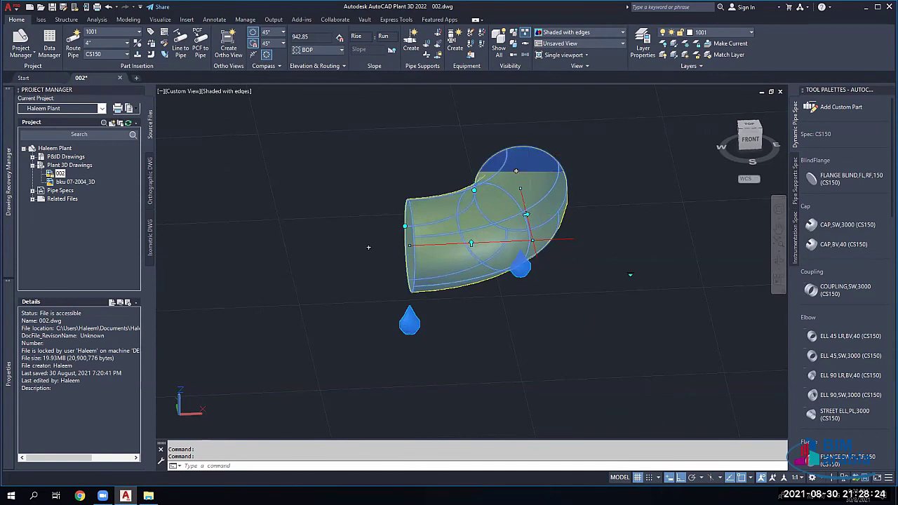
click(525, 214)
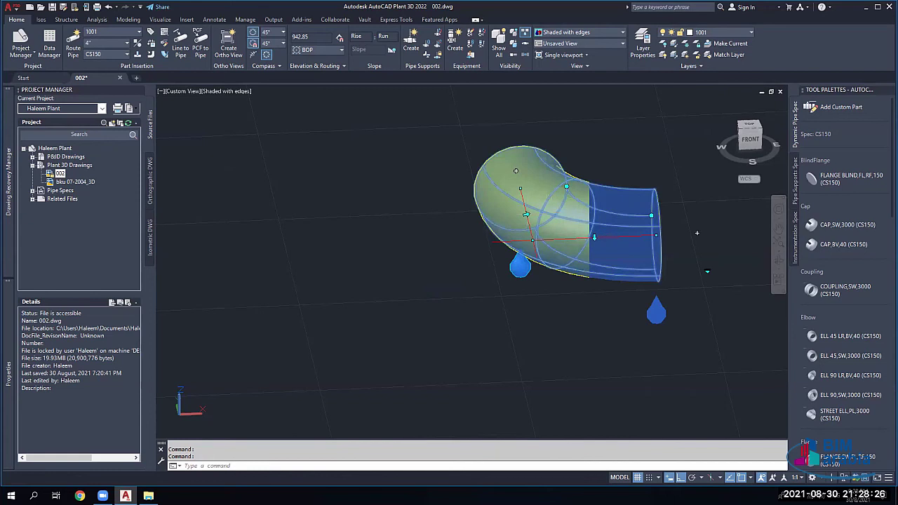
click(595, 237)
middle_drag(548, 244, 393, 196)
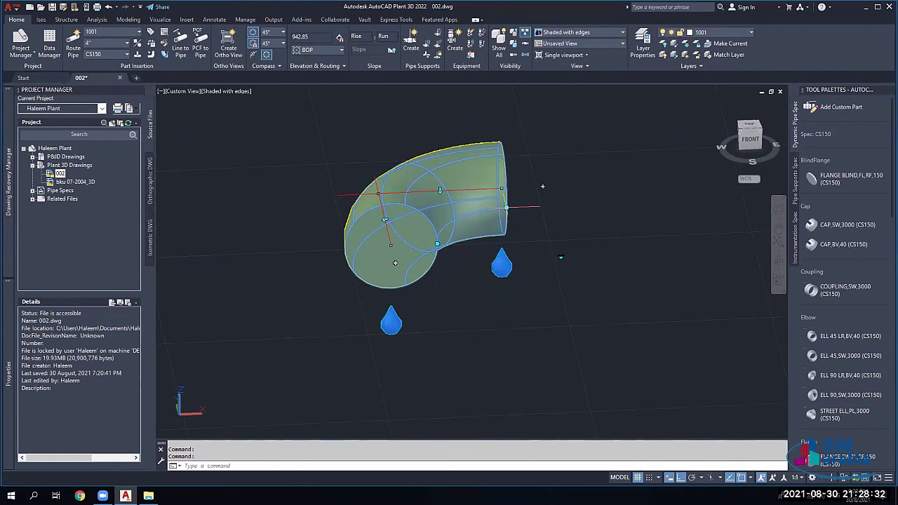
Step: Rotate the elbow 35° about its end with ortho turned off
click(506, 208)
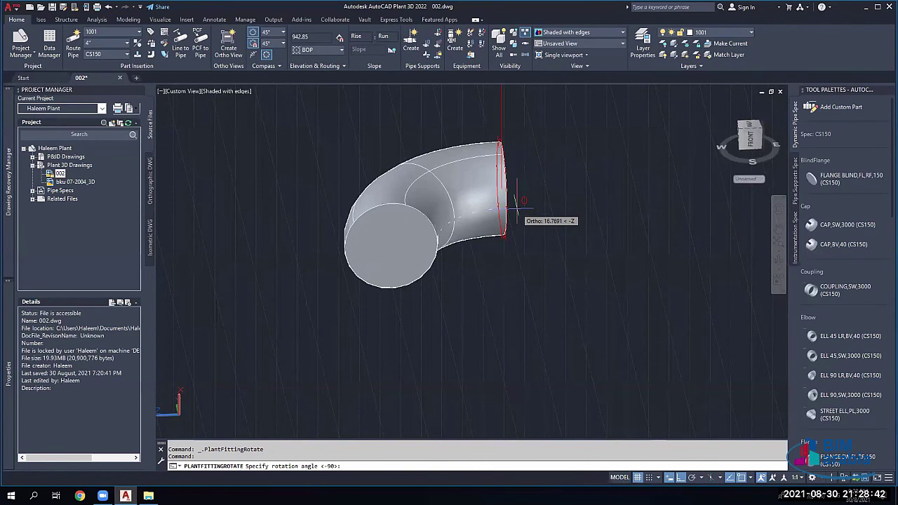
click(681, 478)
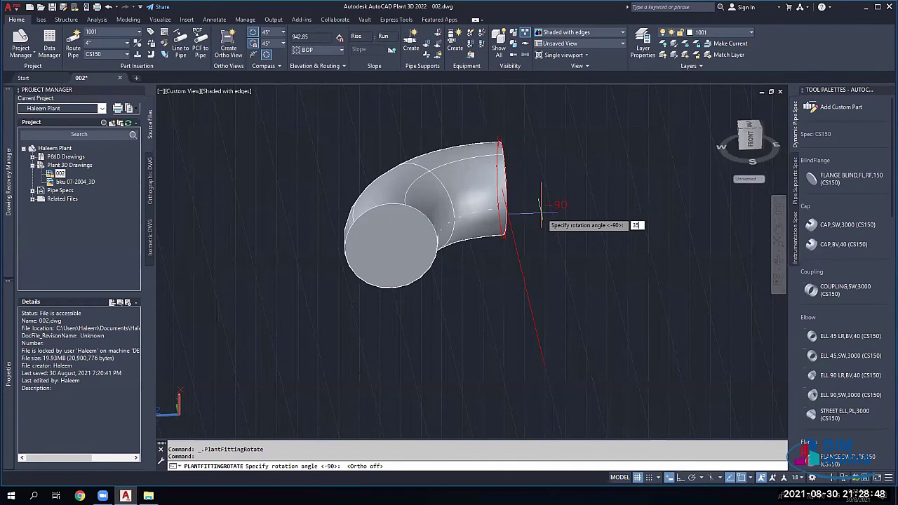
text(35)
key(Return)
scroll(538, 201, up, 3)
scroll(541, 219, down, 5)
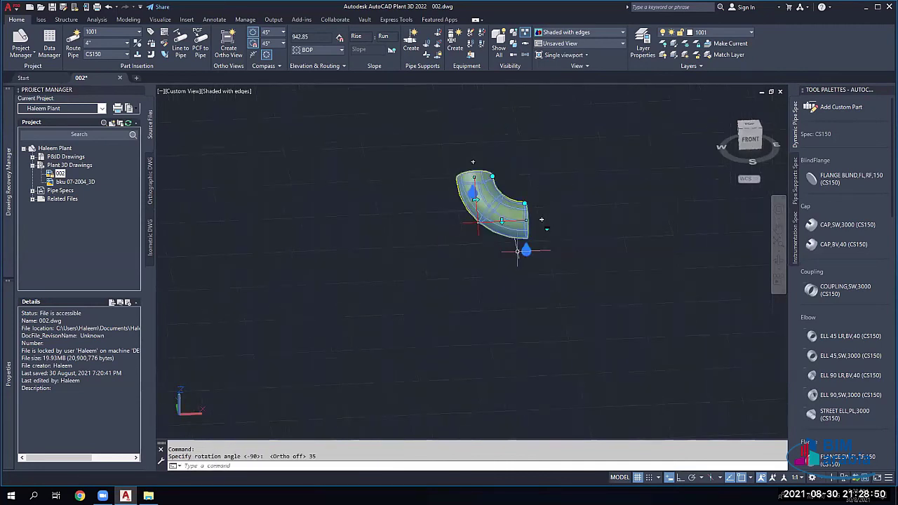
shift+middle_drag(541, 220, 386, 274)
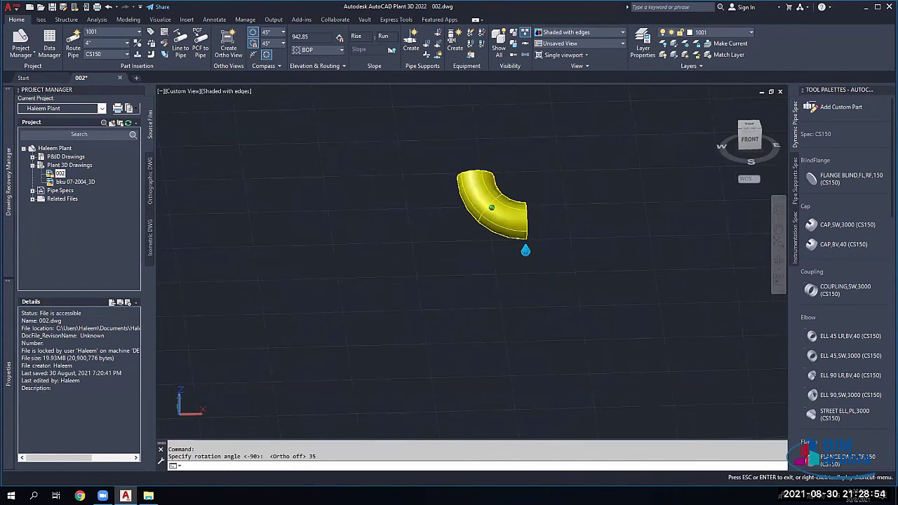
Step: Window-select the elbow with a crossing window
click(541, 153)
key(Escape)
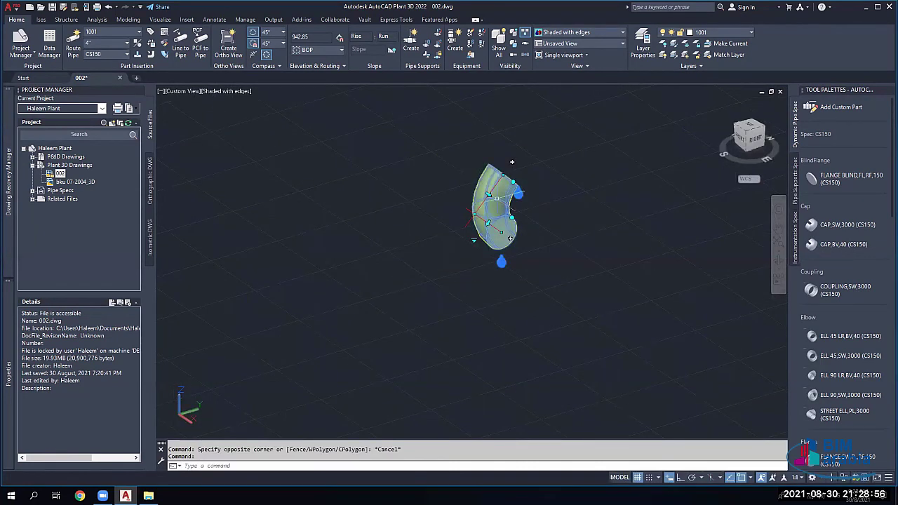
key(Escape)
key(Escape)
click(563, 137)
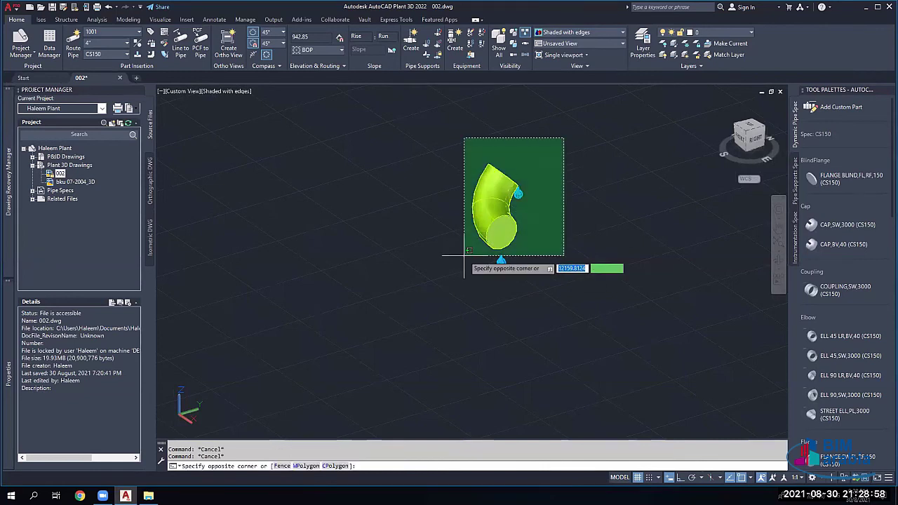
click(464, 256)
Step: Delete the elbow and route a new pipe through three points with two bends
key(Delete)
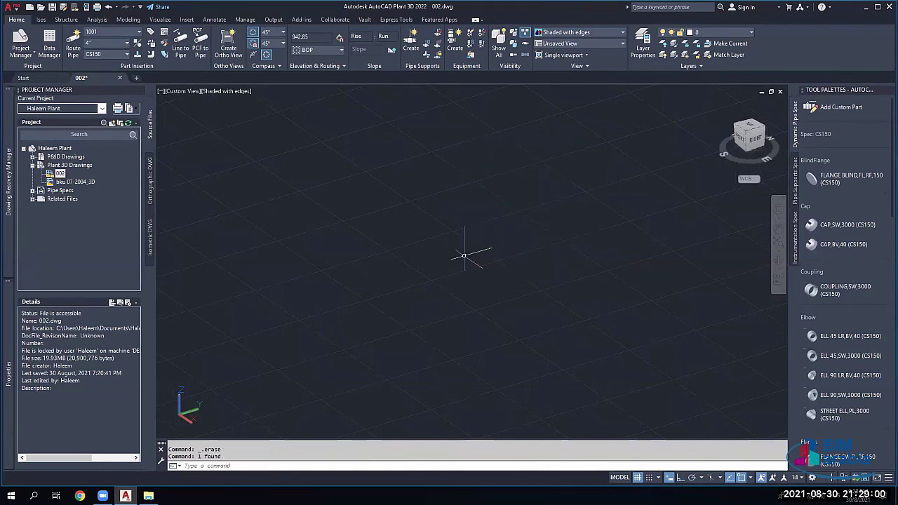
click(85, 33)
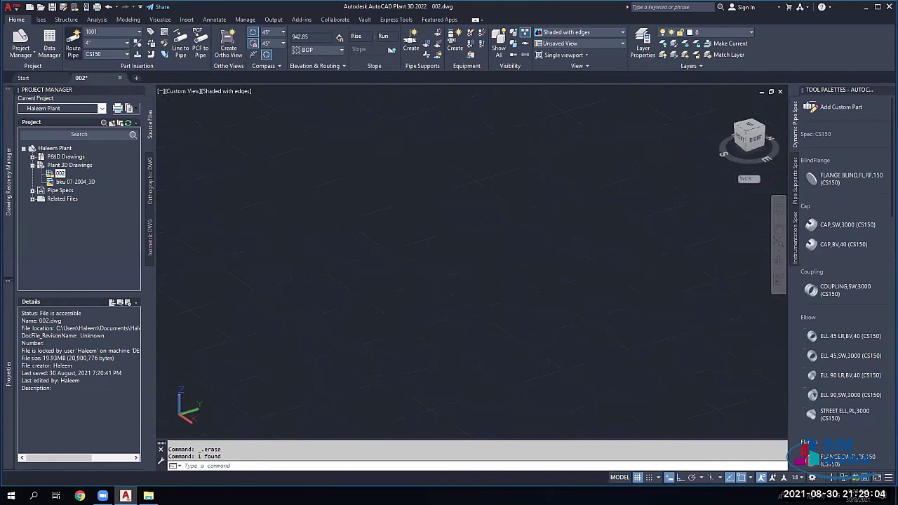
click(73, 43)
click(308, 205)
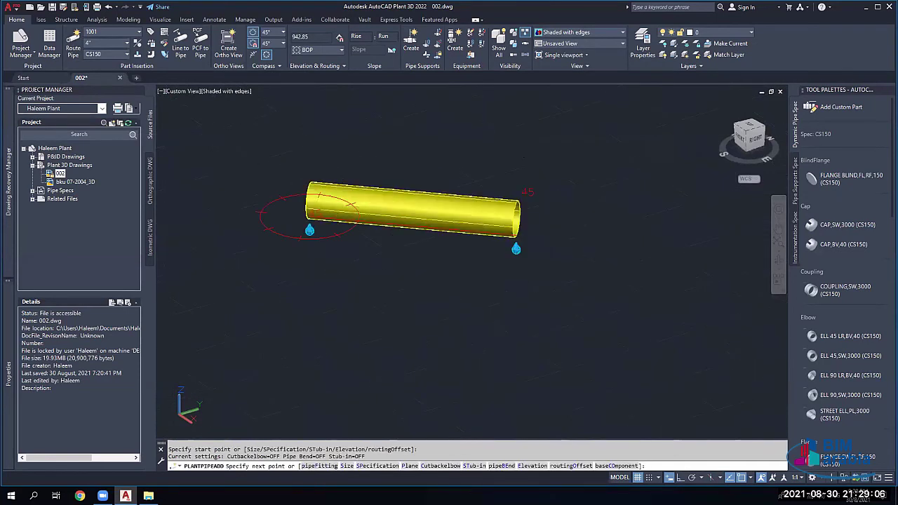
click(519, 210)
click(572, 121)
right_click(629, 190)
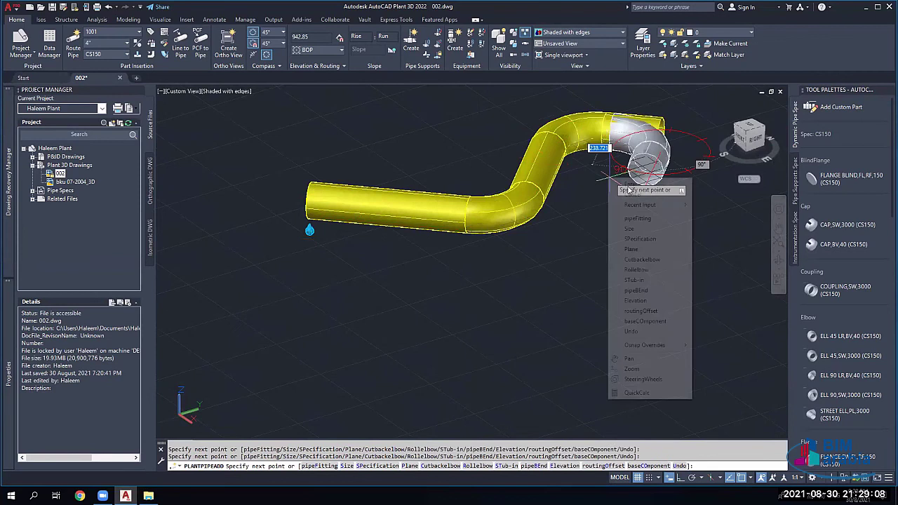
click(629, 192)
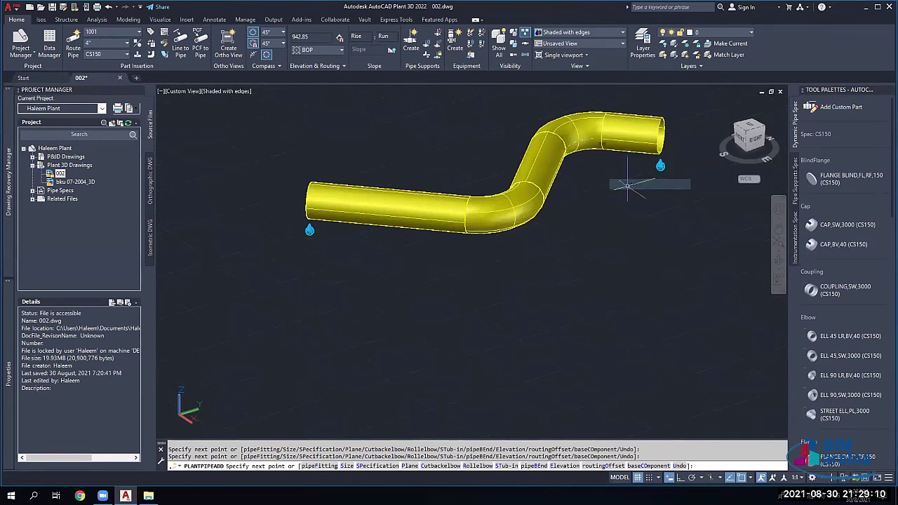
Step: Select the whole connected S-shaped pipe run from its left segment
scroll(404, 242, down, 5)
middle_drag(349, 253, 308, 265)
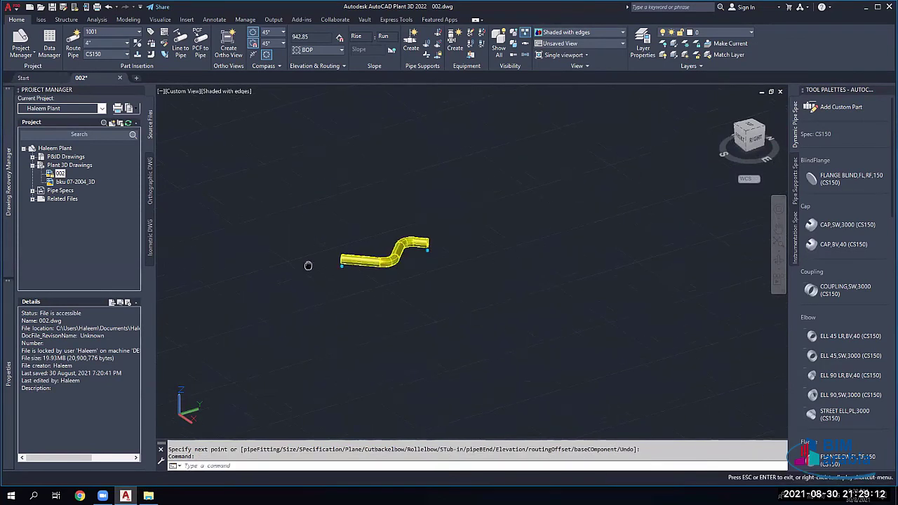
scroll(350, 239, up, 3)
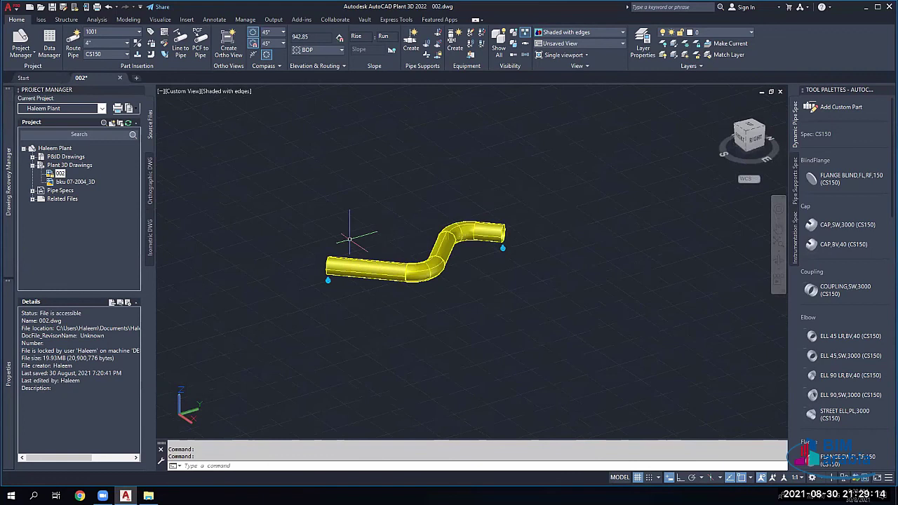
key(Escape)
key(Escape)
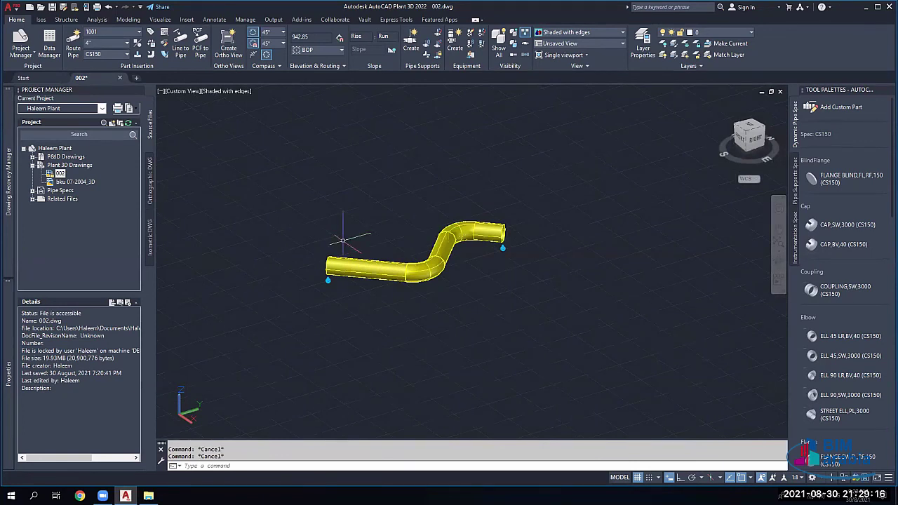
scroll(343, 241, up, 2)
scroll(343, 241, up, 2)
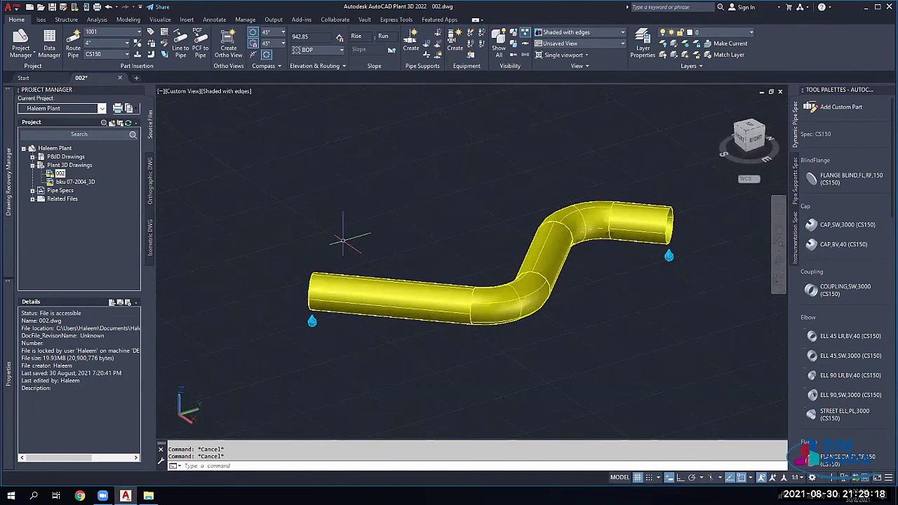
click(390, 294)
right_click(390, 293)
mouse_move(446, 214)
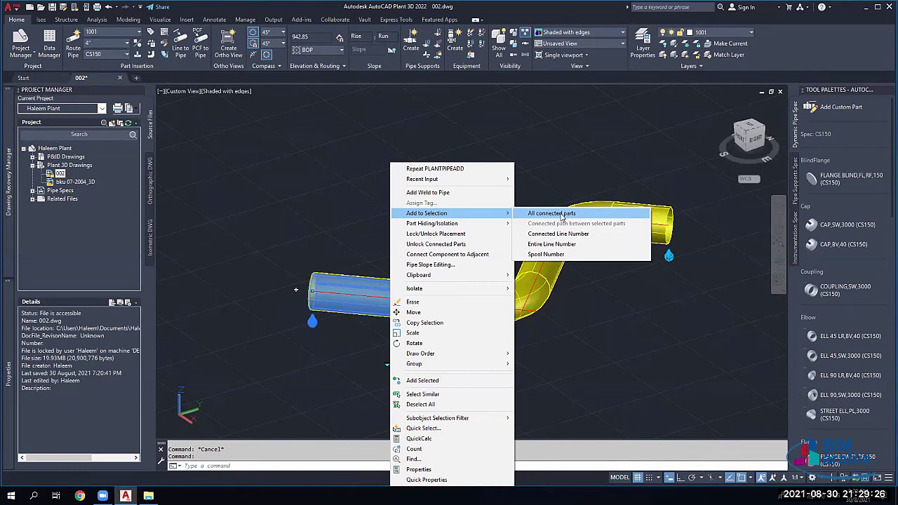
click(561, 214)
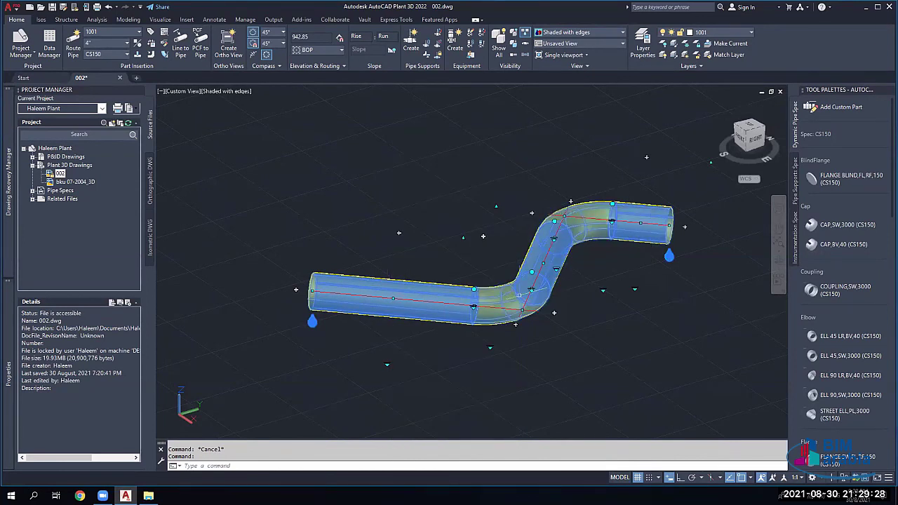
Step: Insert a CAP,BV,40 end cap on the pipe's right open end at 0° rotation
key(Escape)
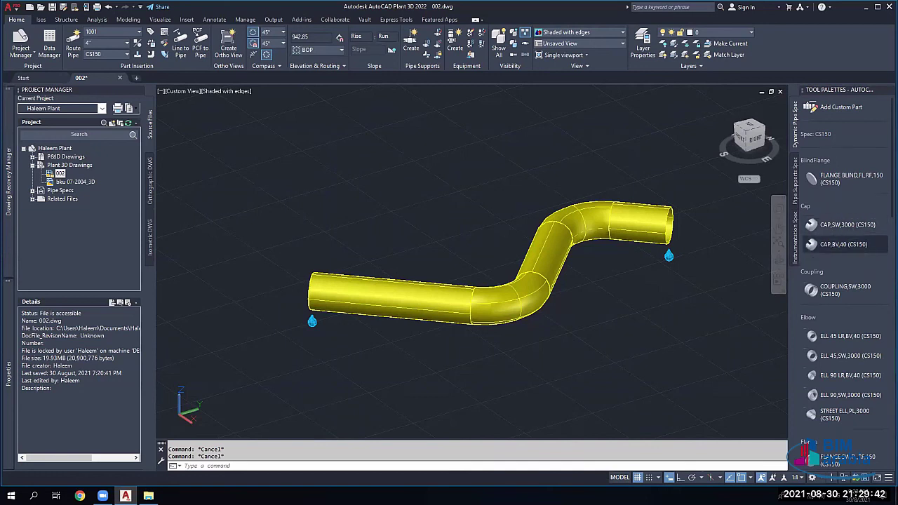
click(842, 244)
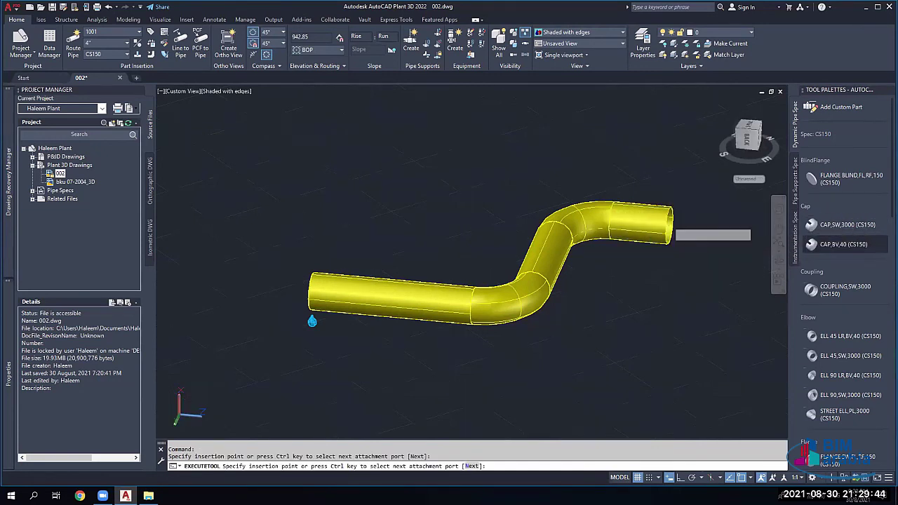
click(669, 225)
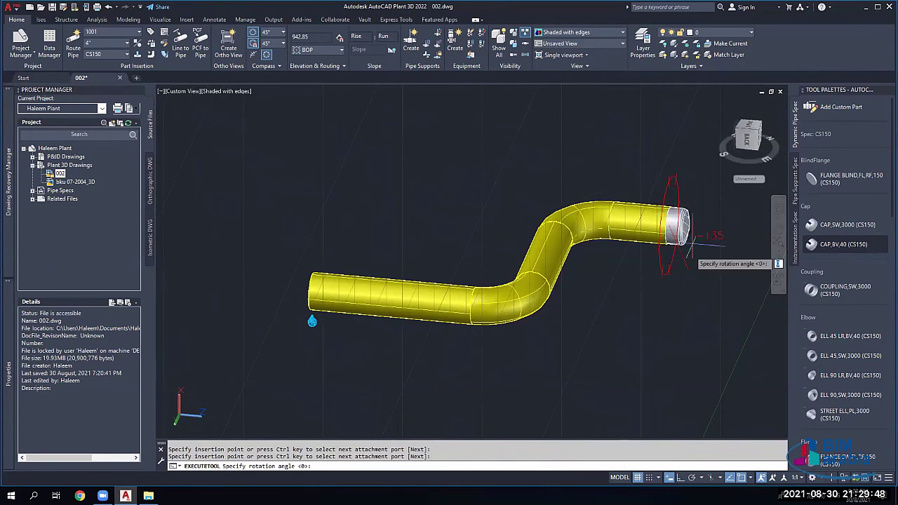
text(0)
key(Return)
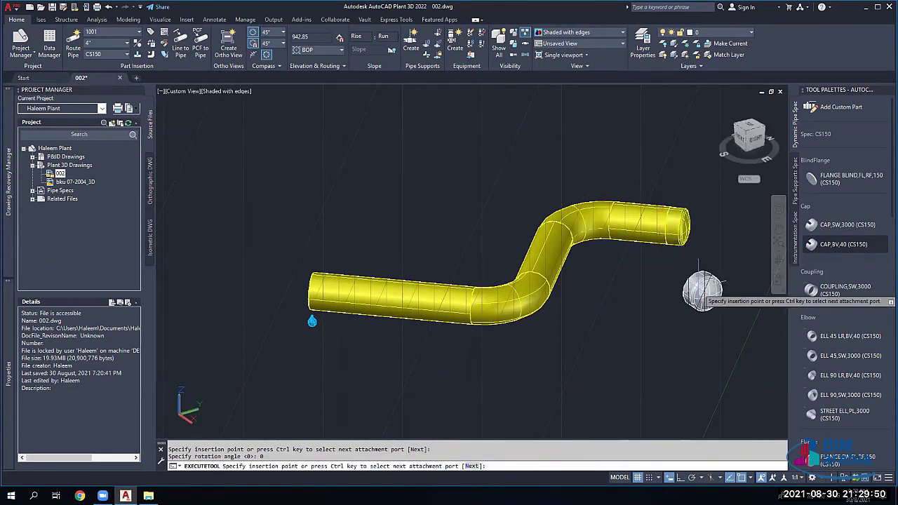
key(Escape)
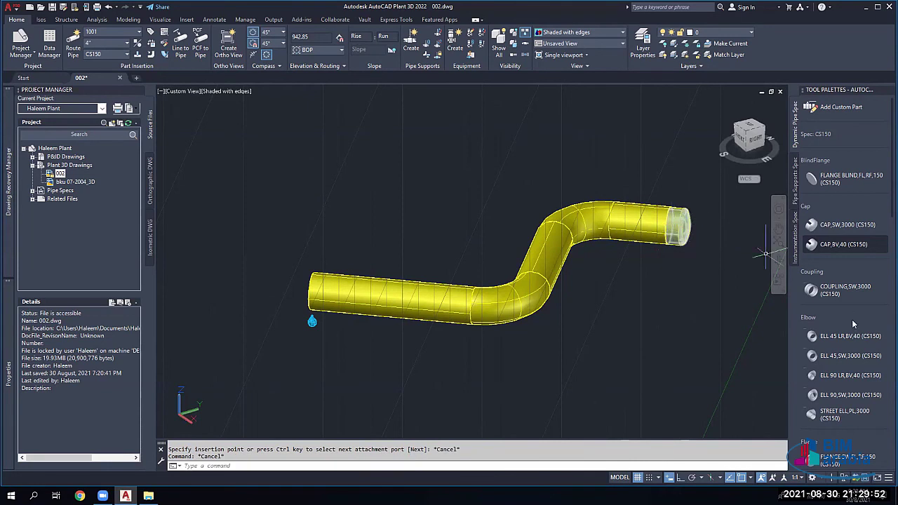
scroll(833, 355, down, 3)
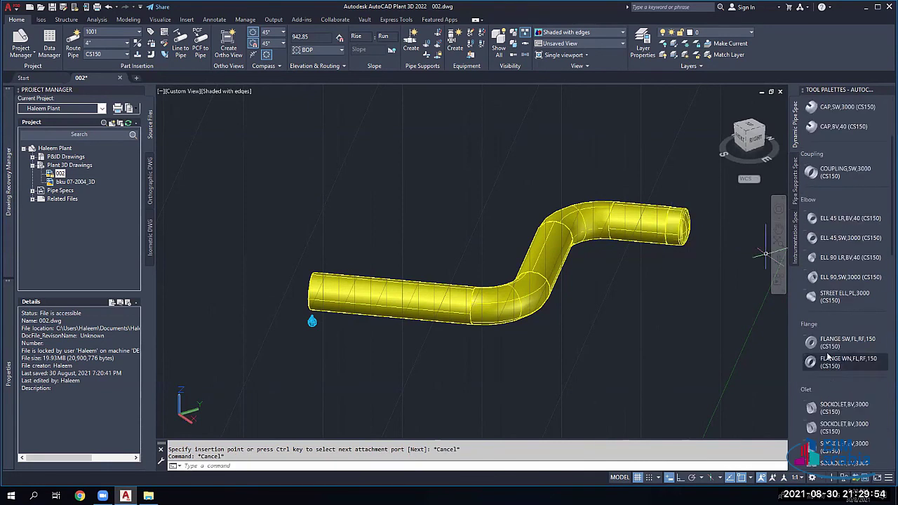
Step: Place a FLANGE SW,FL,RF,150 on the left pipe segment at default rotation
click(835, 342)
click(406, 302)
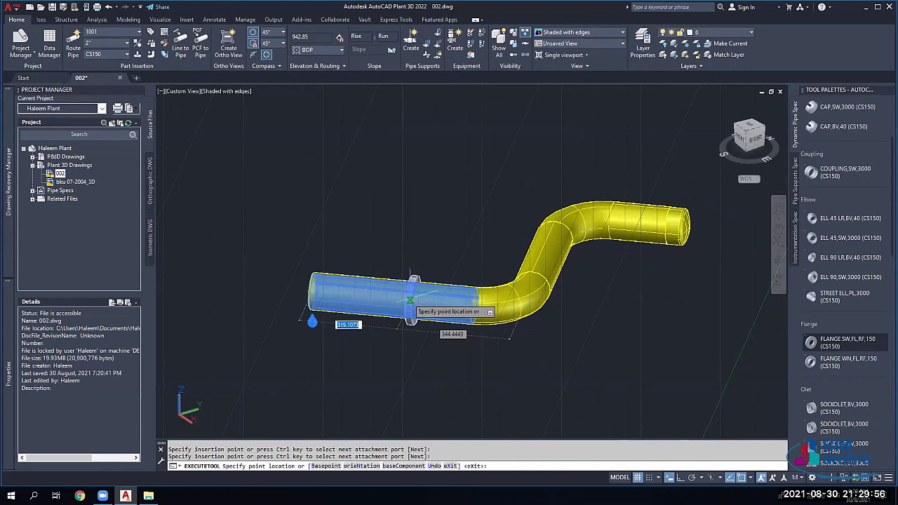
click(496, 312)
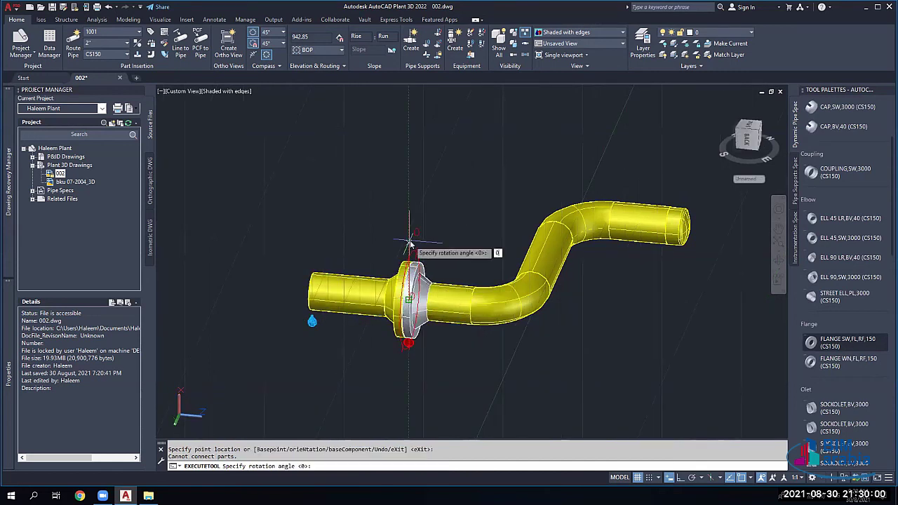
key(Return)
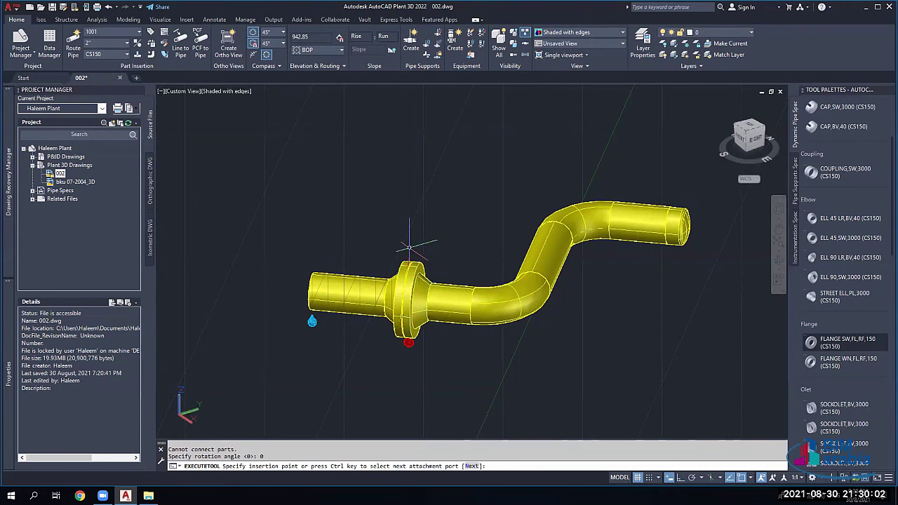
key(Escape)
Step: Attempt a second flange at the elbow's end, then cancel the insertion
click(846, 344)
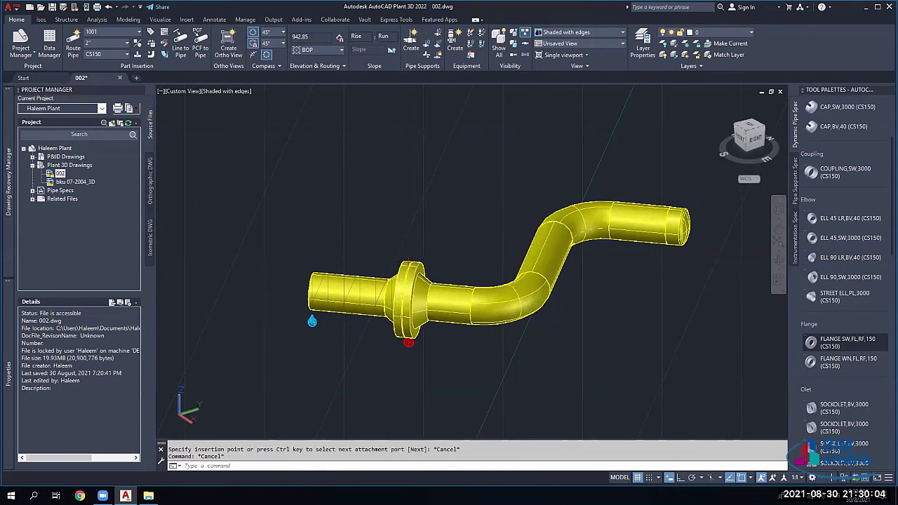
click(549, 246)
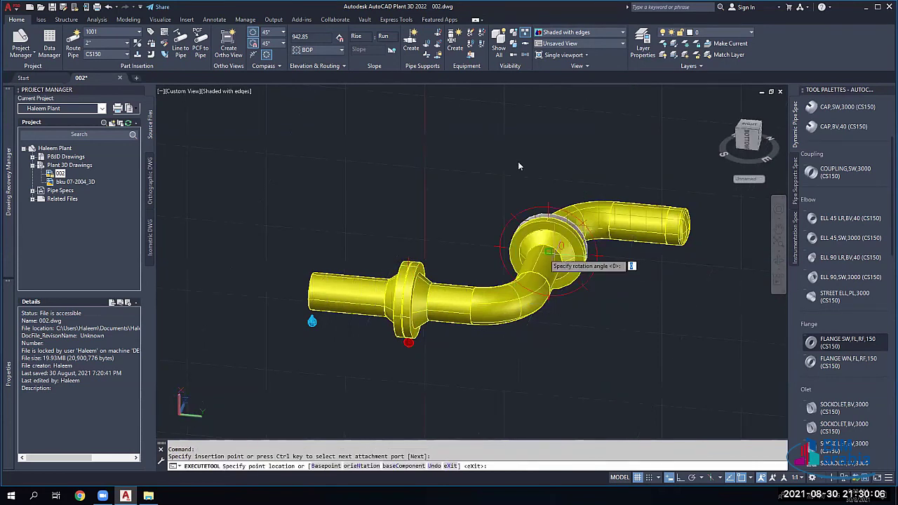
key(Return)
key(Escape)
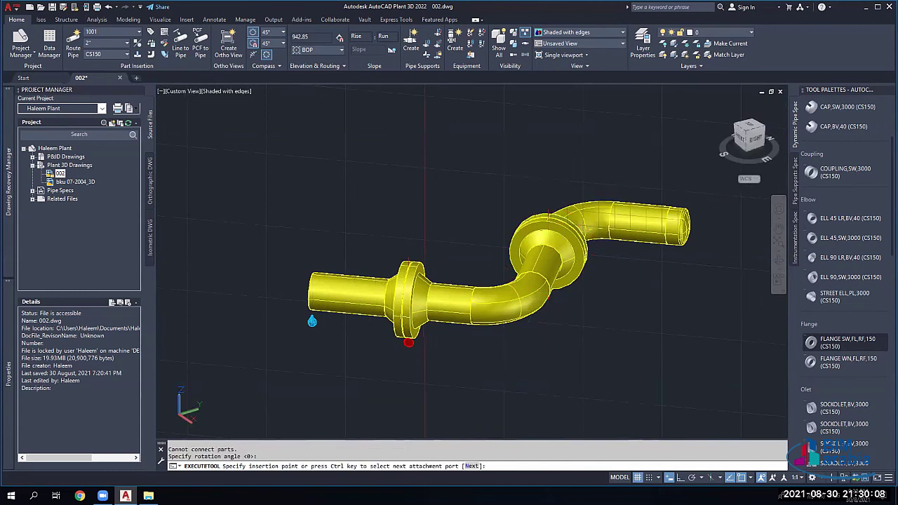
Step: Orbit the flanged S-bend run and select the right flange
scroll(411, 274, down, 3)
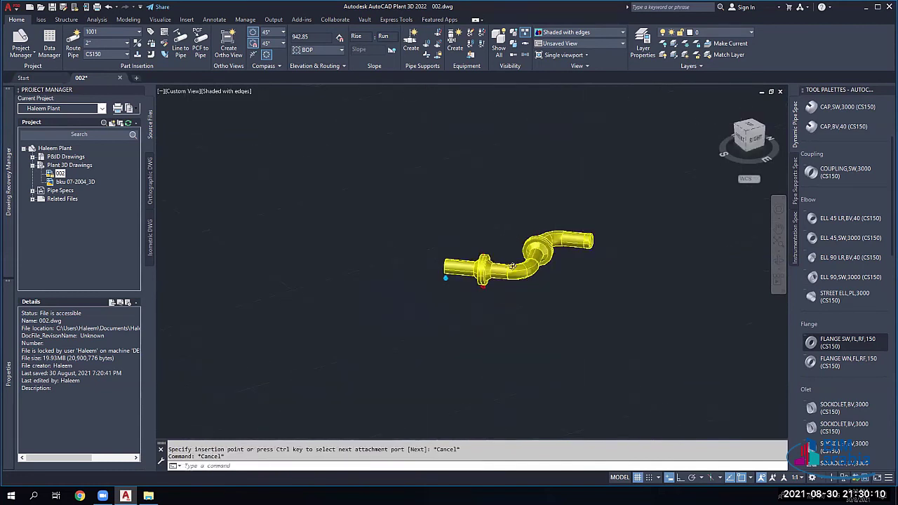
scroll(411, 274, up, 3)
shift+middle_drag(477, 274, 505, 266)
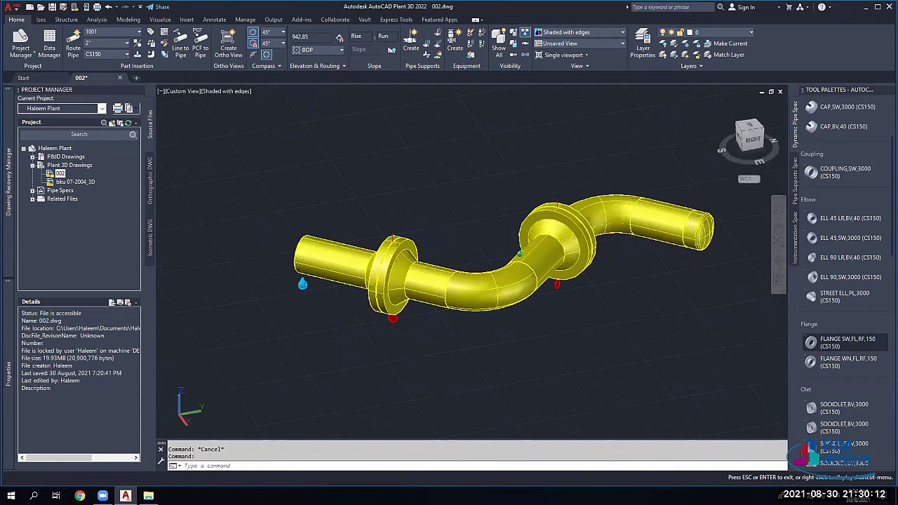
shift+middle_drag(433, 235, 449, 246)
click(550, 251)
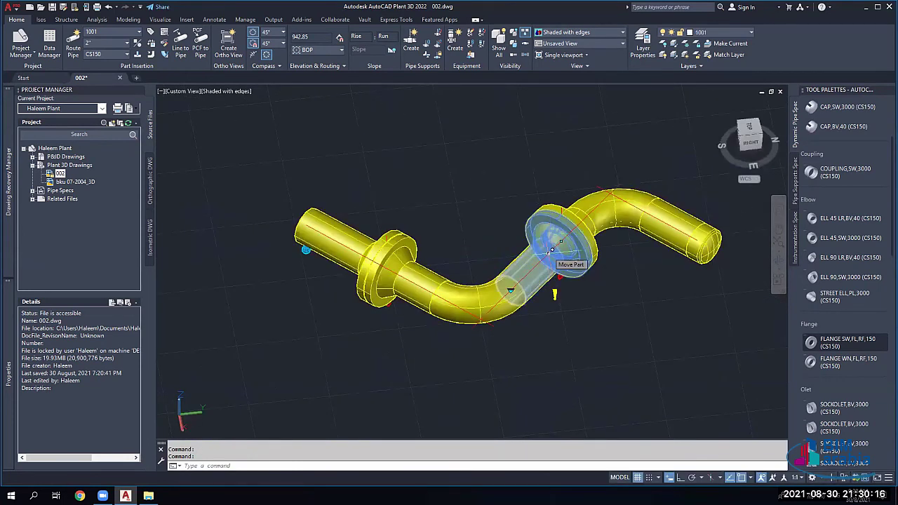
Step: Move the right flange along the pipe to the elbow joint
click(552, 250)
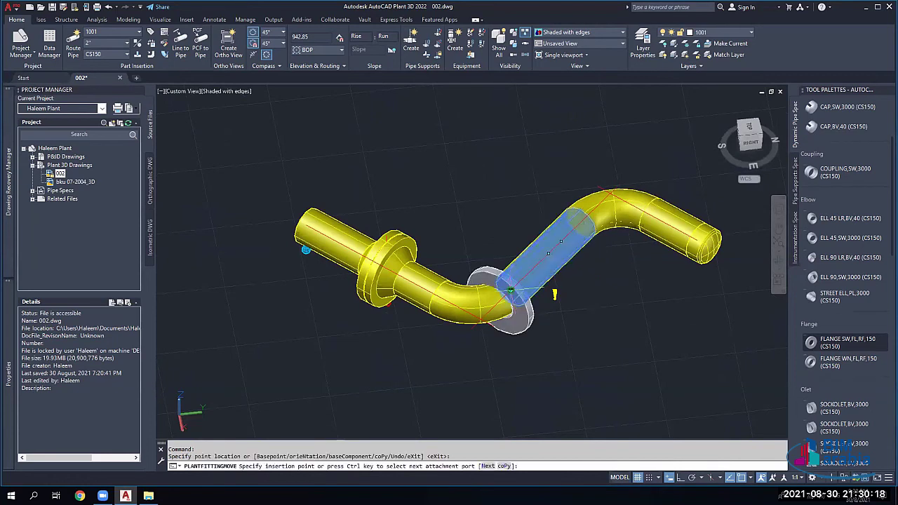
click(523, 298)
key(Escape)
scroll(523, 298, up, 3)
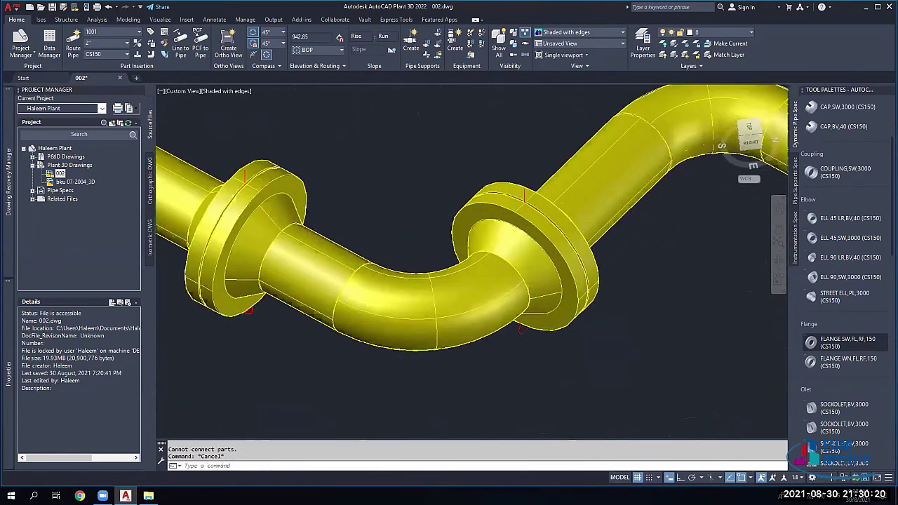
scroll(523, 296, up, 2)
scroll(522, 343, down, 5)
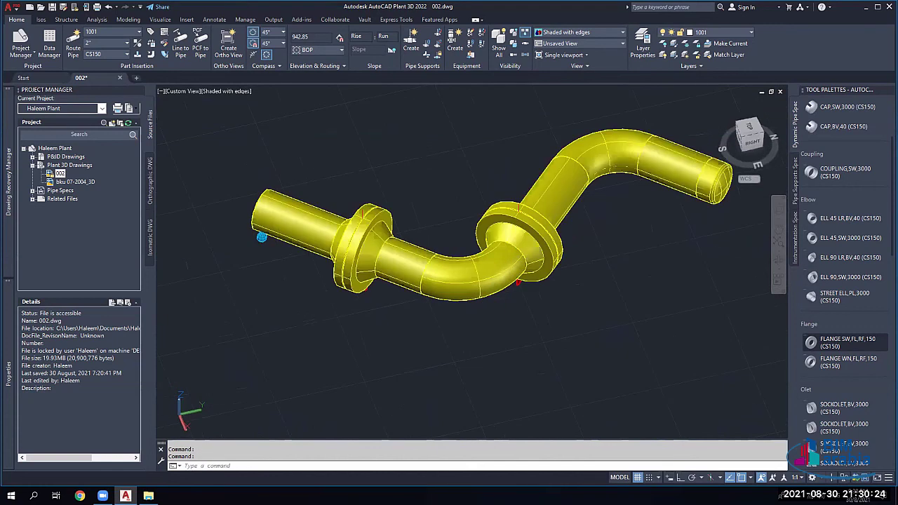
Step: Try sliding the left flange, cancel, and select the elbow between the flanges
click(363, 247)
click(363, 247)
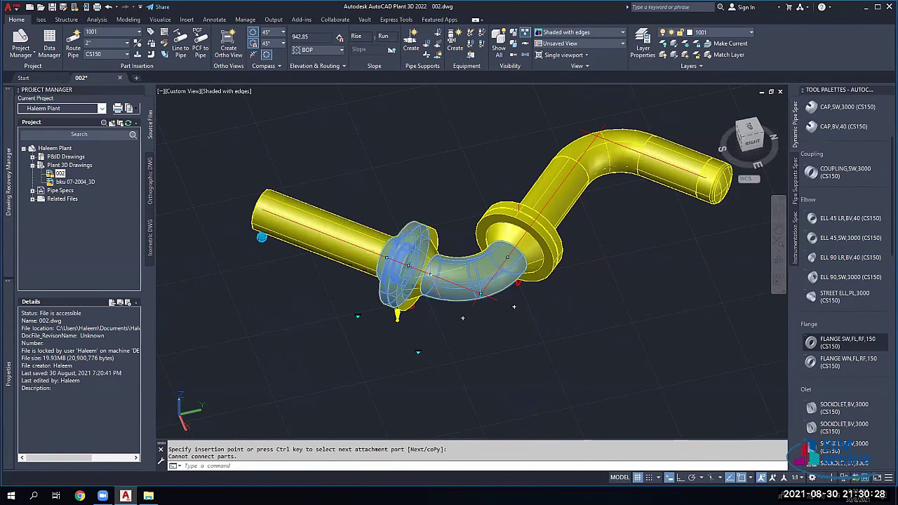
key(Escape)
key(Escape)
scroll(433, 251, down, 2)
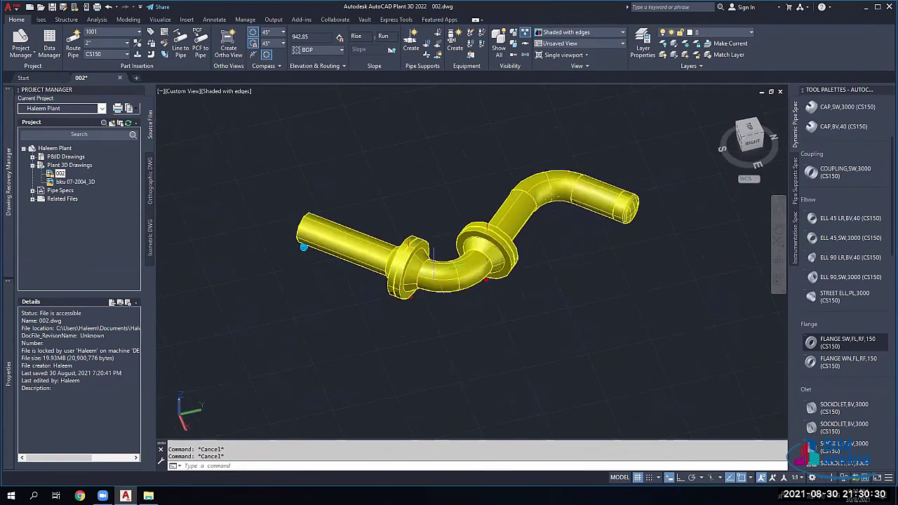
click(438, 258)
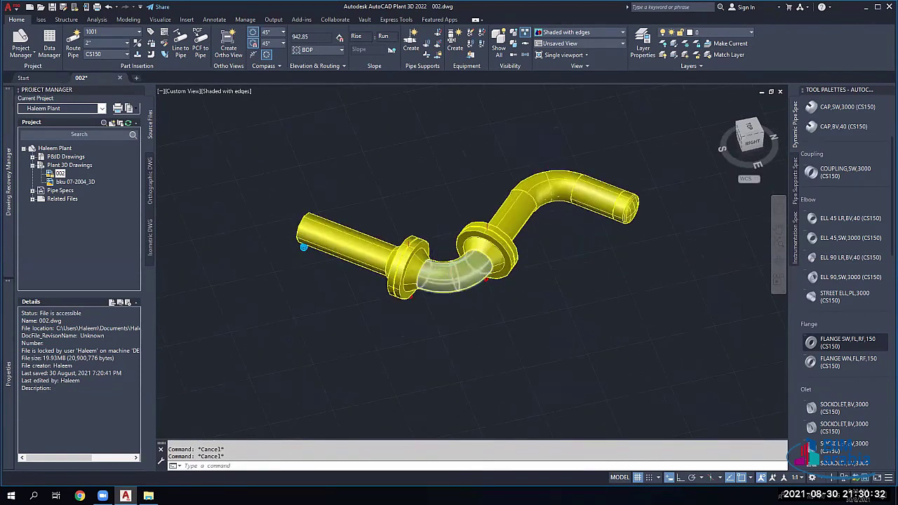
Step: Add the elbow's spool parts, then all connected parts, to the selection
scroll(449, 256, down, 2)
right_click(449, 284)
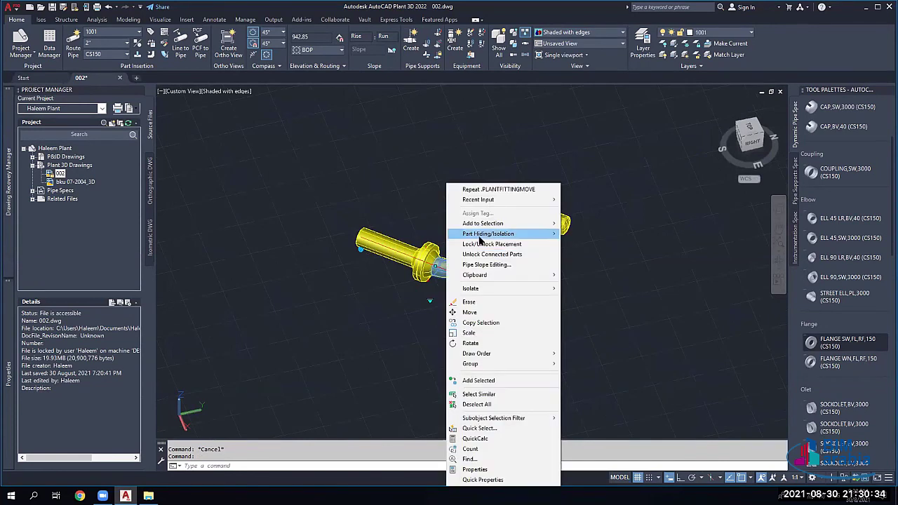
mouse_move(484, 237)
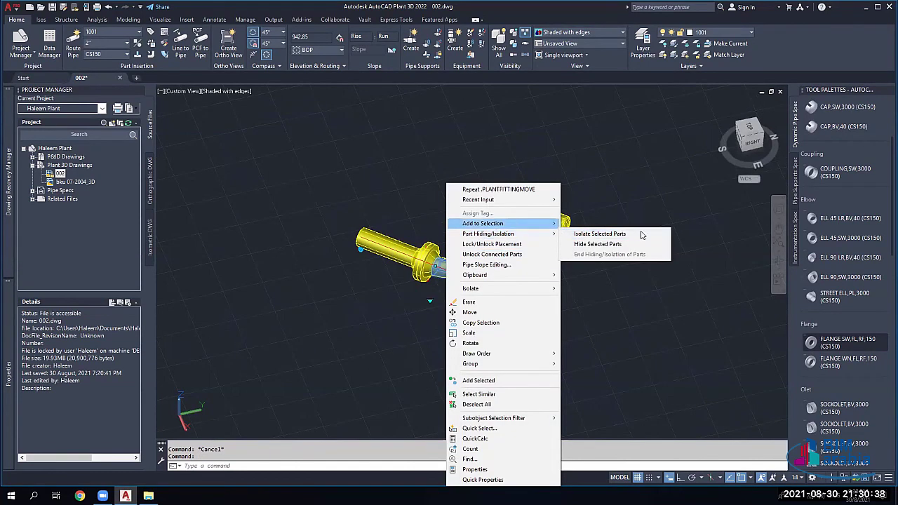
mouse_move(612, 247)
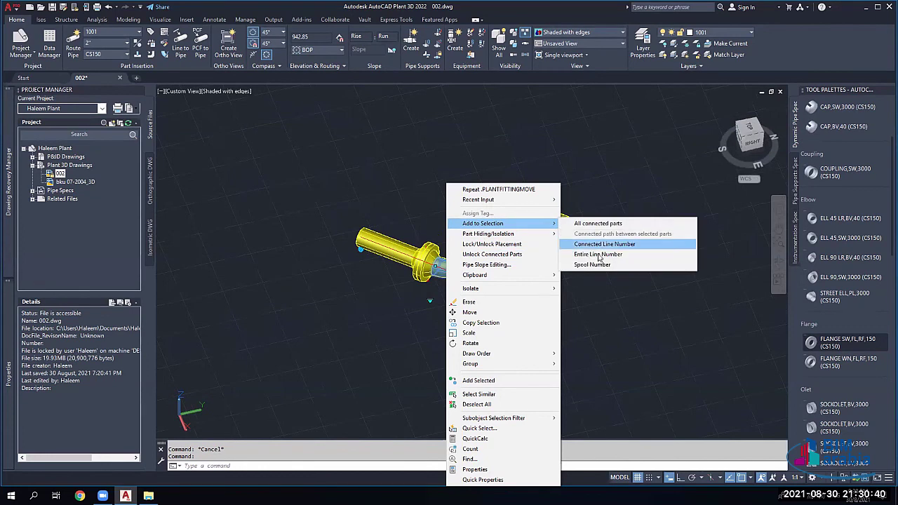
click(593, 265)
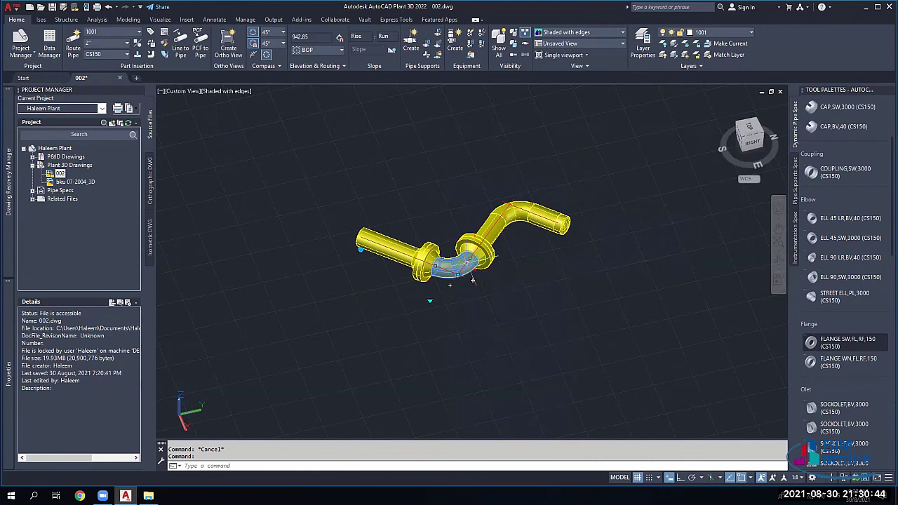
scroll(450, 284, up, 2)
scroll(442, 295, up, 2)
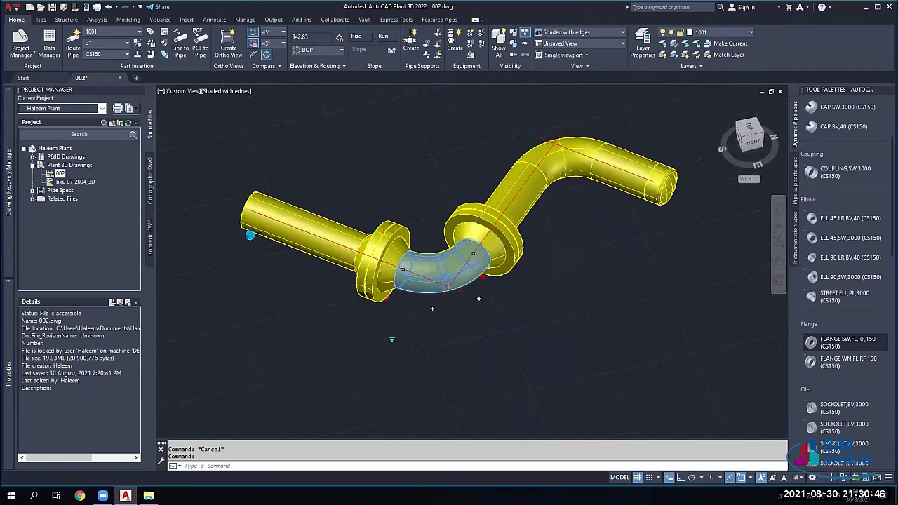
right_click(460, 239)
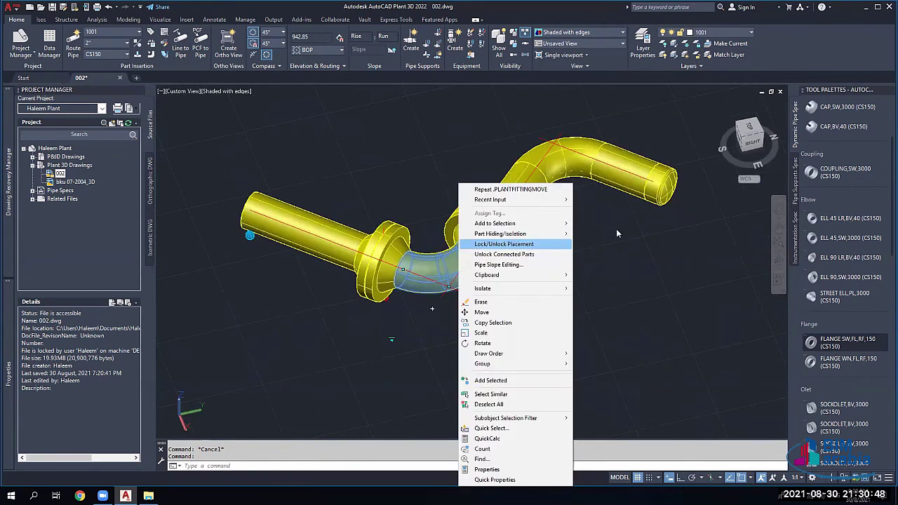
mouse_move(533, 223)
click(610, 223)
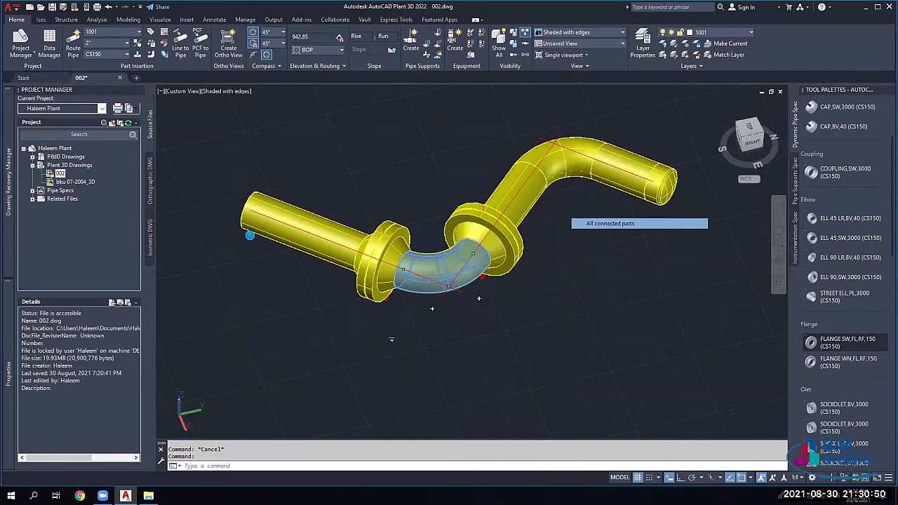
Step: Select the connected path of the run starting from the left straight pipe
right_click(442, 261)
mouse_move(599, 263)
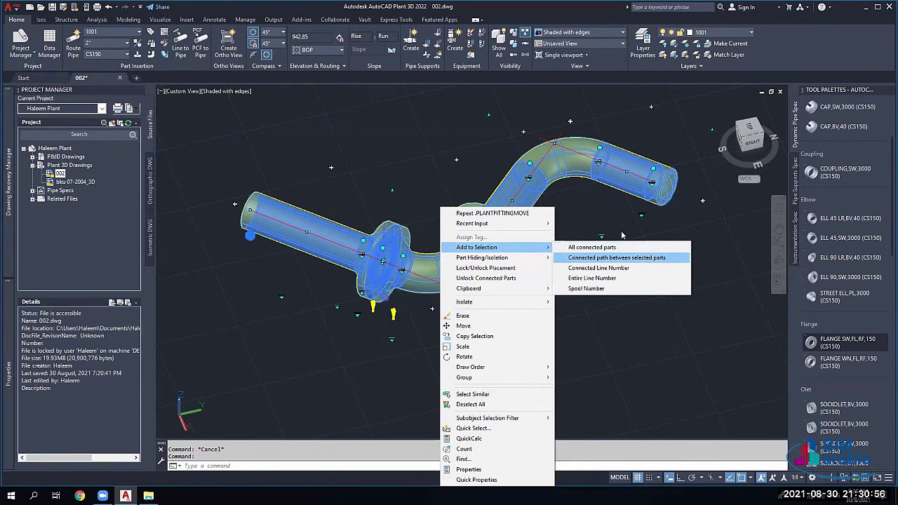
click(617, 258)
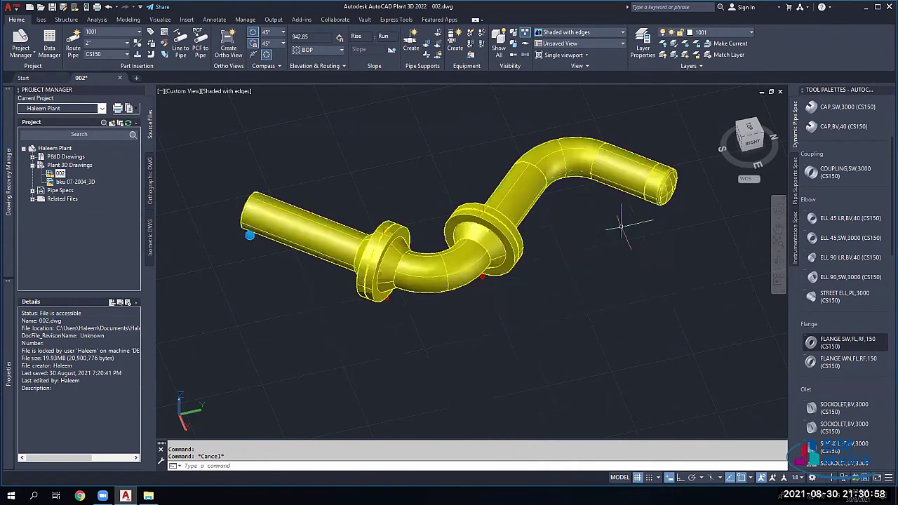
scroll(617, 231, down, 2)
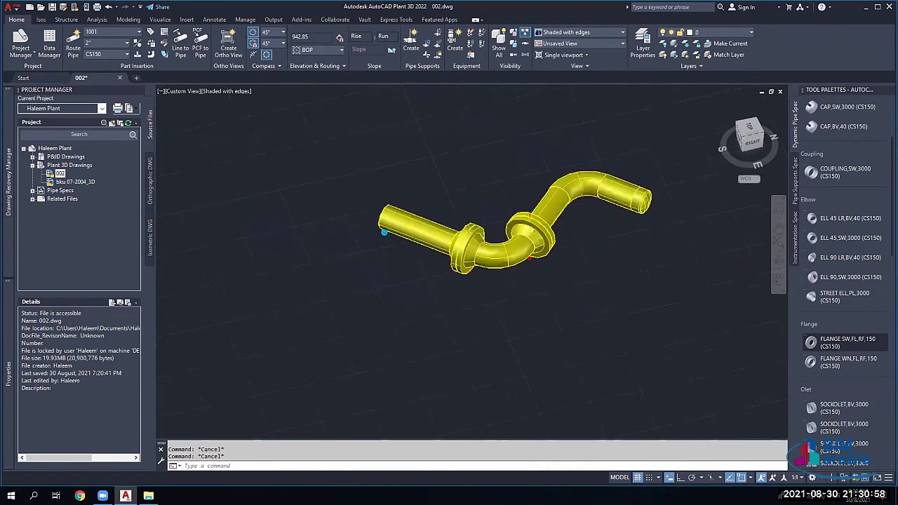
click(635, 203)
click(405, 224)
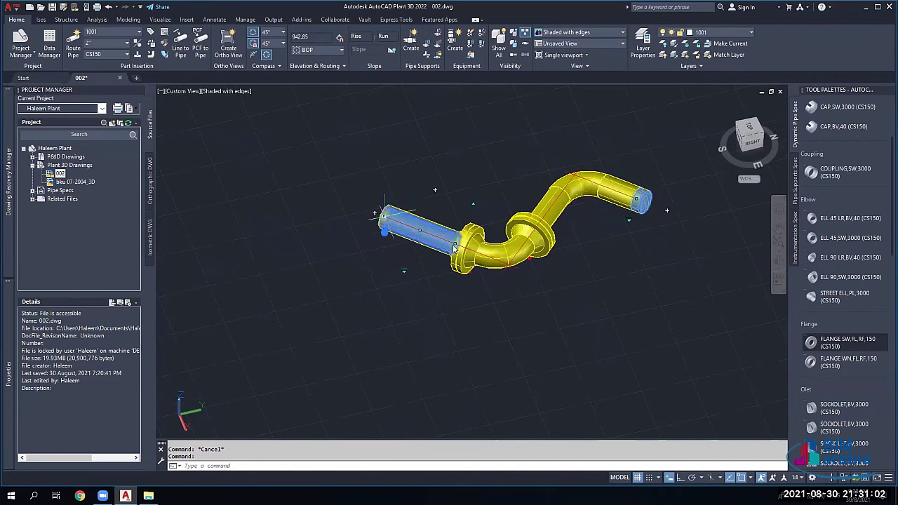
right_click(556, 265)
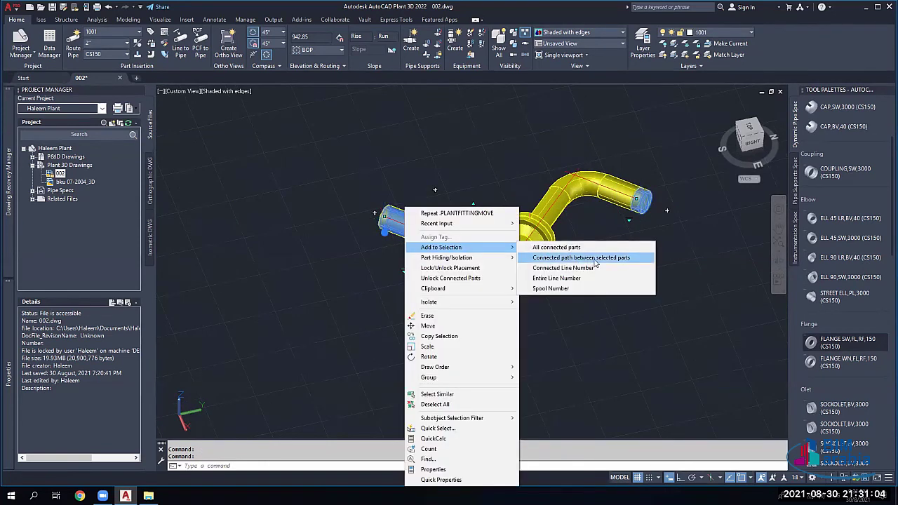
click(616, 258)
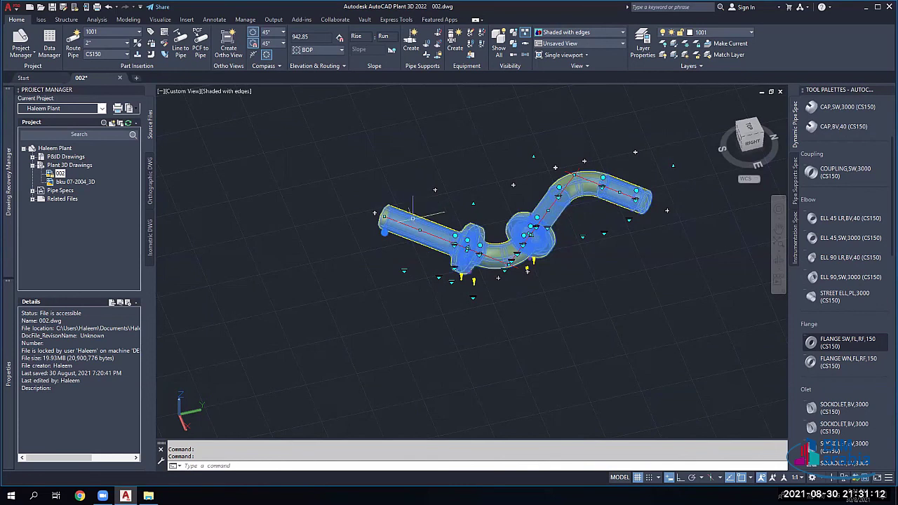
Step: Reselect the left pipe and add all parts with the same line number
key(Escape)
click(408, 221)
right_click(402, 225)
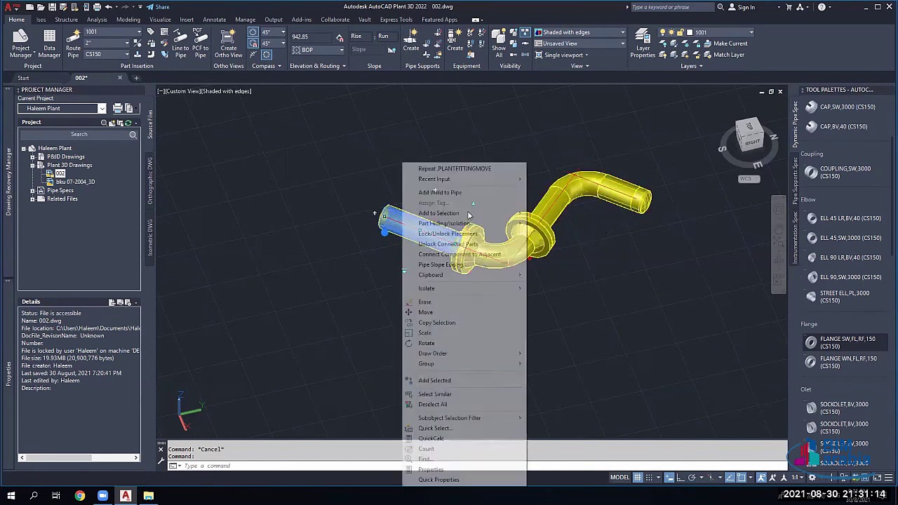
mouse_move(491, 212)
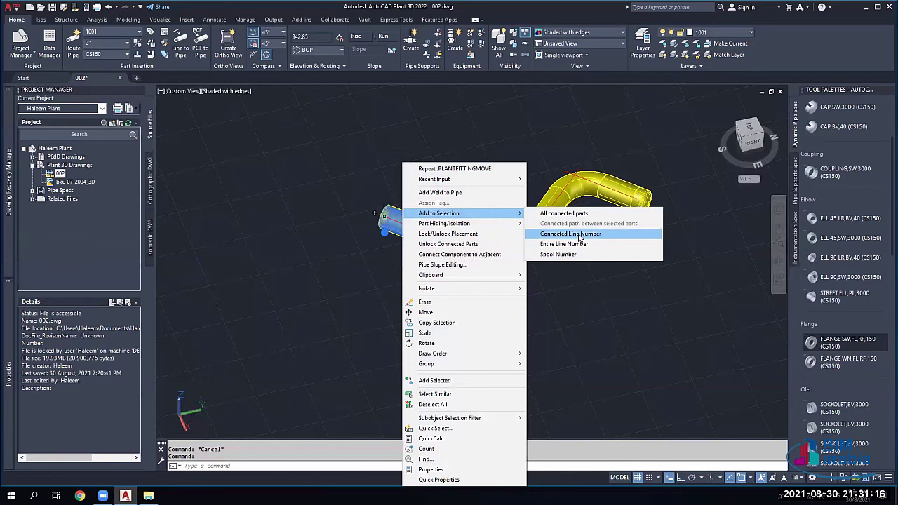
click(580, 239)
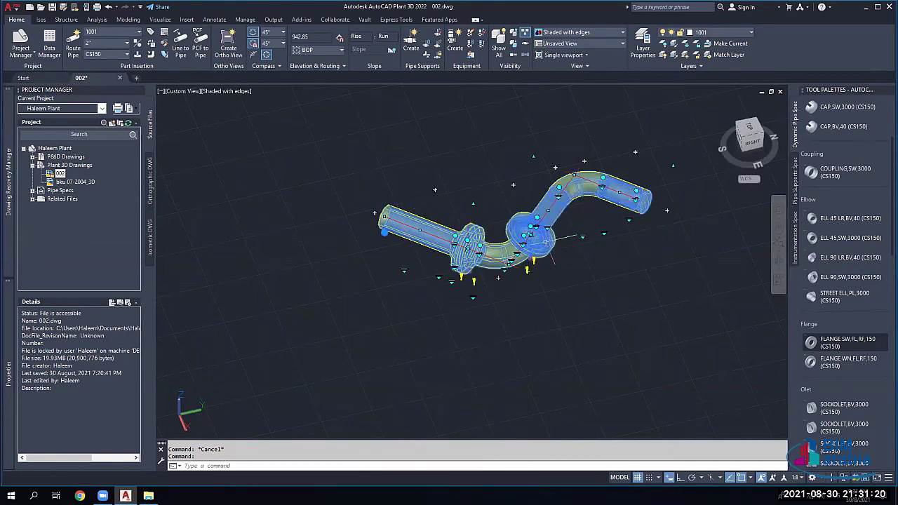
scroll(546, 237, down, 5)
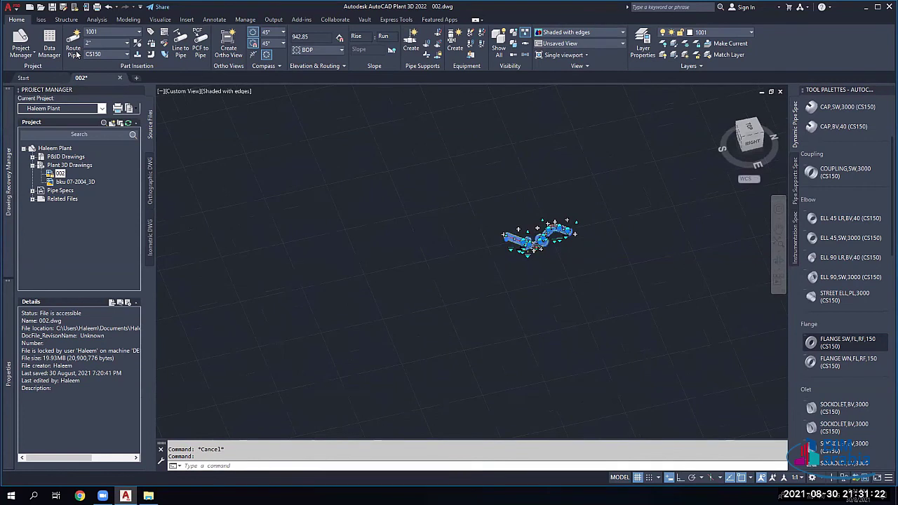
Step: Select the diagonal and slanted pipe legs, then every part on the same line number
key(Escape)
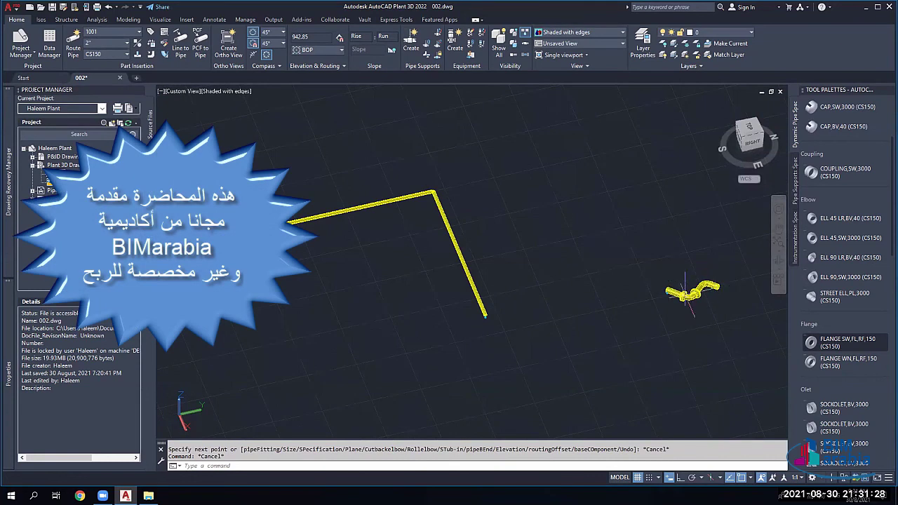
click(463, 262)
right_click(459, 257)
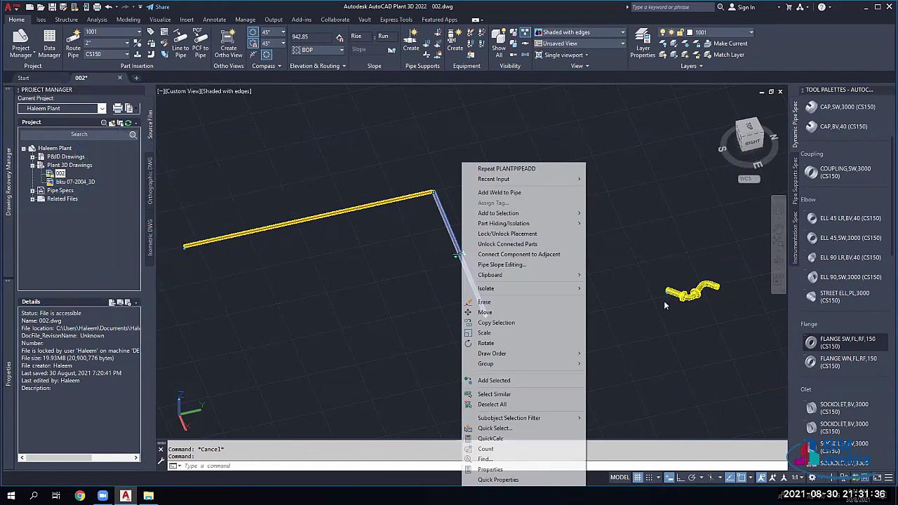
key(Escape)
click(459, 218)
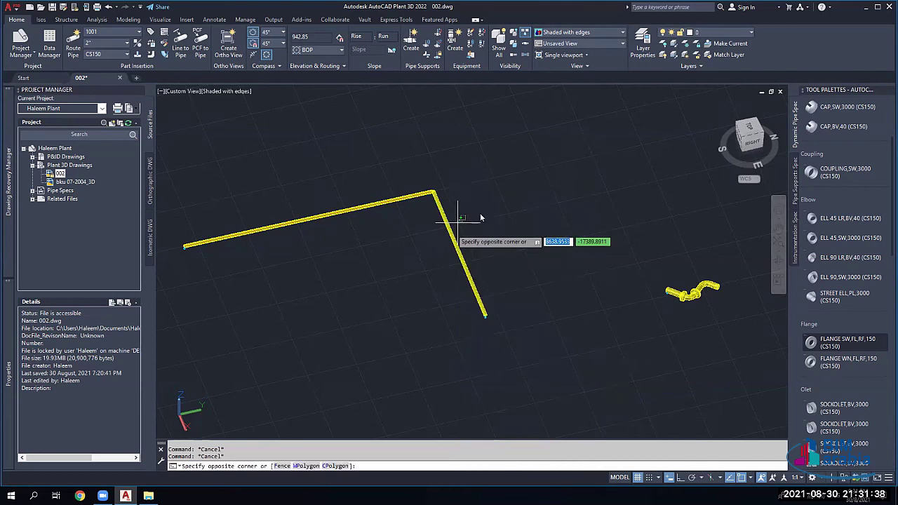
click(627, 235)
right_click(601, 234)
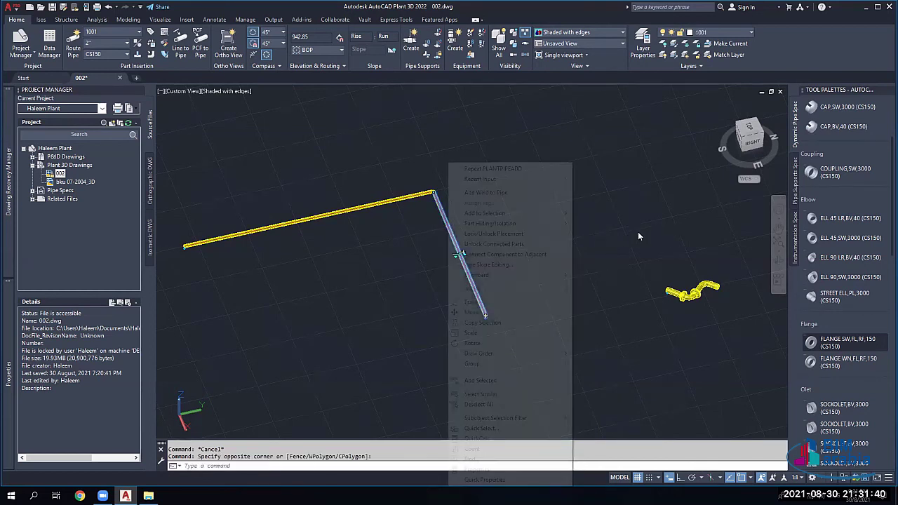
mouse_move(513, 213)
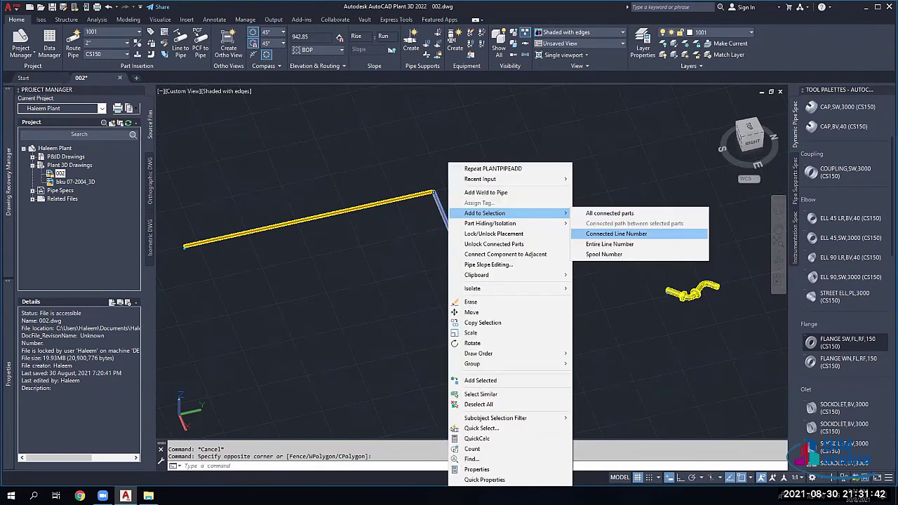
click(616, 233)
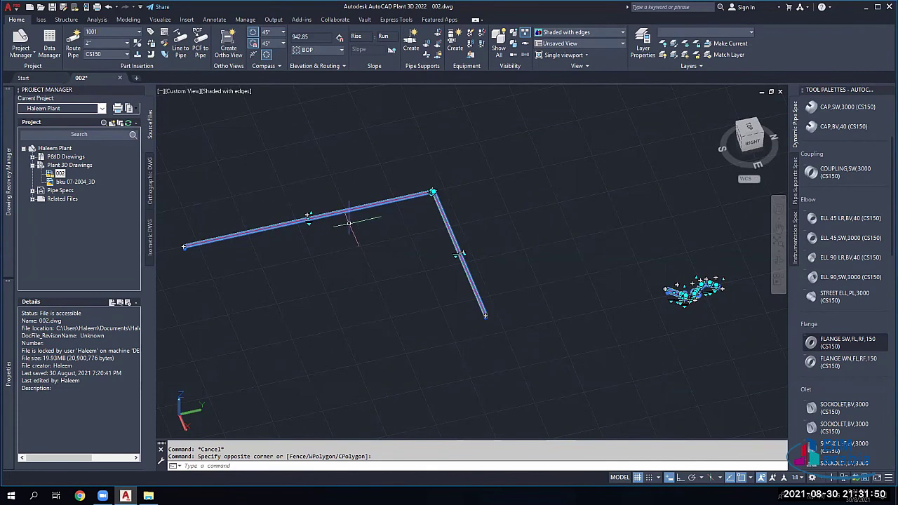
Step: Clear that selection and crossing-window select all the routed pipes
key(Escape)
scroll(458, 249, up, 3)
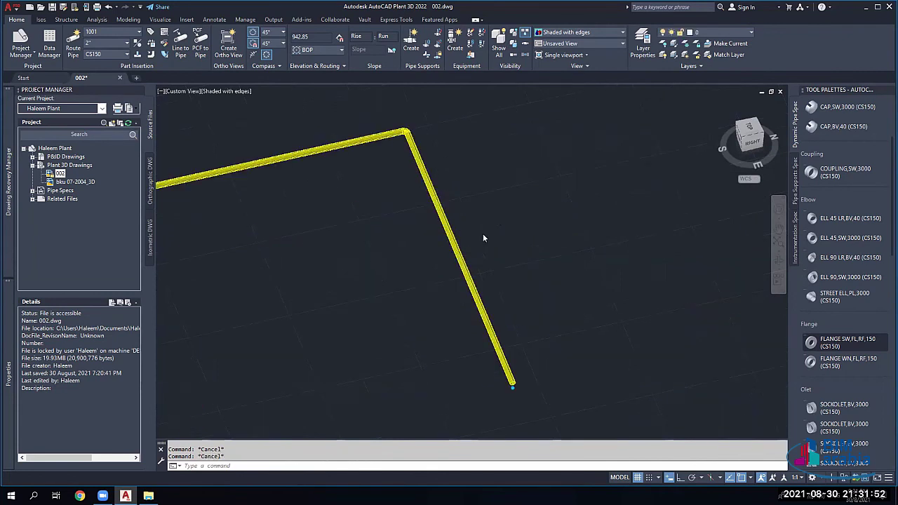
click(457, 249)
right_click(458, 249)
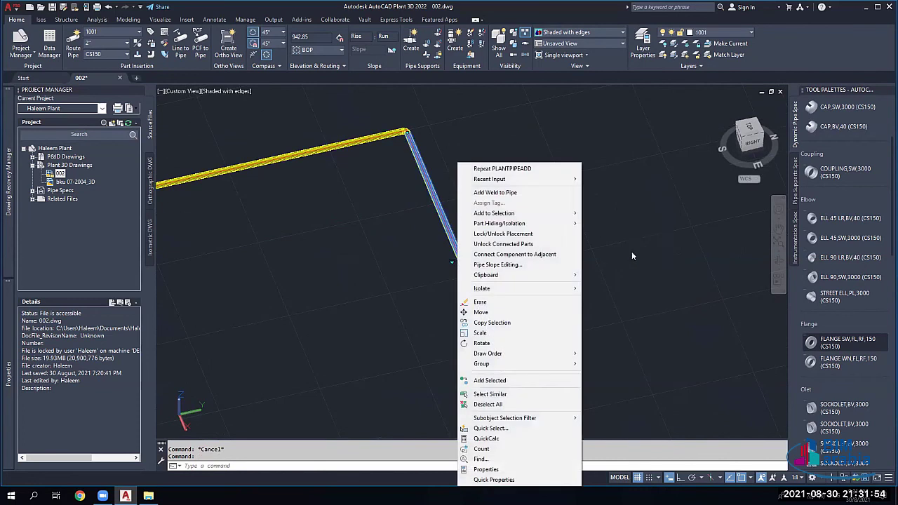
mouse_move(494, 213)
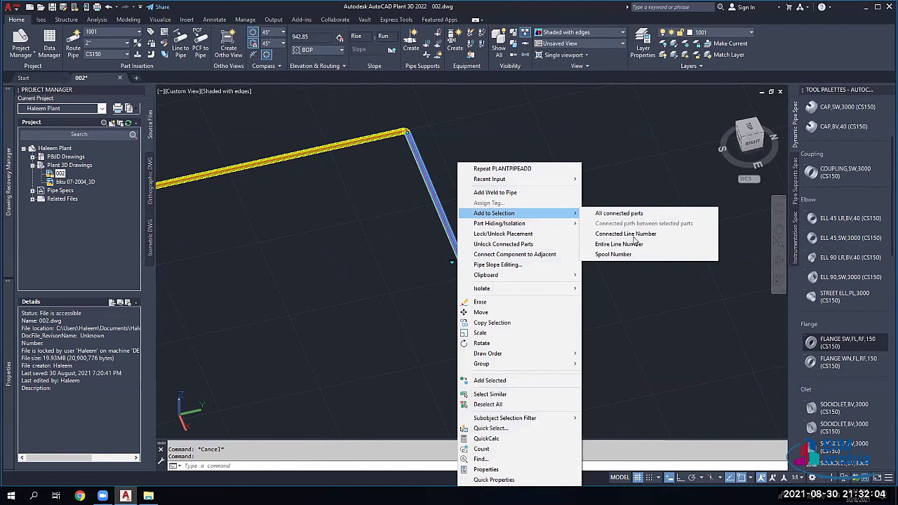
mouse_move(528, 224)
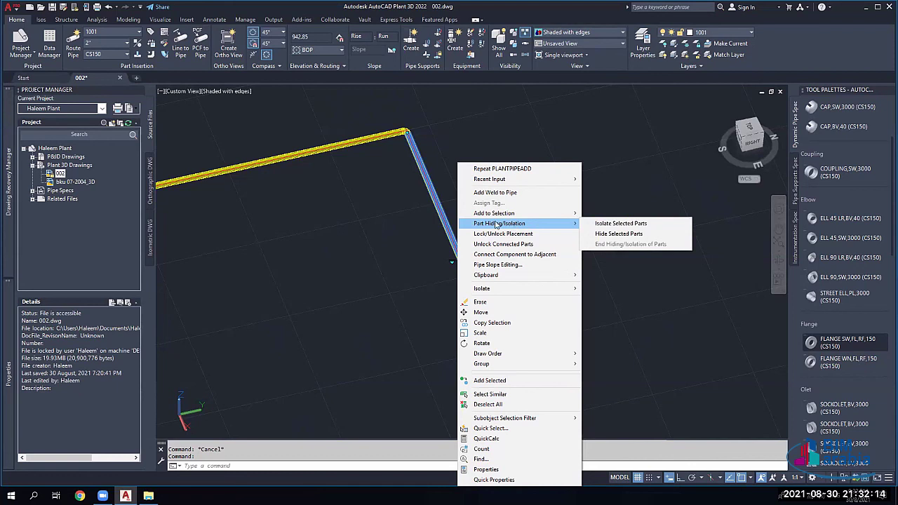
key(Escape)
key(Escape)
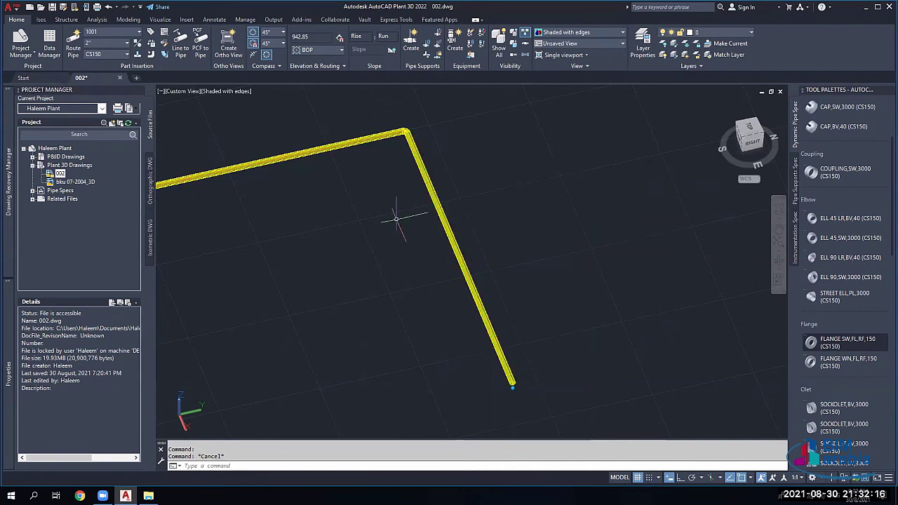
scroll(396, 219, down, 2)
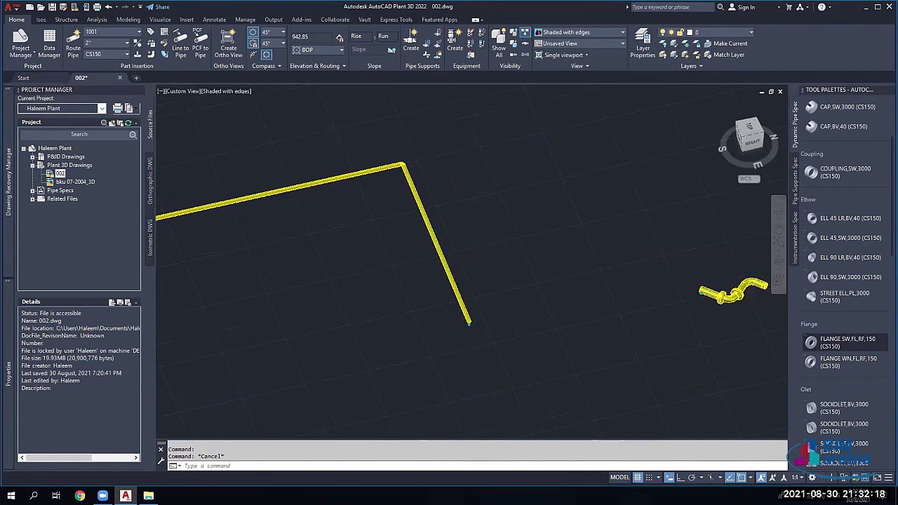
scroll(569, 236, down, 2)
click(682, 195)
click(316, 320)
Step: Erase the selected pipes and recentre the view on the equipment
key(Delete)
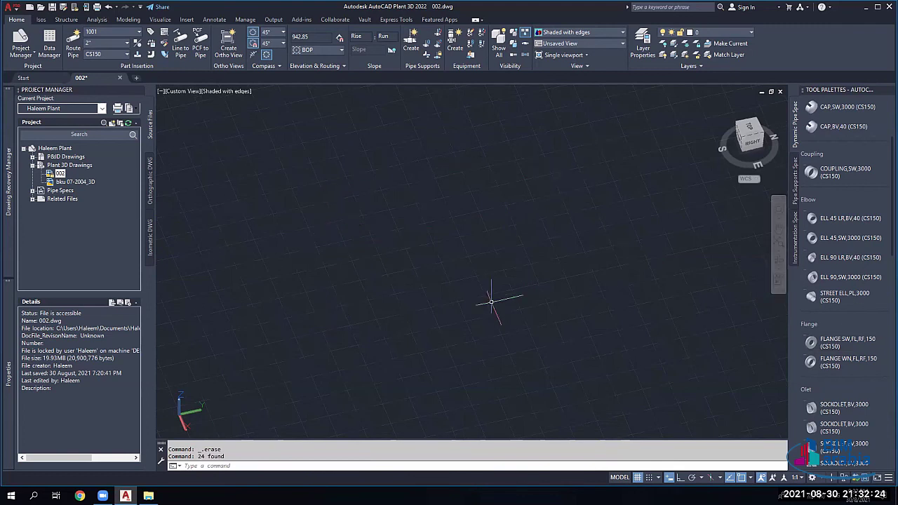
scroll(432, 263, down, 3)
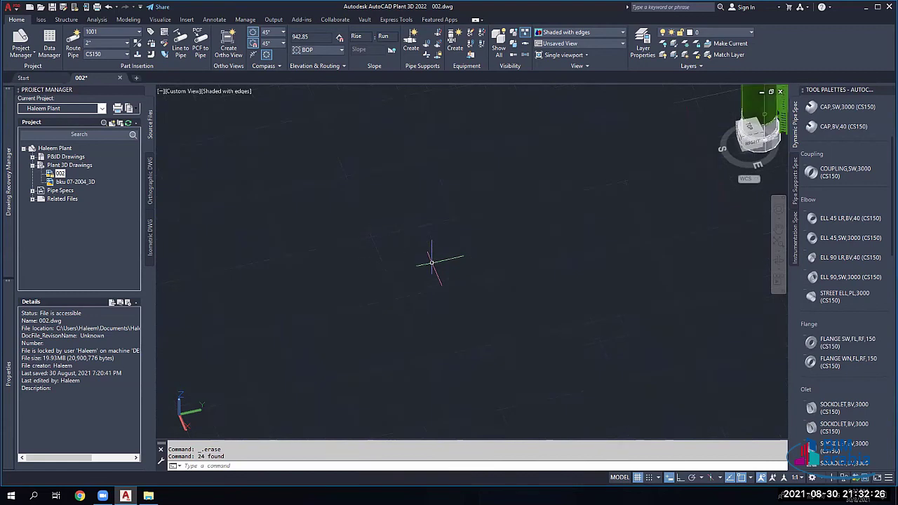
scroll(425, 264, down, 2)
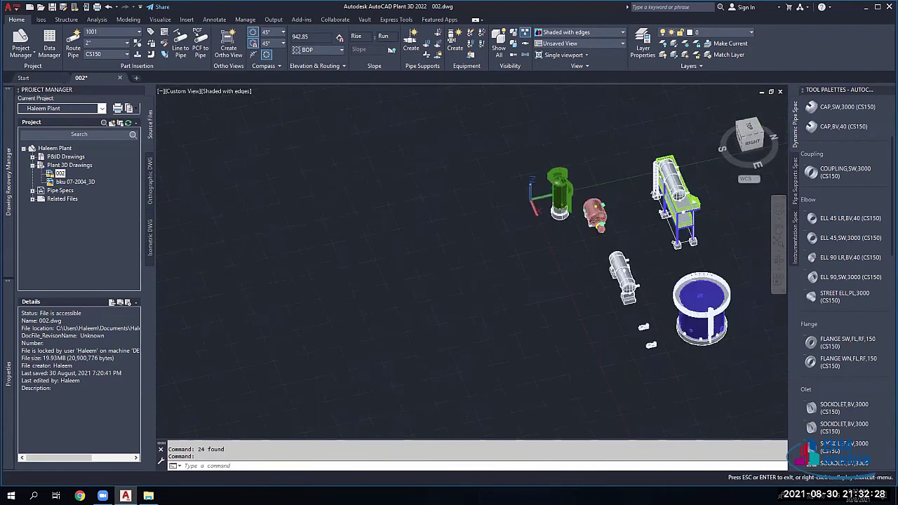
middle_drag(604, 231, 465, 206)
scroll(505, 218, up, 5)
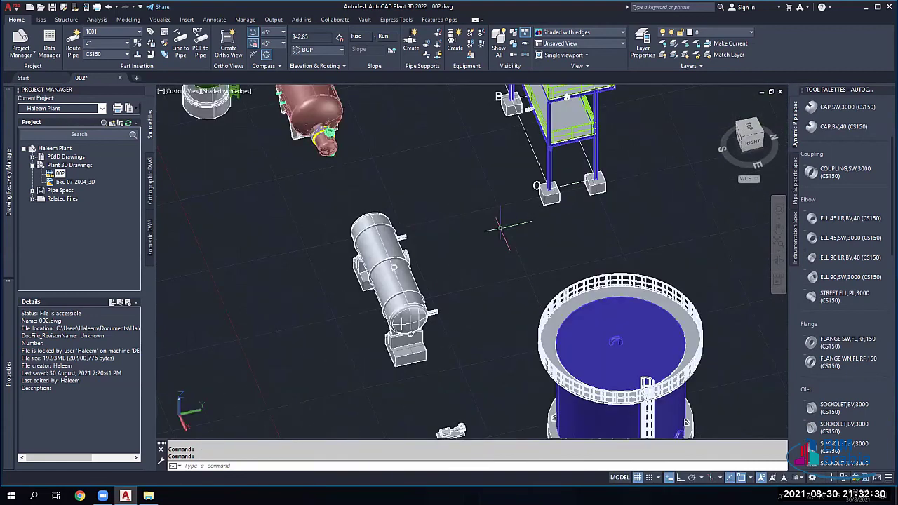
Step: Pan past the platform vessel and zoom to bring vessel V-001's nozzle N-3 into view
middle_drag(461, 216, 379, 215)
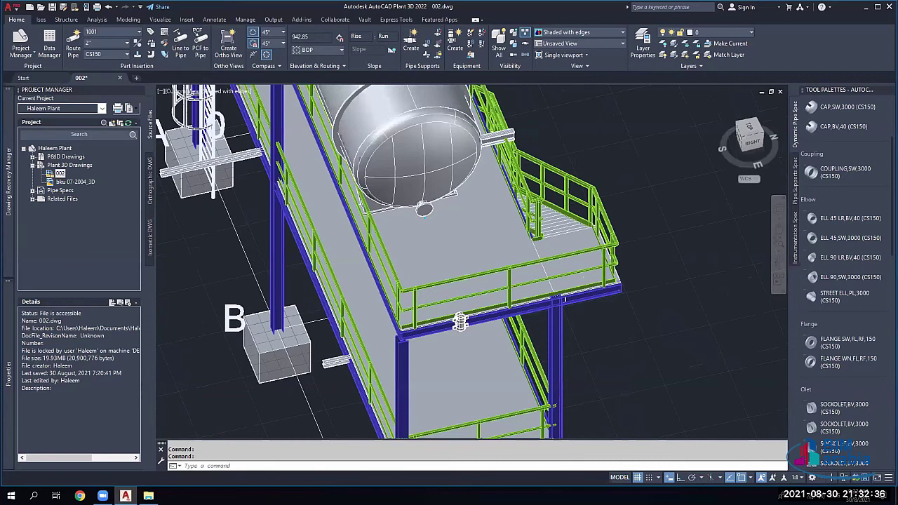
click(425, 210)
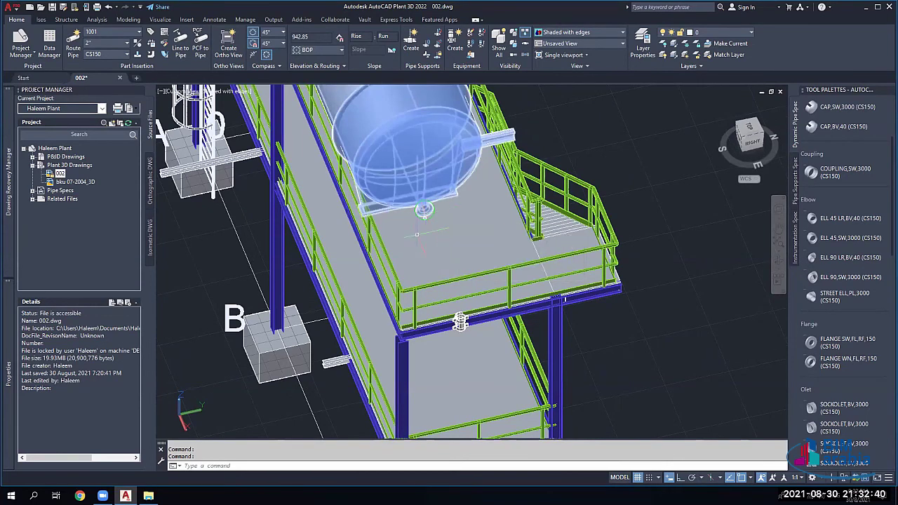
key(Escape)
scroll(398, 265, down, 2)
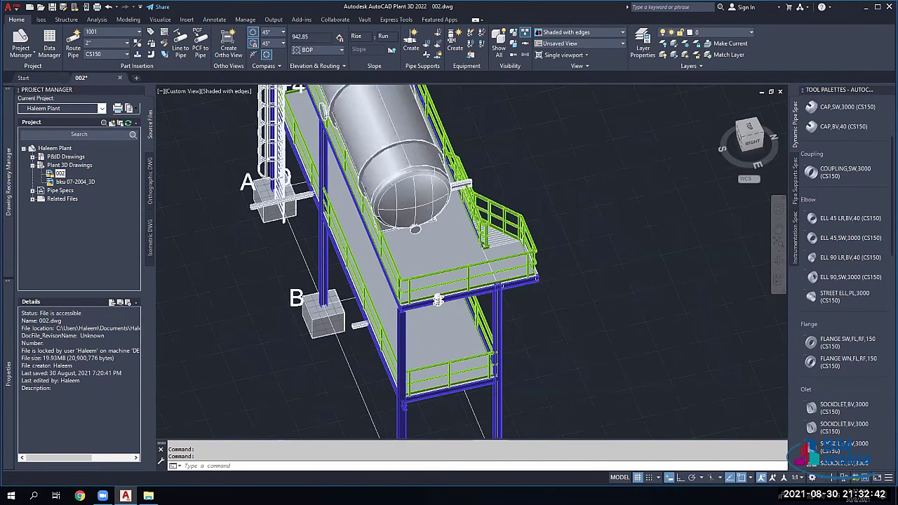
scroll(437, 301, down, 2)
scroll(425, 286, up, 3)
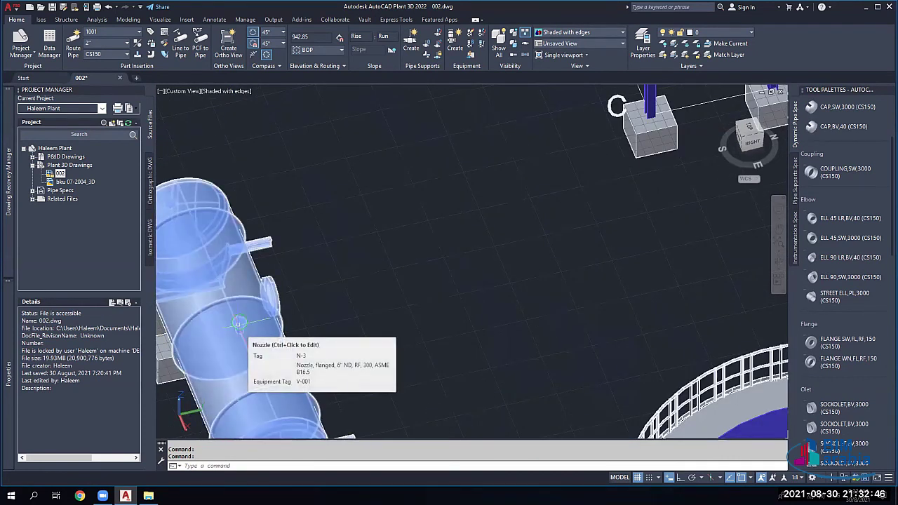
Step: Create new line number 1002 and set the routing size to 6" with spec CS300
click(140, 33)
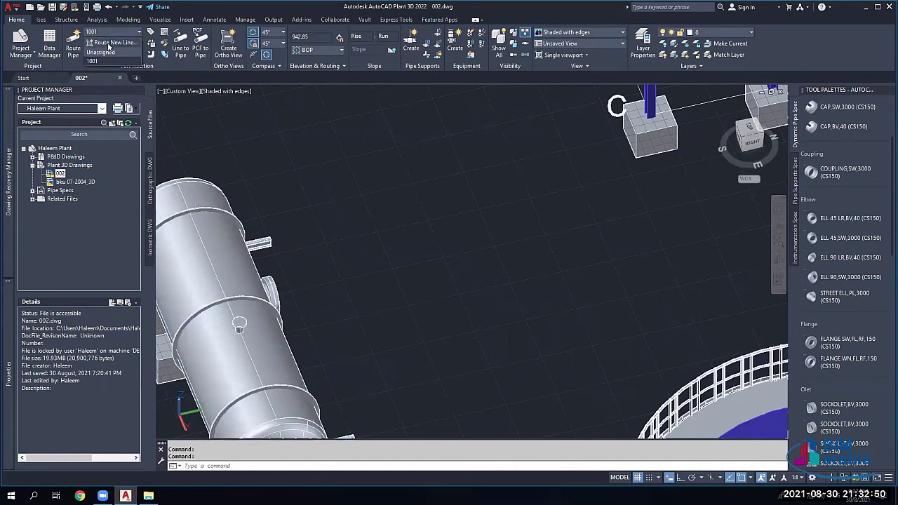
click(108, 45)
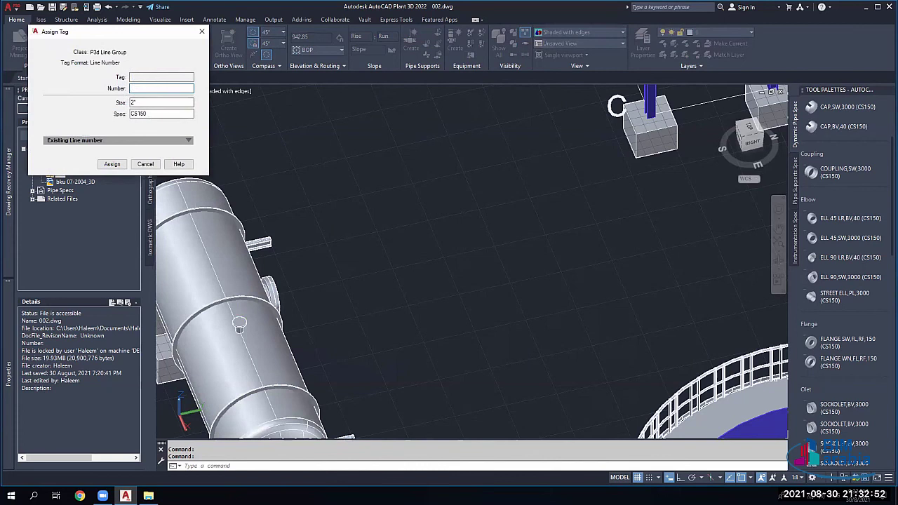
text(1002)
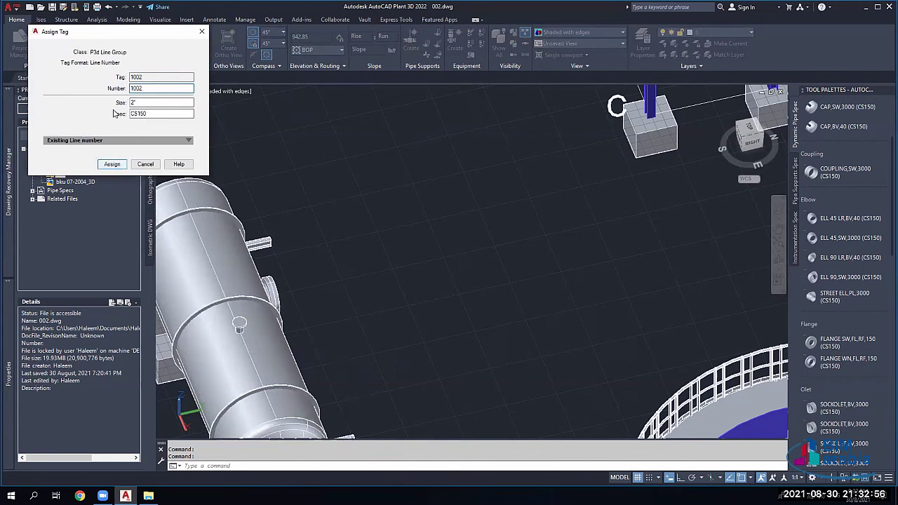
click(111, 164)
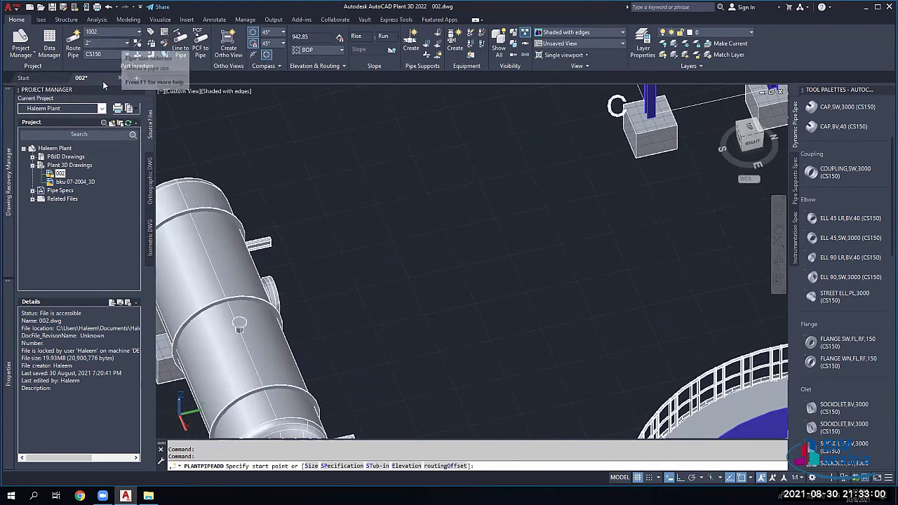
click(109, 43)
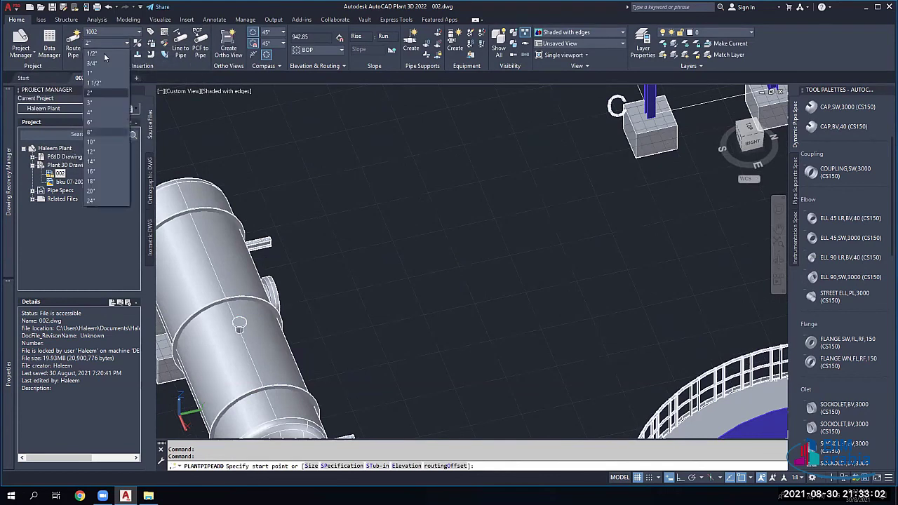
click(89, 122)
click(106, 55)
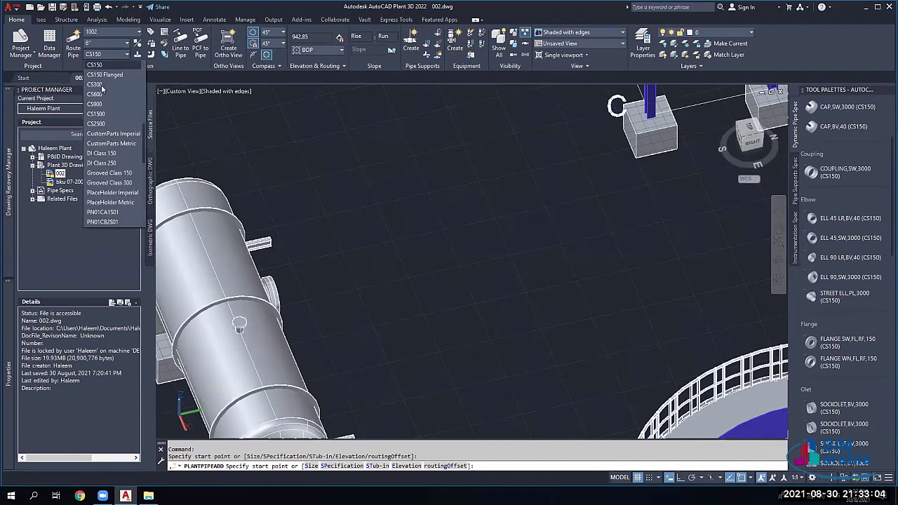
click(98, 84)
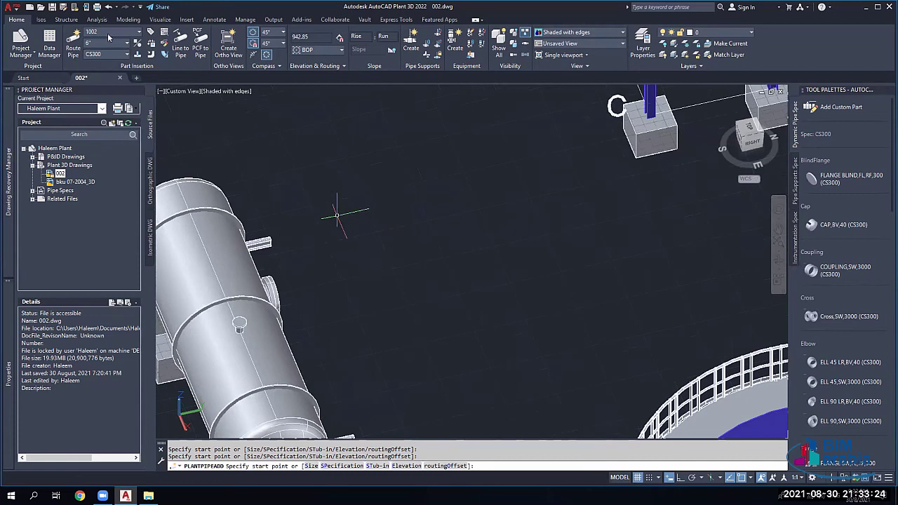
key(Escape)
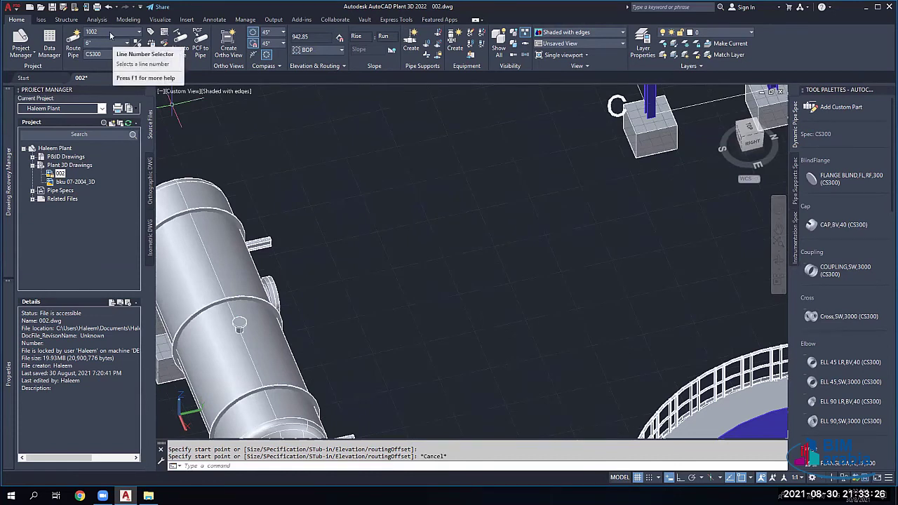
Step: Start a 6" pipe at the horizontal vessel's nozzle N-3, orbiting so the vessel lies horizontal
click(236, 322)
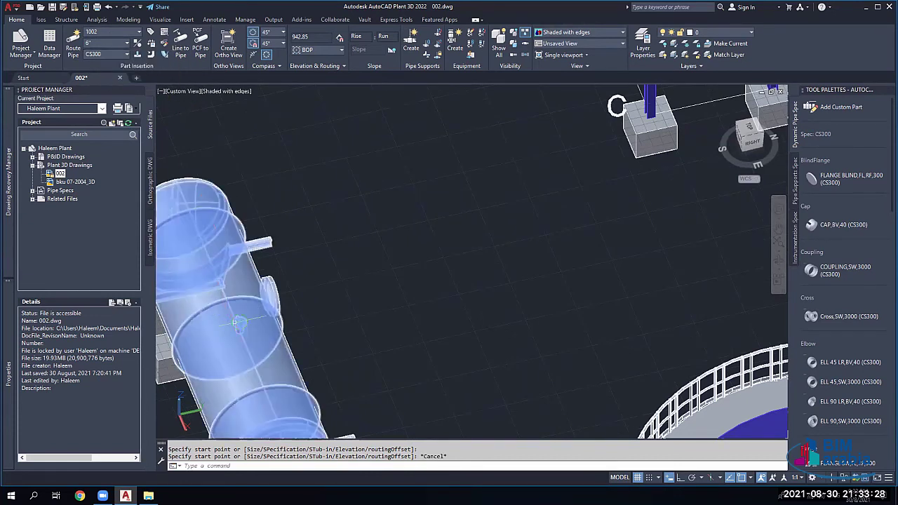
scroll(239, 318, up, 2)
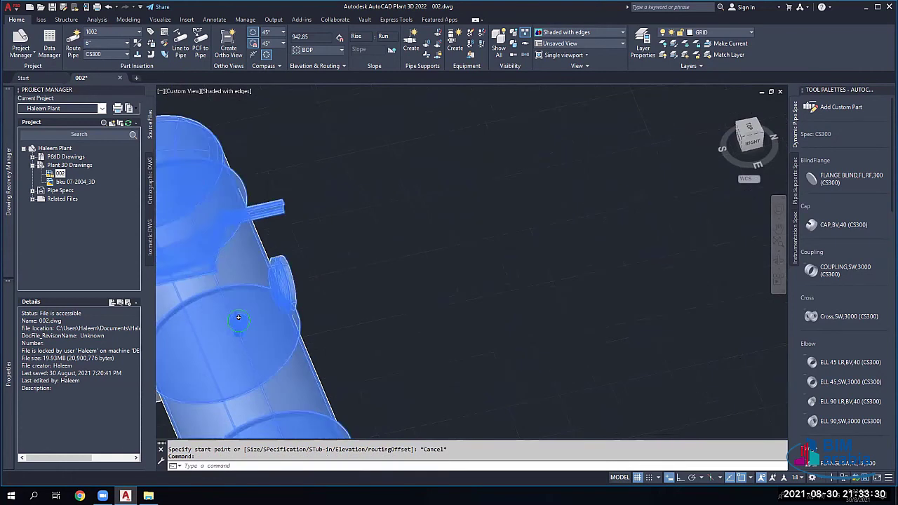
scroll(239, 318, up, 1)
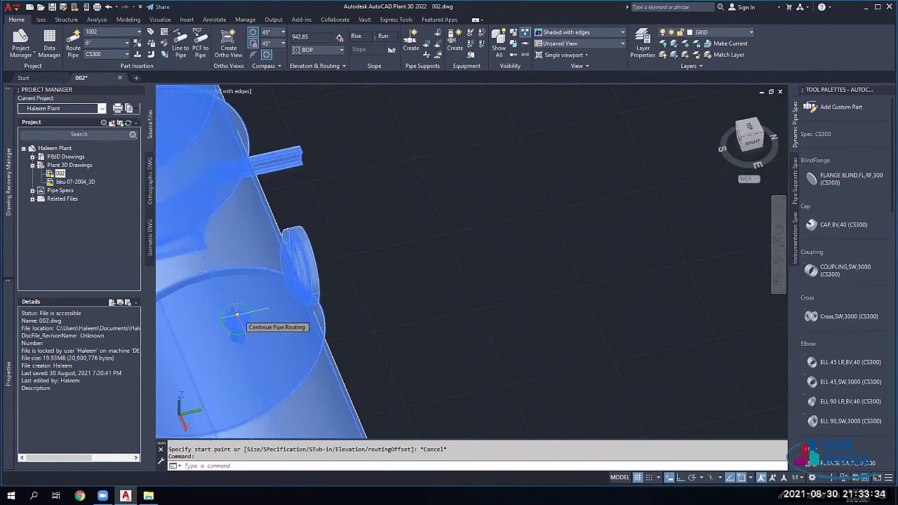
click(237, 314)
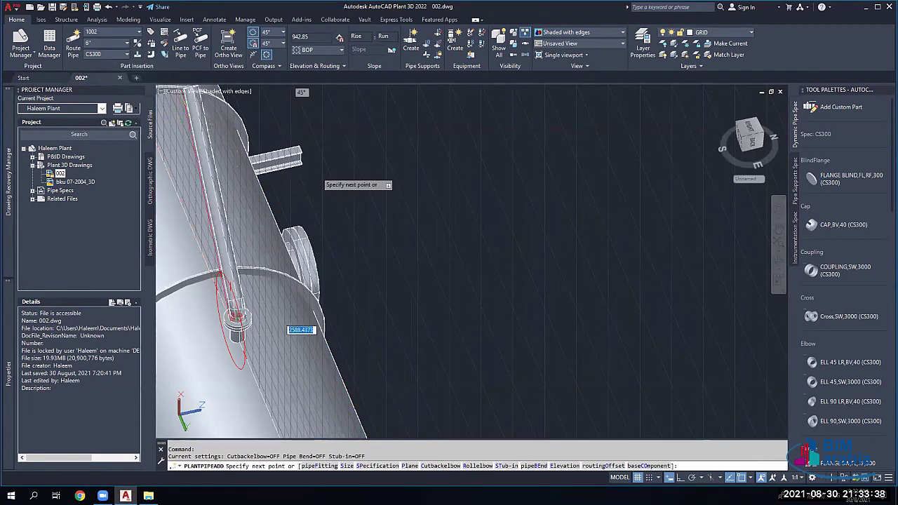
scroll(379, 232, down, 2)
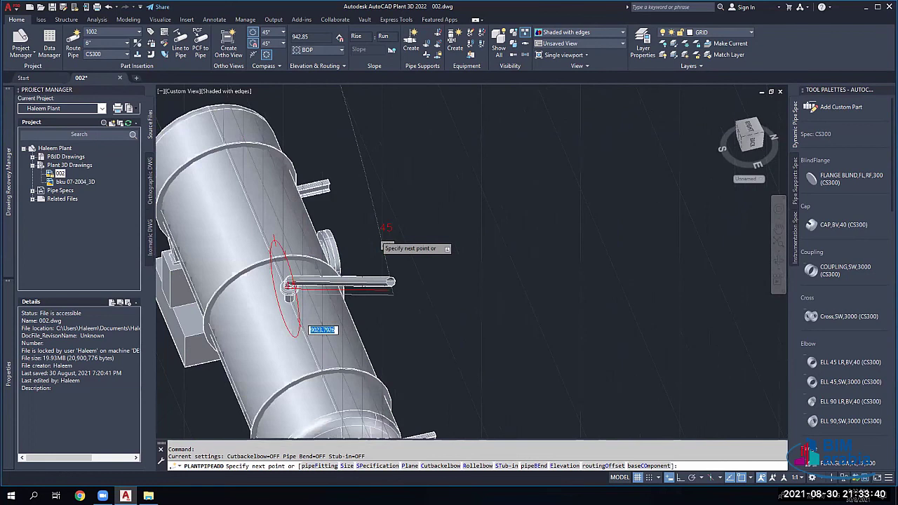
scroll(297, 221, down, 2)
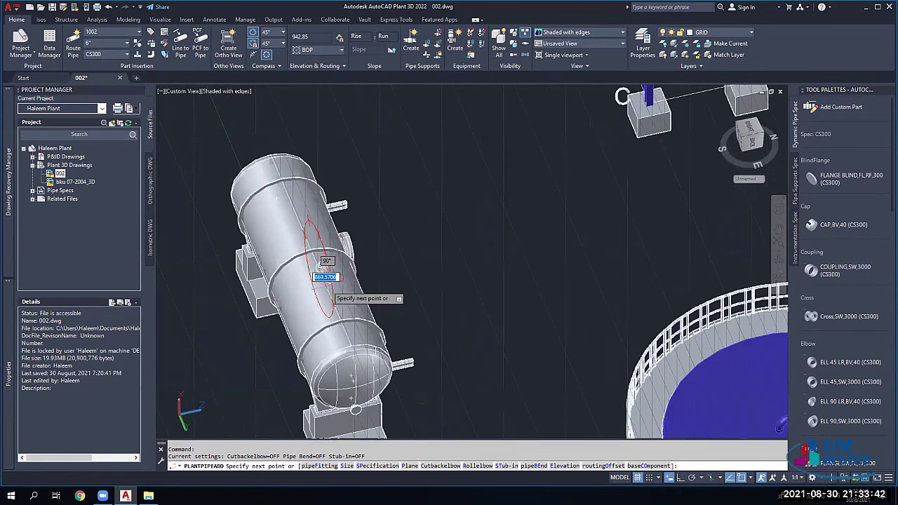
scroll(325, 269, down, 4)
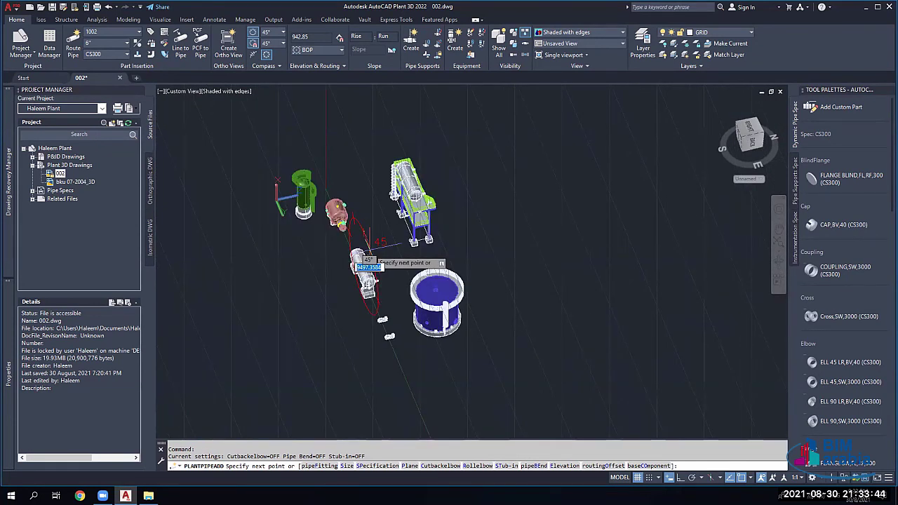
scroll(357, 258, down, 4)
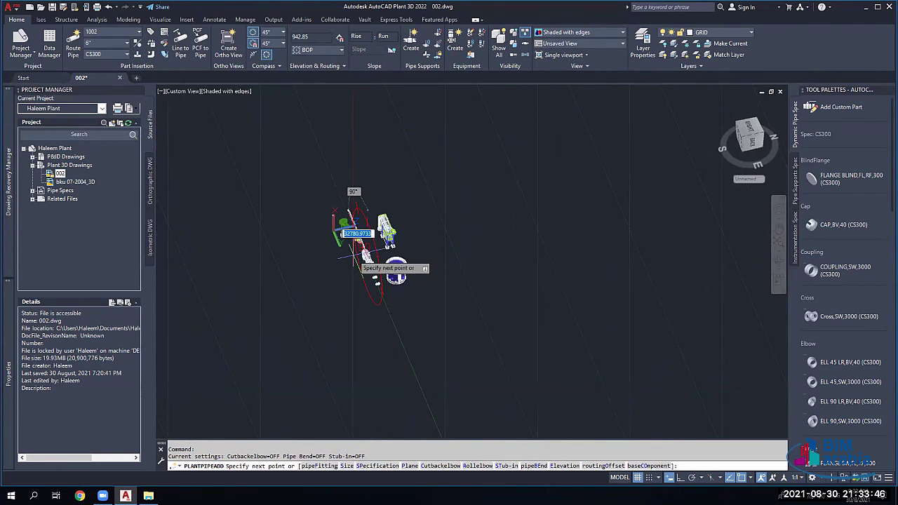
scroll(358, 256, up, 1)
scroll(357, 258, up, 5)
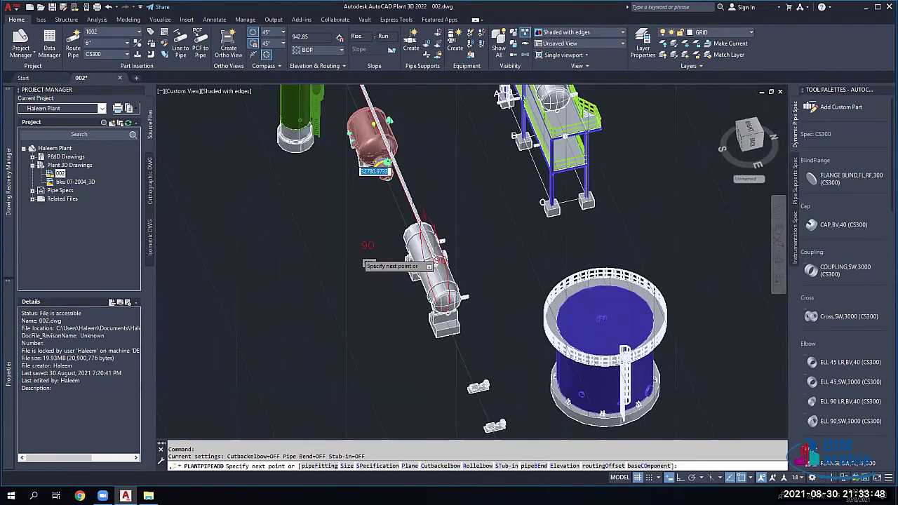
scroll(362, 264, up, 2)
scroll(510, 218, up, 3)
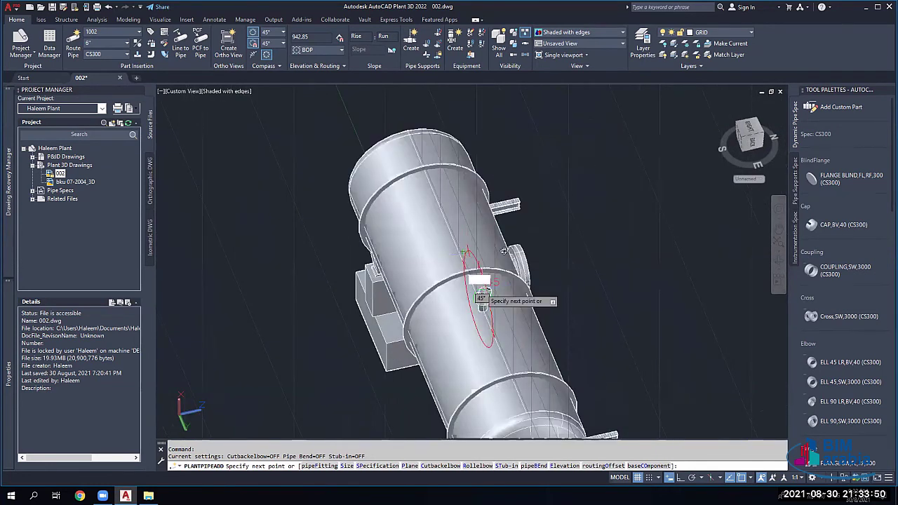
scroll(479, 253, down, 1)
shift+middle_drag(500, 288, 518, 238)
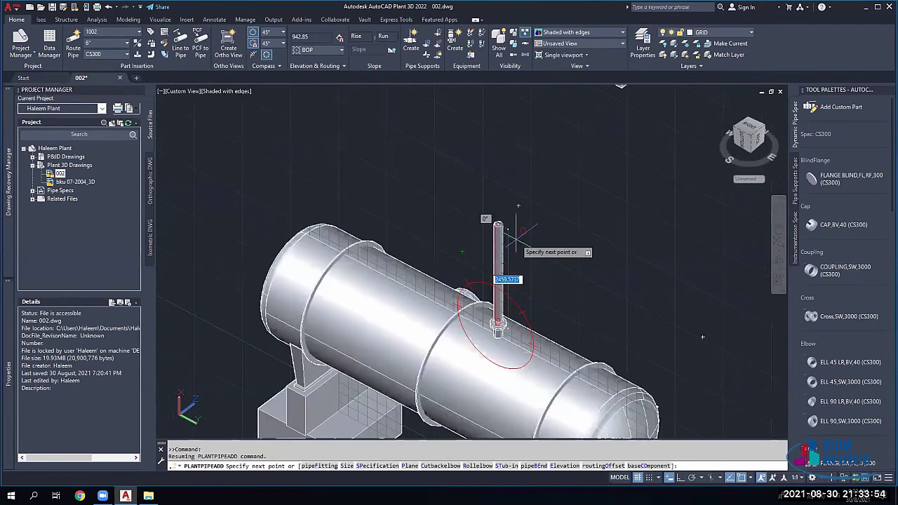
Step: Fix a 1000 vertical riser and start the next run toward the platform
key(Return)
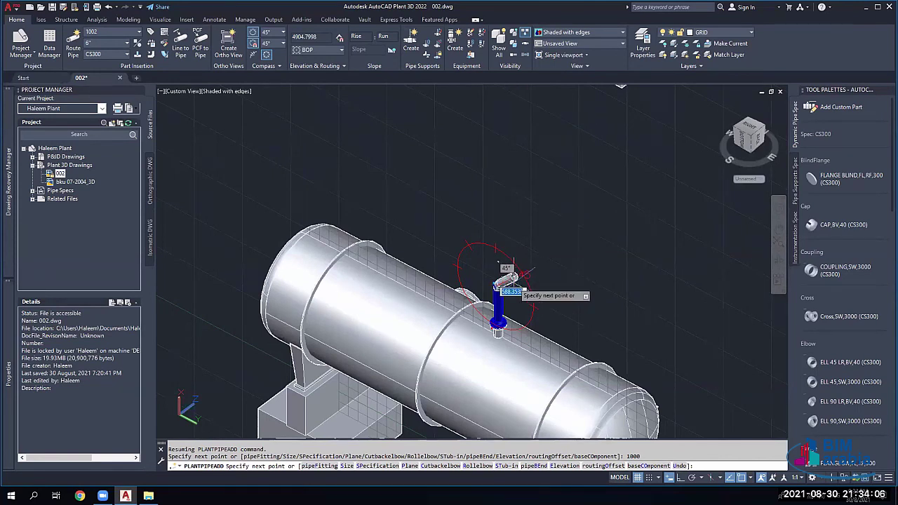
click(524, 273)
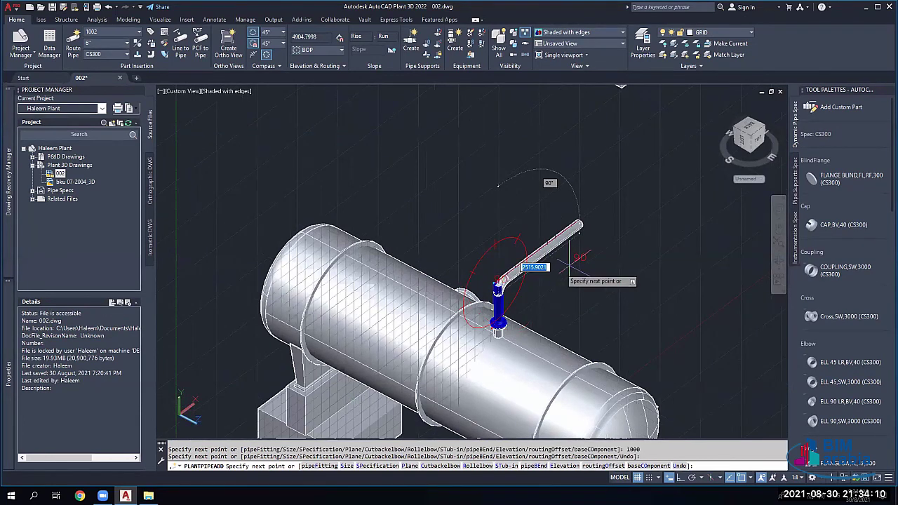
scroll(554, 263, down, 4)
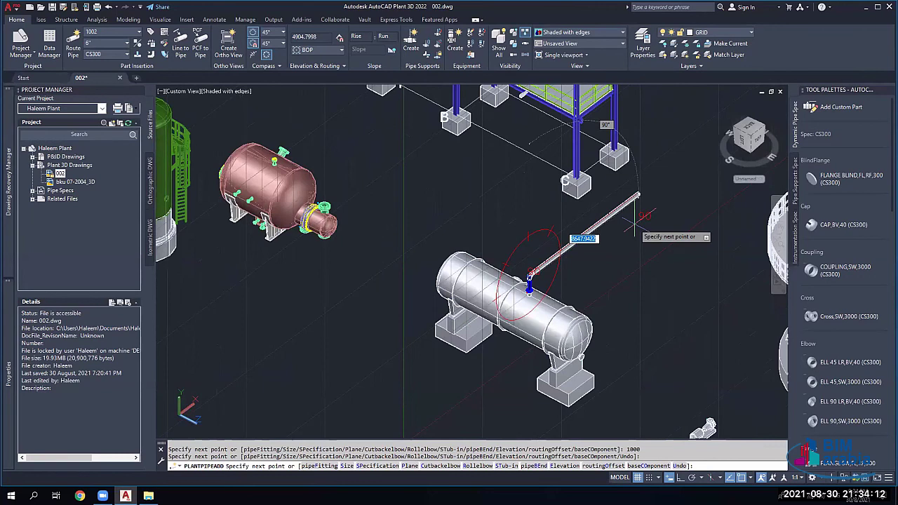
shift+middle_drag(611, 229, 662, 242)
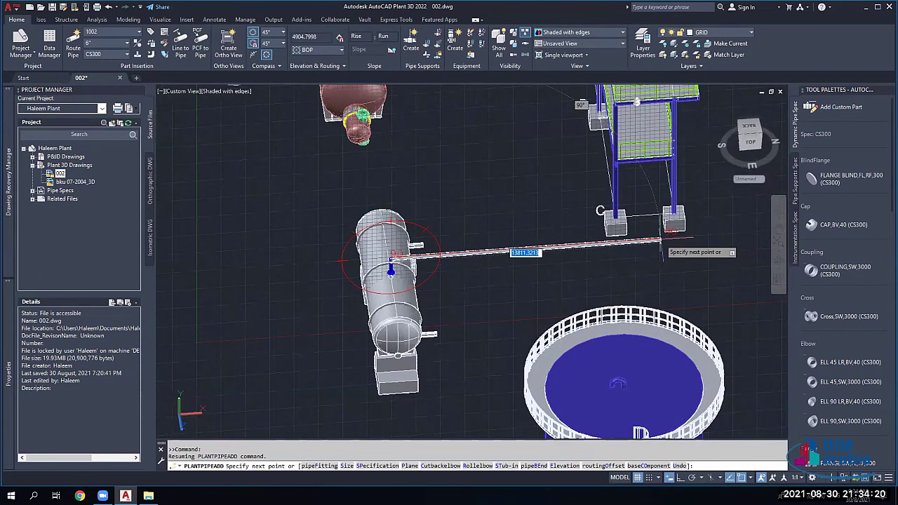
Step: Add an 11000 horizontal pipe run and reframe the view toward the tank
text(11000)
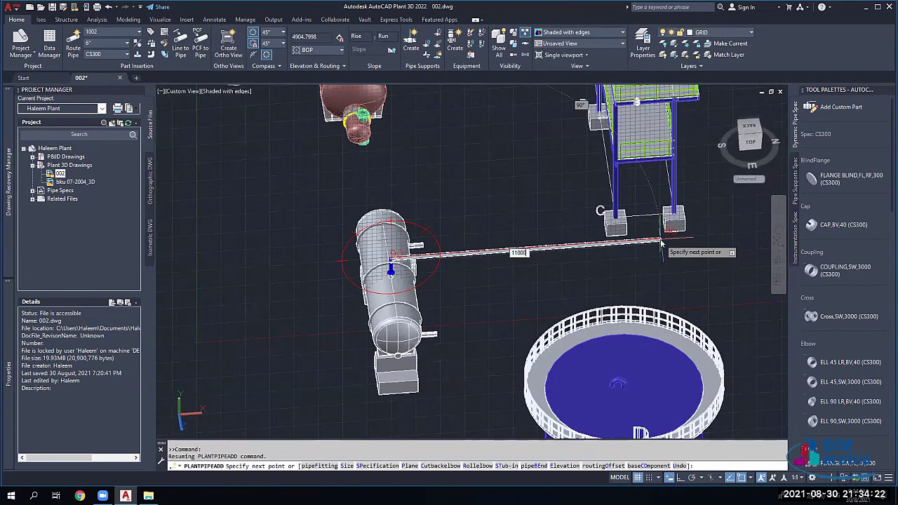
key(Return)
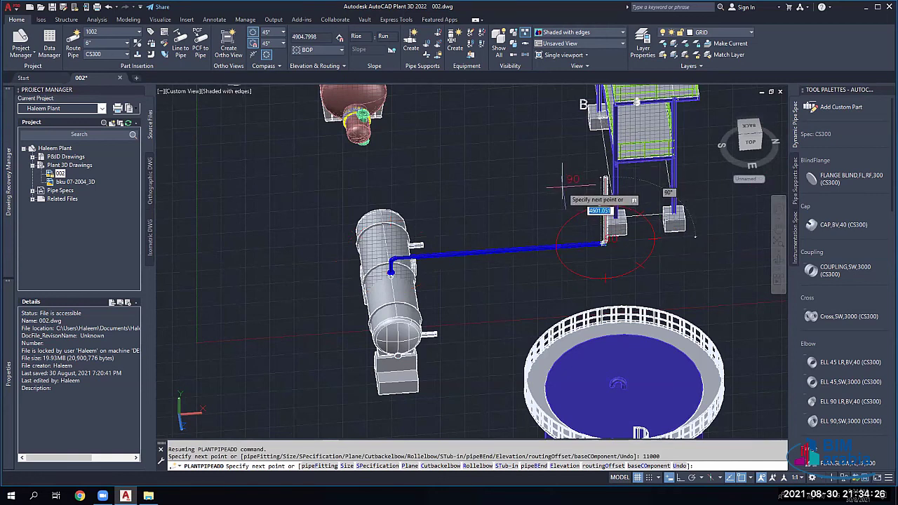
scroll(529, 259, down, 5)
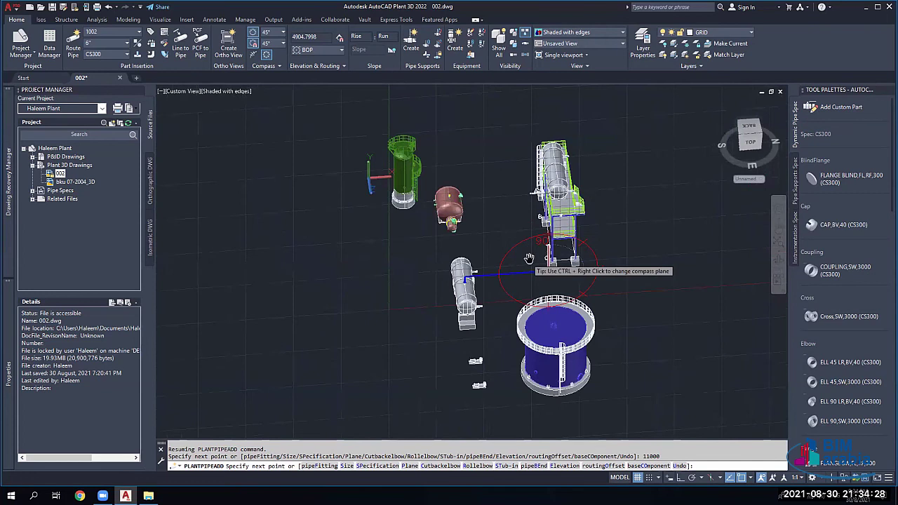
scroll(529, 259, up, 5)
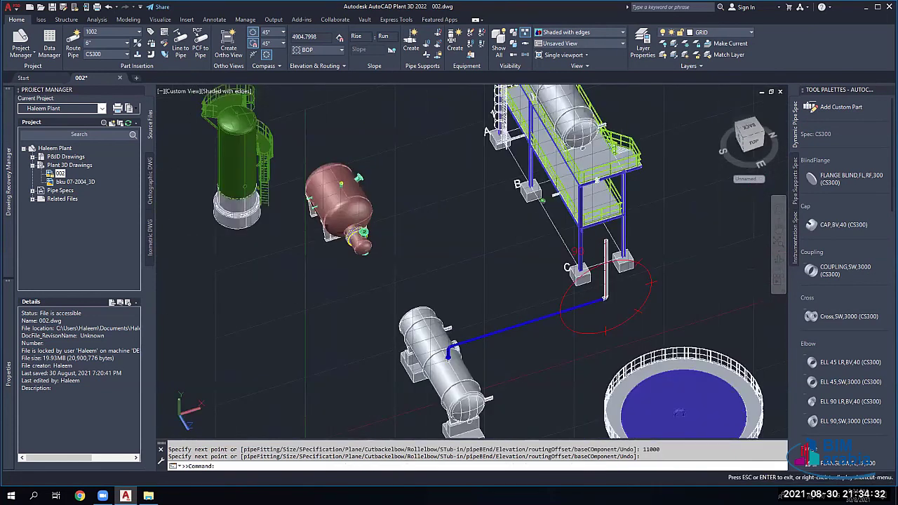
shift+middle_drag(604, 299, 677, 247)
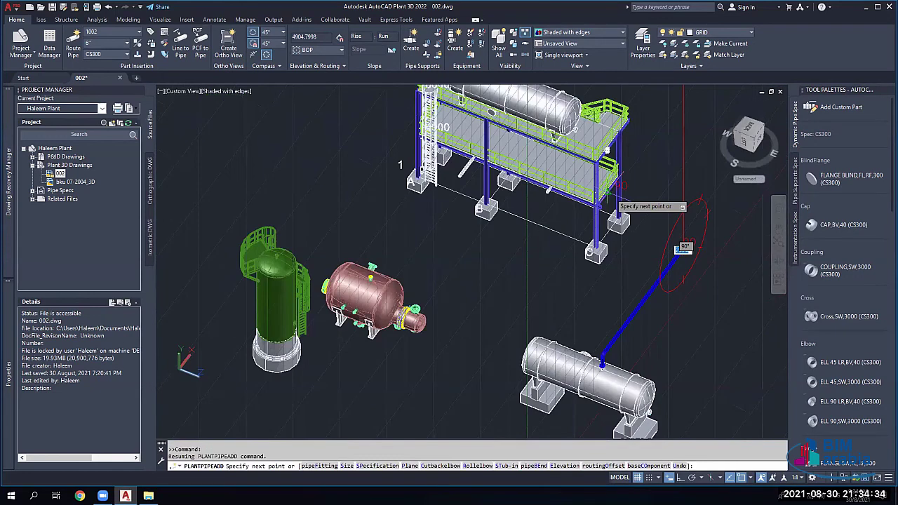
scroll(677, 247, down, 3)
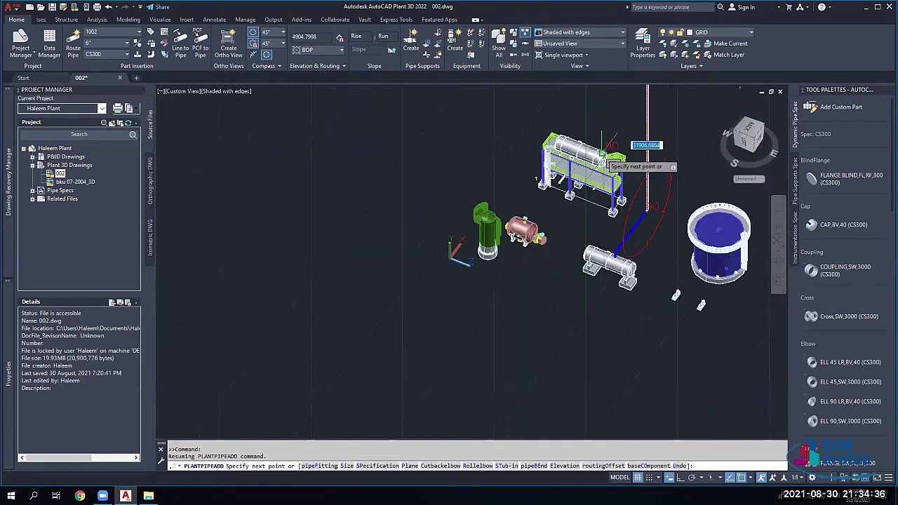
scroll(605, 160, up, 2)
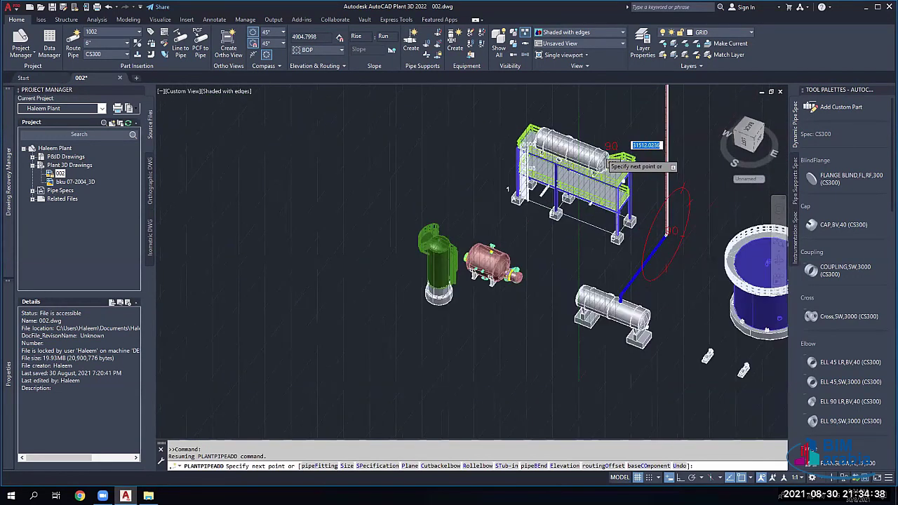
scroll(606, 153, up, 2)
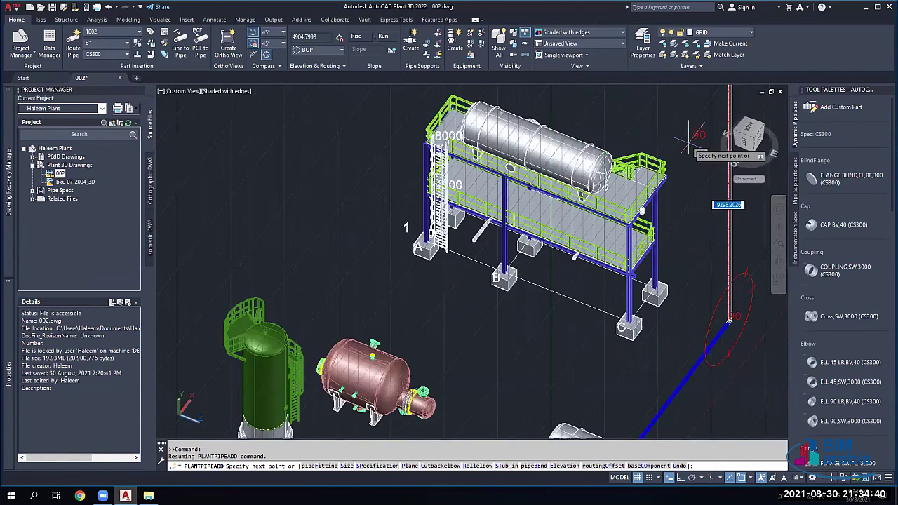
scroll(691, 142, down, 2)
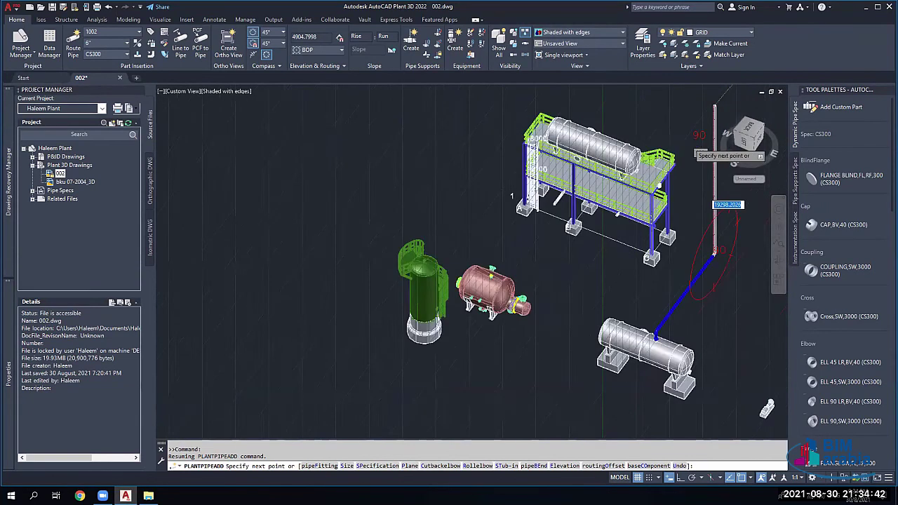
middle_drag(714, 211, 562, 203)
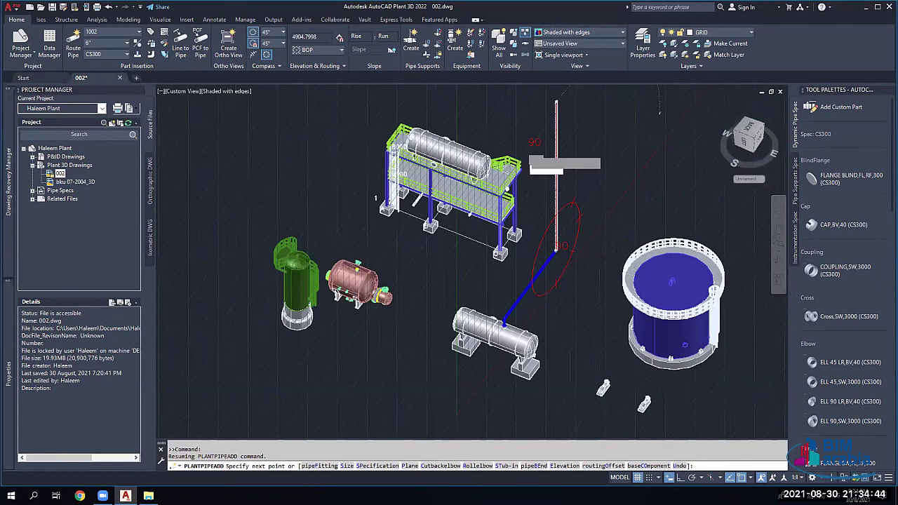
scroll(572, 160, up, 2)
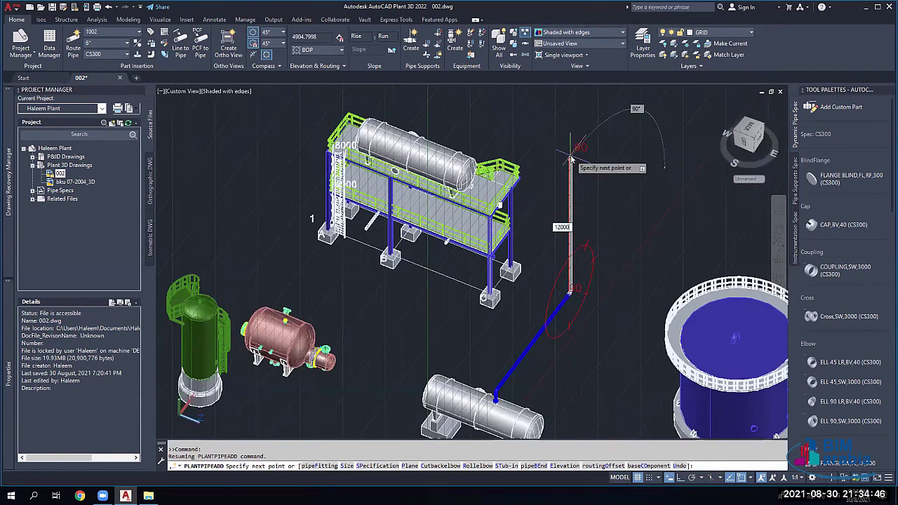
Step: Add a 12000 vertical rise, then an Ortho-locked horizontal run above the platform
key(Return)
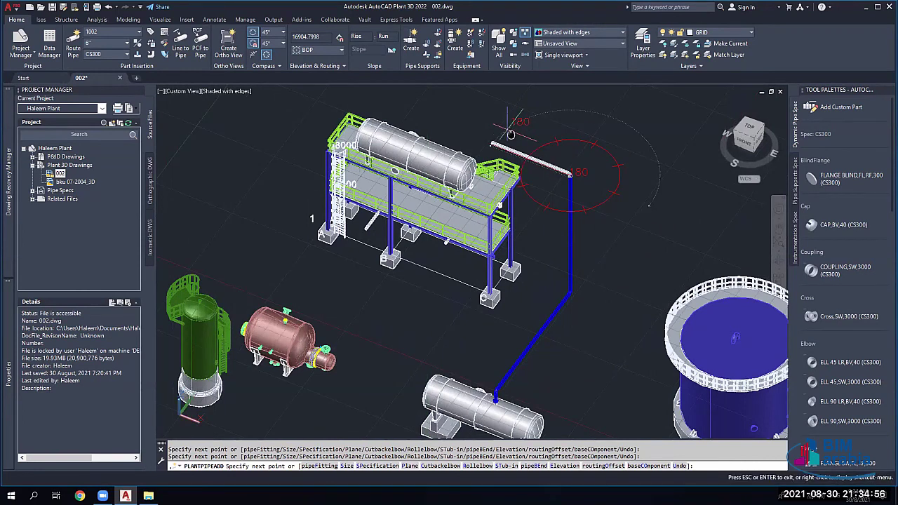
middle_drag(512, 133, 644, 204)
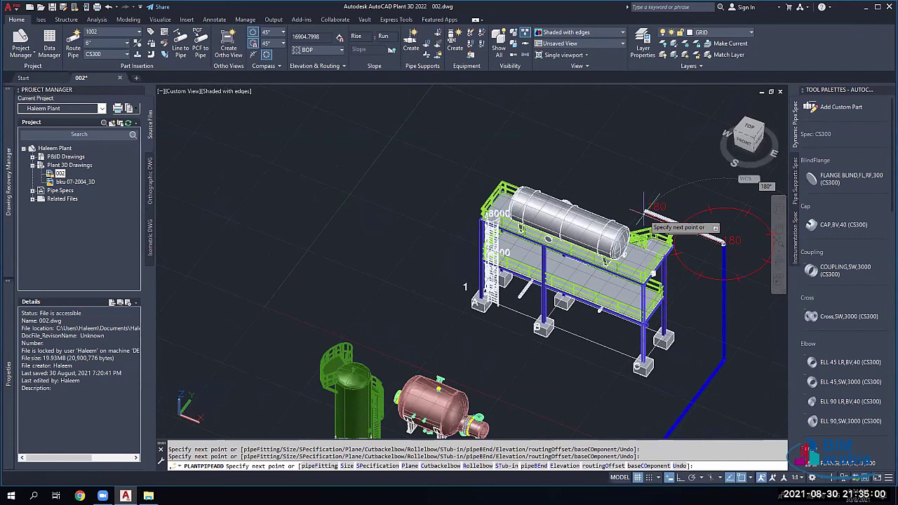
scroll(696, 283, up, 3)
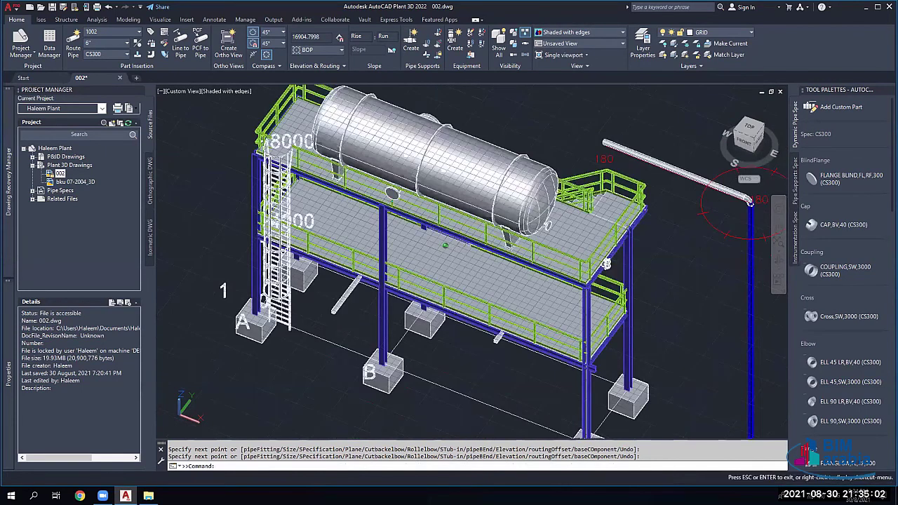
middle_drag(750, 202, 549, 268)
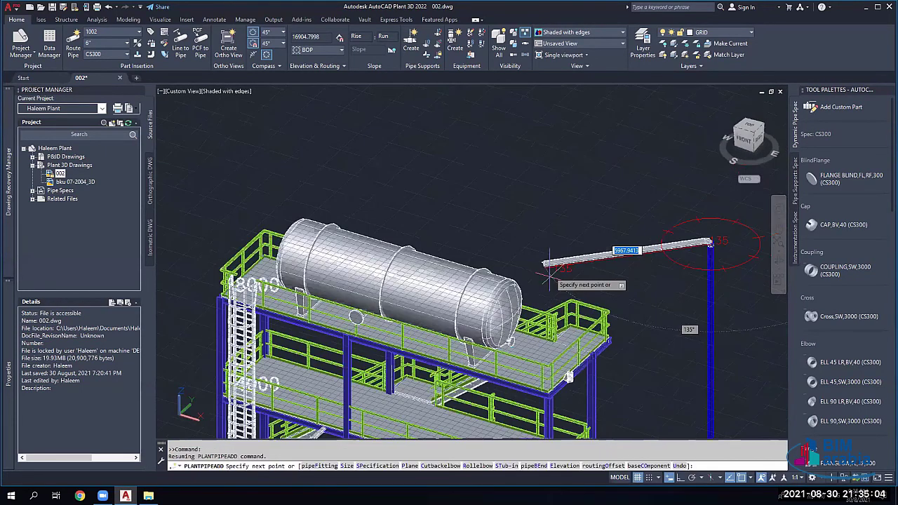
key(F8)
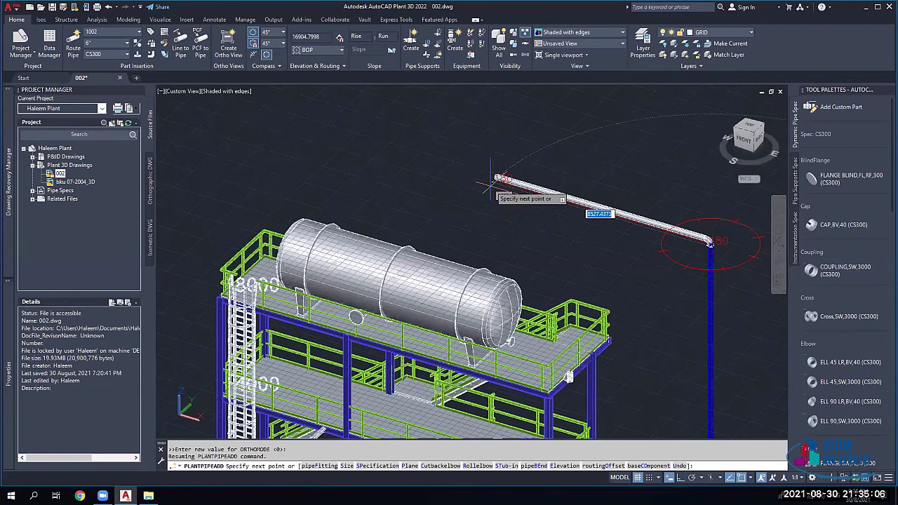
click(555, 198)
key(Escape)
scroll(540, 213, down, 4)
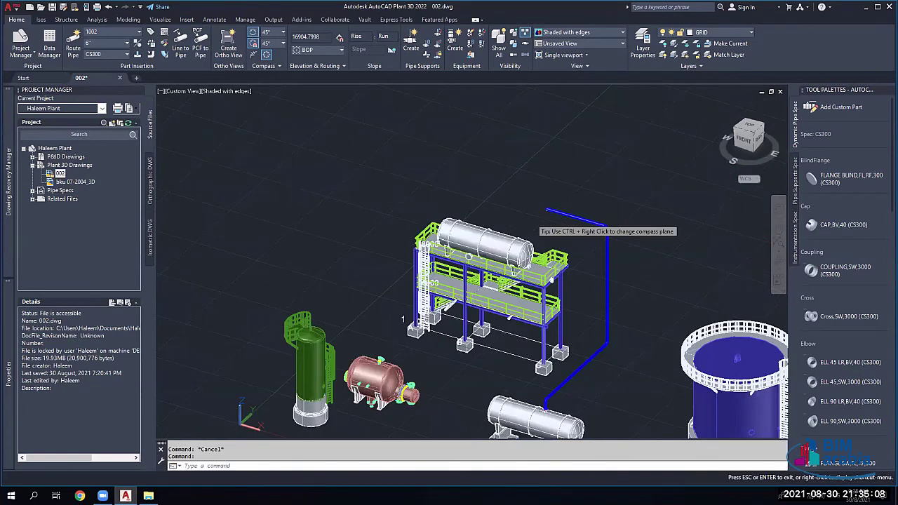
Step: Recentre the view on the riser top and try window-selecting the old pipe run
middle_drag(540, 212, 473, 191)
scroll(521, 169, up, 2)
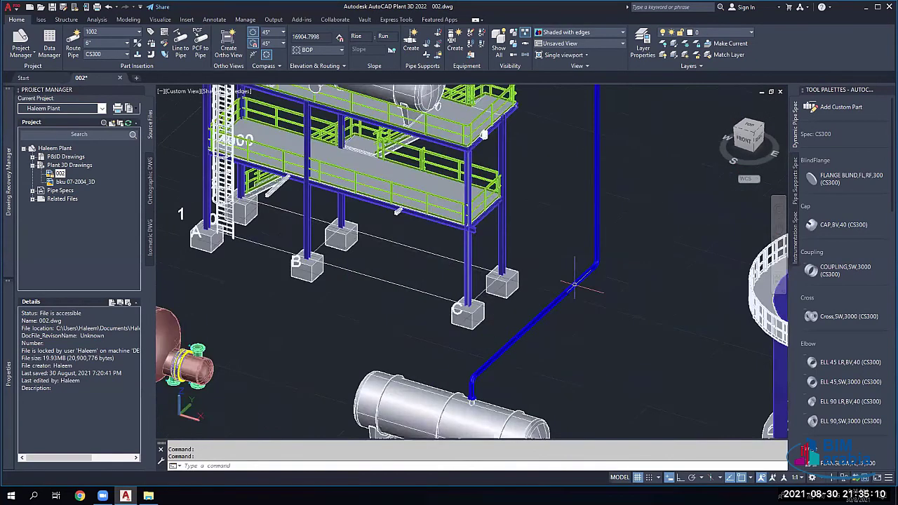
scroll(521, 168, down, 3)
scroll(522, 170, up, 3)
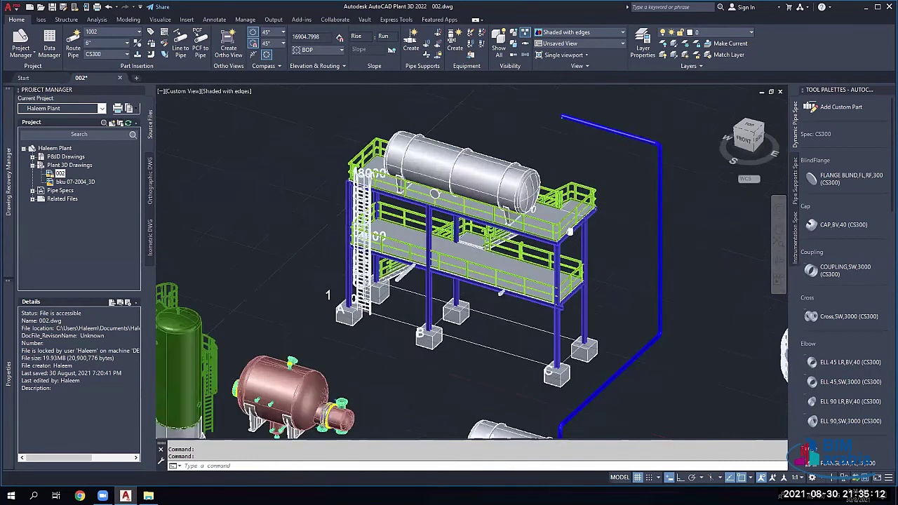
scroll(521, 170, up, 2)
scroll(568, 197, down, 2)
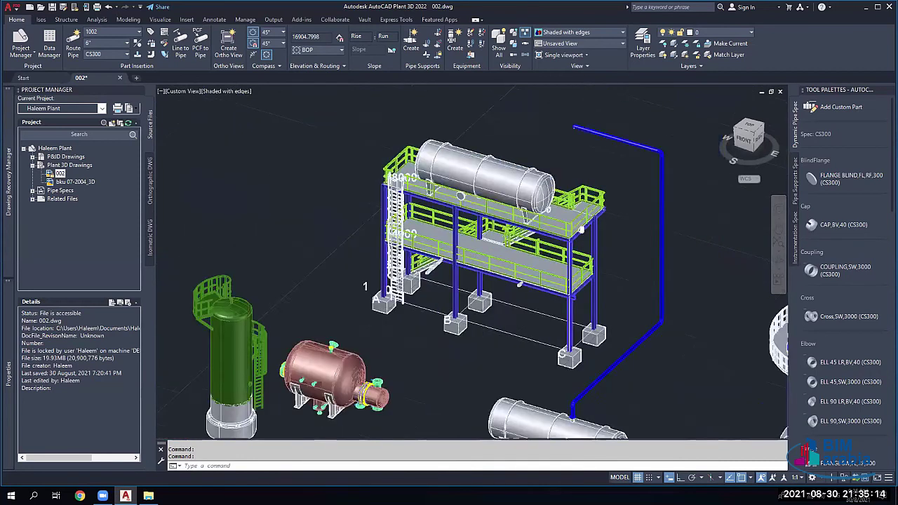
scroll(645, 154, down, 2)
scroll(645, 153, up, 3)
click(645, 154)
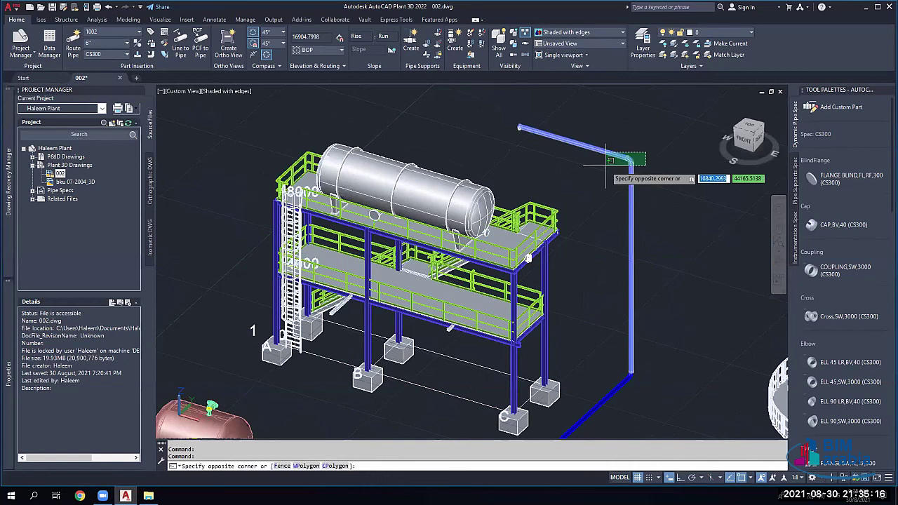
click(610, 160)
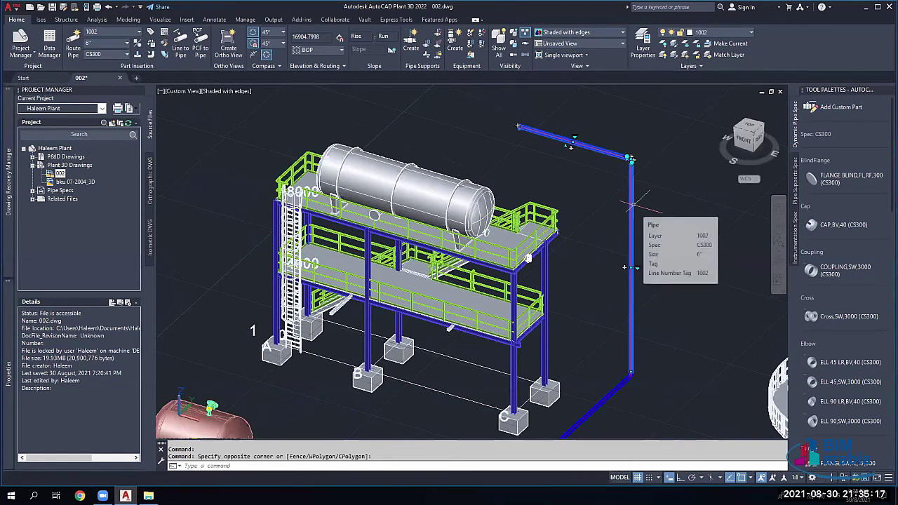
key(Escape)
key(Escape)
Step: Erase the old horizontal pipe run and elbow above the tall riser
click(626, 155)
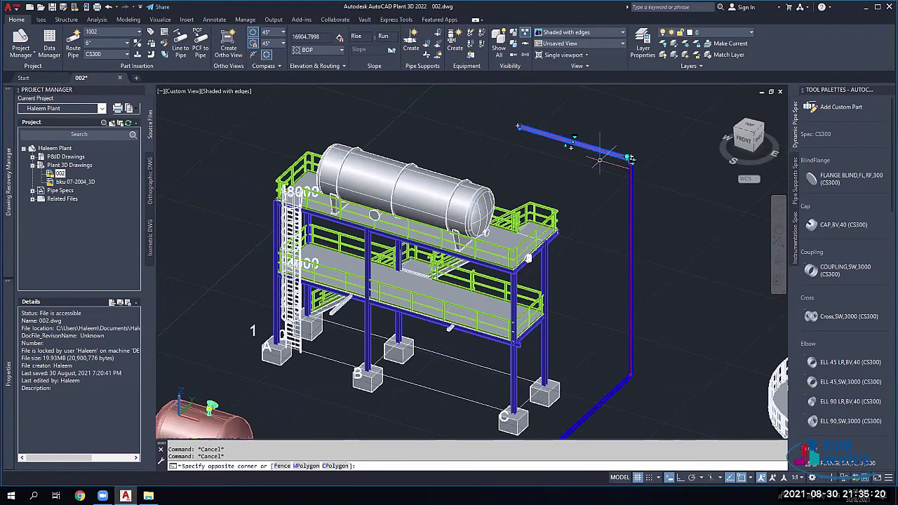
key(Delete)
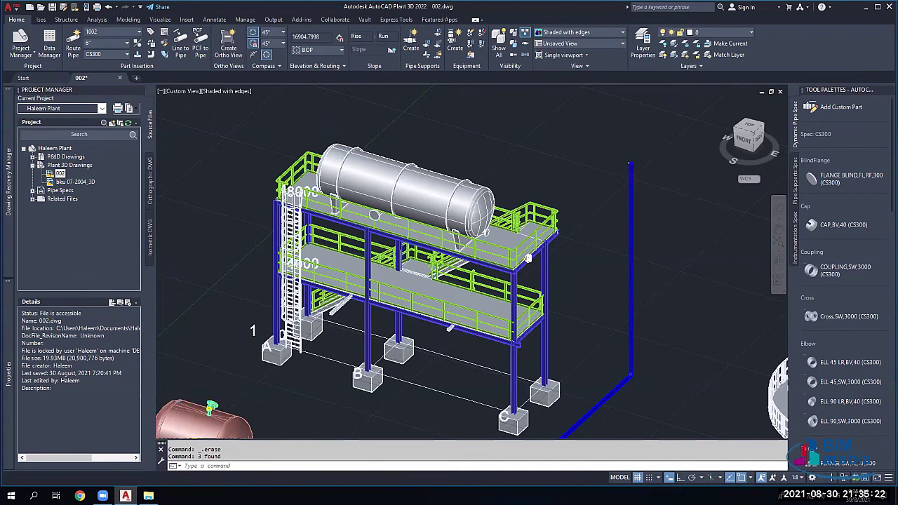
scroll(625, 183, up, 2)
scroll(627, 179, up, 2)
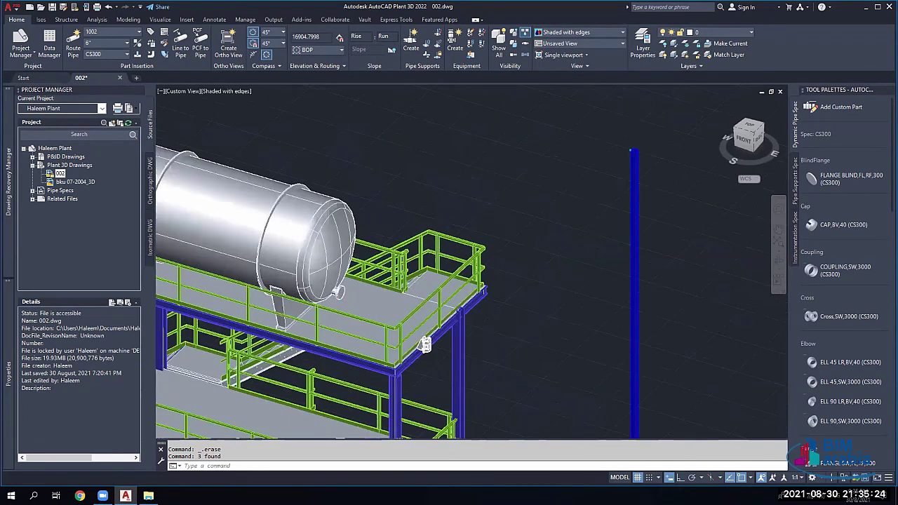
scroll(635, 150, up, 2)
Step: Route a new pipe from the riser top to the platform vessel's nozzle
click(636, 146)
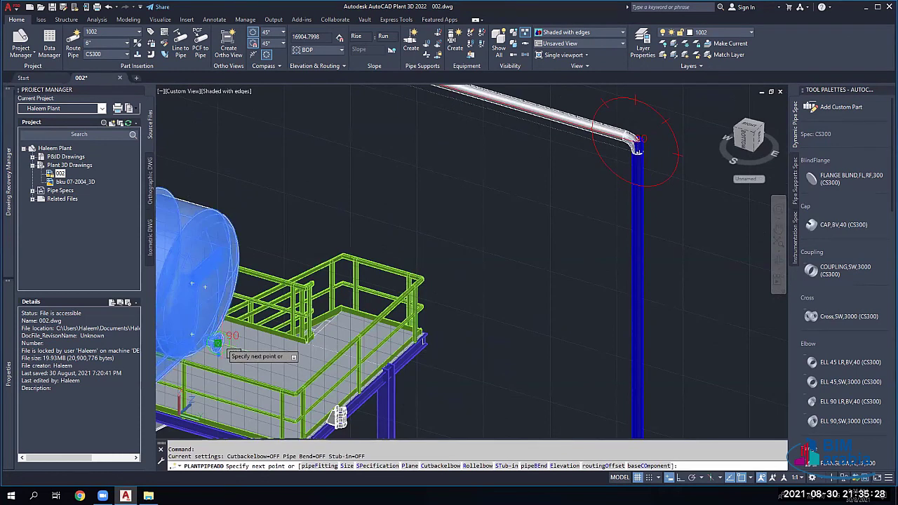
click(216, 344)
scroll(310, 292, down, 2)
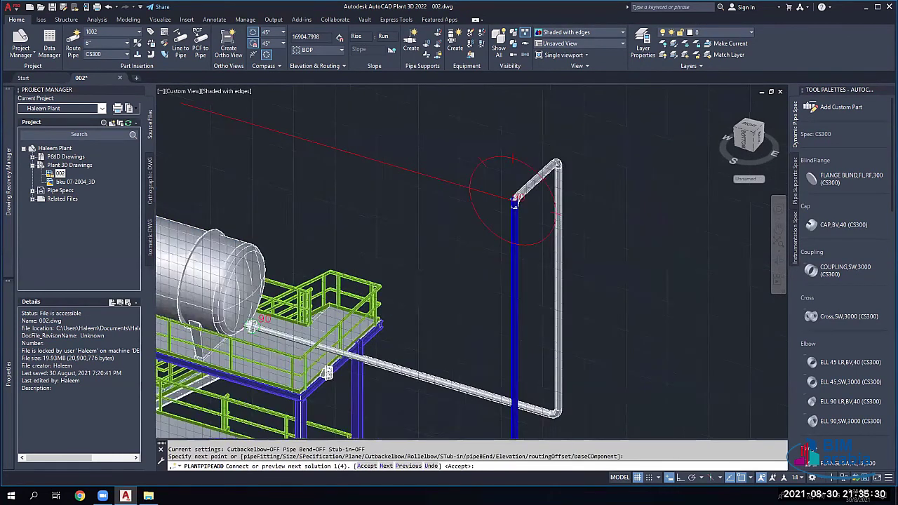
scroll(304, 293, down, 3)
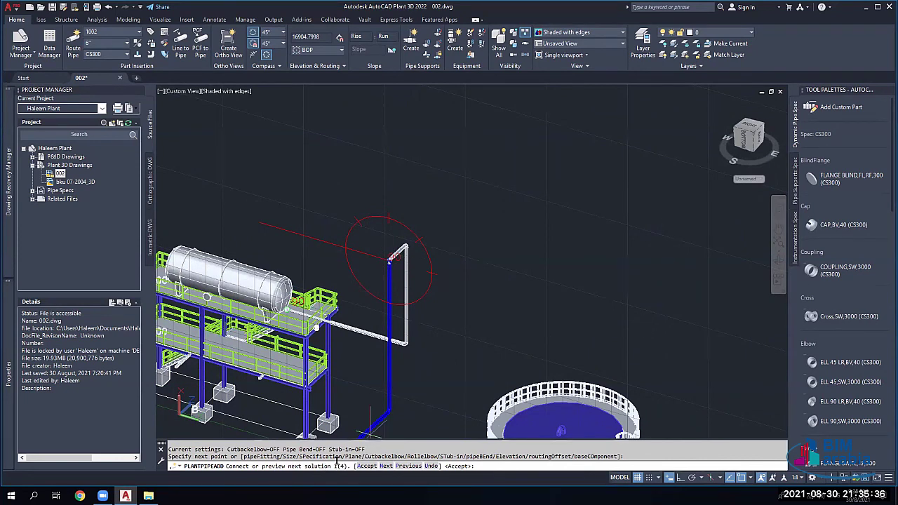
Step: Cycle through the four routing solutions and accept solution 4 of 4
click(384, 467)
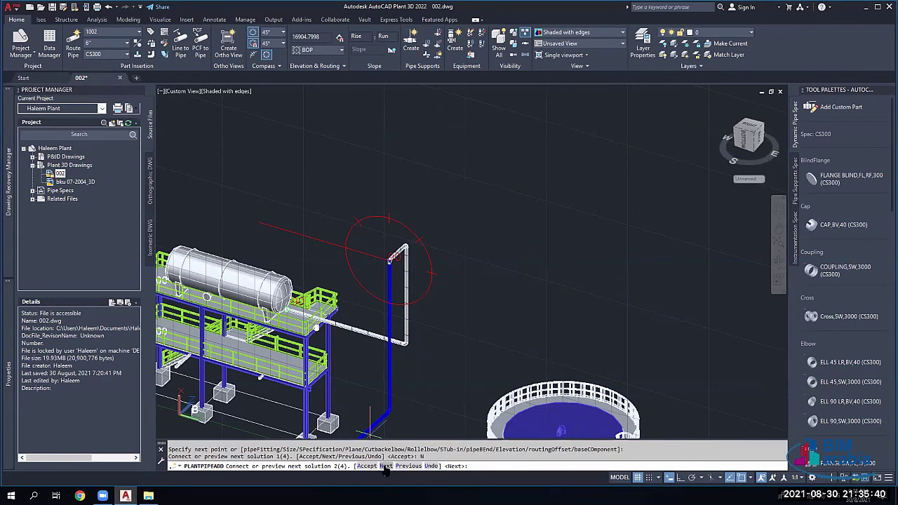
click(384, 467)
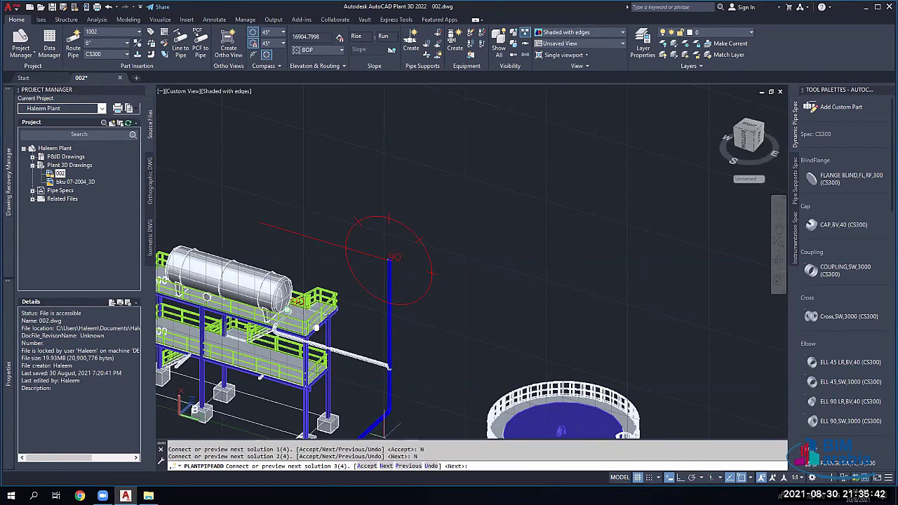
click(385, 467)
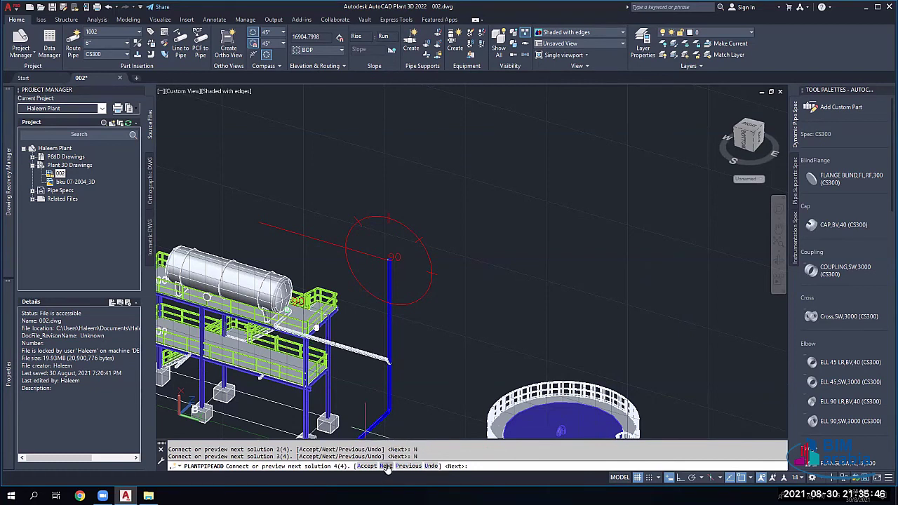
click(386, 467)
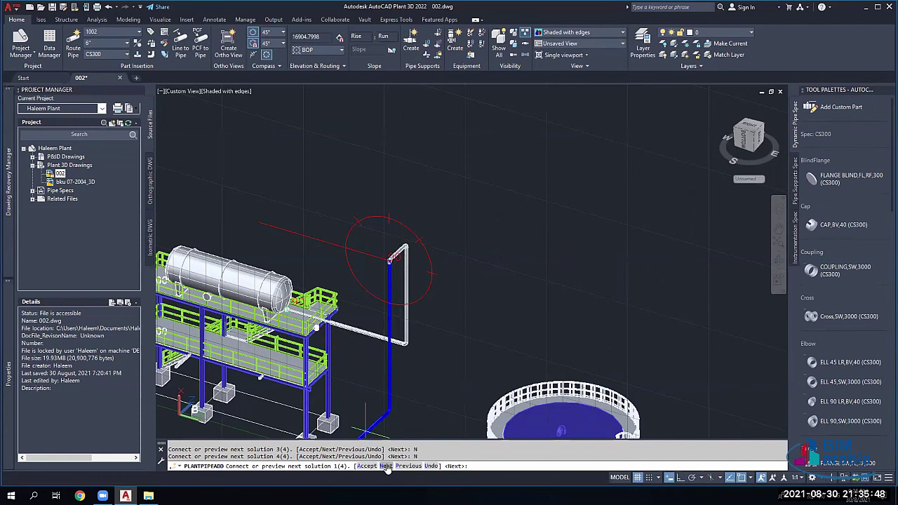
click(386, 467)
click(387, 467)
click(387, 468)
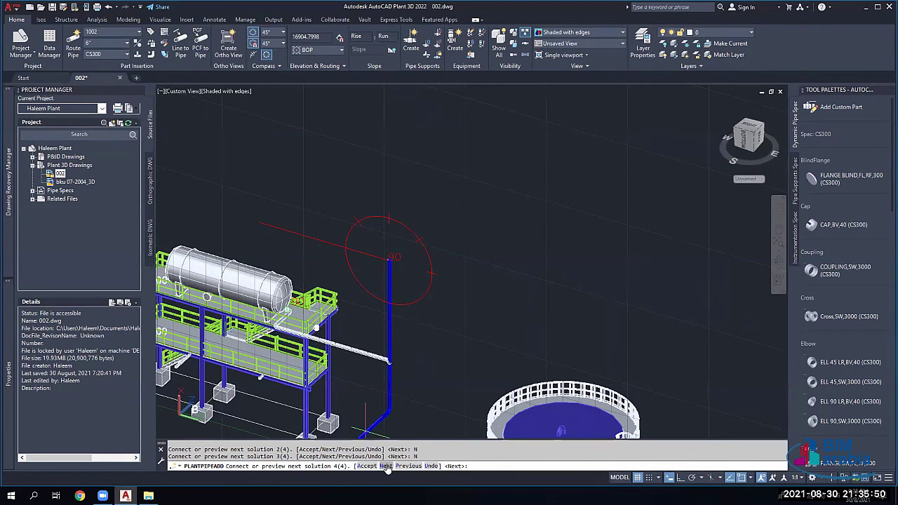
click(387, 467)
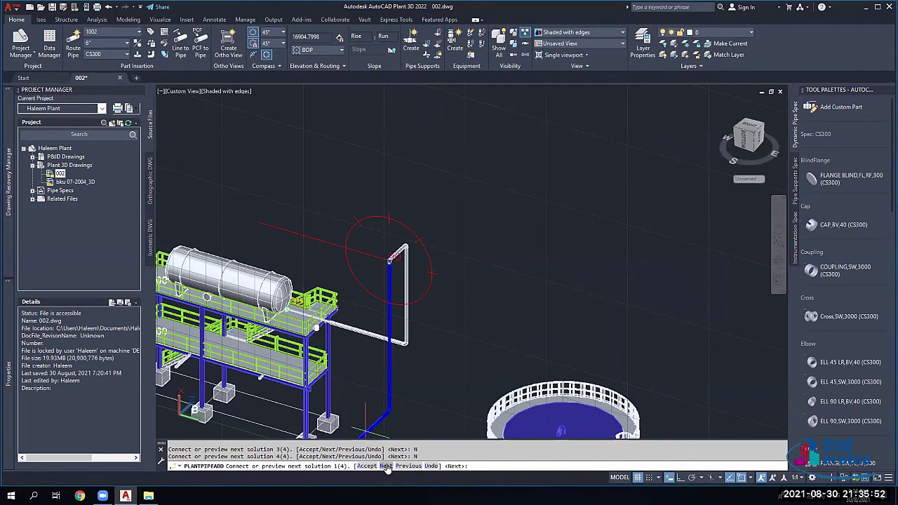
click(387, 468)
click(387, 467)
click(386, 468)
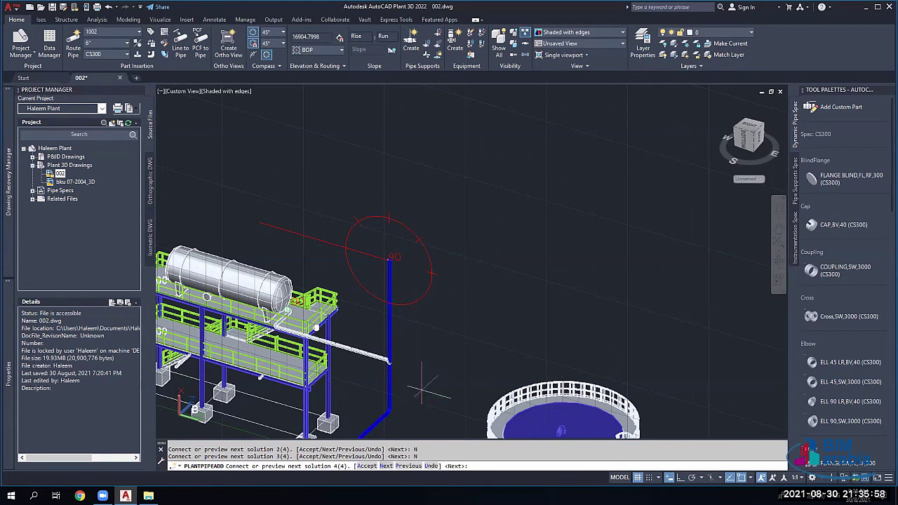
click(366, 467)
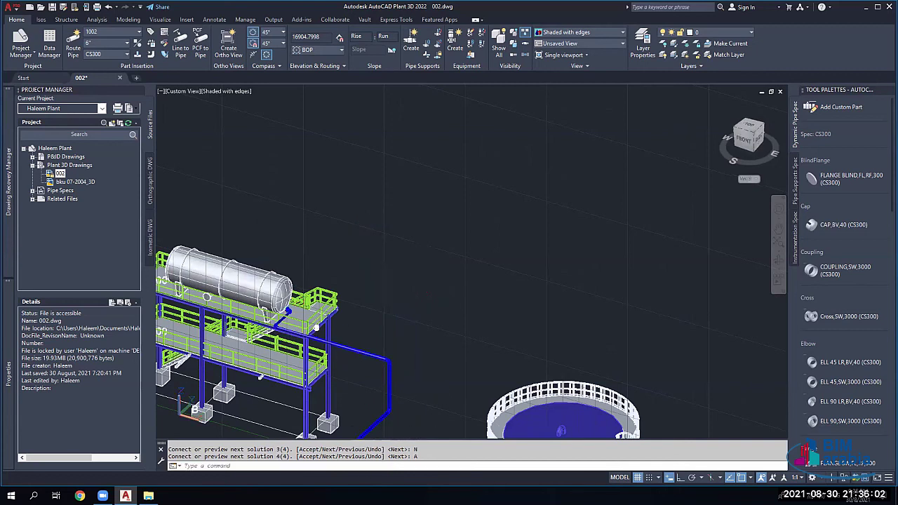
scroll(169, 421, up, 1)
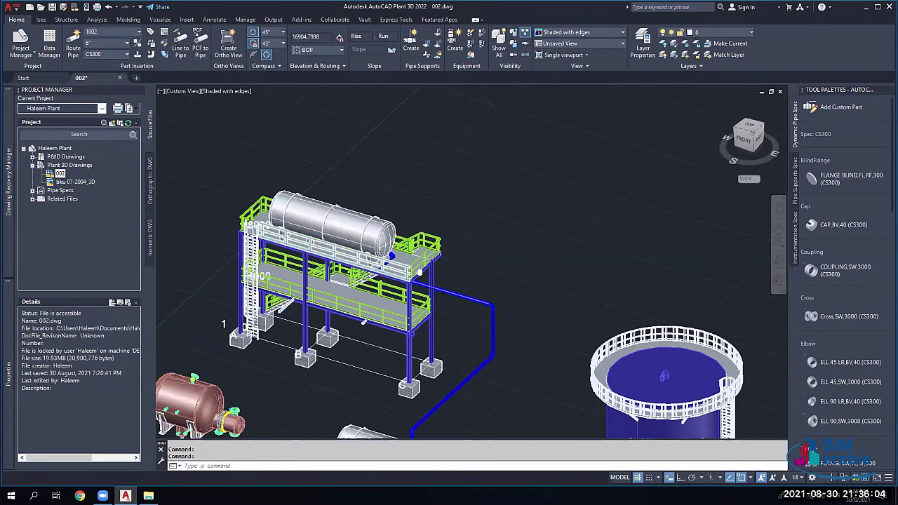
scroll(168, 421, up, 1)
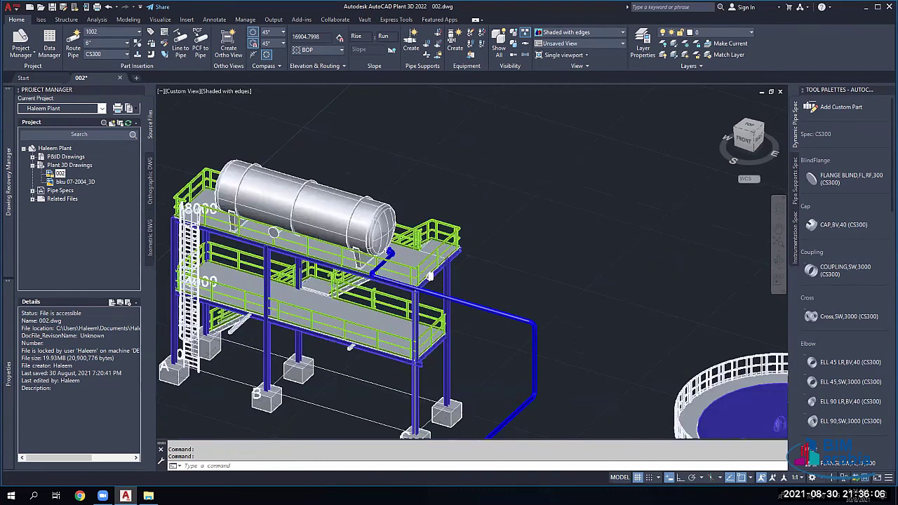
scroll(391, 265, up, 3)
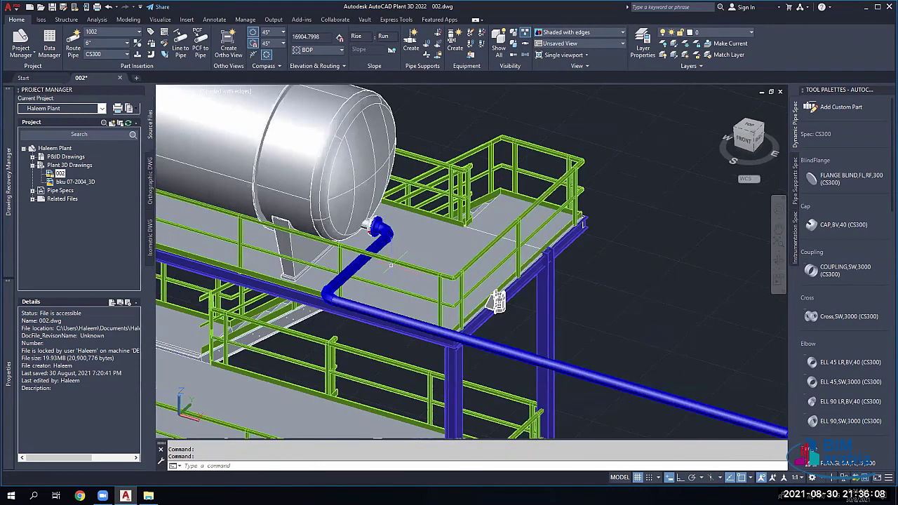
scroll(390, 265, up, 2)
scroll(317, 291, up, 2)
middle_drag(316, 290, 373, 219)
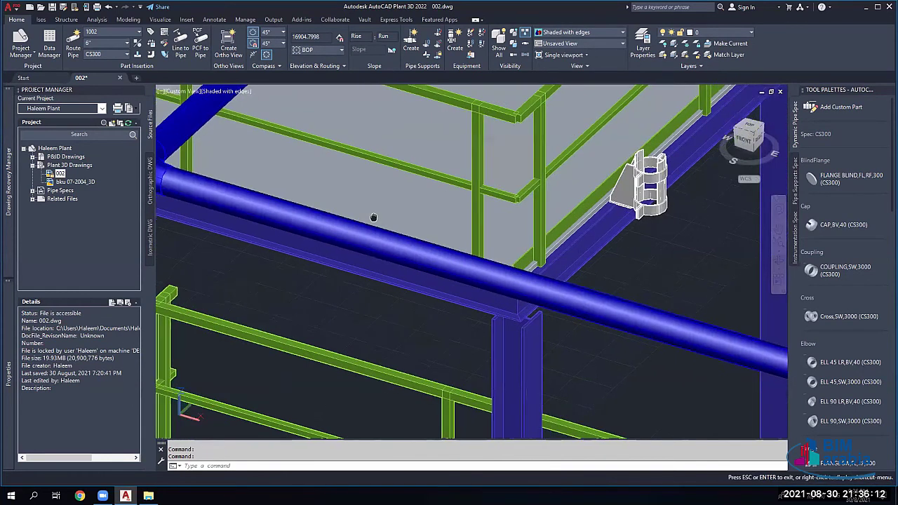
scroll(446, 239, down, 3)
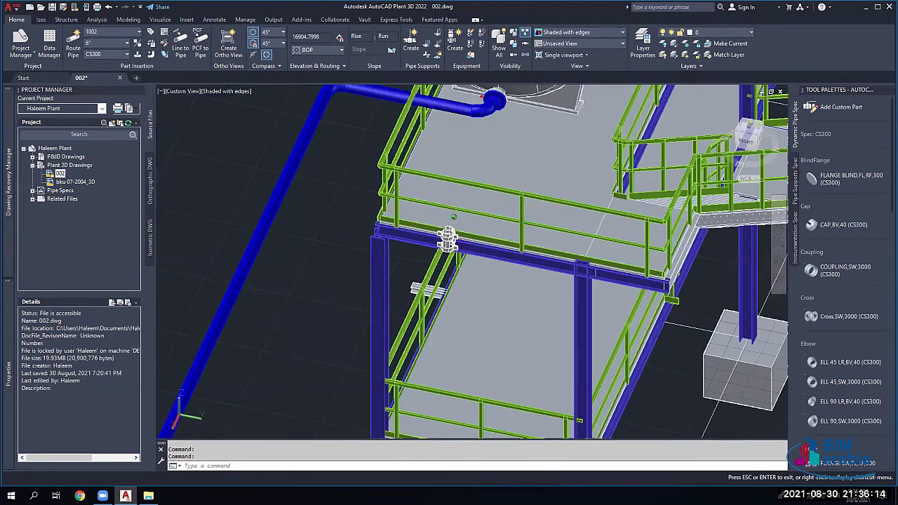
shift+middle_drag(447, 240, 248, 250)
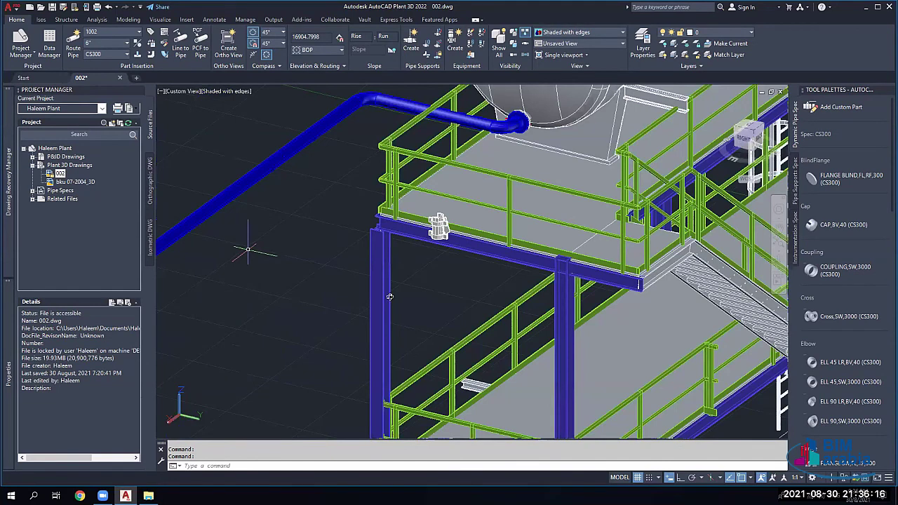
middle_drag(390, 296, 445, 206)
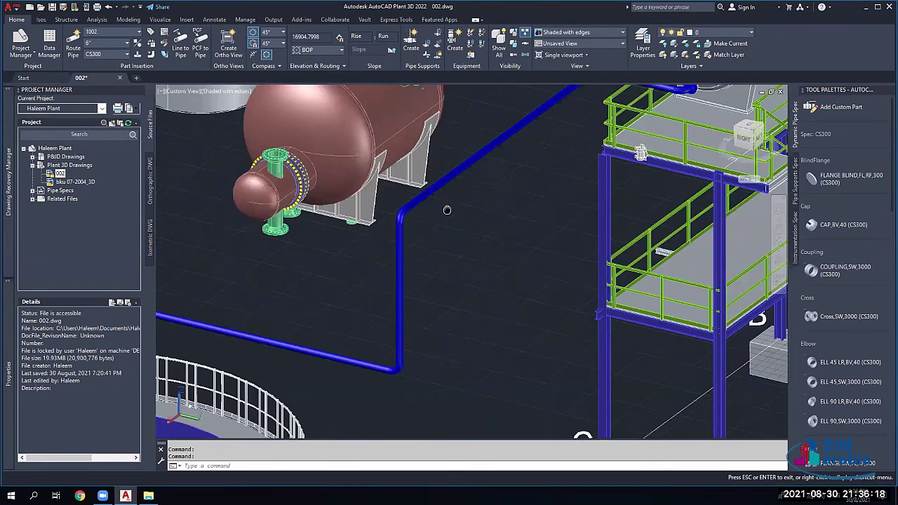
drag(447, 210, 622, 125)
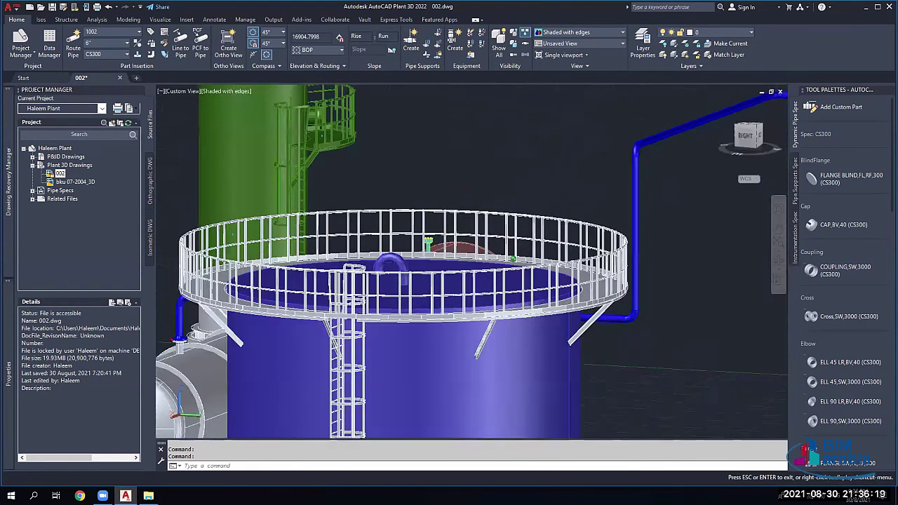
key(Escape)
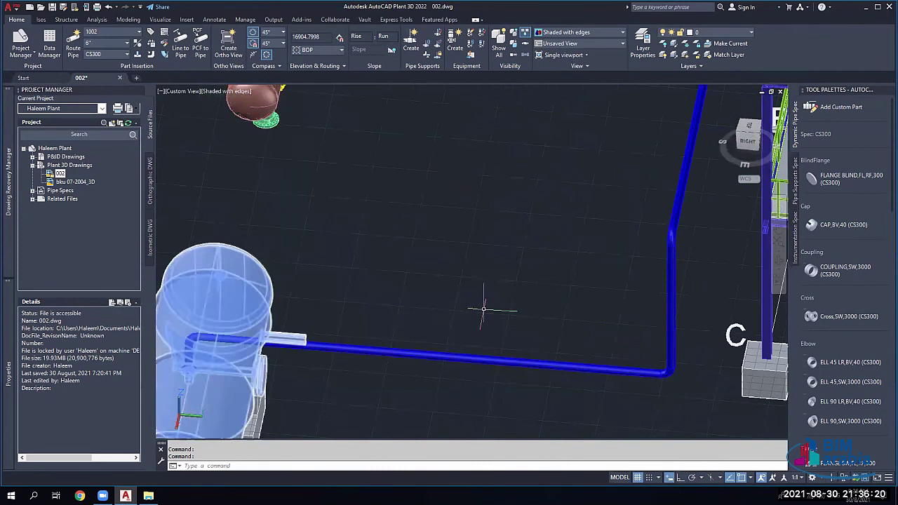
scroll(483, 309, down, 3)
shift+middle_drag(483, 309, 491, 294)
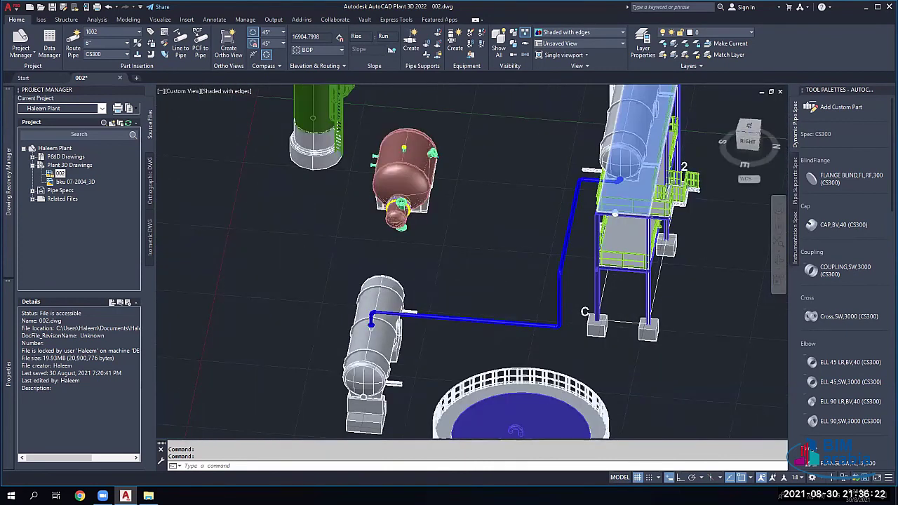
scroll(609, 186, up, 2)
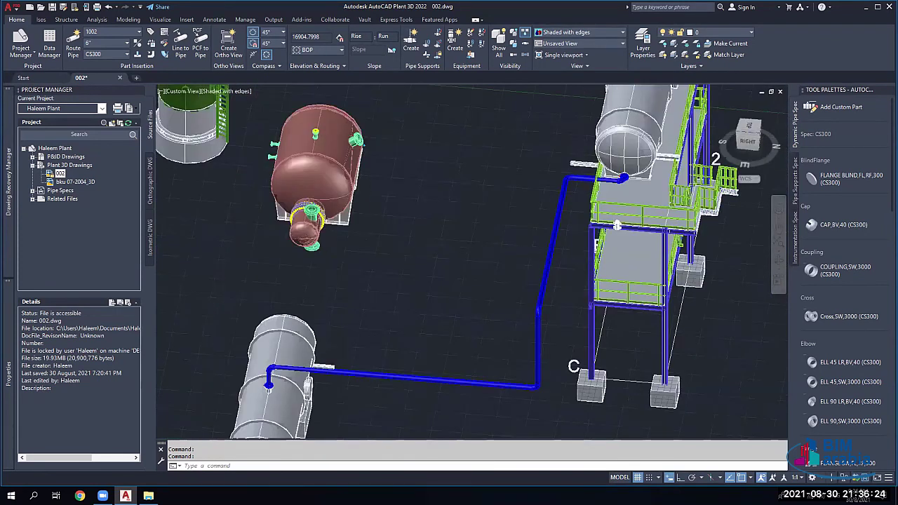
scroll(610, 182, up, 2)
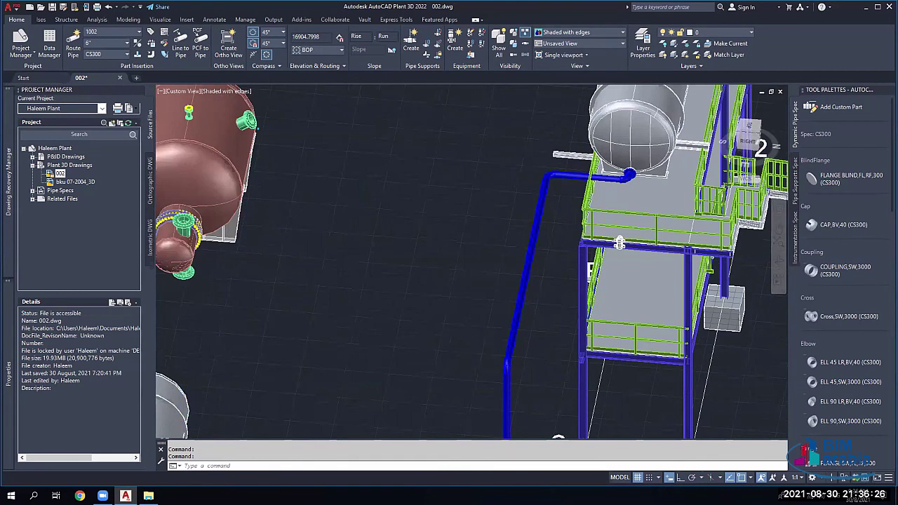
scroll(465, 231, down, 5)
scroll(466, 232, up, 3)
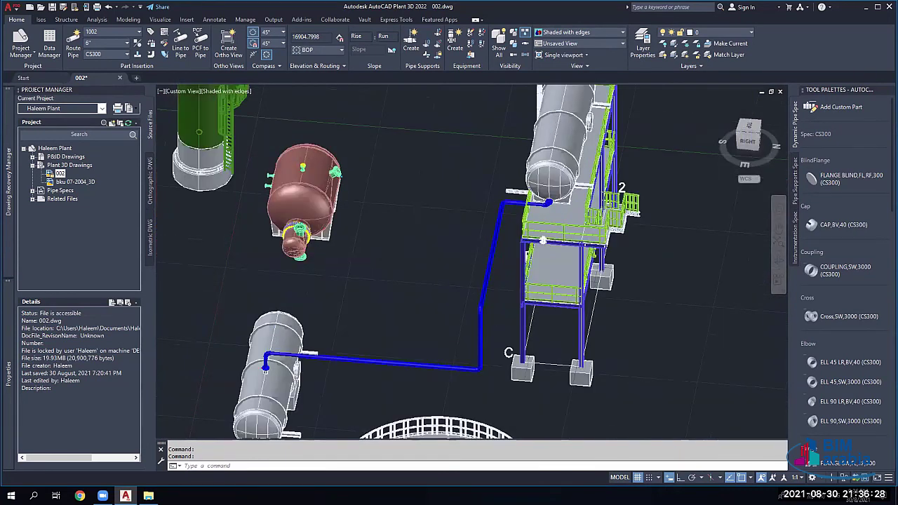
scroll(543, 240, up, 3)
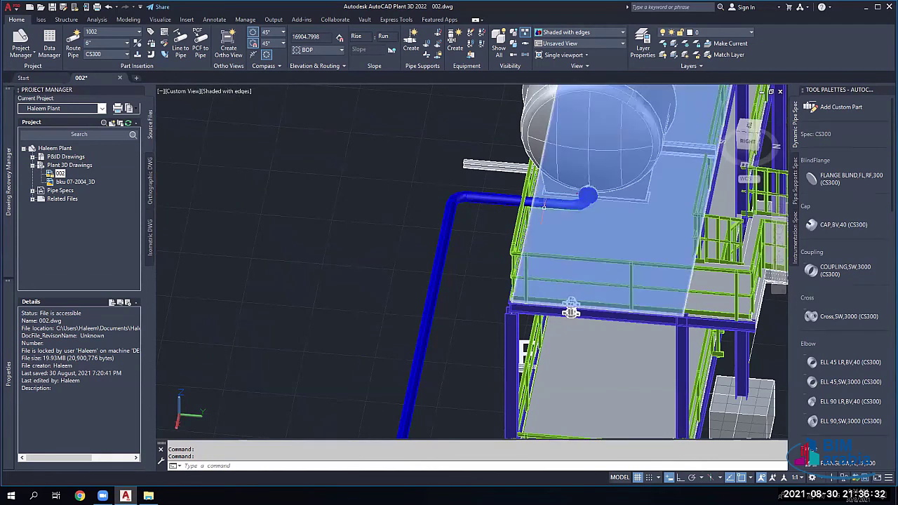
Step: Delete the pipe's connected parts, then undo the accidental erase of the vessel
click(555, 202)
right_click(613, 214)
mouse_move(617, 222)
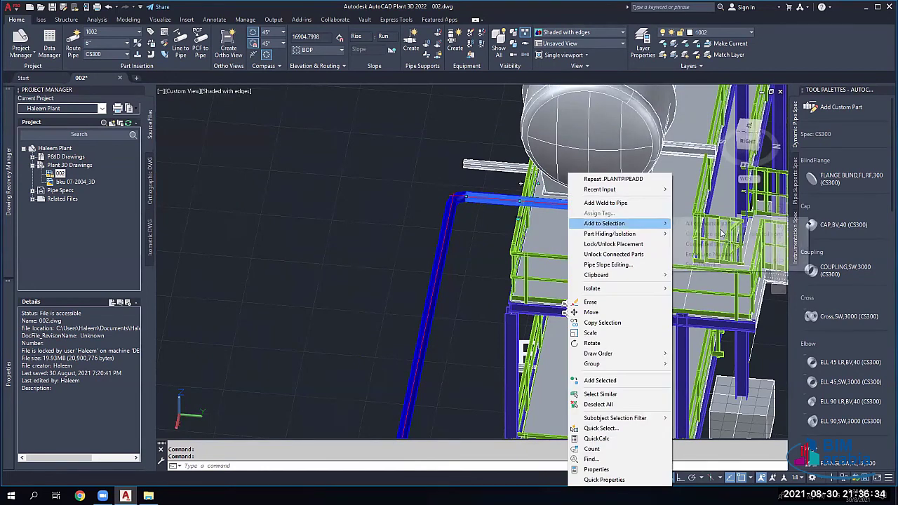
click(709, 223)
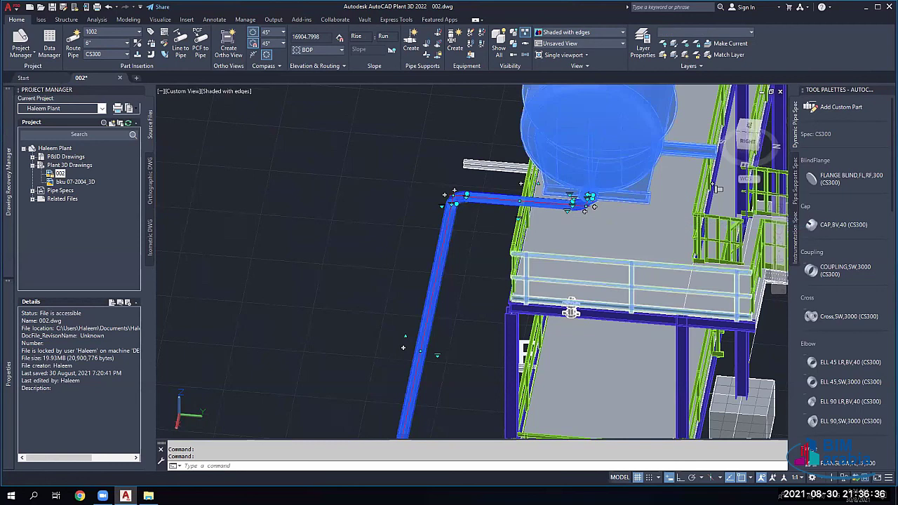
key(Delete)
key(ctrl+z)
key(Escape)
key(Escape)
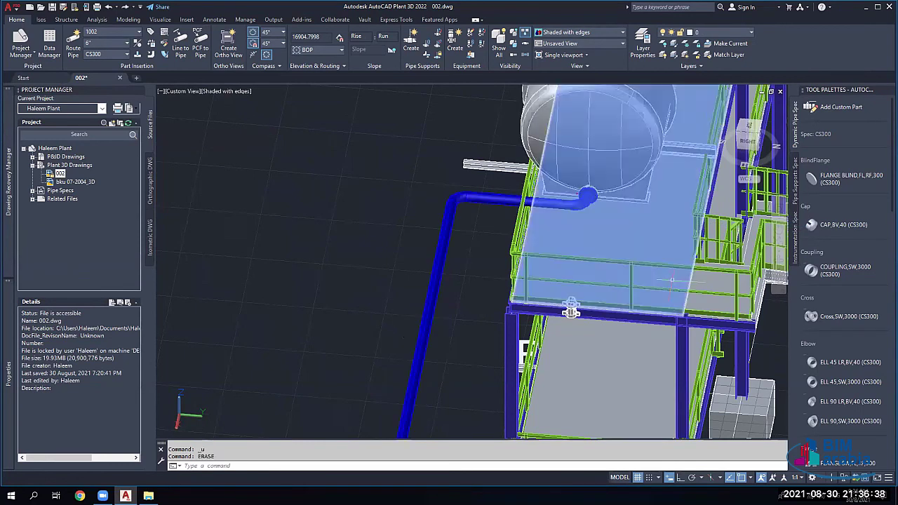
Step: Select the entire line number 1002 and erase all 25 of its parts
right_click(500, 200)
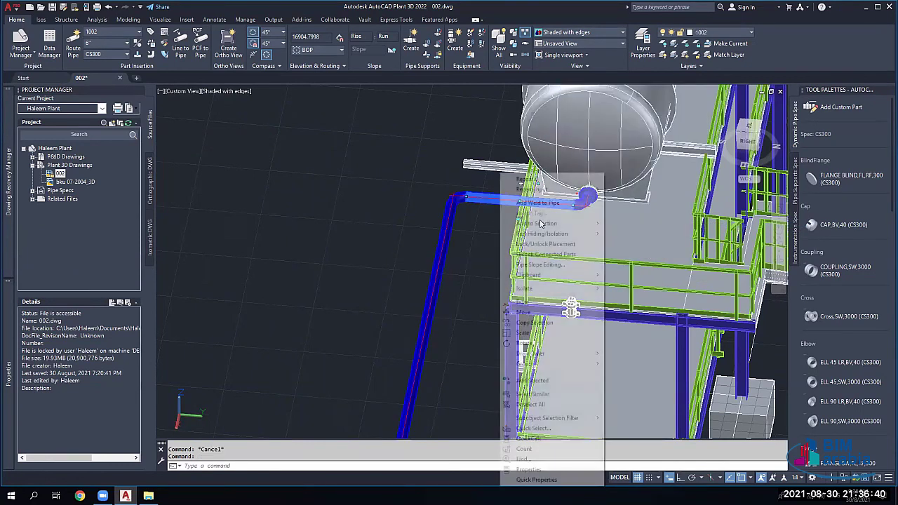
mouse_move(561, 223)
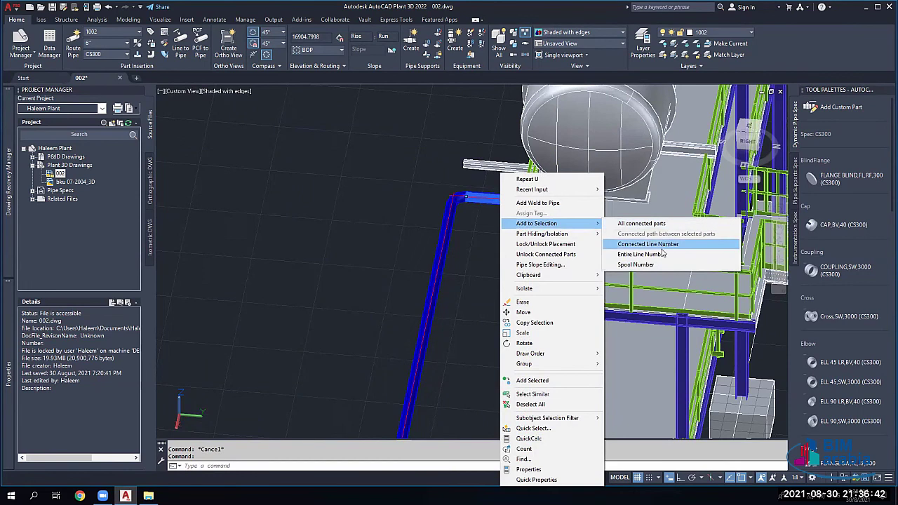
click(651, 256)
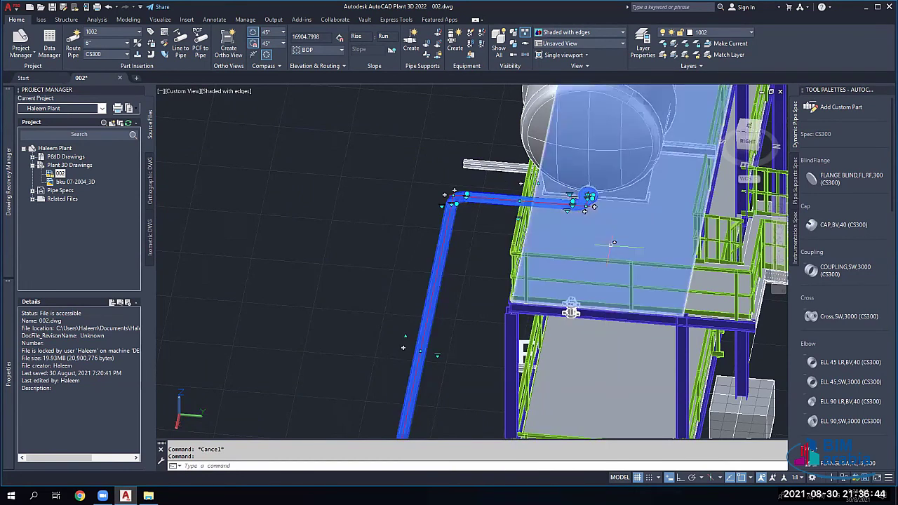
key(Delete)
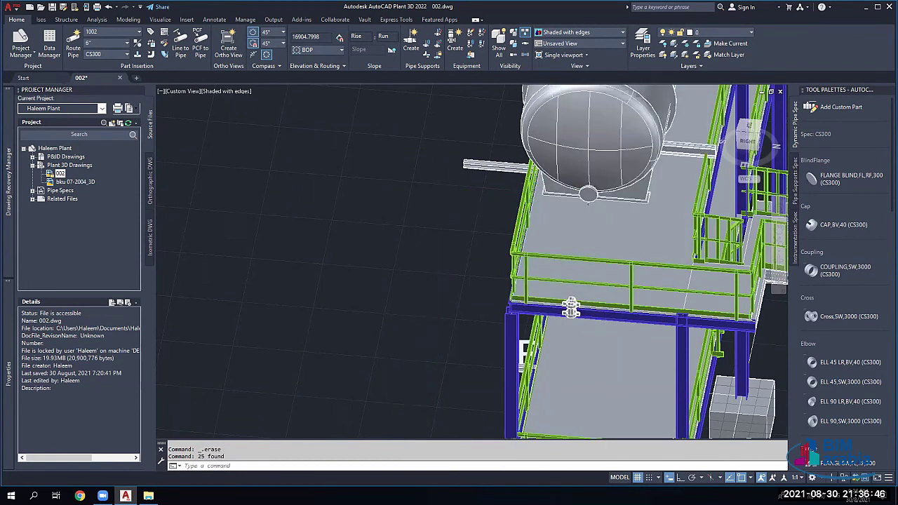
scroll(571, 308, down, 5)
Step: Route a pipe from the horizontal vessel's nozzle to the platform vessel's nozzle
middle_drag(400, 304, 491, 304)
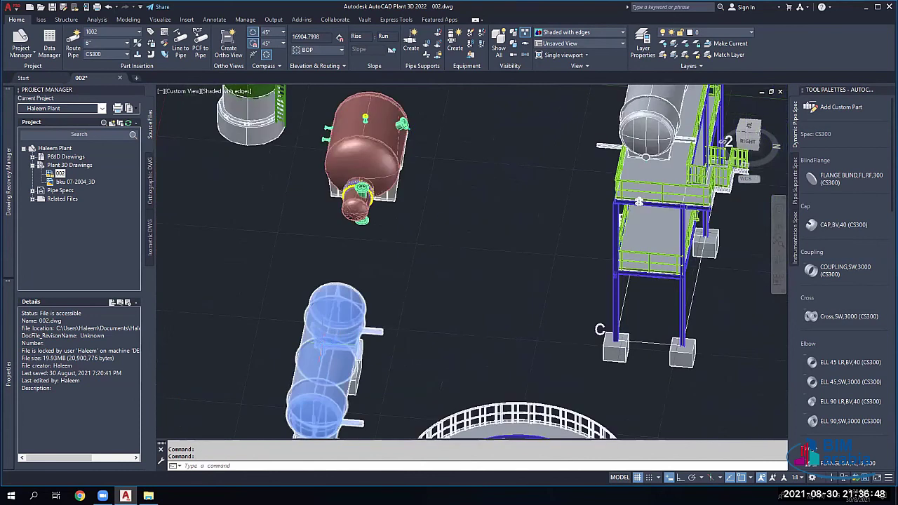
scroll(324, 351, up, 4)
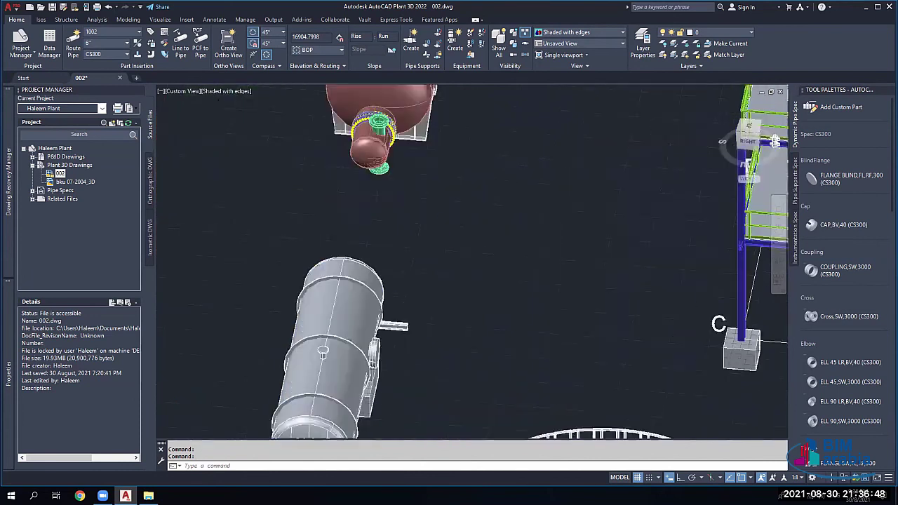
click(323, 350)
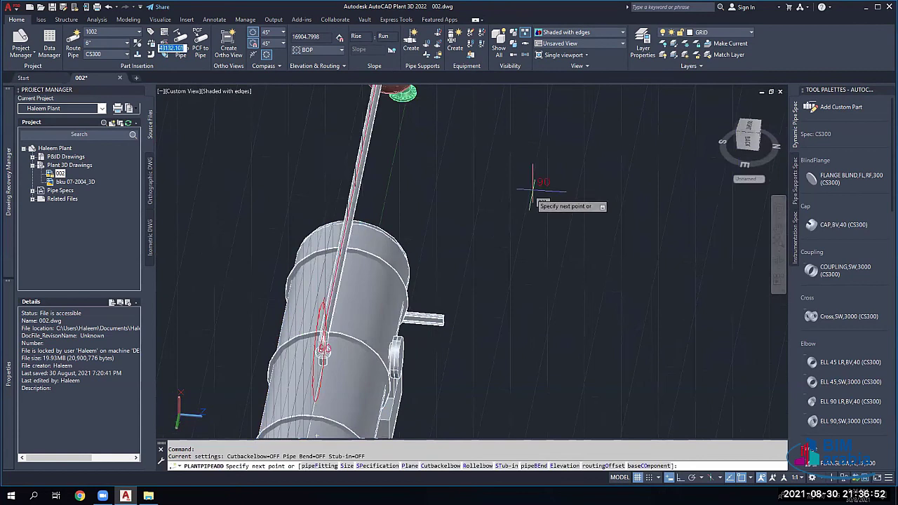
scroll(316, 334, down, 2)
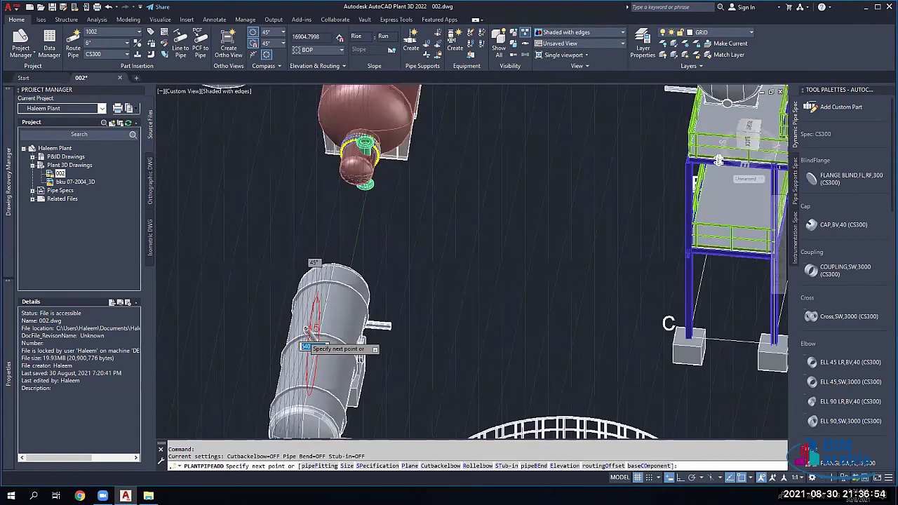
scroll(307, 330, down, 2)
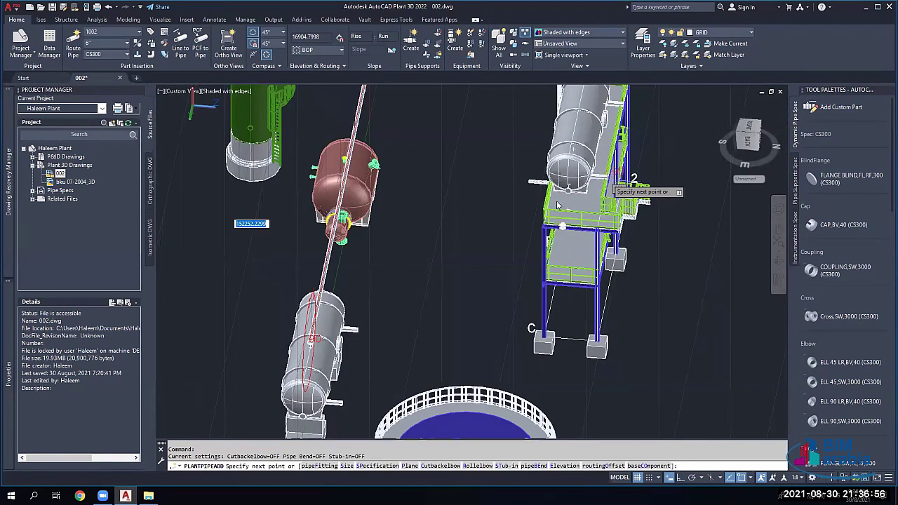
scroll(531, 220, up, 3)
click(530, 220)
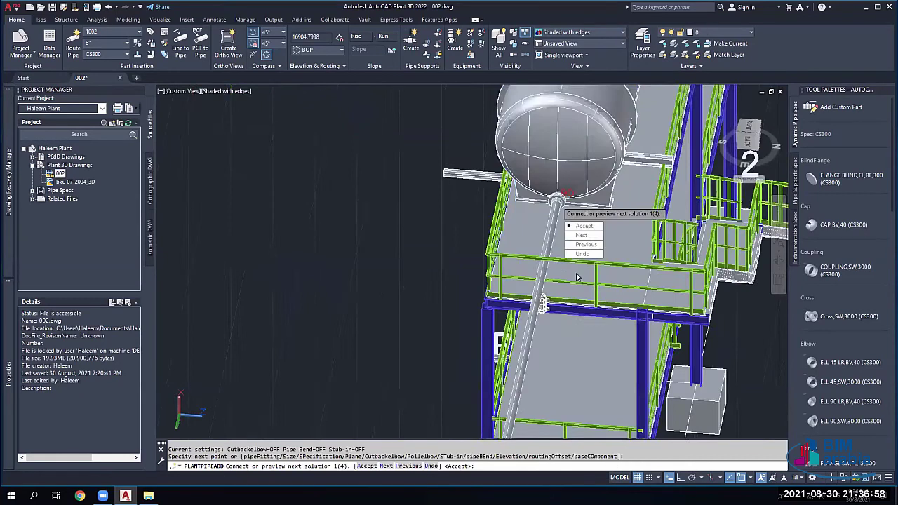
scroll(529, 352, down, 2)
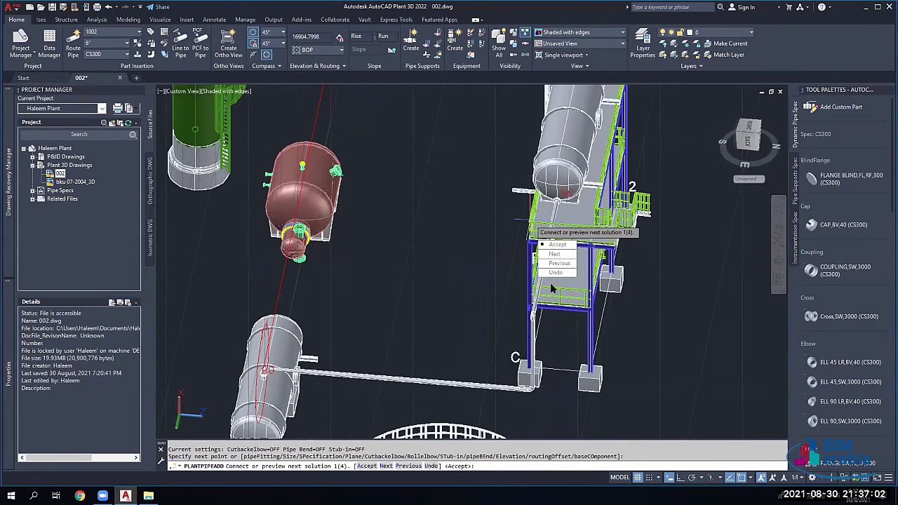
Step: Preview route options 2, 3 and 4 of 4, then cancel and orbit the model
click(554, 254)
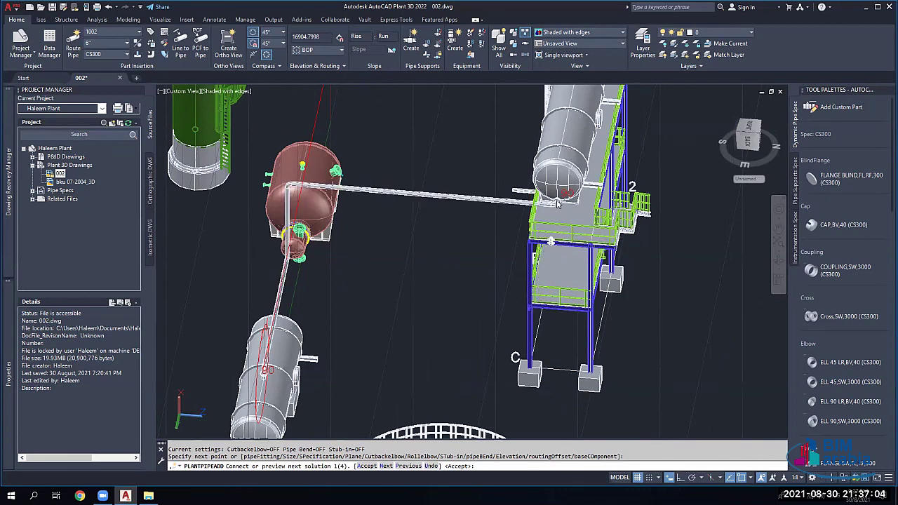
text(N)
key(Return)
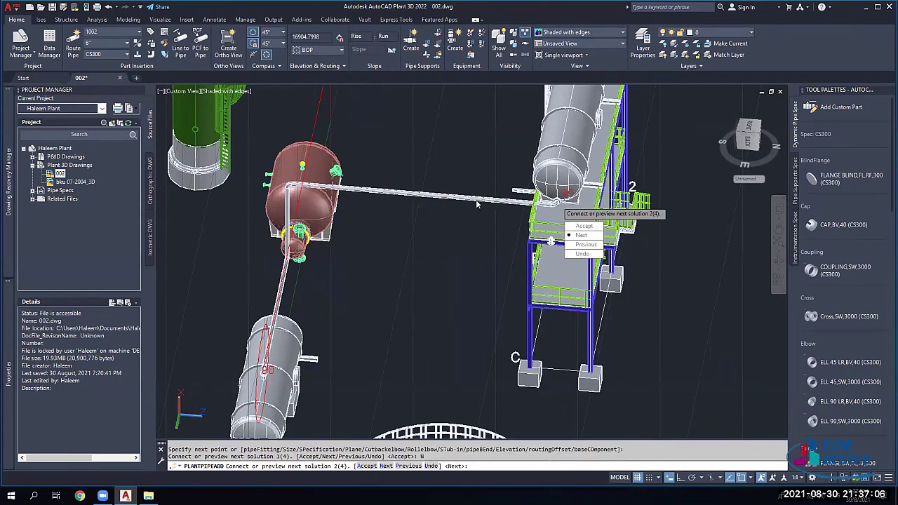
click(582, 235)
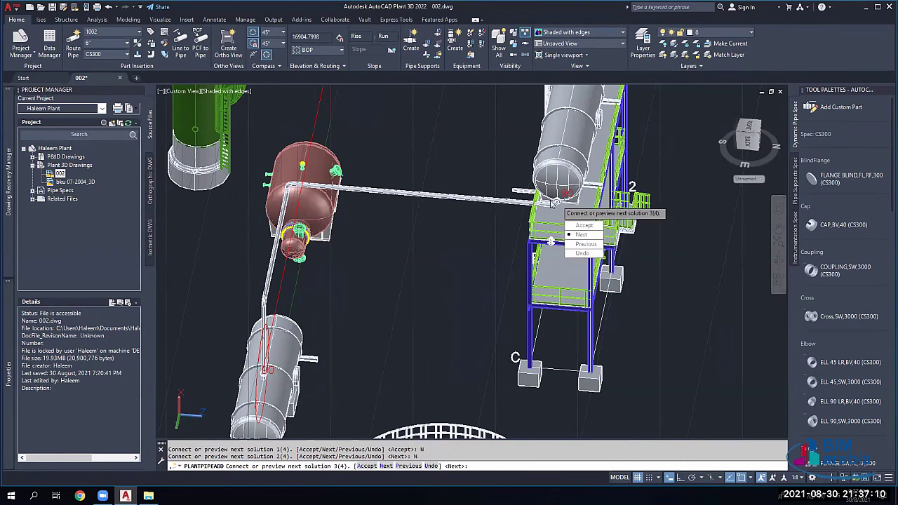
click(585, 238)
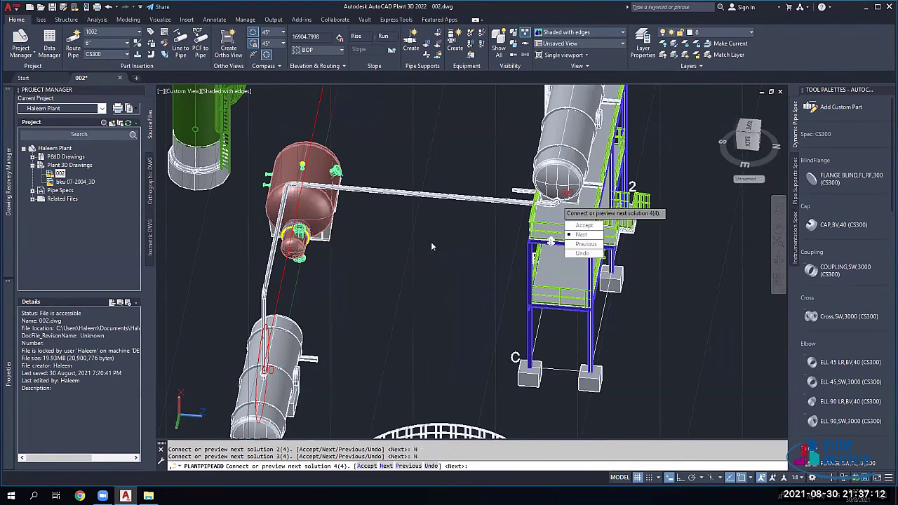
key(Escape)
shift+middle_drag(363, 278, 355, 249)
scroll(435, 256, up, 1)
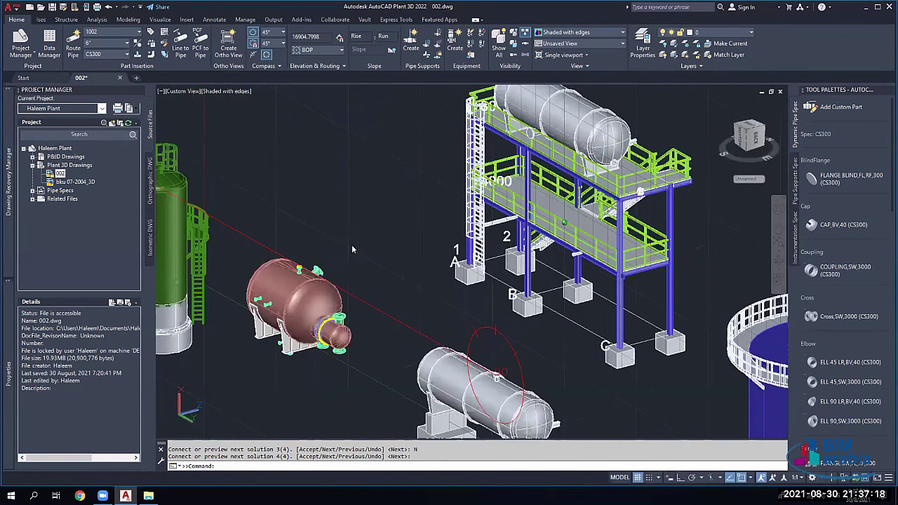
Step: Preview all four routing solutions, then accept solution 1, running the pipe up the structure's right side
middle_drag(484, 272, 312, 216)
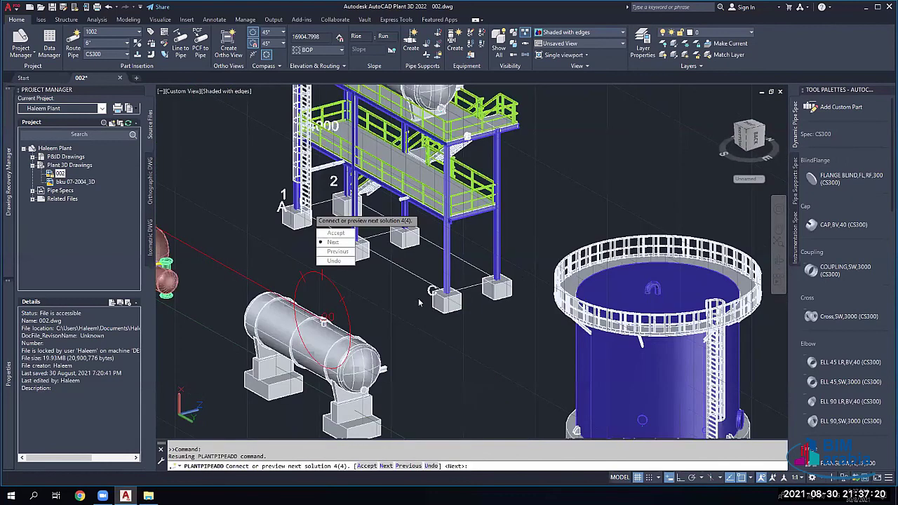
text(N)
key(Return)
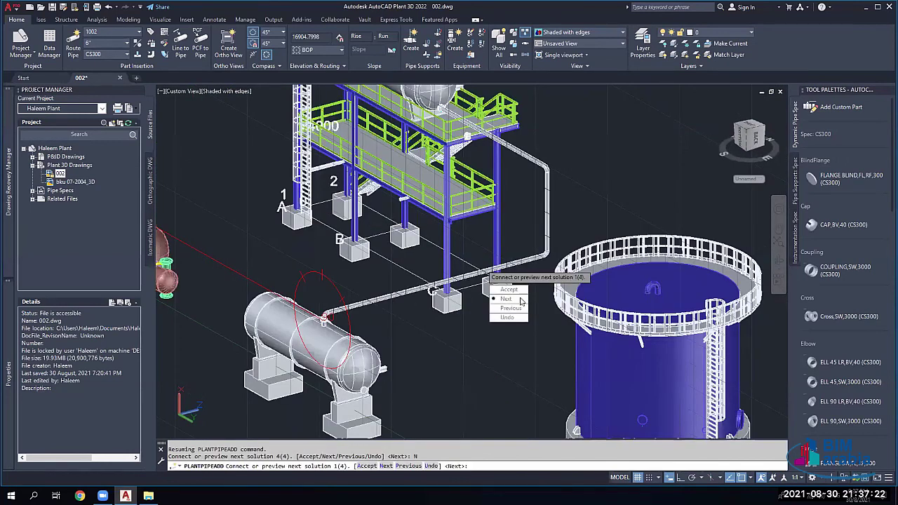
click(506, 298)
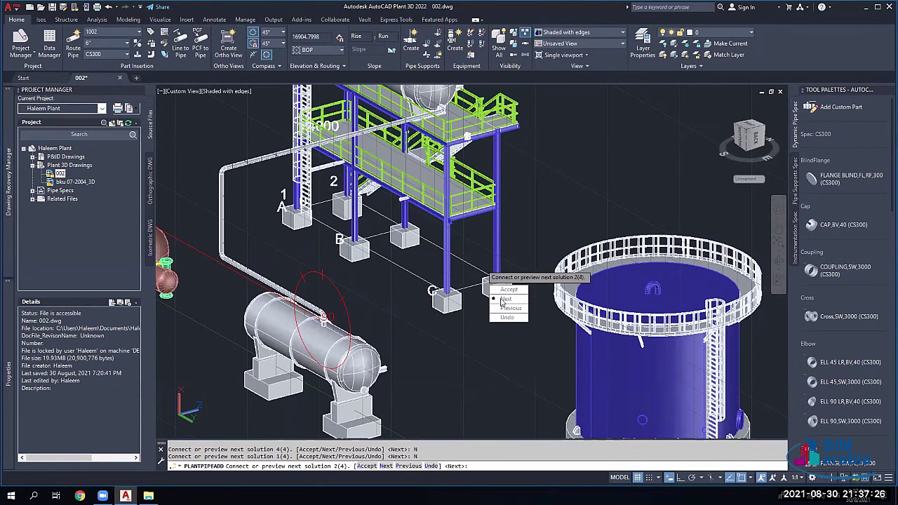
click(504, 299)
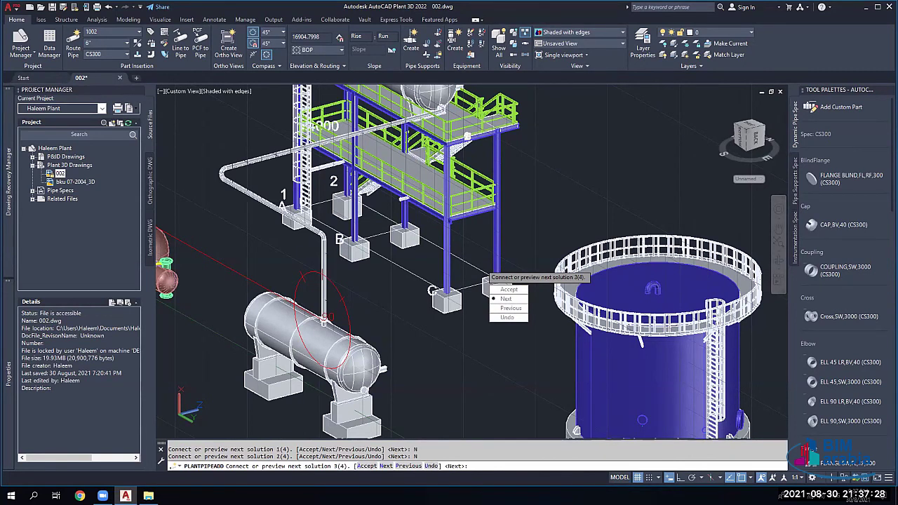
click(509, 302)
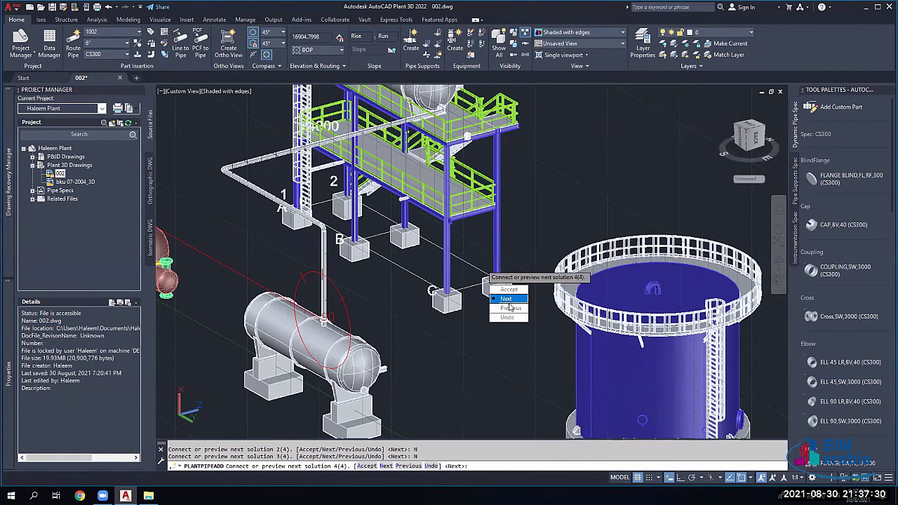
click(507, 301)
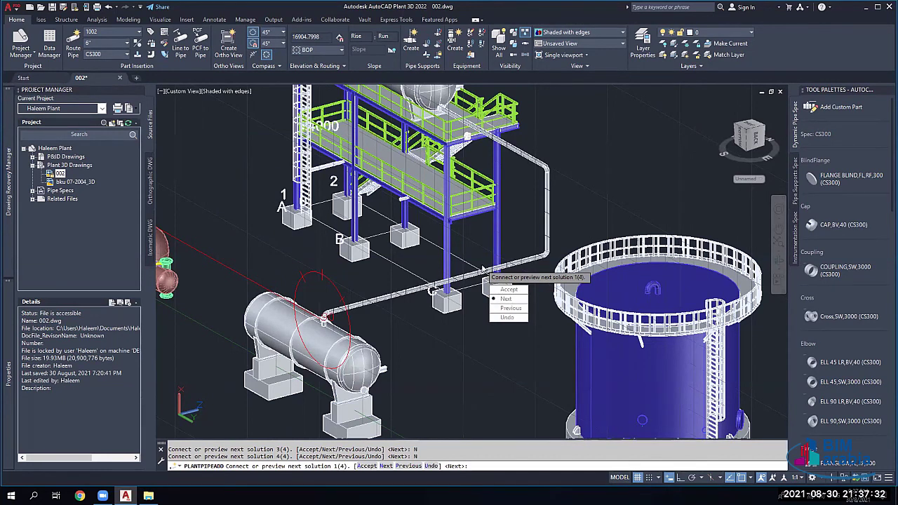
click(506, 298)
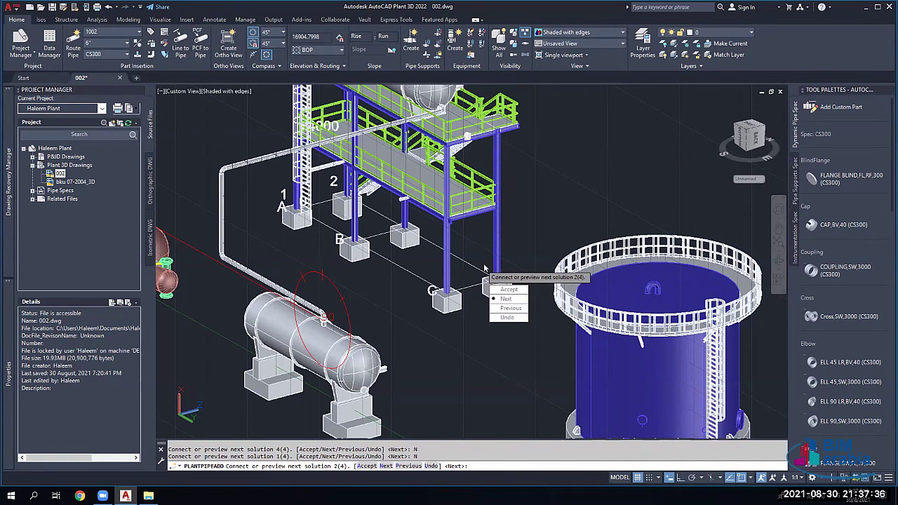
click(507, 299)
click(507, 299)
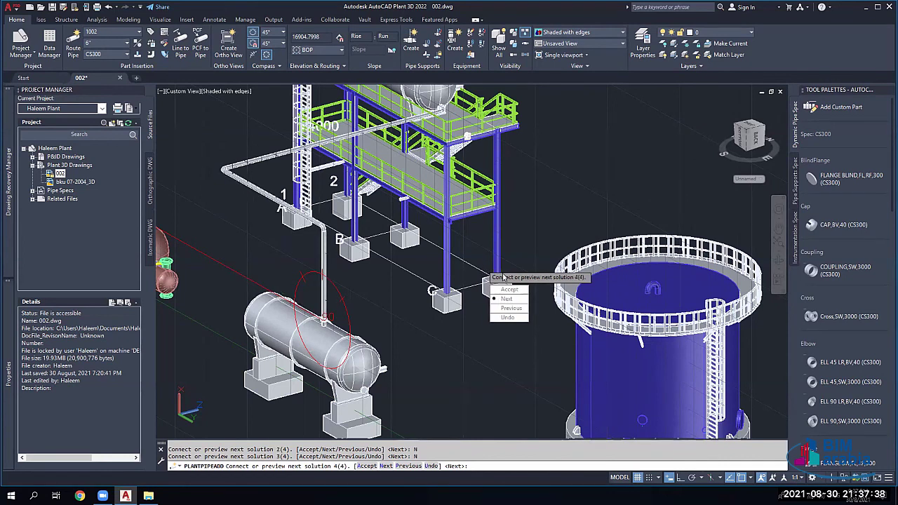
key(Return)
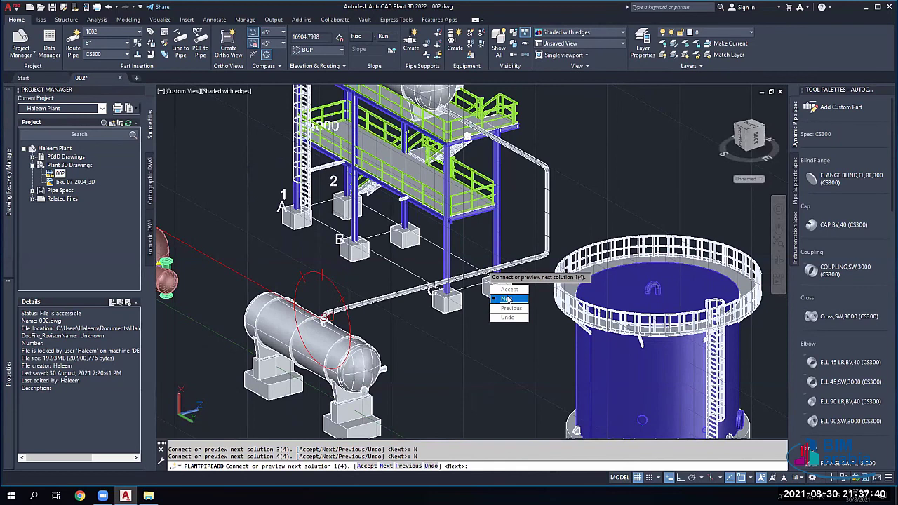
click(509, 290)
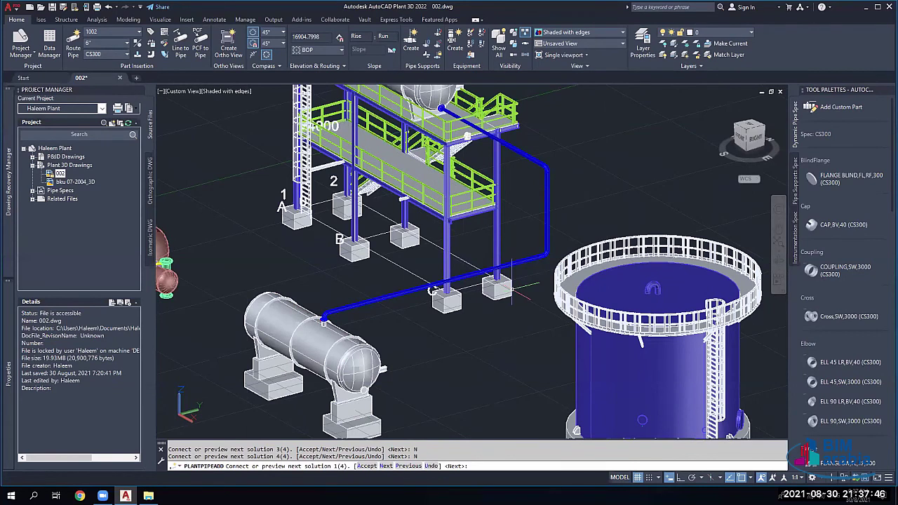
Step: Look over the plant, then undo the last three actions with Ctrl+Z
scroll(512, 288, down, 4)
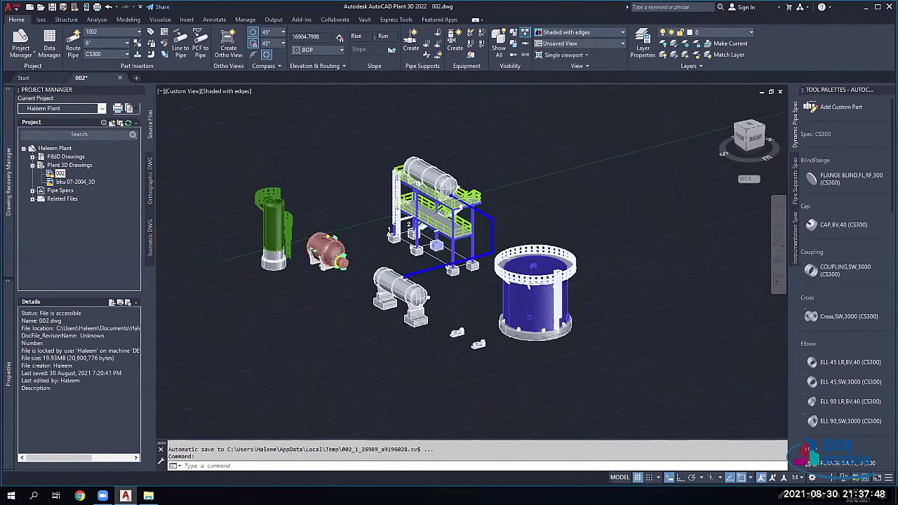
scroll(470, 206, up, 3)
scroll(393, 274, down, 1)
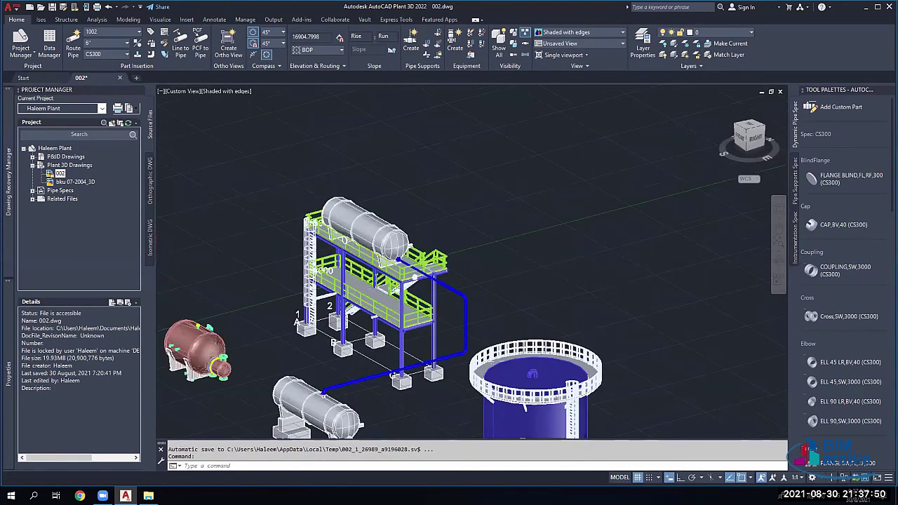
scroll(337, 414, up, 1)
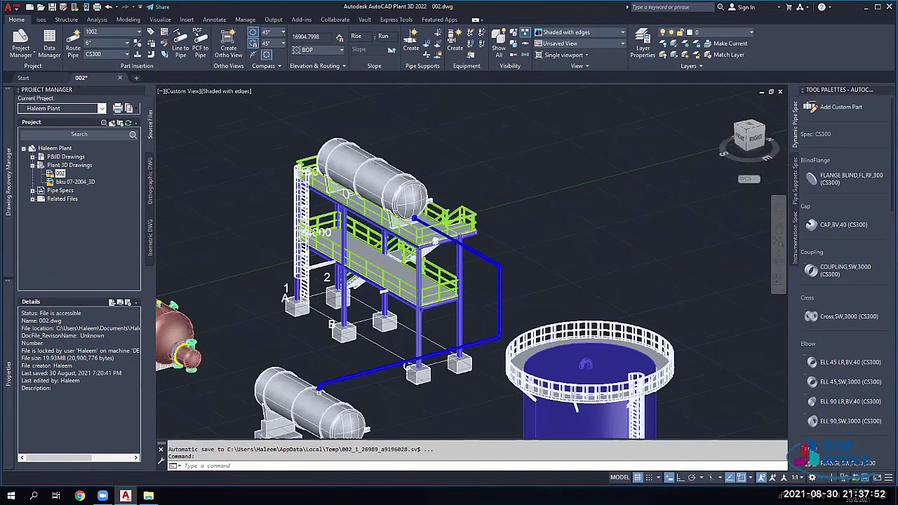
scroll(372, 327, up, 1)
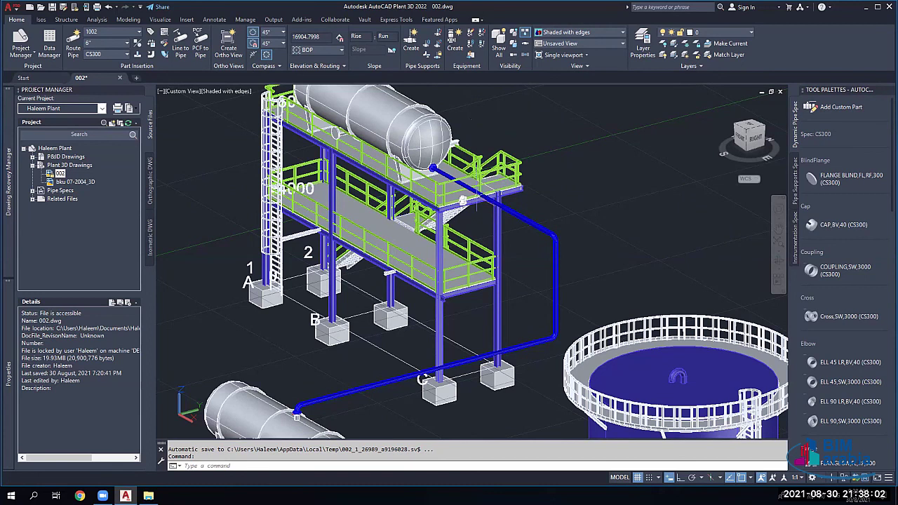
scroll(463, 201, up, 2)
scroll(457, 203, down, 1)
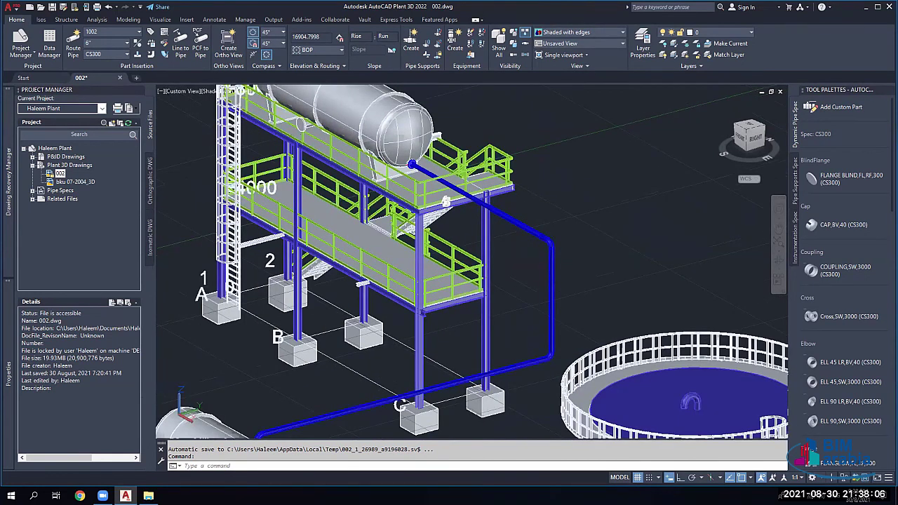
key(ctrl+z)
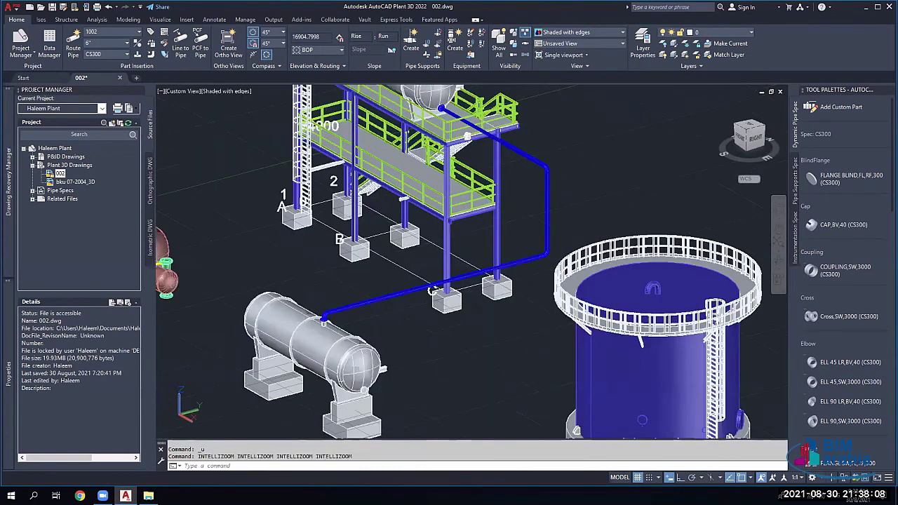
key(ctrl+z)
key(ctrl+z)
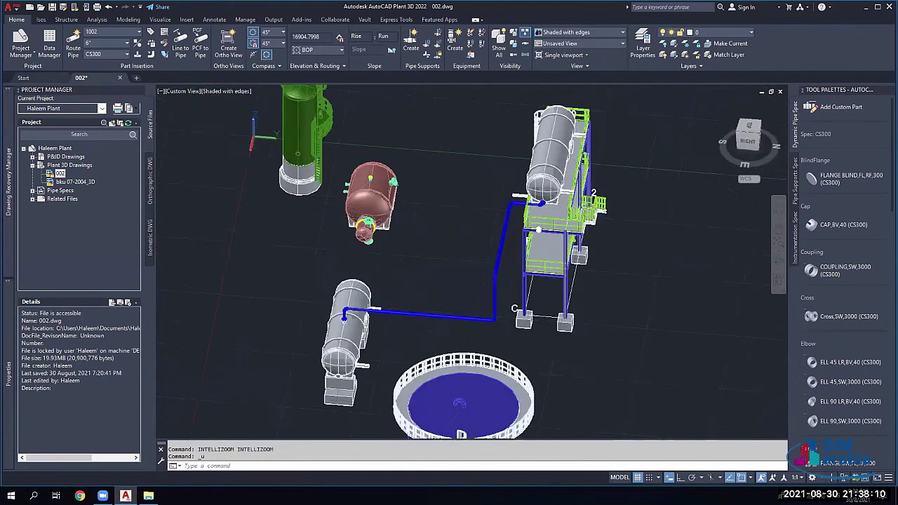
key(ctrl+z)
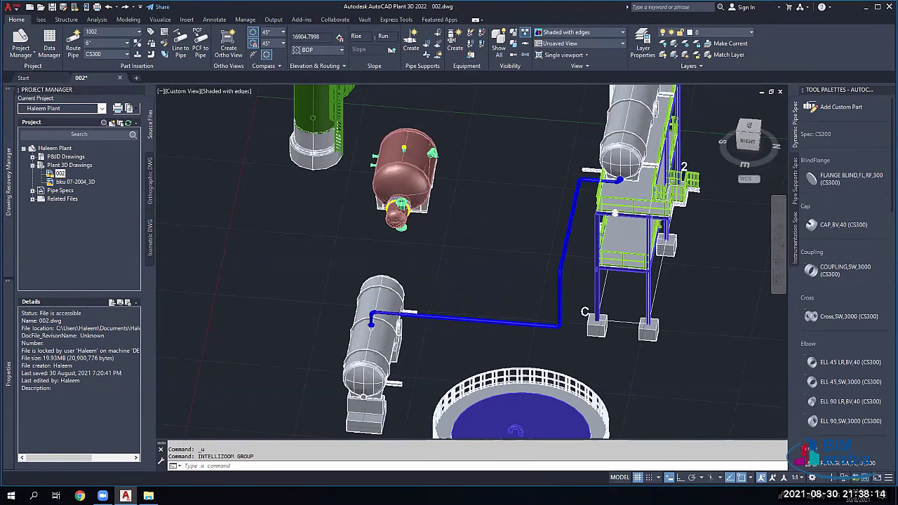
Step: Zoom in on the pipe elbow where the line meets the horizontal vessel's nozzle
scroll(499, 287, up, 3)
scroll(355, 294, down, 5)
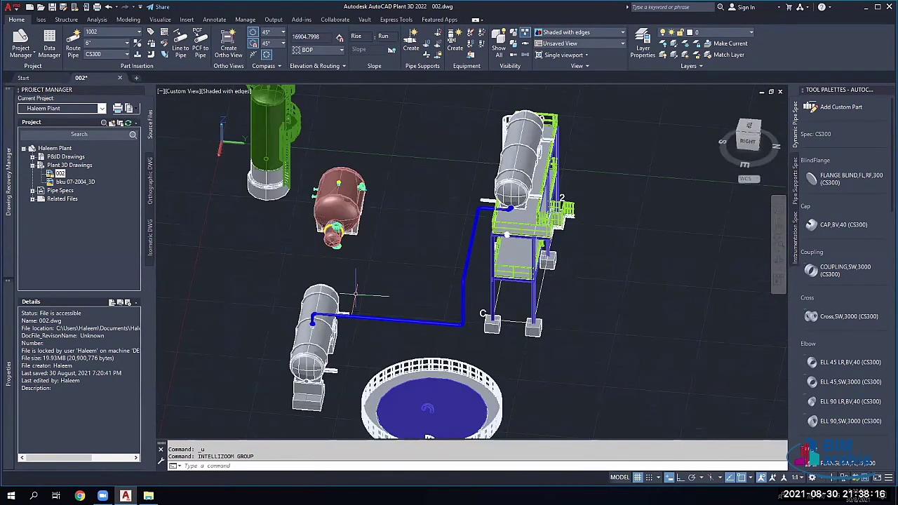
scroll(355, 295, up, 6)
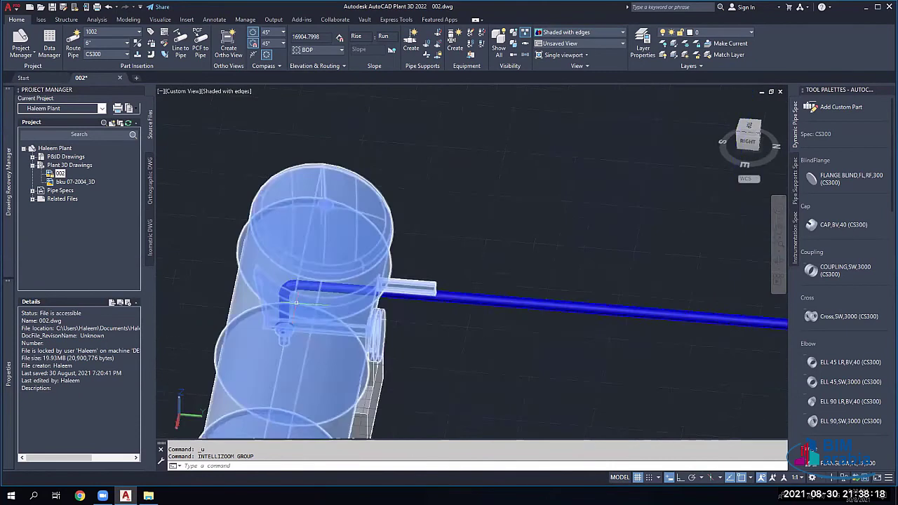
scroll(296, 303, up, 4)
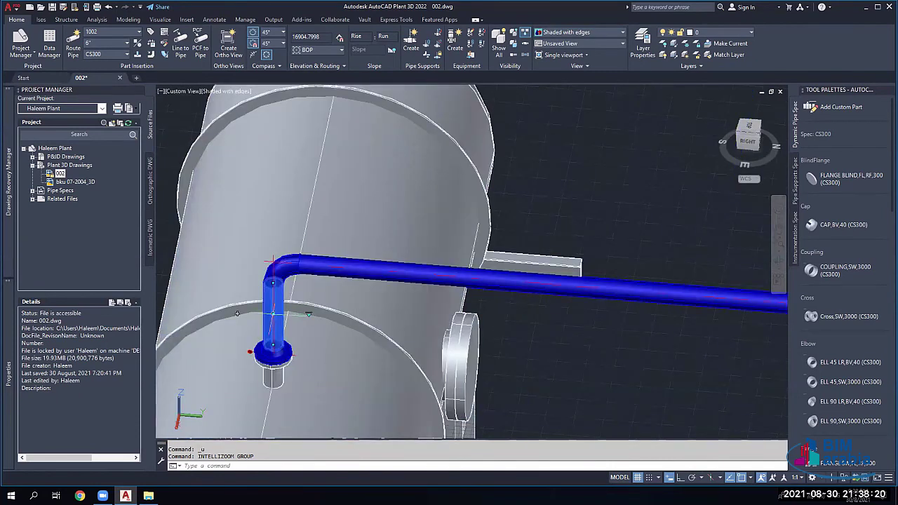
Step: Delete the vertical pipe segment and the flange sitting on the vessel nozzle
key(Delete)
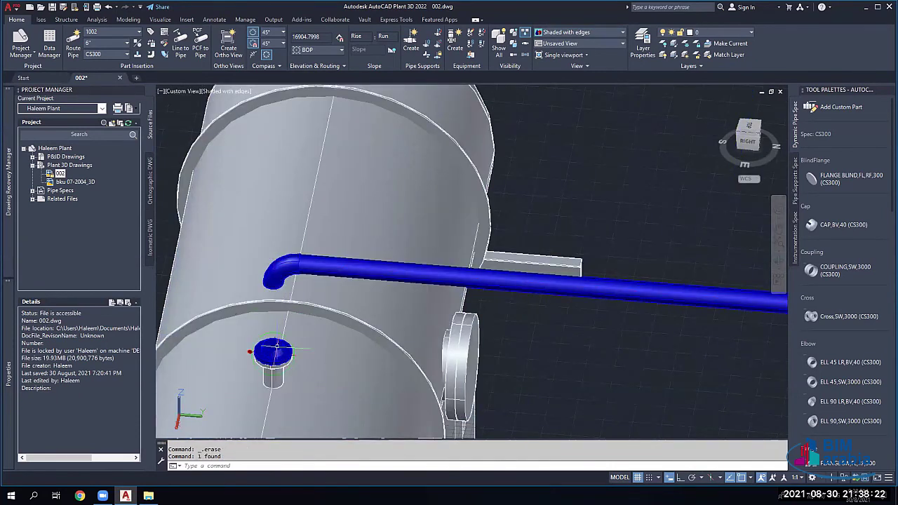
click(272, 338)
key(Delete)
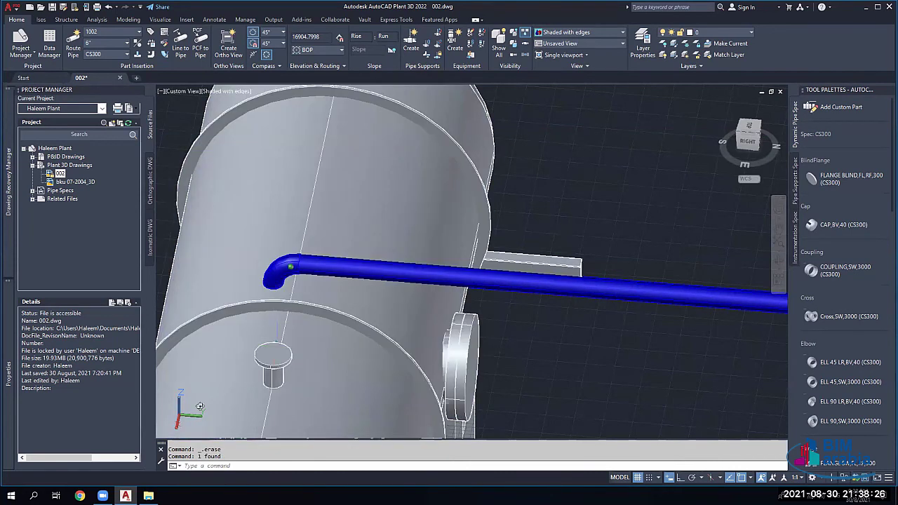
Step: Orbit around the vessel nozzle and scroll the Tool Palette down to Valves
shift+middle_drag(200, 406, 449, 392)
scroll(856, 347, down, 10)
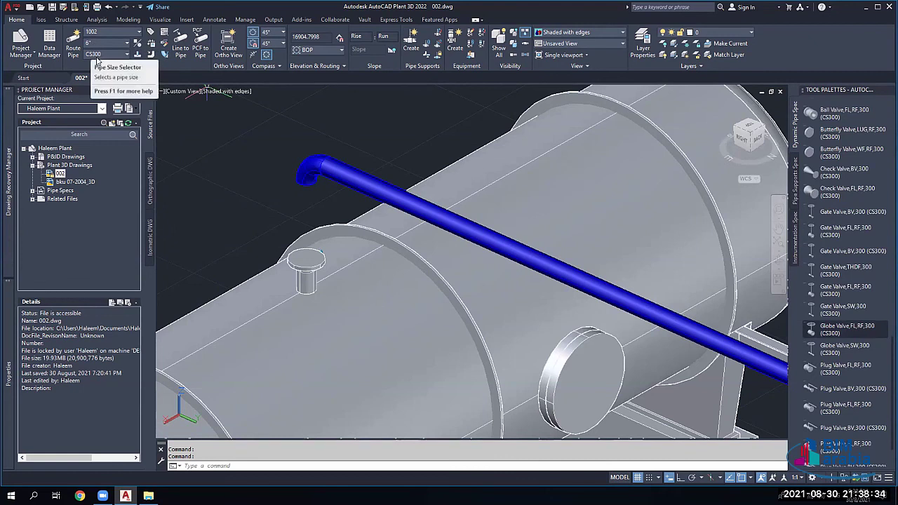
scroll(852, 291, up, 1)
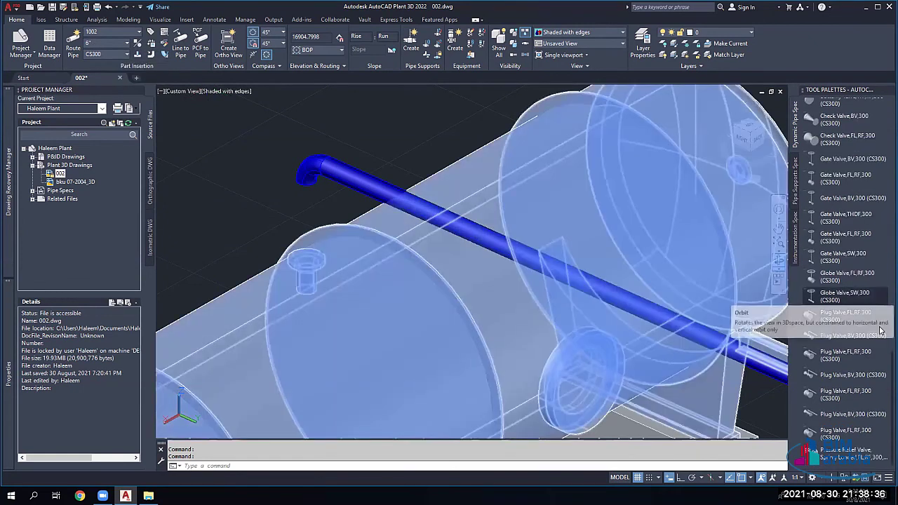
scroll(860, 320, up, 3)
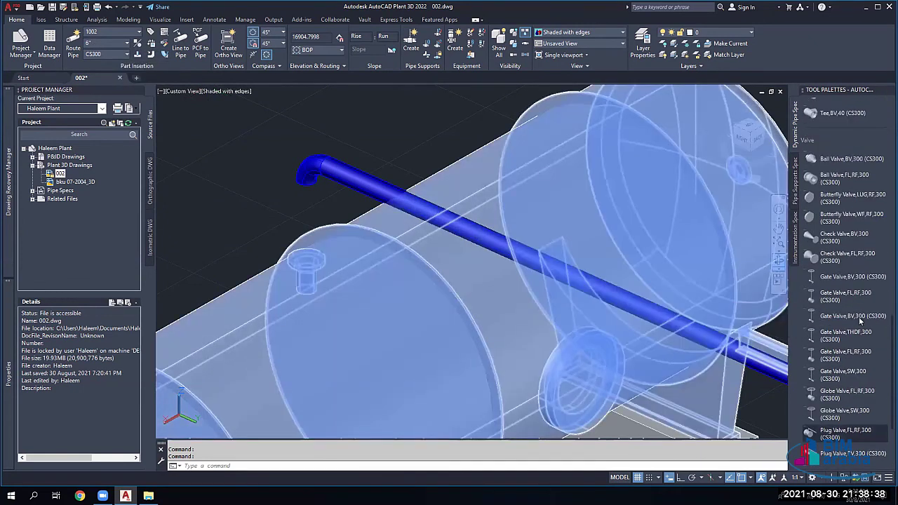
scroll(842, 316, up, 3)
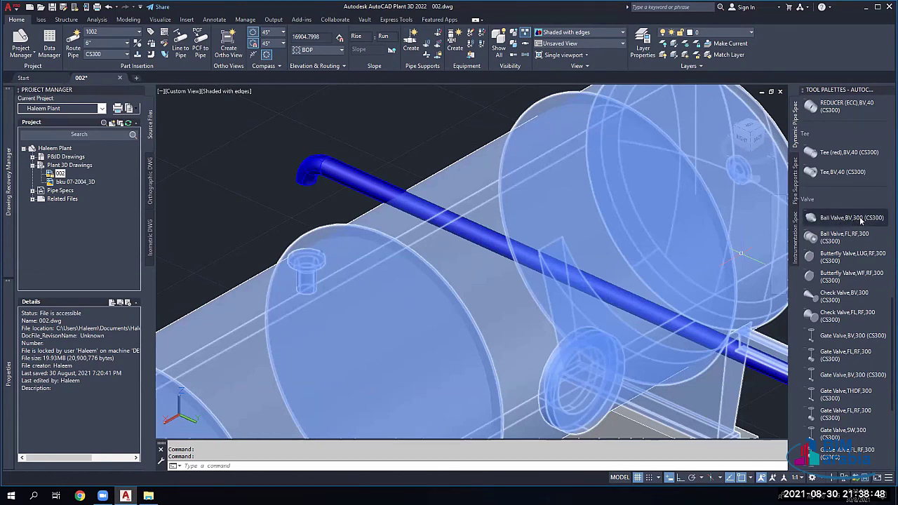
Step: Place a Ball Valve,BV,300 on the nozzle, then delete it as the wrong valve
click(860, 220)
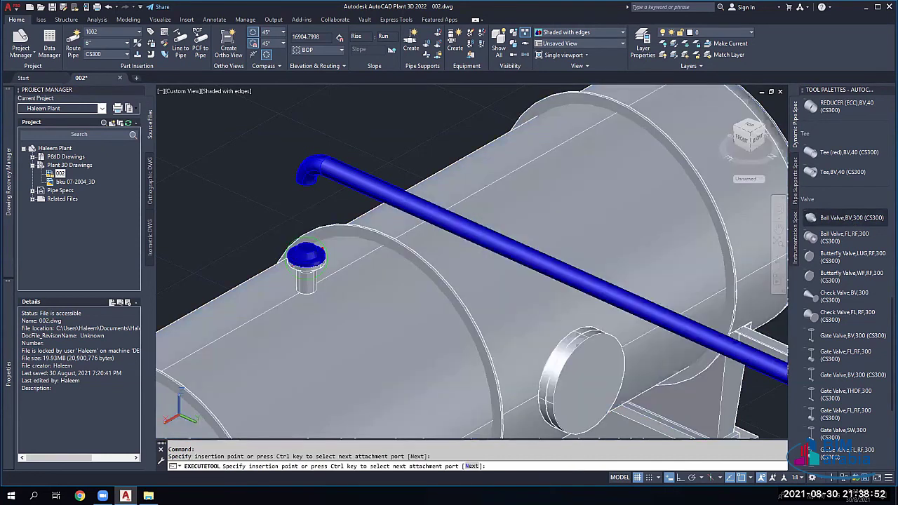
click(306, 257)
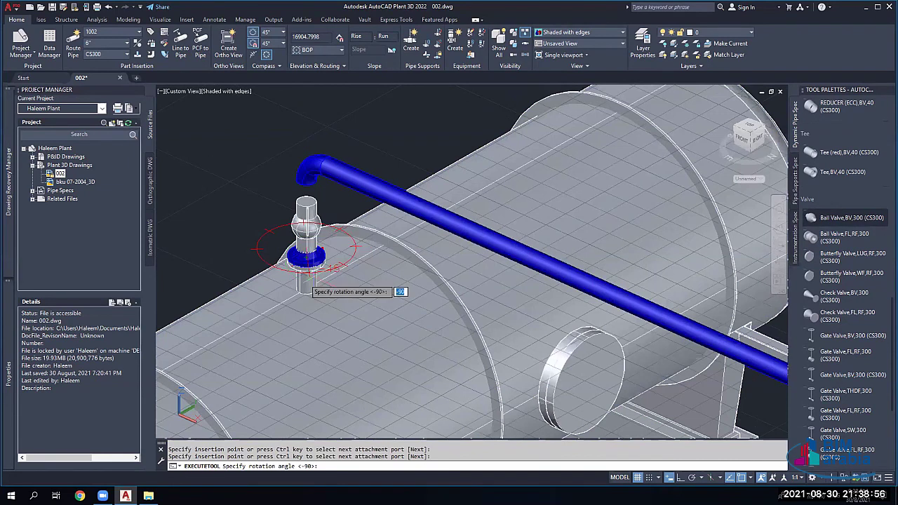
key(Return)
key(Escape)
scroll(309, 232, up, 3)
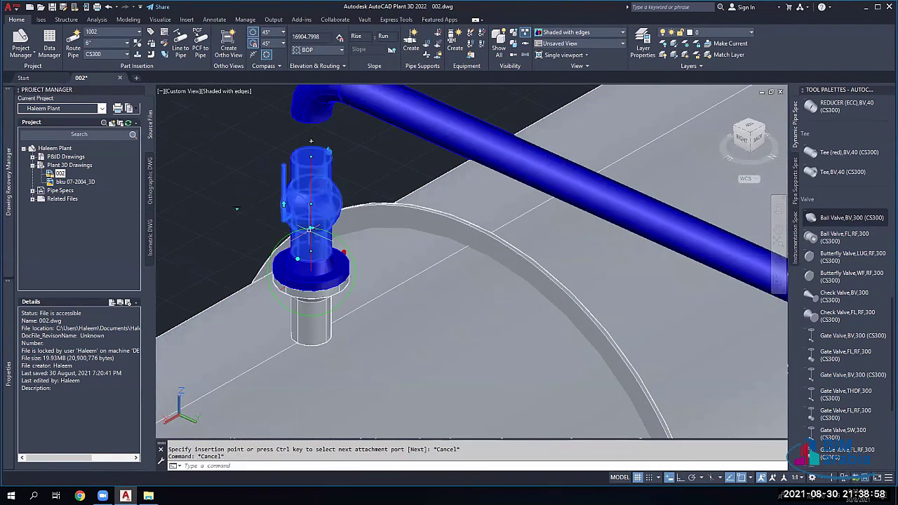
key(Delete)
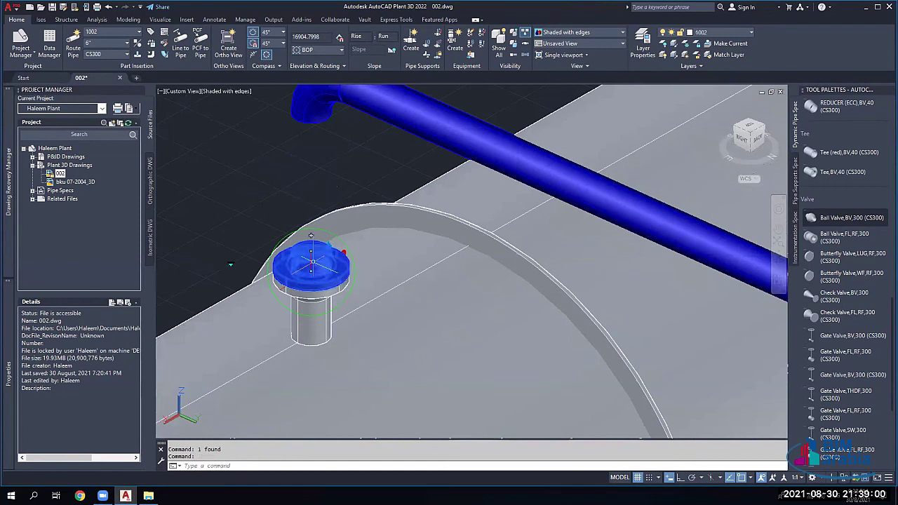
Step: Insert a Ball Valve,FL,RF,300 on the vessel nozzle with 0° rotation
click(845, 239)
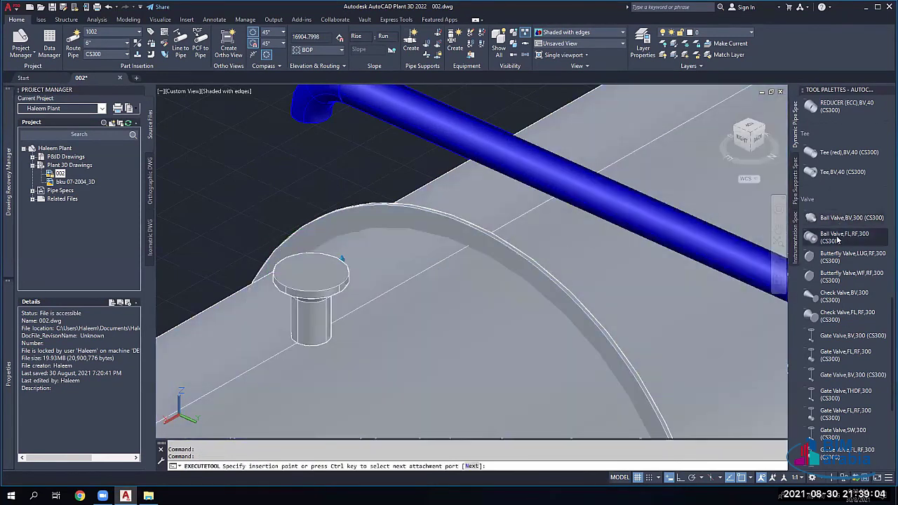
key(ctrl)
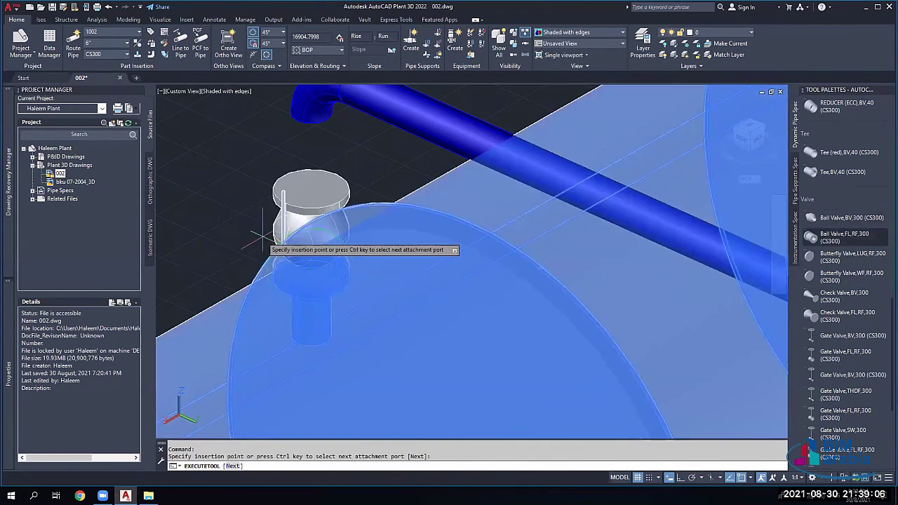
click(310, 272)
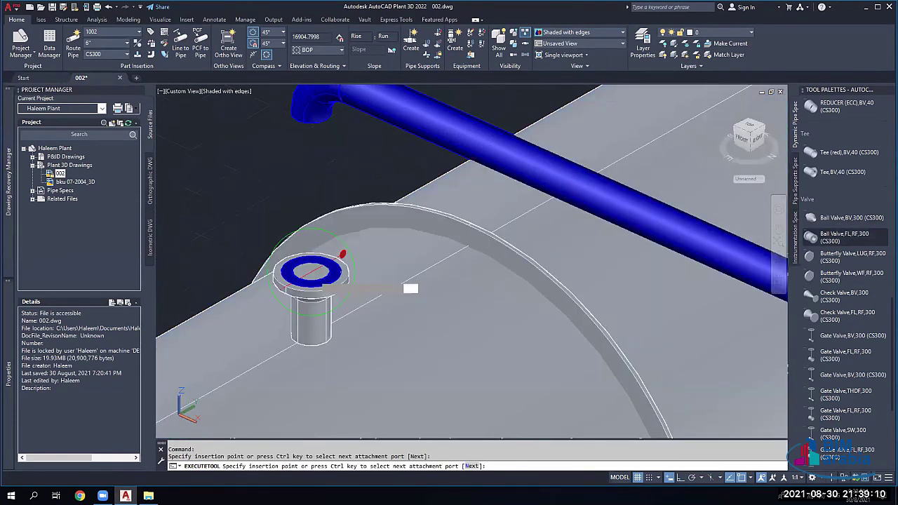
click(316, 270)
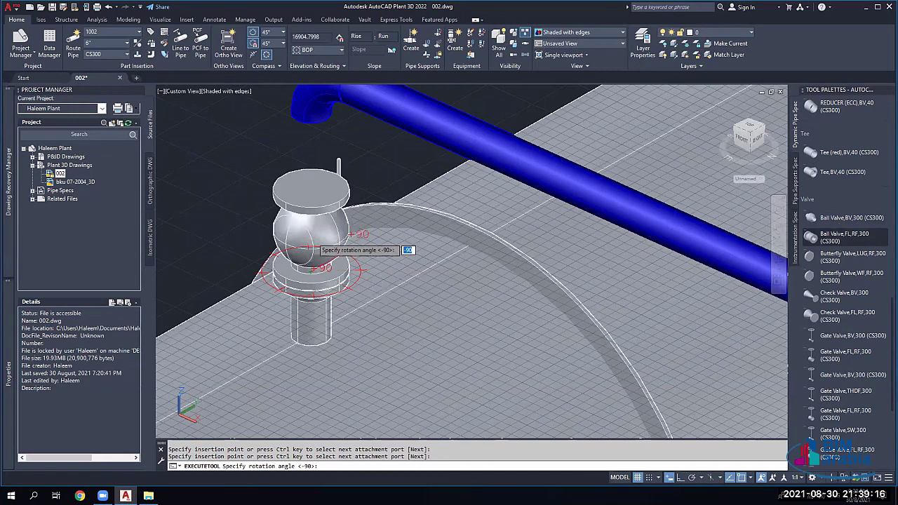
text(0)
key(Return)
key(Escape)
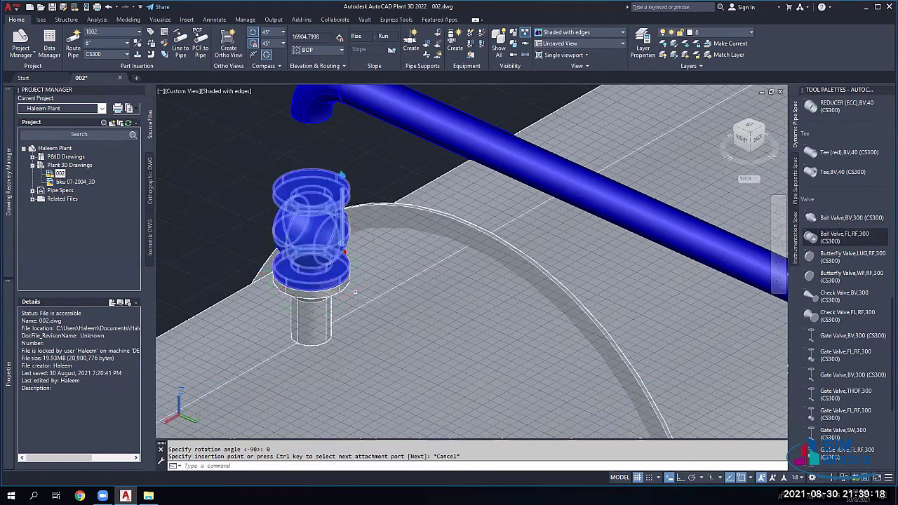
scroll(356, 292, down, 3)
scroll(377, 303, up, 2)
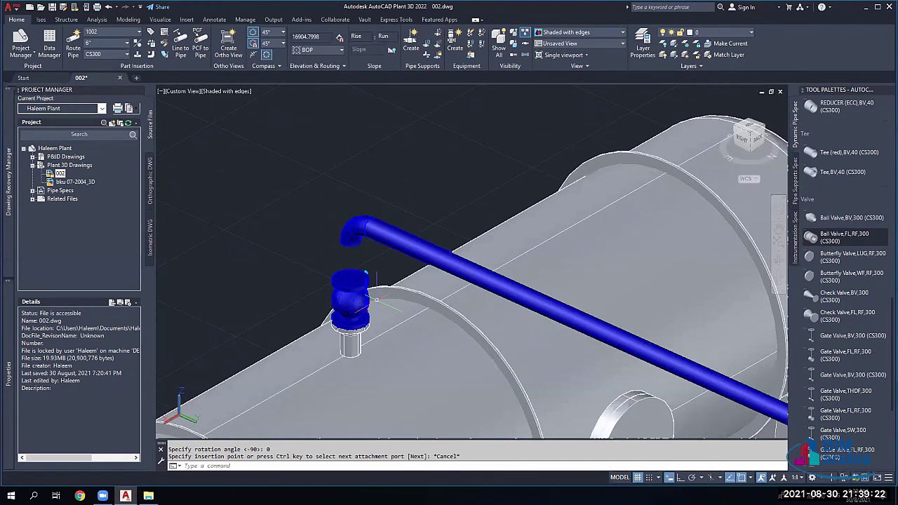
scroll(376, 299, up, 3)
Step: Route pipe from the valve's top end up to the open elbow
key(Escape)
key(Escape)
click(326, 259)
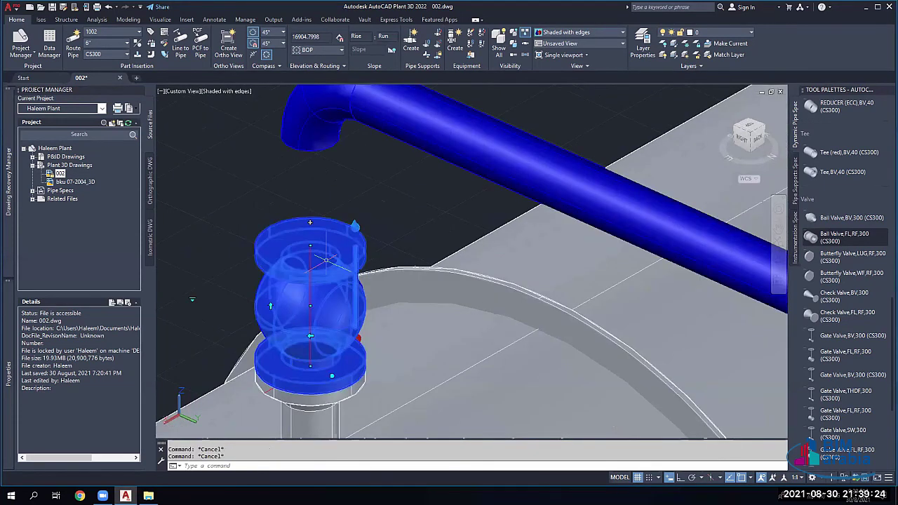
click(309, 222)
click(306, 138)
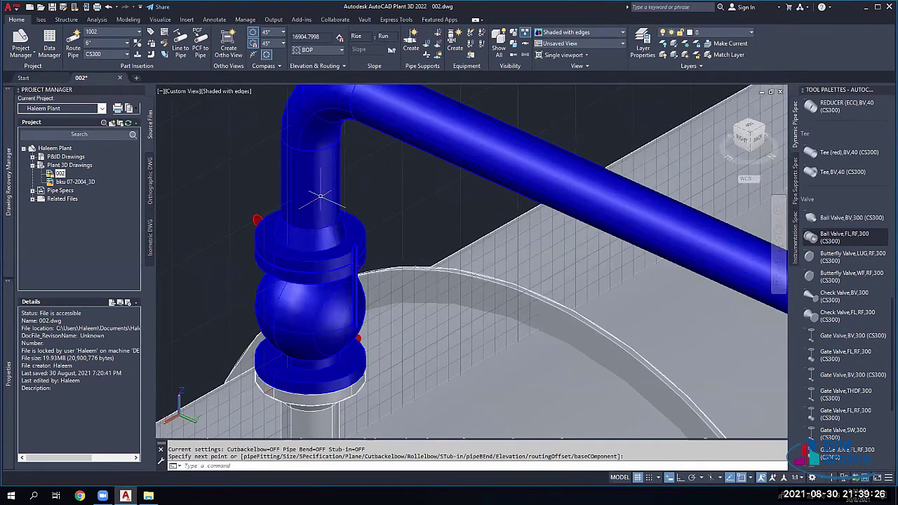
key(Escape)
key(Escape)
scroll(319, 235, down, 3)
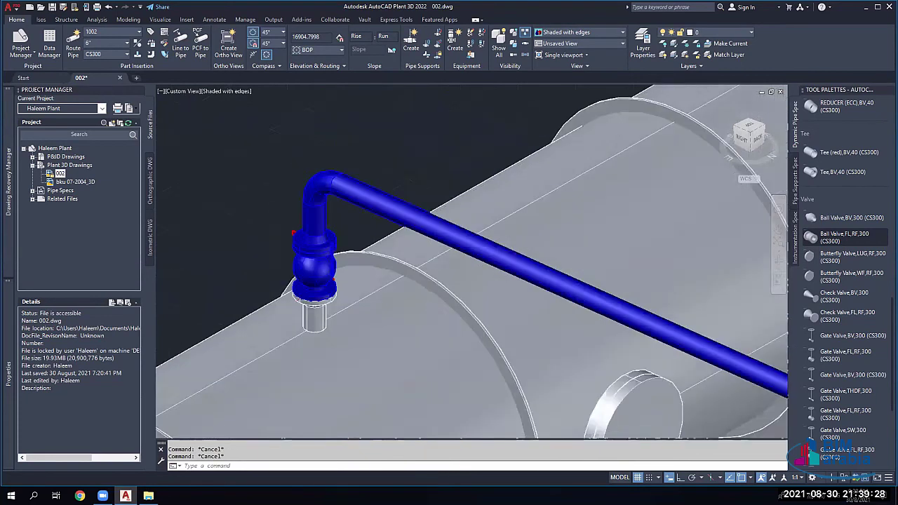
scroll(319, 246, up, 4)
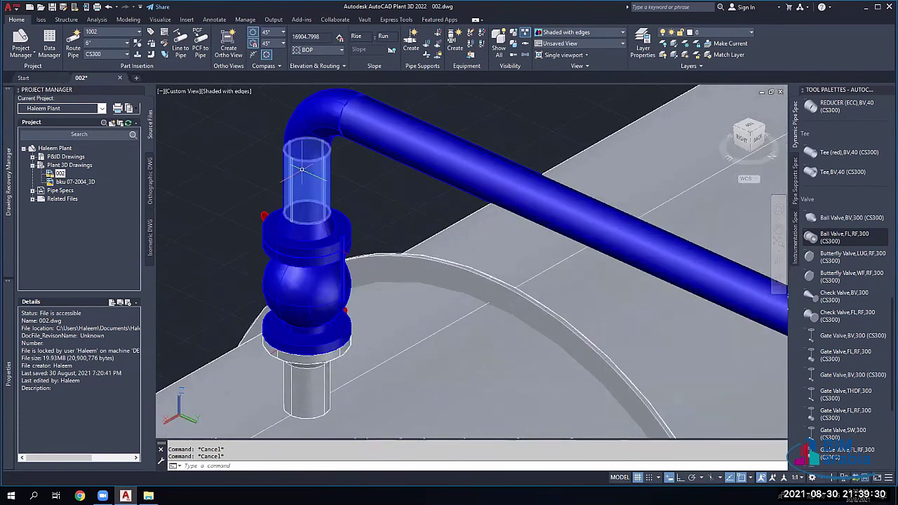
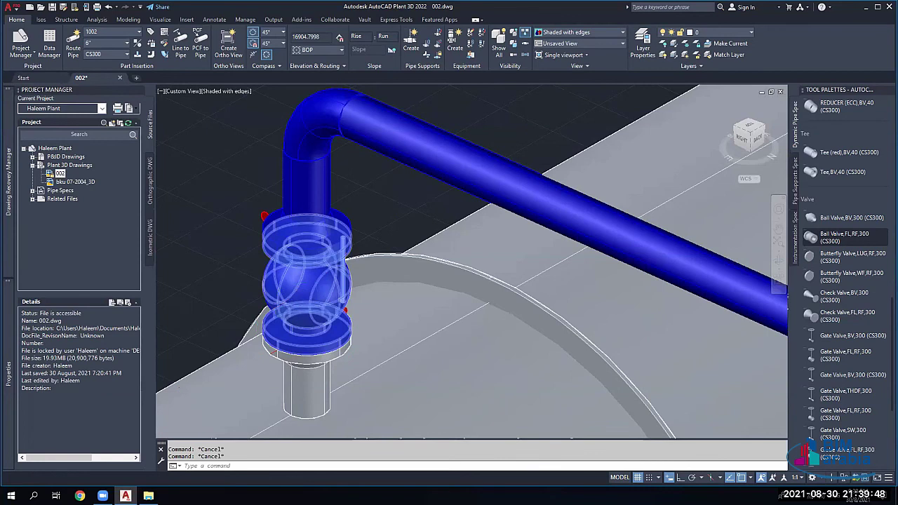
Step: Tag the ball valve above the vessel nozzle PL-001, using code PL and auto-number 001
scroll(286, 271, down, 2)
scroll(260, 302, down, 2)
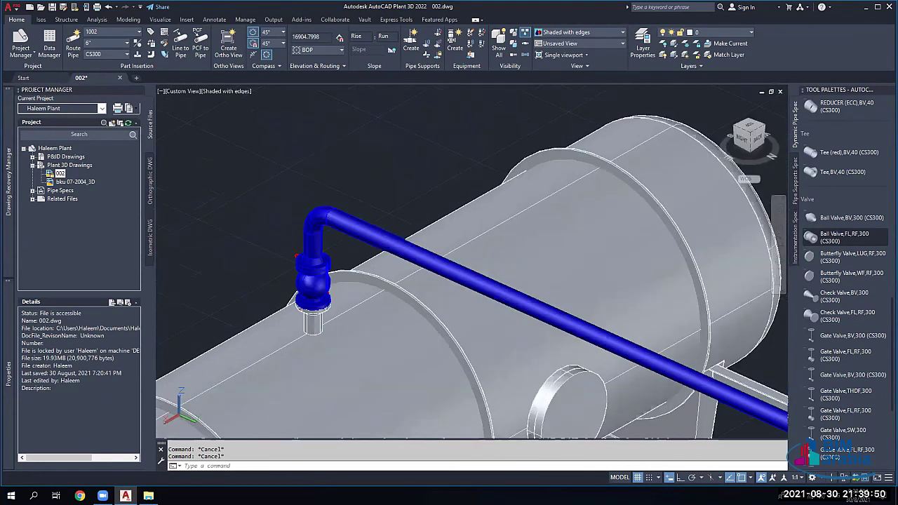
shift+middle_drag(309, 258, 317, 288)
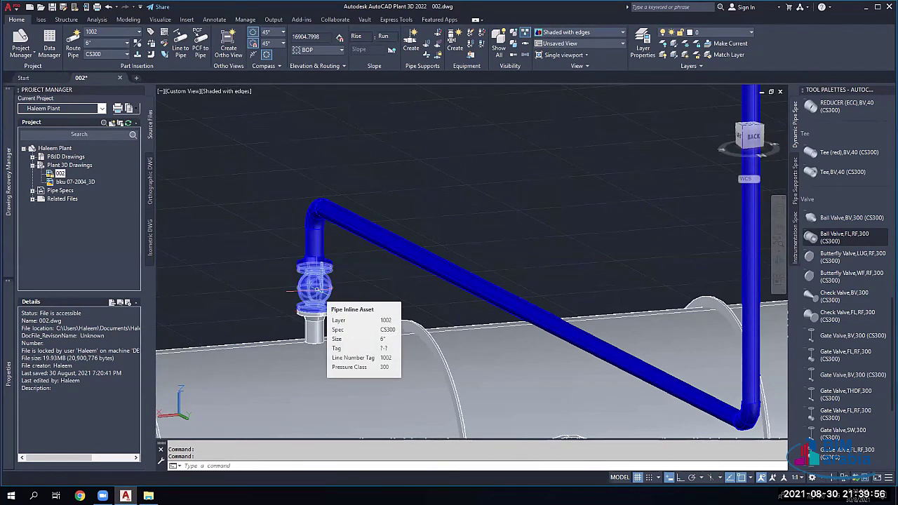
click(316, 289)
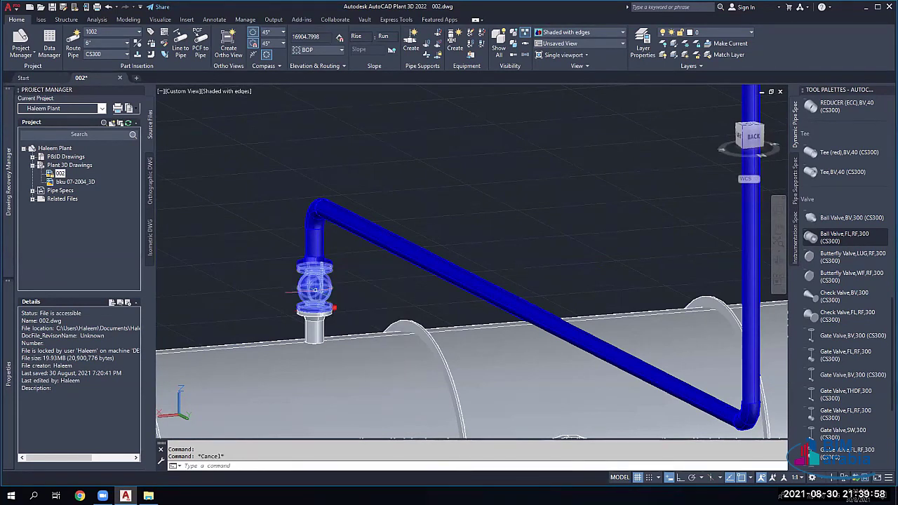
mouse_move(5, 249)
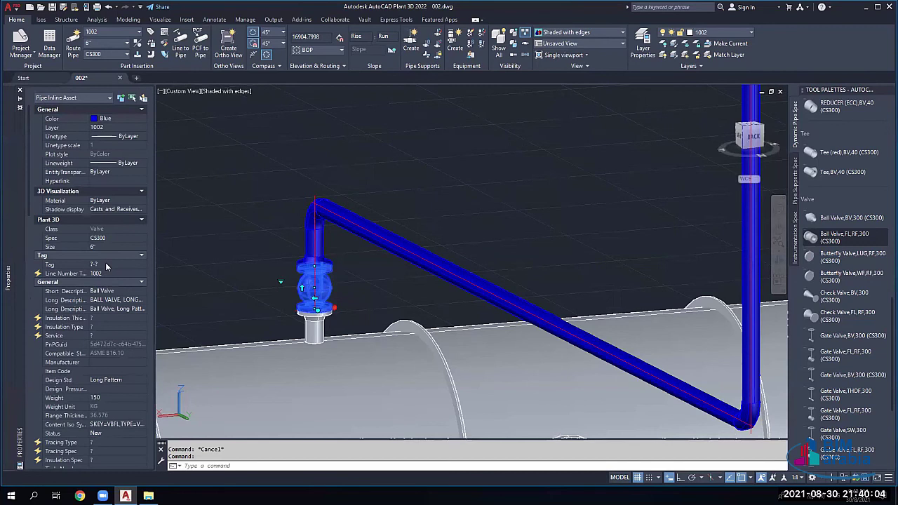
click(111, 265)
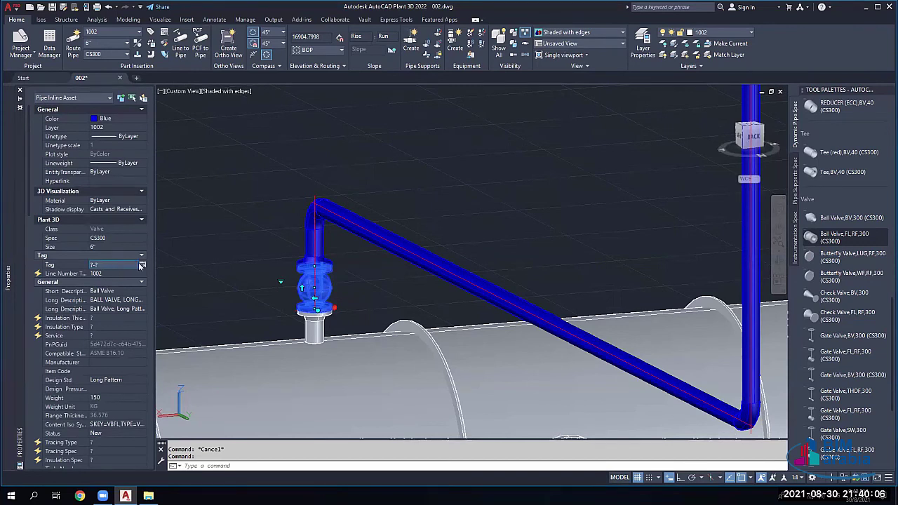
click(142, 265)
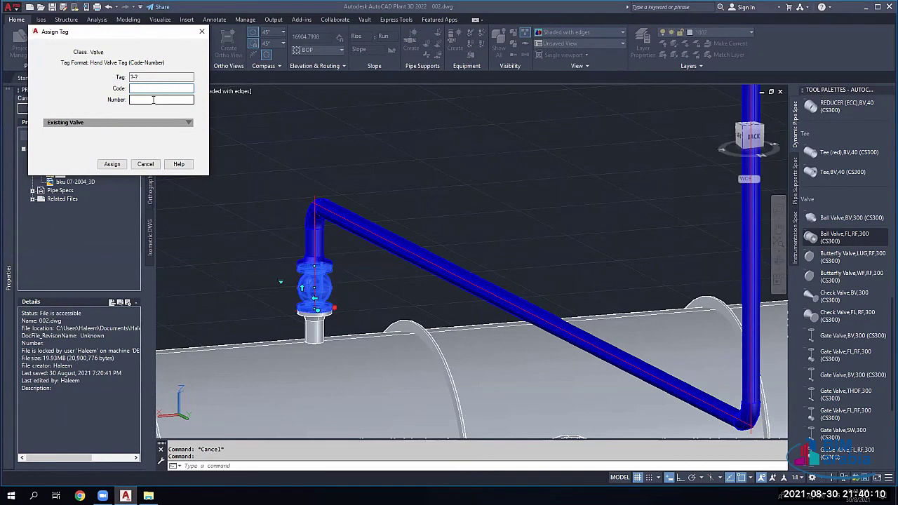
text(PL)
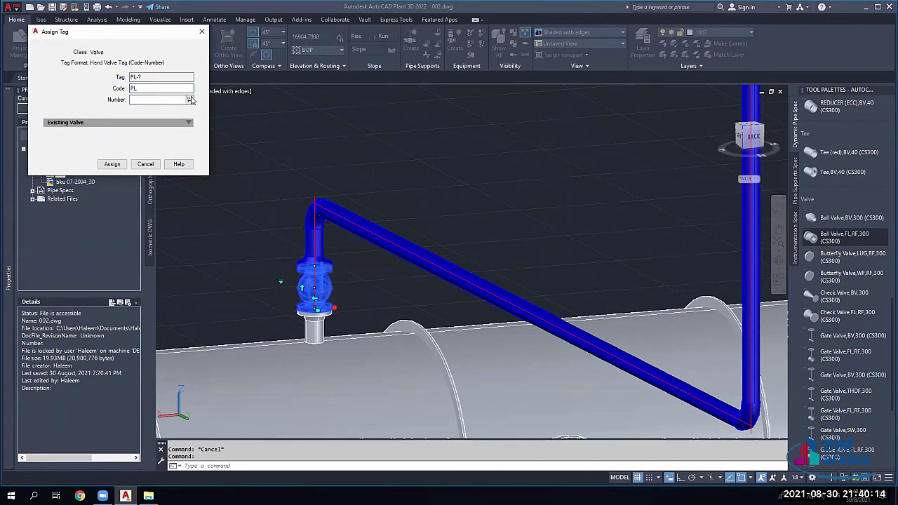
click(191, 99)
click(113, 164)
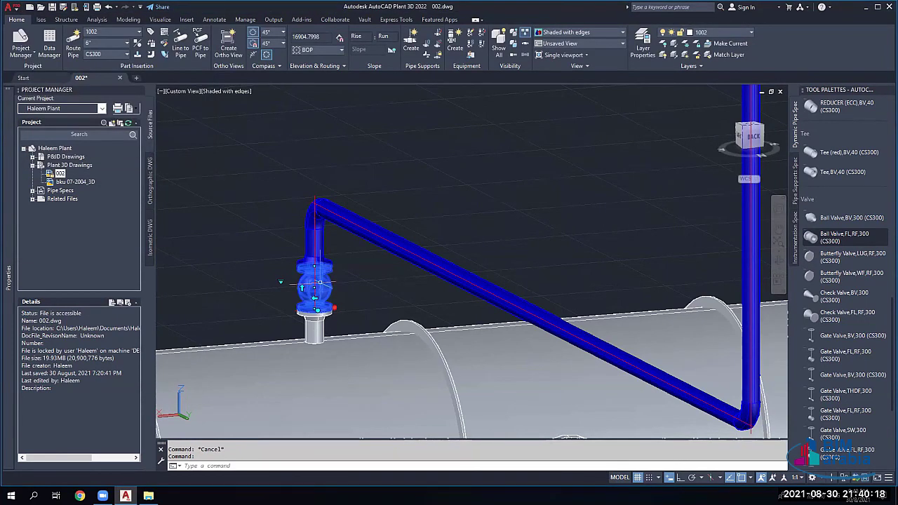
mouse_move(319, 282)
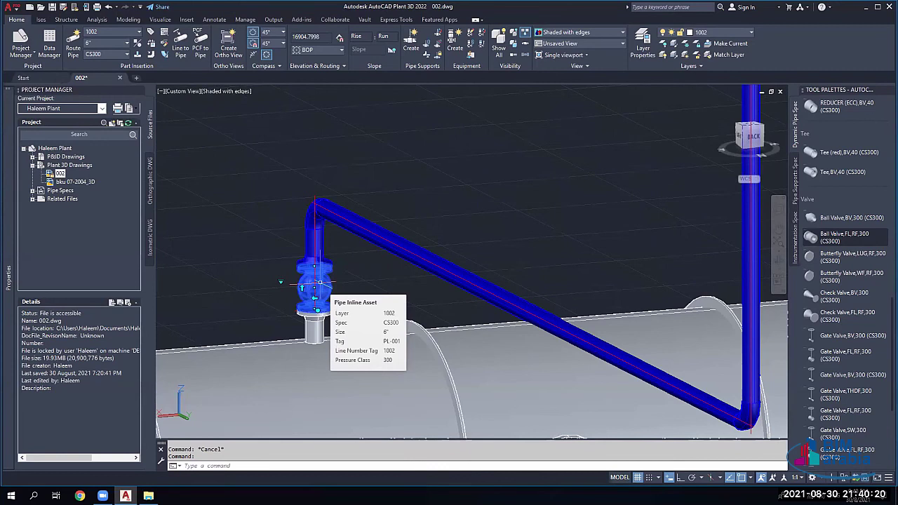
key(Escape)
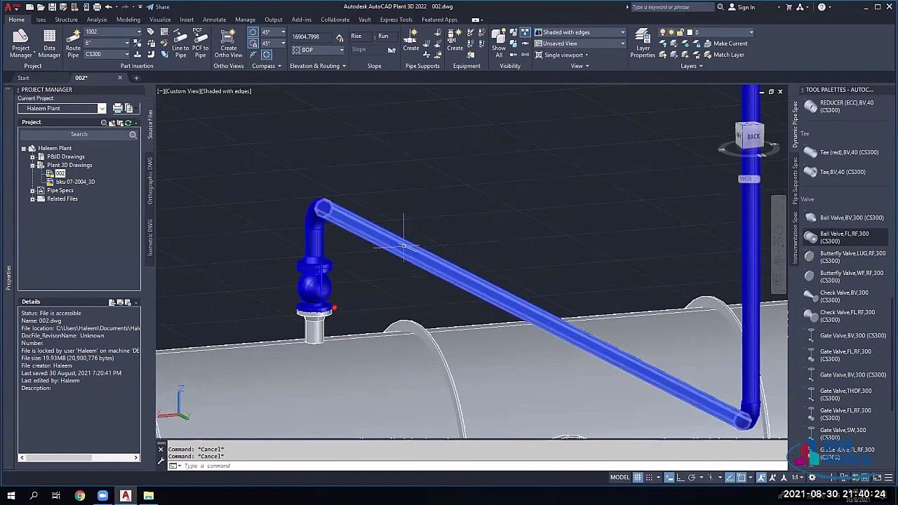
Step: Review the sloped 6" pipe's properties (line 1002, spec CS300), then deselect it
double_click(401, 249)
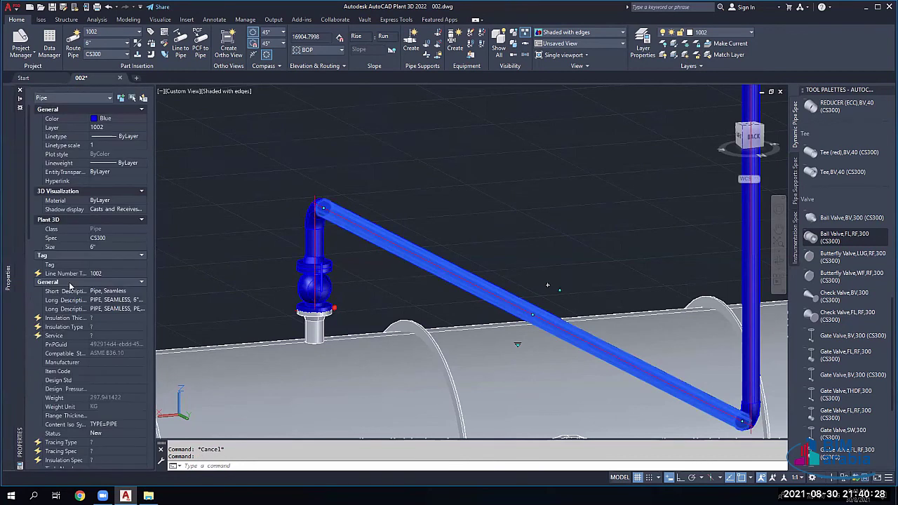
scroll(68, 282, down, 5)
scroll(69, 282, down, 10)
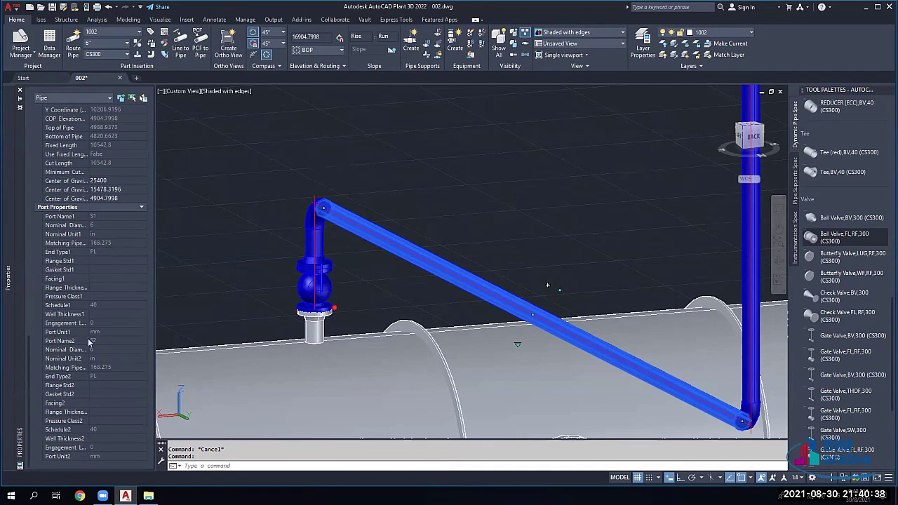
scroll(91, 281, up, 2)
scroll(90, 277, up, 6)
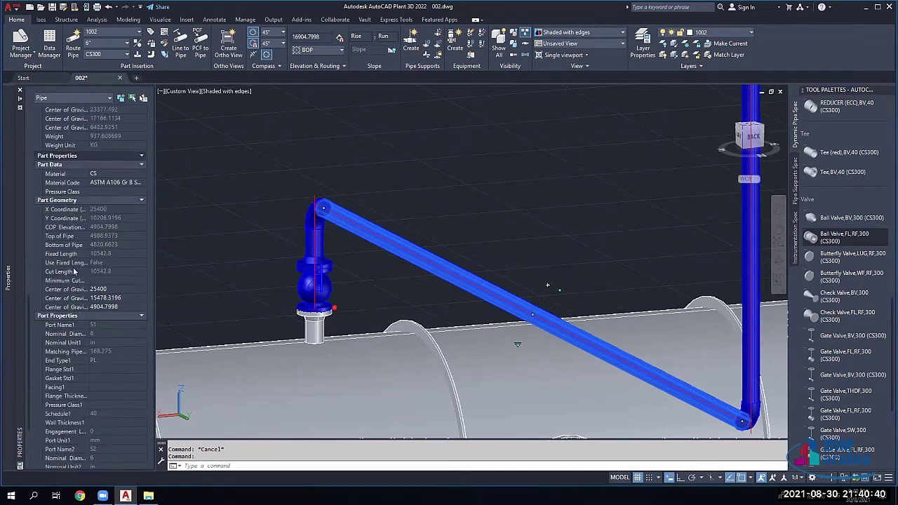
scroll(80, 261, up, 8)
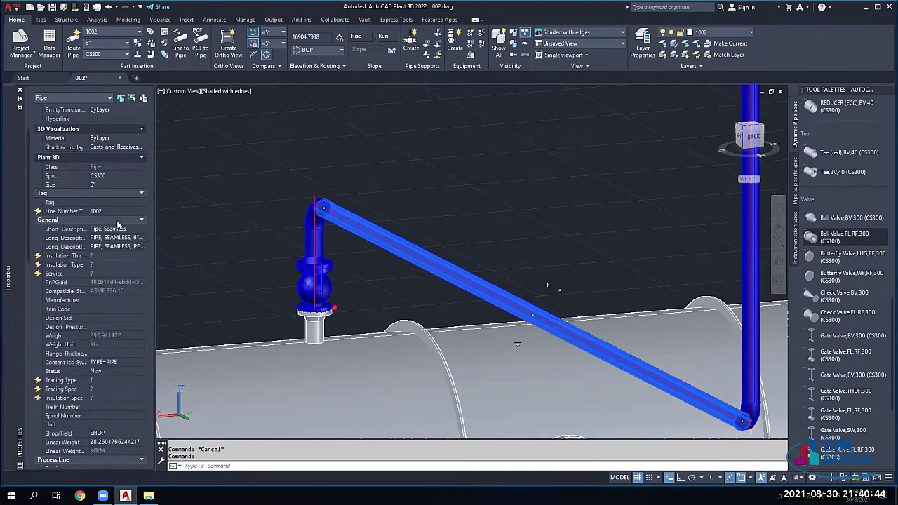
scroll(112, 224, down, 2)
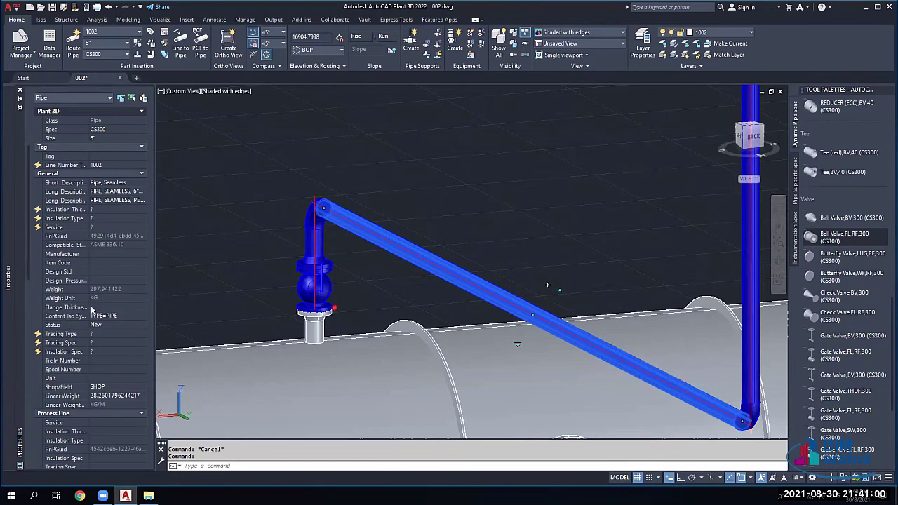
scroll(91, 308, down, 4)
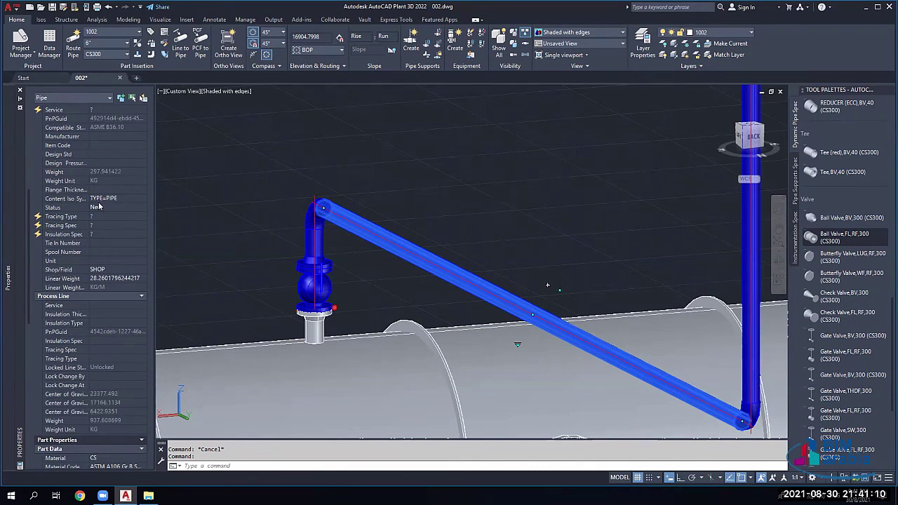
scroll(99, 206, up, 5)
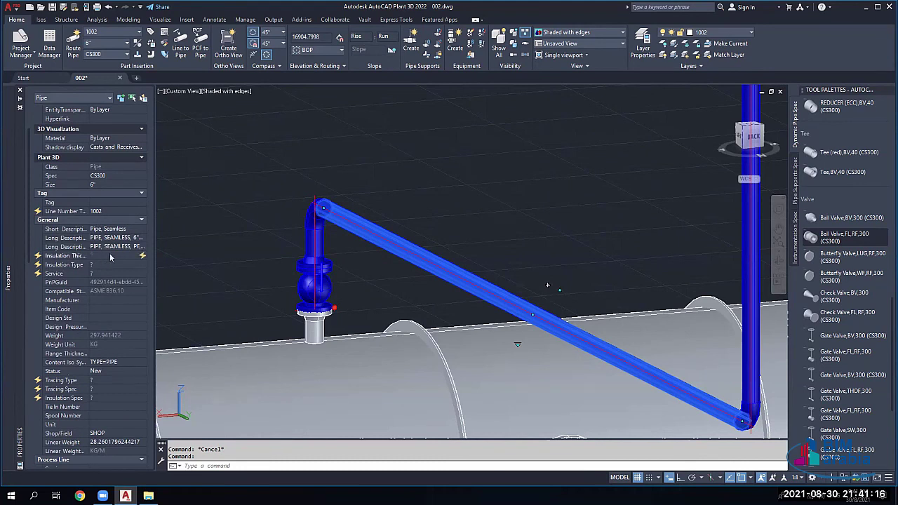
key(Escape)
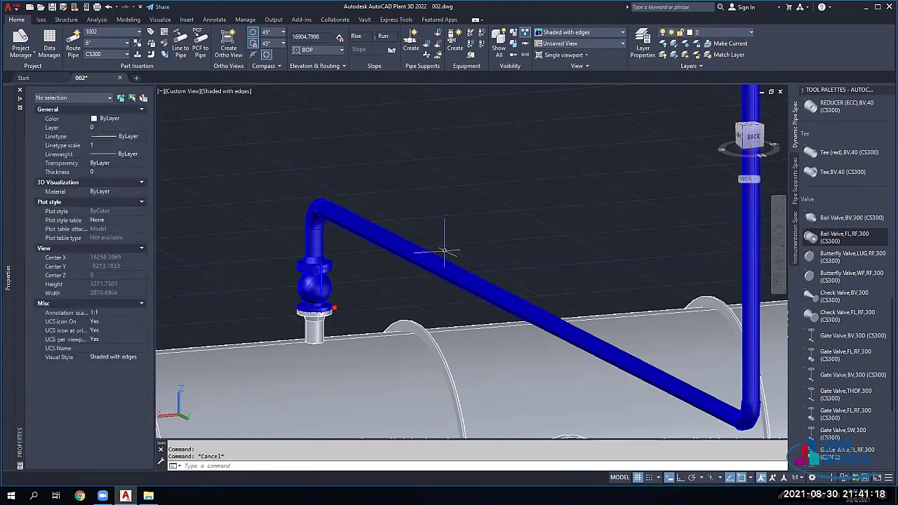
click(444, 251)
right_click(406, 235)
mouse_move(456, 223)
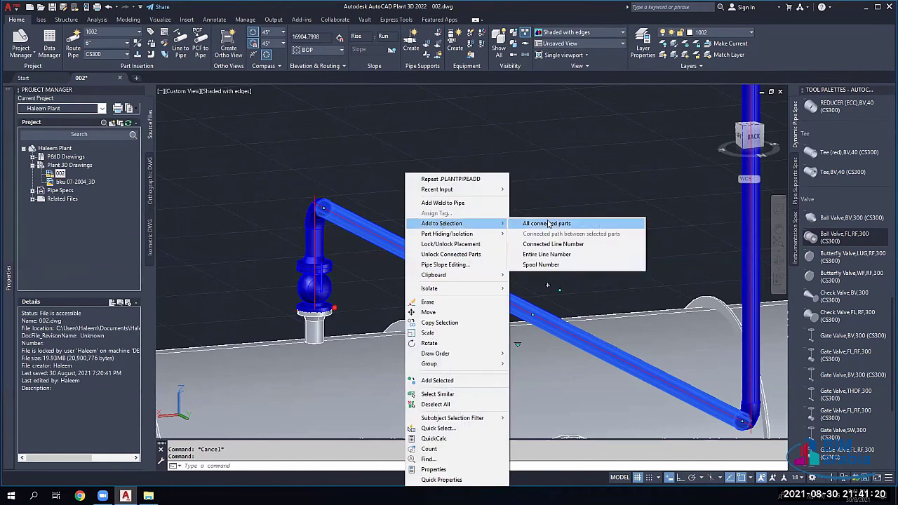
click(548, 223)
key(Escape)
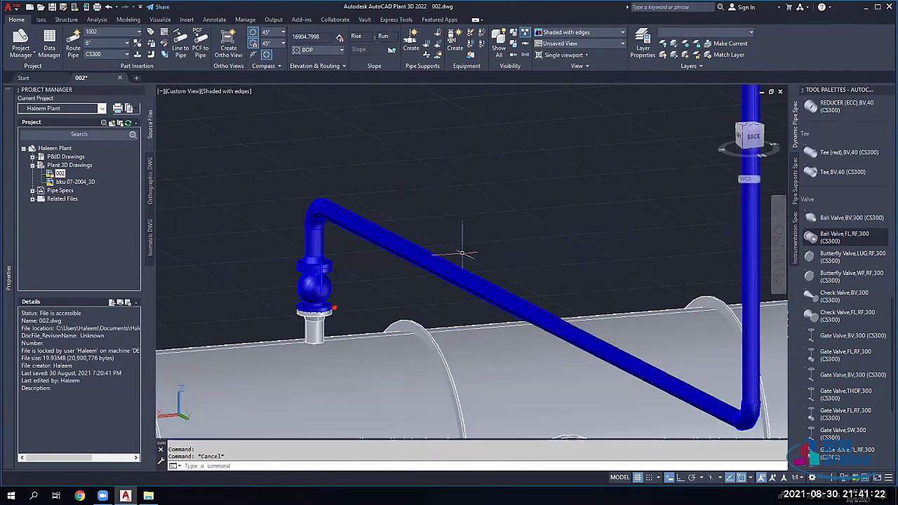
click(462, 254)
right_click(446, 249)
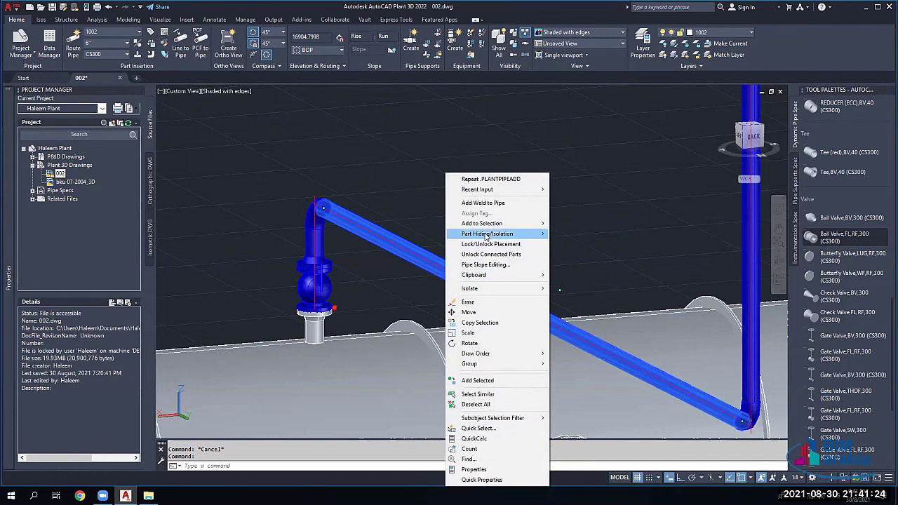
mouse_move(501, 223)
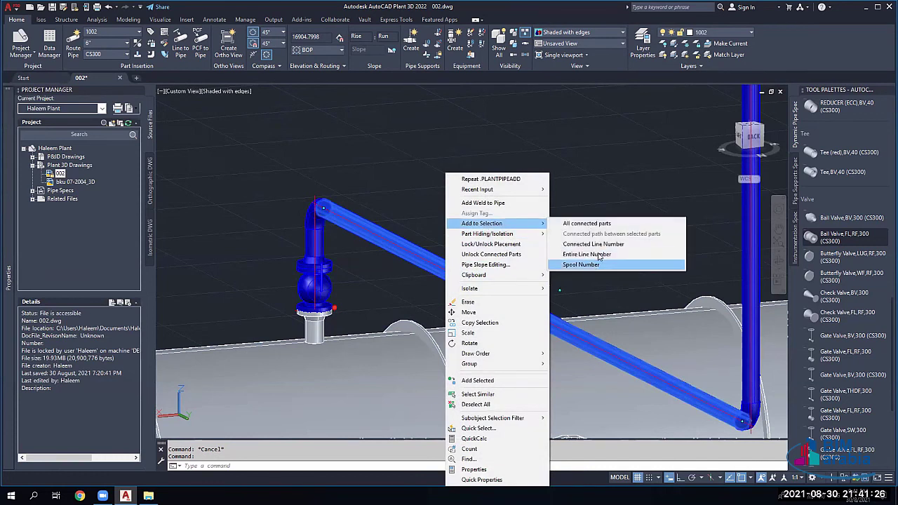
click(7, 284)
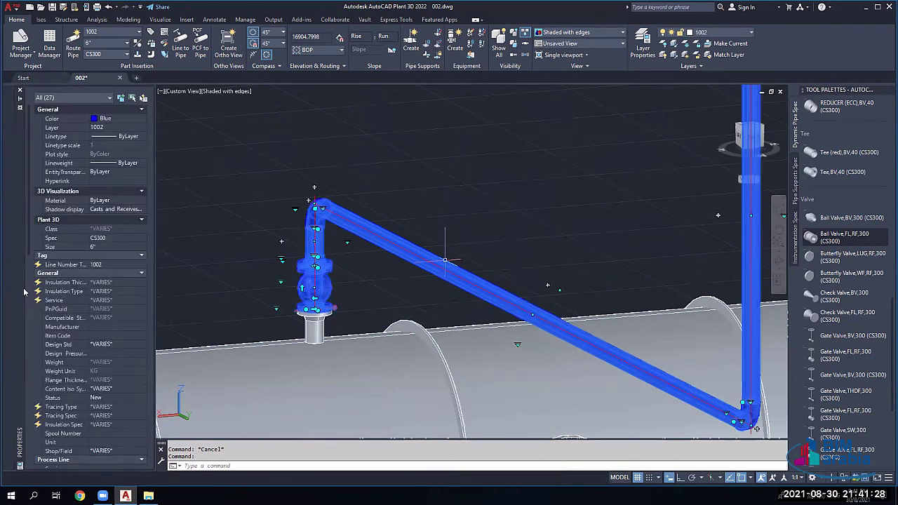
scroll(56, 258, down, 5)
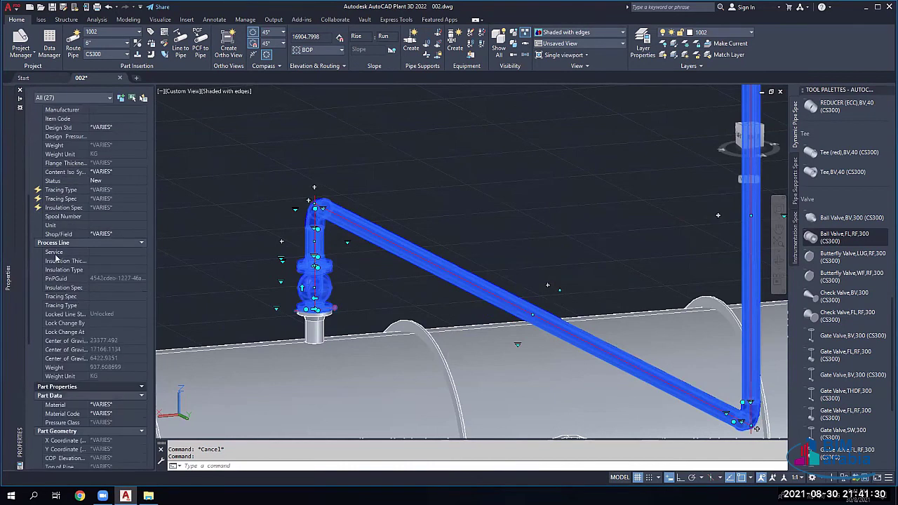
click(102, 252)
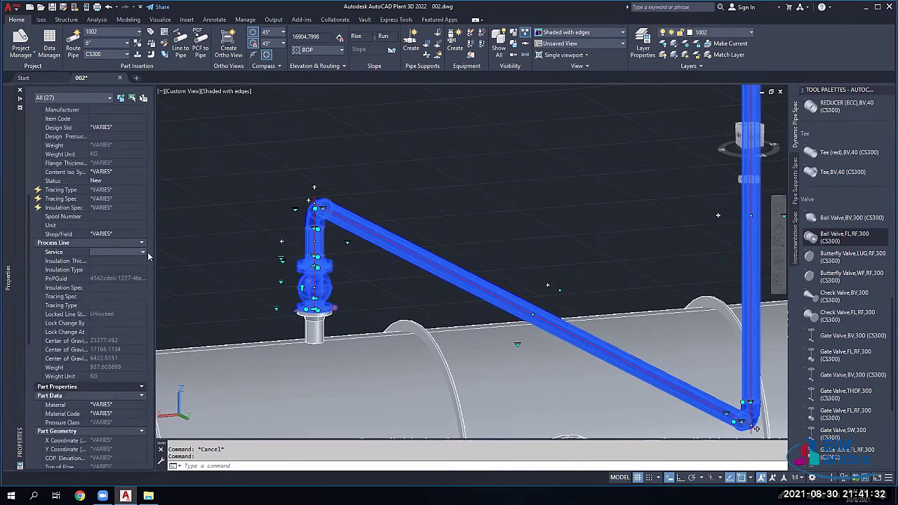
click(144, 252)
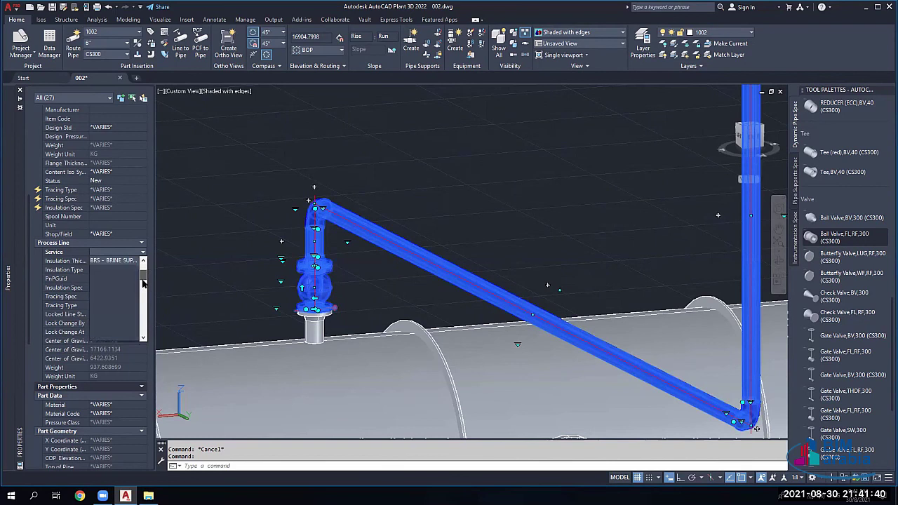
drag(144, 275, 140, 308)
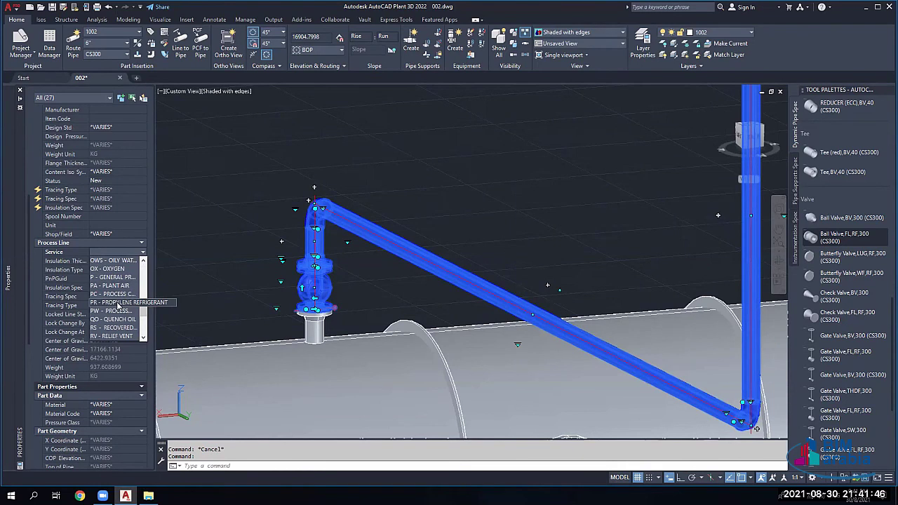
click(117, 279)
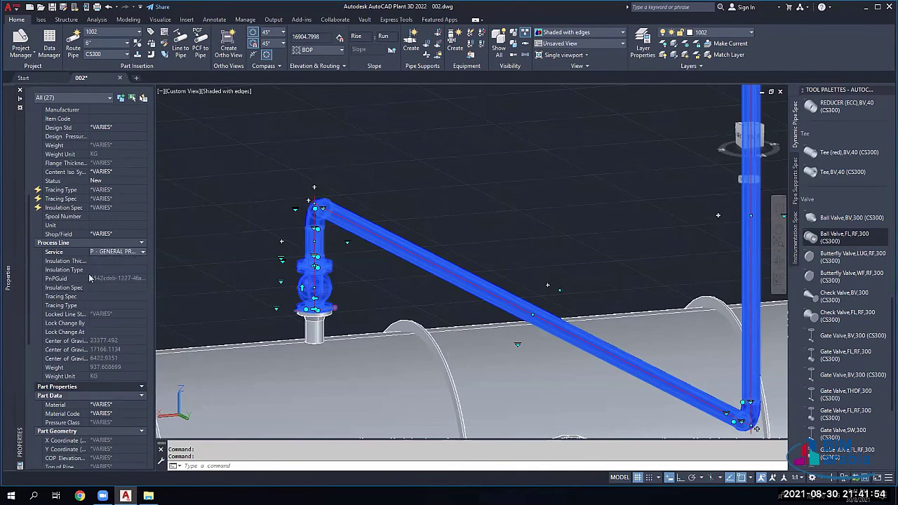
click(106, 262)
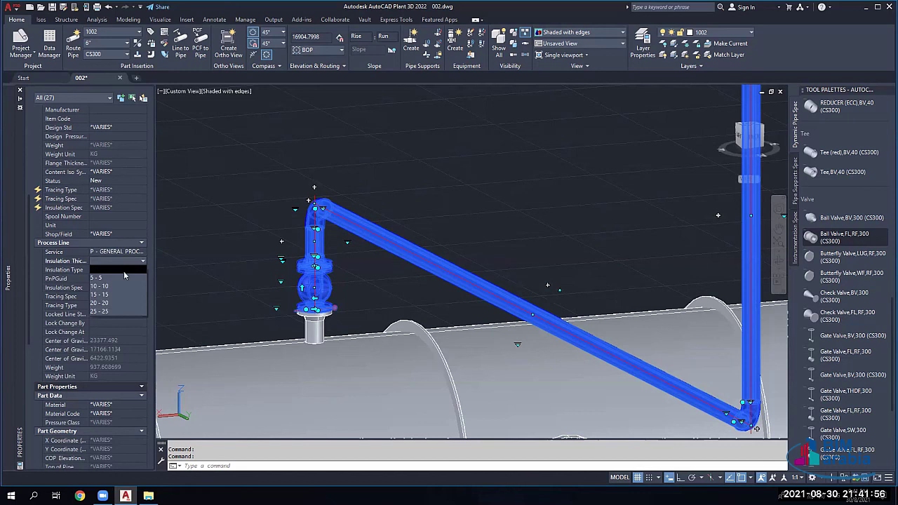
click(110, 303)
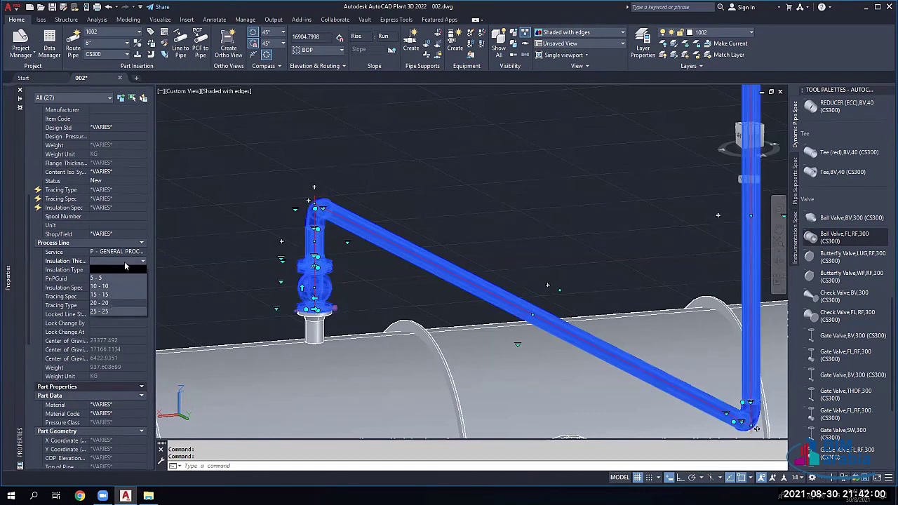
click(104, 259)
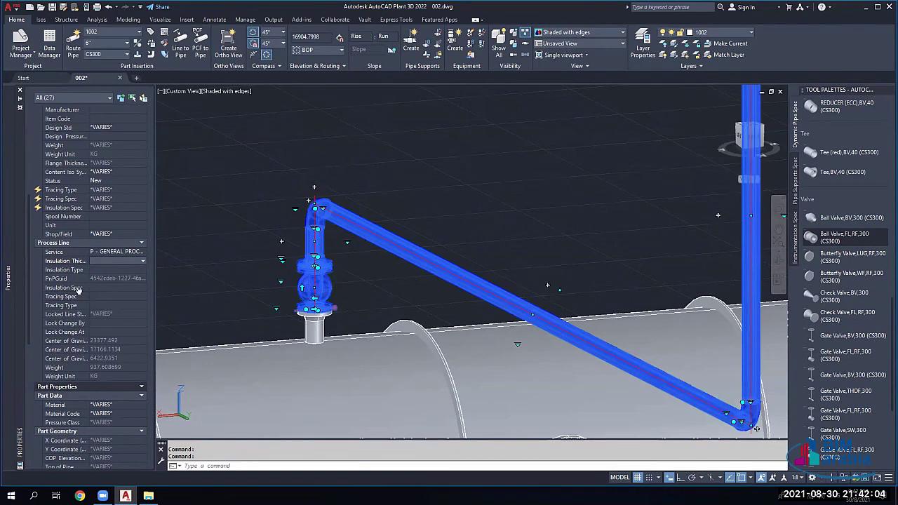
click(77, 288)
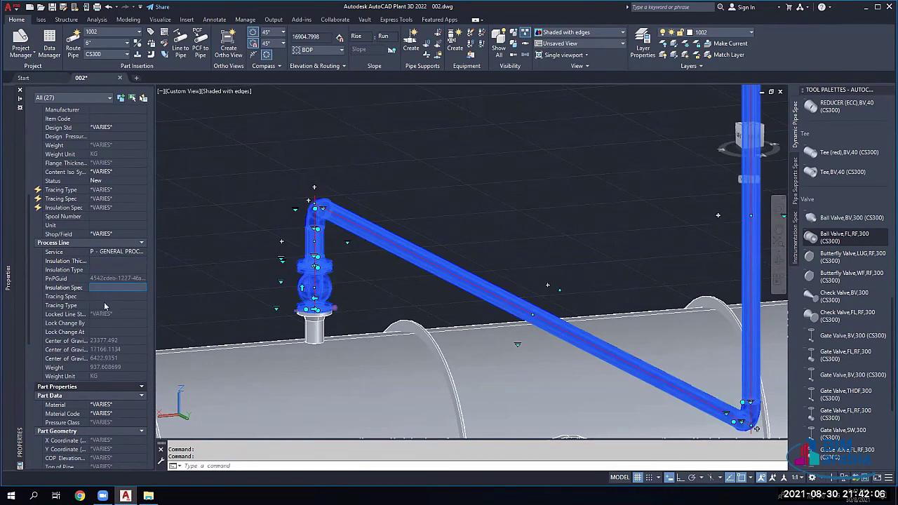
click(103, 296)
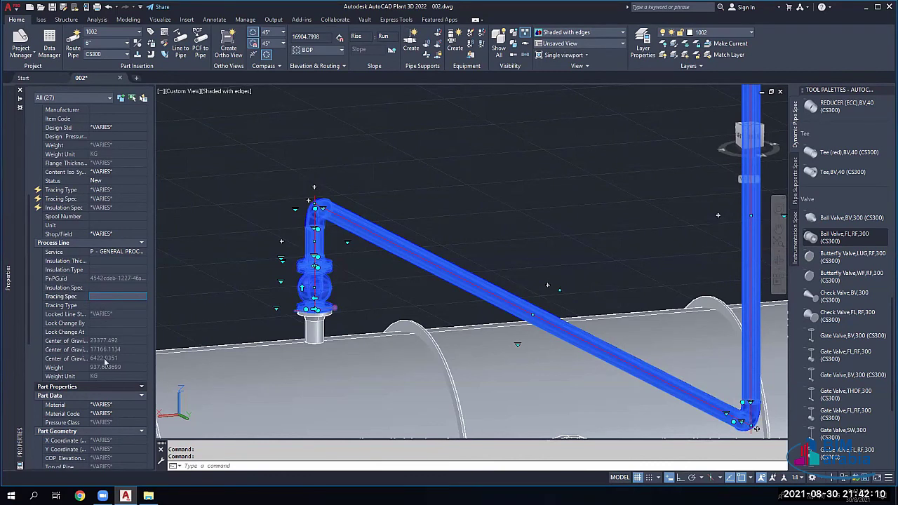
scroll(119, 337, down, 5)
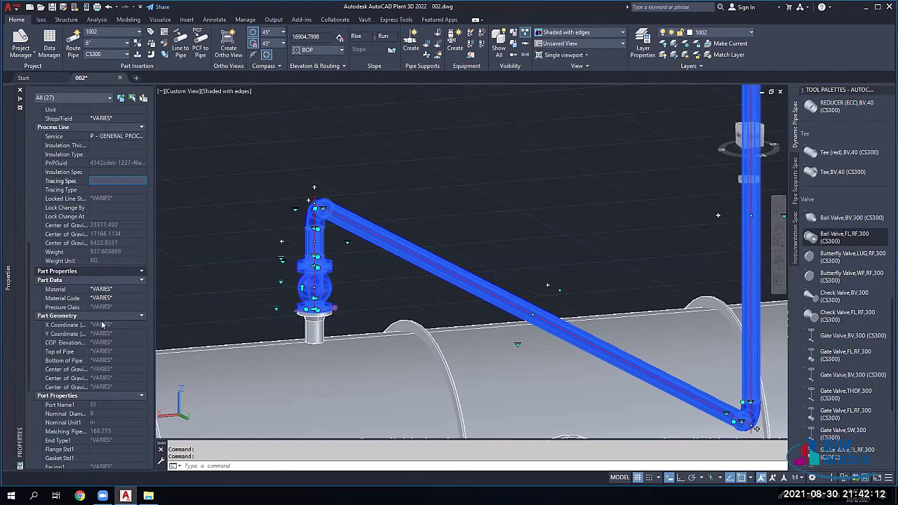
click(125, 290)
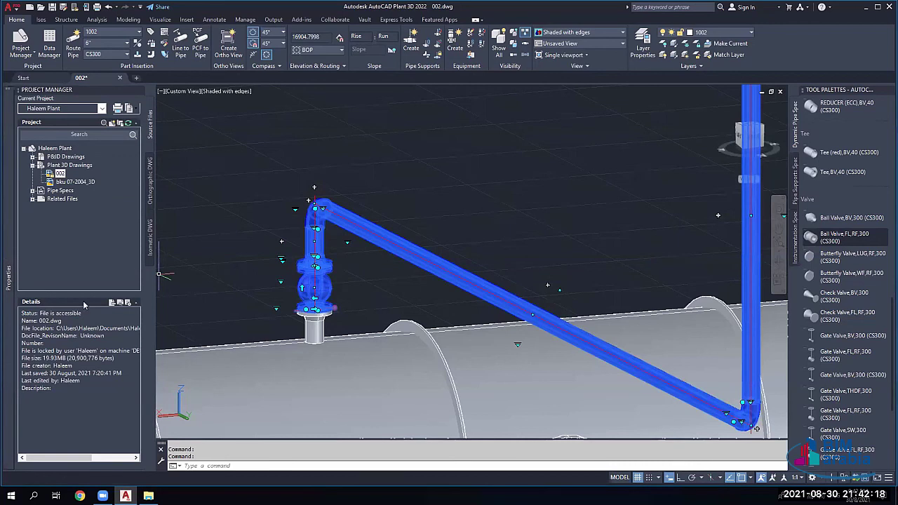
Step: Check the line's Status options in Properties, keeping Status as New
mouse_move(6, 255)
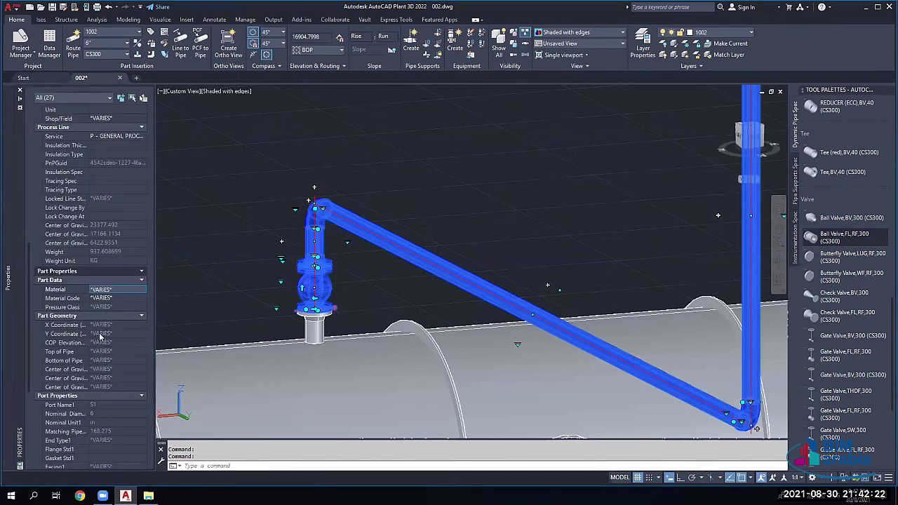
scroll(106, 334, up, 5)
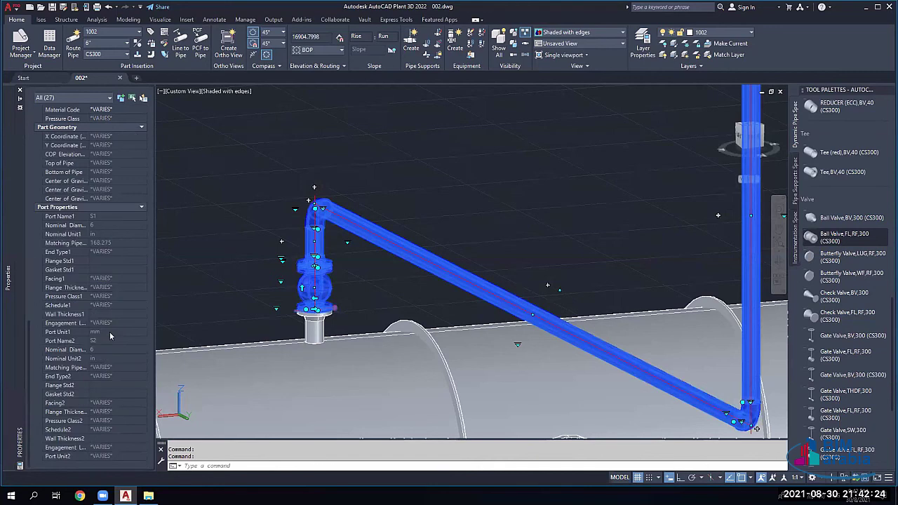
scroll(87, 350, down, 2)
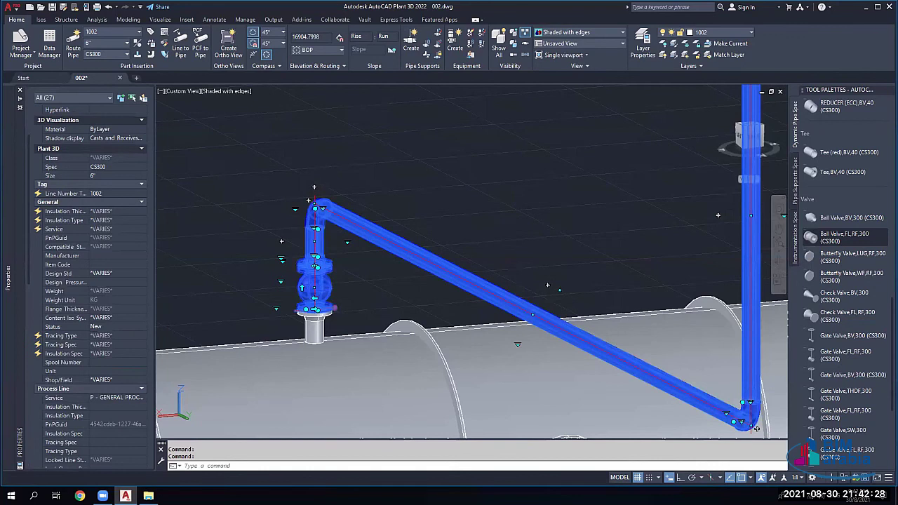
mouse_move(7, 323)
click(139, 326)
click(139, 326)
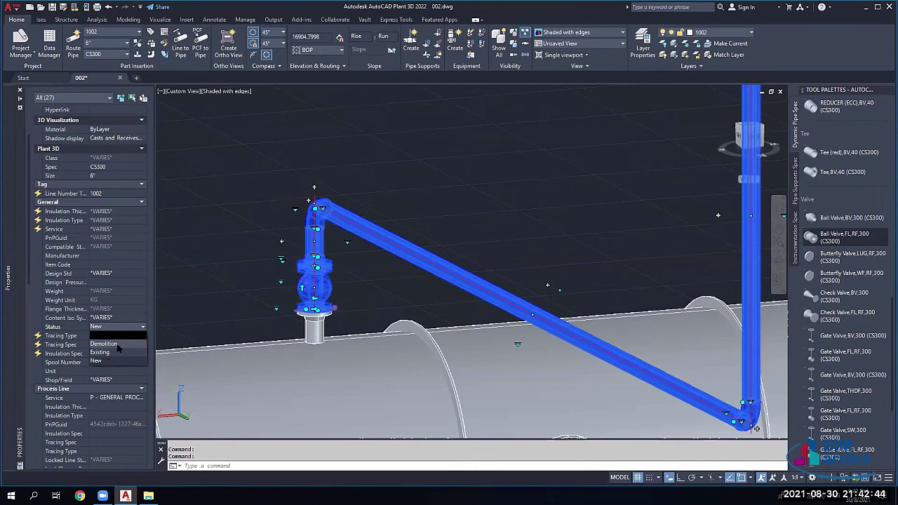
click(131, 299)
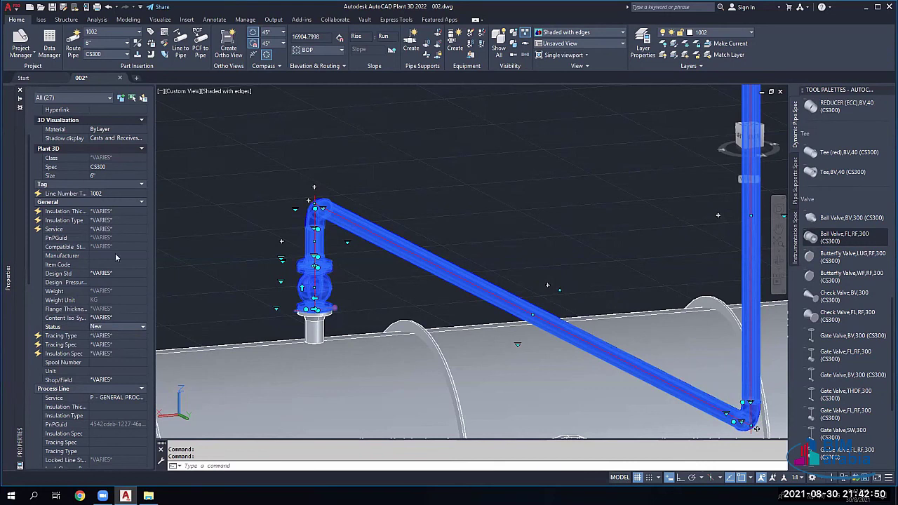
Step: Set Design Pressure to 10 and make Service acquire its value automatically
click(130, 282)
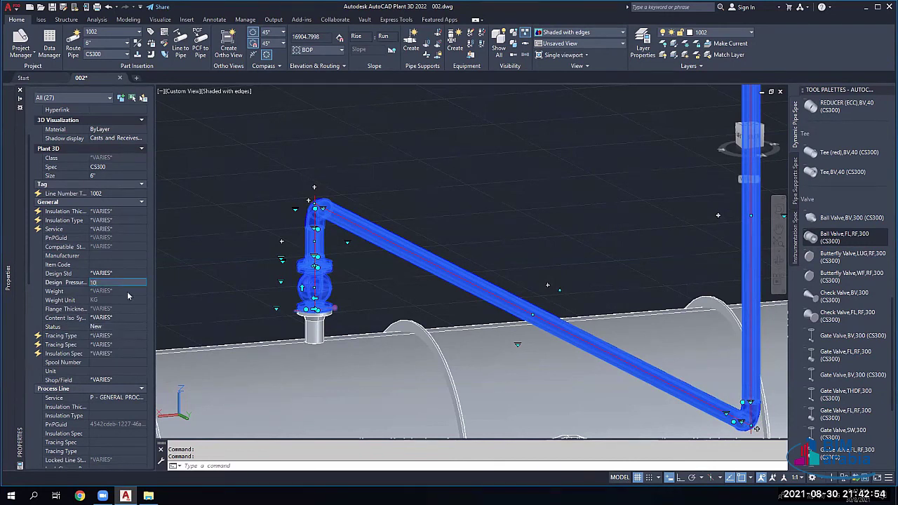
key(Return)
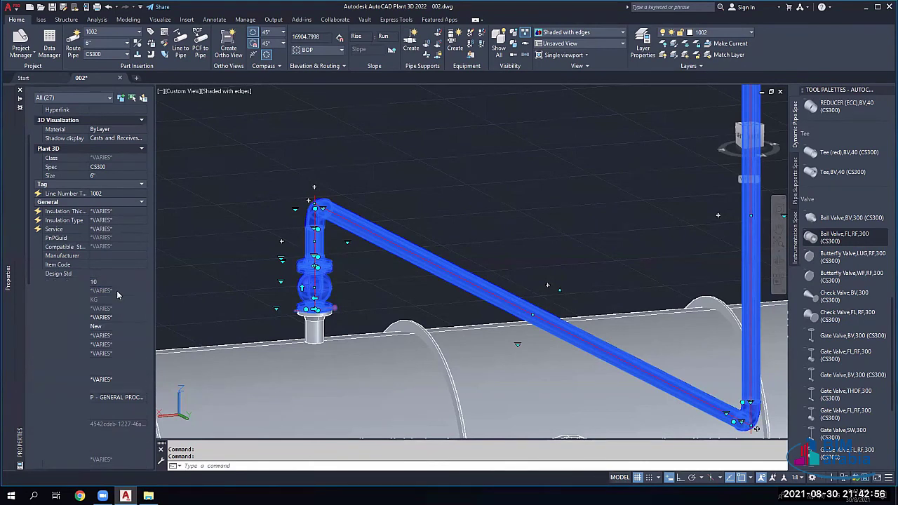
click(107, 273)
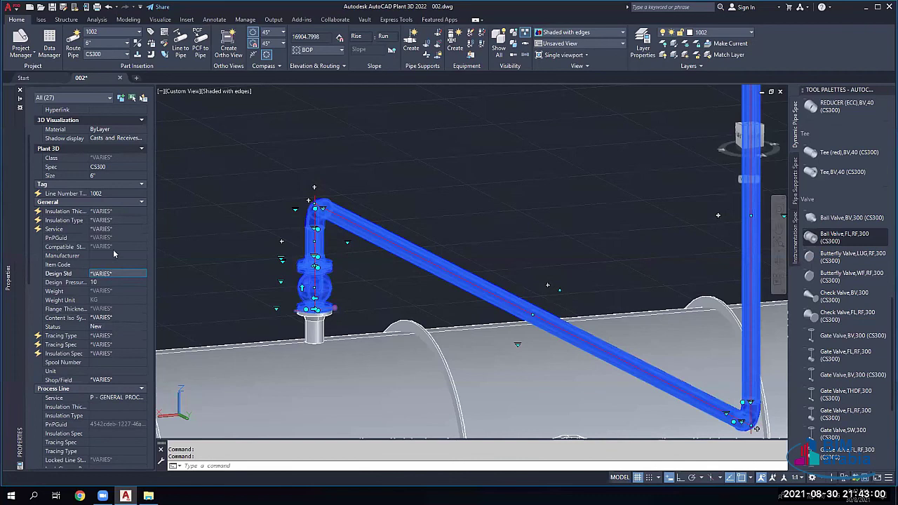
scroll(113, 246, up, 3)
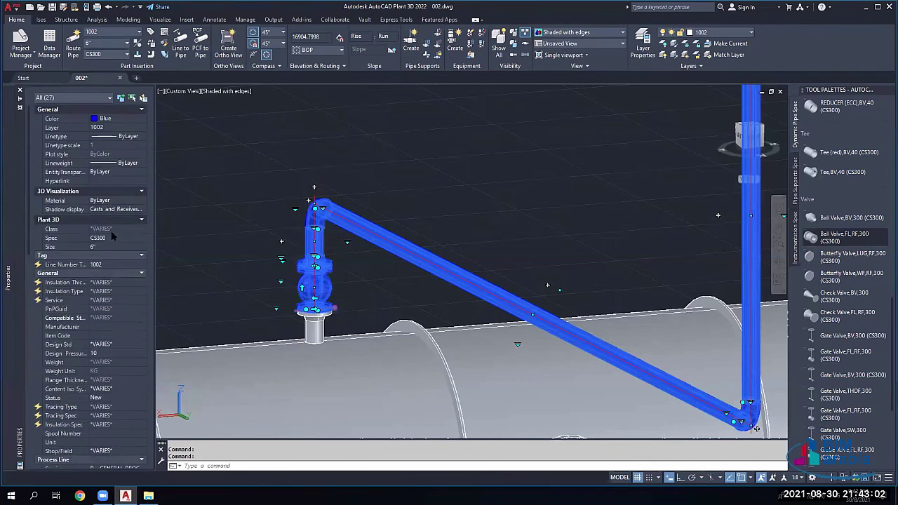
click(127, 301)
click(142, 300)
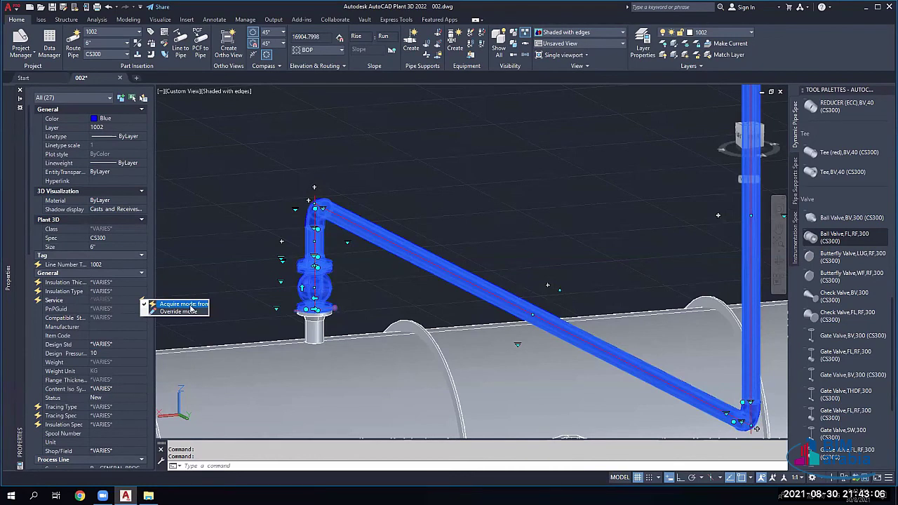
click(184, 305)
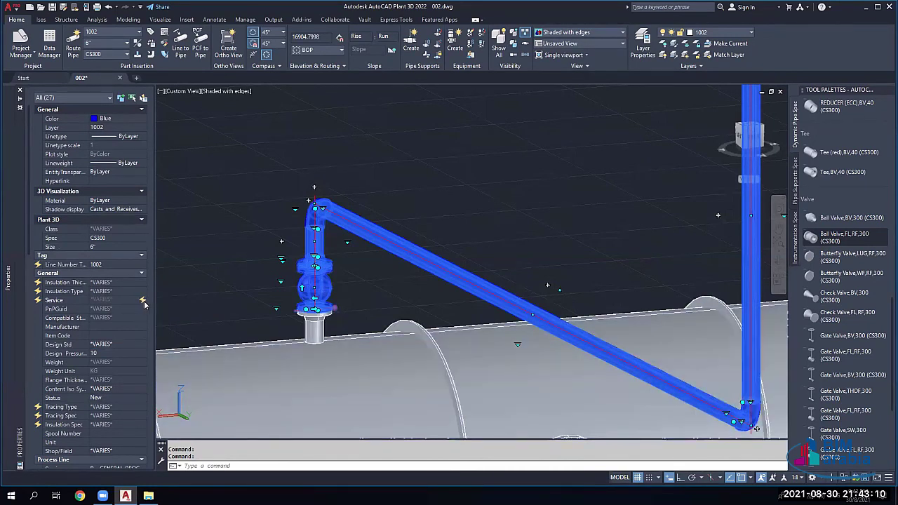
scroll(145, 305, down, 5)
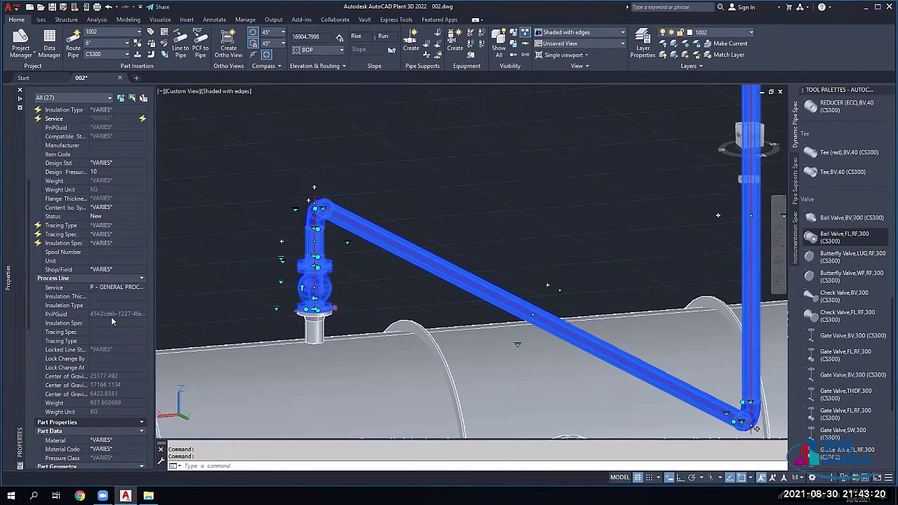
scroll(101, 348, down, 3)
Step: Select the elbow above the valve and check its substitute parts, keeping the elbow unchanged
key(Escape)
key(Escape)
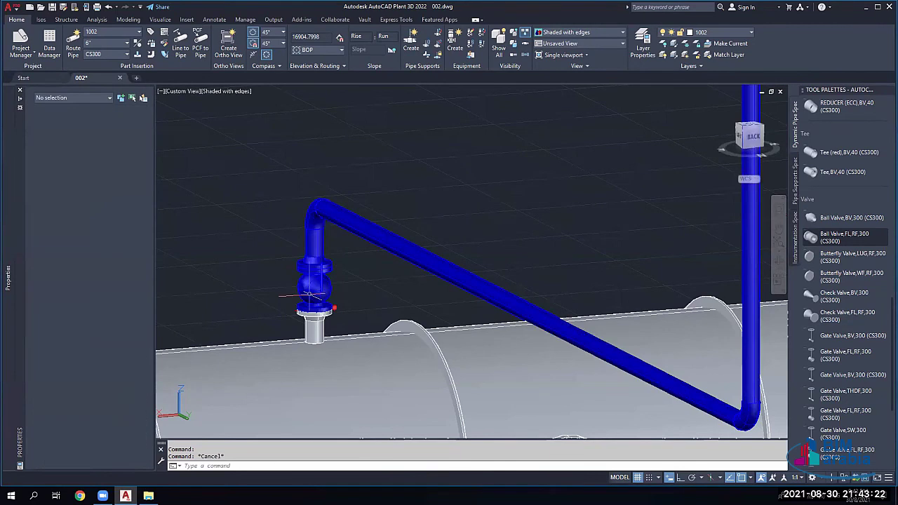
middle_drag(352, 214, 440, 275)
scroll(441, 275, up, 3)
click(404, 254)
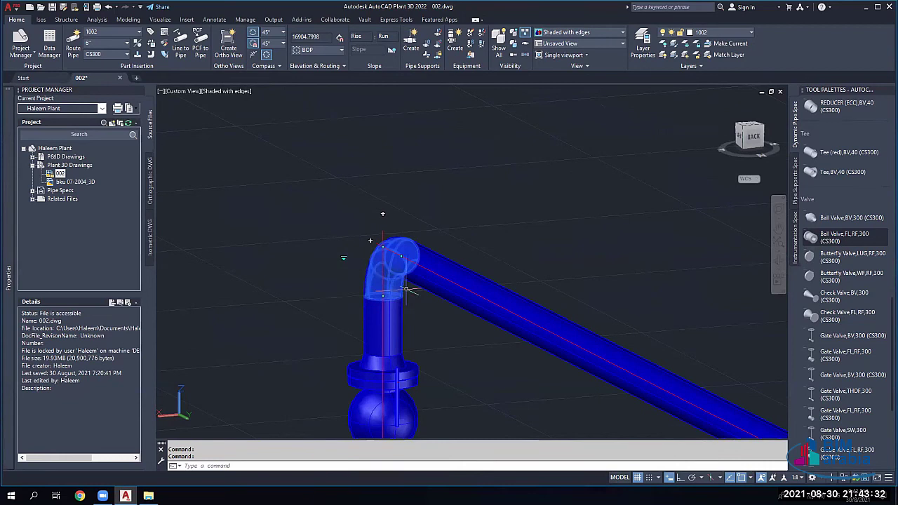
scroll(340, 264, up, 3)
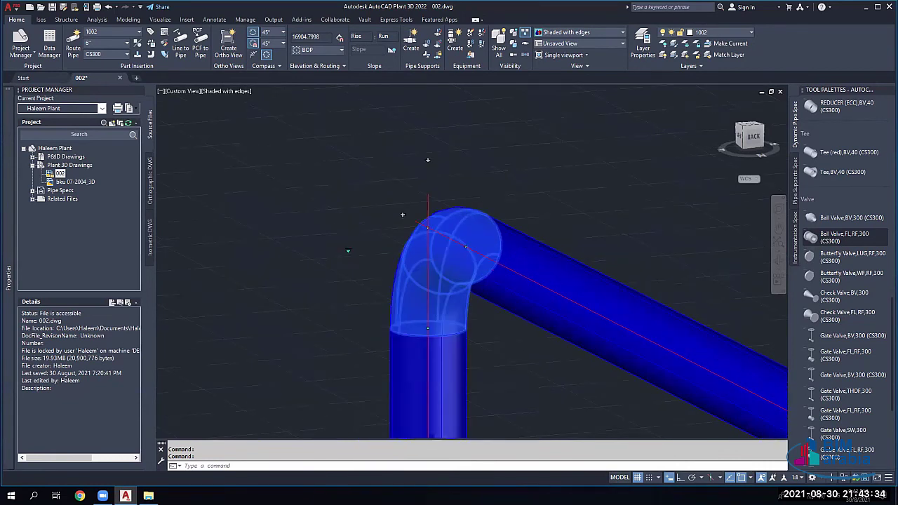
click(348, 251)
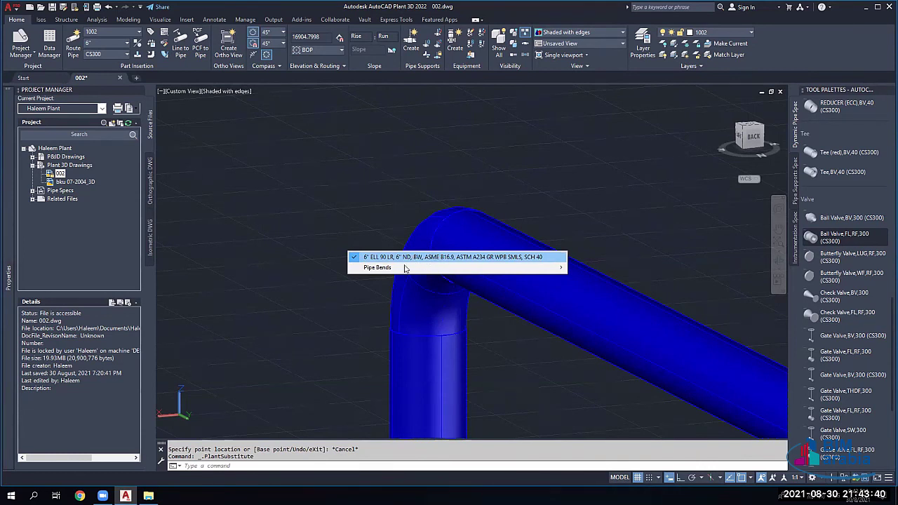
mouse_move(424, 267)
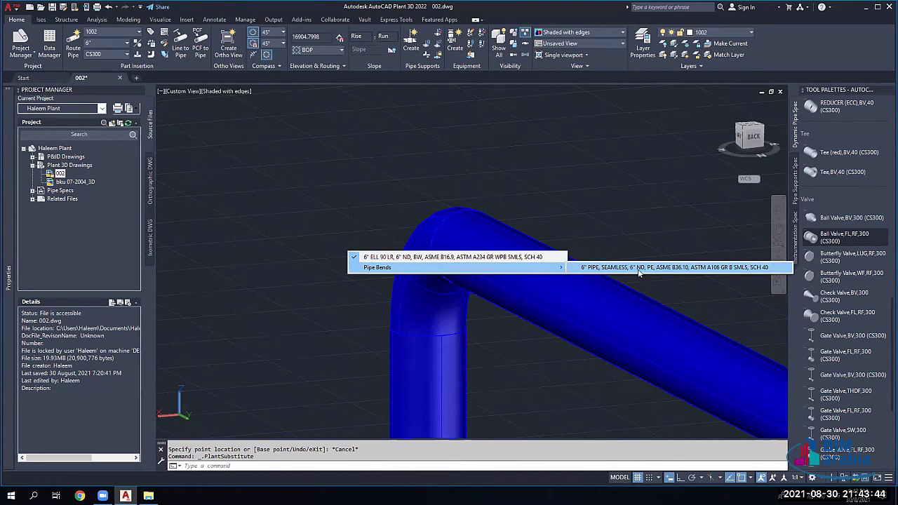
key(Escape)
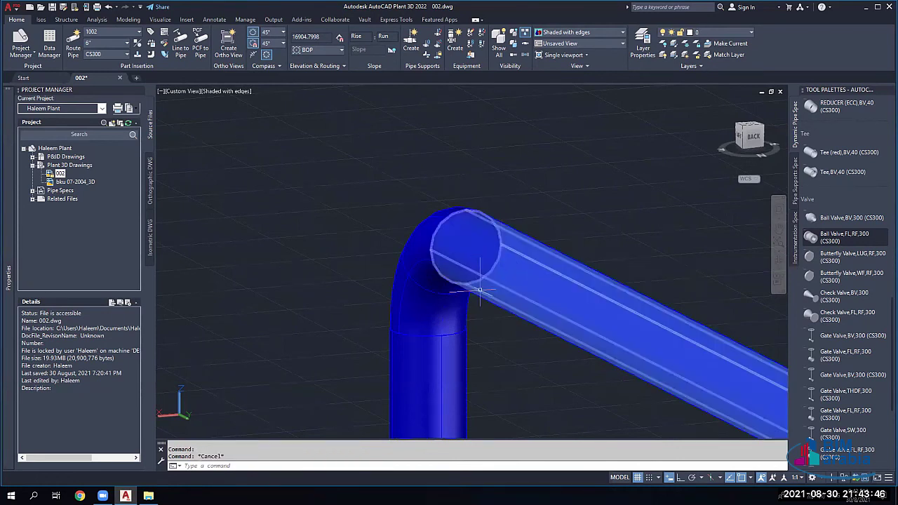
Step: Start routing a new pipe upward from the elbow's open end
scroll(480, 290, down, 2)
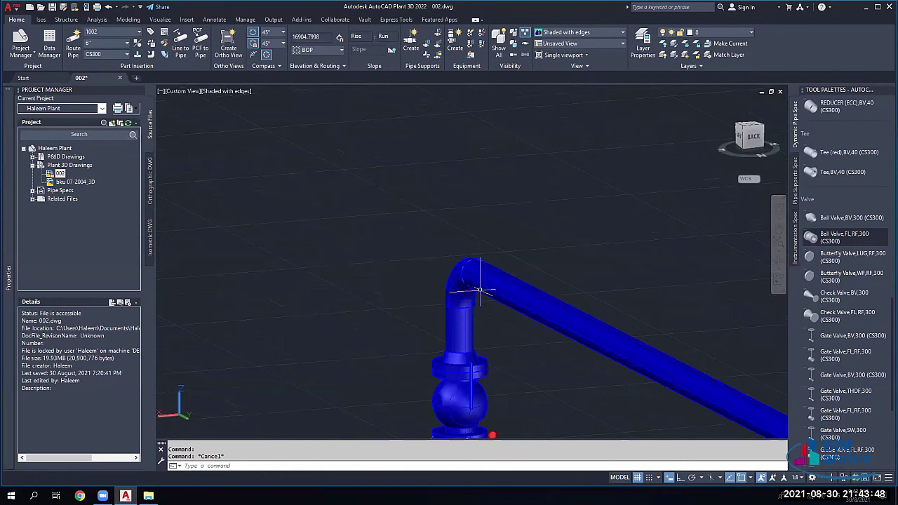
scroll(480, 291, up, 2)
click(477, 281)
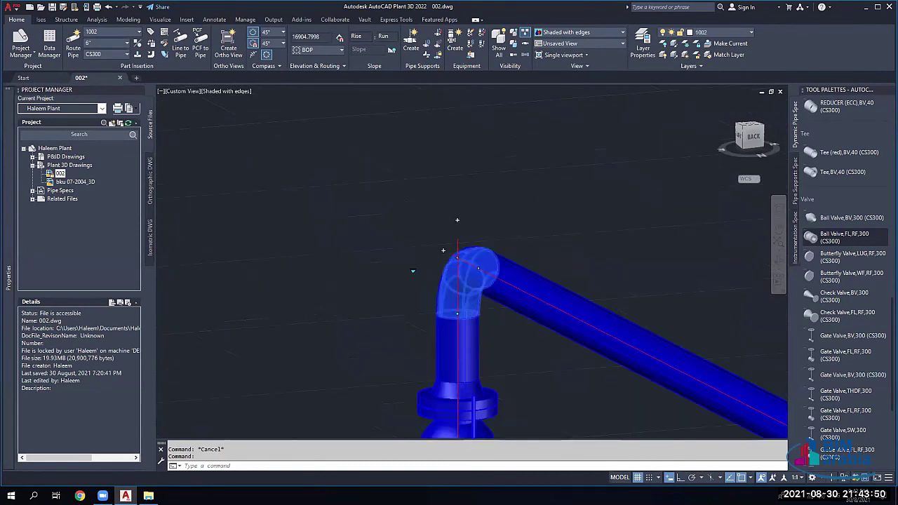
scroll(463, 282, up, 2)
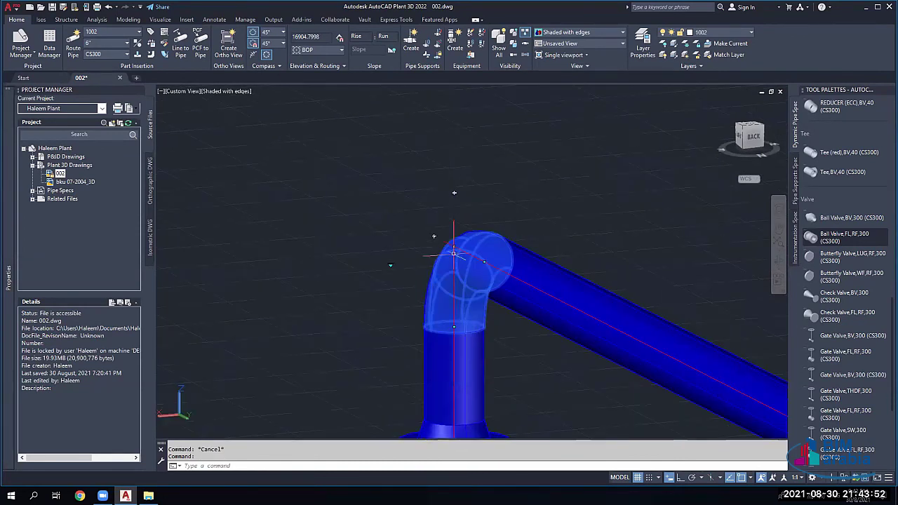
shift+middle_drag(458, 194, 424, 105)
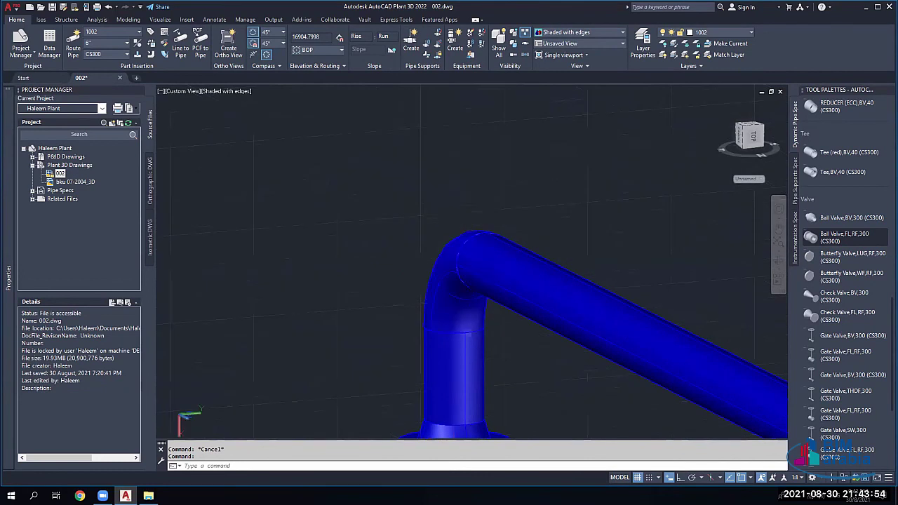
click(458, 235)
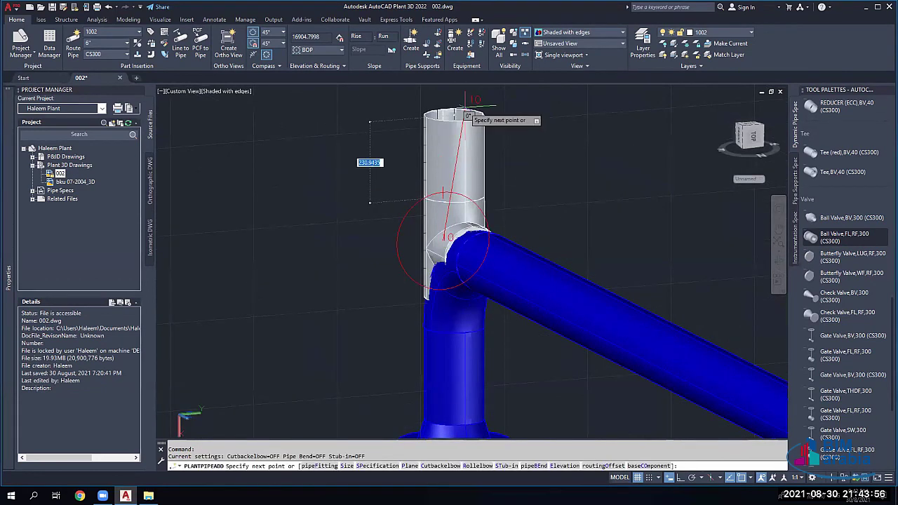
Step: Place the vertical pipe segment above the elbow, end routing, and reframe the valve and tank
click(465, 114)
key(Escape)
shift+middle_drag(463, 130, 524, 236)
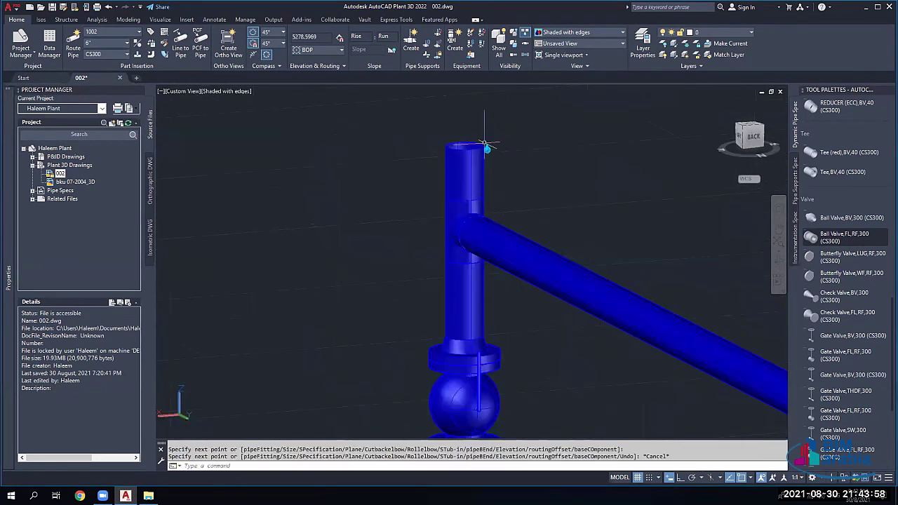
scroll(519, 140, down, 2)
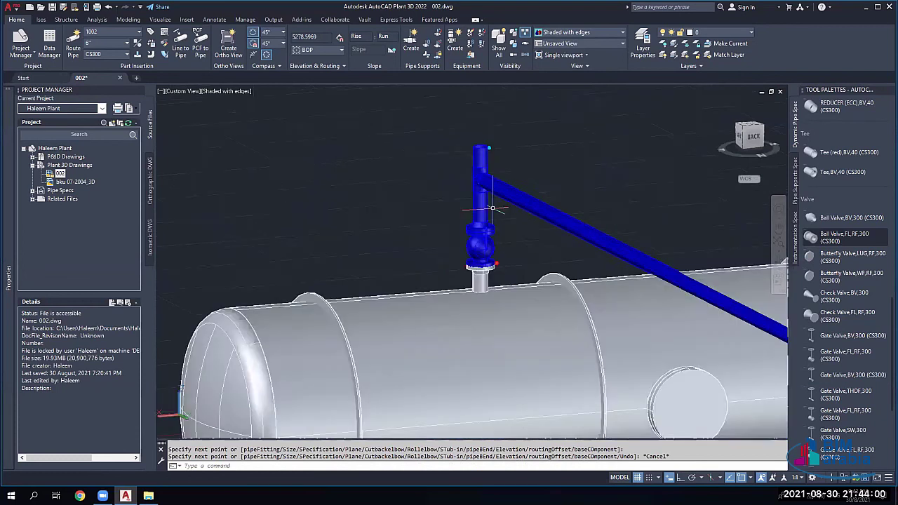
scroll(519, 140, up, 4)
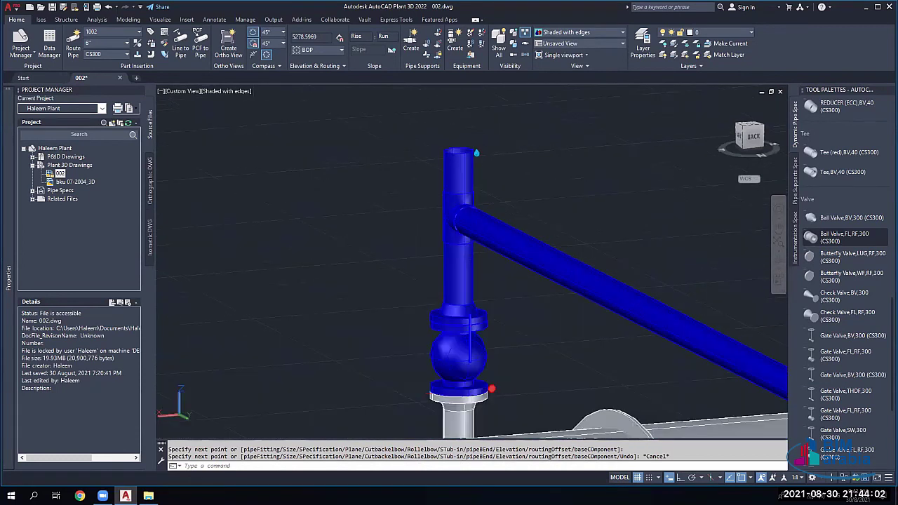
scroll(466, 169, down, 3)
scroll(525, 260, down, 4)
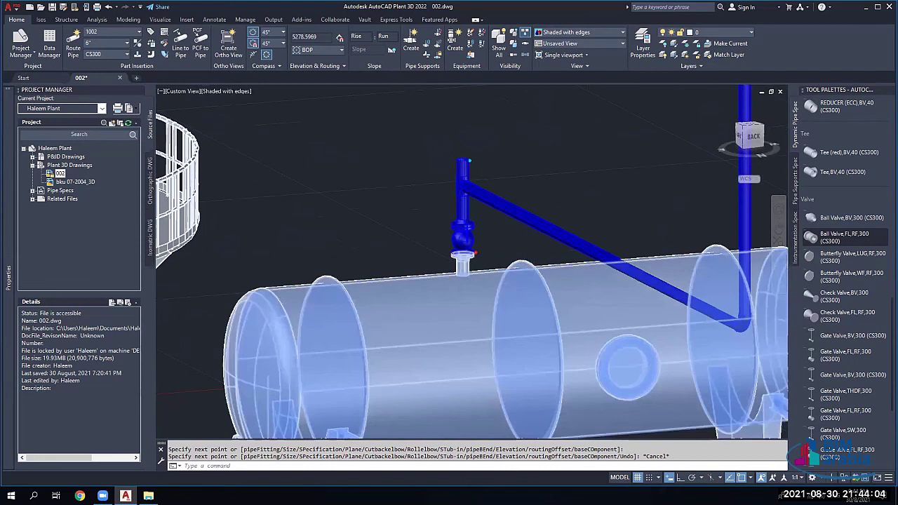
middle_drag(567, 331, 539, 291)
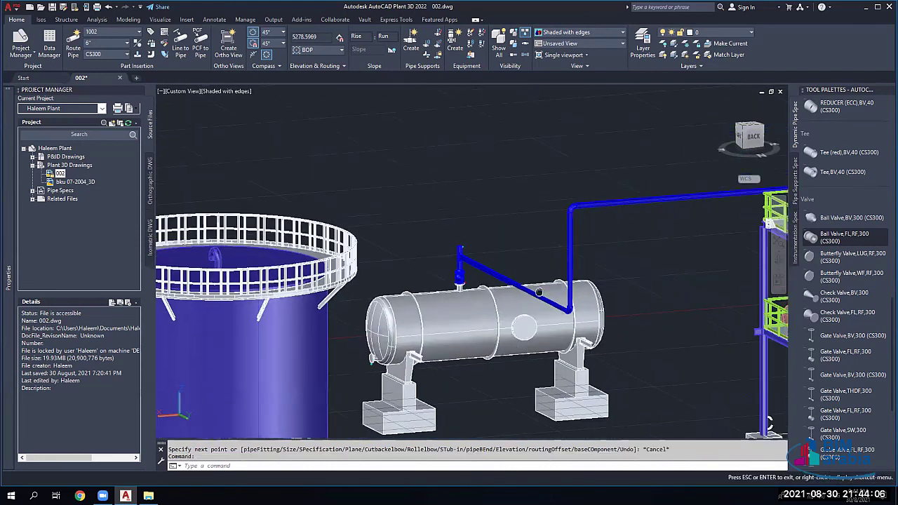
key(Escape)
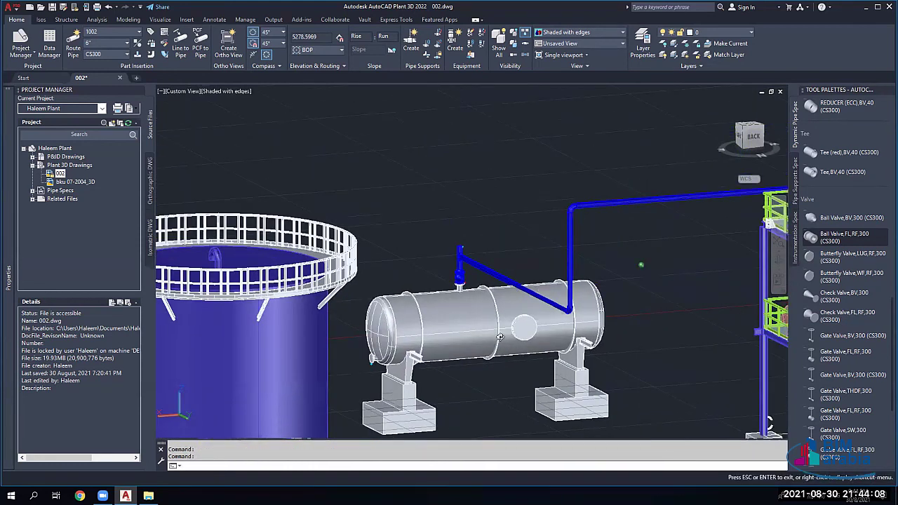
Step: Bring the whole vessel into view and select the vertical pipe at the run's low corner
scroll(500, 336, down, 4)
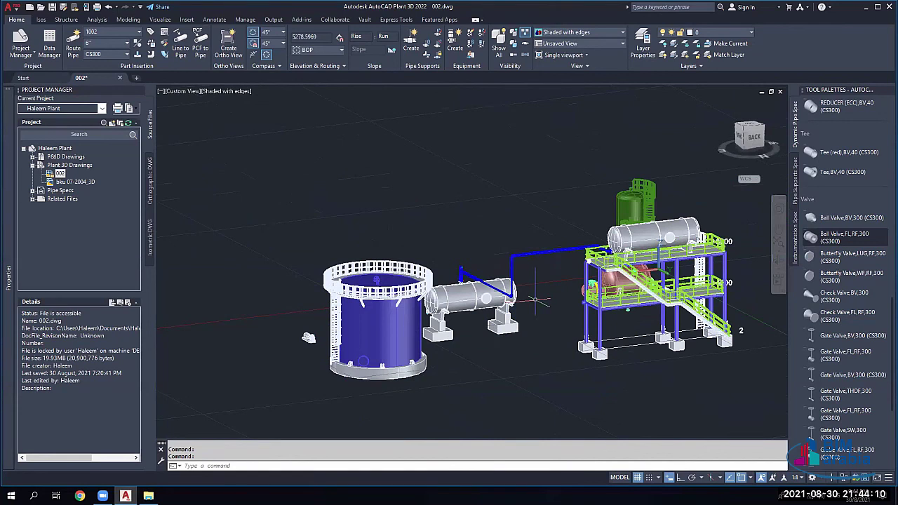
shift+middle_drag(536, 300, 539, 330)
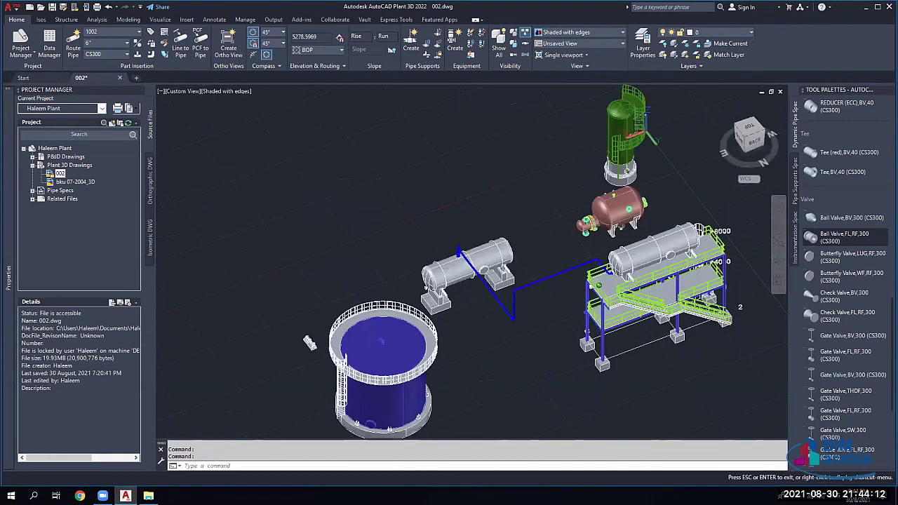
scroll(616, 377, up, 3)
scroll(361, 320, up, 3)
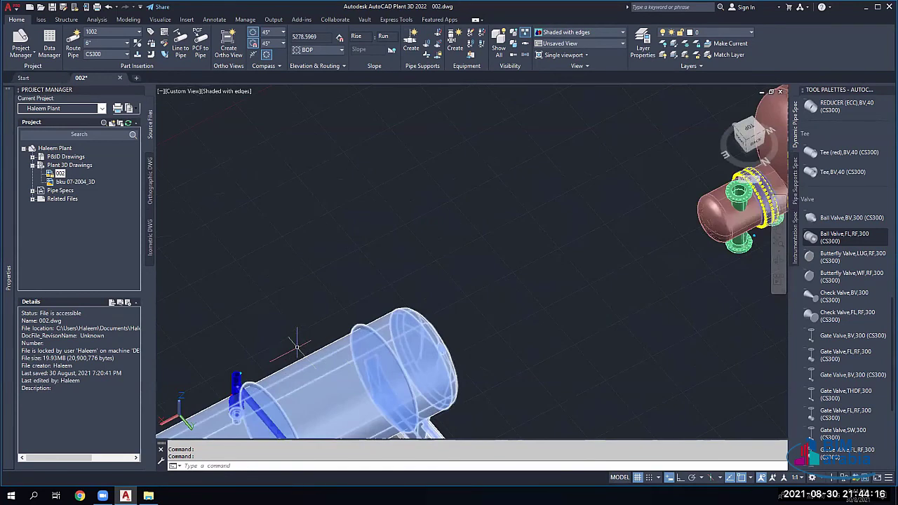
middle_drag(297, 345, 435, 267)
scroll(432, 274, up, 3)
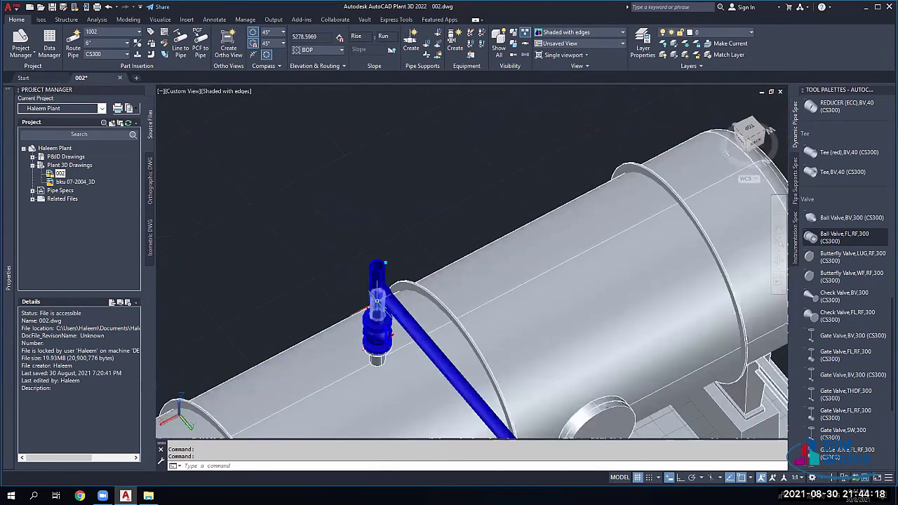
scroll(378, 300, down, 4)
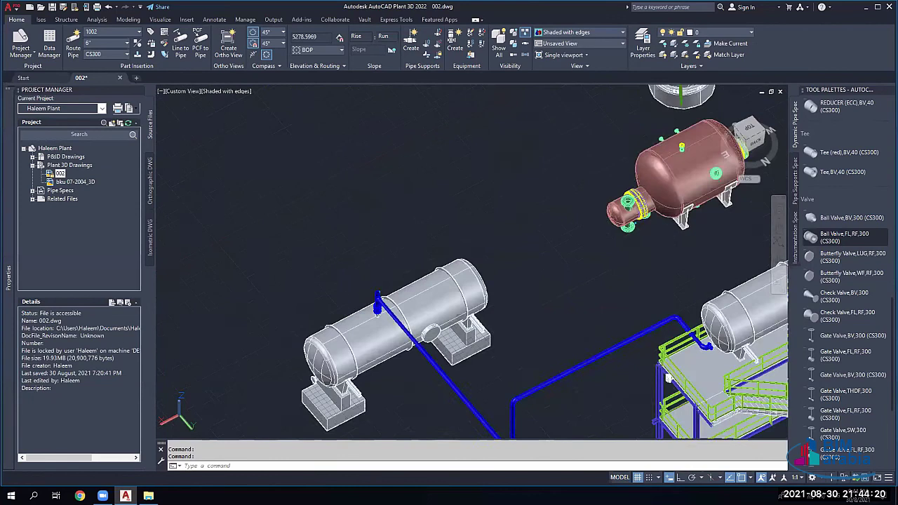
scroll(501, 339, up, 5)
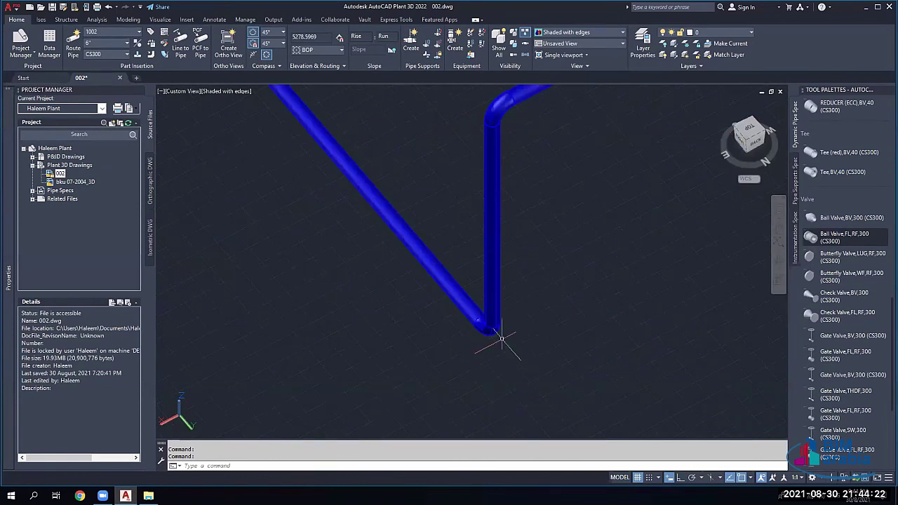
click(491, 323)
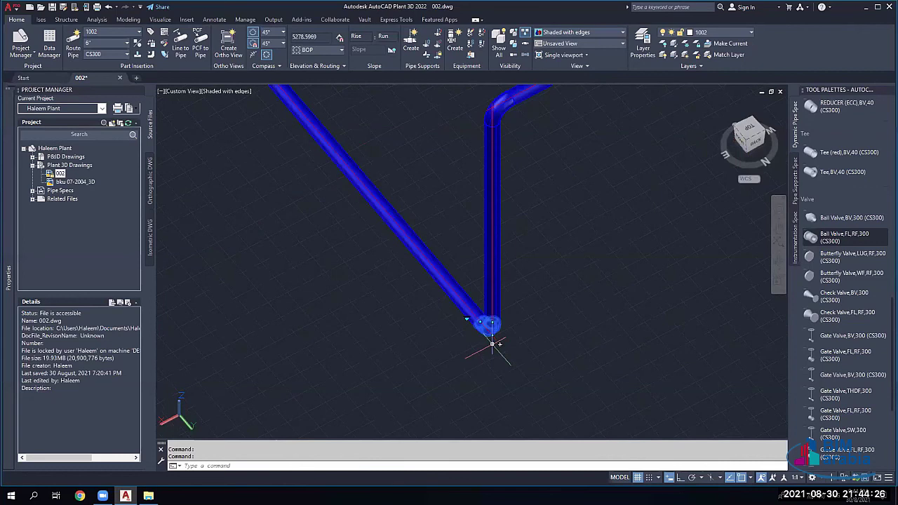
scroll(536, 357, down, 5)
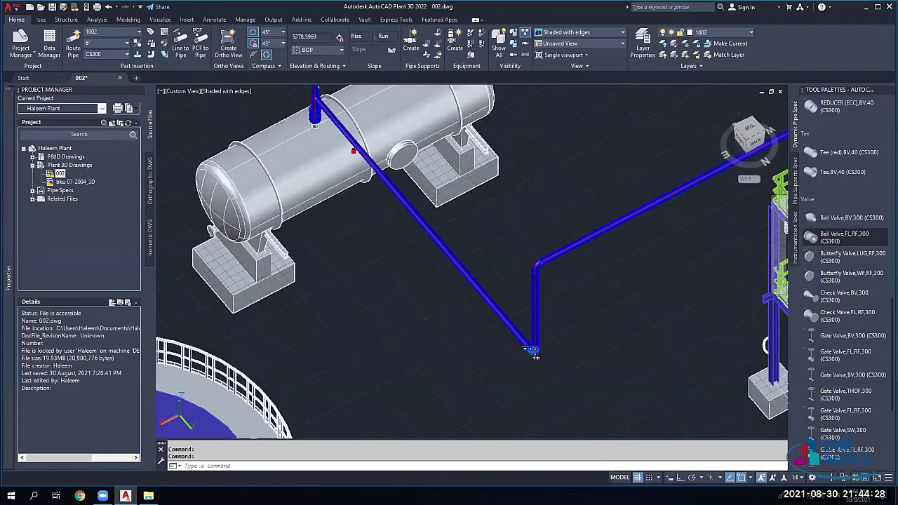
shift+middle_drag(535, 357, 536, 355)
scroll(536, 357, up, 4)
Step: Move the sloped pipe's end to a TOP elevation of 4000 and inspect the resulting riser
click(628, 377)
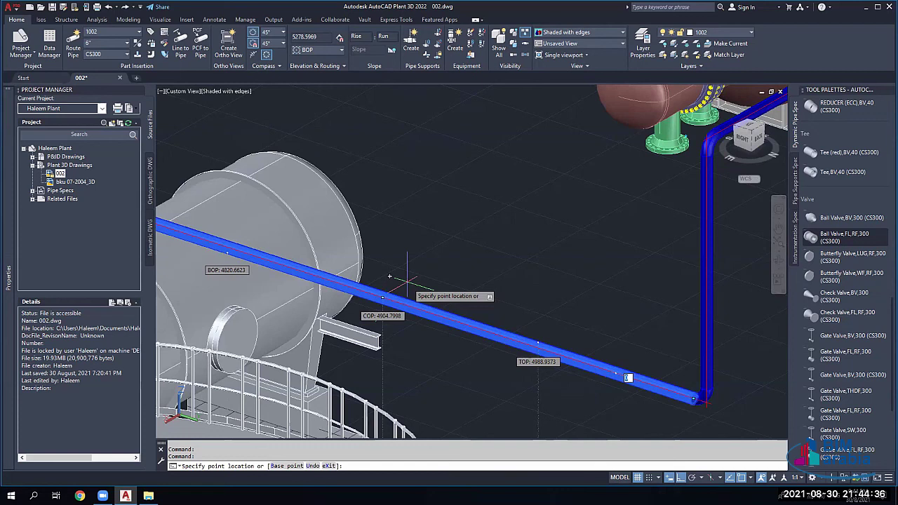
key(Tab)
key(Tab)
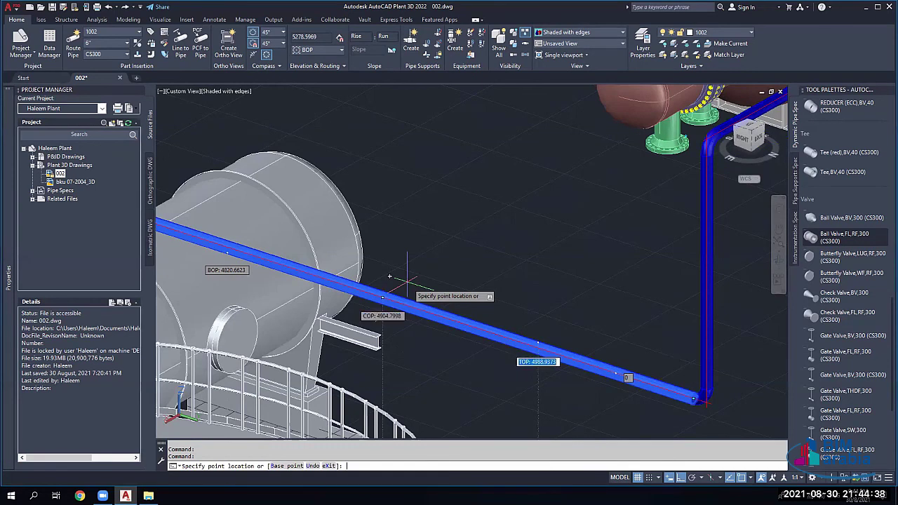
text(4000)
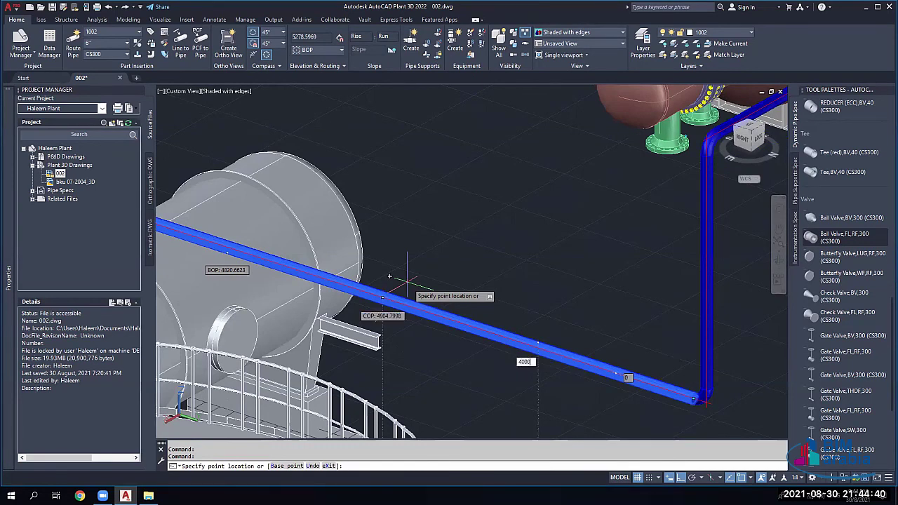
key(Return)
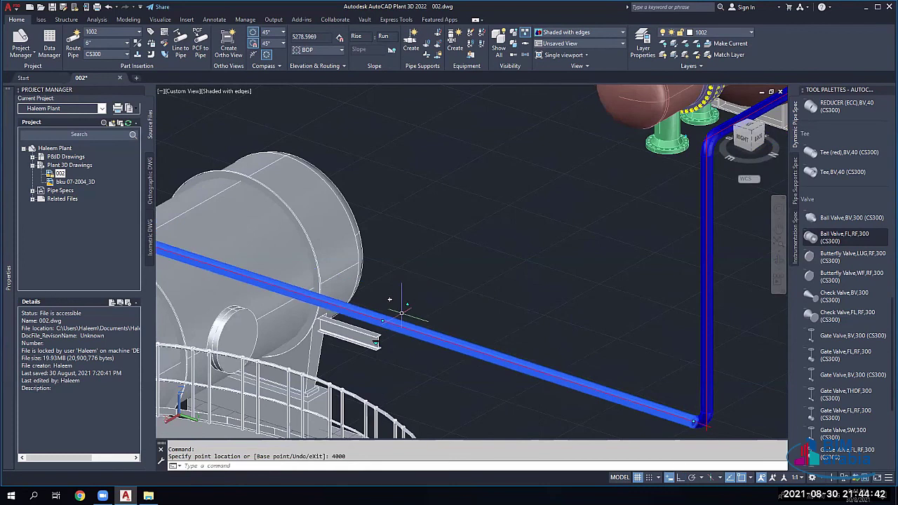
scroll(401, 312, down, 2)
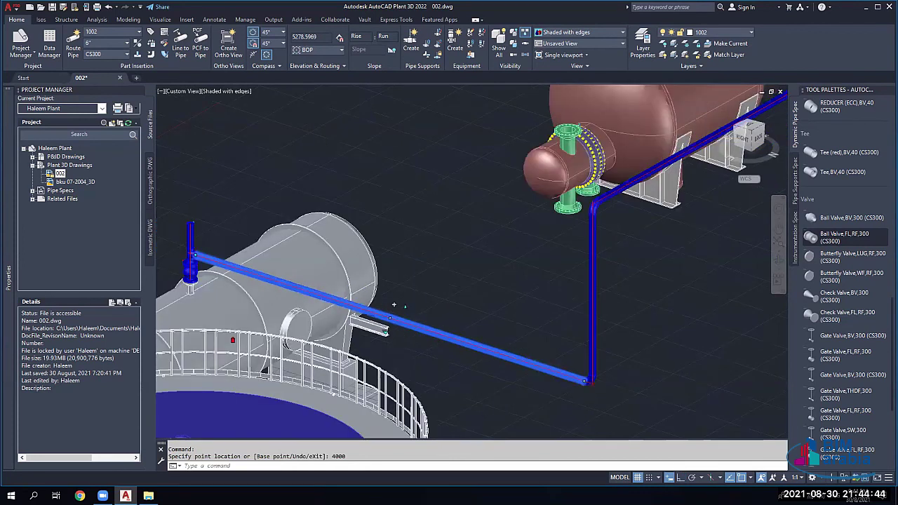
shift+middle_drag(394, 306, 546, 317)
scroll(404, 310, up, 3)
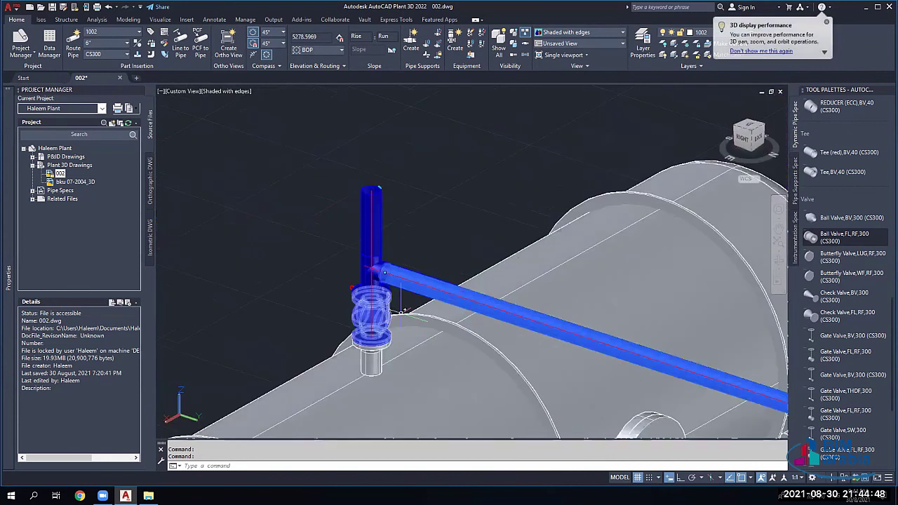
scroll(379, 298, up, 3)
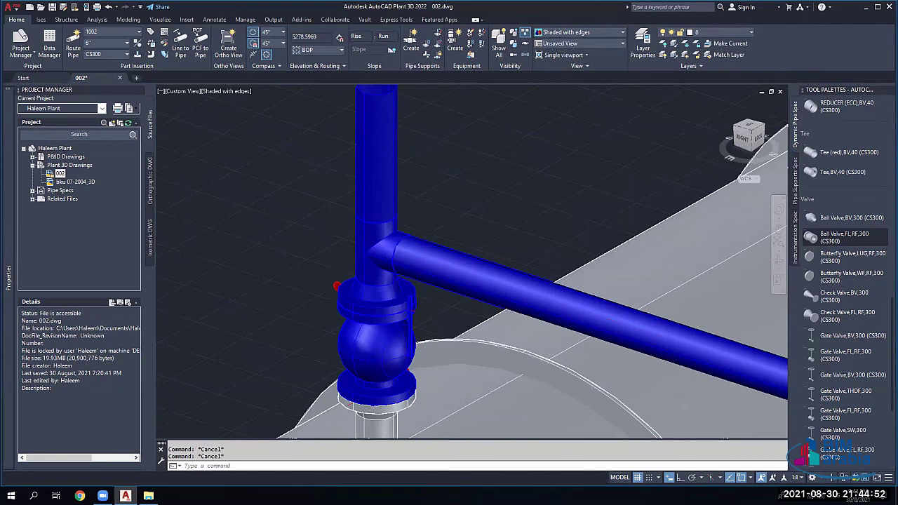
scroll(430, 288, down, 3)
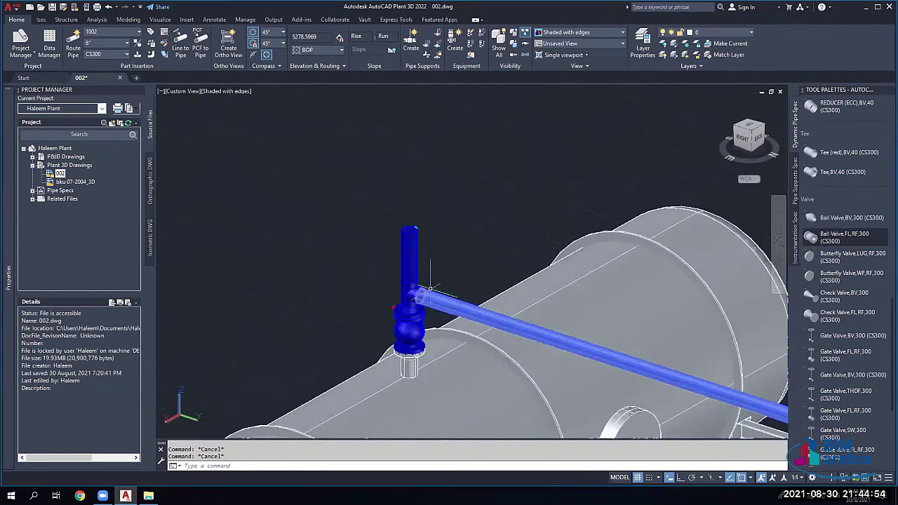
scroll(430, 289, up, 4)
scroll(430, 293, down, 2)
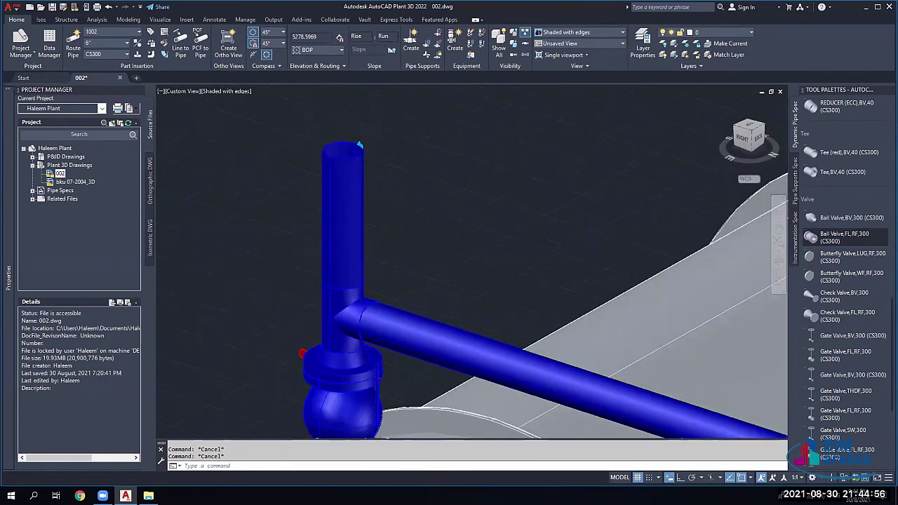
middle_drag(334, 308, 342, 234)
Step: Leave pan mode and undo the 4000 elevation change
scroll(366, 279, down, 1)
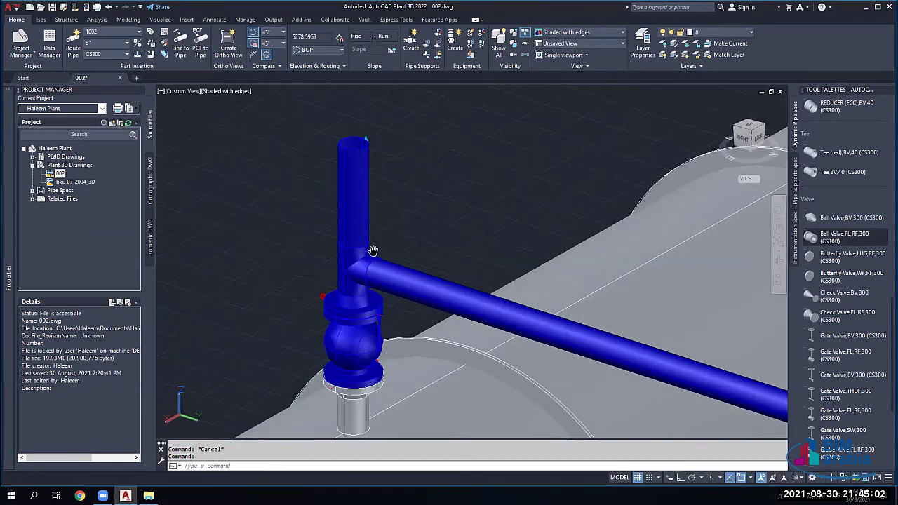
right_click(400, 223)
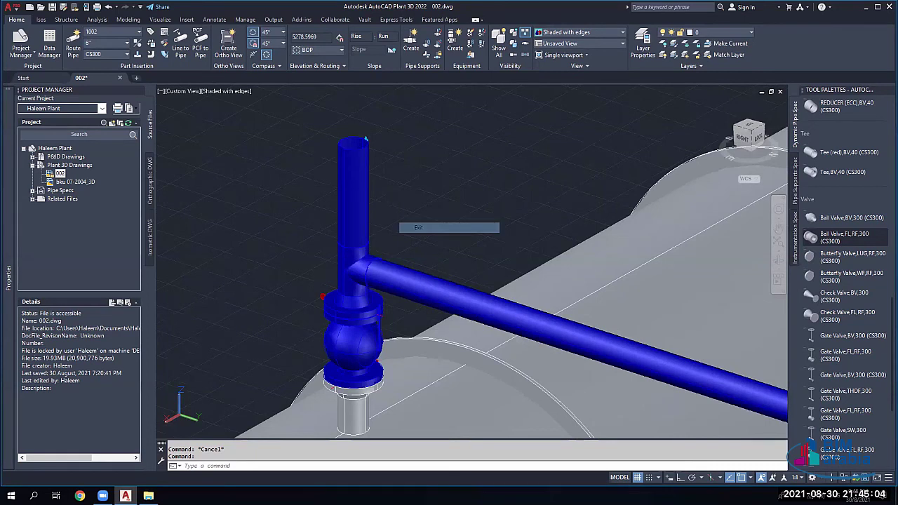
click(418, 228)
scroll(389, 271, down, 1)
scroll(389, 271, up, 2)
scroll(392, 267, down, 1)
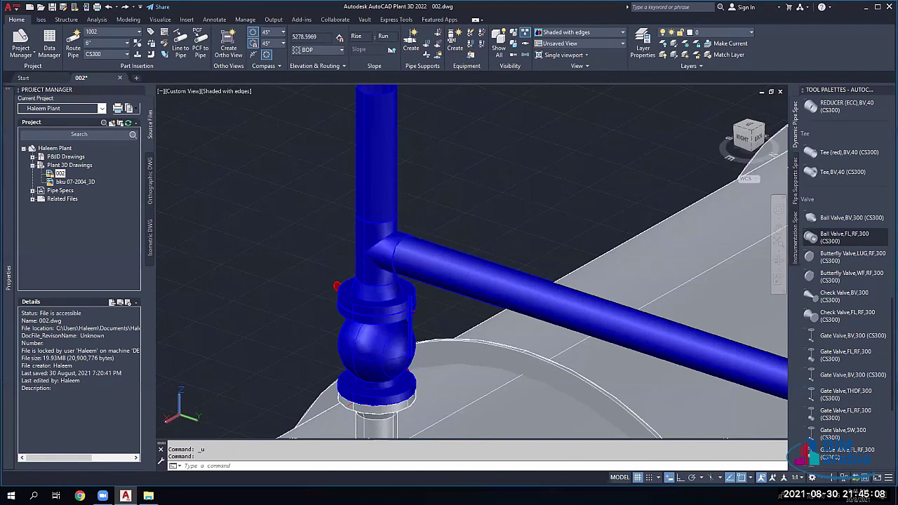
scroll(390, 271, down, 4)
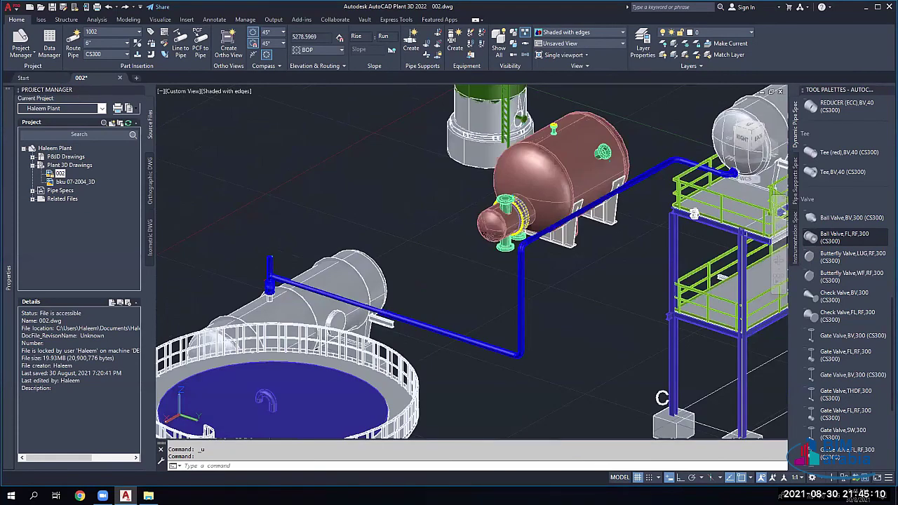
Step: Orbit around the pink vessel and pipe run to re-inspect the valve and elbow
scroll(390, 272, up, 4)
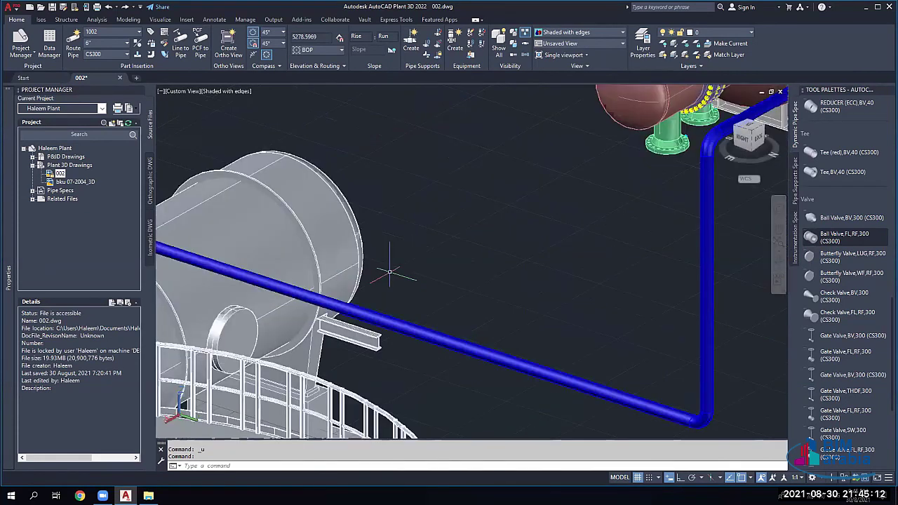
scroll(390, 271, down, 4)
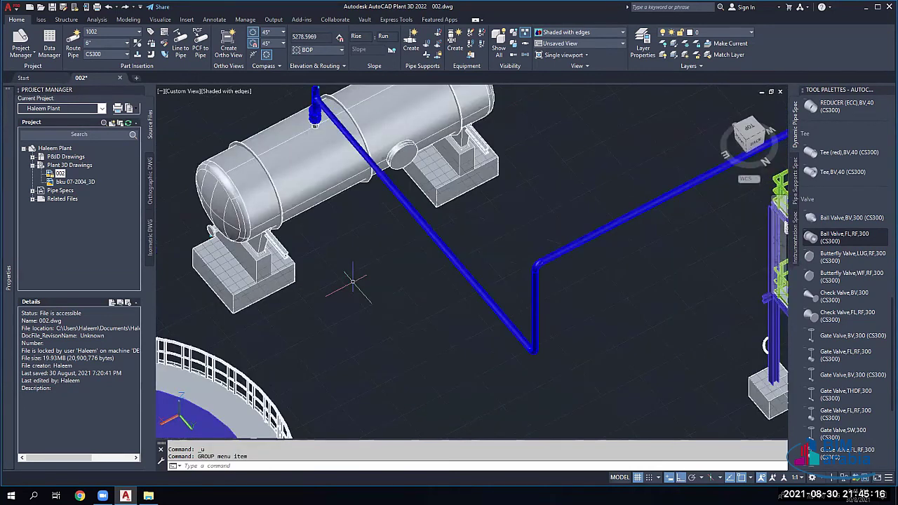
middle_drag(353, 281, 405, 268)
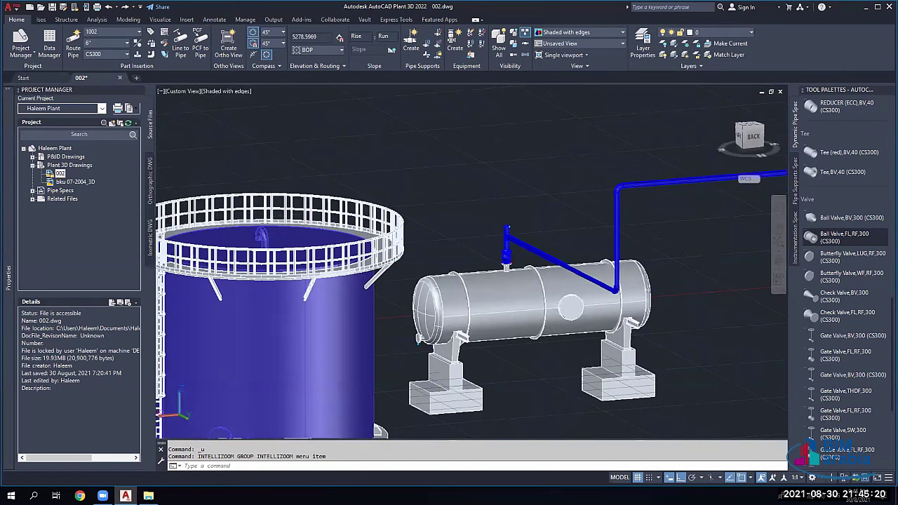
scroll(513, 238, up, 5)
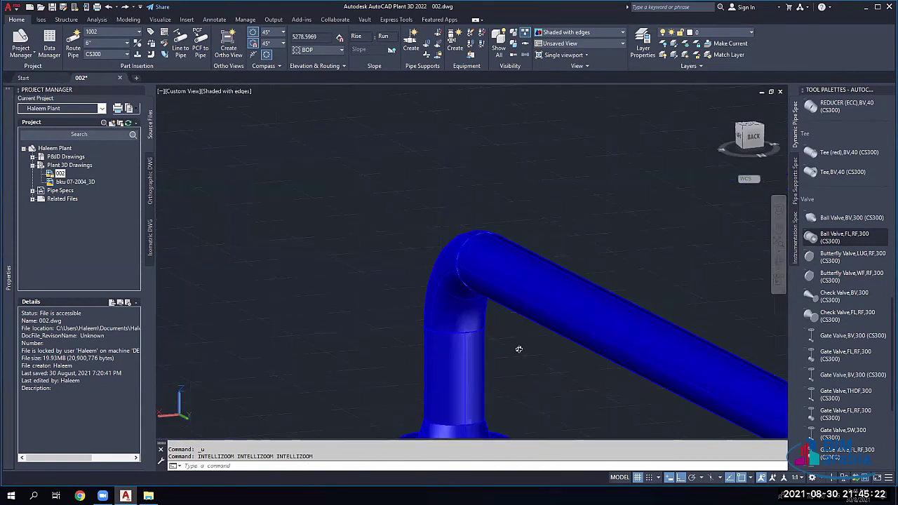
scroll(477, 331, down, 5)
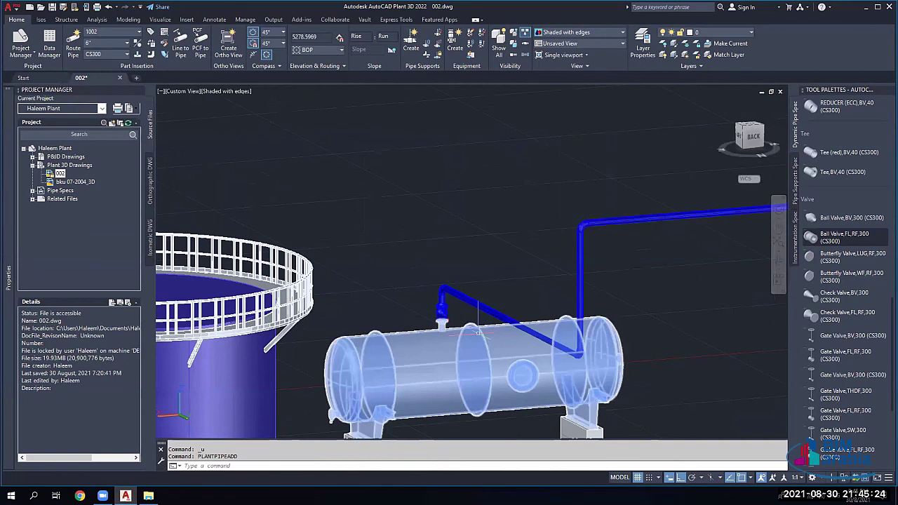
shift+middle_drag(477, 331, 547, 353)
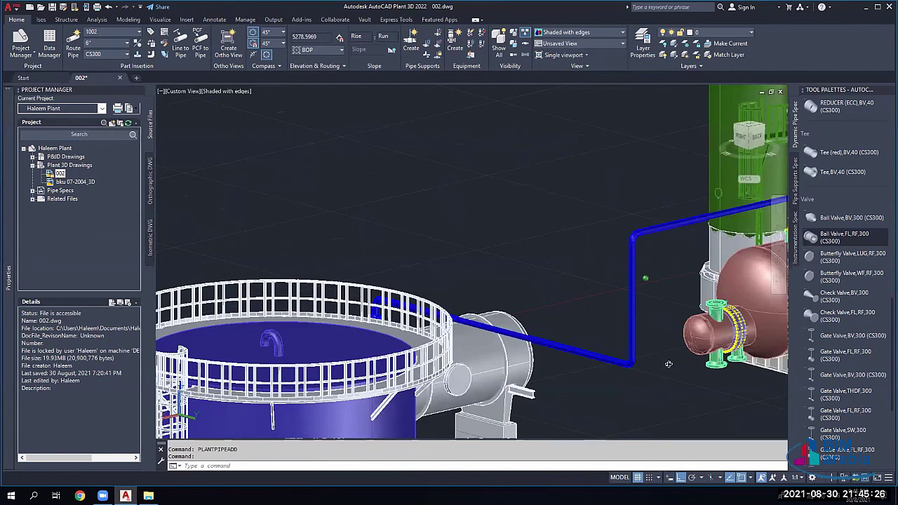
shift+middle_drag(478, 324, 597, 339)
Step: Delete the short vertical pipe above the valve
key(Escape)
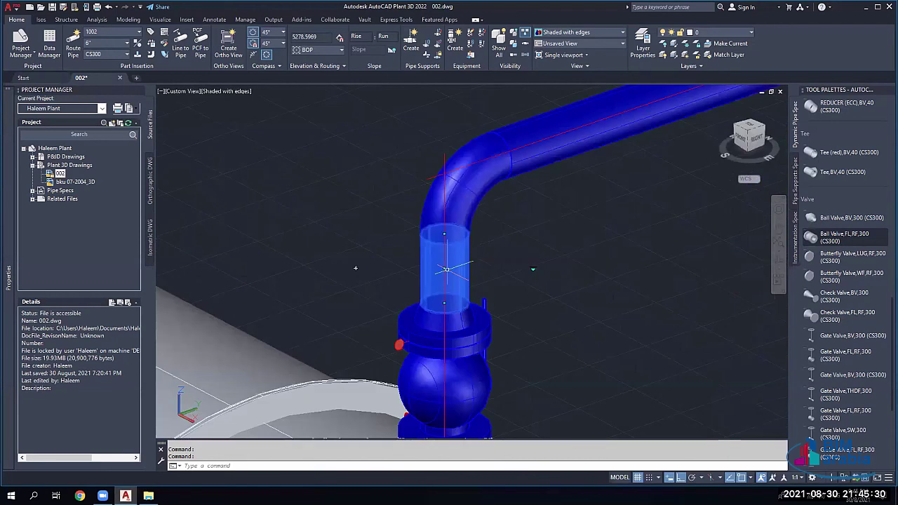
scroll(446, 268, down, 5)
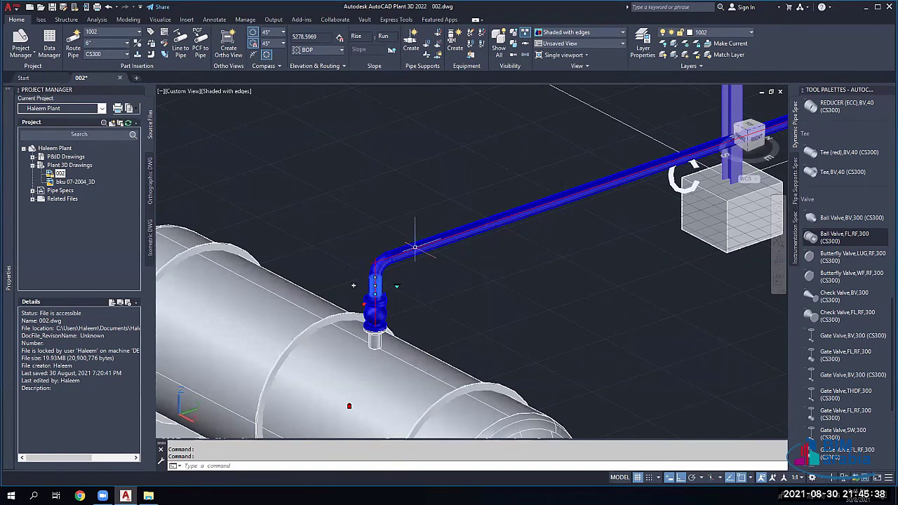
scroll(415, 247, up, 2)
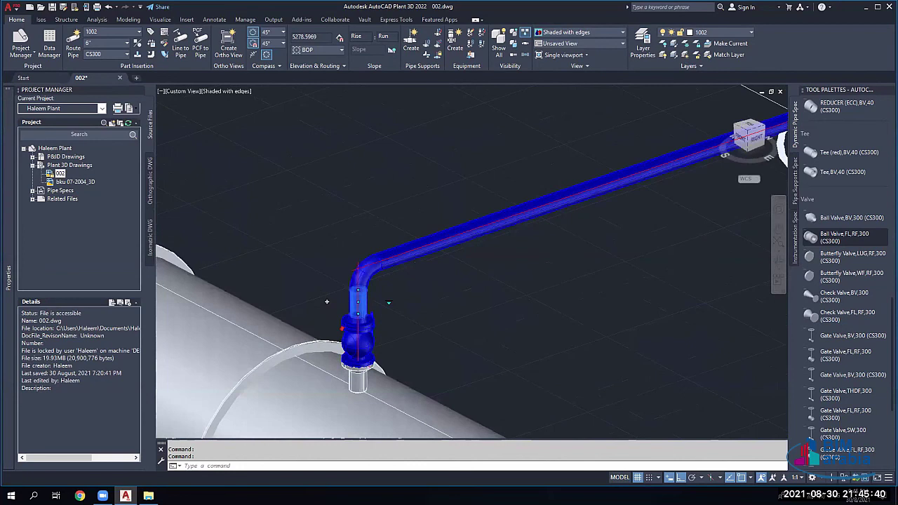
scroll(359, 286, down, 2)
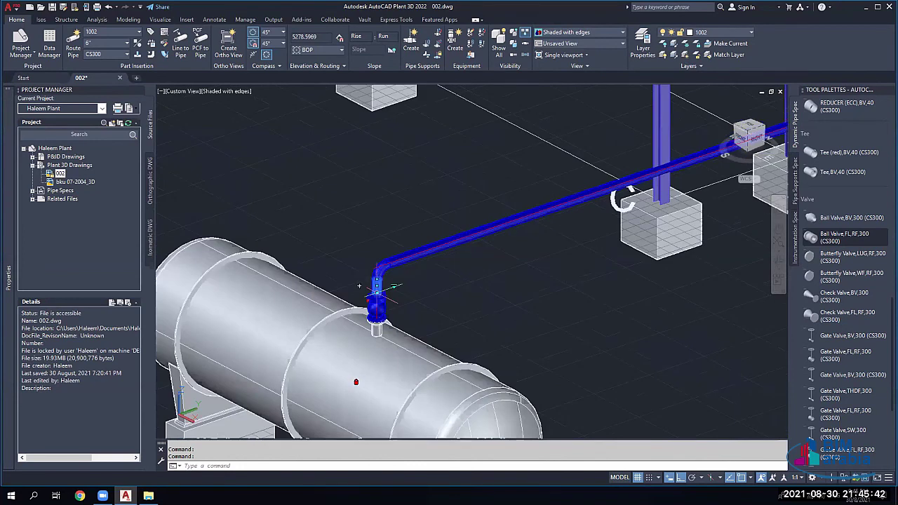
scroll(358, 285, up, 3)
key(Delete)
Step: Route a pipe from the elbow's open end straight down onto the valve's top port
click(365, 186)
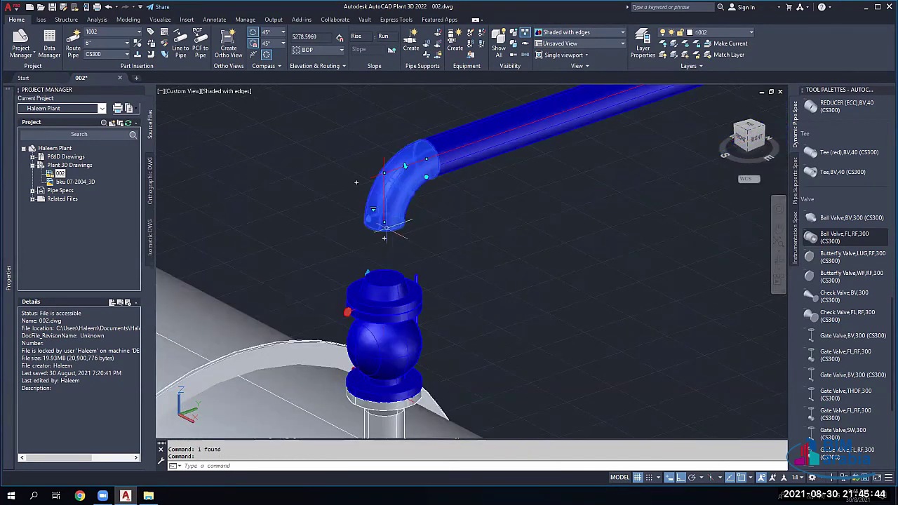
click(384, 238)
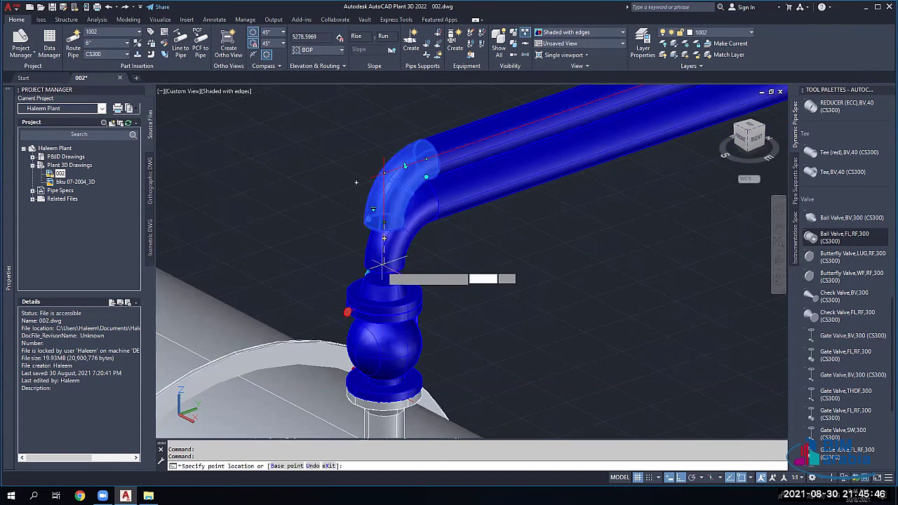
click(382, 279)
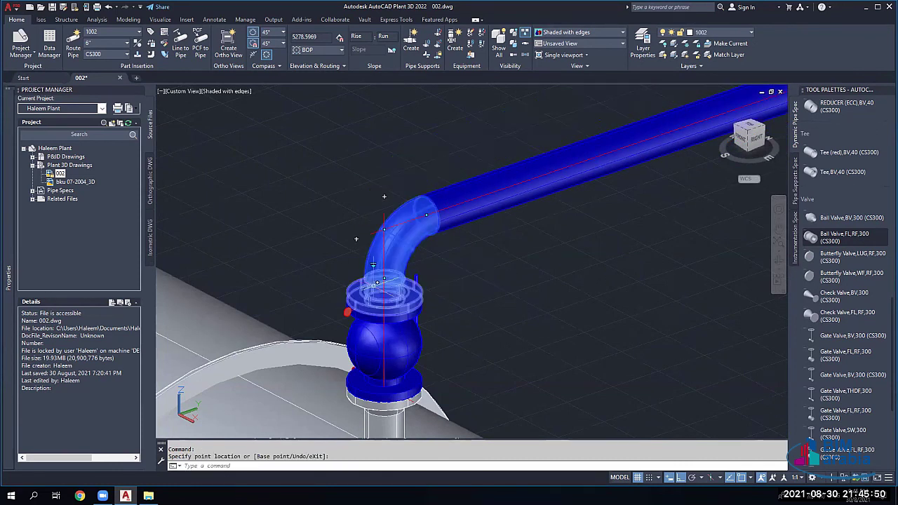
scroll(388, 257, down, 2)
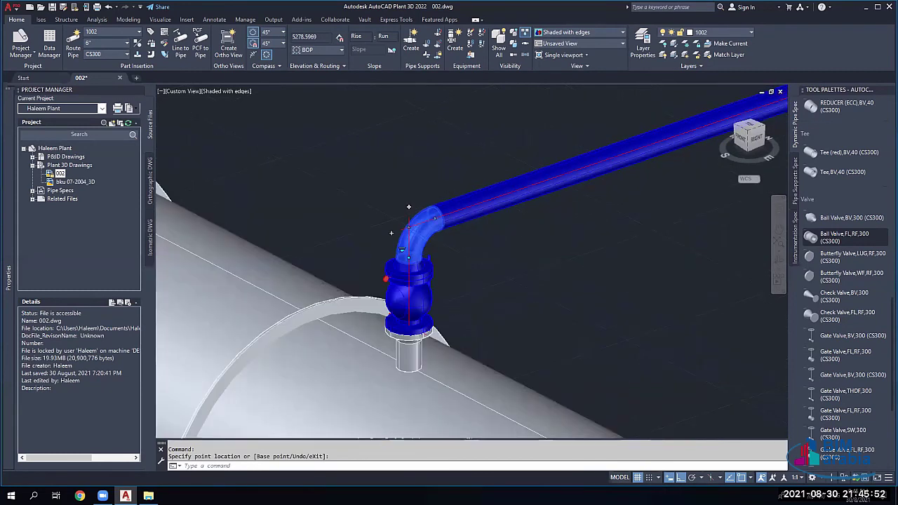
key(Escape)
scroll(409, 207, down, 3)
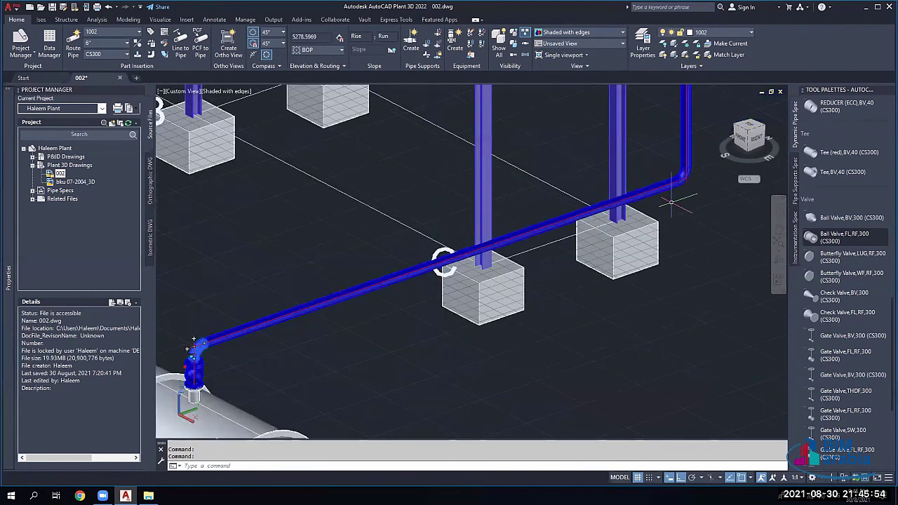
middle_drag(672, 203, 786, 126)
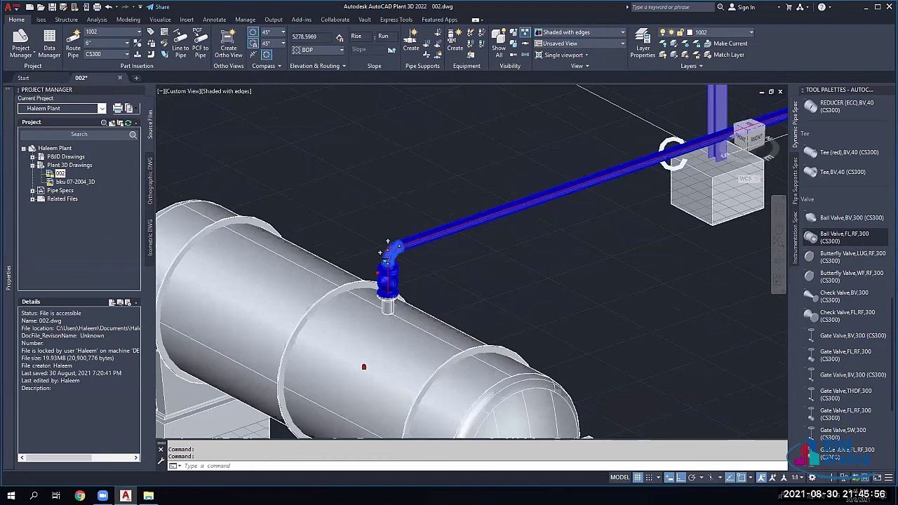
key(Escape)
key(Escape)
scroll(386, 281, up, 3)
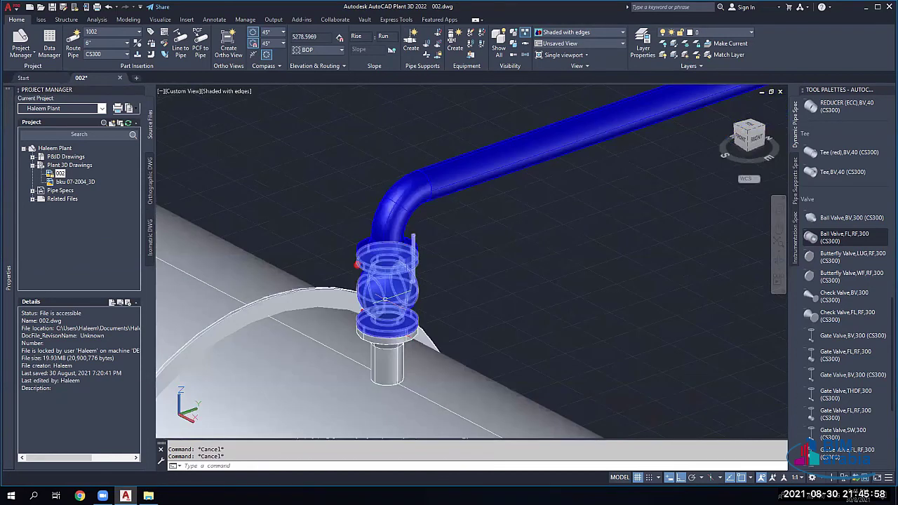
Step: Select the valve on the vessel nozzle and follow the pipe run toward the supports
scroll(385, 299, down, 5)
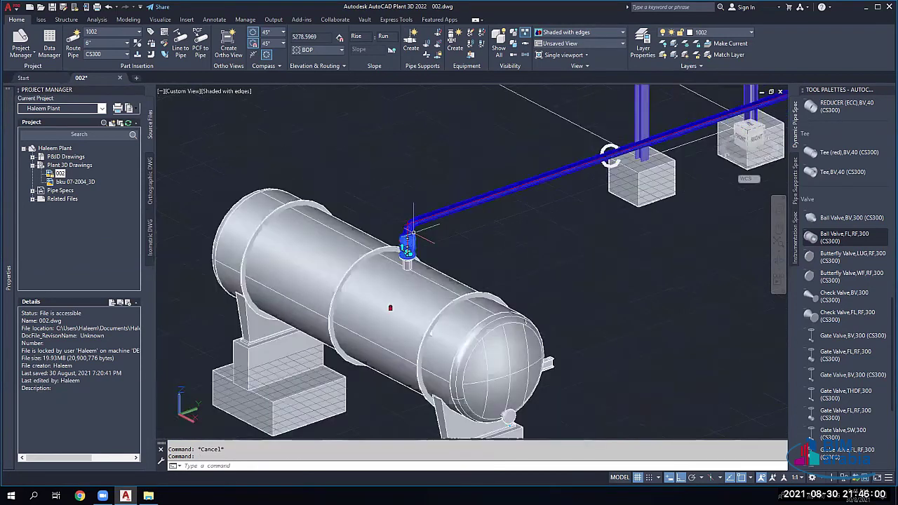
scroll(420, 308, up, 6)
click(420, 309)
scroll(420, 309, down, 3)
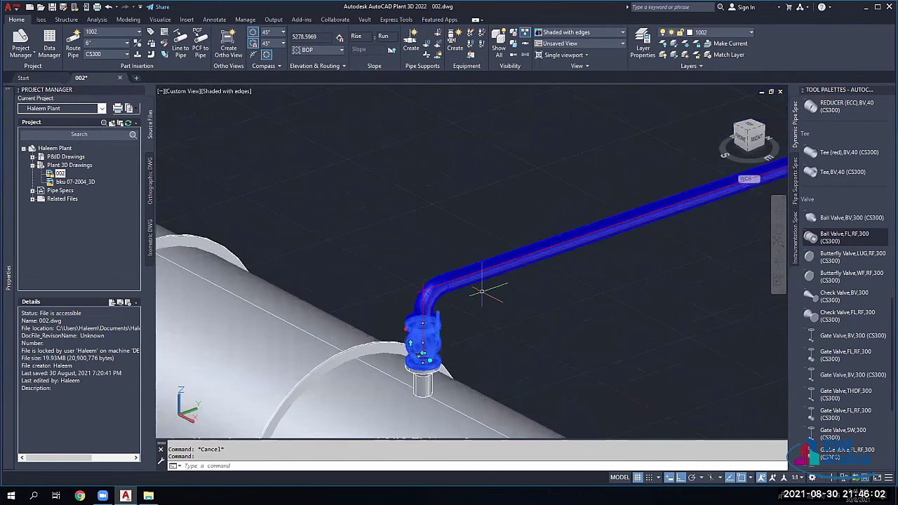
middle_drag(481, 291, 324, 315)
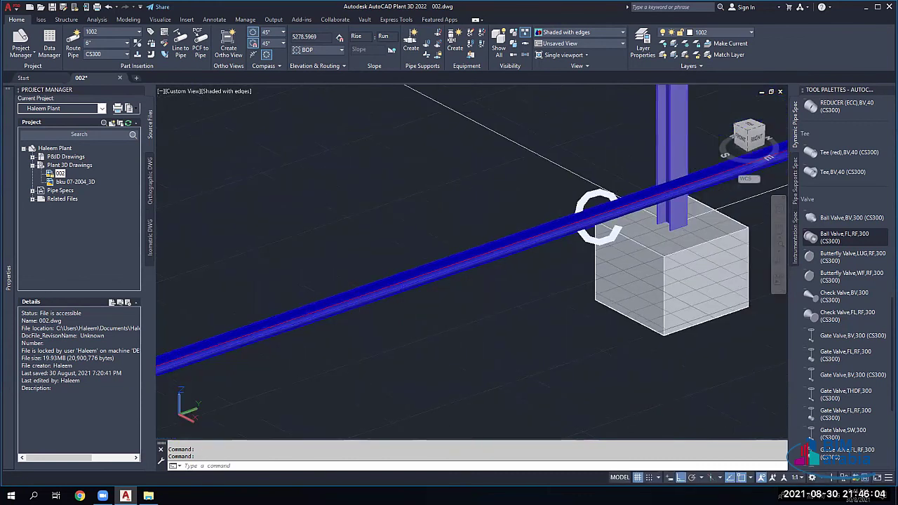
scroll(323, 316, down, 2)
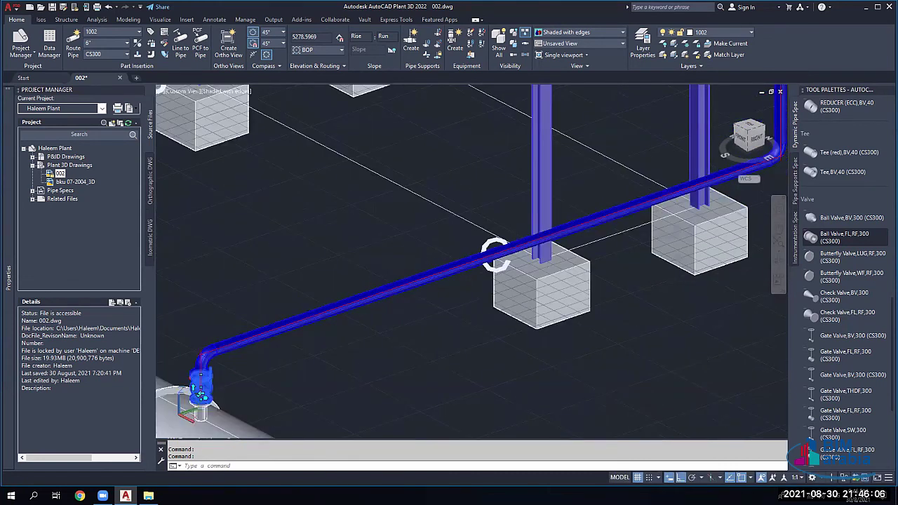
middle_drag(496, 256, 253, 315)
scroll(253, 315, up, 2)
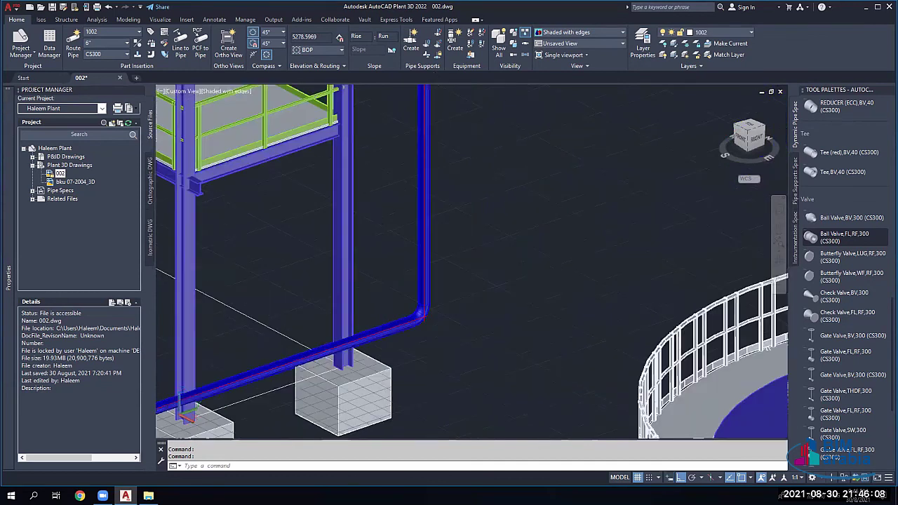
shift+middle_drag(186, 416, 391, 199)
scroll(391, 199, down, 2)
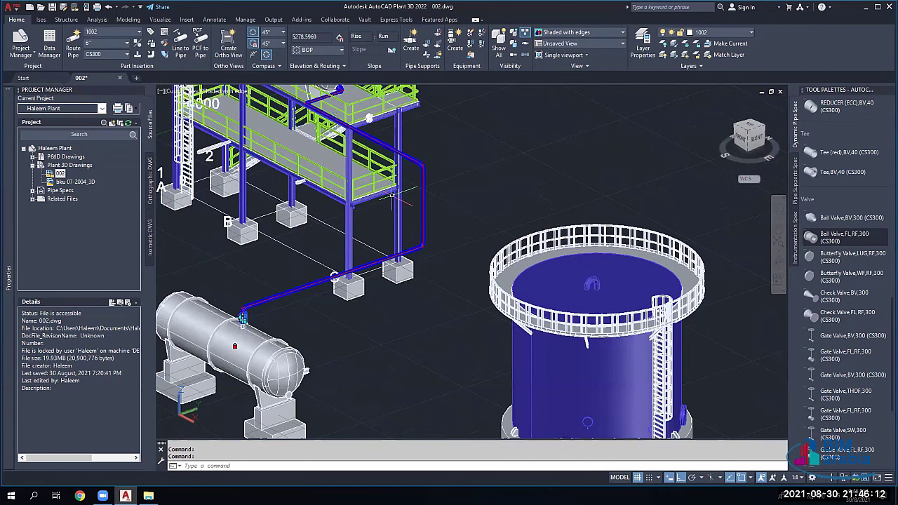
scroll(391, 198, up, 1)
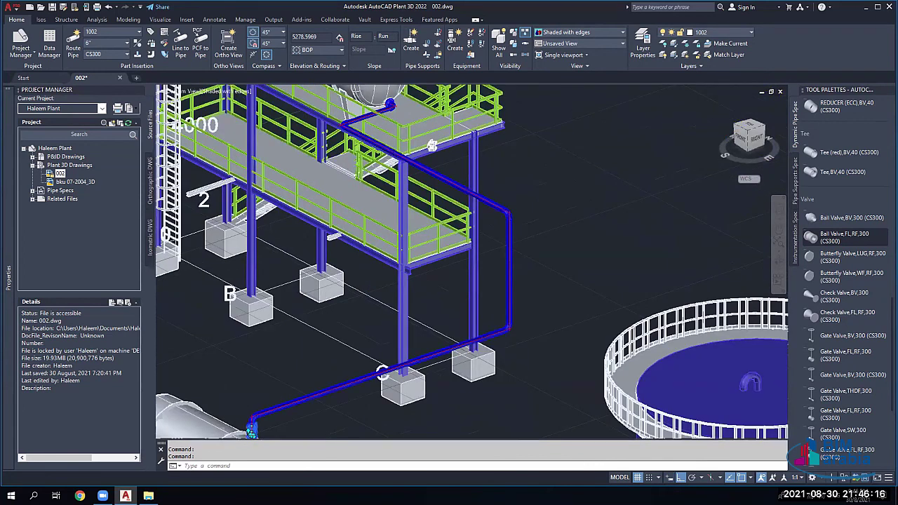
scroll(470, 259, down, 2)
Step: Orbit and zoom to view the storage tank from the front
shift+middle_drag(420, 267, 316, 253)
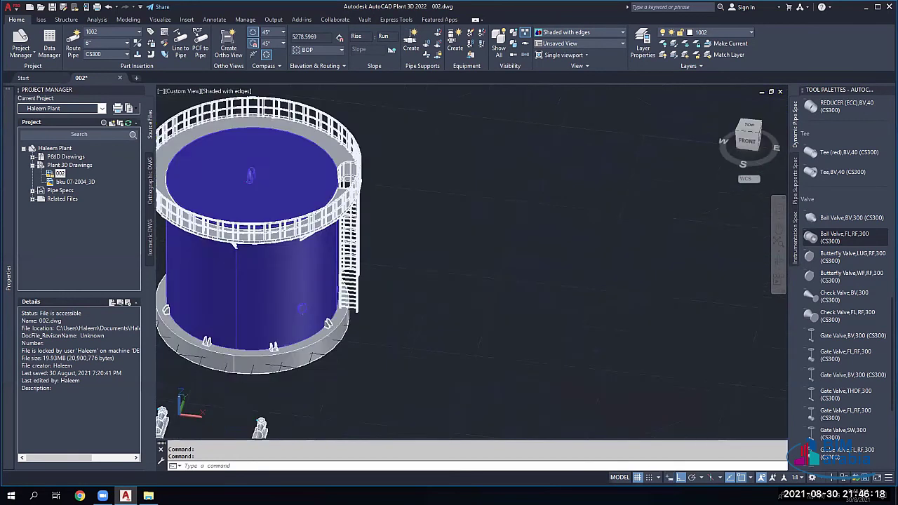
scroll(309, 231, down, 1)
scroll(338, 230, down, 2)
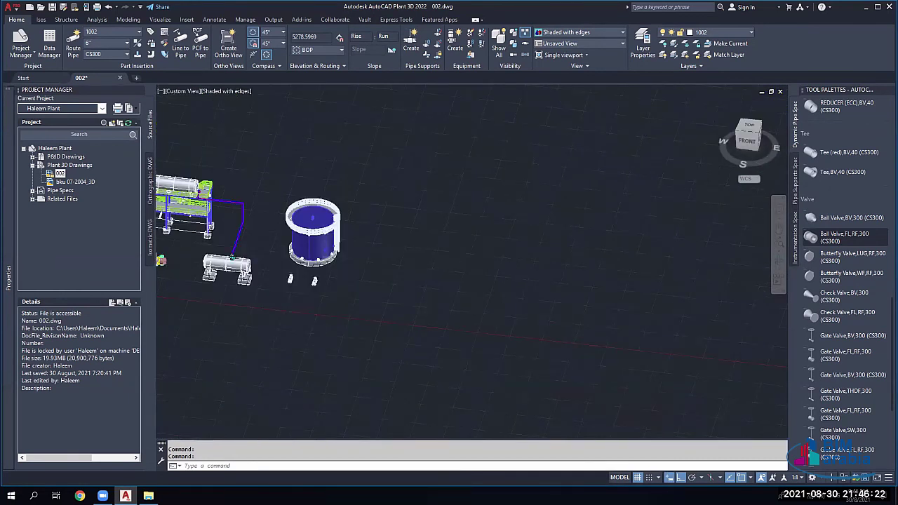
scroll(338, 242, down, 1)
scroll(235, 235, up, 5)
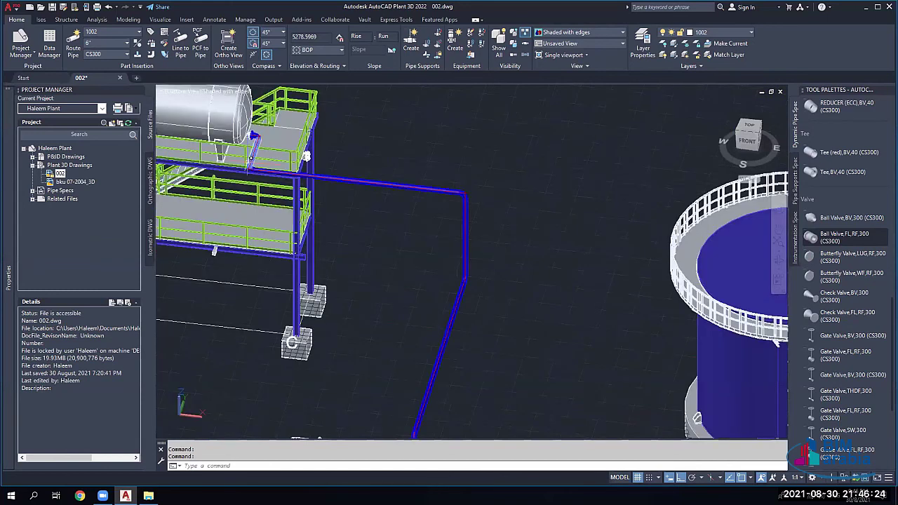
scroll(376, 262, up, 1)
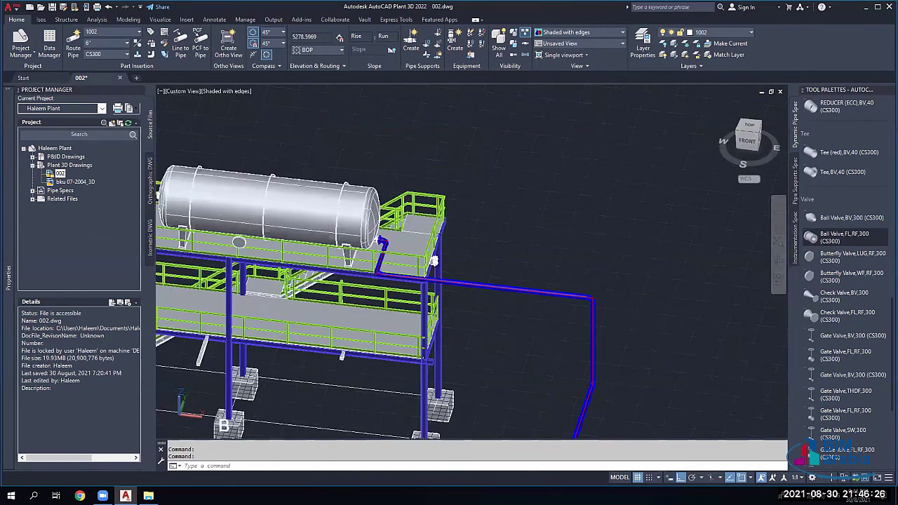
scroll(380, 242, up, 5)
scroll(382, 204, up, 2)
Step: Erase the riser's top elbow beside the vessel nozzle
key(Delete)
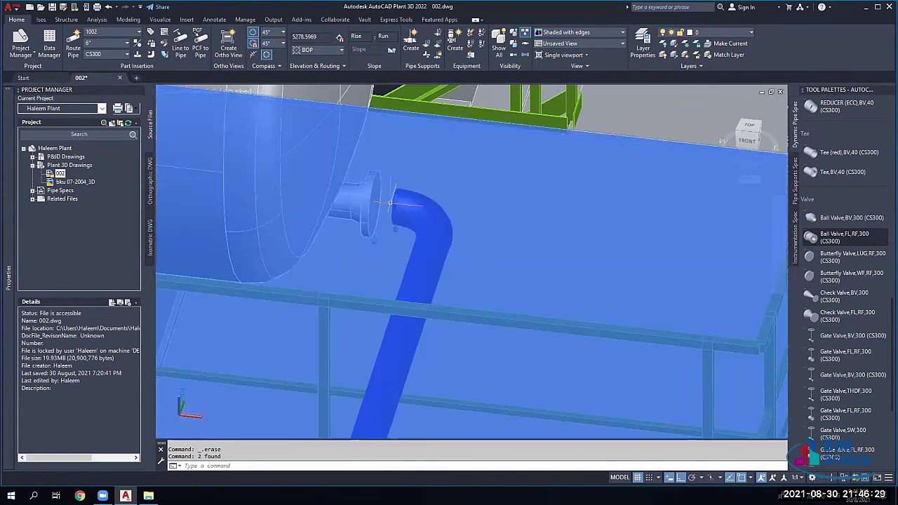
click(398, 203)
key(Escape)
click(398, 204)
key(Delete)
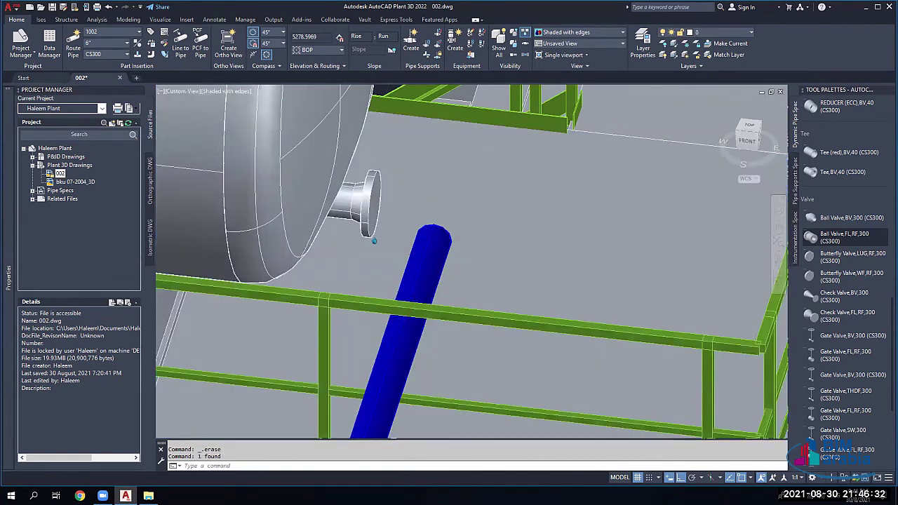
scroll(374, 240, down, 3)
click(401, 259)
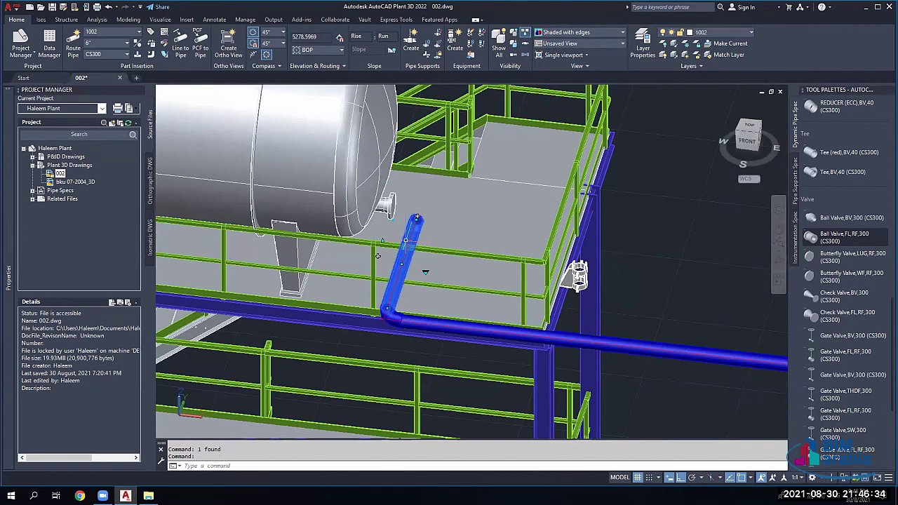
key(Escape)
key(Escape)
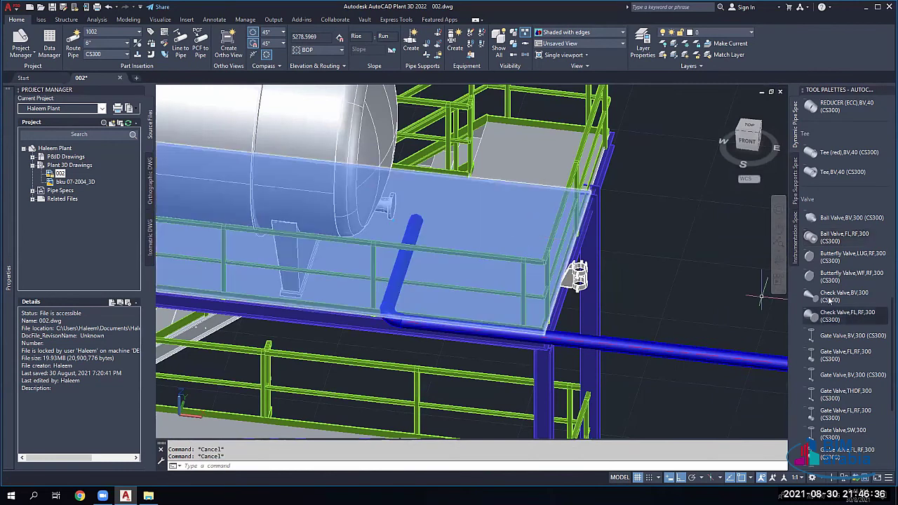
Step: Place a Ball Valve,FL,RF,300 on the vessel nozzle with rotation 0
click(842, 238)
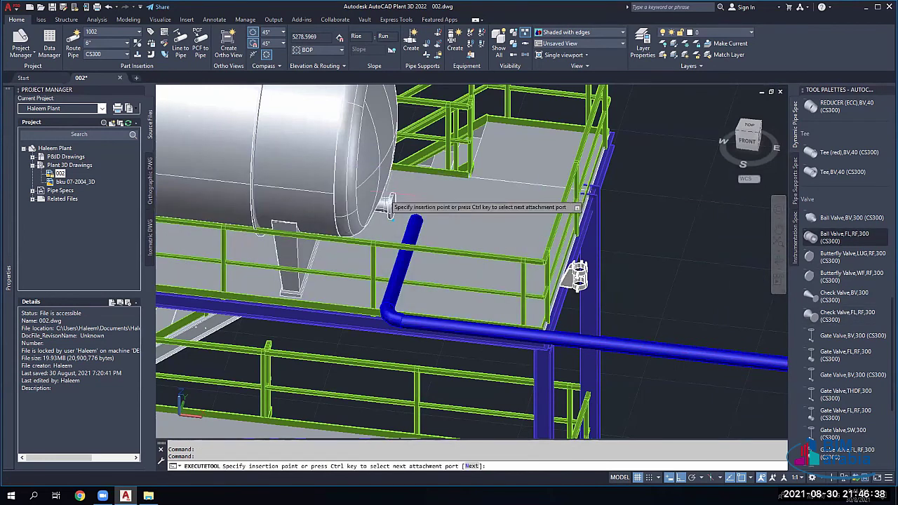
key(ctrl)
click(394, 208)
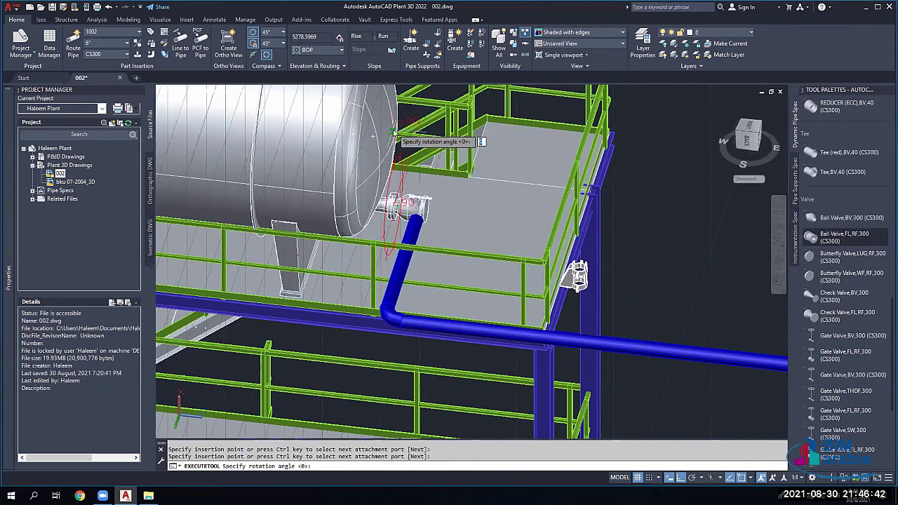
key(Return)
key(Escape)
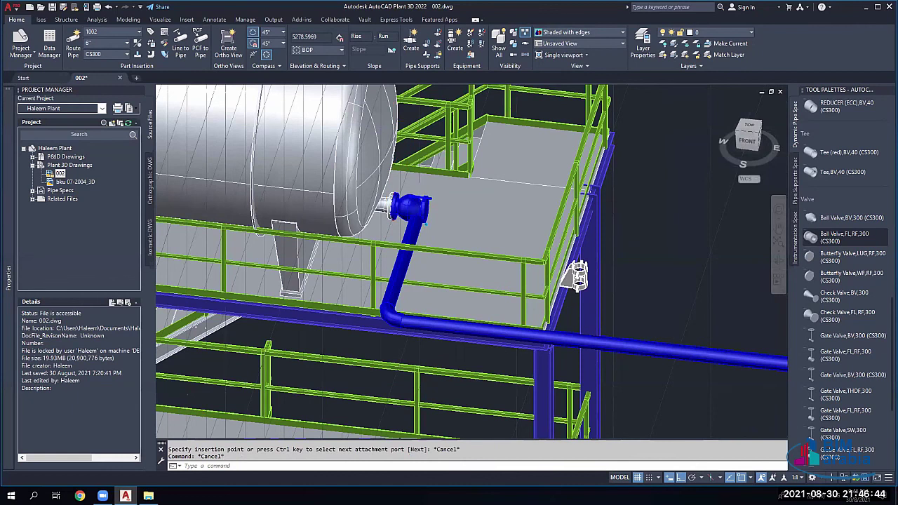
scroll(411, 207, up, 2)
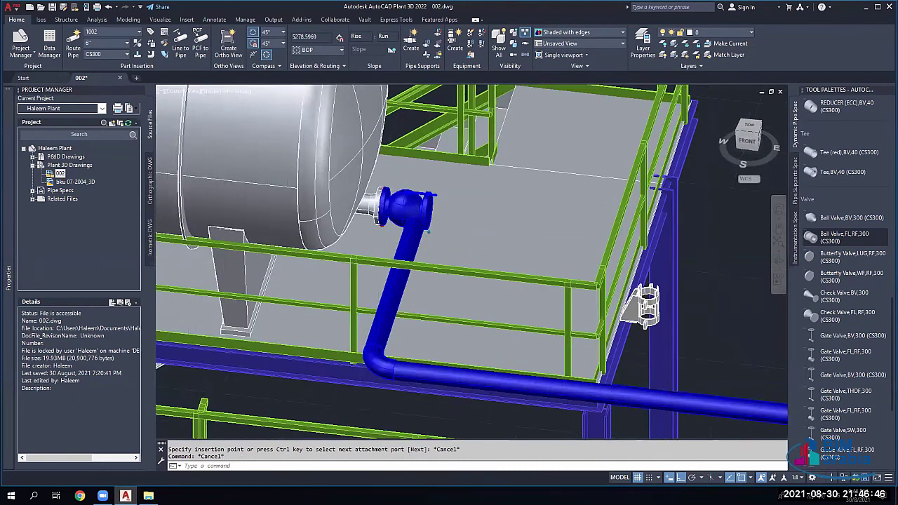
scroll(403, 207, up, 2)
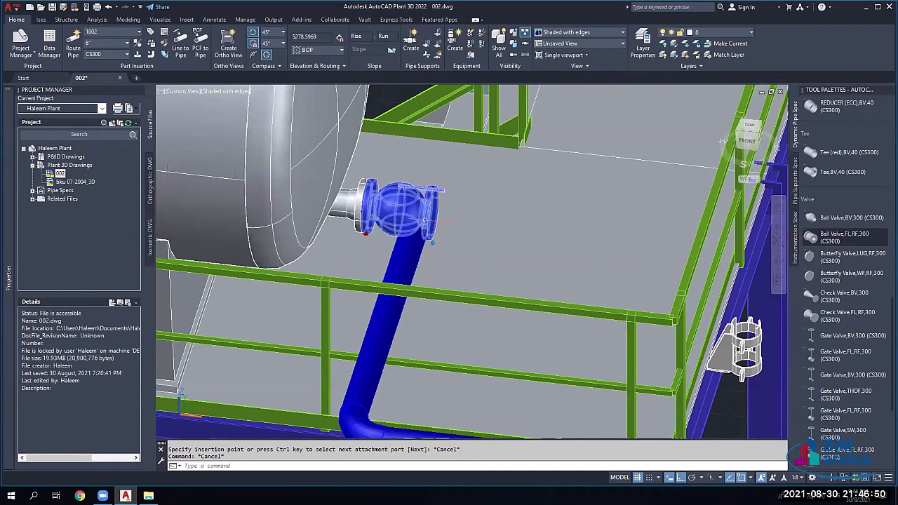
scroll(425, 219, down, 3)
scroll(448, 168, up, 2)
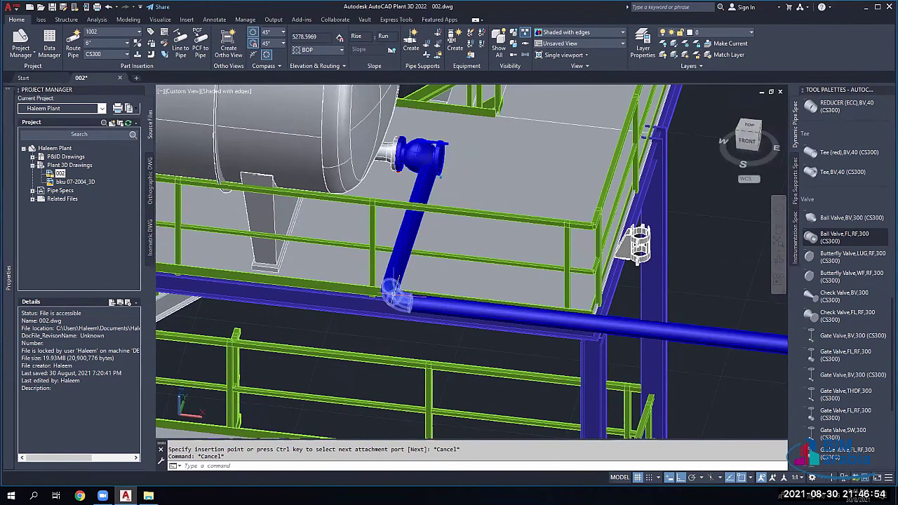
click(395, 295)
drag(395, 295, 383, 308)
click(414, 299)
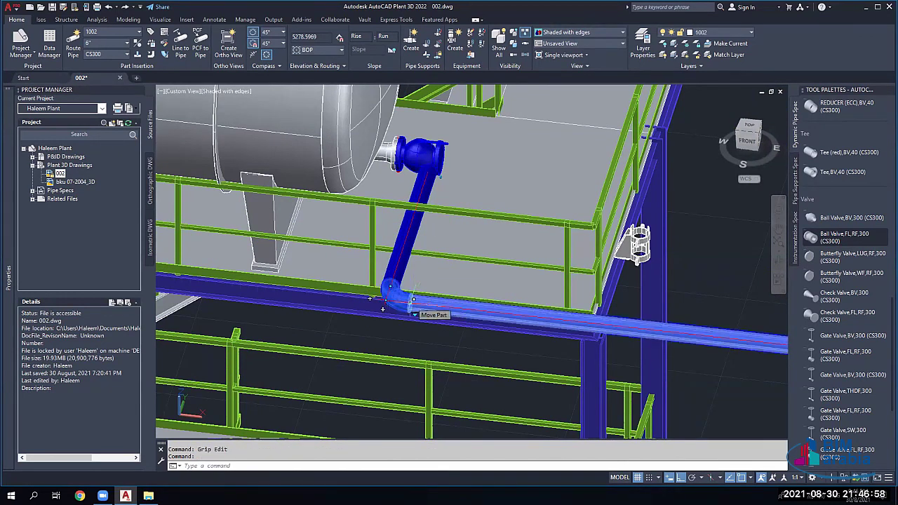
click(413, 303)
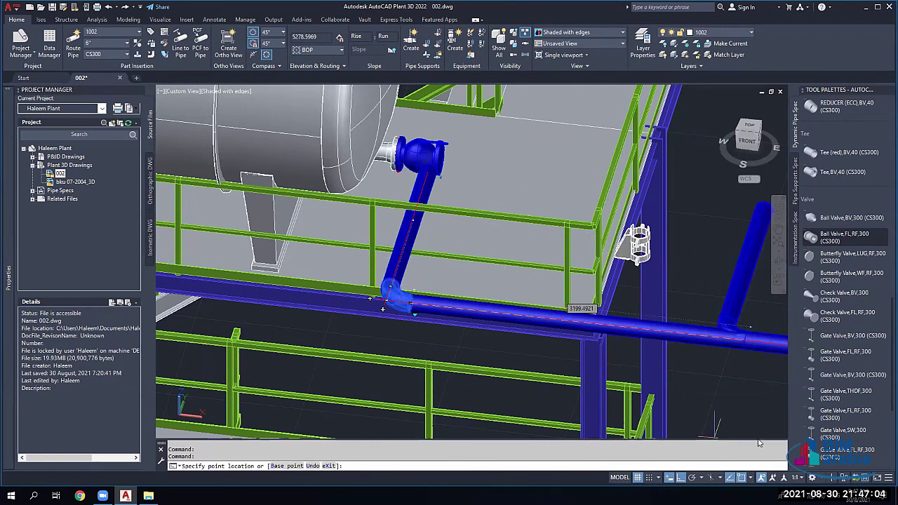
click(750, 477)
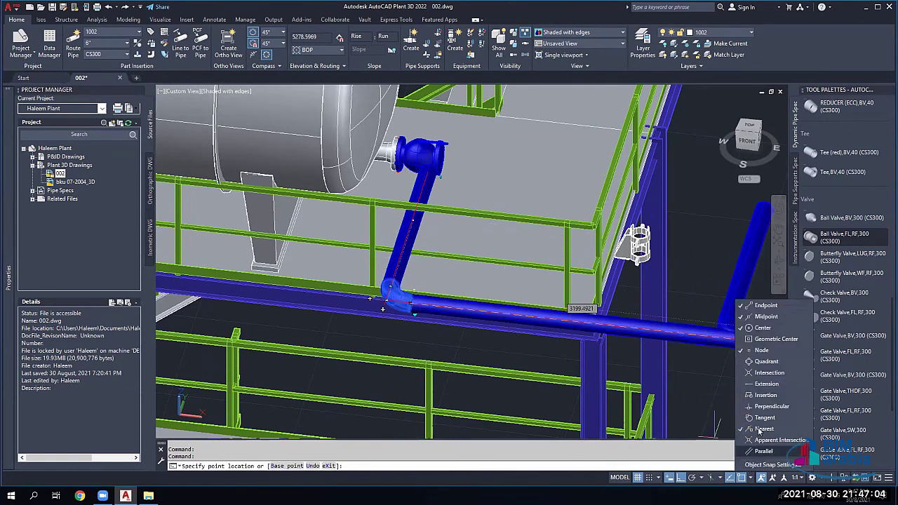
click(749, 350)
click(759, 328)
click(759, 316)
click(751, 305)
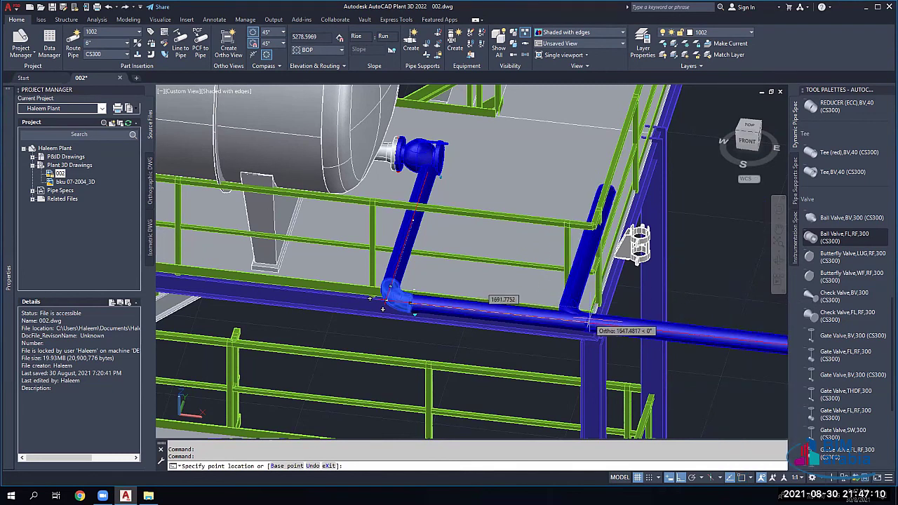
text(100)
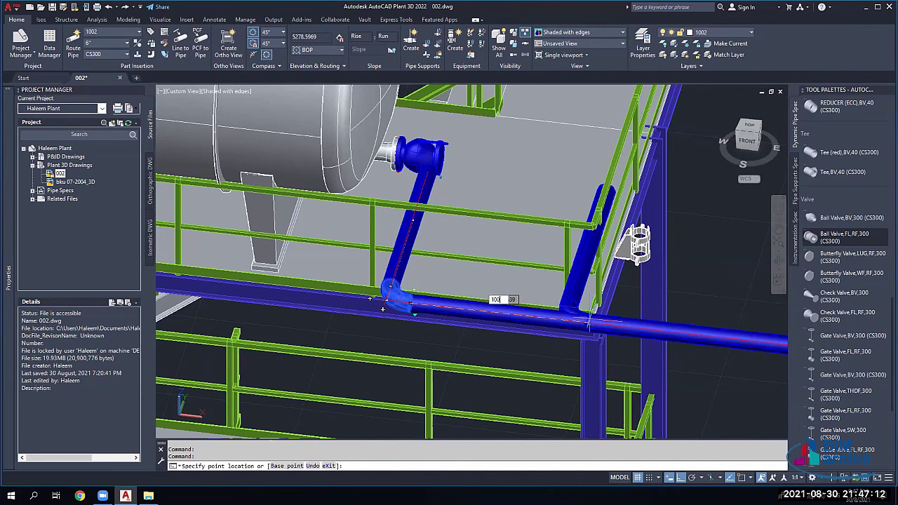
text(0)
key(Return)
key(Escape)
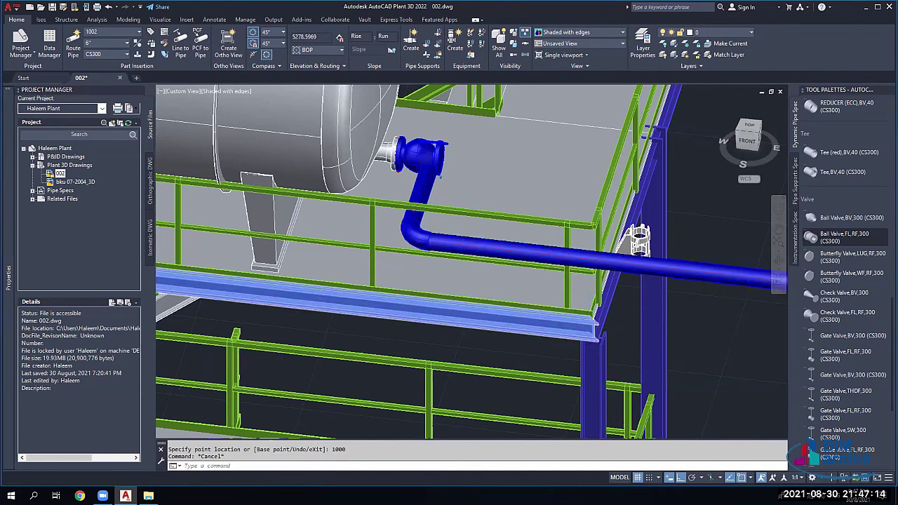
key(ctrl+z)
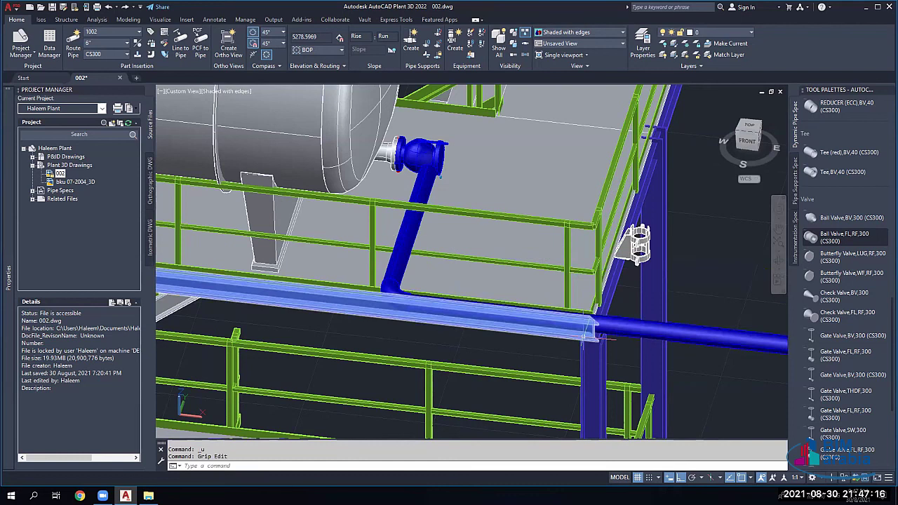
Step: Move the pipe's riser corner 1000 back along the lower run, detaching it from the valve
scroll(449, 407, down, 2)
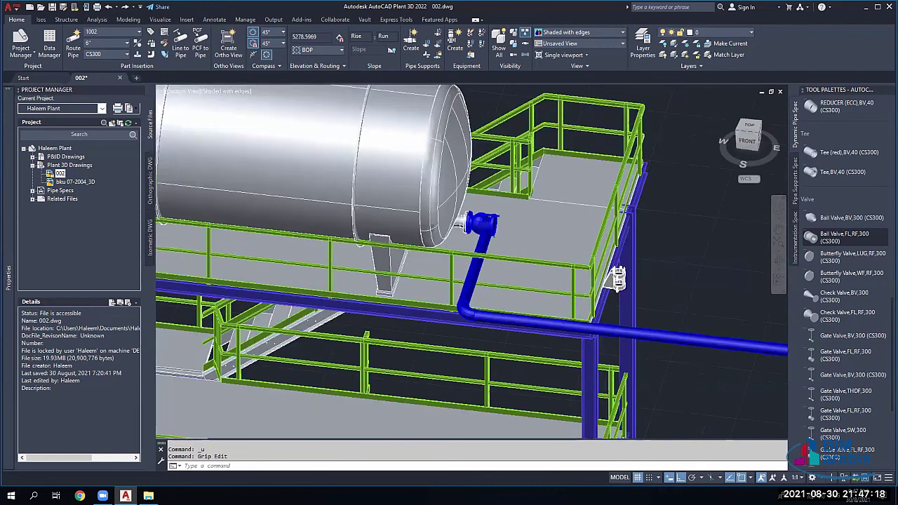
scroll(583, 341, down, 2)
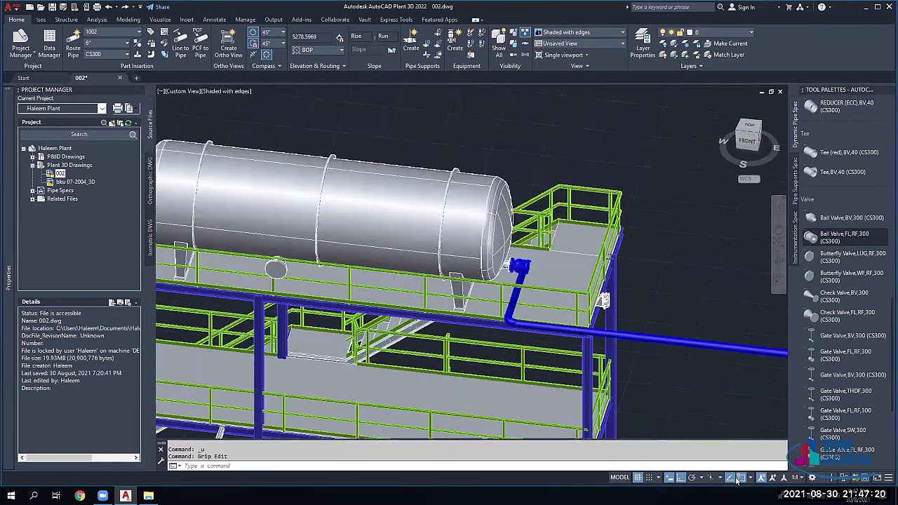
scroll(593, 343, down, 2)
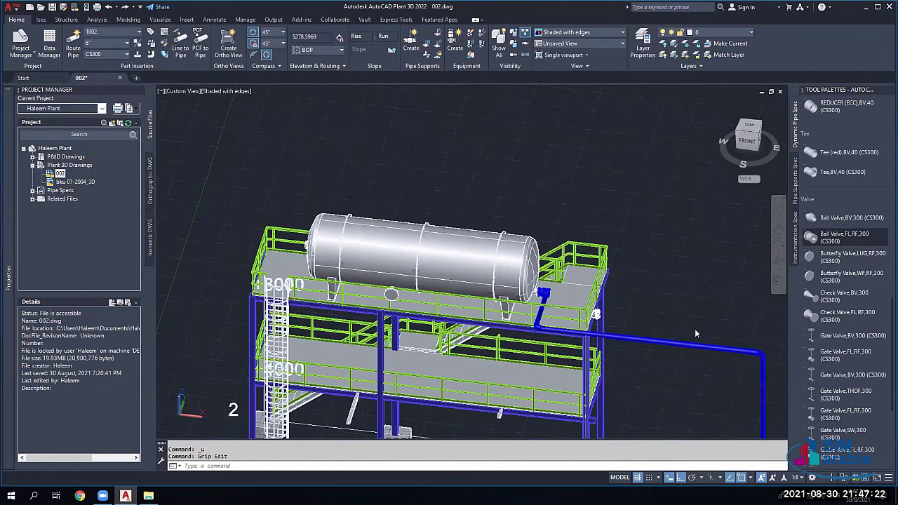
scroll(694, 328, up, 5)
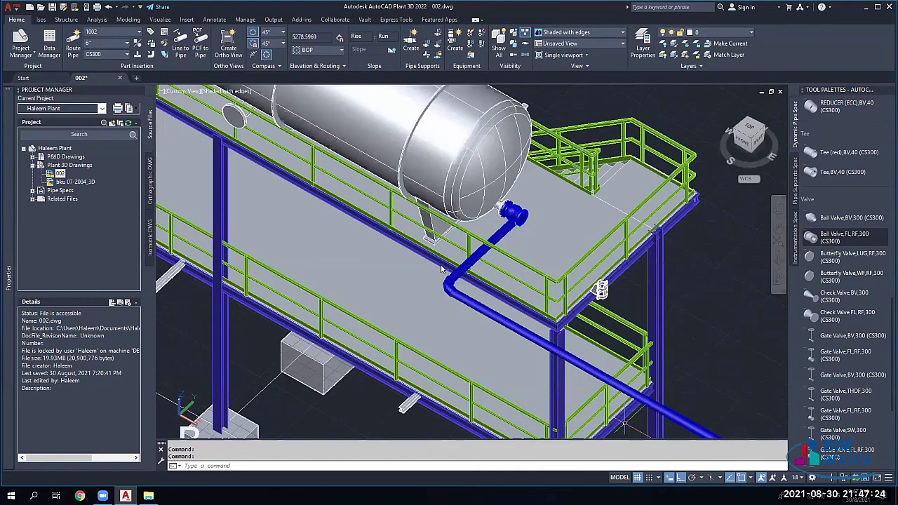
click(737, 477)
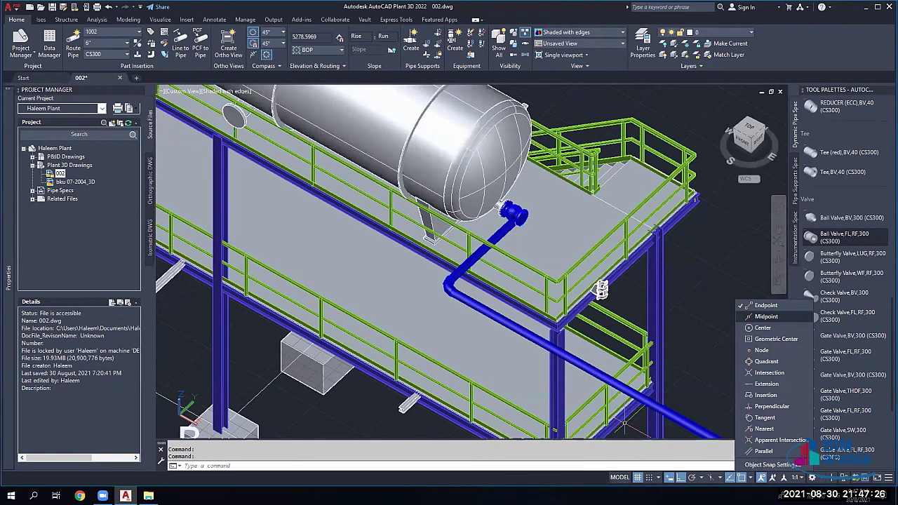
scroll(623, 423, down, 3)
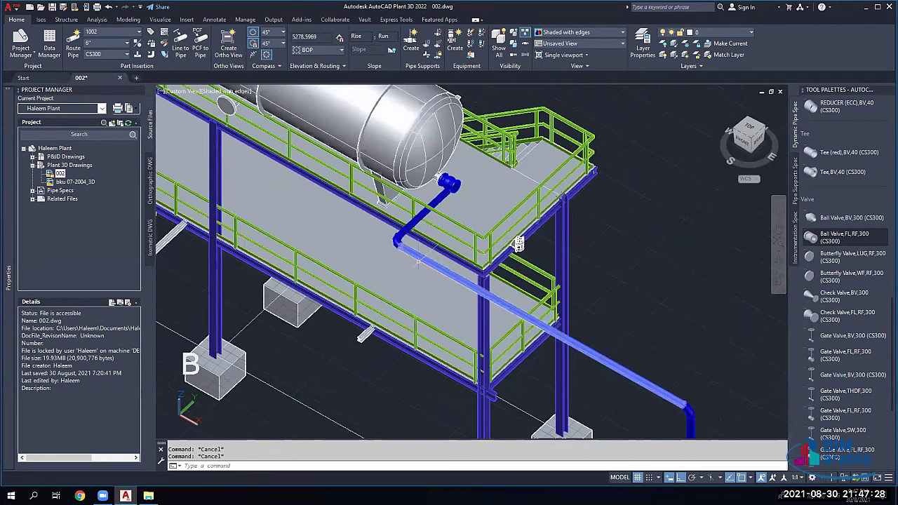
click(501, 309)
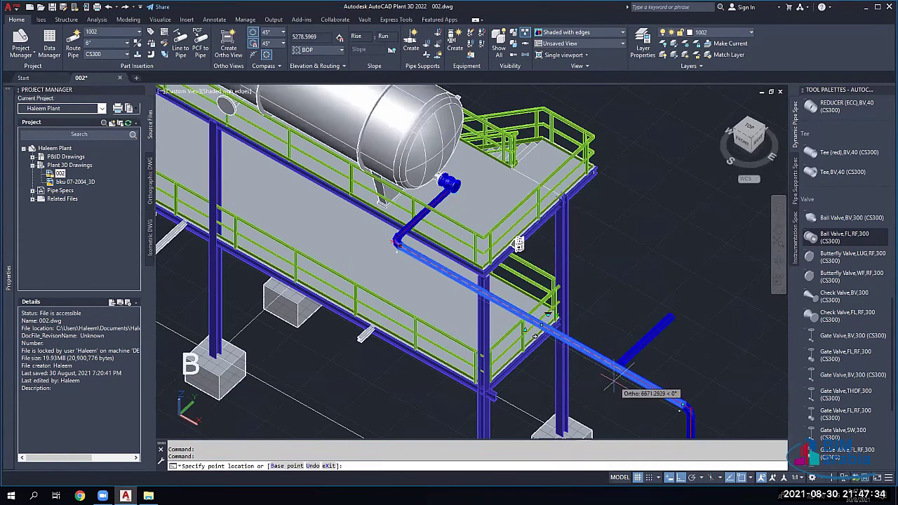
text(1000)
key(Return)
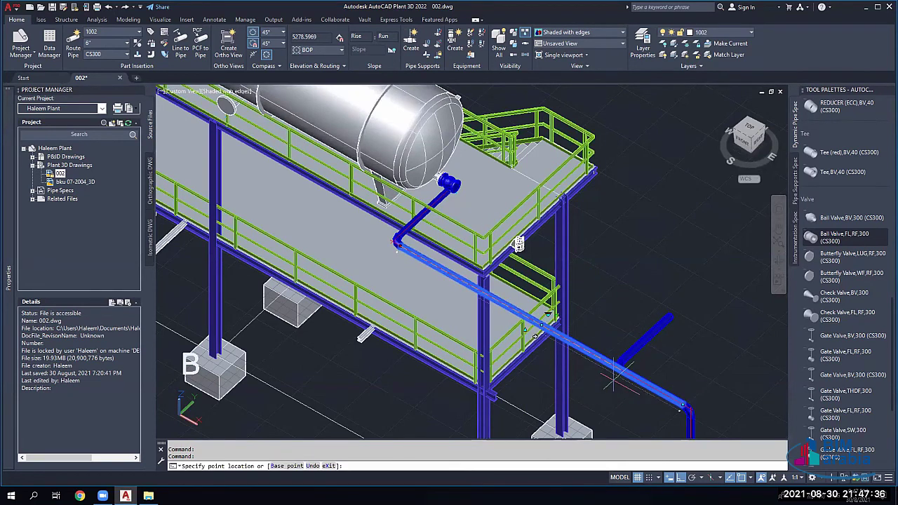
key(Escape)
key(Escape)
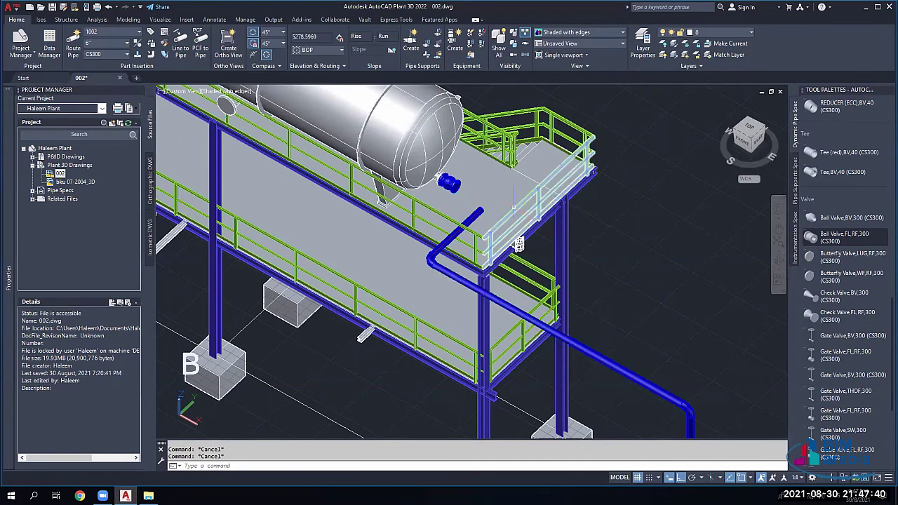
scroll(518, 243, up, 1)
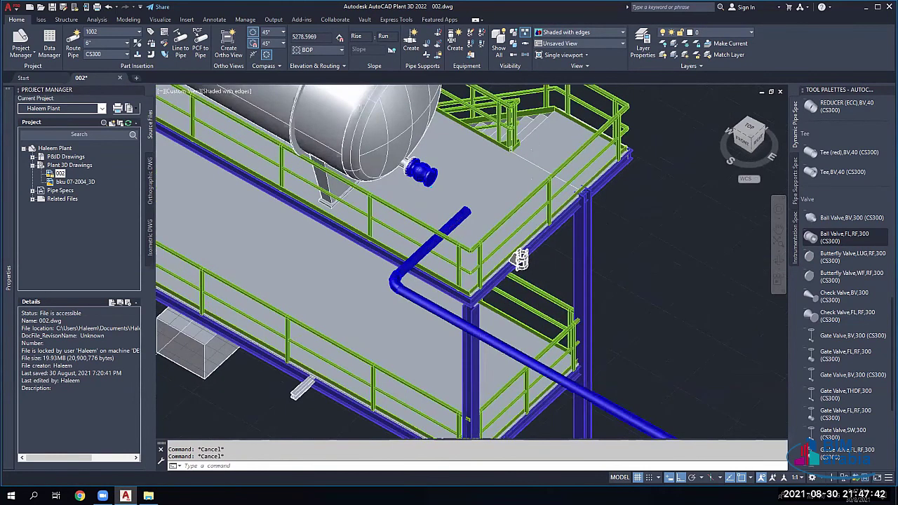
Step: Auto-route the open pipe end to the ball valve port, accepting routing solution 1
scroll(528, 210, up, 1)
click(450, 208)
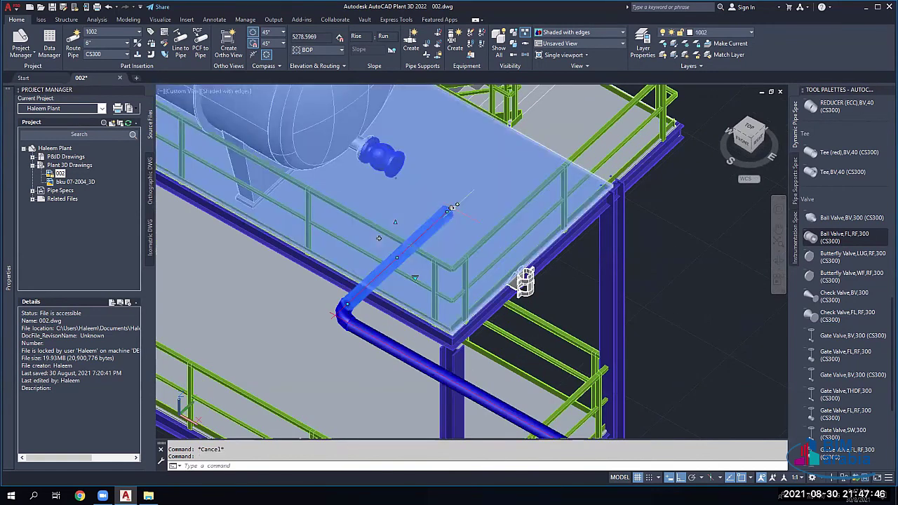
click(449, 208)
key(Escape)
click(449, 209)
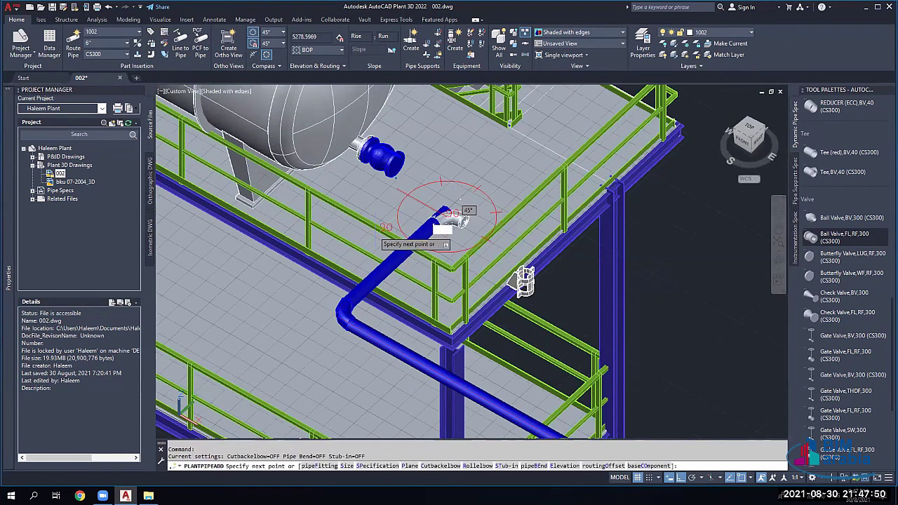
click(405, 163)
click(421, 200)
click(422, 200)
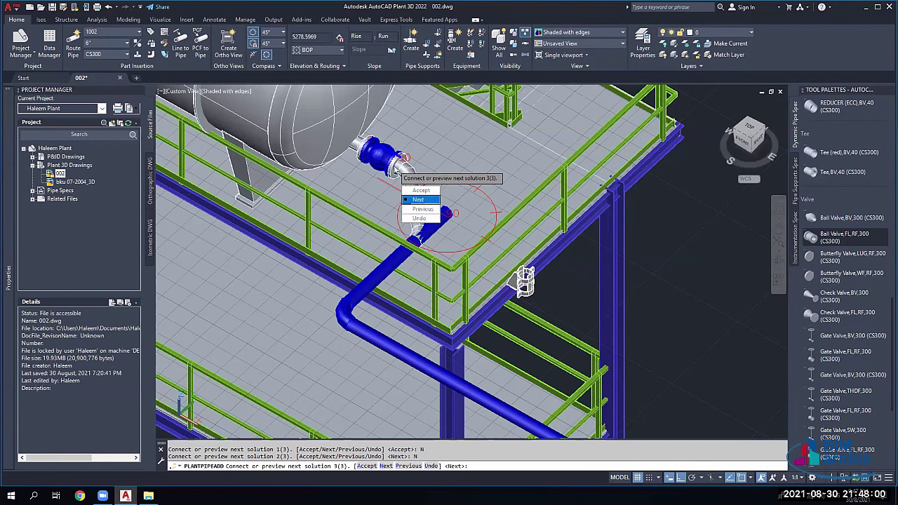
click(419, 200)
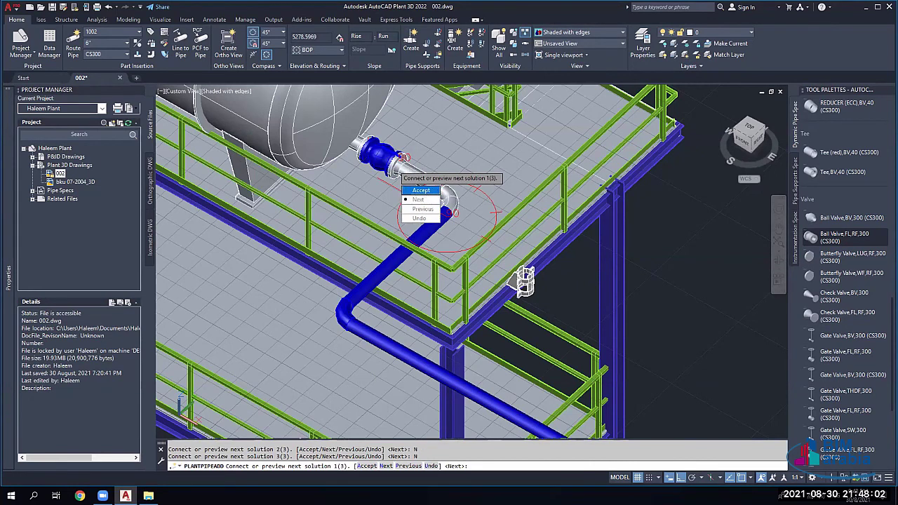
click(421, 190)
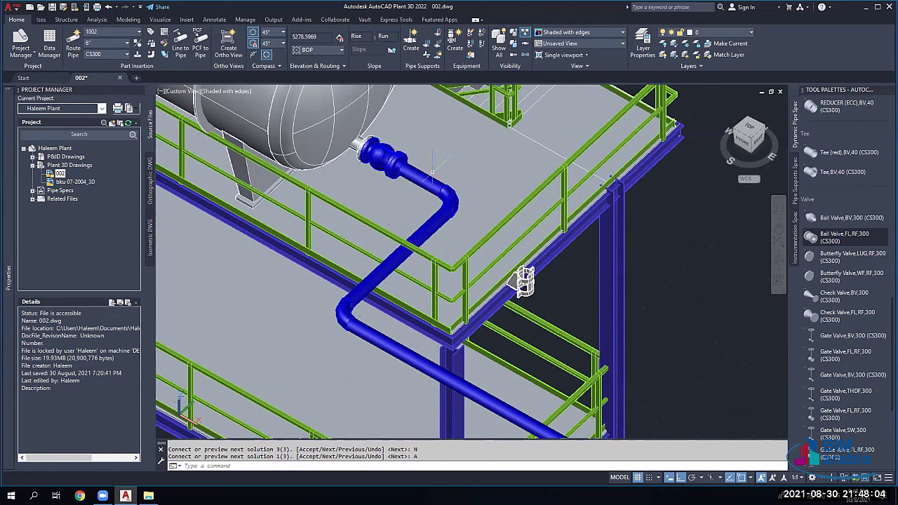
Step: Select the elbow next to the valve and cancel the accidental move
scroll(429, 184, up, 6)
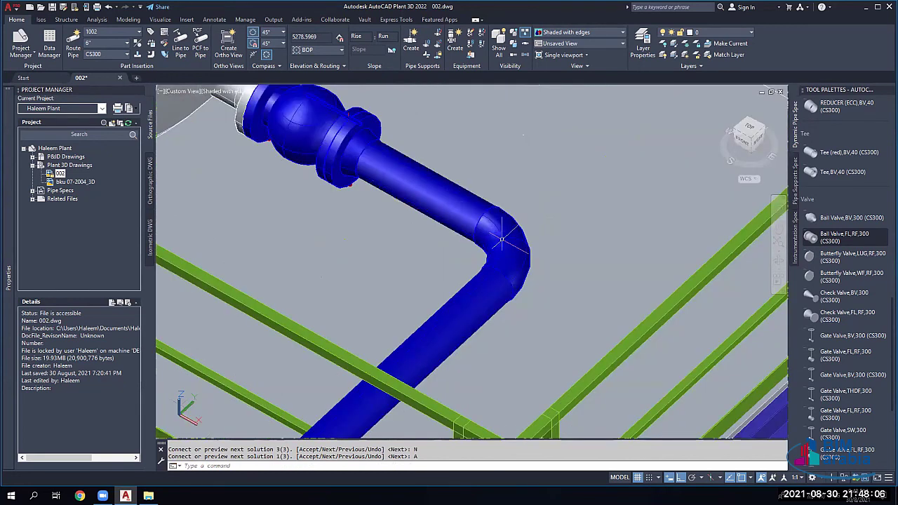
click(502, 239)
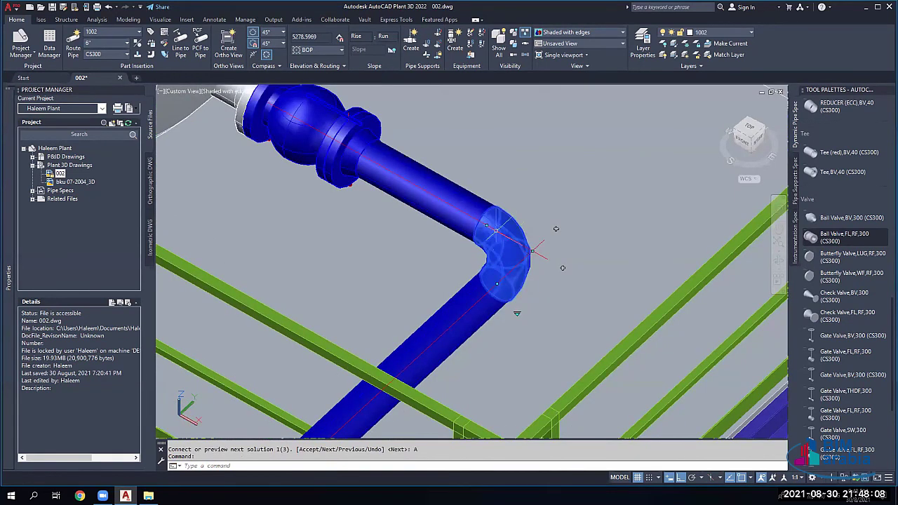
click(496, 230)
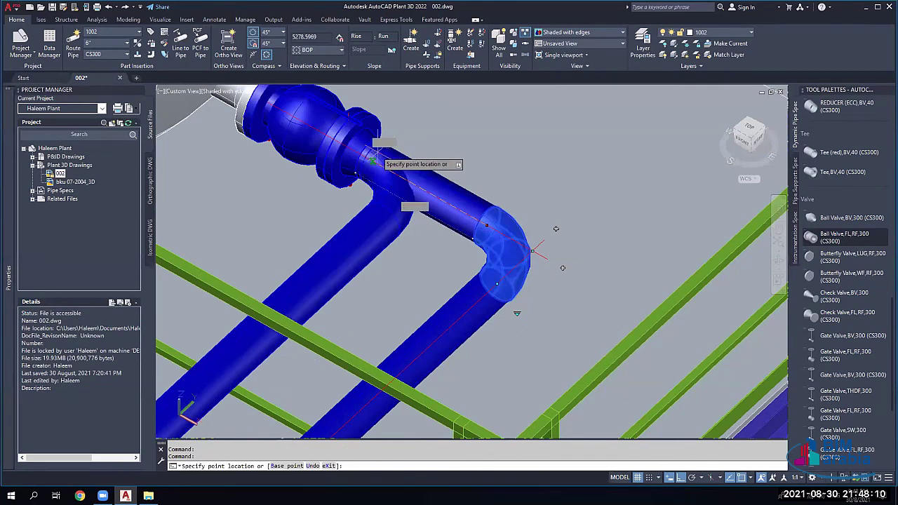
key(Escape)
key(Escape)
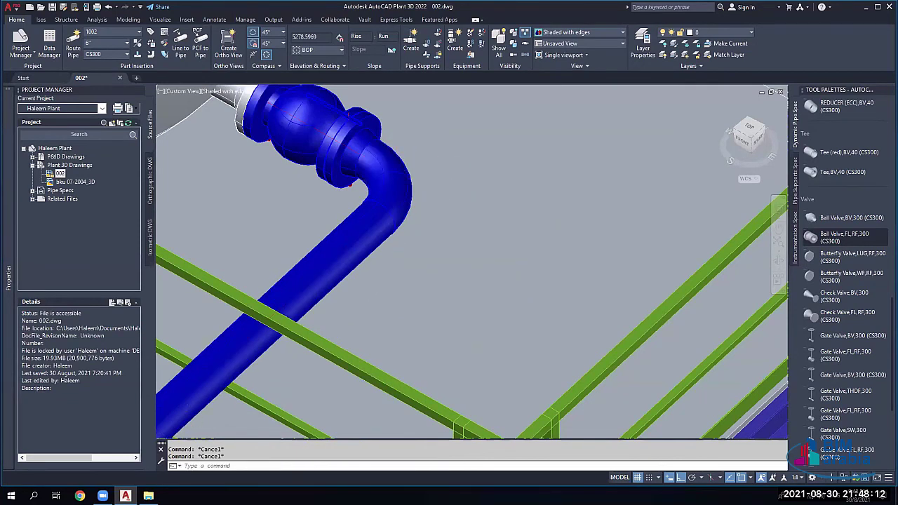
Step: Reselect the elbow below the nozzle valve, zoom in on it, then clear the selection
scroll(419, 185, up, 2)
scroll(386, 165, up, 1)
click(385, 165)
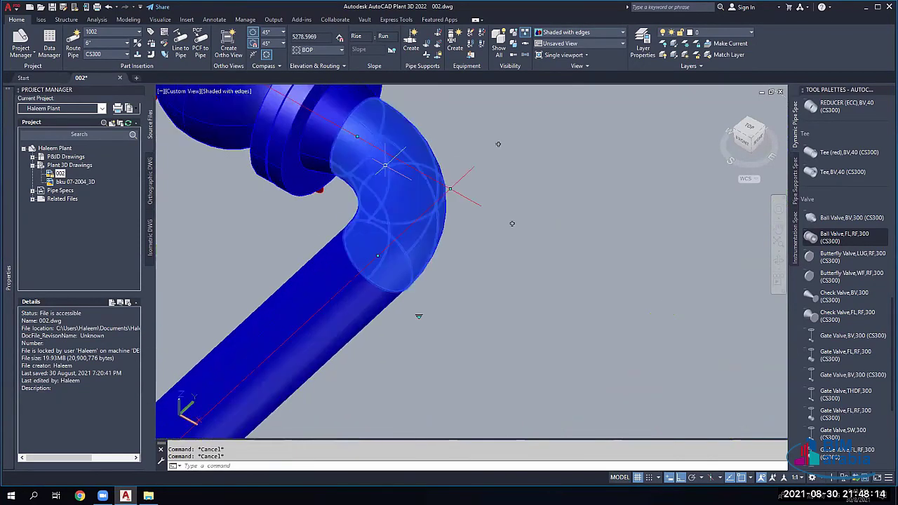
scroll(385, 165, down, 3)
scroll(315, 145, up, 5)
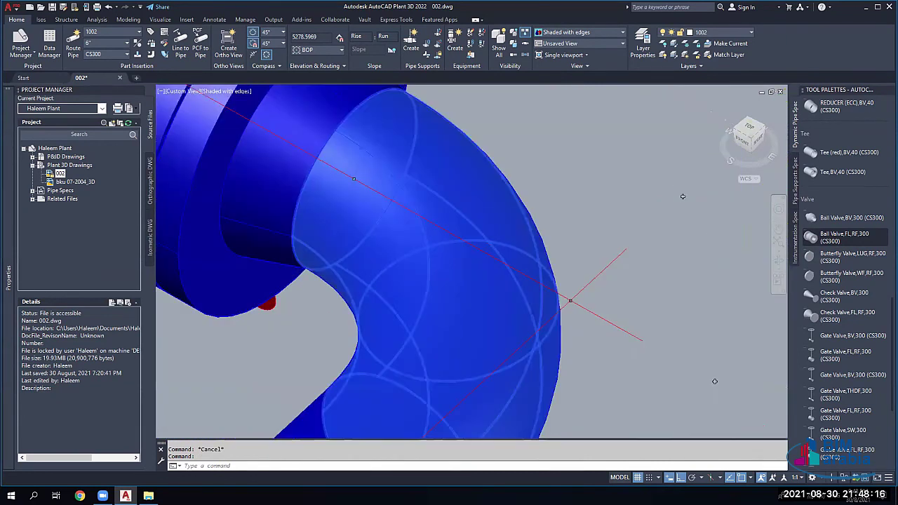
key(Escape)
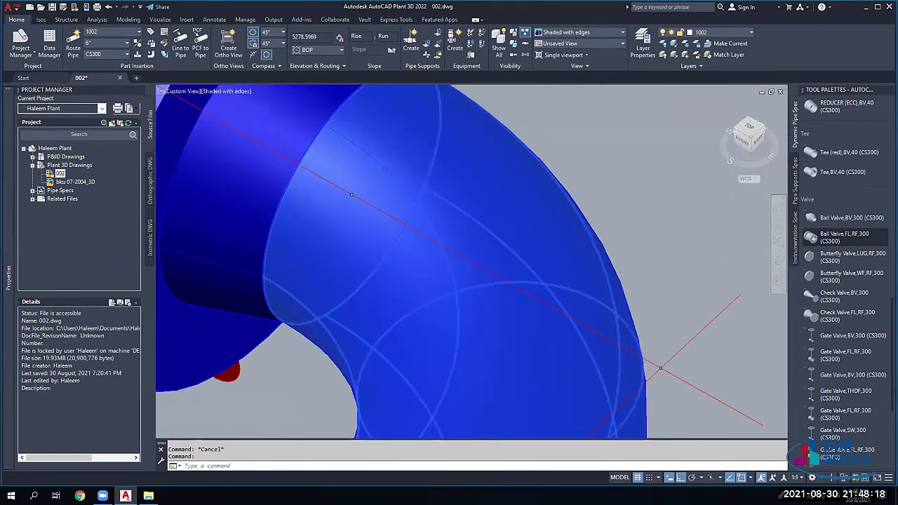
scroll(311, 146, down, 2)
scroll(309, 150, down, 2)
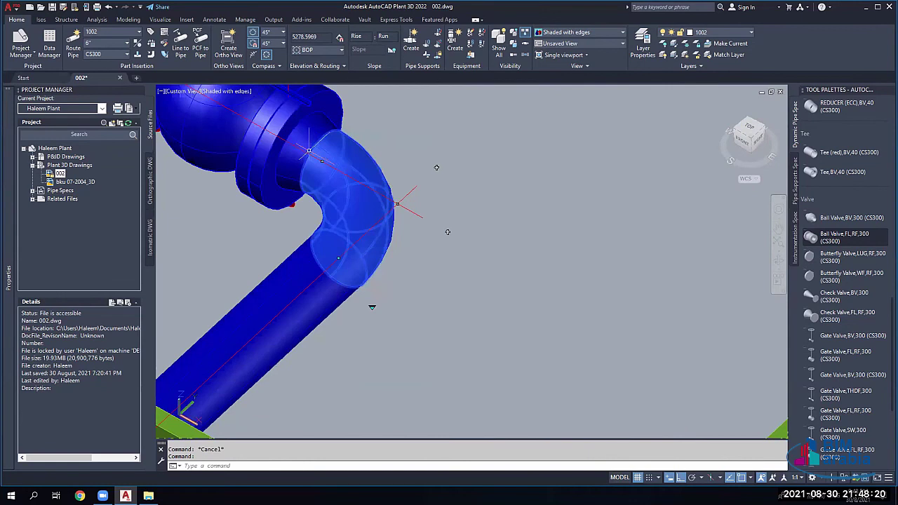
scroll(310, 153, down, 2)
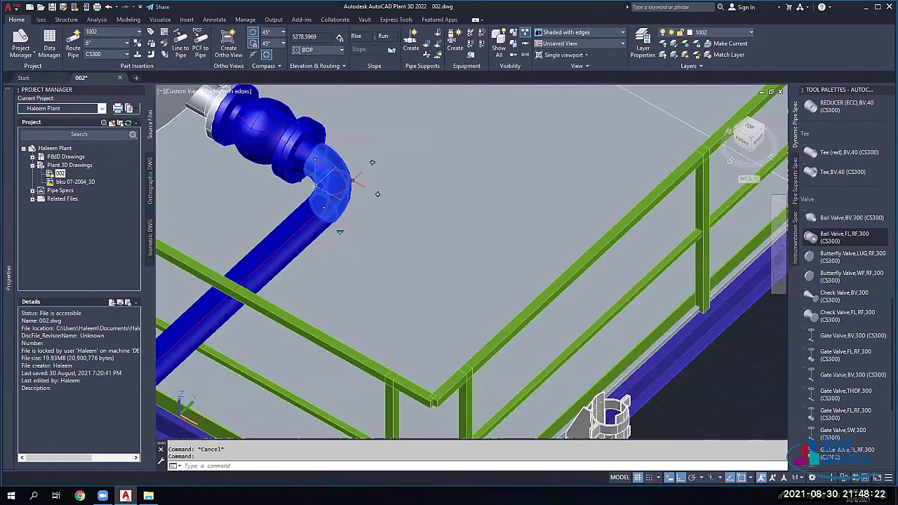
scroll(624, 239, down, 2)
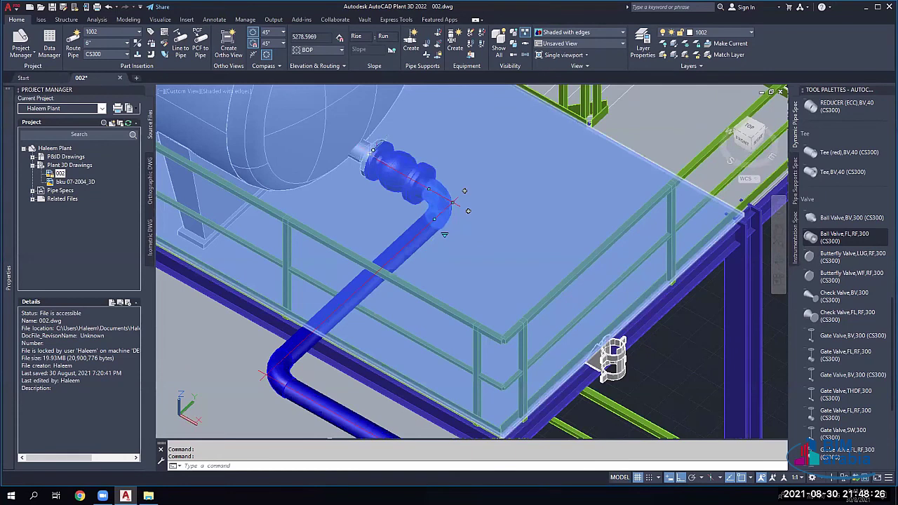
scroll(446, 204, up, 3)
key(Escape)
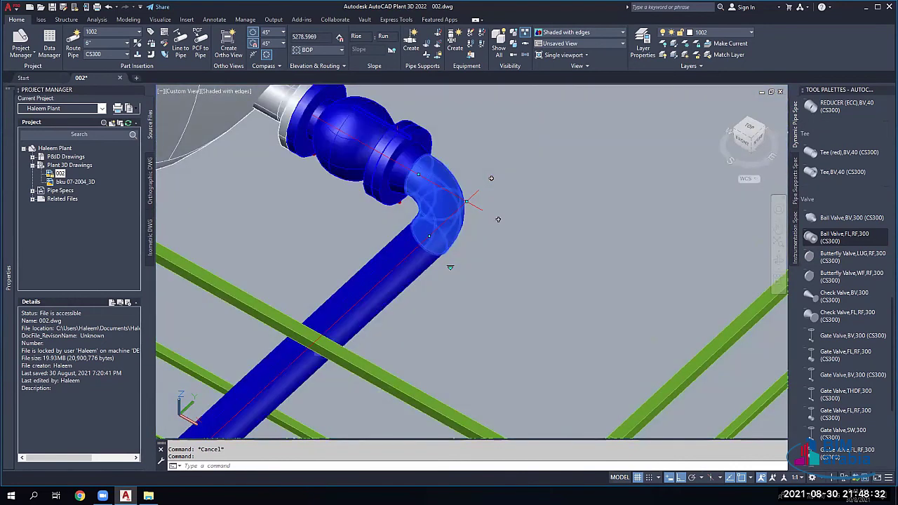
key(Escape)
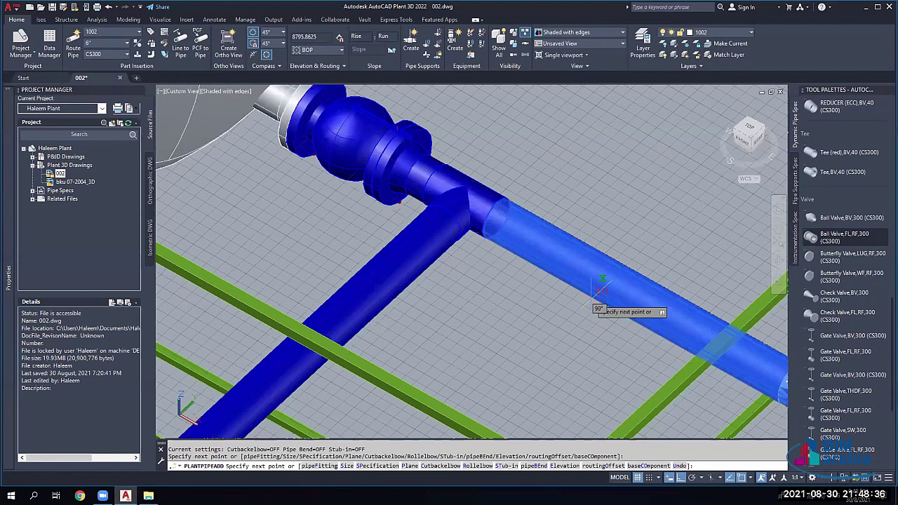
Step: Start a new pipe from the elbow's open end, then undo it
key(Escape)
click(449, 211)
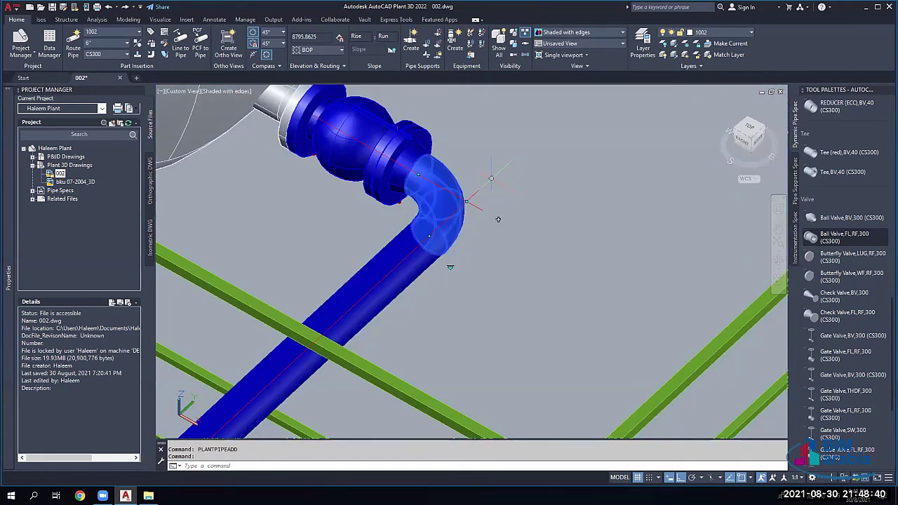
click(492, 178)
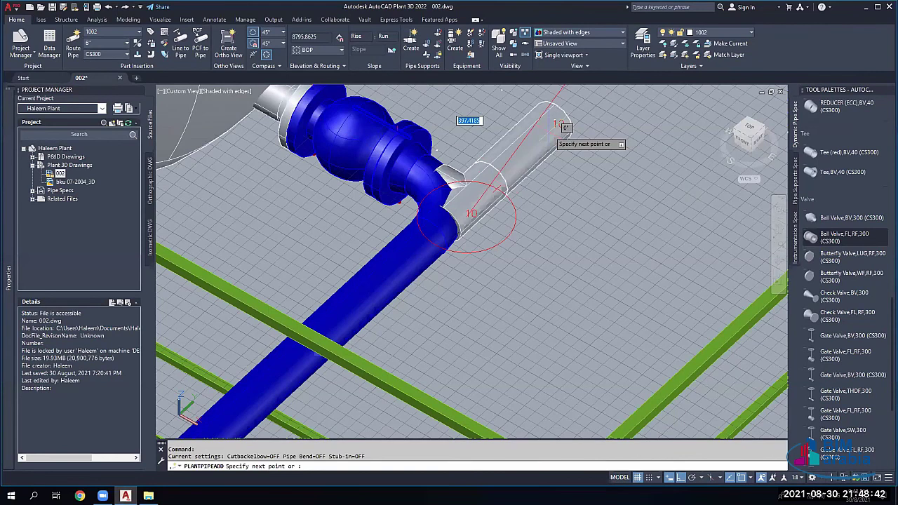
key(ctrl+z)
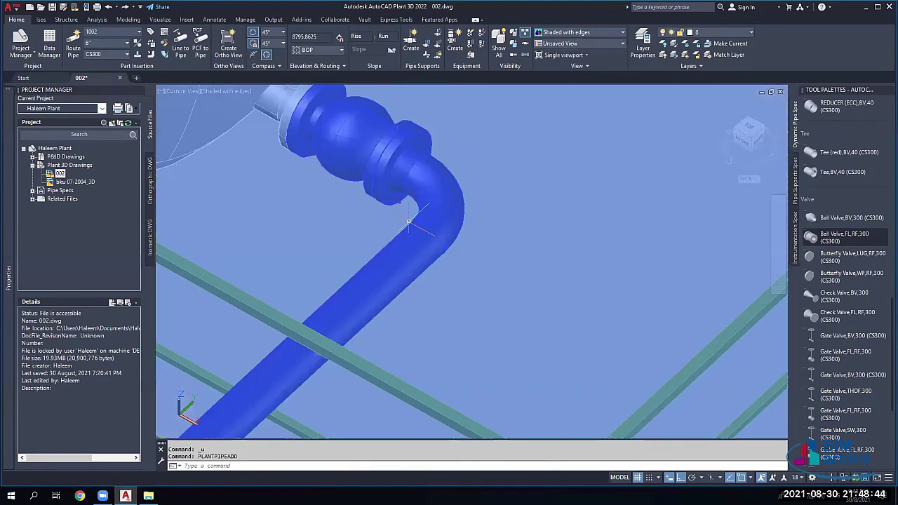
Step: Zoom and pan out to show the pump, tank and the whole plant
scroll(408, 222, down, 4)
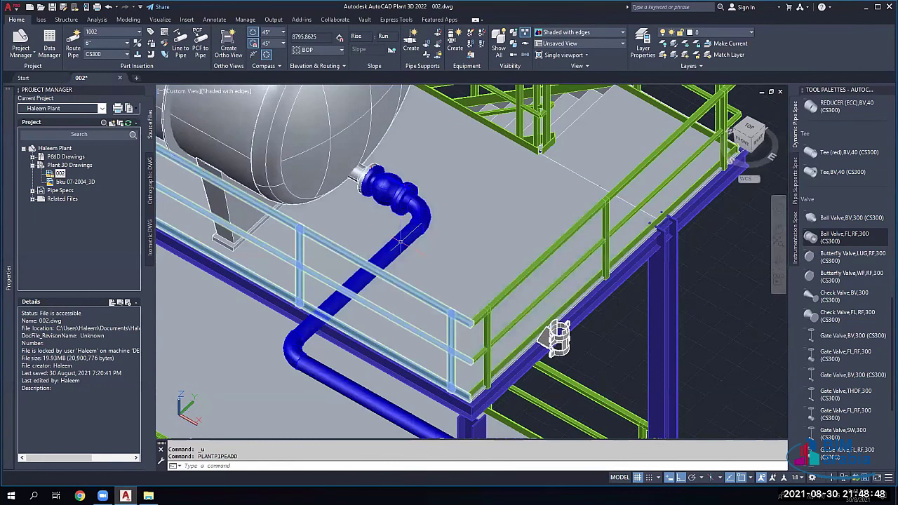
scroll(399, 242, down, 3)
scroll(451, 285, down, 3)
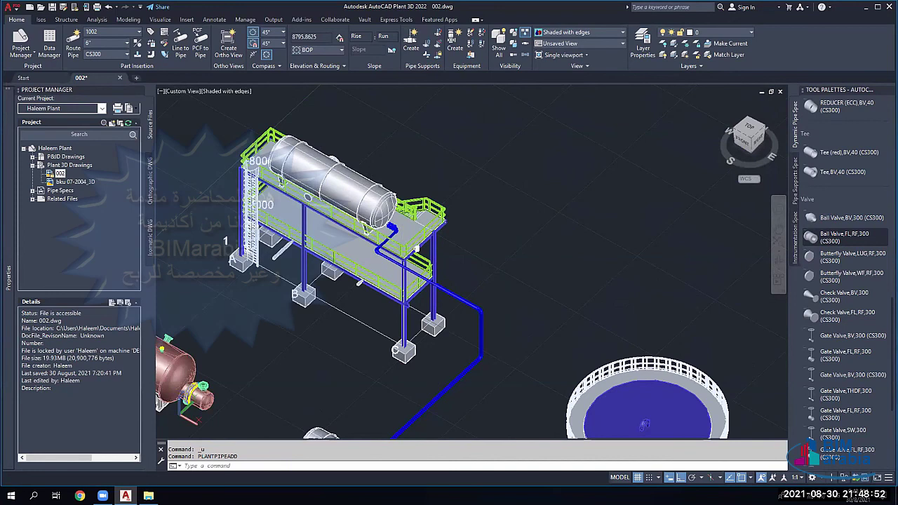
middle_drag(449, 351, 428, 222)
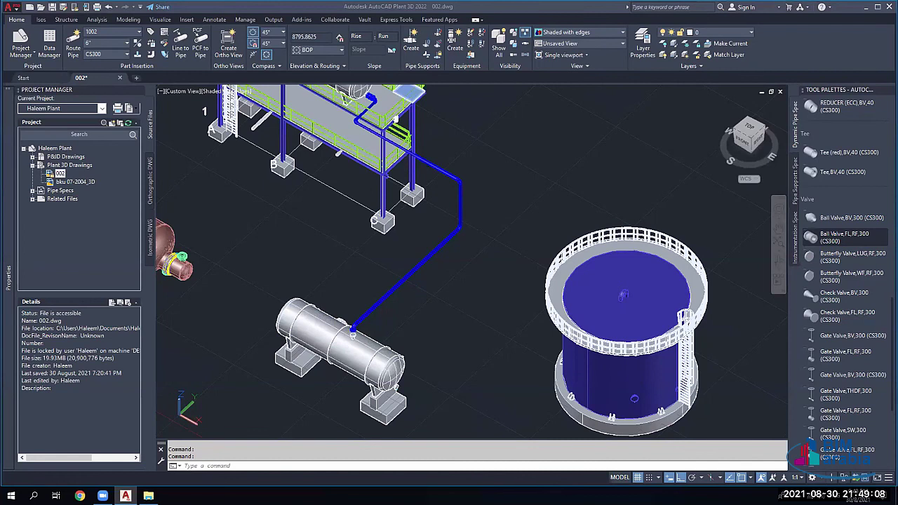
scroll(397, 102, down, 2)
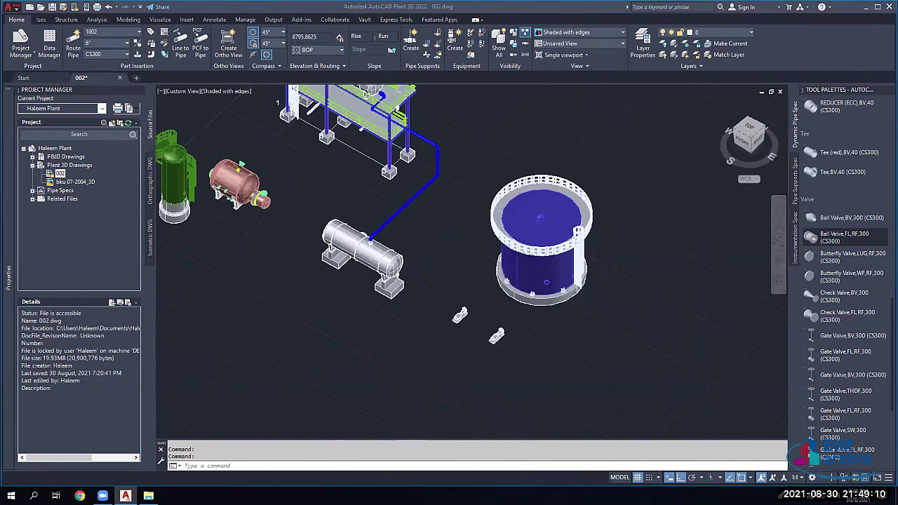
scroll(402, 98, down, 2)
middle_drag(503, 141, 515, 146)
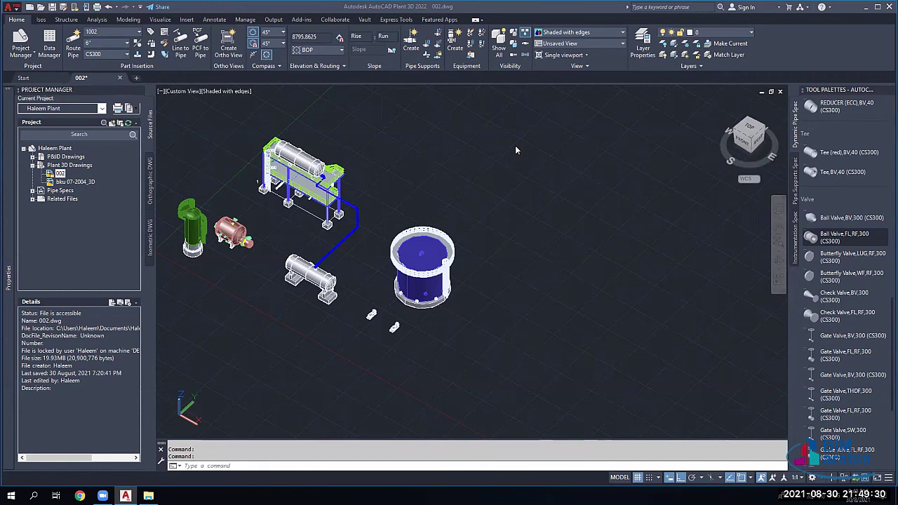
scroll(559, 234, down, 2)
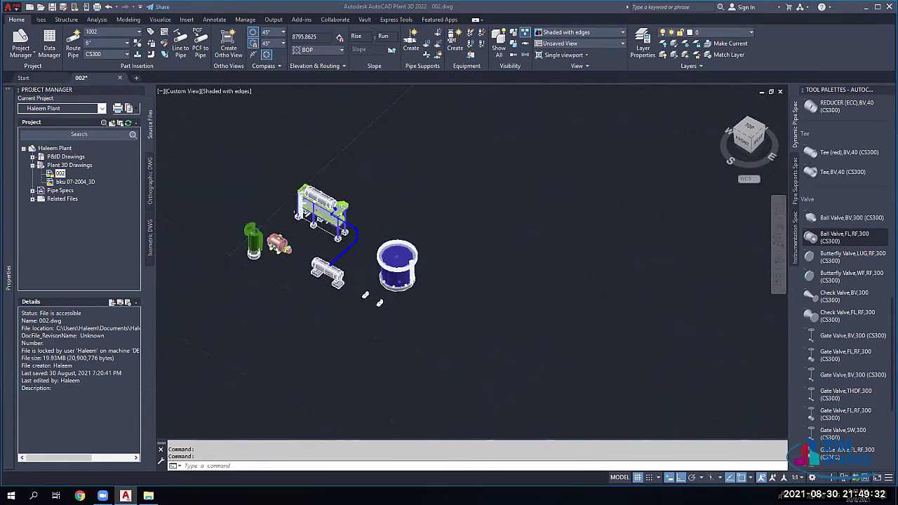
scroll(330, 267, down, 3)
scroll(459, 244, up, 1)
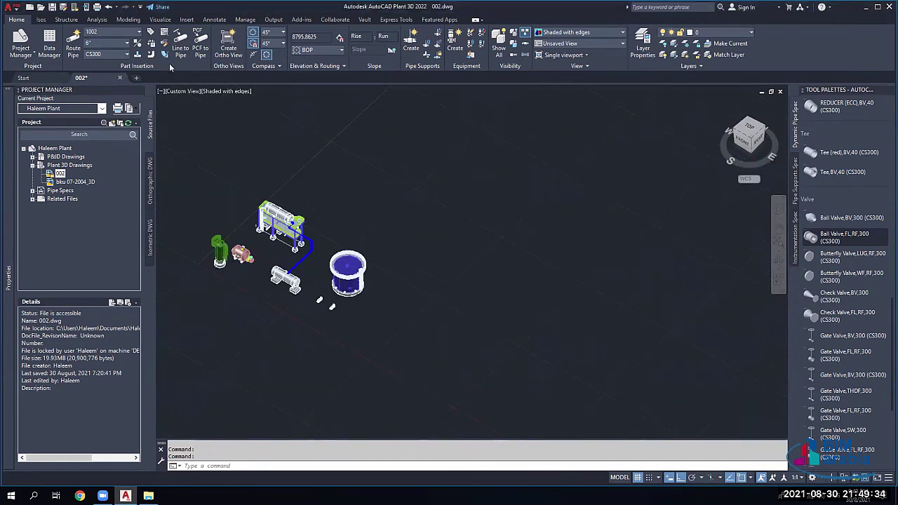
Step: Route a trial pipe segment in empty space, rotating the routing plane, then erase it
click(73, 41)
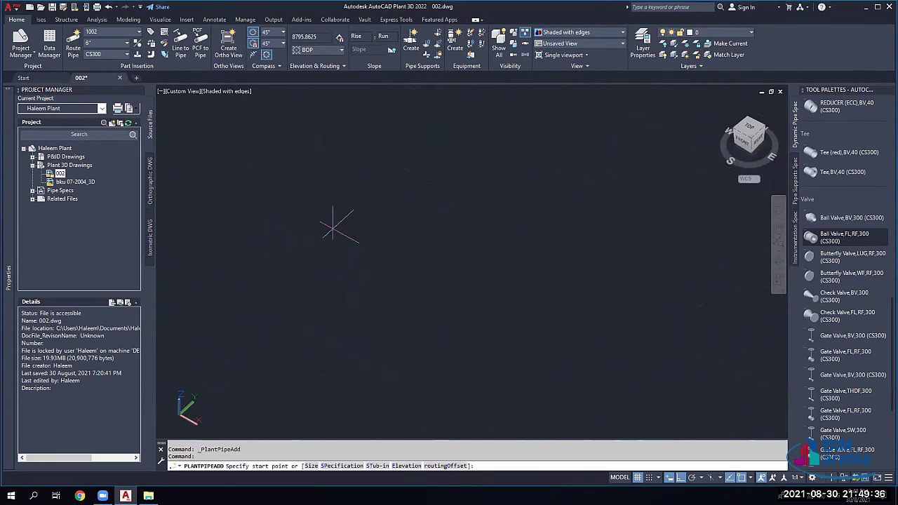
click(509, 236)
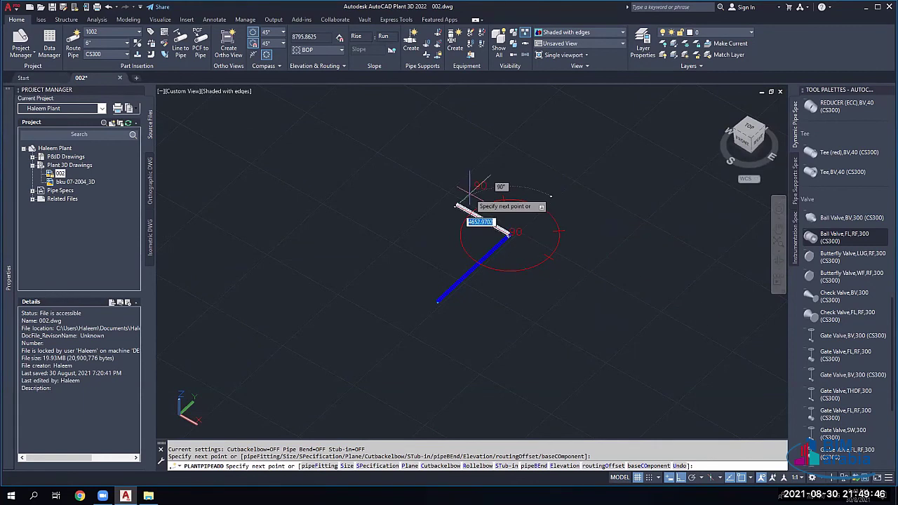
ctrl+right_click(536, 198)
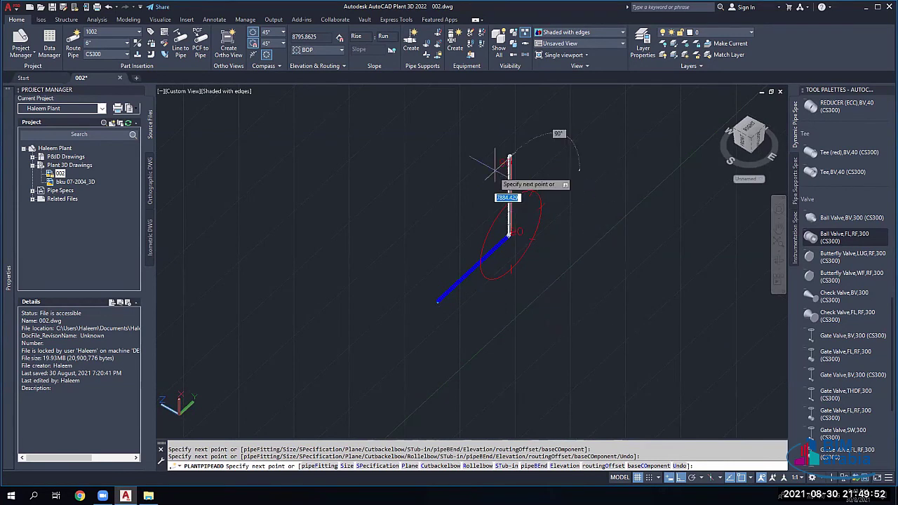
ctrl+right_click(518, 164)
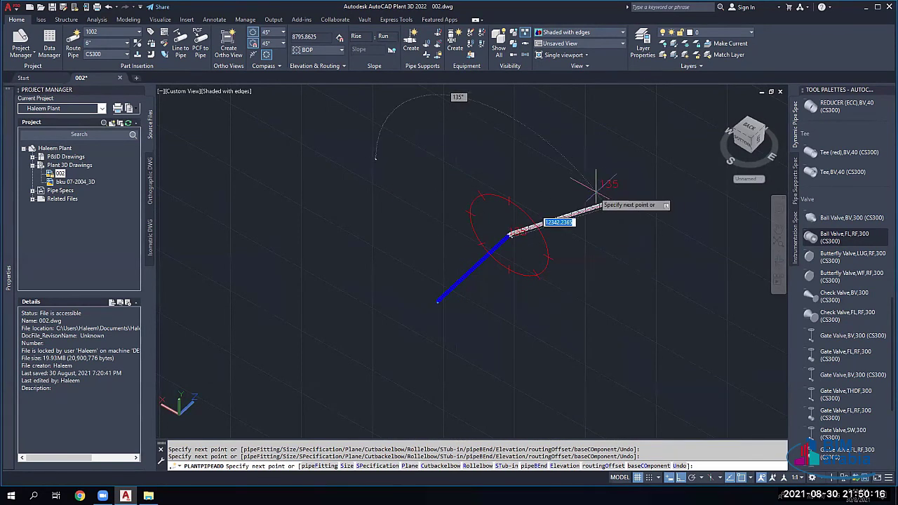
key(Escape)
mouse_move(708, 211)
mouse_down()
mouse_move(558, 222)
mouse_move(432, 330)
mouse_up()
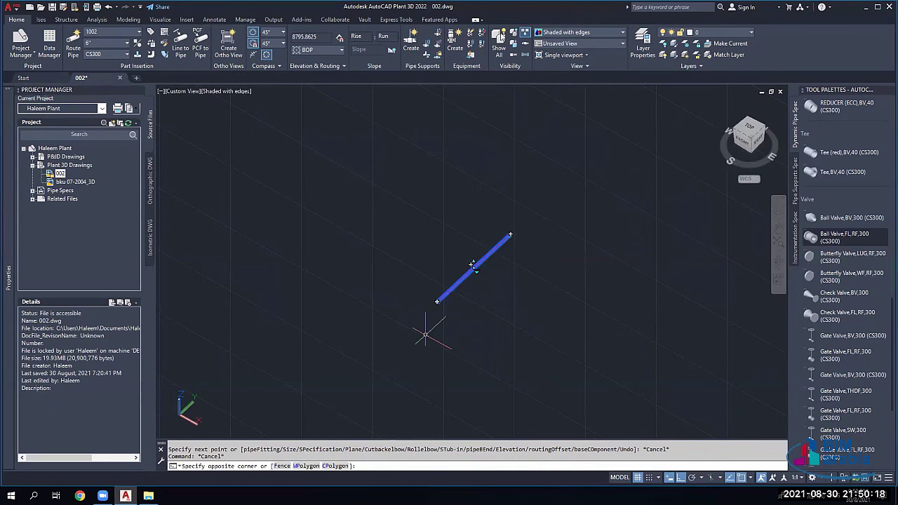
key(Delete)
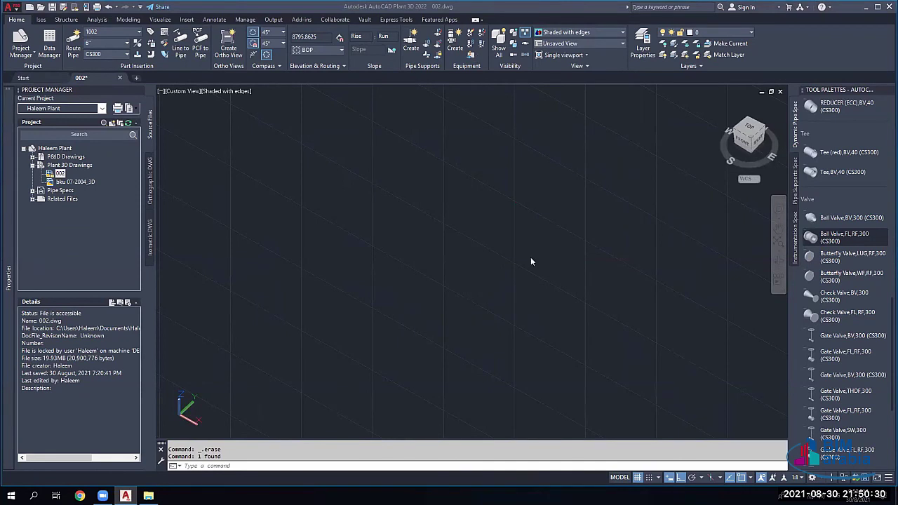
Step: Zoom and pan back to the platform-to-vessel pipe run
scroll(469, 247, down, 5)
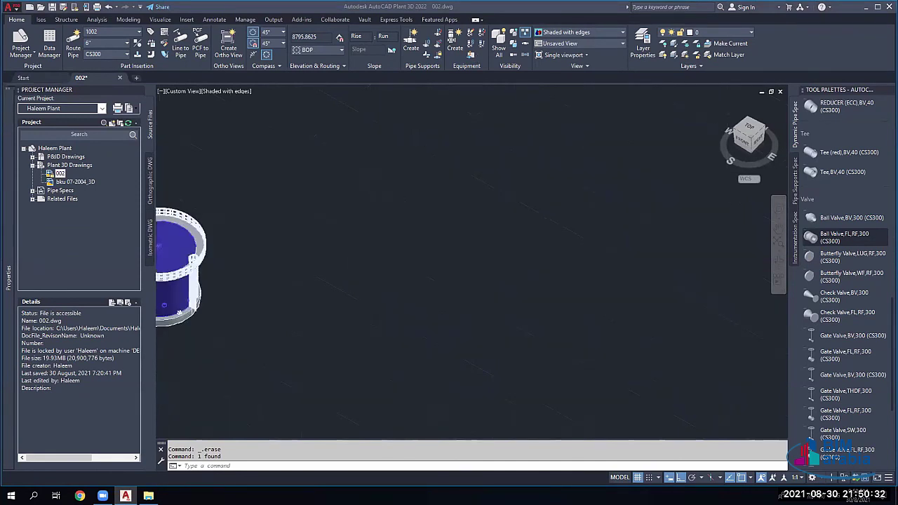
middle_drag(292, 225, 330, 241)
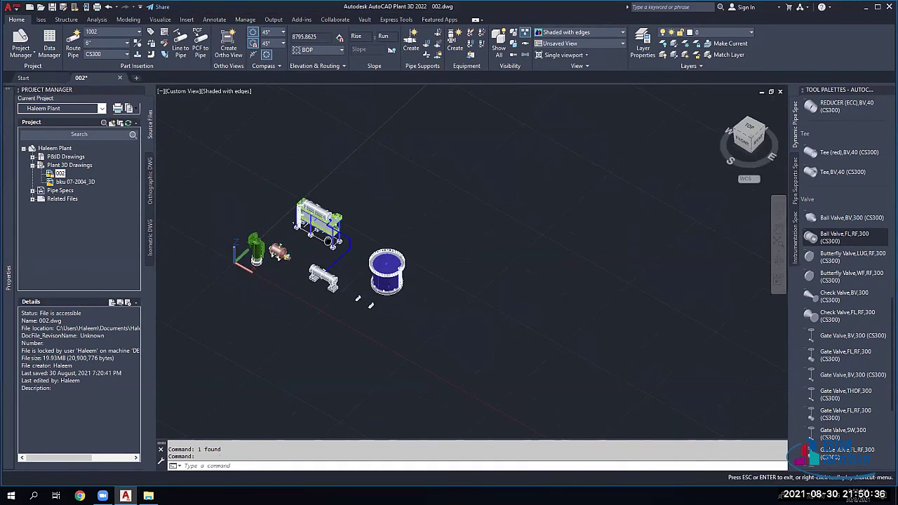
scroll(330, 240, up, 6)
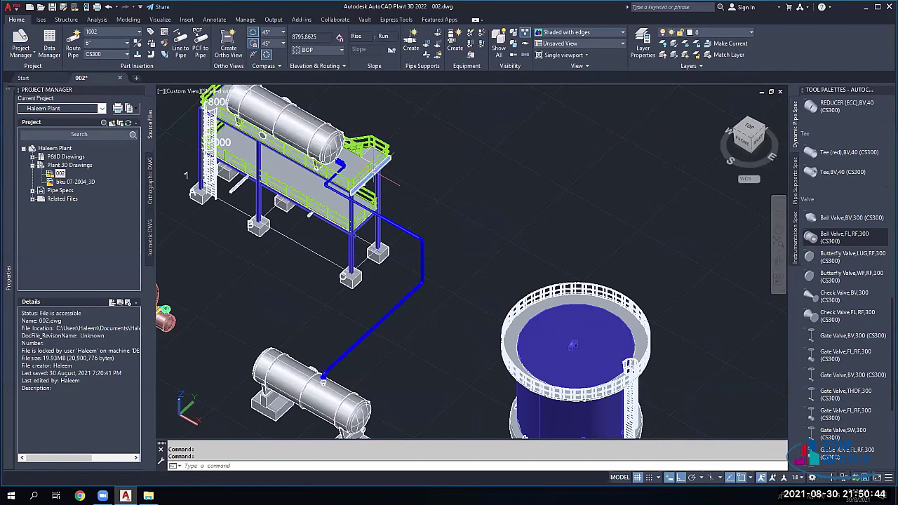
Step: Insert a FLANGE WN,FL,RF,300 on the pipe at distance 4000 with default rotation
scroll(354, 284, up, 3)
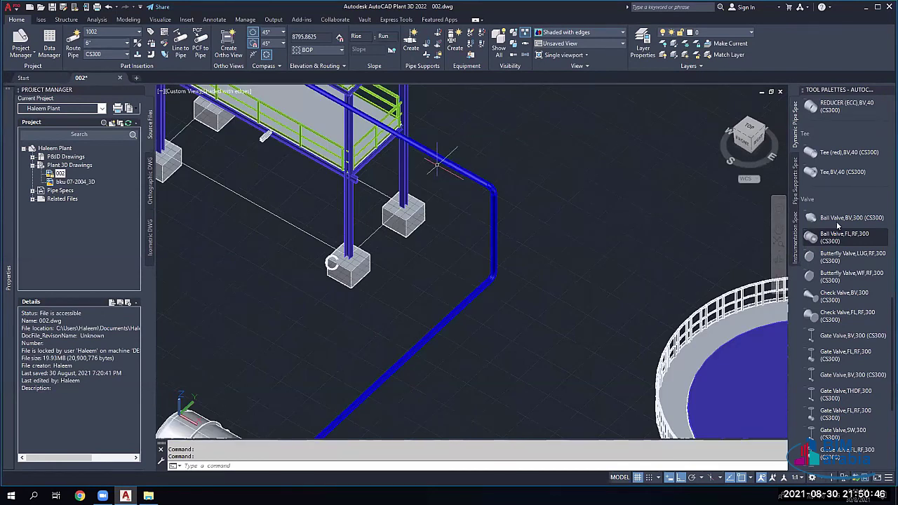
middle_drag(403, 190, 470, 170)
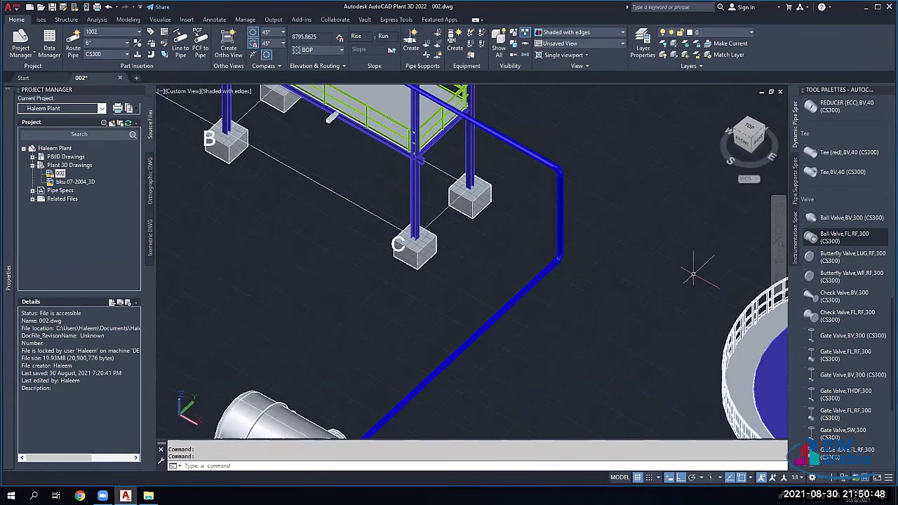
scroll(831, 362, down, 2)
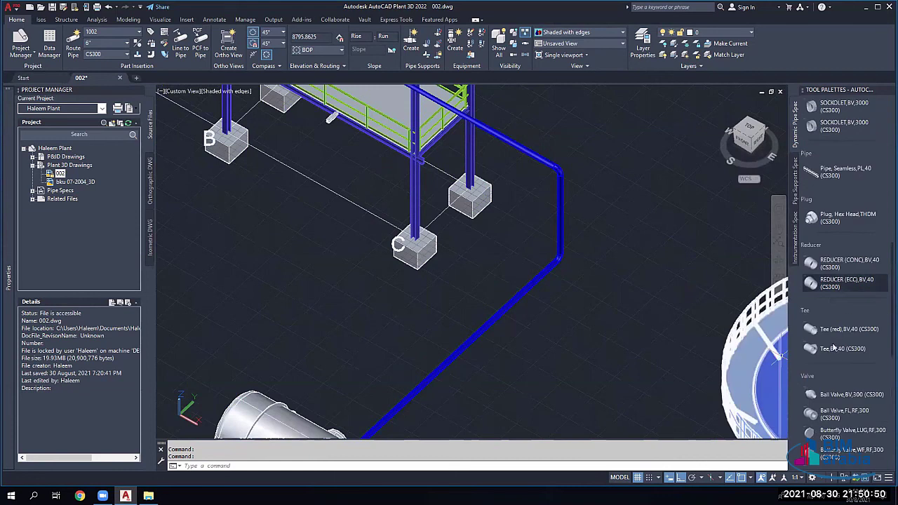
scroll(828, 369, down, 2)
scroll(822, 364, down, 2)
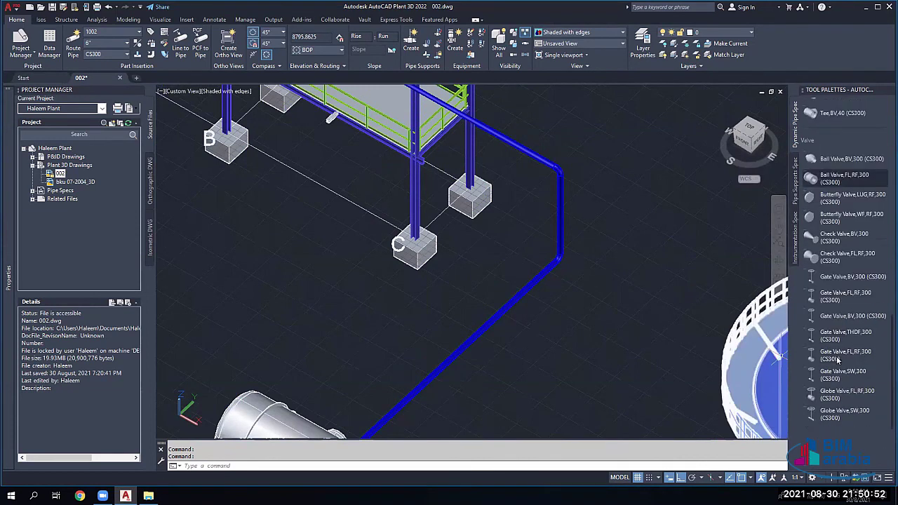
scroll(825, 341, up, 15)
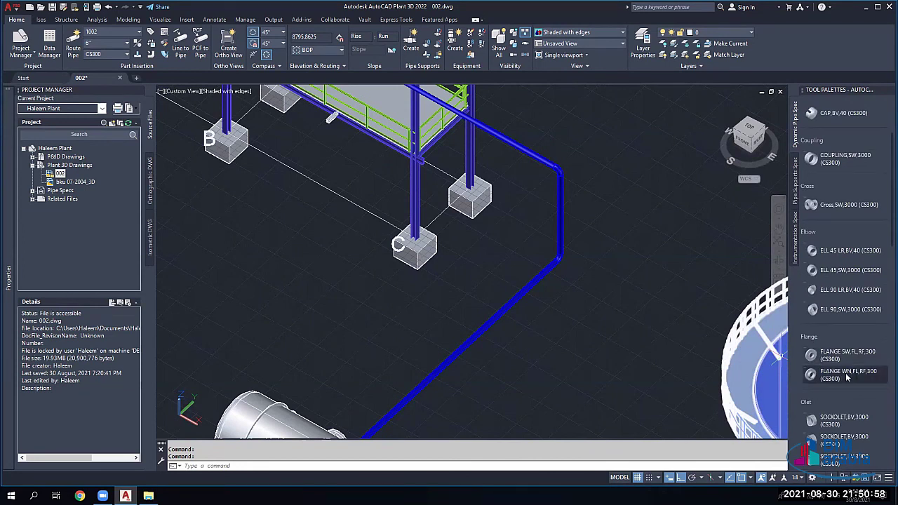
click(847, 377)
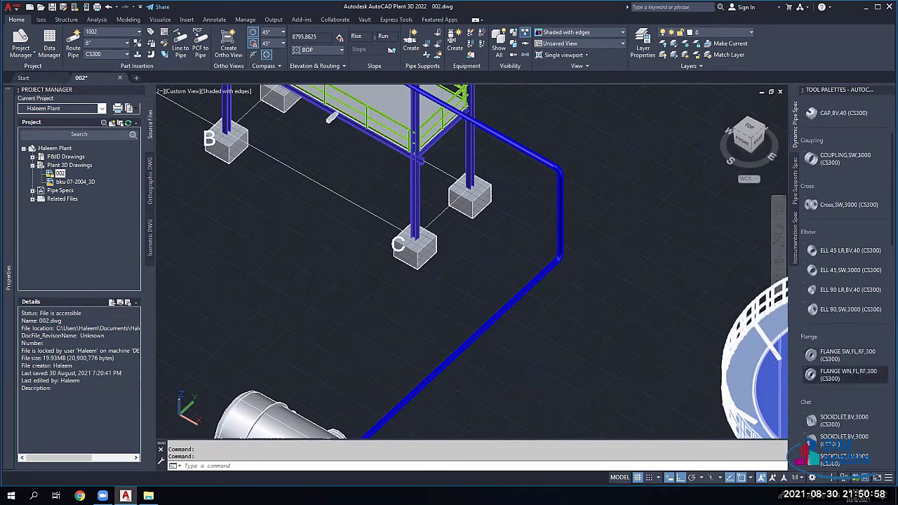
click(475, 337)
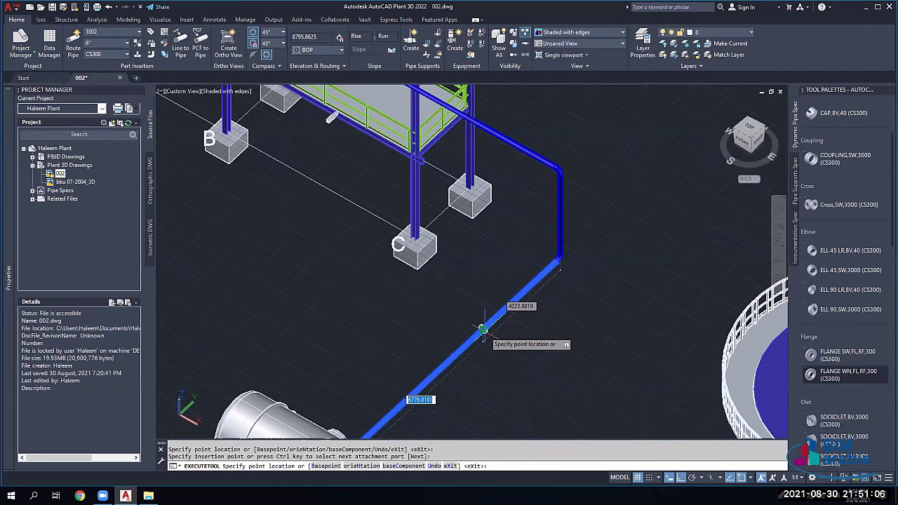
key(Tab)
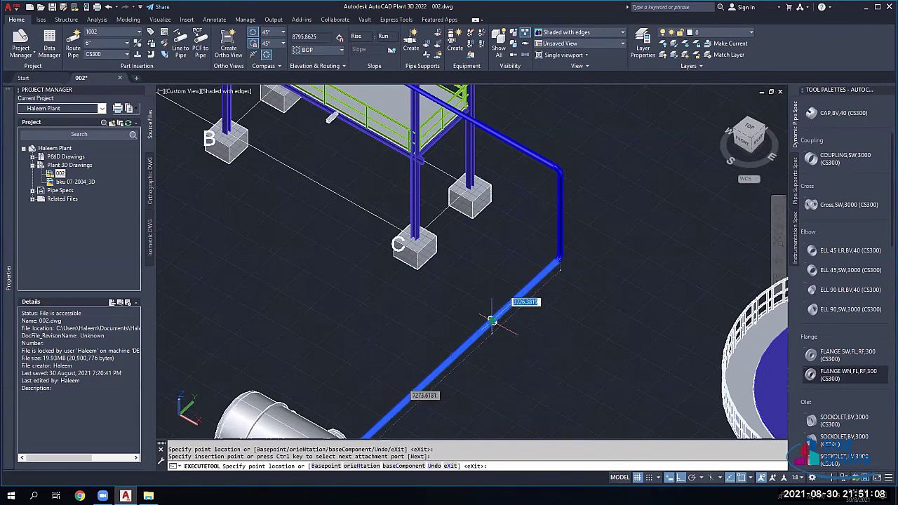
text(4000)
key(Return)
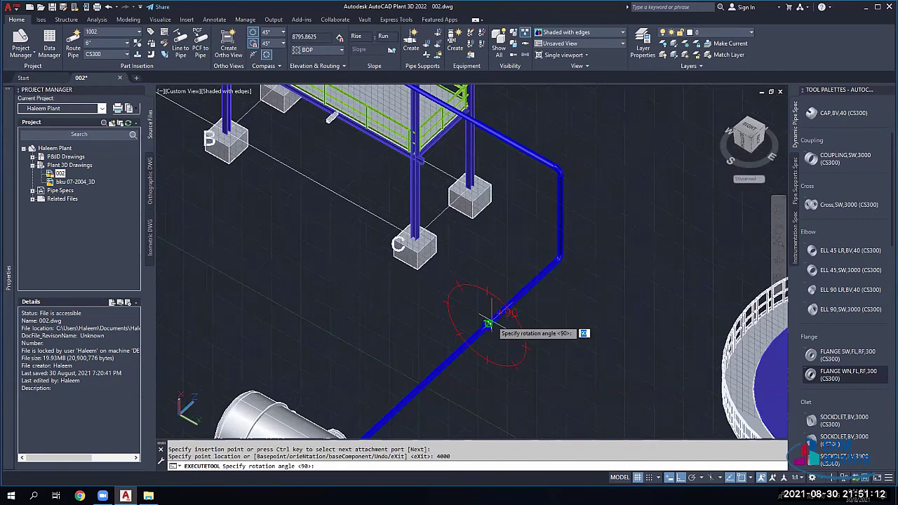
key(Return)
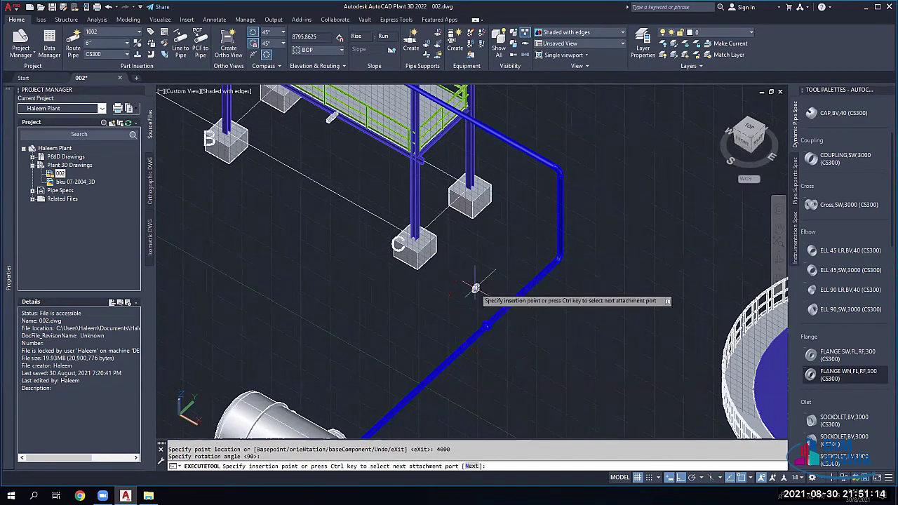
Step: Place the next flange fitting on the pipe at a 3000 offset with default rotation
scroll(487, 305, up, 3)
scroll(489, 303, up, 2)
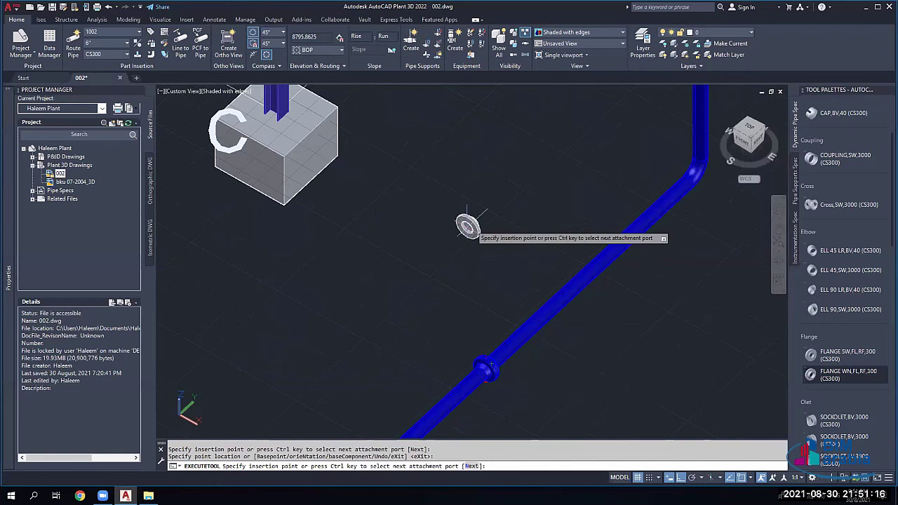
scroll(467, 235, down, 3)
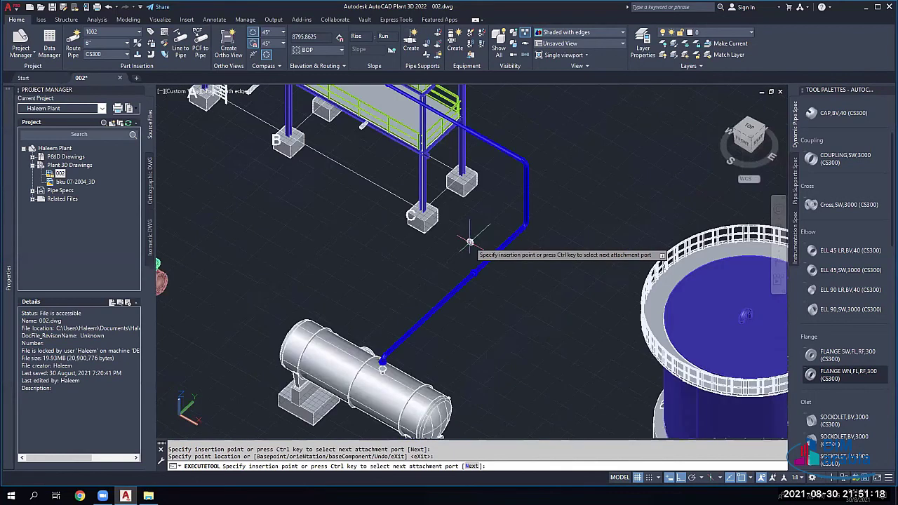
scroll(435, 116, up, 3)
click(435, 116)
scroll(472, 223, down, 2)
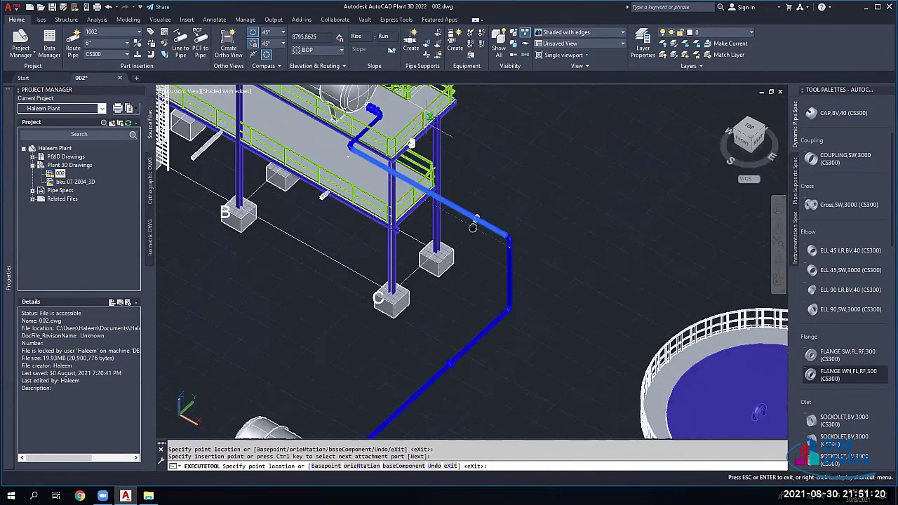
scroll(488, 252, up, 1)
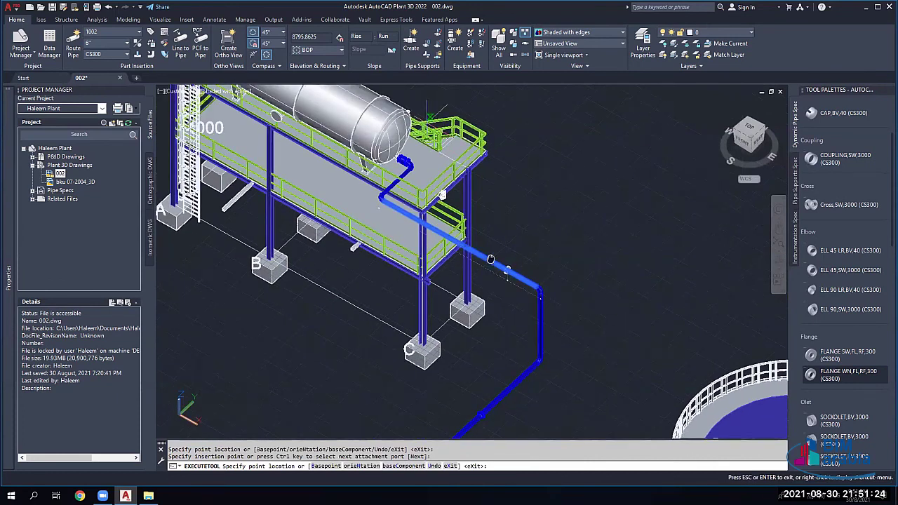
scroll(490, 259, up, 2)
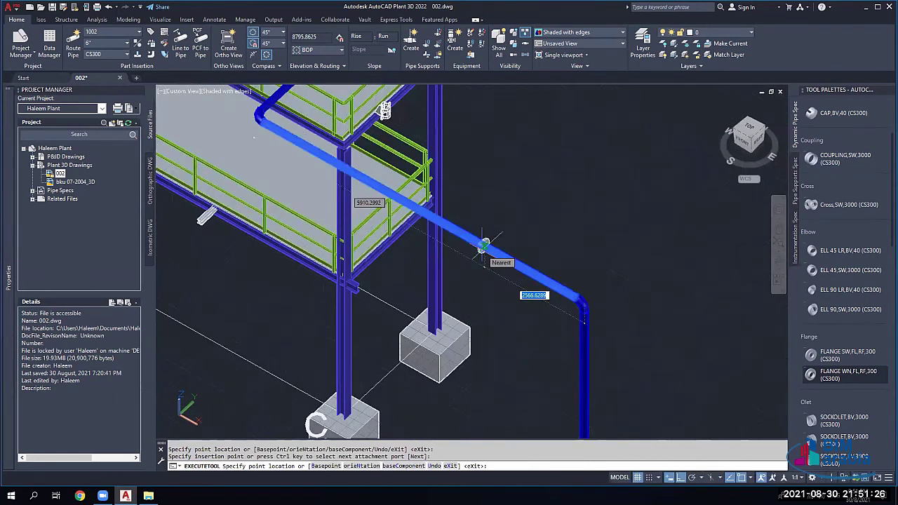
text(3000)
key(Return)
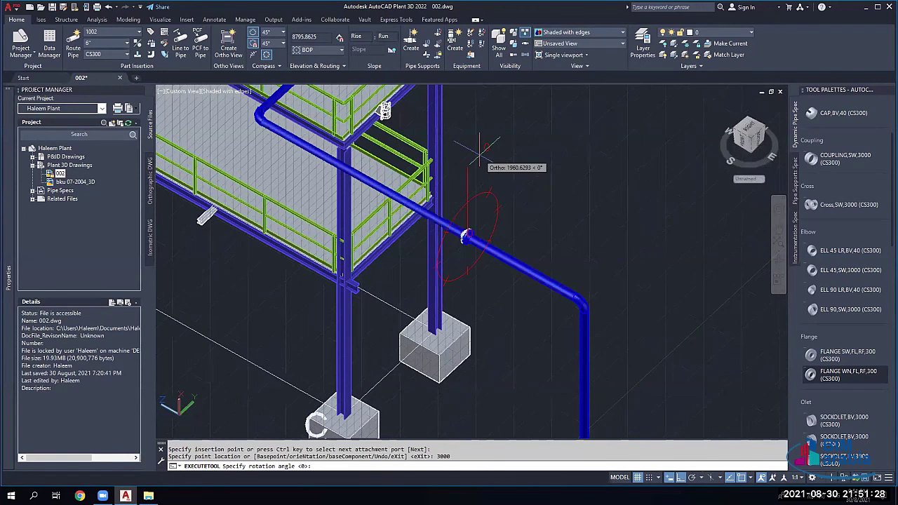
key(Return)
key(Escape)
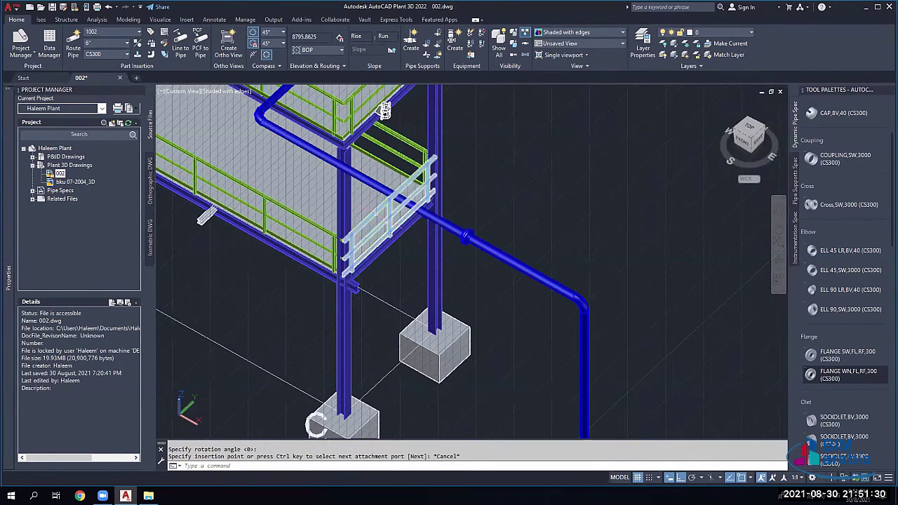
scroll(376, 216, down, 5)
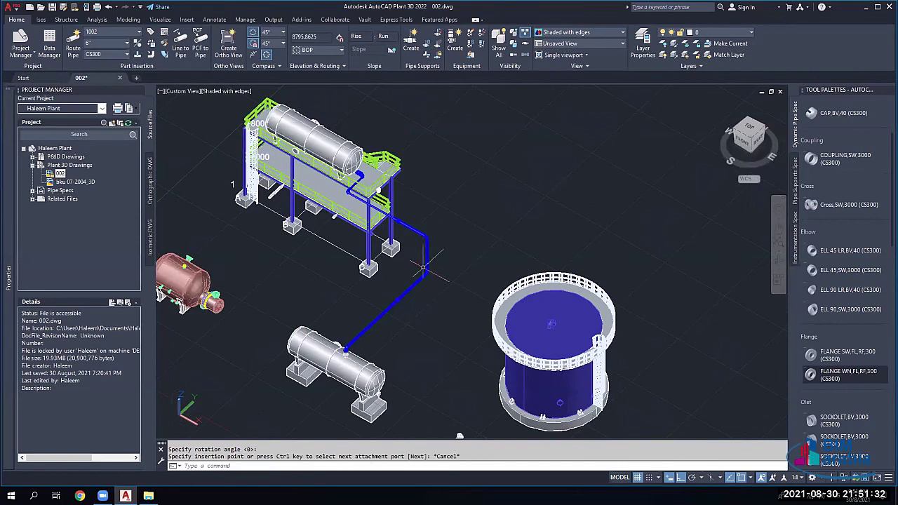
scroll(428, 277, up, 2)
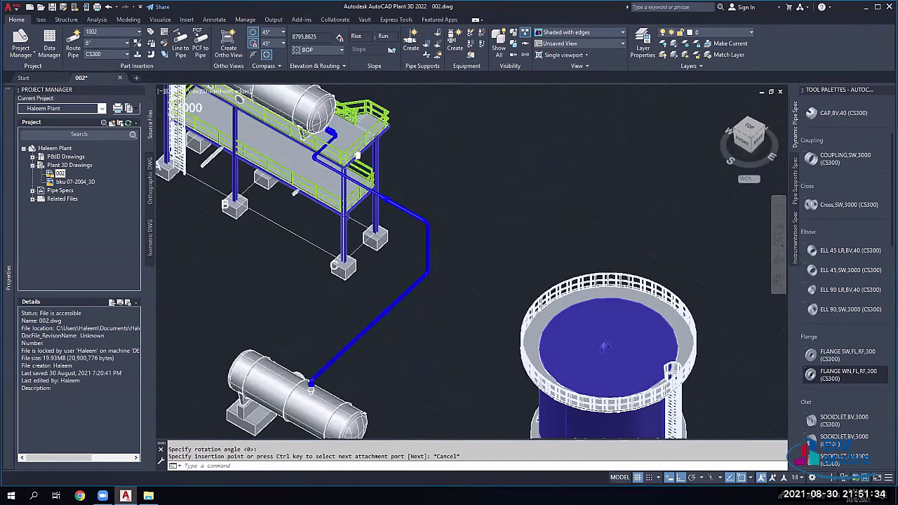
scroll(426, 275, up, 2)
middle_drag(422, 188, 468, 154)
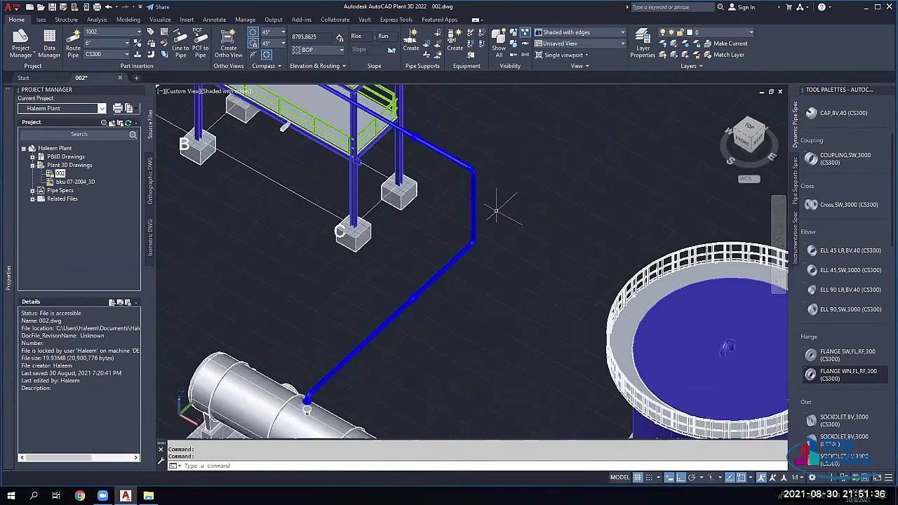
middle_drag(492, 193, 614, 300)
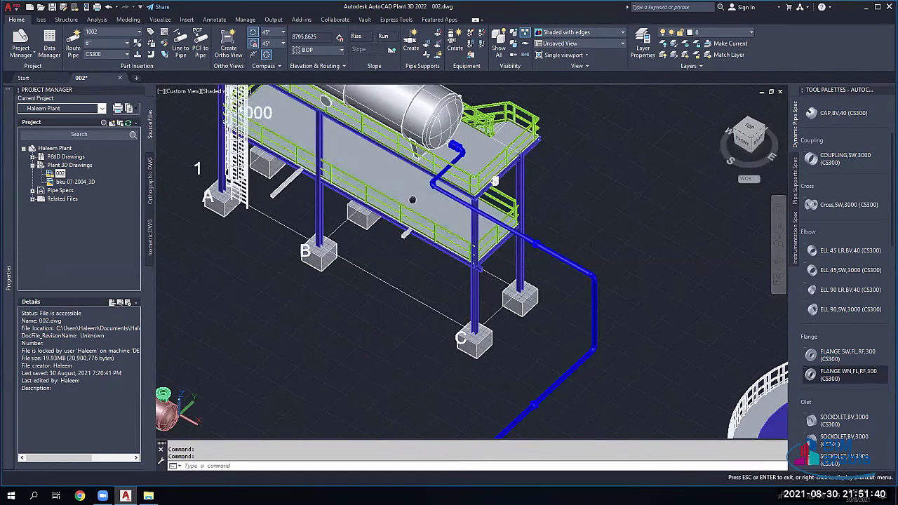
middle_drag(495, 181, 539, 268)
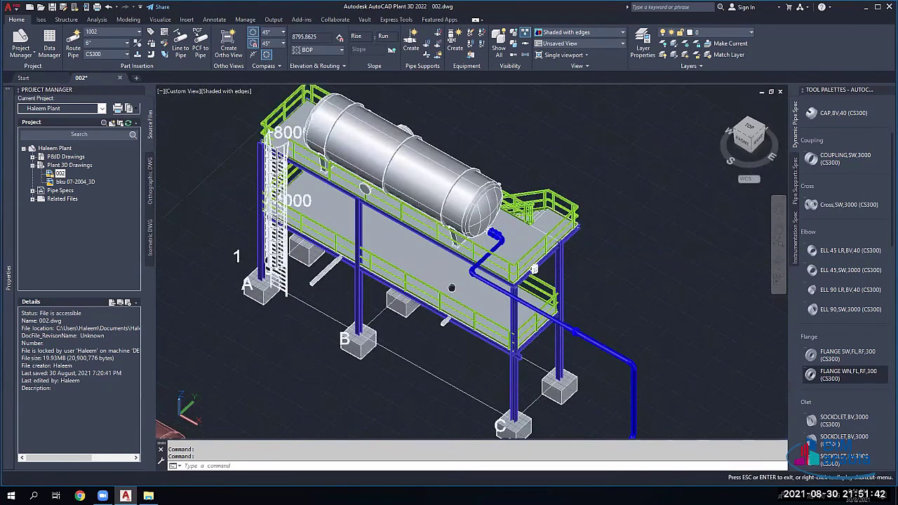
middle_drag(435, 279, 464, 313)
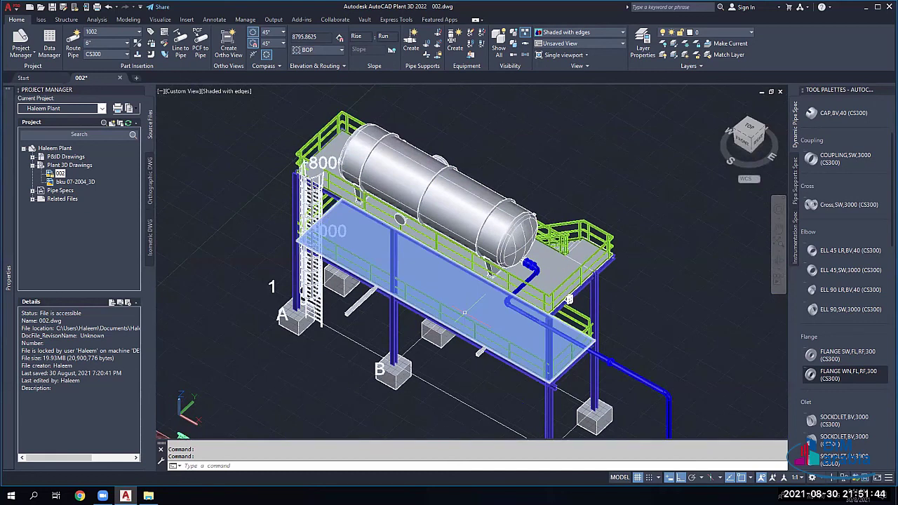
middle_drag(313, 393, 393, 293)
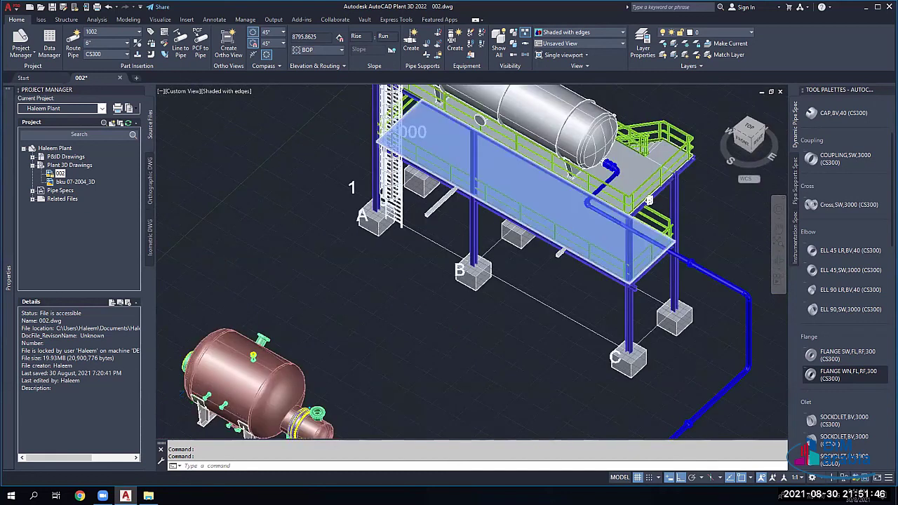
scroll(569, 207, up, 2)
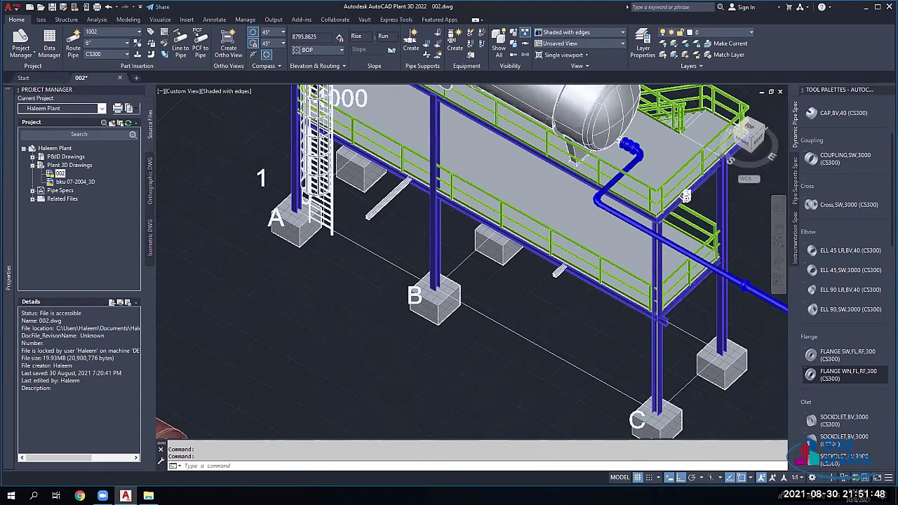
scroll(565, 208, up, 2)
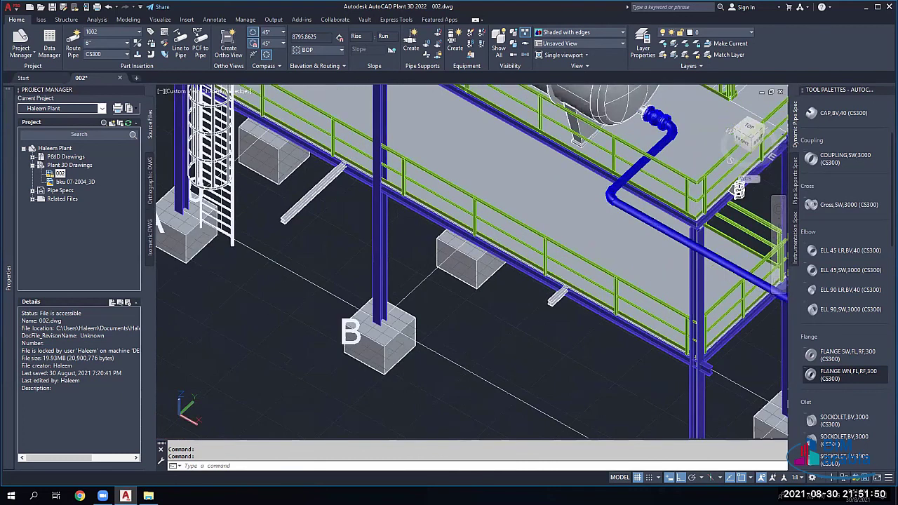
middle_drag(564, 208, 786, 105)
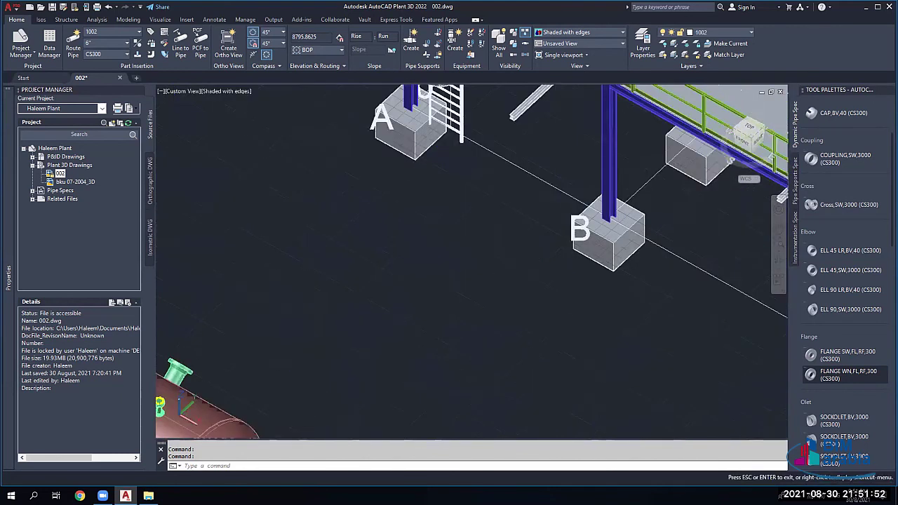
drag(693, 259, 750, 139)
key(Escape)
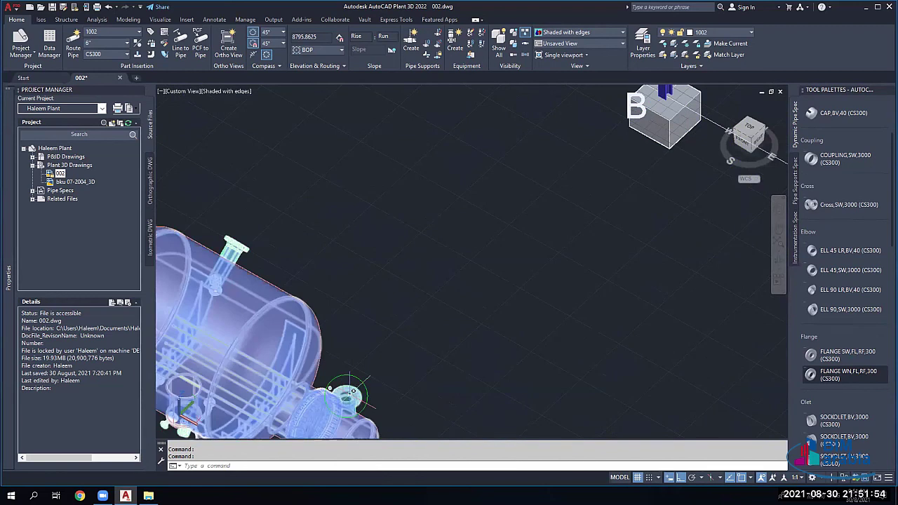
mouse_move(353, 390)
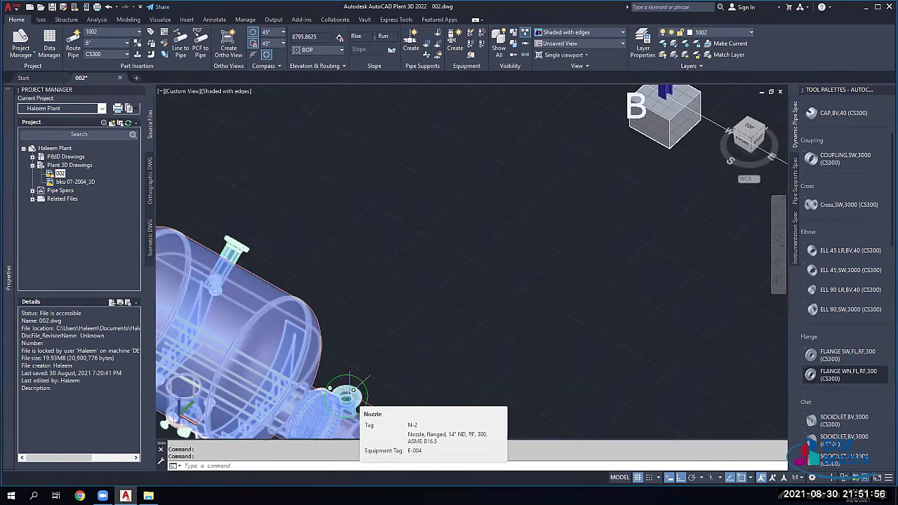
scroll(592, 252, down, 3)
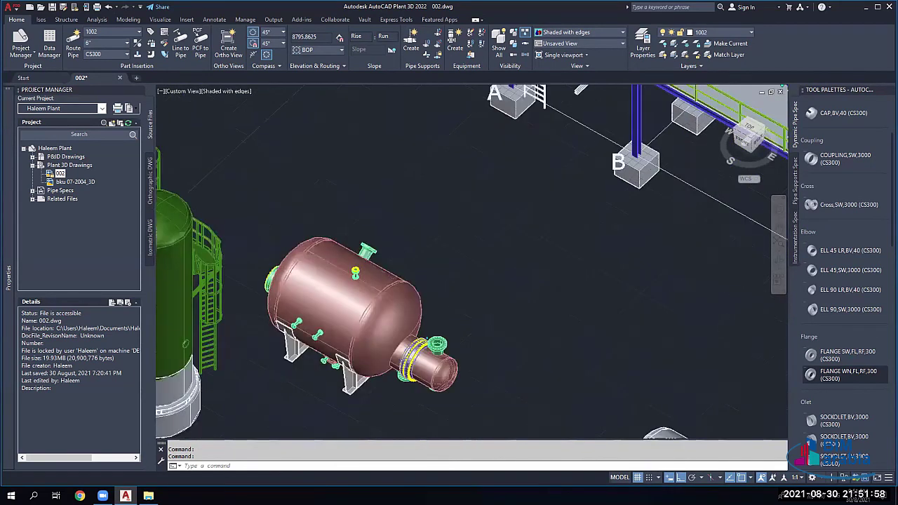
scroll(532, 273, down, 3)
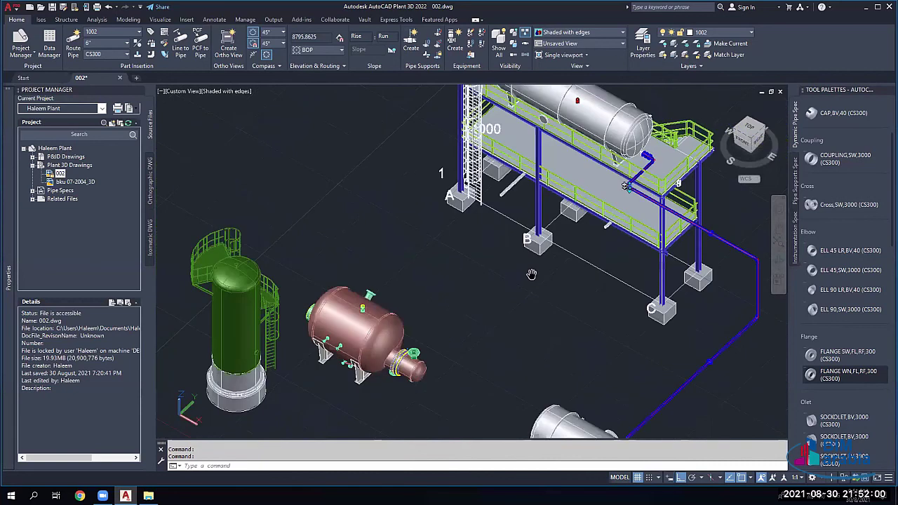
scroll(531, 273, up, 2)
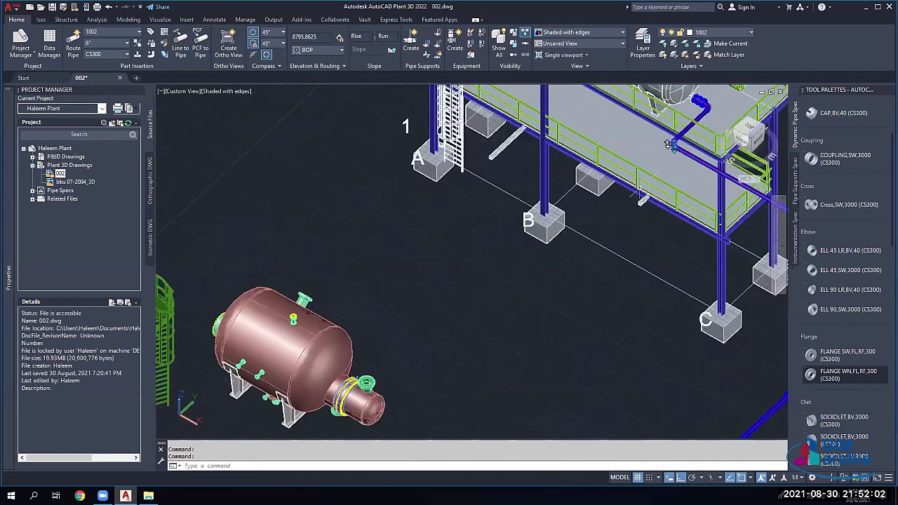
scroll(667, 144, up, 3)
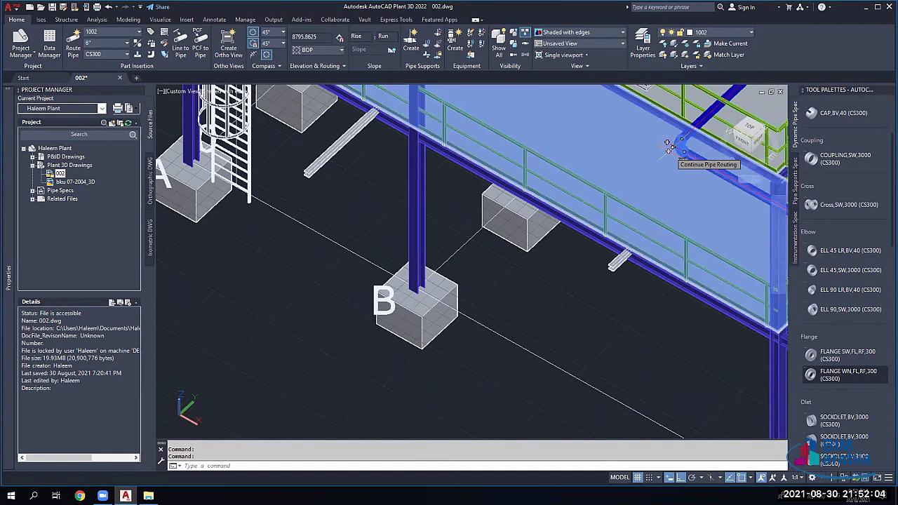
Step: Continue the platform pipe to vessel nozzle N-2 using Endpoint and Center snaps
click(667, 144)
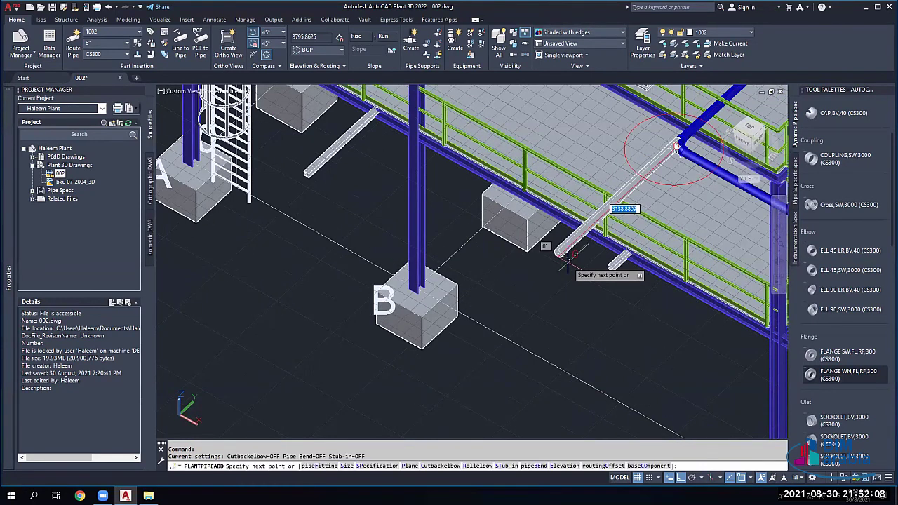
scroll(569, 254, down, 5)
scroll(483, 309, up, 4)
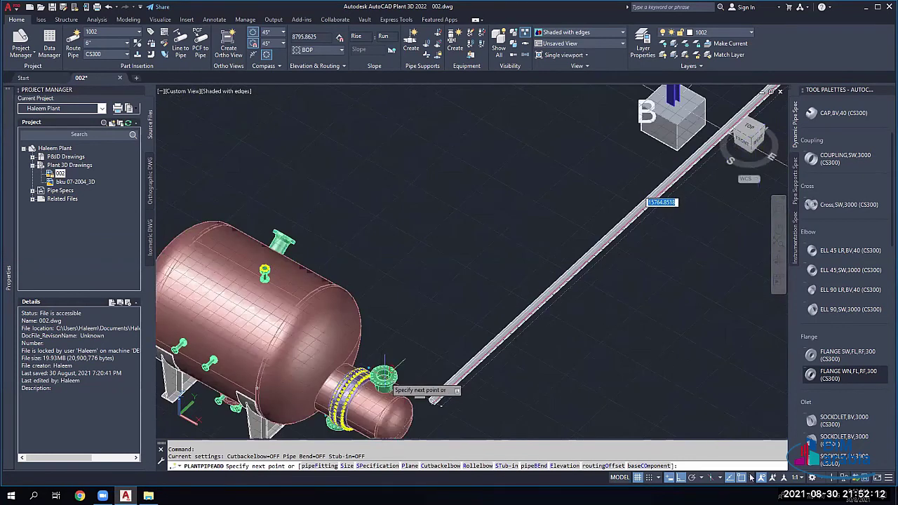
click(751, 477)
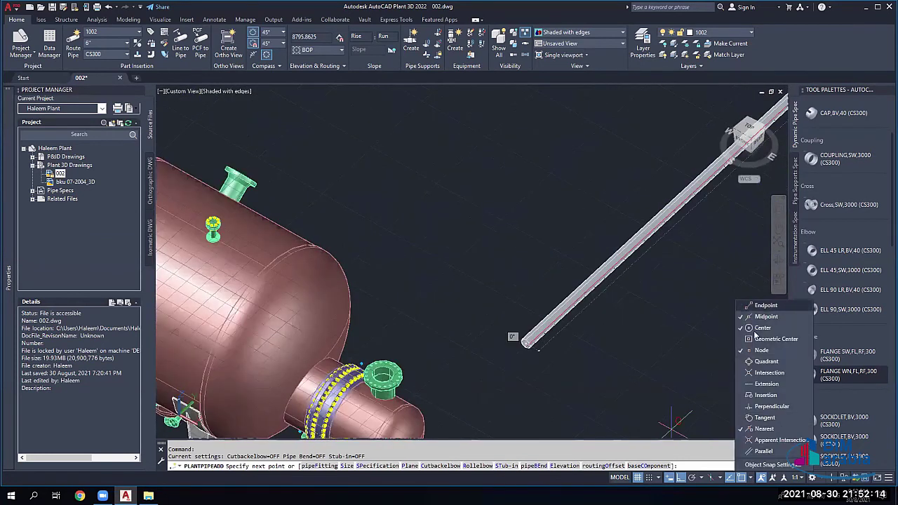
click(758, 329)
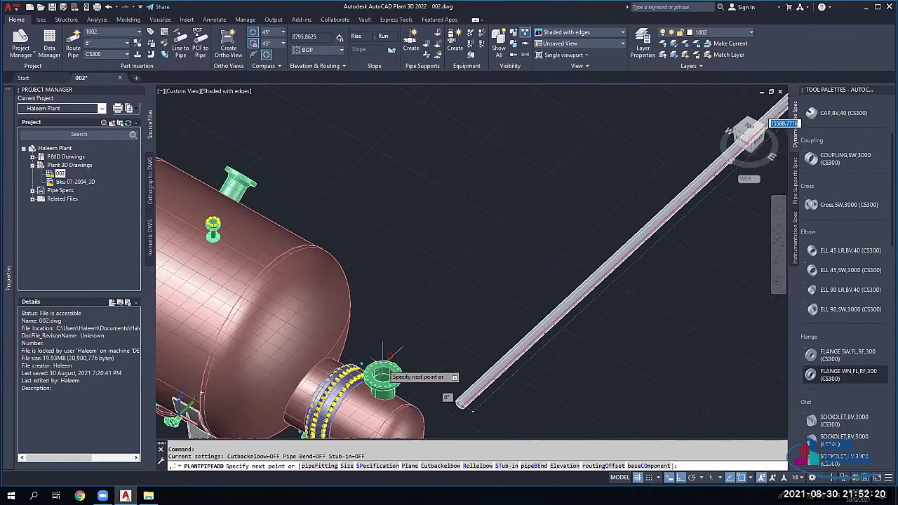
scroll(382, 378, up, 2)
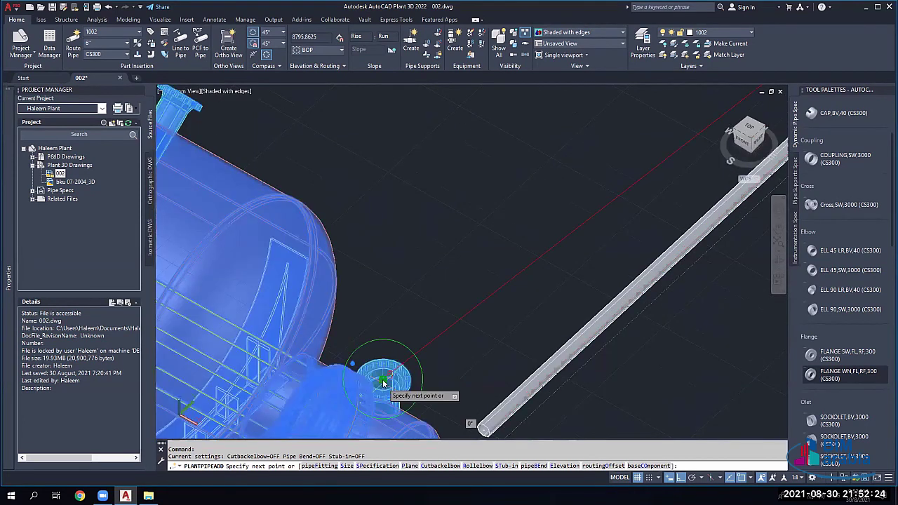
click(384, 382)
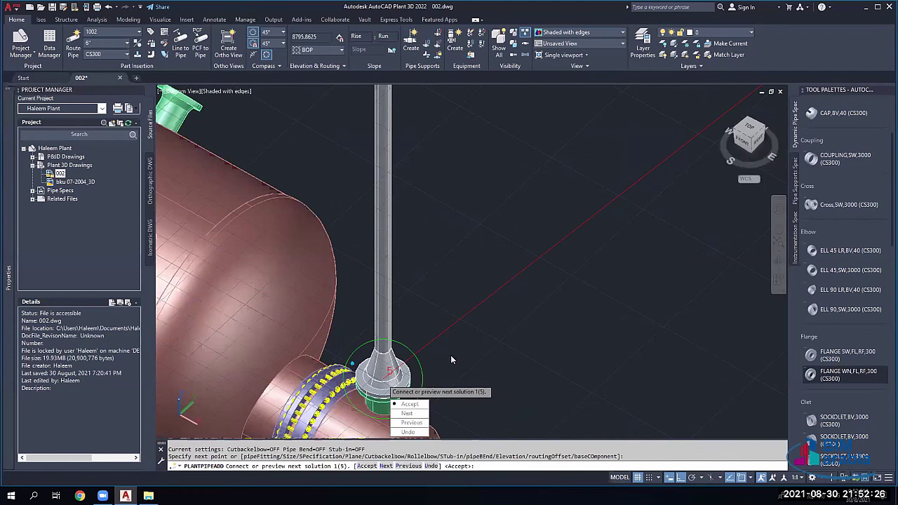
Step: Cycle through the five auto-routing solutions and accept solution 3 to the vessel nozzle
scroll(386, 378, down, 3)
scroll(386, 377, down, 2)
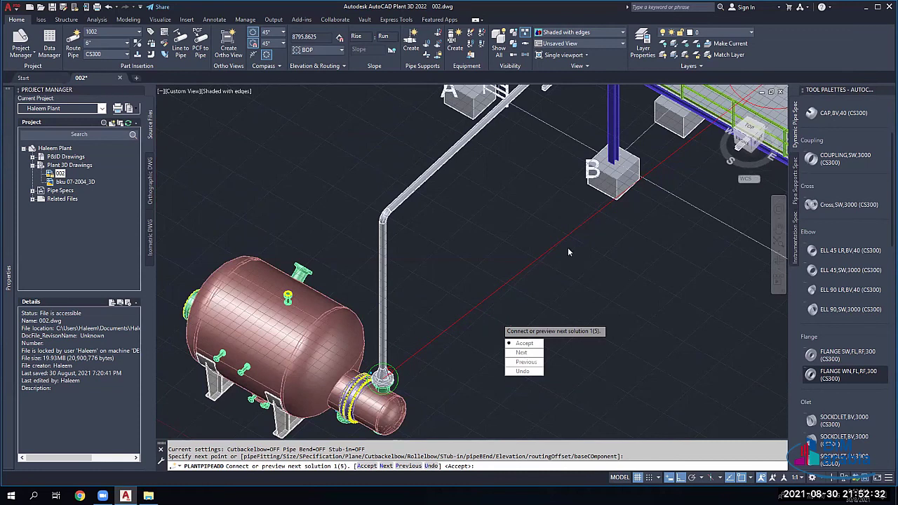
scroll(491, 314, down, 2)
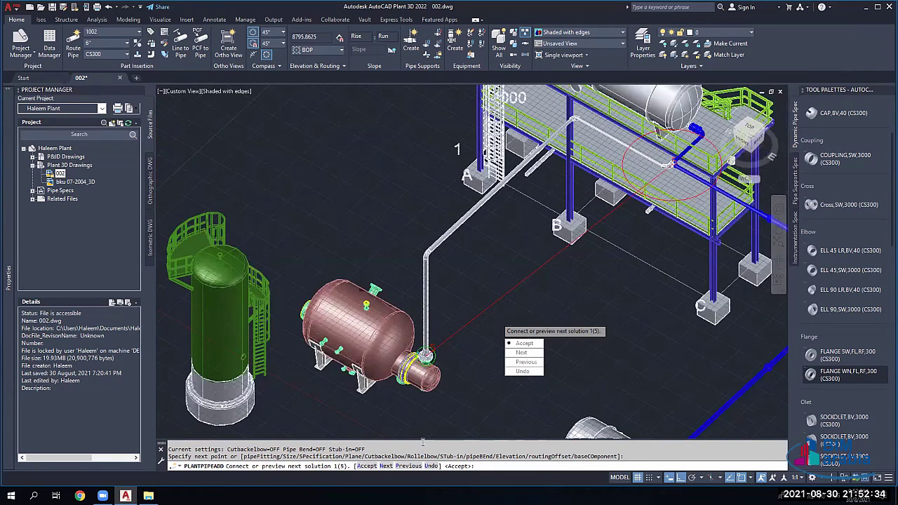
scroll(595, 279, down, 1)
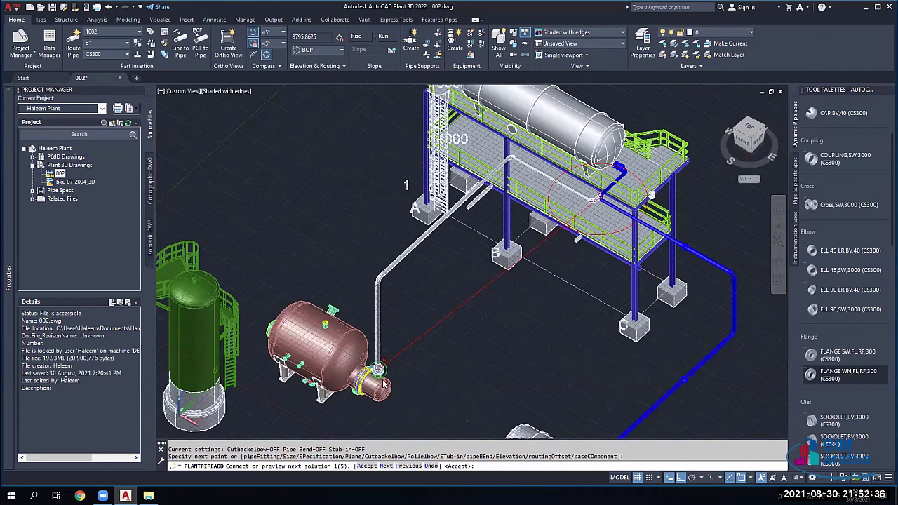
text(N)
key(Return)
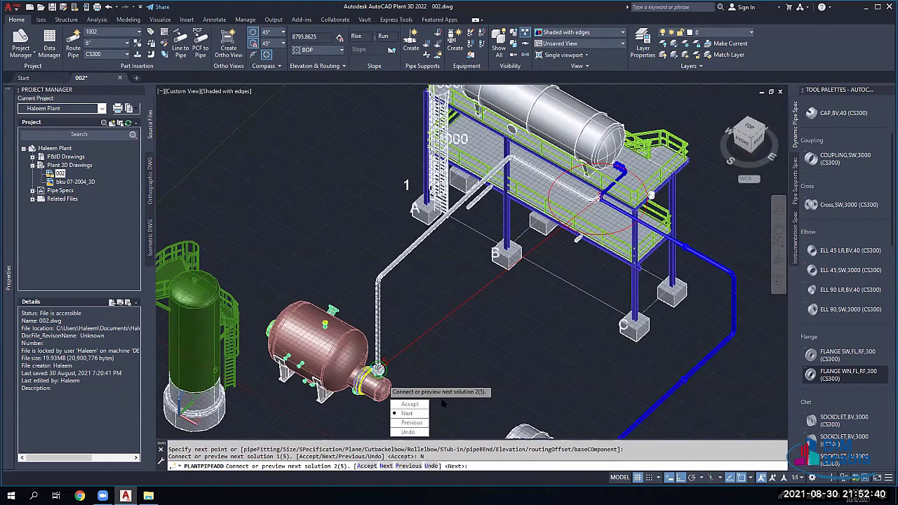
click(407, 413)
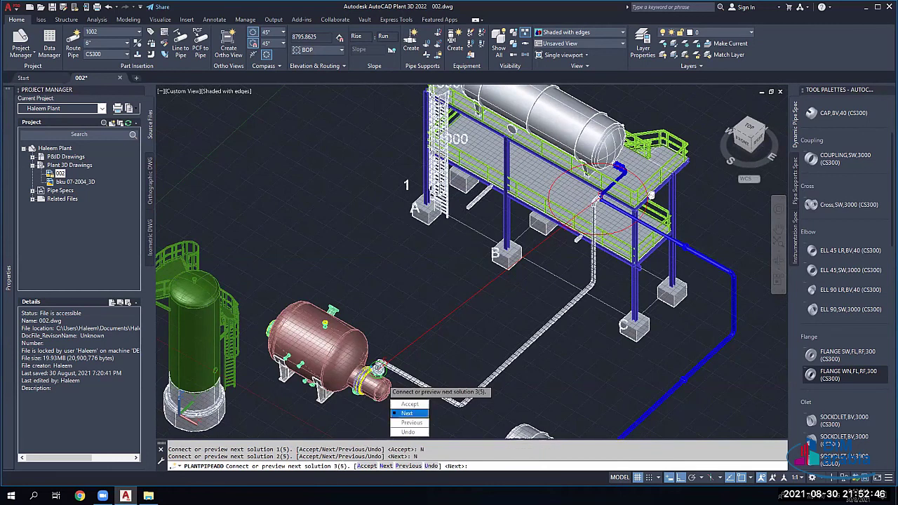
click(407, 413)
text(n)
key(Return)
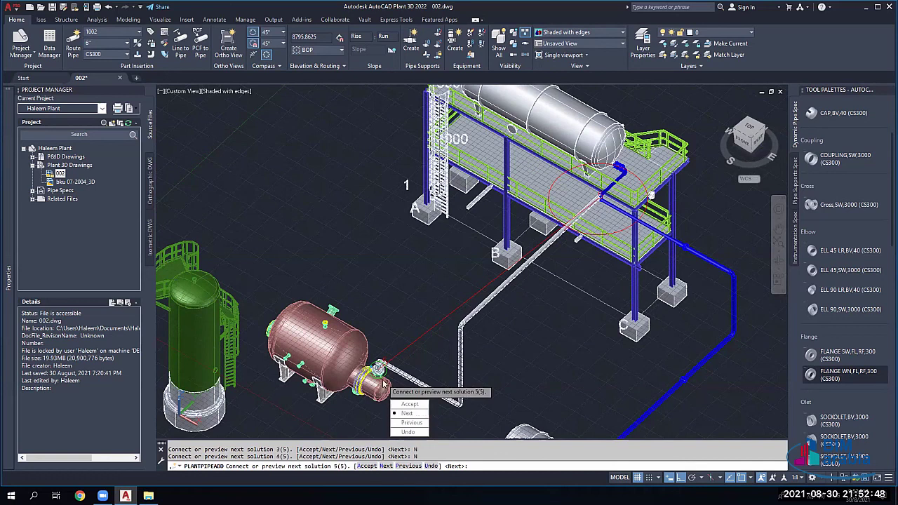
click(407, 413)
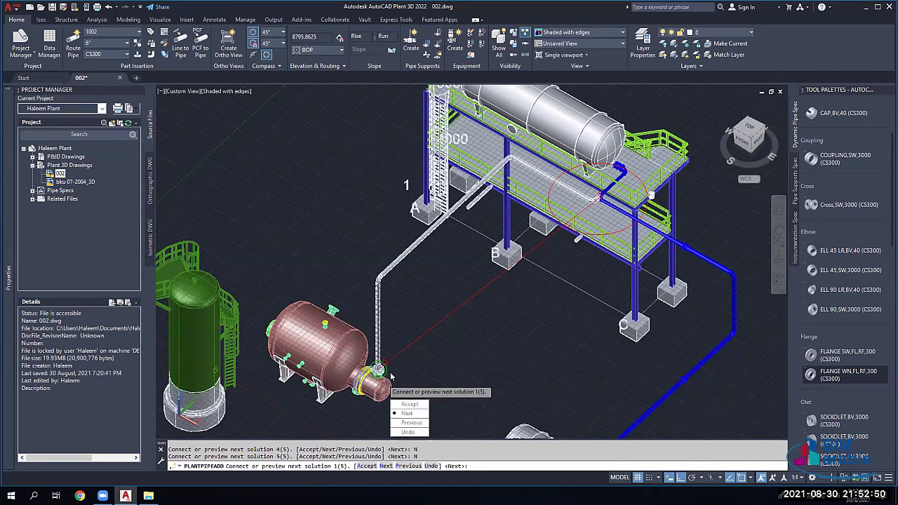
click(411, 413)
click(420, 414)
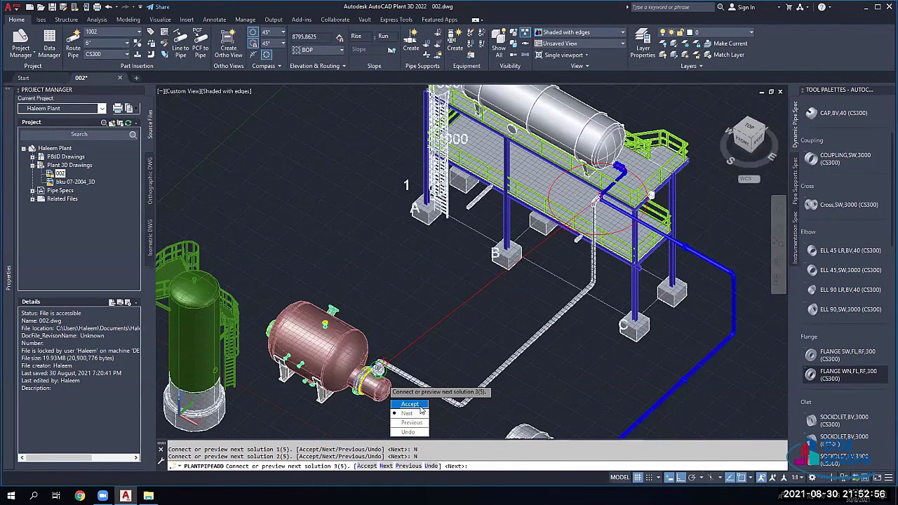
click(420, 405)
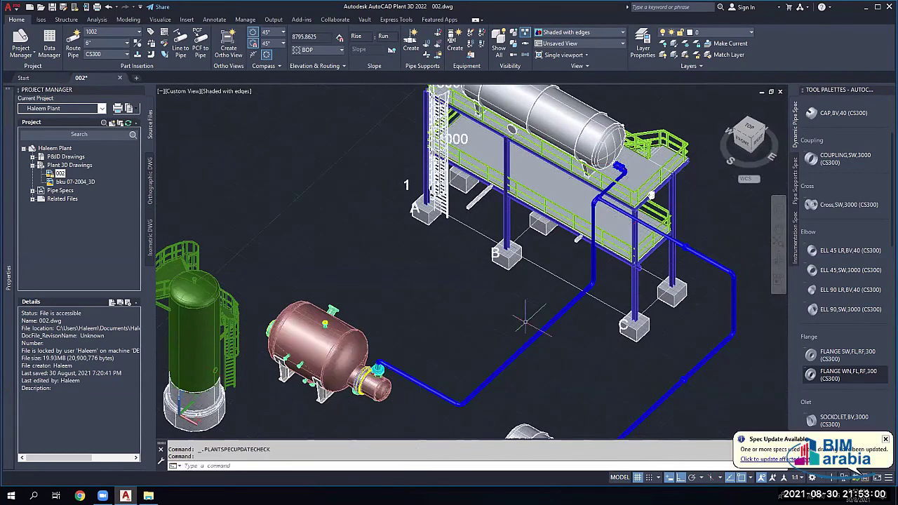
middle_drag(525, 319, 505, 229)
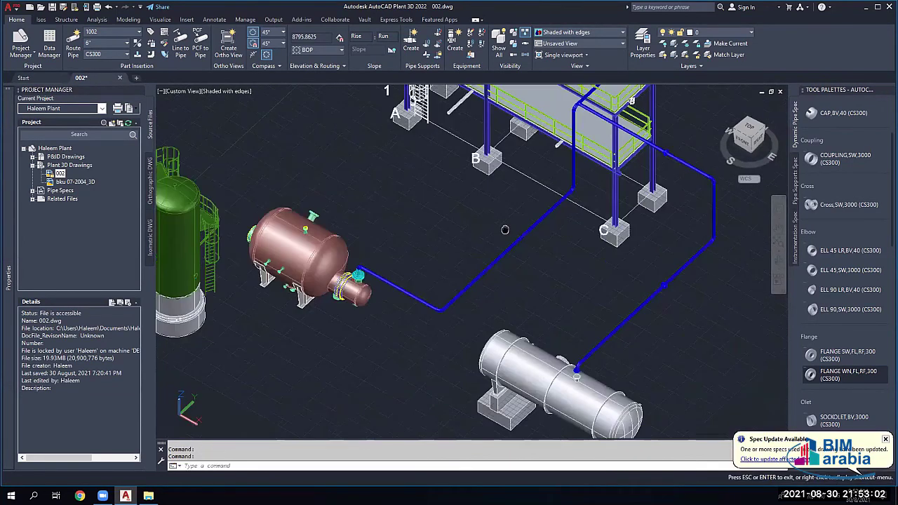
scroll(456, 232, up, 3)
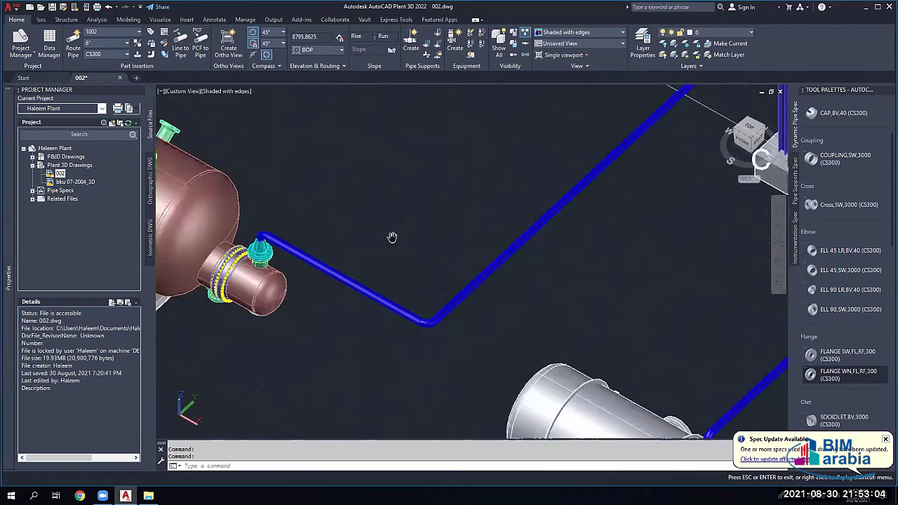
scroll(271, 268, up, 2)
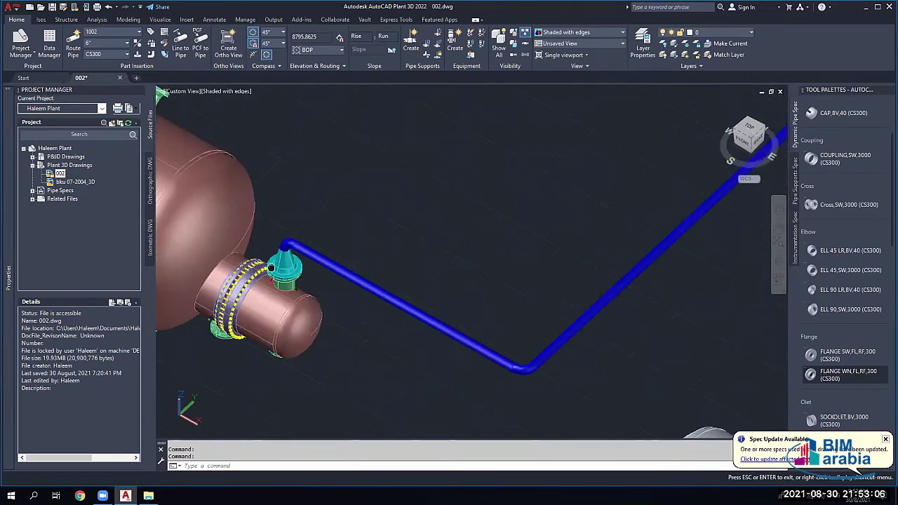
scroll(271, 267, up, 2)
key(Escape)
scroll(288, 246, up, 2)
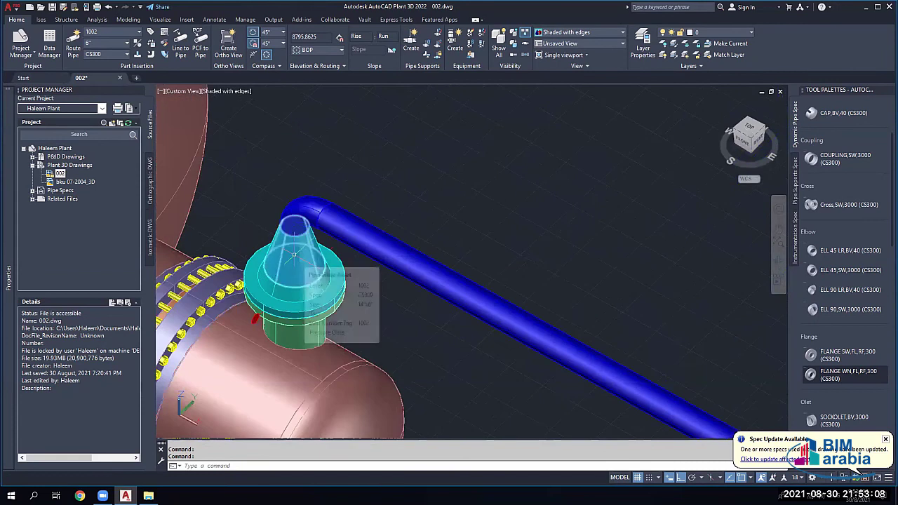
mouse_move(294, 253)
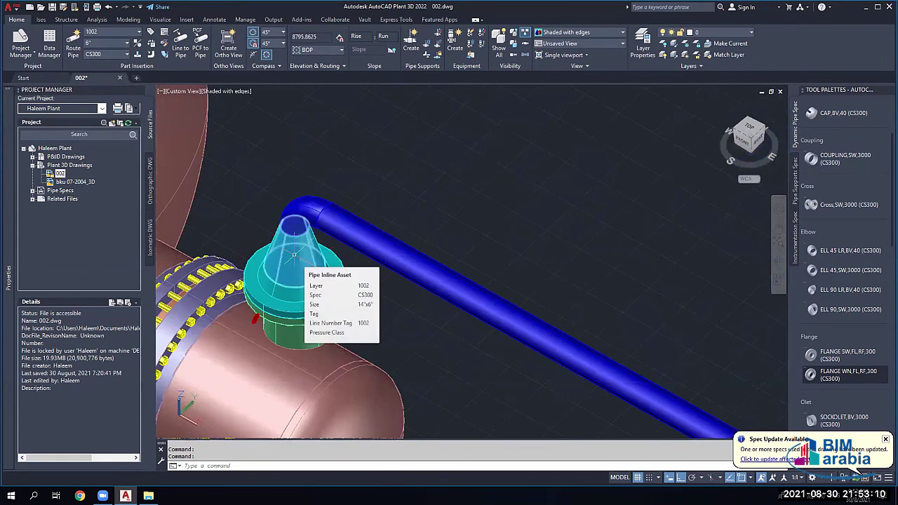
click(294, 254)
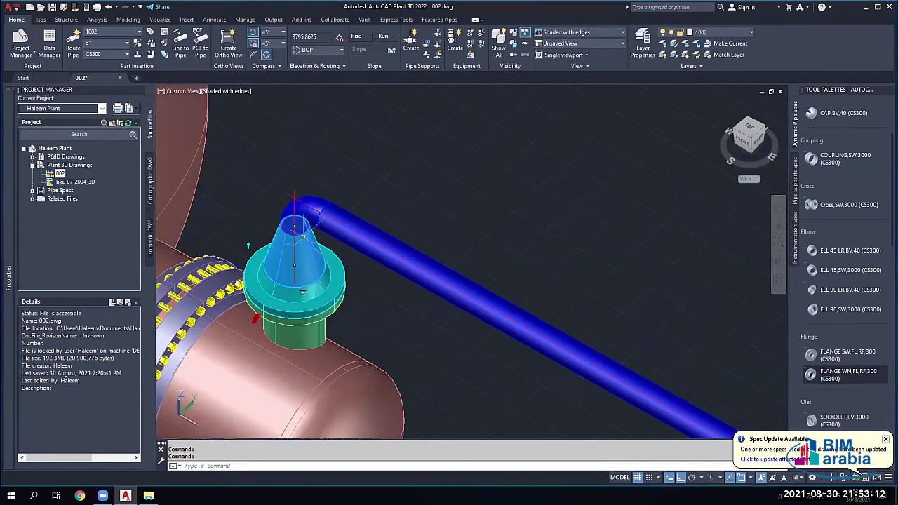
scroll(295, 231, down, 2)
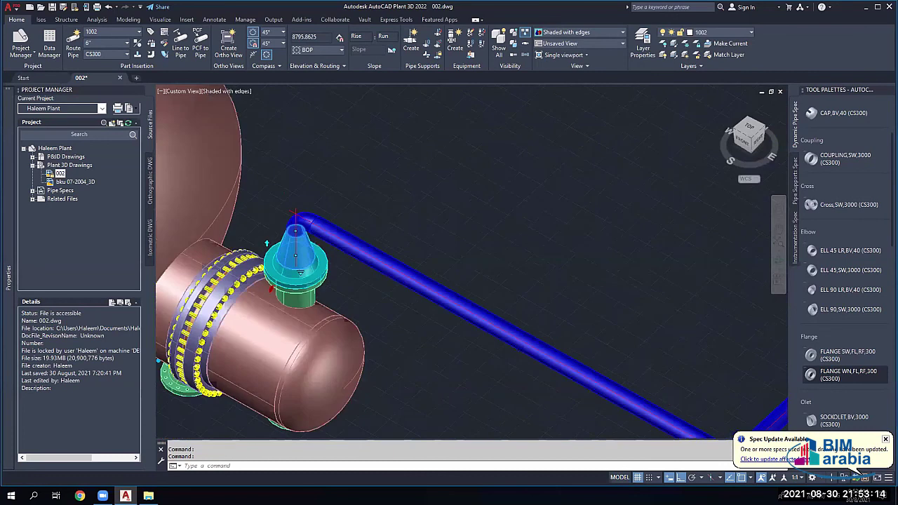
scroll(295, 214, down, 2)
key(Escape)
key(Escape)
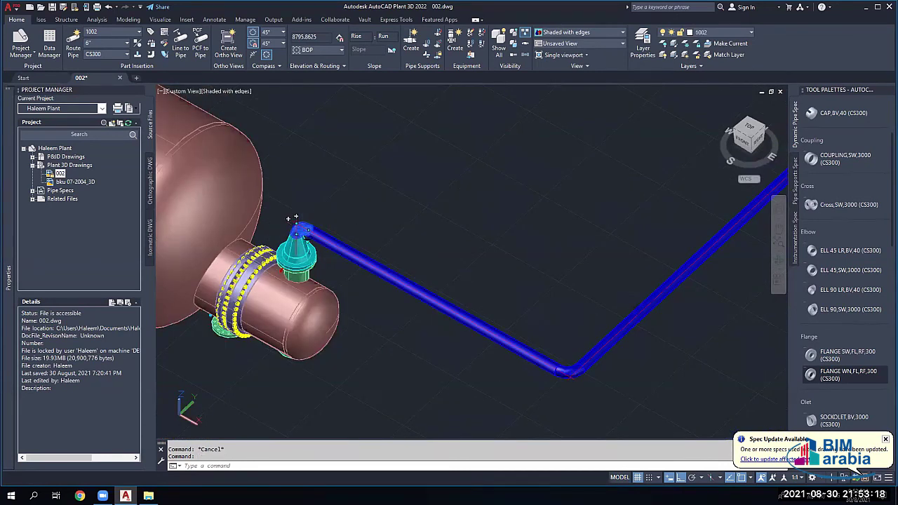
shift+middle_drag(294, 219, 627, 196)
click(627, 196)
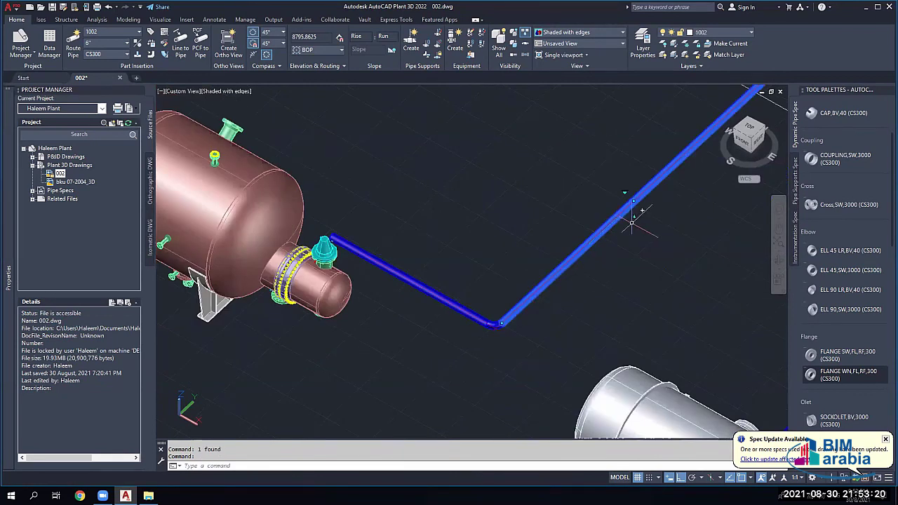
Step: Move the long pipe run's elevation grip to a BOP elevation of 6000
click(633, 218)
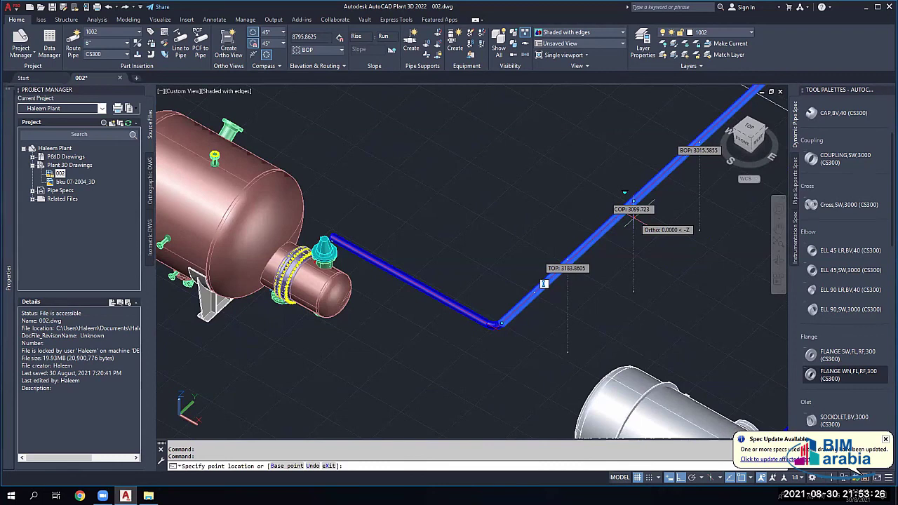
key(Tab)
key(Tab)
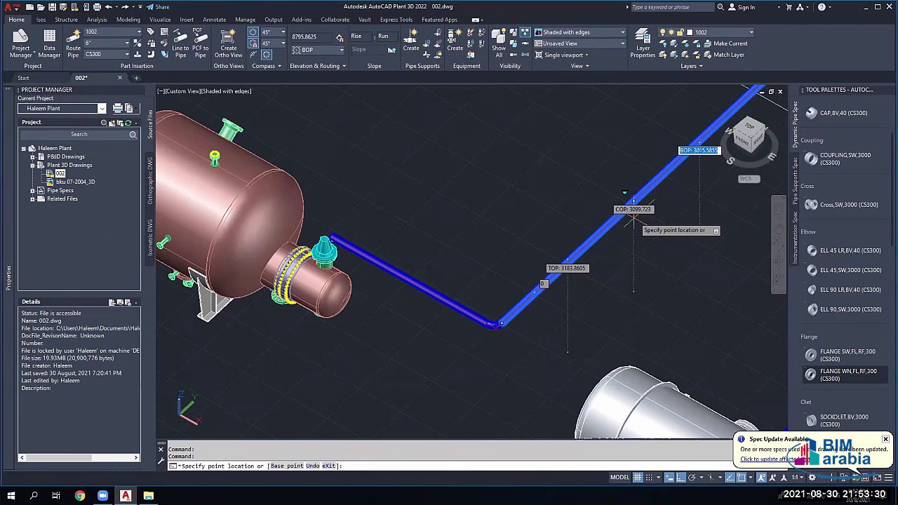
text(6000)
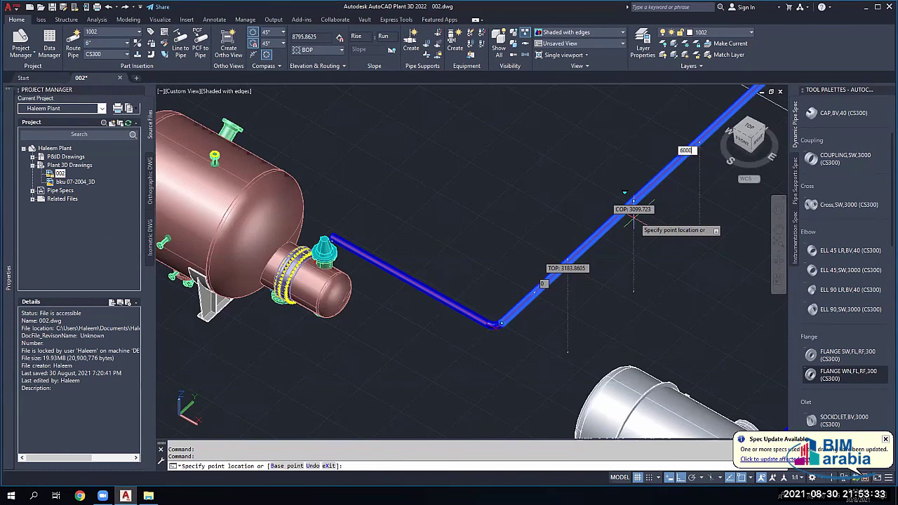
key(Return)
scroll(601, 211, down, 3)
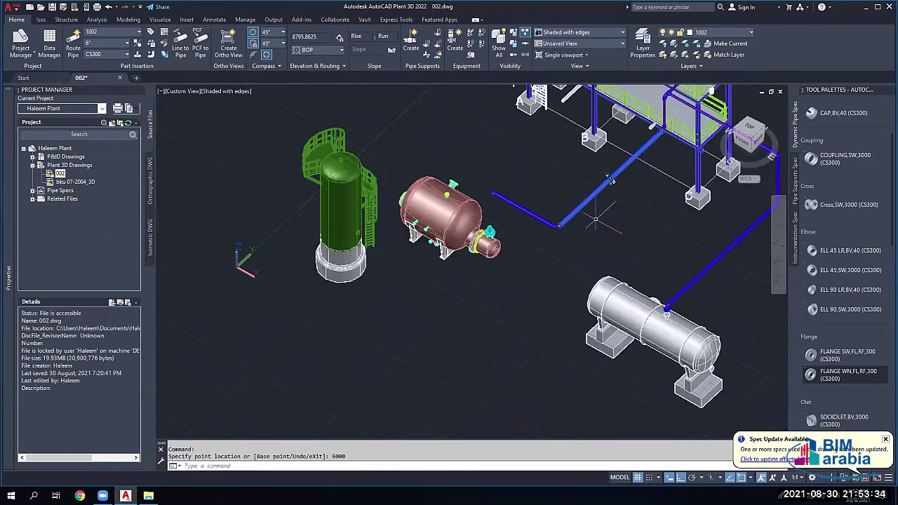
scroll(612, 181, up, 1)
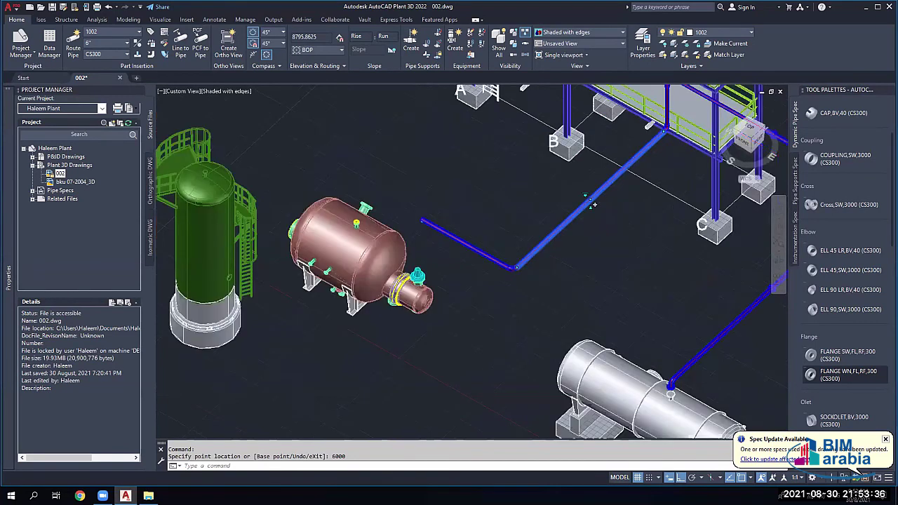
scroll(592, 204, up, 1)
scroll(568, 237, down, 3)
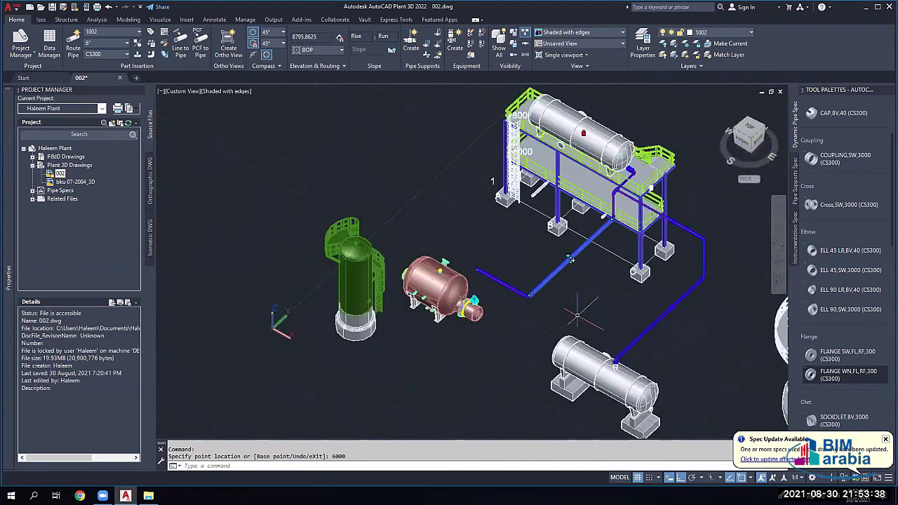
scroll(562, 282, up, 3)
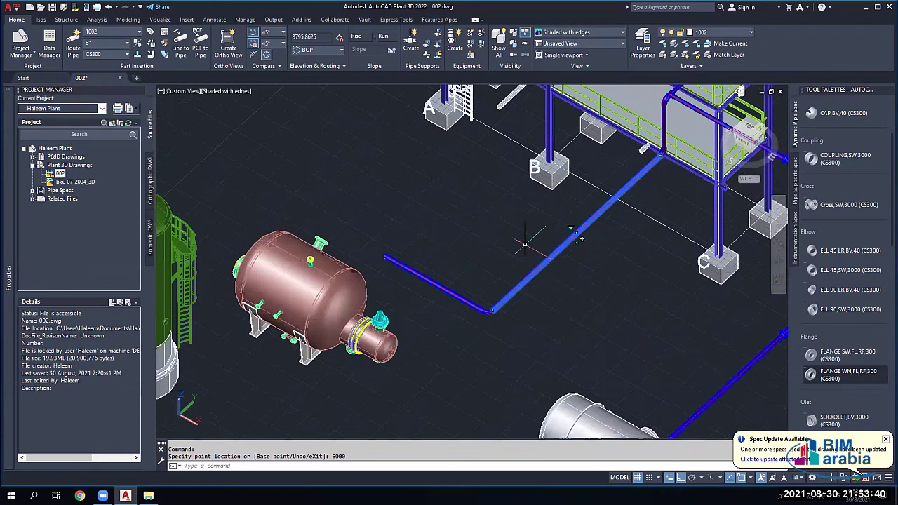
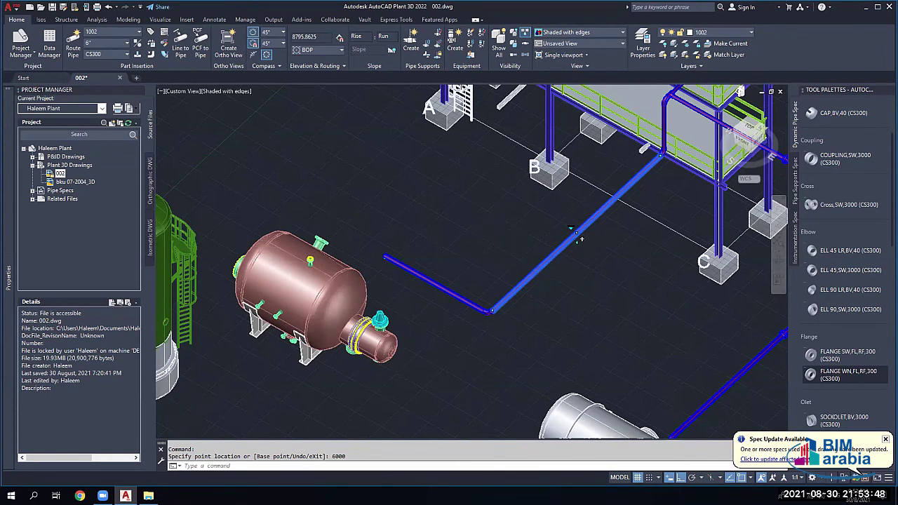
Step: Cancel the pending pipe command and delete the stray blue fitting on the vessel nozzle
scroll(581, 239, up, 2)
scroll(426, 265, up, 2)
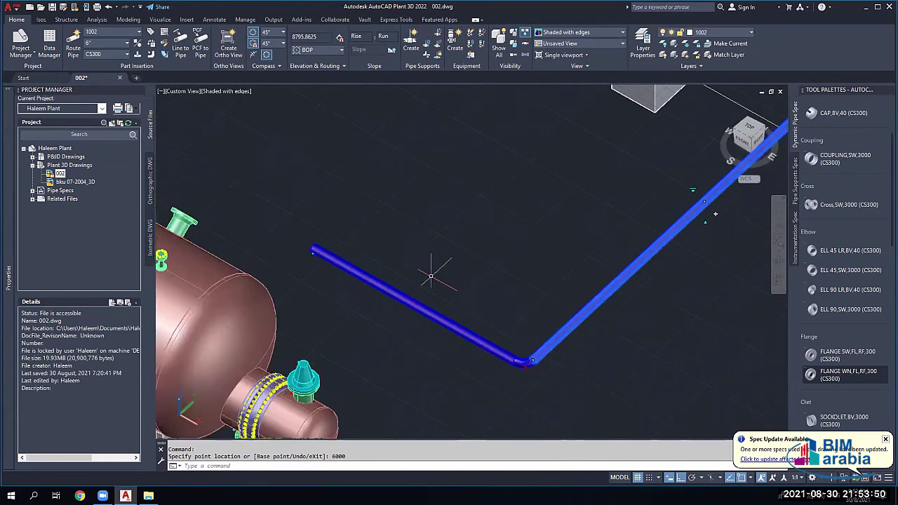
key(Escape)
scroll(521, 250, down, 2)
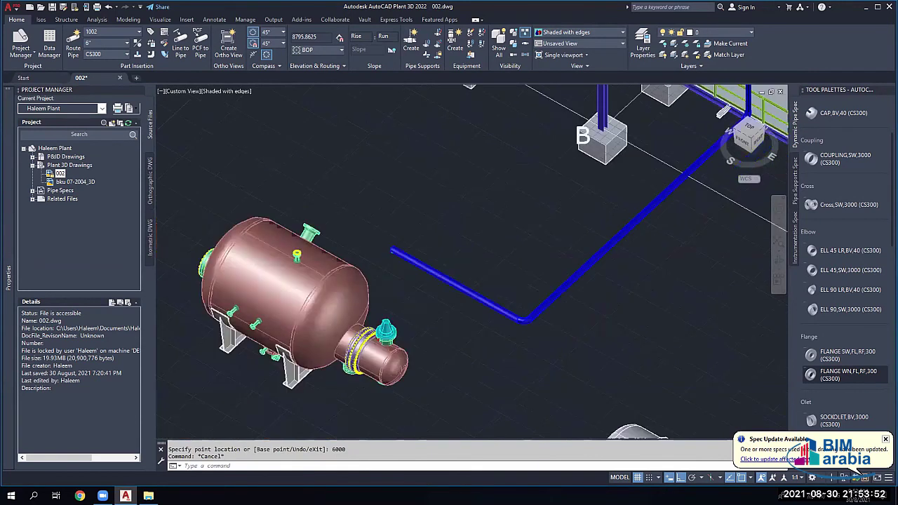
scroll(521, 253, down, 2)
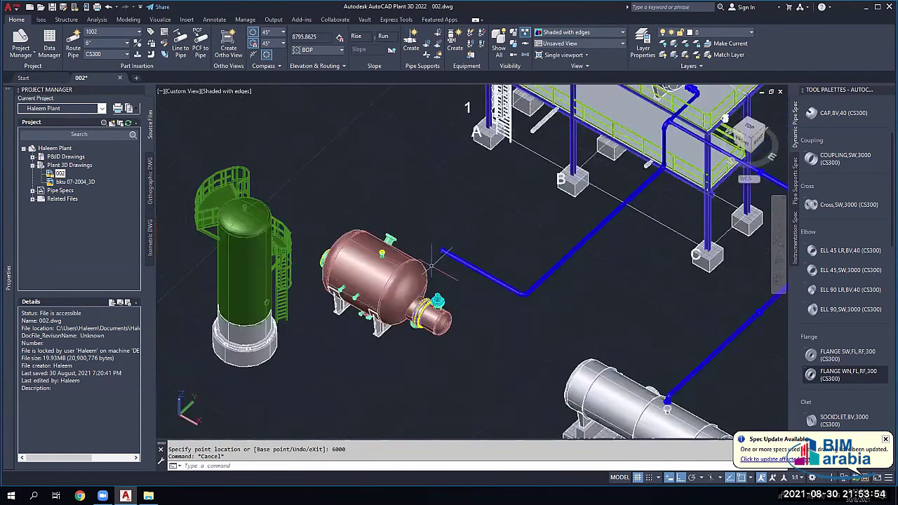
scroll(439, 301, up, 5)
key(Delete)
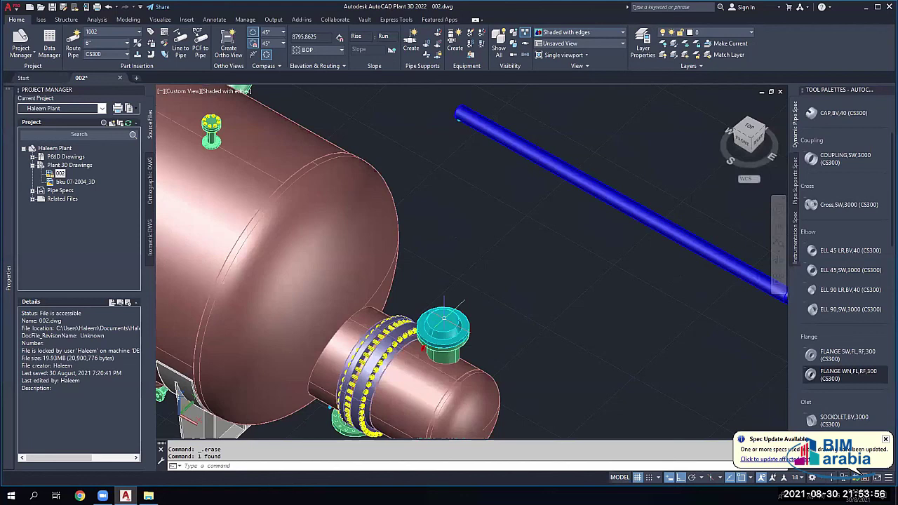
Step: Clear the pipe selection and scroll the Tool Palettes down to Reducer
scroll(443, 318, down, 3)
scroll(438, 334, down, 2)
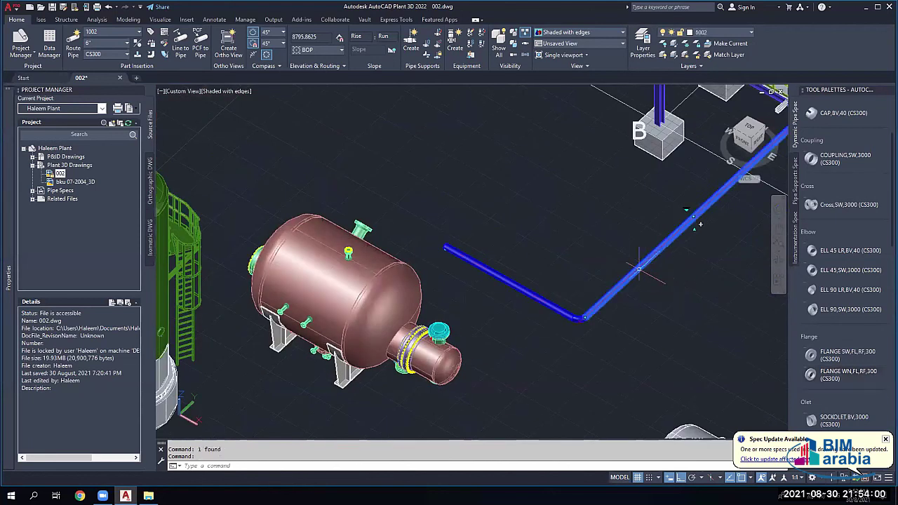
key(Escape)
click(535, 286)
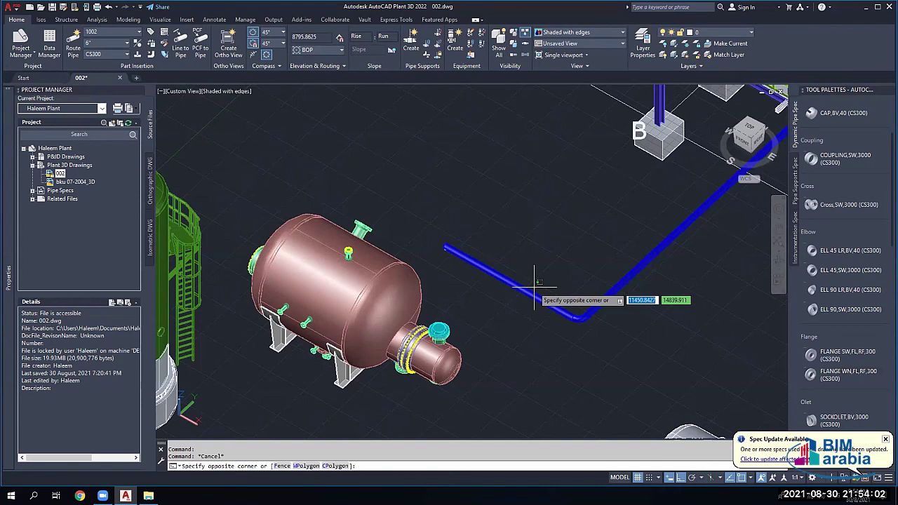
key(Escape)
scroll(832, 261, down, 3)
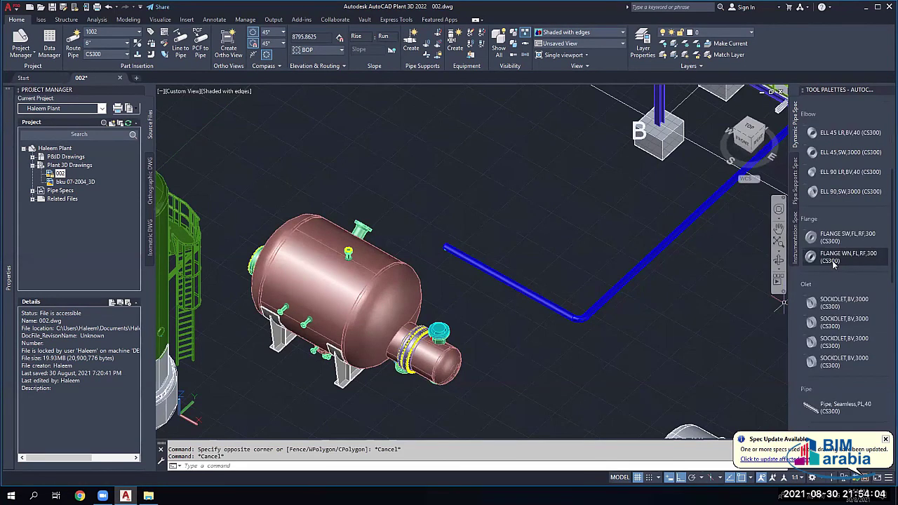
scroll(832, 260, down, 3)
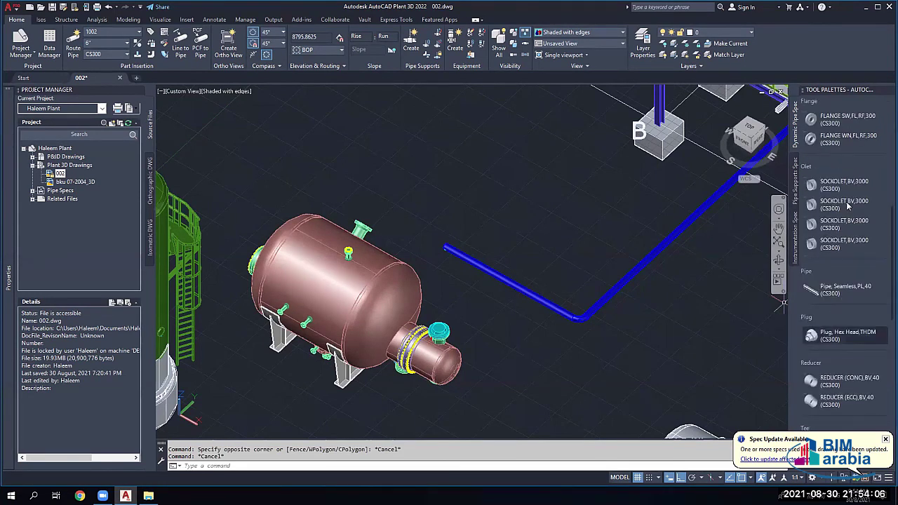
scroll(842, 280, down, 5)
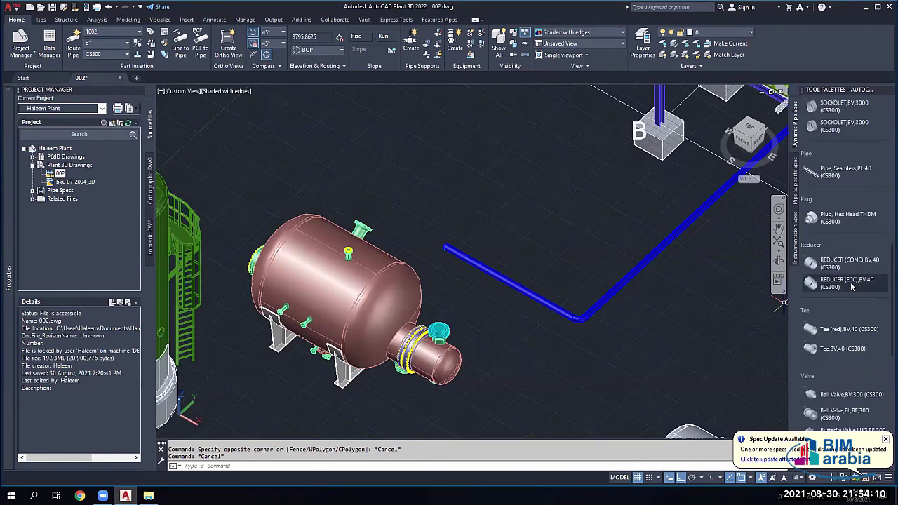
Step: Place a REDUCER (CONC) mid-way along the diagonal pipe and accept its default rotation
click(852, 265)
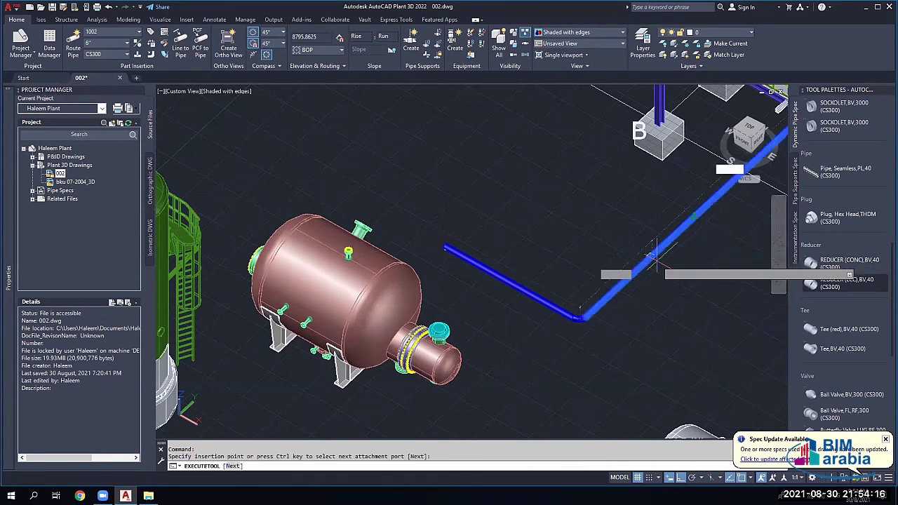
scroll(653, 257, up, 1)
scroll(649, 258, up, 4)
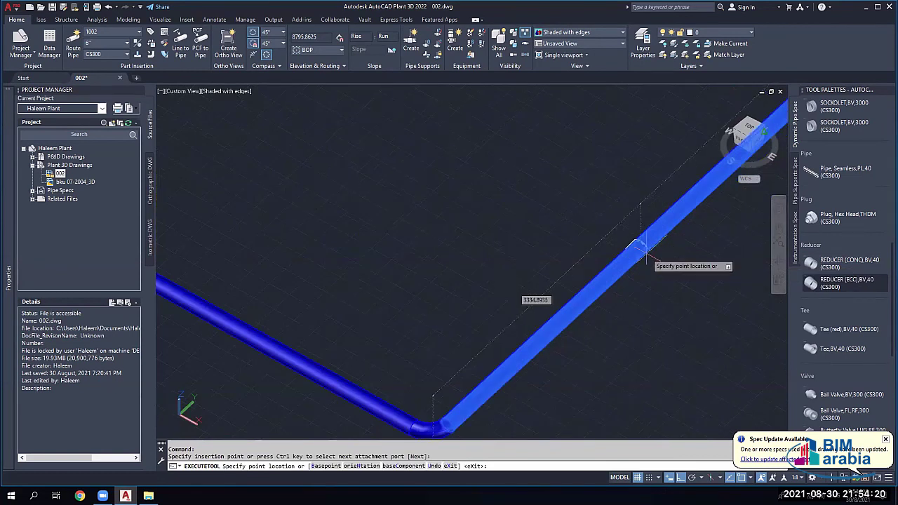
click(635, 249)
scroll(572, 298, down, 5)
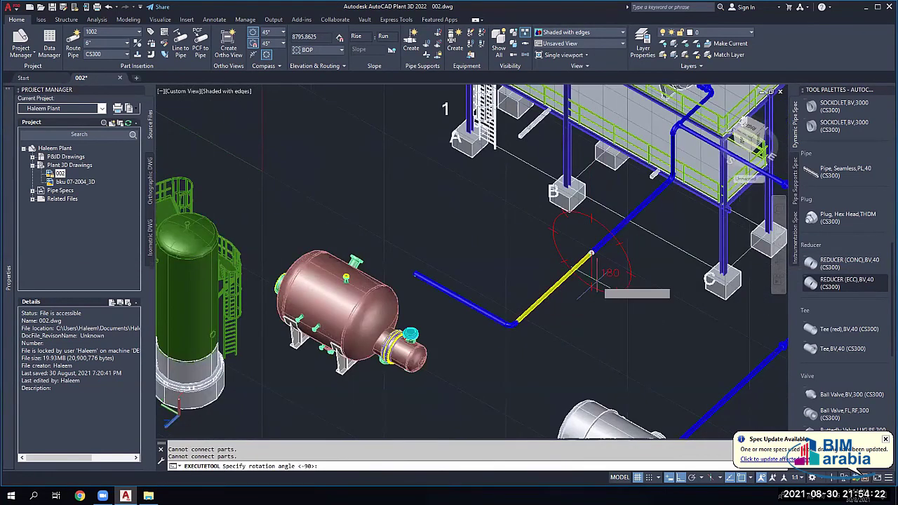
click(583, 218)
key(Escape)
scroll(577, 263, up, 4)
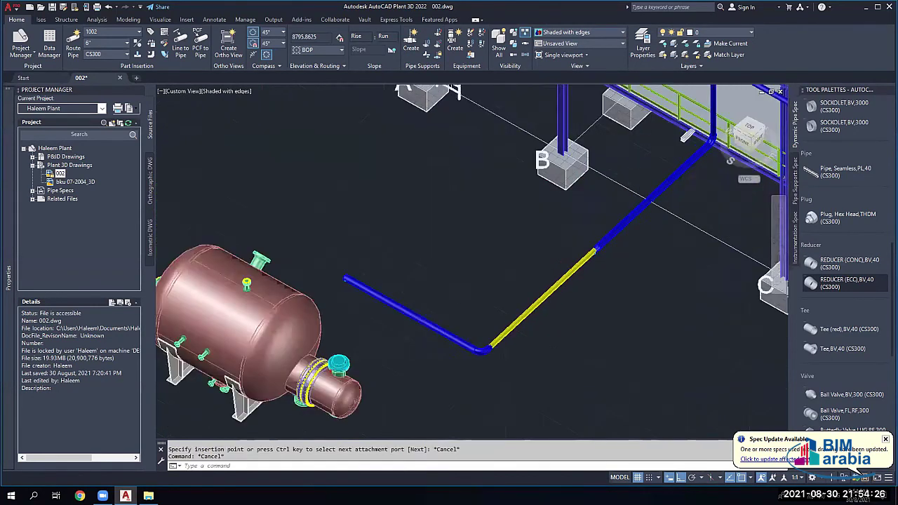
scroll(663, 198, up, 3)
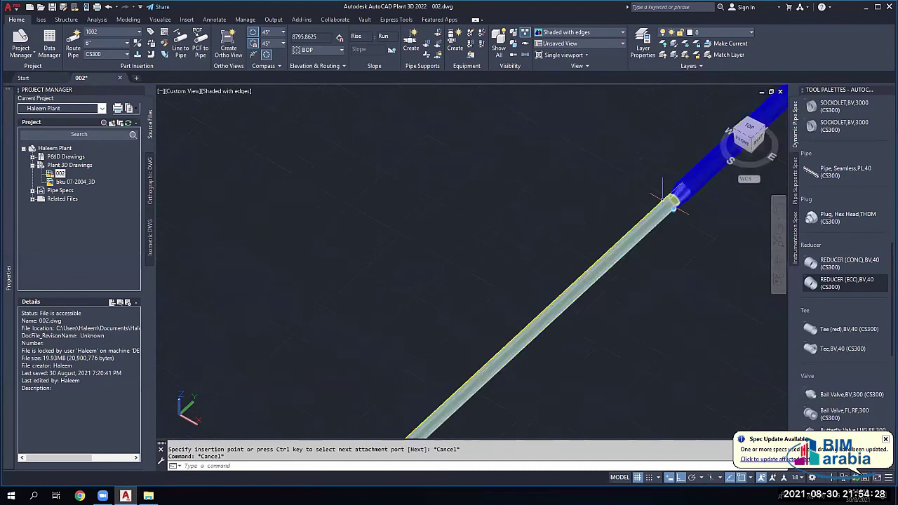
Step: Erase the narrower pipe beyond the 6"x4" reducer and review its alternative sizes
key(Delete)
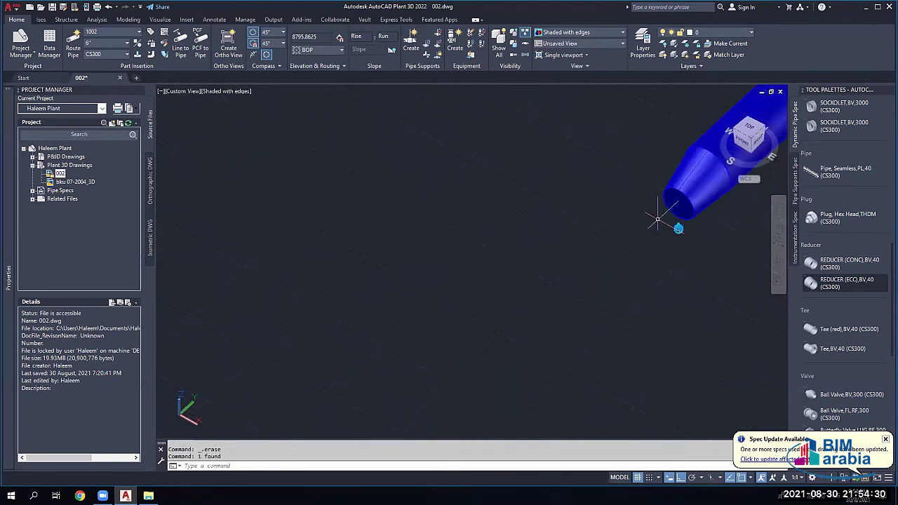
click(678, 228)
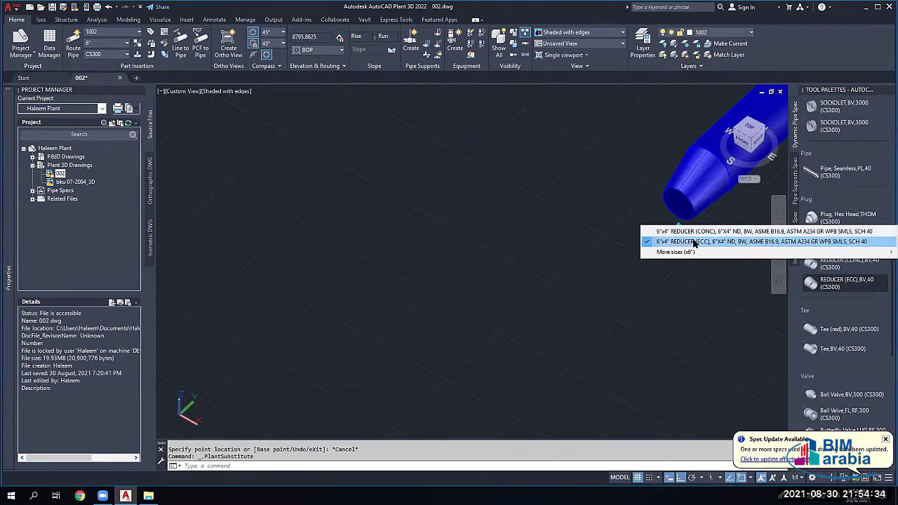
key(Escape)
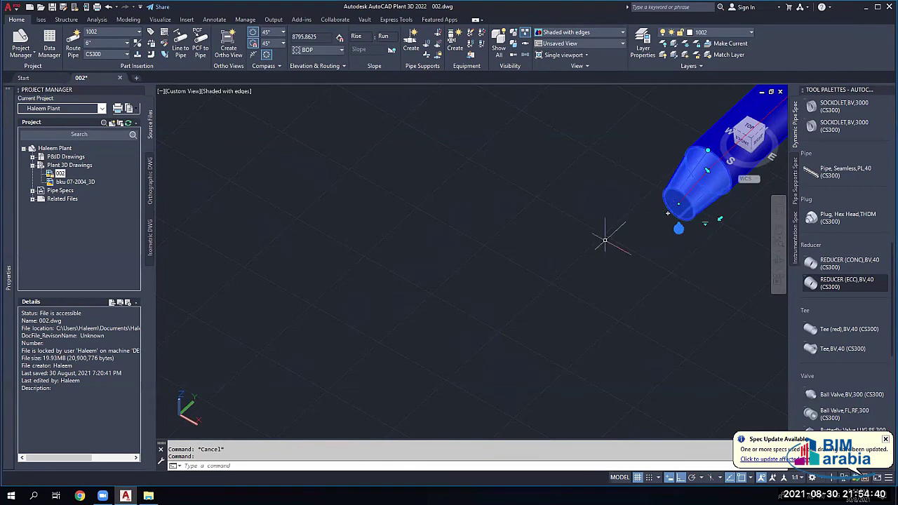
Step: Set the pipe size to 14" and attempt routing from the reducer end, dismissing the error
click(104, 45)
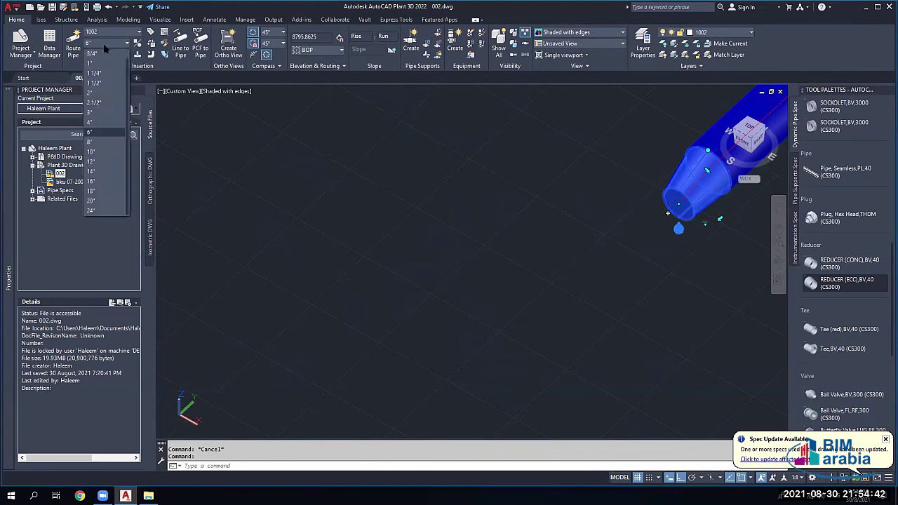
click(91, 172)
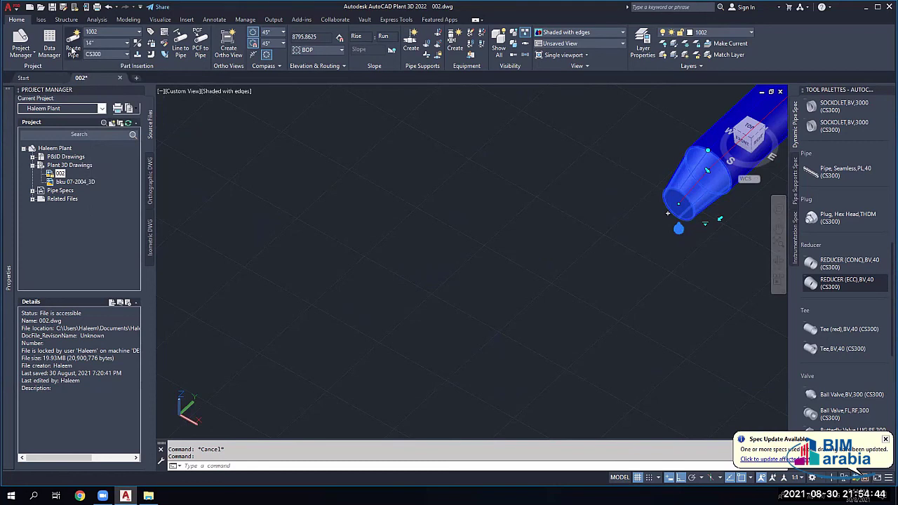
click(73, 49)
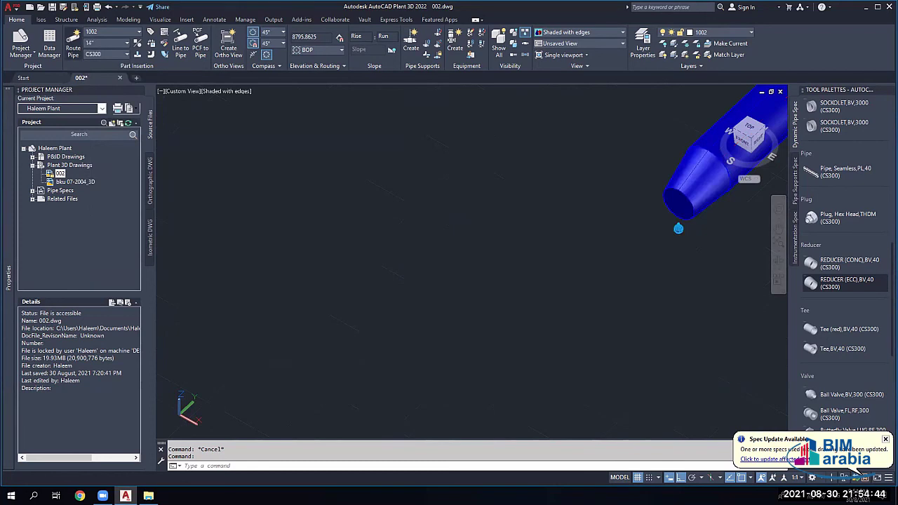
click(679, 205)
click(517, 268)
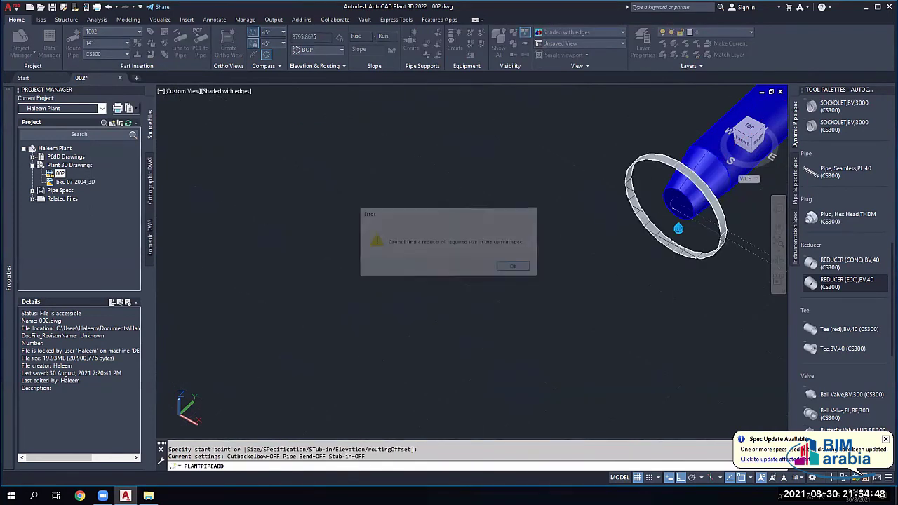
key(Escape)
Step: Delete the reducer at the pipe end and restart pipe routing from there
click(676, 186)
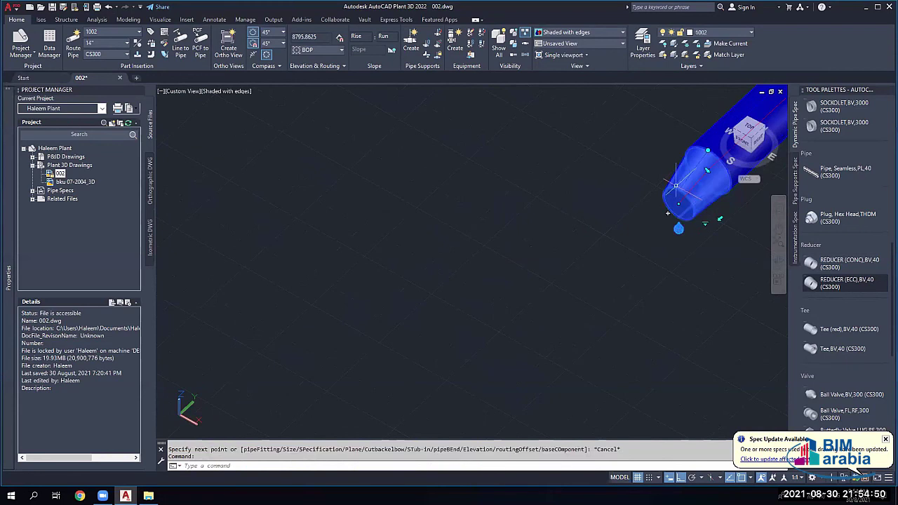
key(Delete)
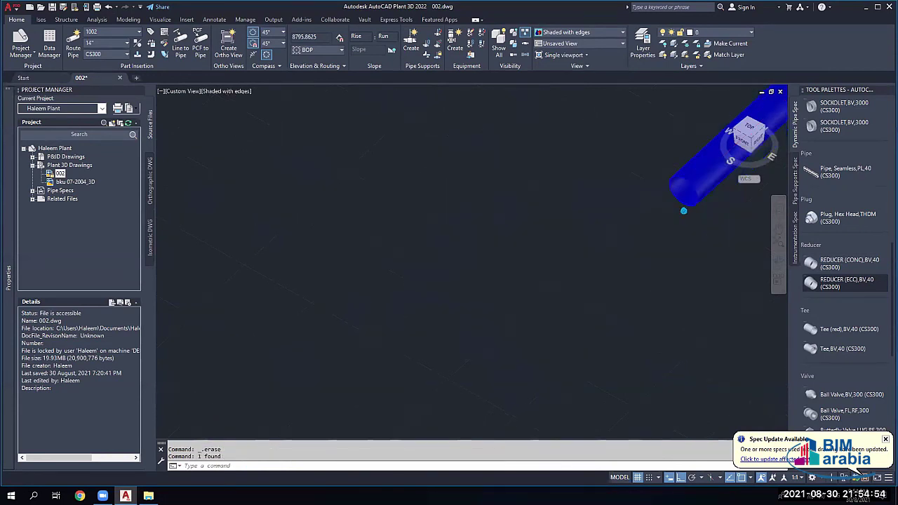
middle_drag(643, 235, 431, 265)
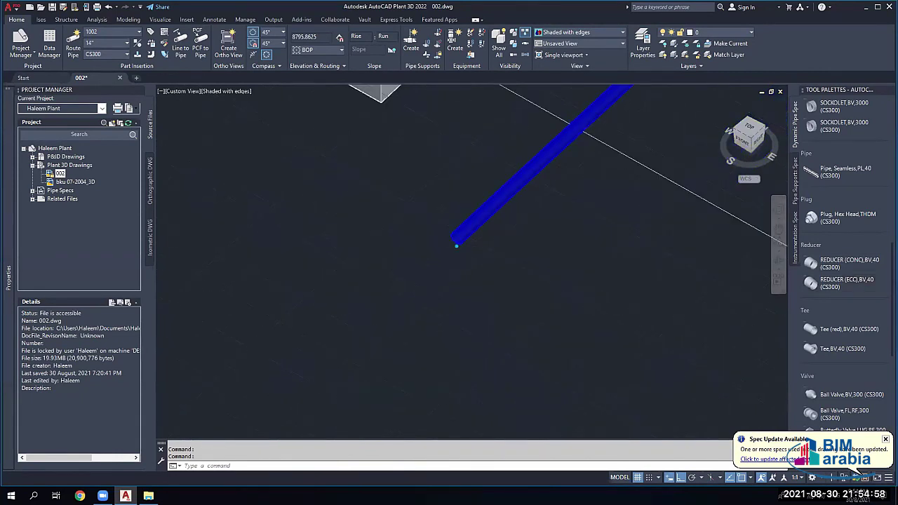
scroll(491, 225, up, 2)
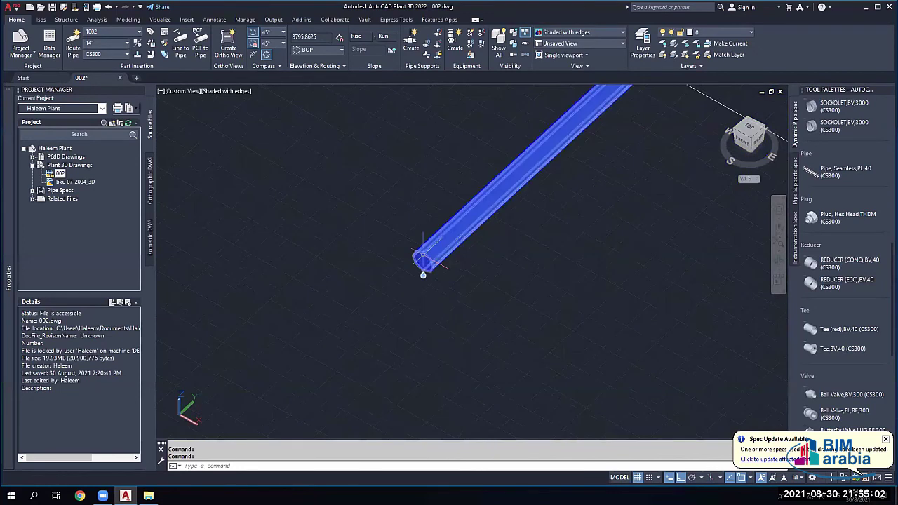
key(Escape)
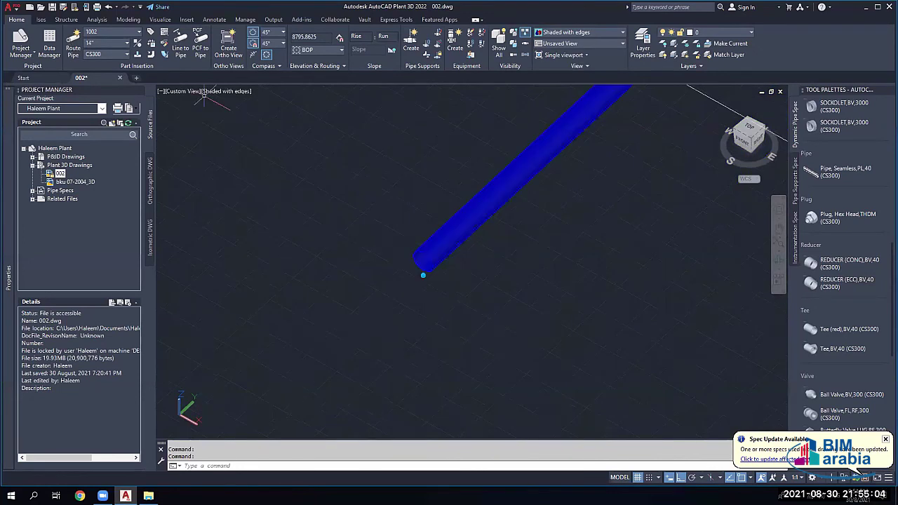
key(Return)
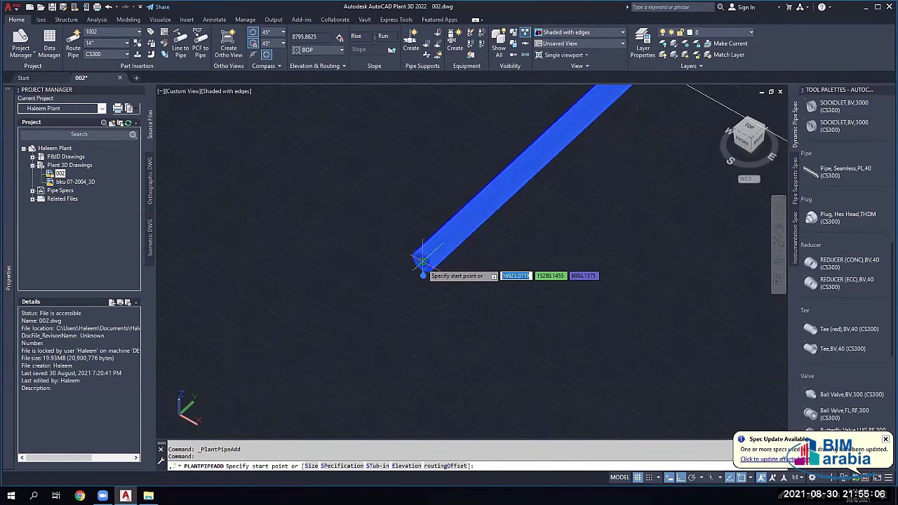
Step: Start a pipe at the main line's end, stopping once a reducer is added, and select it
click(422, 262)
key(Escape)
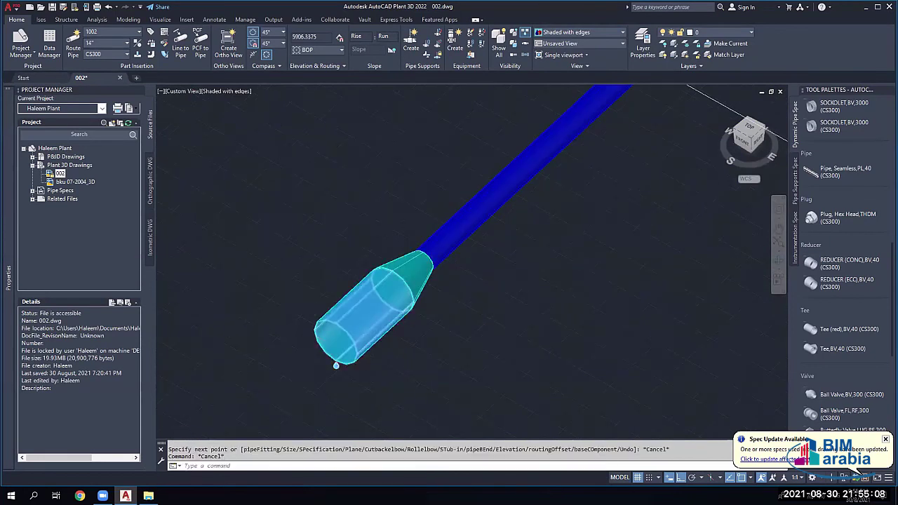
scroll(360, 306, down, 4)
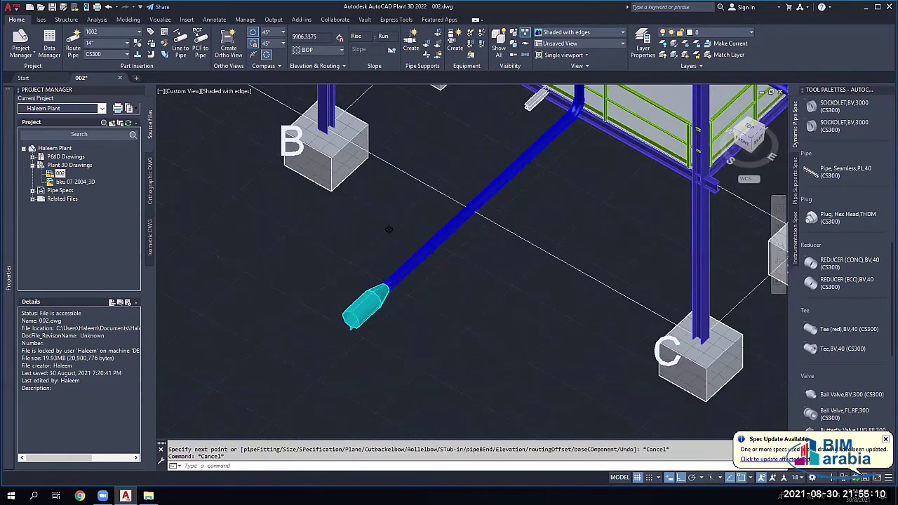
scroll(336, 329, up, 5)
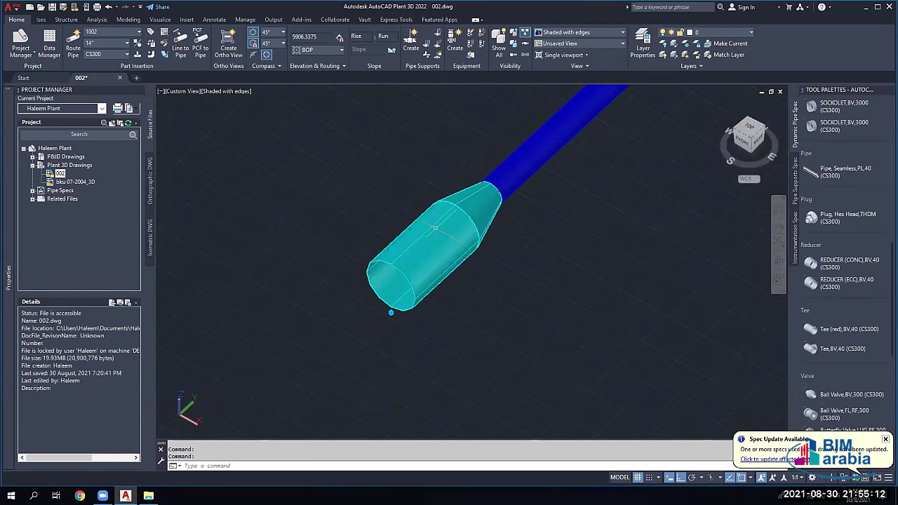
shift+middle_drag(435, 227, 422, 242)
click(422, 242)
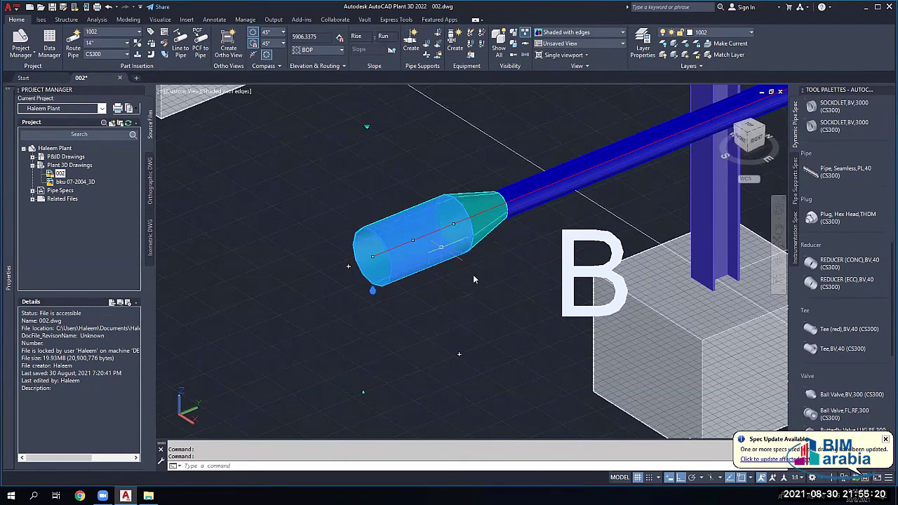
Step: Try an eccentric reducer substitution, dismiss the error, then delete the pipe stub and reducer
scroll(473, 274, up, 3)
click(514, 288)
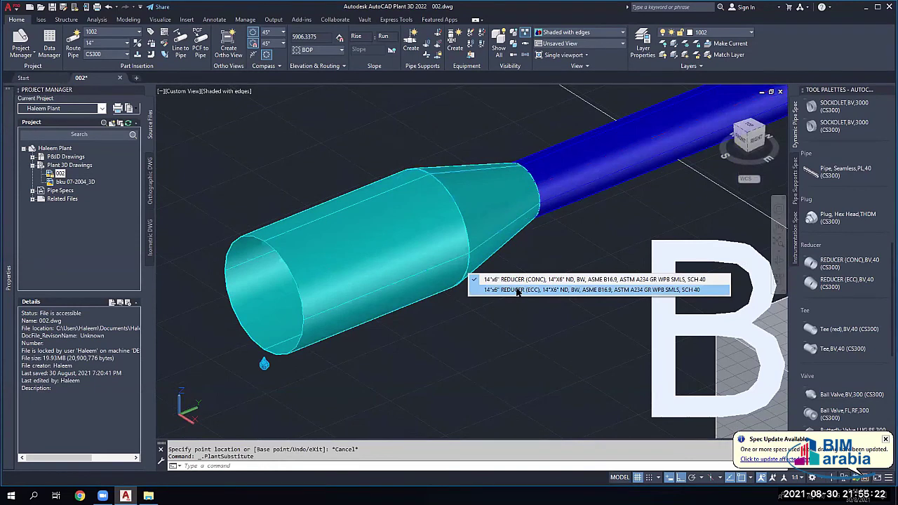
key(Return)
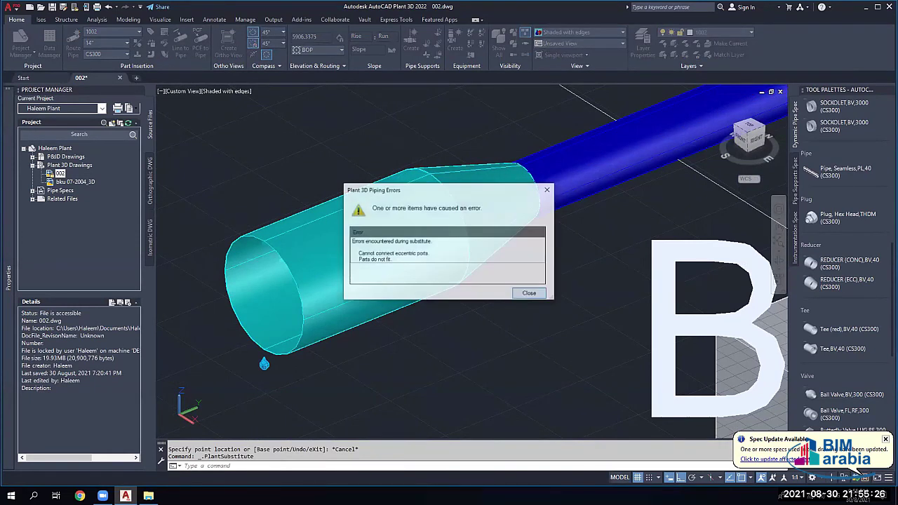
key(Return)
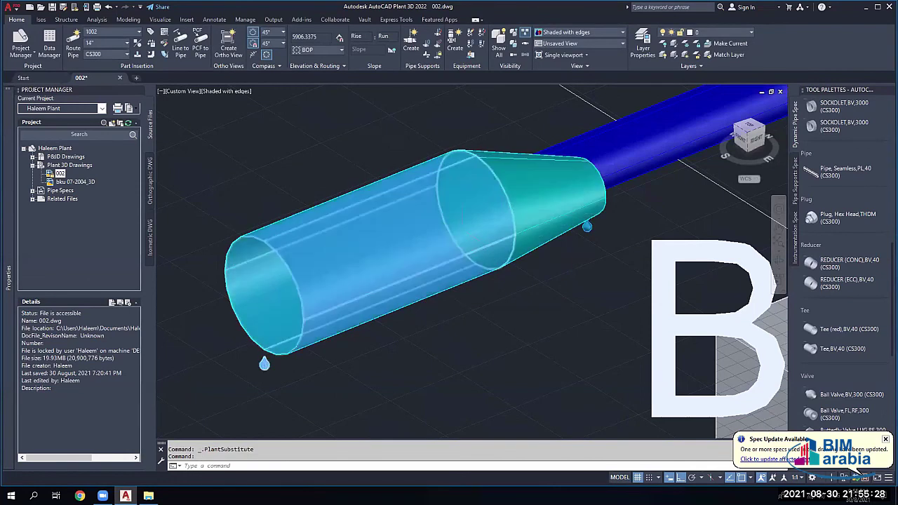
scroll(466, 230, down, 3)
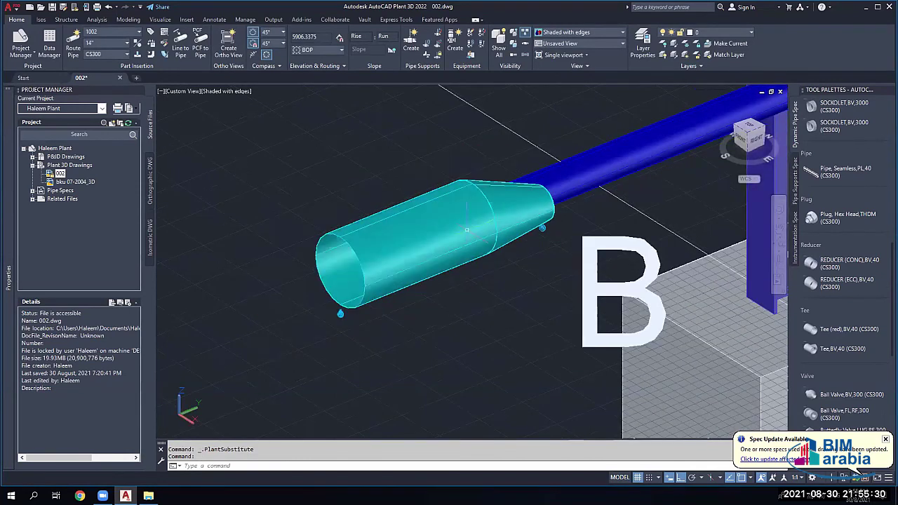
click(467, 229)
key(Delete)
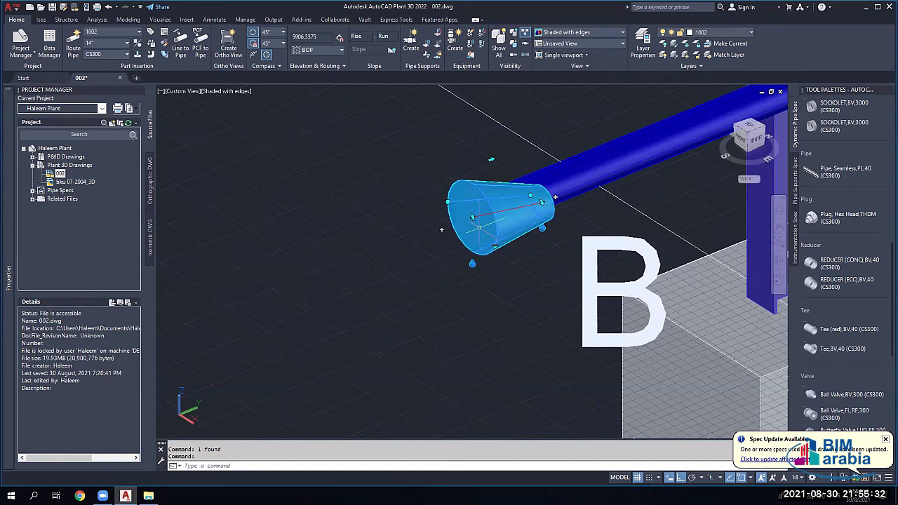
key(Delete)
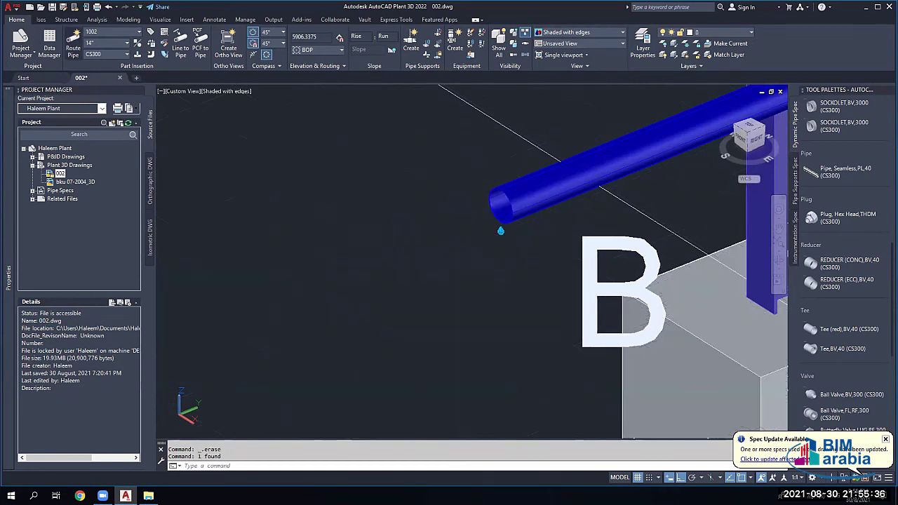
Step: Route from the open pipe end to insert a 14"x6" reducer, then try the eccentric substitution
click(73, 48)
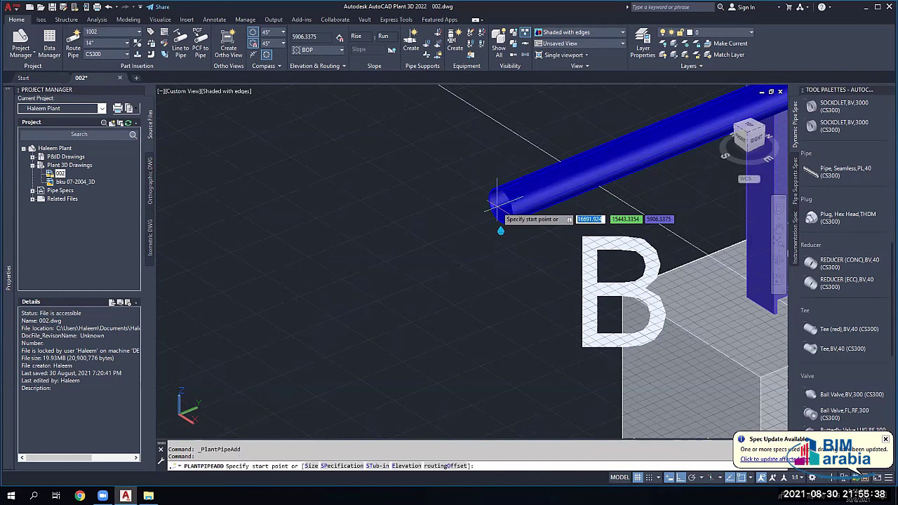
click(497, 204)
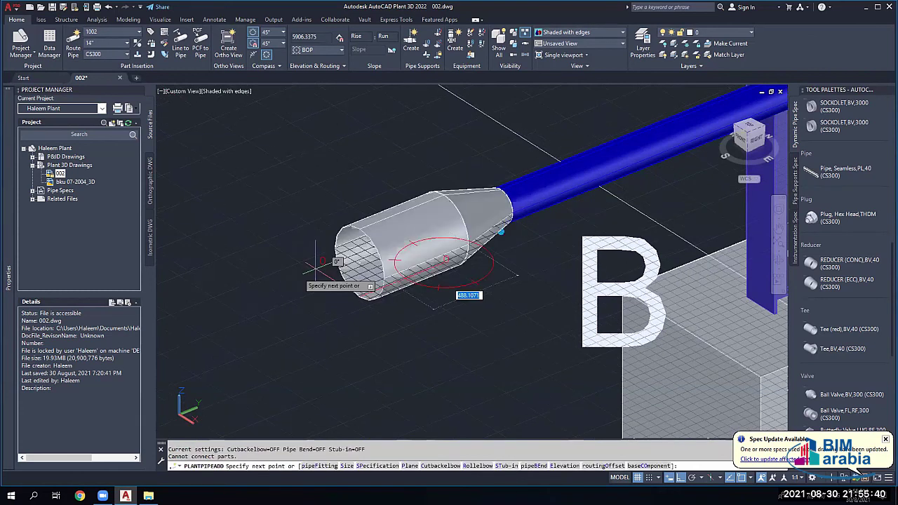
key(Escape)
click(421, 238)
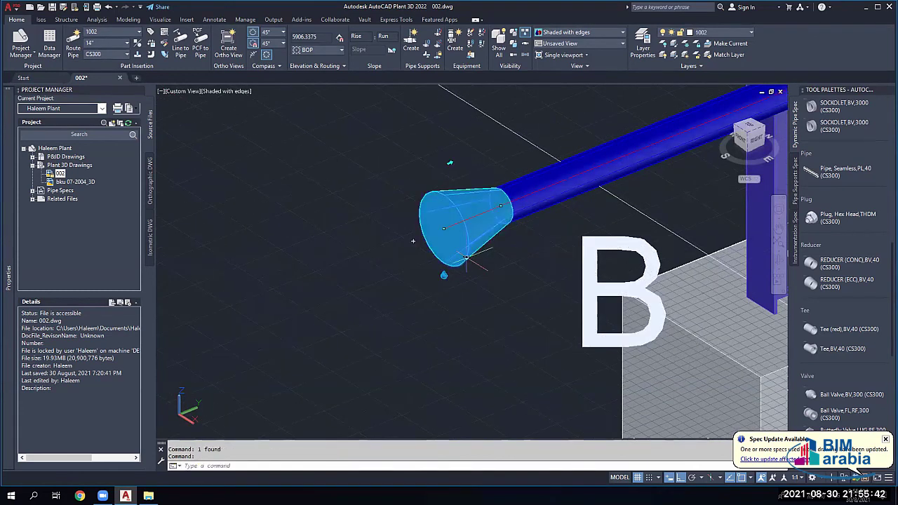
click(444, 275)
click(517, 277)
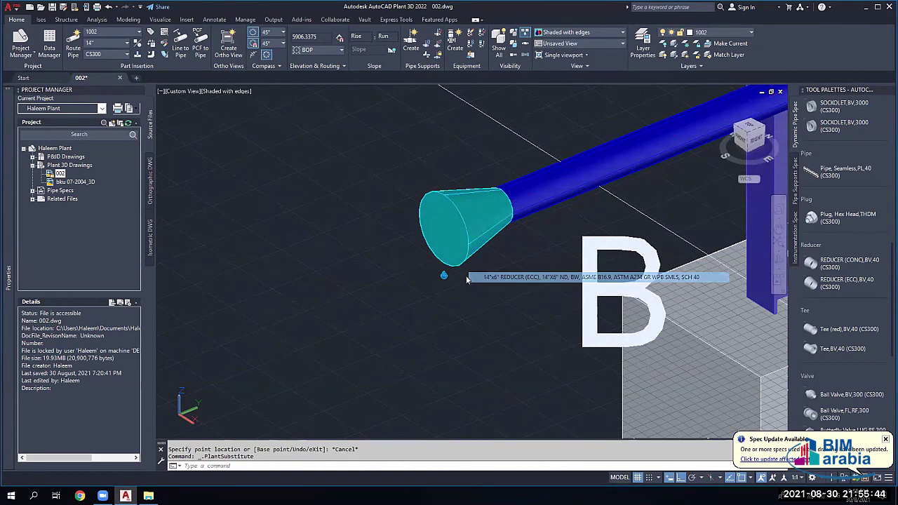
click(530, 294)
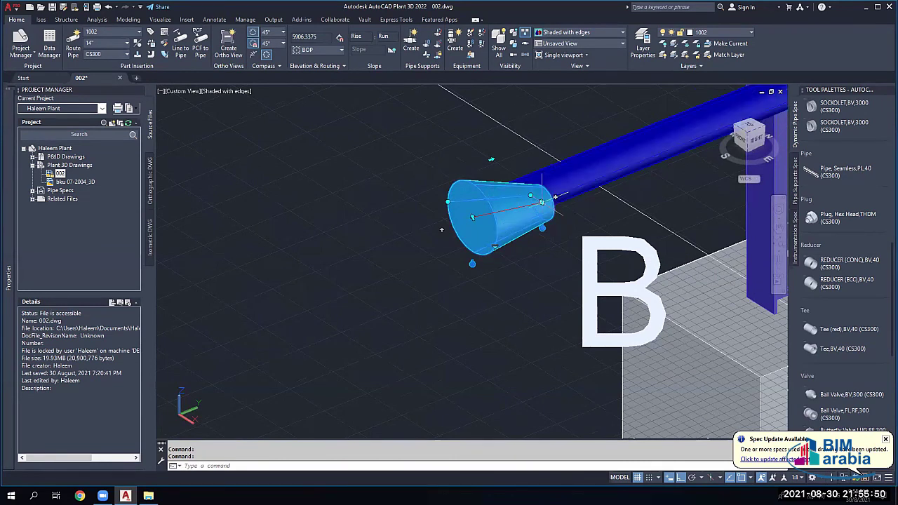
Step: Undo the failed eccentric substitution and orbit the view around the reducer
scroll(441, 229, up, 5)
key(Escape)
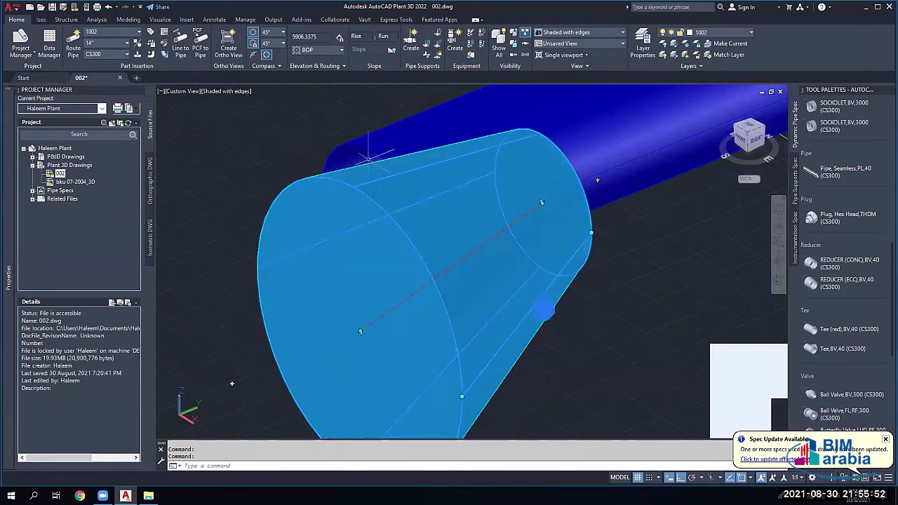
key(ctrl+z)
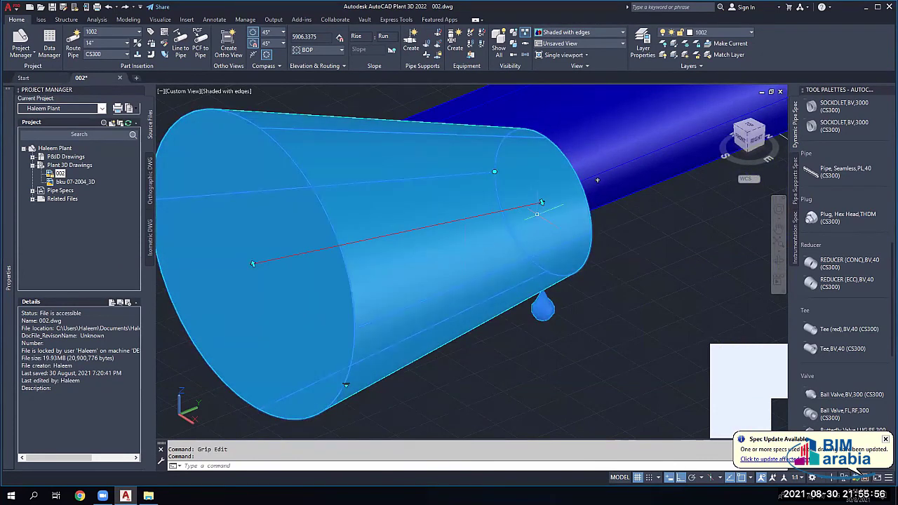
scroll(542, 202, up, 4)
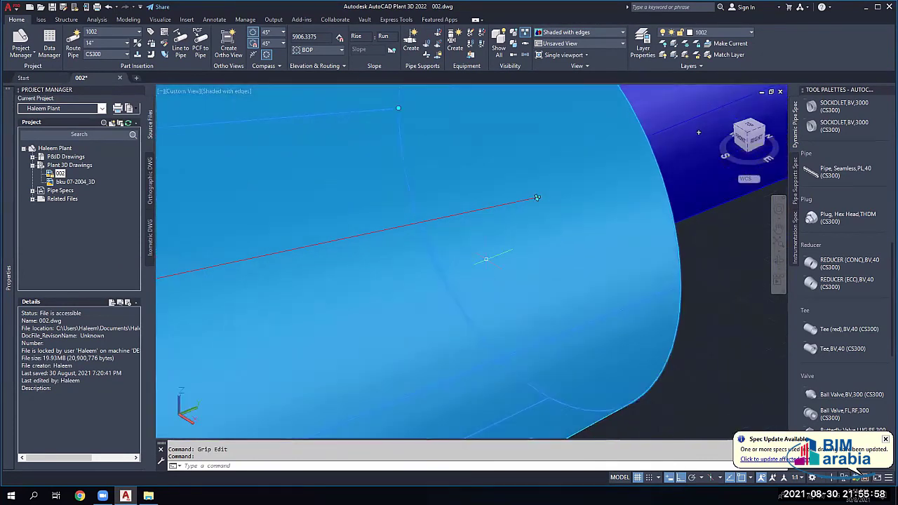
scroll(537, 198, down, 3)
shift+middle_drag(371, 313, 302, 211)
scroll(302, 252, up, 3)
scroll(457, 241, down, 4)
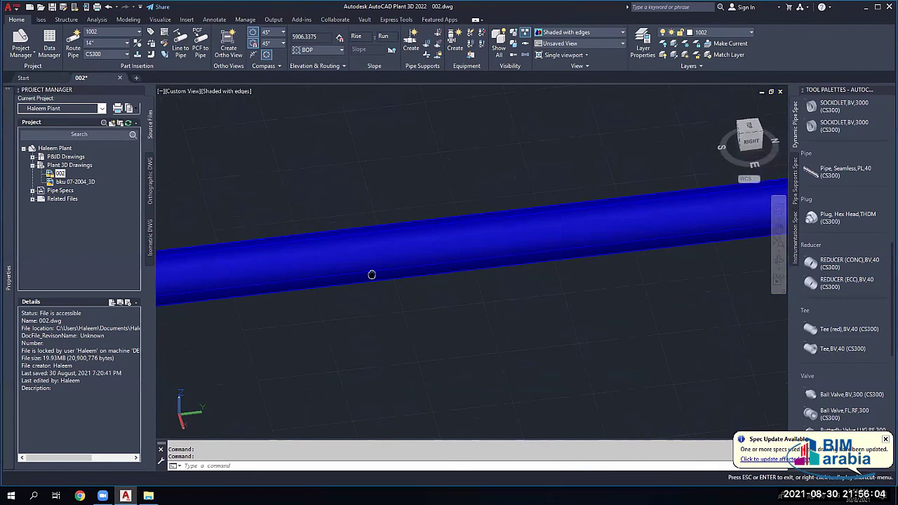
scroll(297, 287, up, 3)
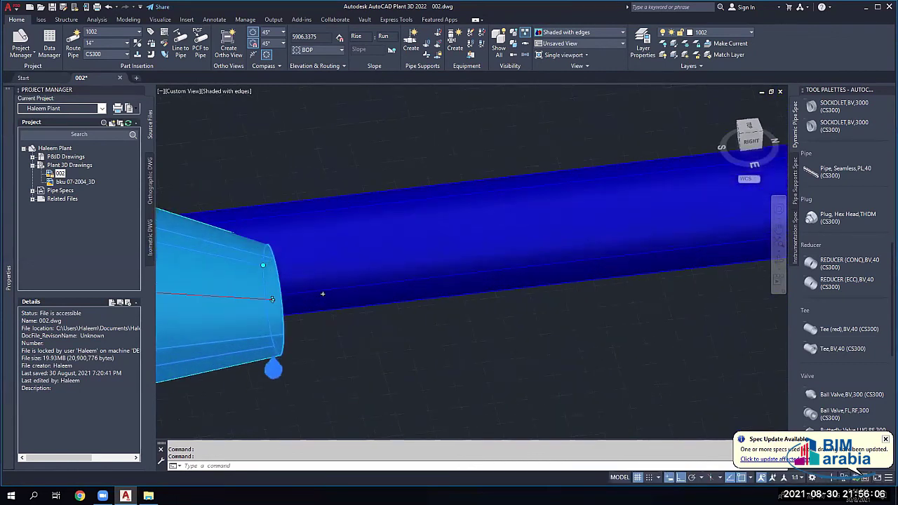
scroll(273, 300, up, 2)
Step: Select the reducer without moving it and pan to bring the vessel piping into view
click(274, 301)
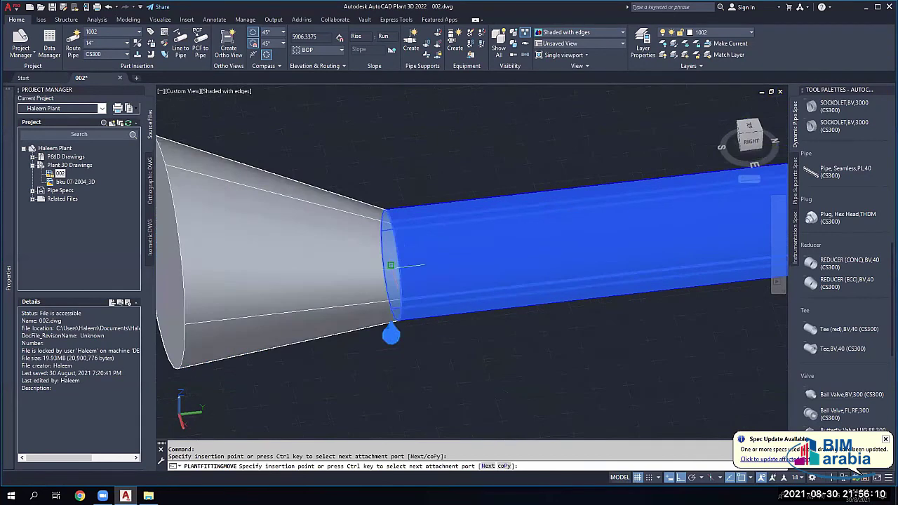
scroll(391, 265, down, 4)
key(Escape)
key(Escape)
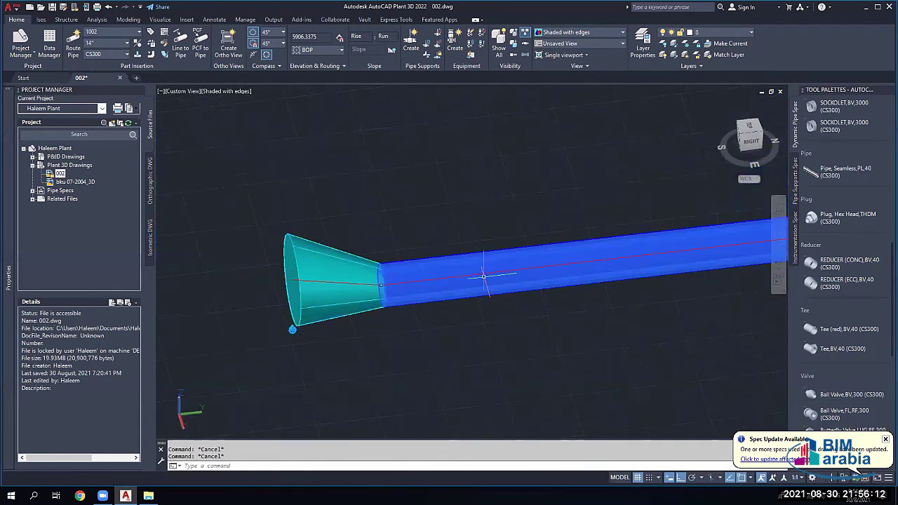
click(385, 282)
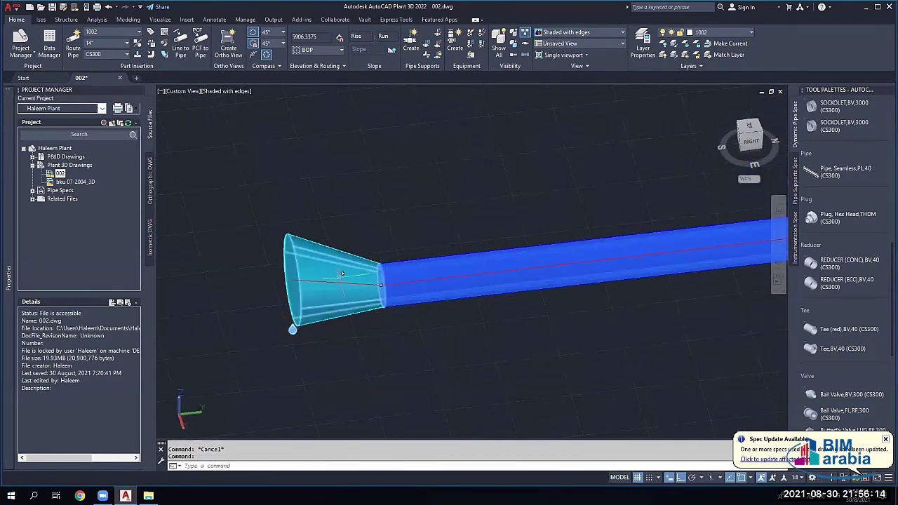
scroll(338, 280, down, 4)
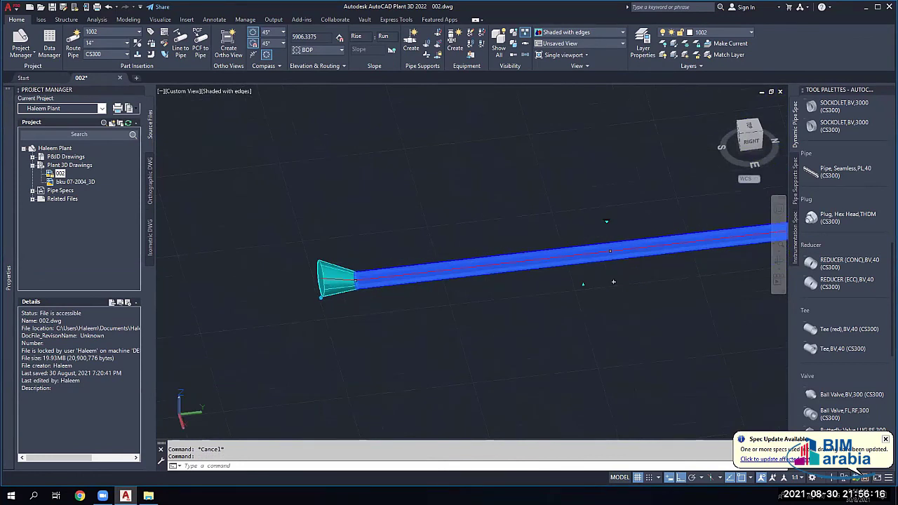
scroll(613, 281, down, 2)
middle_drag(613, 281, 720, 281)
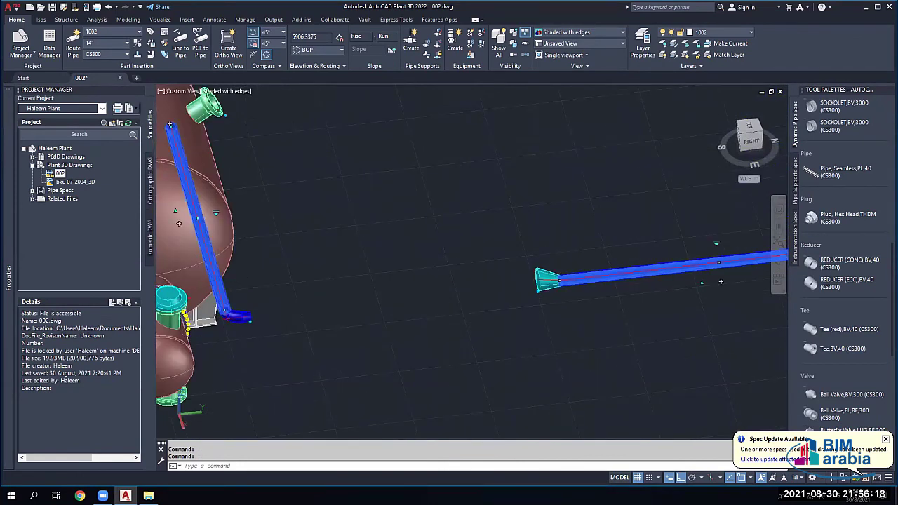
Step: Erase the two selected pipe runs, then undo to restore them
key(Delete)
click(239, 315)
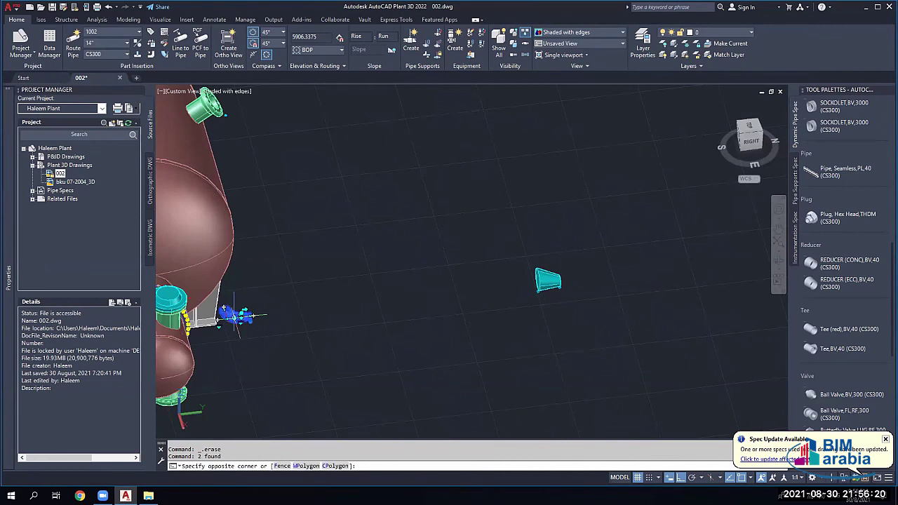
click(247, 317)
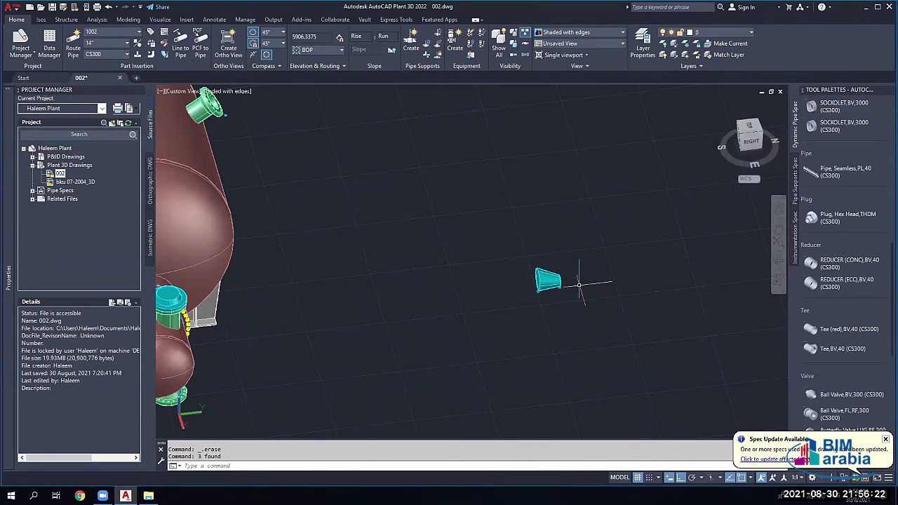
key(ctrl+z)
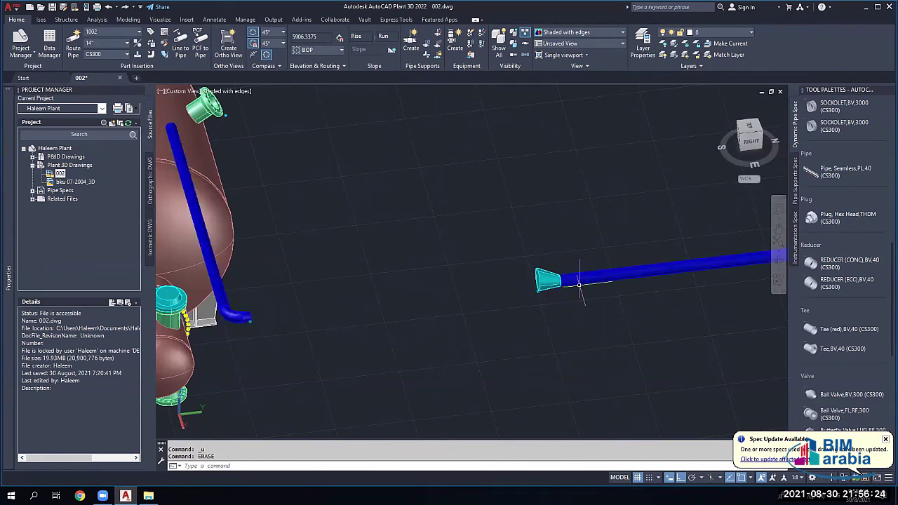
key(Escape)
key(Escape)
Step: Select the elbow with all connected parts and delete the vertical run and elbow
click(237, 313)
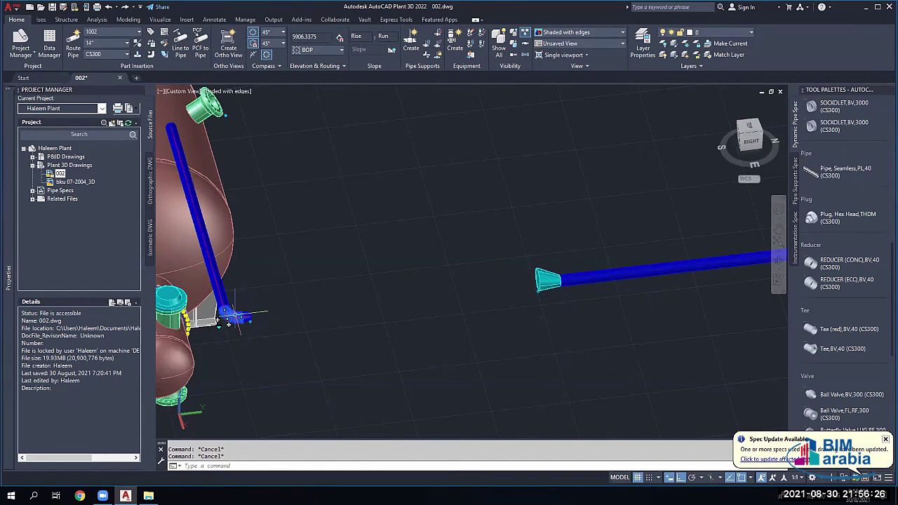
right_click(234, 321)
mouse_move(302, 51)
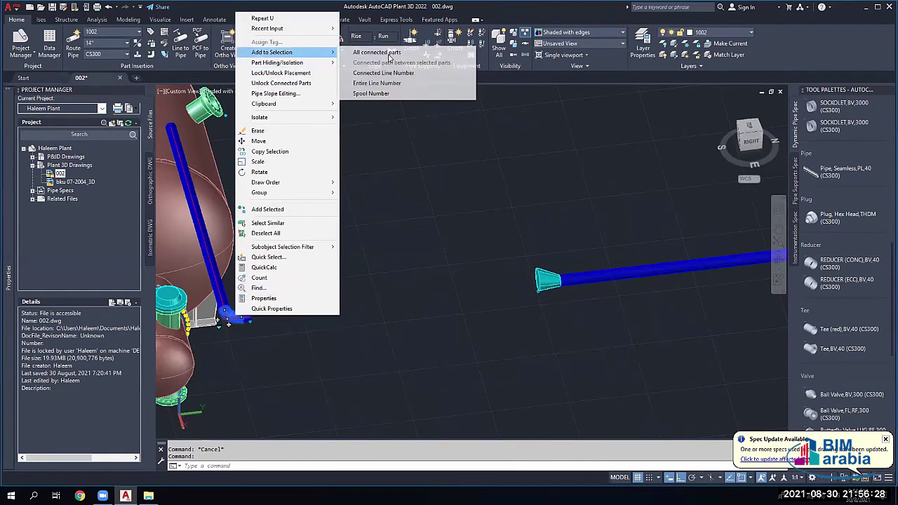
click(315, 223)
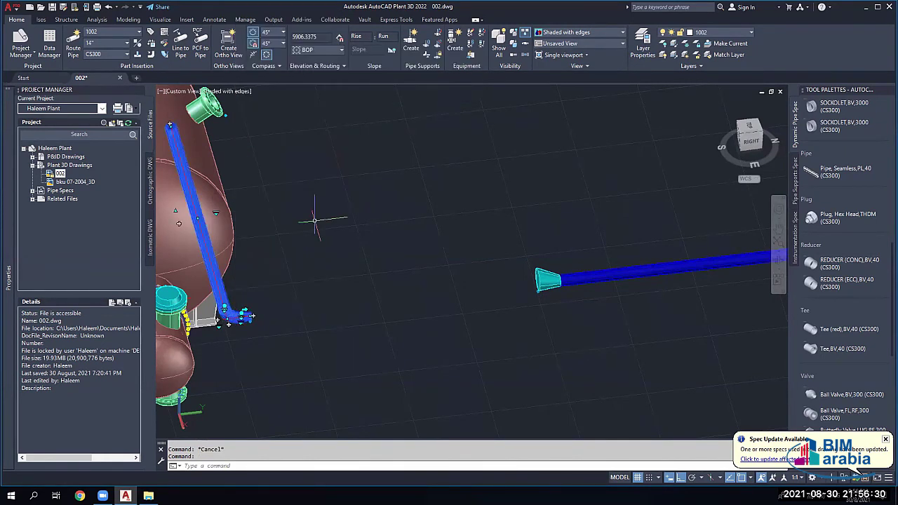
key(Delete)
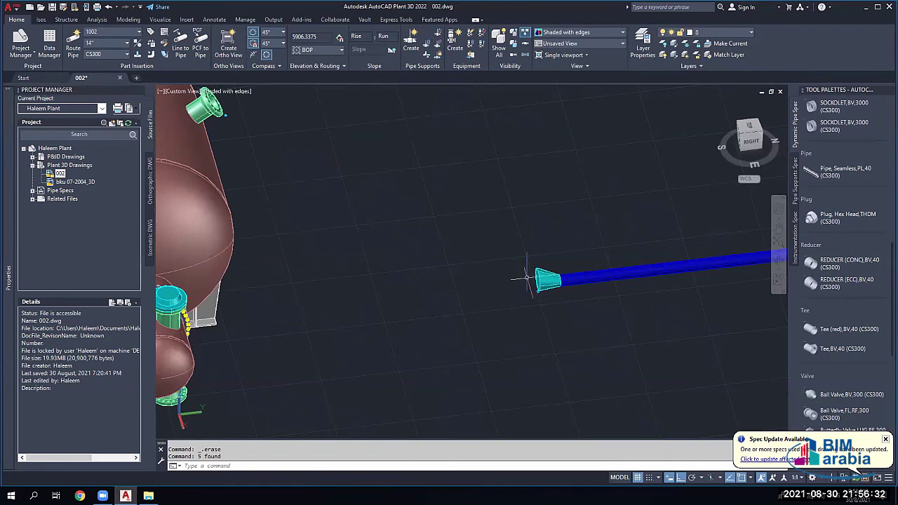
click(527, 280)
Step: Start a pipe from the reducer's open end and pick the nozzle flange centre as a point
click(527, 281)
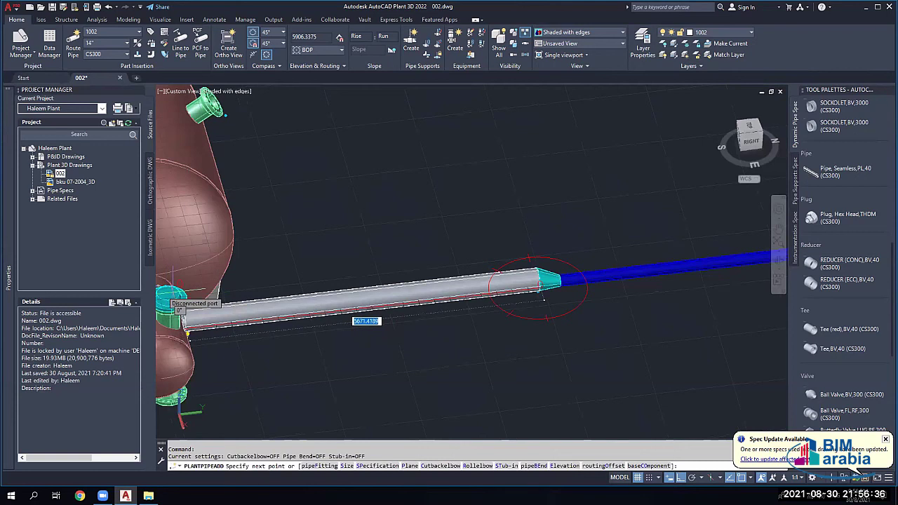
middle_drag(172, 317, 435, 305)
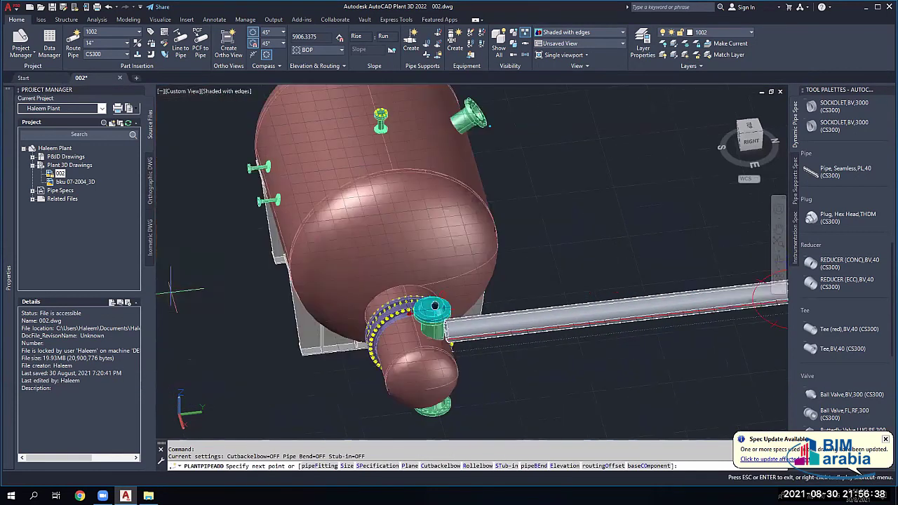
scroll(435, 304, up, 3)
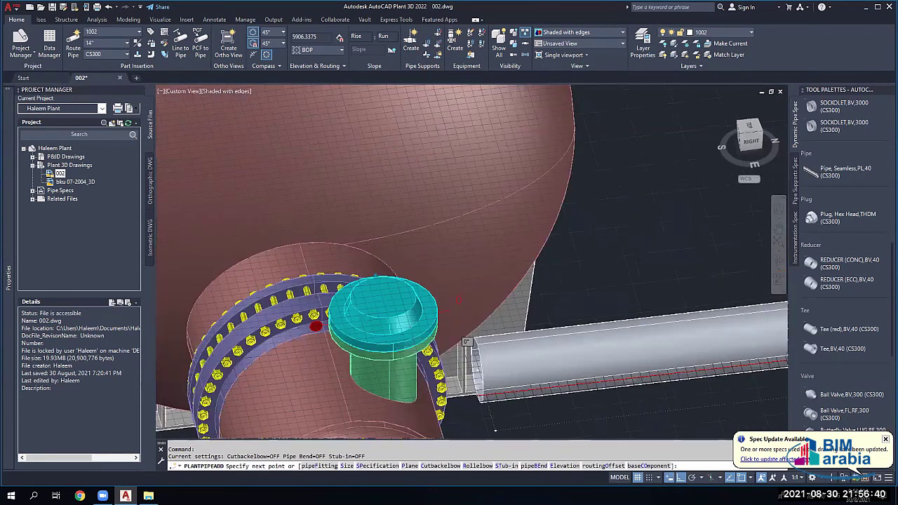
scroll(457, 301, up, 2)
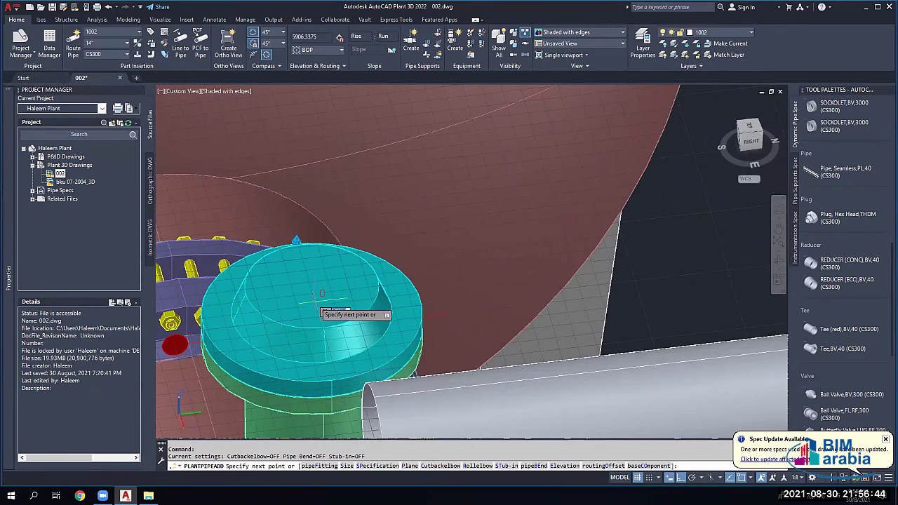
middle_drag(315, 302, 316, 301)
key(Escape)
shift+middle_drag(426, 298, 319, 270)
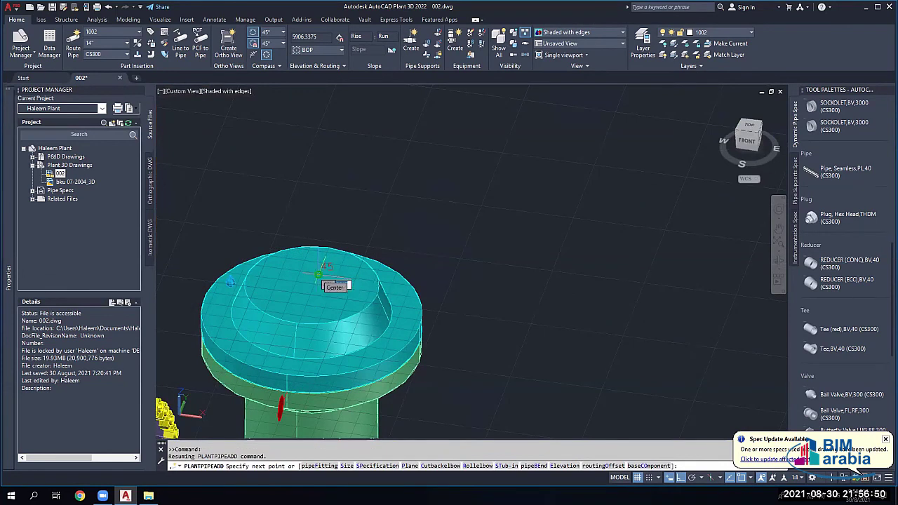
click(326, 275)
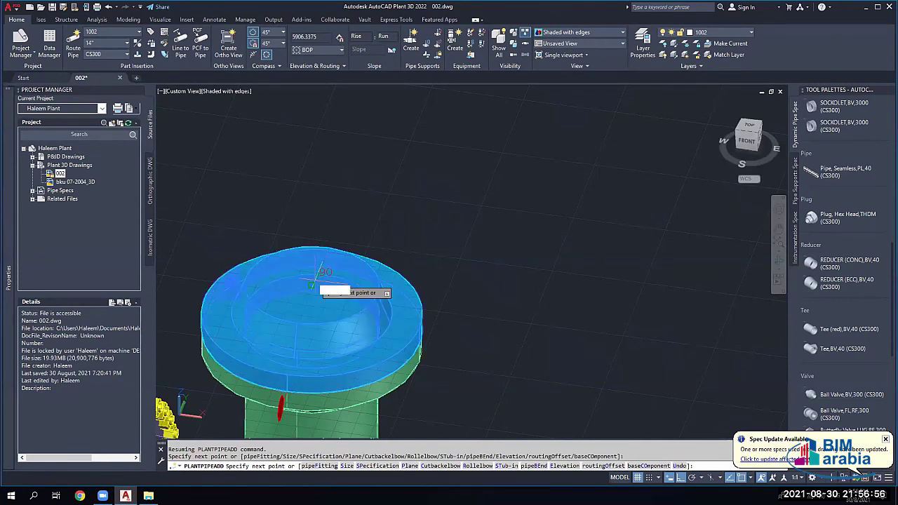
scroll(319, 277, down, 4)
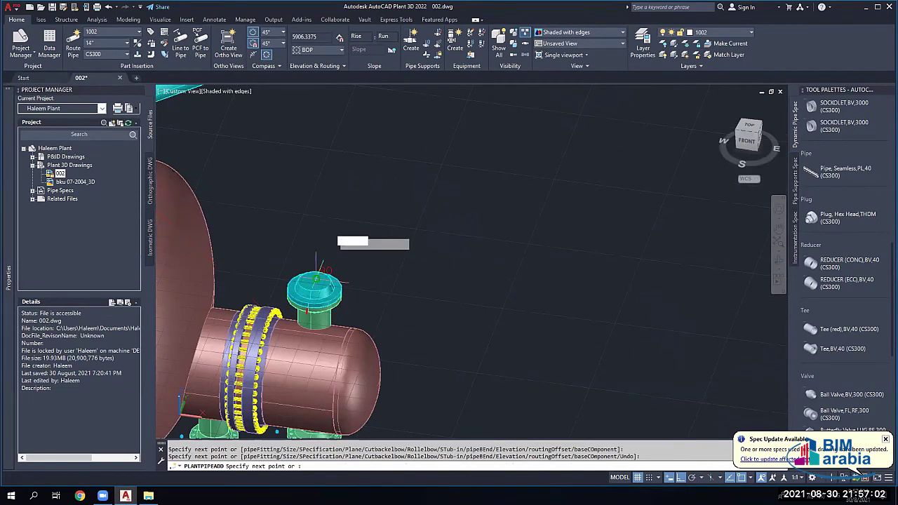
scroll(320, 275, down, 4)
scroll(318, 275, down, 4)
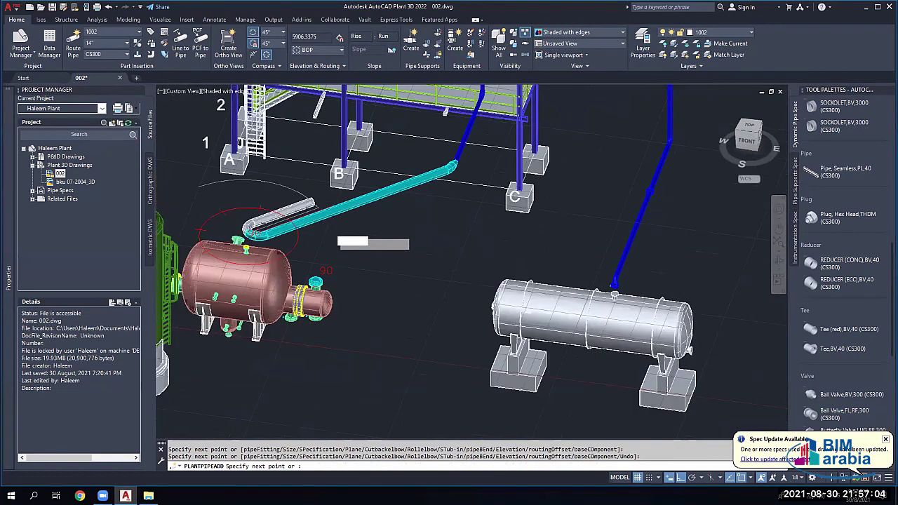
Step: Undo two placed segments and place a descending segment ending in an elbow
key(ctrl+z)
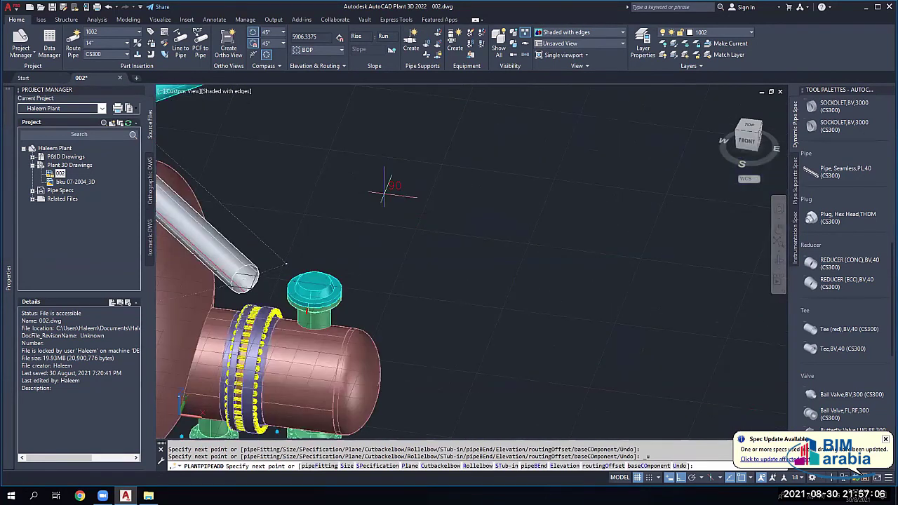
key(ctrl+z)
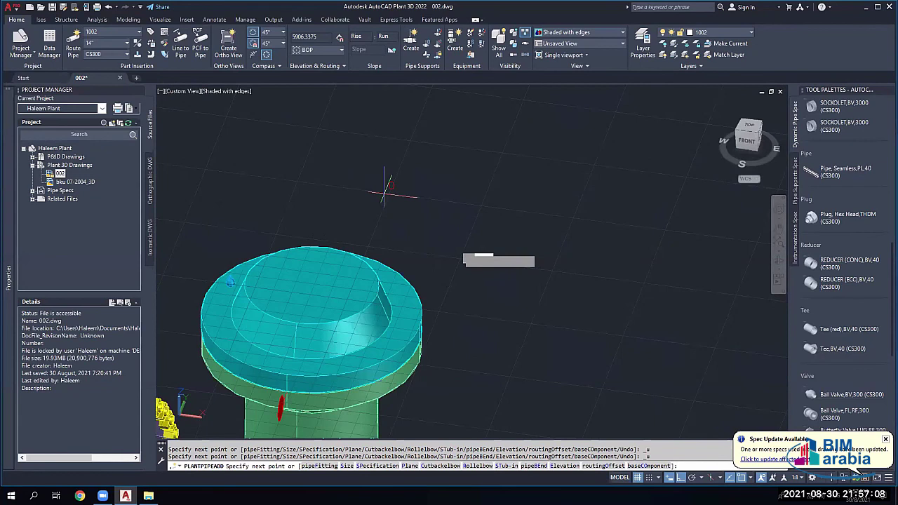
scroll(385, 189, down, 4)
scroll(460, 242, down, 5)
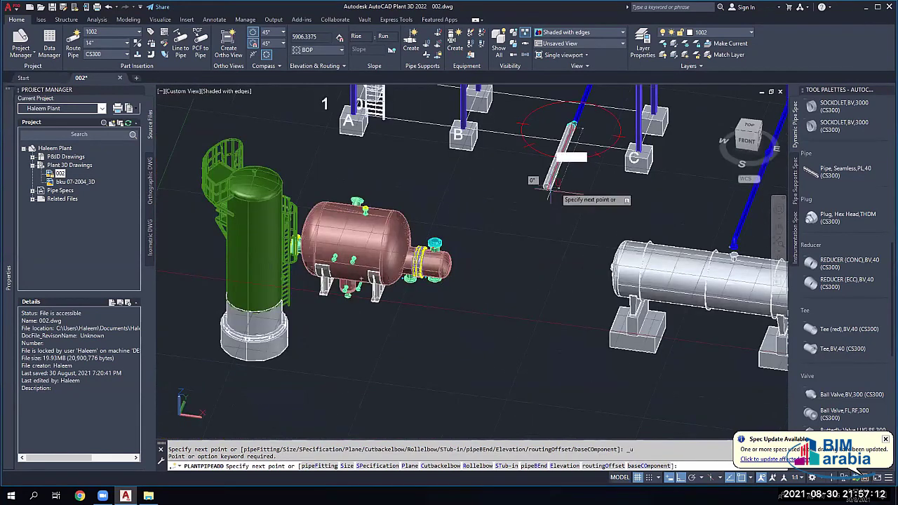
scroll(533, 245, up, 3)
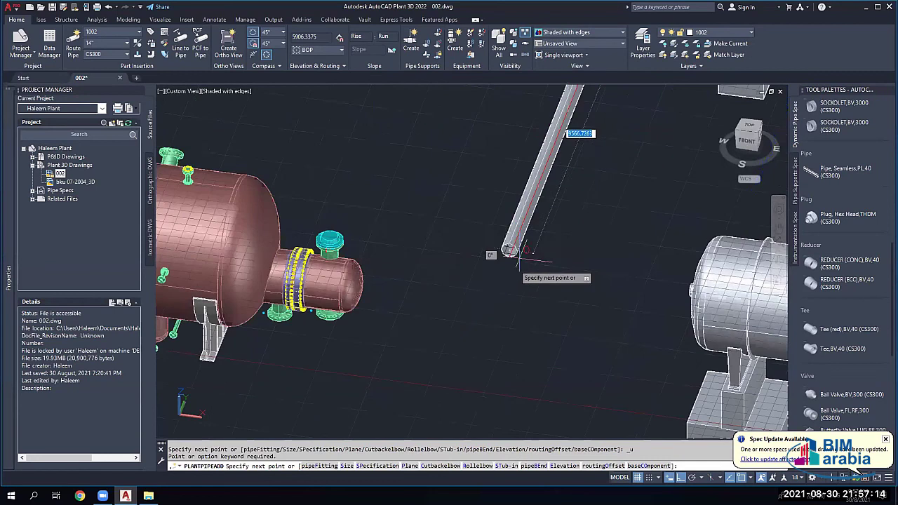
click(512, 245)
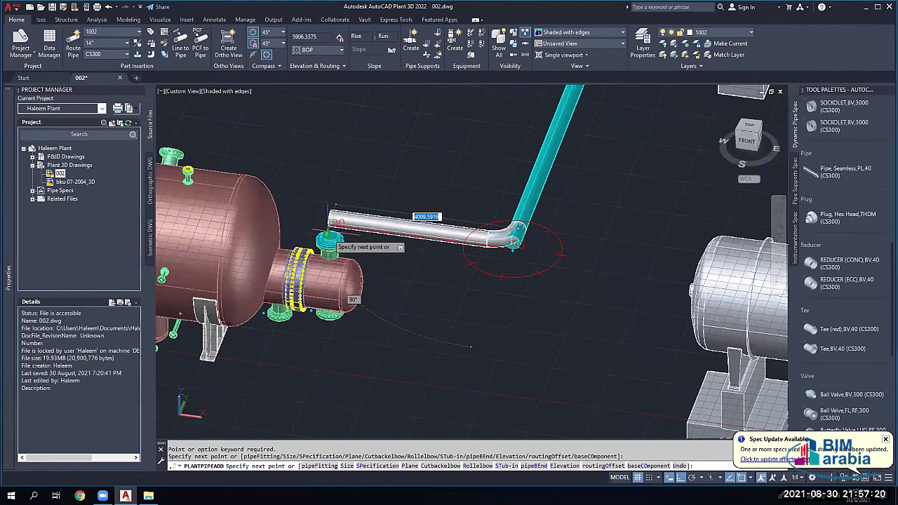
scroll(328, 240, up, 2)
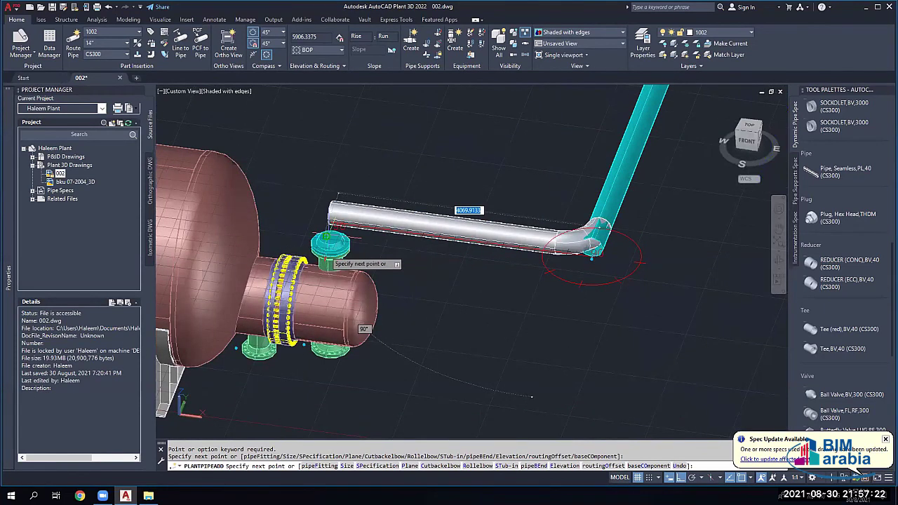
scroll(328, 241, up, 1)
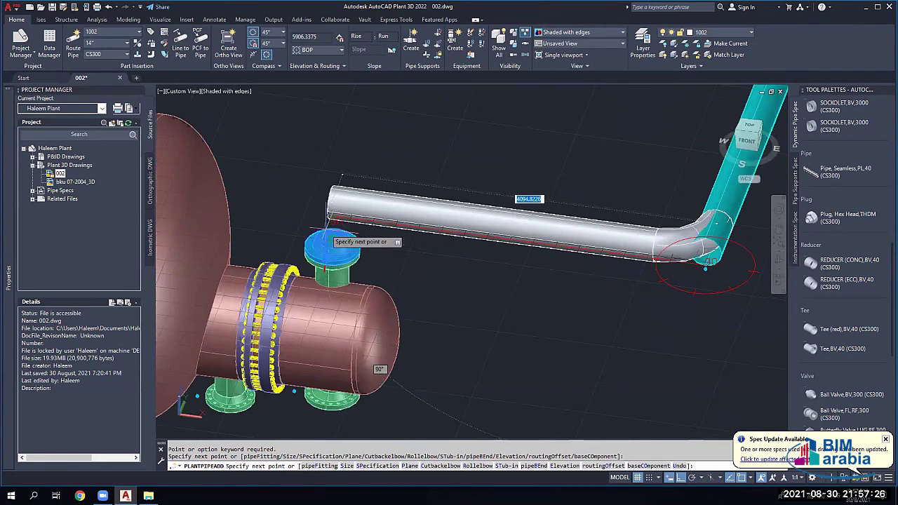
Step: End the route at the vessel's top nozzle and accept connecting solution 2 of 3
click(330, 242)
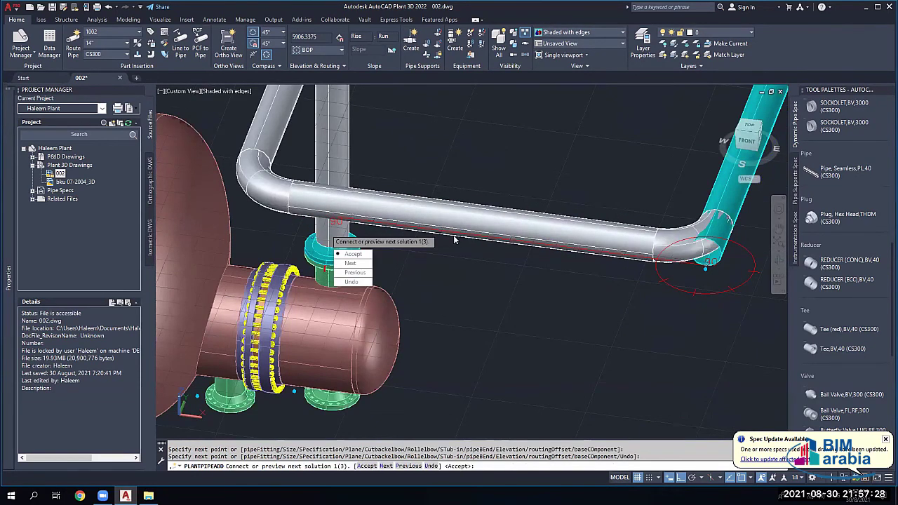
scroll(416, 226, down, 3)
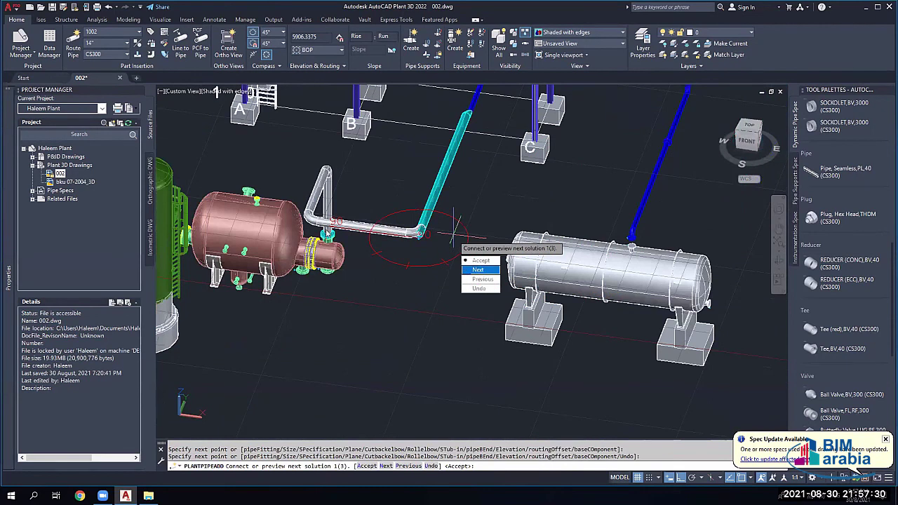
key(Return)
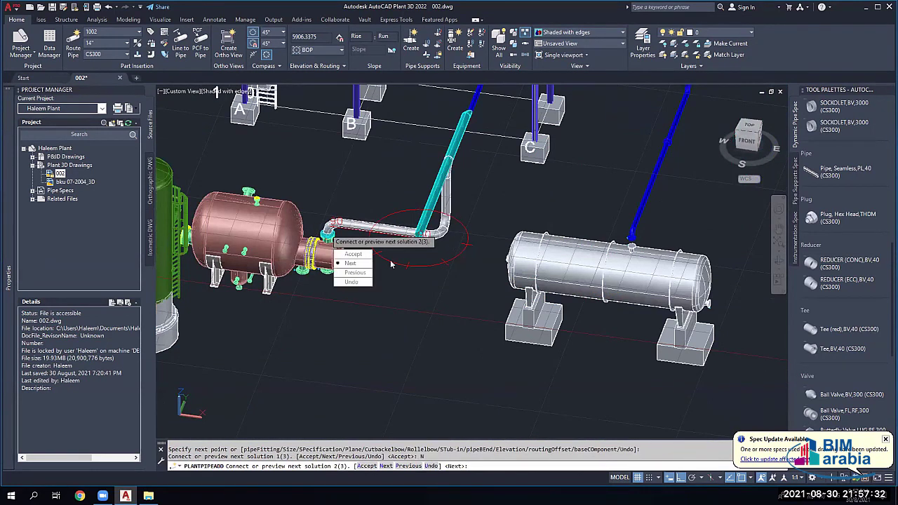
click(351, 263)
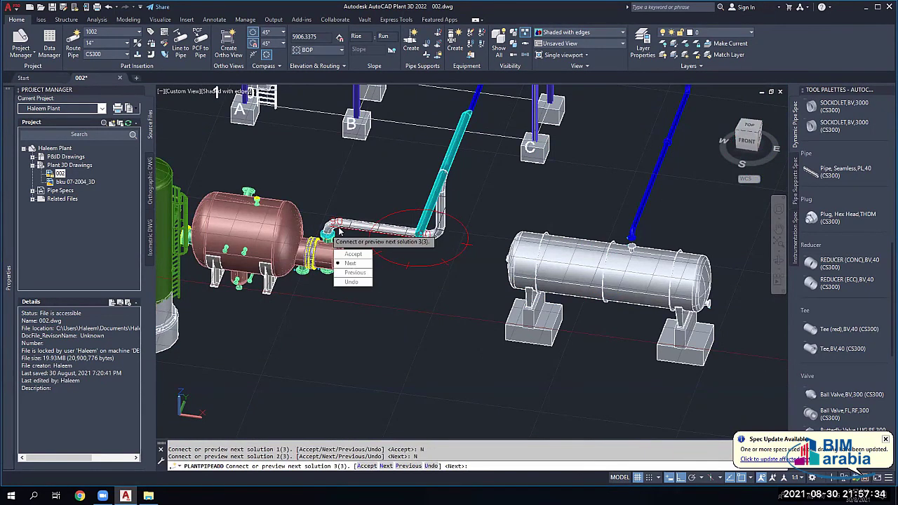
click(353, 264)
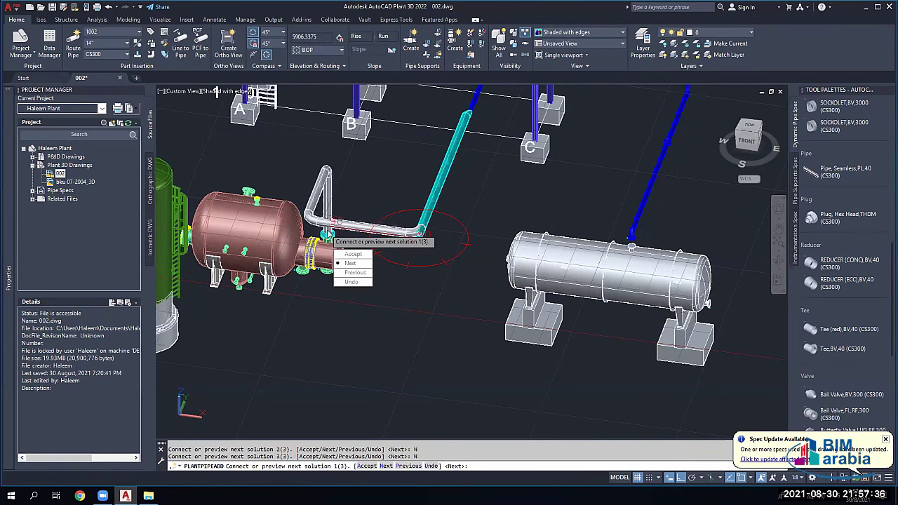
click(353, 264)
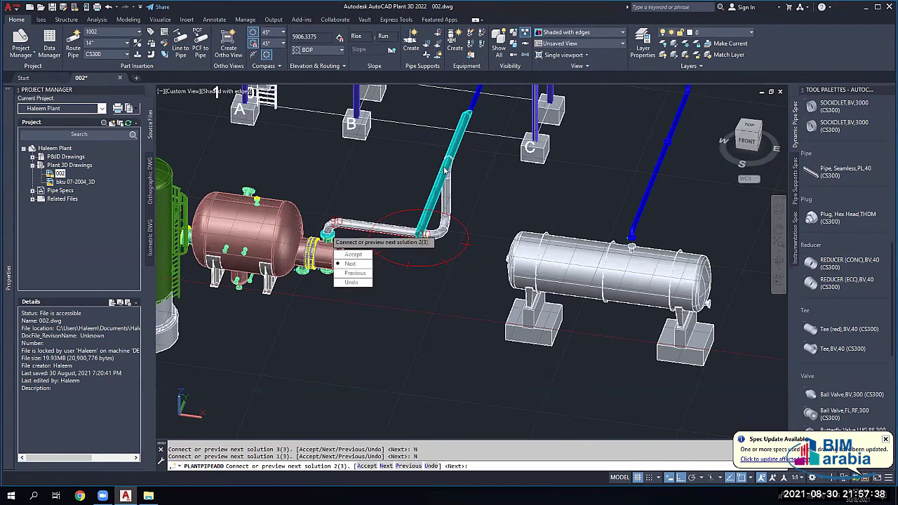
click(354, 254)
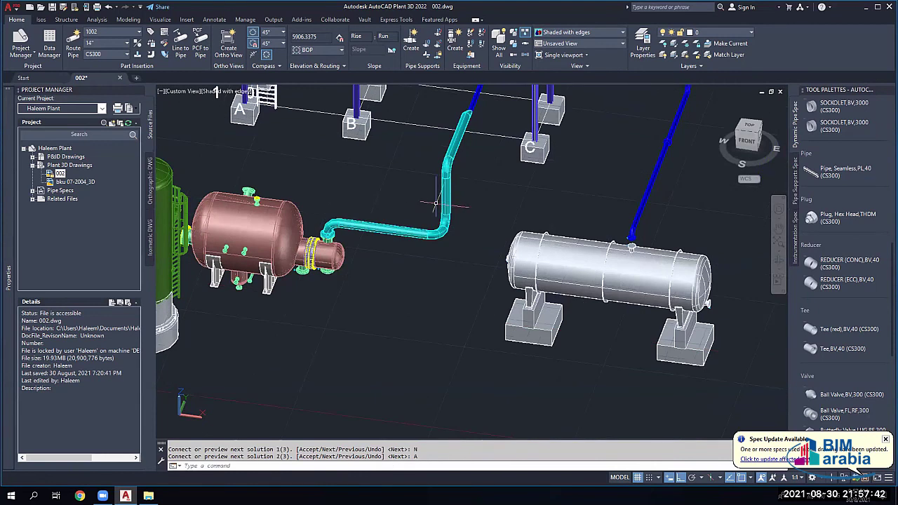
Step: Delete the pipe segment linking the bend to the vertical pipe
scroll(330, 254, up, 4)
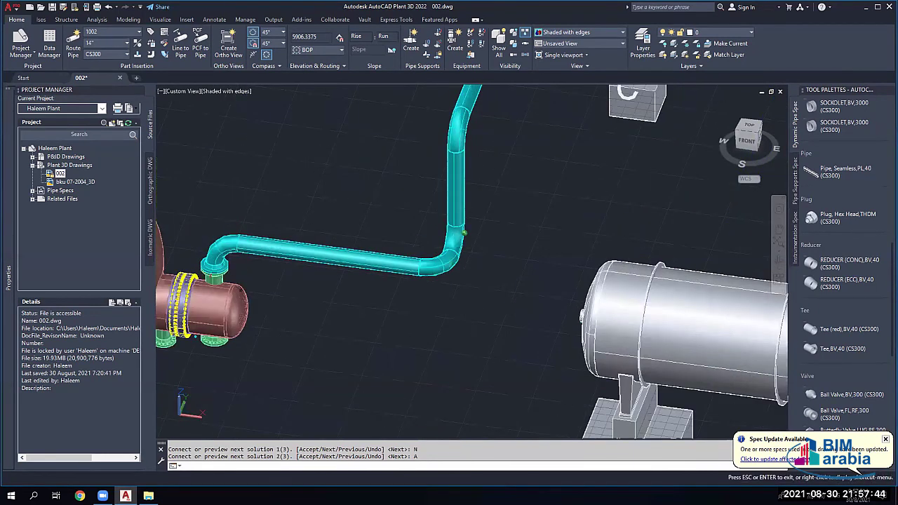
shift+middle_drag(330, 254, 414, 272)
scroll(461, 278, up, 2)
click(461, 277)
key(Delete)
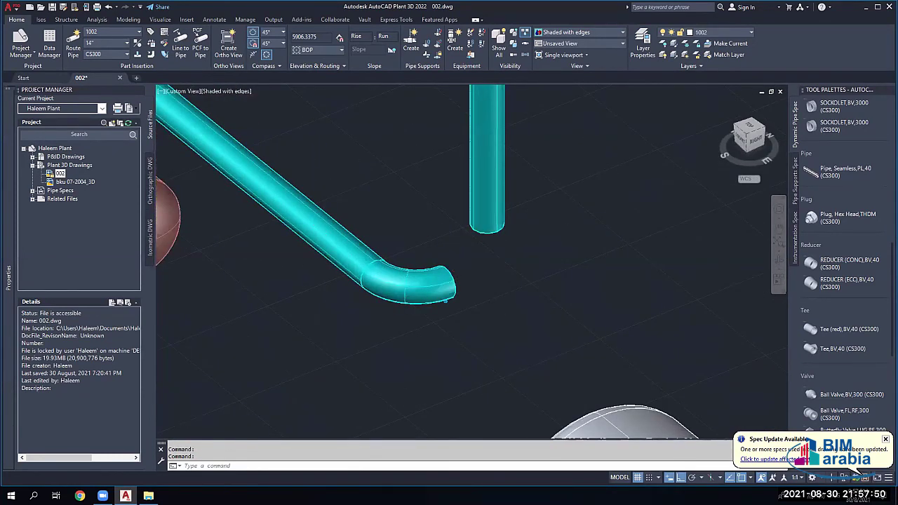
Step: Rotate the end elbow so it points upward
scroll(461, 278, down, 2)
click(414, 274)
scroll(437, 301, up, 2)
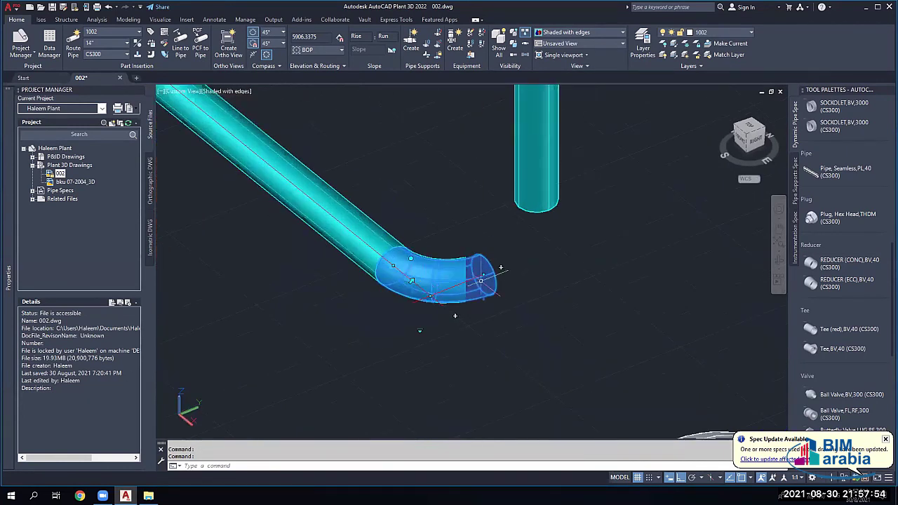
scroll(430, 287, down, 1)
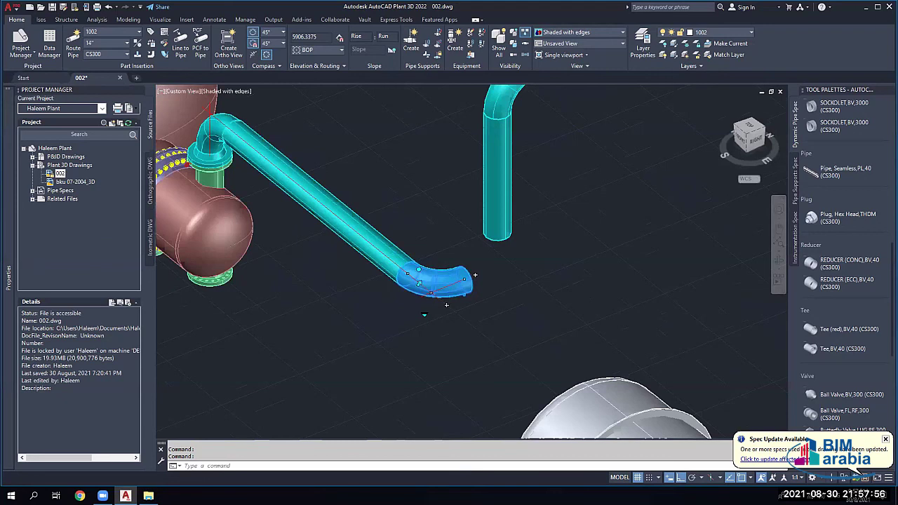
scroll(446, 305, down, 2)
scroll(456, 312, up, 3)
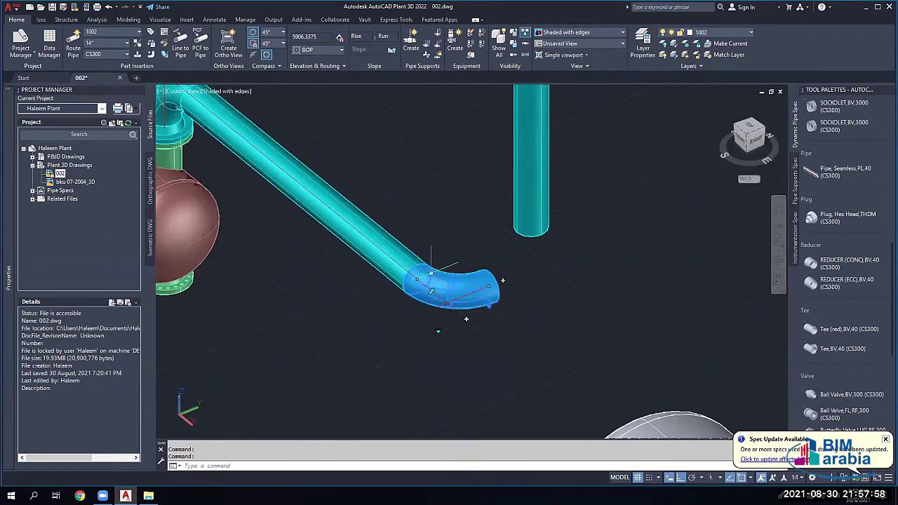
click(431, 290)
click(431, 201)
key(Escape)
key(Escape)
Step: Move the vertical pipe's bottom end higher to shorten it, then start routing from the elbow end
scroll(424, 196, down, 2)
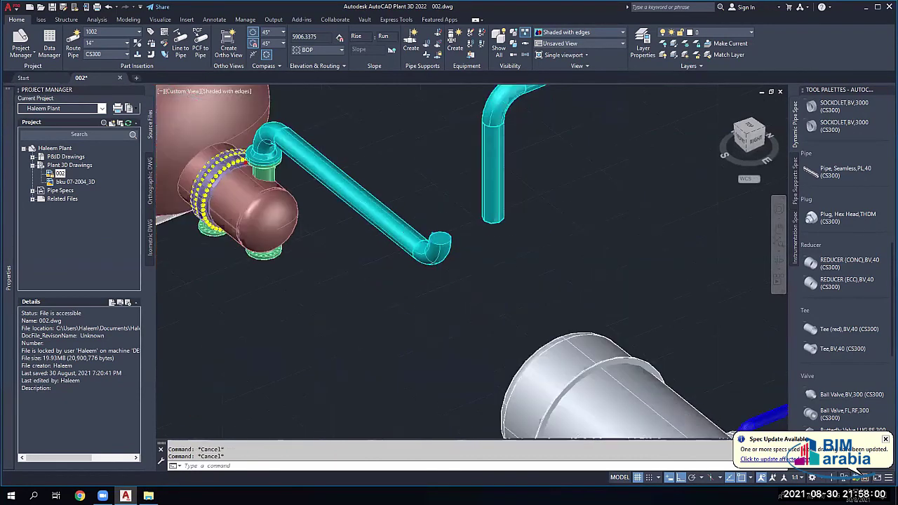
scroll(425, 205, down, 2)
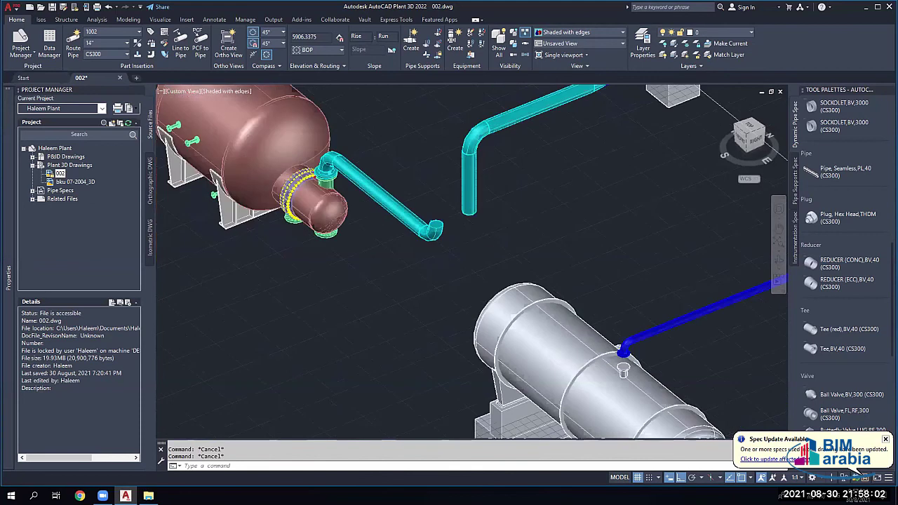
click(466, 187)
click(469, 213)
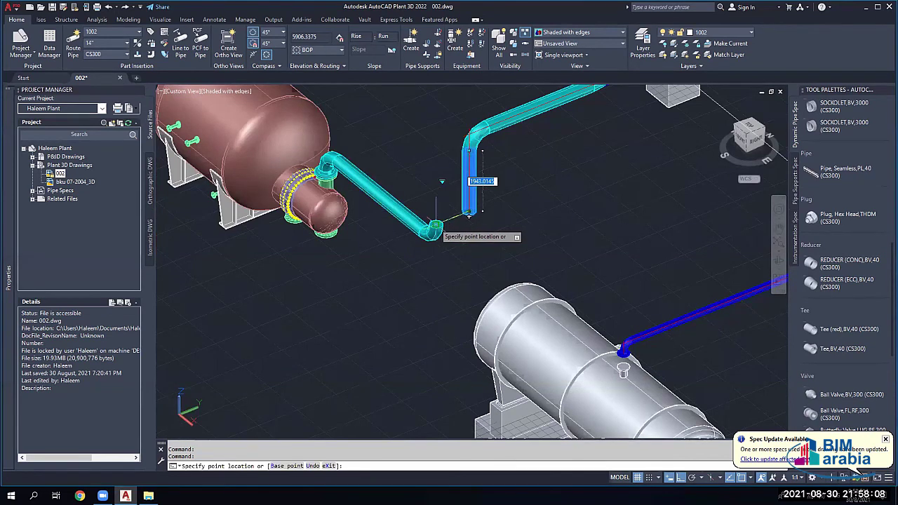
scroll(442, 211, up, 3)
click(475, 113)
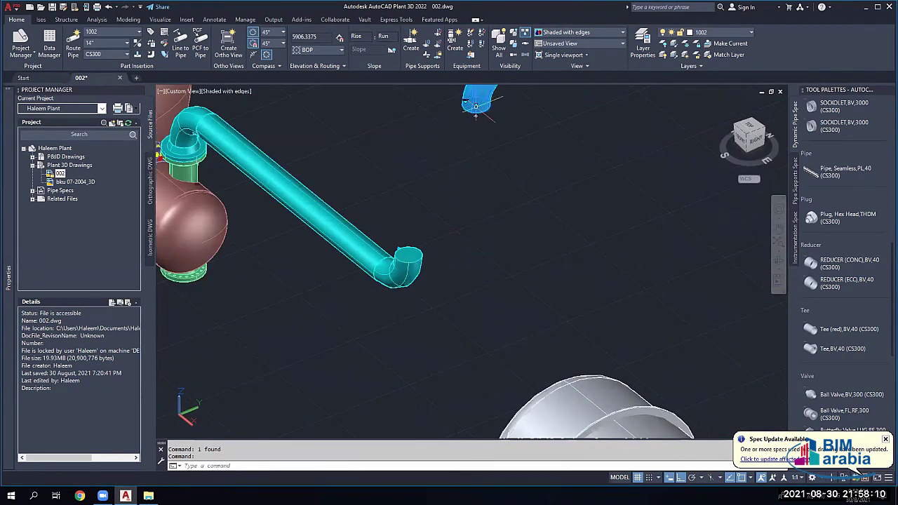
click(476, 116)
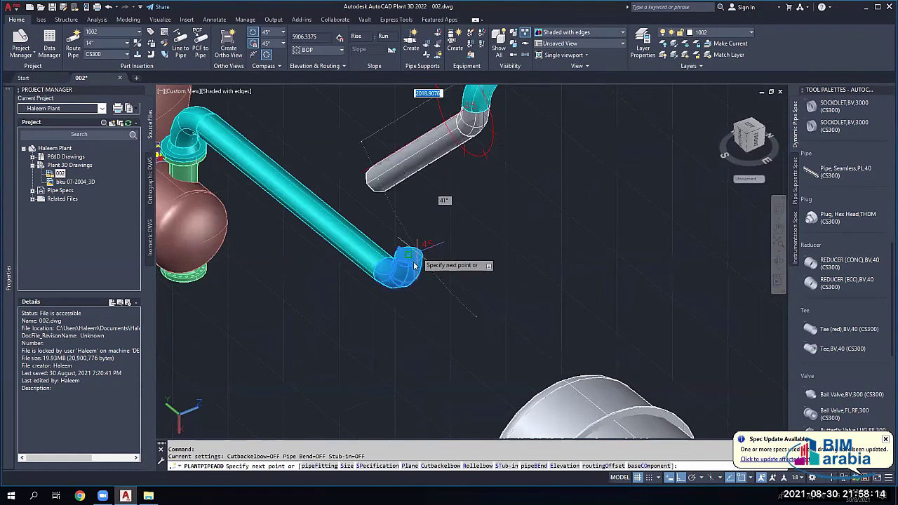
Step: Preview several connection routes to the upper pipe end, then cancel without accepting
click(409, 254)
click(435, 287)
click(435, 287)
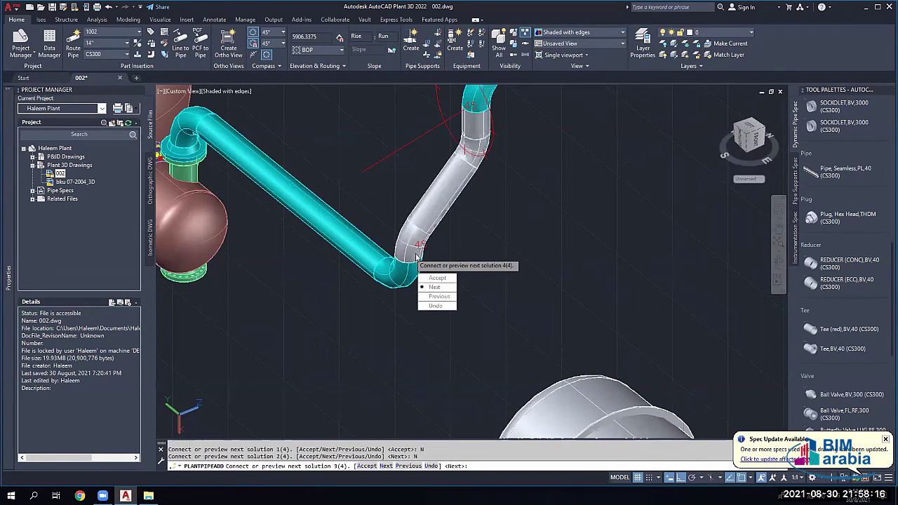
click(435, 287)
click(435, 287)
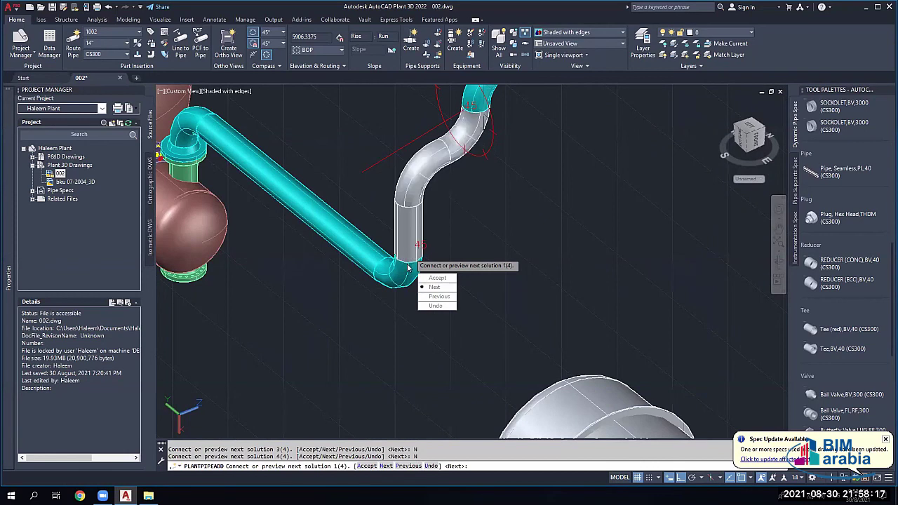
click(435, 287)
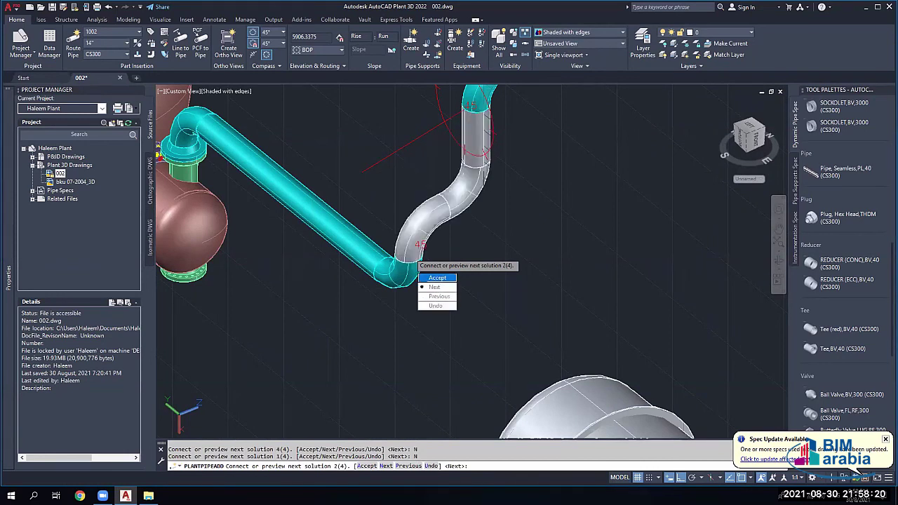
key(Escape)
key(Escape)
Step: Erase the old cyan elbow at the top of the line
scroll(464, 214, down, 2)
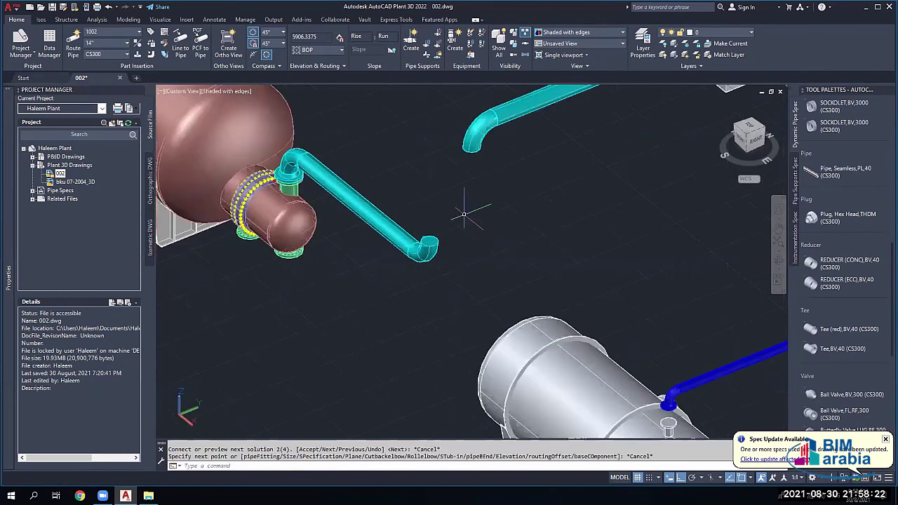
click(474, 137)
key(Delete)
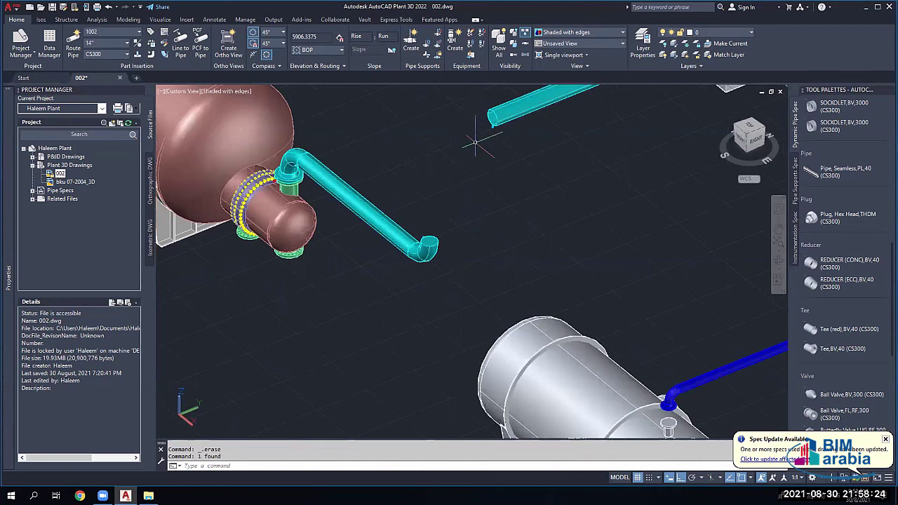
click(522, 112)
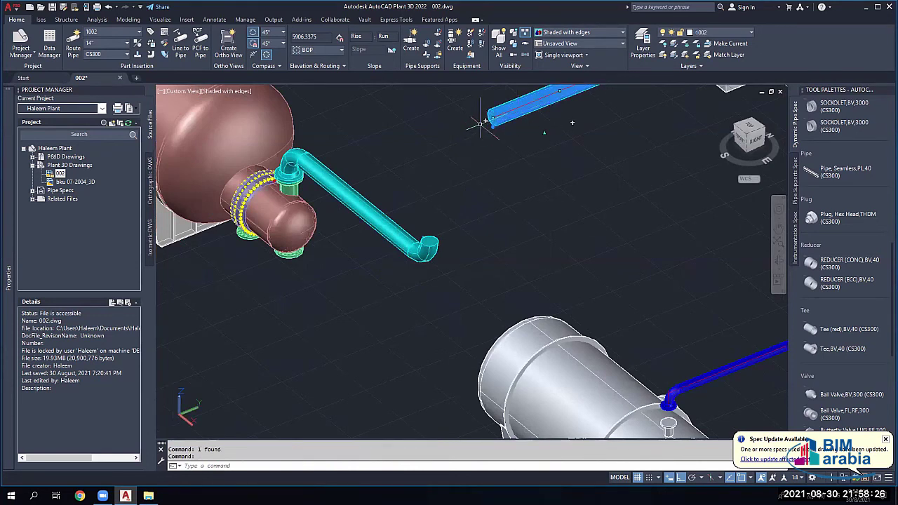
key(Escape)
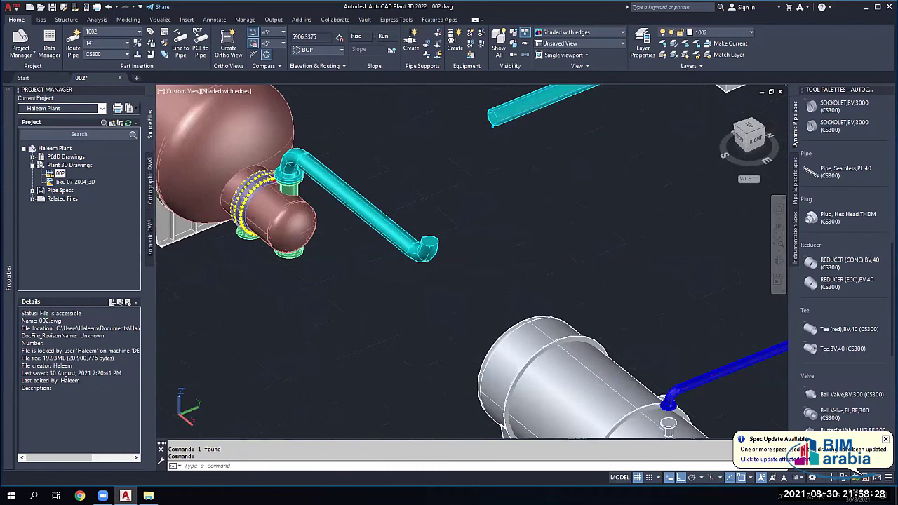
Step: Connect the elbow end to the top pipe and accept route solution 1 of 3
click(432, 242)
key(Down)
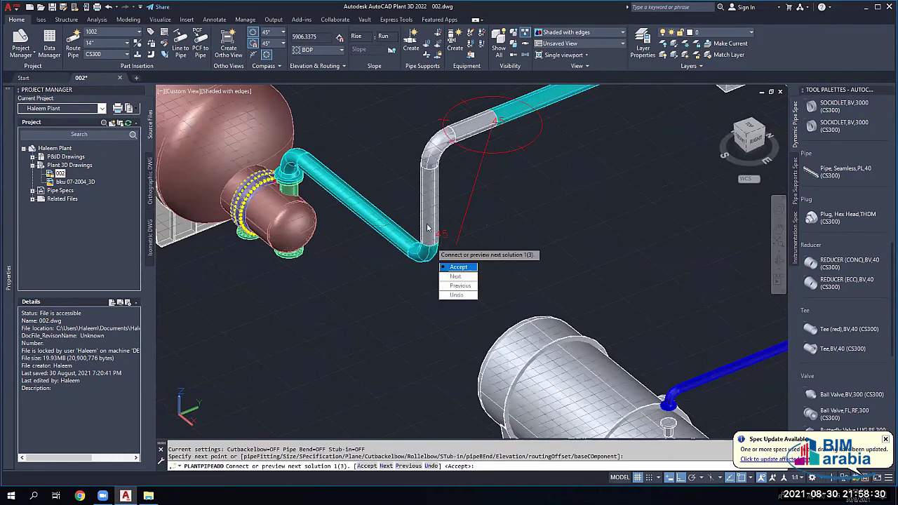
click(458, 267)
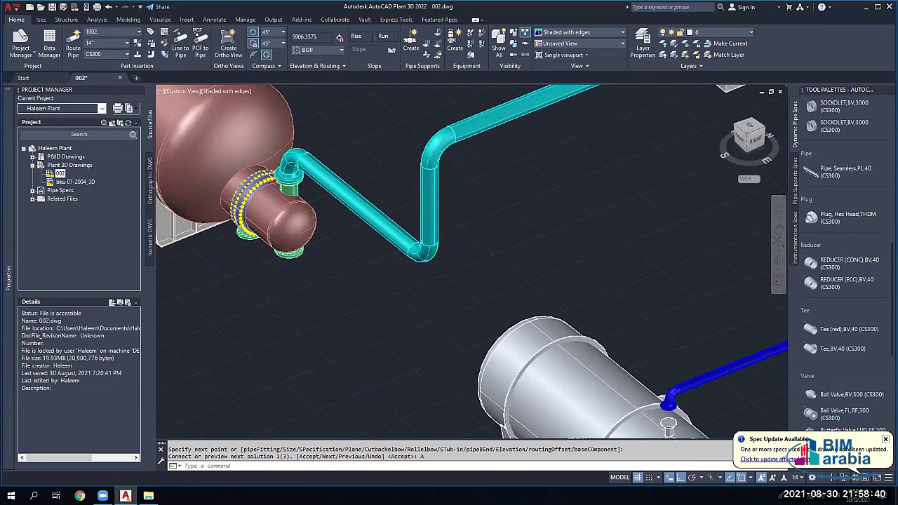
scroll(410, 177, down, 5)
middle_drag(410, 178, 331, 225)
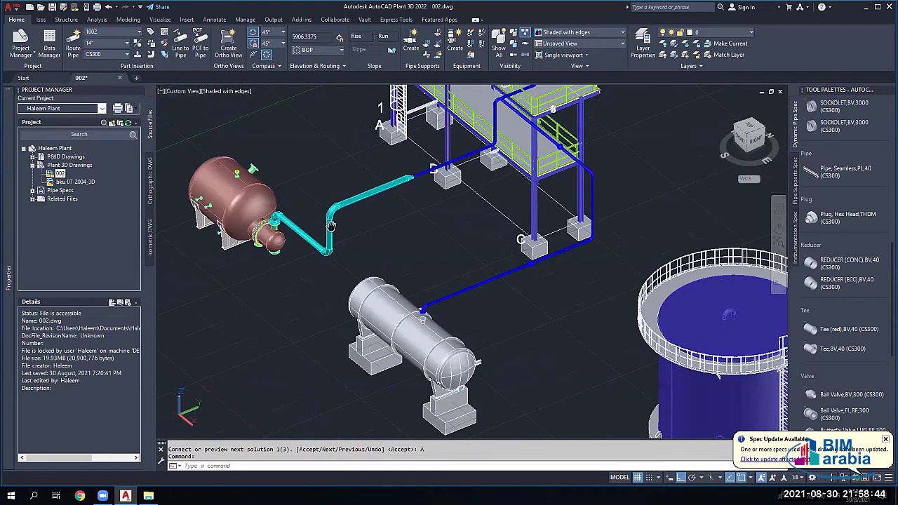
scroll(331, 225, up, 2)
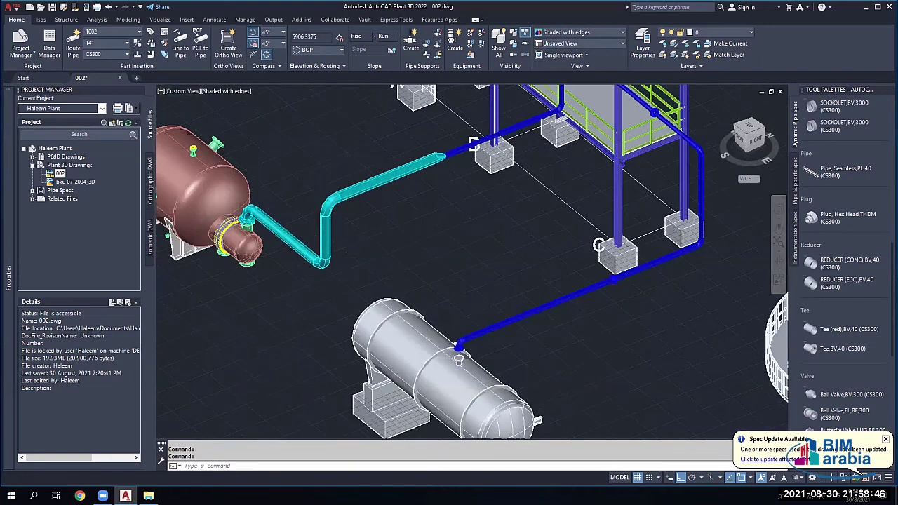
scroll(265, 204, up, 5)
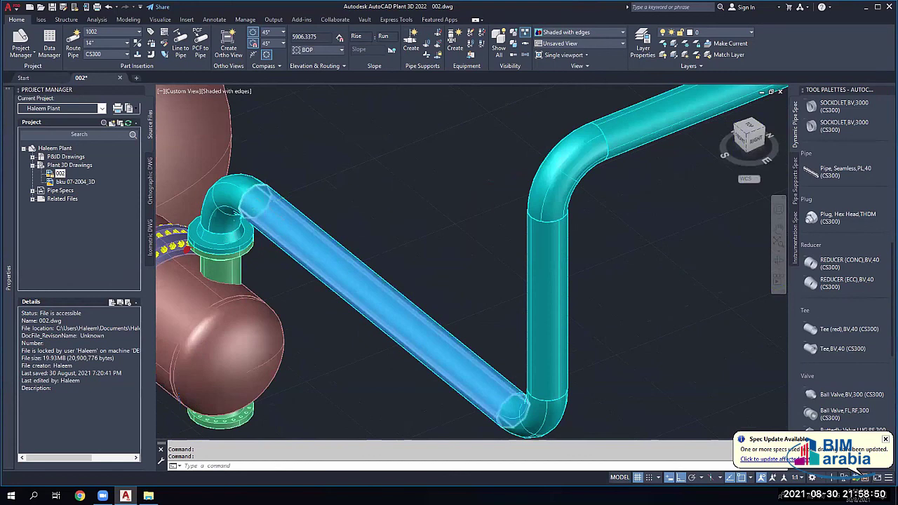
scroll(265, 204, down, 5)
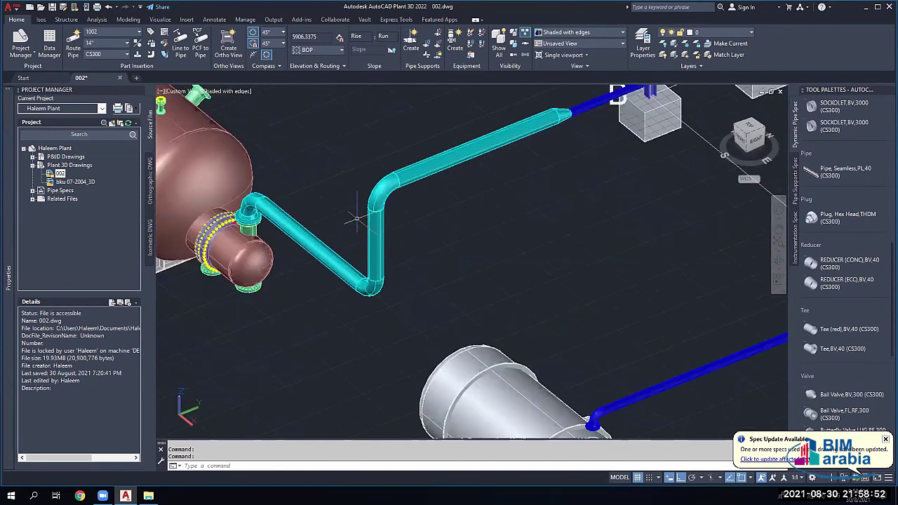
scroll(473, 180, down, 3)
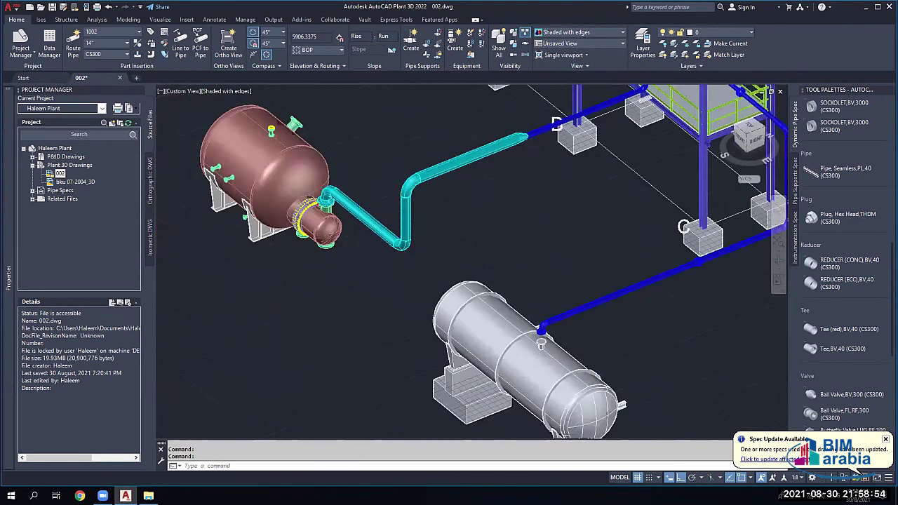
scroll(420, 188, down, 2)
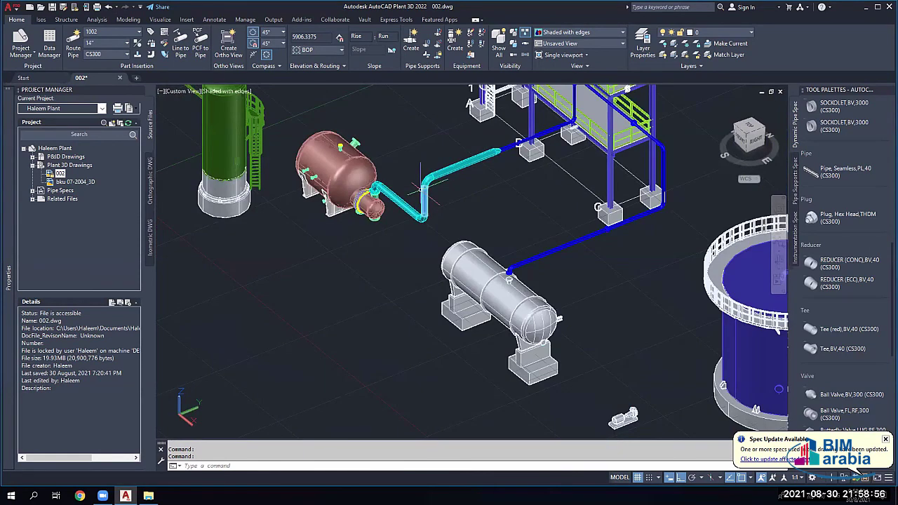
scroll(421, 187, down, 2)
scroll(554, 112, up, 2)
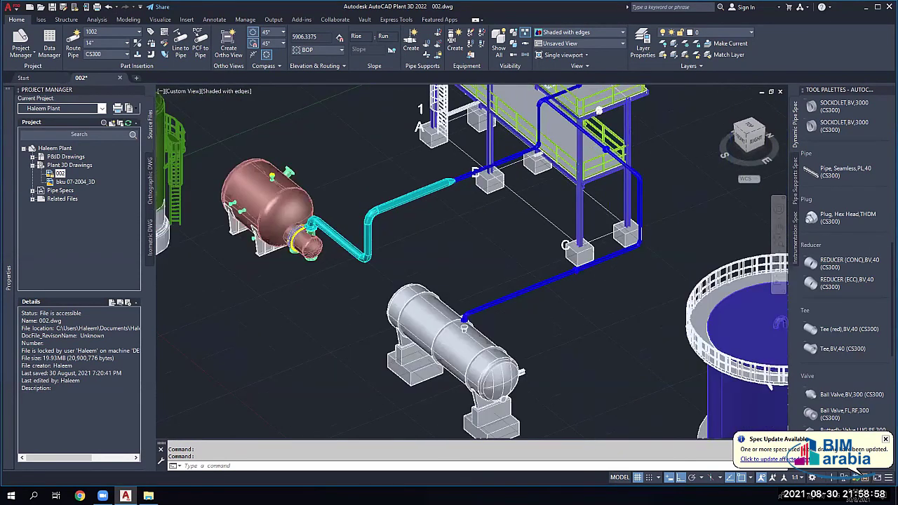
scroll(558, 109, up, 2)
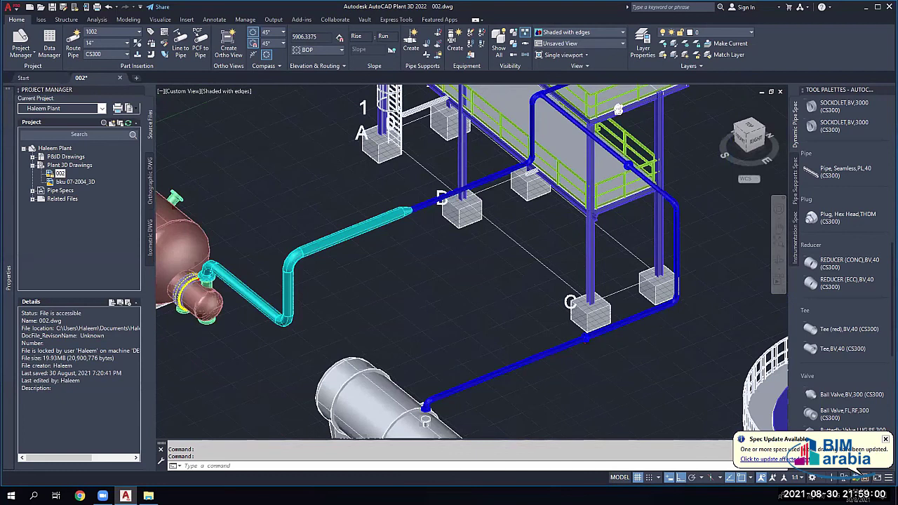
scroll(607, 91, up, 3)
scroll(457, 209, up, 3)
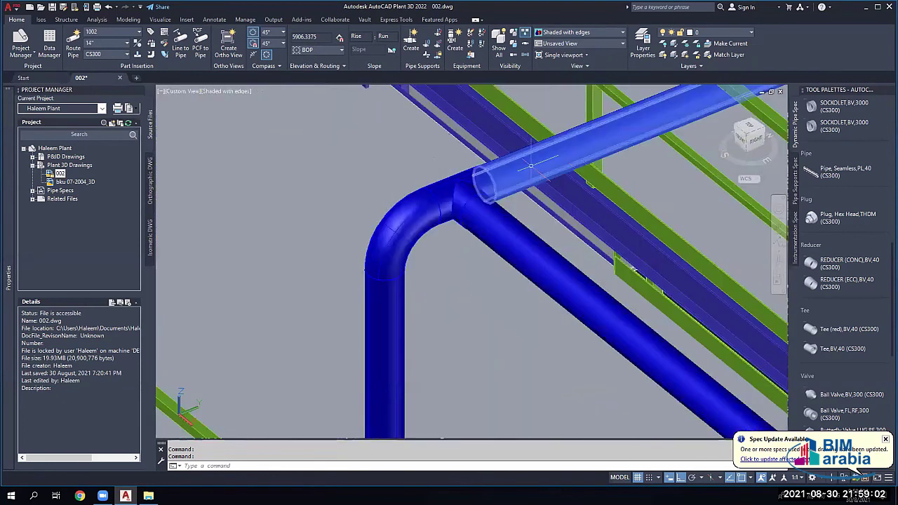
scroll(491, 226, down, 1)
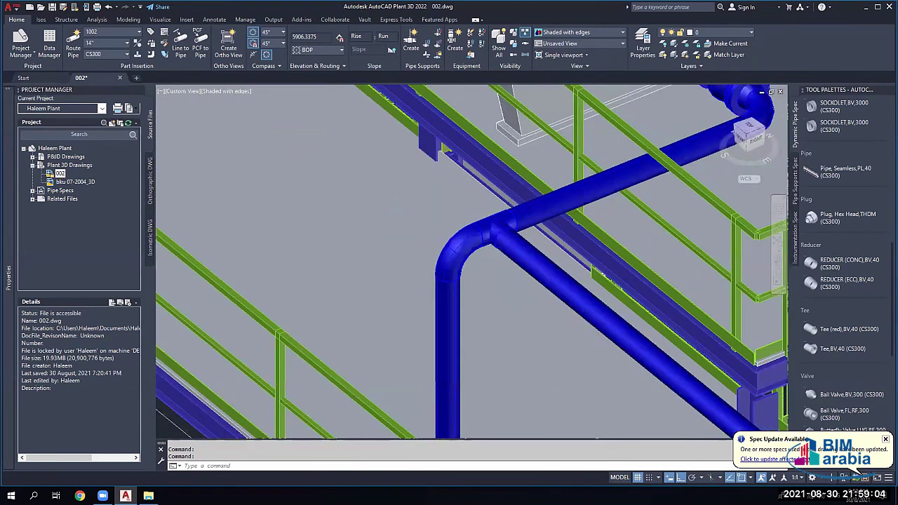
scroll(547, 291, down, 2)
shift+middle_drag(548, 291, 547, 291)
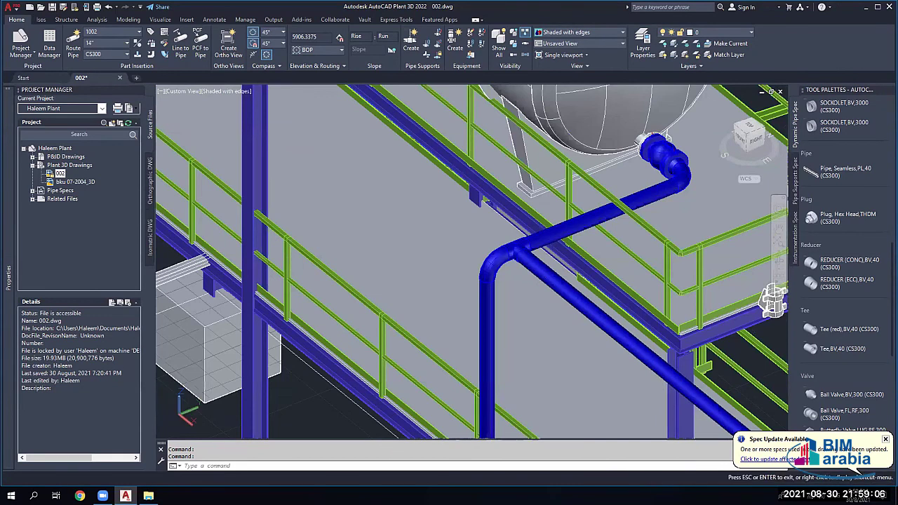
scroll(309, 309, down, 3)
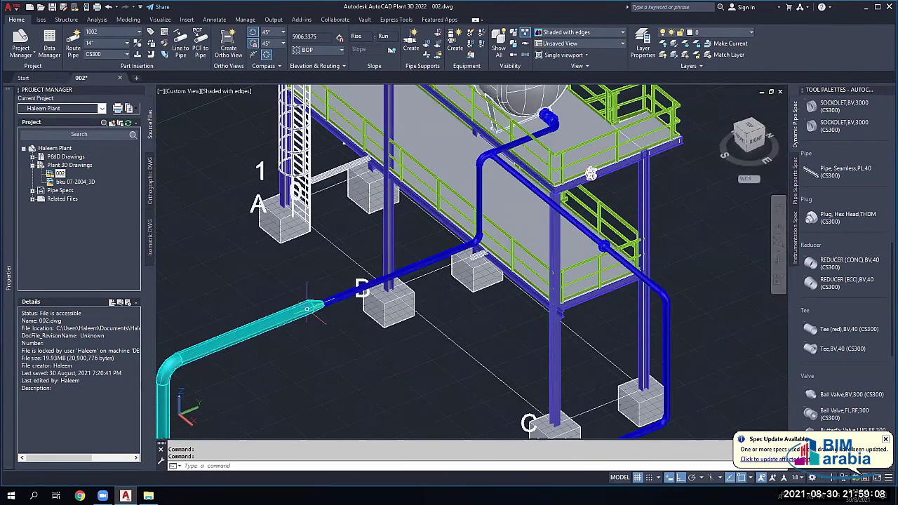
middle_drag(307, 308, 461, 253)
scroll(302, 312, up, 2)
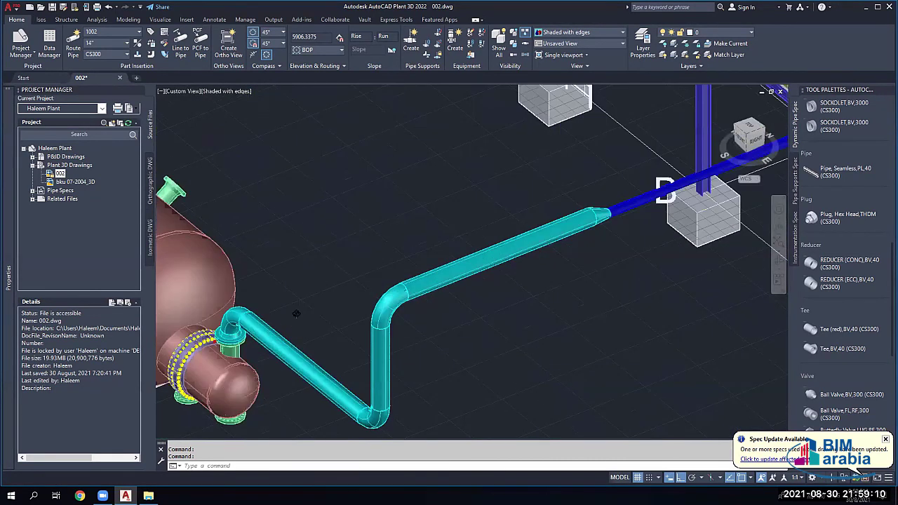
scroll(343, 297, up, 3)
shift+middle_drag(343, 298, 491, 309)
scroll(394, 228, down, 3)
shift+middle_drag(393, 228, 492, 187)
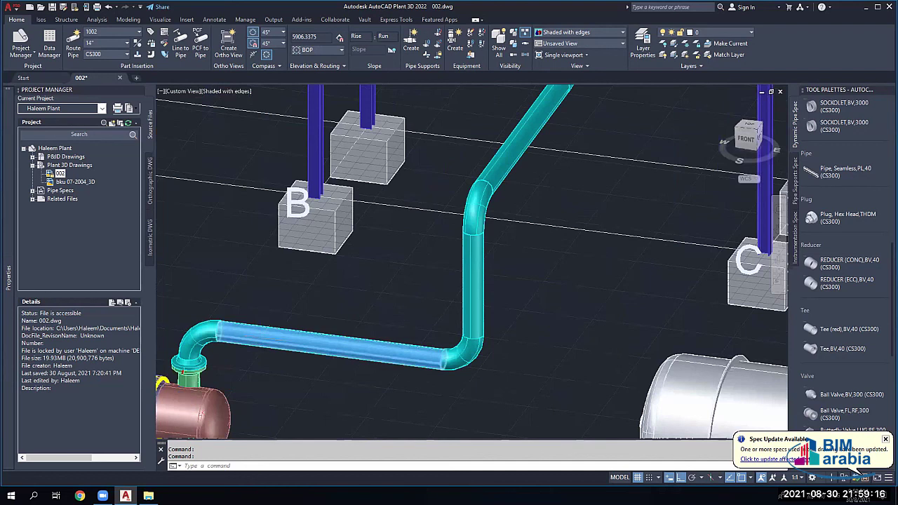
scroll(492, 186, up, 2)
scroll(842, 281, down, 3)
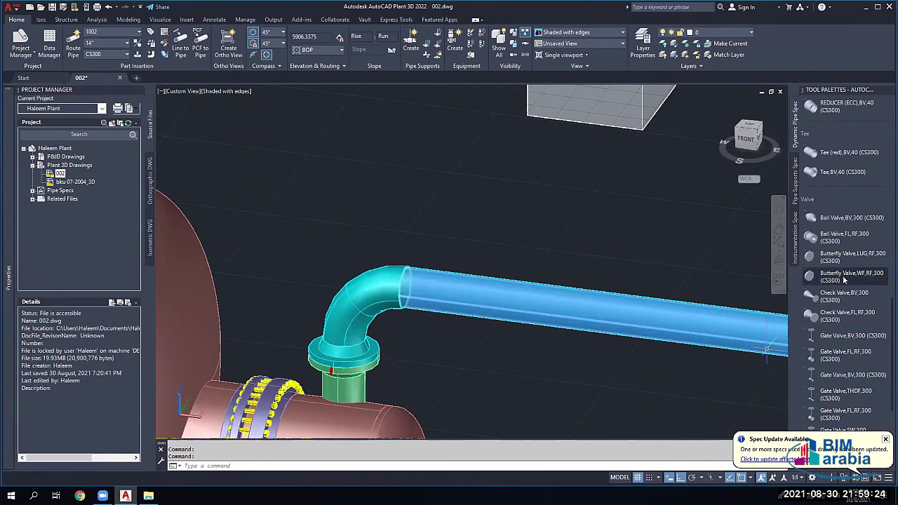
Step: Insert a butterfly valve on the nozzle flange, set its rotation, and end the command
click(844, 280)
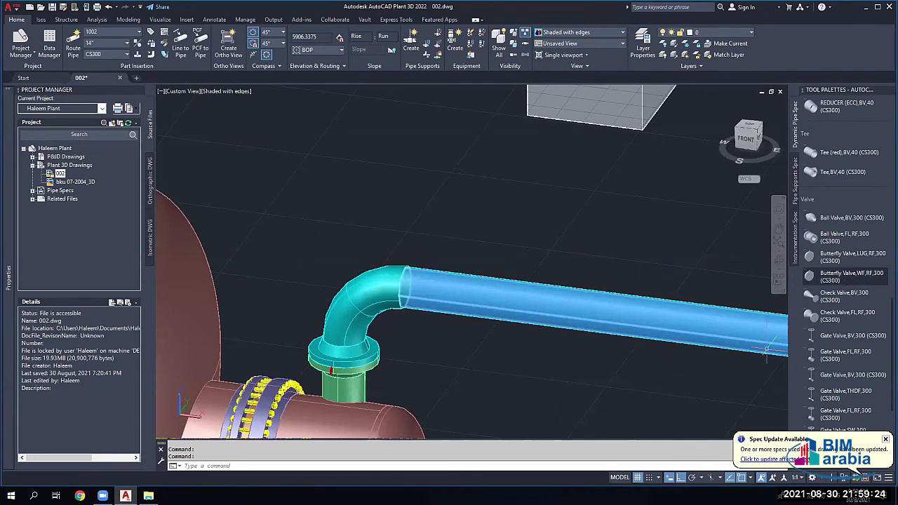
click(420, 350)
scroll(355, 370, up, 2)
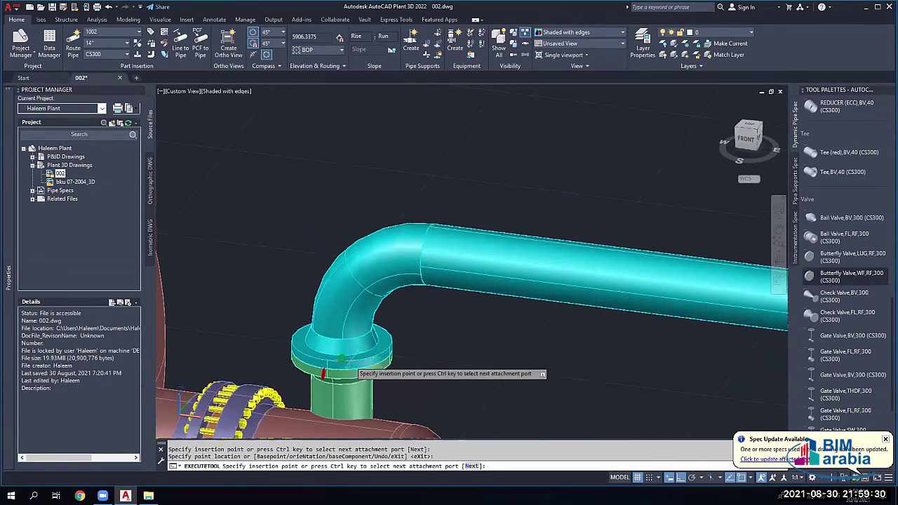
key(ctrl)
key(ctrl)
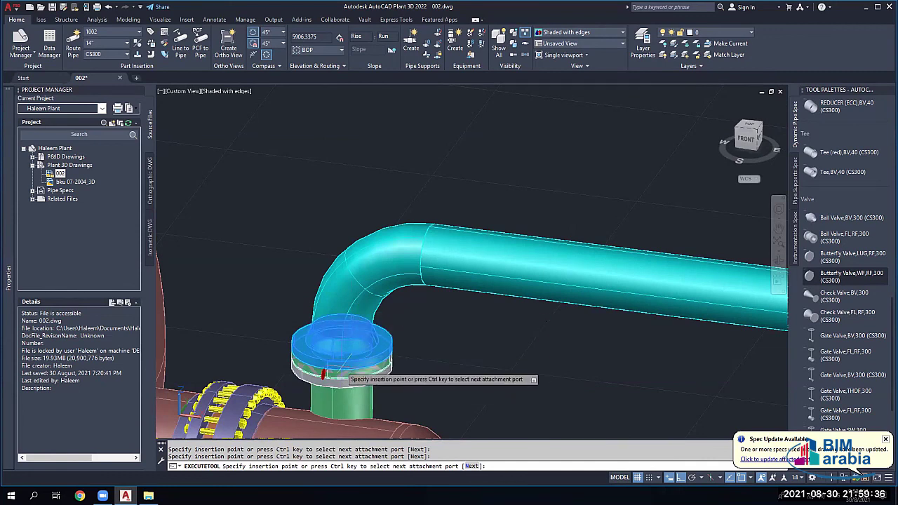
click(343, 371)
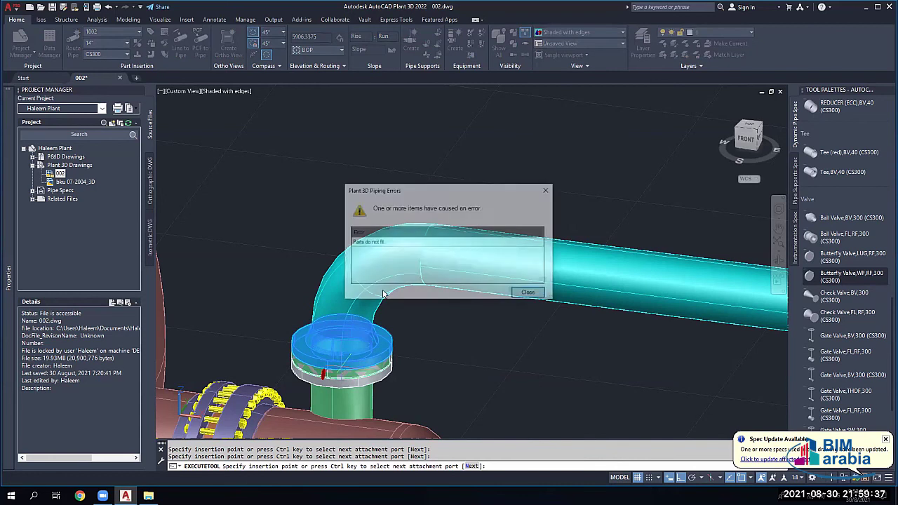
click(529, 294)
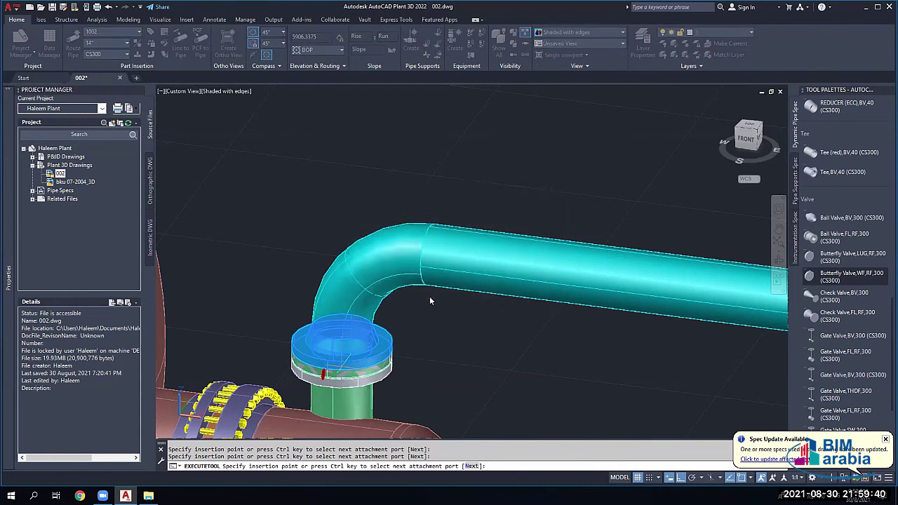
click(466, 343)
key(Escape)
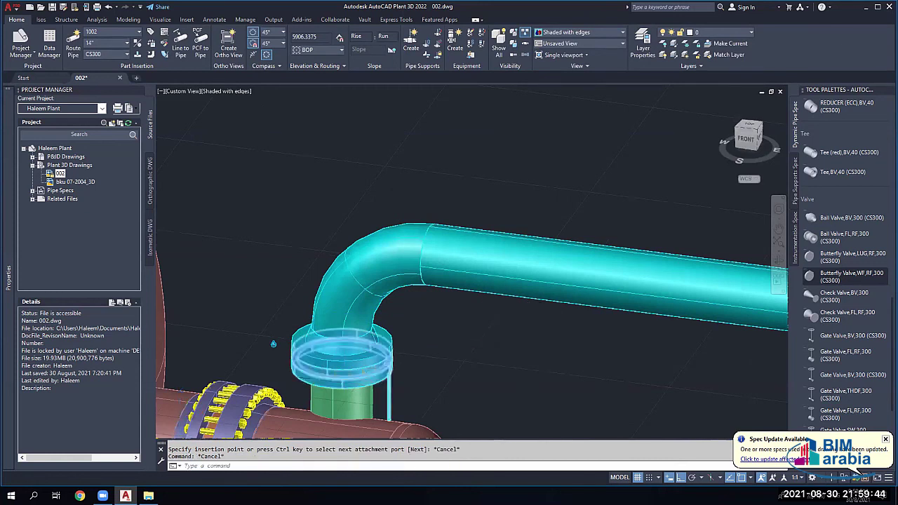
scroll(401, 314, up, 2)
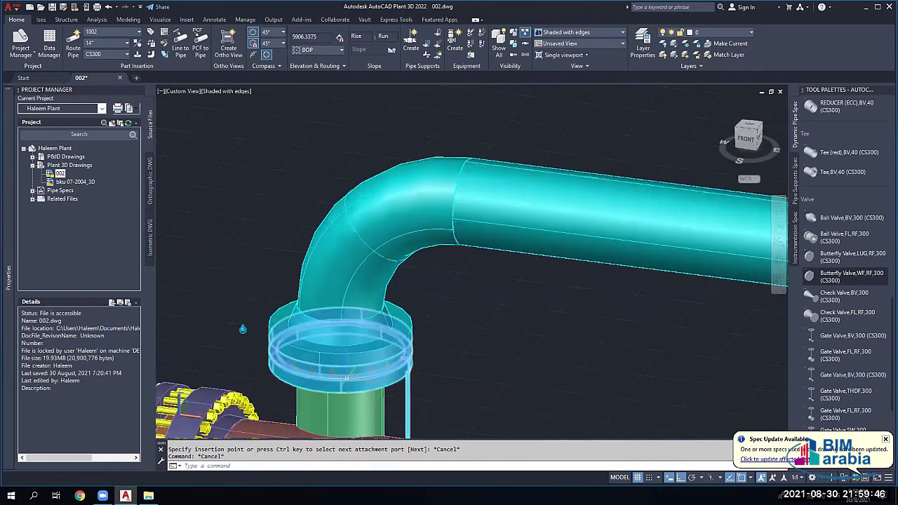
Step: Delete the pipe elbow and the leftover flange above the exchanger's top nozzle
click(332, 281)
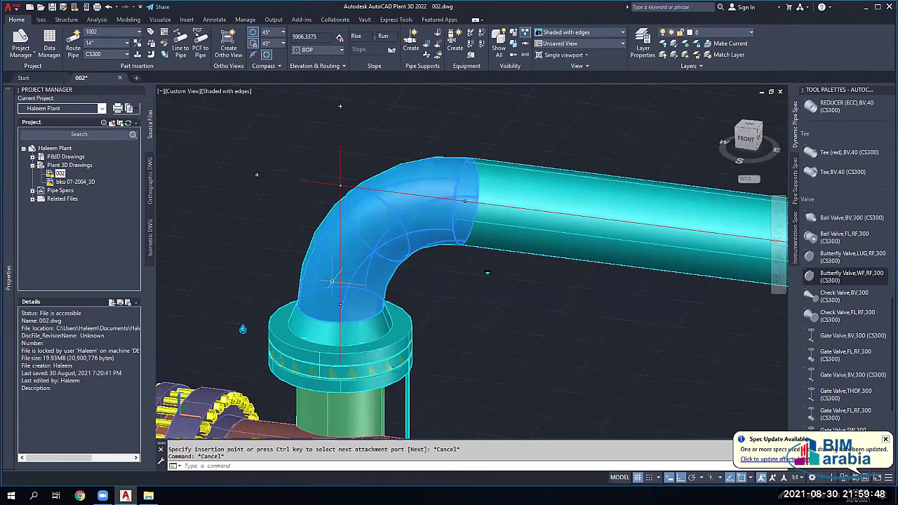
key(Delete)
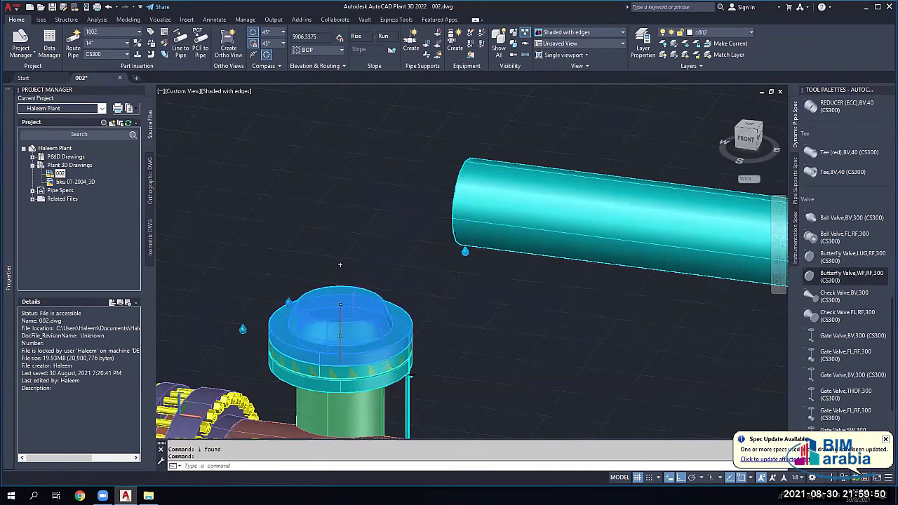
click(352, 319)
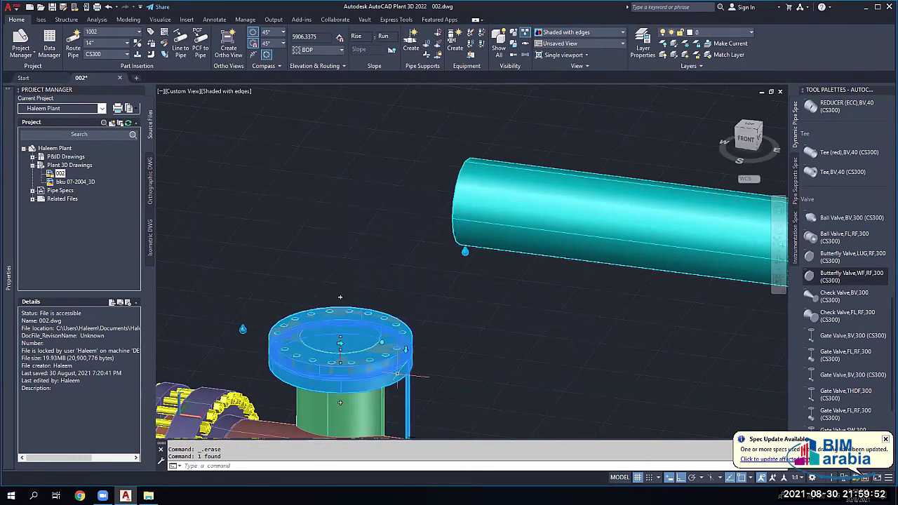
key(Delete)
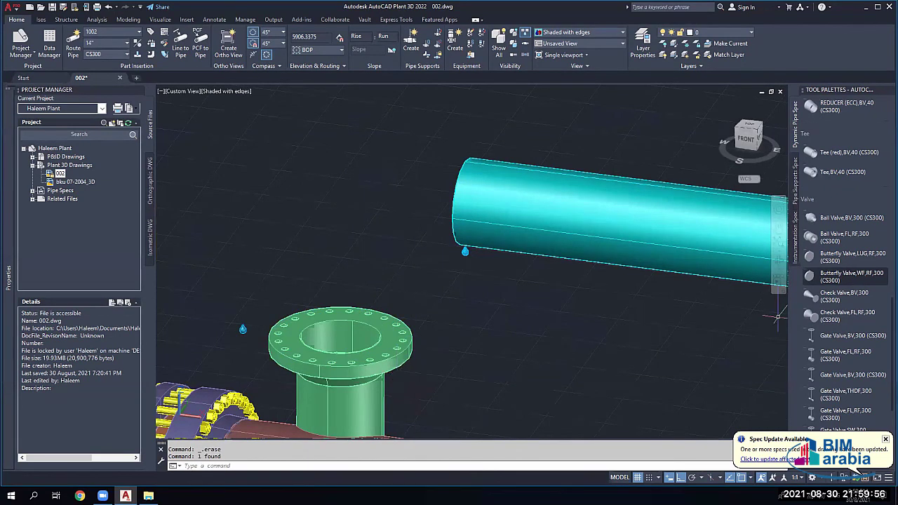
Step: Mount Butterfly Valve,WF,RF,300 on the nozzle flange at its default rotation
click(852, 276)
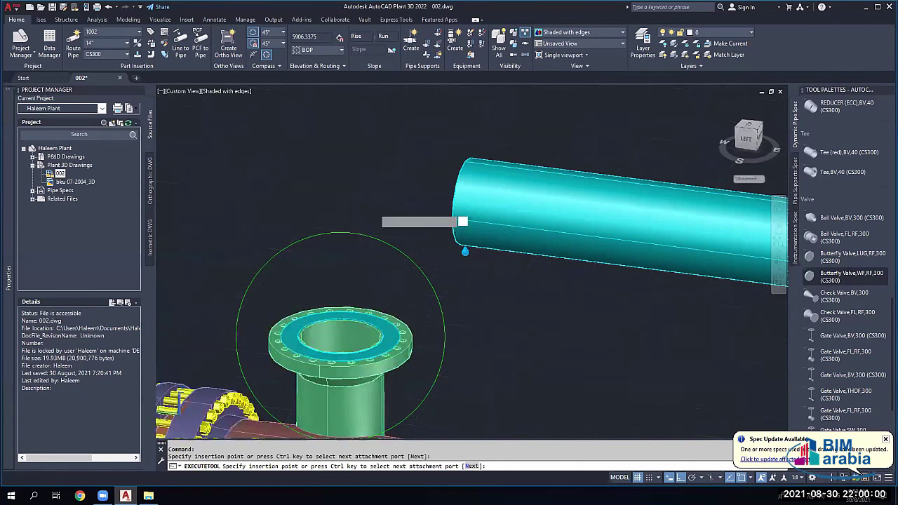
click(462, 222)
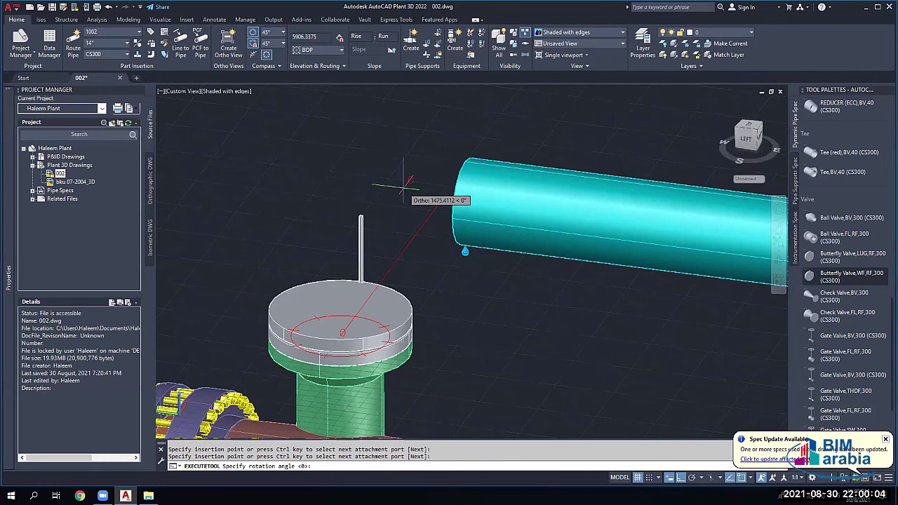
click(385, 184)
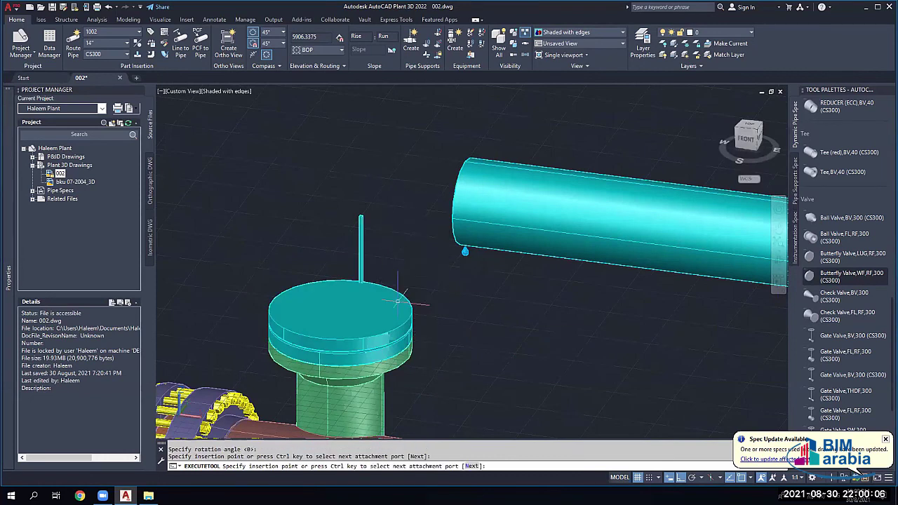
key(Escape)
key(Escape)
scroll(411, 302, down, 2)
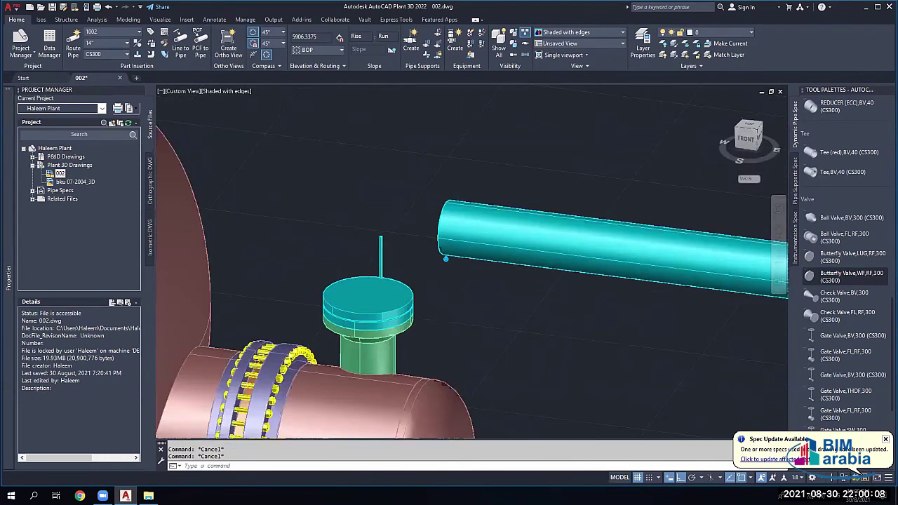
scroll(421, 269, down, 2)
Step: Grip-move the bent cyan pipe run to a new position
scroll(421, 269, down, 2)
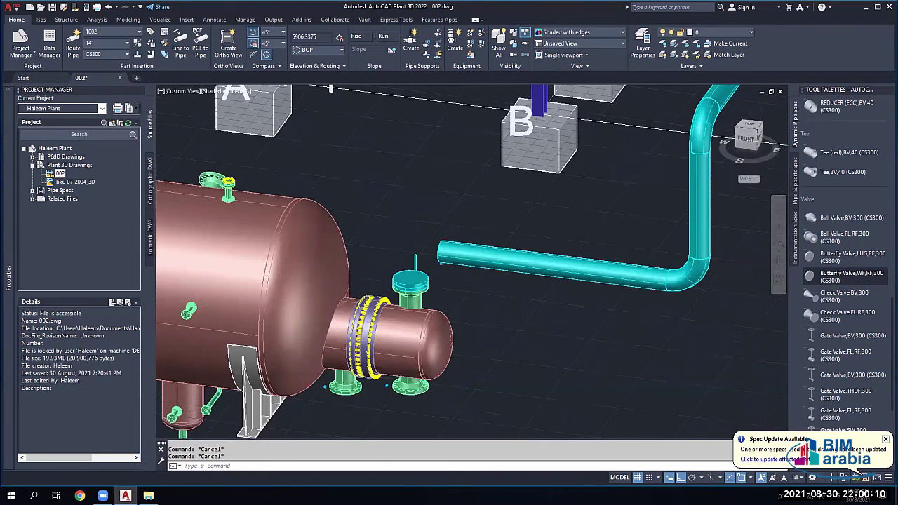
scroll(416, 267, down, 2)
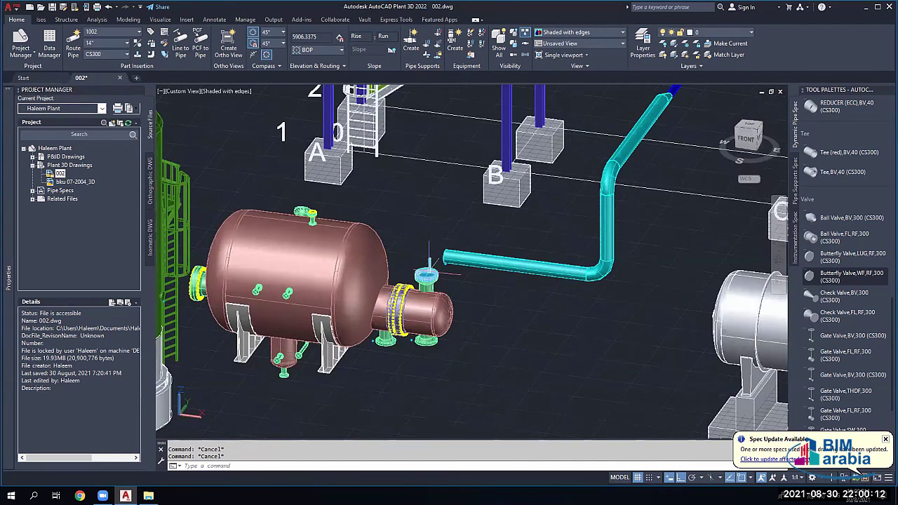
scroll(429, 265, up, 3)
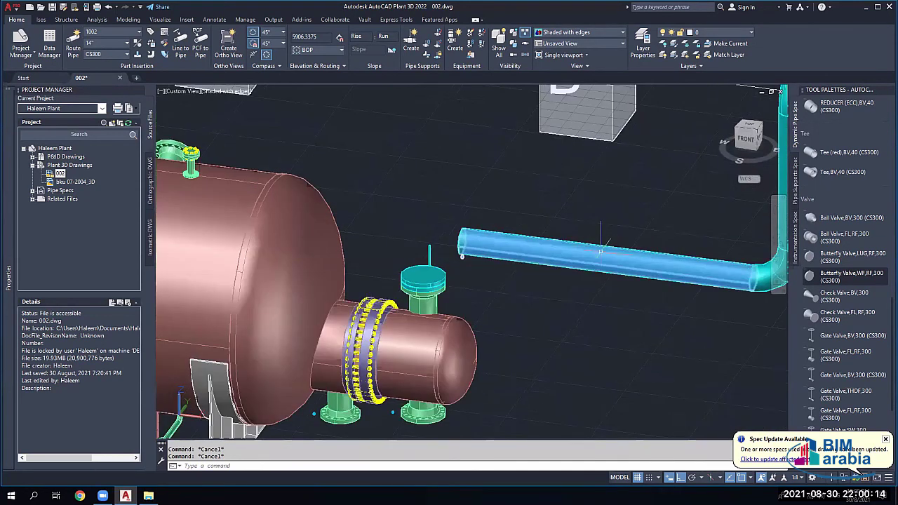
scroll(601, 250, down, 3)
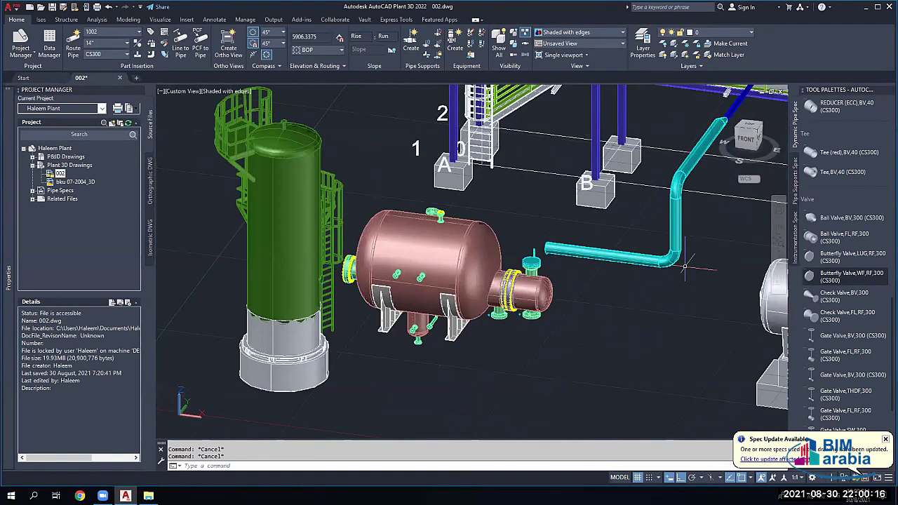
scroll(684, 266, up, 2)
click(671, 261)
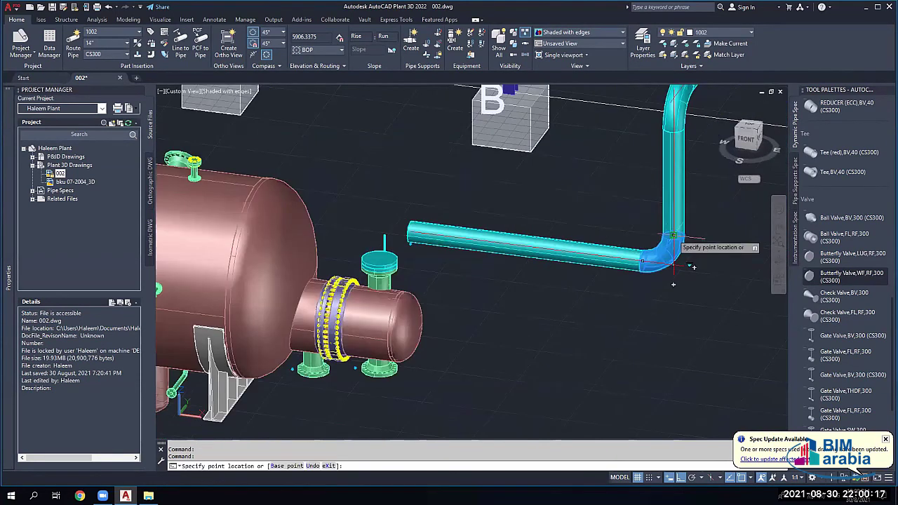
click(672, 209)
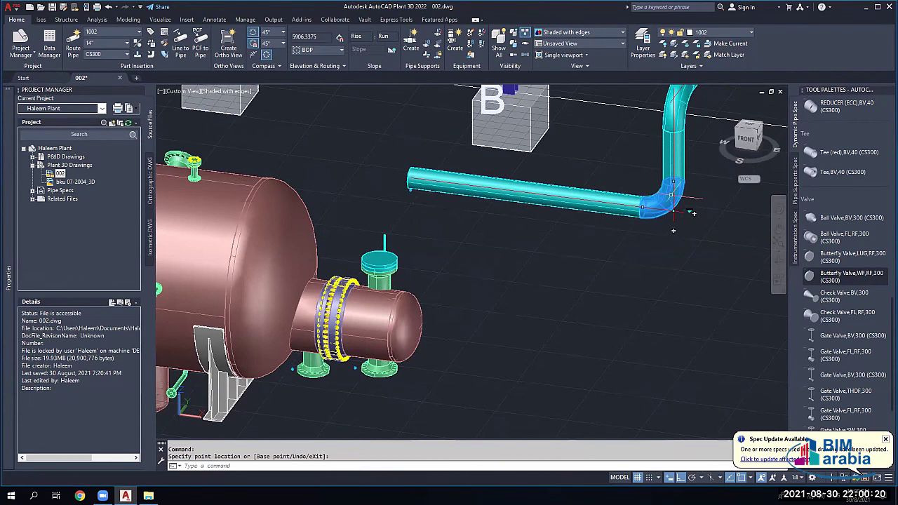
key(Escape)
key(Escape)
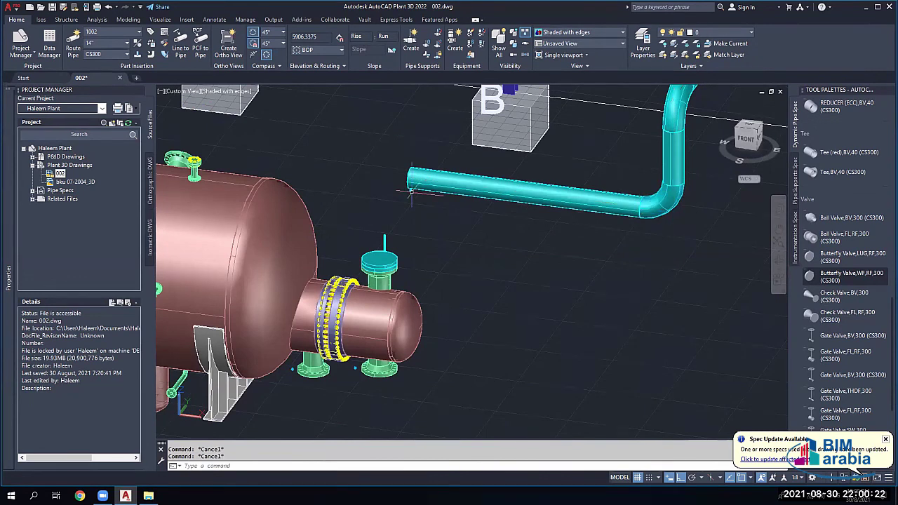
Step: Route from the straight pipe's open end through a 45° point to the valve port and accept
click(413, 184)
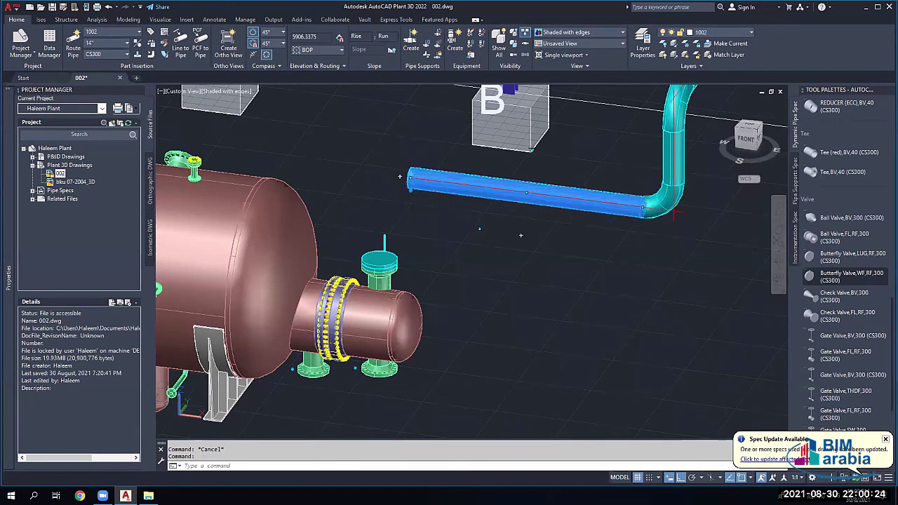
click(411, 188)
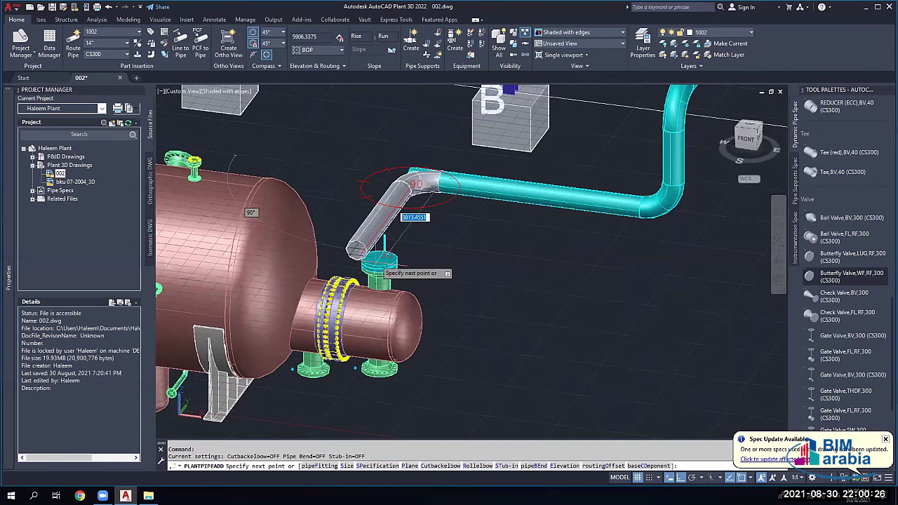
click(376, 259)
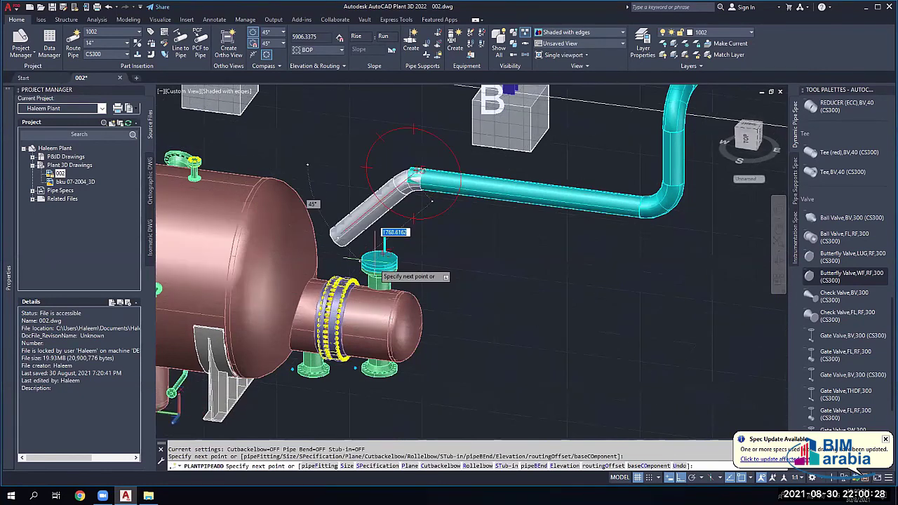
scroll(385, 261, up, 2)
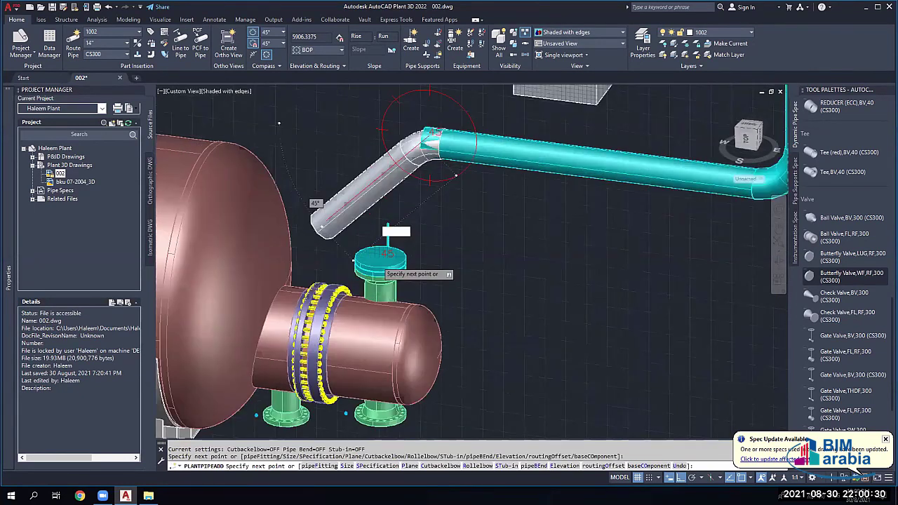
scroll(384, 261, up, 2)
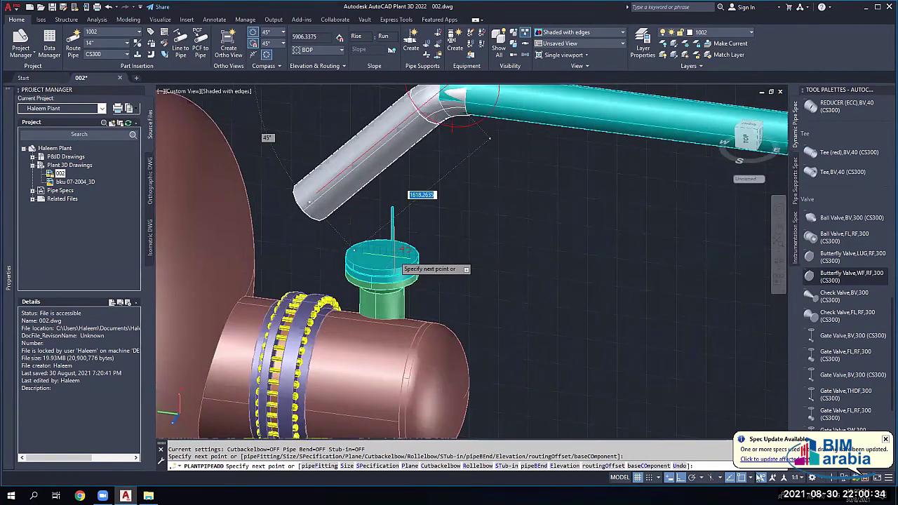
shift+right_click(759, 413)
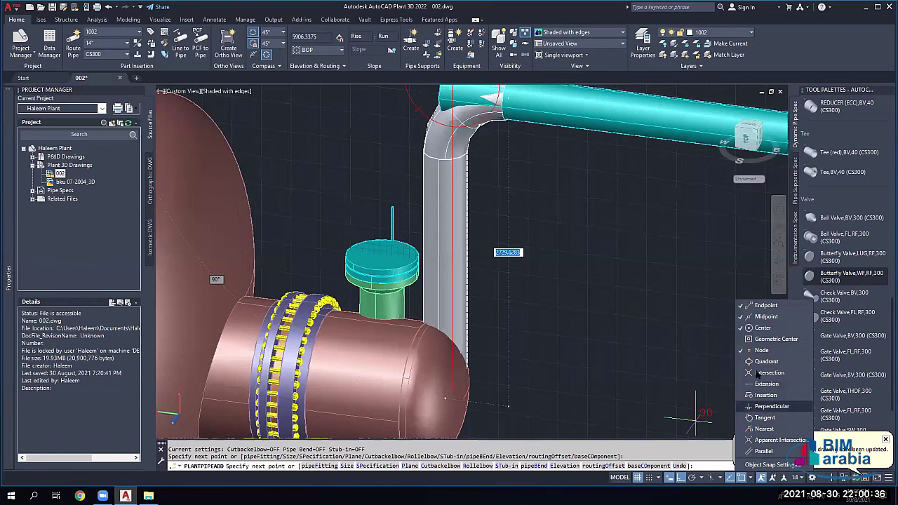
click(765, 317)
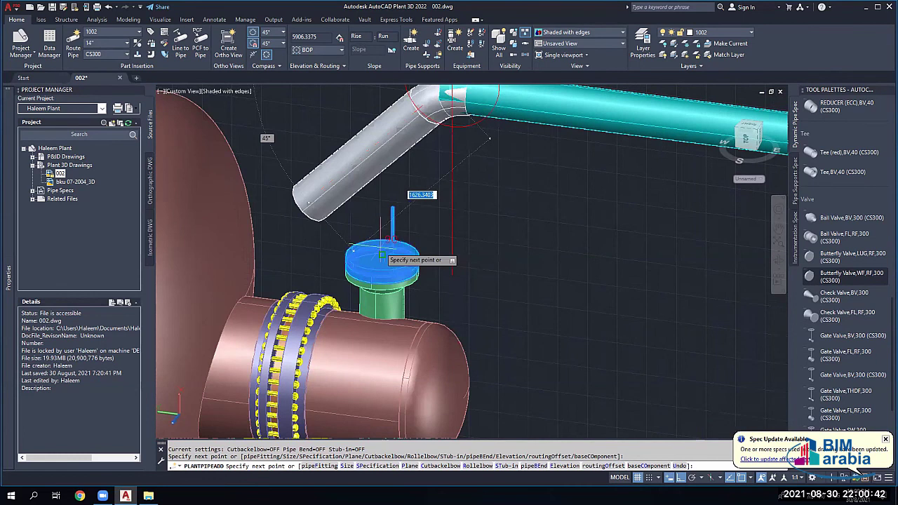
click(383, 260)
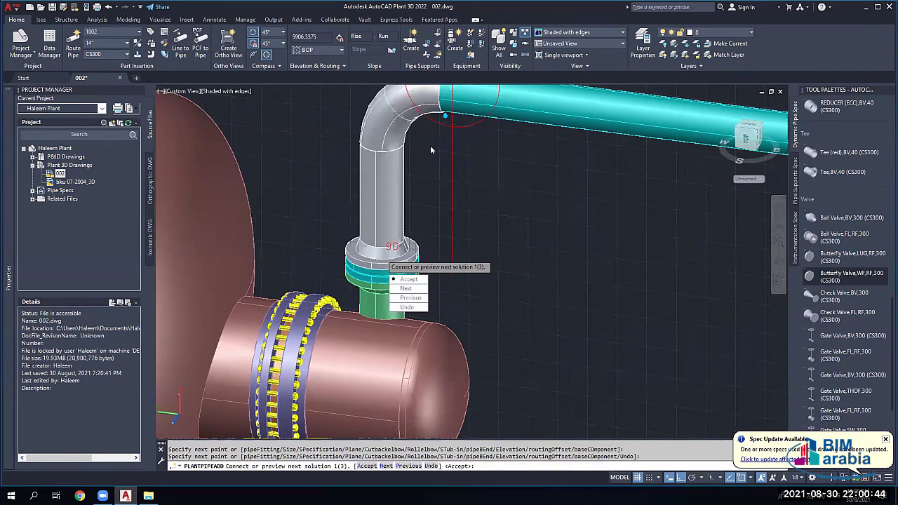
click(409, 280)
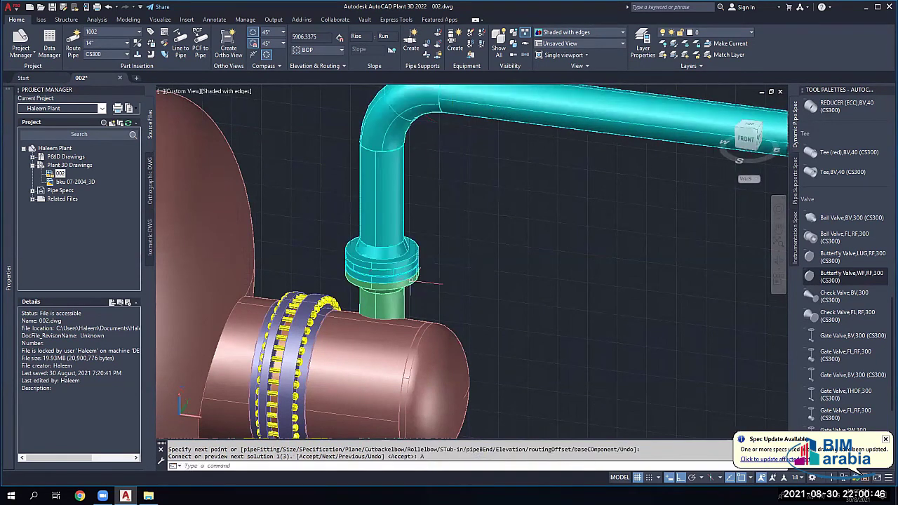
Step: Accept the proposed route to finish the cyan pipe, then cancel the remaining prompts
scroll(395, 269, down, 5)
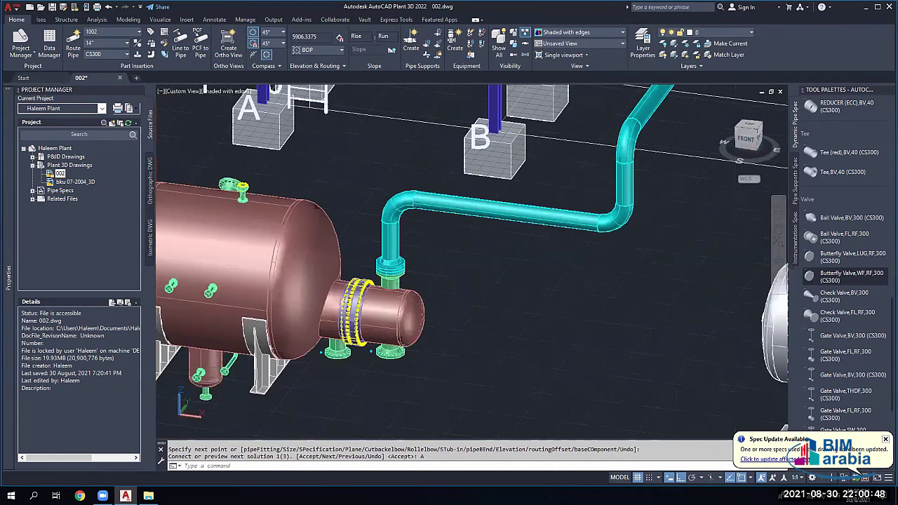
scroll(395, 269, up, 4)
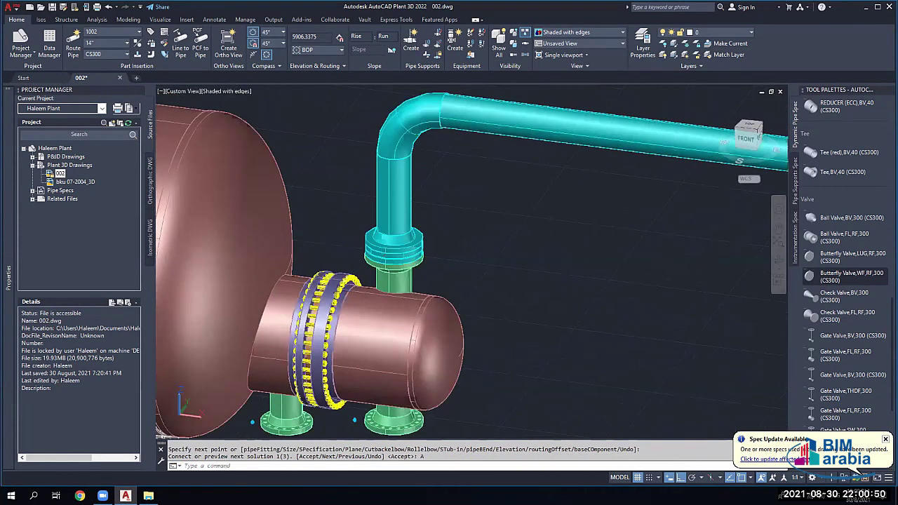
scroll(397, 262, up, 2)
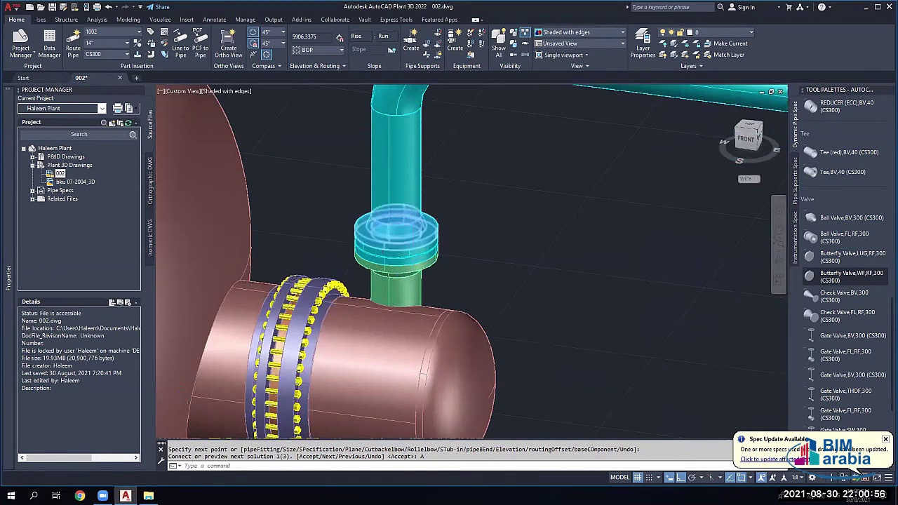
scroll(413, 256, down, 5)
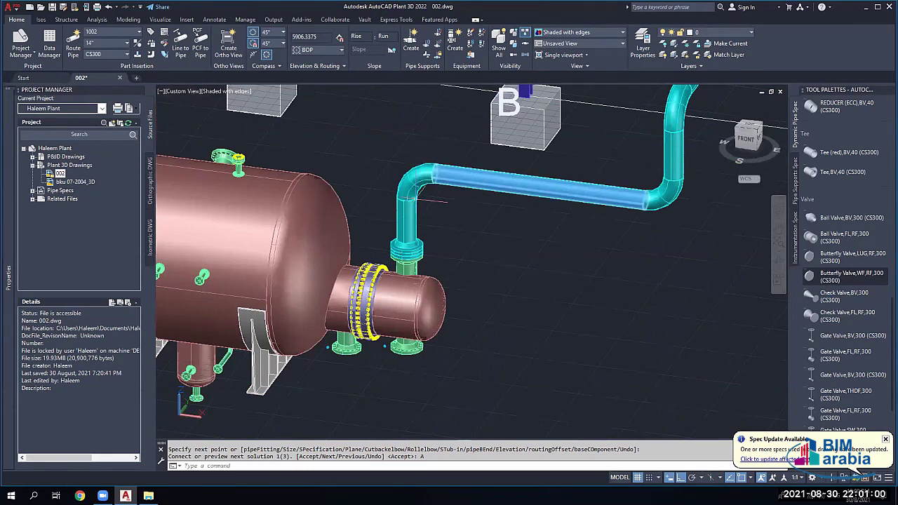
key(Return)
click(407, 168)
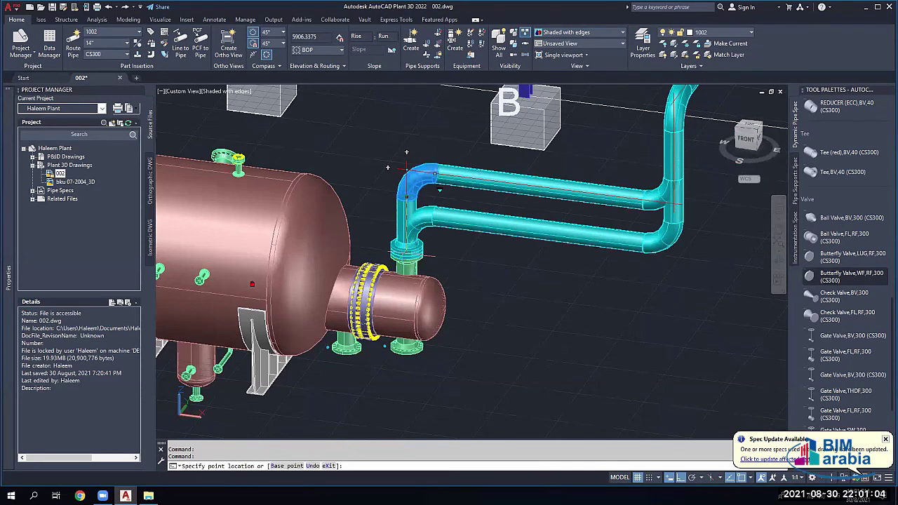
key(Escape)
scroll(406, 169, up, 3)
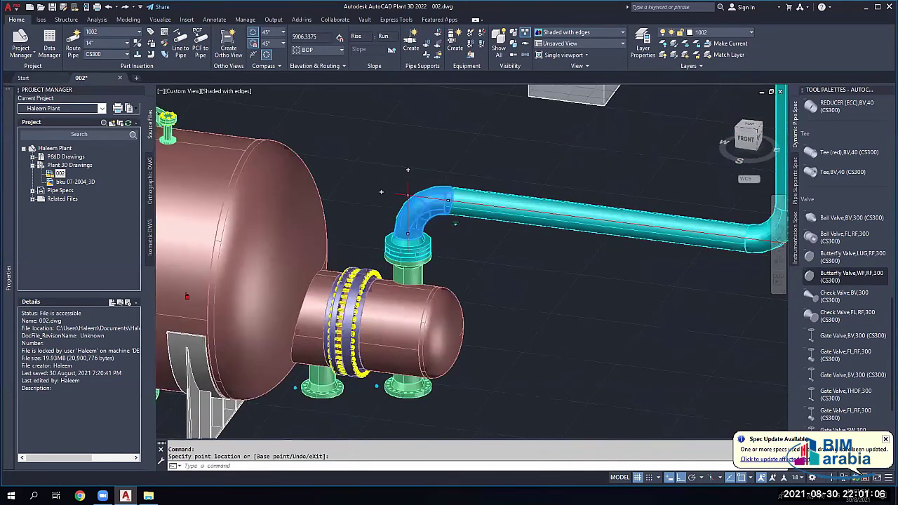
scroll(407, 193, up, 2)
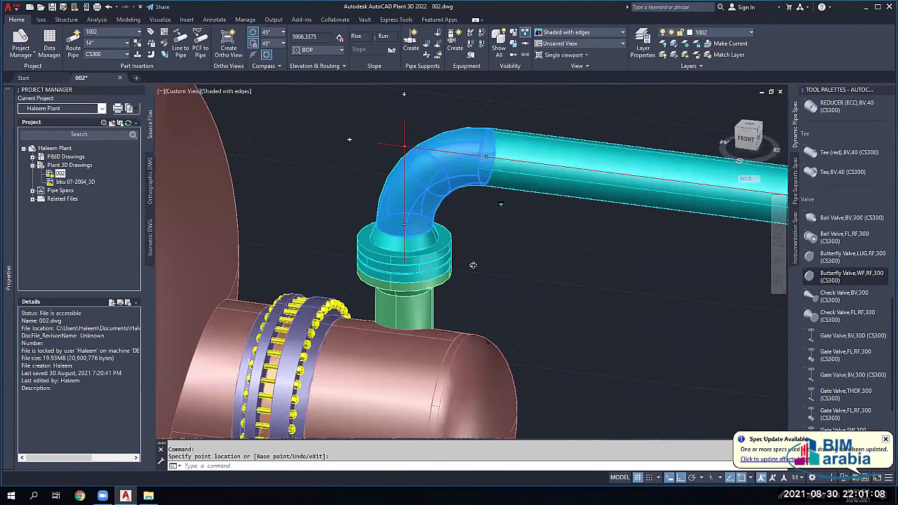
key(Escape)
key(Escape)
scroll(424, 280, down, 3)
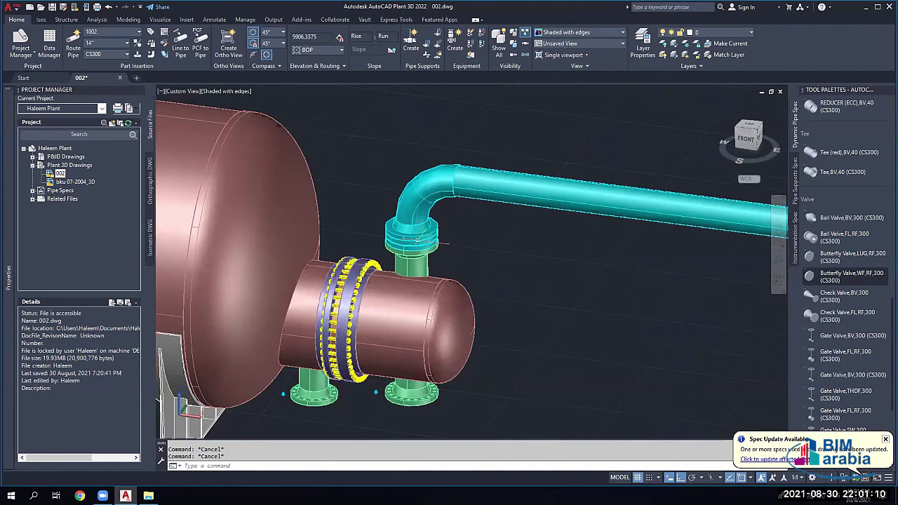
scroll(418, 241, down, 5)
Step: Orbit the model to view the whole plant from above with the rack in view
shift+middle_drag(419, 240, 673, 204)
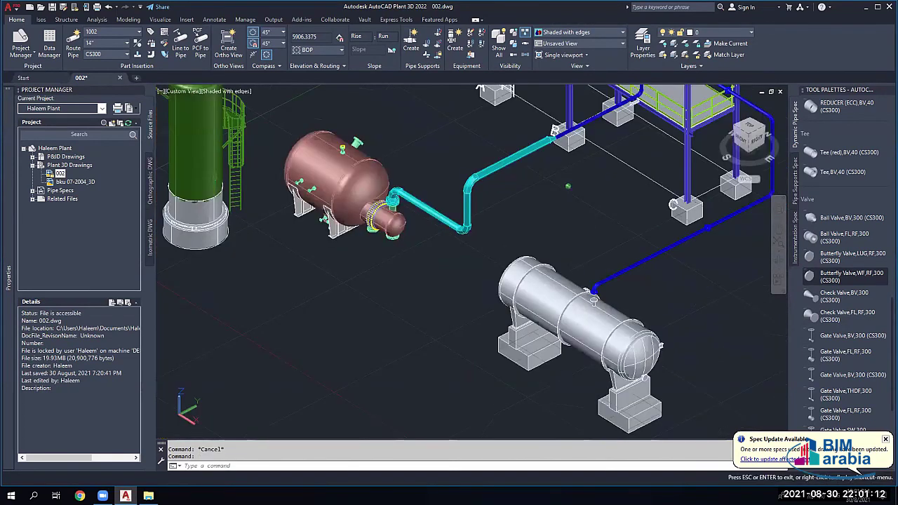
shift+middle_drag(449, 249, 420, 241)
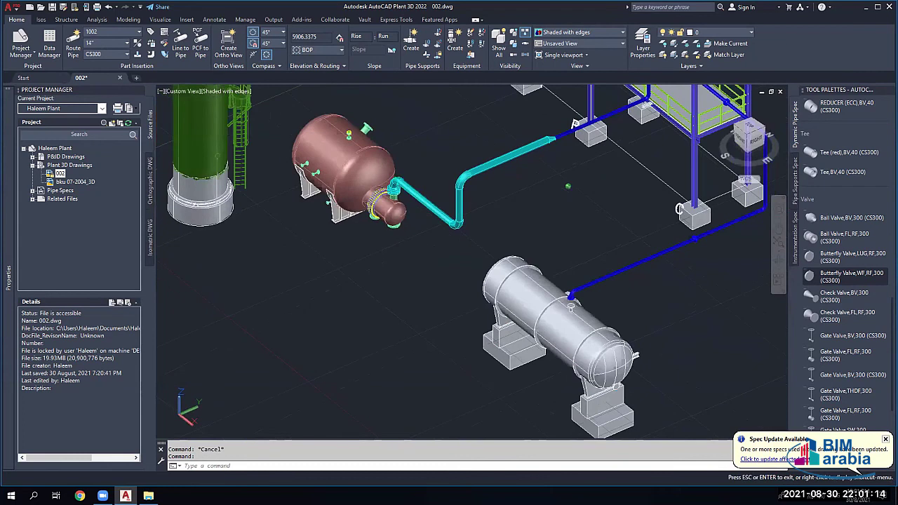
shift+middle_drag(463, 197, 444, 190)
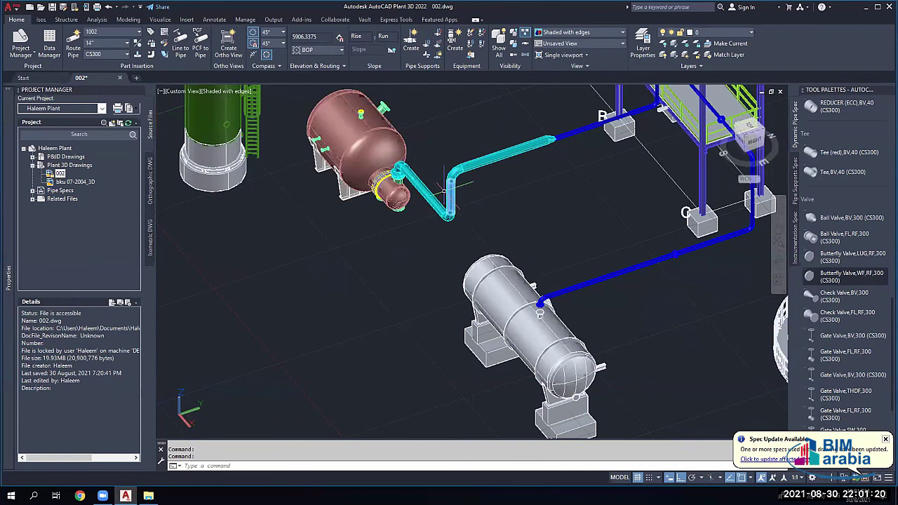
shift+middle_drag(444, 189, 499, 261)
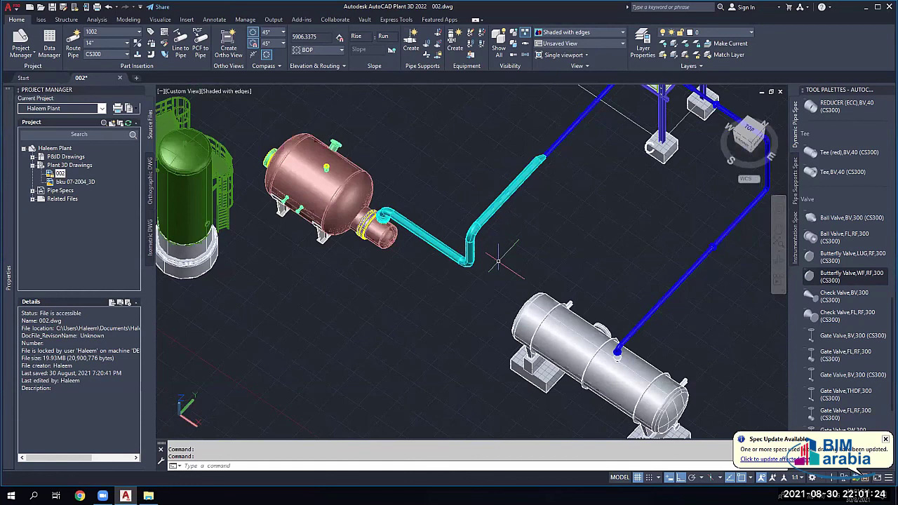
shift+middle_drag(499, 261, 463, 186)
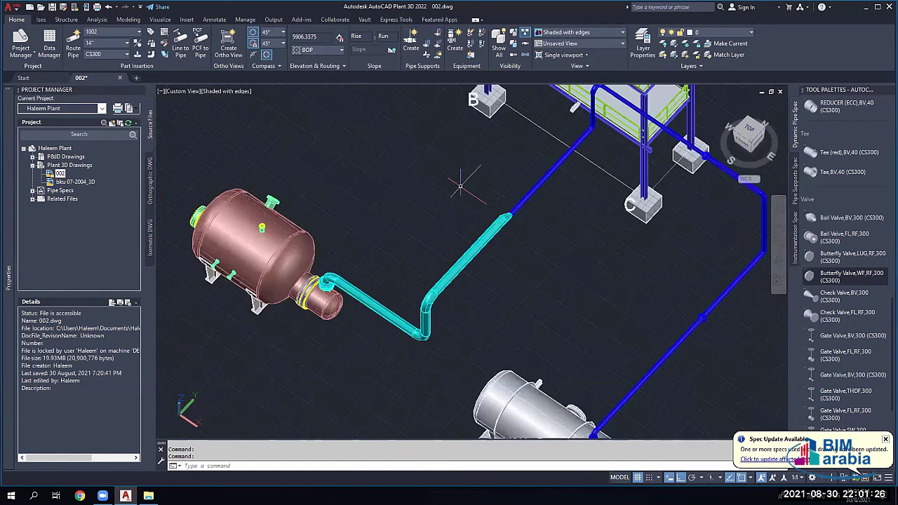
Step: Change the upper cyan pipe run's bottom-of-pipe elevation to 6000
click(468, 258)
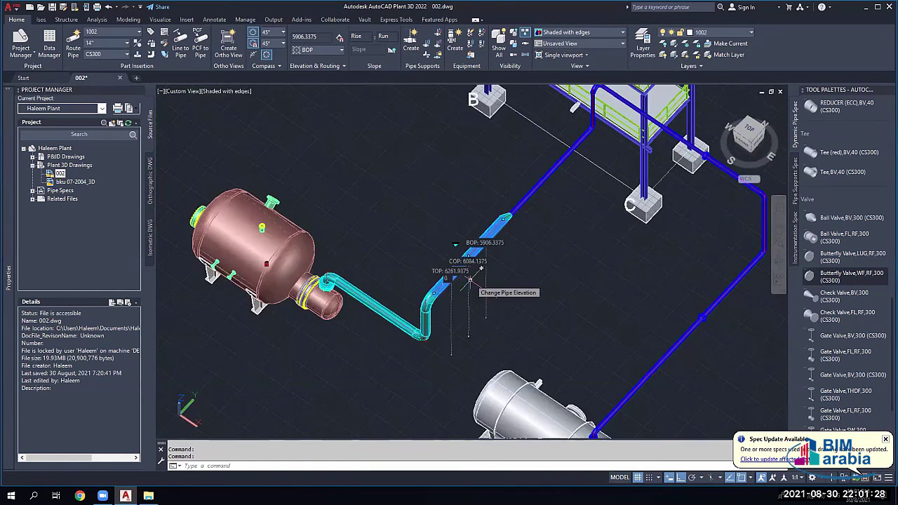
click(470, 279)
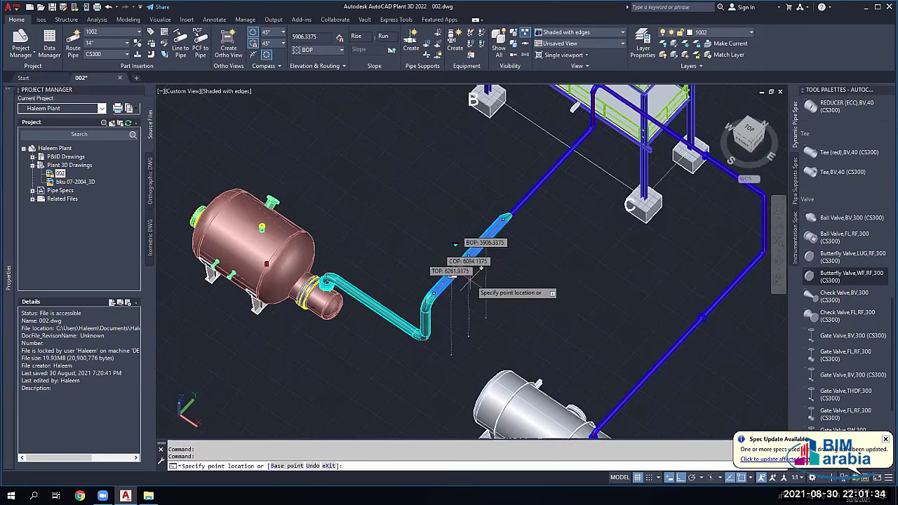
text(6000)
key(Return)
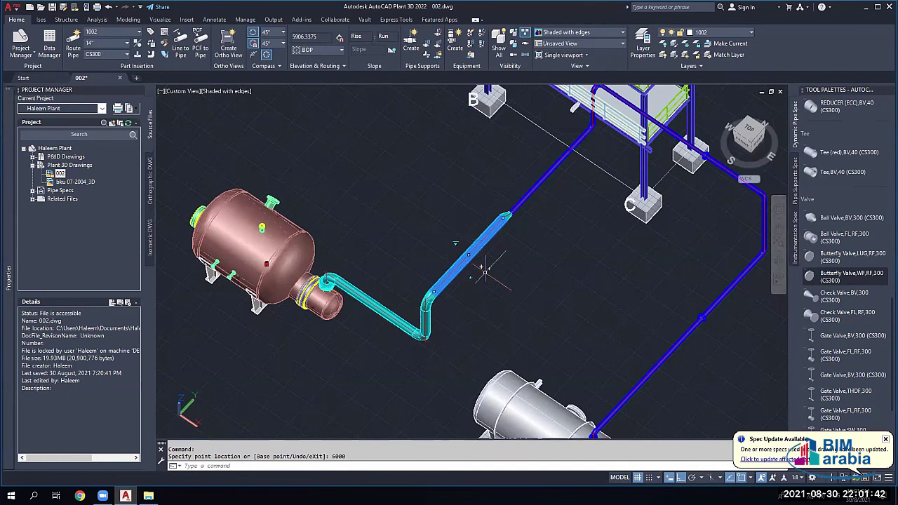
key(Escape)
key(Escape)
scroll(439, 327, down, 4)
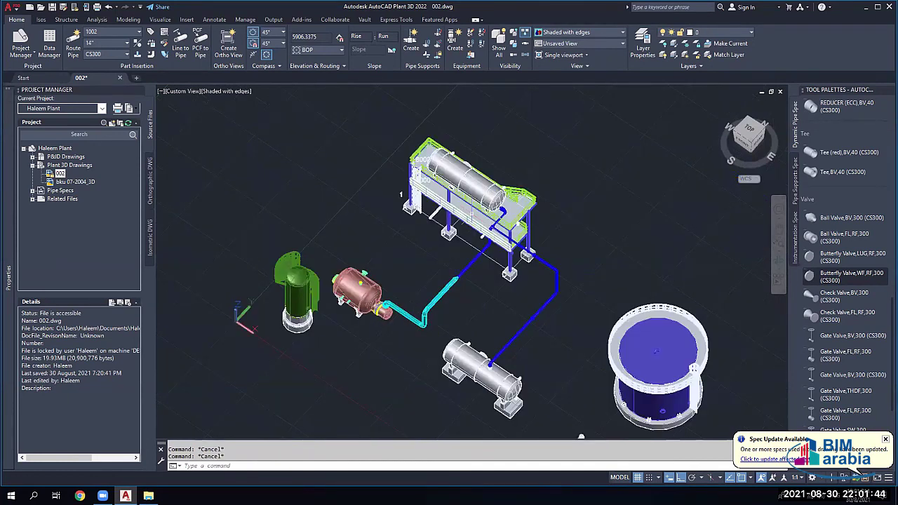
Step: Orbit, pan and zoom in on the grey vessel's top nozzle beside the blue pipe's end
scroll(498, 206, up, 3)
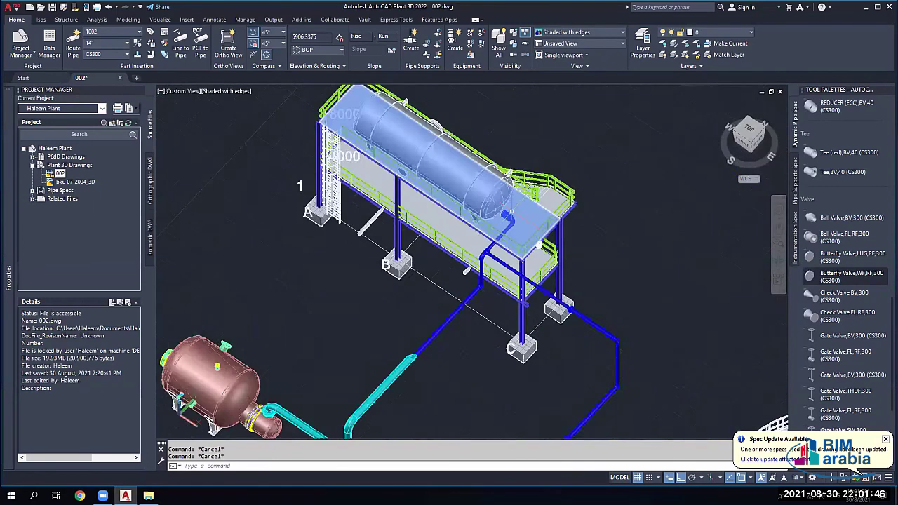
scroll(420, 221, down, 4)
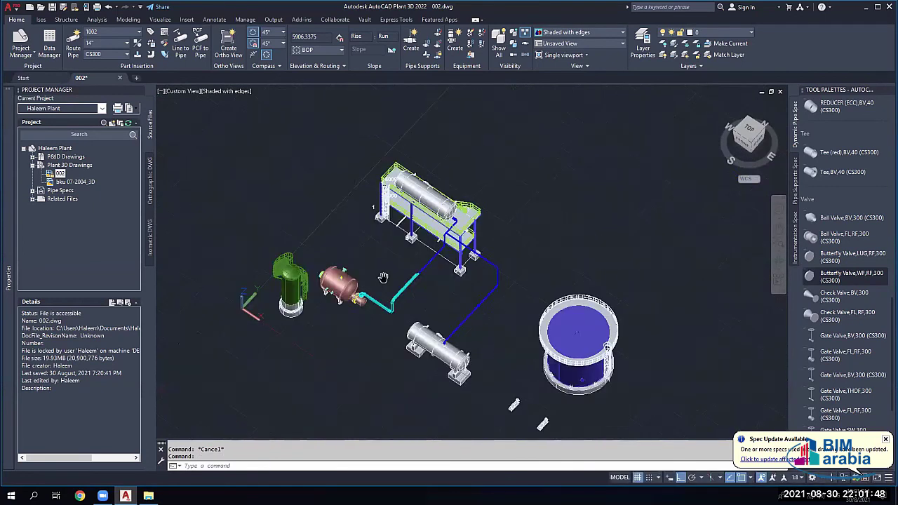
shift+middle_drag(383, 277, 438, 274)
scroll(465, 283, up, 3)
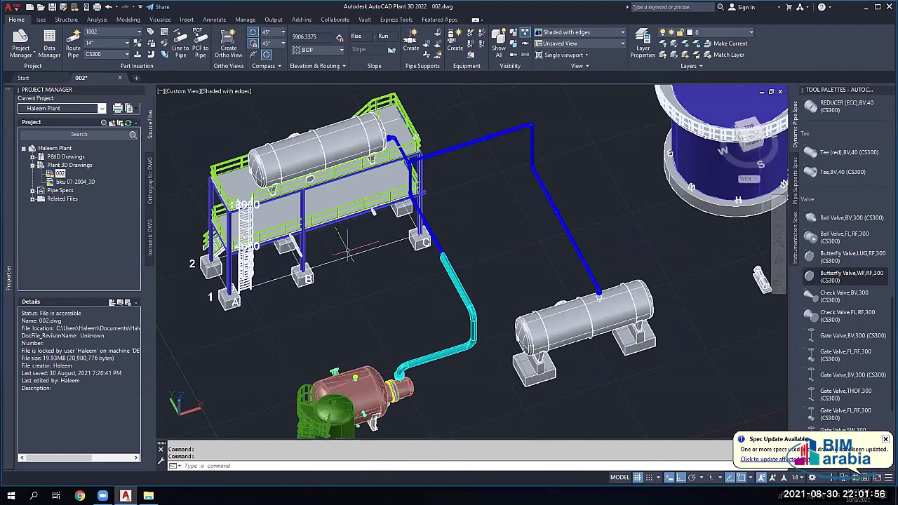
middle_drag(400, 313, 486, 237)
scroll(485, 236, up, 3)
middle_drag(590, 242, 602, 246)
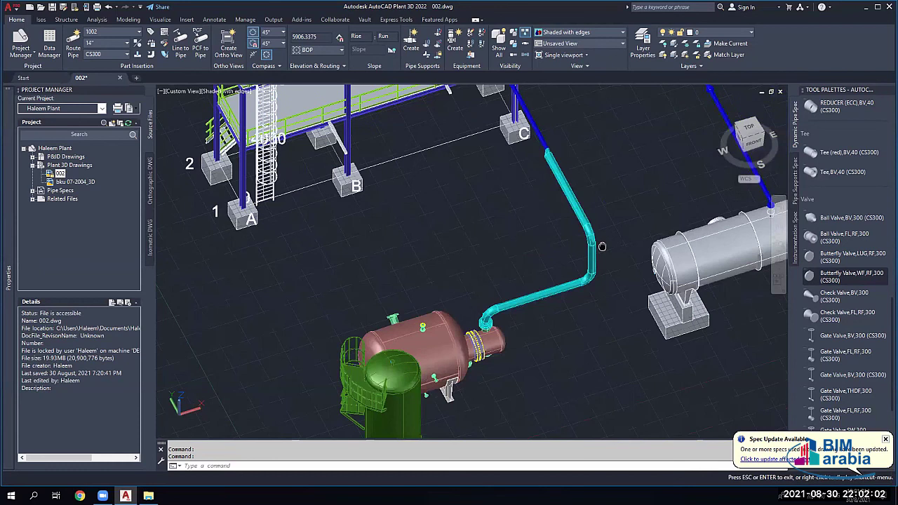
middle_drag(602, 247, 517, 241)
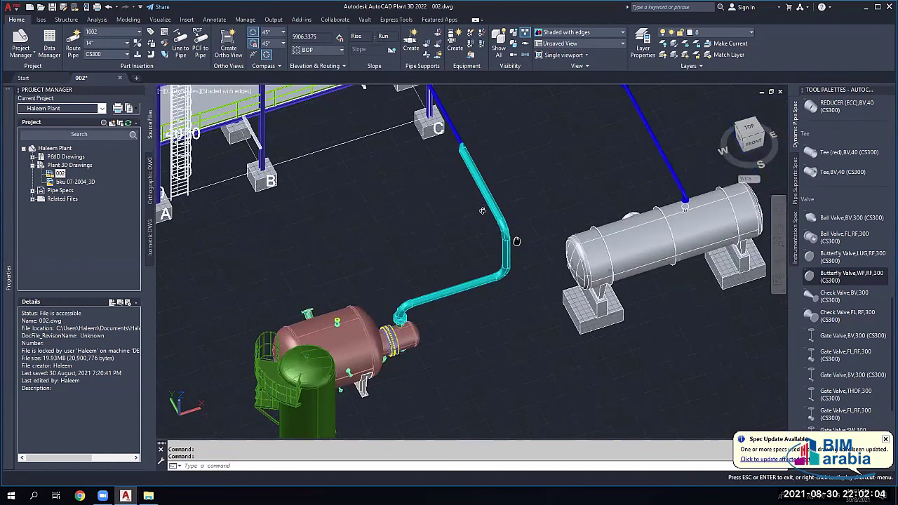
scroll(653, 207, up, 10)
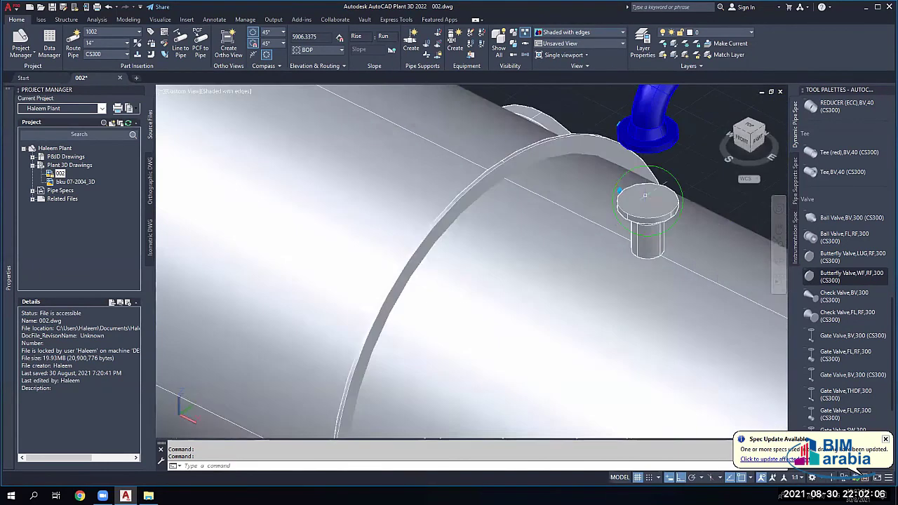
Step: Place Ball Valve,FL,RF,300 on the grey vessel's top nozzle at 0° rotation
click(631, 281)
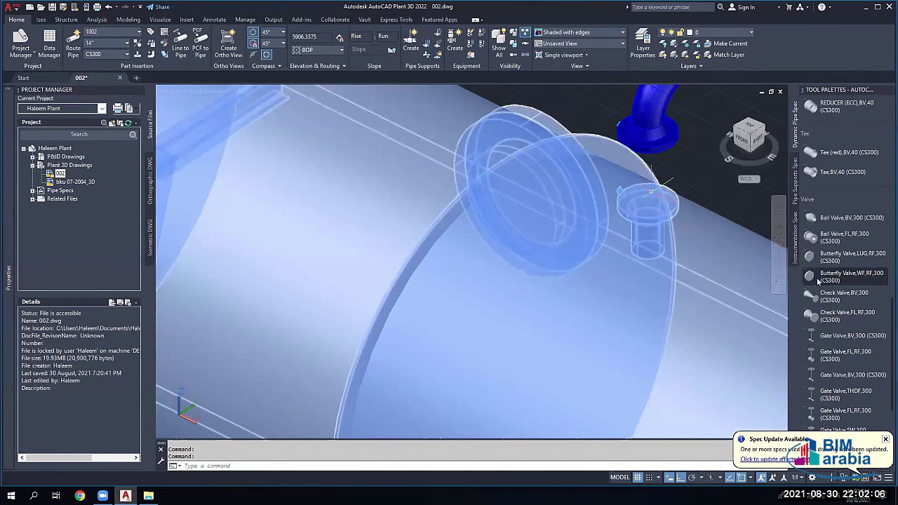
click(838, 237)
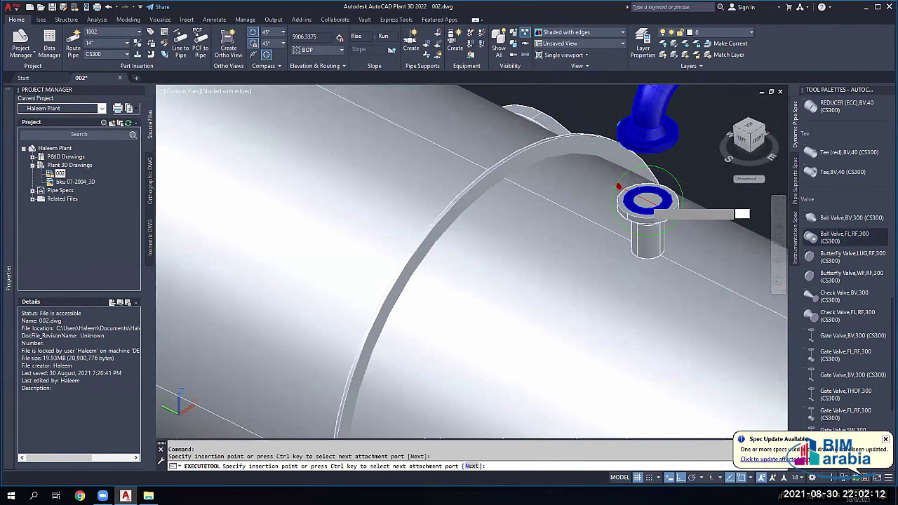
click(647, 201)
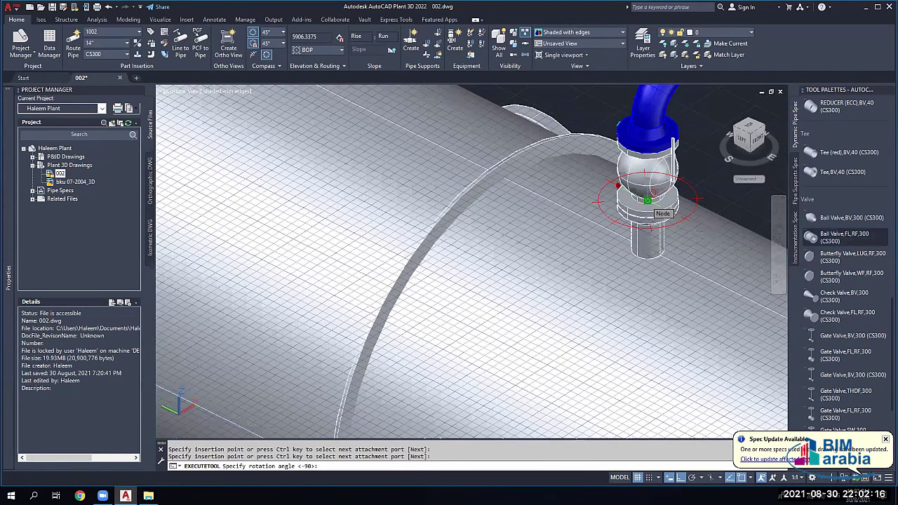
text(0)
key(Return)
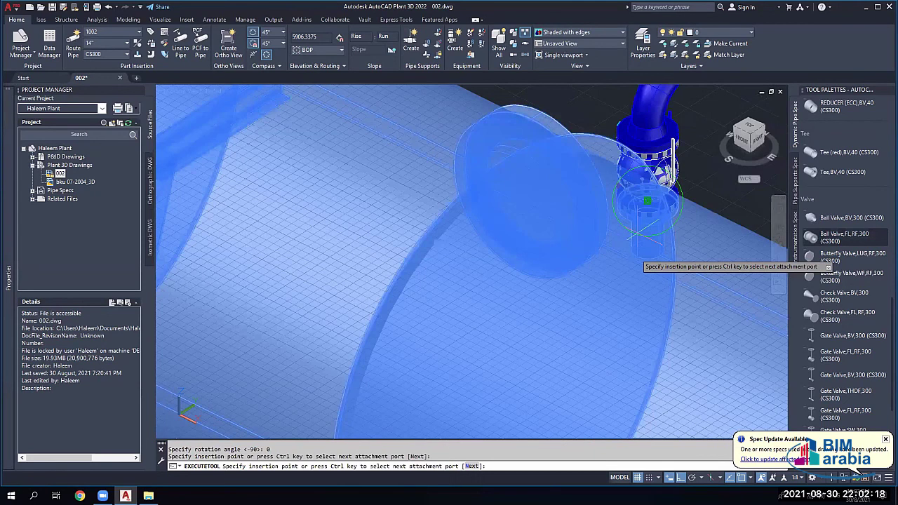
key(Escape)
scroll(667, 211, up, 5)
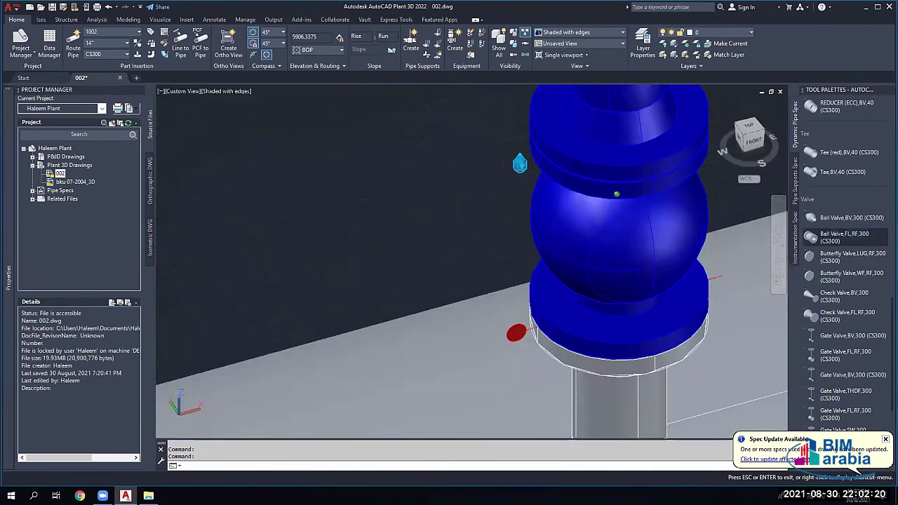
shift+middle_drag(531, 324, 520, 144)
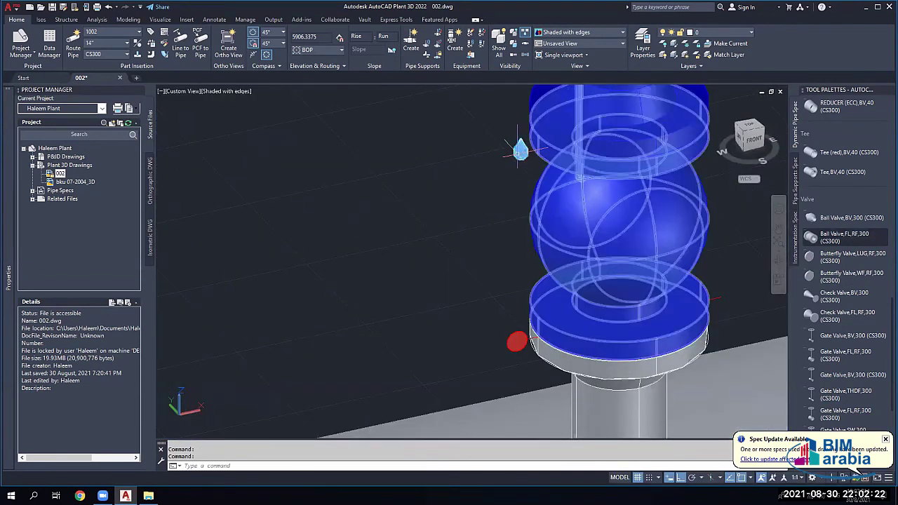
Step: Select the new ball valve and all its connected parts to inspect the assembly
click(570, 220)
right_click(570, 220)
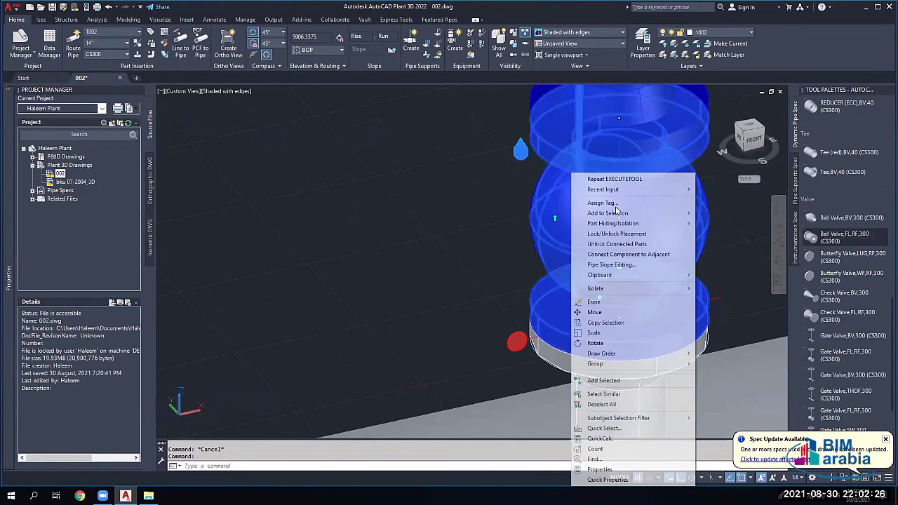
mouse_move(677, 213)
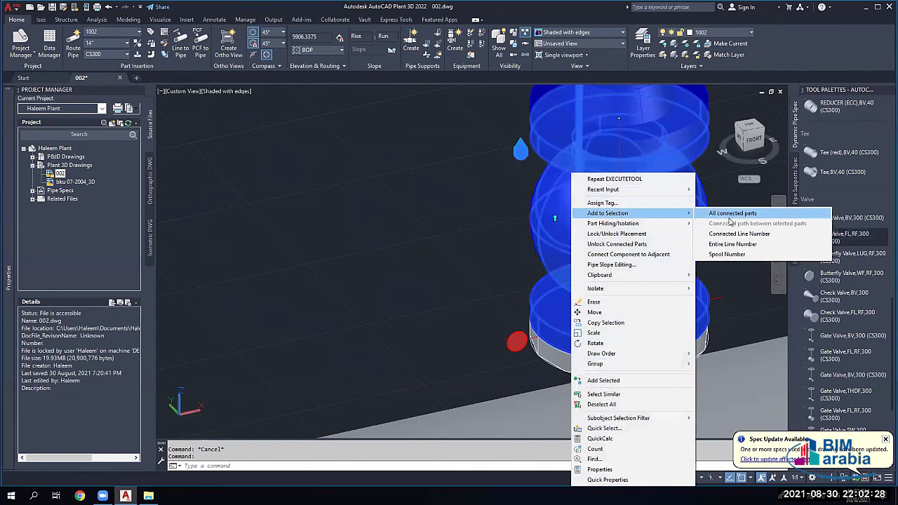
click(733, 213)
scroll(699, 227, down, 3)
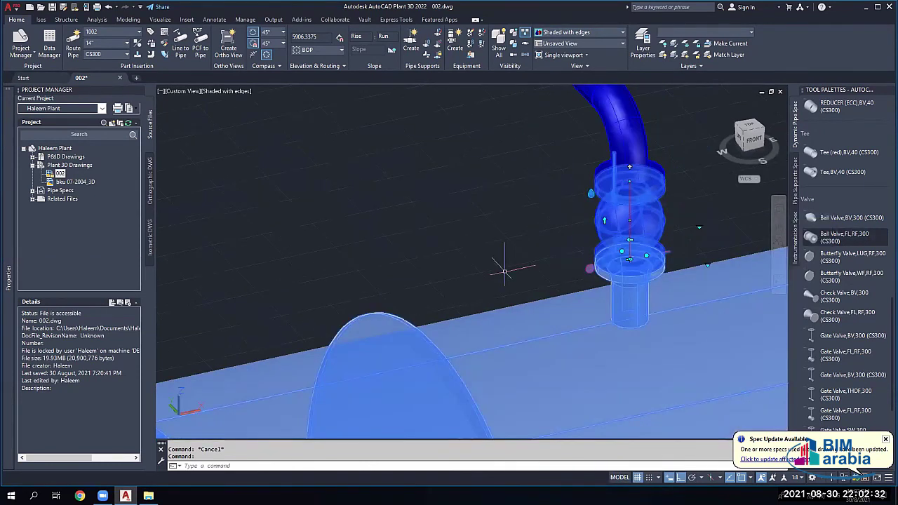
scroll(503, 270, down, 3)
key(Escape)
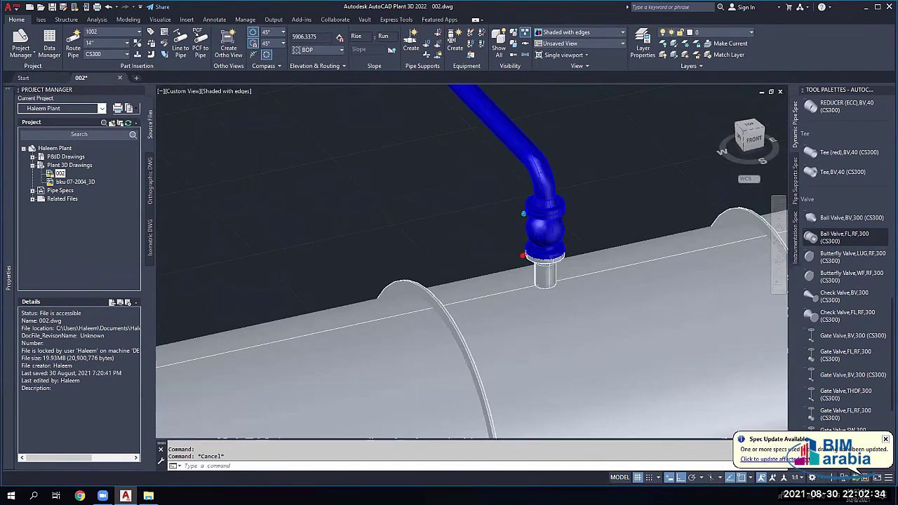
scroll(523, 226, up, 3)
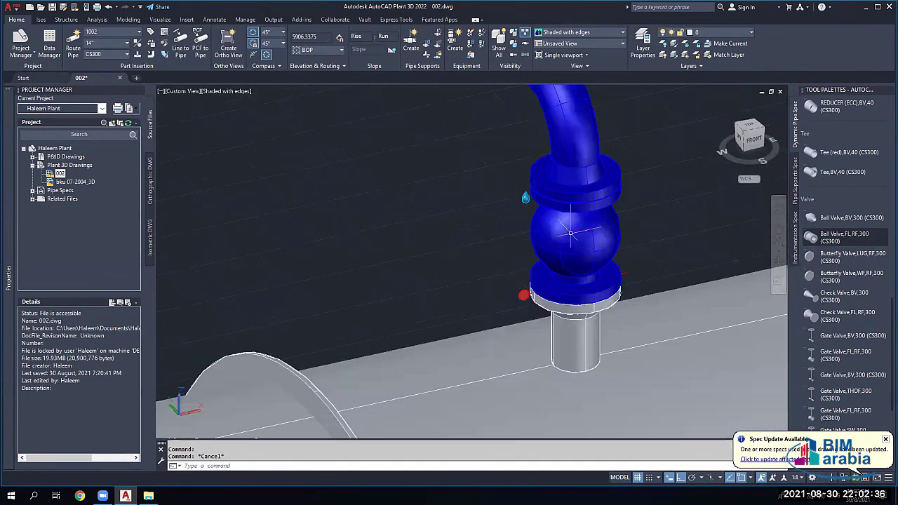
click(571, 232)
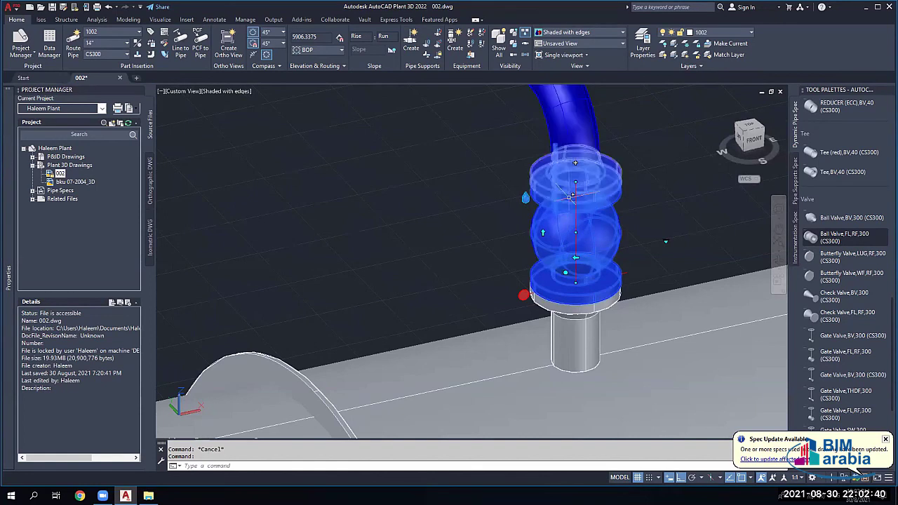
key(Escape)
scroll(565, 203, up, 1)
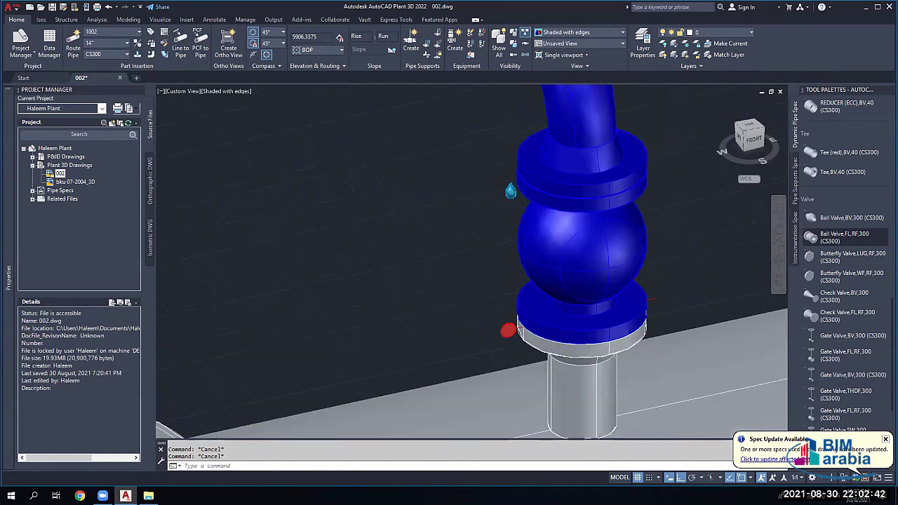
scroll(563, 210, up, 1)
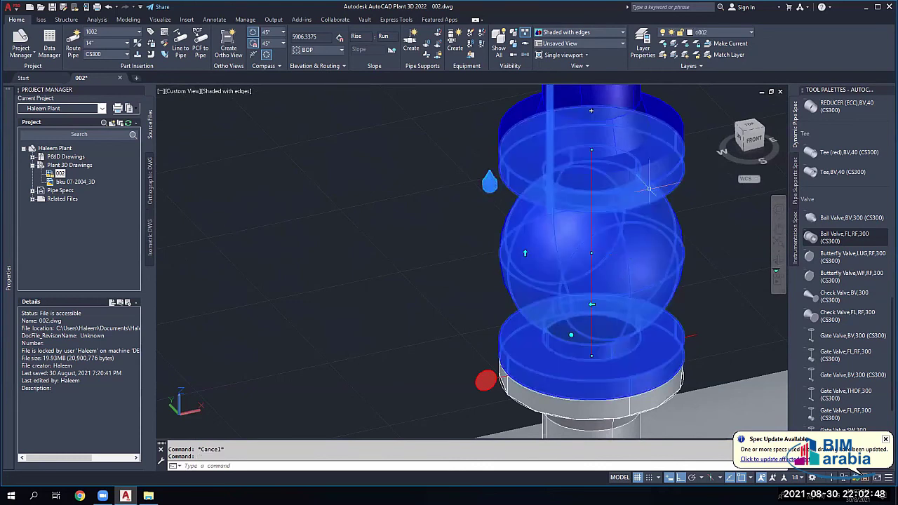
Step: Connect the valve and its upper flange to the adjacent pipe above
click(652, 176)
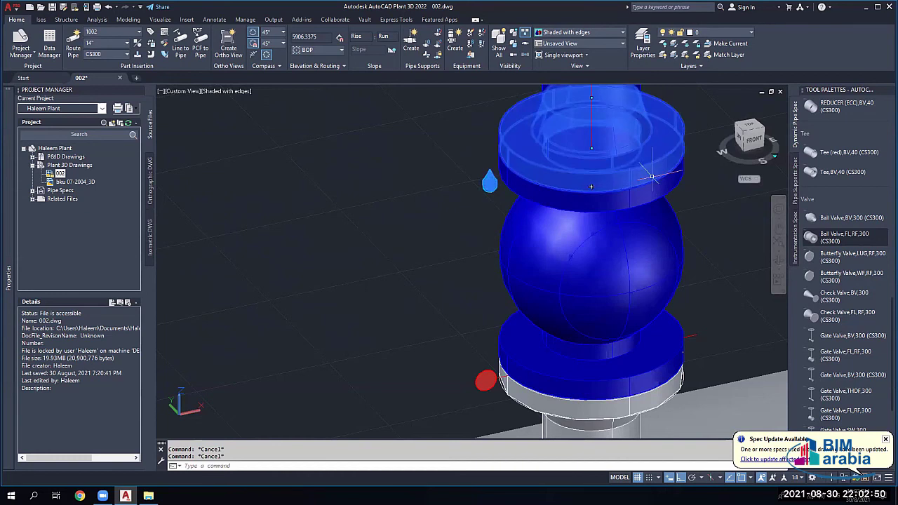
click(653, 195)
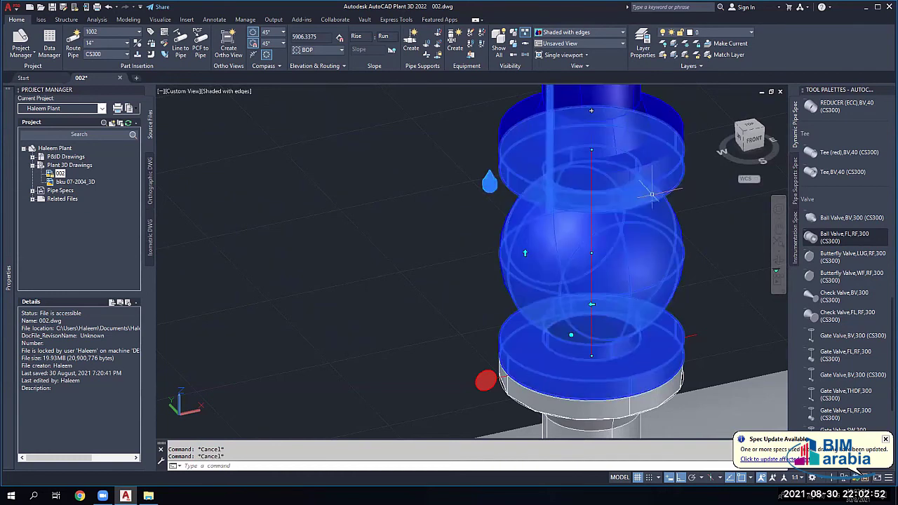
right_click(650, 175)
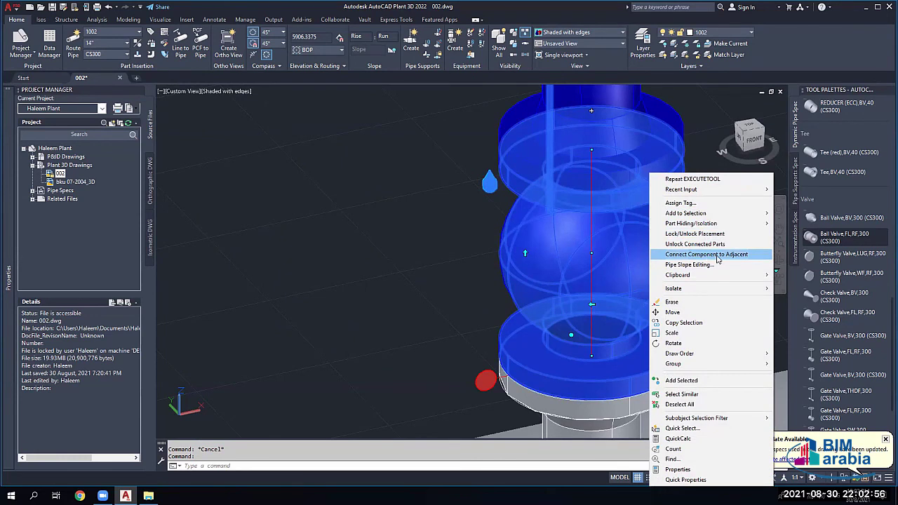
click(706, 254)
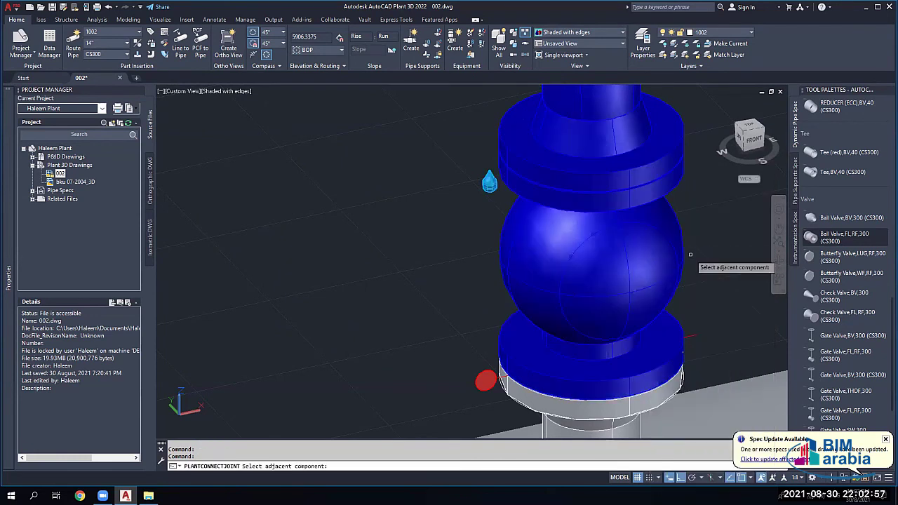
click(655, 169)
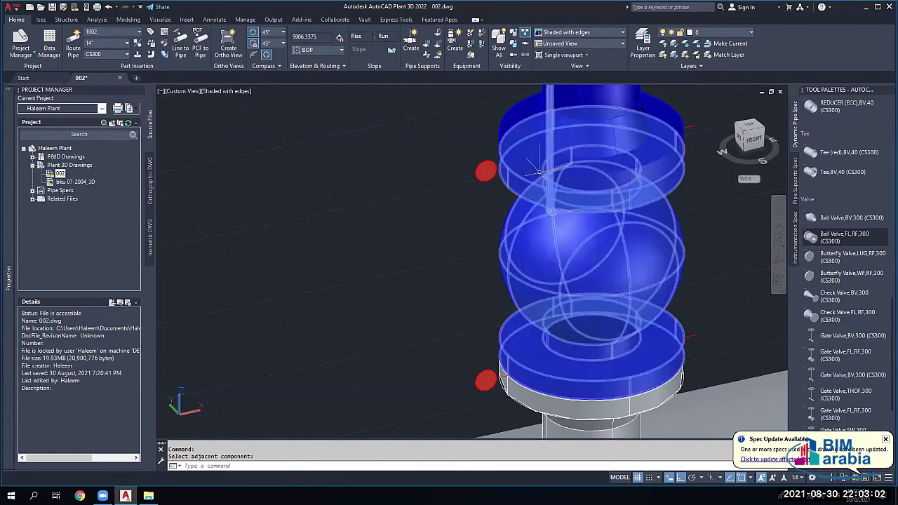
click(660, 202)
click(571, 256)
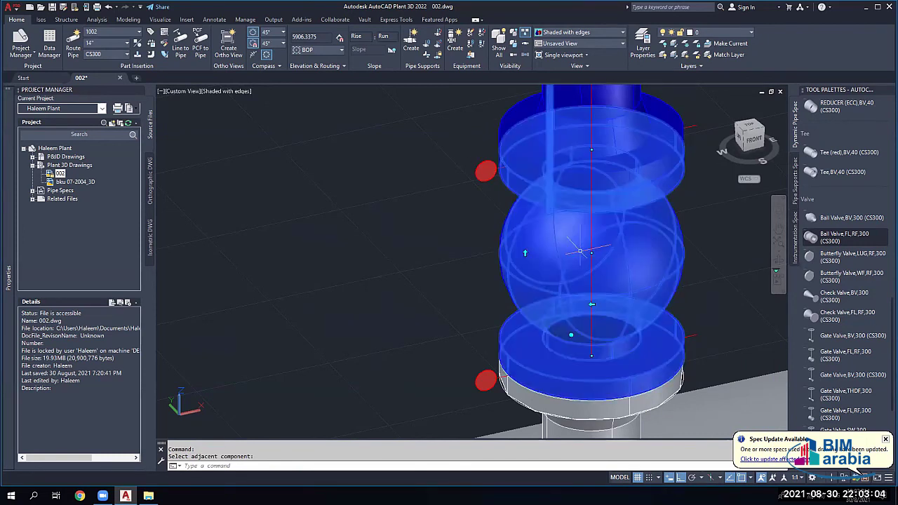
scroll(601, 247, down, 5)
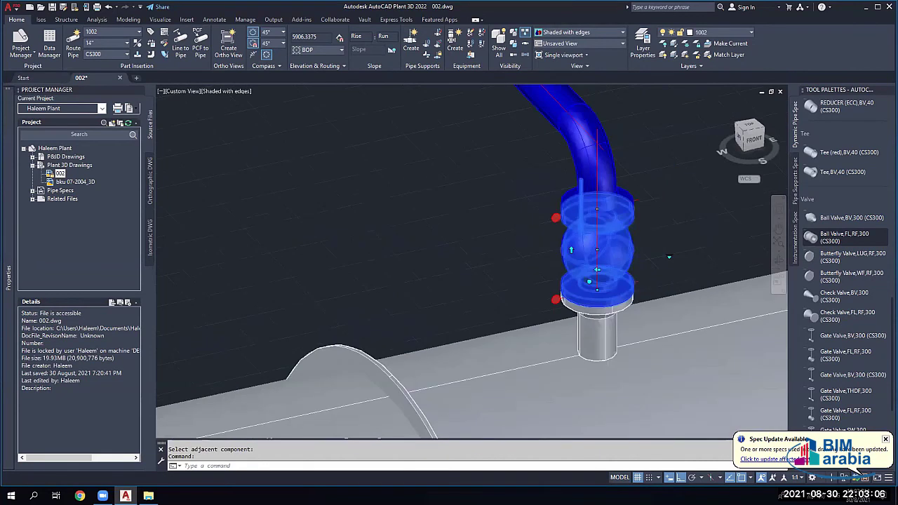
scroll(644, 254, up, 3)
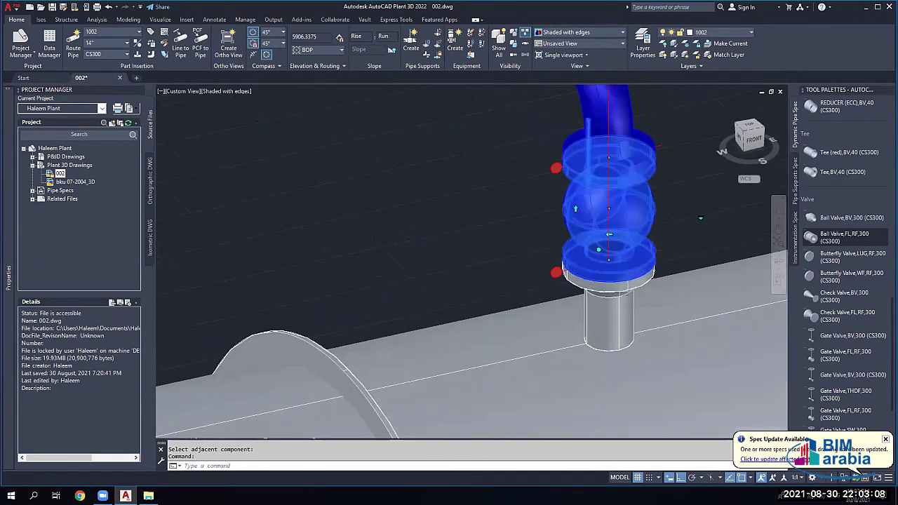
scroll(617, 211, up, 2)
key(Escape)
right_click(627, 148)
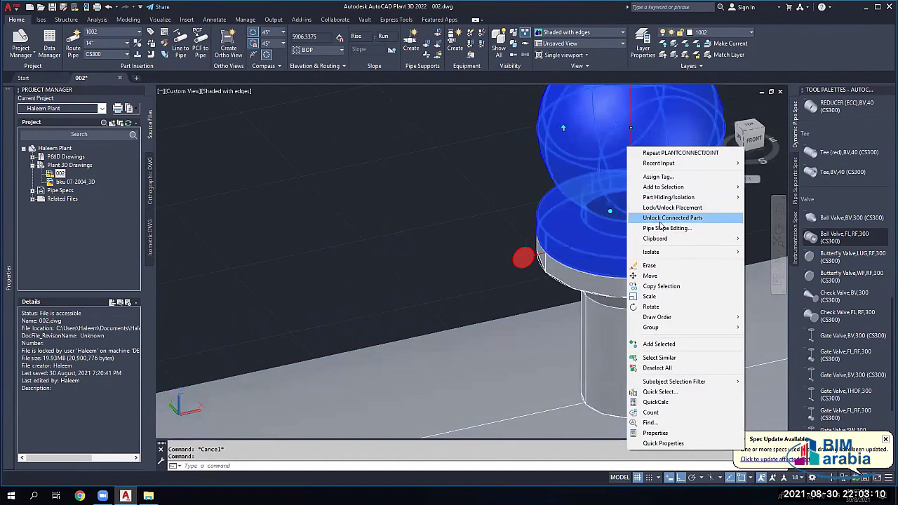
key(Escape)
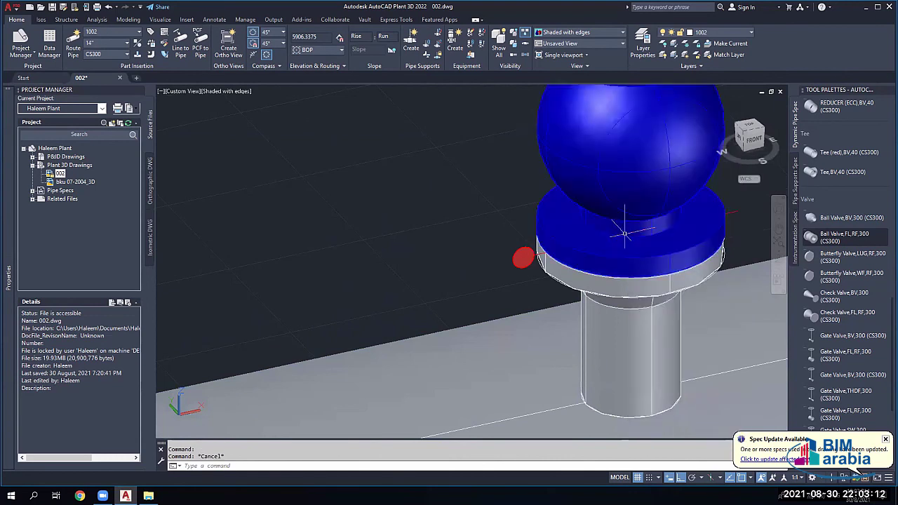
Step: Delete the extra flange ring on the valve
scroll(624, 232, down, 2)
scroll(596, 160, down, 1)
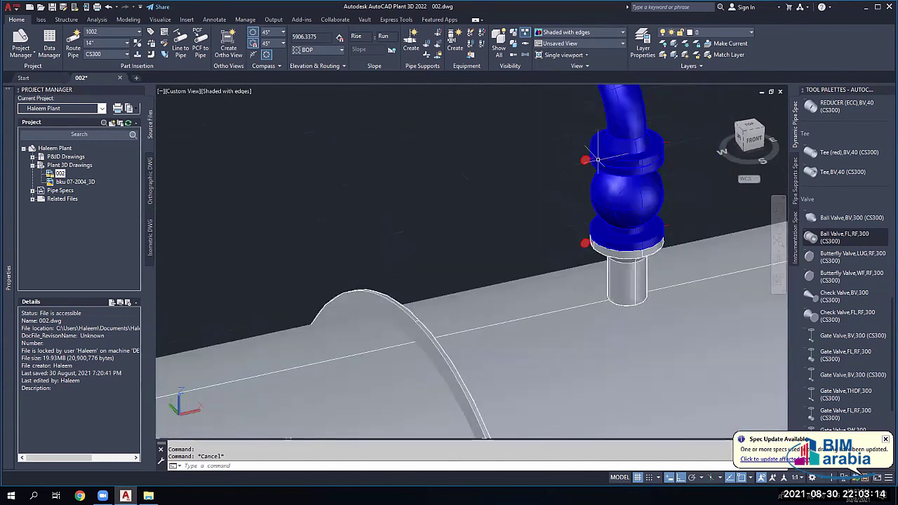
scroll(597, 160, up, 2)
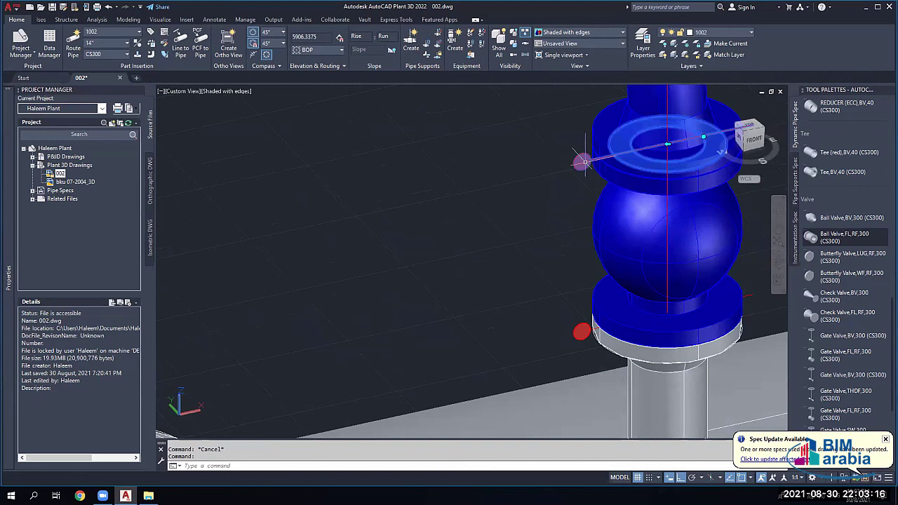
key(Delete)
scroll(582, 170, down, 1)
scroll(583, 267, down, 1)
scroll(573, 291, up, 2)
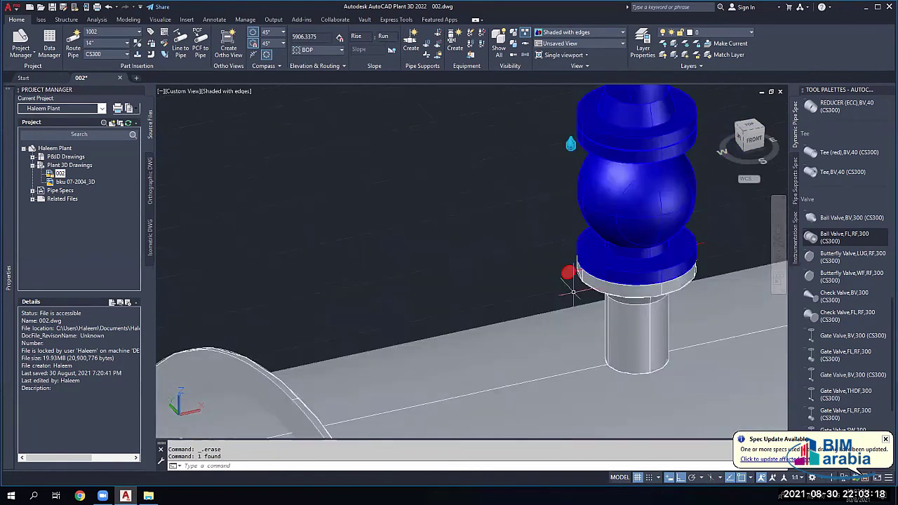
scroll(573, 291, up, 2)
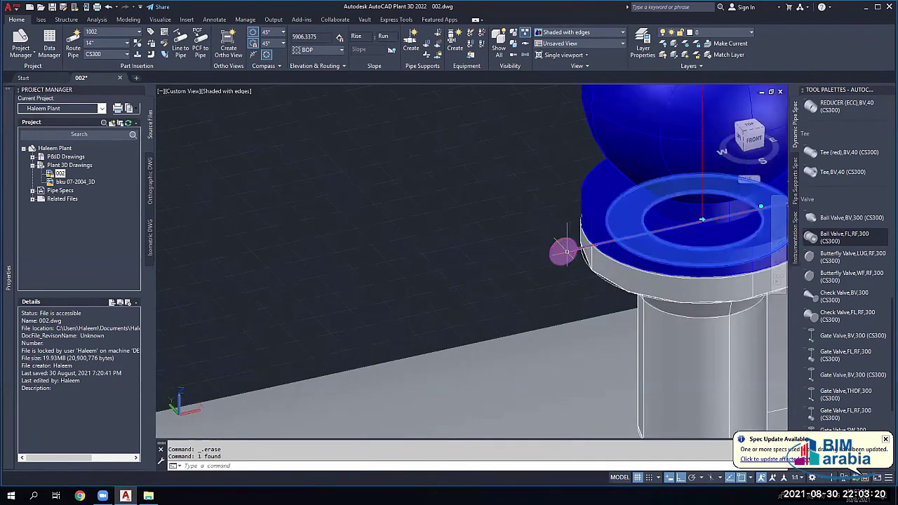
Step: Connect the ball valve to its adjacent flange
click(567, 253)
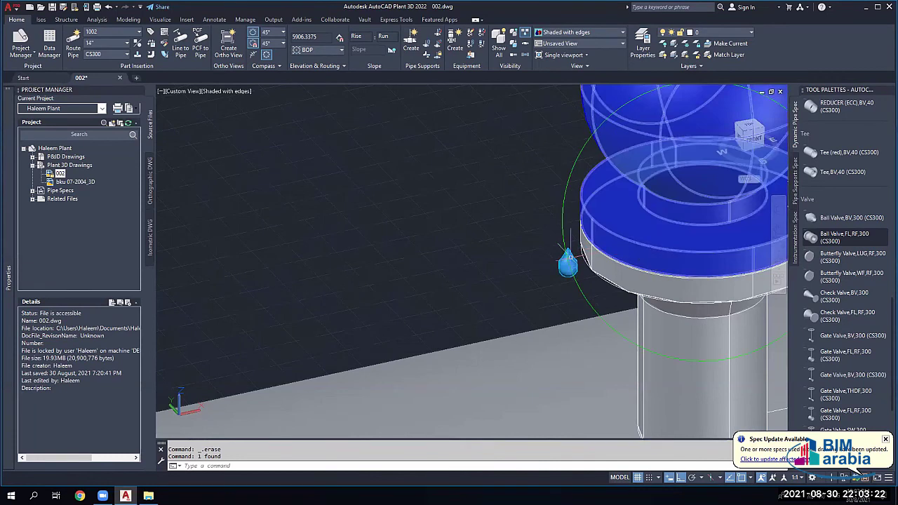
scroll(642, 224, down, 2)
scroll(644, 230, down, 2)
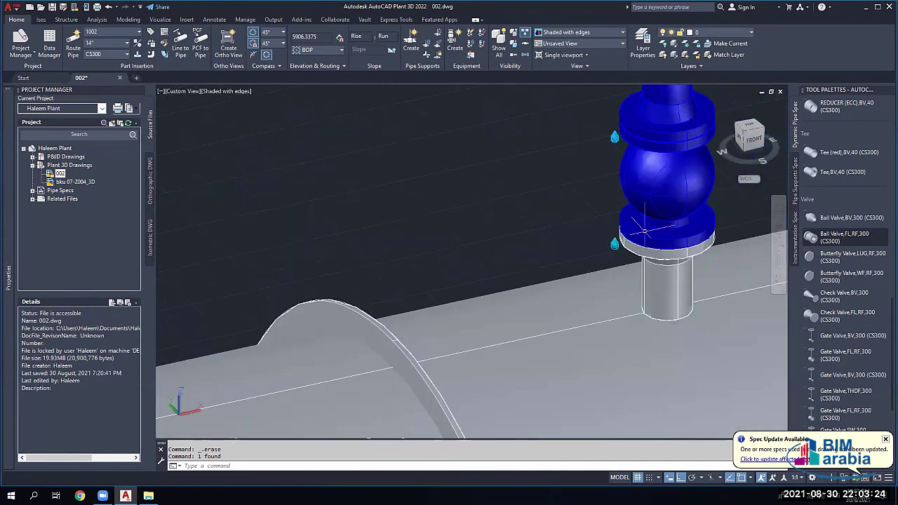
scroll(646, 232, up, 3)
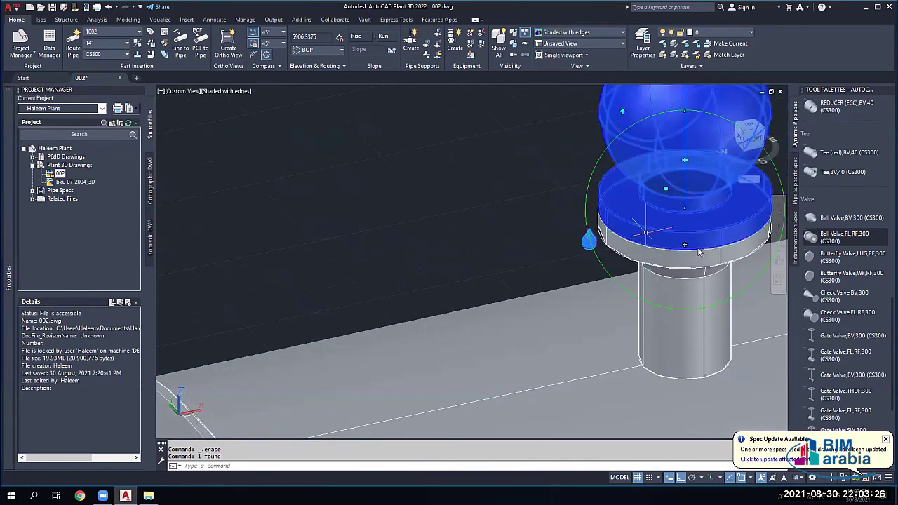
right_click(719, 261)
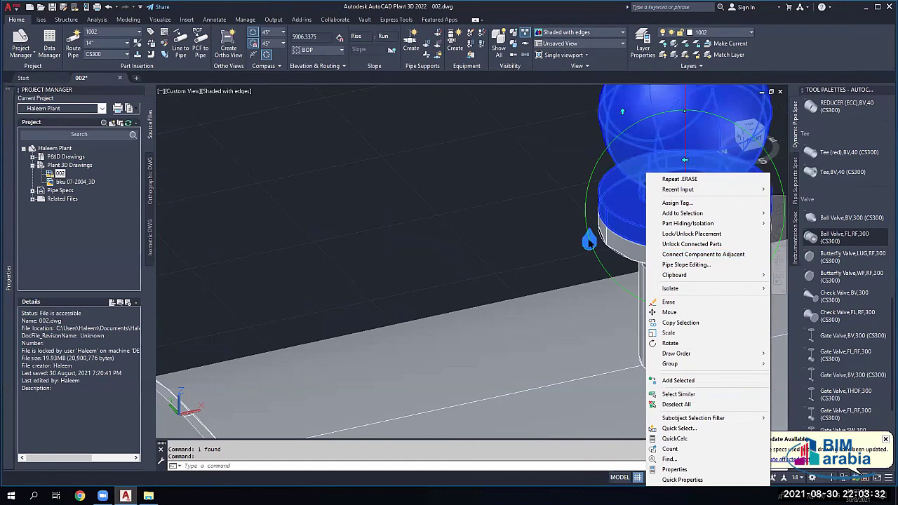
click(700, 257)
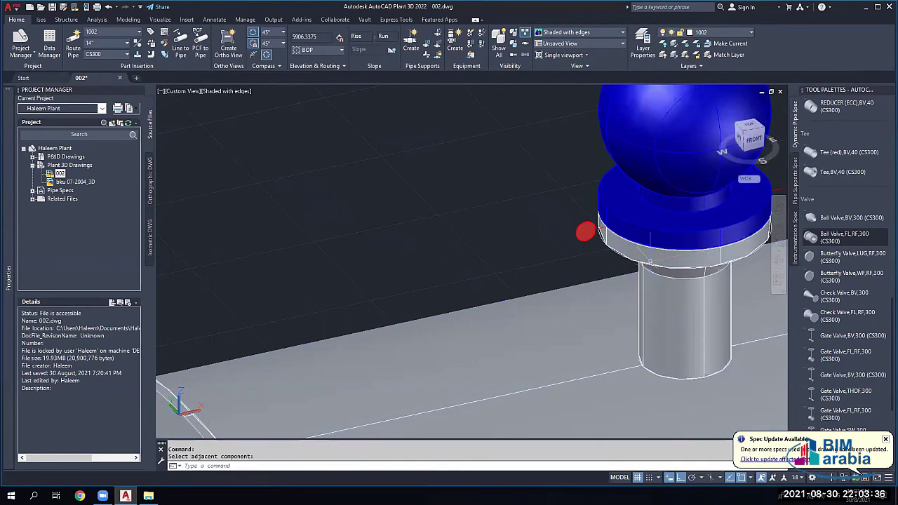
click(684, 225)
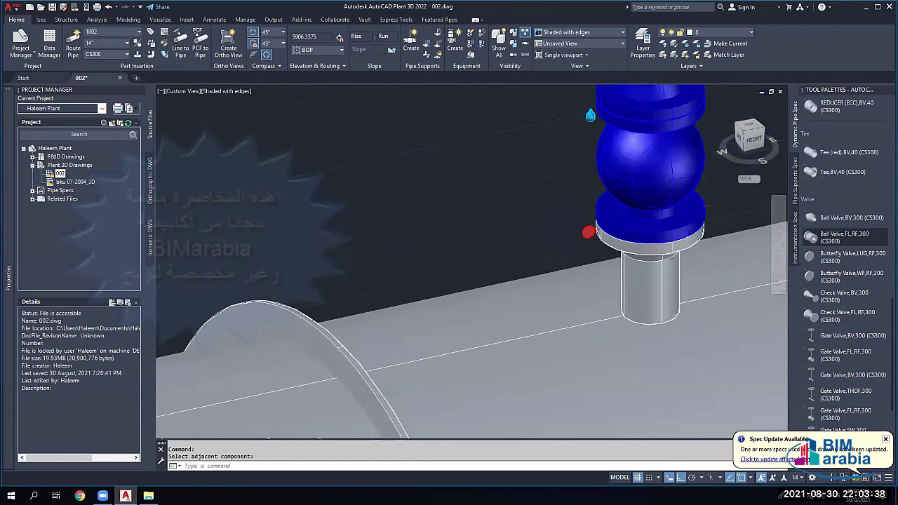
scroll(601, 179, up, 3)
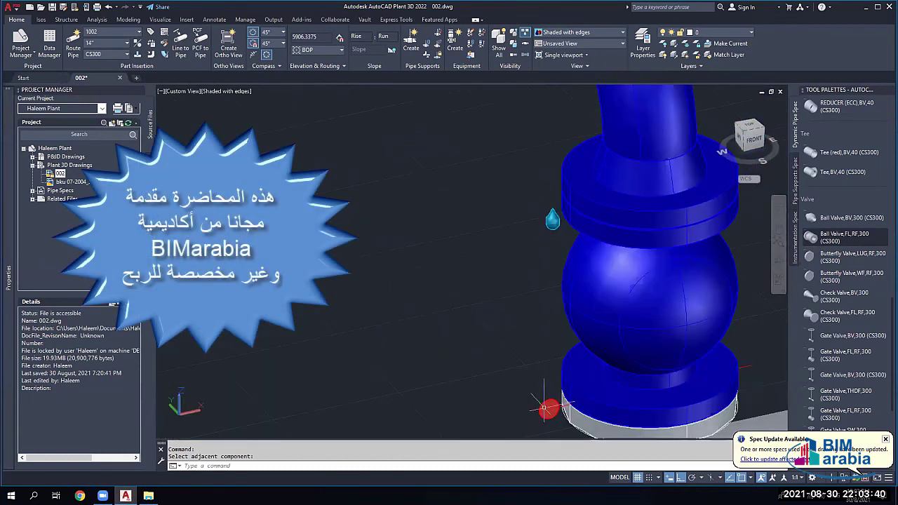
Step: Connect the valve assembly to the blue pipe end
click(570, 219)
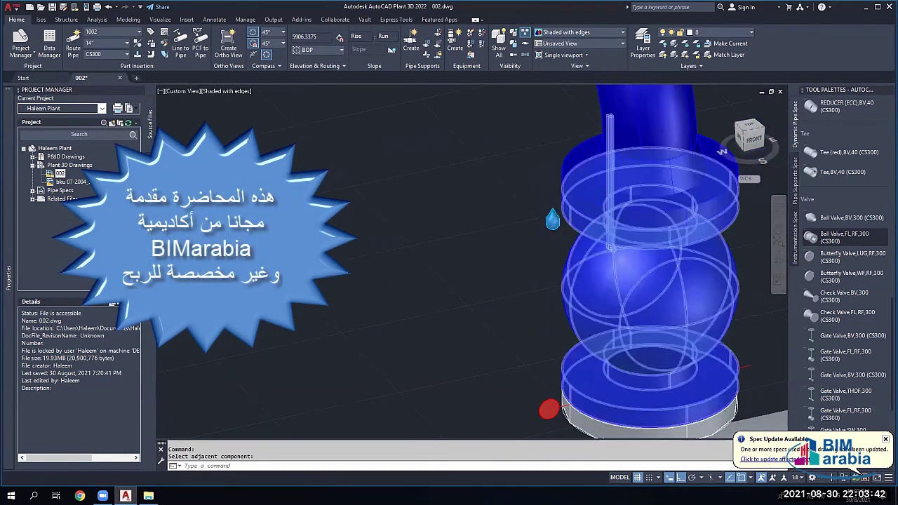
scroll(619, 222, up, 5)
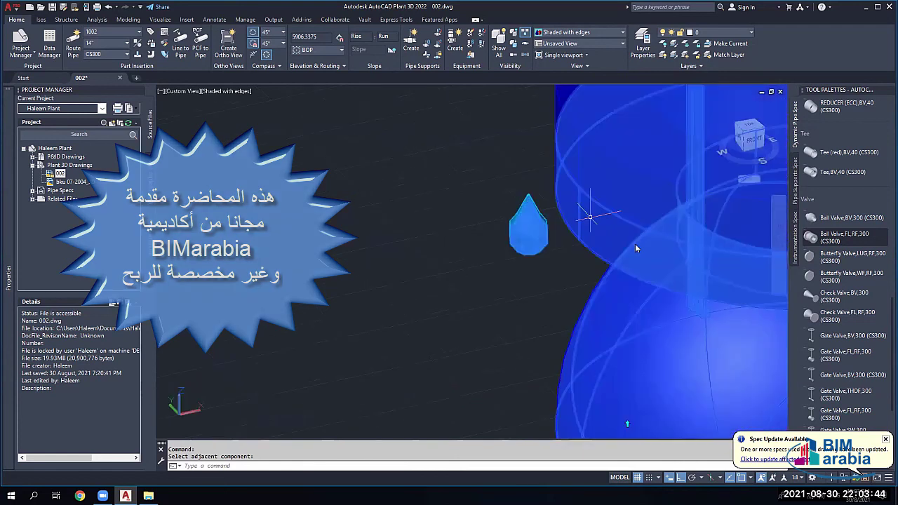
right_click(635, 246)
click(633, 255)
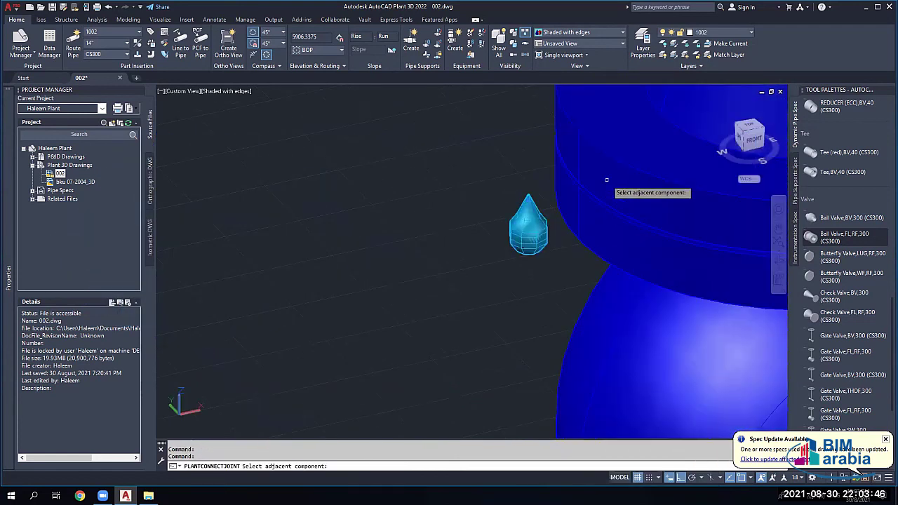
click(607, 179)
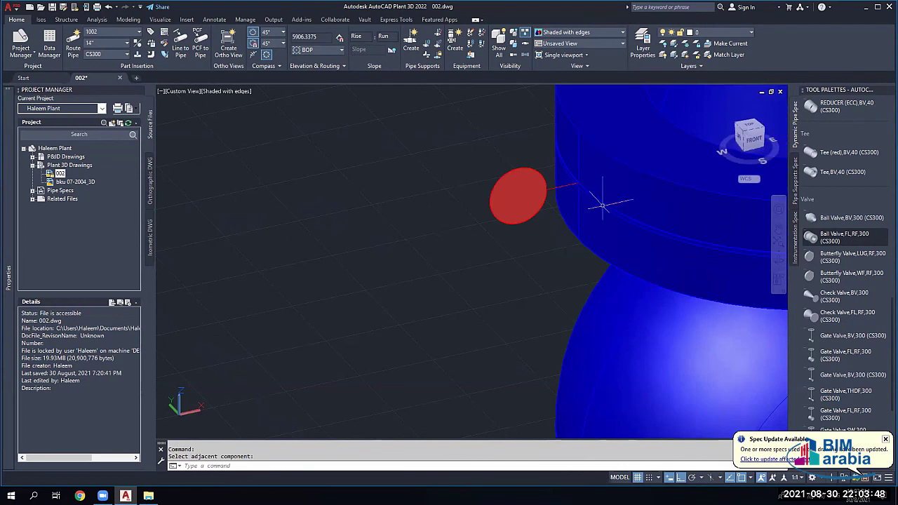
scroll(665, 242, down, 5)
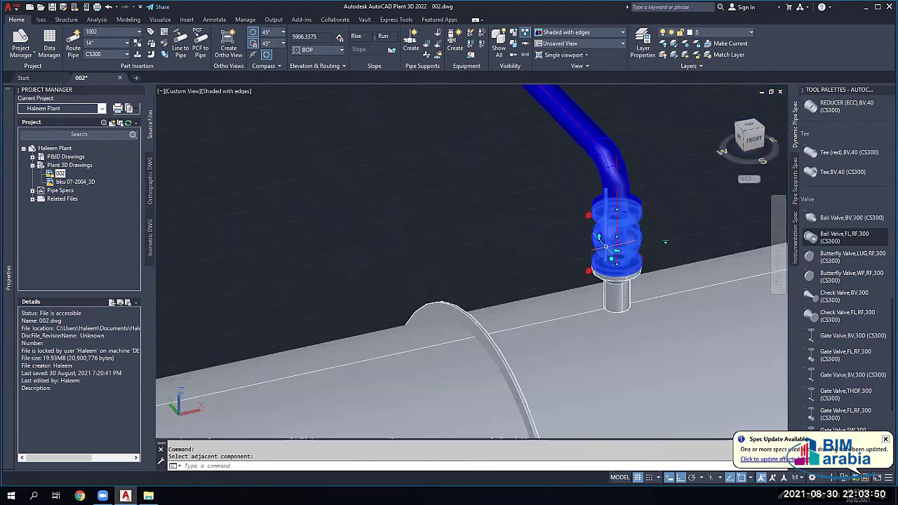
scroll(524, 152, down, 4)
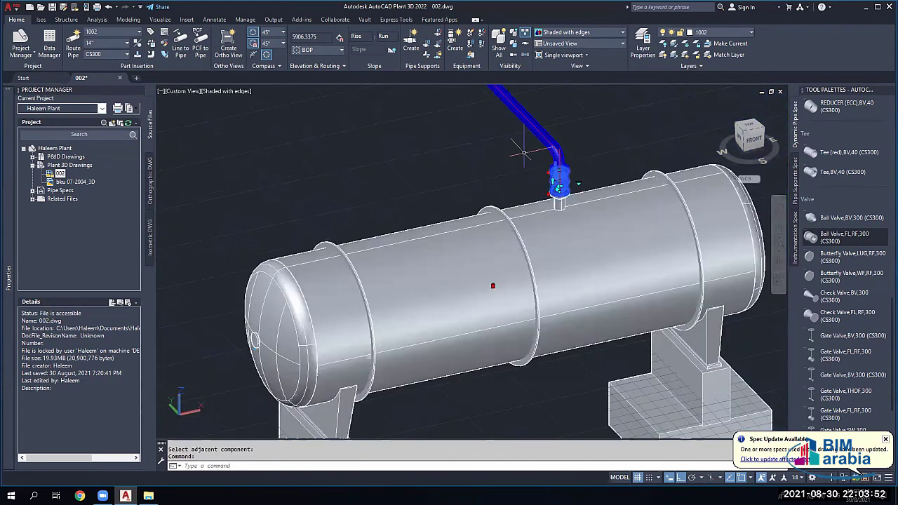
scroll(524, 151, down, 5)
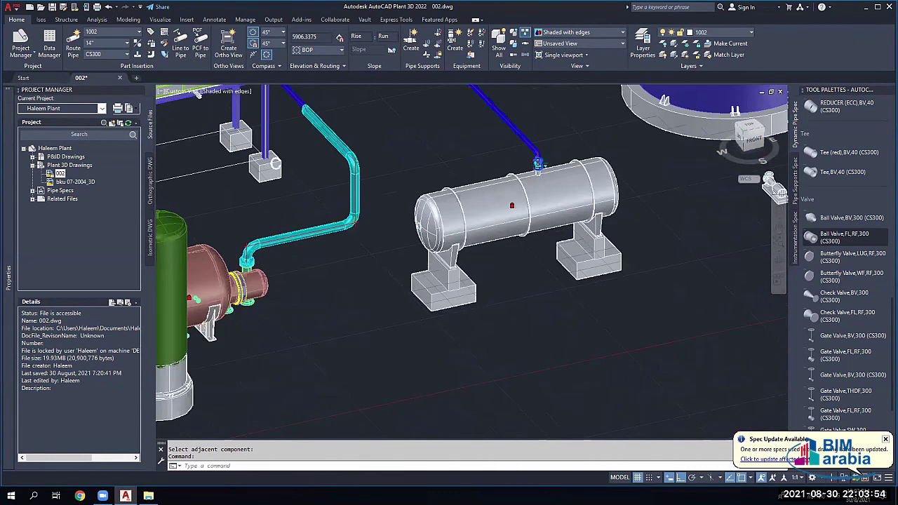
scroll(537, 163, down, 3)
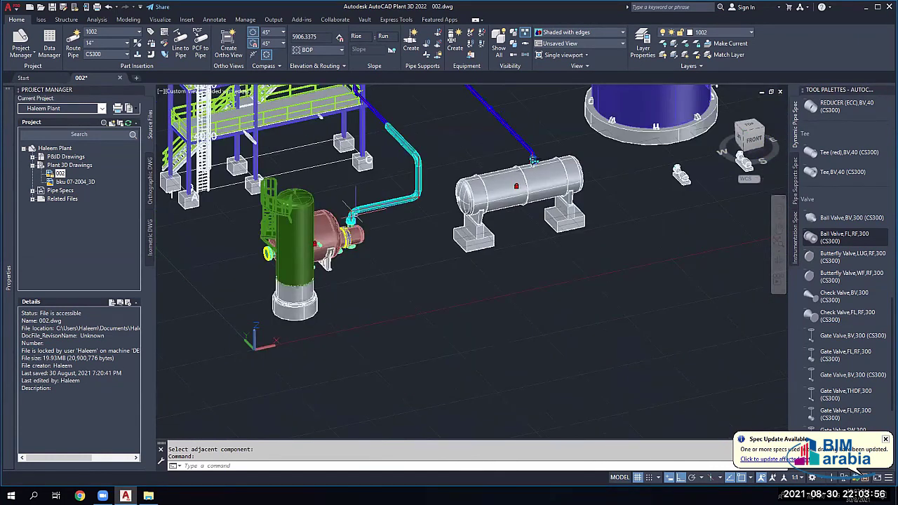
middle_drag(534, 160, 467, 297)
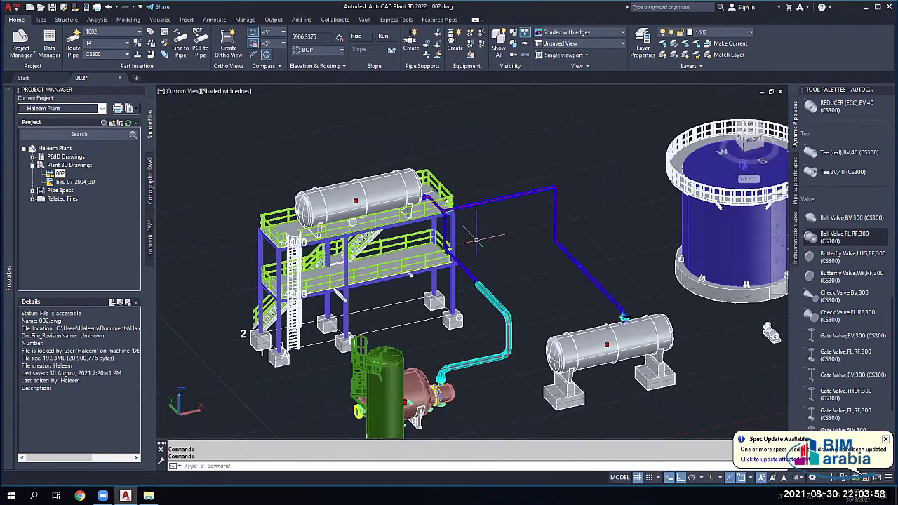
scroll(496, 208, up, 3)
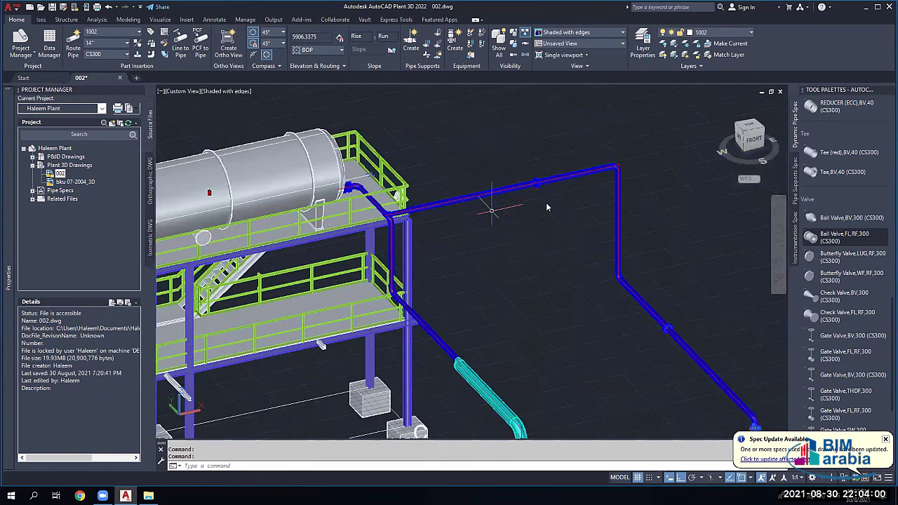
key(Escape)
key(Escape)
click(481, 194)
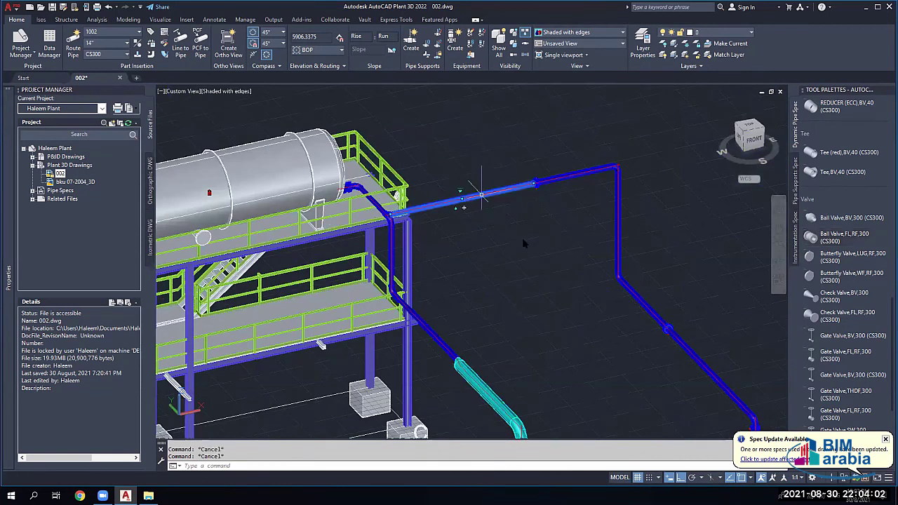
right_click(481, 193)
mouse_move(533, 223)
click(637, 223)
scroll(637, 223, down, 4)
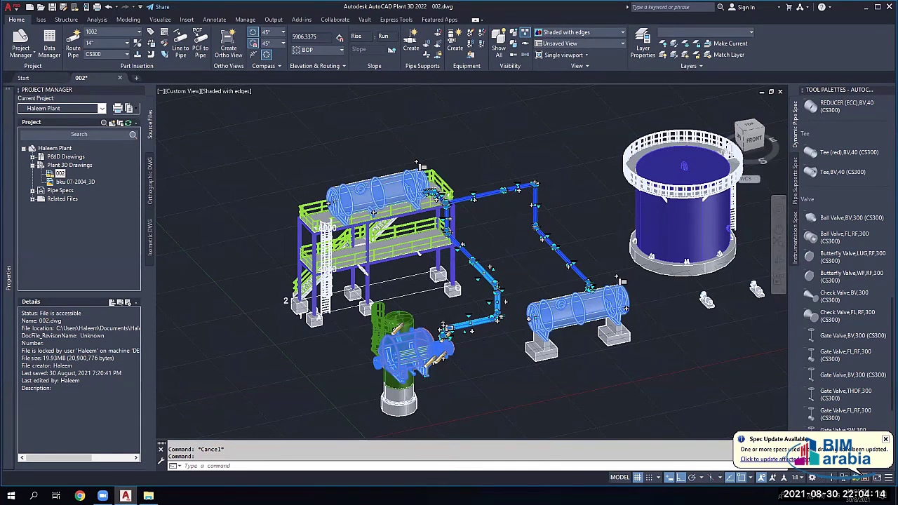
scroll(488, 244, up, 2)
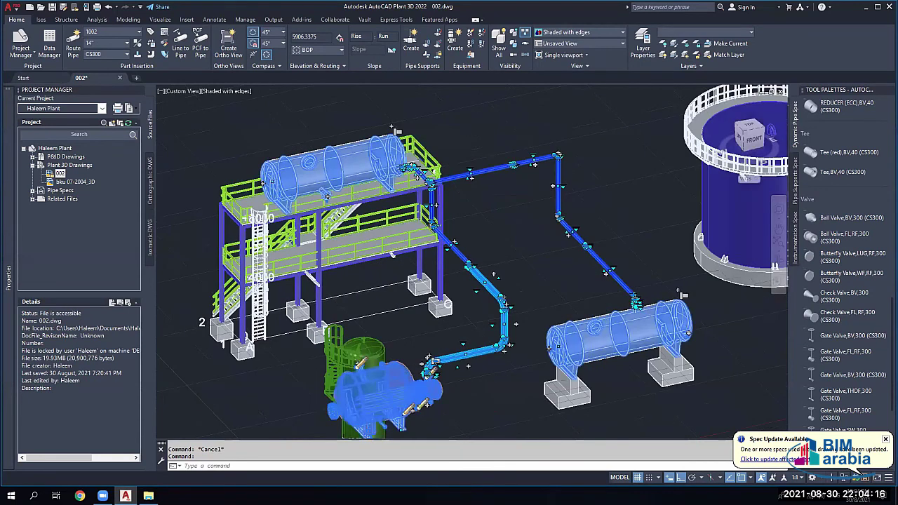
scroll(472, 261, up, 2)
key(Escape)
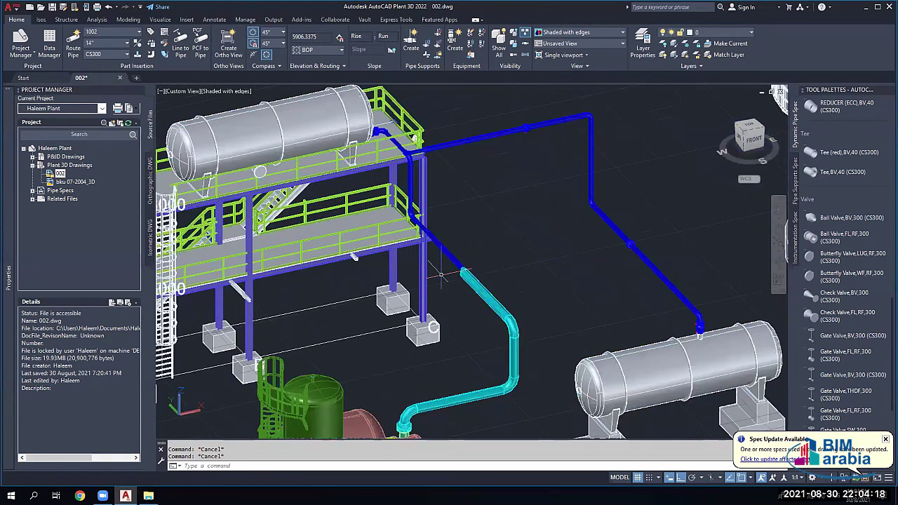
scroll(440, 275, down, 2)
scroll(421, 300, down, 2)
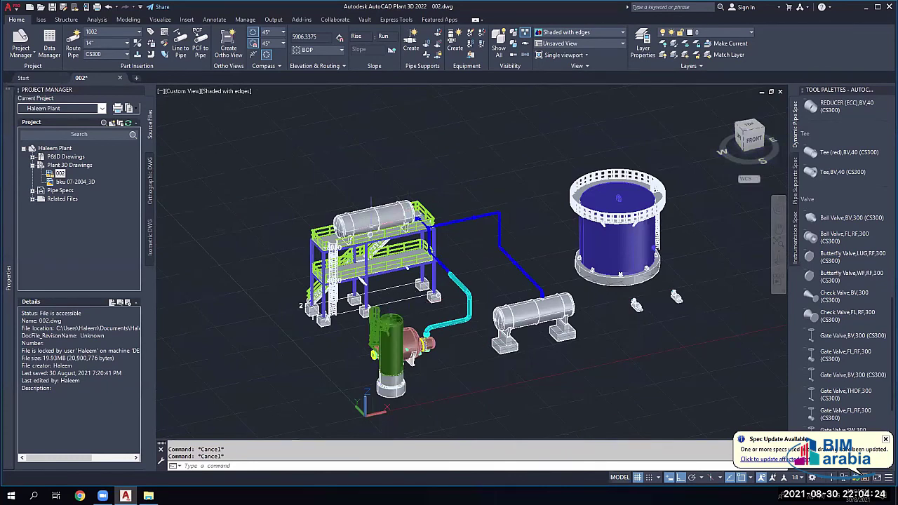
scroll(415, 316, up, 2)
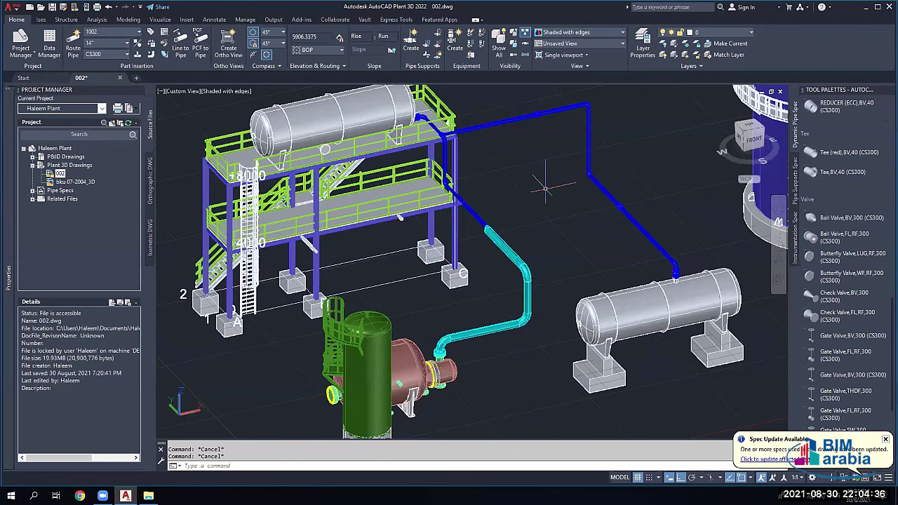
right_click(476, 206)
click(408, 237)
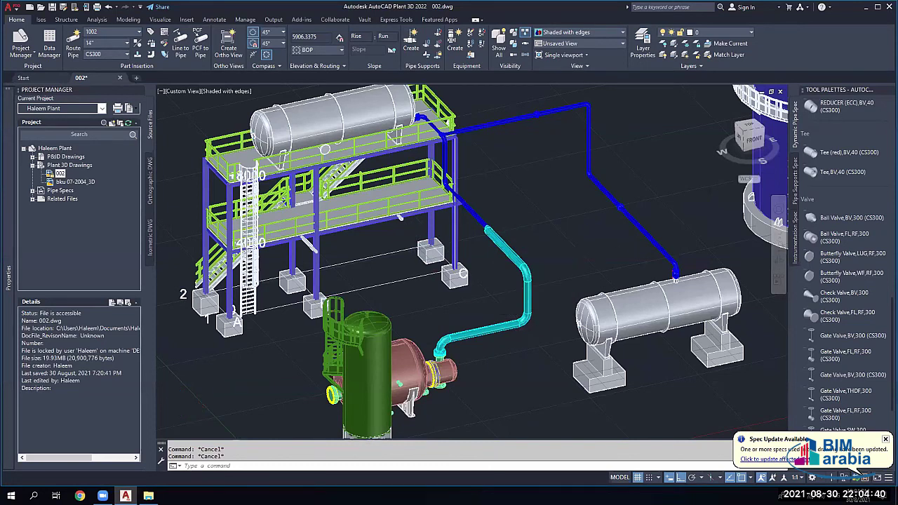
scroll(646, 244, up, 5)
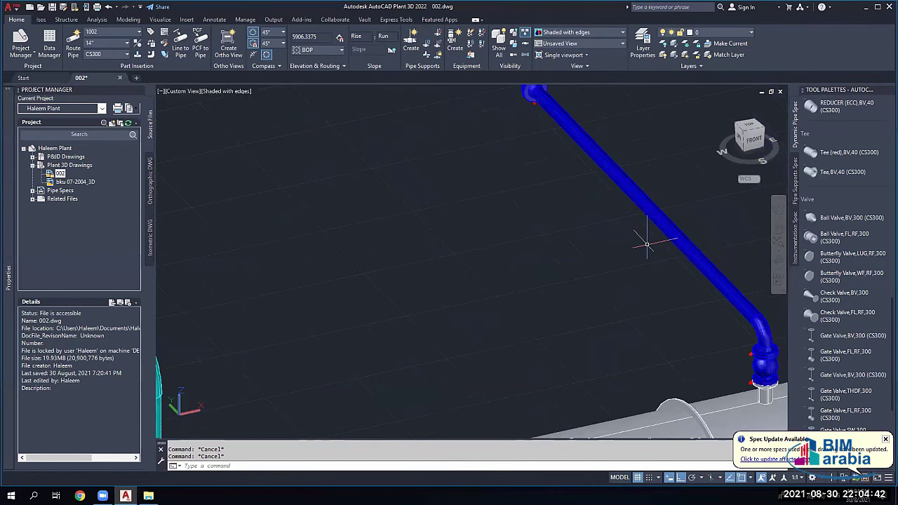
scroll(647, 243, down, 5)
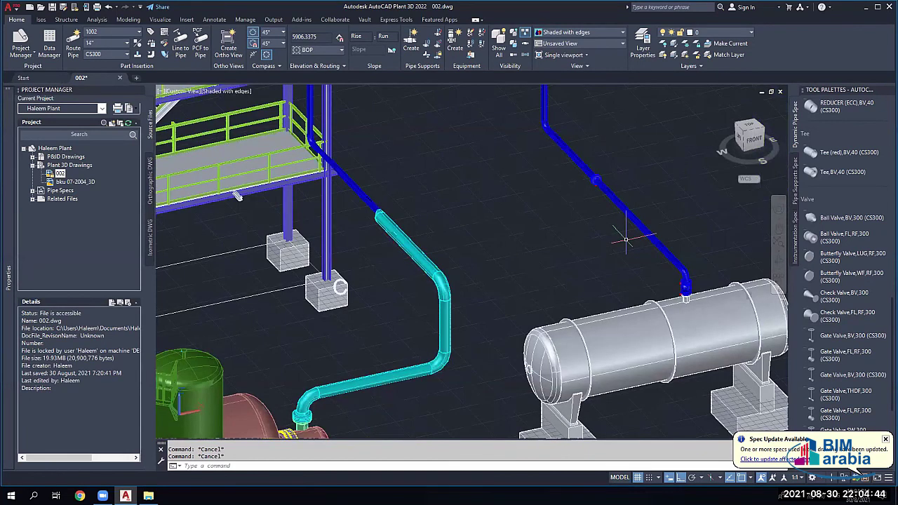
middle_drag(625, 239, 456, 263)
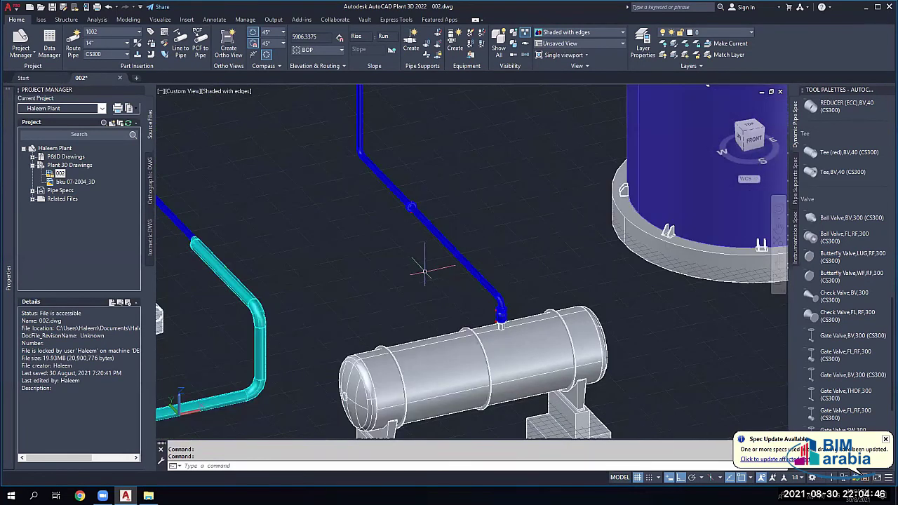
Step: Set the pipe size to 2" and turn on the Nearest object snap
click(128, 44)
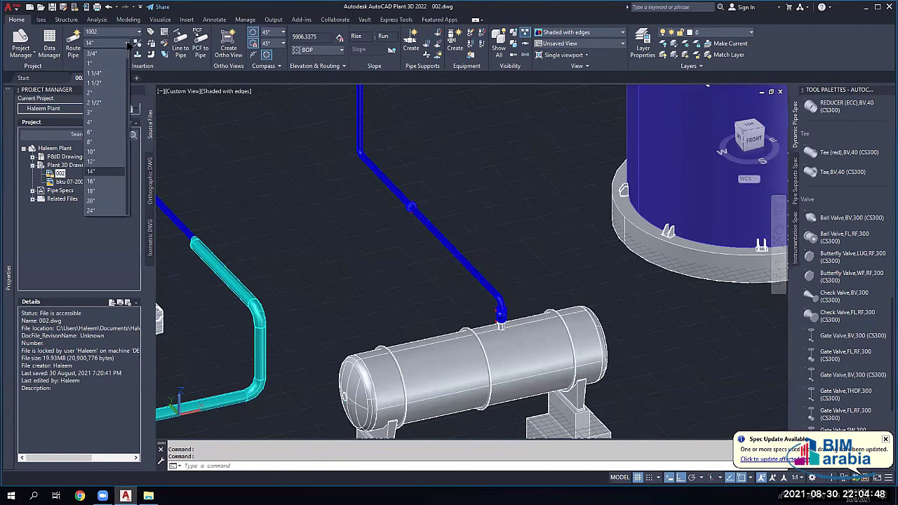
click(92, 92)
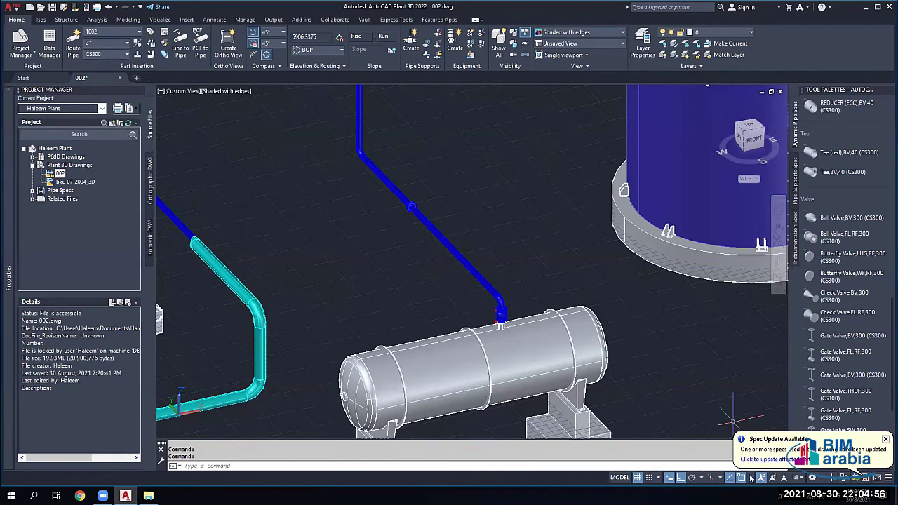
click(752, 479)
click(757, 428)
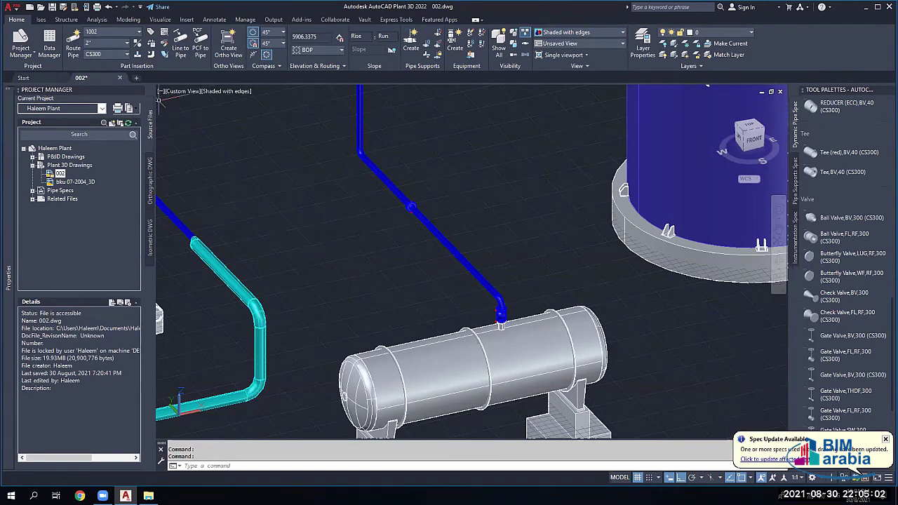
Step: Route a pipe from a point on the blue main line downward through an elbow, then select it
click(73, 45)
scroll(459, 273, up, 4)
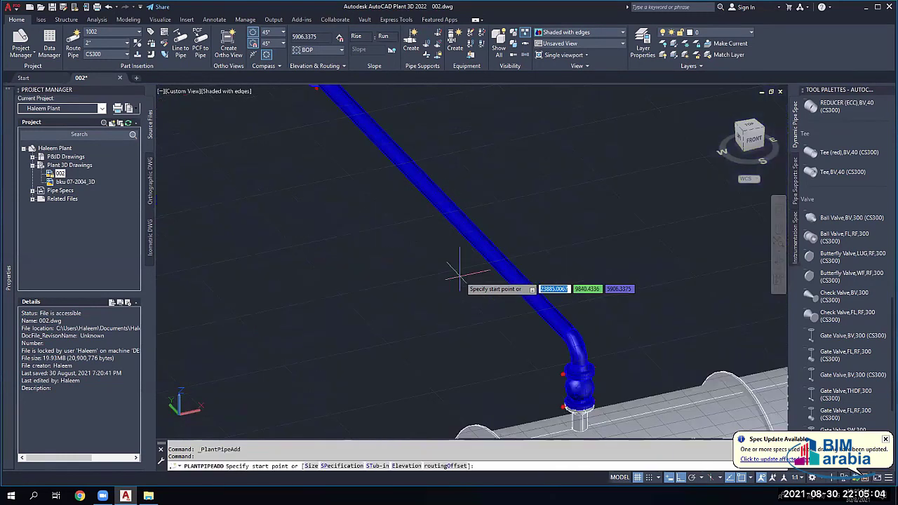
scroll(460, 274, up, 3)
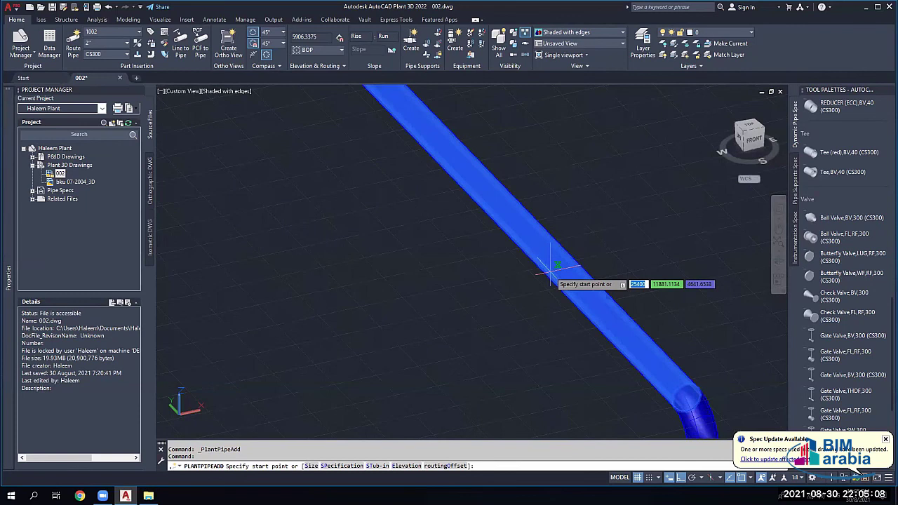
click(550, 261)
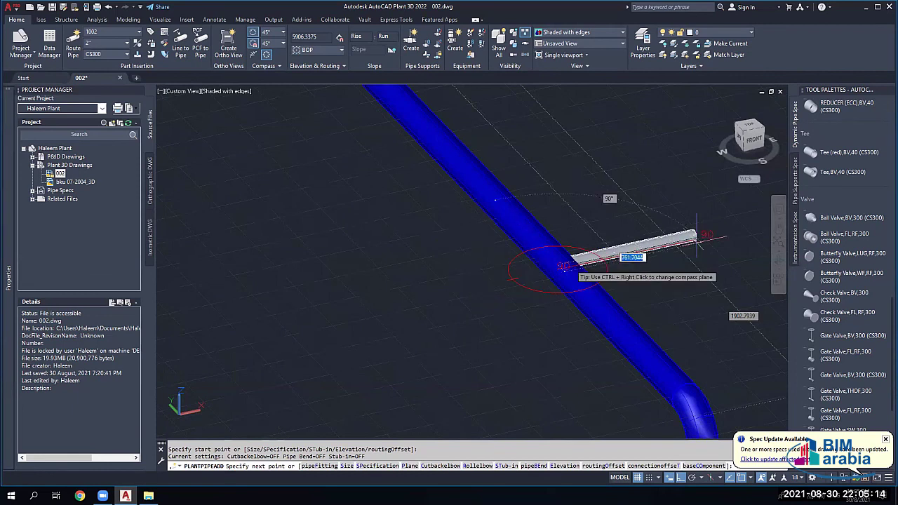
shift+middle_drag(561, 291, 583, 386)
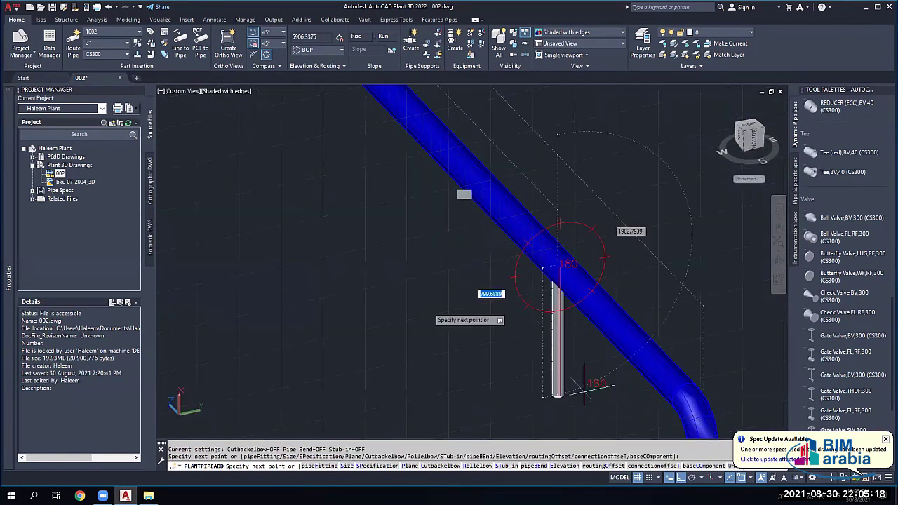
scroll(554, 323, up, 1)
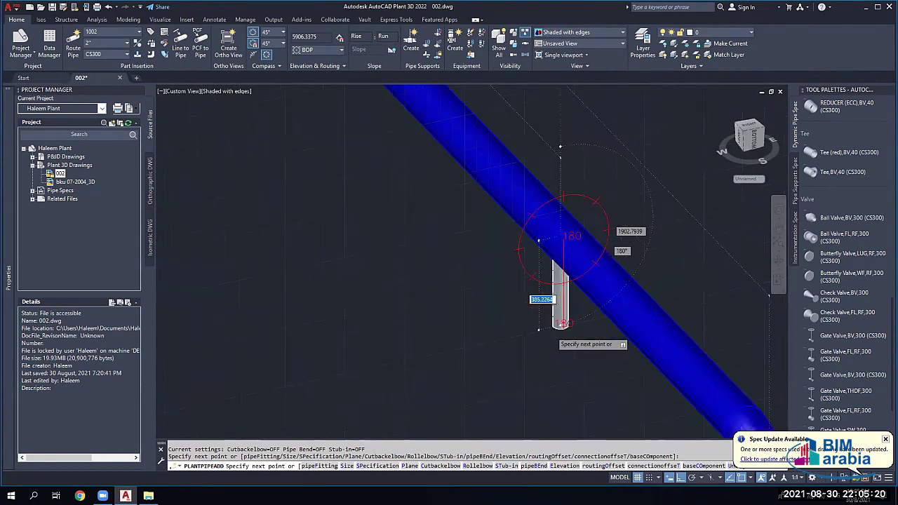
scroll(555, 325, up, 2)
click(567, 343)
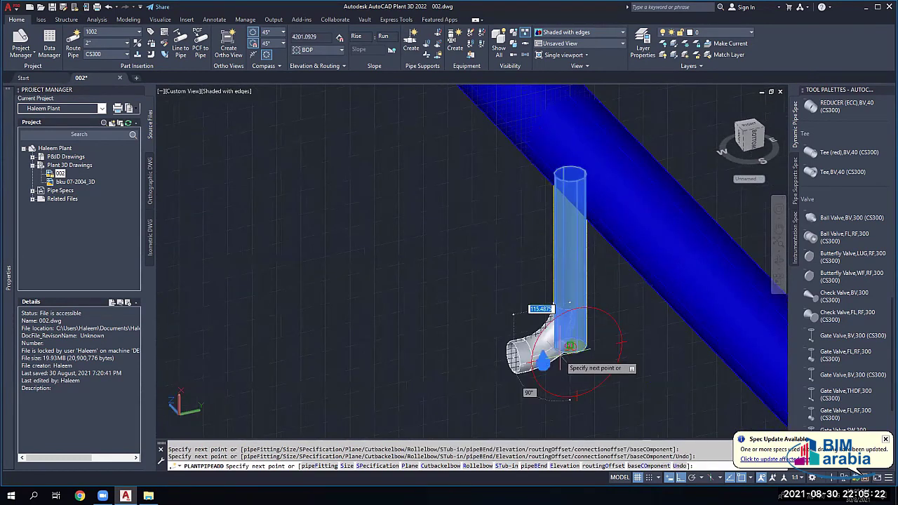
key(Escape)
shift+middle_drag(554, 302, 559, 261)
click(559, 260)
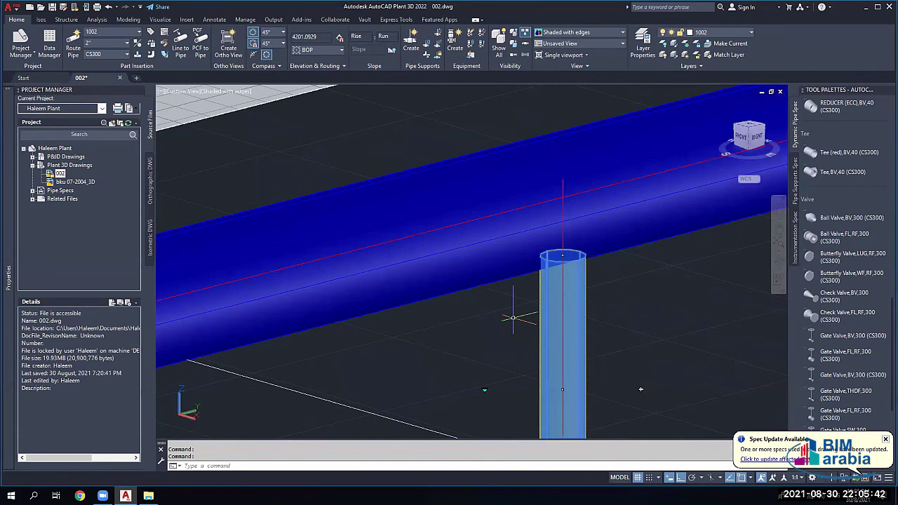
Step: Select all parts connected to the picked pipe, then cancel that selection
scroll(551, 256, up, 3)
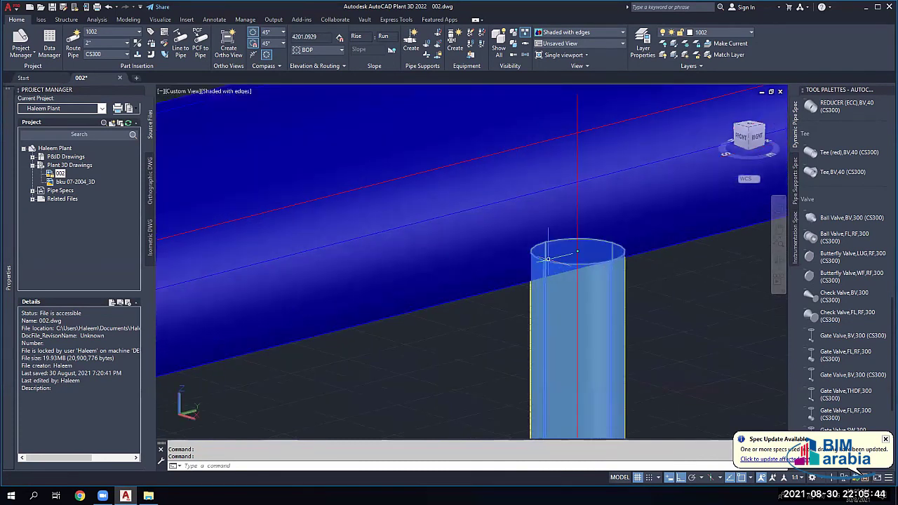
scroll(565, 270, down, 4)
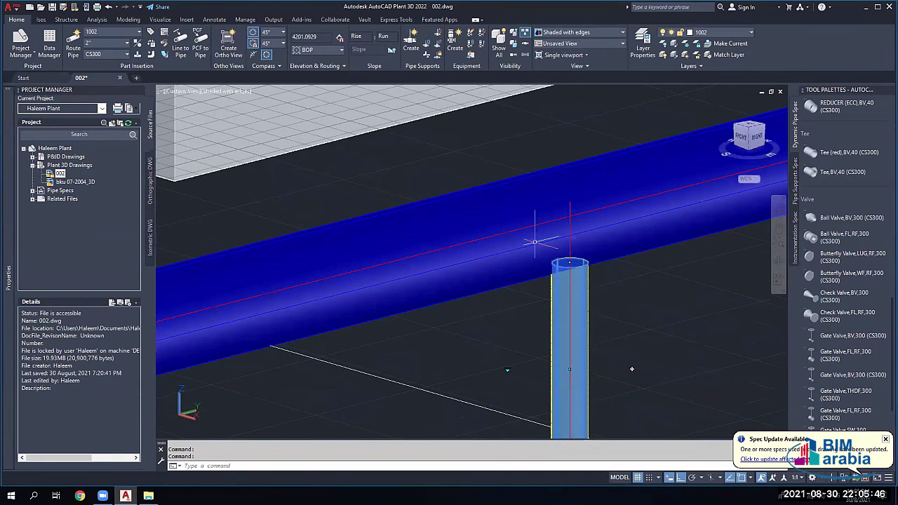
scroll(631, 369, down, 4)
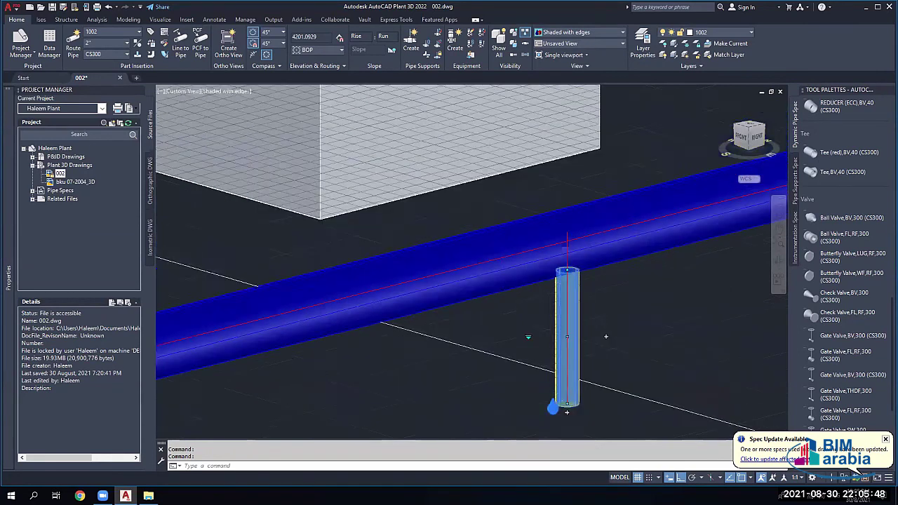
scroll(529, 301, up, 2)
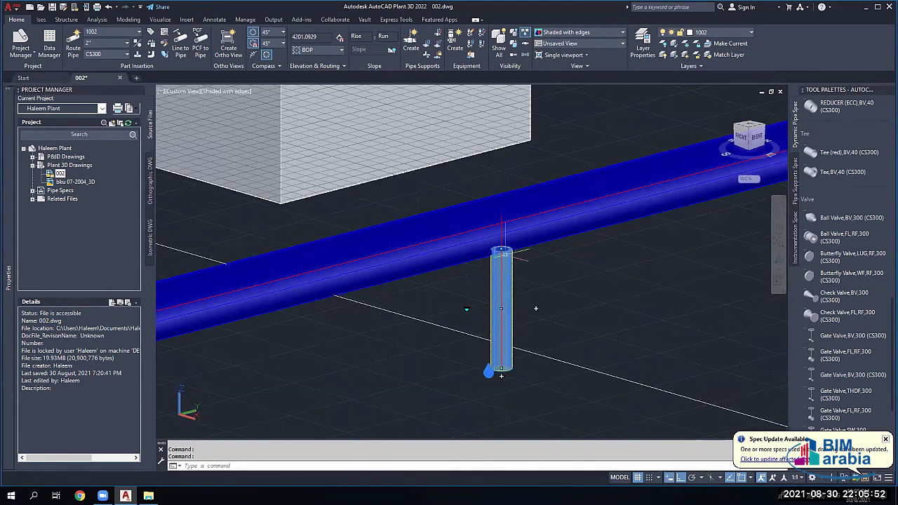
shift+middle_drag(502, 251, 295, 335)
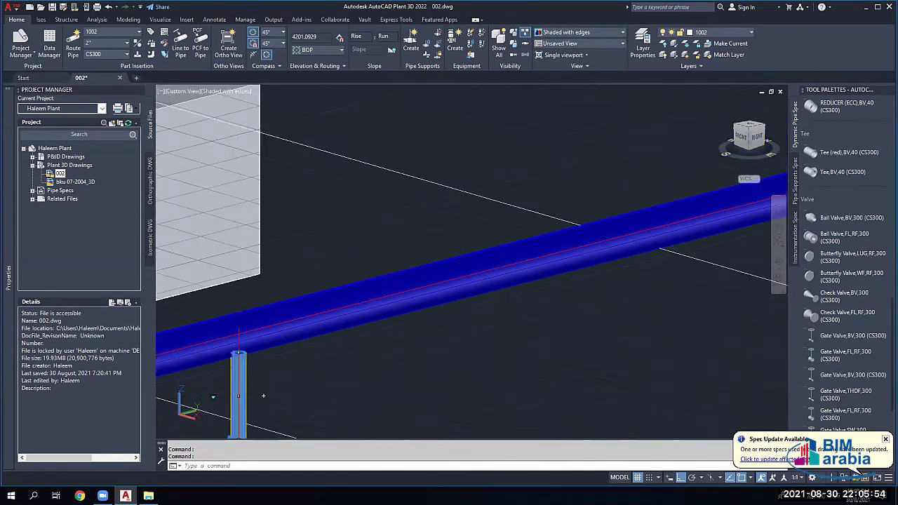
scroll(386, 359, down, 4)
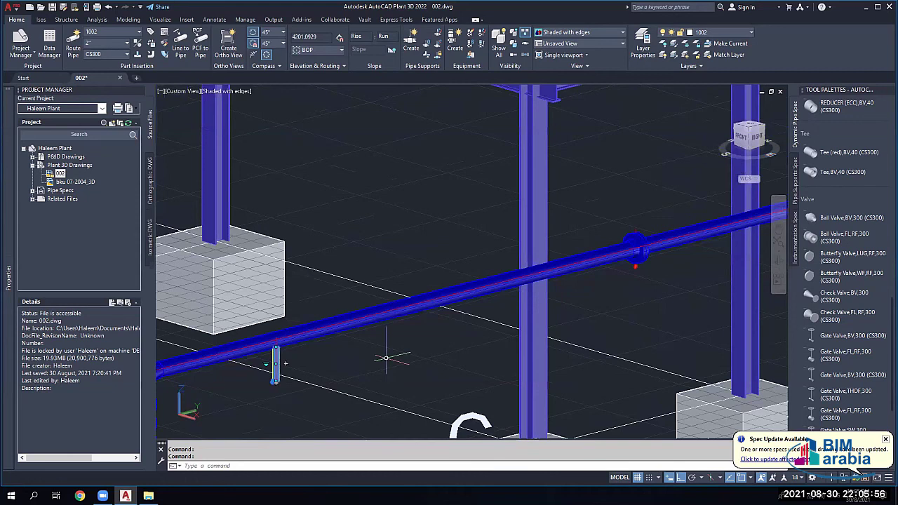
scroll(582, 189, down, 5)
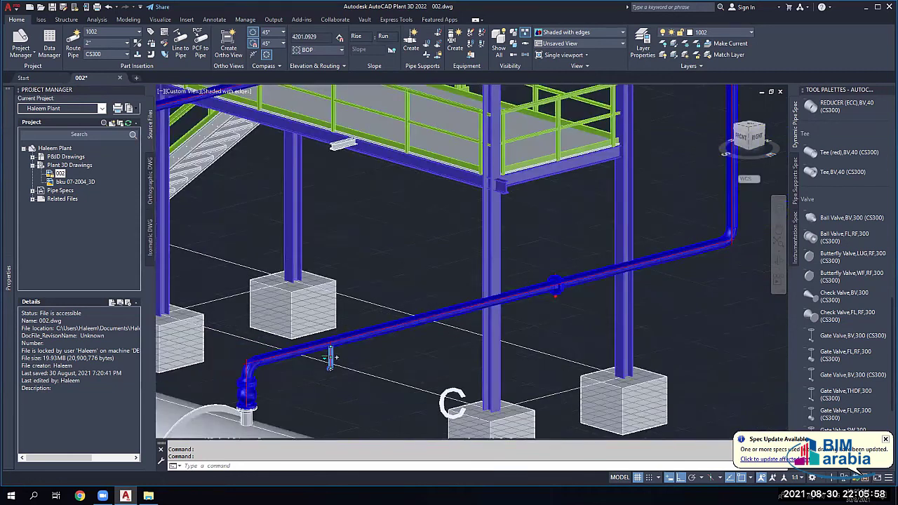
middle_drag(585, 190, 583, 249)
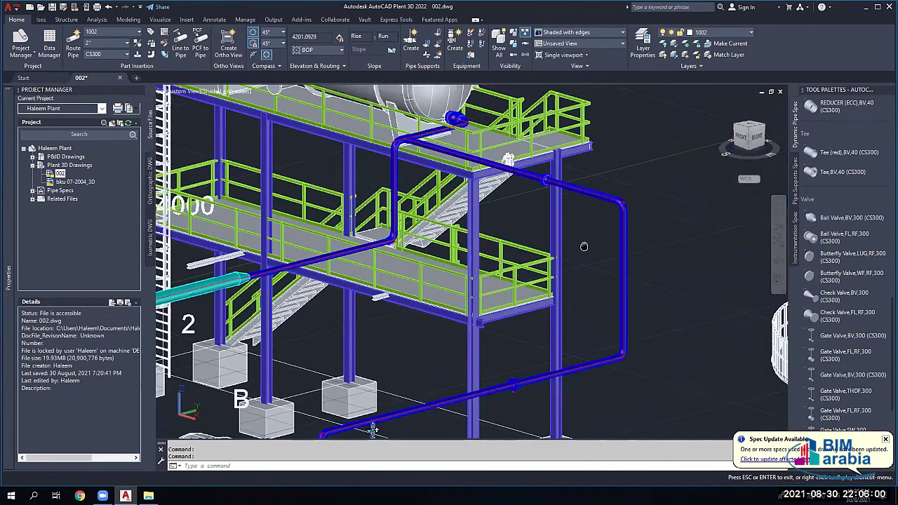
scroll(449, 123, up, 5)
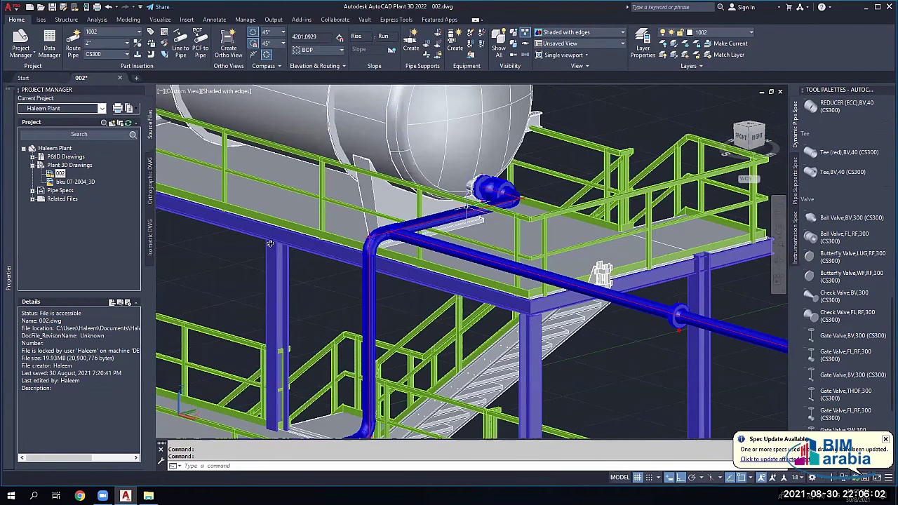
scroll(425, 228, up, 3)
shift+middle_drag(425, 228, 449, 239)
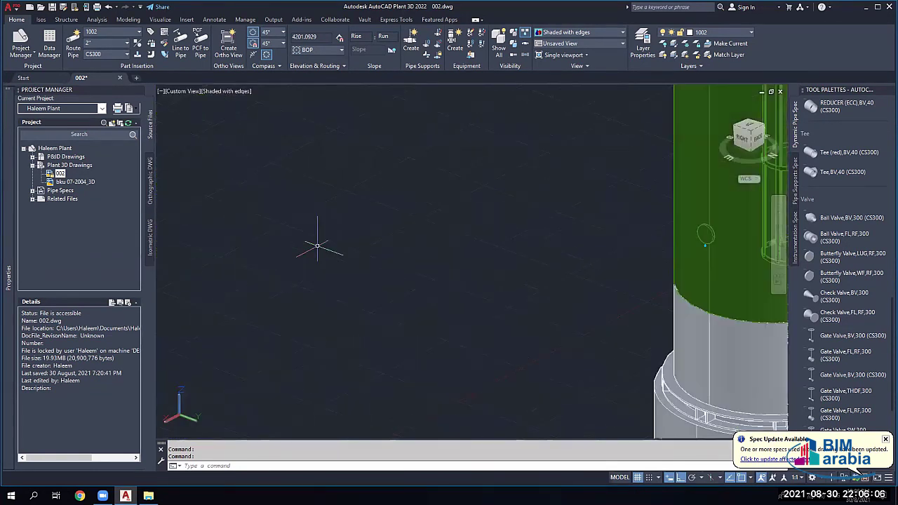
scroll(317, 246, down, 4)
scroll(358, 335, down, 3)
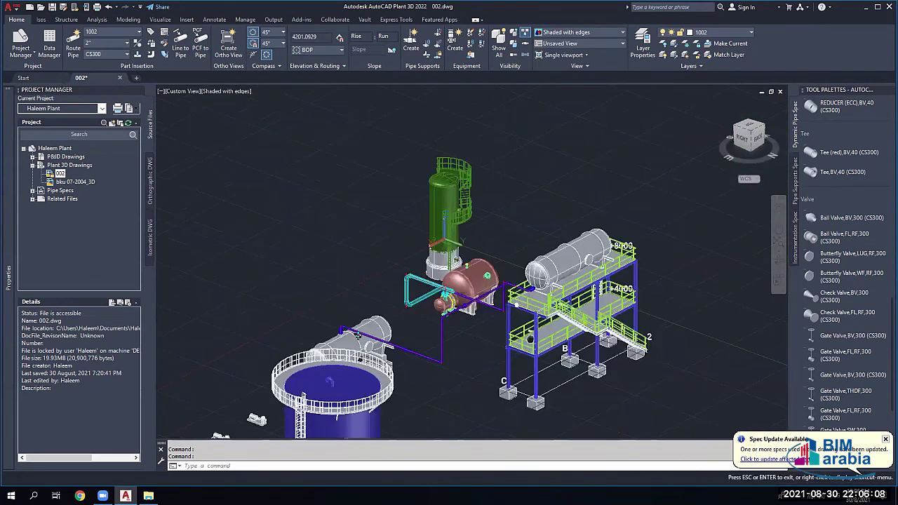
middle_drag(358, 336, 219, 284)
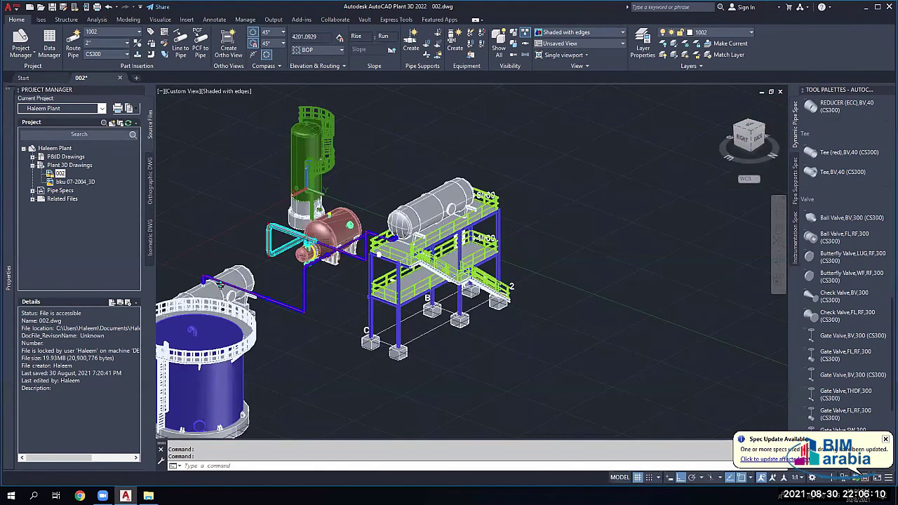
scroll(438, 136, up, 5)
right_click(394, 67)
mouse_move(478, 119)
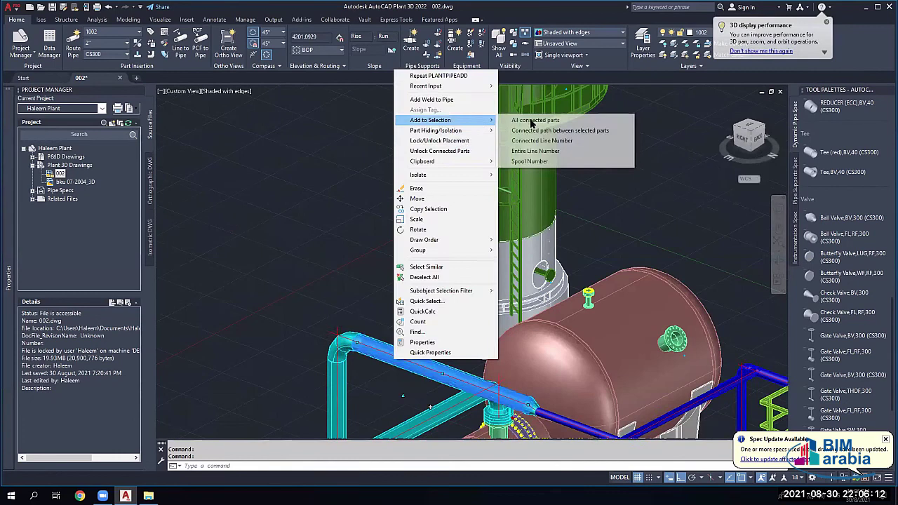
click(515, 124)
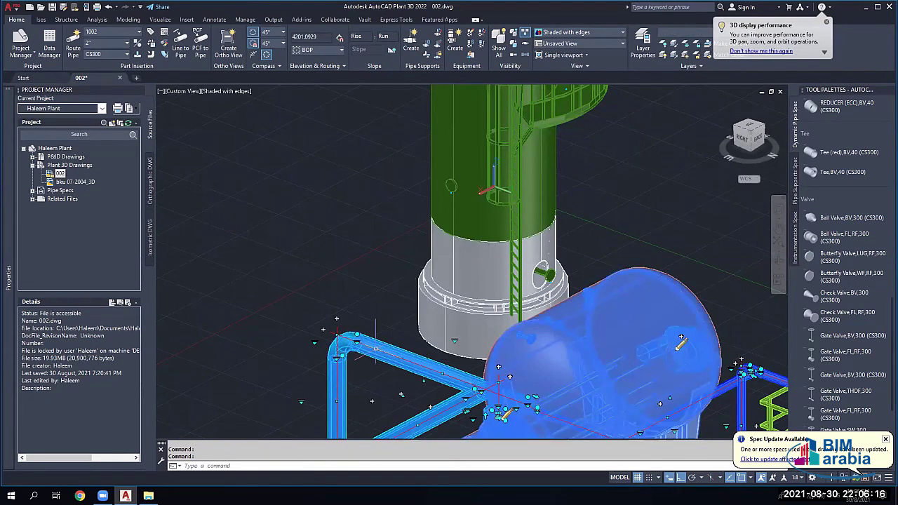
key(Escape)
Step: Select the pipe's entire line number and isolate its piping objects
right_click(410, 173)
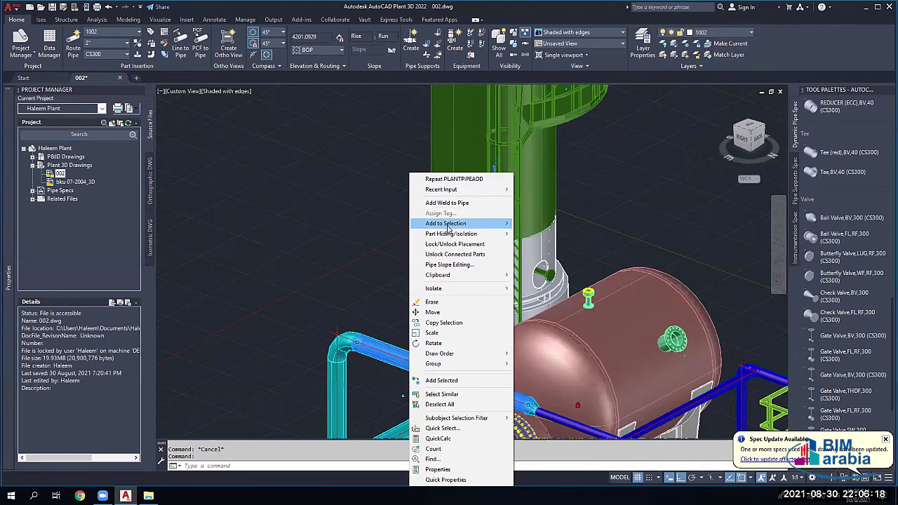
mouse_move(466, 223)
click(554, 257)
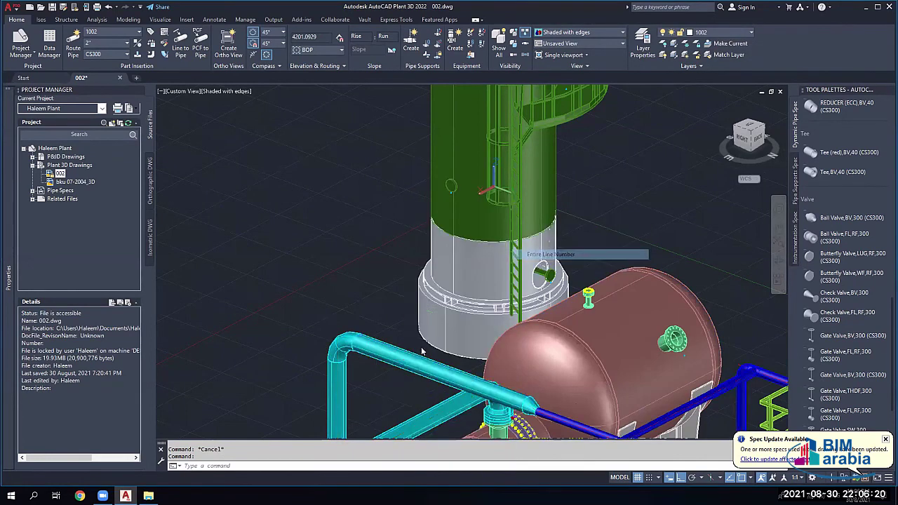
right_click(353, 291)
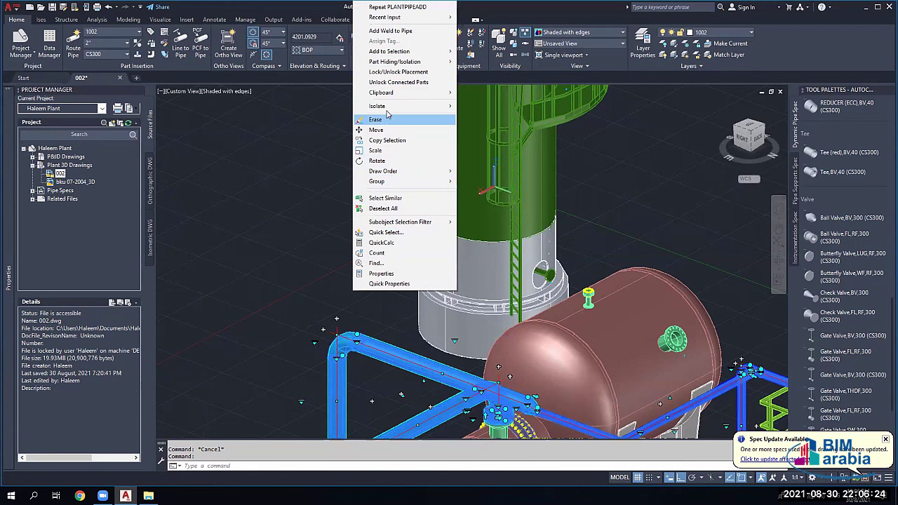
click(506, 106)
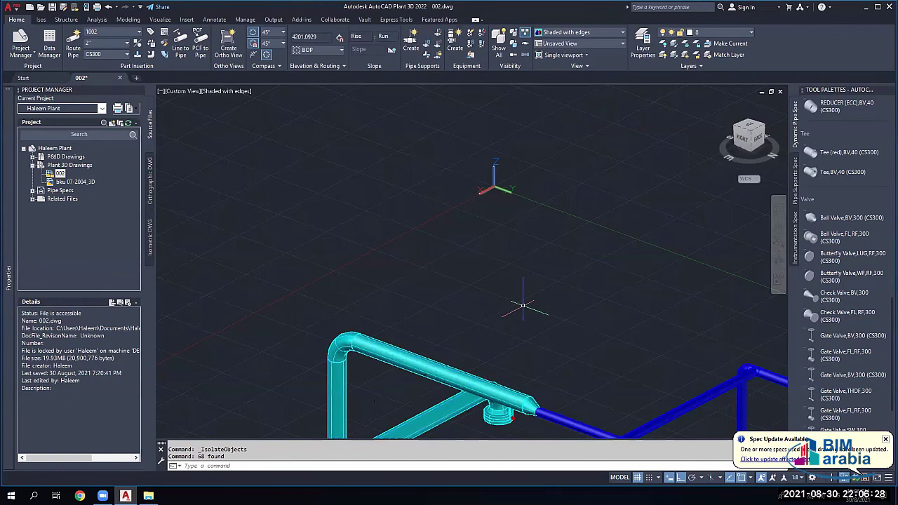
Step: Zoom, pan and orbit around the isolated piping to bring the vertical pipe into view
scroll(453, 332, down, 5)
scroll(452, 335, down, 3)
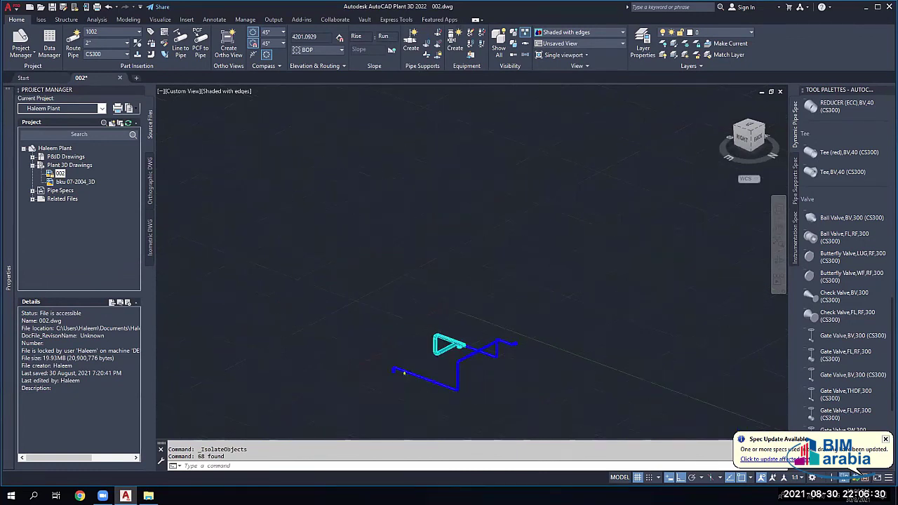
scroll(404, 373, up, 8)
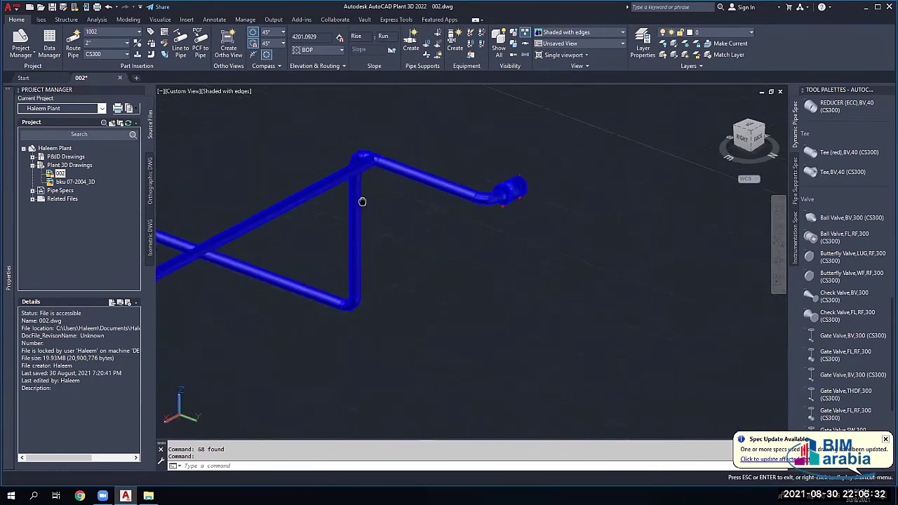
scroll(360, 209, down, 4)
scroll(298, 241, up, 3)
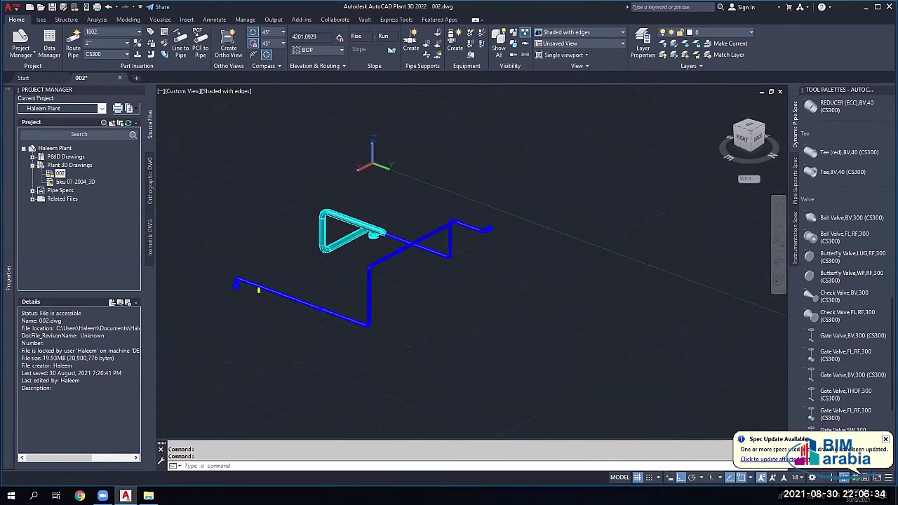
scroll(466, 231, up, 2)
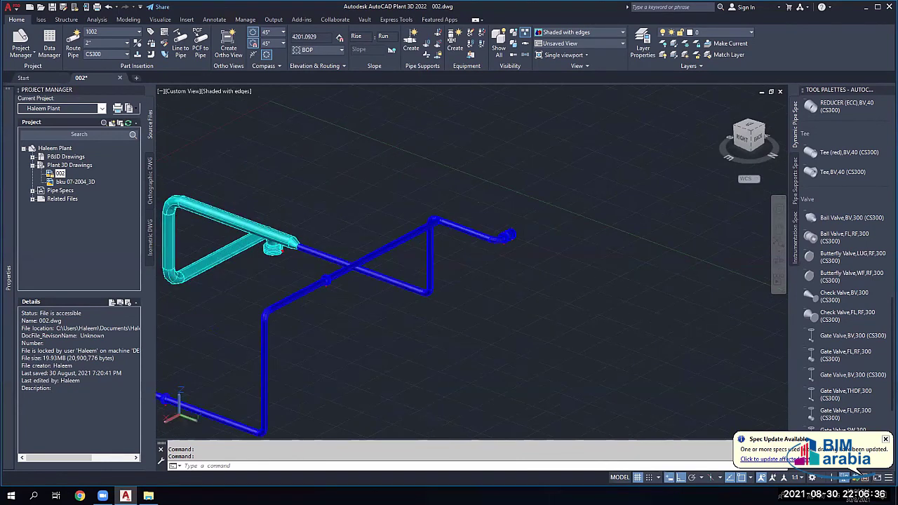
scroll(325, 295, down, 2)
scroll(325, 294, down, 2)
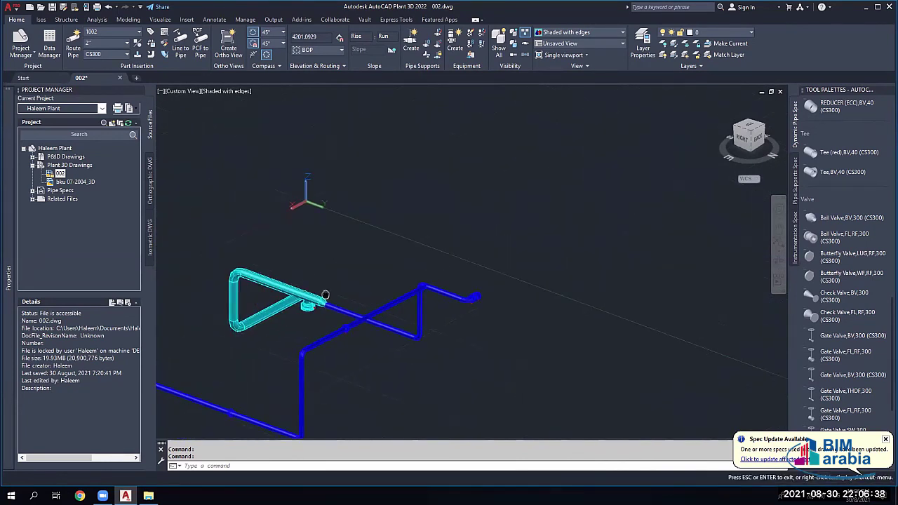
key(Escape)
scroll(339, 319, up, 1)
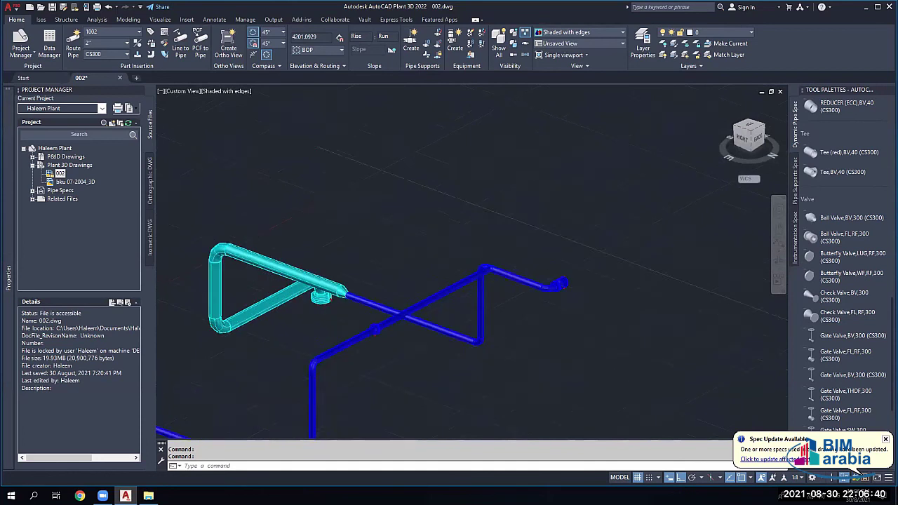
scroll(339, 319, up, 2)
scroll(511, 291, up, 2)
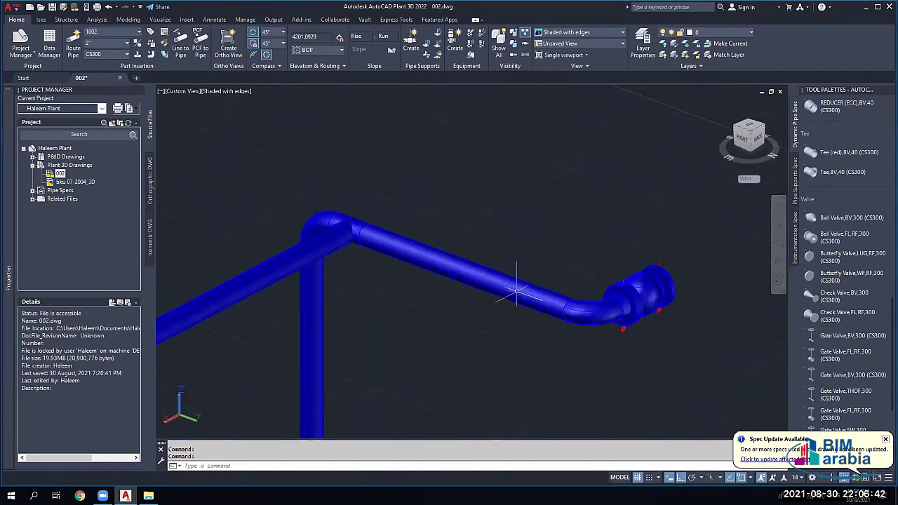
scroll(497, 280, down, 2)
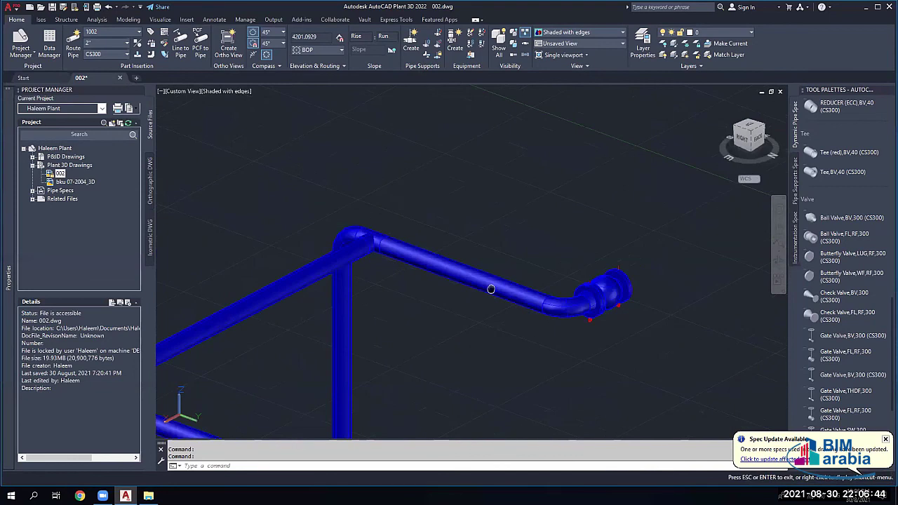
middle_drag(489, 287, 443, 279)
scroll(444, 279, up, 2)
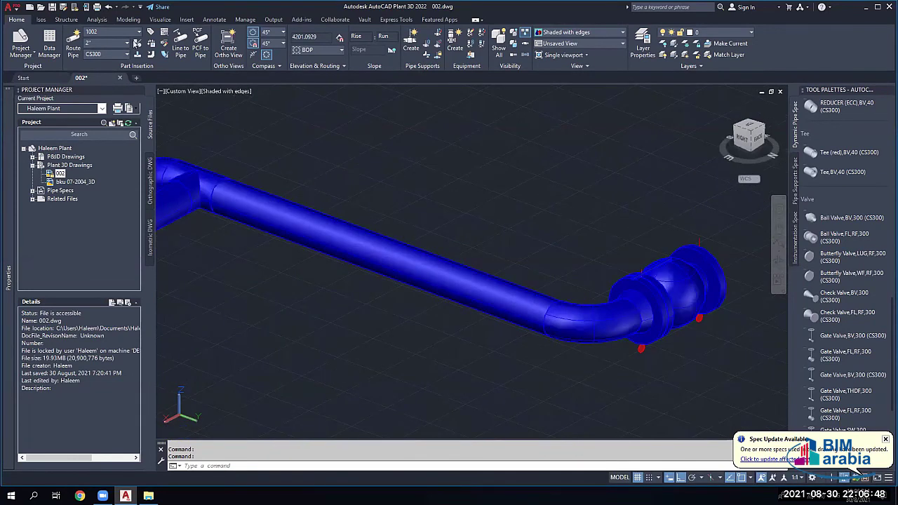
shift+middle_drag(303, 171, 338, 201)
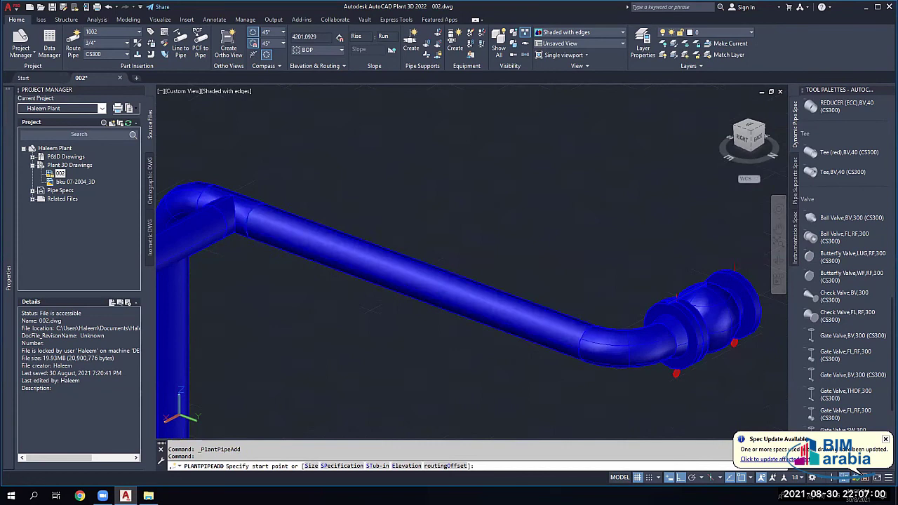
Step: Route a short vertical pipe segment rising from the main run
click(437, 287)
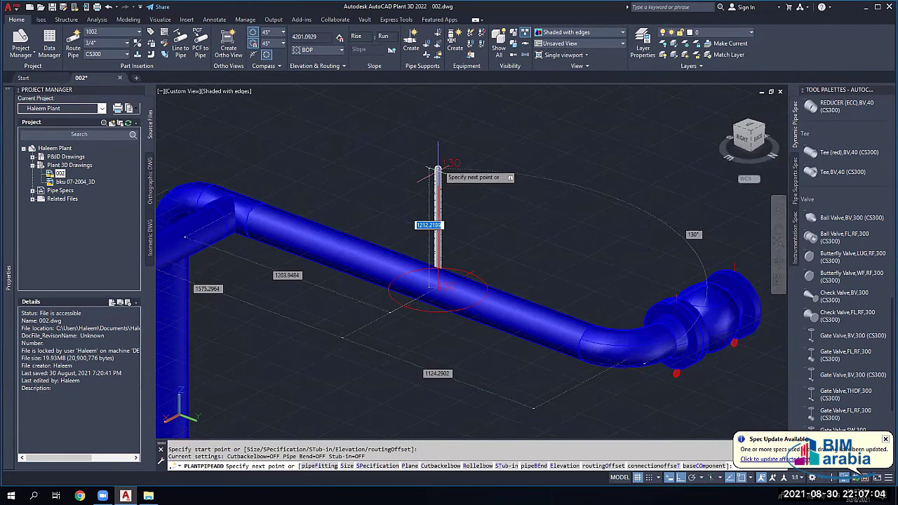
key(ctrl)
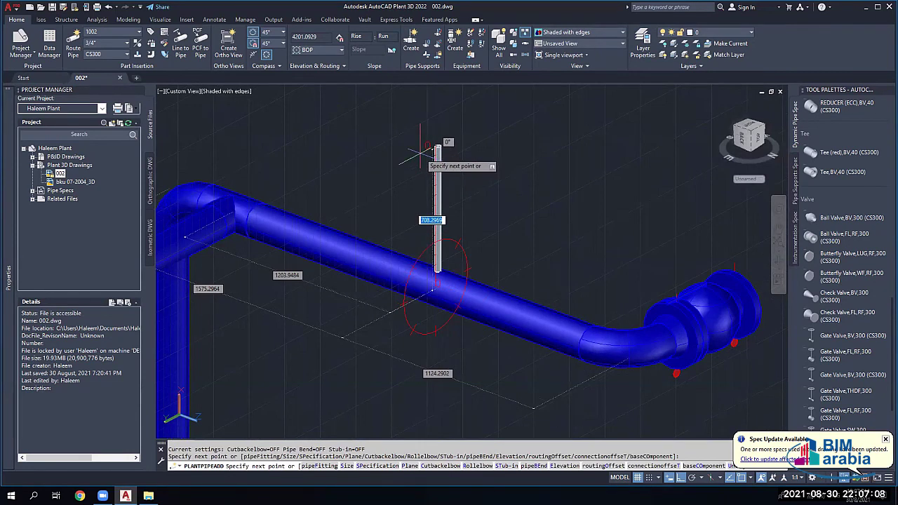
click(425, 151)
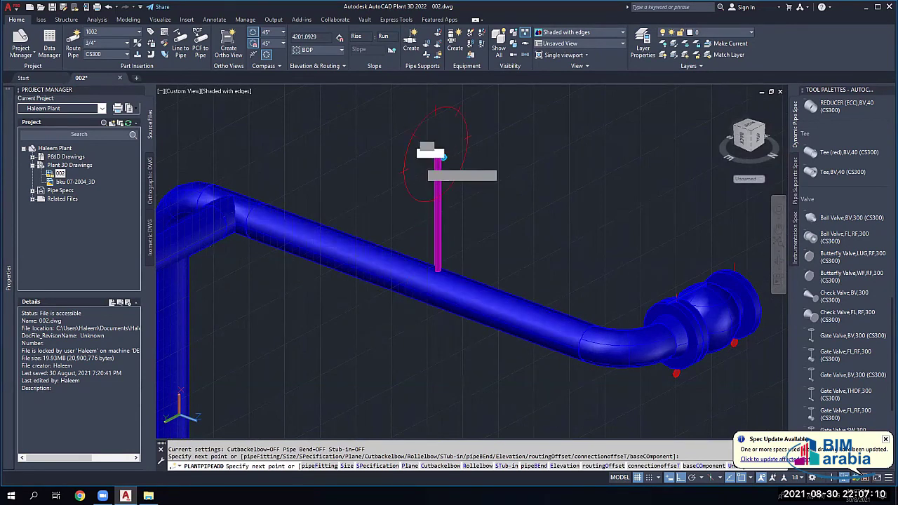
key(Escape)
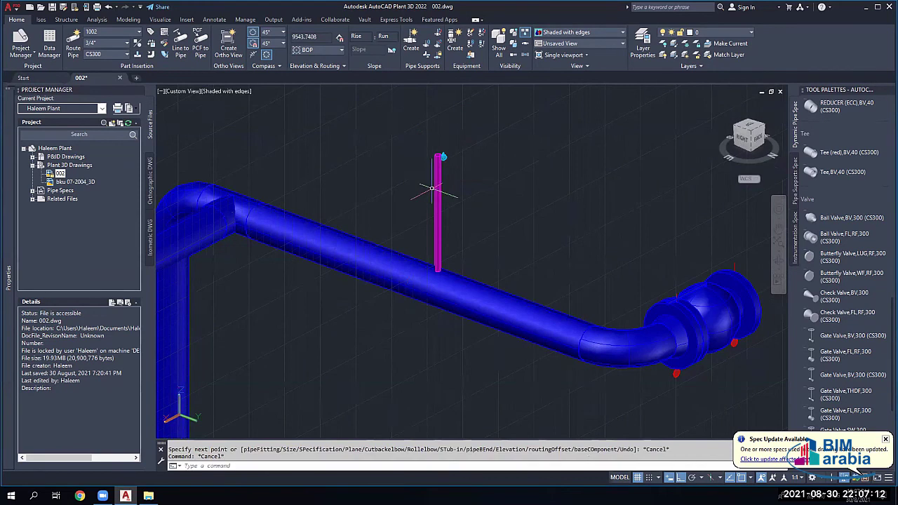
scroll(432, 189, up, 2)
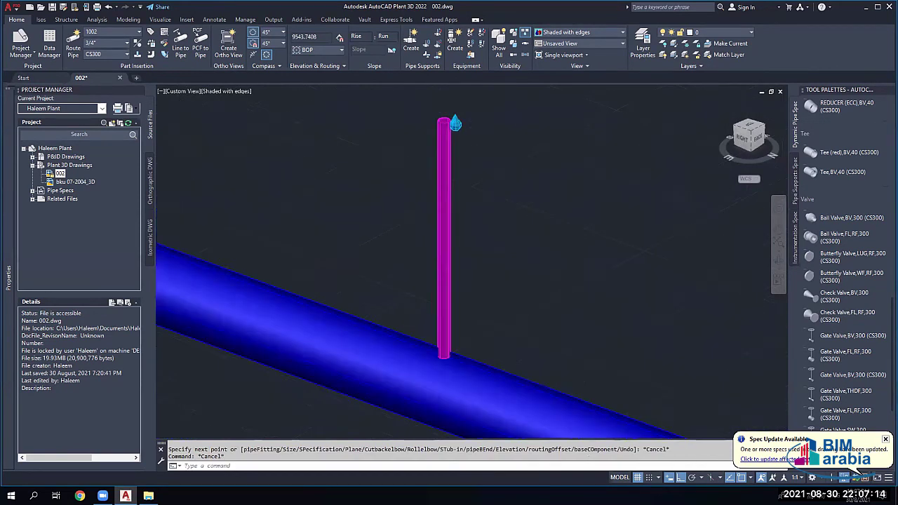
scroll(441, 251, down, 4)
scroll(441, 250, up, 3)
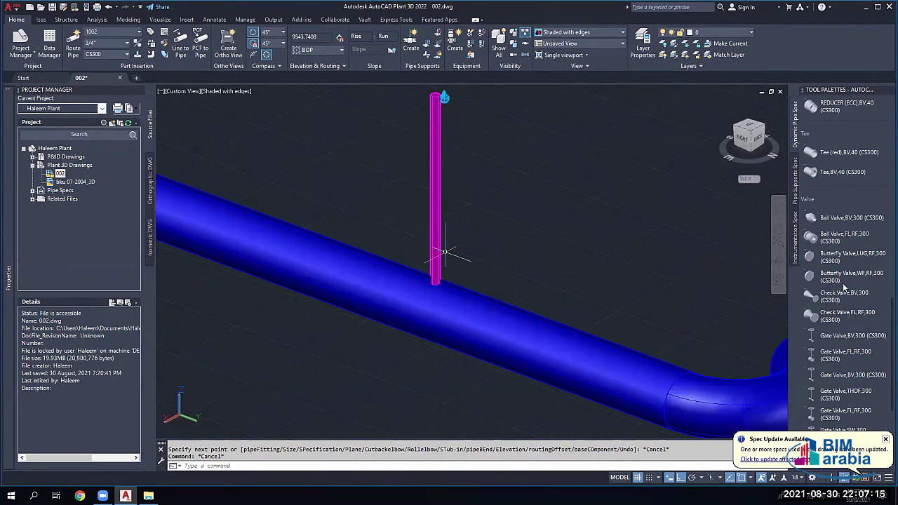
Step: Insert a Gate Valve,FL,RF,300 on the magenta vertical pipe
click(844, 357)
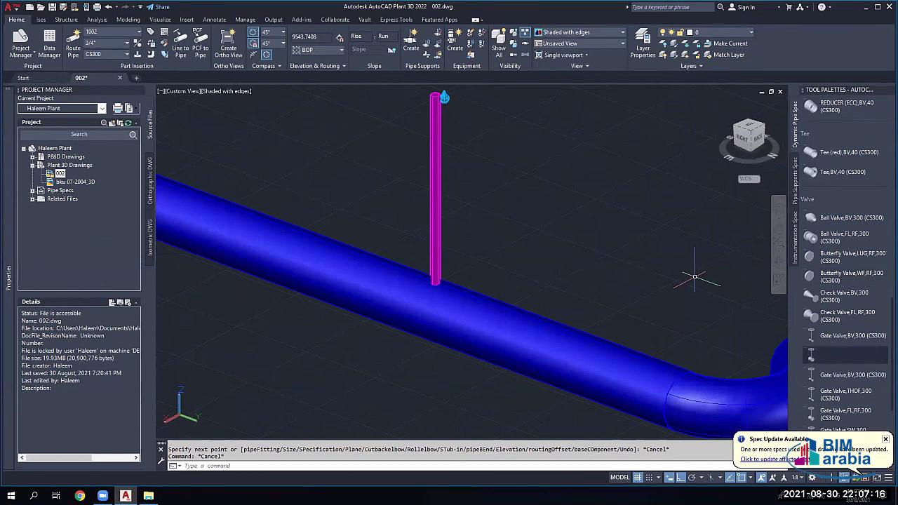
click(449, 203)
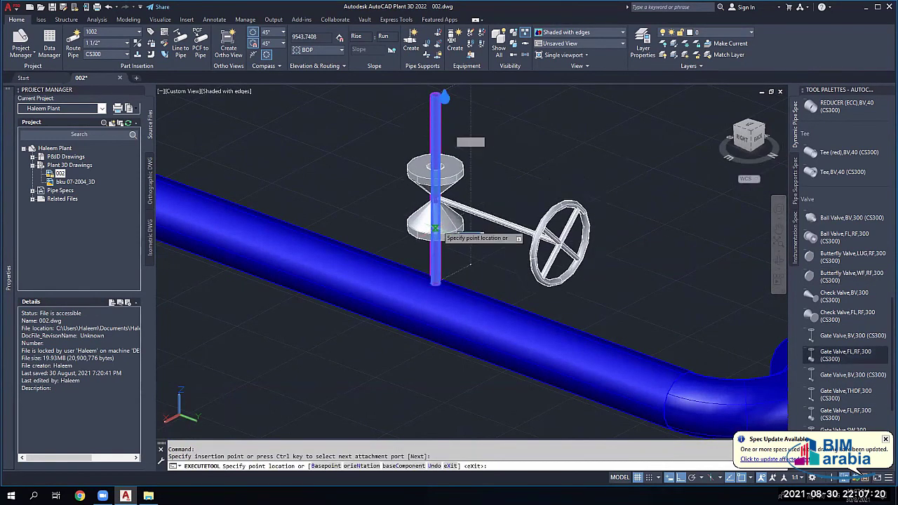
click(436, 226)
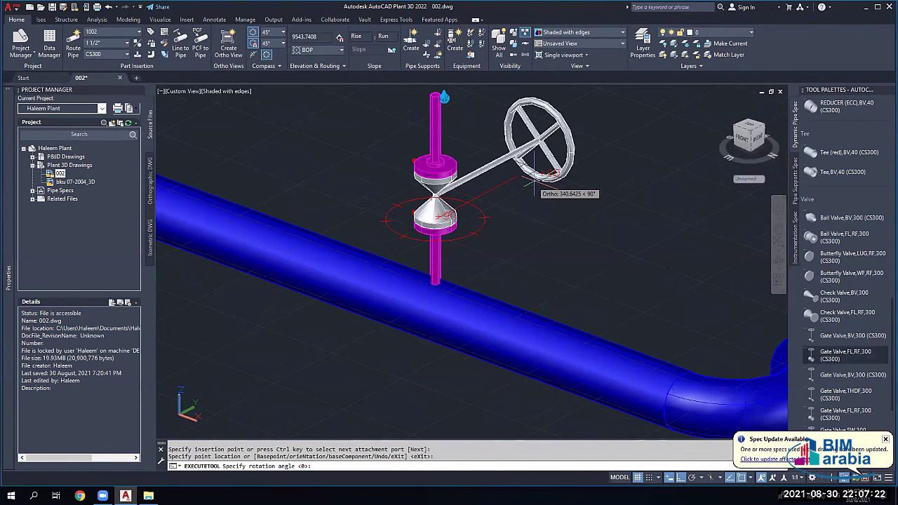
click(535, 177)
key(Escape)
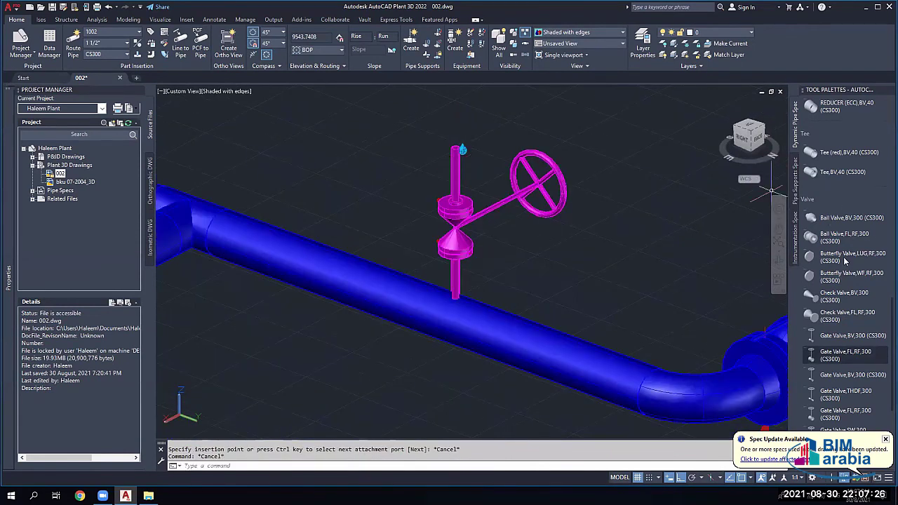
scroll(840, 237, up, 10)
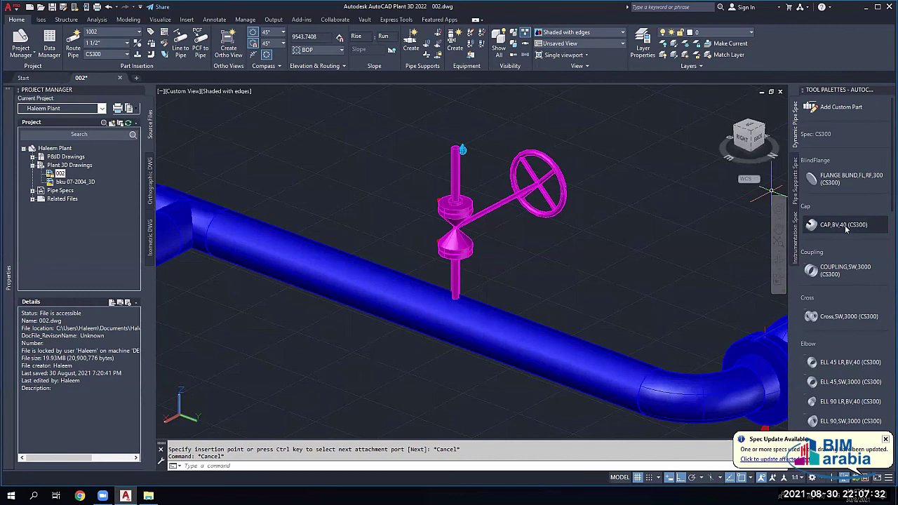
Step: Cap the top of the valve stem with CAP,BV,40 at 0 rotation
click(842, 228)
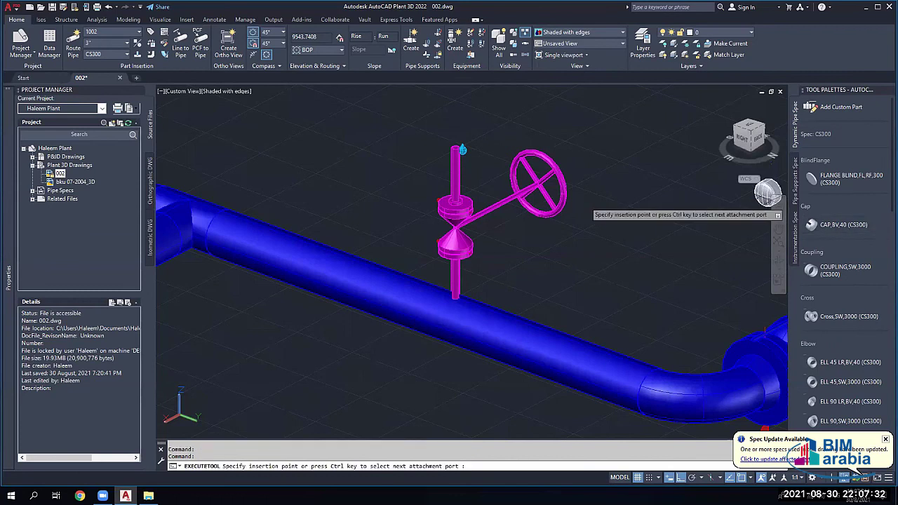
click(455, 146)
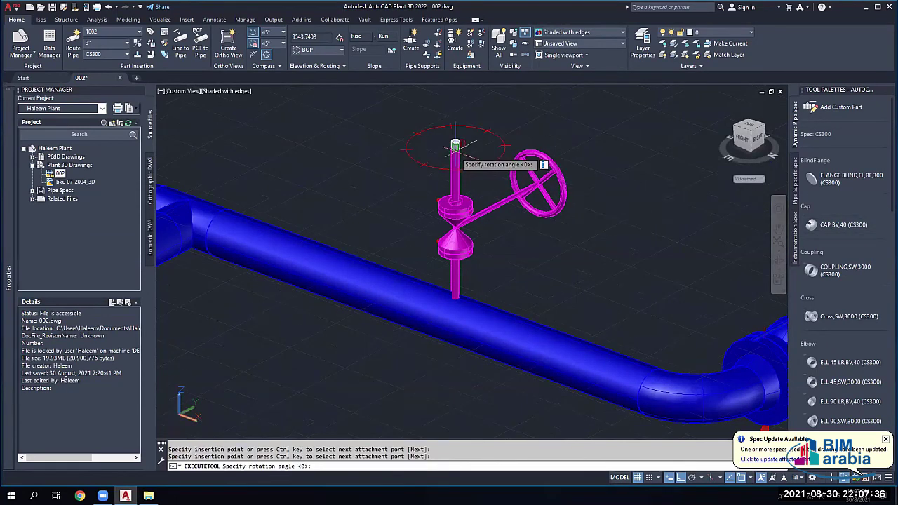
key(Return)
scroll(470, 177, up, 2)
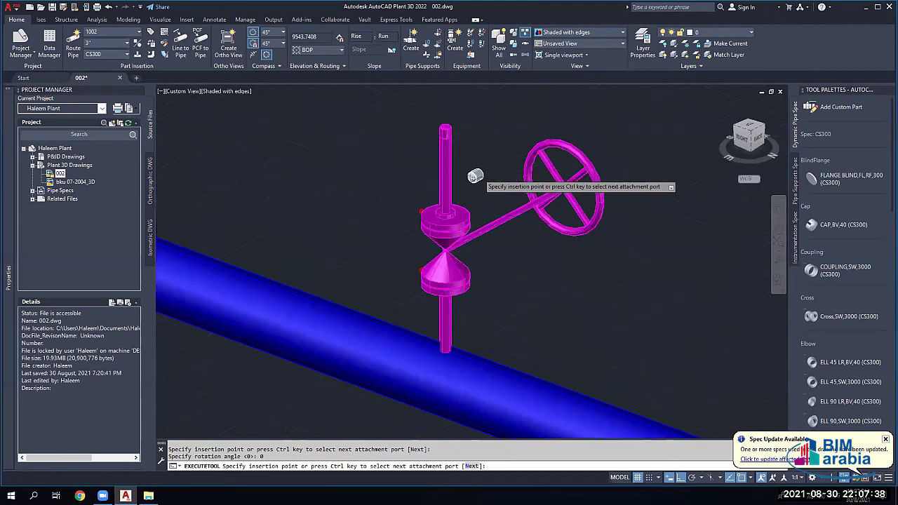
key(Escape)
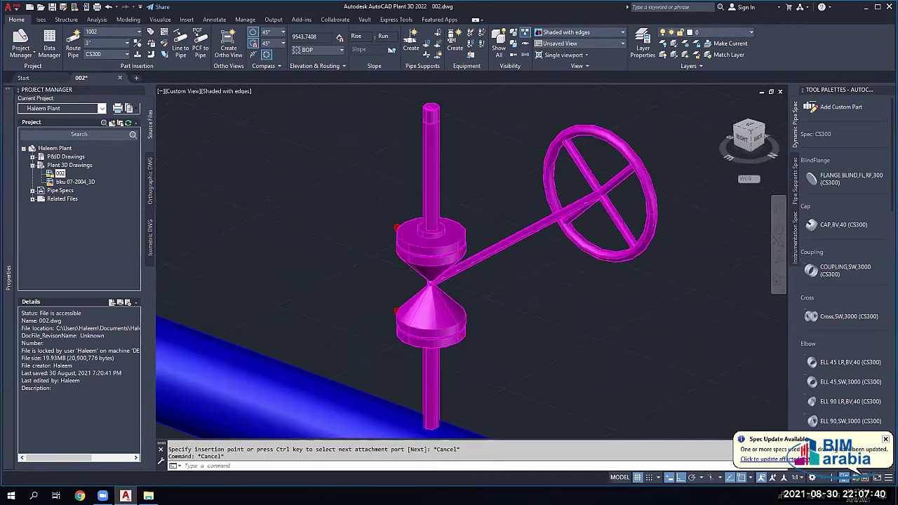
scroll(427, 294, down, 3)
scroll(418, 339, up, 3)
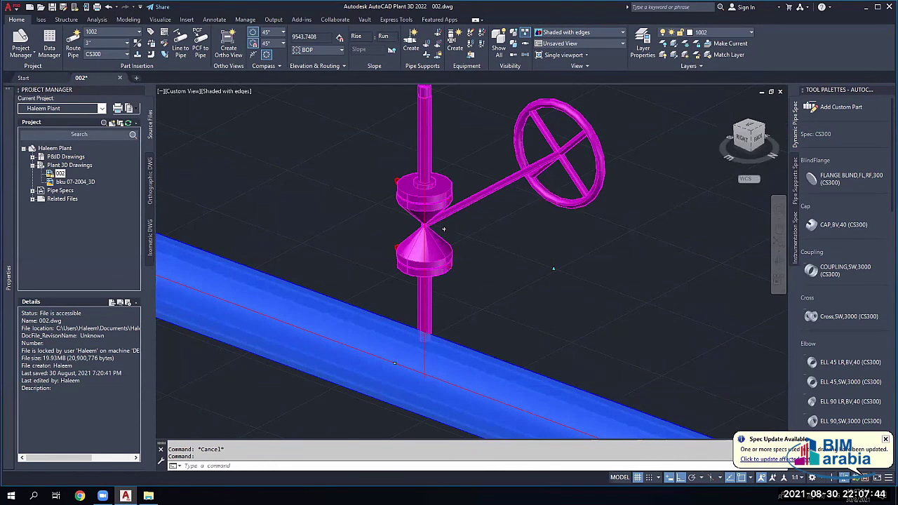
scroll(444, 228, down, 2)
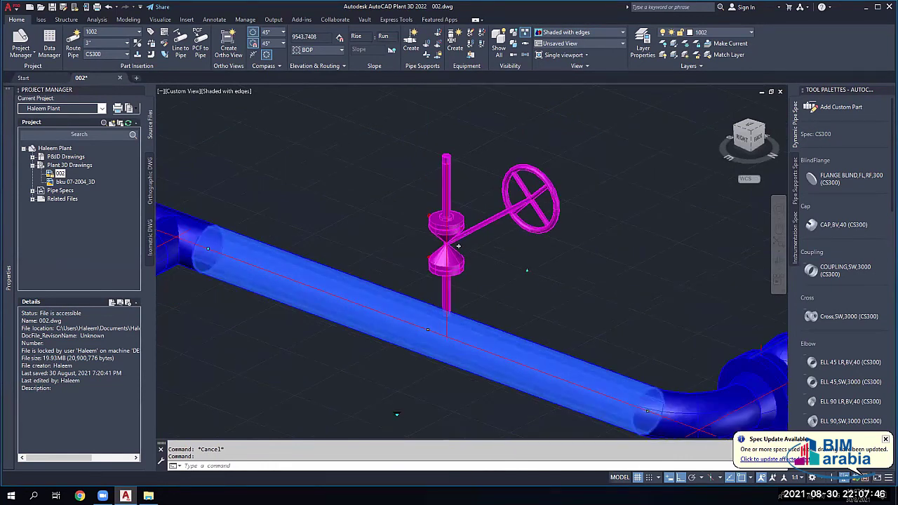
key(Escape)
Step: Insert a Gate Valve,SW,300 at the end of the yellow branch pipe
scroll(442, 280, down, 5)
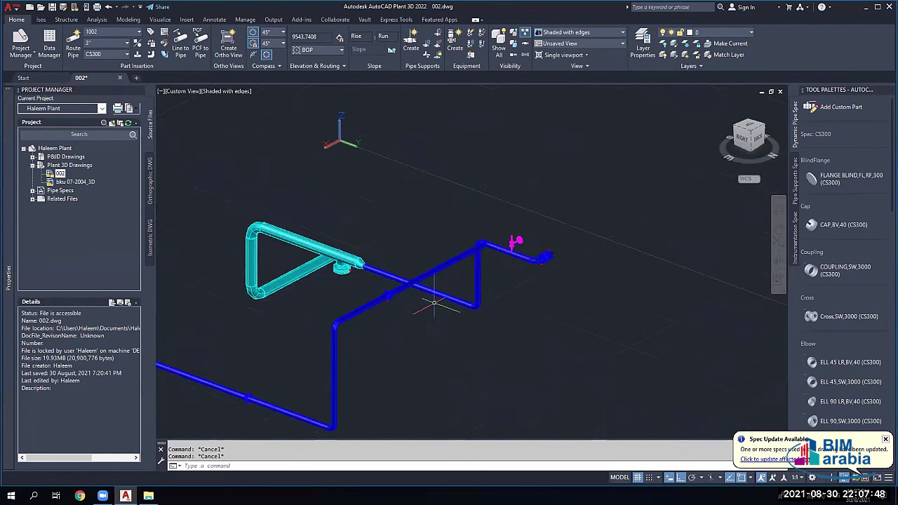
middle_drag(434, 303, 600, 241)
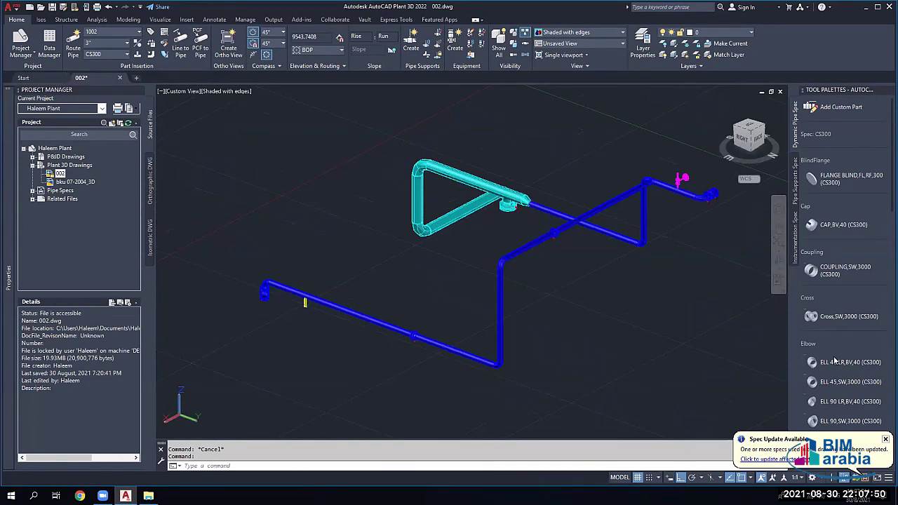
scroll(305, 301, up, 5)
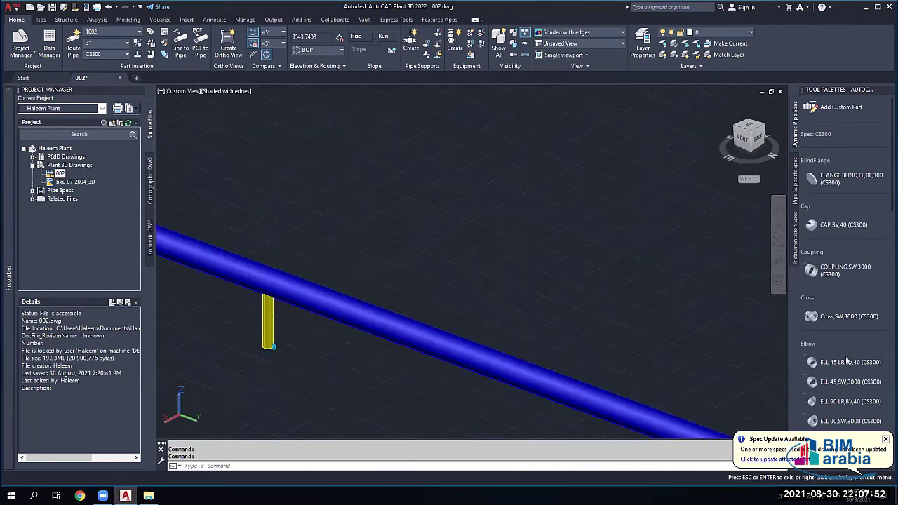
scroll(848, 333, down, 5)
scroll(853, 340, down, 10)
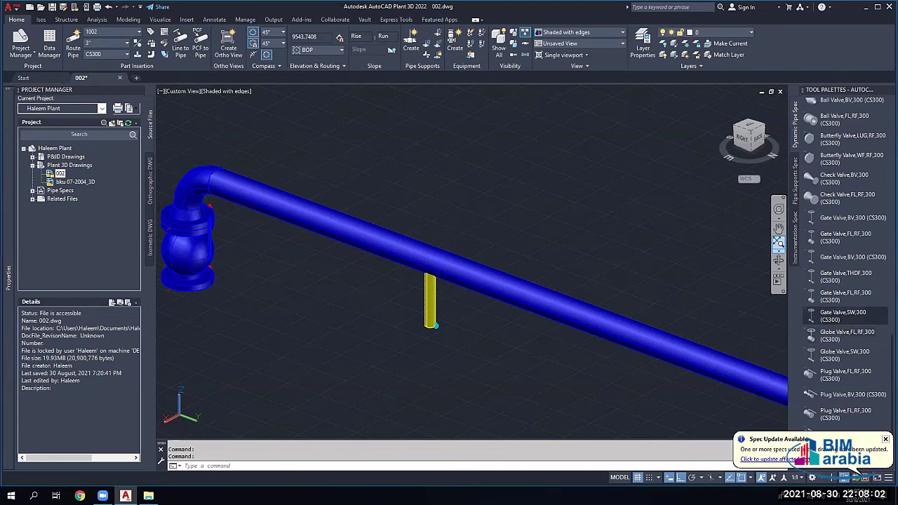
click(841, 316)
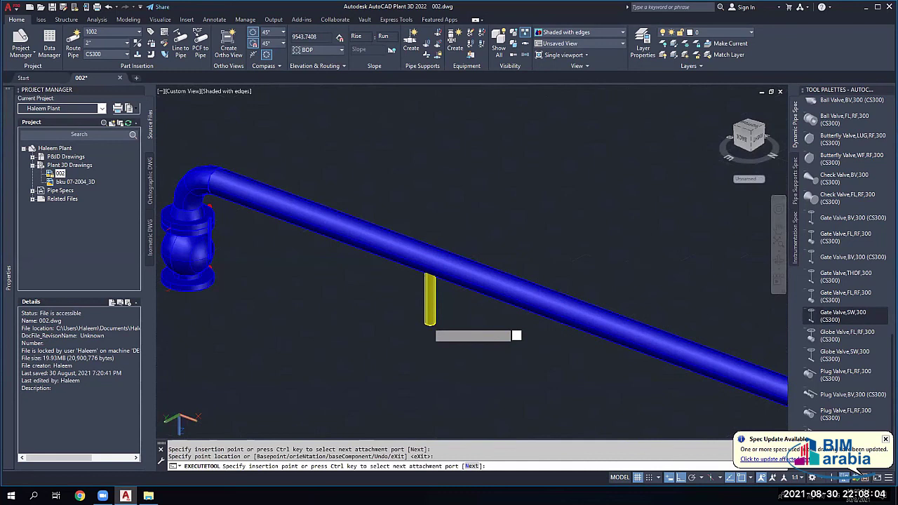
click(429, 327)
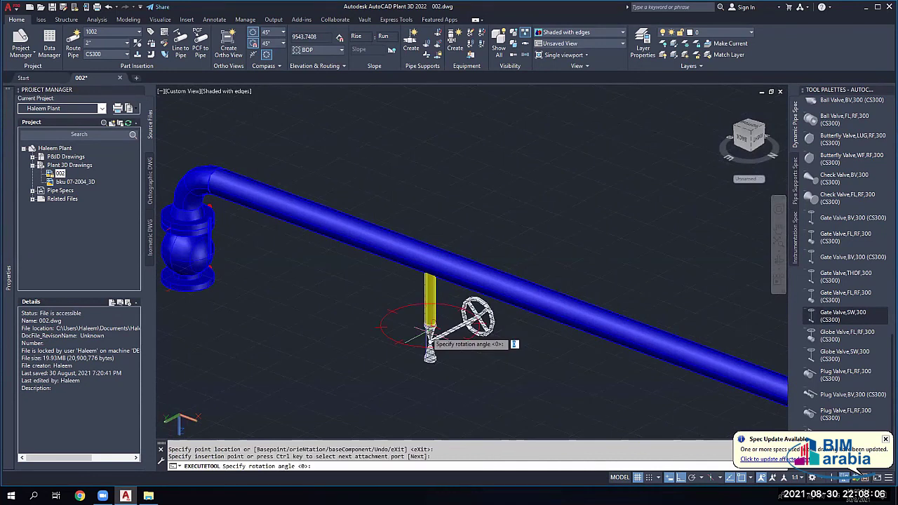
click(430, 351)
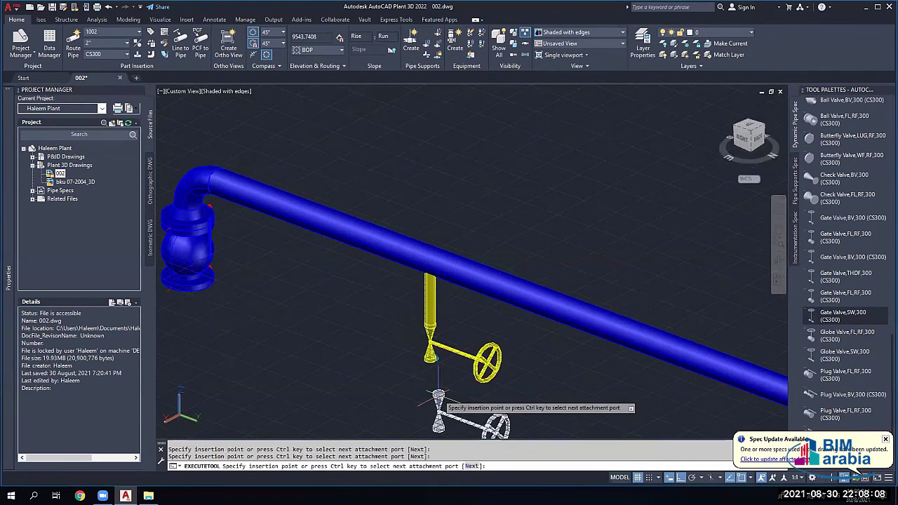
key(Escape)
Step: Grip-move the yellow gate valve higher up its branch pipe
scroll(421, 294, down, 2)
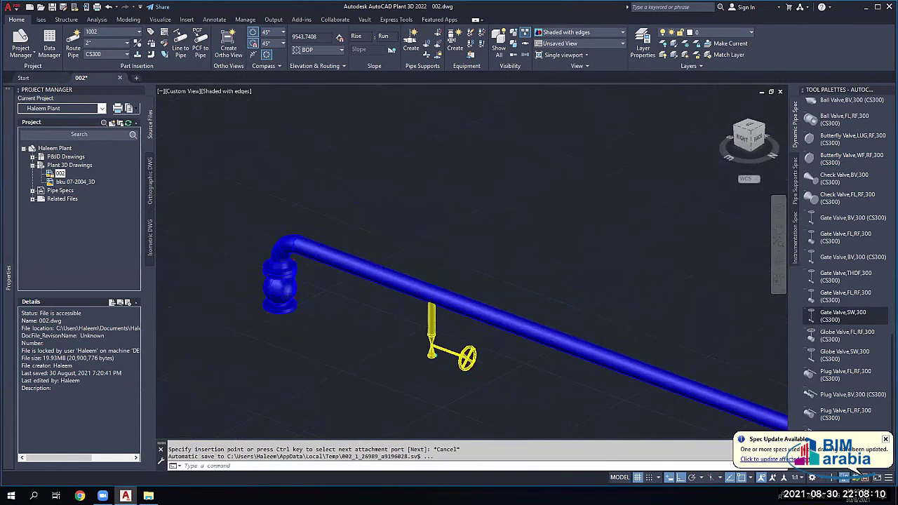
scroll(421, 295, up, 1)
scroll(403, 261, up, 3)
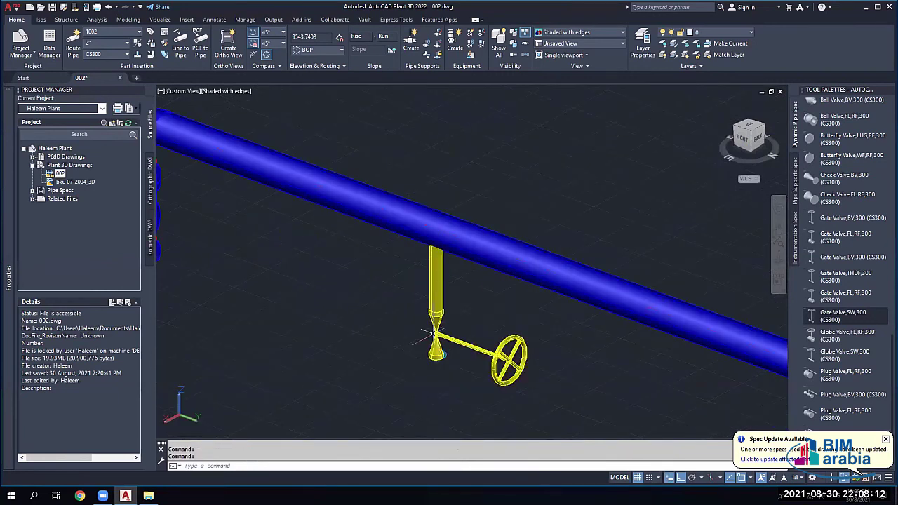
click(436, 288)
click(436, 313)
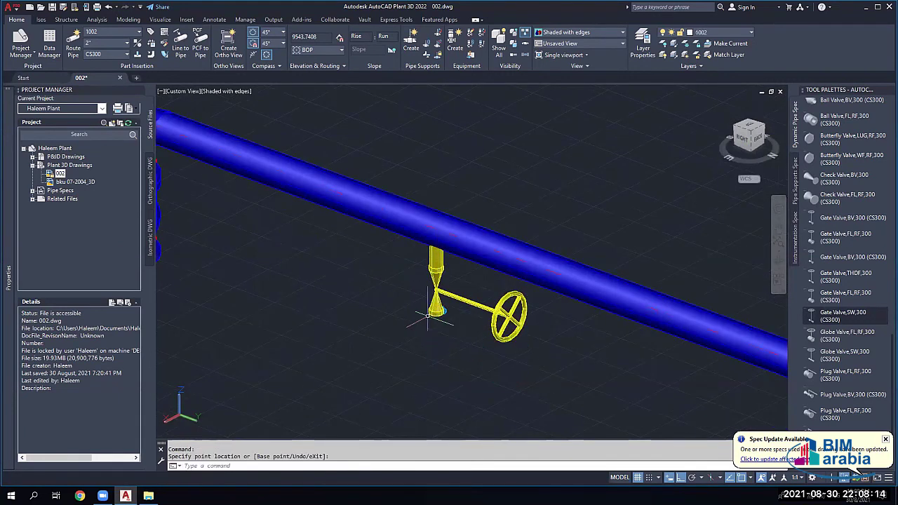
click(435, 268)
key(Escape)
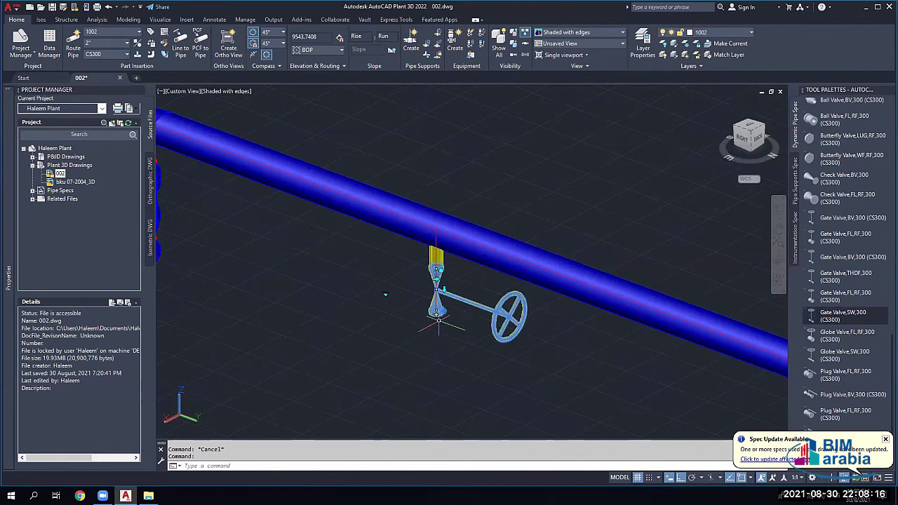
Step: Cancel an accidental pipe route and pick the Plug, Hex Head,THDM fitting
click(435, 313)
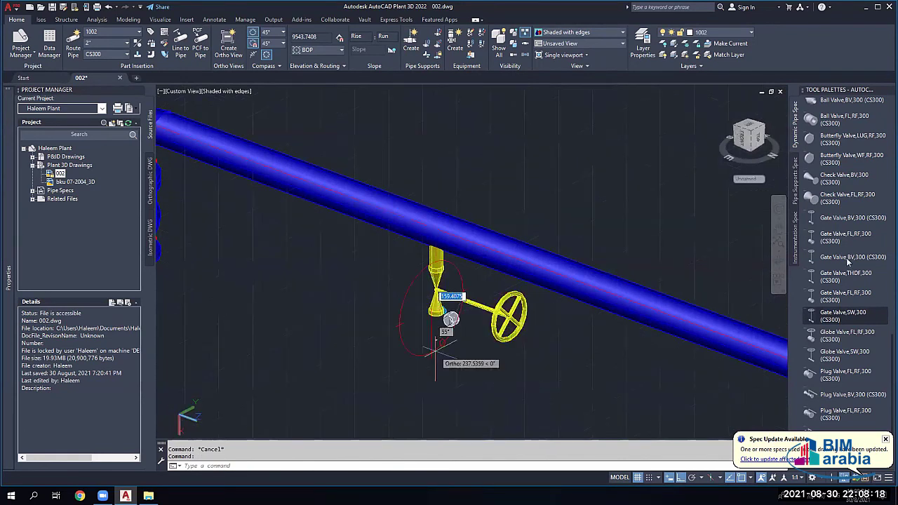
key(Escape)
scroll(835, 190, up, 5)
scroll(834, 189, up, 3)
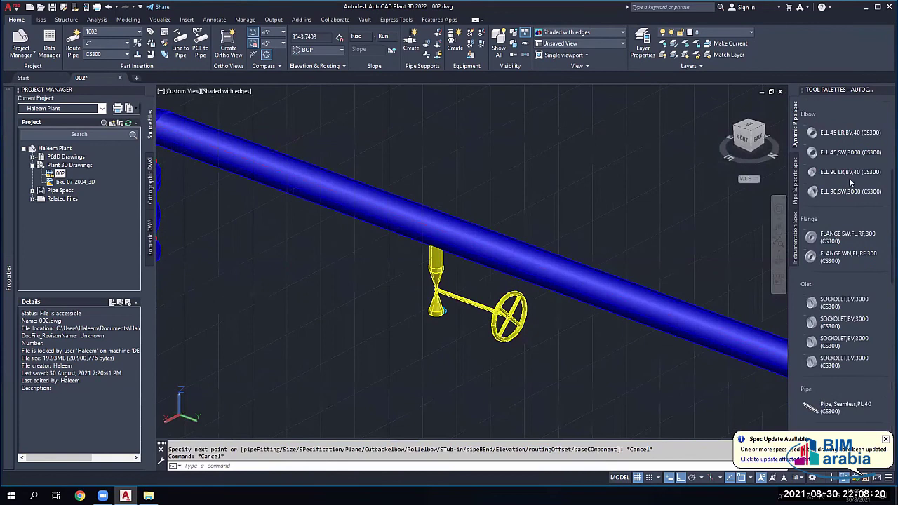
scroll(836, 320, down, 3)
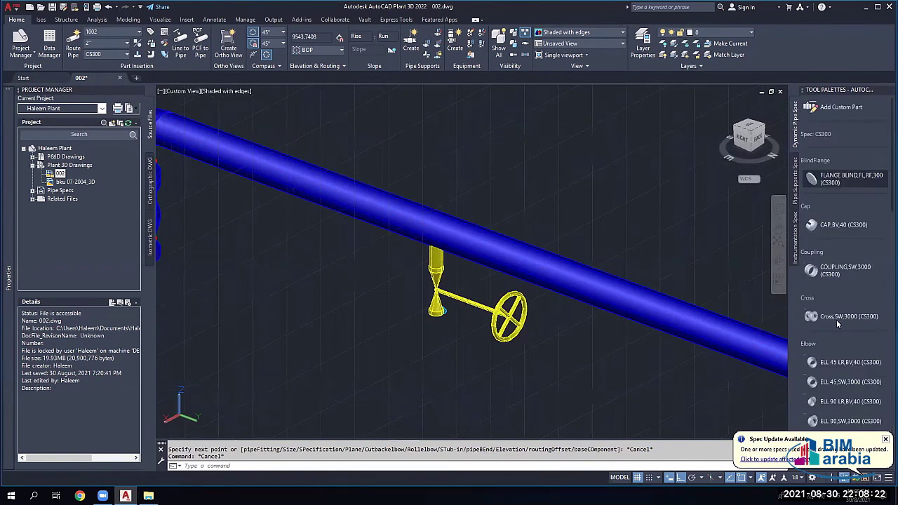
scroll(834, 232, up, 2)
scroll(843, 286, down, 5)
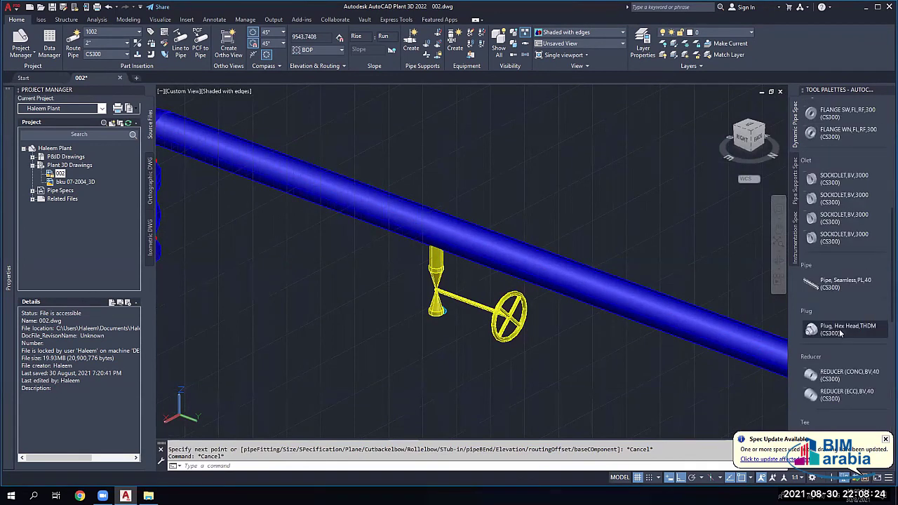
click(841, 331)
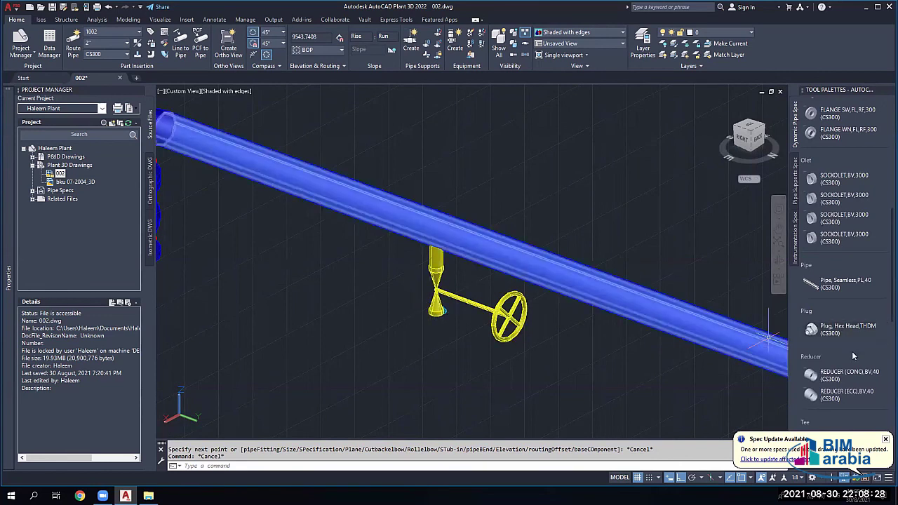
scroll(852, 351, down, 3)
scroll(853, 356, down, 9)
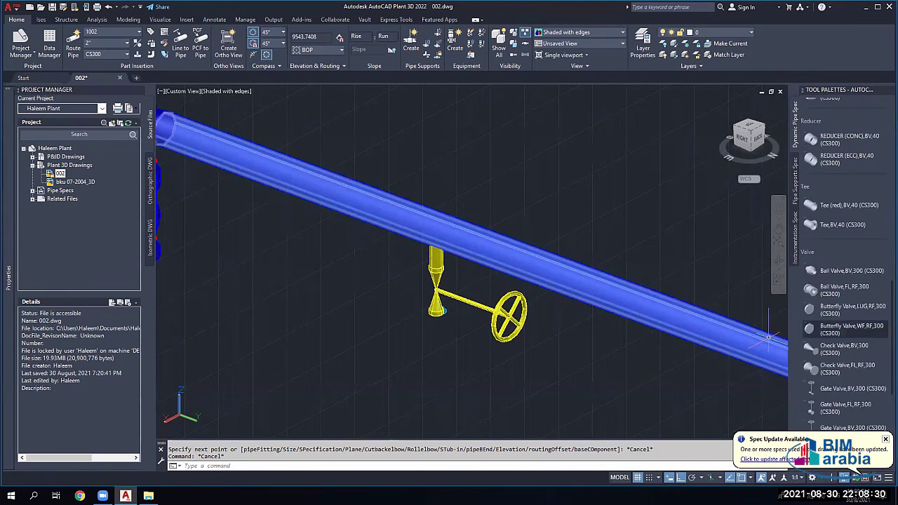
Step: Attach a CAP,BV,40 cap at 0 rotation to the yellow valve's bottom port
click(436, 293)
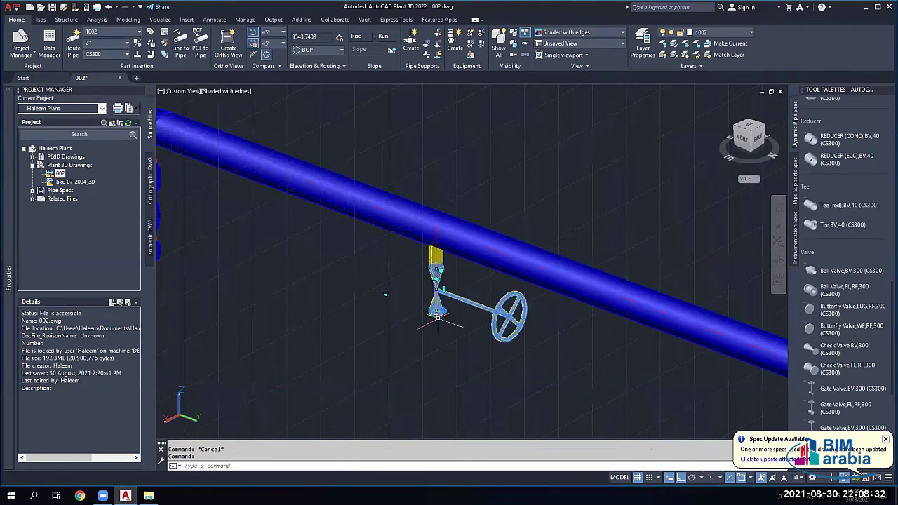
click(436, 310)
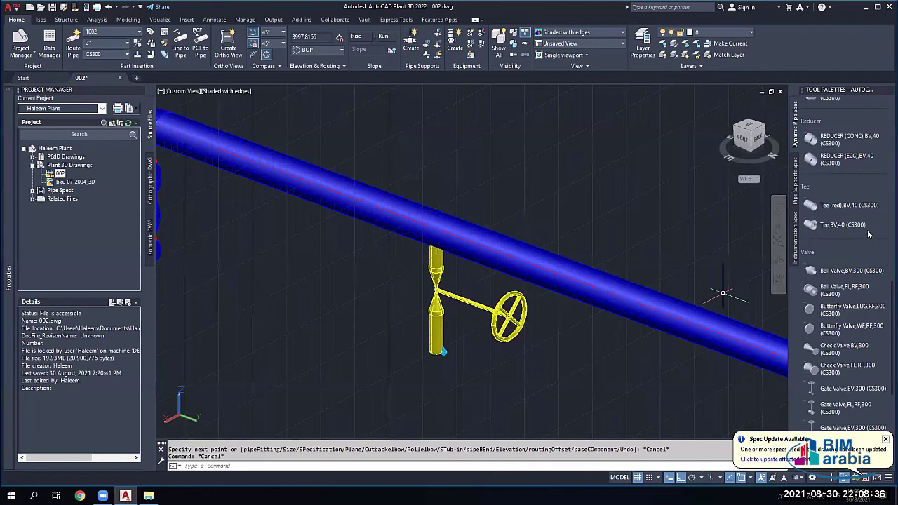
scroll(868, 234, up, 6)
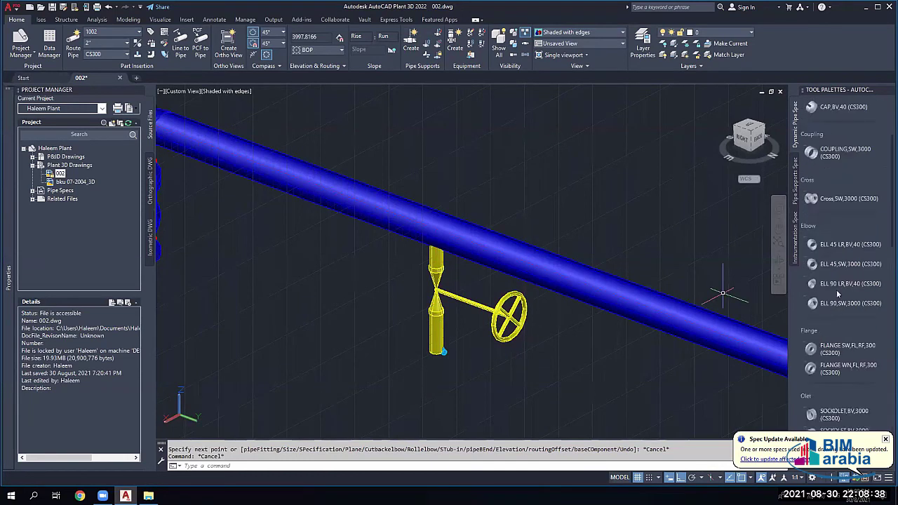
scroll(829, 221, up, 3)
click(830, 225)
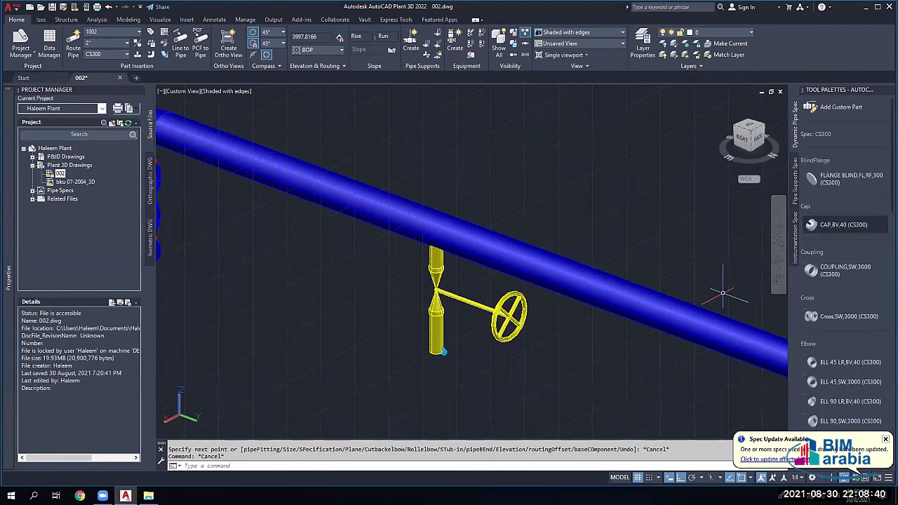
click(441, 352)
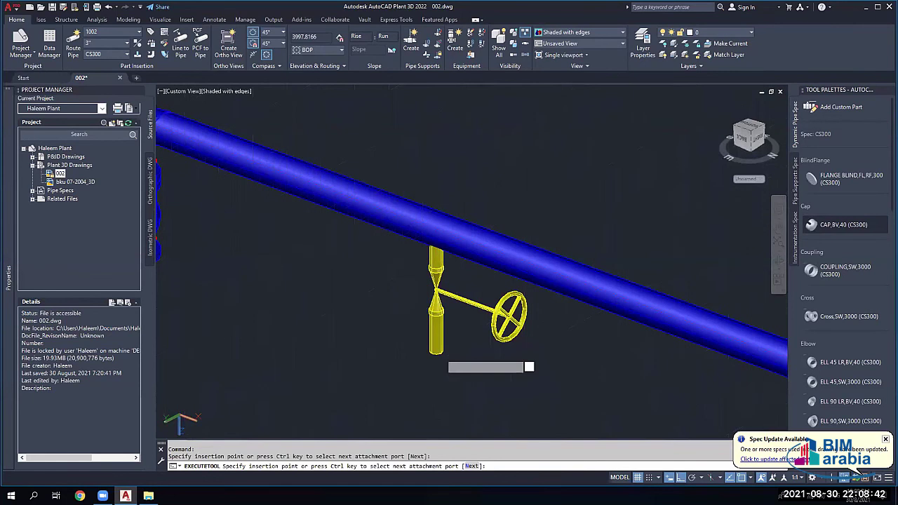
key(Return)
key(Escape)
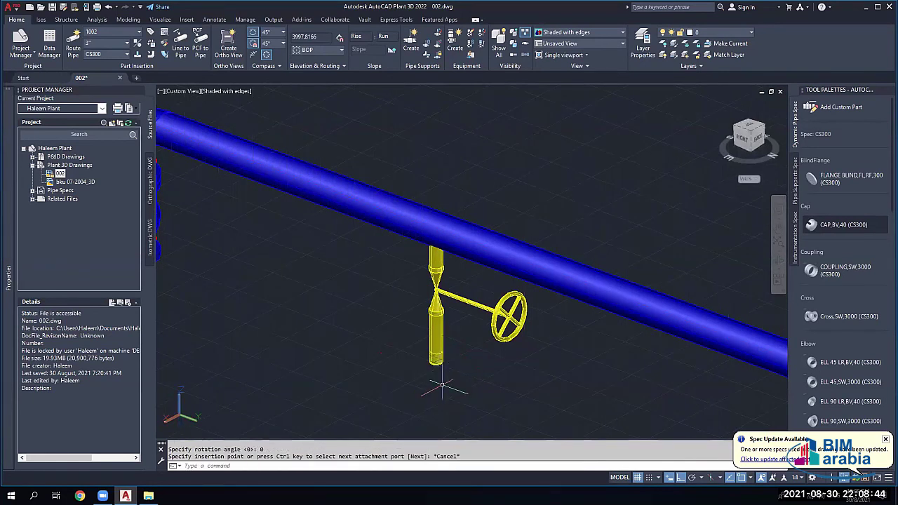
scroll(442, 386, down, 5)
scroll(428, 376, up, 2)
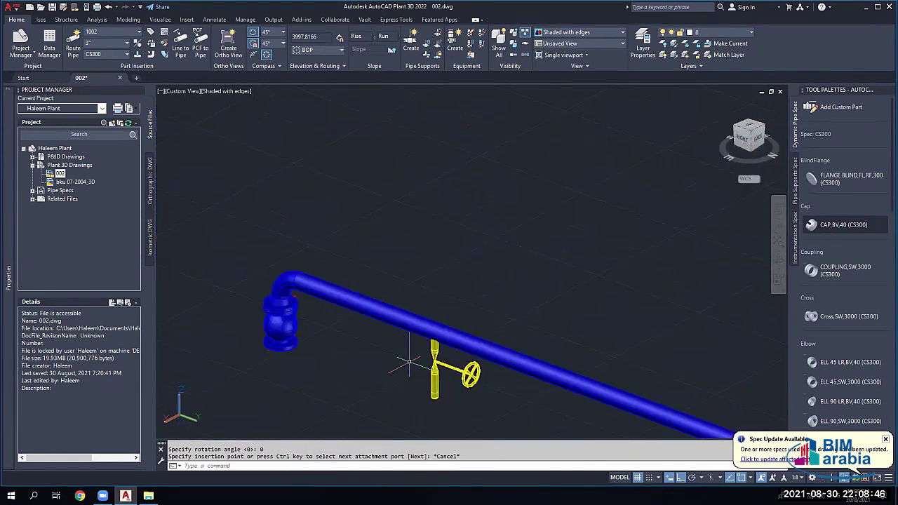
scroll(411, 361, down, 3)
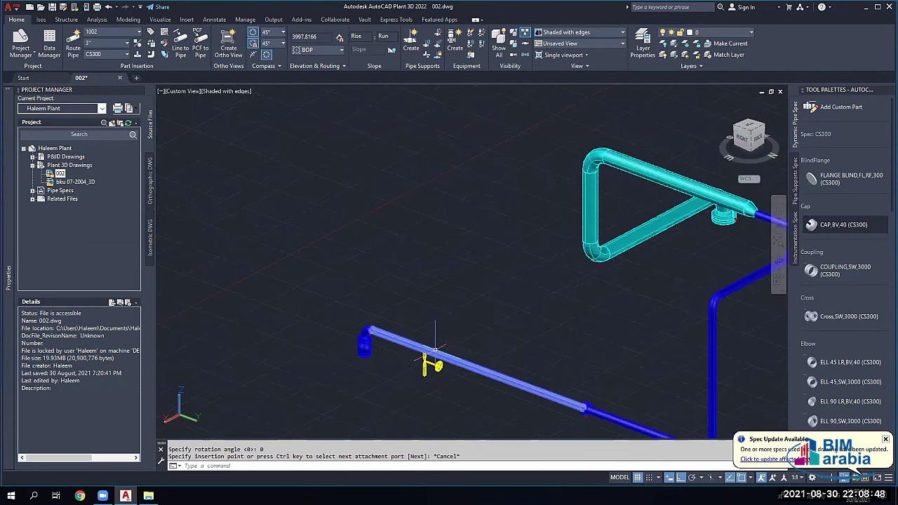
scroll(414, 333, up, 2)
scroll(404, 324, up, 1)
Step: Delete the yellow valve, then undo to restore it
click(413, 325)
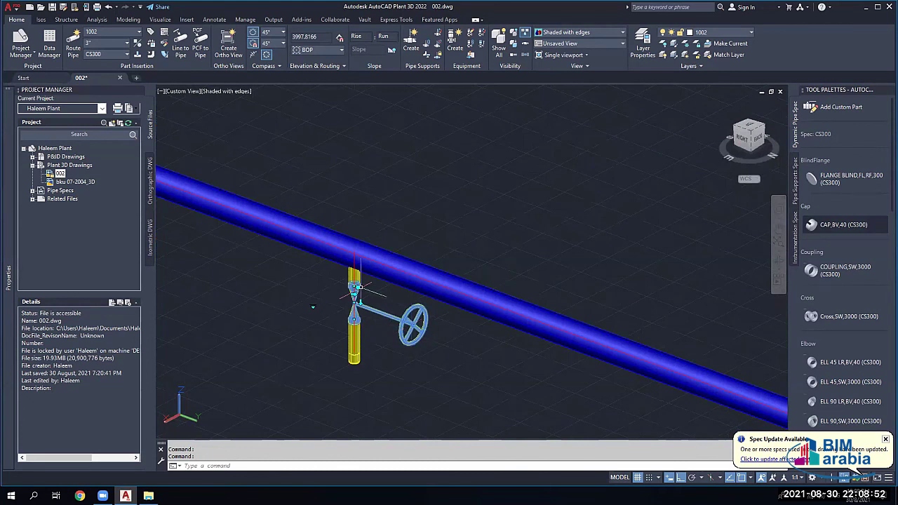
key(Delete)
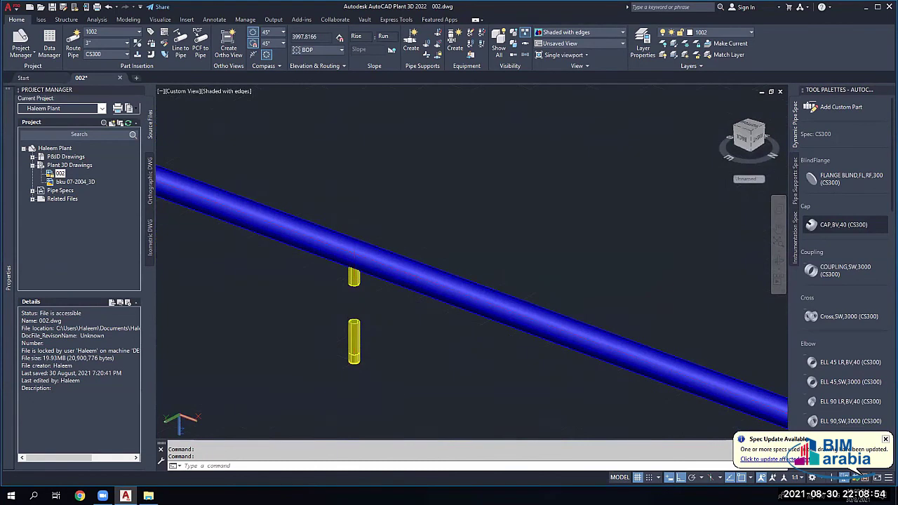
key(ctrl+z)
shift+middle_drag(354, 295, 330, 322)
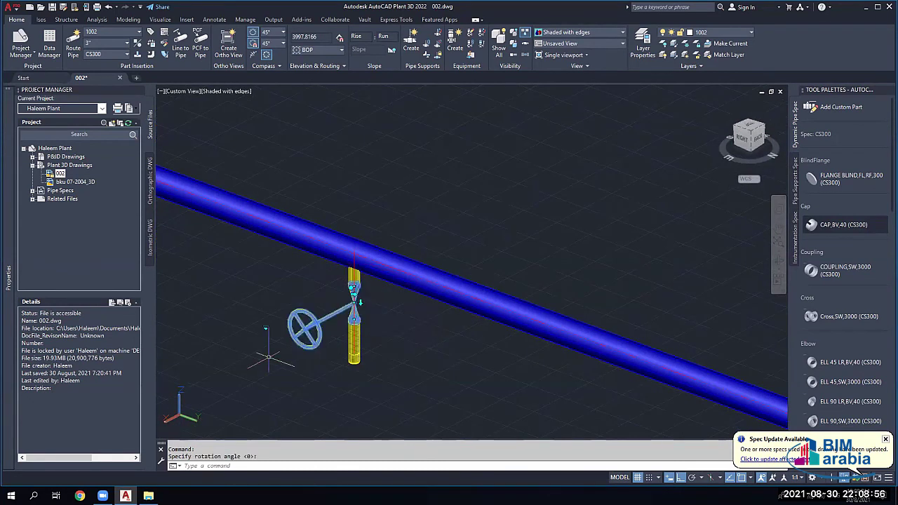
key(Escape)
key(Escape)
scroll(331, 325, down, 2)
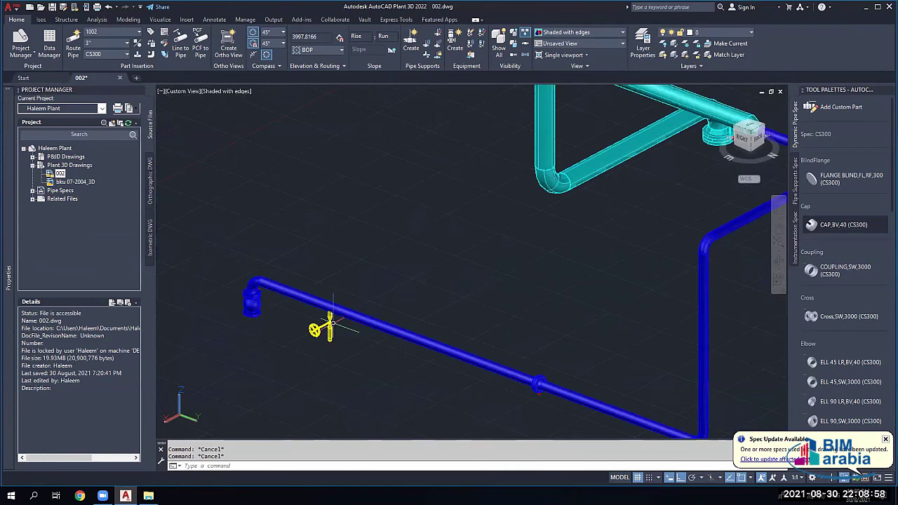
scroll(330, 325, down, 3)
shift+middle_drag(554, 279, 601, 245)
scroll(477, 231, up, 5)
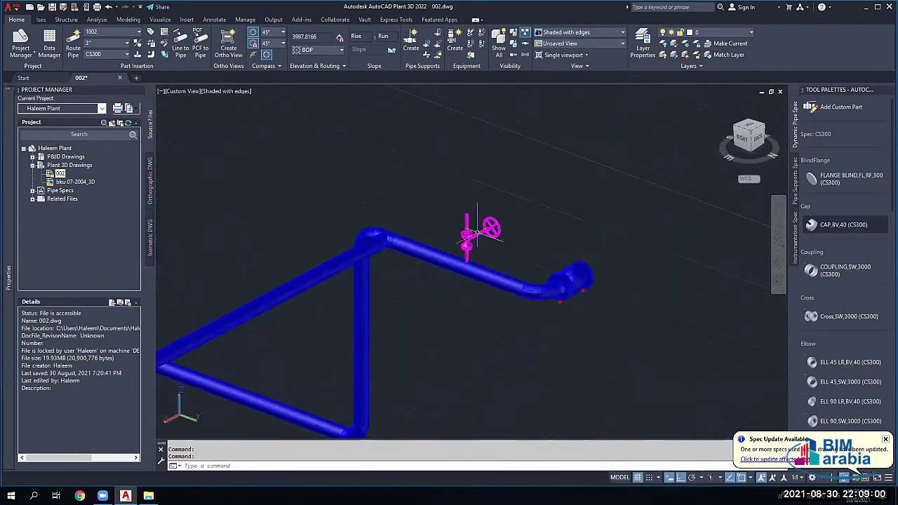
scroll(478, 231, up, 2)
scroll(472, 245, up, 3)
Step: Move the magenta gate valve 100 units along its vertical pipe
click(475, 249)
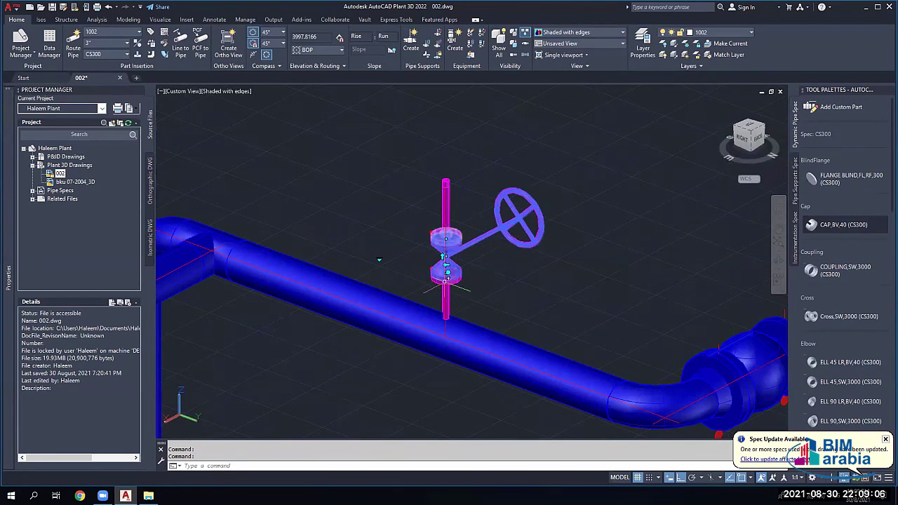
scroll(379, 260, up, 1)
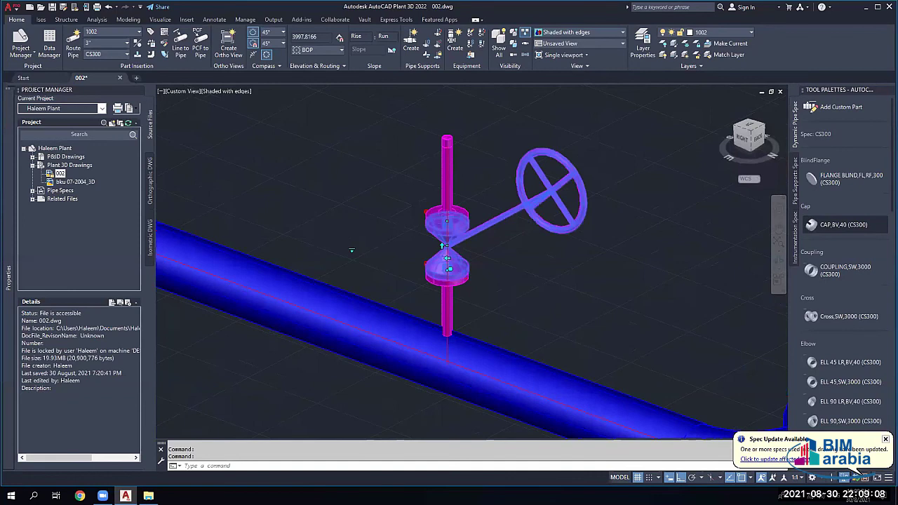
scroll(449, 268, up, 2)
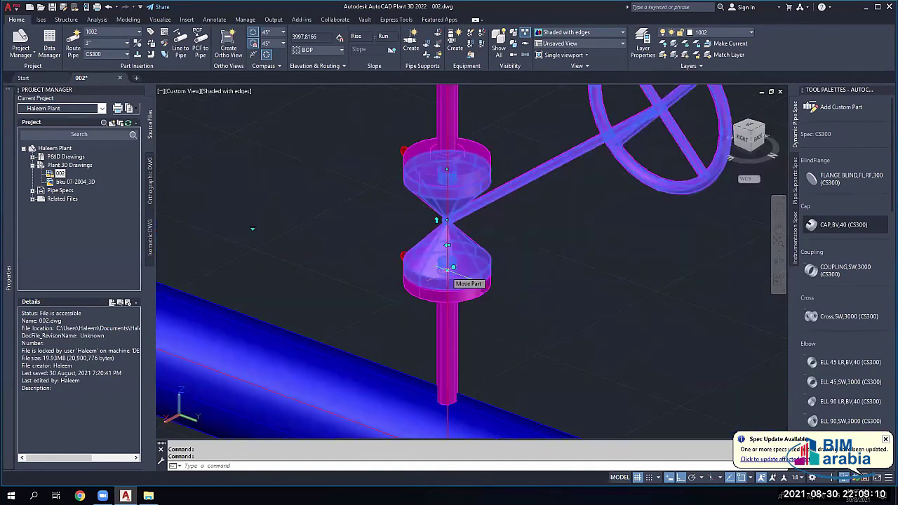
click(453, 267)
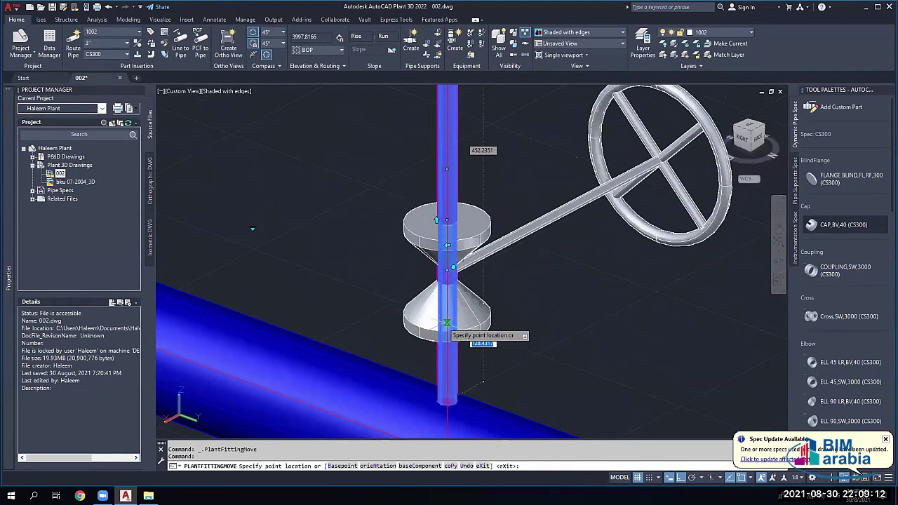
scroll(447, 323, down, 5)
key(Escape)
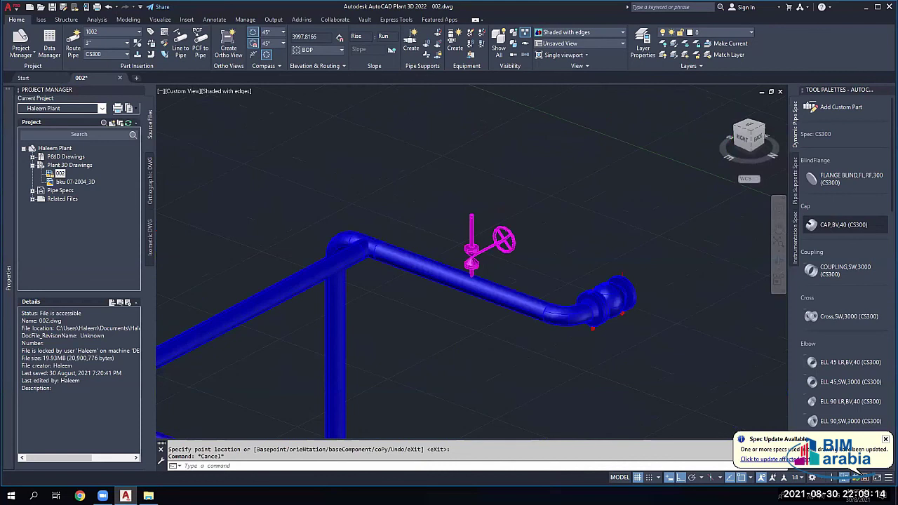
scroll(469, 270, up, 5)
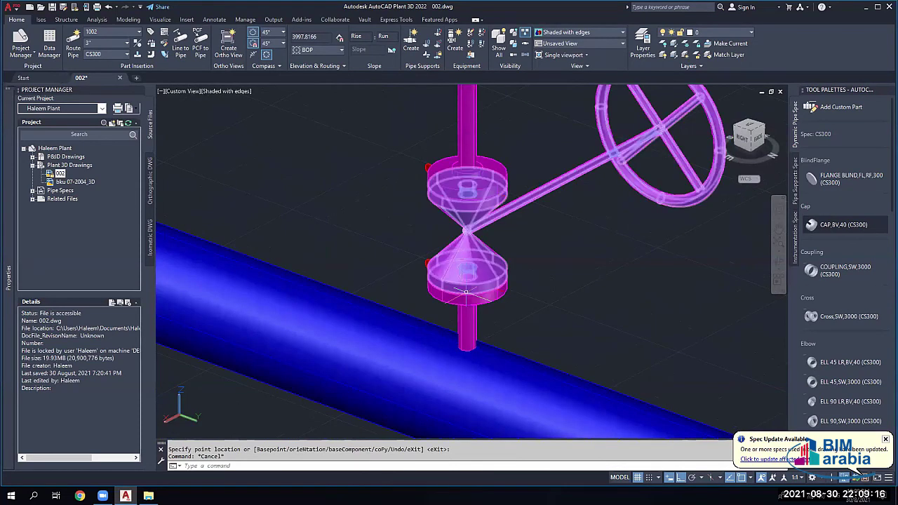
click(466, 291)
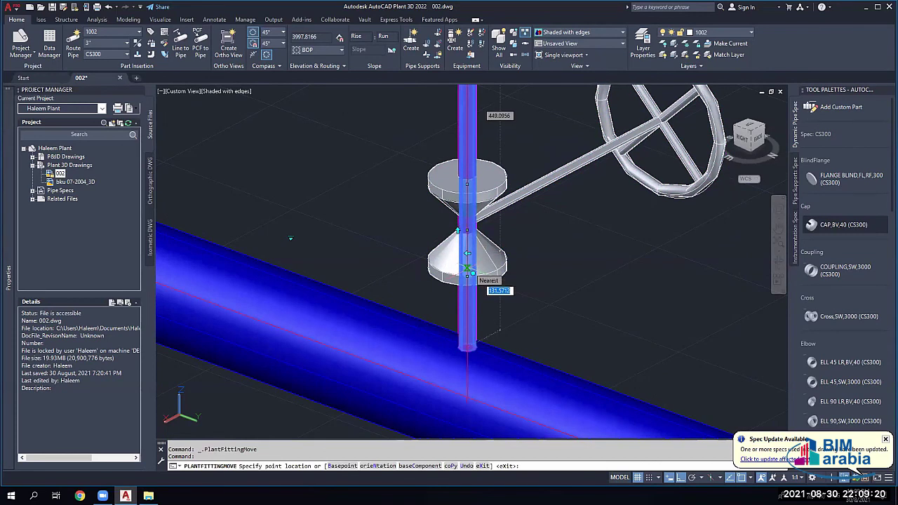
text(100)
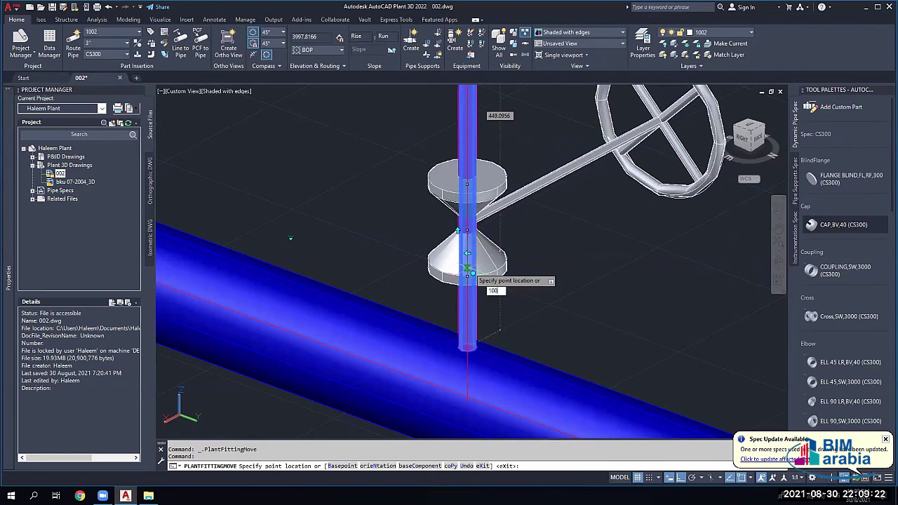
key(Return)
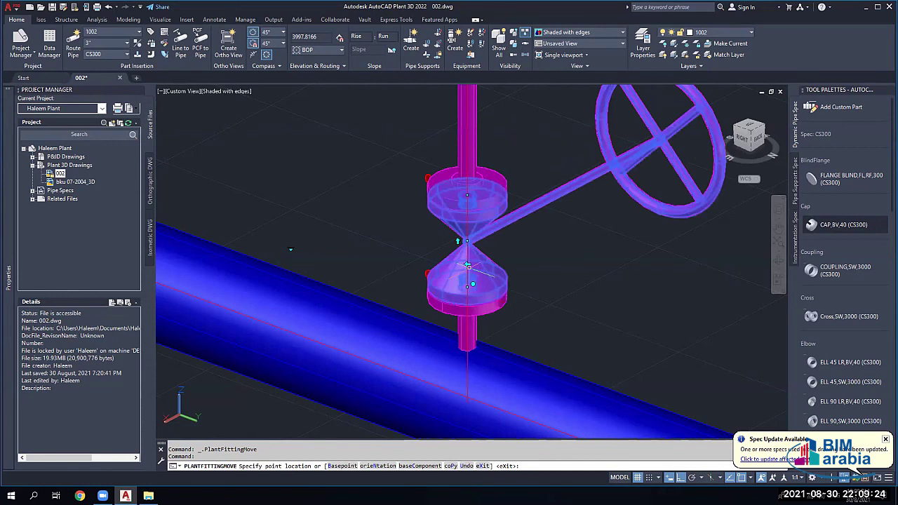
scroll(473, 342, down, 2)
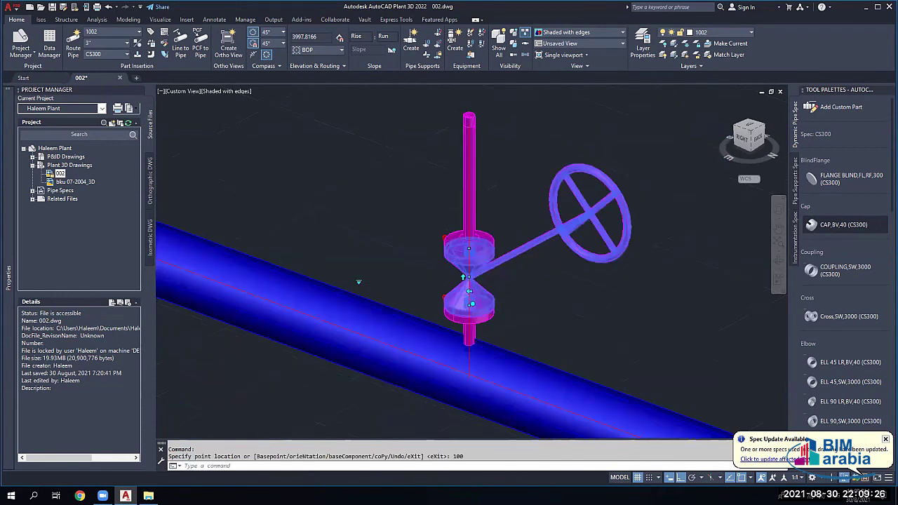
key(Escape)
key(Escape)
scroll(366, 309, down, 5)
scroll(373, 337, down, 3)
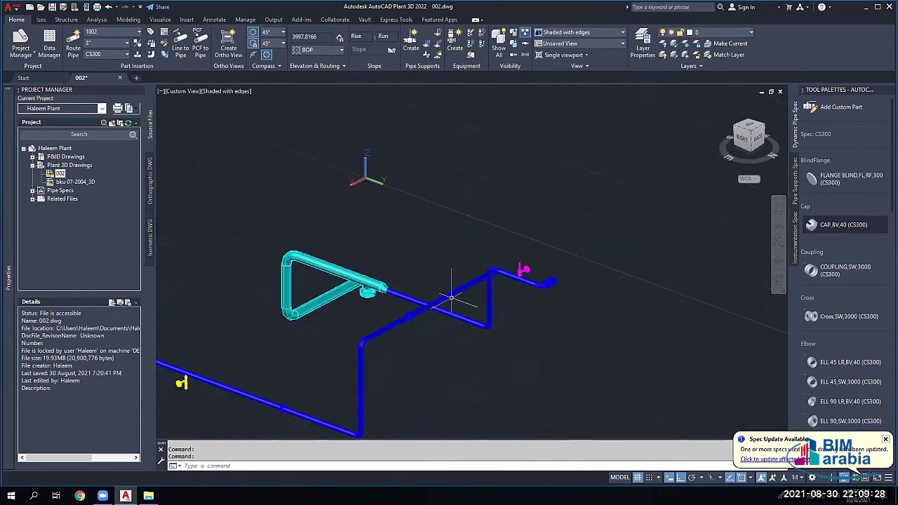
middle_drag(490, 171, 515, 157)
right_click(515, 158)
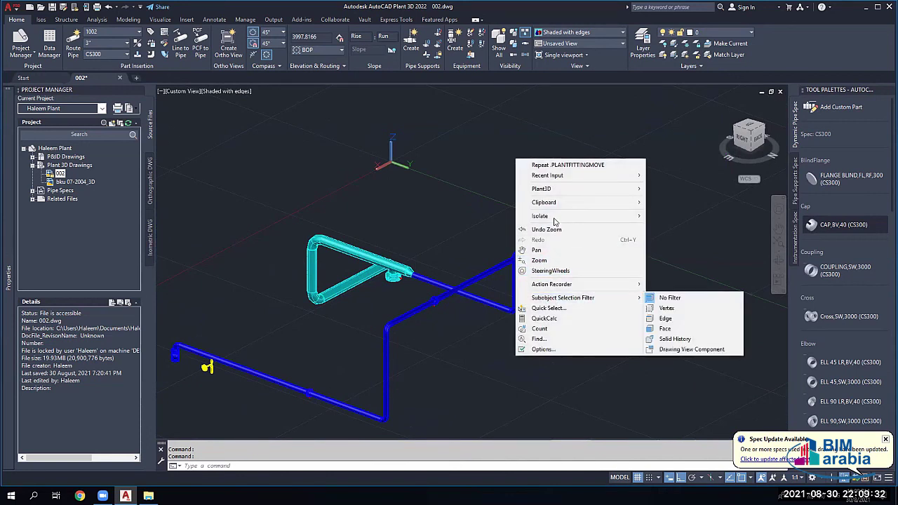
mouse_move(554, 219)
click(675, 239)
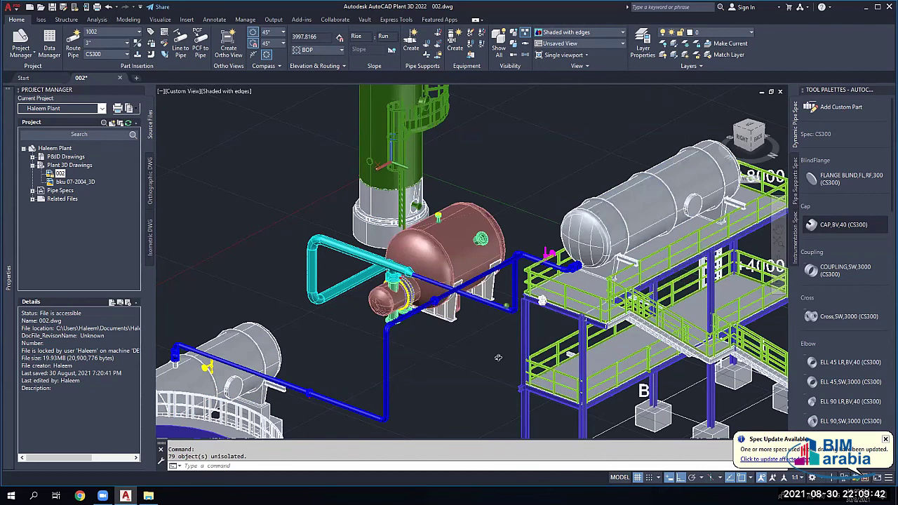
key(ctrl+z)
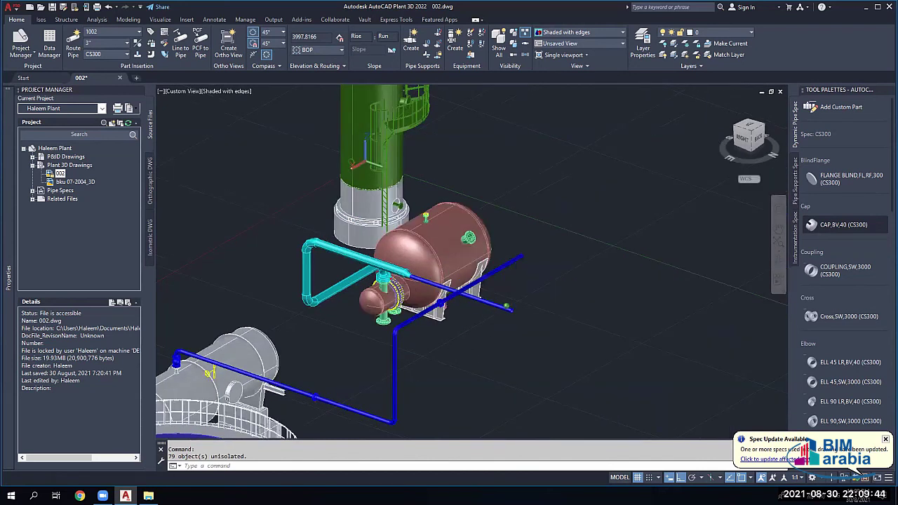
key(ctrl+z)
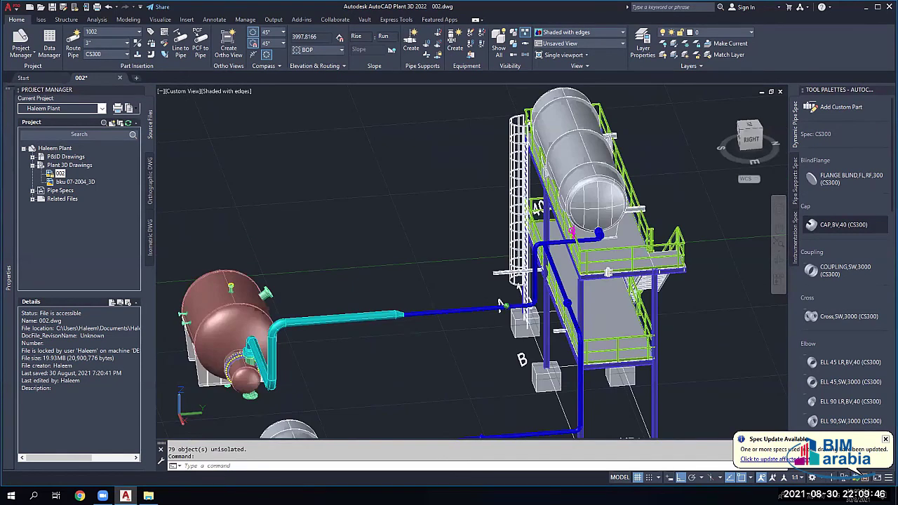
key(ctrl+z)
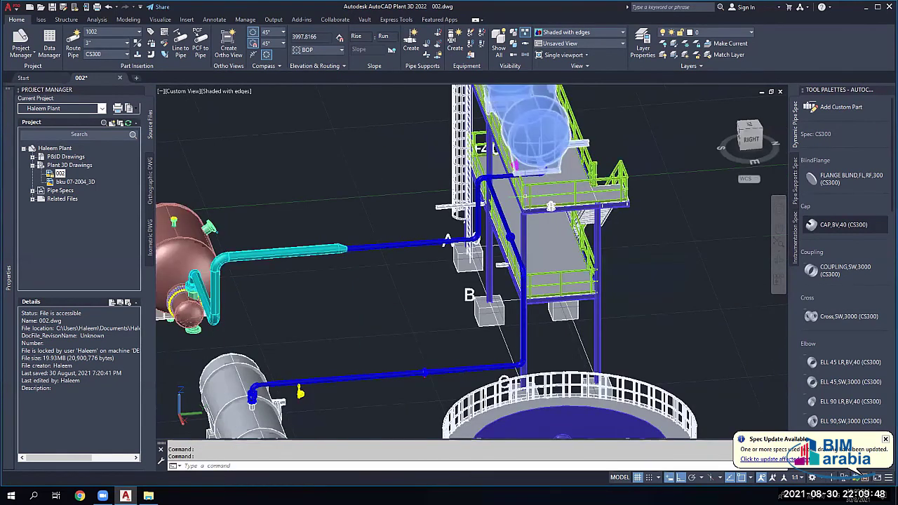
key(ctrl+z)
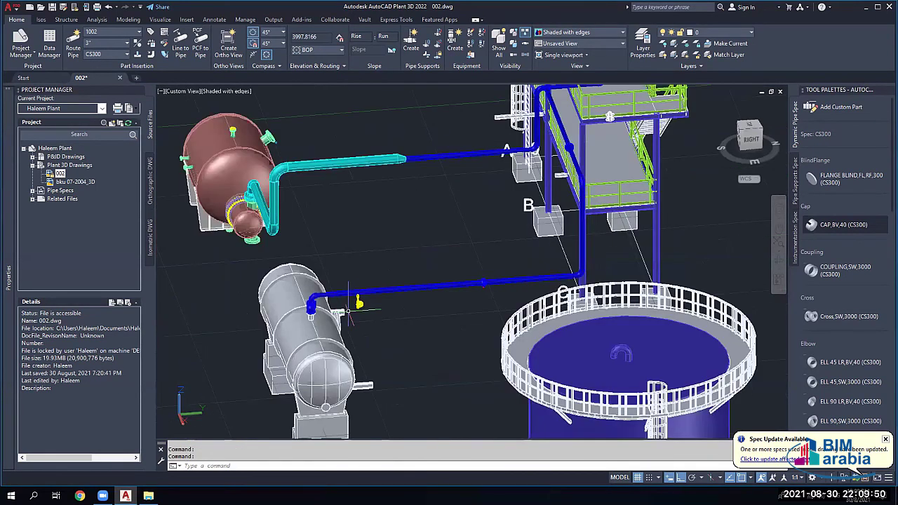
scroll(349, 308, up, 1)
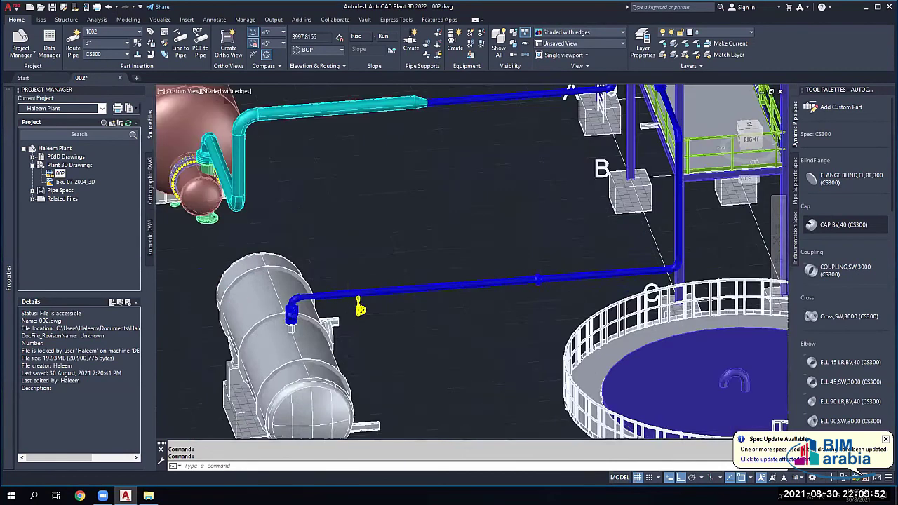
scroll(359, 303, up, 5)
scroll(359, 303, down, 5)
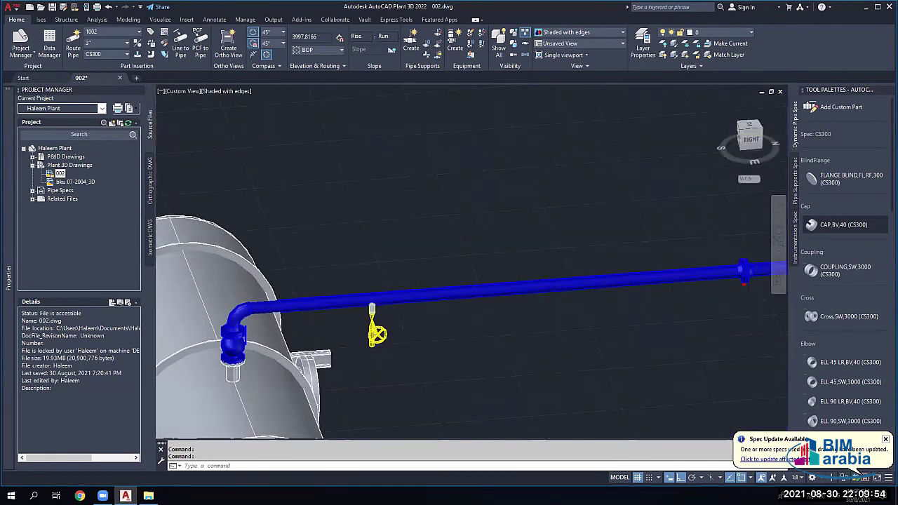
scroll(370, 309, down, 5)
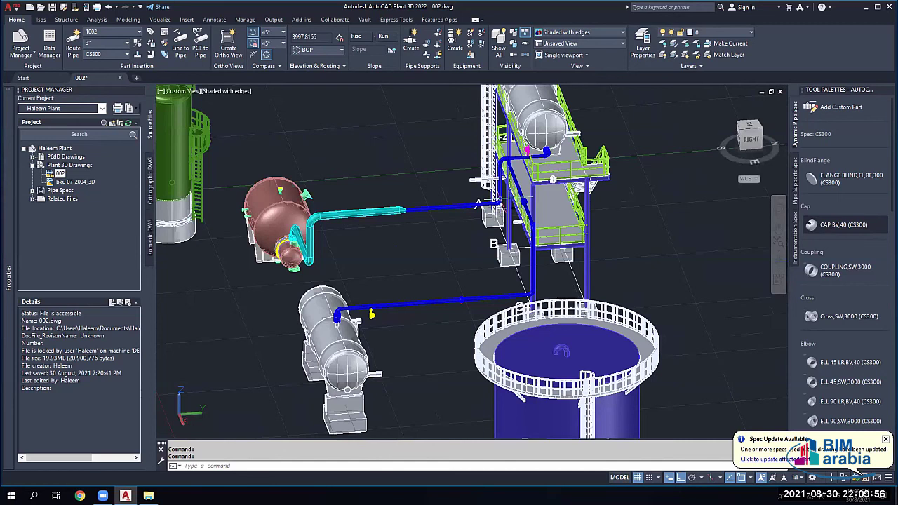
scroll(526, 147, up, 5)
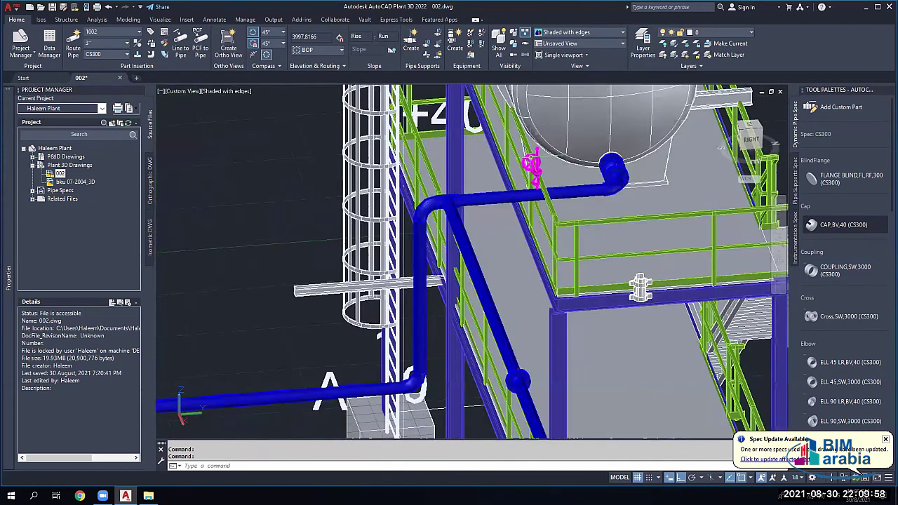
scroll(534, 184, up, 5)
key(Escape)
key(Escape)
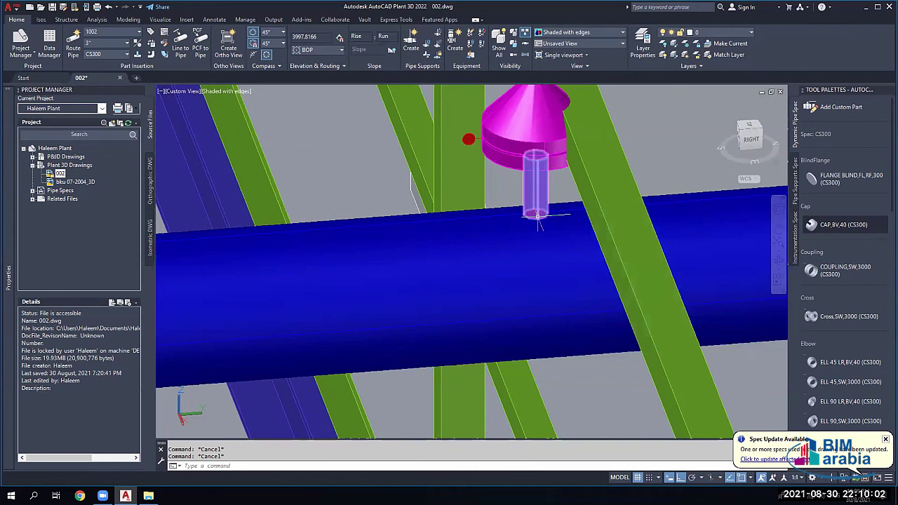
scroll(537, 216, down, 5)
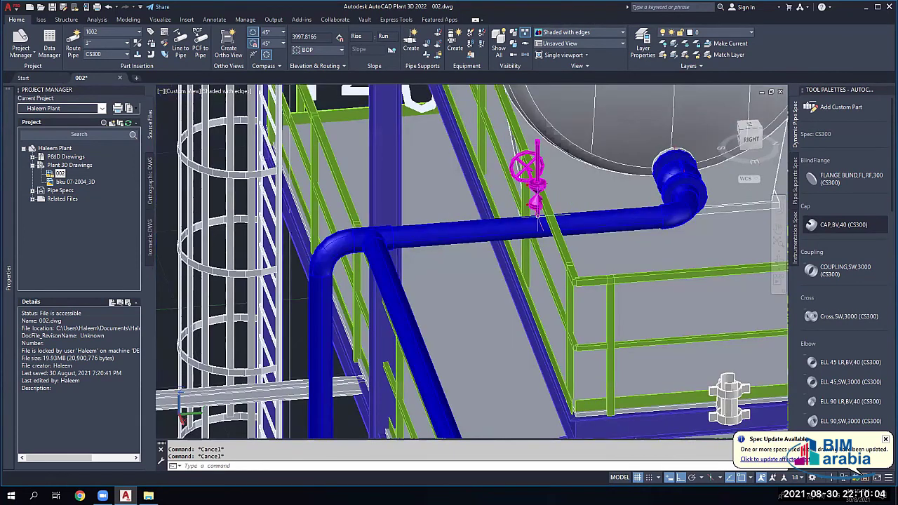
scroll(537, 216, down, 5)
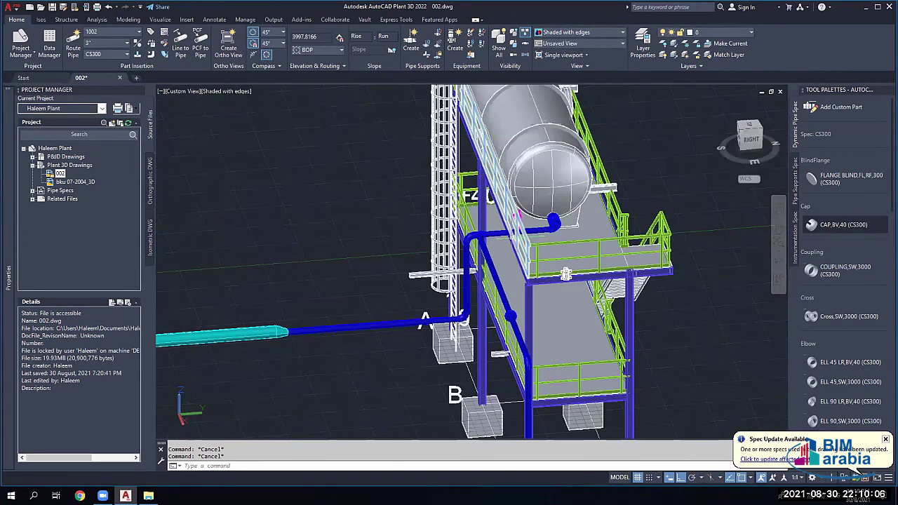
middle_drag(368, 312, 505, 302)
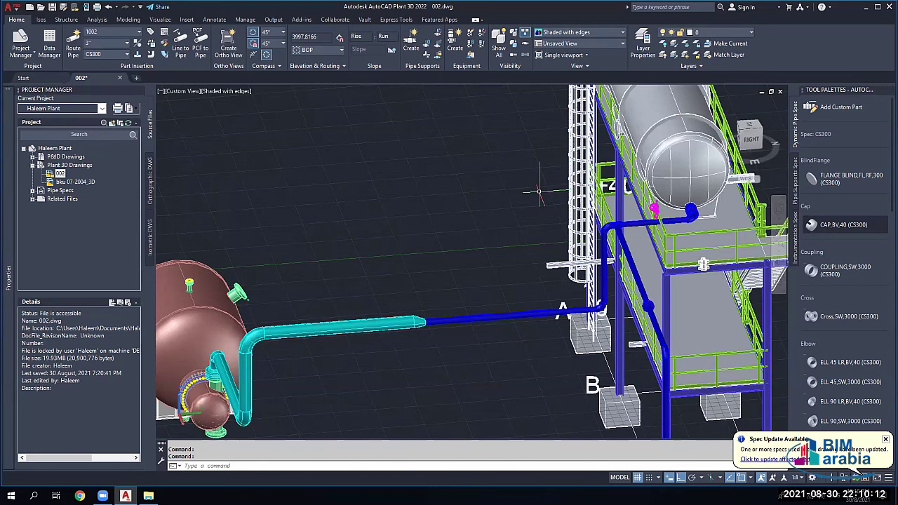
scroll(504, 240, down, 4)
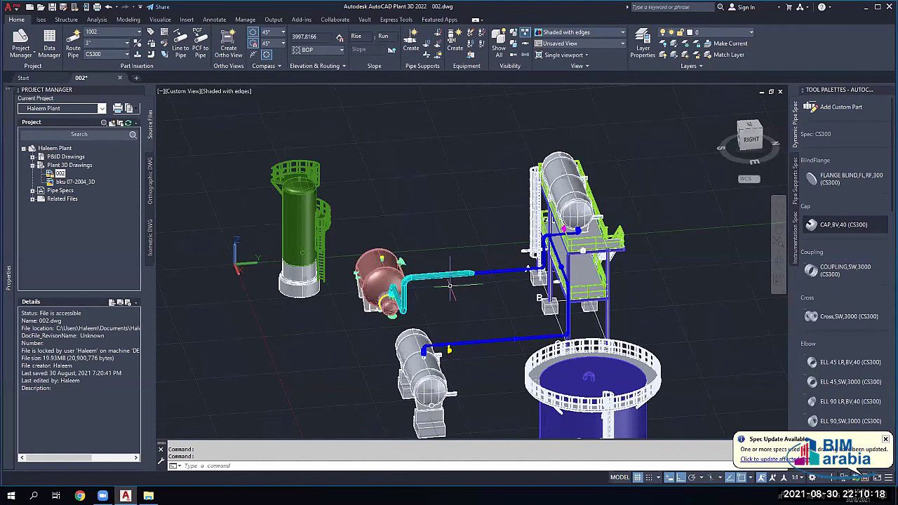
scroll(397, 260, up, 2)
scroll(397, 259, up, 2)
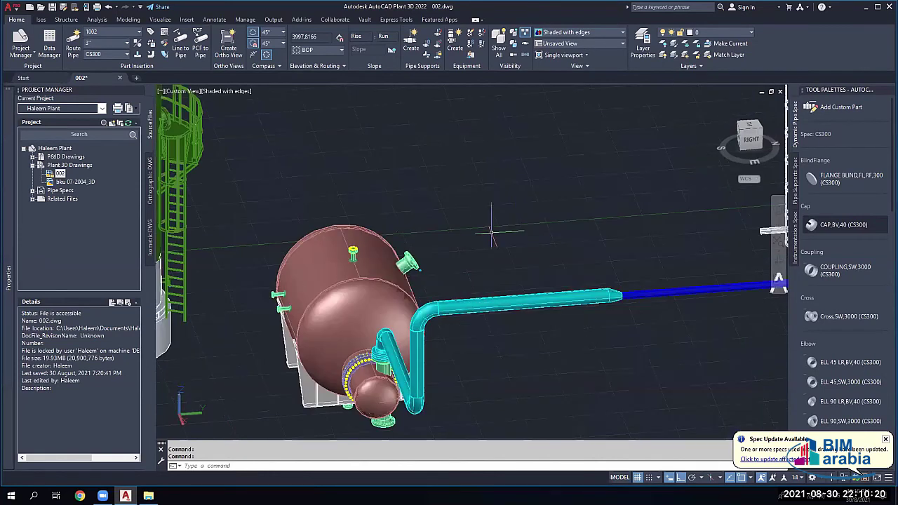
scroll(449, 253, down, 4)
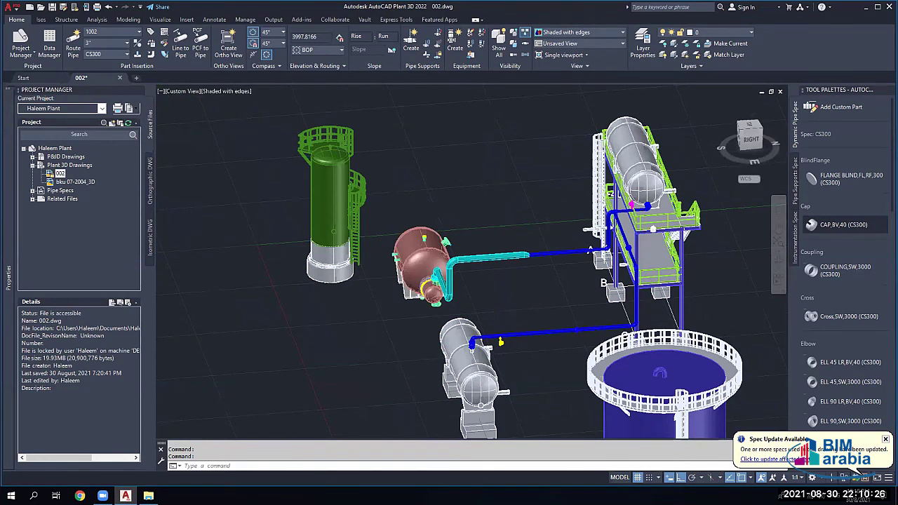
scroll(526, 336, up, 2)
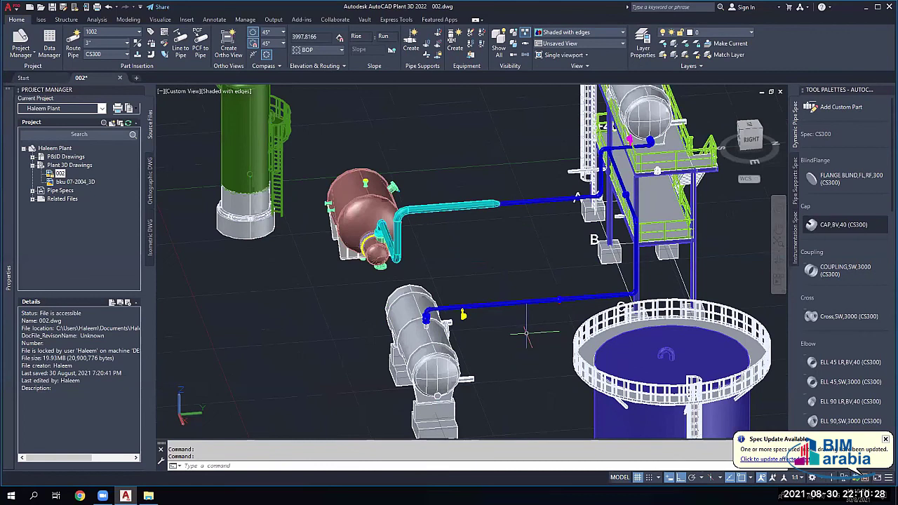
middle_drag(527, 336, 498, 228)
scroll(452, 369, up, 4)
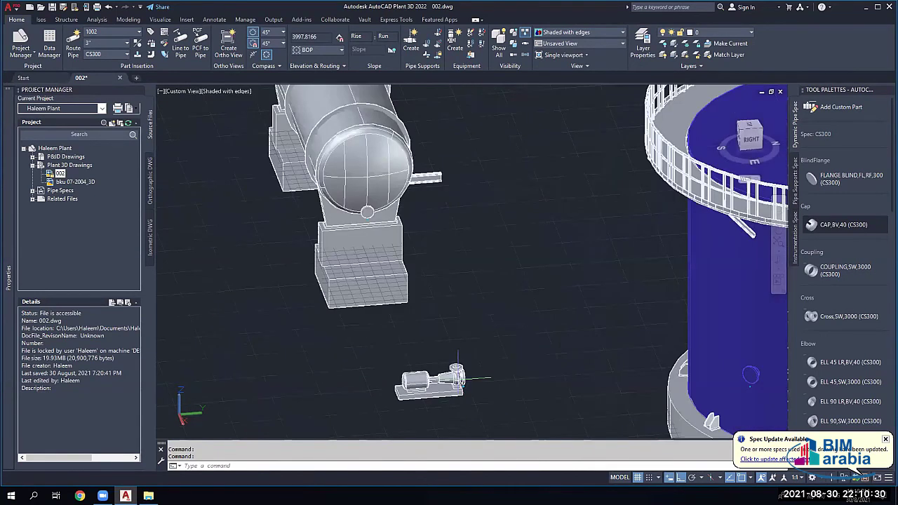
scroll(458, 375, down, 3)
scroll(579, 360, down, 4)
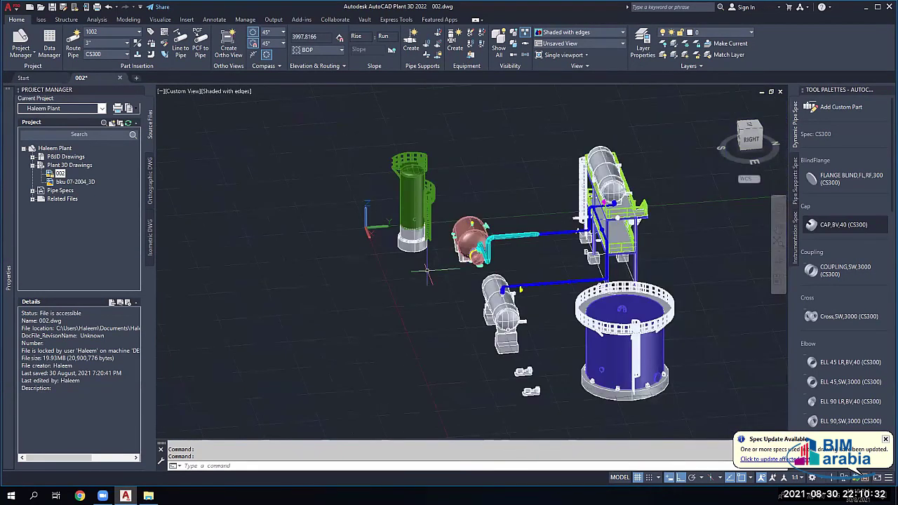
middle_drag(491, 261, 355, 248)
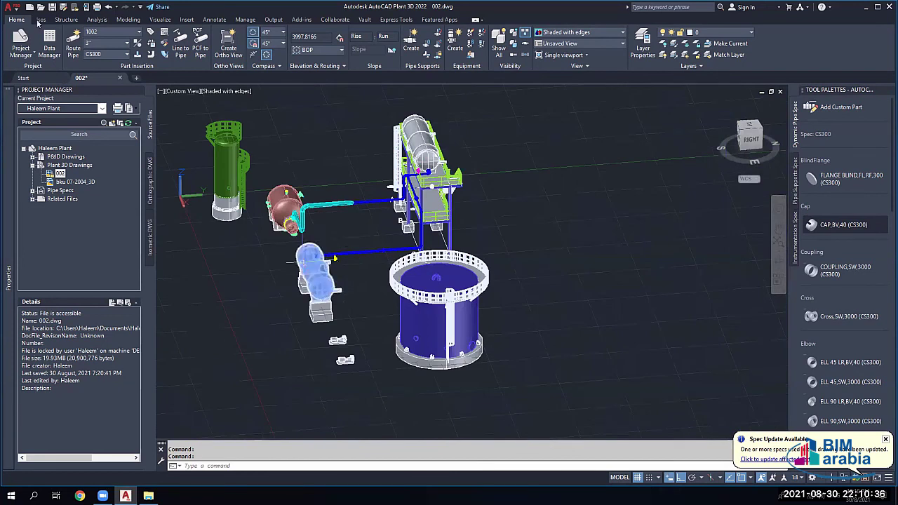
key(alt+i)
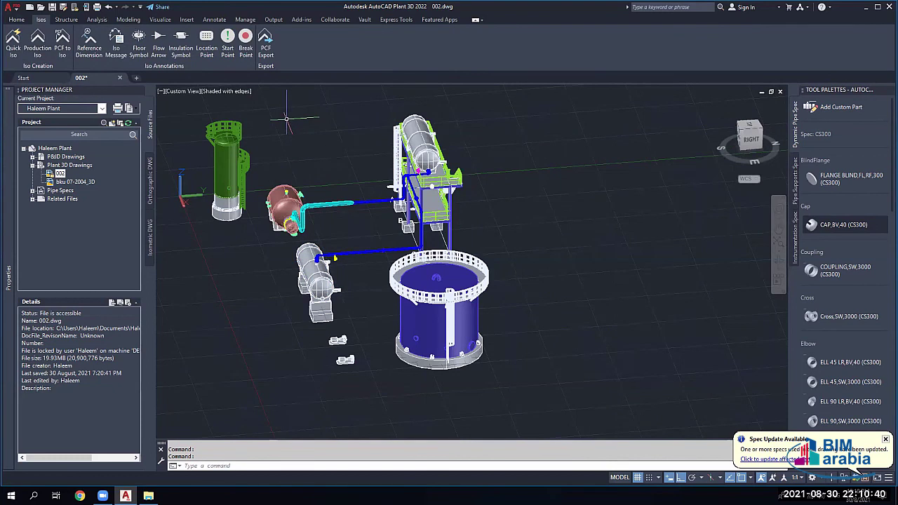
scroll(324, 266, up, 3)
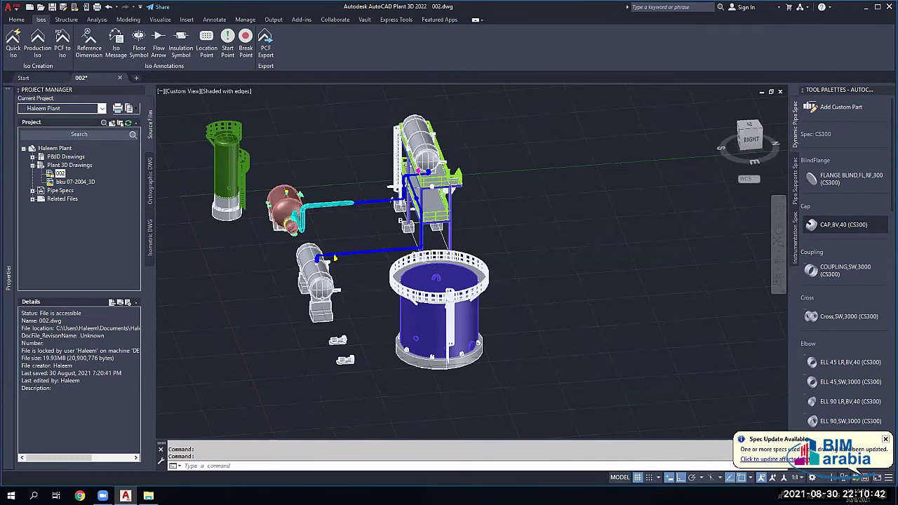
scroll(337, 254, up, 10)
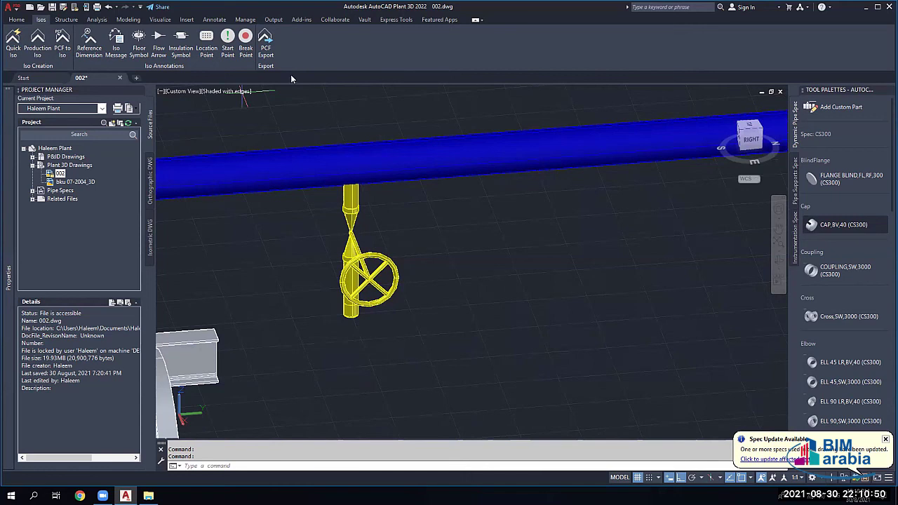
click(16, 20)
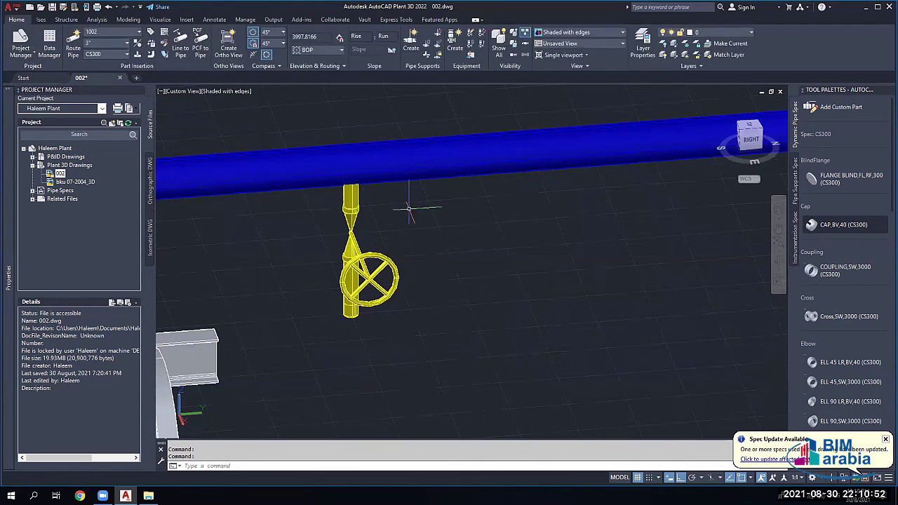
scroll(411, 202, up, 2)
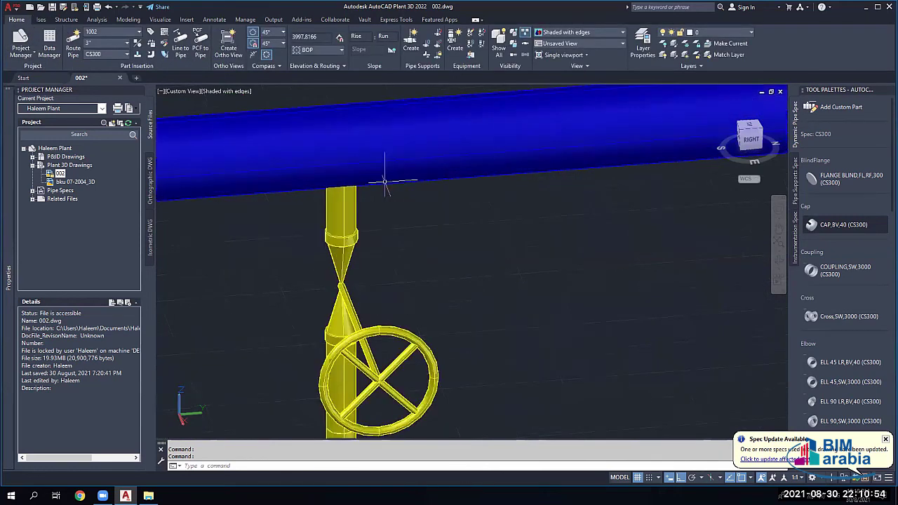
scroll(393, 190, down, 3)
middle_drag(358, 186, 462, 203)
scroll(460, 202, up, 3)
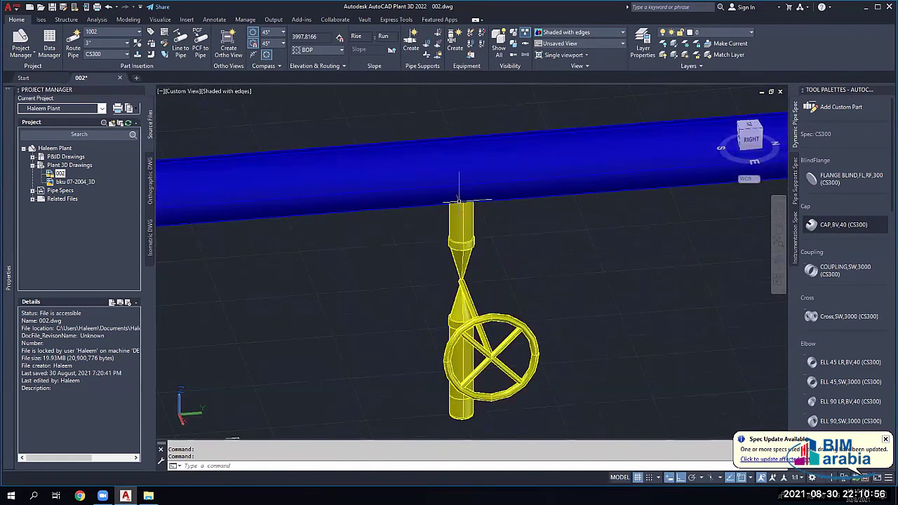
click(459, 177)
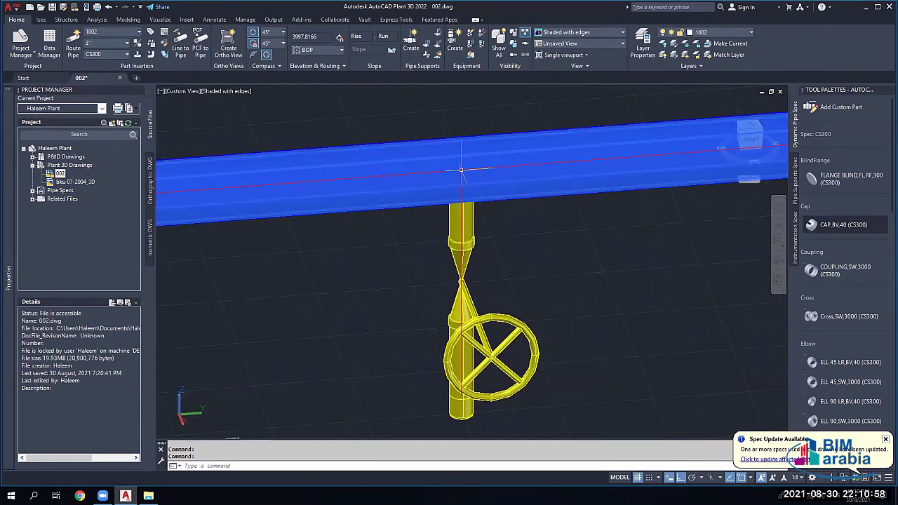
click(461, 220)
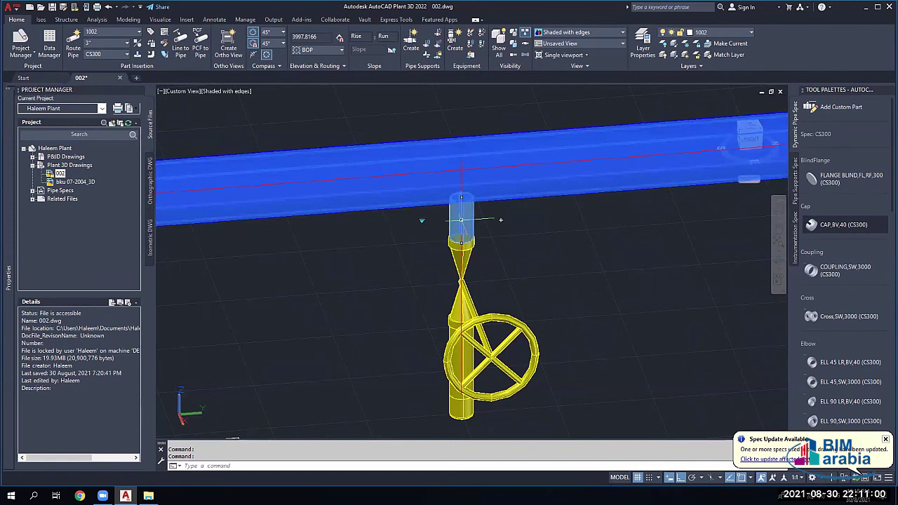
key(Escape)
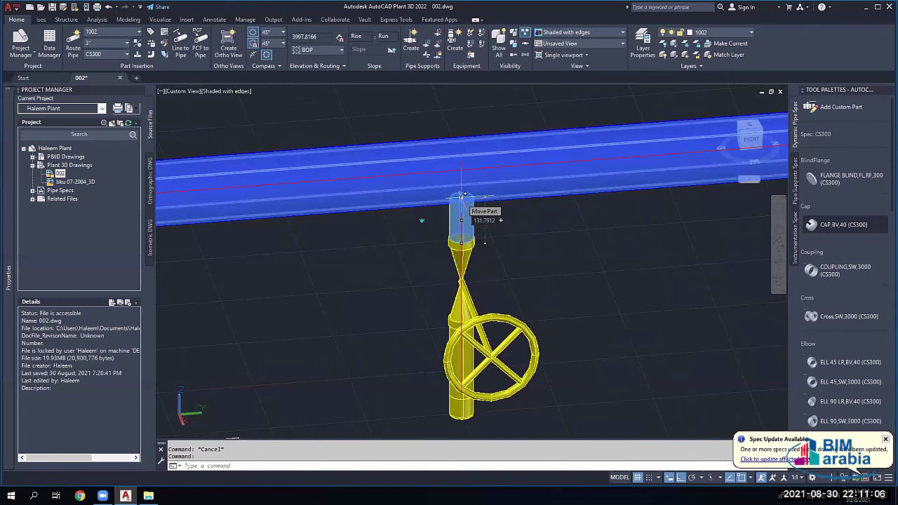
click(461, 195)
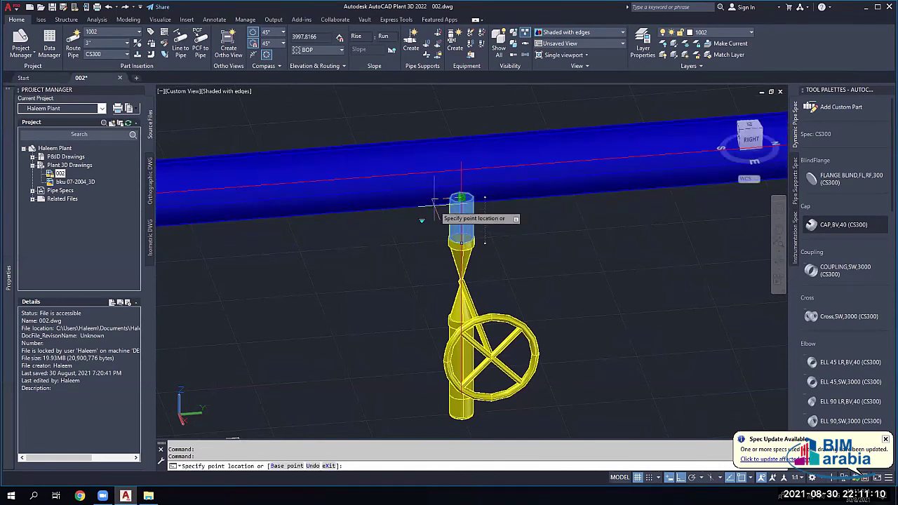
key(Escape)
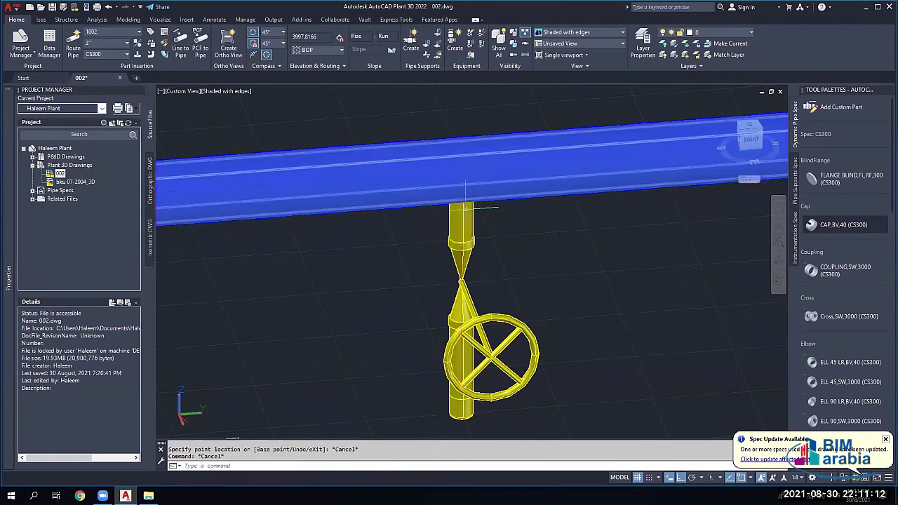
Step: Try a reinforcing pad on the branch stub, then orbit around the vessel and plant
right_click(462, 202)
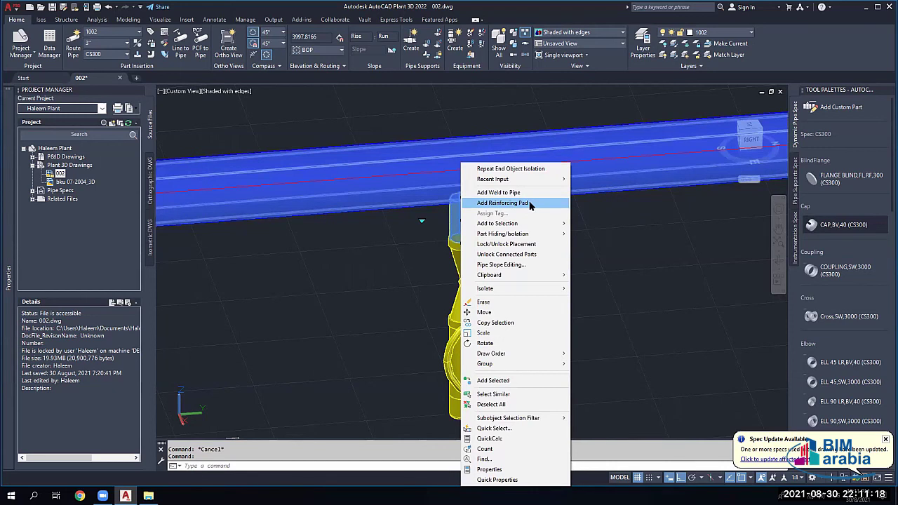
click(527, 202)
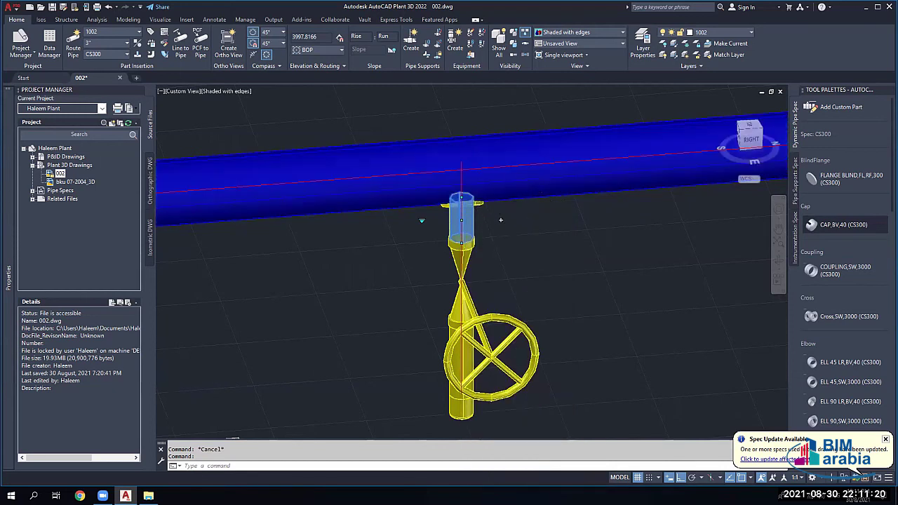
scroll(478, 208, up, 3)
shift+middle_drag(477, 207, 491, 144)
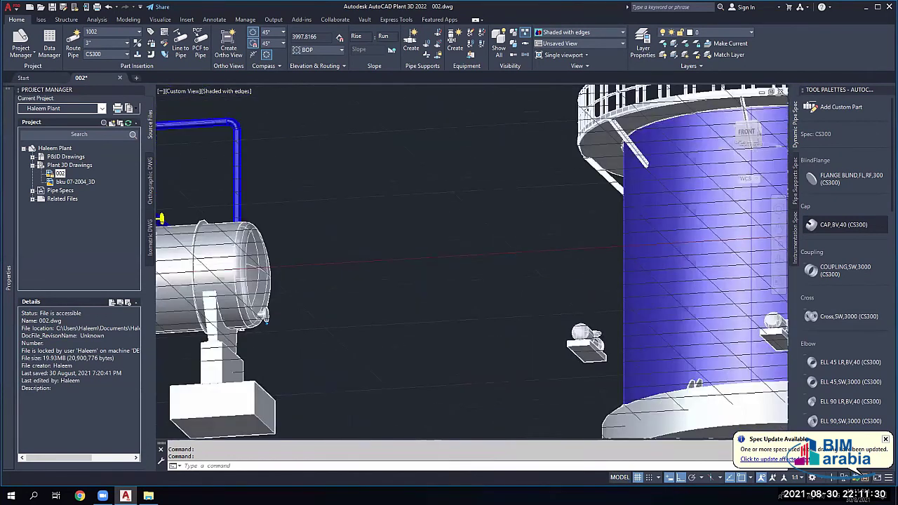
shift+middle_drag(491, 145, 534, 151)
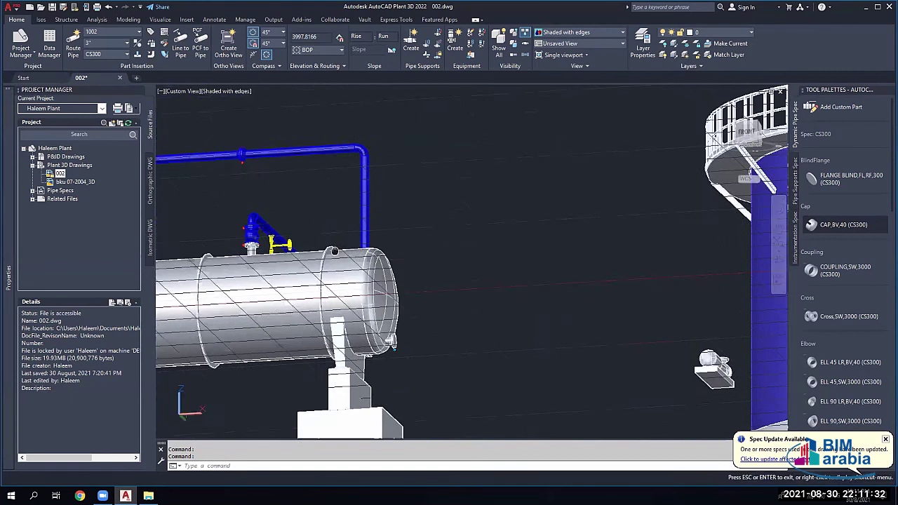
shift+middle_drag(335, 251, 433, 203)
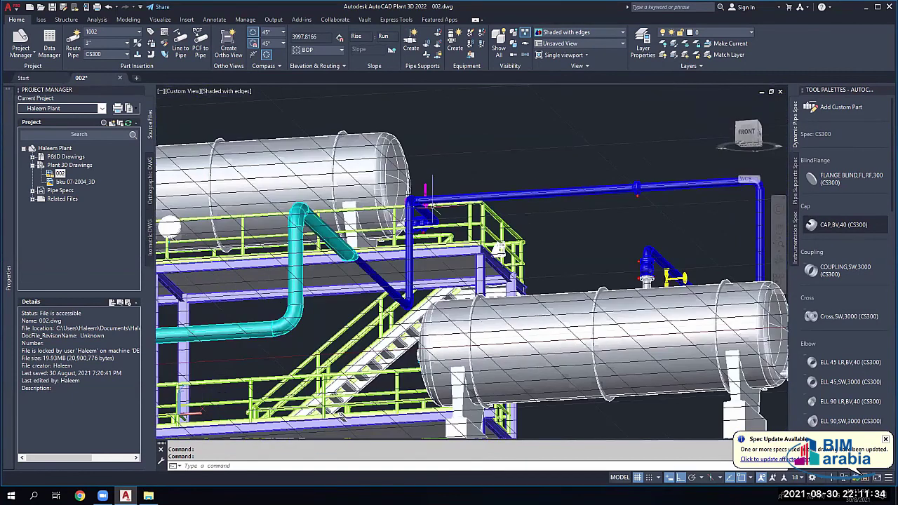
scroll(320, 336, down, 10)
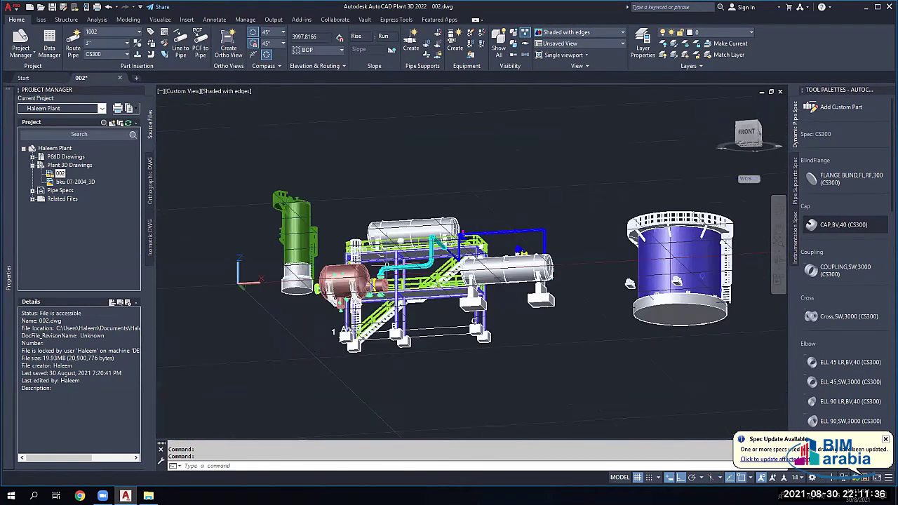
mouse_move(320, 337)
shift+middle_down()
mouse_move(337, 329)
mouse_move(315, 337)
shift+middle_up()
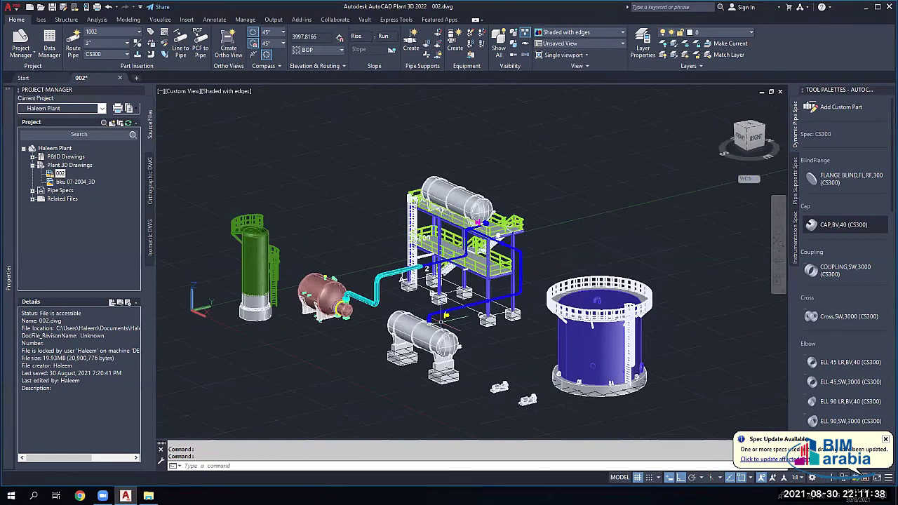
scroll(425, 232, up, 15)
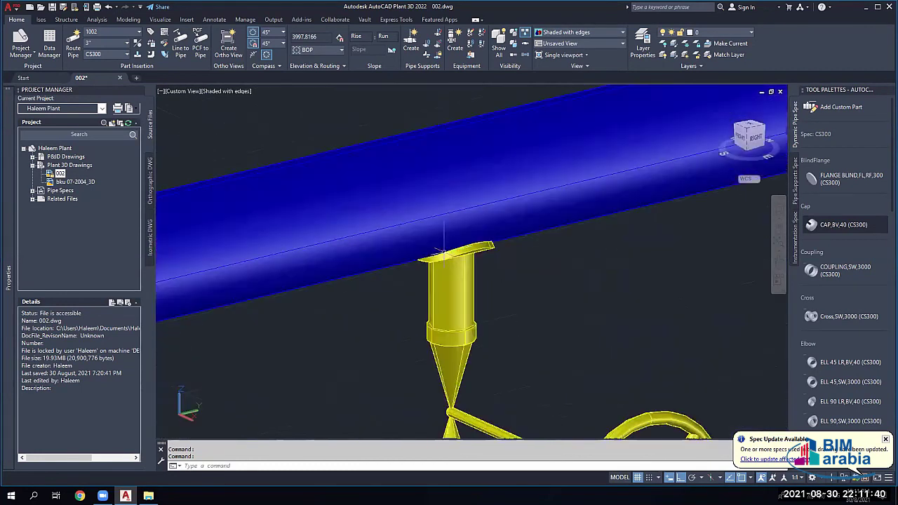
shift+middle_drag(451, 287, 451, 287)
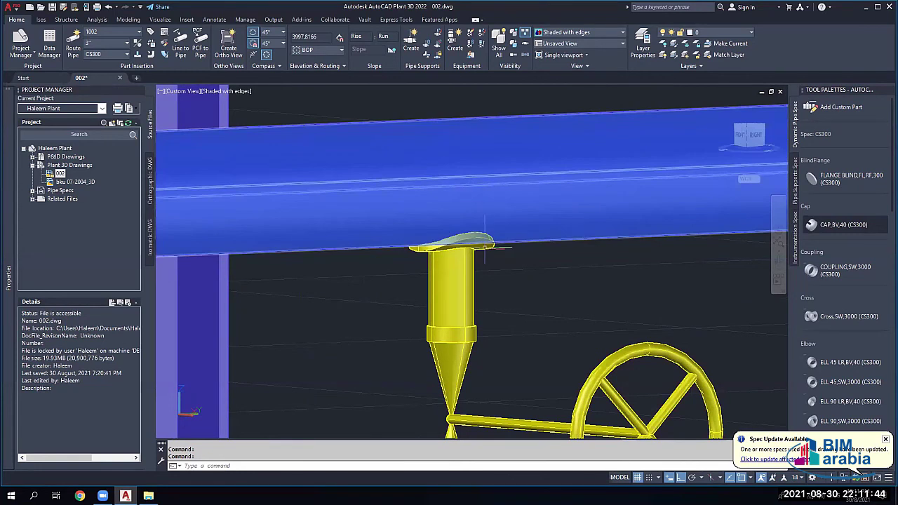
Step: Select the small vertical branch stub and pan to frame its joint with the blue pipe
click(453, 246)
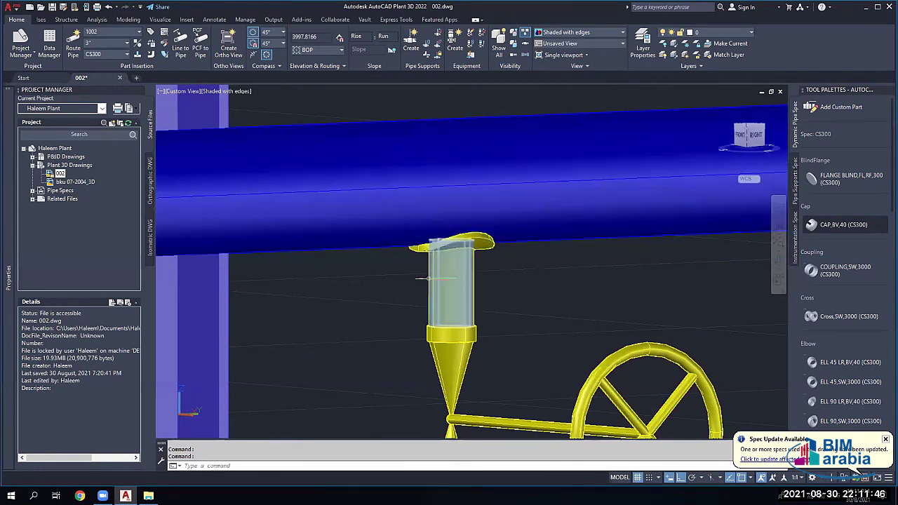
scroll(452, 246, down, 3)
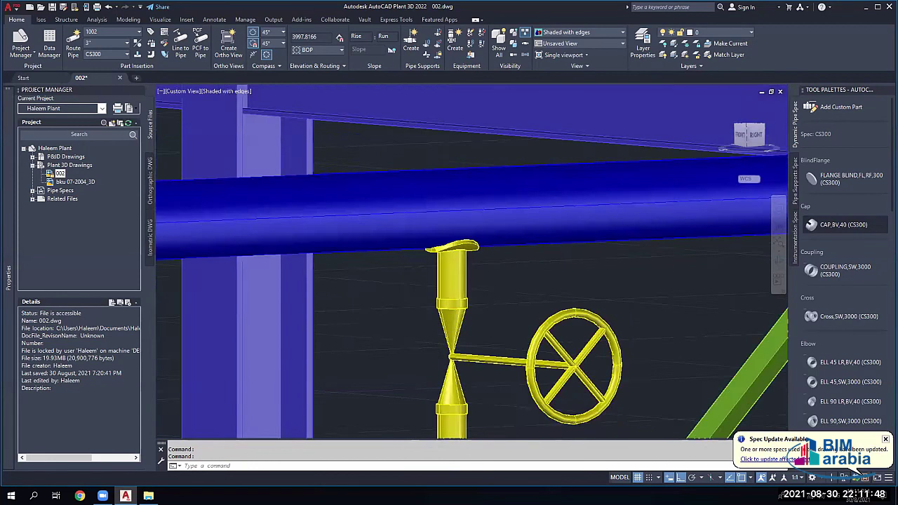
scroll(452, 246, down, 2)
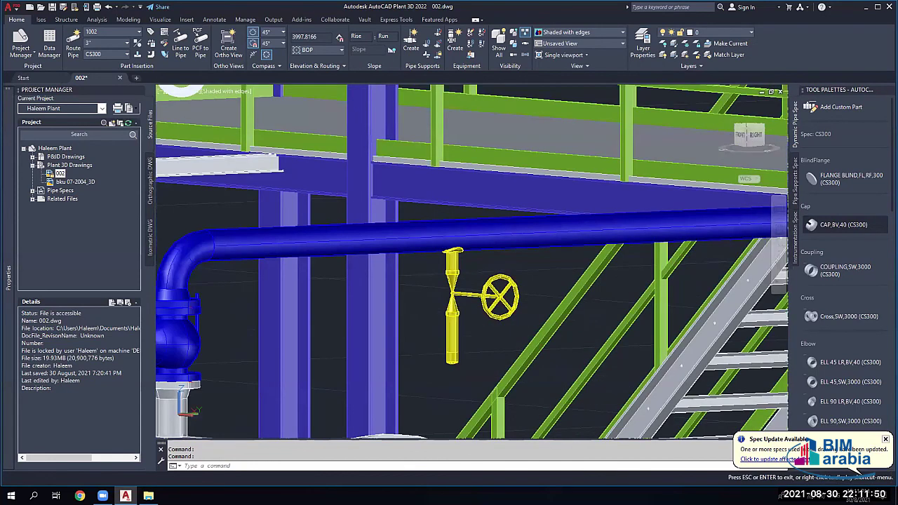
middle_drag(452, 245, 156, 330)
scroll(390, 252, down, 4)
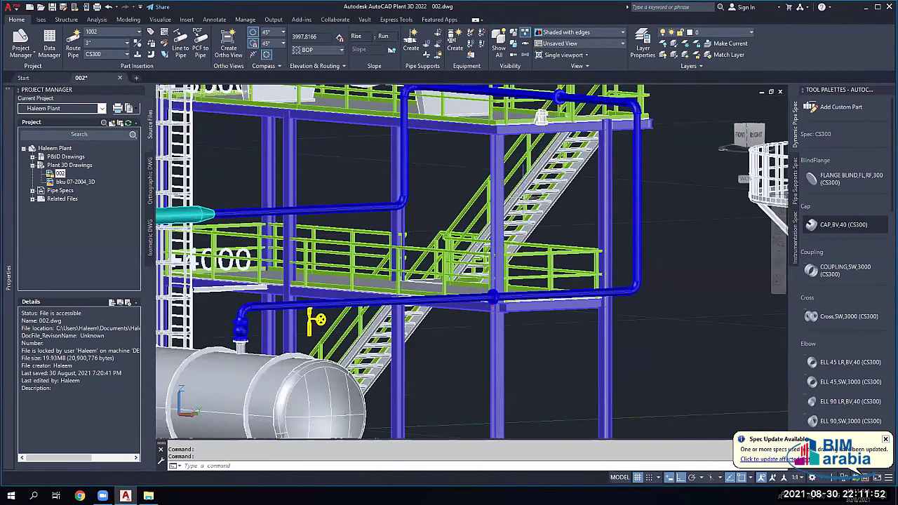
middle_drag(390, 252, 320, 364)
scroll(375, 180, up, 5)
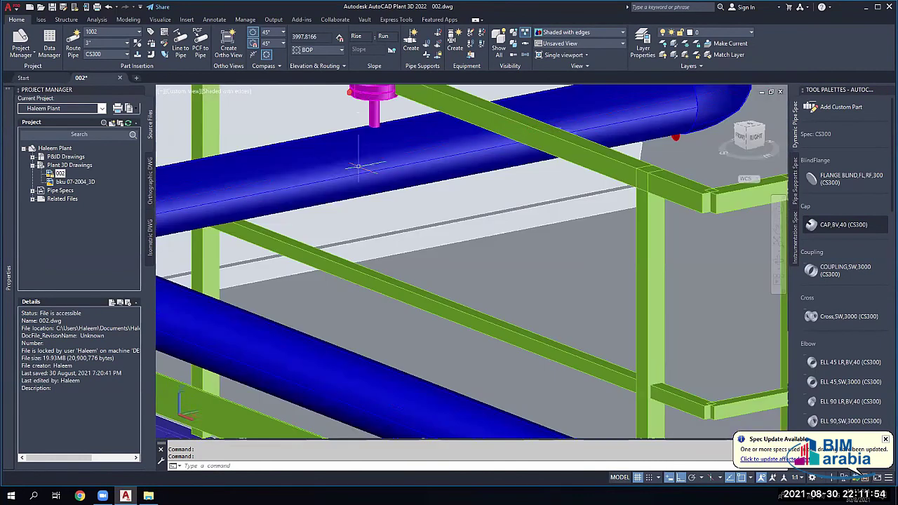
Step: Add a reinforcing pad where the valve branch meets the blue main line, then orbit to inspect it
scroll(373, 128, up, 2)
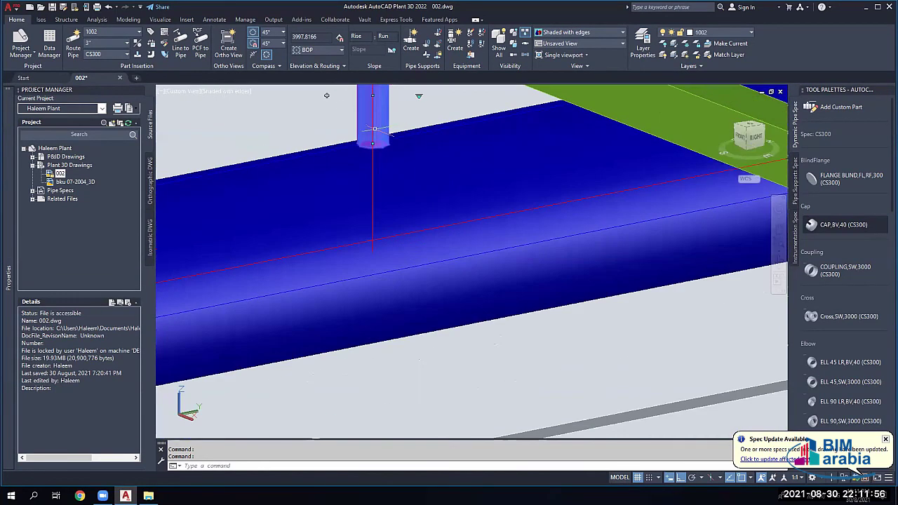
right_click(373, 141)
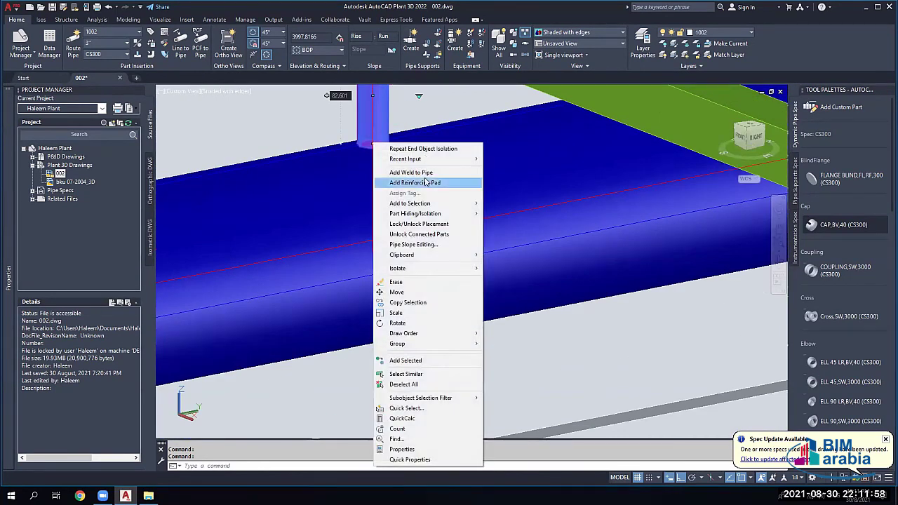
click(452, 183)
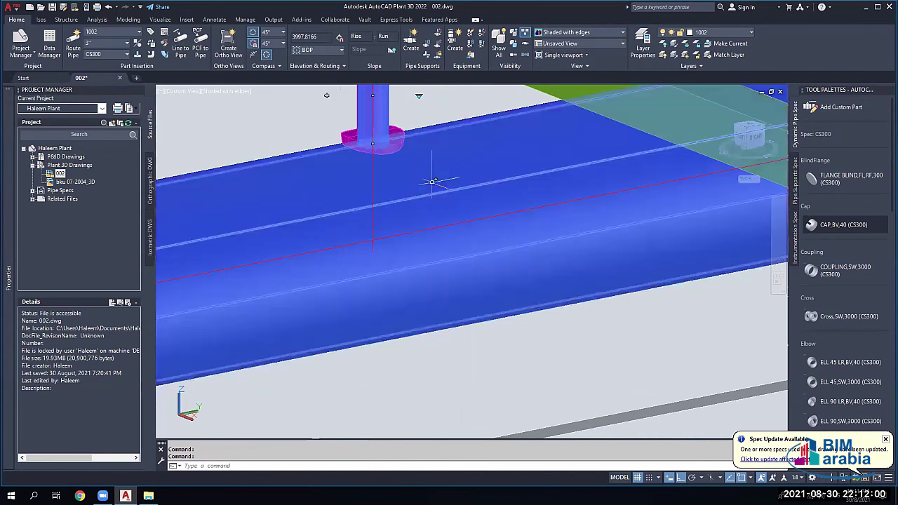
mouse_move(357, 194)
shift+middle_down()
mouse_move(393, 256)
mouse_move(449, 312)
shift+middle_up()
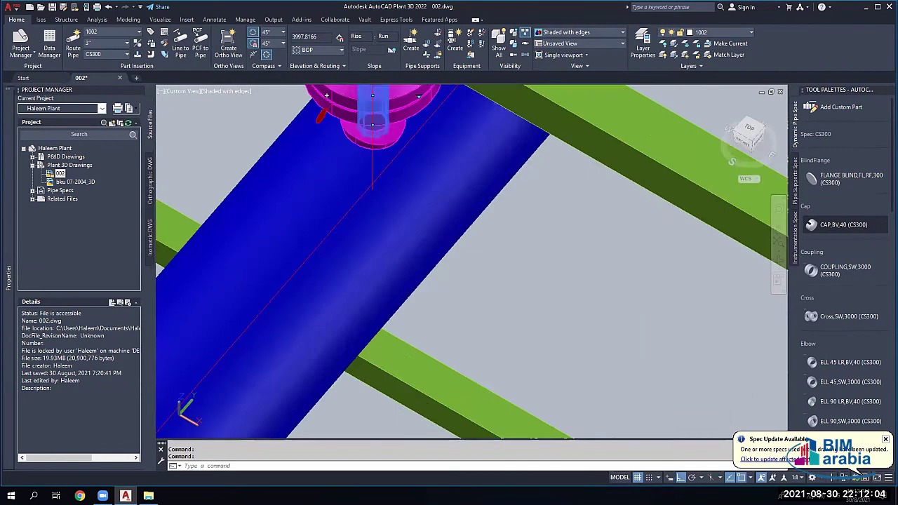
scroll(326, 94, down, 4)
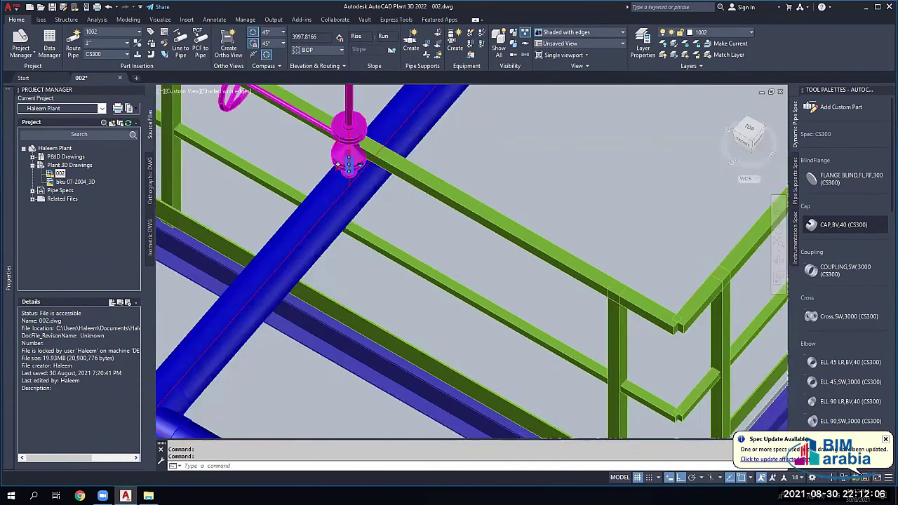
shift+middle_drag(337, 165, 320, 172)
scroll(320, 172, up, 3)
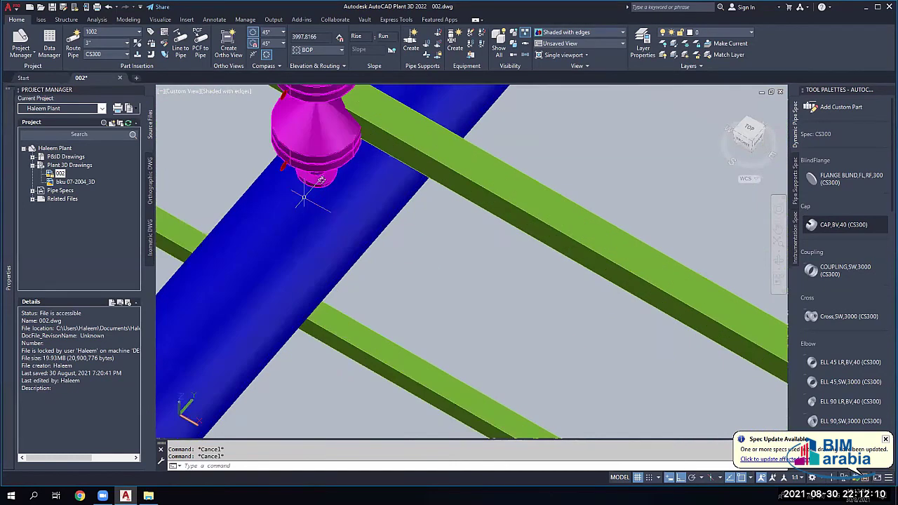
scroll(301, 194, down, 3)
shift+middle_drag(493, 137, 477, 218)
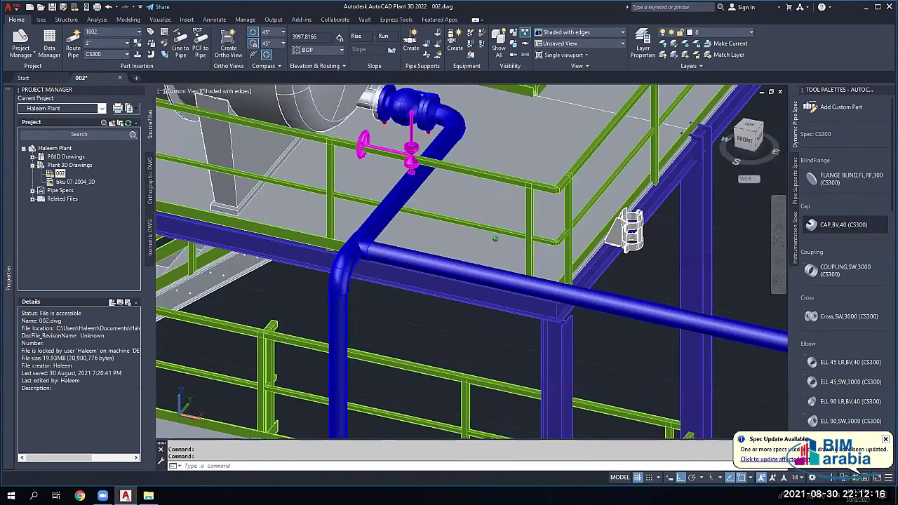
scroll(465, 202, up, 4)
Step: Substitute the branch valve with a globe valve, then with an FPT gate valve
click(498, 225)
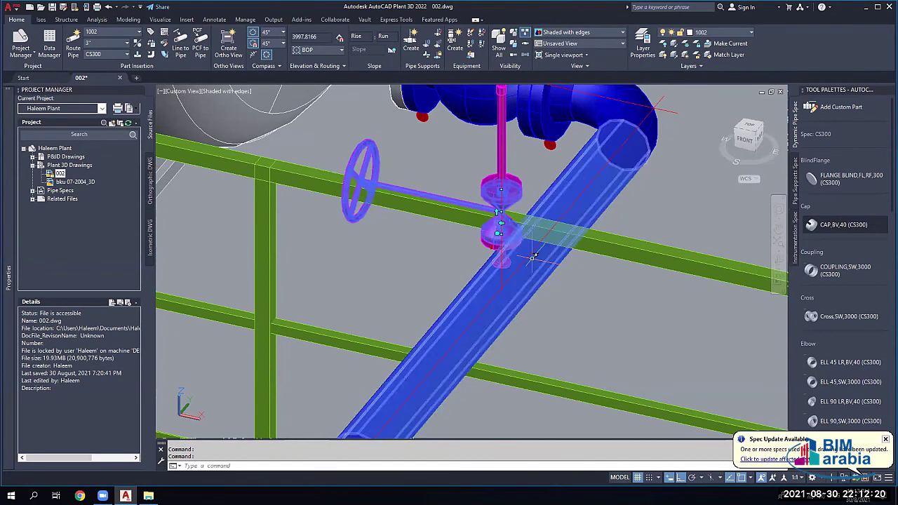
click(500, 224)
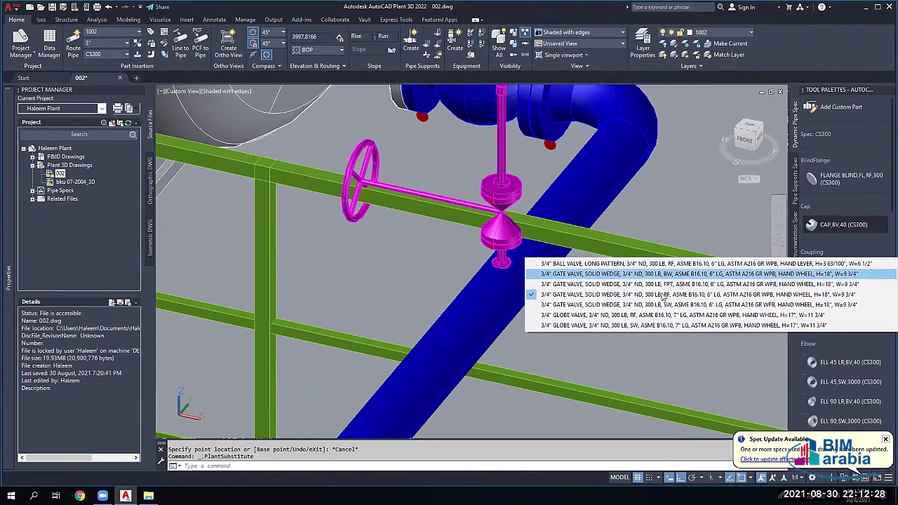
click(596, 325)
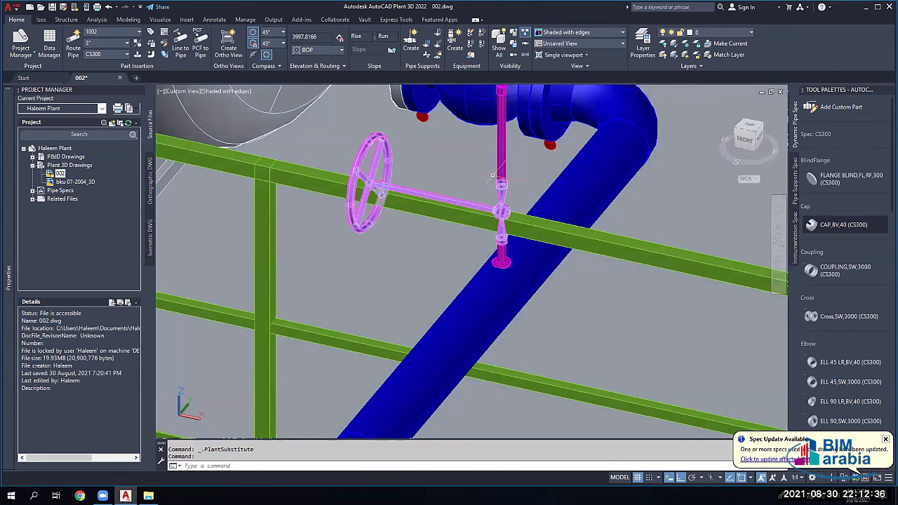
click(505, 195)
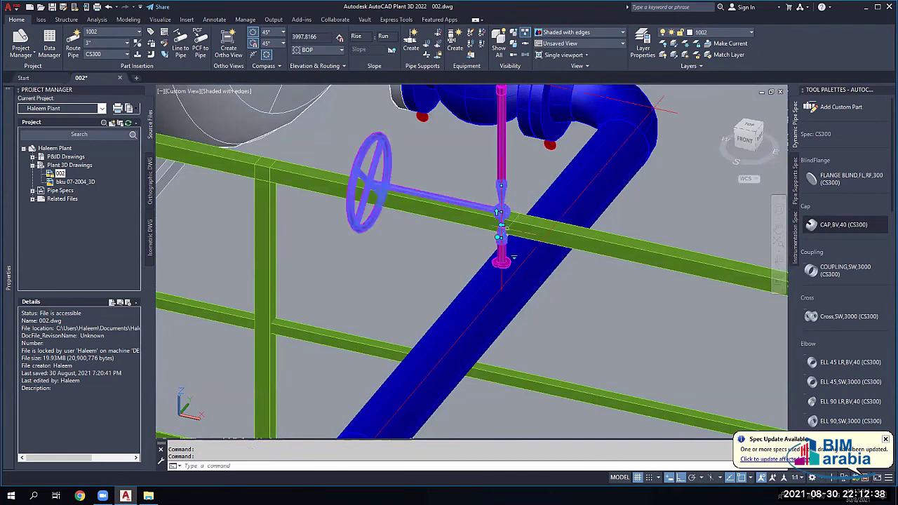
click(516, 259)
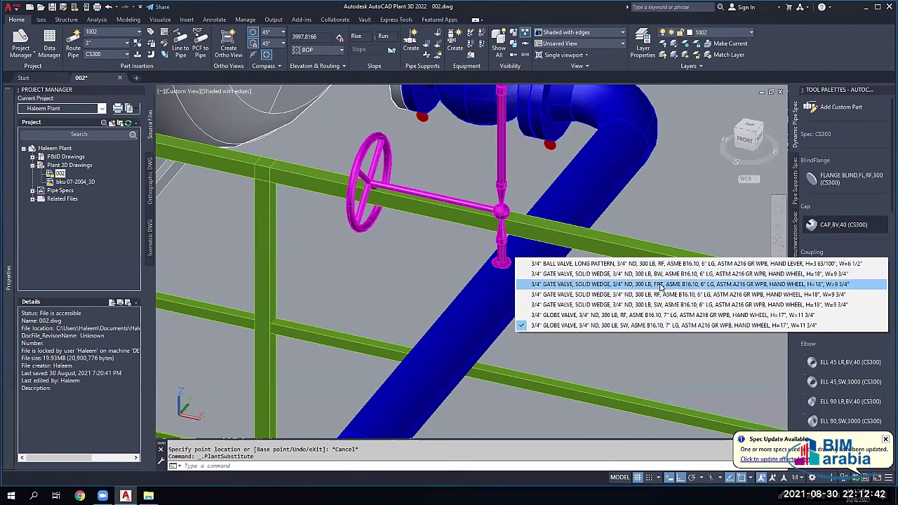
click(659, 284)
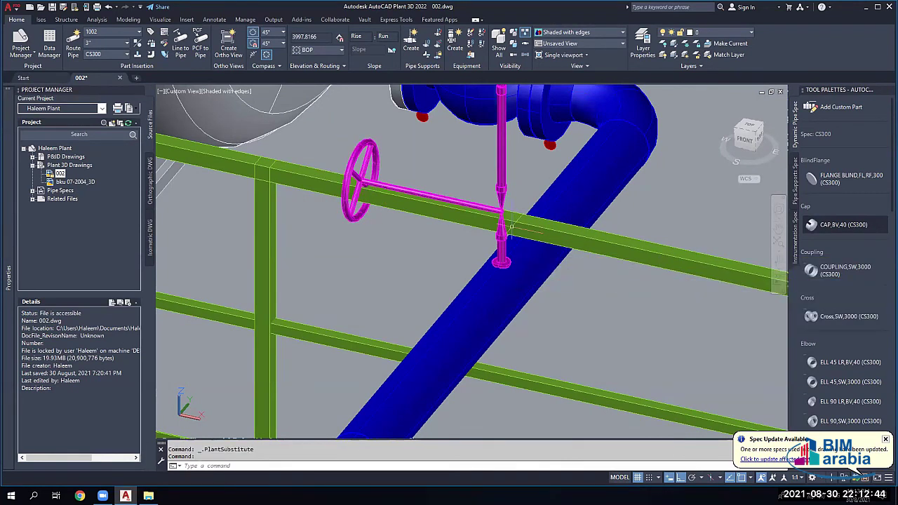
Step: Substitute it with the 3/4" 300 LB RF solid-wedge gate valve with hand wheel
click(502, 225)
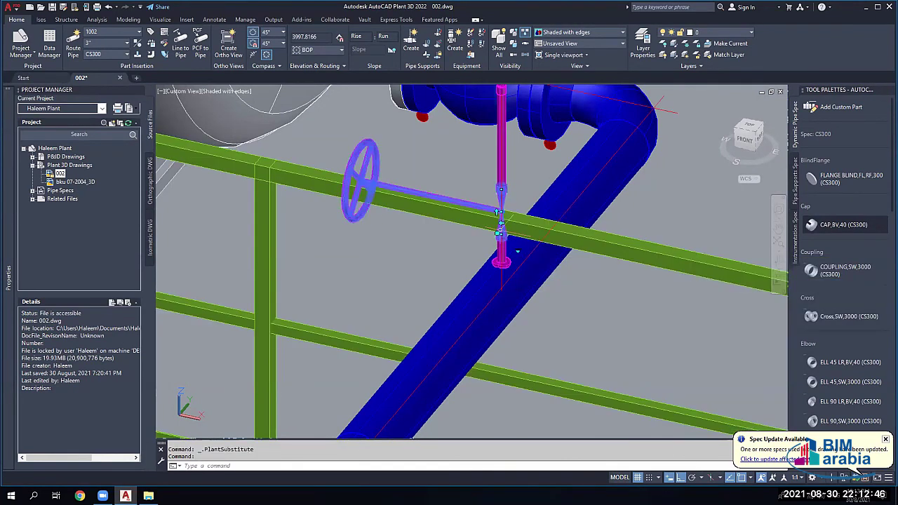
click(517, 251)
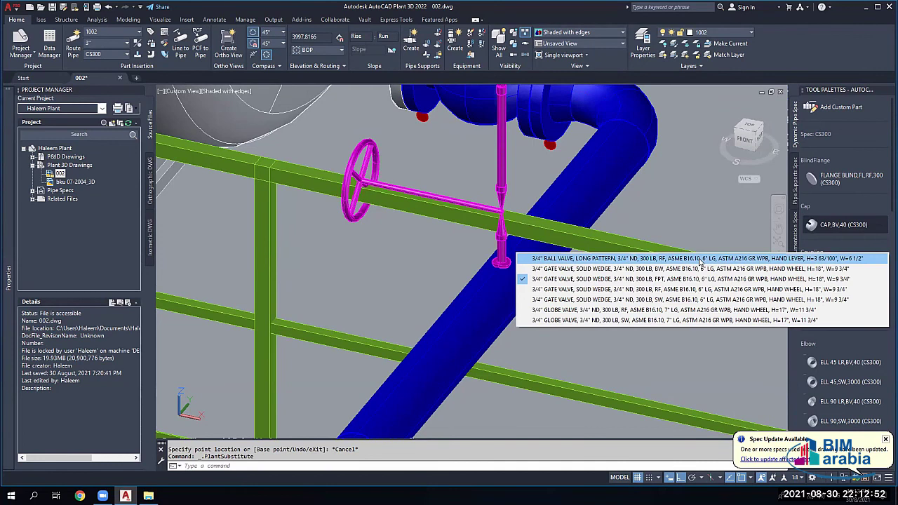
click(660, 293)
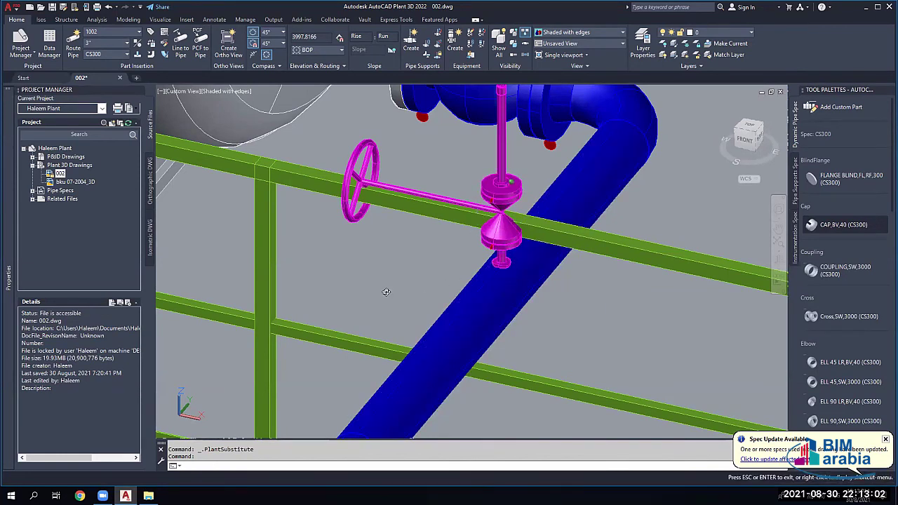
Step: Move the short connector beneath the branch valve by 200 units
shift+middle_drag(395, 295, 435, 223)
scroll(449, 245, down, 3)
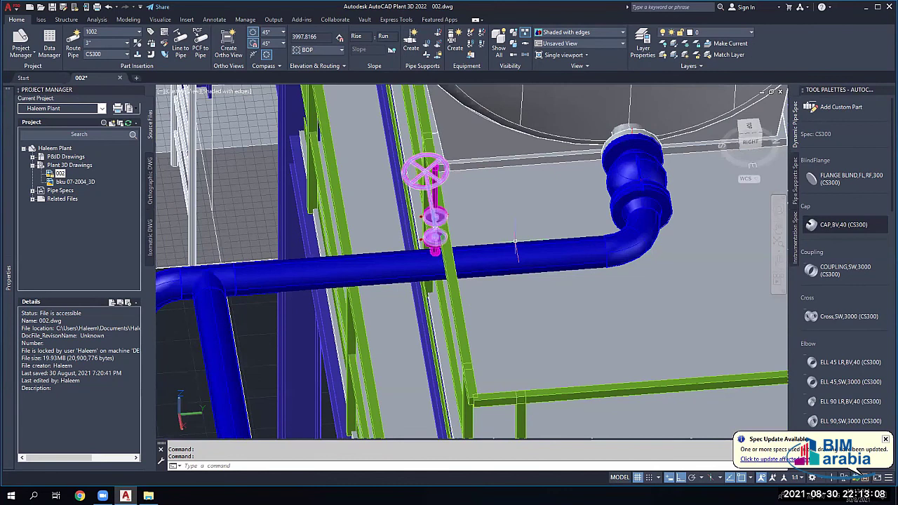
scroll(444, 237, up, 5)
click(416, 239)
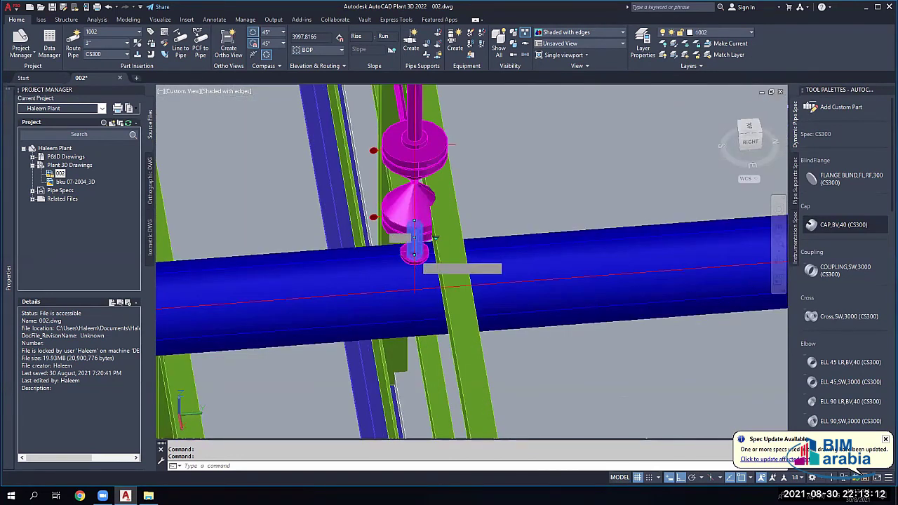
click(414, 237)
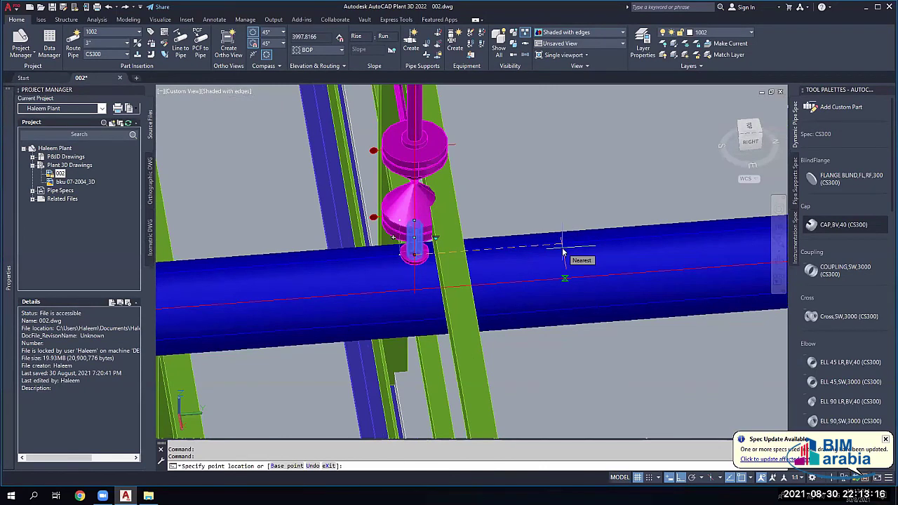
text(200)
key(Return)
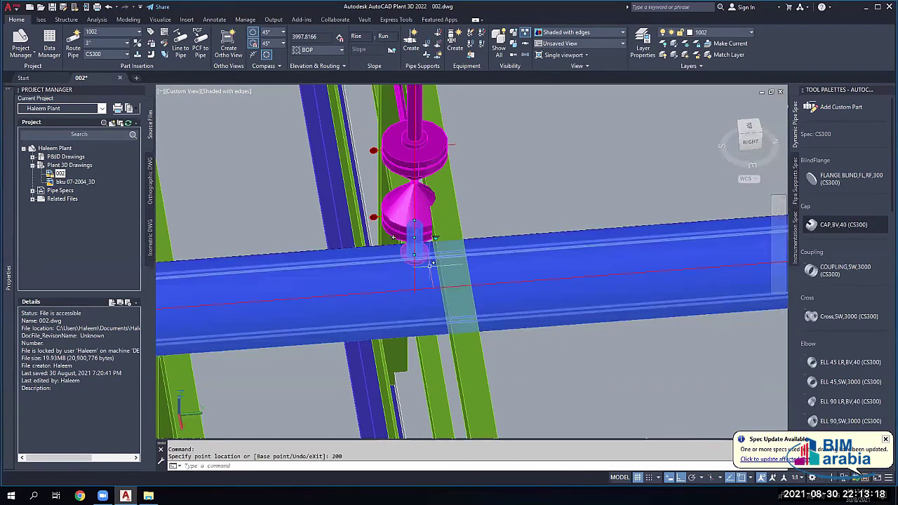
key(Escape)
Step: Check the cap at the branch, cancel an accidental grip edit, and orbit to the valve wheel
scroll(414, 269, up, 2)
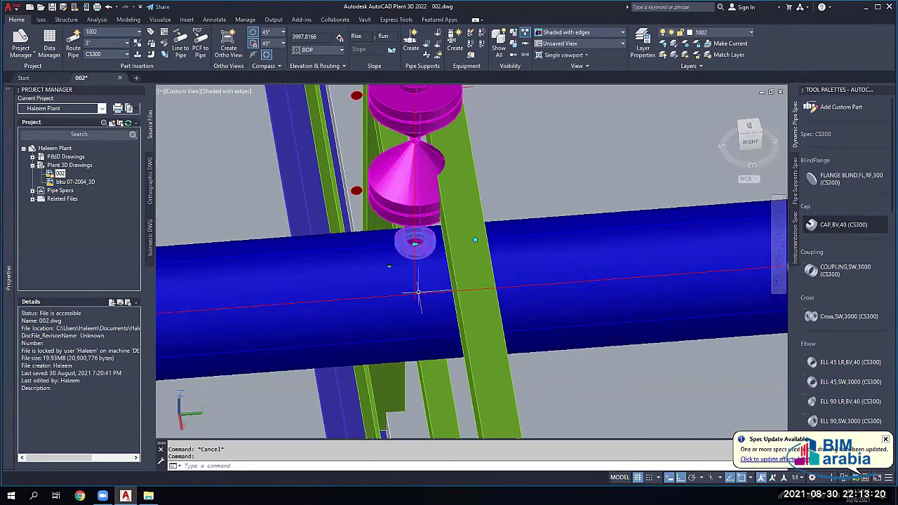
click(415, 242)
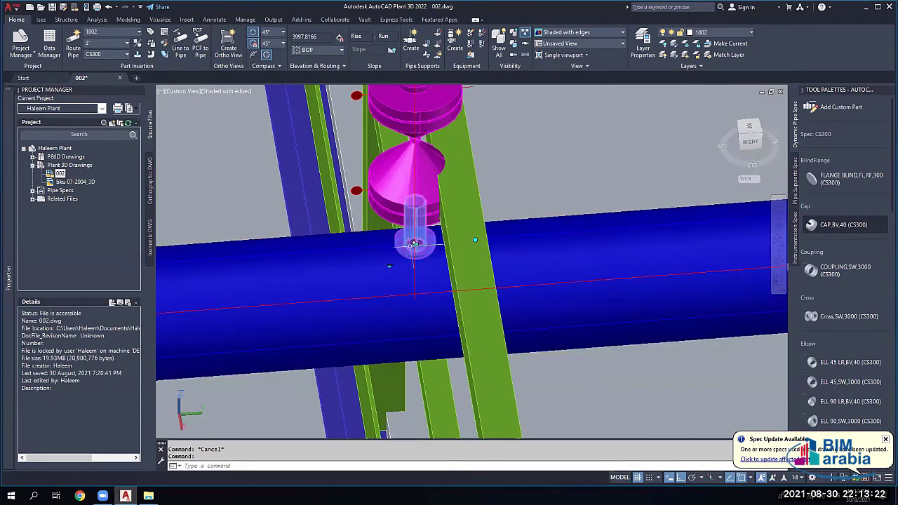
shift+middle_drag(415, 243, 415, 244)
key(Escape)
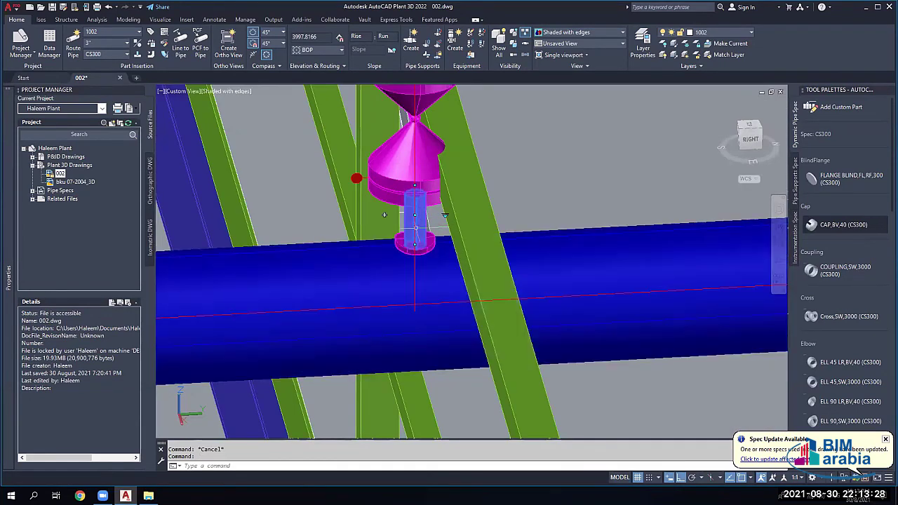
click(415, 215)
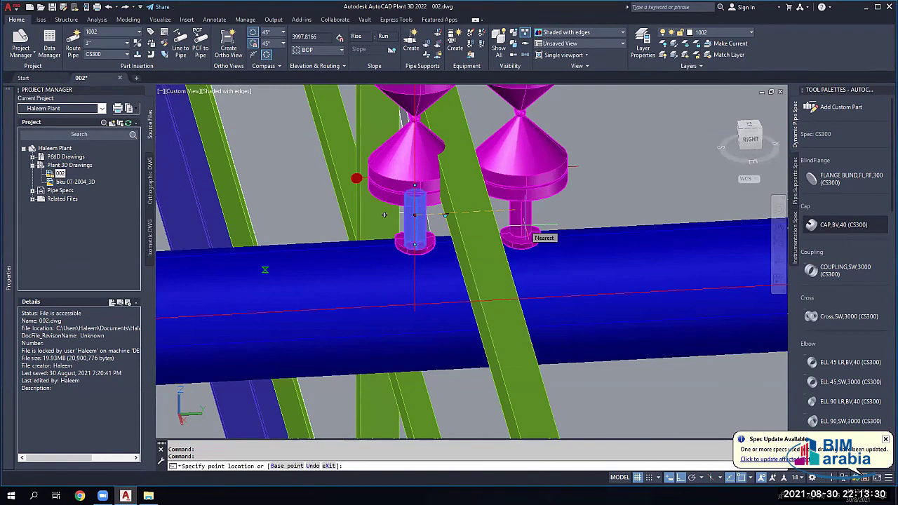
key(Escape)
shift+middle_drag(385, 214, 506, 292)
scroll(507, 292, down, 5)
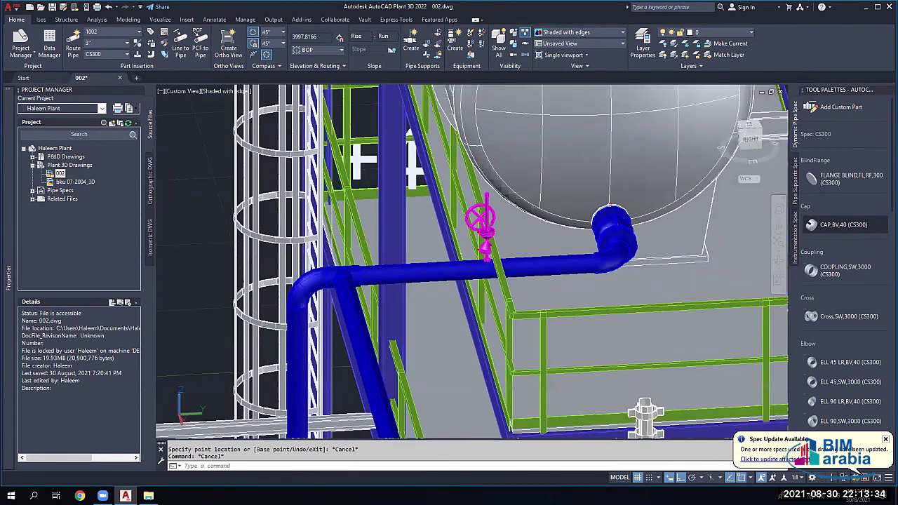
Step: Select the connected pipe line under the valve, then clear it and check the object snap modes
click(588, 221)
scroll(591, 219, up, 3)
right_click(591, 218)
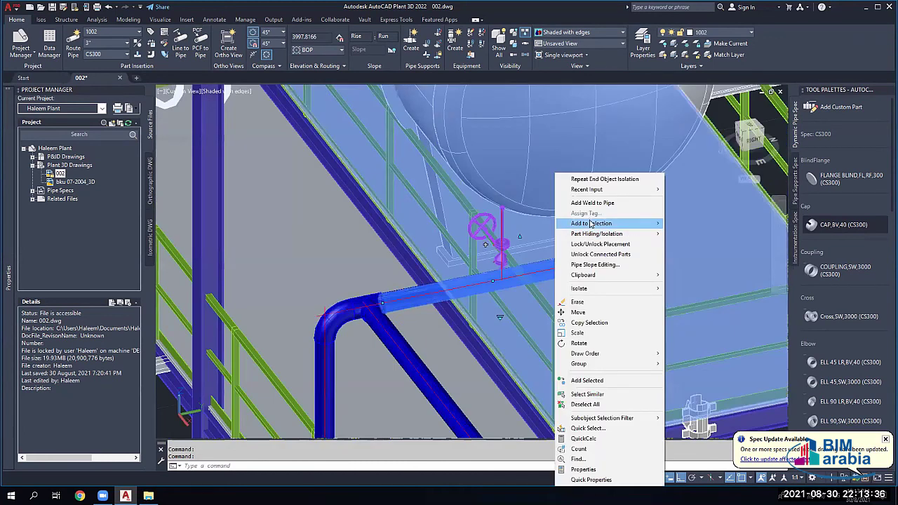
mouse_move(591, 223)
click(730, 243)
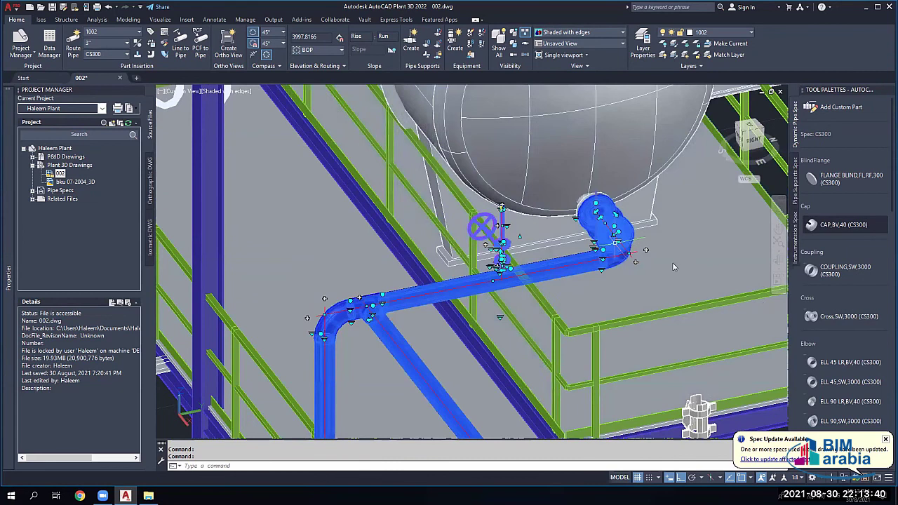
right_click(601, 302)
key(Escape)
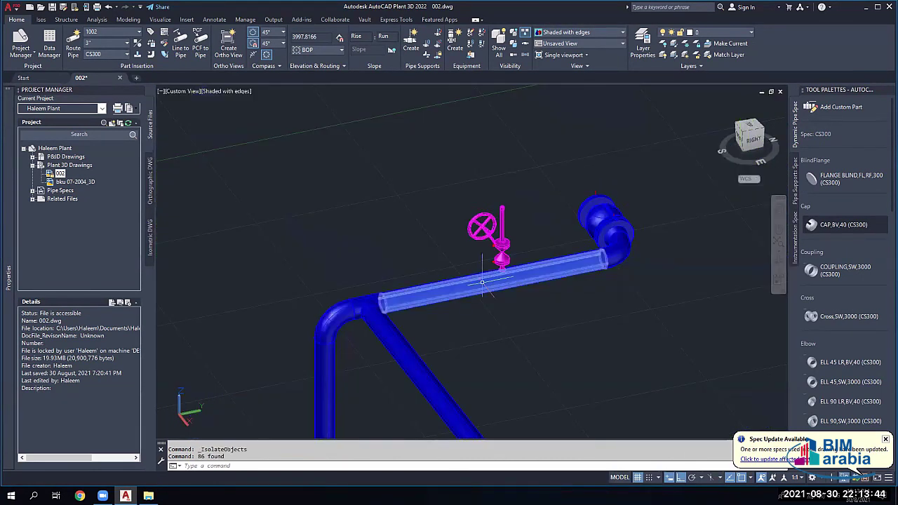
scroll(460, 274, up, 3)
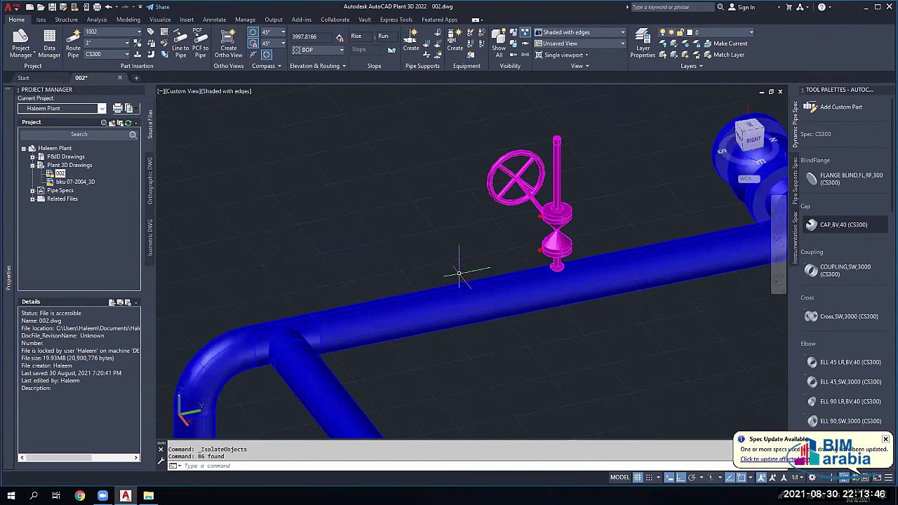
key(Escape)
key(Escape)
click(750, 481)
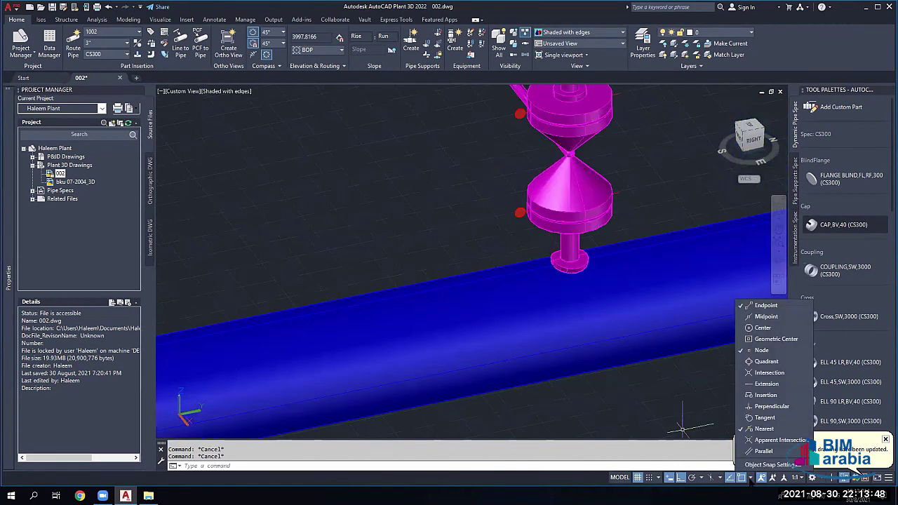
click(750, 481)
Step: Start stretching the short pipe below the valve, then cancel the stretch
click(569, 256)
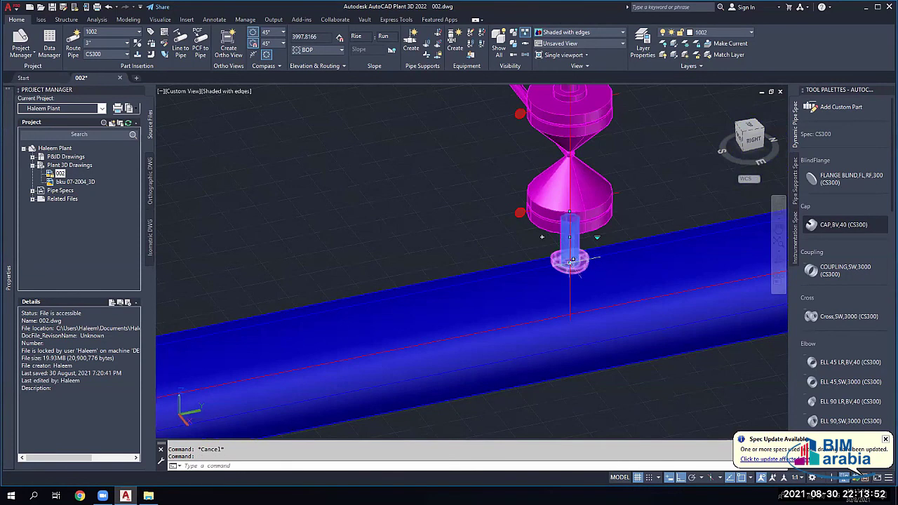
click(570, 261)
scroll(561, 312, down, 2)
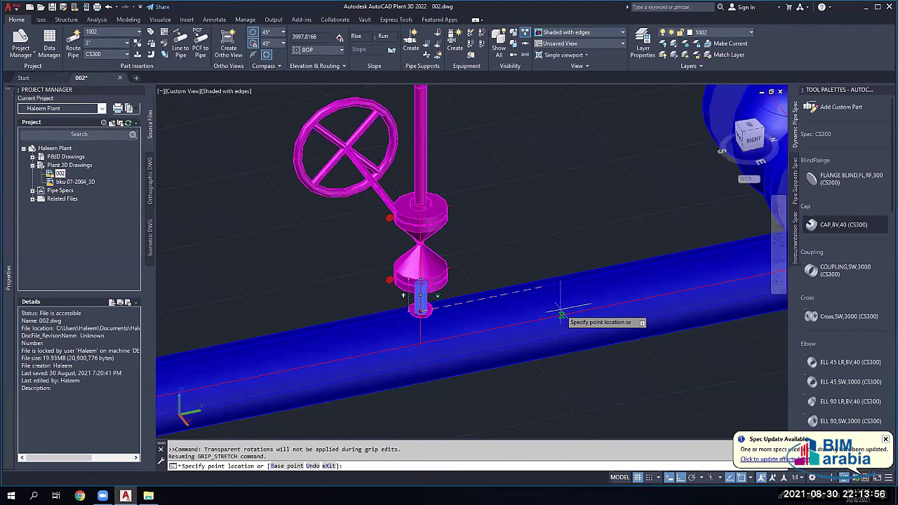
key(Escape)
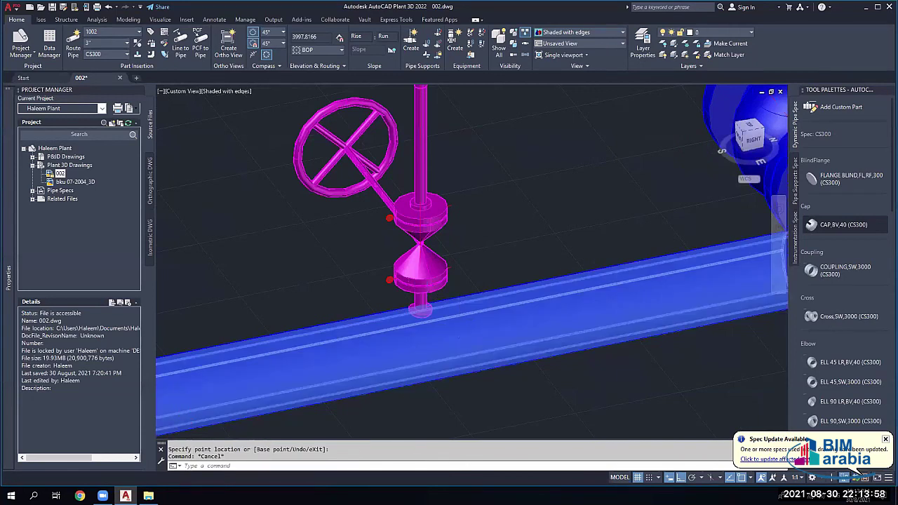
scroll(449, 323, down, 3)
scroll(463, 335, up, 4)
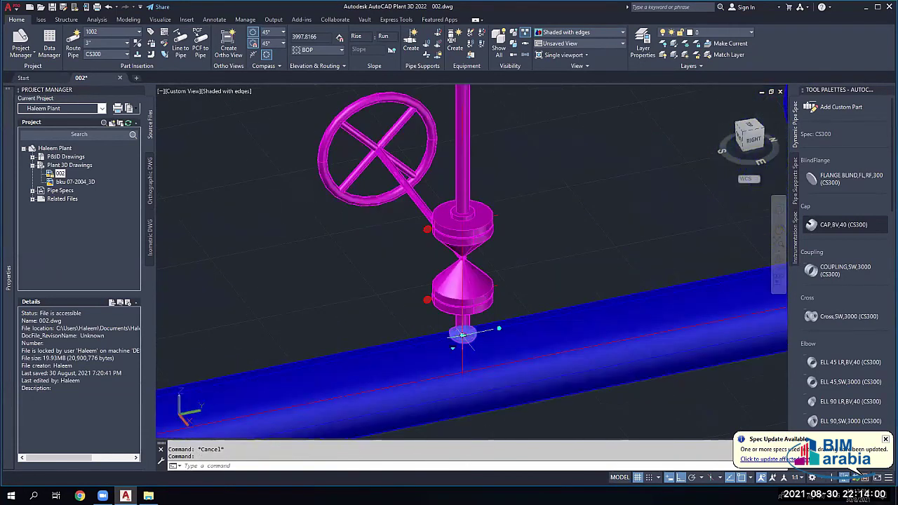
Step: Move the handwheel valve 100 units along the horizontal pipe run and clear the selection
click(477, 335)
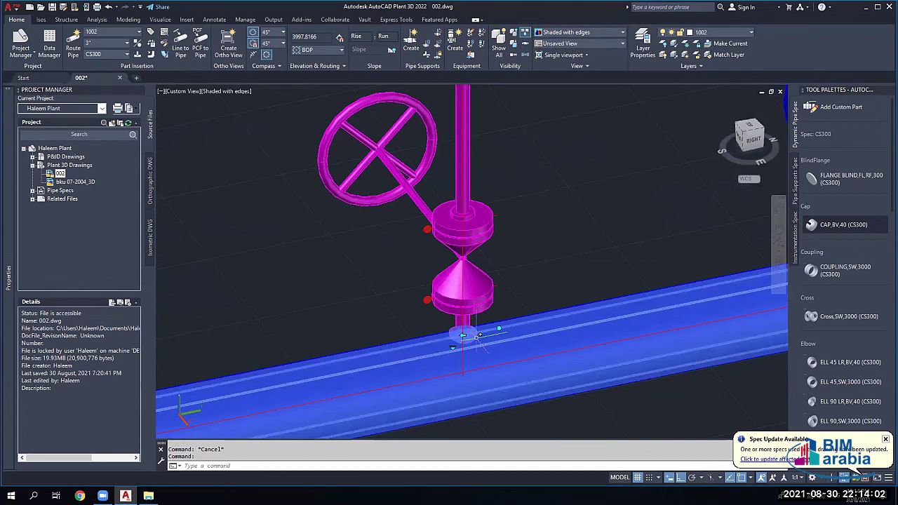
click(463, 330)
click(463, 317)
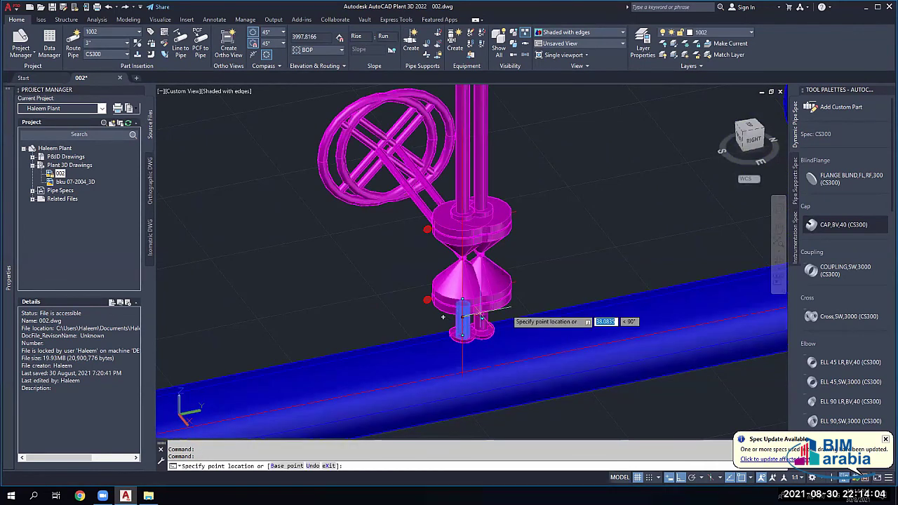
click(580, 289)
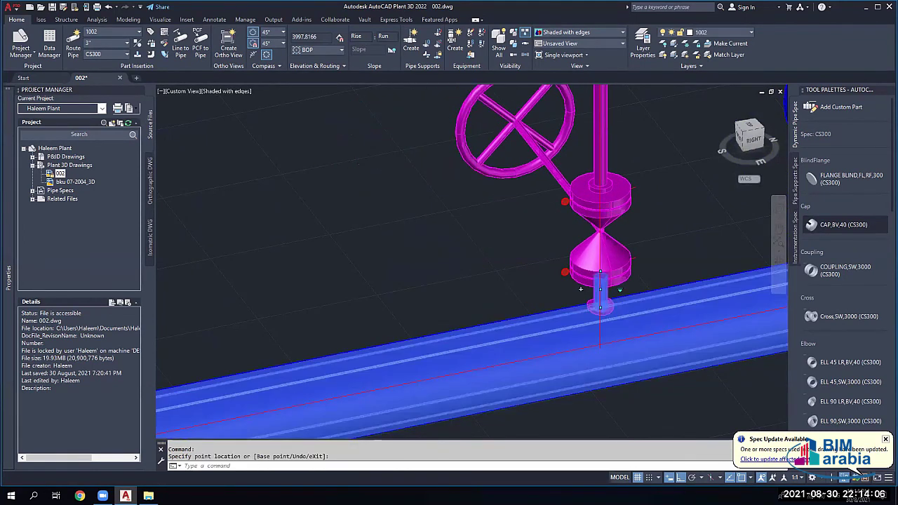
scroll(581, 289, down, 4)
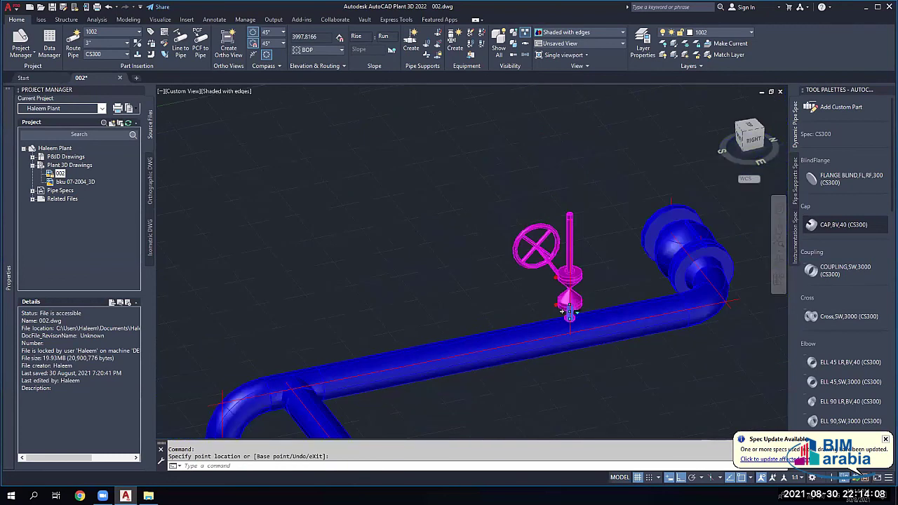
scroll(562, 310, up, 4)
scroll(512, 345, down, 4)
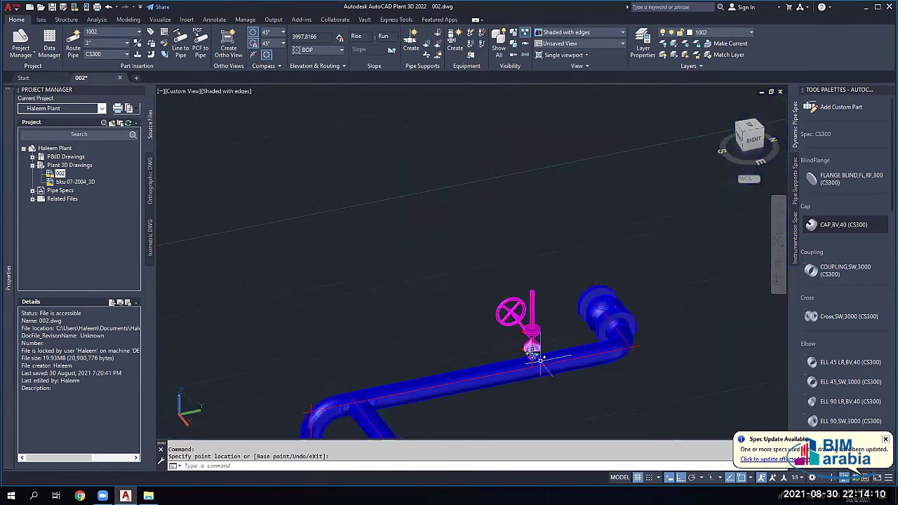
scroll(540, 359, up, 2)
click(532, 354)
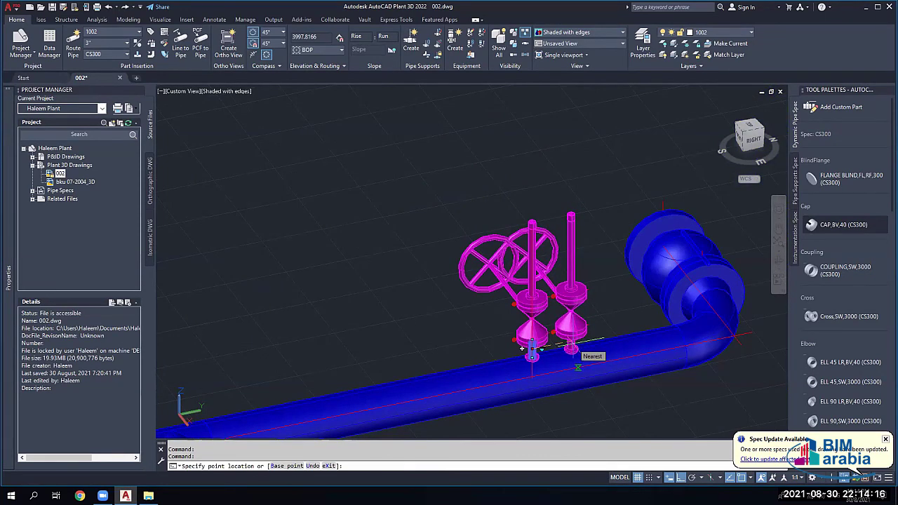
text(100)
key(Return)
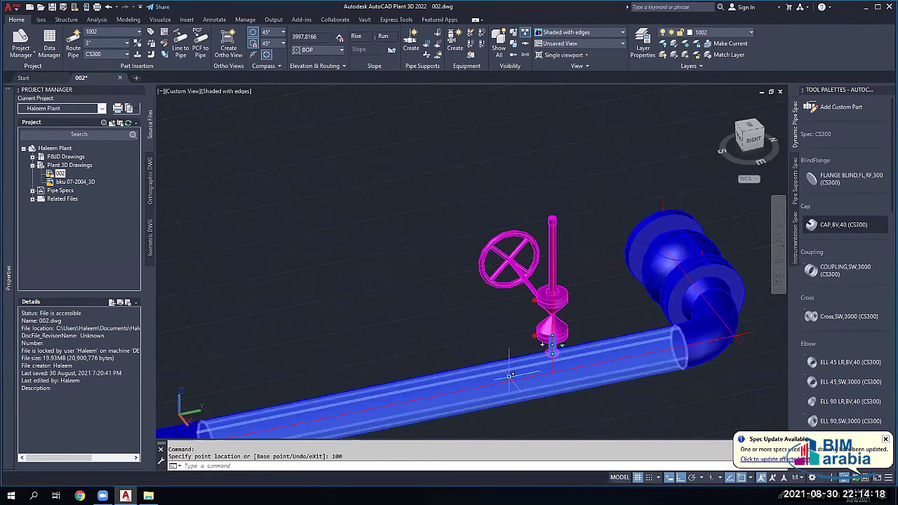
scroll(510, 375, down, 3)
scroll(527, 365, up, 5)
key(Escape)
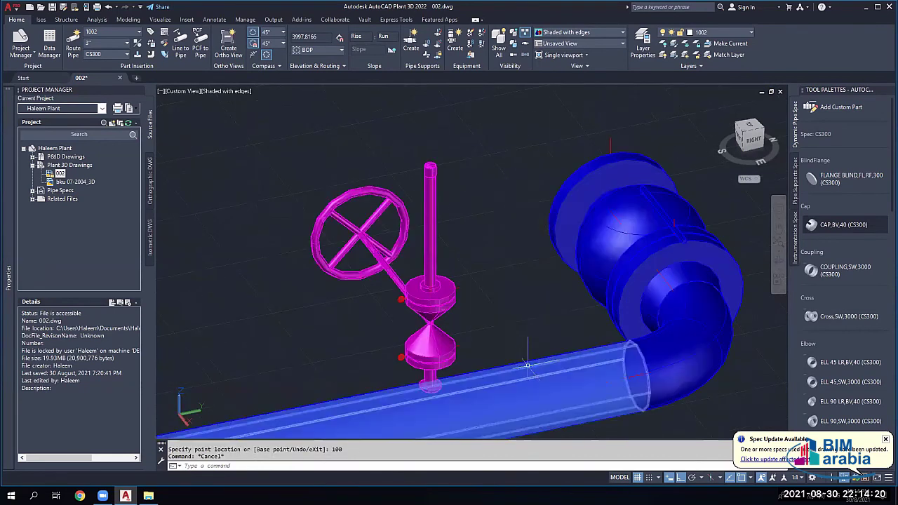
key(Escape)
right_click(498, 186)
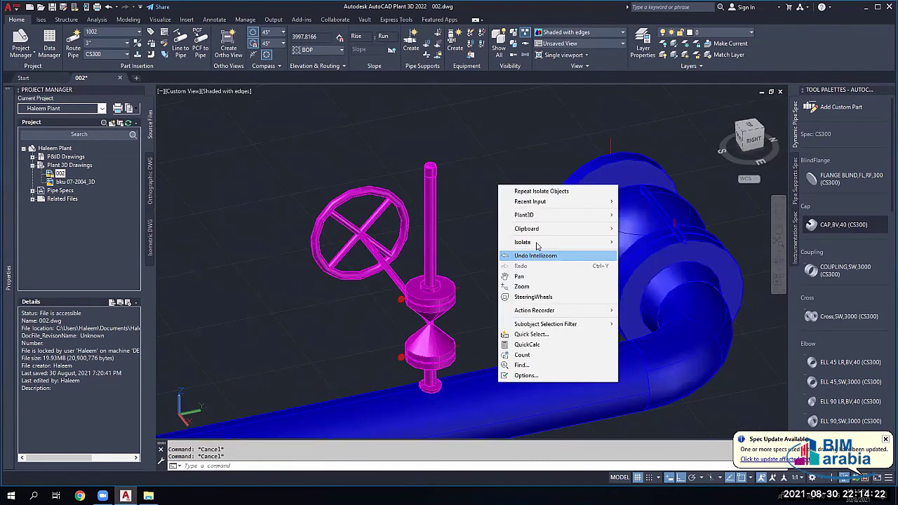
Step: End object isolation to bring back the whole plant model and orbit around it
click(646, 262)
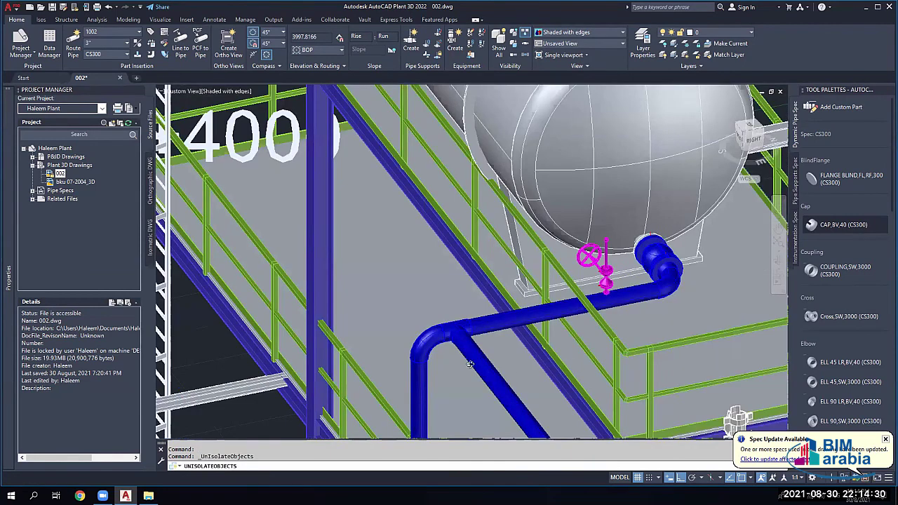
shift+middle_drag(534, 302, 589, 301)
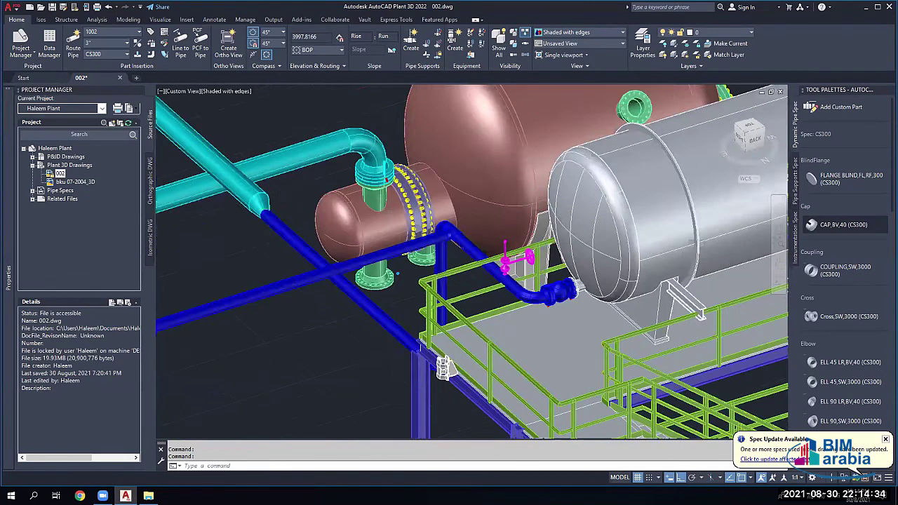
scroll(518, 322, down, 4)
scroll(518, 322, down, 3)
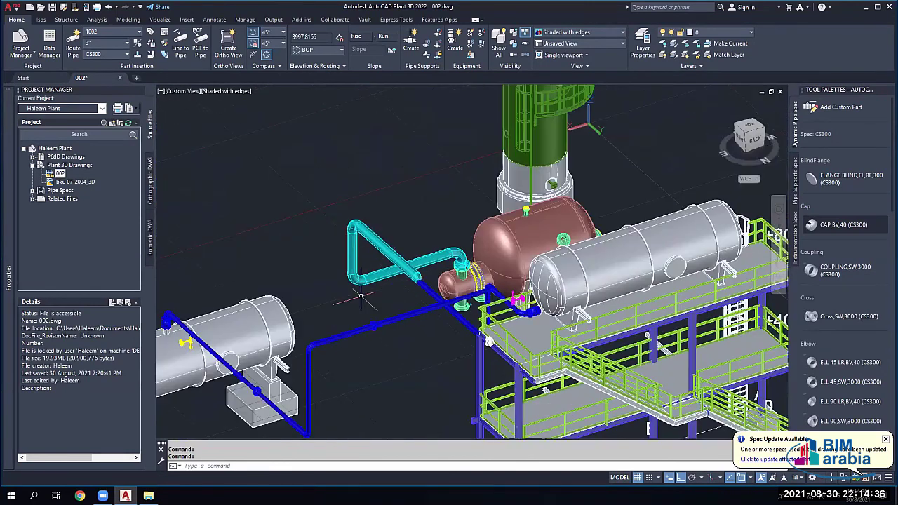
shift+middle_drag(360, 296, 397, 266)
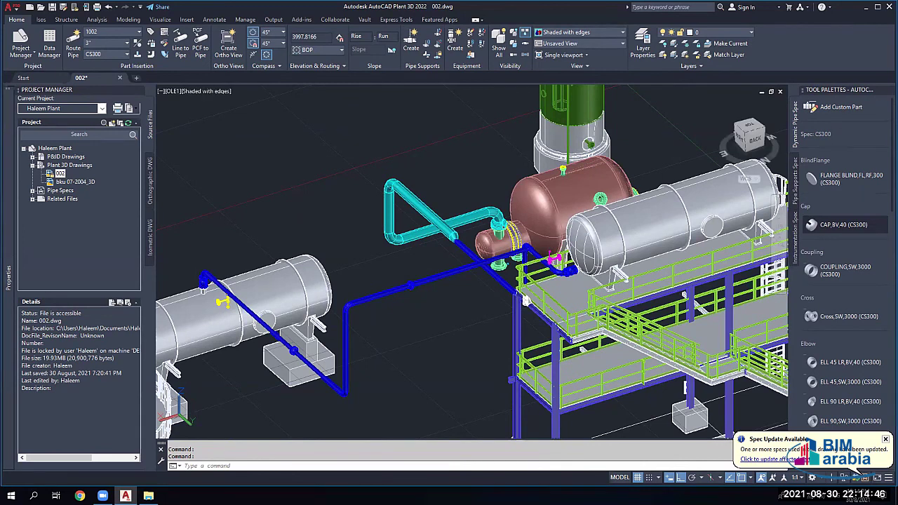
Step: Quick-save drawing 002 and zoom to review the model
key(ctrl+s)
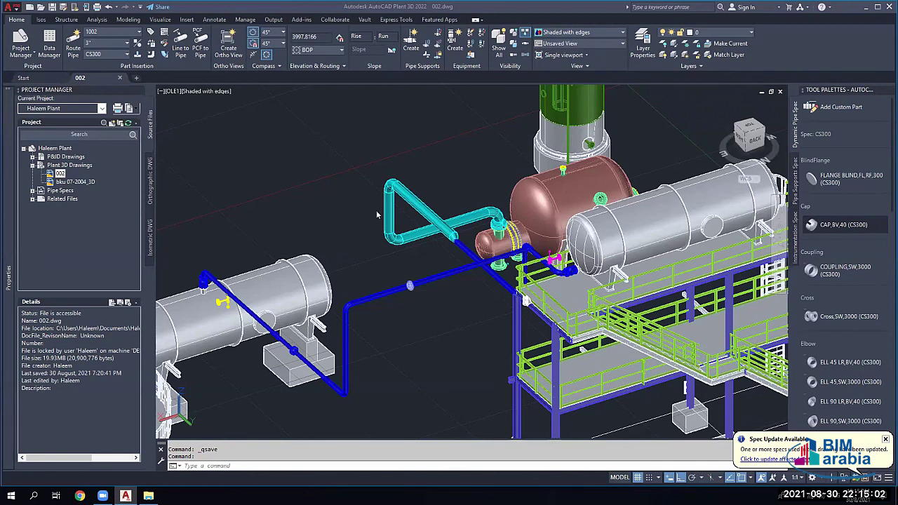
scroll(428, 300, down, 2)
scroll(408, 283, down, 2)
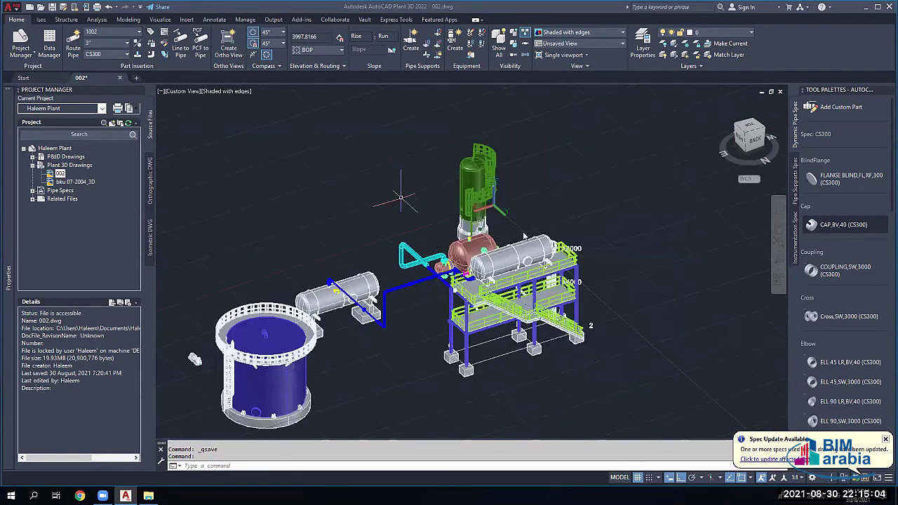
scroll(401, 278, down, 2)
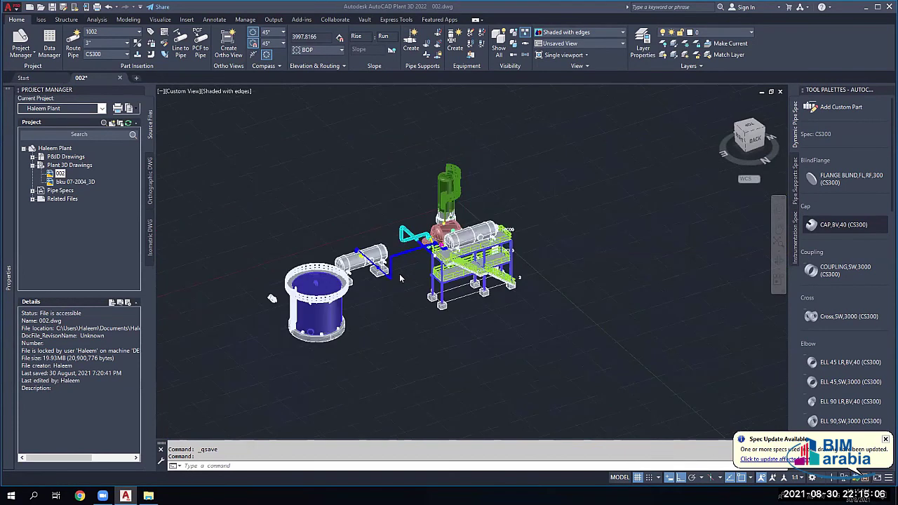
scroll(400, 278, down, 2)
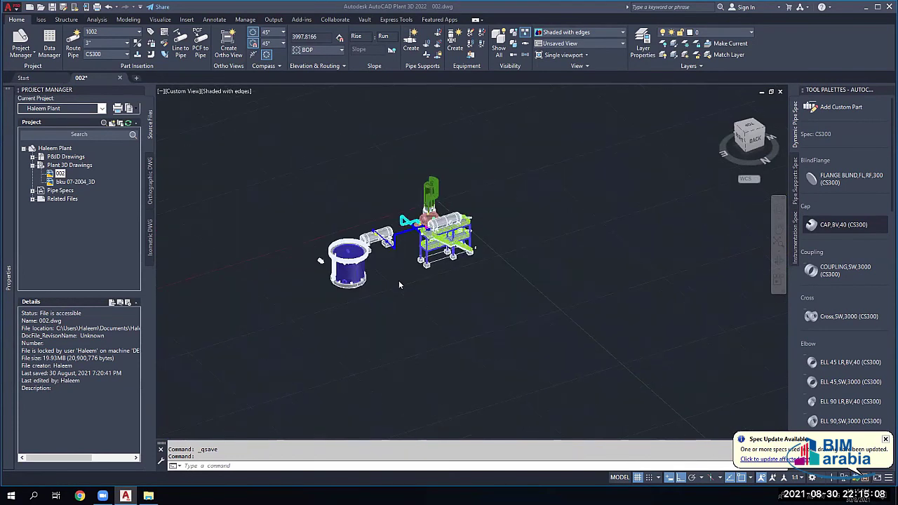
scroll(323, 288, up, 1)
scroll(377, 288, up, 1)
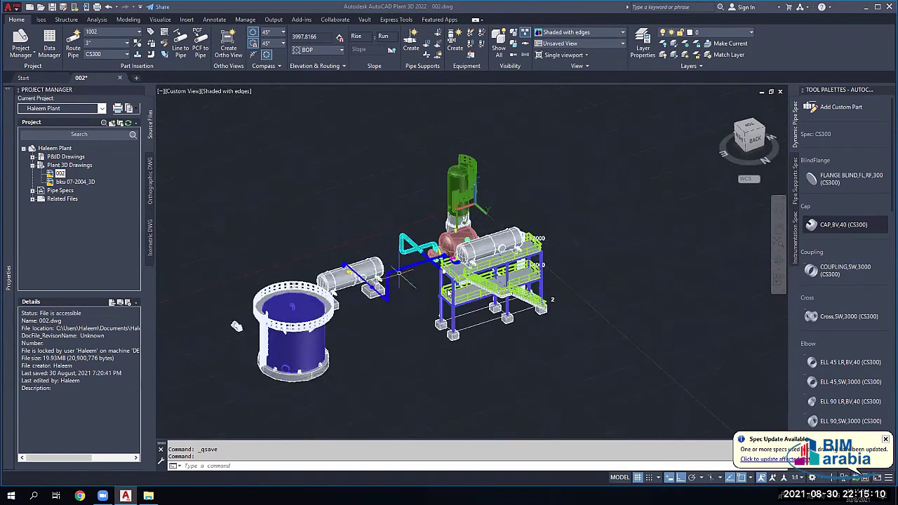
scroll(386, 292, up, 3)
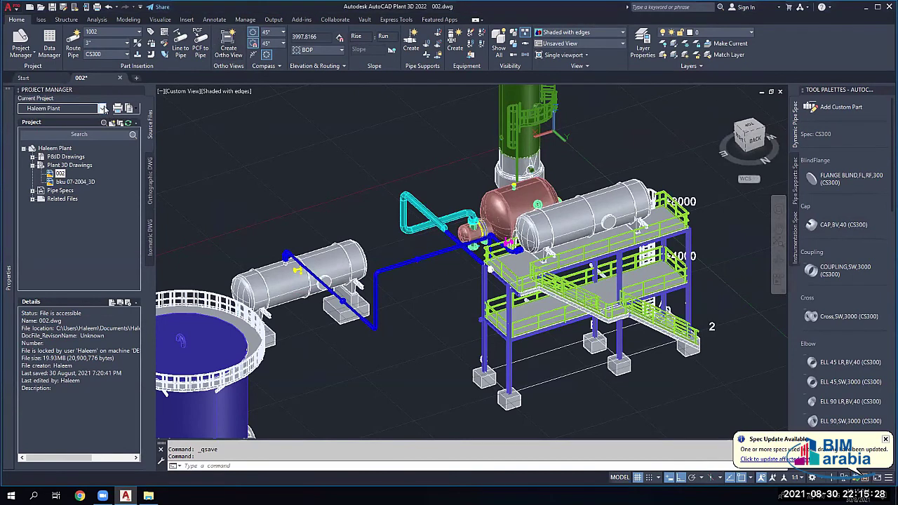
Step: Switch the current project to SampleProject, saving changes to 002.dwg on close
click(103, 109)
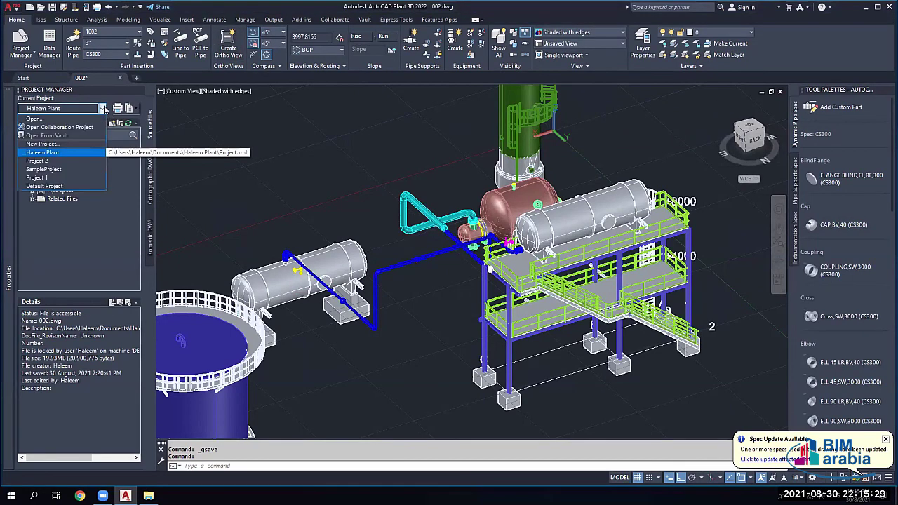
click(49, 170)
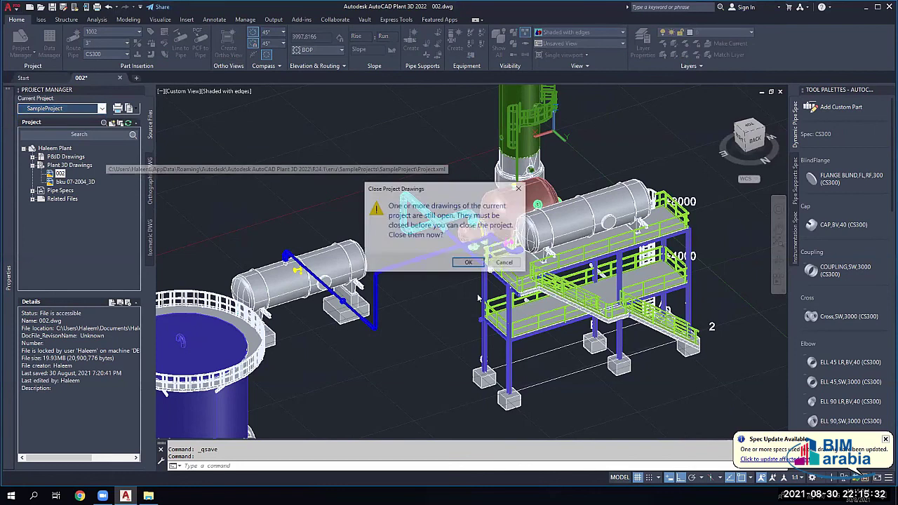
click(400, 268)
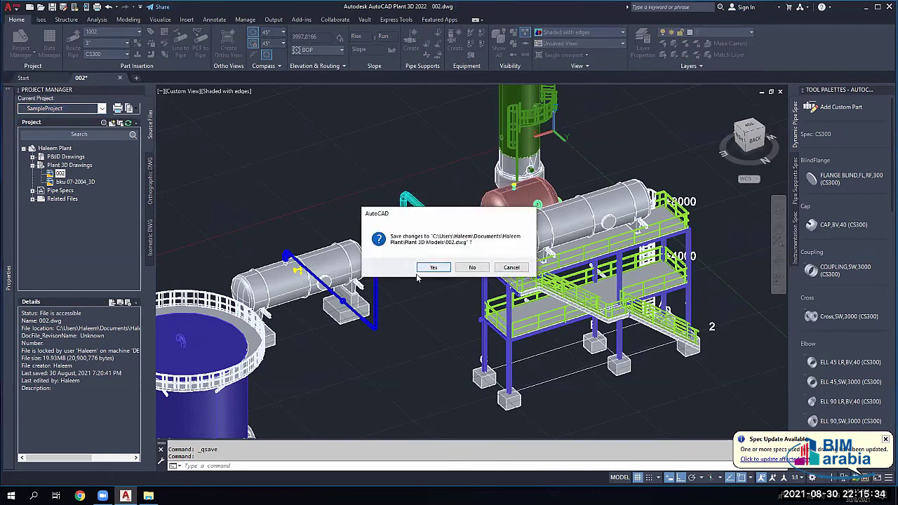
click(432, 268)
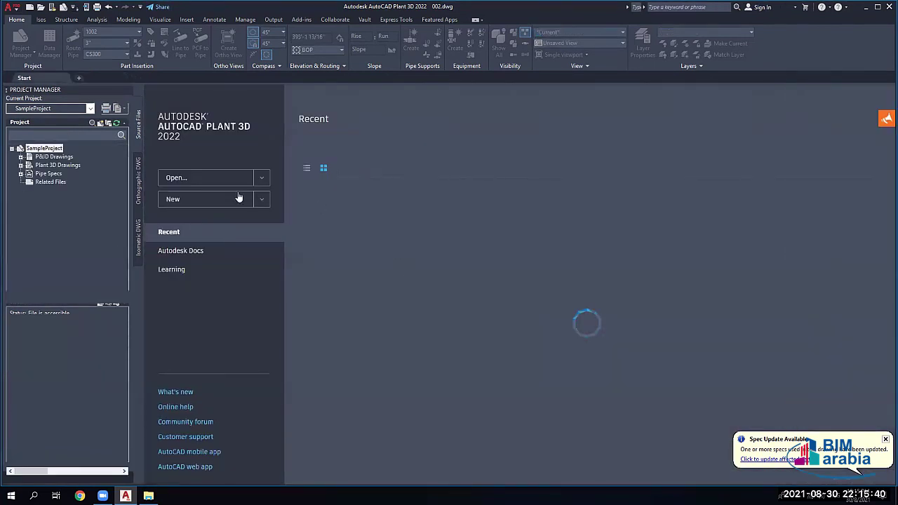
Step: Expand Plant 3D Drawings and the Area_1 folder to list its drawings
double_click(58, 165)
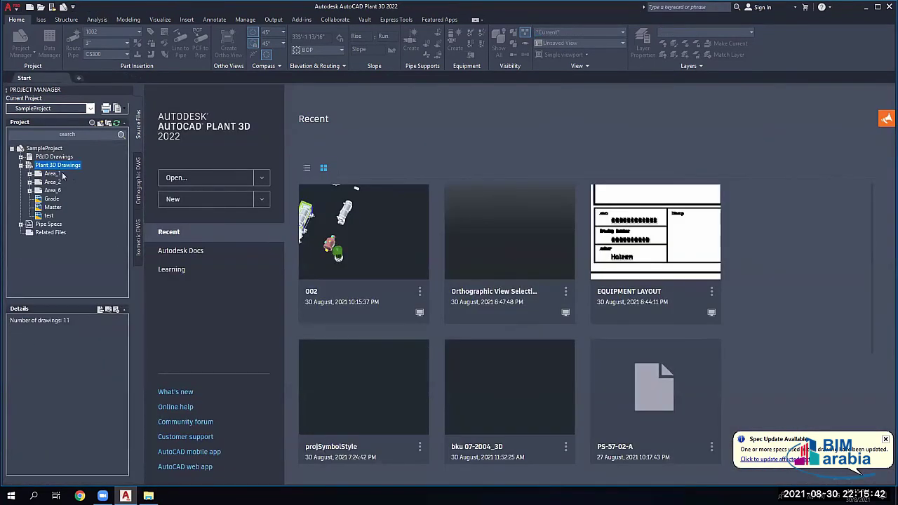
click(54, 182)
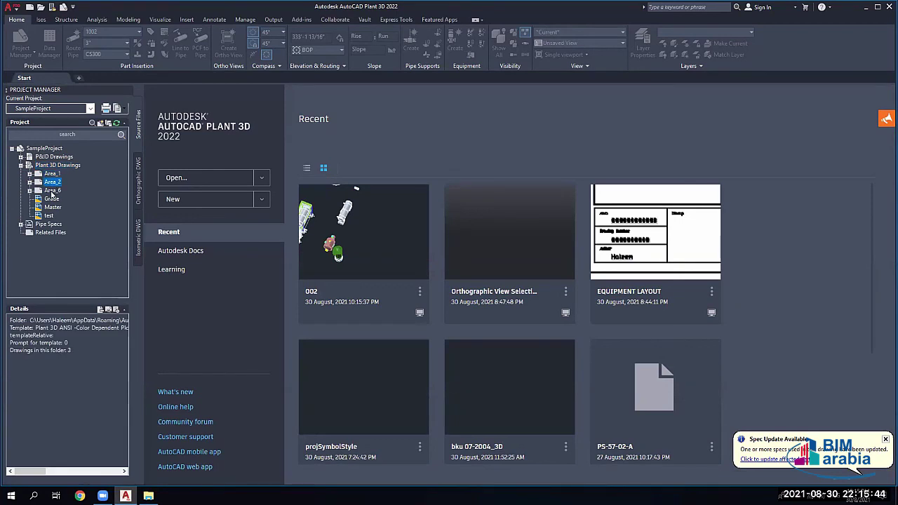
double_click(51, 173)
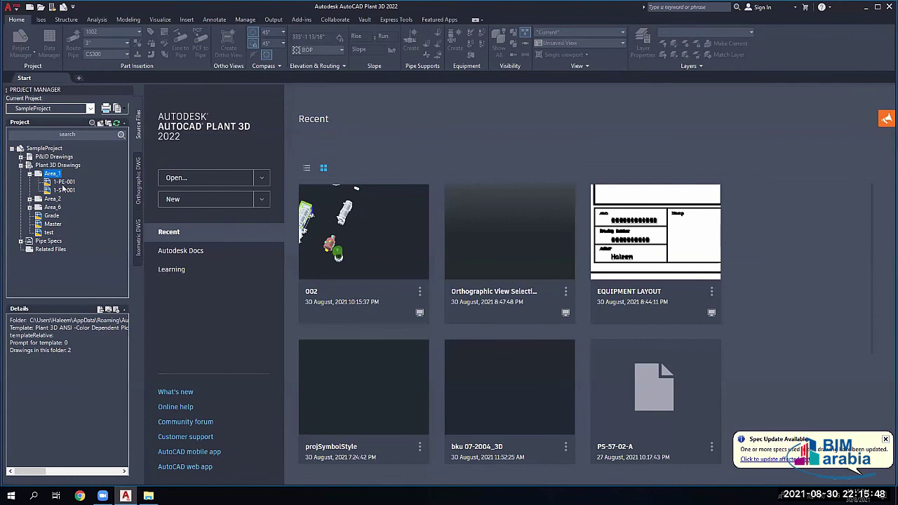
Step: Review the 1-PE-001 and 1-ST-001 drawing details, then open 1-PE-001 from Area_1
click(62, 183)
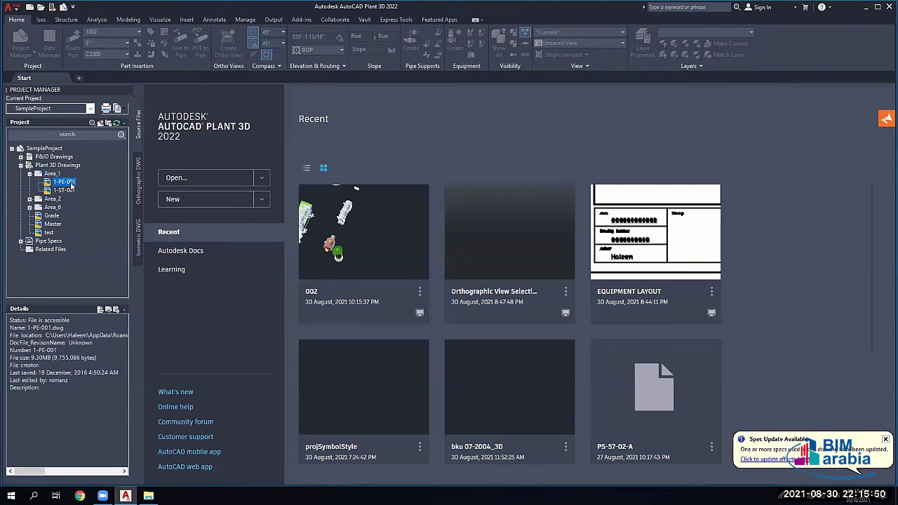
click(68, 190)
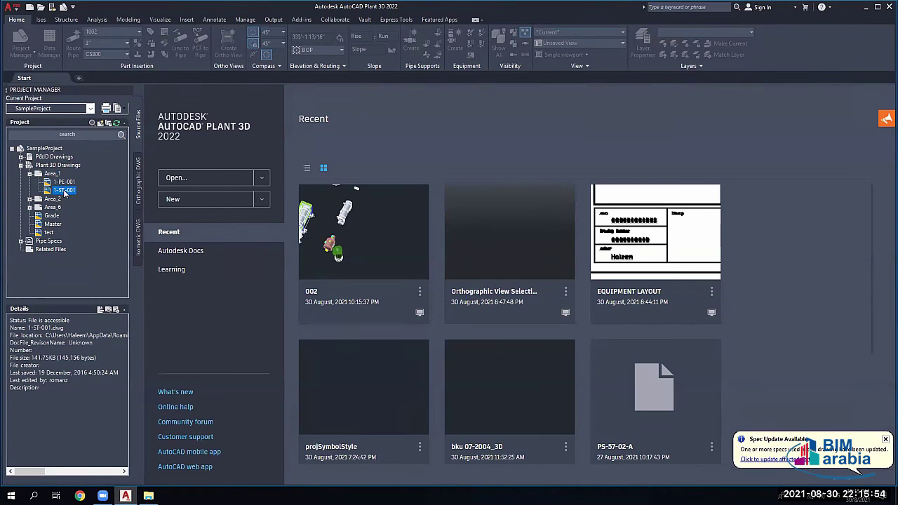
double_click(64, 182)
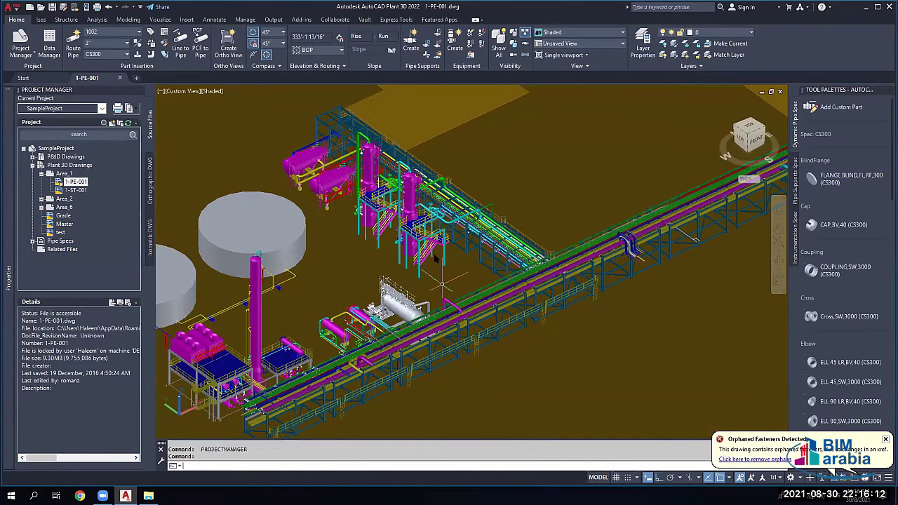
mouse_move(317, 185)
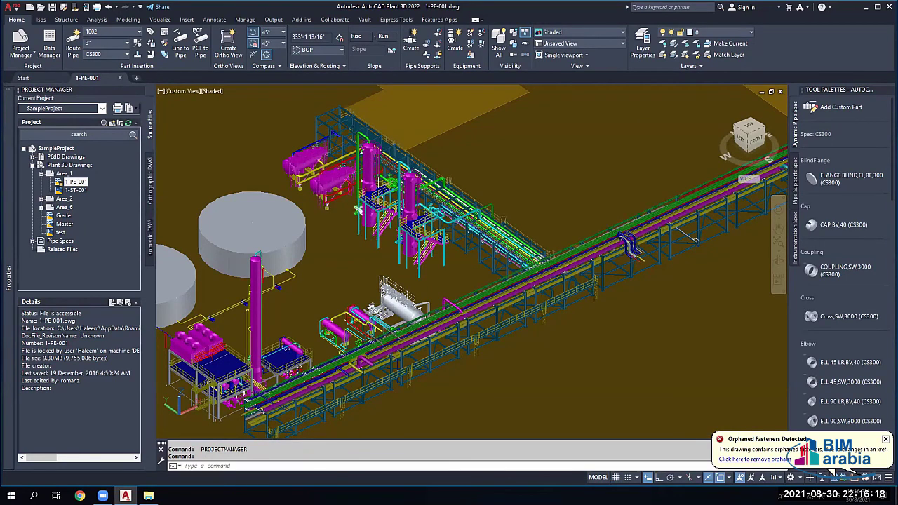
Step: Open External References with XREF and review the 1-ST-001, 2-P-001, 2-ST-01 and Grade entries
text(xref)
key(Return)
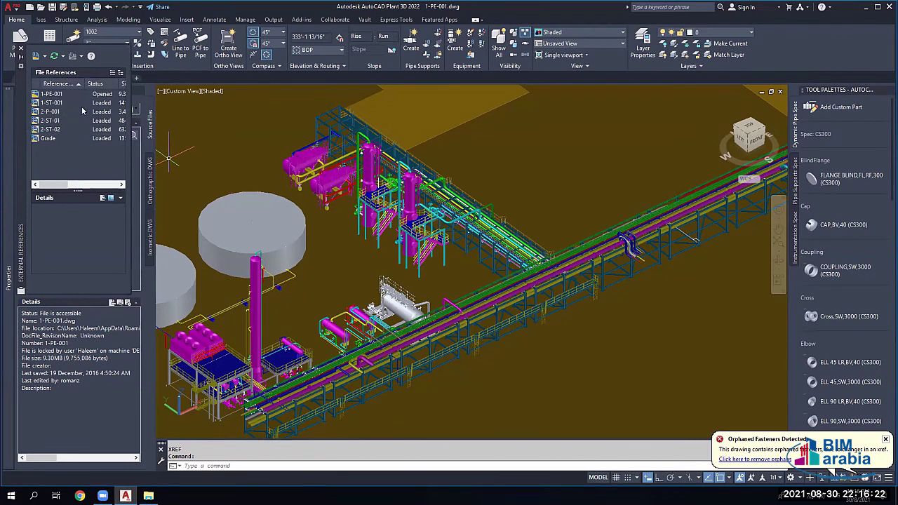
click(42, 104)
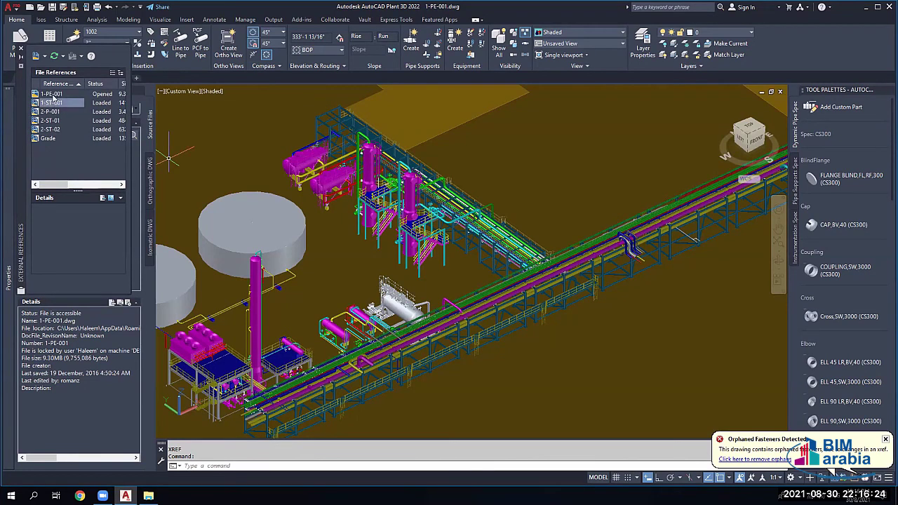
click(56, 102)
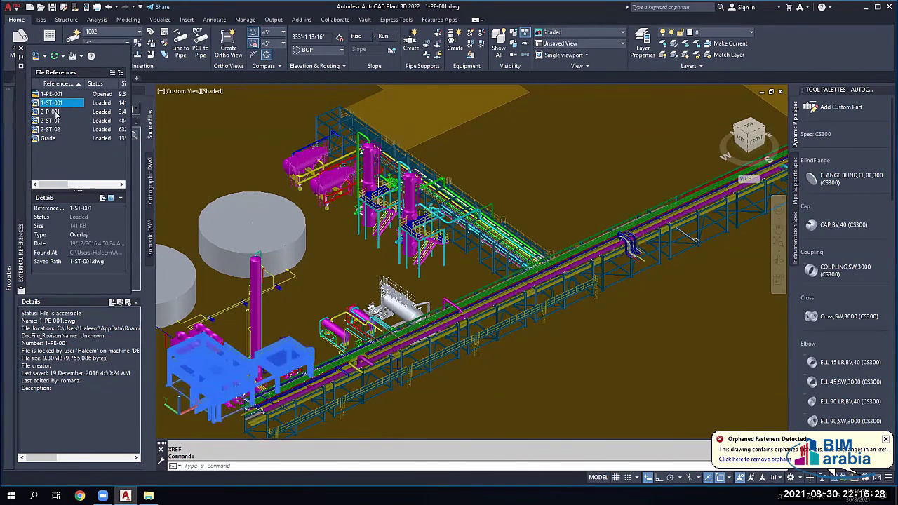
click(57, 113)
click(53, 122)
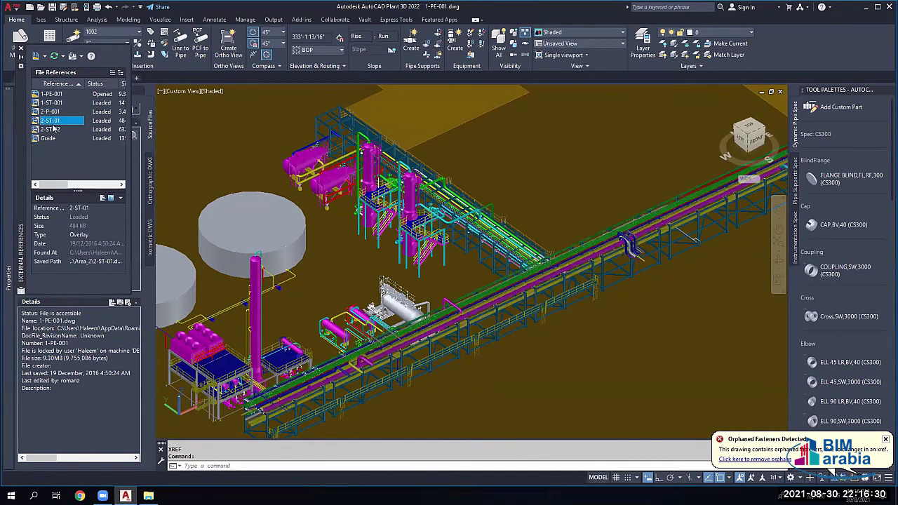
click(48, 137)
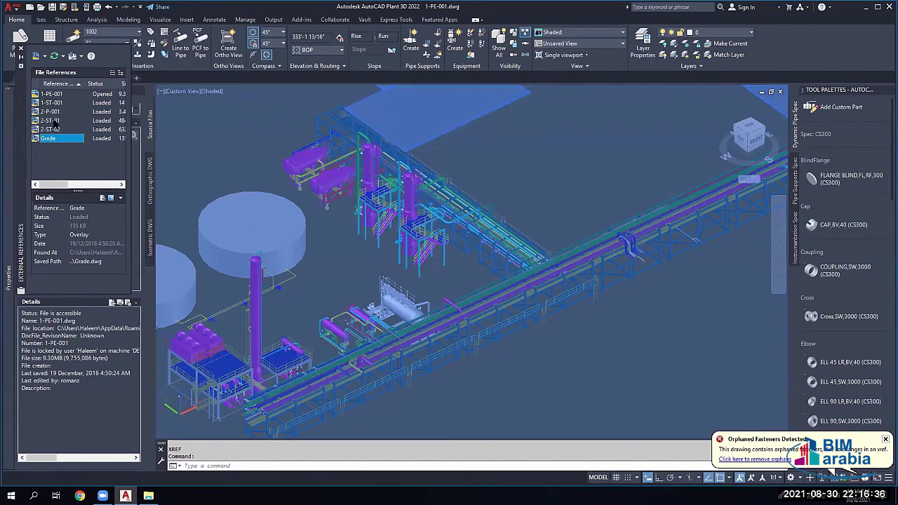
Step: Unload the 1-ST-001, 2-P-001, 2-ST-01, 2-ST-02 and Grade references
click(51, 104)
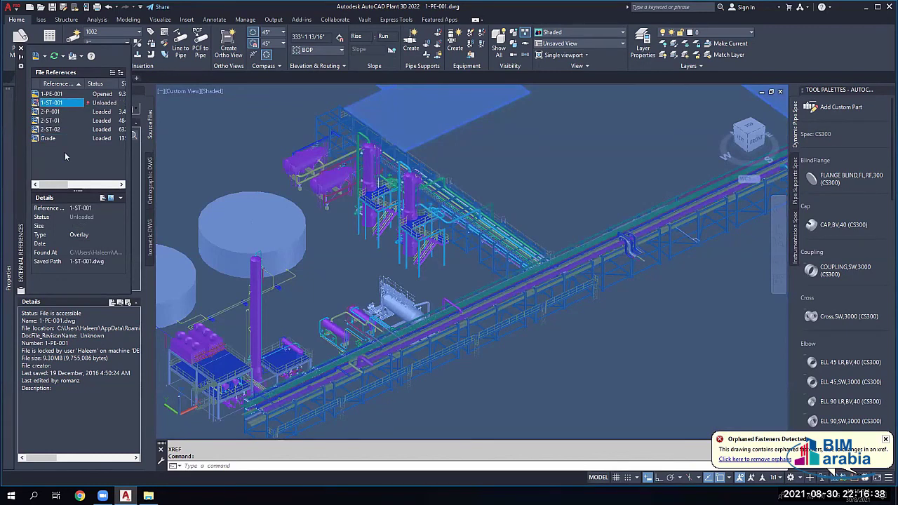
right_click(49, 111)
click(73, 151)
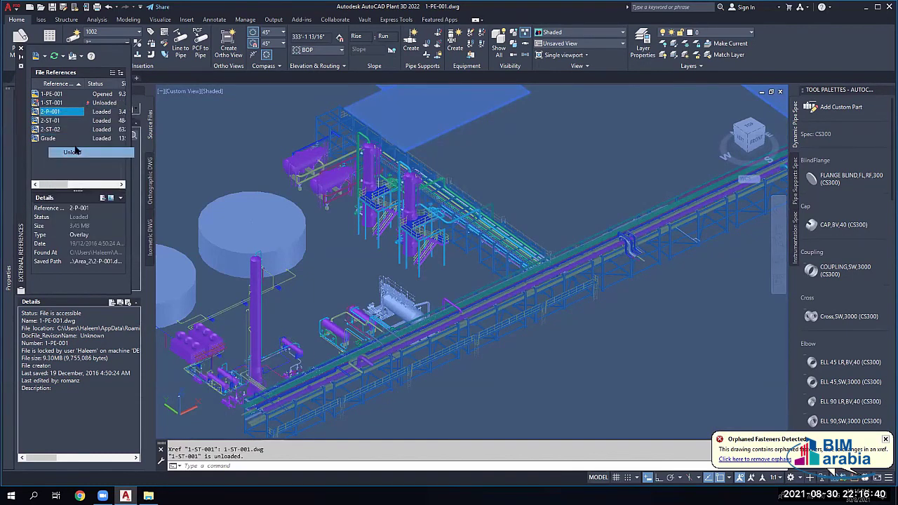
right_click(49, 122)
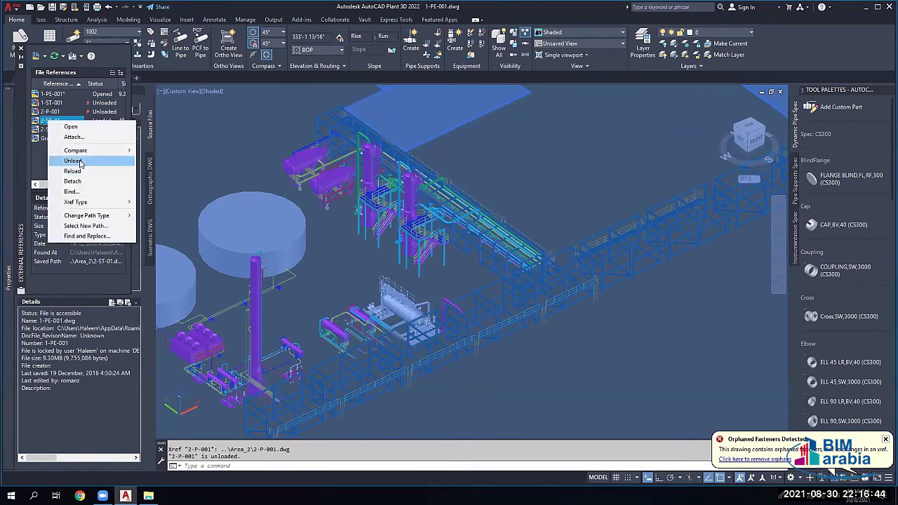
click(80, 161)
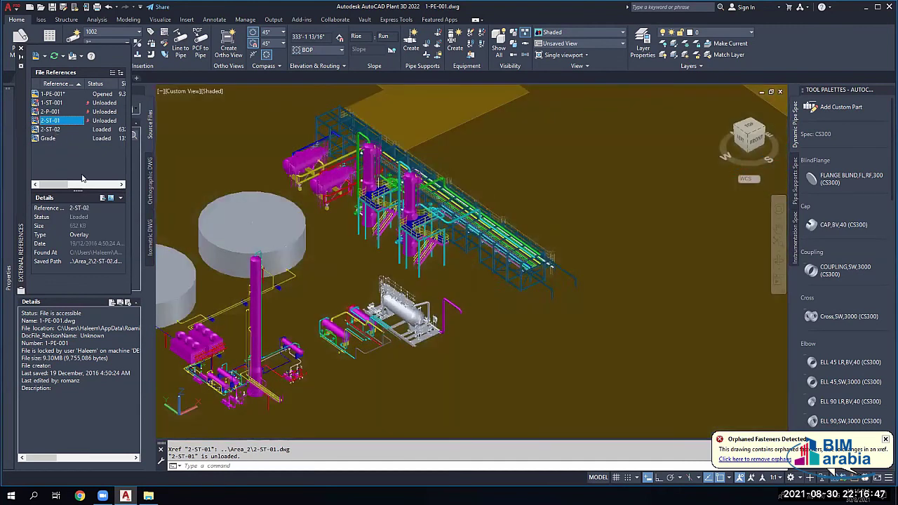
click(50, 130)
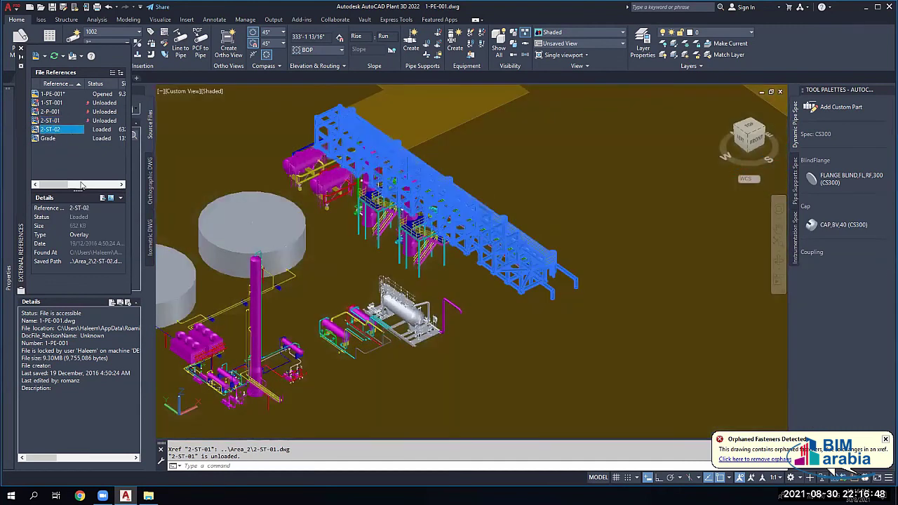
right_click(53, 130)
click(79, 171)
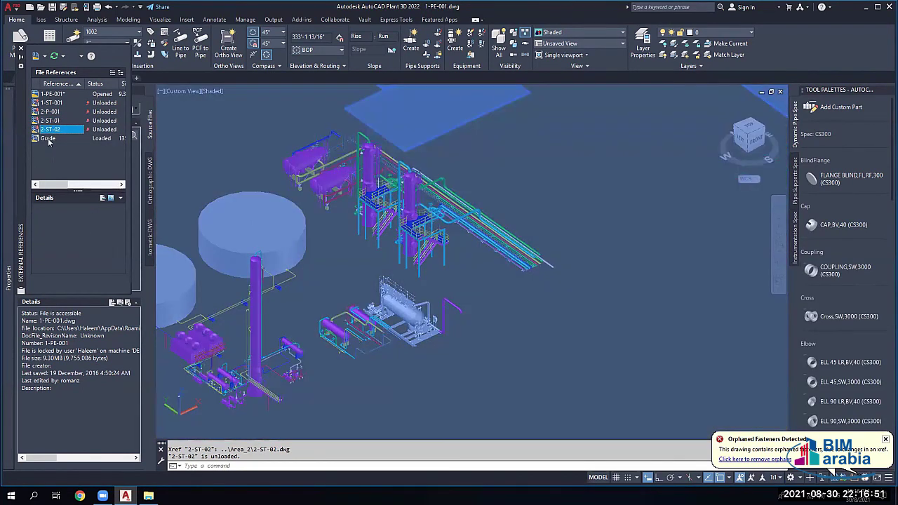
click(48, 139)
right_click(48, 139)
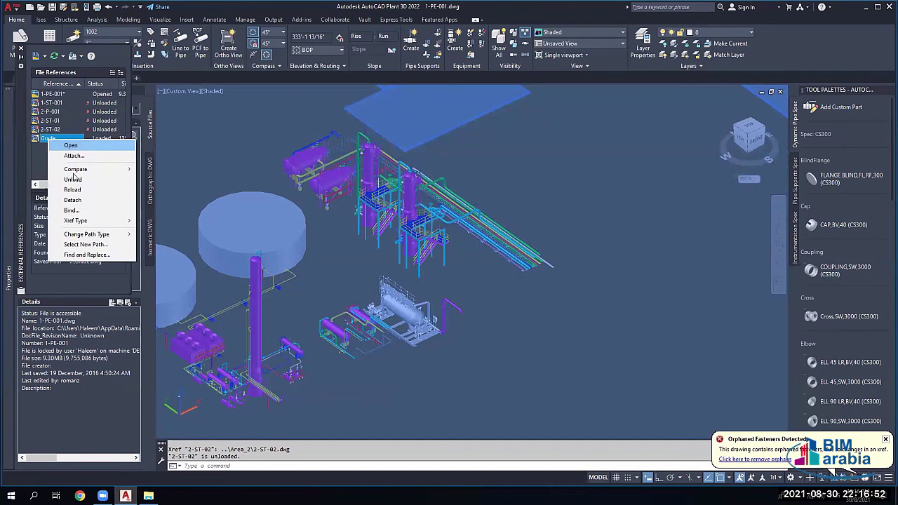
click(73, 179)
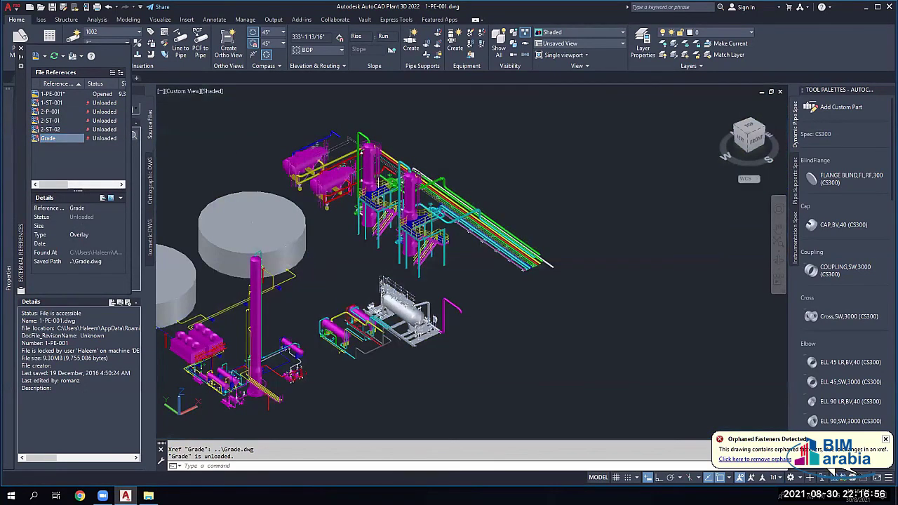
Step: Pan and zoom around 1-PE-001 to inspect the remaining piping, pipe rack and vessel structures
middle_drag(288, 265, 418, 249)
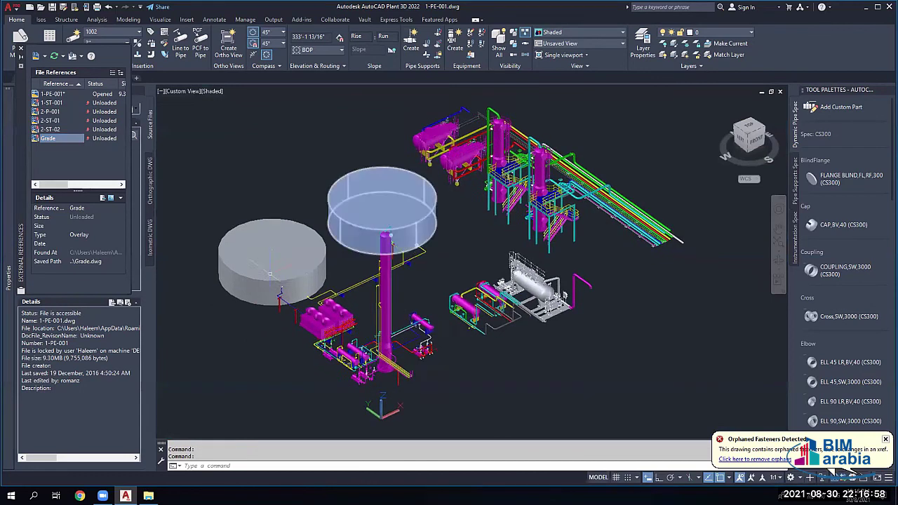
scroll(341, 312, up, 2)
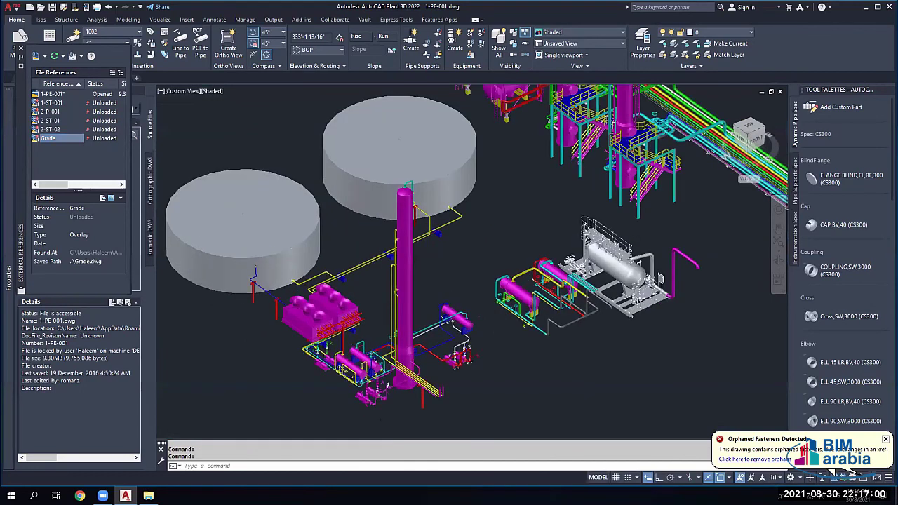
scroll(423, 345, up, 5)
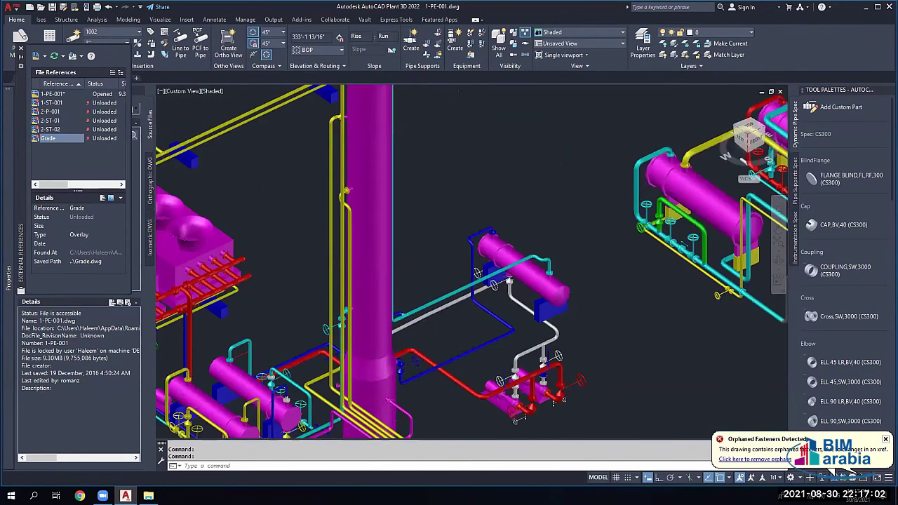
scroll(280, 329, down, 5)
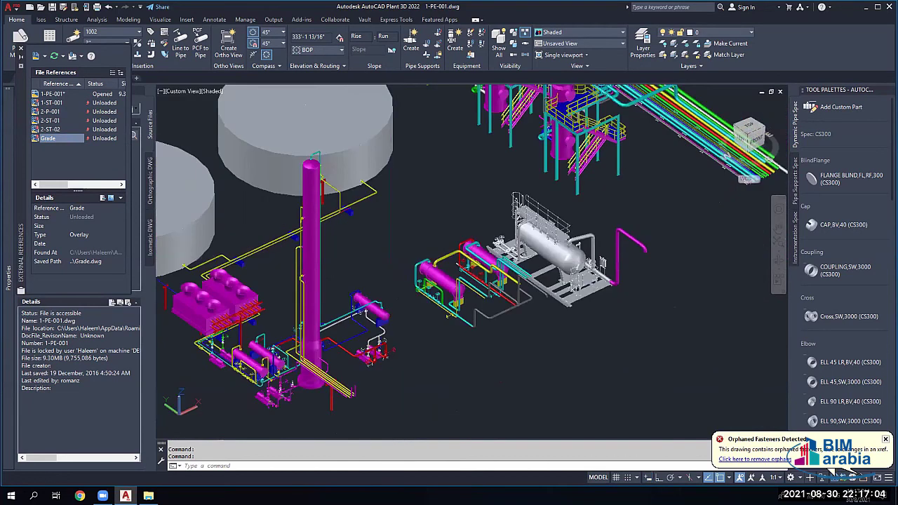
scroll(498, 294, up, 3)
scroll(496, 282, up, 3)
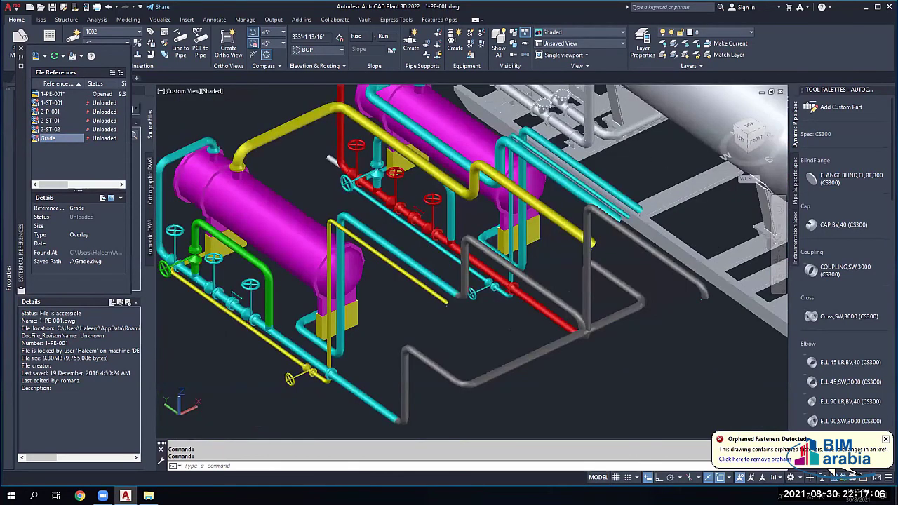
scroll(460, 169, down, 5)
scroll(461, 169, up, 5)
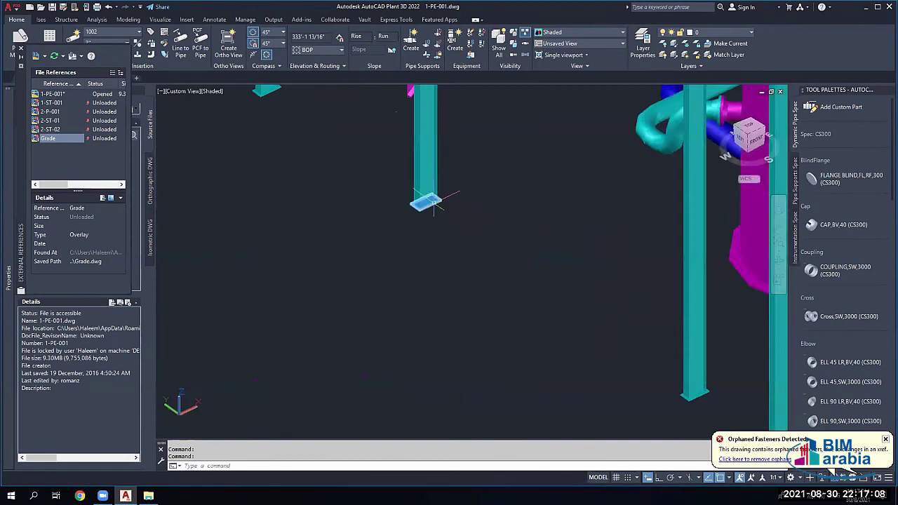
scroll(437, 217, down, 1)
scroll(471, 260, down, 3)
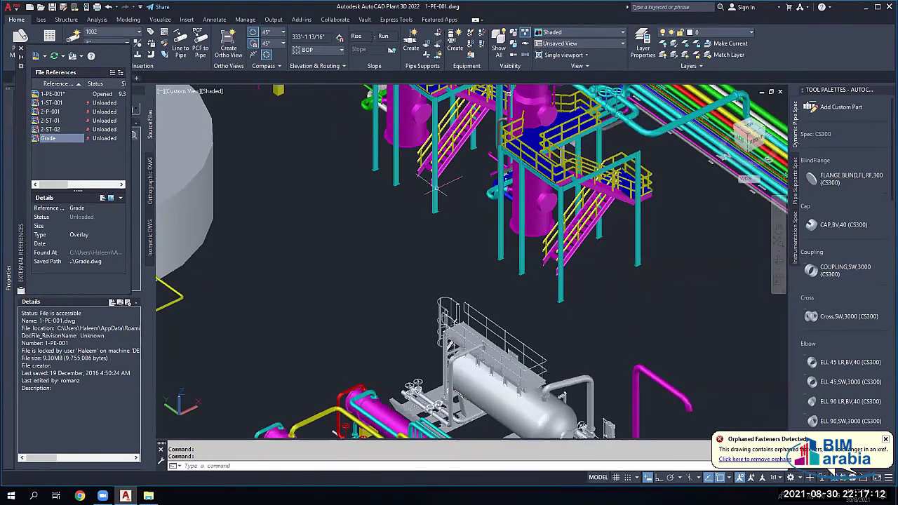
scroll(393, 200, down, 5)
scroll(355, 214, up, 4)
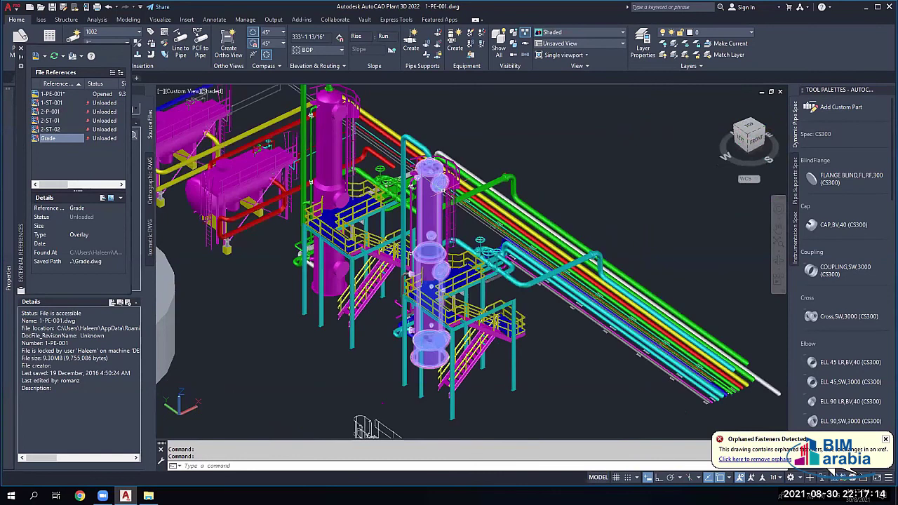
scroll(355, 213, down, 2)
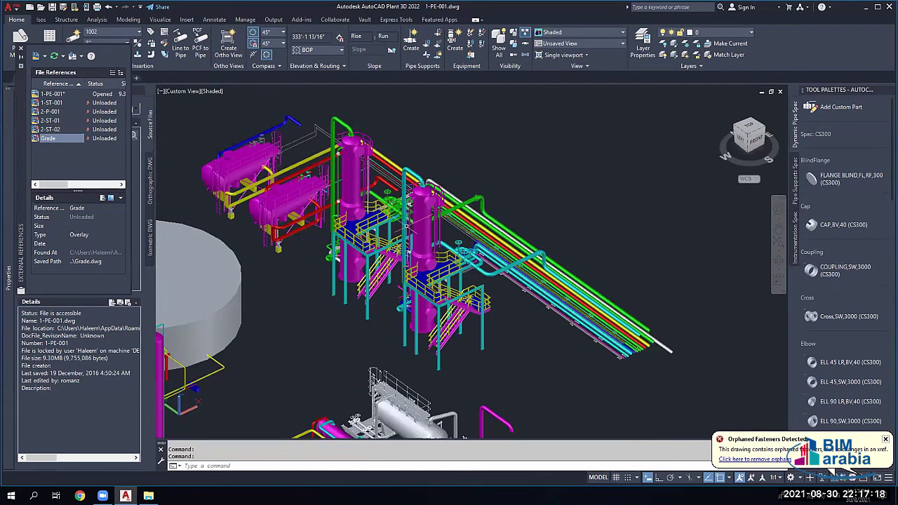
scroll(513, 252, up, 3)
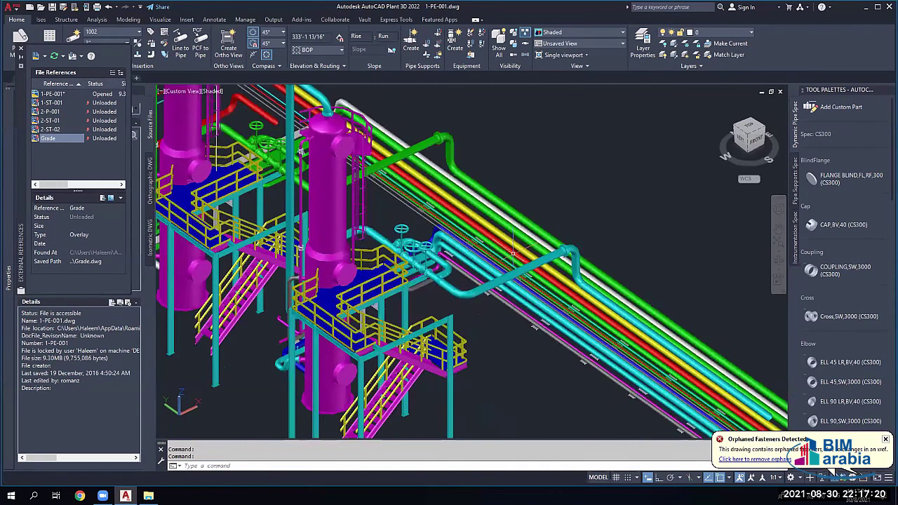
scroll(513, 253, down, 1)
scroll(529, 330, up, 5)
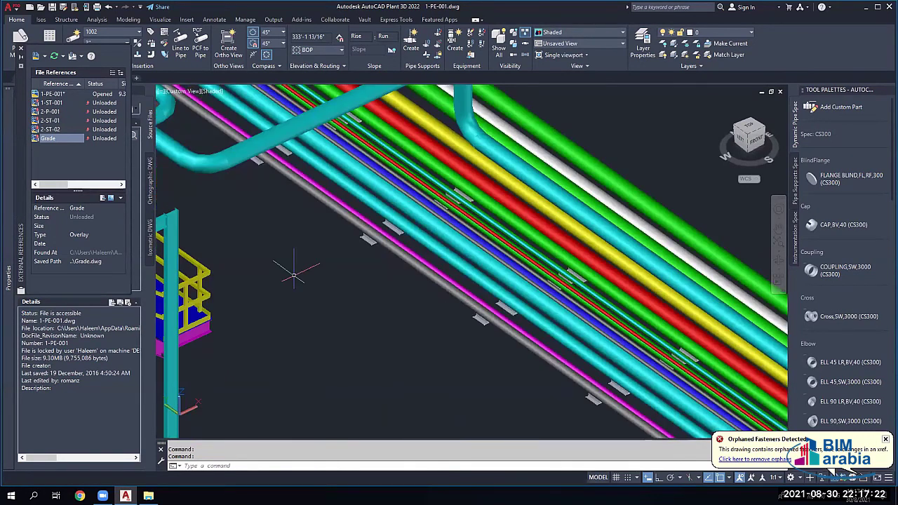
scroll(290, 275, down, 4)
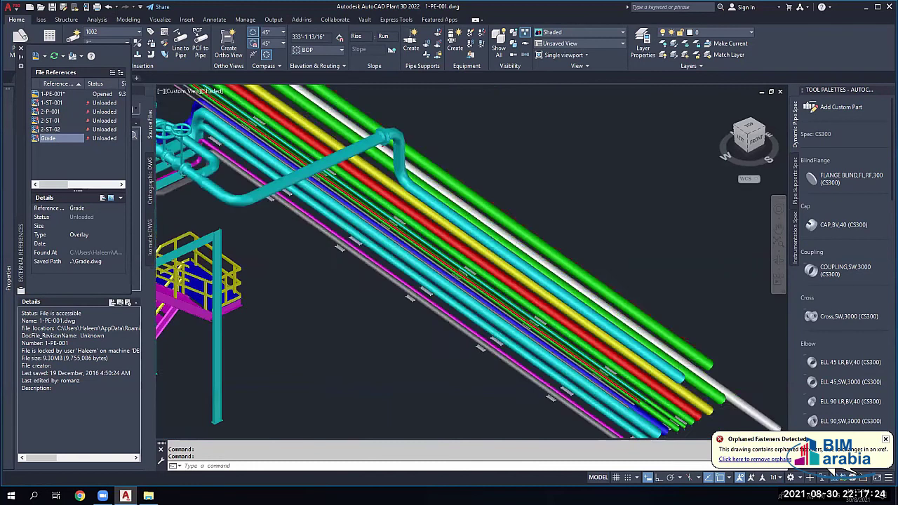
middle_drag(260, 267, 465, 300)
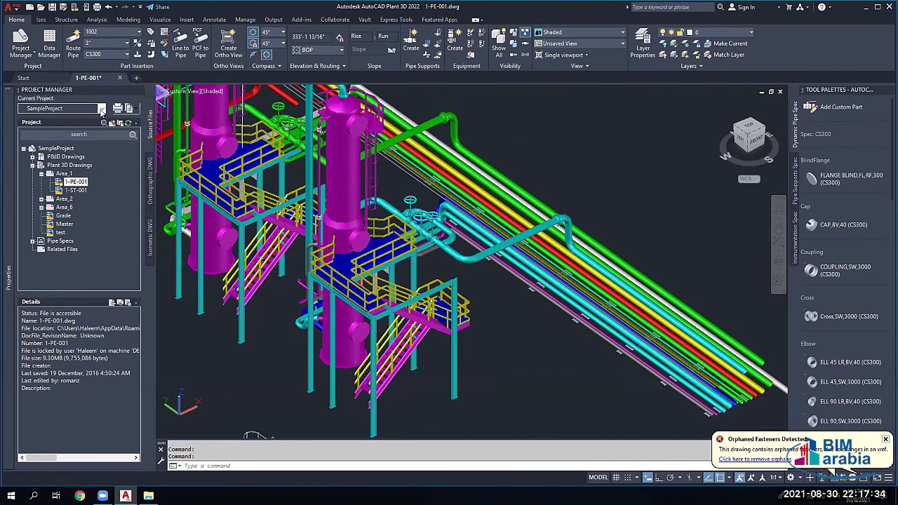
Step: Switch the current project to Haleem Plant, closing 1-PE-001, and expand its Plant 3D Drawings folder
click(85, 109)
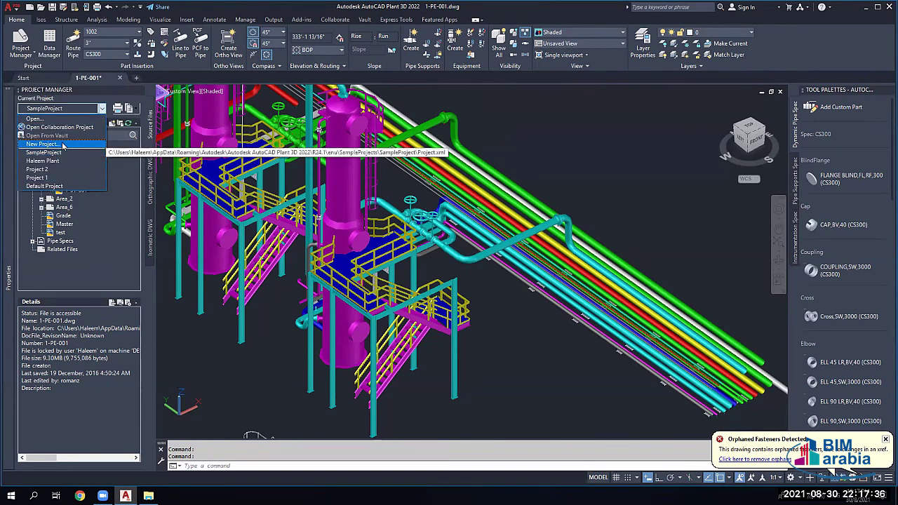
click(55, 161)
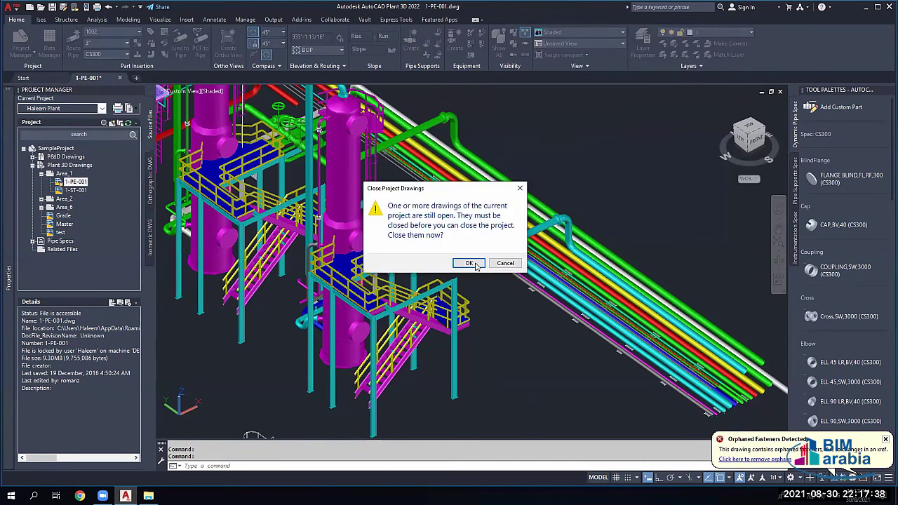
click(469, 267)
click(428, 272)
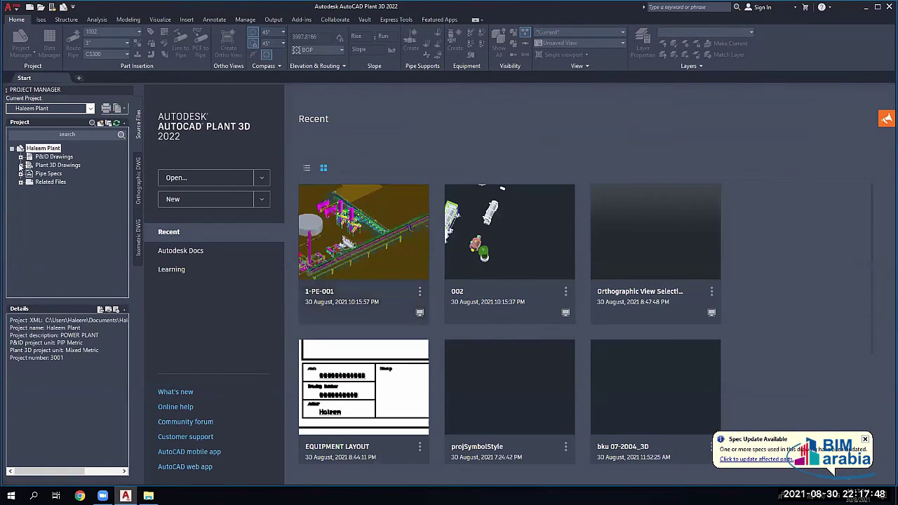
double_click(53, 166)
Step: Add a new folder named AREA001 under Plant 3D Drawings
right_click(59, 171)
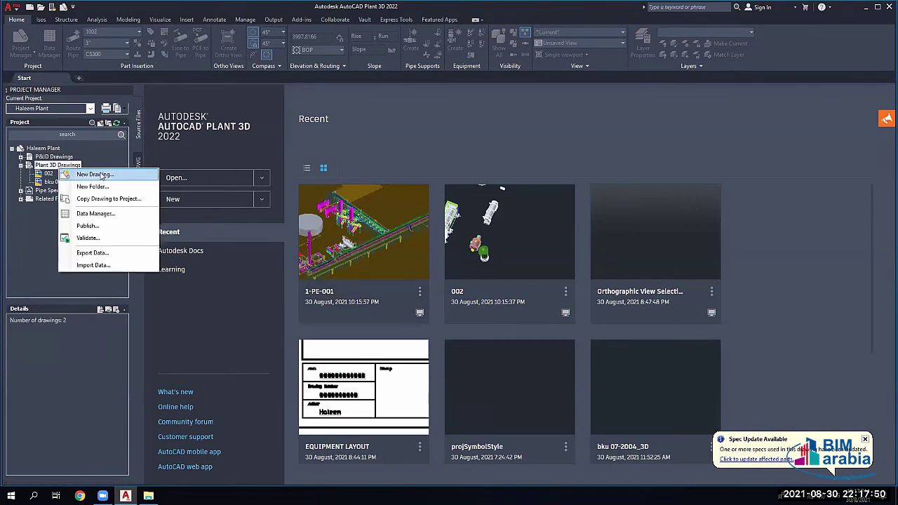
click(97, 186)
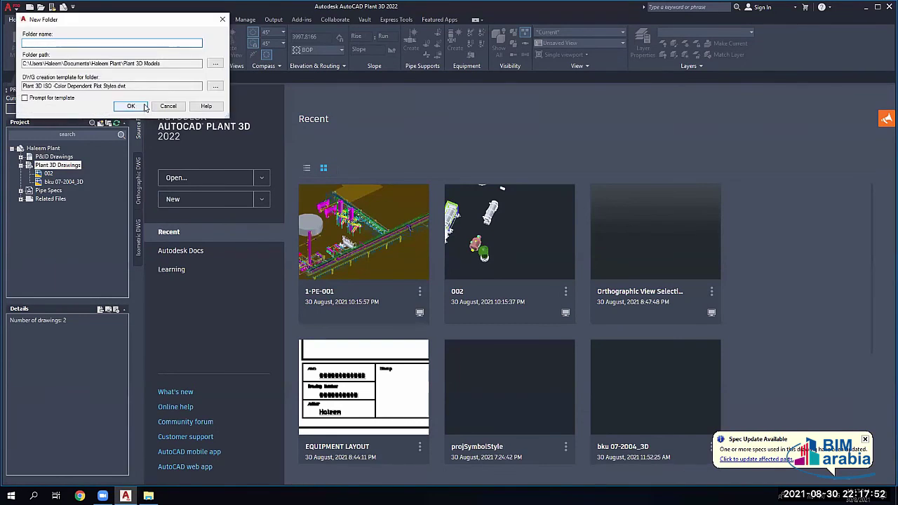
text(AREA001)
click(130, 106)
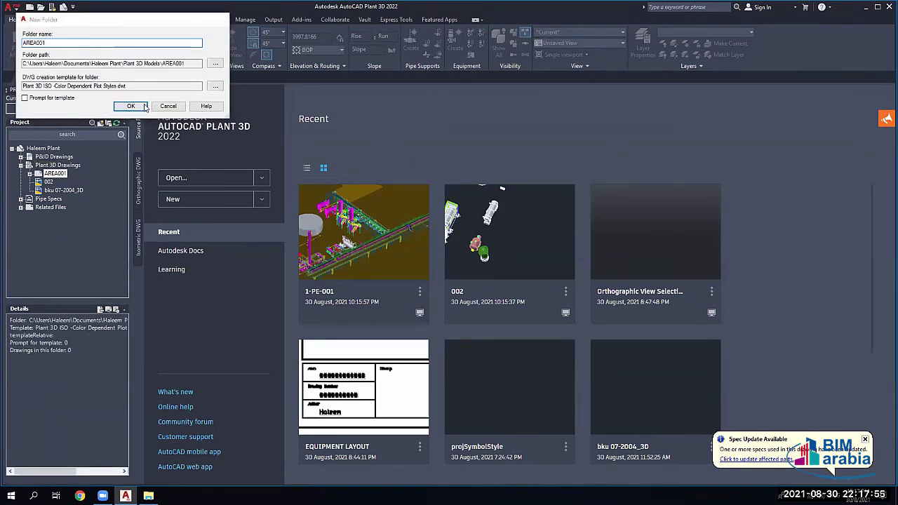
Step: Create a new drawing named PIPING 001 inside the AREA001 folder
right_click(50, 177)
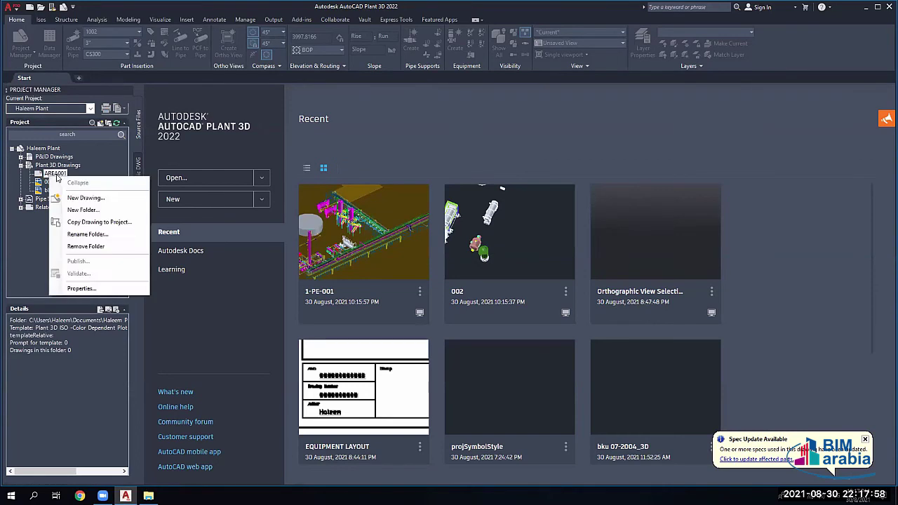
click(116, 199)
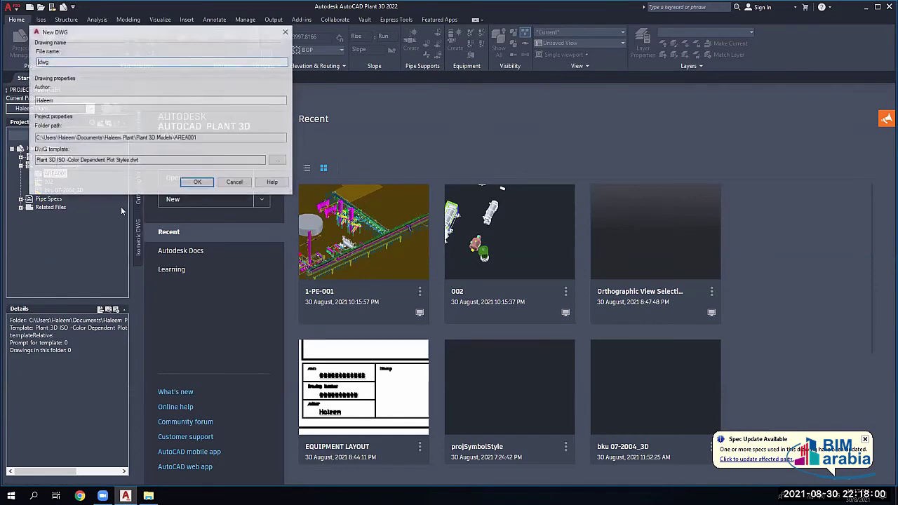
text(PIPING)
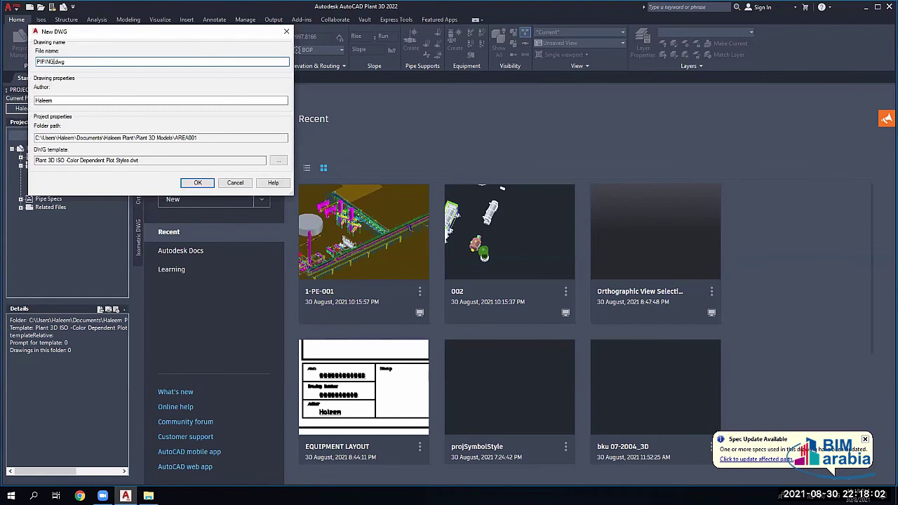
text( 001)
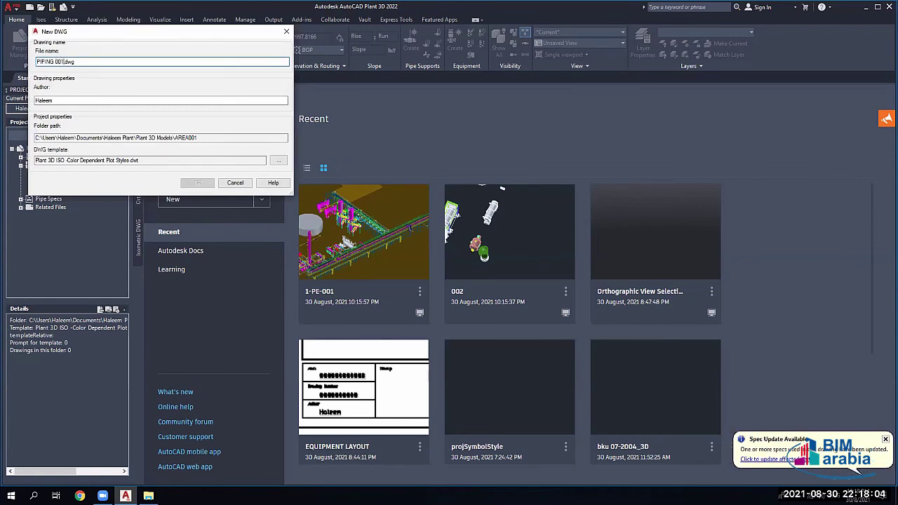
key(Return)
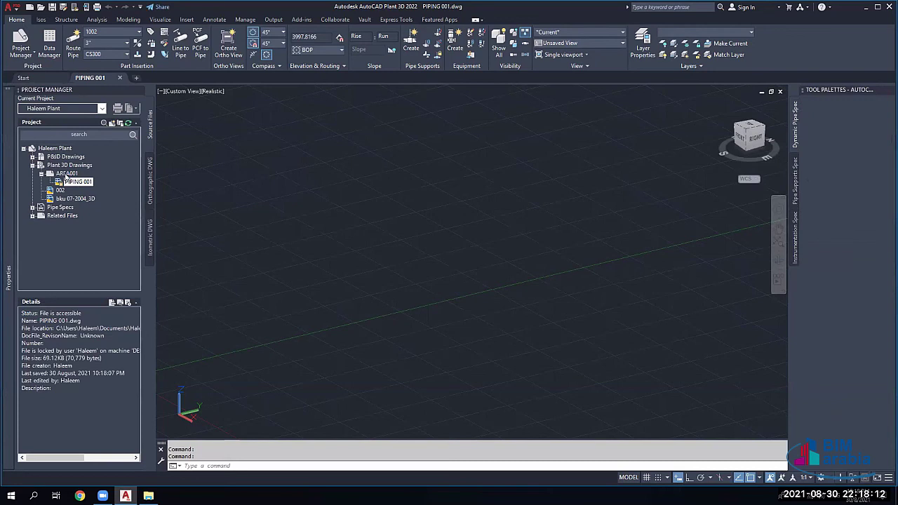
Step: Create a new drawing named STR001 in the AREA001 folder
right_click(66, 175)
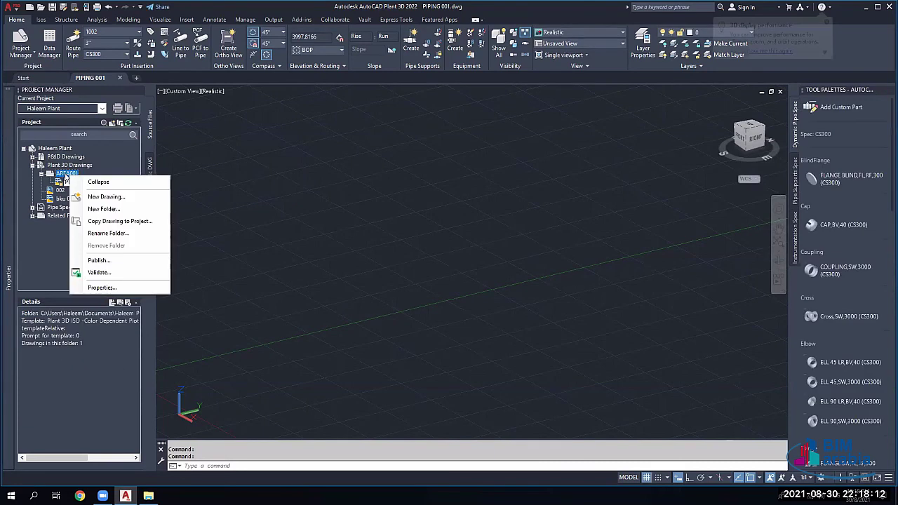
click(119, 221)
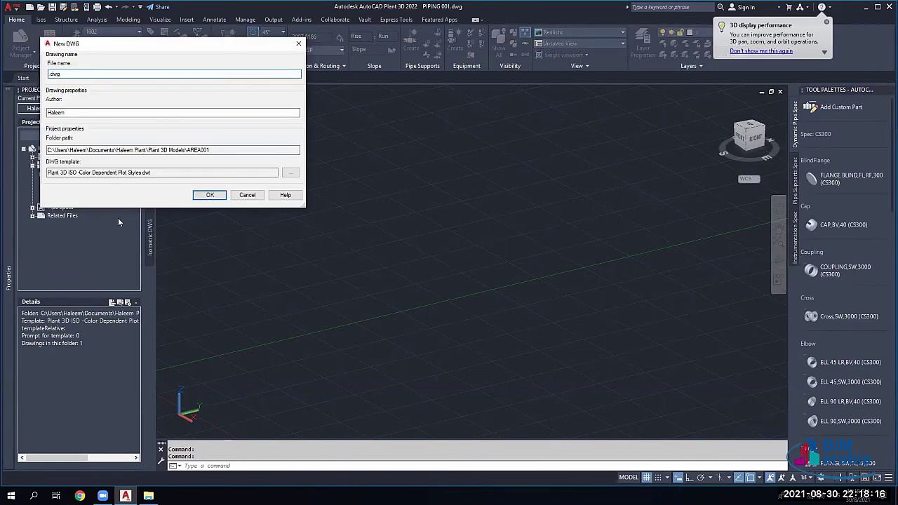
text(STR001)
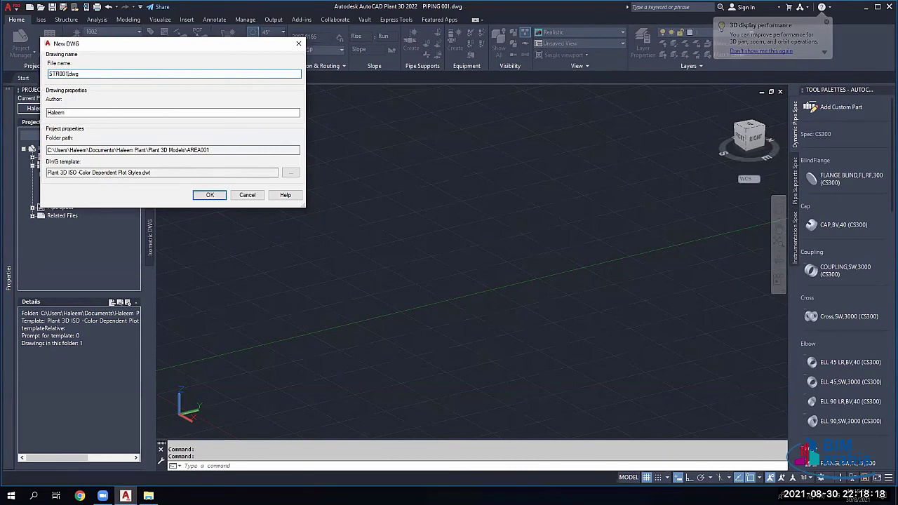
key(Return)
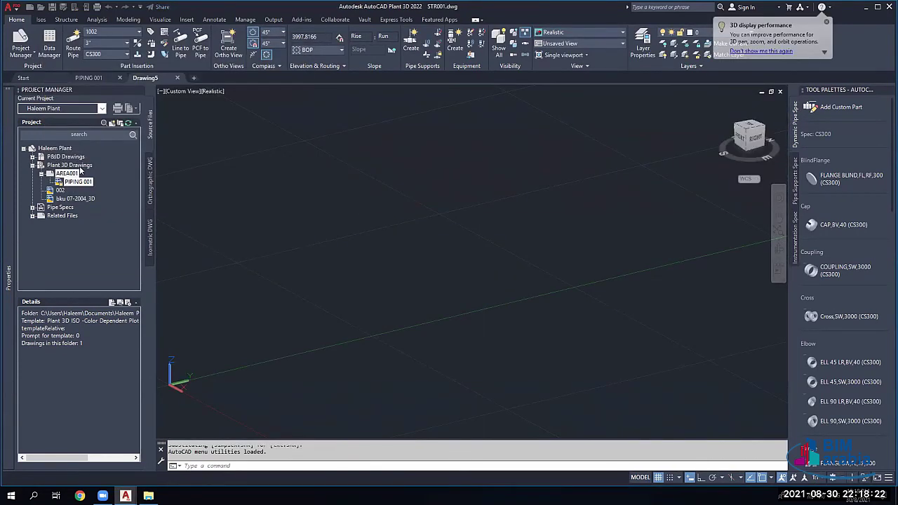
right_click(72, 194)
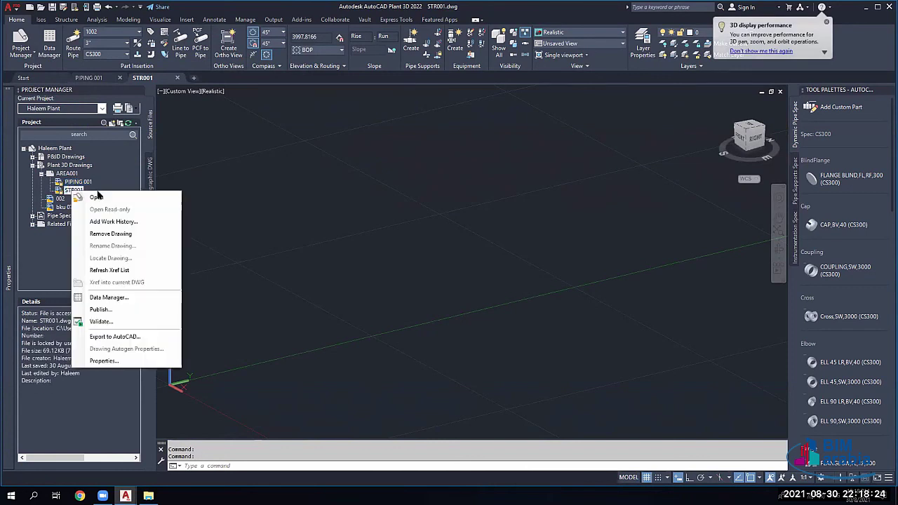
click(64, 188)
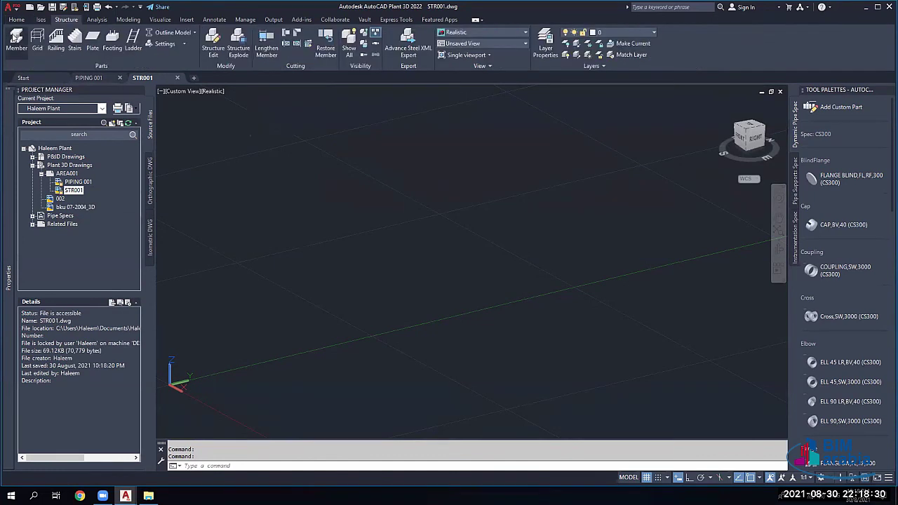
Step: Draw a connected zigzag chain of steel members through seven picked points
click(16, 39)
click(421, 200)
click(433, 170)
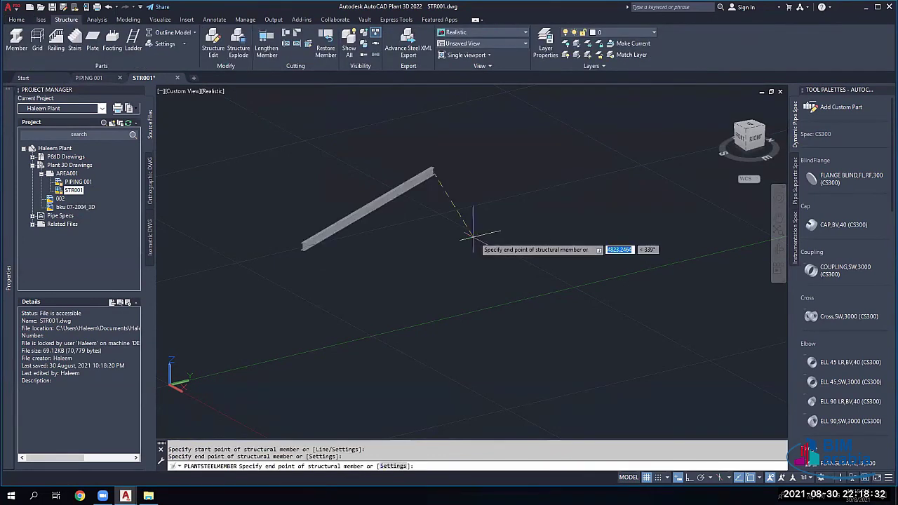
click(493, 239)
click(595, 181)
click(633, 280)
click(404, 314)
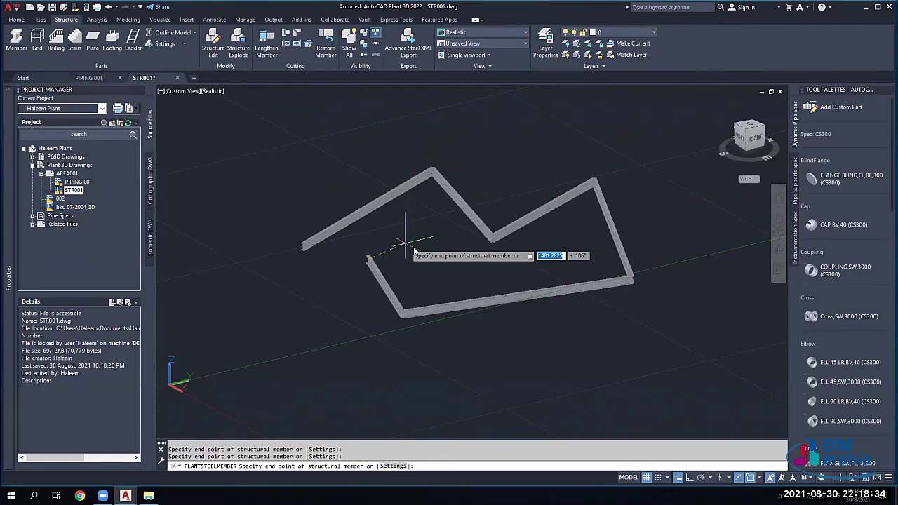
click(367, 257)
key(Return)
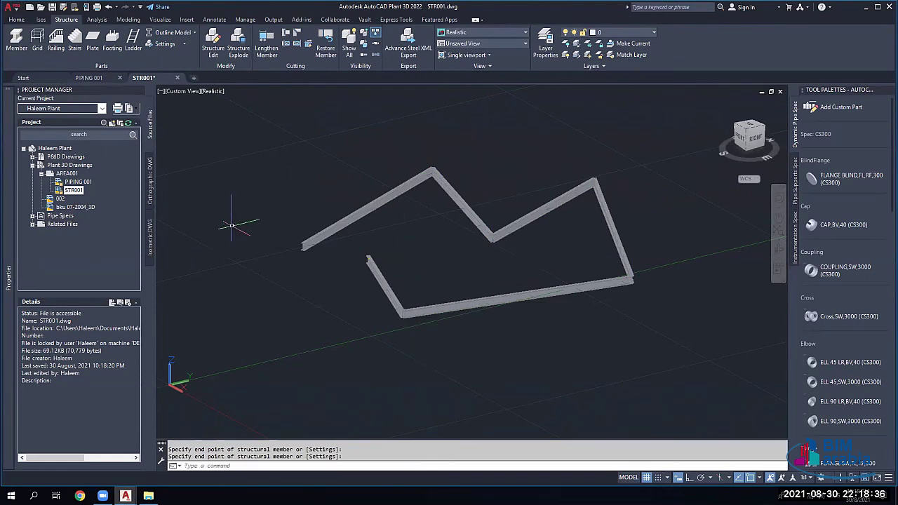
click(80, 183)
Step: Open the PIPING 001 drawing and bring up External References with XR
right_click(80, 182)
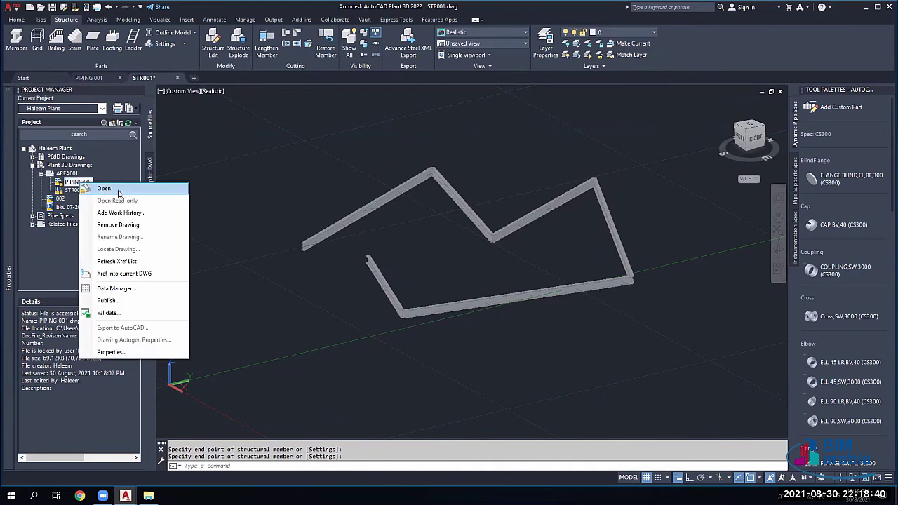
click(126, 190)
click(92, 77)
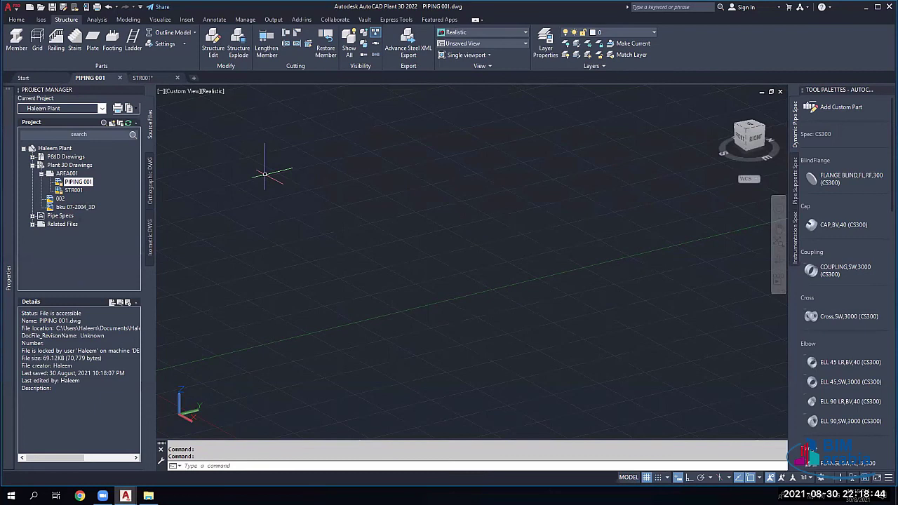
text(XR)
key(Return)
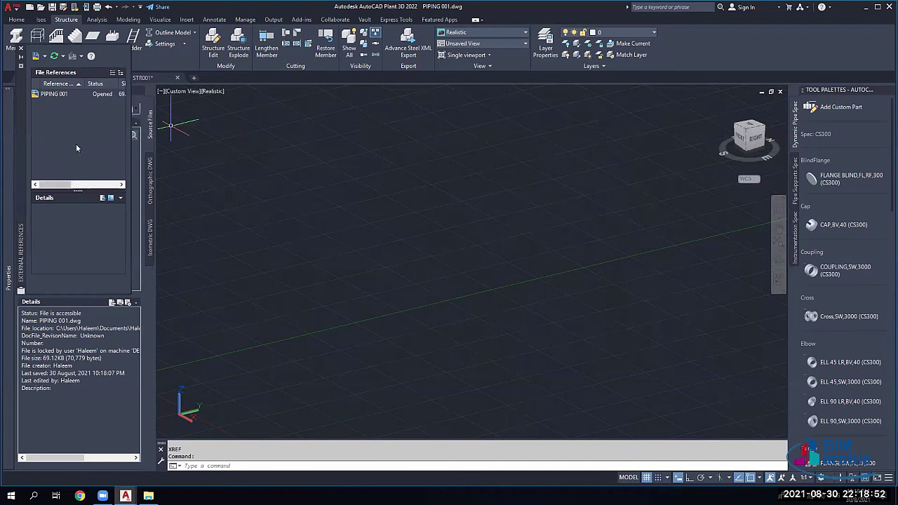
Step: Attach AREA001\STR001.dwg as an Attachment-type reference inserted at 0,0,0
click(39, 58)
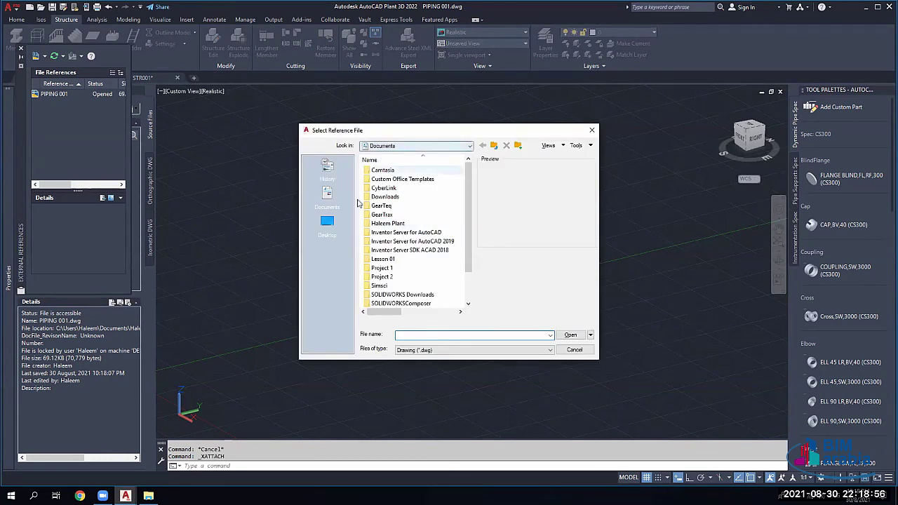
click(327, 195)
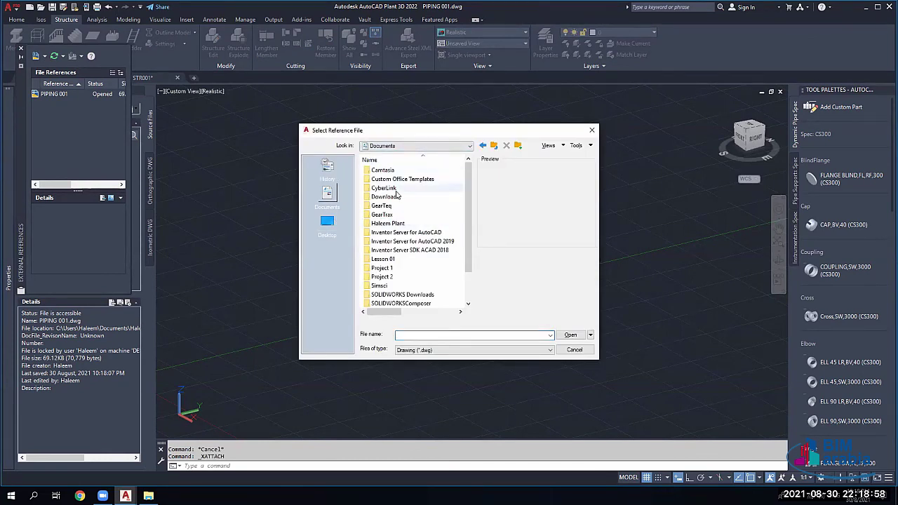
double_click(393, 223)
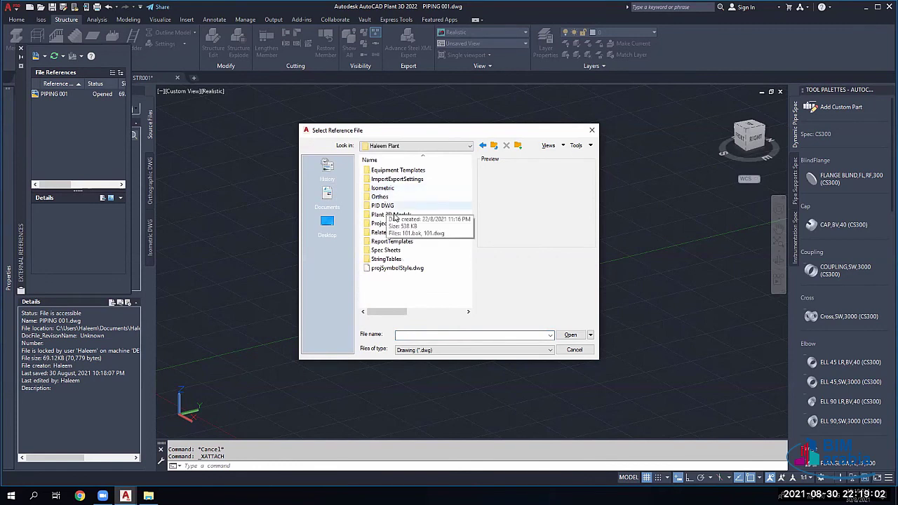
double_click(393, 215)
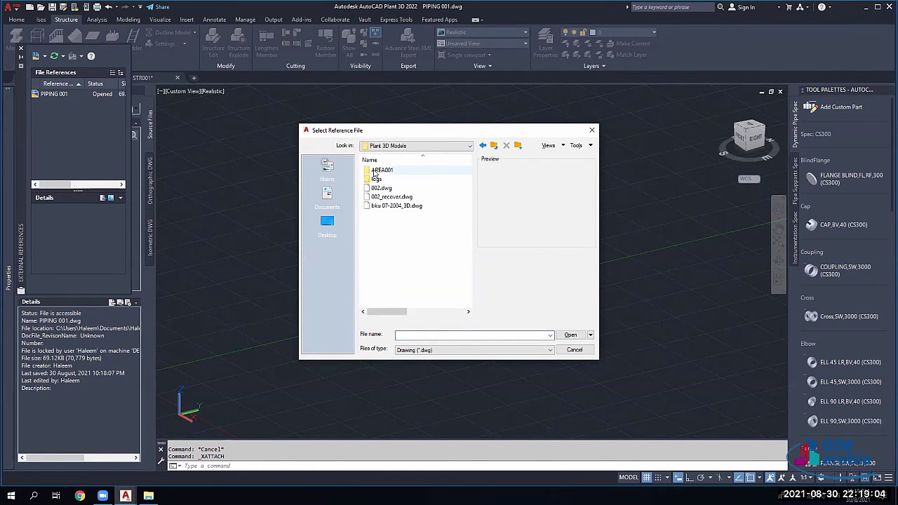
double_click(375, 172)
click(386, 179)
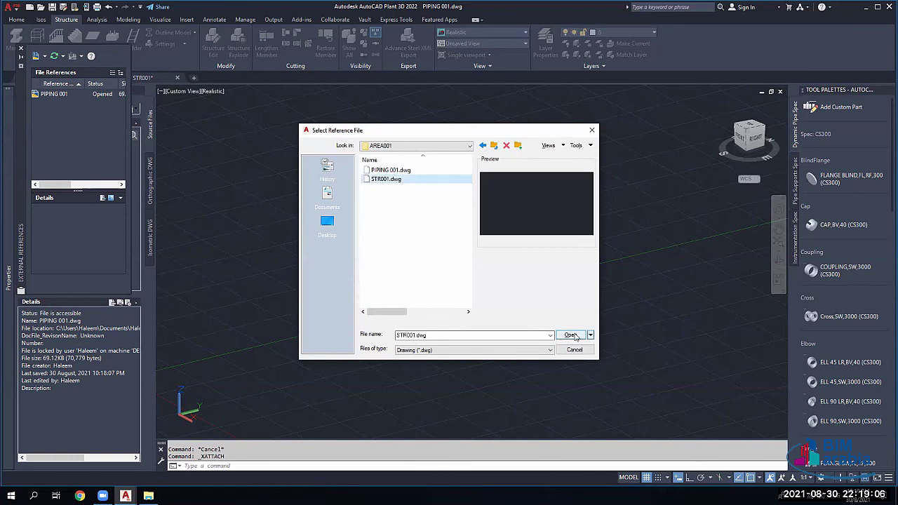
click(572, 336)
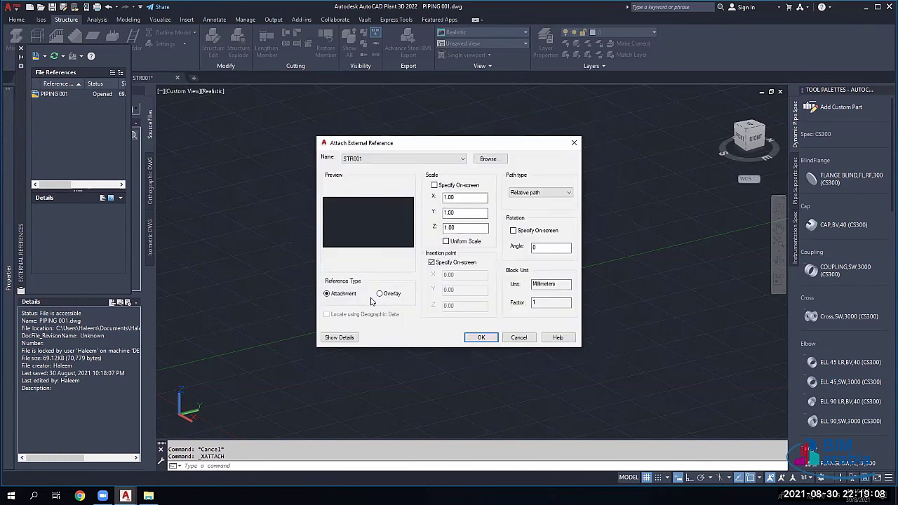
click(451, 263)
click(339, 295)
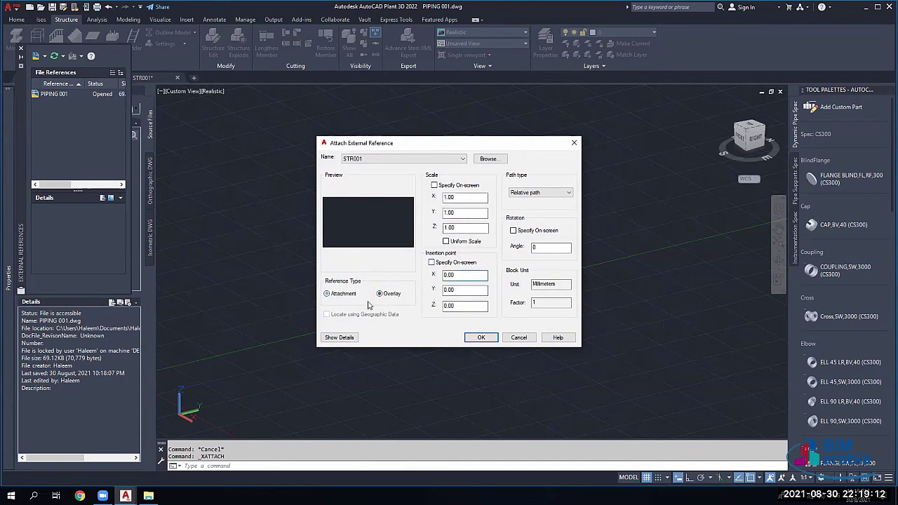
click(481, 337)
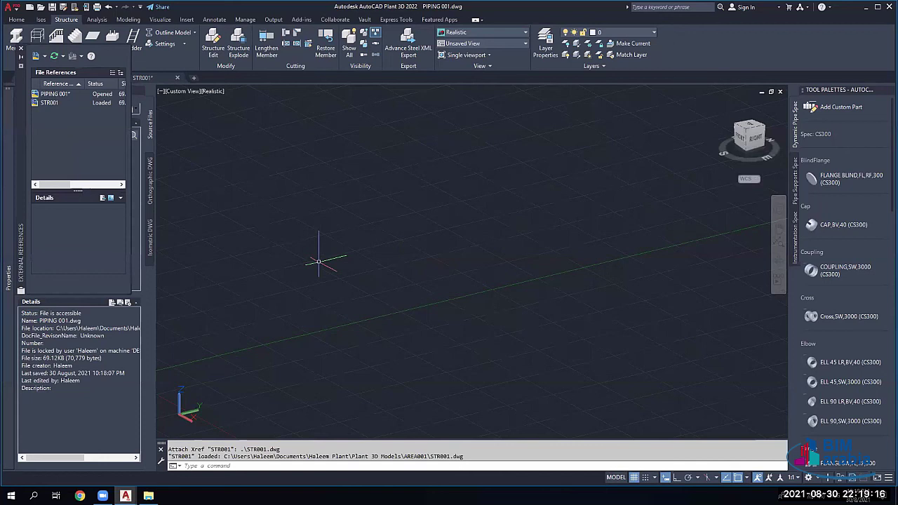
Step: Check the STR001 reference details and Zoom All to show the whole PIPING 001 drawing
scroll(318, 261, down, 3)
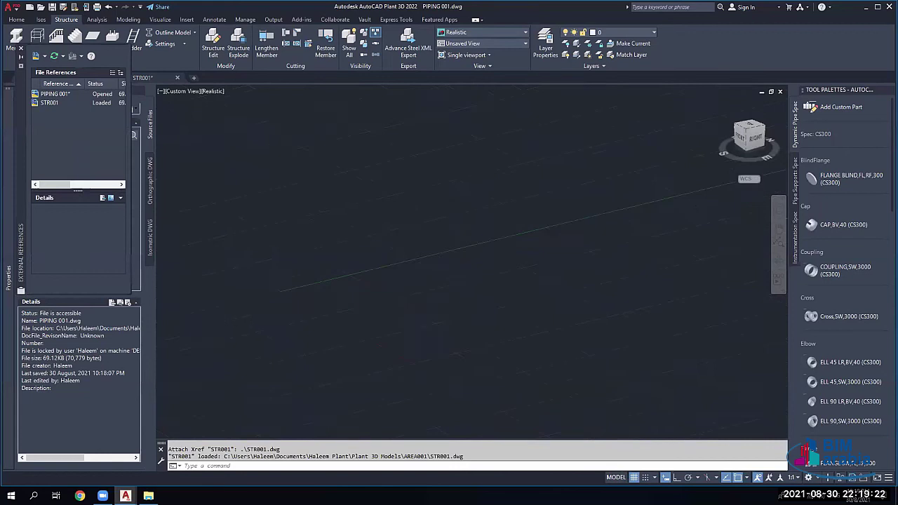
click(49, 103)
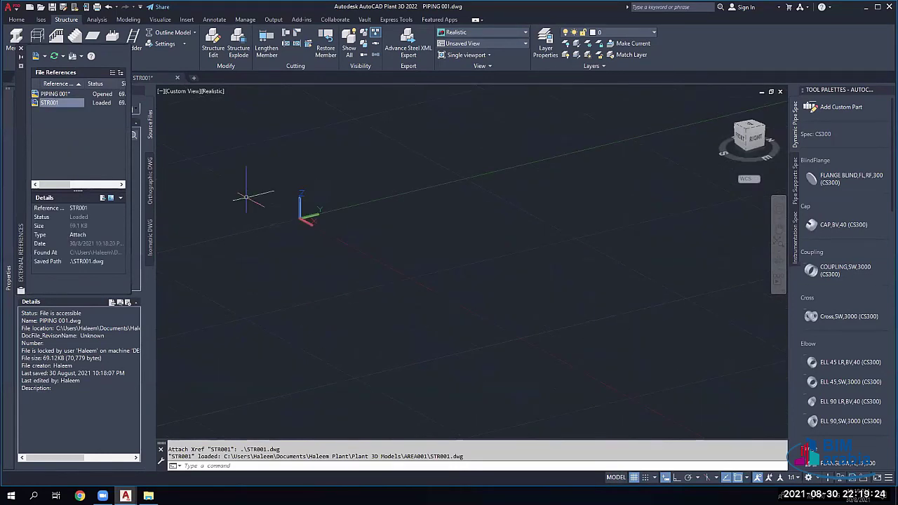
scroll(377, 265, down, 2)
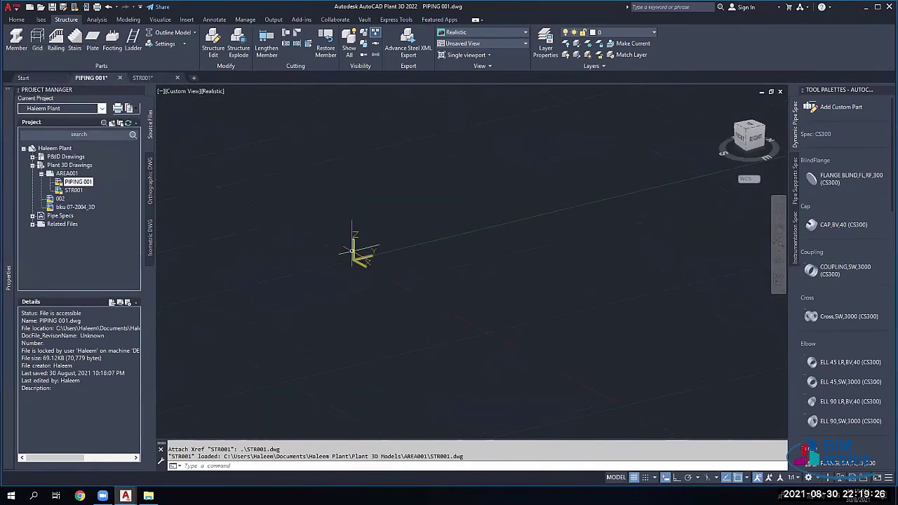
middle_drag(407, 277, 316, 267)
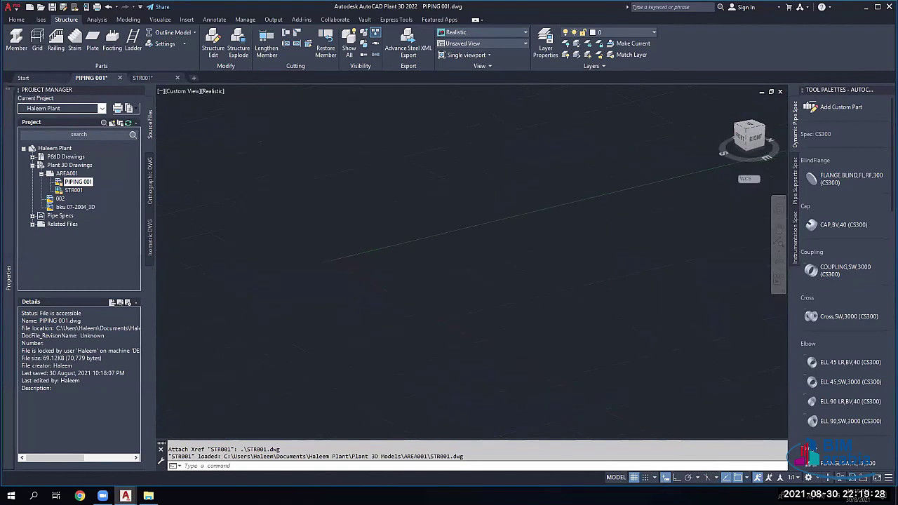
scroll(301, 265, up, 3)
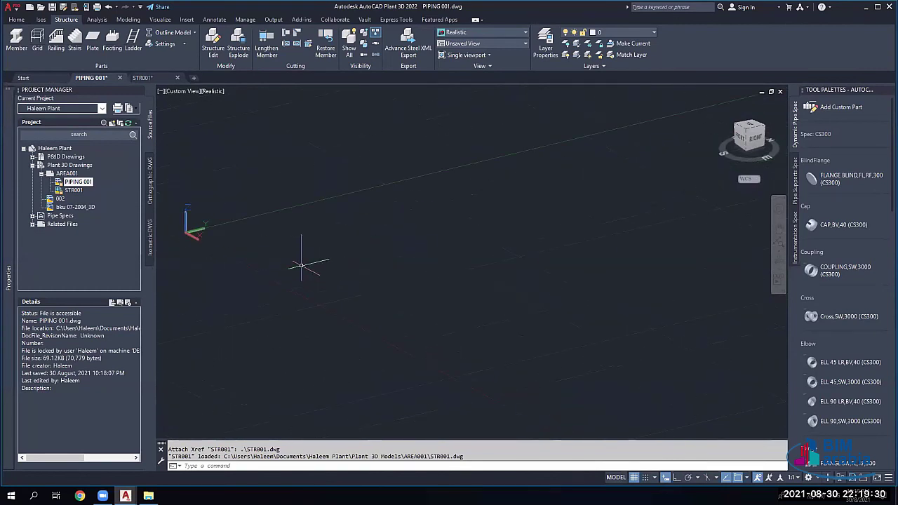
text(z)
key(Return)
text(A)
key(Return)
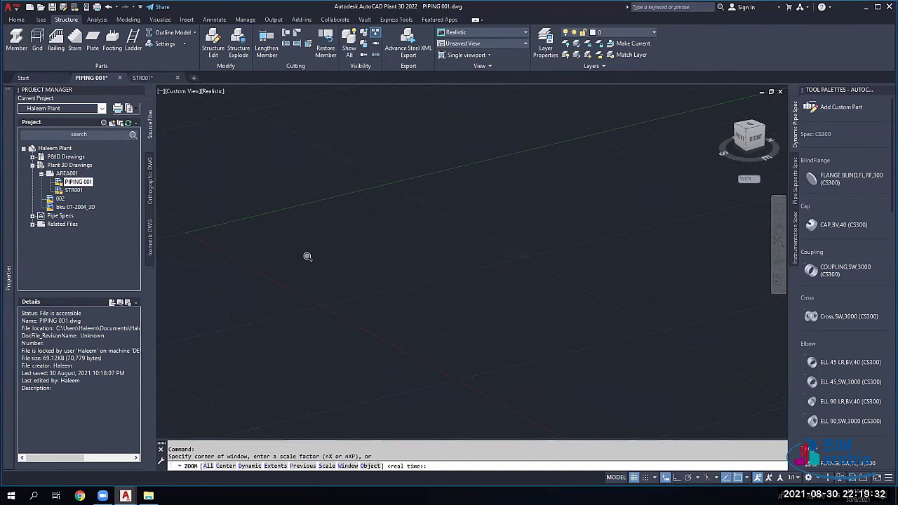
key(Return)
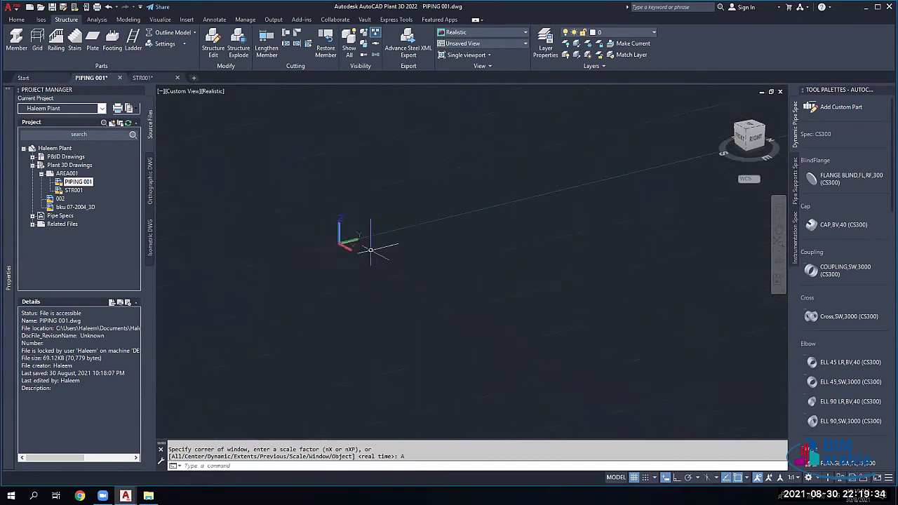
Step: Open the External References list with XR
right_click(73, 192)
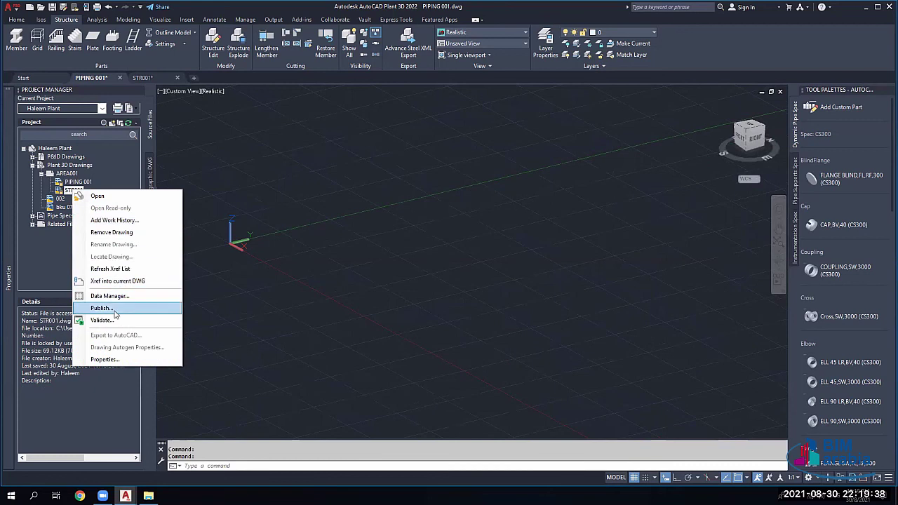
click(128, 83)
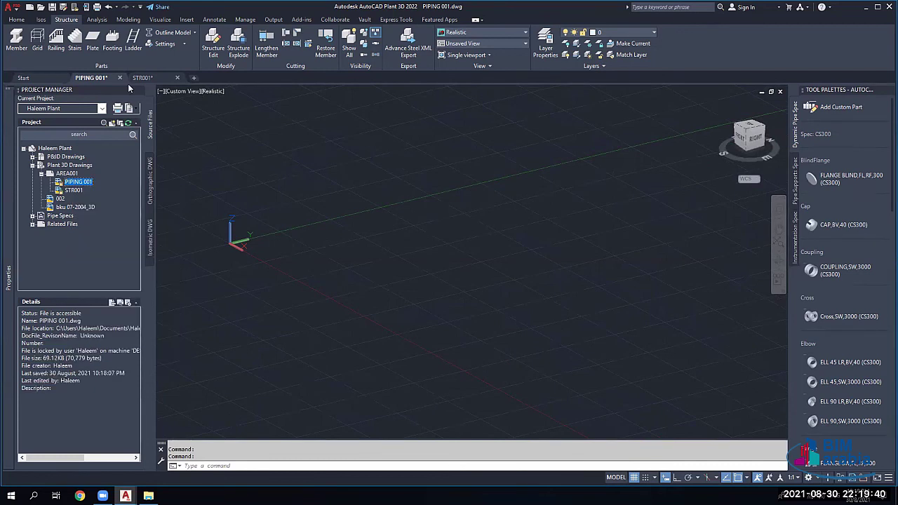
text(xr)
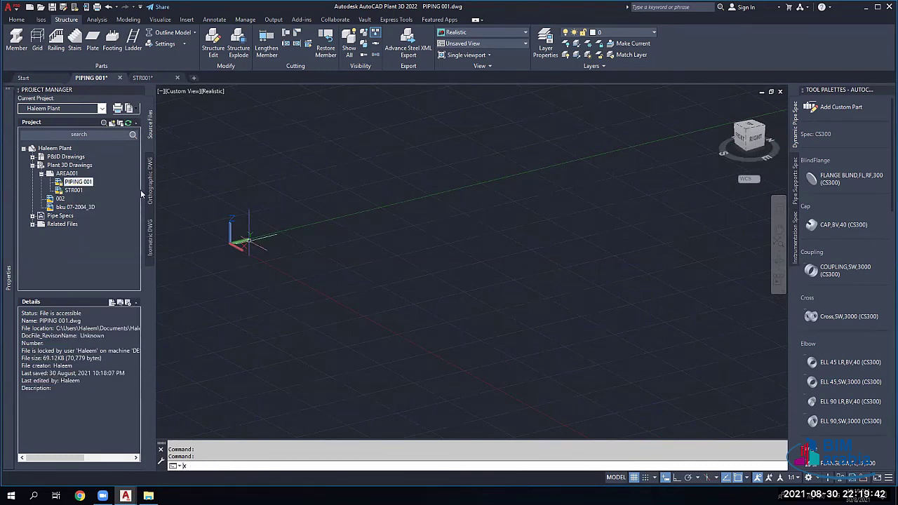
key(Return)
mouse_move(8, 277)
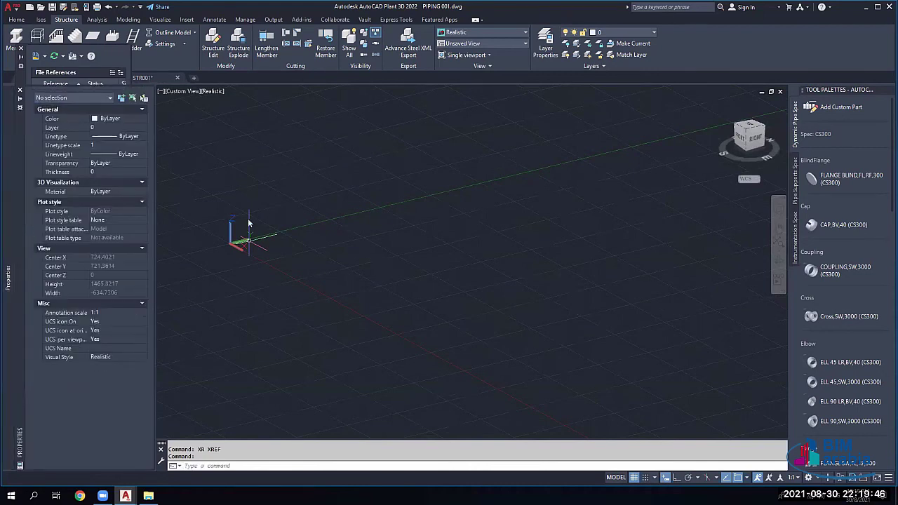
Step: Reload the STR001 reference and set its type to Attach
right_click(67, 103)
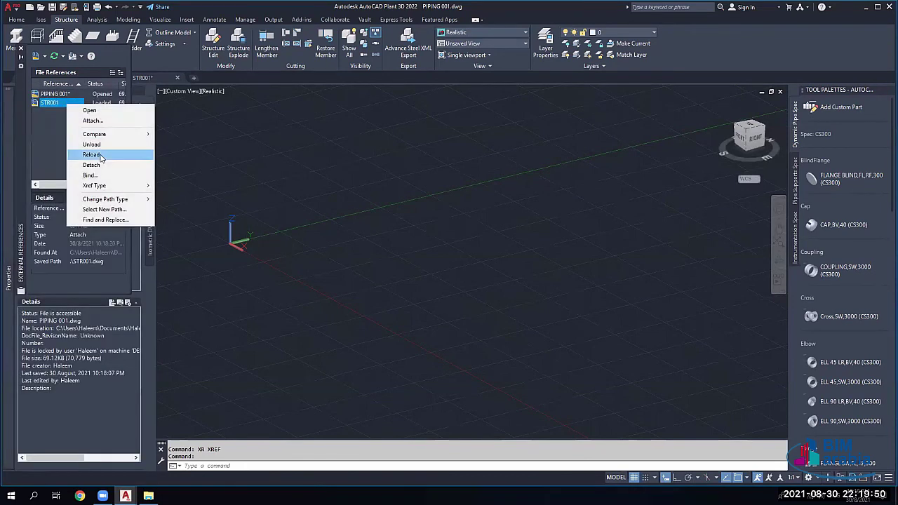
click(91, 152)
right_click(69, 103)
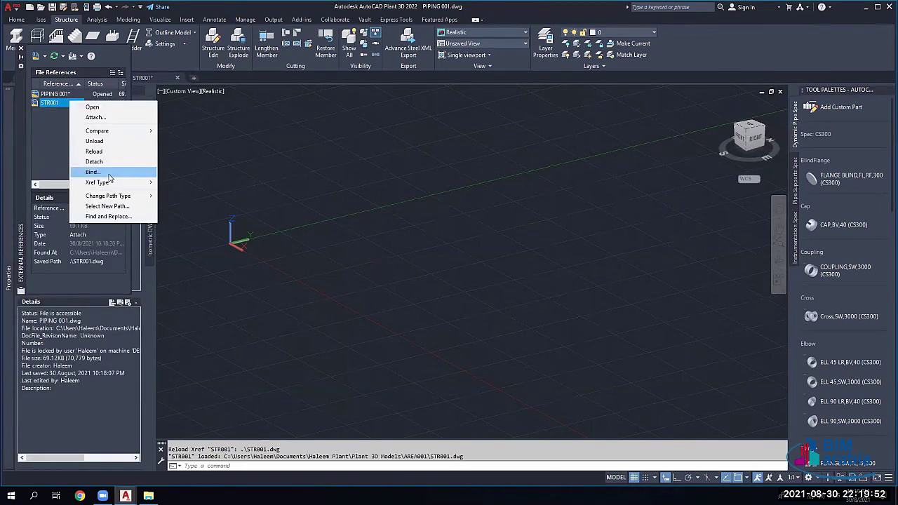
mouse_move(99, 185)
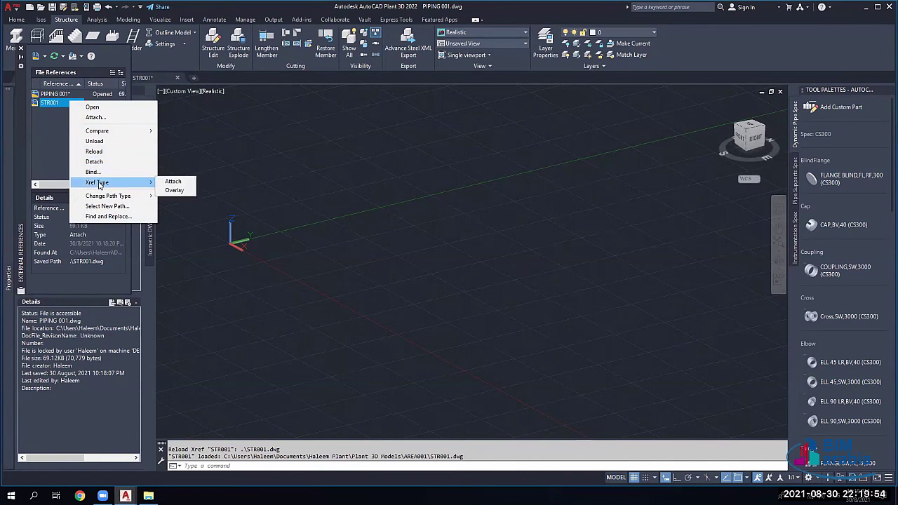
click(173, 181)
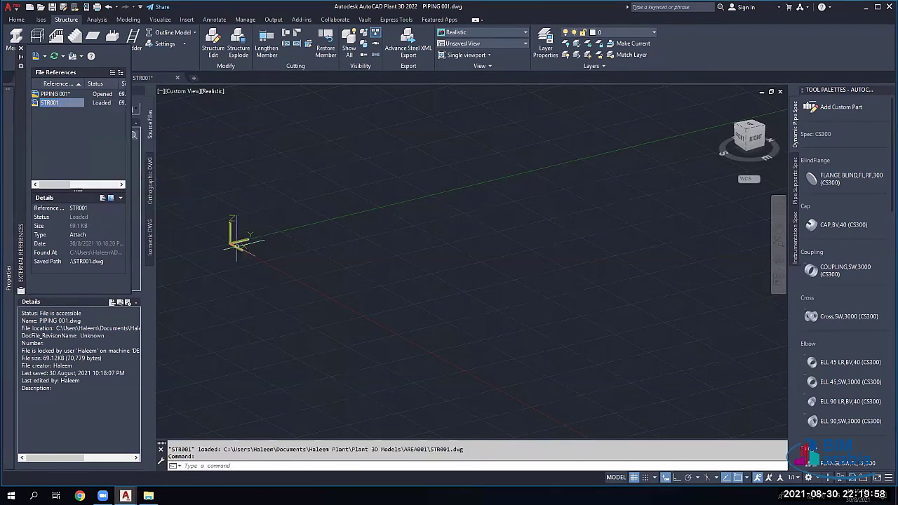
right_click(77, 105)
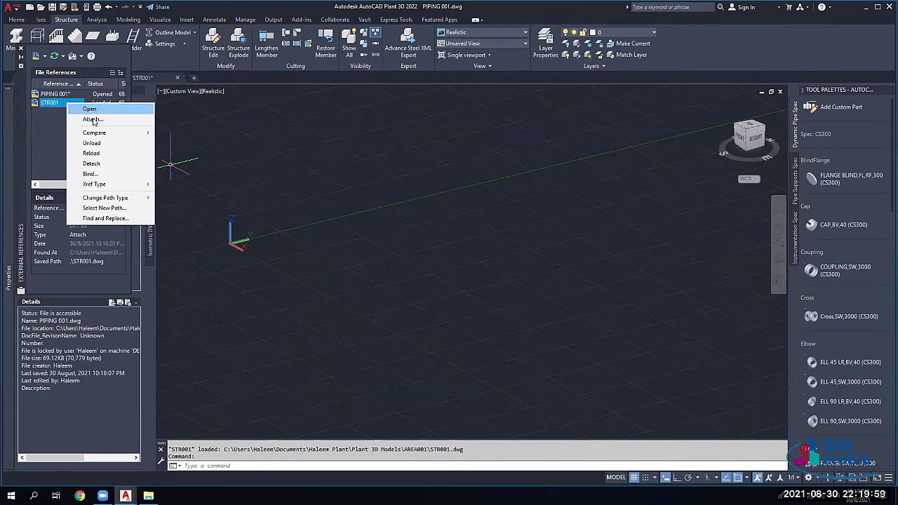
click(91, 154)
Step: Detach STR001, then re-attach STR001.dwg with the default placement settings
right_click(67, 102)
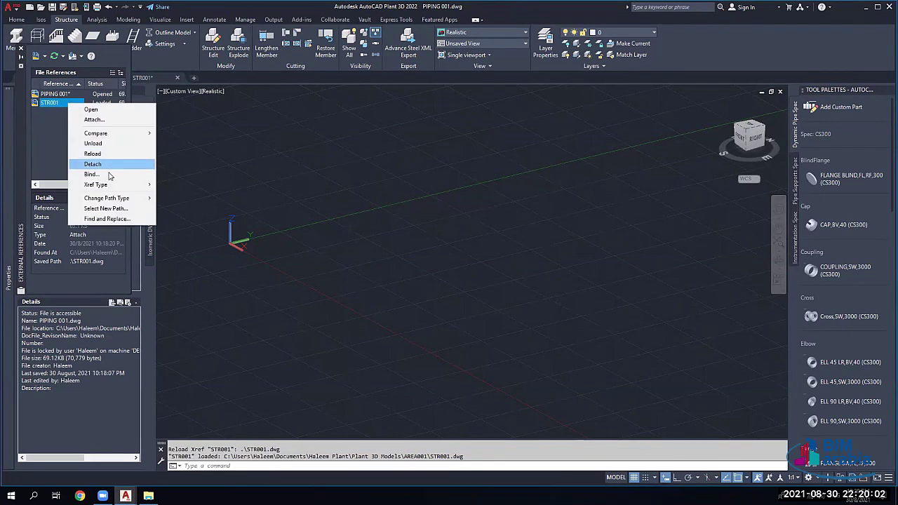
click(98, 163)
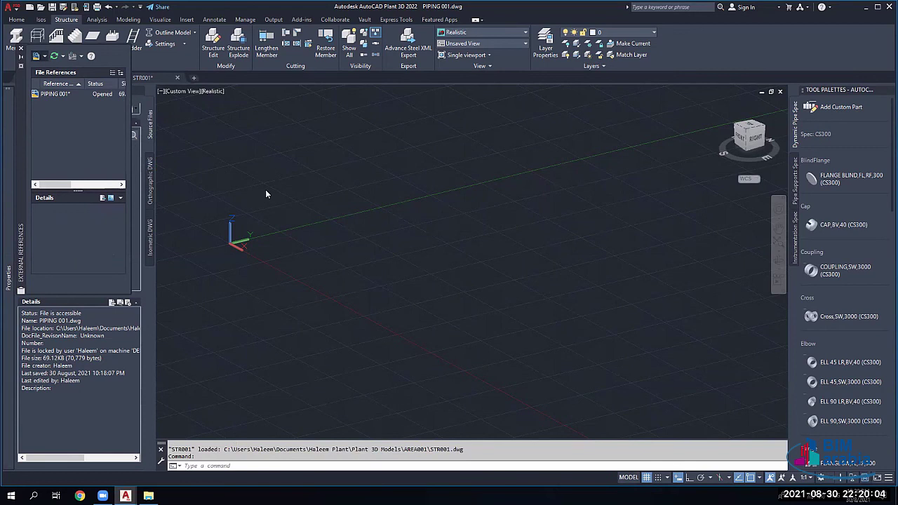
click(385, 179)
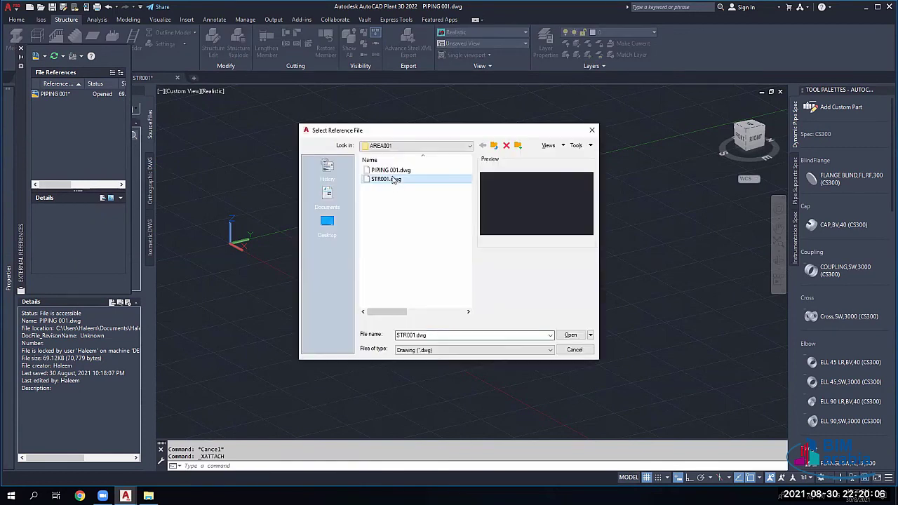
click(572, 336)
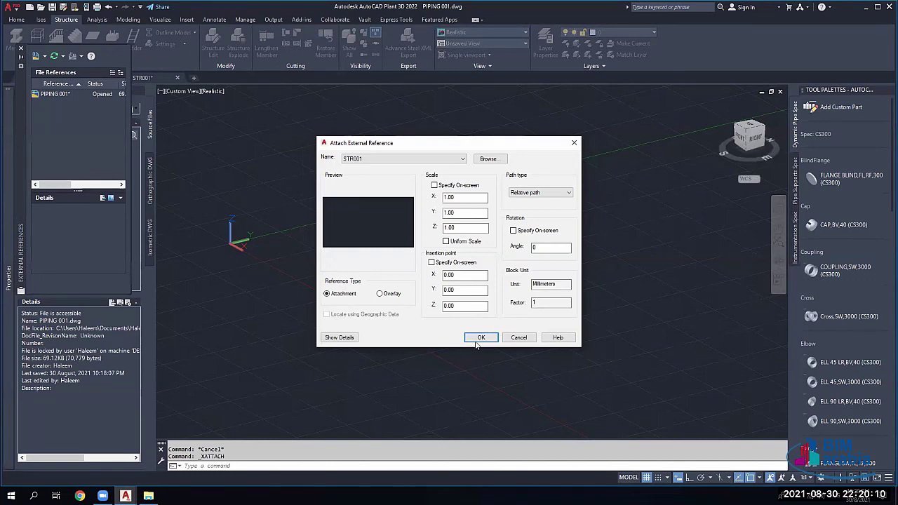
click(482, 337)
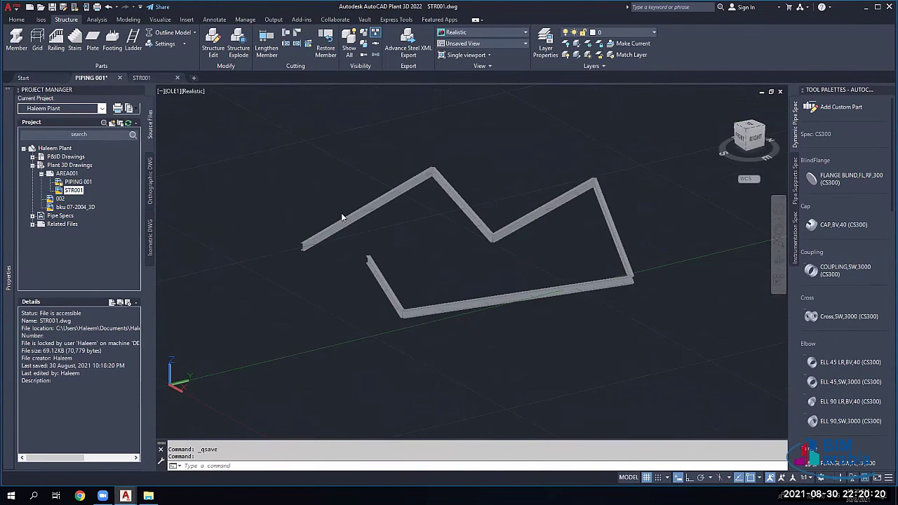
Step: Back in PIPING 001, review the modified STR001 in Xref Compare and zoom to the frame
key(ctrl+Tab)
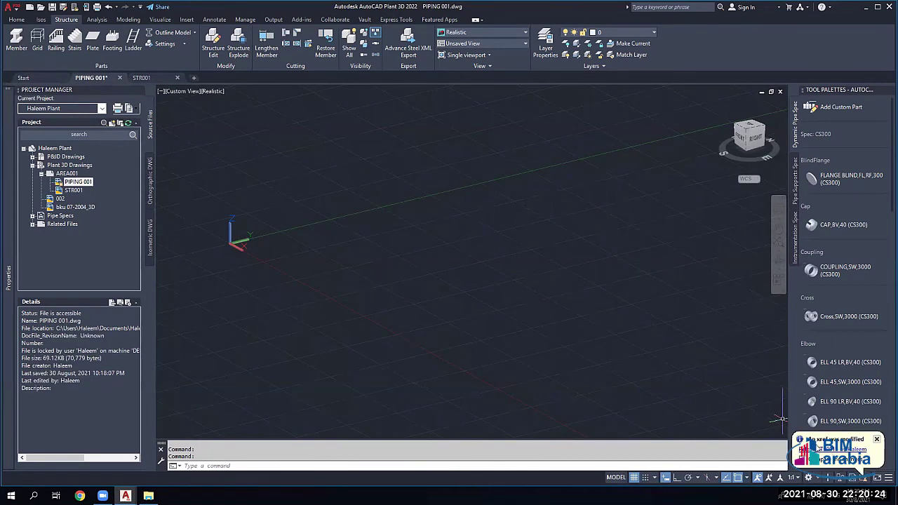
click(846, 454)
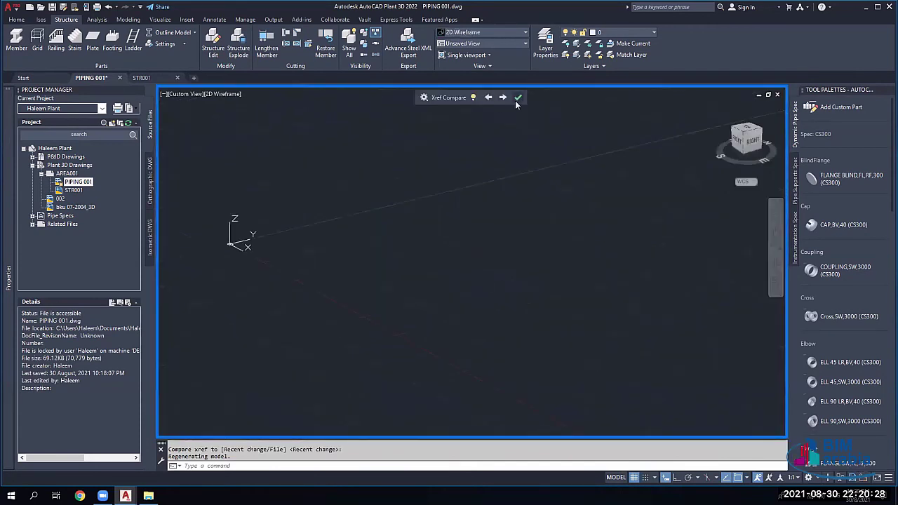
click(518, 98)
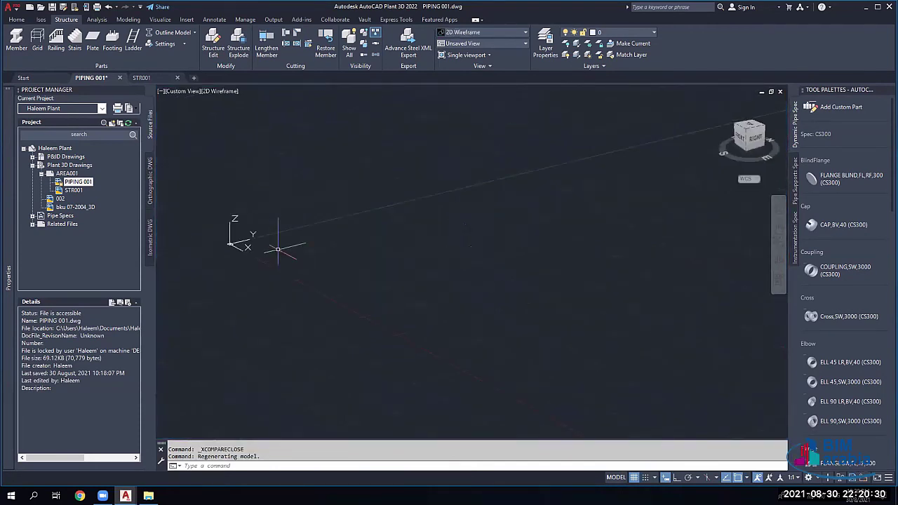
scroll(280, 241, down, 3)
scroll(334, 274, up, 4)
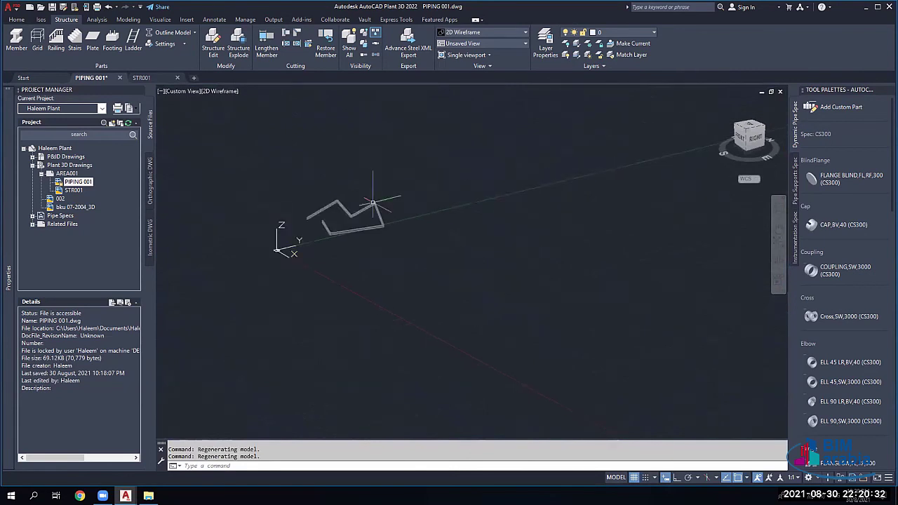
scroll(330, 288, down, 4)
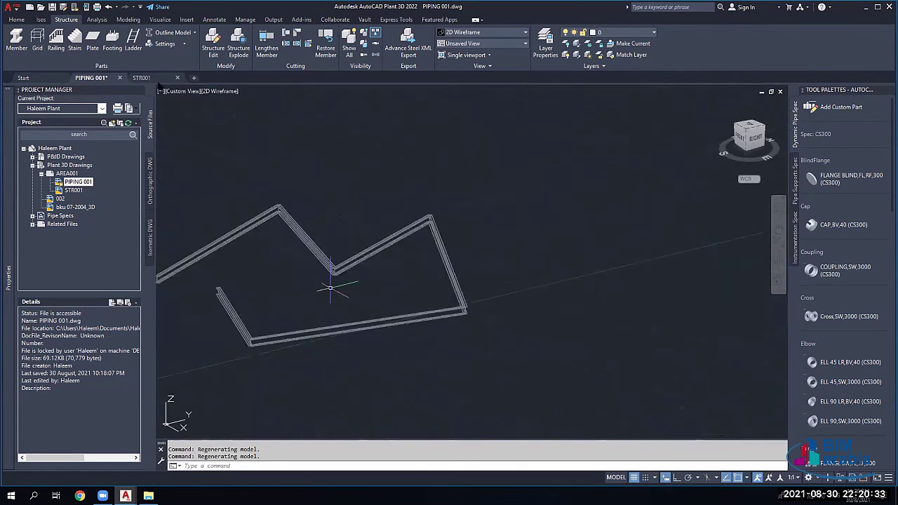
click(27, 20)
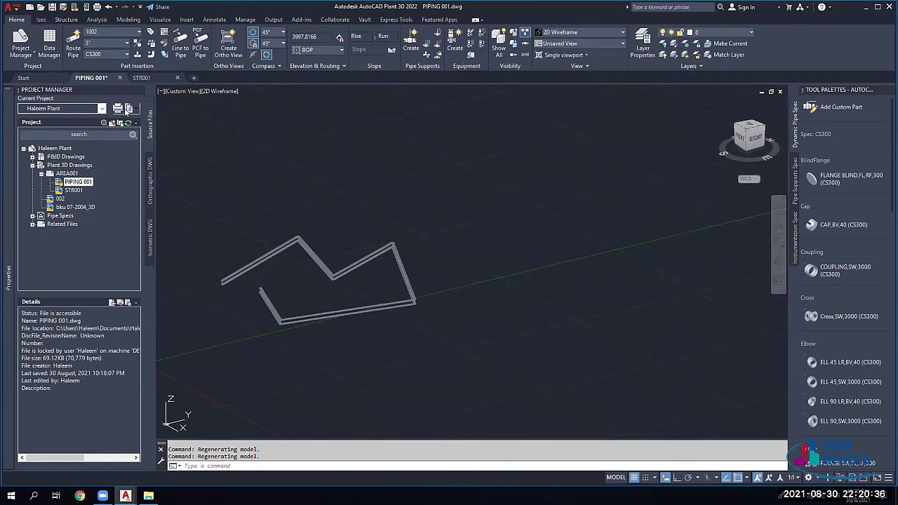
Step: Route a straight 3" CS300 pipe diagonally across the referenced steel frame
key(Return)
click(225, 319)
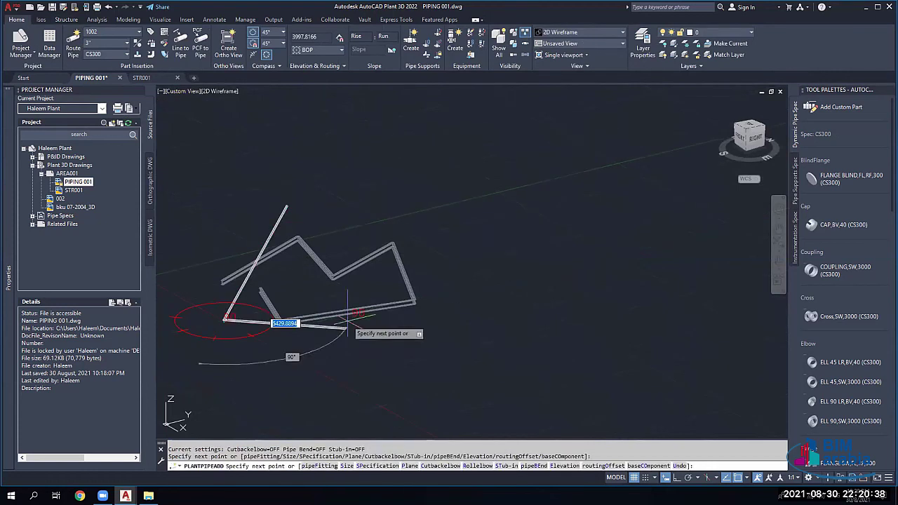
key(Escape)
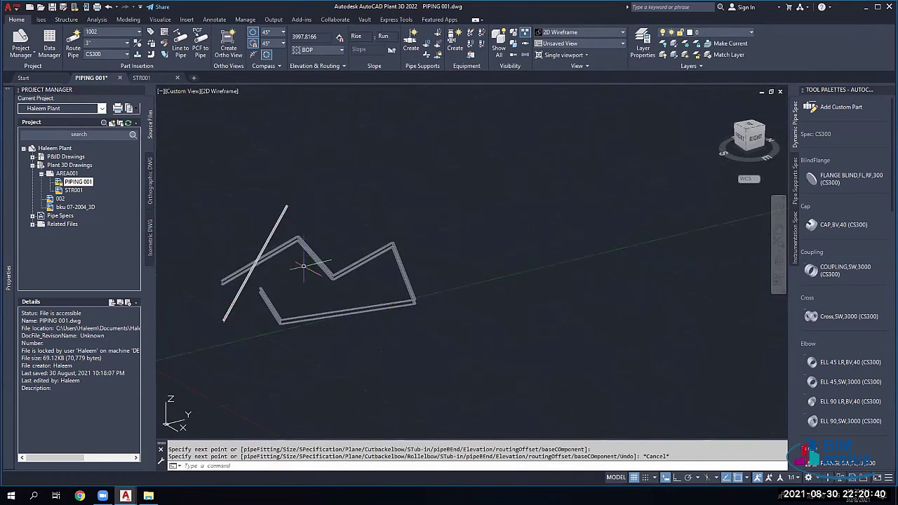
scroll(454, 306, up, 3)
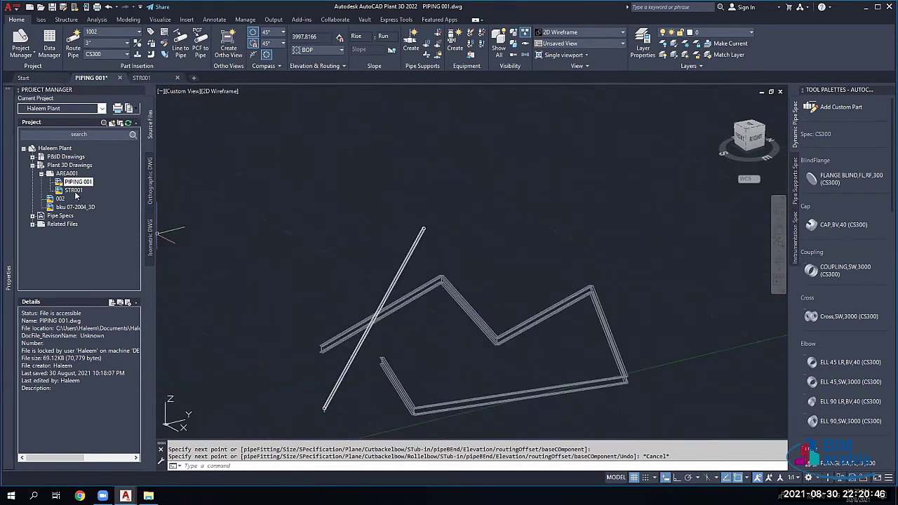
Step: Add a new drawing named EQUI.dwg to the AREA001 folder
right_click(69, 173)
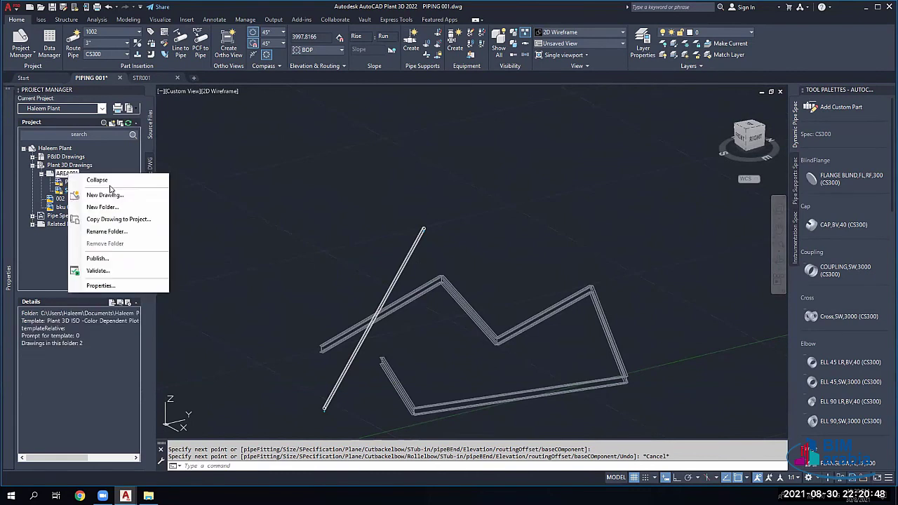
click(104, 196)
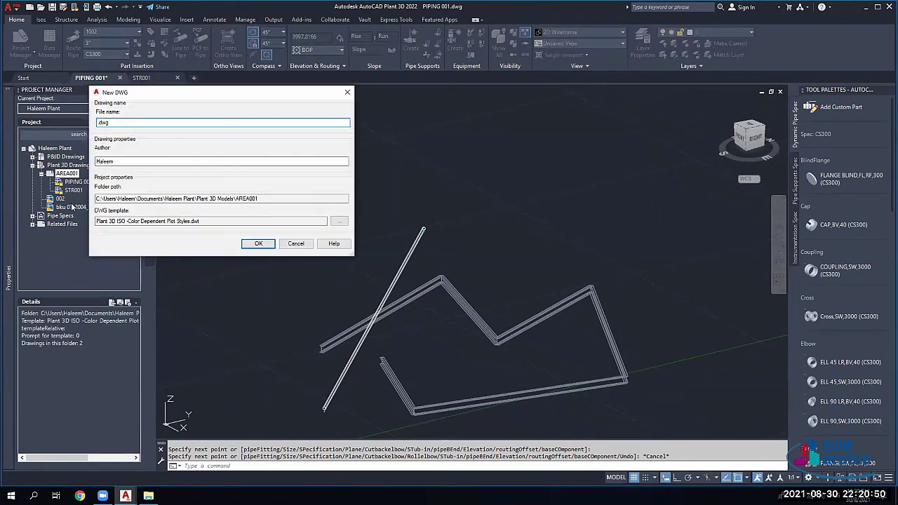
text(EQUI)
key(Return)
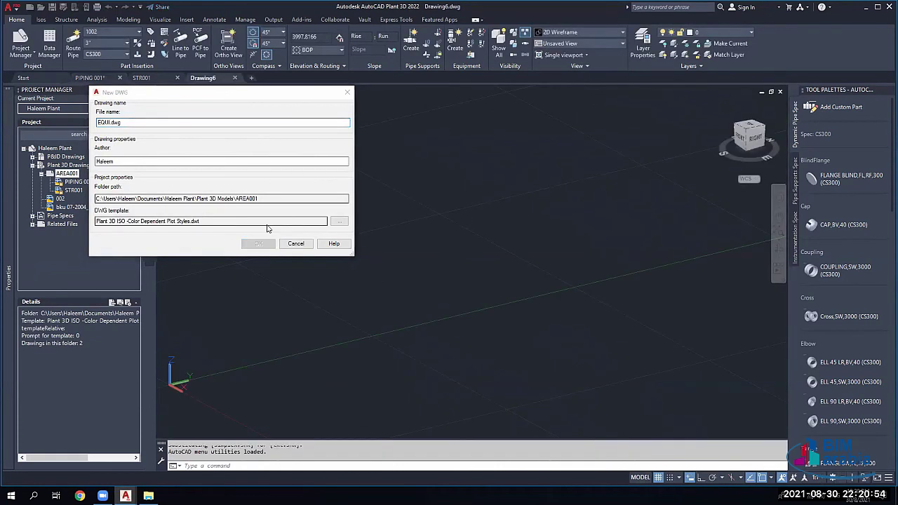
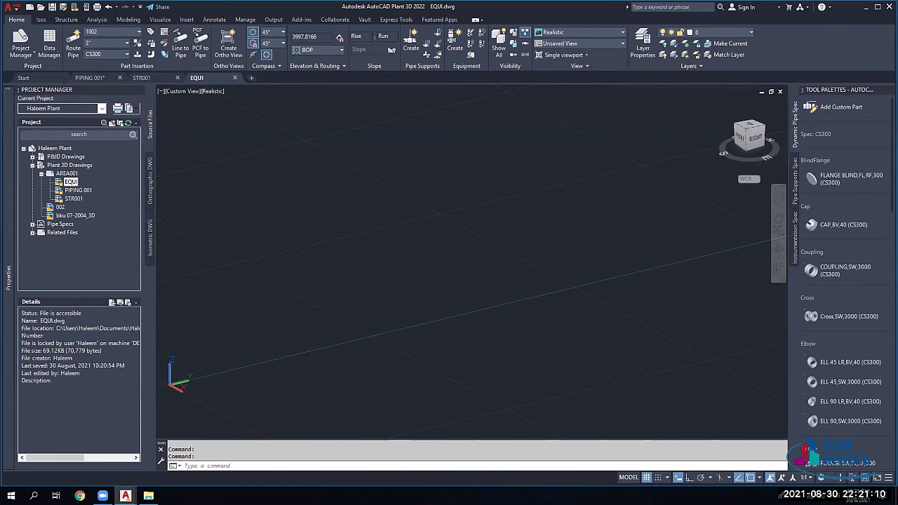
Step: Switch to the PIPING 001 drawing, window-select its pipes, then clear the selection
click(223, 164)
key(Escape)
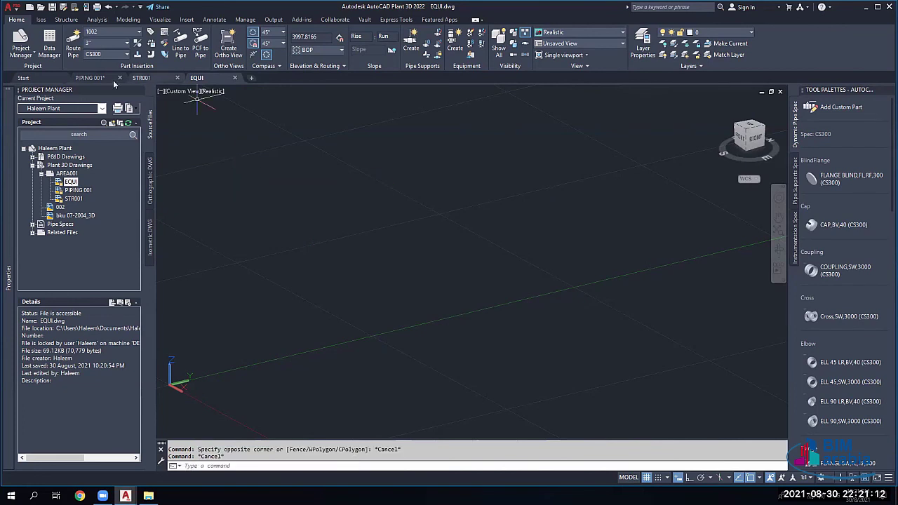
click(98, 78)
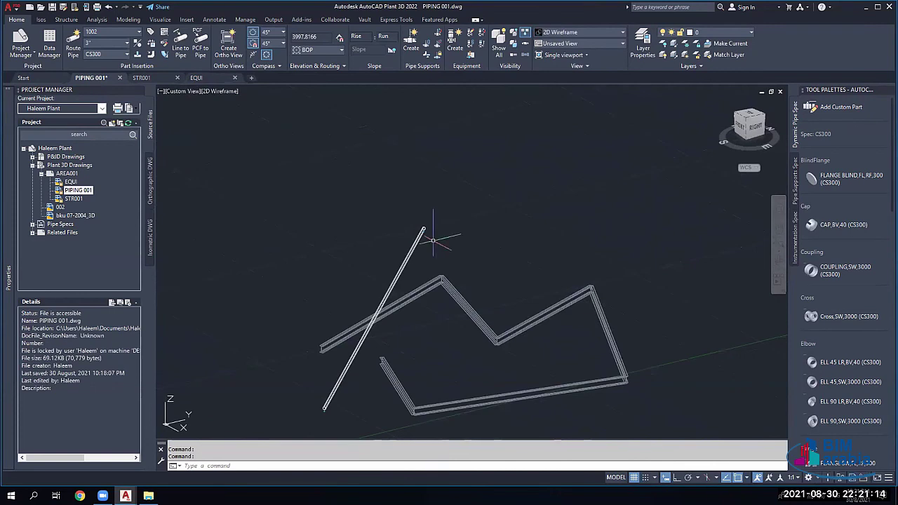
click(464, 279)
click(431, 309)
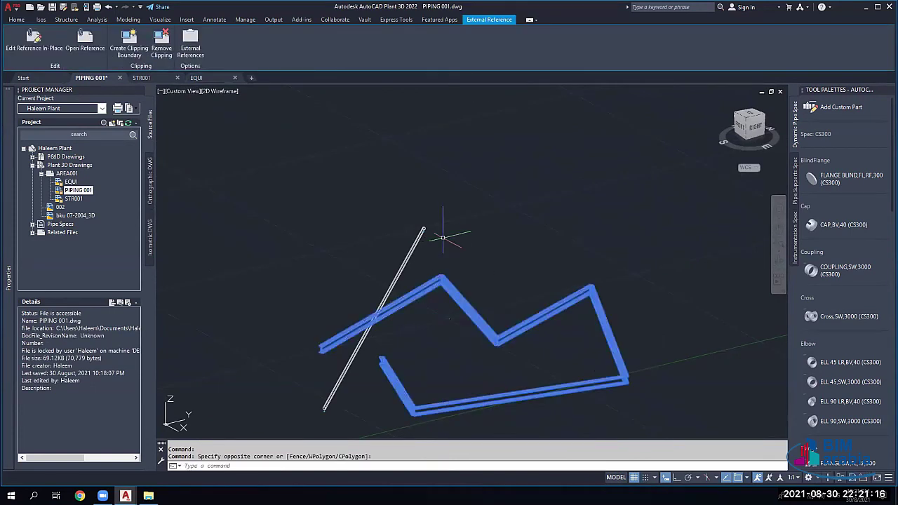
key(Escape)
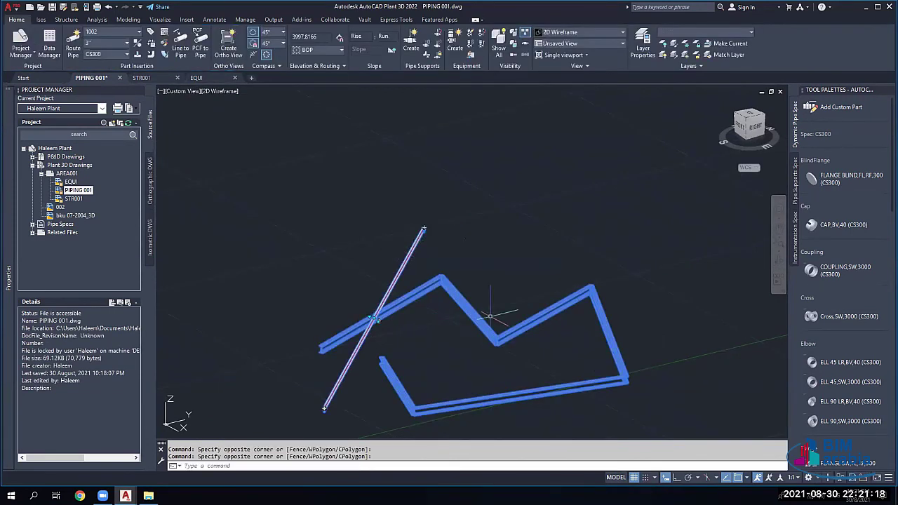
key(Escape)
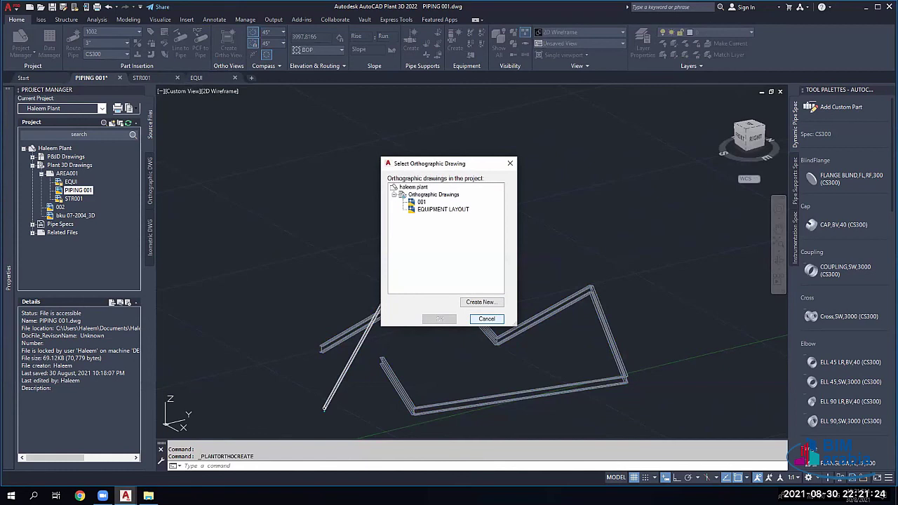
Step: Create orthographic drawing 003 and place the ortho view on its sheet
click(481, 302)
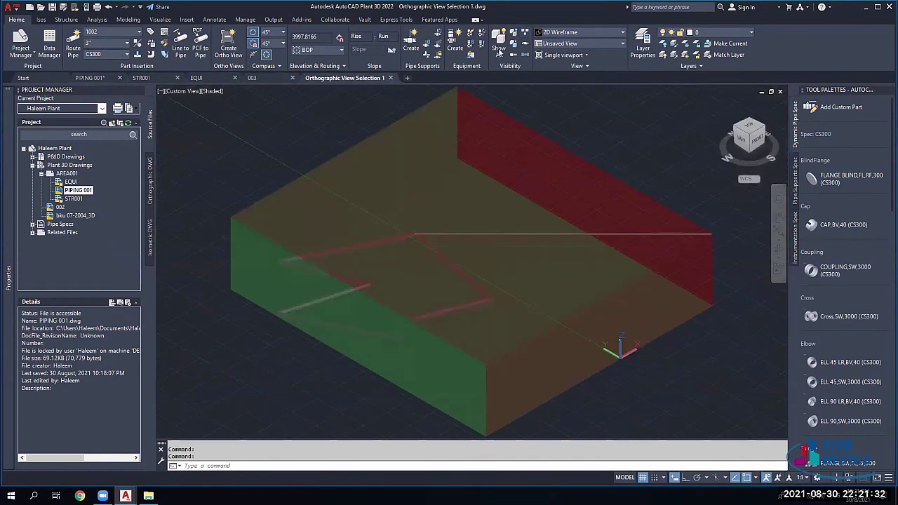
click(354, 271)
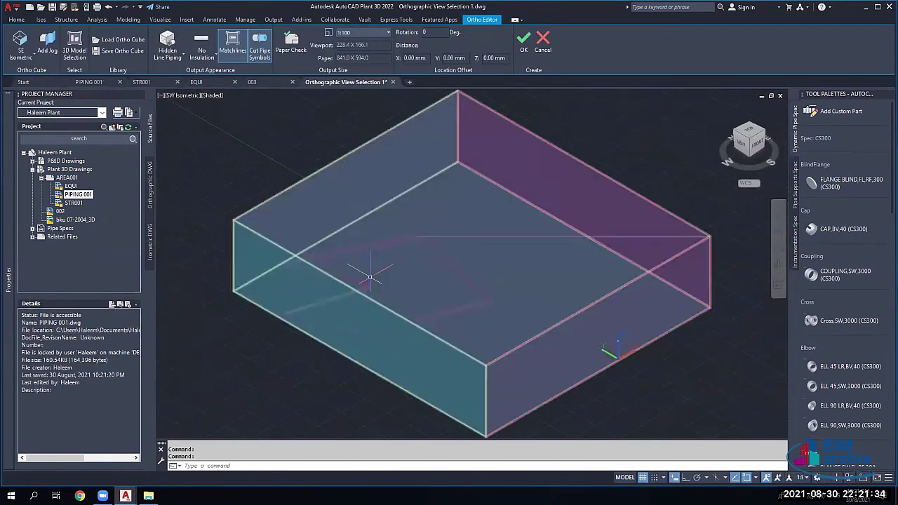
key(Return)
click(371, 247)
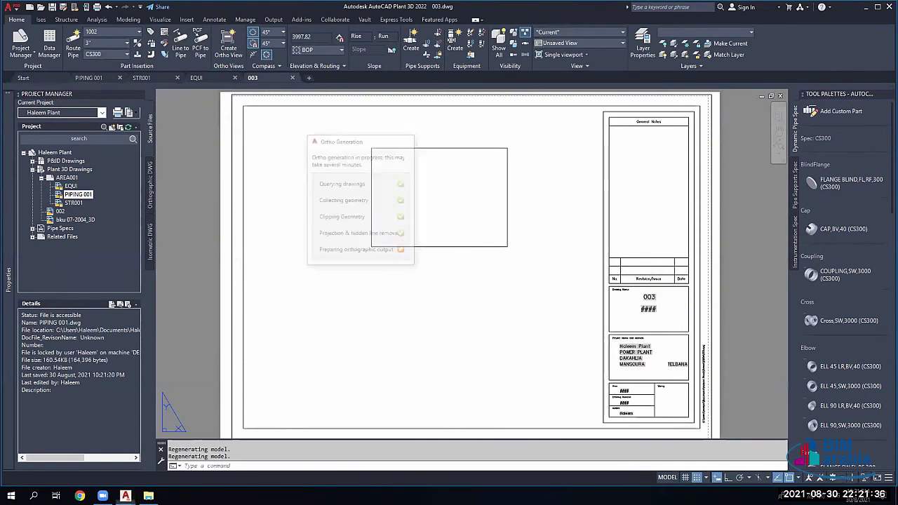
scroll(446, 192, up, 5)
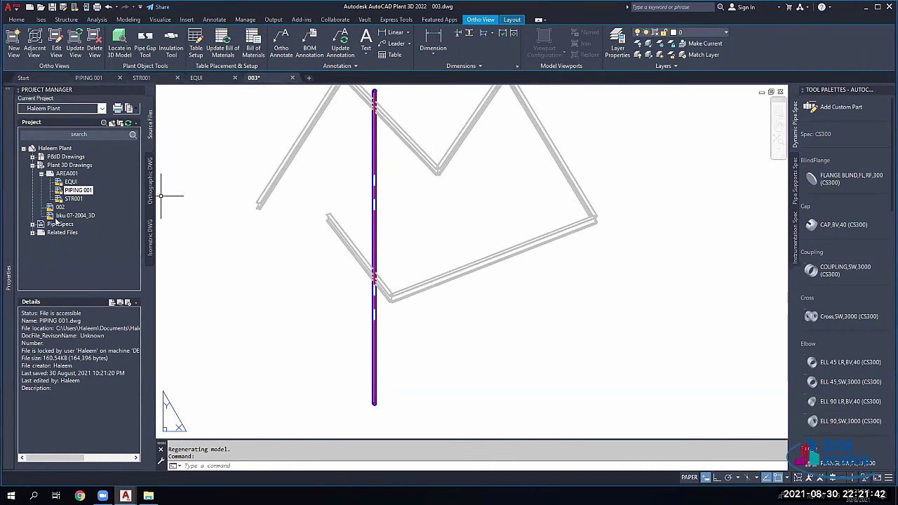
Step: Check the EQUI and STR001 drawing details, then close 003 without saving
click(72, 183)
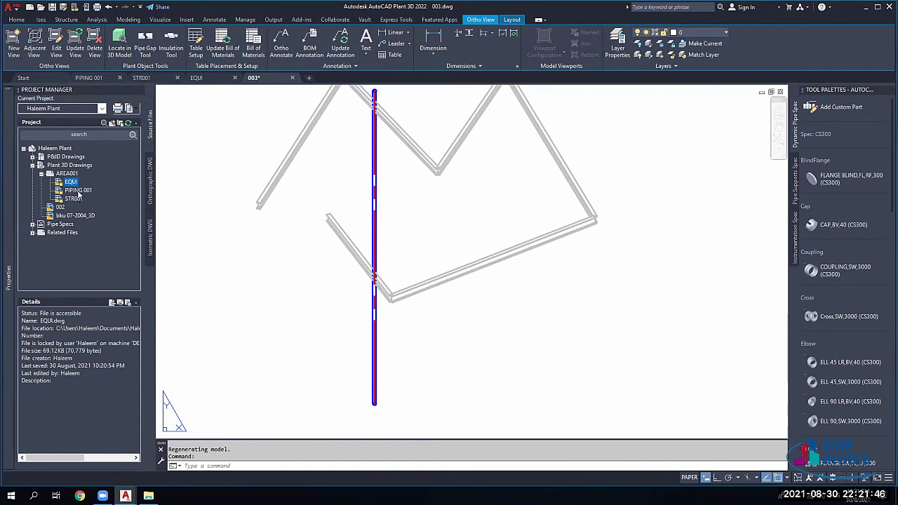
click(73, 200)
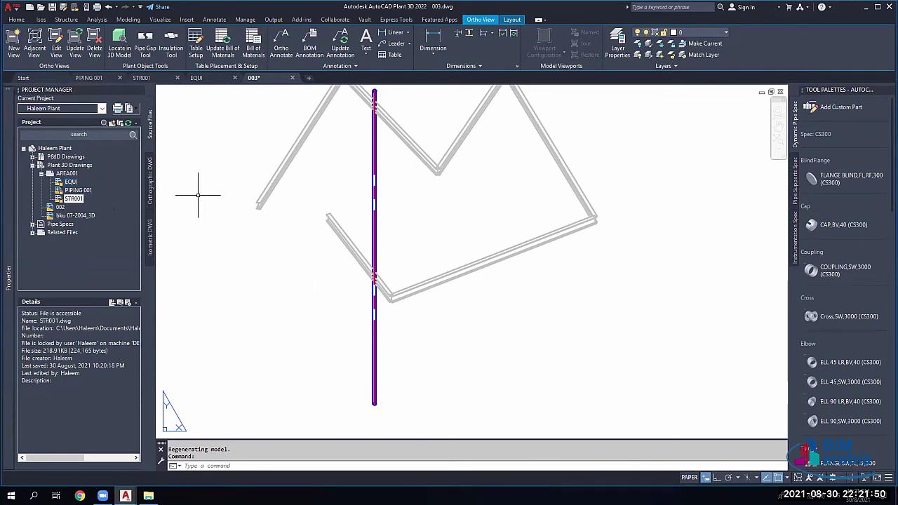
click(293, 78)
click(472, 267)
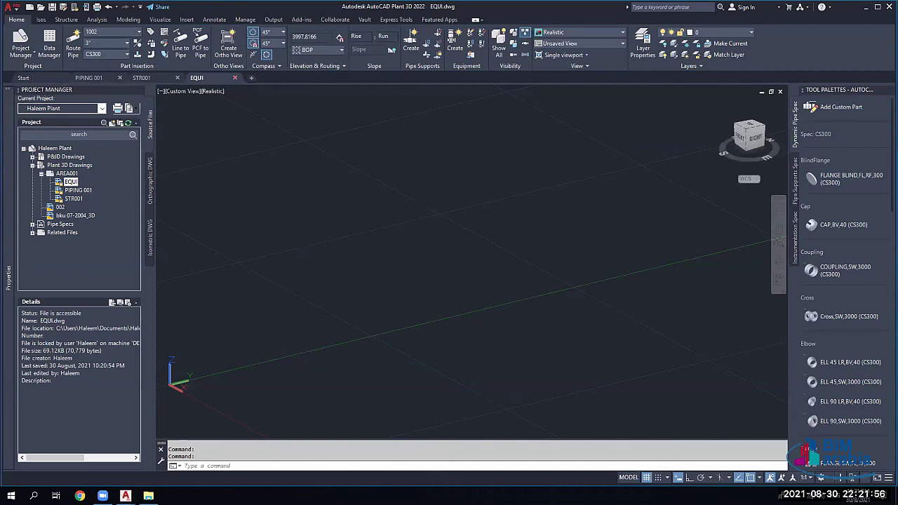
Step: Close the EQUI, STR001 and PIPING 001 drawings
click(235, 77)
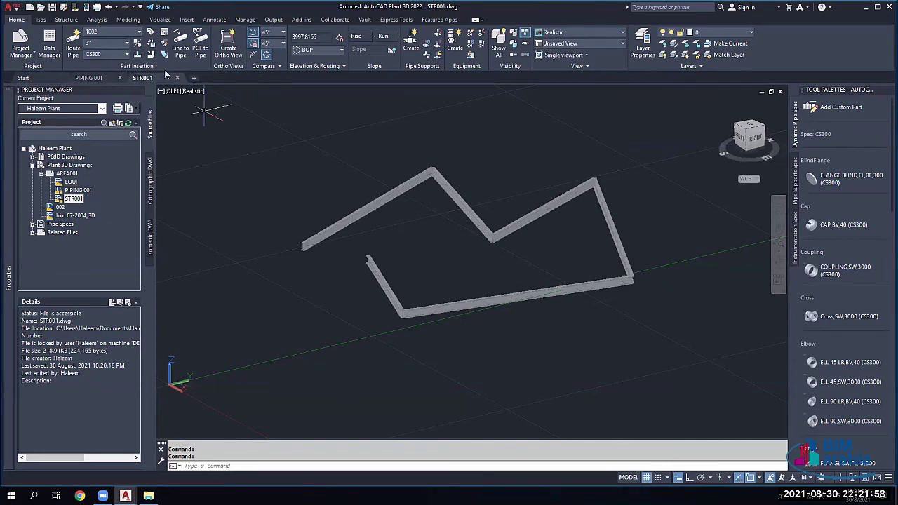
key(ctrl+F4)
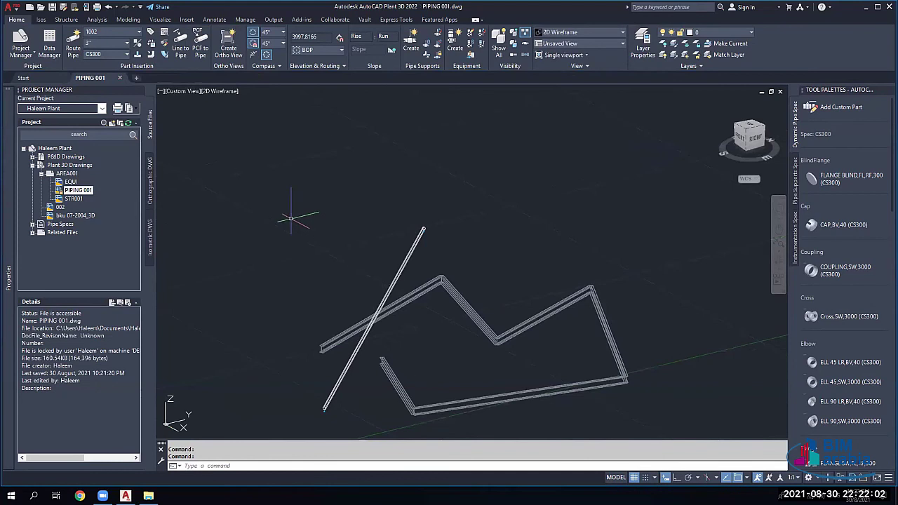
click(121, 78)
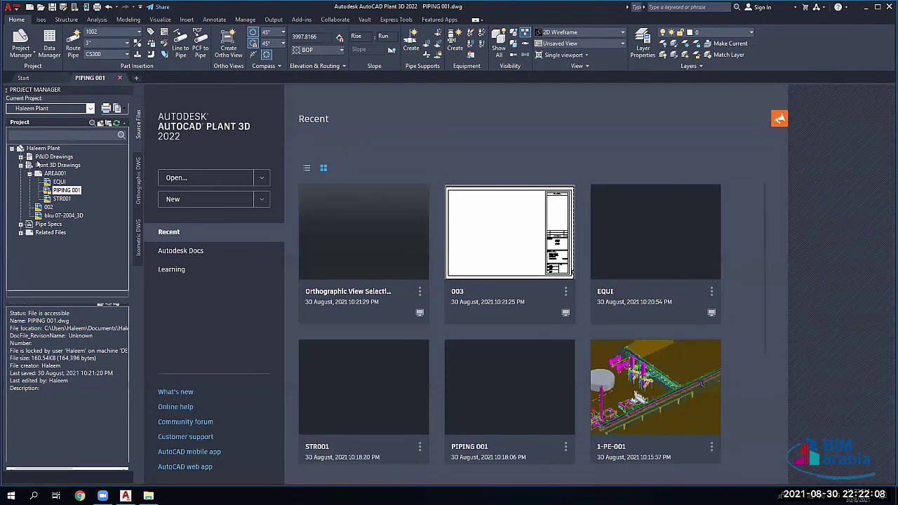
Step: Make SampleProject the current project and expand its Plant 3D Drawings folder
click(90, 109)
click(69, 162)
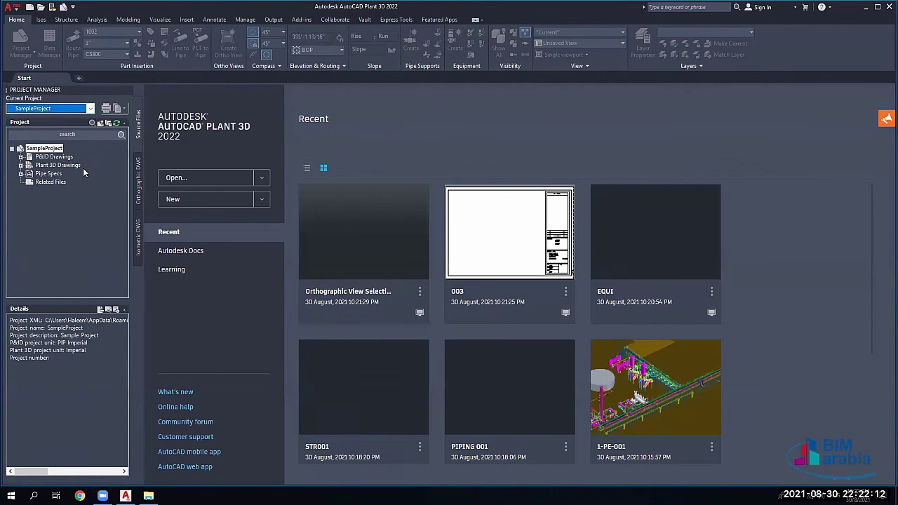
click(20, 165)
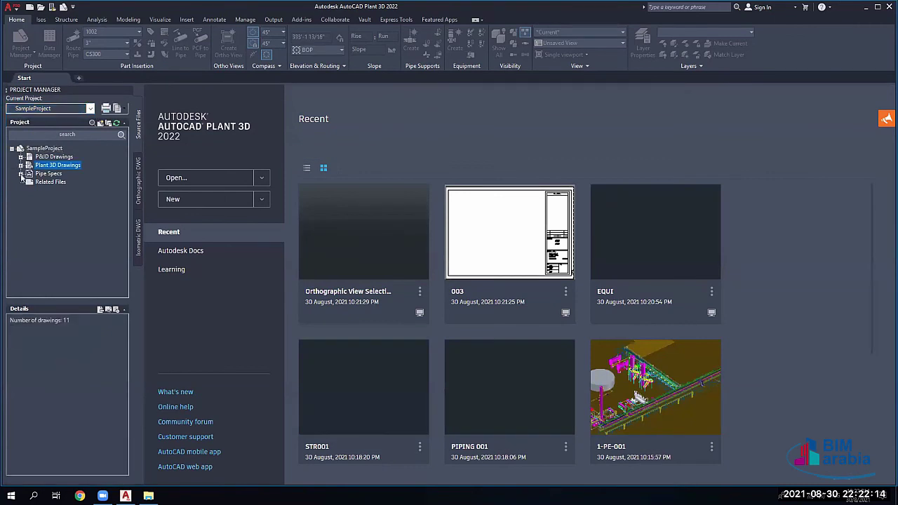
click(48, 215)
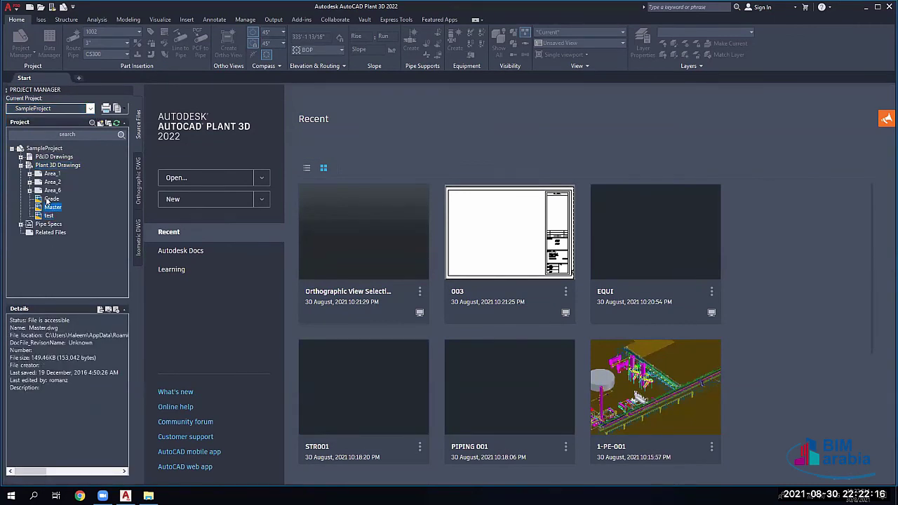
Step: Open Master.dwg and select the pipe rack xref in the model
double_click(51, 207)
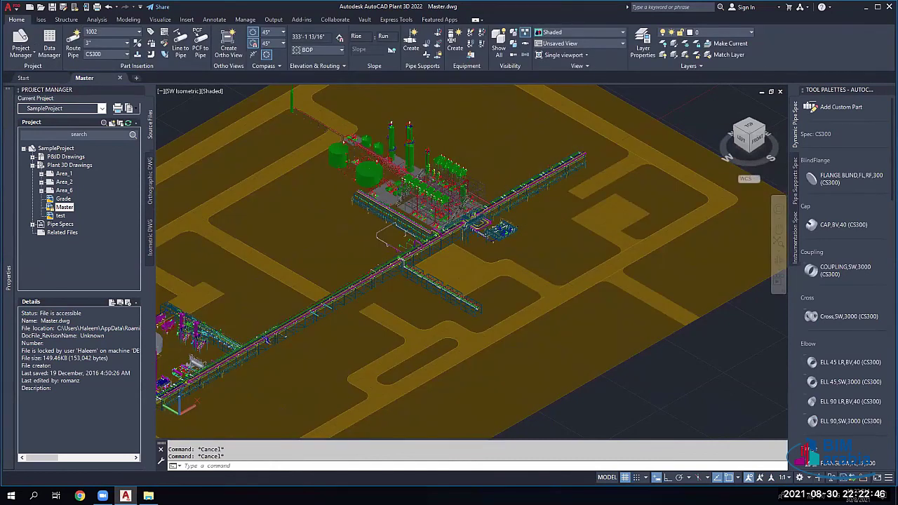
click(524, 190)
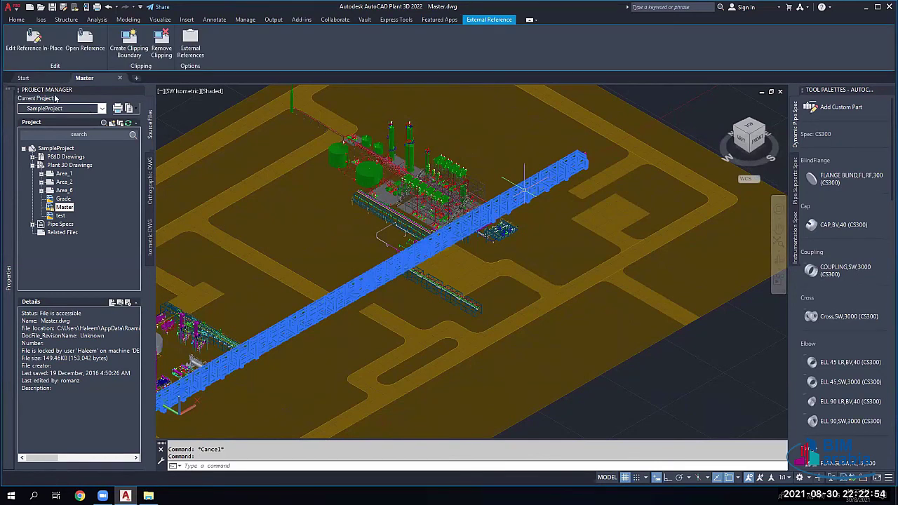
key(Escape)
text(xr)
key(Return)
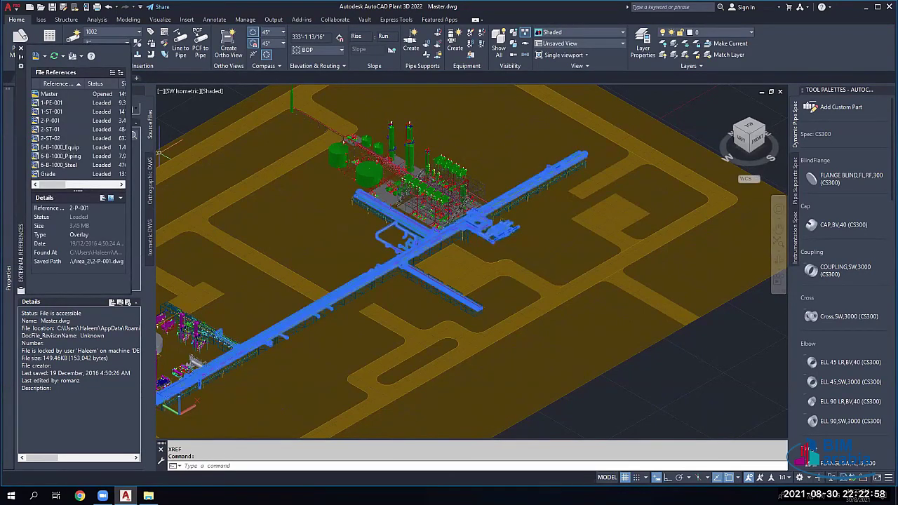
click(62, 155)
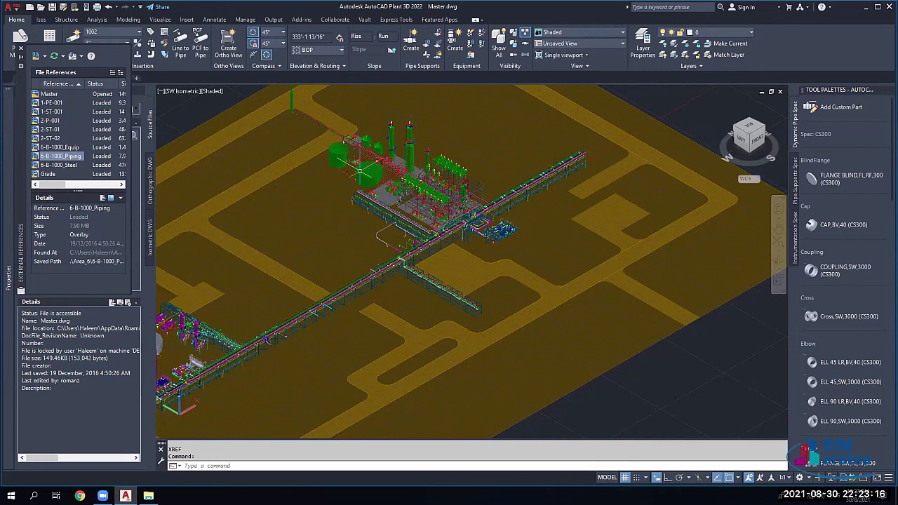
scroll(71, 128, right, 3)
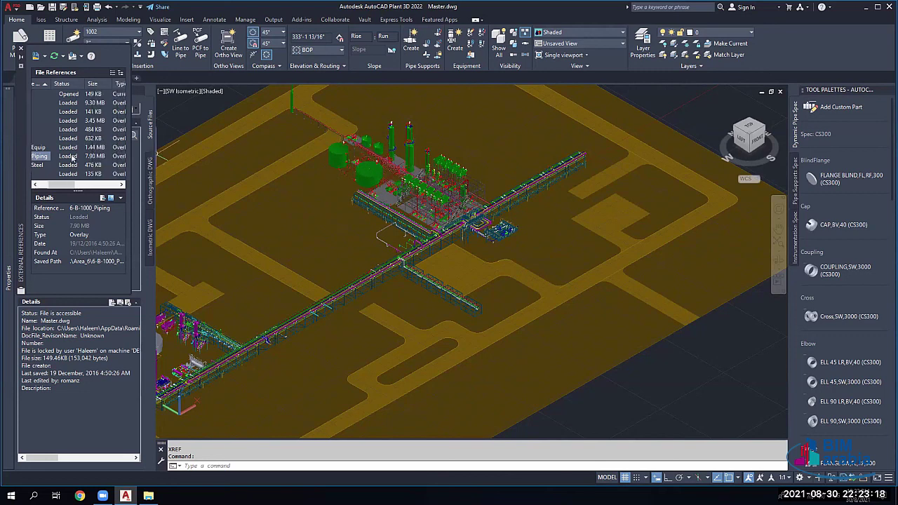
scroll(72, 157, left, 3)
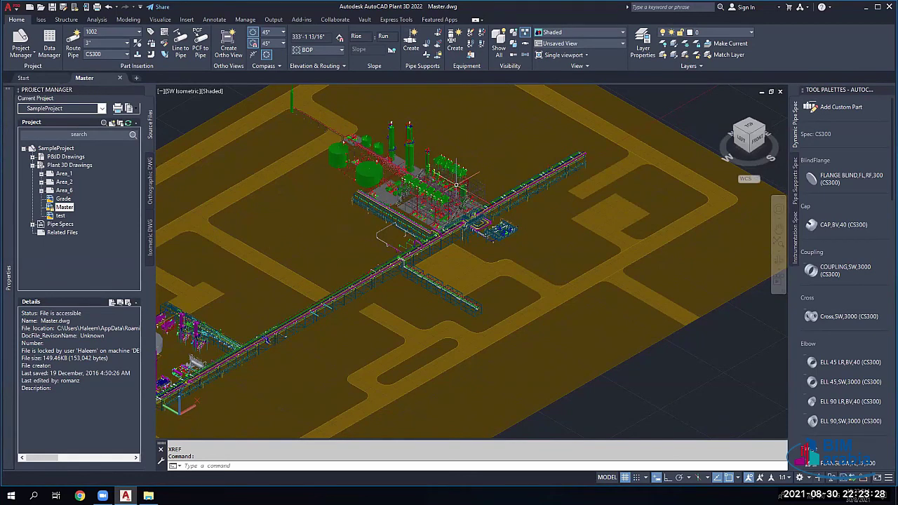
Step: Zoom into the process area and expand Pipe Specs to open the CS150 spec
scroll(457, 185, up, 3)
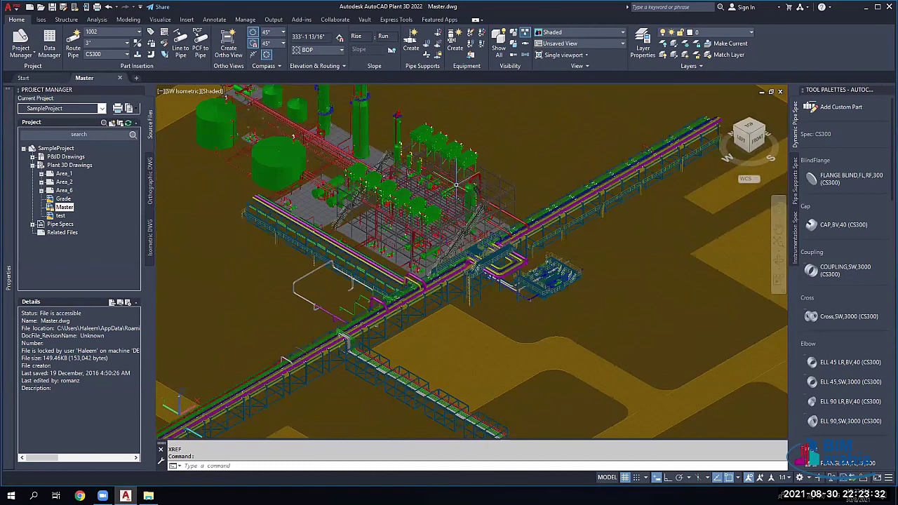
scroll(457, 185, up, 3)
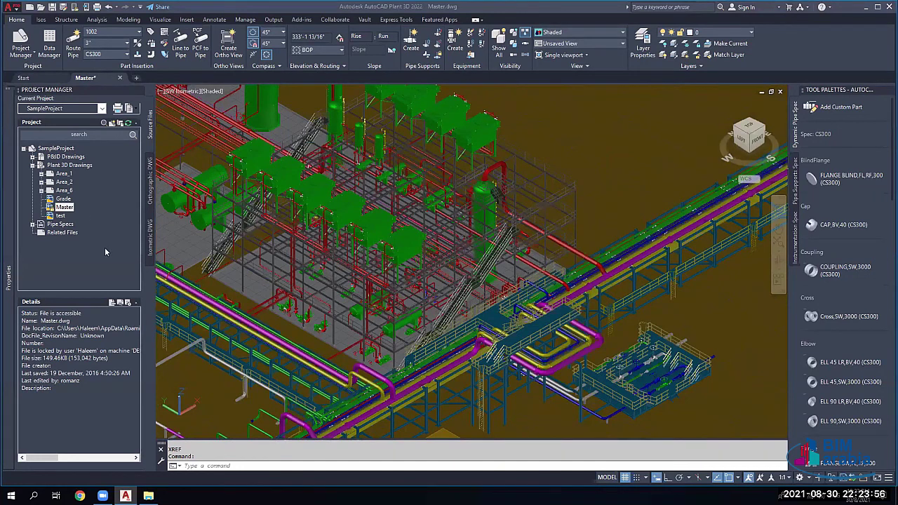
click(99, 229)
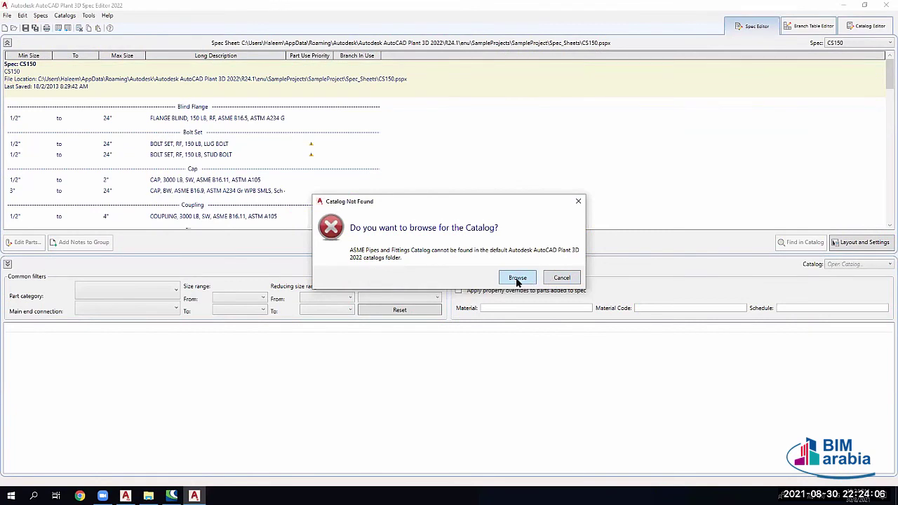
Step: Cancel locating the missing ASME Pipes and Fittings catalog, leaving CS150 without a catalog
click(517, 279)
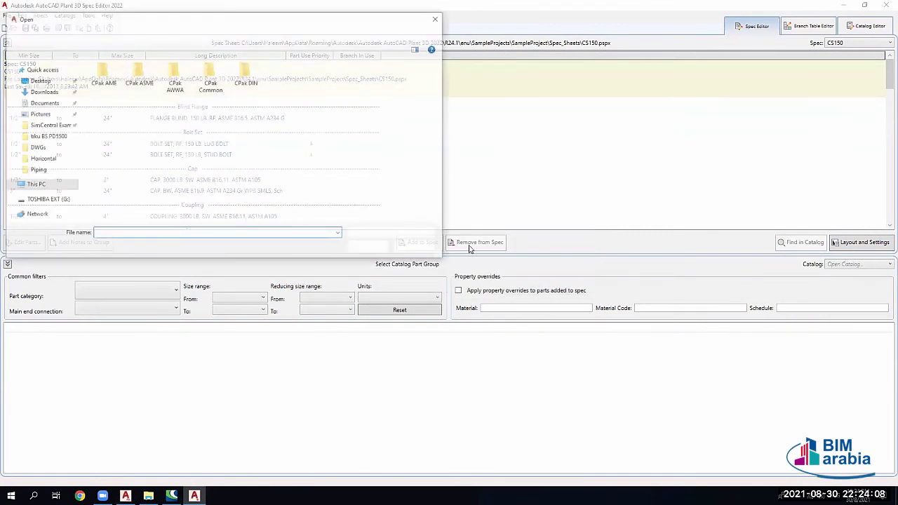
click(424, 244)
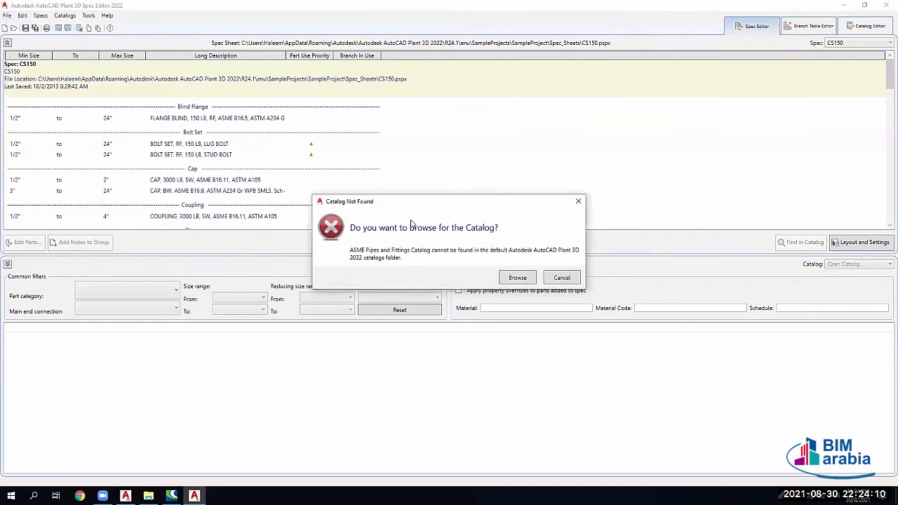
click(565, 277)
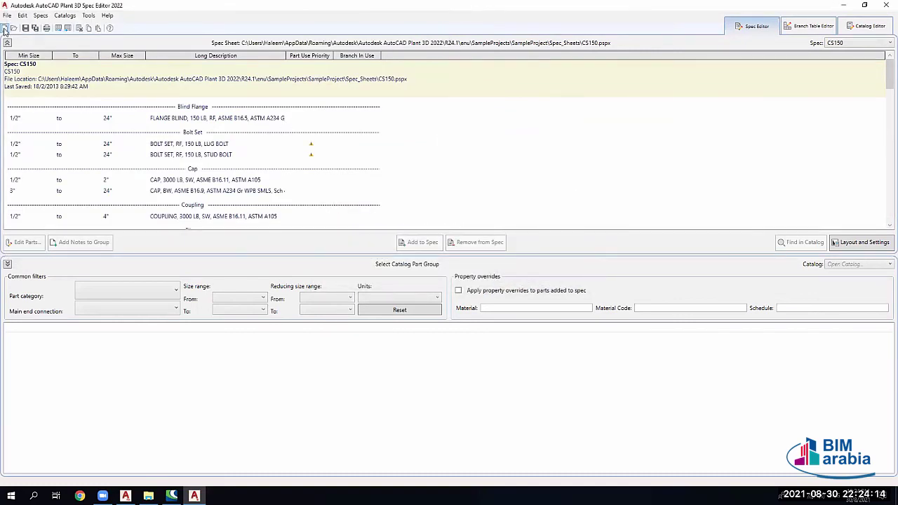
Step: Create a new named spec with the AWWA Pipes and Fittings Catalog loaded
click(4, 29)
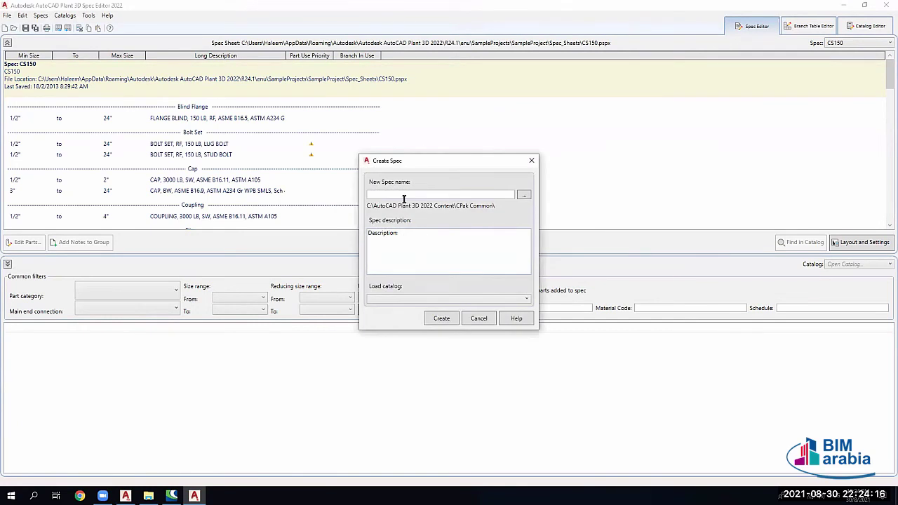
text(HALEEM)
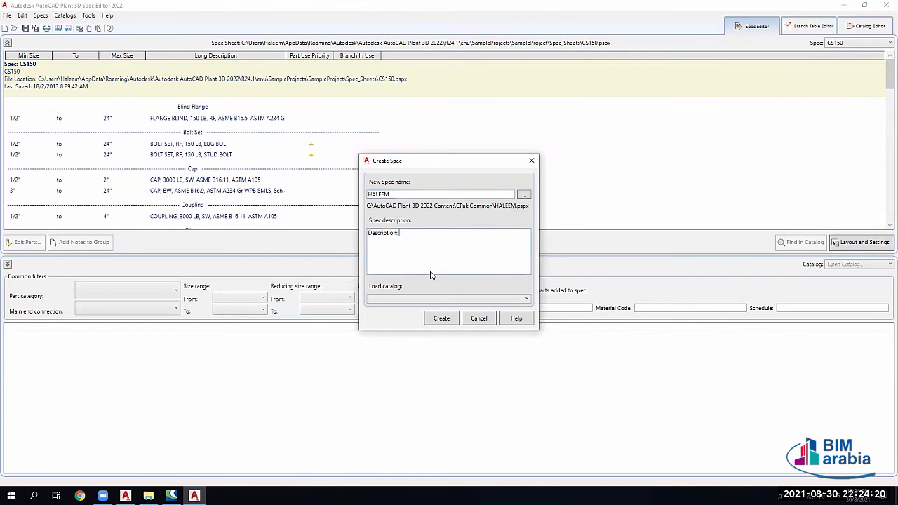
click(513, 300)
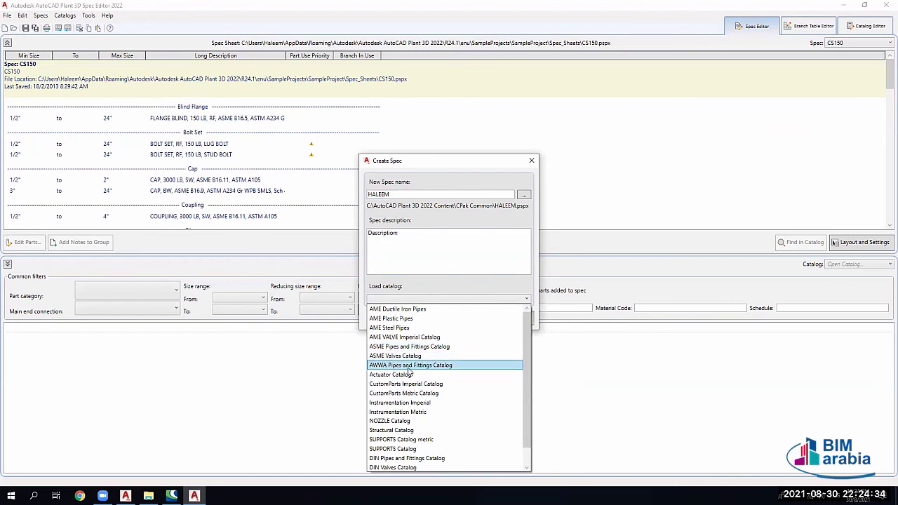
scroll(422, 384, down, 1)
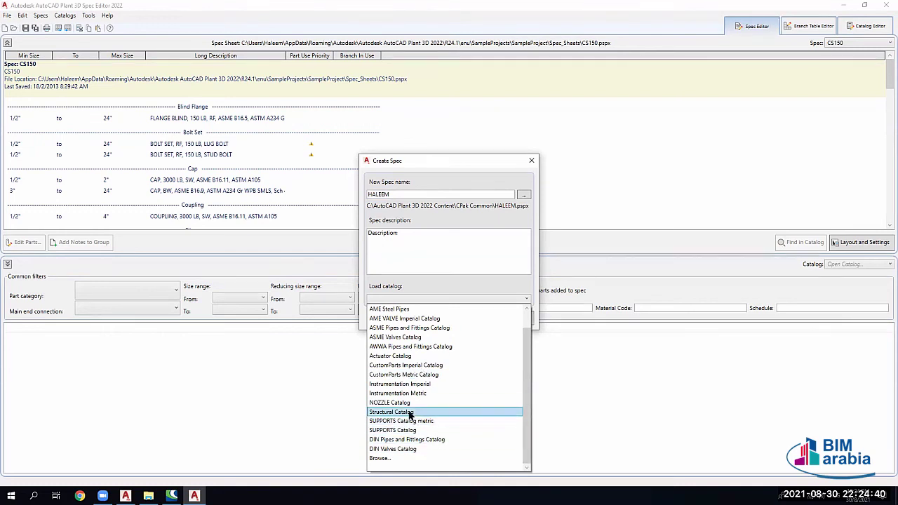
click(402, 412)
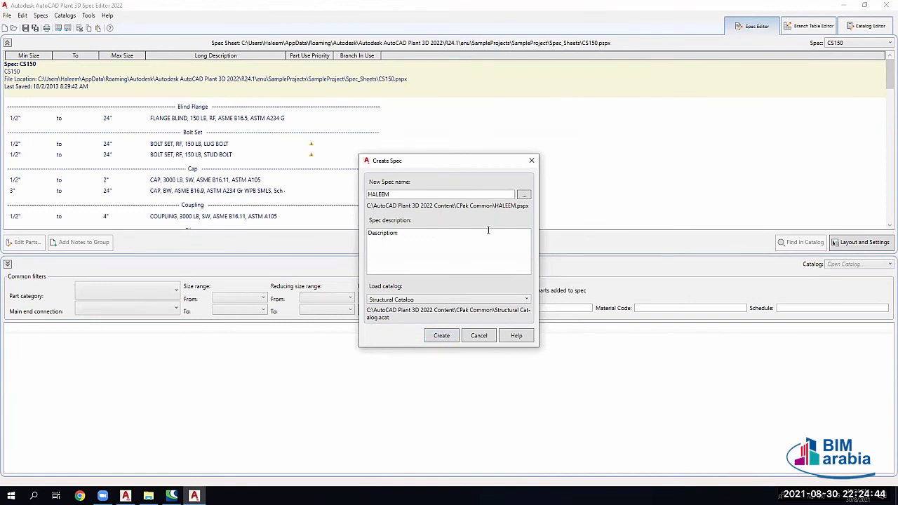
click(449, 300)
click(449, 350)
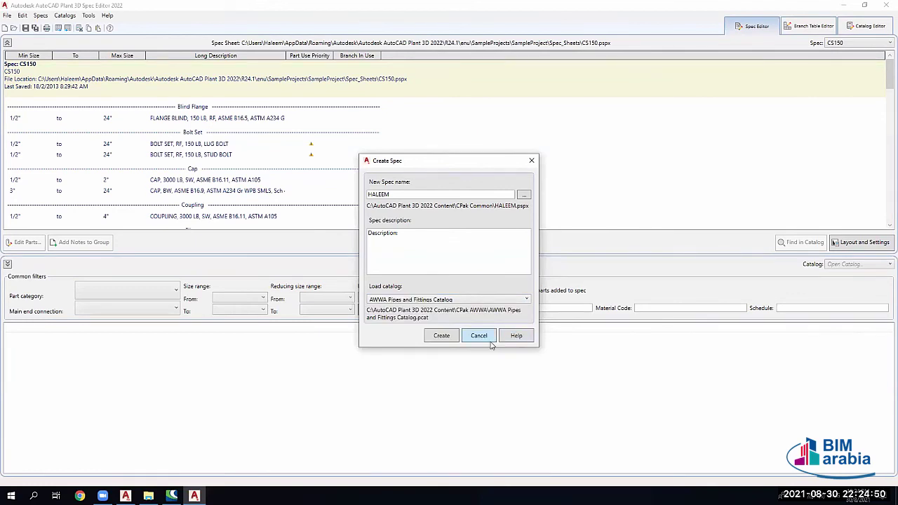
click(441, 337)
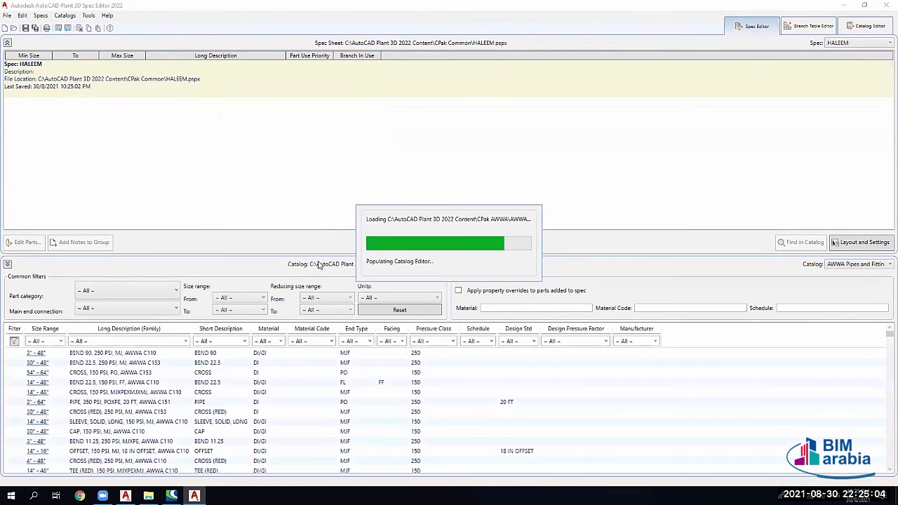
Step: Keep the AWWA catalog loaded and scroll through its parts listed for the new spec
click(859, 264)
click(828, 279)
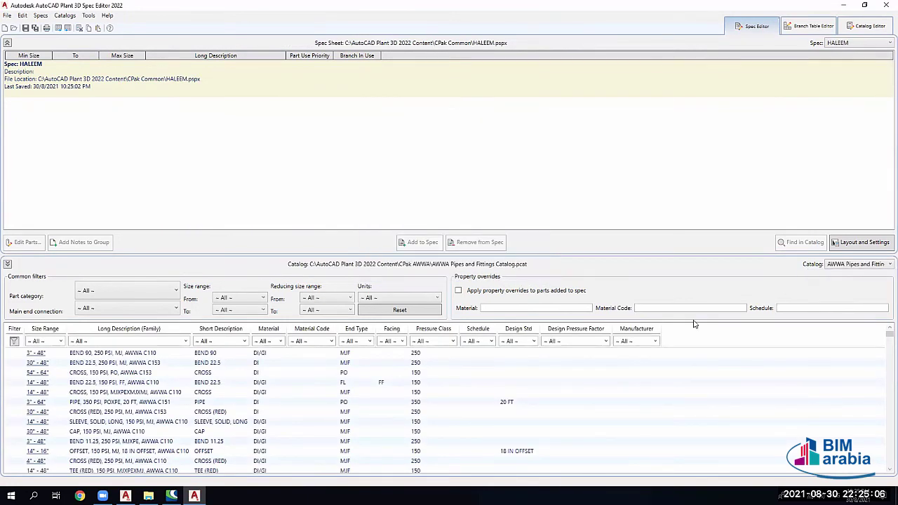
scroll(243, 376, down, 10)
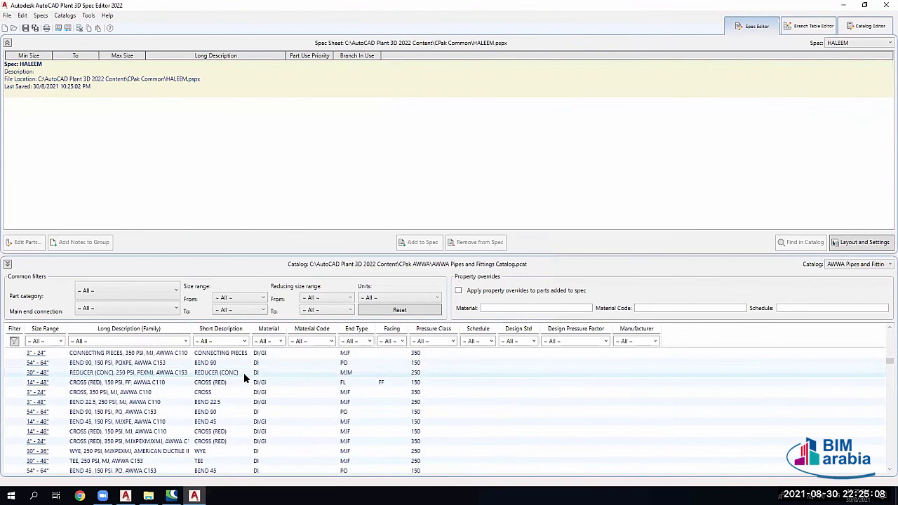
scroll(244, 376, down, 10)
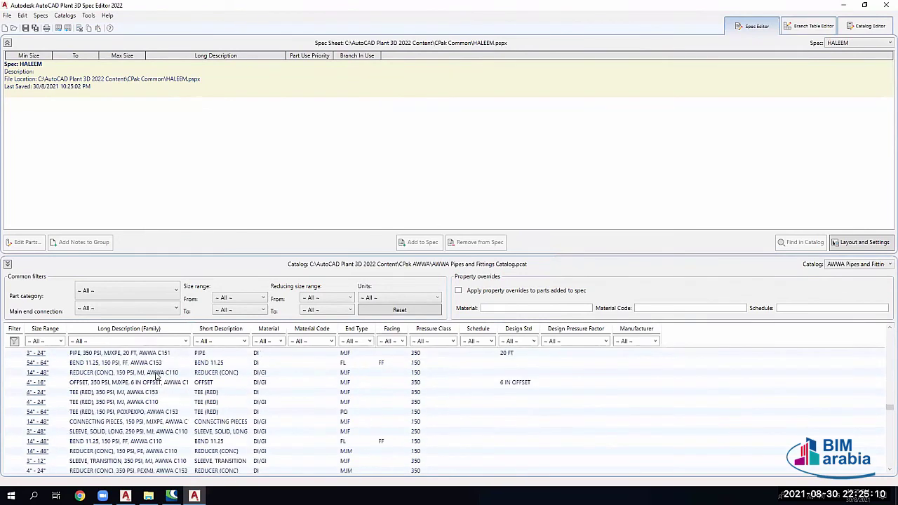
scroll(157, 377, down, 10)
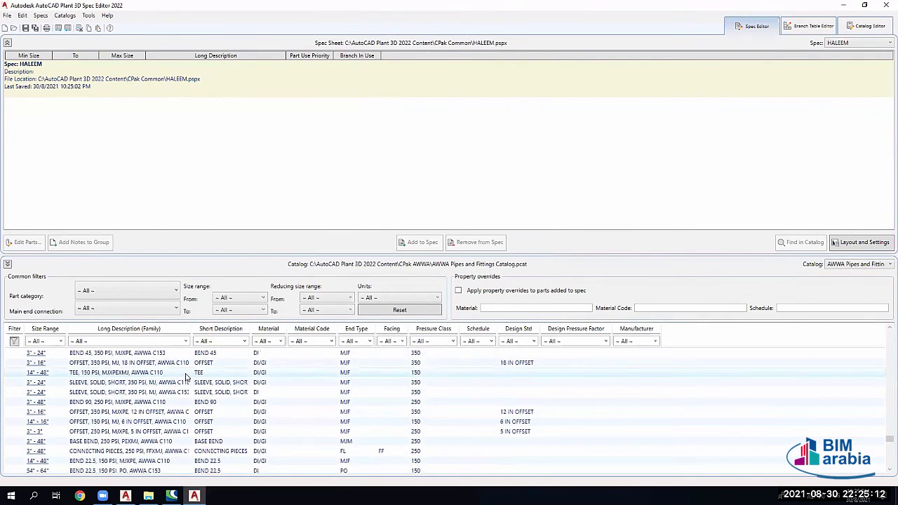
scroll(185, 376, down, 10)
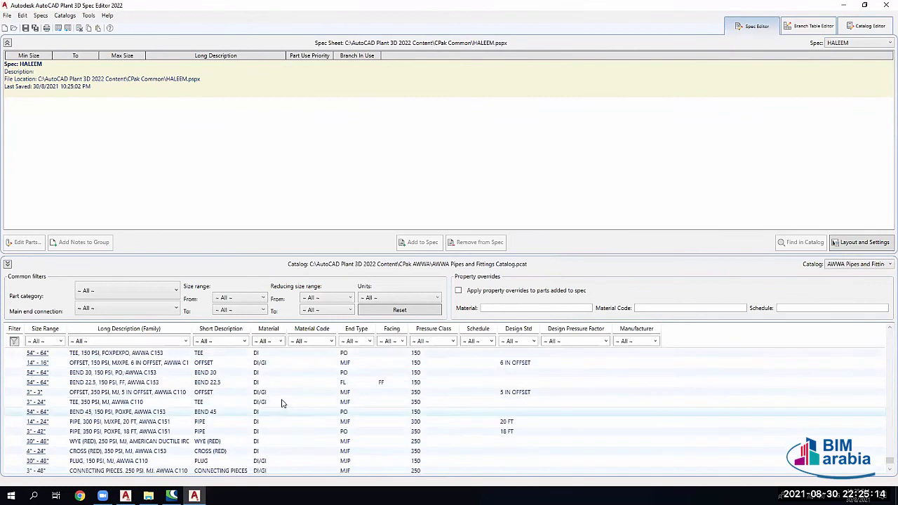
scroll(280, 402, down, 3)
scroll(284, 401, up, 10)
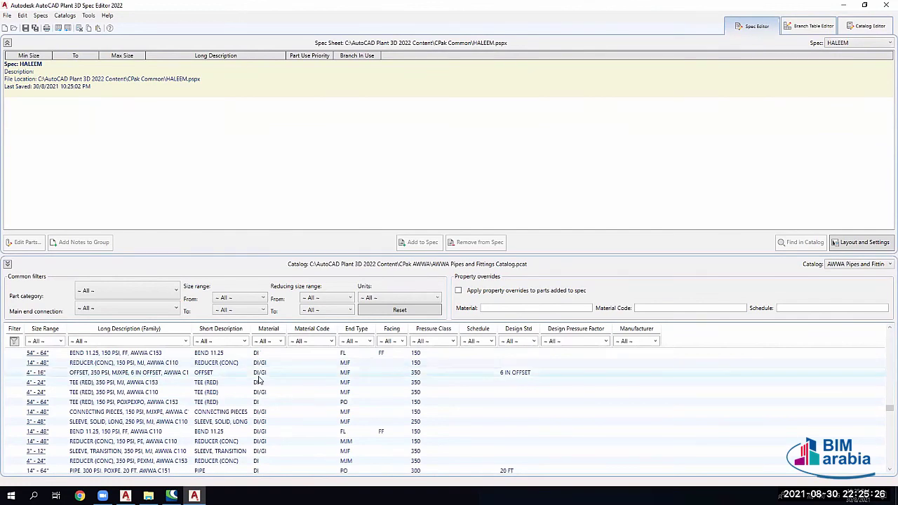
scroll(260, 375, down, 5)
scroll(260, 379, up, 10)
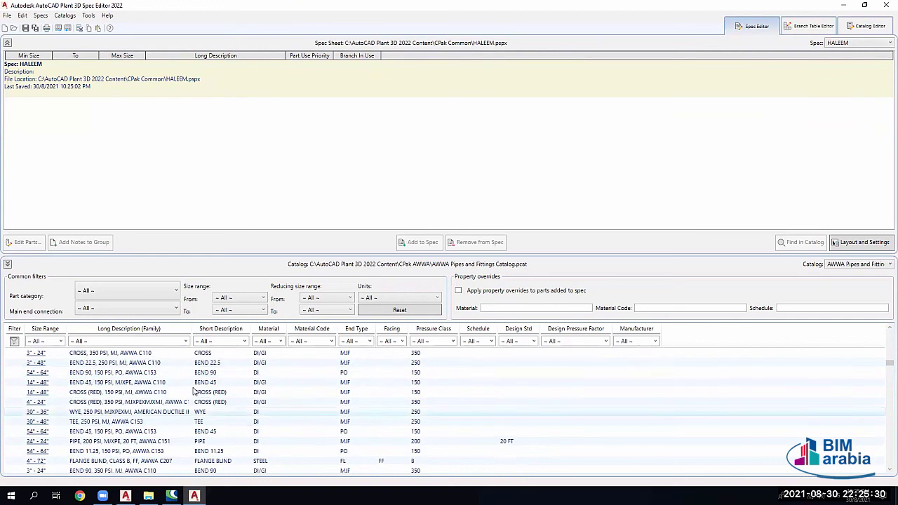
scroll(315, 423, up, 3)
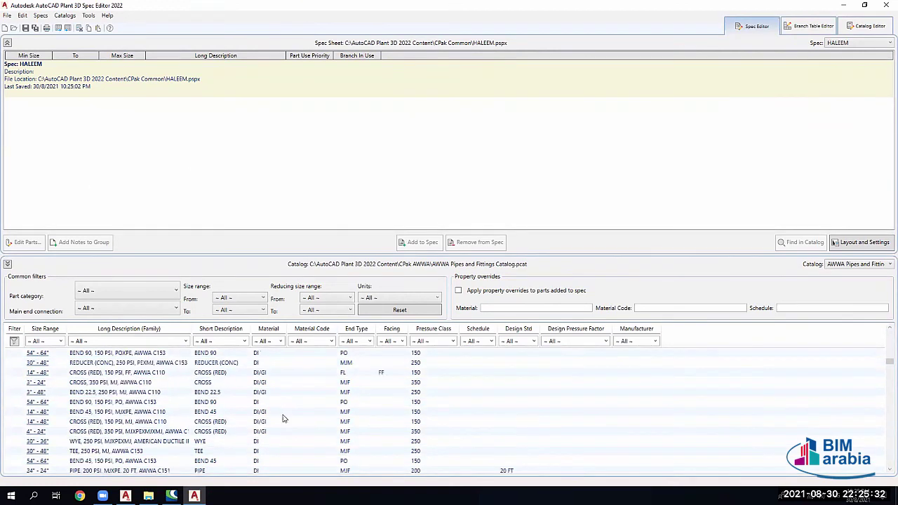
Step: Browse the CPak AME folder for another catalog, then cancel opening it
click(861, 264)
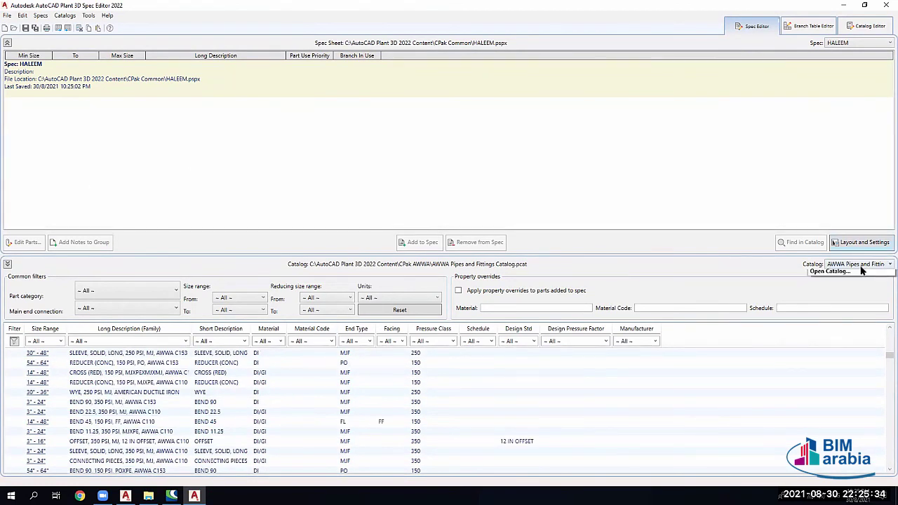
click(849, 286)
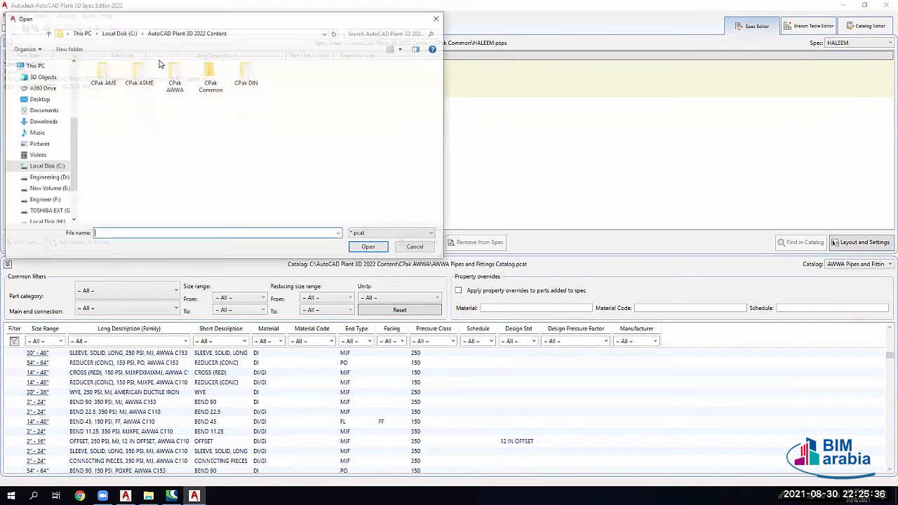
double_click(103, 84)
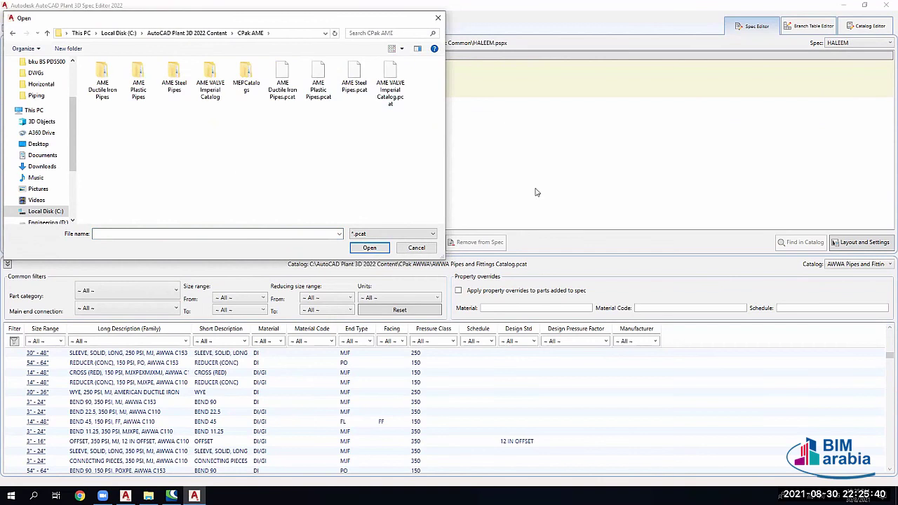
click(418, 248)
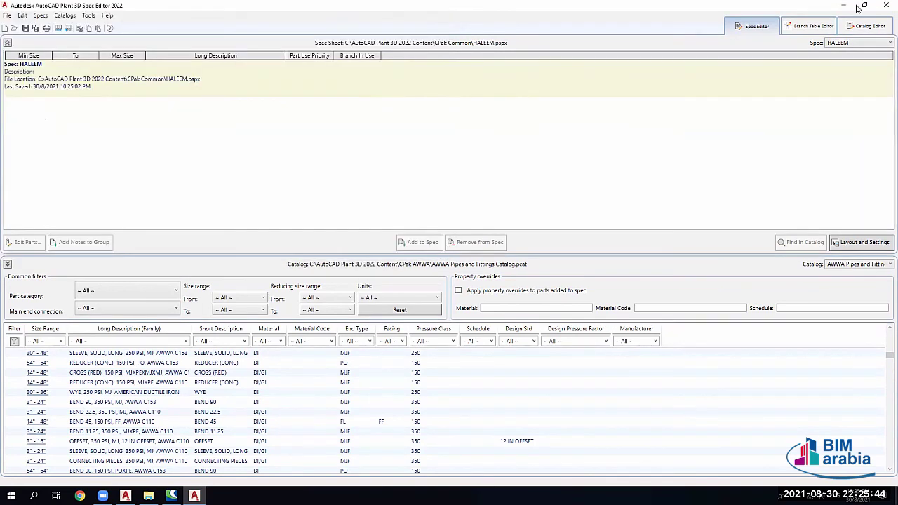
Step: View the Branch Table Editor and Catalog Editor, then close the Spec Editor
click(812, 26)
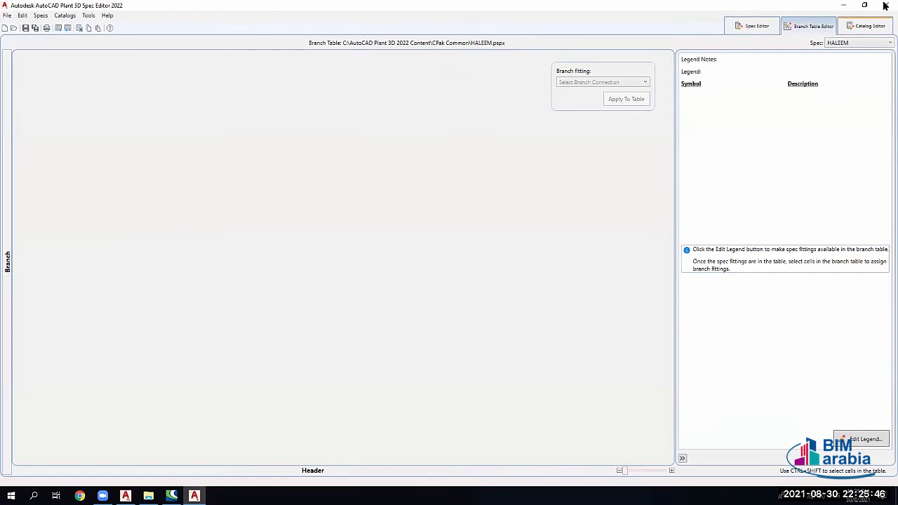
click(868, 26)
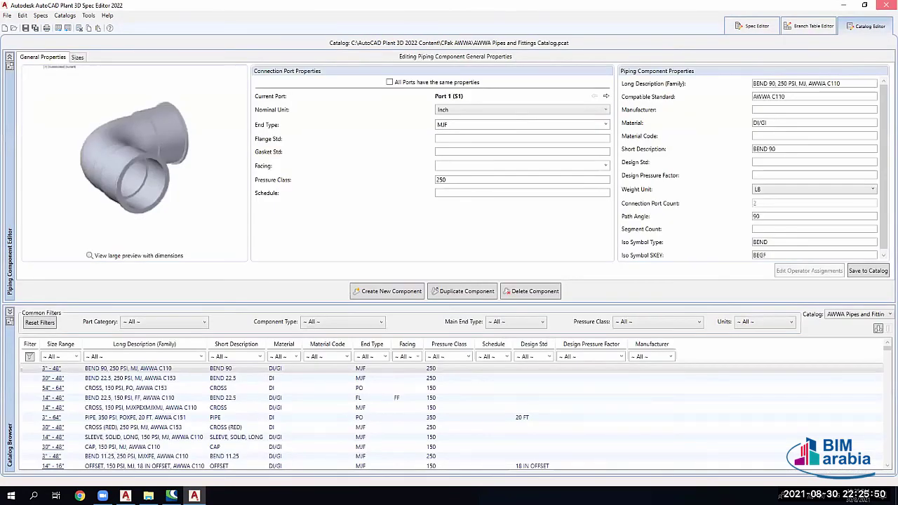
key(alt+F4)
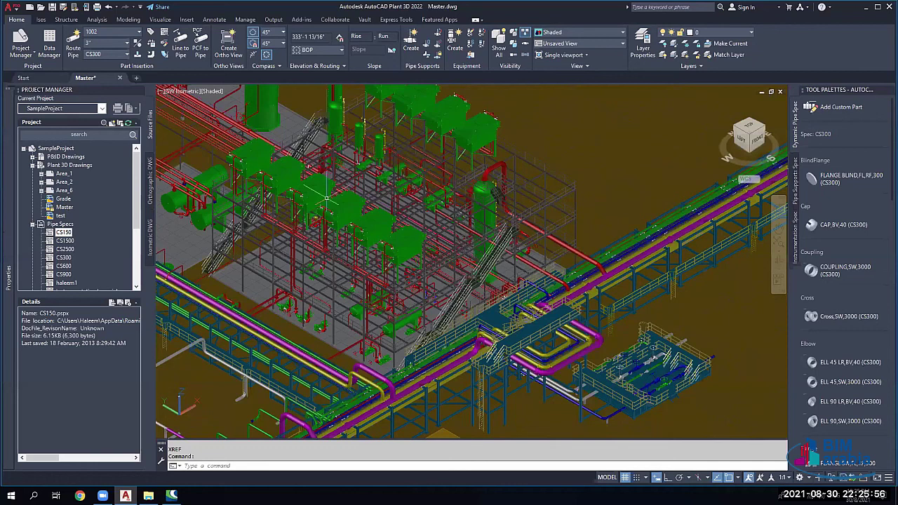
Step: Show a pipe's rollover properties and zoom in on the staircase and pipe rack
mouse_move(325, 197)
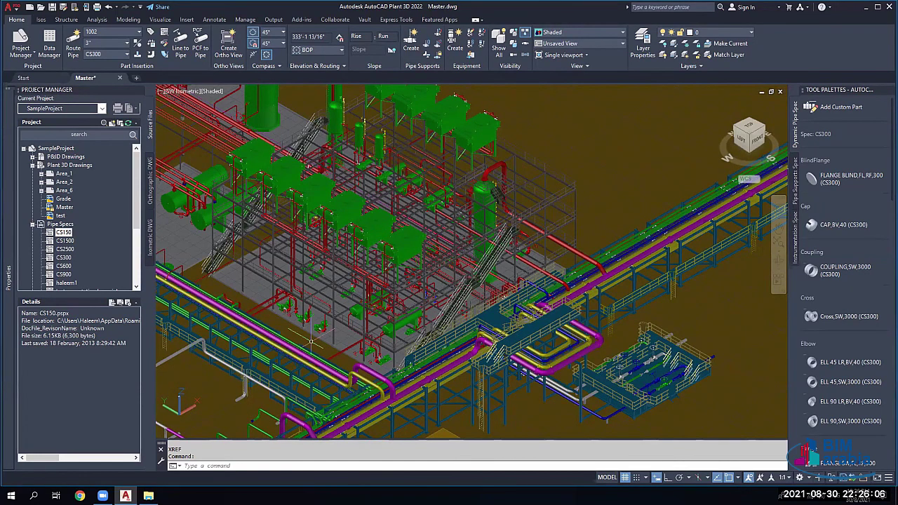
scroll(503, 325, up, 5)
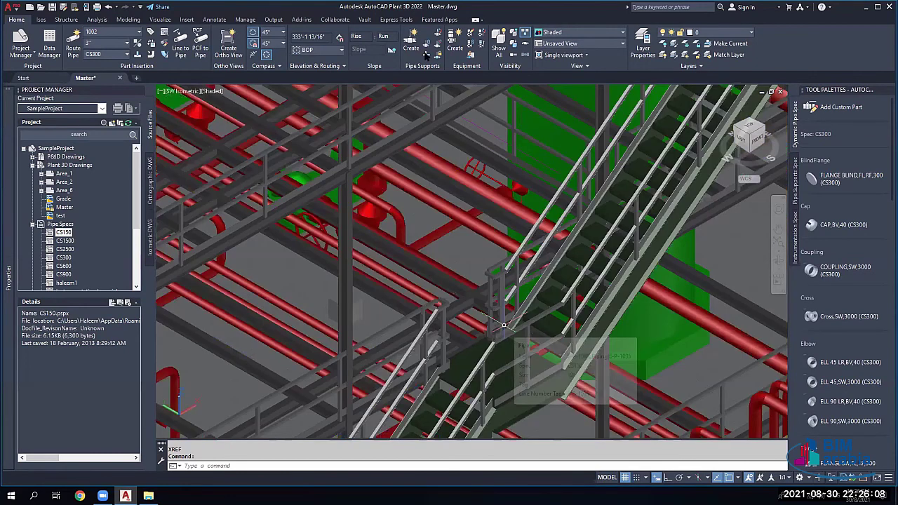